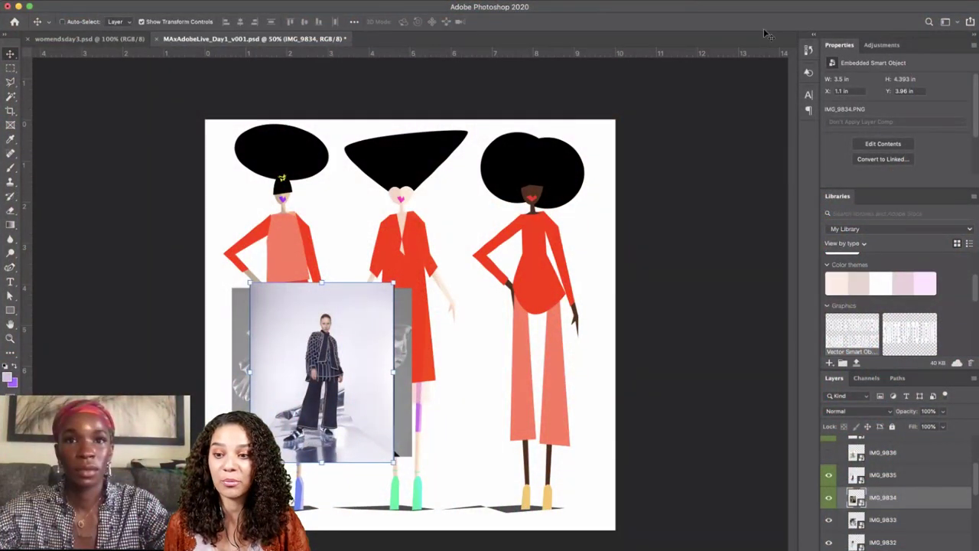
# Switch the document to full screen mode with the menu bar.
pyautogui.press('f')
pyautogui.hscroll(3, 697, 249)
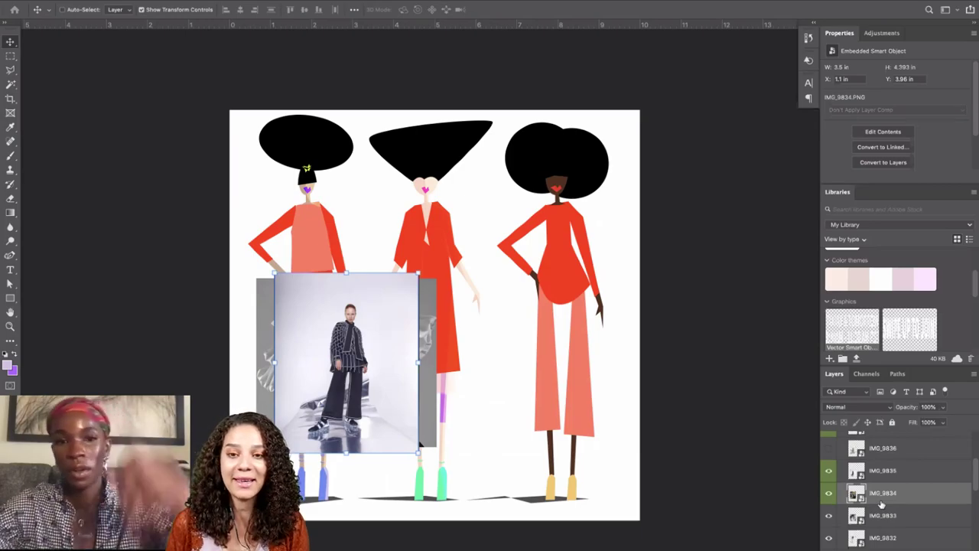
# Hide the IMG_9835 and IMG_9834 reference layers in the REF group.
pyautogui.scroll(2, 881, 497)
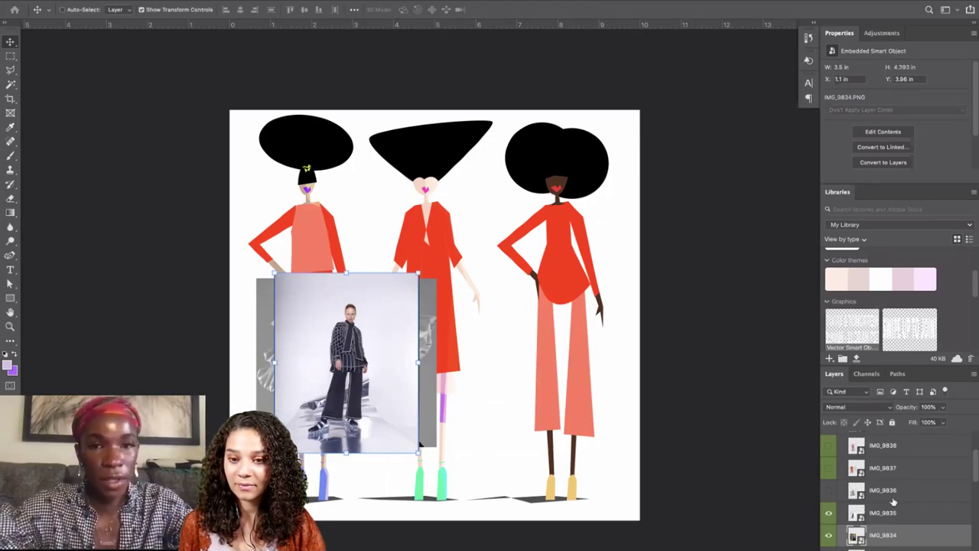
pyautogui.scroll(3, 893, 501)
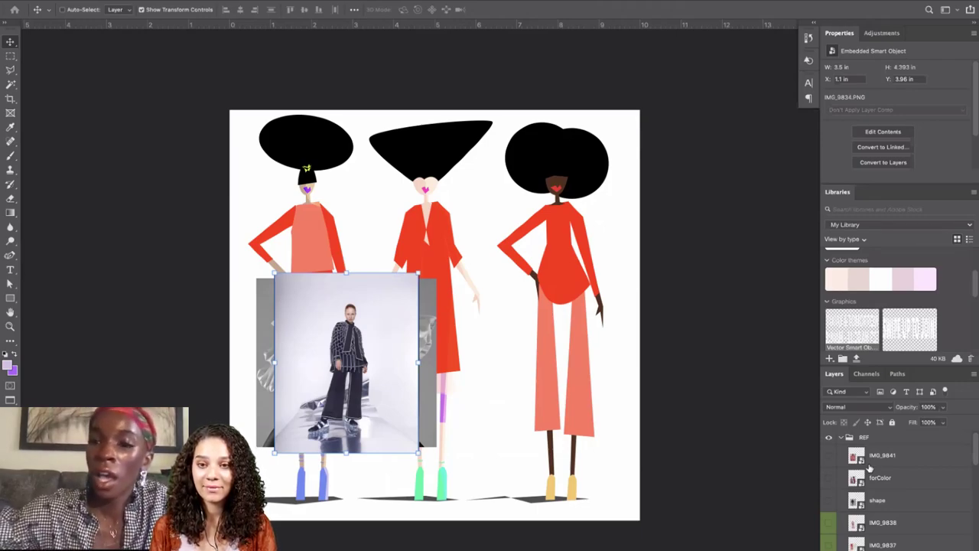
pyautogui.scroll(-2, 869, 468)
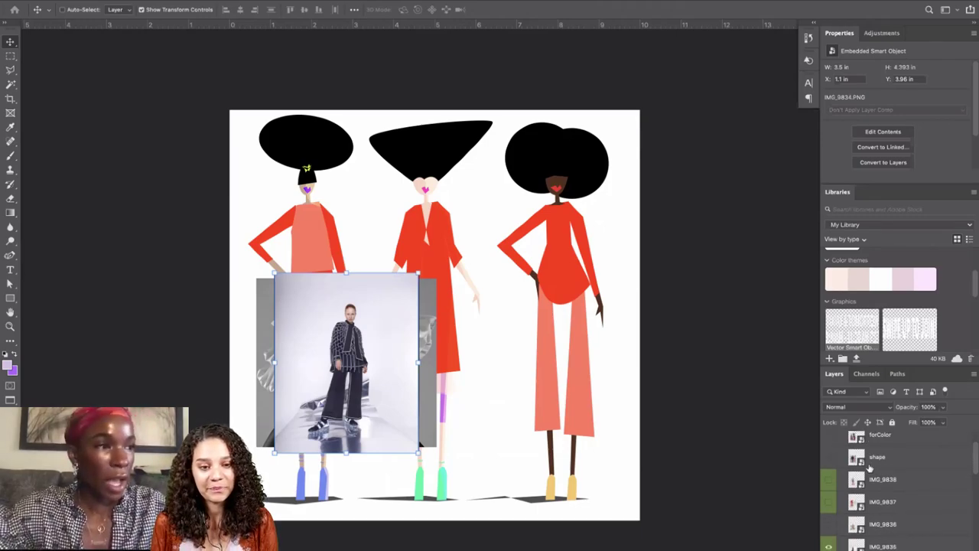
pyautogui.scroll(-1, 864, 468)
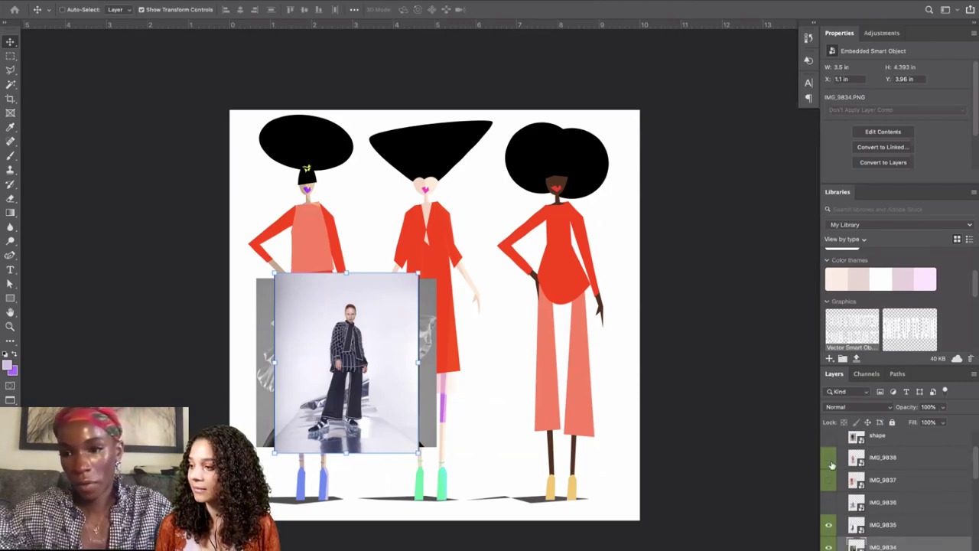
pyautogui.scroll(-1, 832, 465)
pyautogui.click(829, 507)
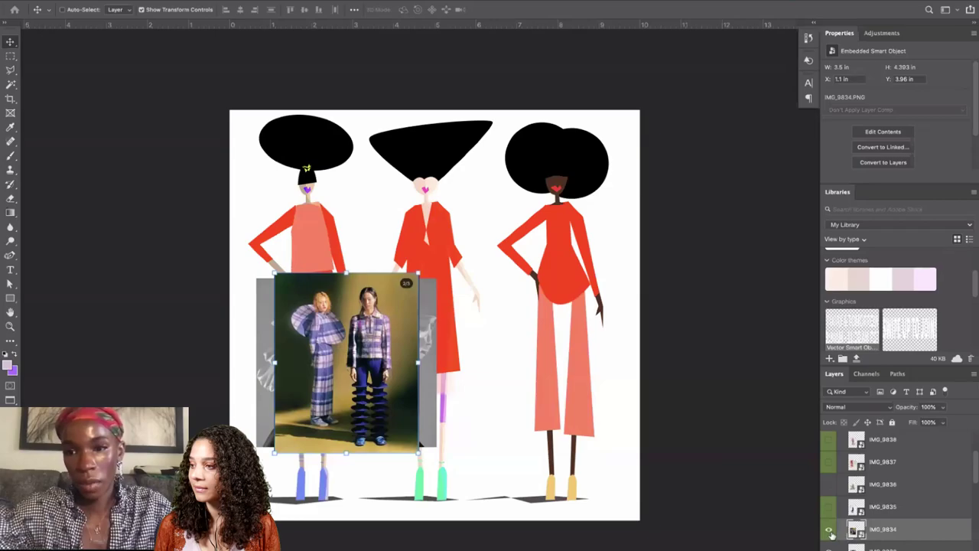
pyautogui.click(829, 529)
pyautogui.scroll(-1, 833, 517)
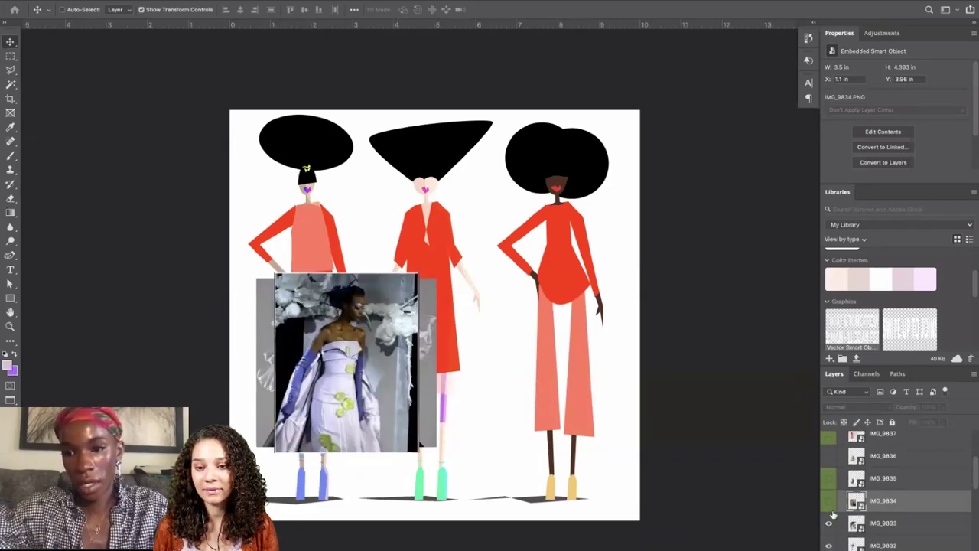
# Label the IMG_9833 reference layer yellow, and hide it together with IMG_9832.
pyautogui.scroll(-2, 833, 505)
pyautogui.rightClick(830, 474)
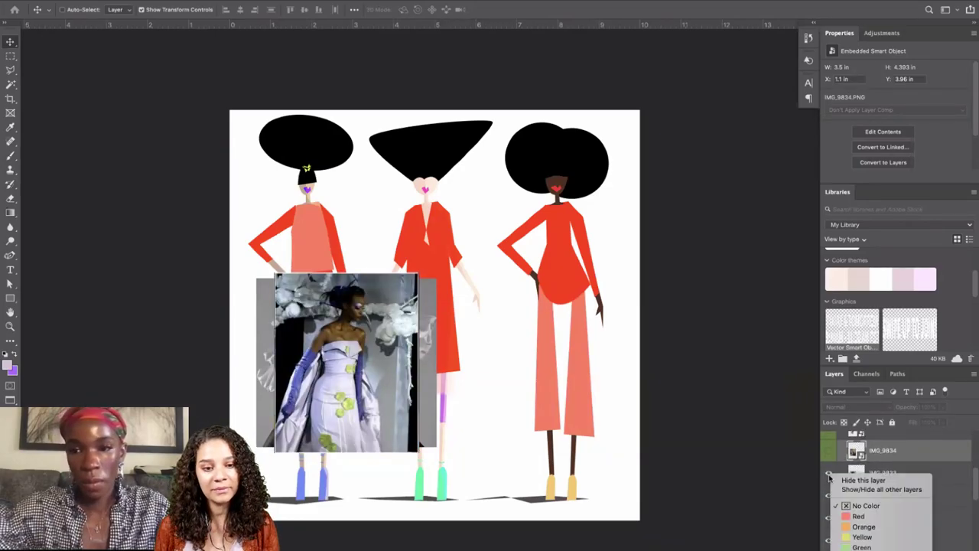
pyautogui.click(880, 467)
pyautogui.rightClick(830, 476)
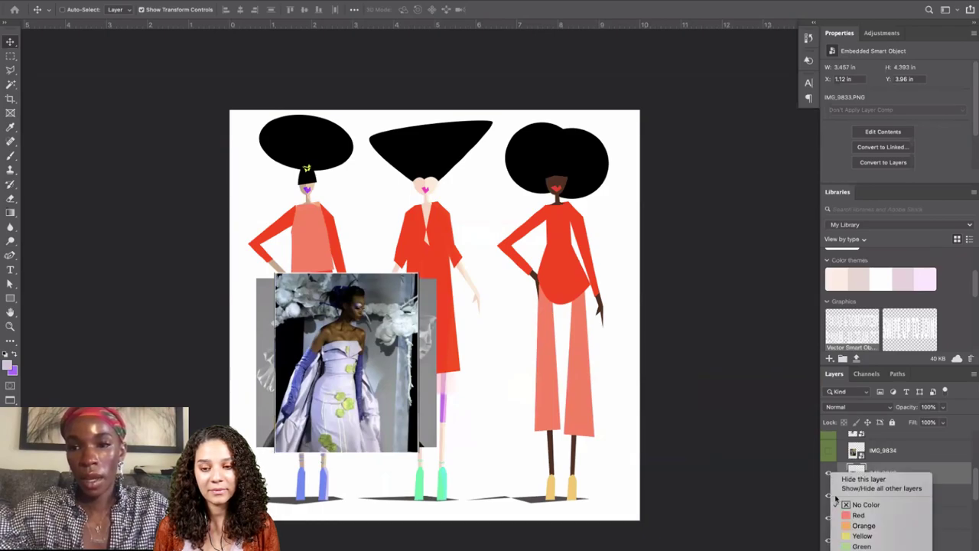
pyautogui.click(854, 537)
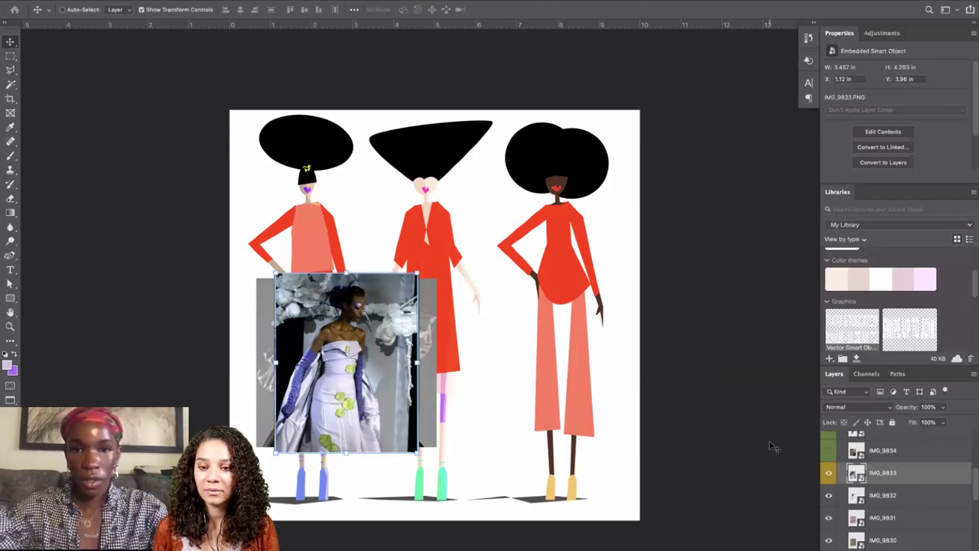
pyautogui.click(829, 474)
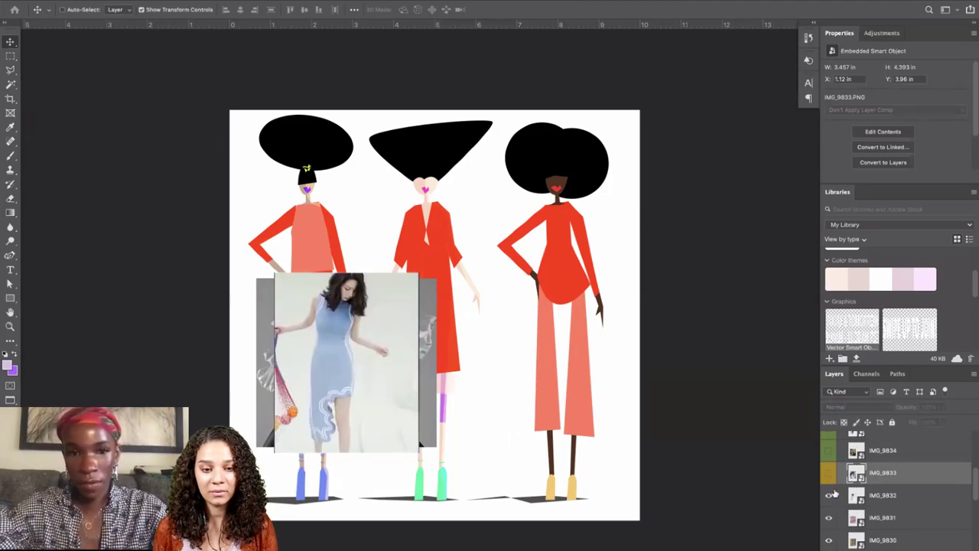
pyautogui.click(832, 500)
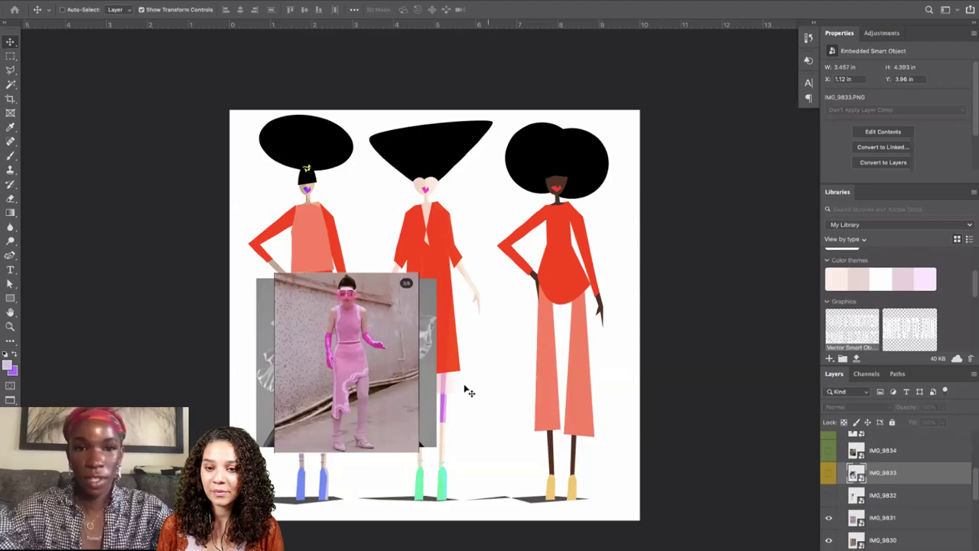
# Label the IMG_9831 and IMG_9830 reference layers yellow and hide both.
pyautogui.rightClick(830, 516)
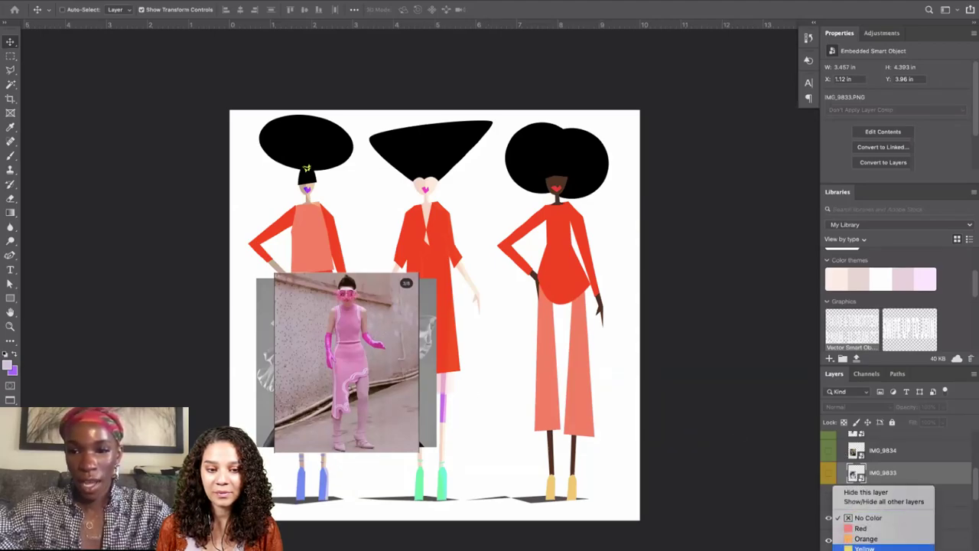
pyautogui.click(848, 547)
pyautogui.click(828, 518)
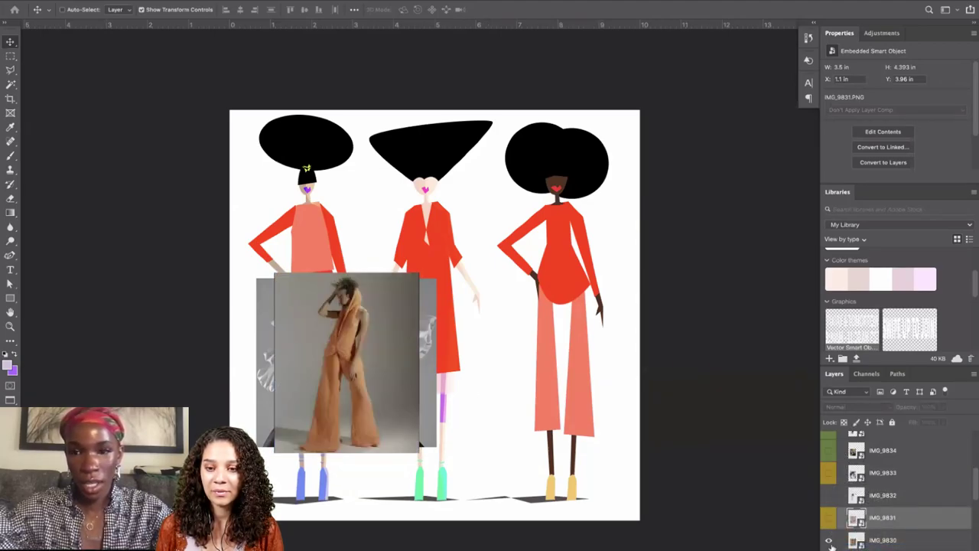
pyautogui.rightClick(831, 543)
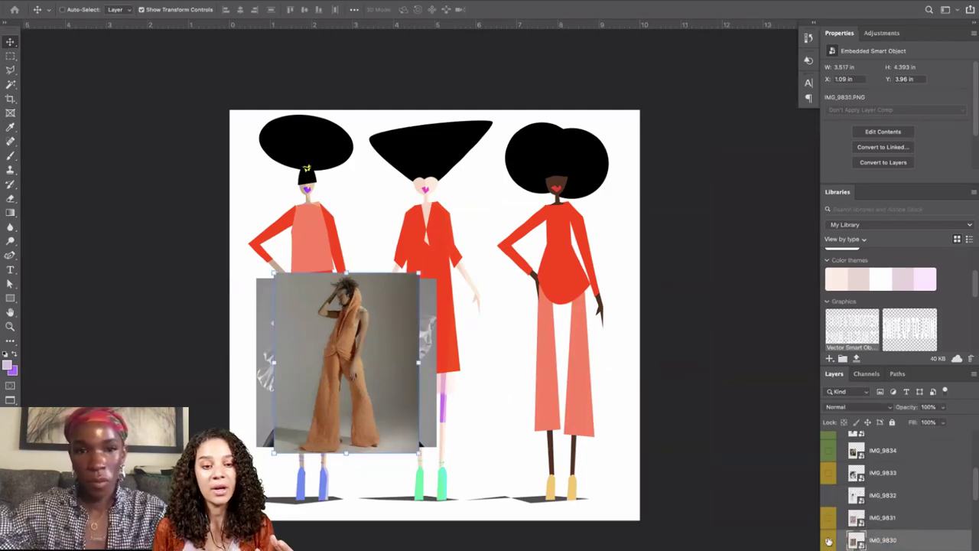
pyautogui.click(829, 541)
pyautogui.scroll(-2, 829, 537)
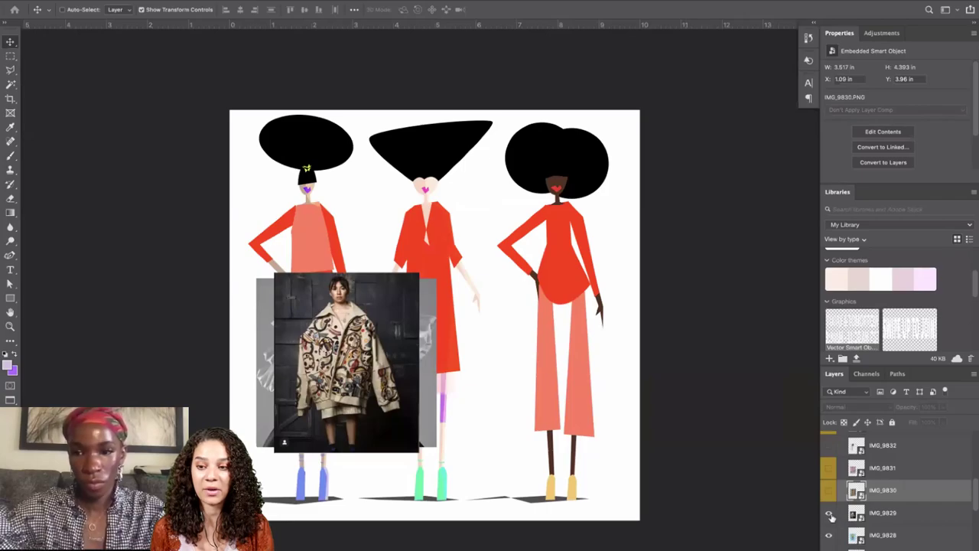
# Label the IMG_9829 reference layer green and IMG_9828 yellow, hiding both.
pyautogui.rightClick(831, 517)
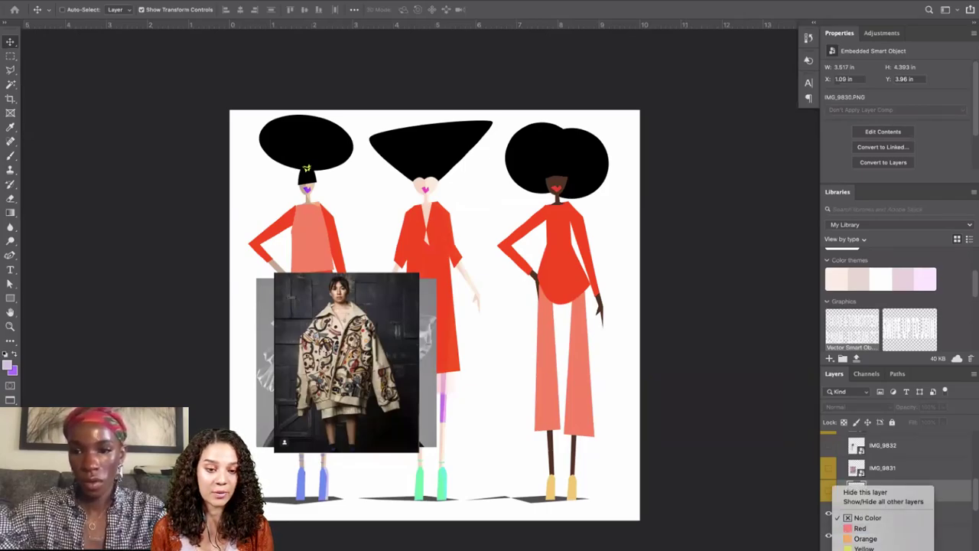
pyautogui.click(864, 547)
pyautogui.click(830, 517)
pyautogui.scroll(-1, 831, 517)
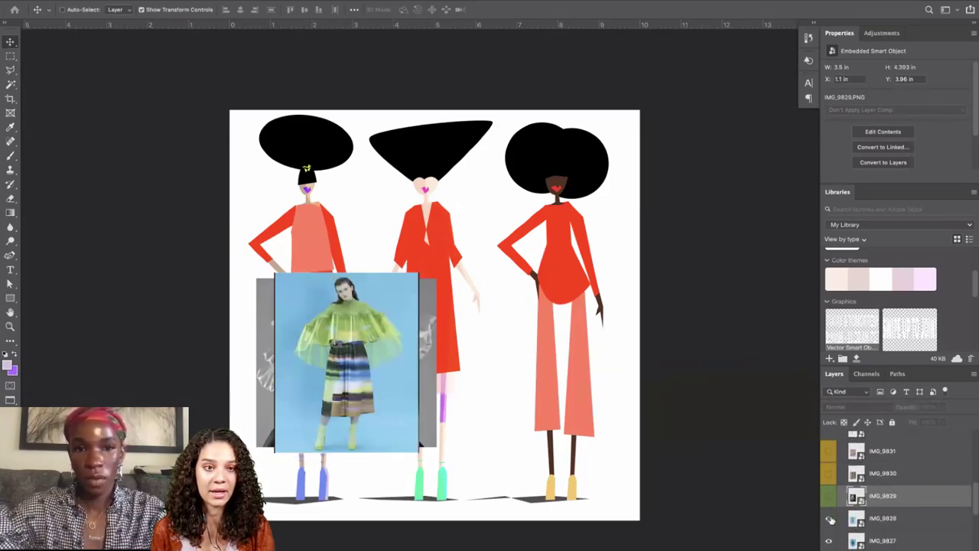
pyautogui.rightClick(829, 513)
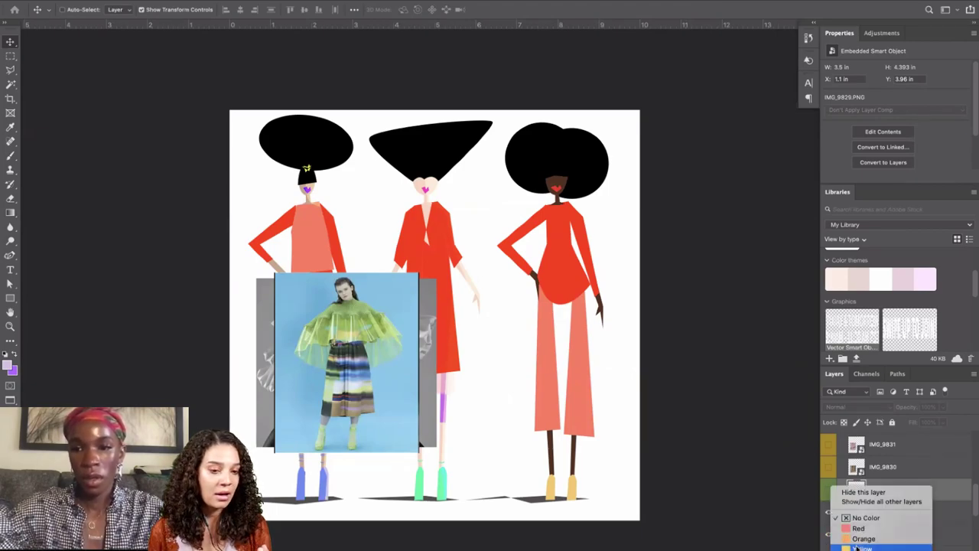
pyautogui.click(863, 548)
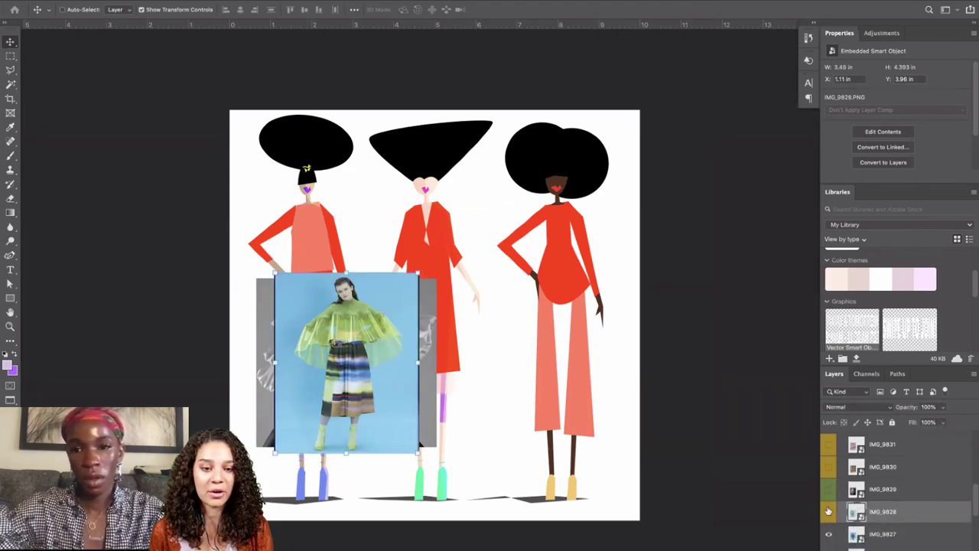
pyautogui.click(828, 513)
pyautogui.scroll(-1, 828, 512)
# Label the IMG_9827 reference layer green and IMG_9826 yellow, hiding both.
pyautogui.rightClick(827, 515)
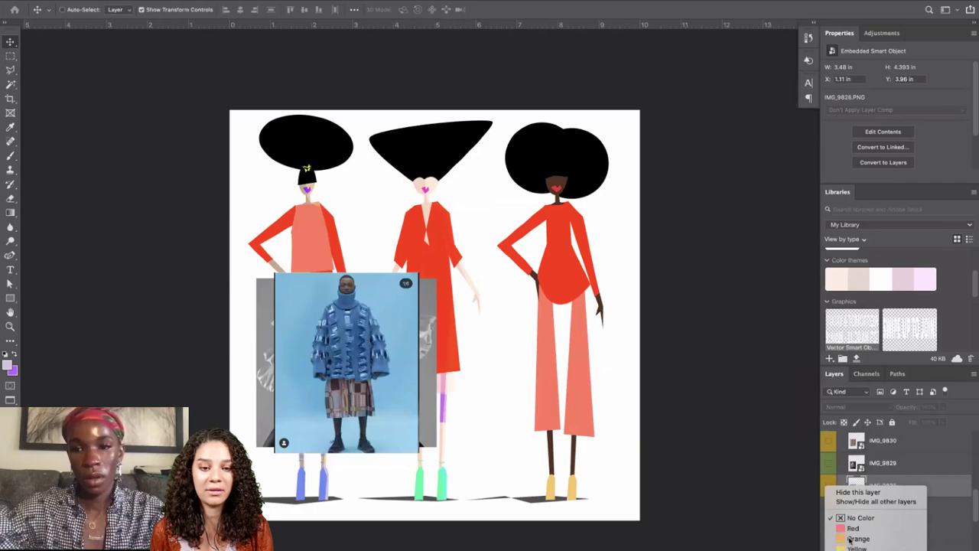
pyautogui.click(857, 548)
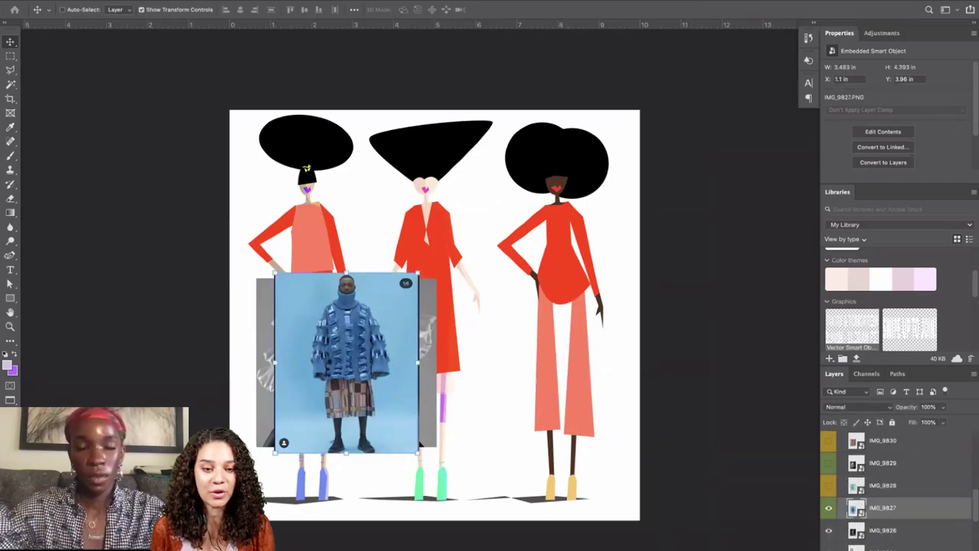
pyautogui.click(828, 513)
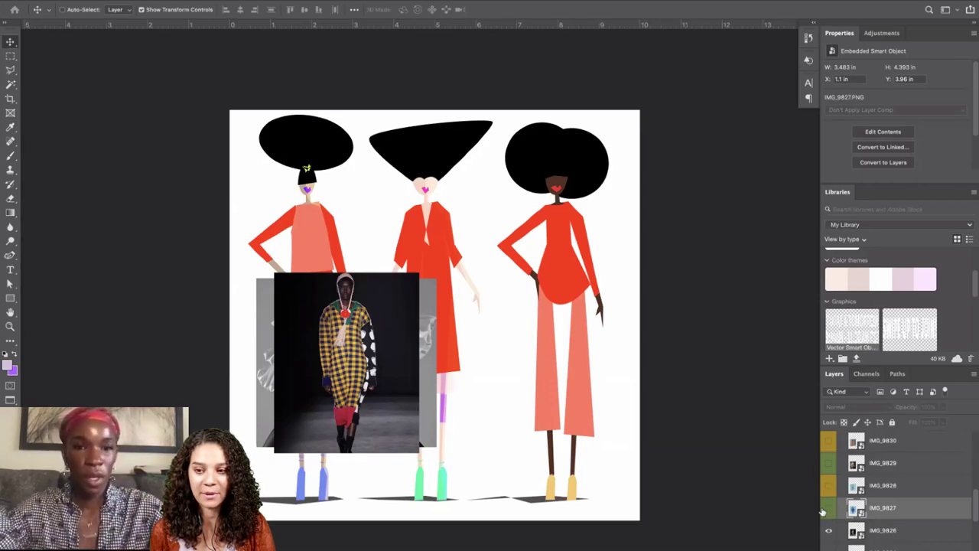
pyautogui.click(832, 510)
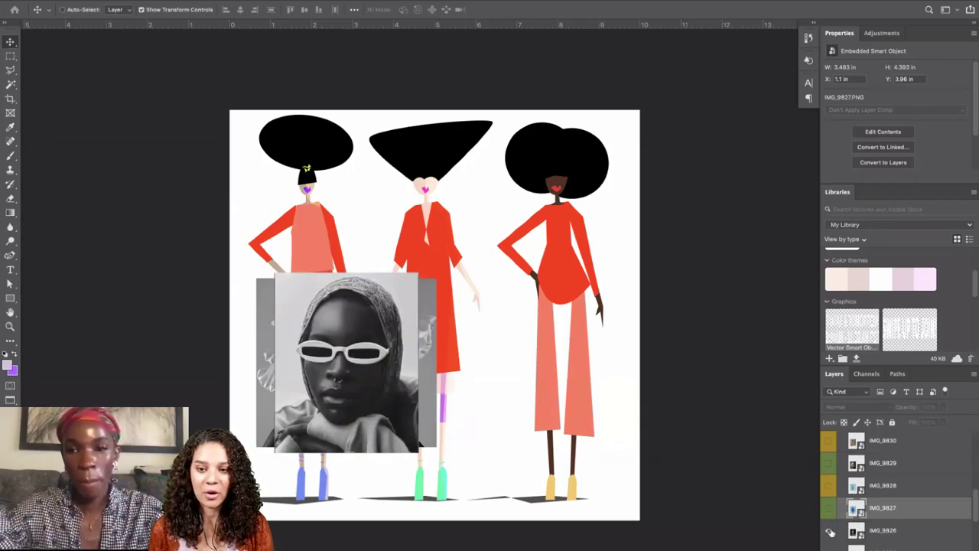
pyautogui.click(832, 531)
pyautogui.rightClick(830, 532)
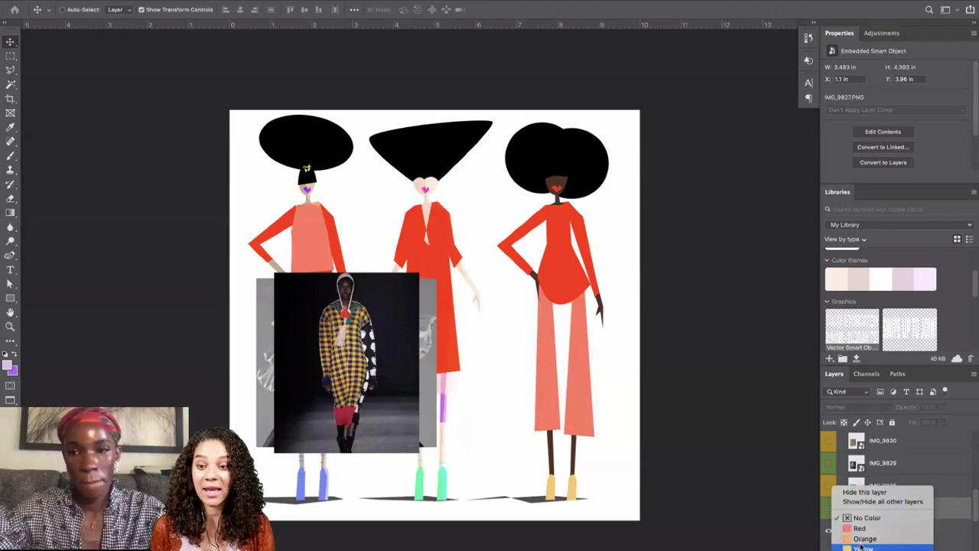
pyautogui.click(860, 545)
pyautogui.click(830, 530)
pyautogui.scroll(-1, 831, 527)
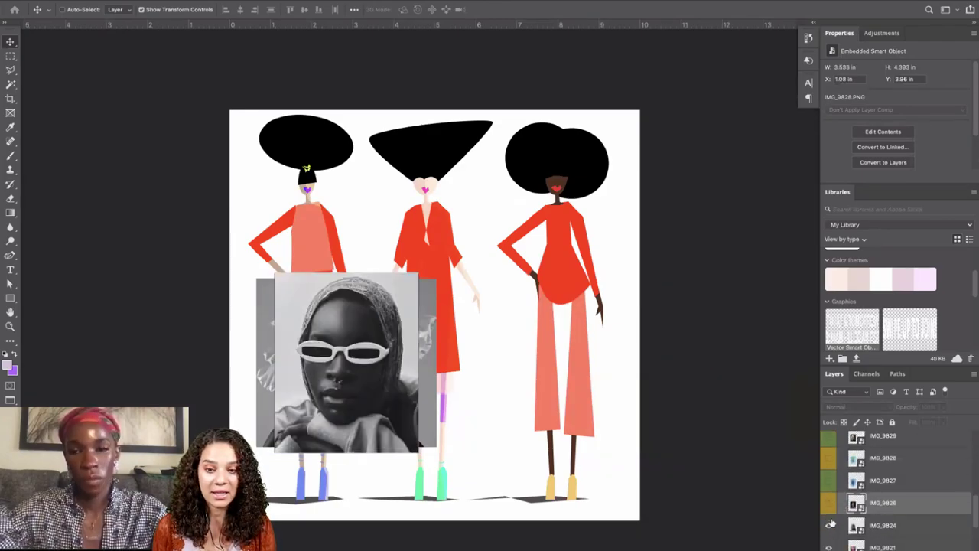
# Label the IMG_9824 reference layer green and IMG_9821 yellow, hiding both.
pyautogui.rightClick(829, 525)
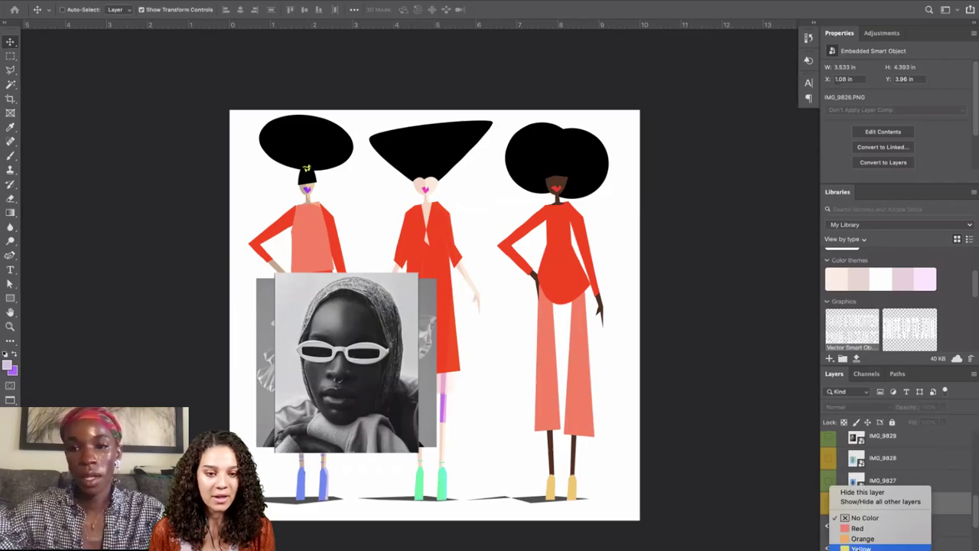
pyautogui.click(830, 526)
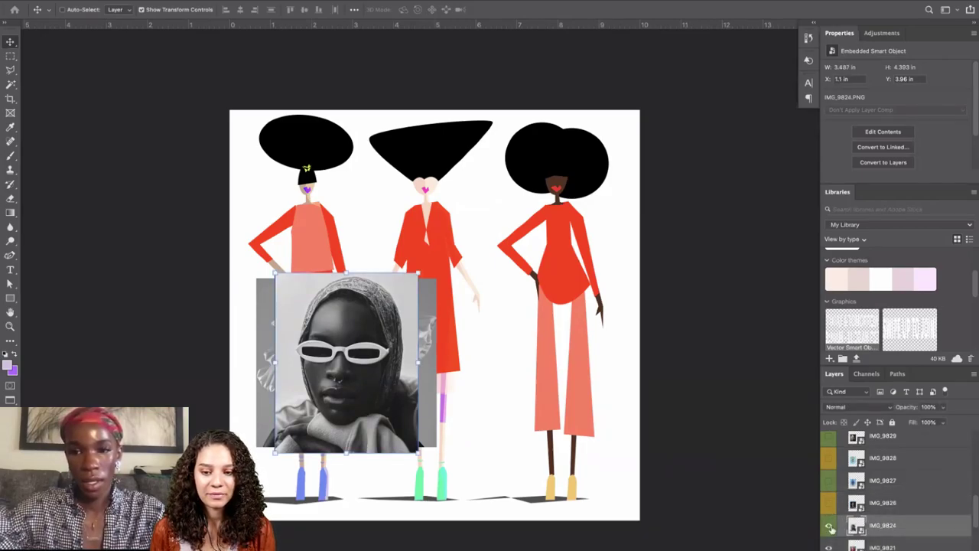
pyautogui.click(830, 528)
pyautogui.scroll(-1, 832, 526)
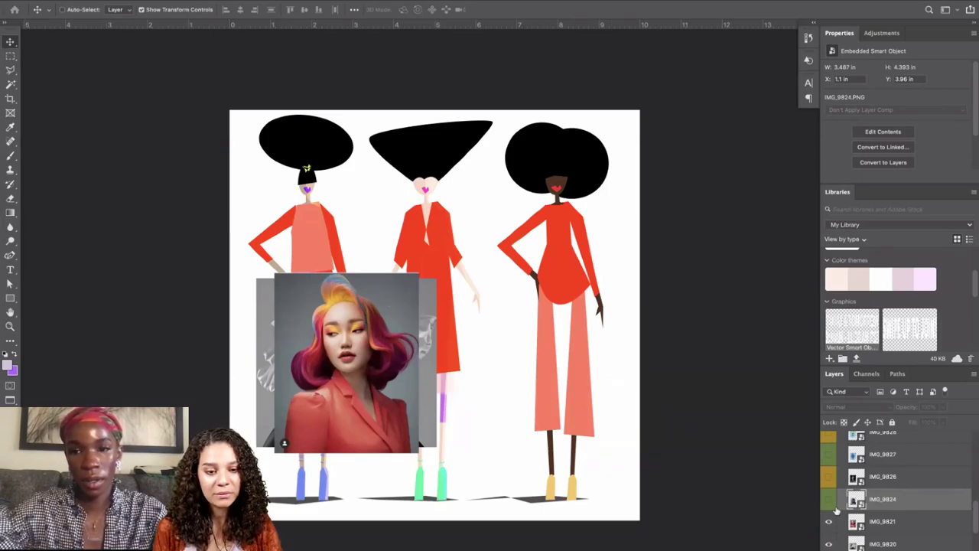
pyautogui.rightClick(831, 521)
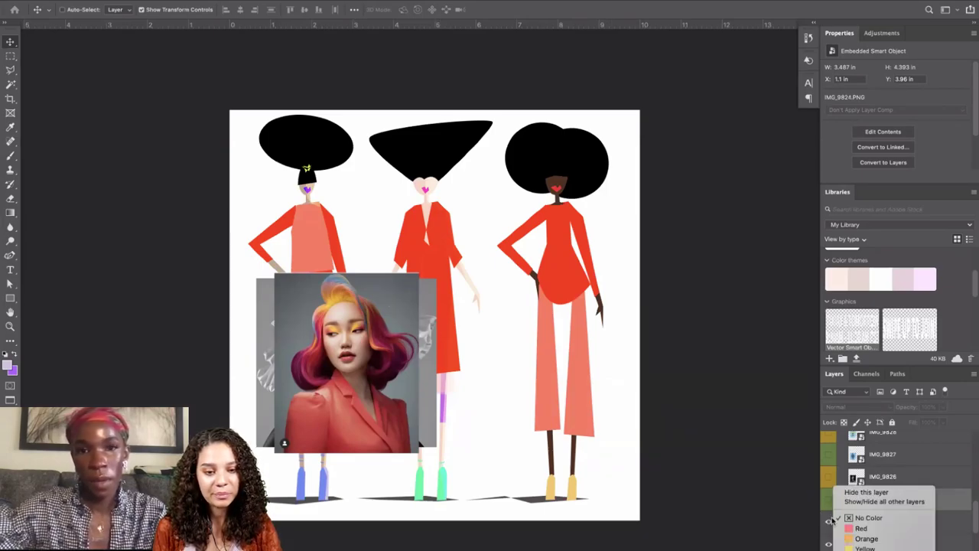
pyautogui.click(865, 548)
pyautogui.click(830, 524)
pyautogui.scroll(-2, 829, 524)
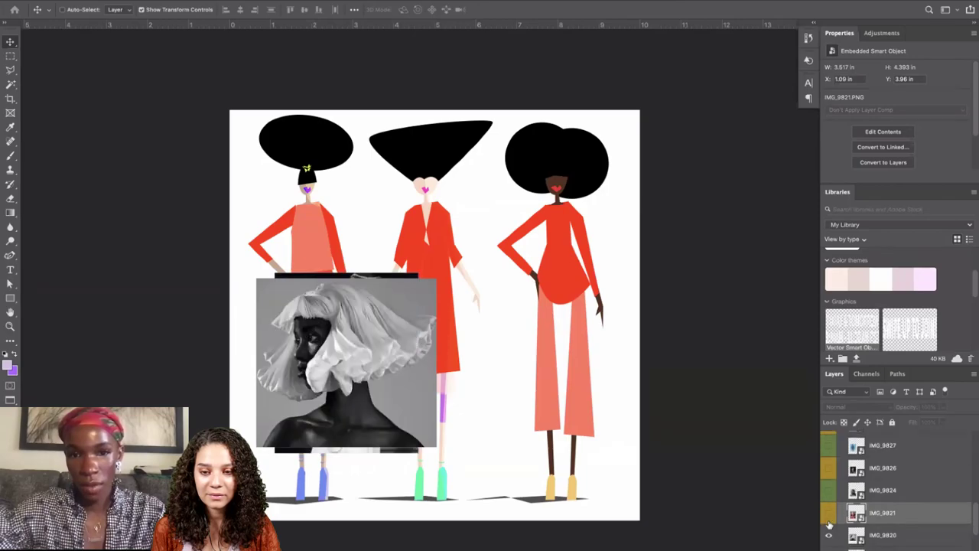
# Label the IMG_9820 reference layer yellow, and hide it together with IMG_9819.
pyautogui.rightClick(829, 521)
pyautogui.click(861, 548)
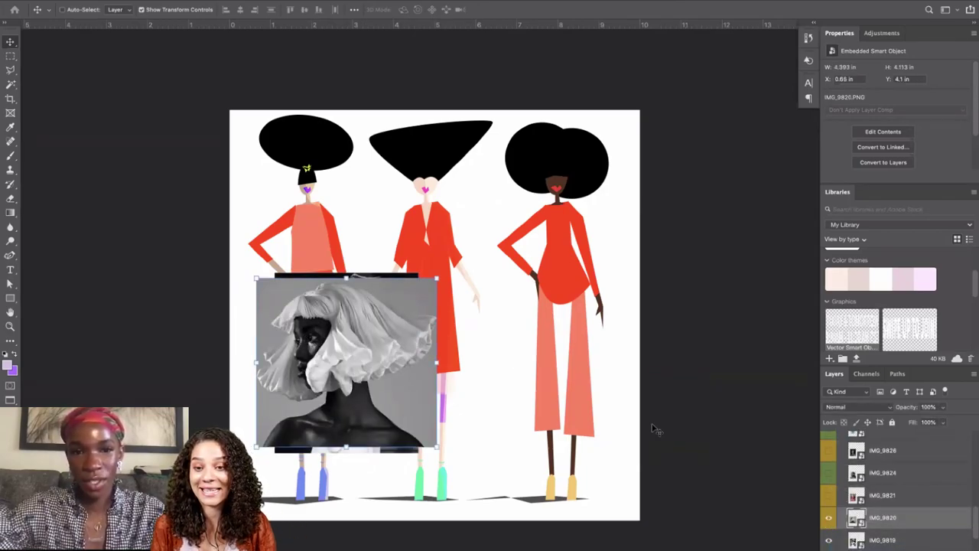
pyautogui.click(828, 519)
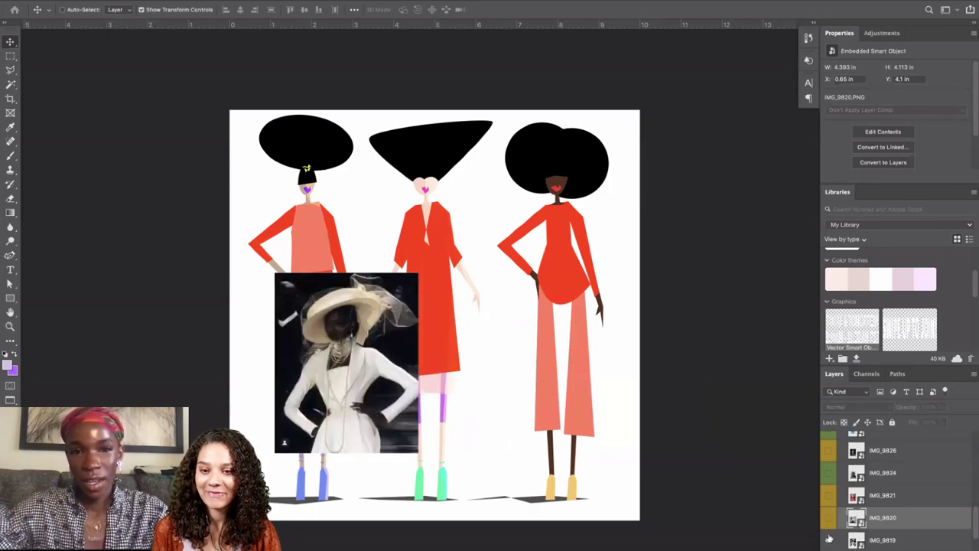
pyautogui.click(830, 541)
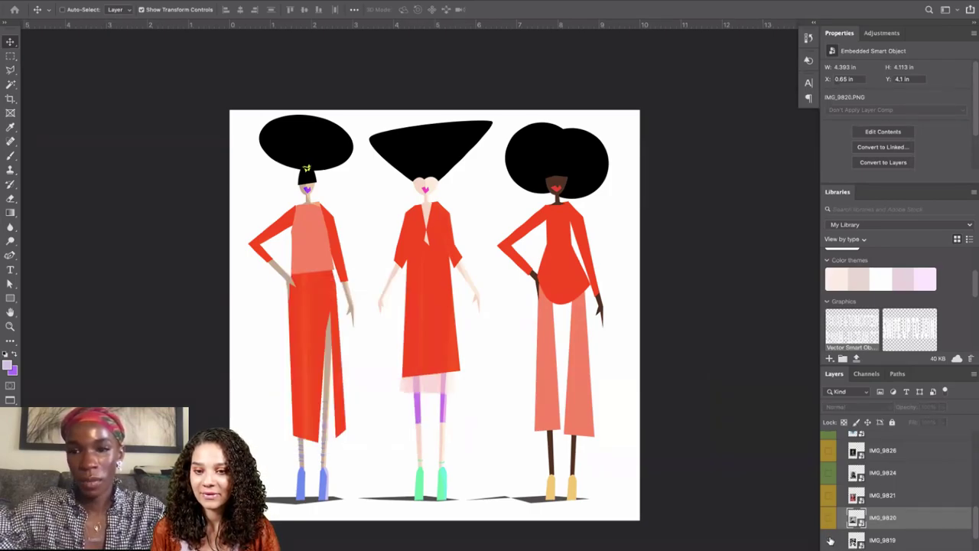
pyautogui.click(830, 541)
pyautogui.click(830, 541)
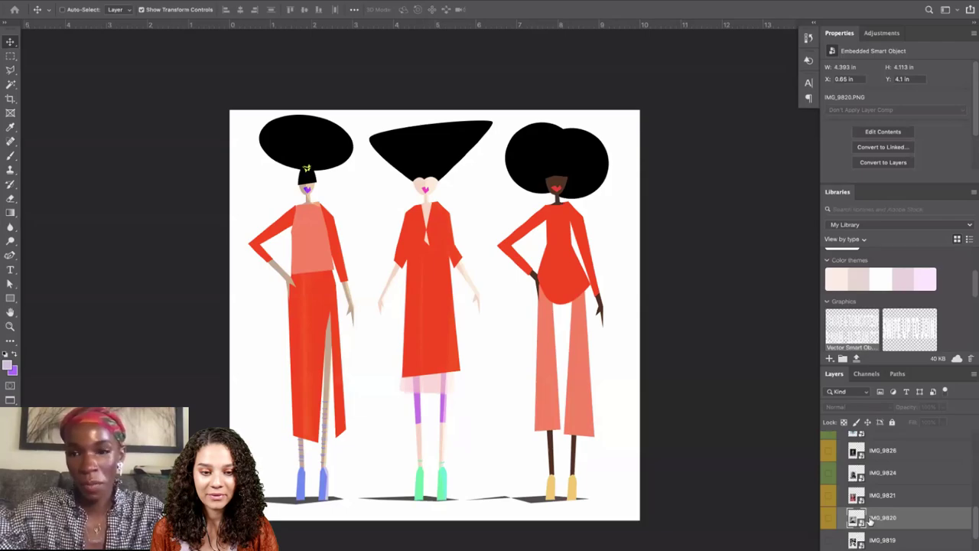
# Show the IMG_9837 and IMG_9838 reference layers, and move the IMG_9838 photo up between the middle and right figures.
pyautogui.scroll(5, 870, 520)
pyautogui.scroll(1, 834, 497)
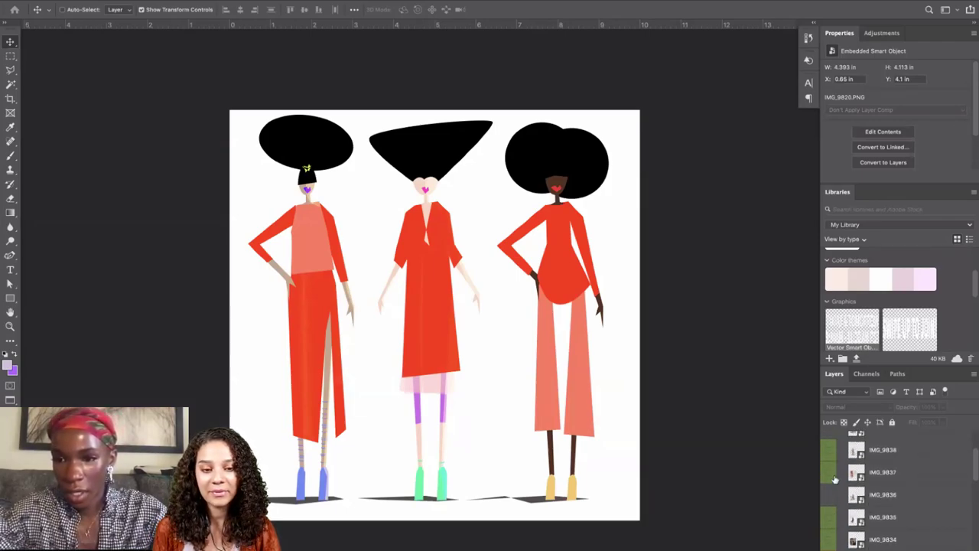
pyautogui.click(829, 472)
pyautogui.click(830, 451)
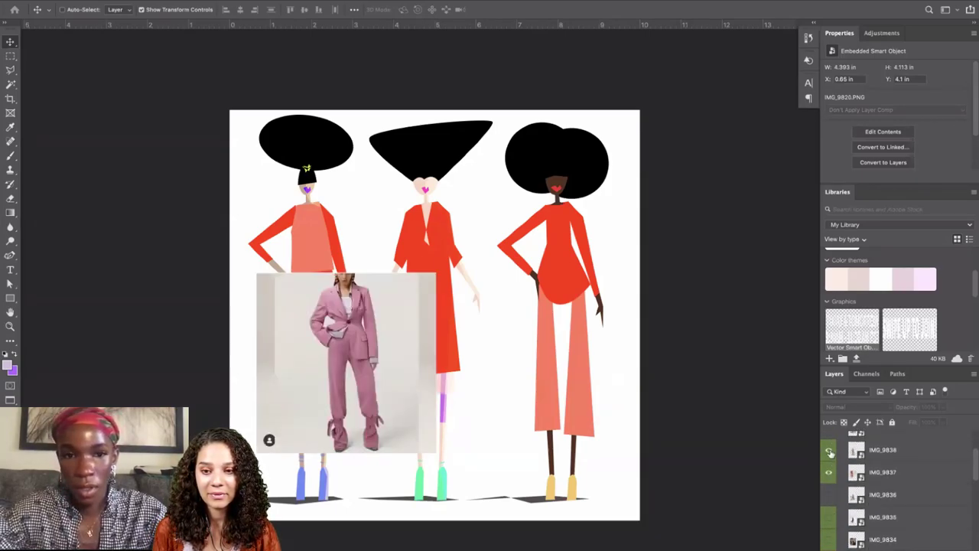
pyautogui.click(890, 454)
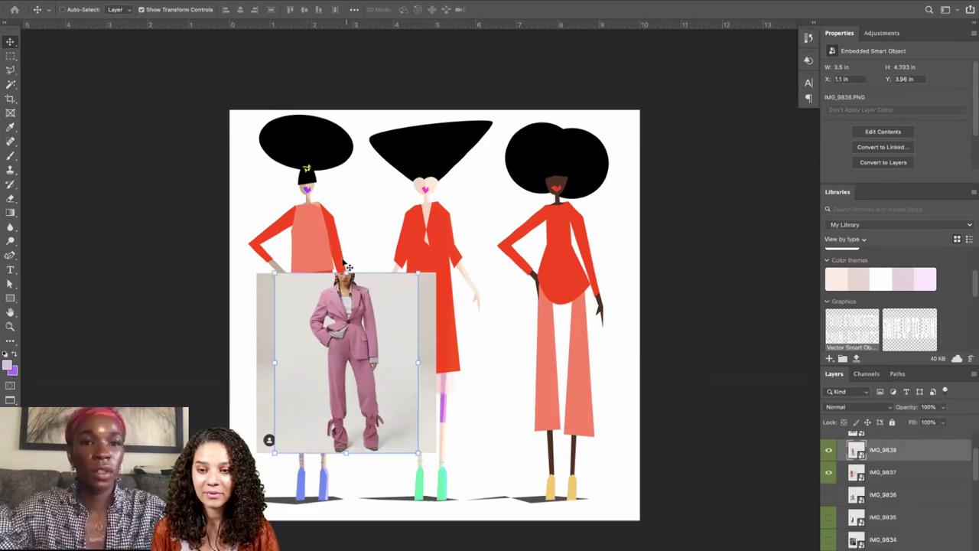
pyautogui.moveTo(583, 186); pyautogui.dragTo(761, 49)
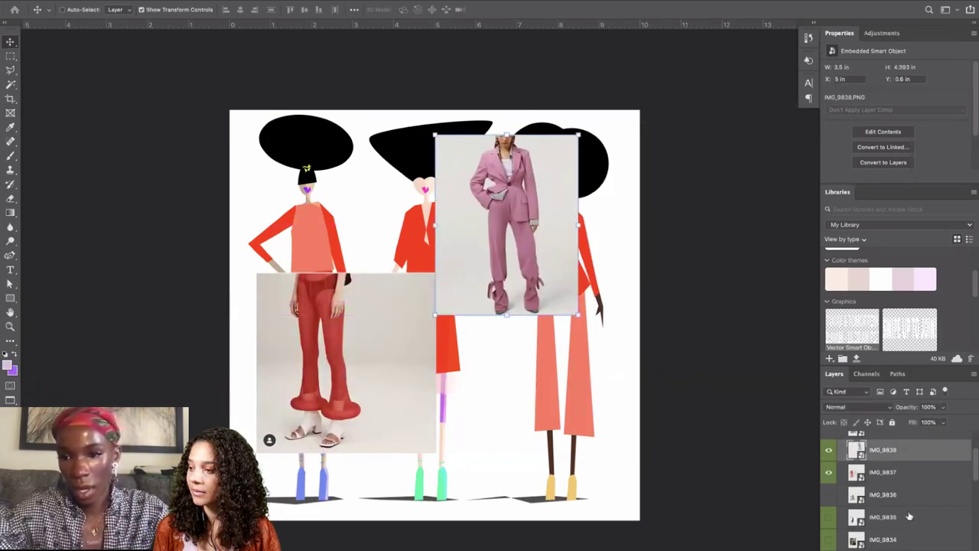
# Show IMG_9835 and IMG_9834, placing the IMG_9835 photo below the pink suit and IMG_9834 over the left figure's upper half.
pyautogui.moveTo(835, 525); pyautogui.dragTo(830, 540)
pyautogui.click(862, 543)
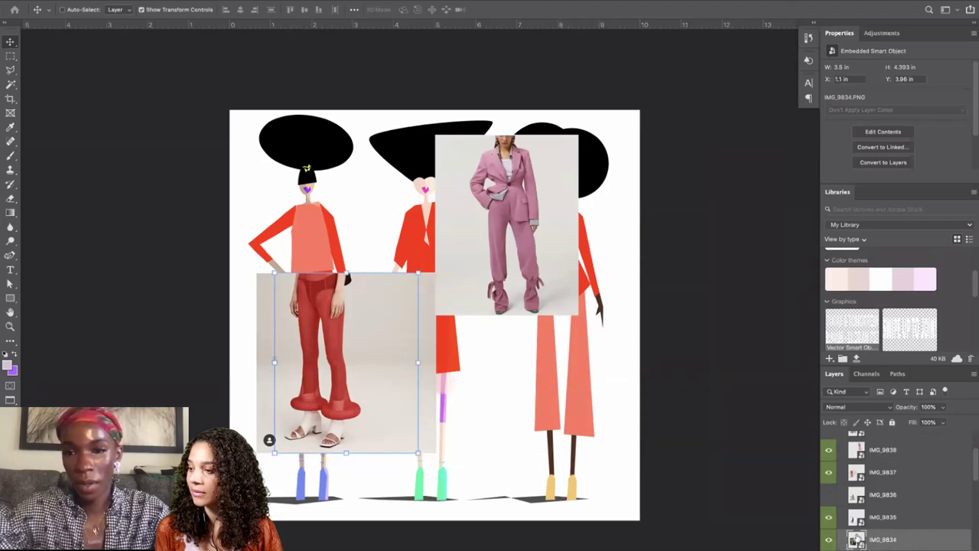
pyautogui.click(870, 514)
pyautogui.moveTo(353, 389); pyautogui.dragTo(479, 420)
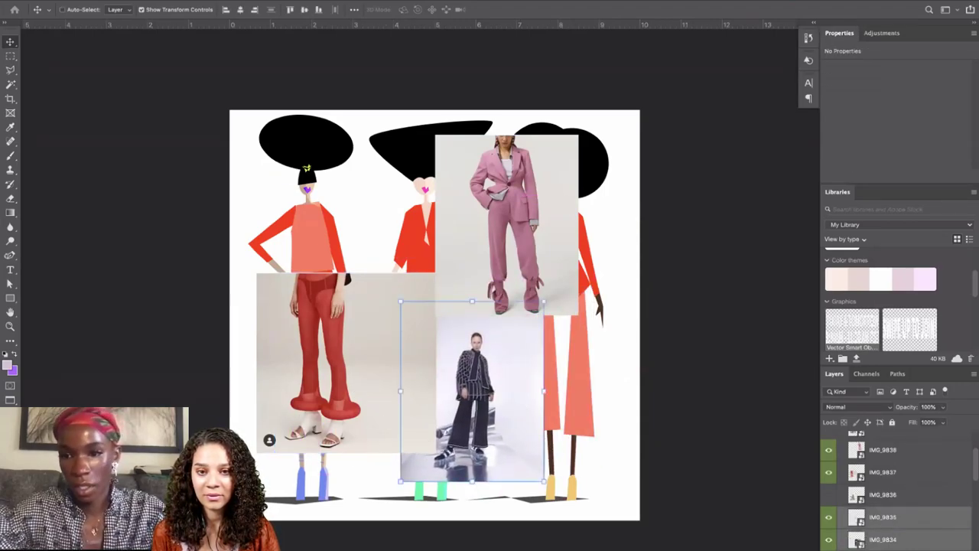
pyautogui.click(880, 539)
pyautogui.moveTo(398, 413); pyautogui.dragTo(360, 219)
pyautogui.moveTo(325, 382); pyautogui.dragTo(325, 383)
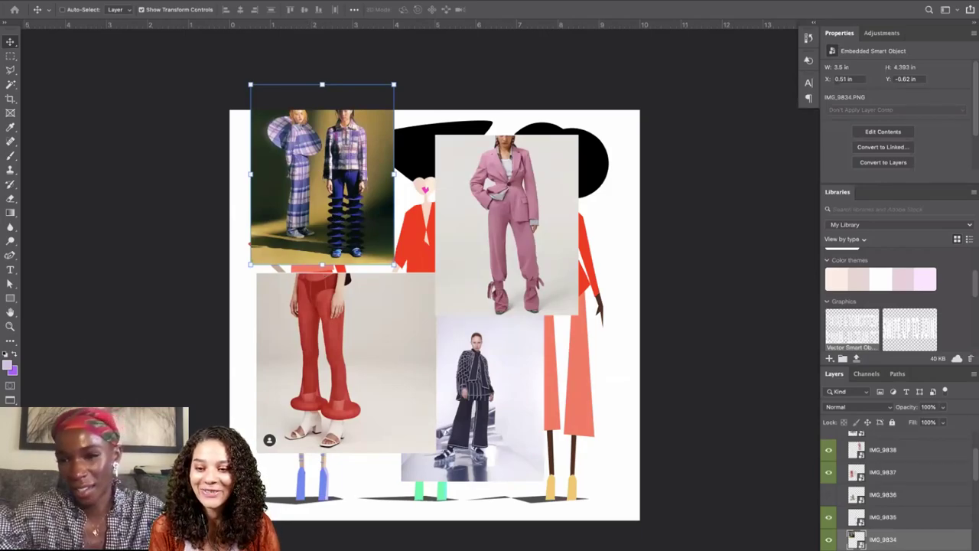
# Show the IMG_9829 reference layer and move its photo over the right figure's legs.
pyautogui.scroll(-1, 861, 515)
pyautogui.scroll(-3, 860, 515)
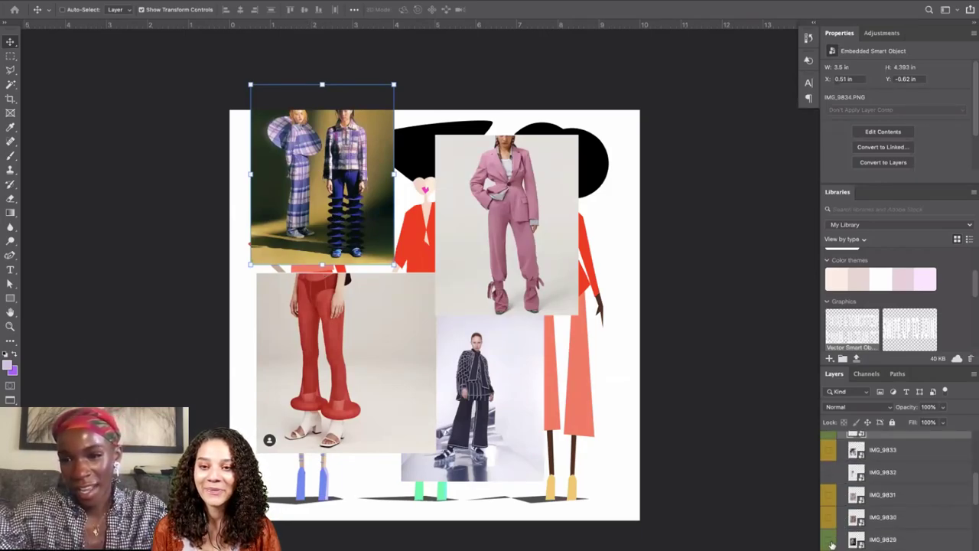
pyautogui.click(878, 540)
pyautogui.moveTo(362, 348); pyautogui.dragTo(622, 363)
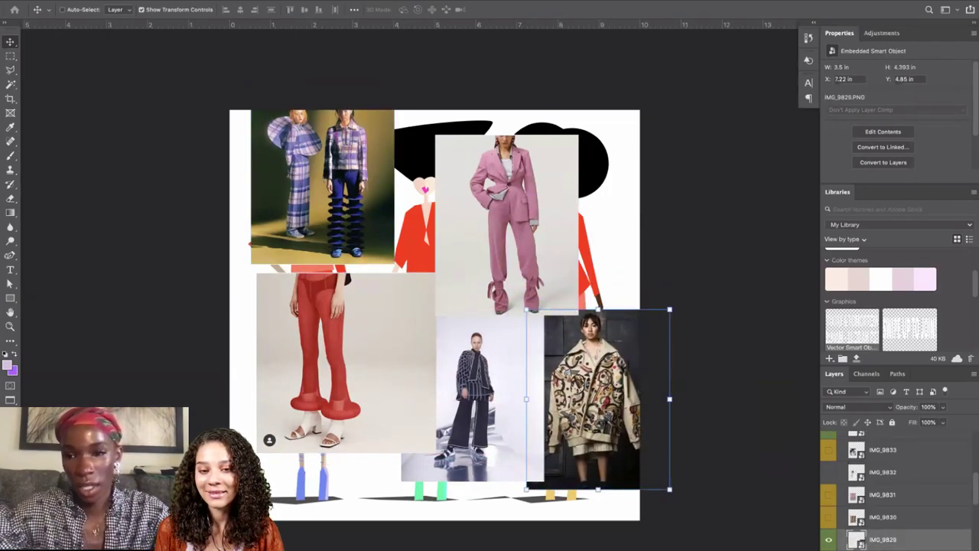
# Show IMG_9827, place its layer above IMG_9835, and move its photo onto the pink suit photo.
pyautogui.scroll(-3, 838, 540)
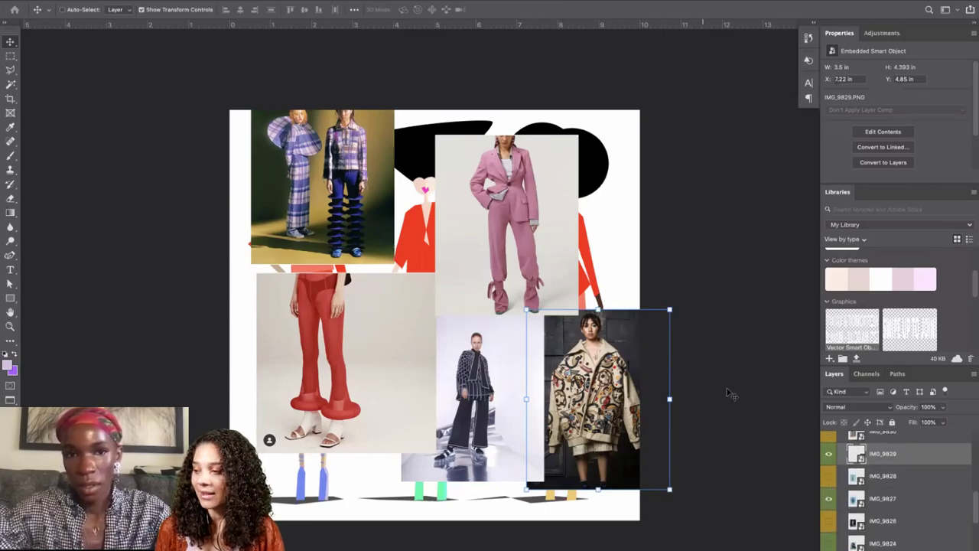
pyautogui.click(884, 500)
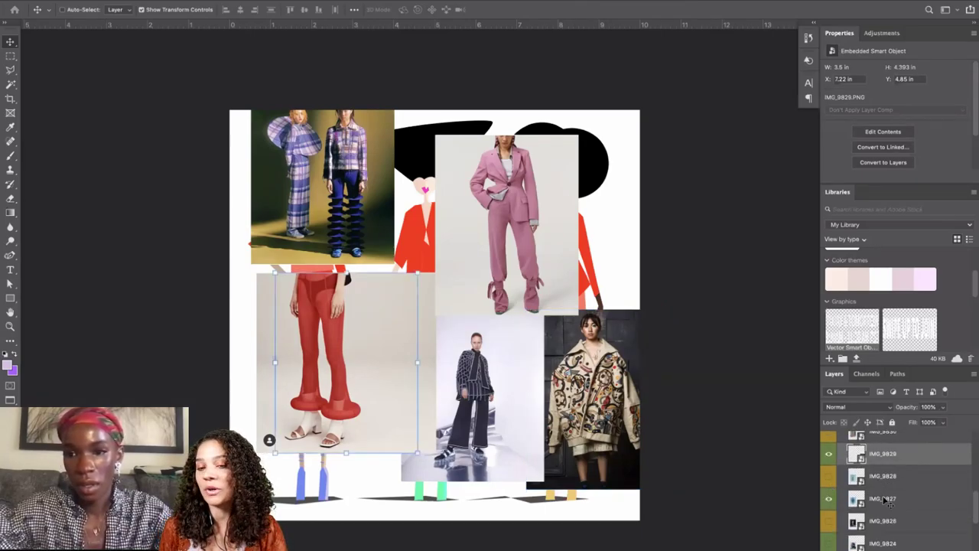
pyautogui.moveTo(595, 395); pyautogui.dragTo(632, 299)
pyautogui.moveTo(893, 507); pyautogui.dragTo(880, 460)
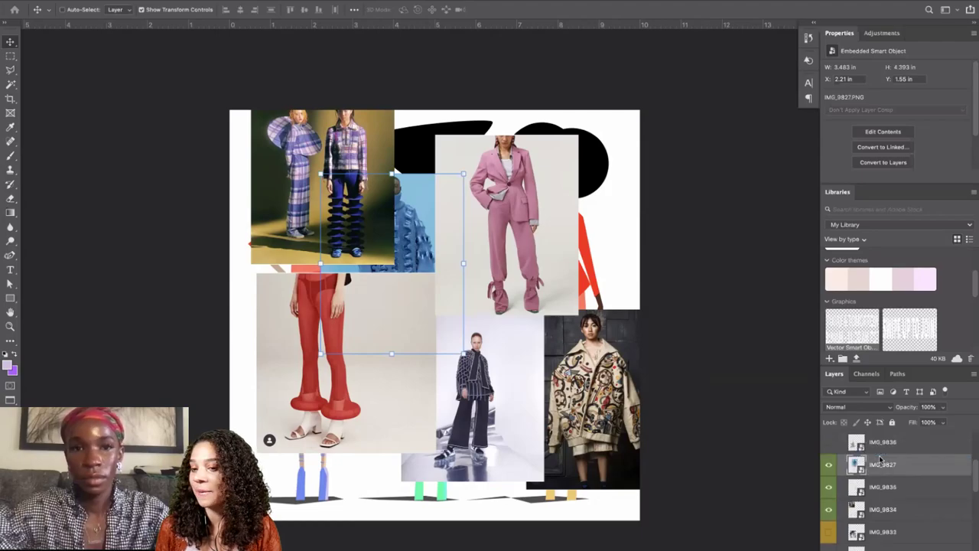
pyautogui.moveTo(398, 243); pyautogui.dragTo(512, 220)
# Reorder the IMG_9827 layer to sit directly above IMG_9838.
pyautogui.scroll(3, 885, 520)
pyautogui.scroll(-1, 883, 537)
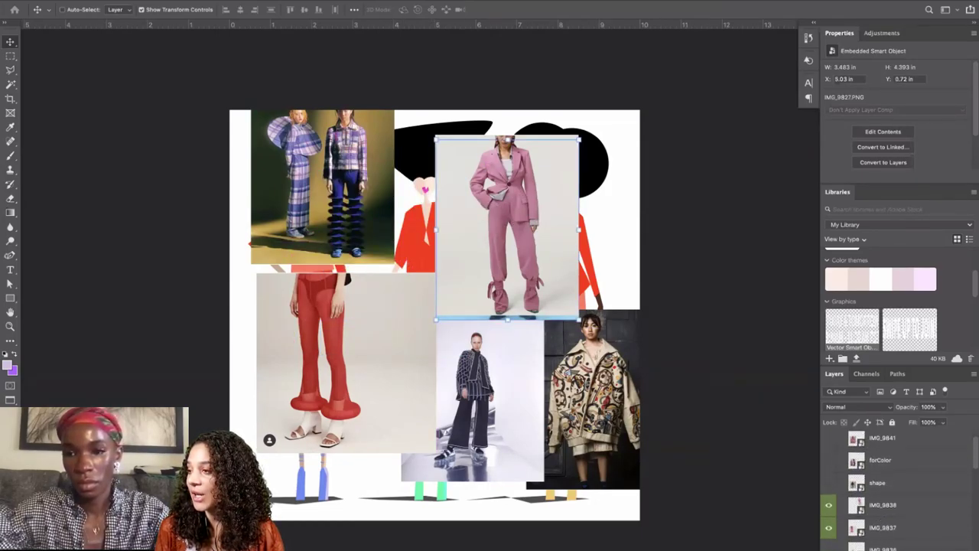
pyautogui.moveTo(883, 548); pyautogui.dragTo(876, 505)
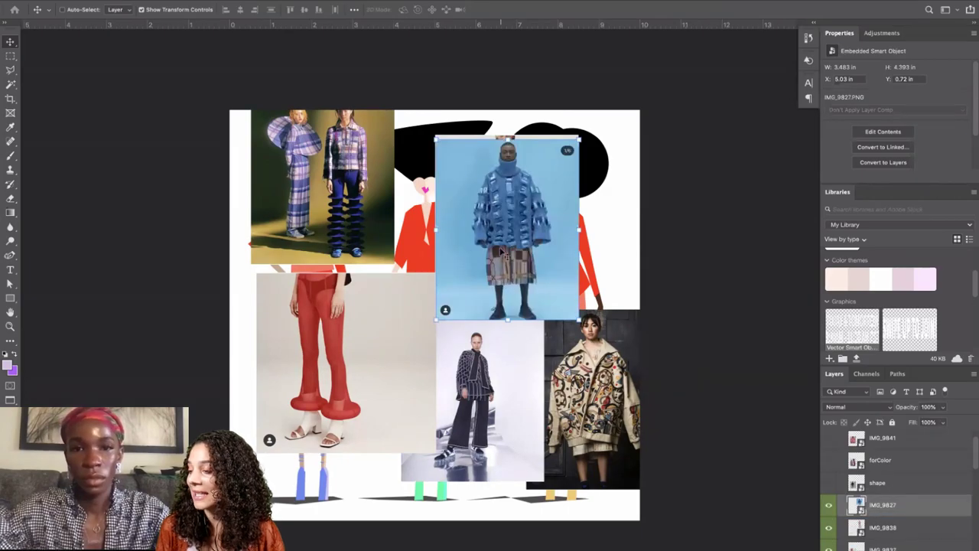
# Enlarge the IMG_9827 photo to about 5.43 by 6.85 in and move it over the left figure.
pyautogui.moveTo(521, 262)
pyautogui.mouseDown()
pyautogui.moveTo(423, 263)
pyautogui.moveTo(519, 279)
pyautogui.mouseUp()
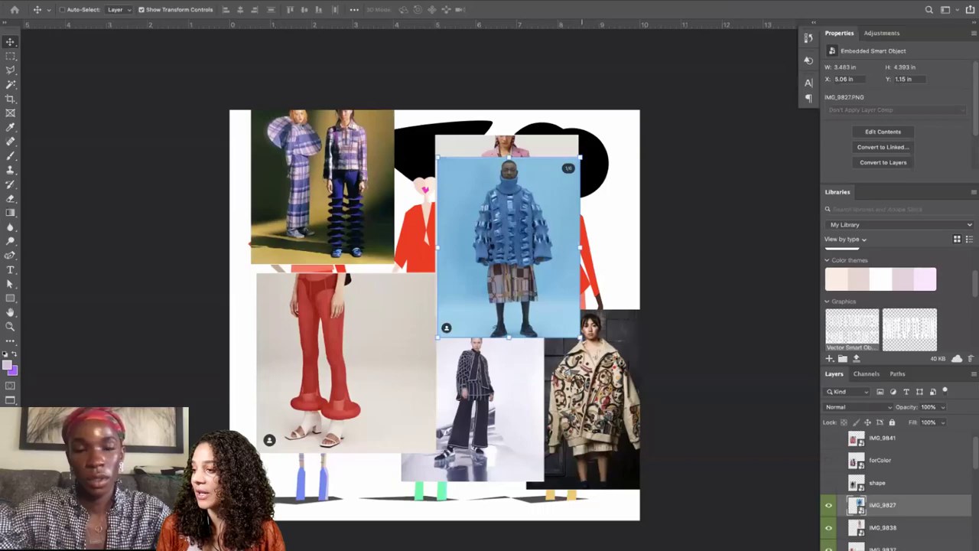
pyautogui.moveTo(580, 337); pyautogui.dragTo(639, 374)
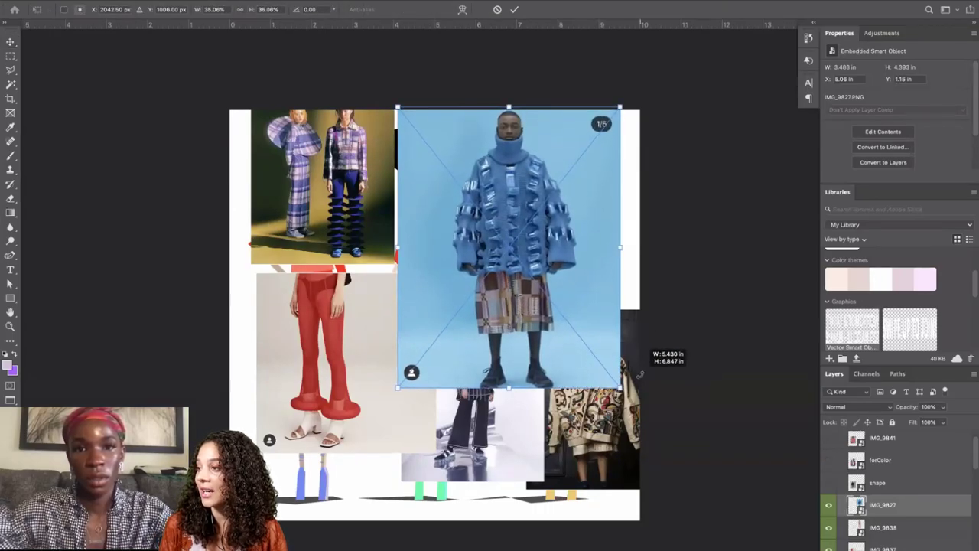
pyautogui.press('Return')
pyautogui.moveTo(566, 300); pyautogui.dragTo(397, 390)
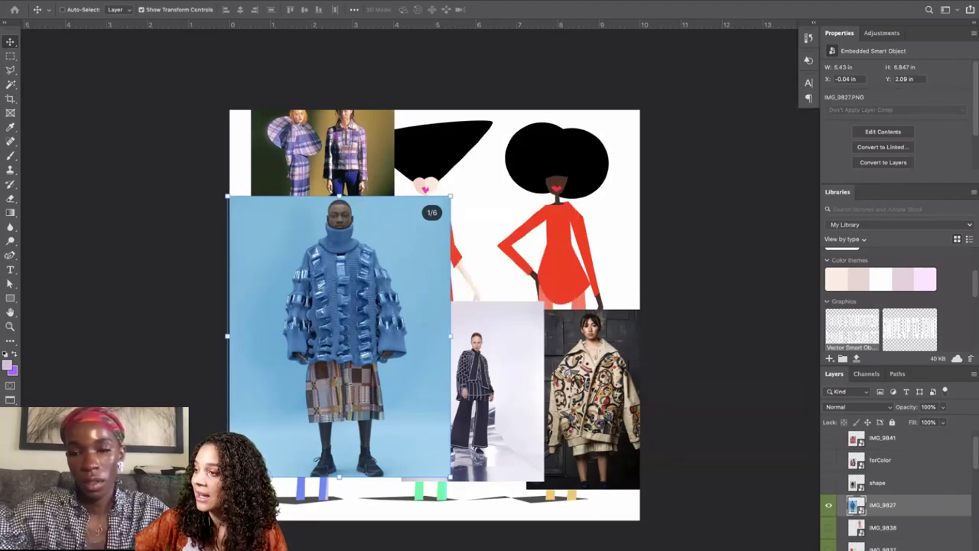
# Gather the green-labelled layers IMG_9827, 9838, 9837, 9835, 9834, 9829 and 9824 at the top of the REF group.
pyautogui.scroll(-2, 895, 489)
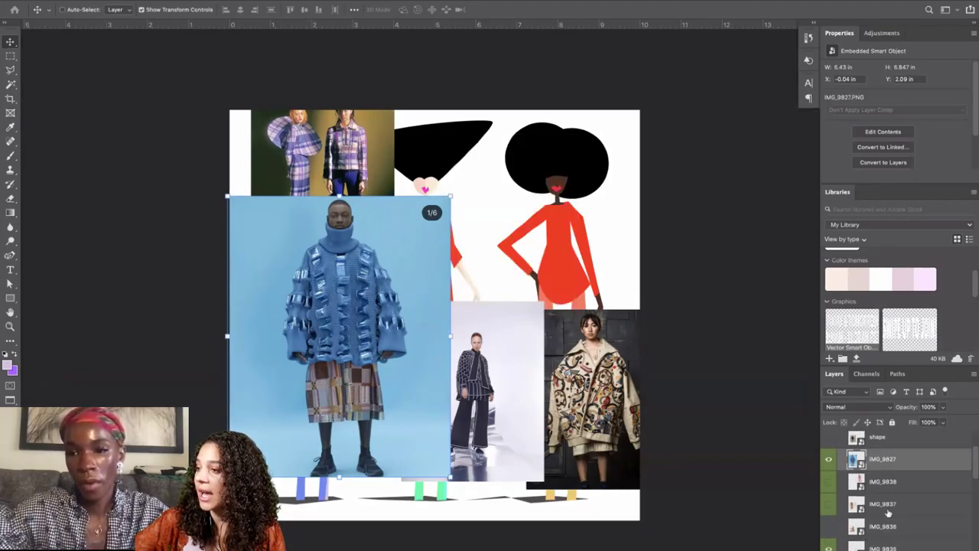
pyautogui.keyDown('shift'); pyautogui.click(887, 511); pyautogui.keyUp('shift')
pyautogui.scroll(-2, 889, 511)
pyautogui.keyDown('super'); pyautogui.click(891, 507); pyautogui.keyUp('super')
pyautogui.keyDown('super'); pyautogui.click(892, 529); pyautogui.keyUp('super')
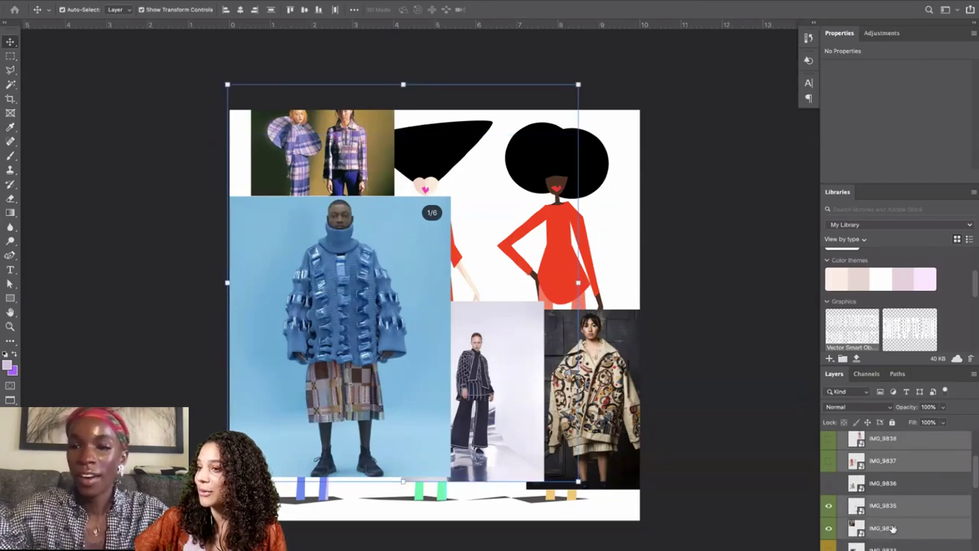
pyautogui.scroll(-4, 890, 529)
pyautogui.keyDown('super'); pyautogui.click(885, 544); pyautogui.keyUp('super')
pyautogui.scroll(-4, 885, 544)
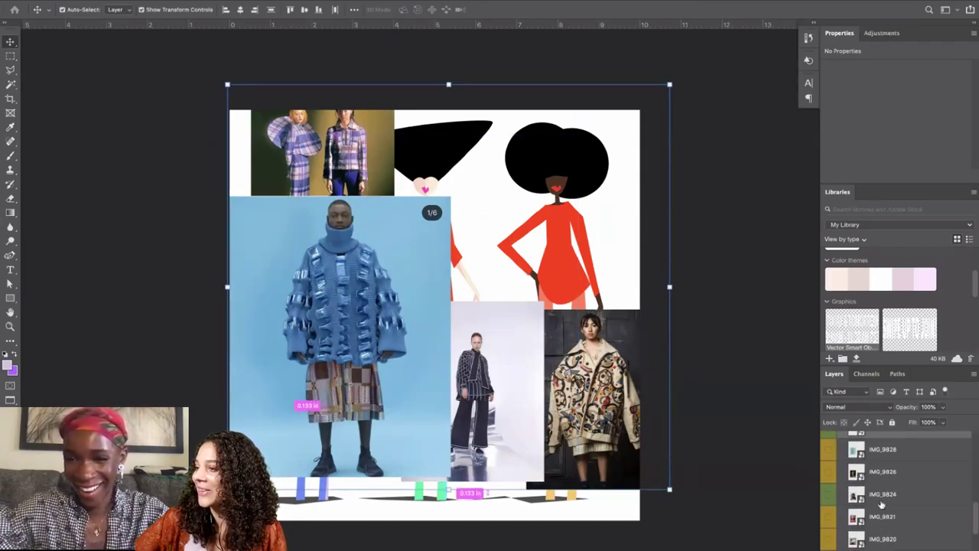
pyautogui.scroll(5, 881, 505)
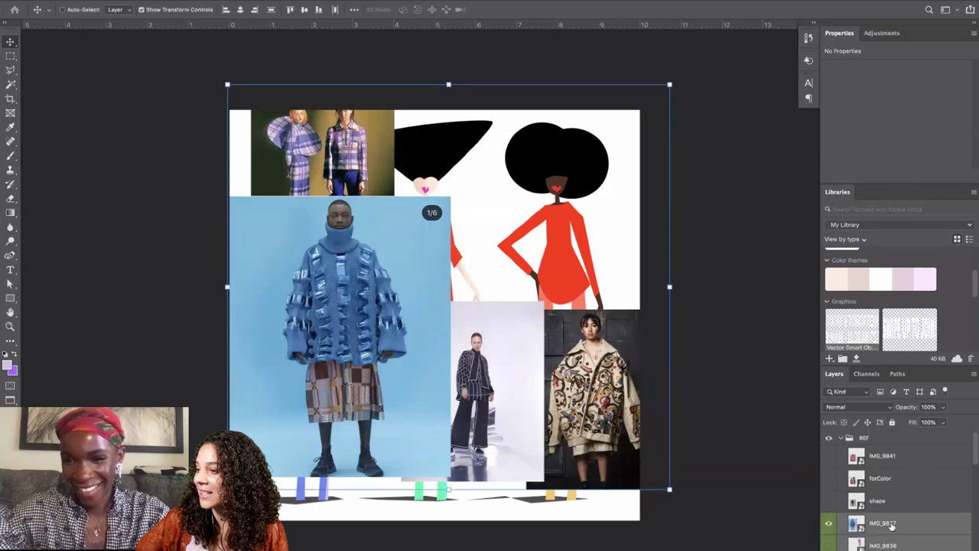
pyautogui.moveTo(891, 526); pyautogui.dragTo(875, 454)
# Move the yellow-labelled layers IMG_9833, 9831, 9830, 9828, 9826, 9821 and 9820 together above IMG_9841, beneath the green ones.
pyautogui.scroll(-4, 877, 457)
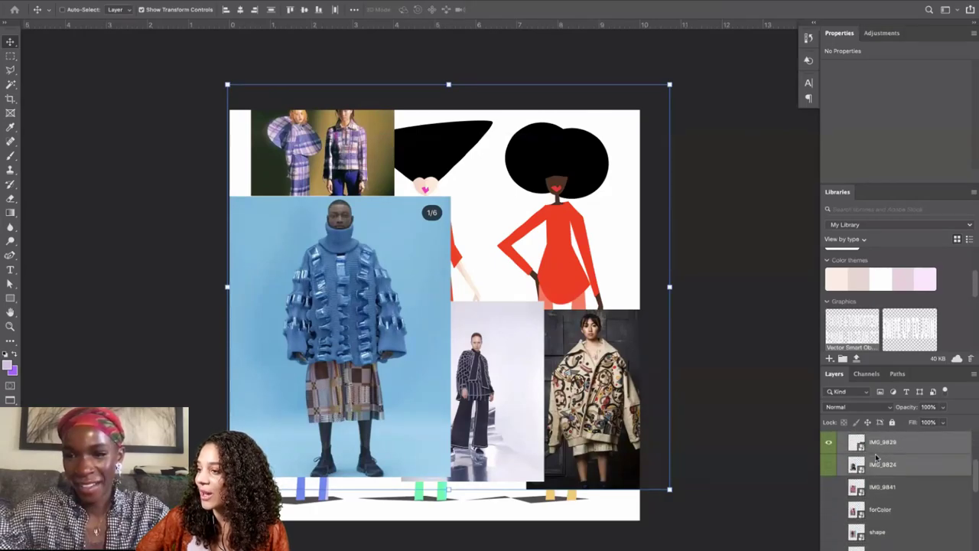
pyautogui.scroll(-2, 877, 457)
pyautogui.click(886, 545)
pyautogui.scroll(-3, 886, 545)
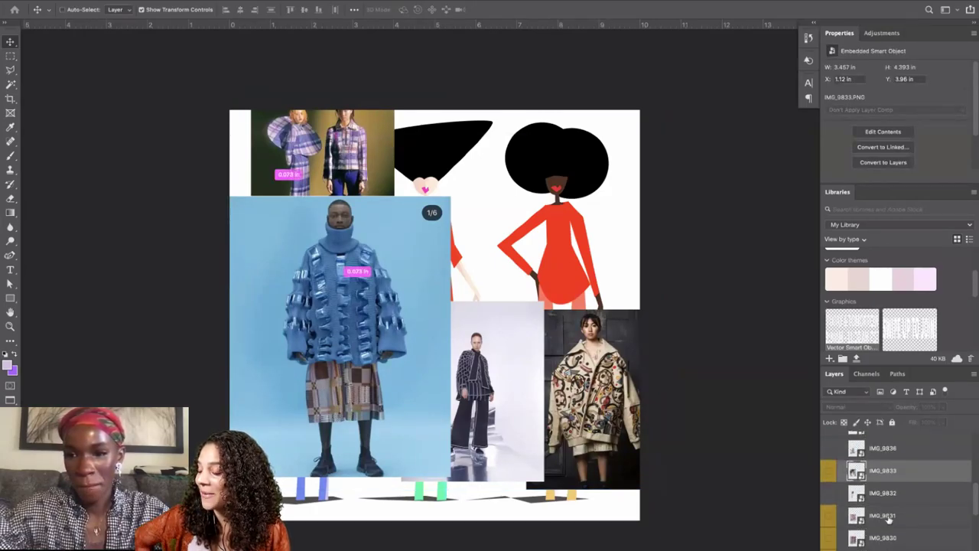
pyautogui.scroll(-4, 888, 519)
pyautogui.keyDown('shift'); pyautogui.click(894, 524); pyautogui.keyUp('shift')
pyautogui.scroll(5, 893, 524)
pyautogui.keyDown('super'); pyautogui.click(877, 499); pyautogui.keyUp('super')
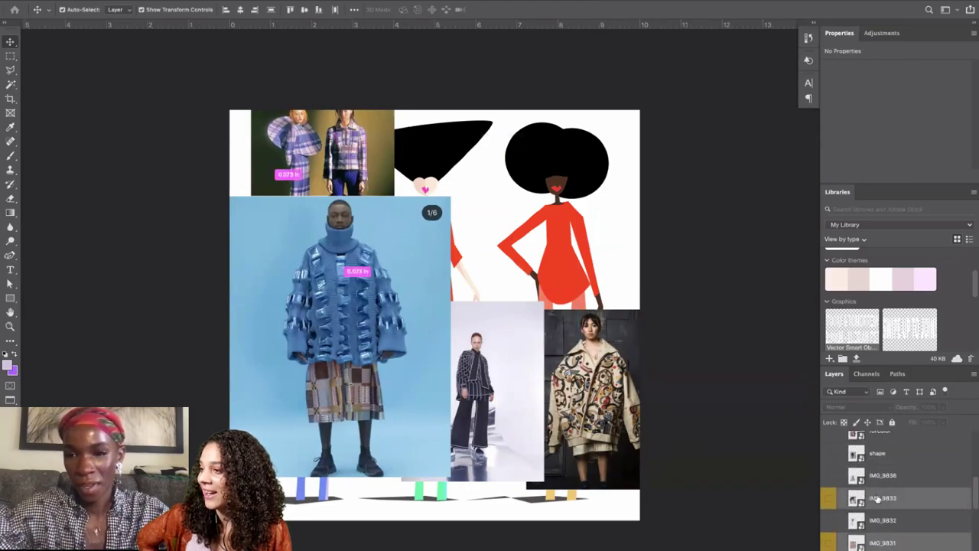
pyautogui.moveTo(918, 501); pyautogui.dragTo(888, 483)
# Reorder the unlabelled IMG_9841 layer to sit between forColor and shape.
pyautogui.scroll(-3, 888, 486)
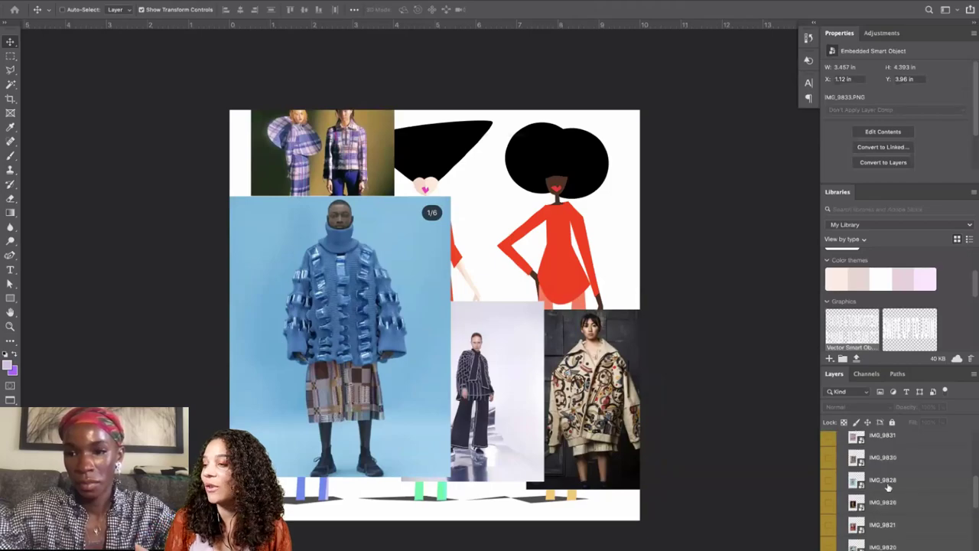
pyautogui.scroll(-4, 886, 464)
pyautogui.click(892, 470)
pyautogui.scroll(-3, 892, 470)
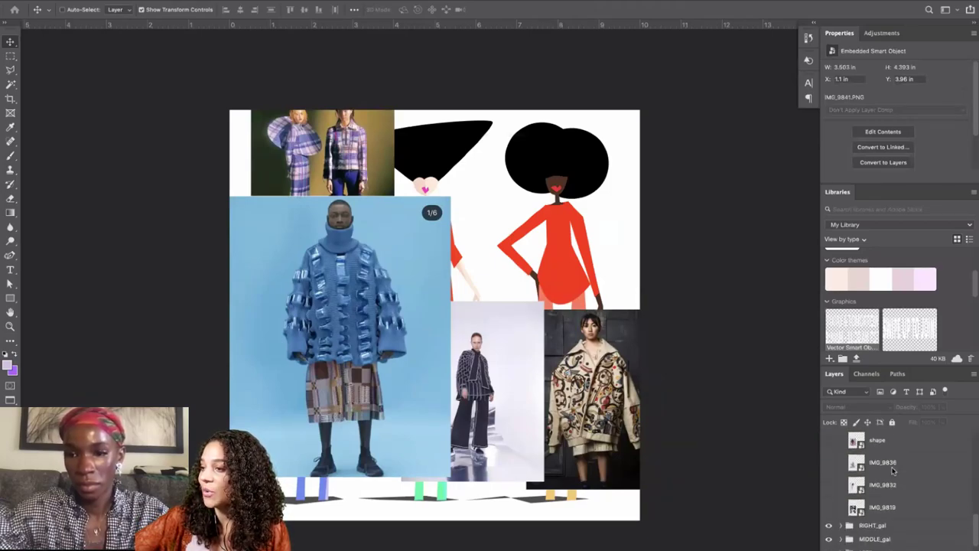
pyautogui.scroll(3, 885, 485)
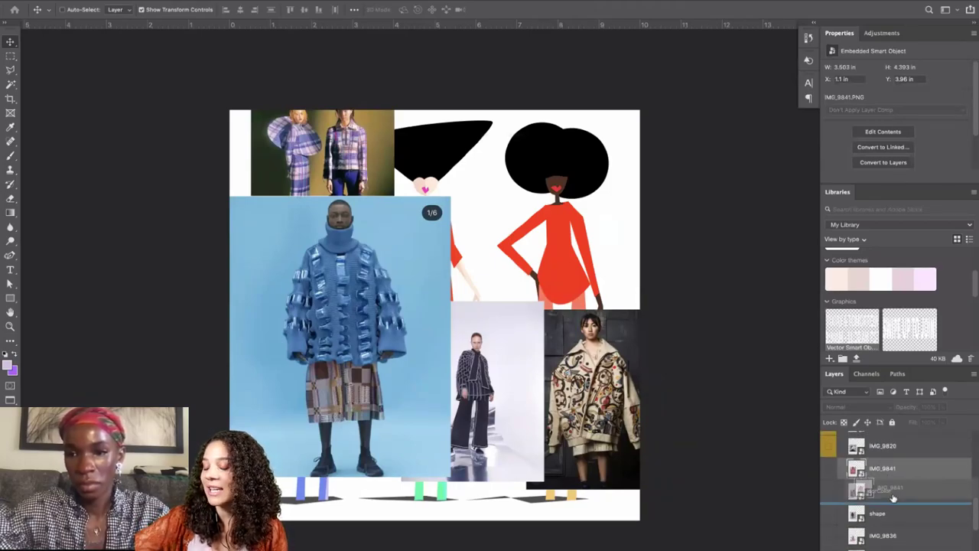
pyautogui.scroll(-1, 885, 485)
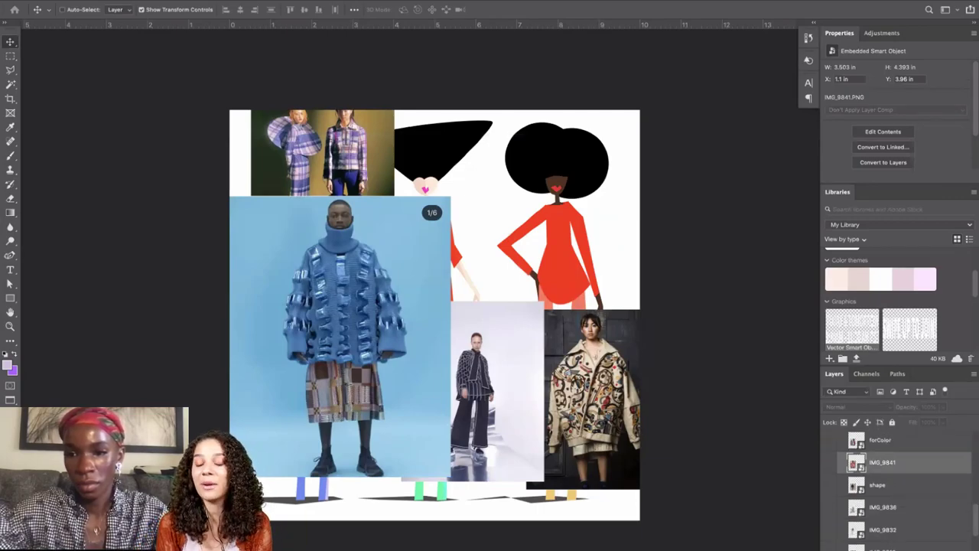
# Group the unlabelled layers from IMG_9841 down to IMG_9819 and name the group x.
pyautogui.keyDown('shift'); pyautogui.click(879, 530); pyautogui.keyUp('shift')
pyautogui.press('super+g')
pyautogui.doubleClick(877, 461)
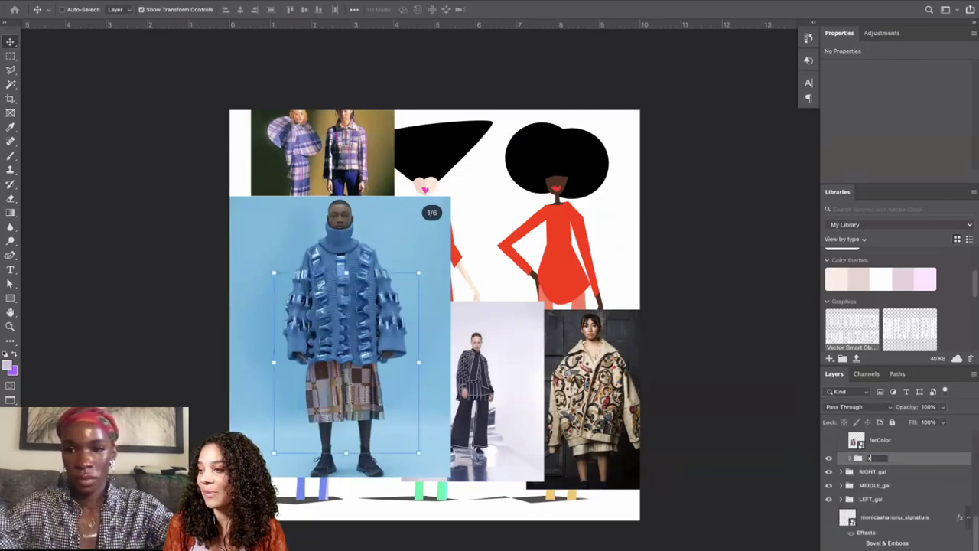
pyautogui.write('x')
# Hide the IMG_9827 and IMG_9835 layers, and move the IMG_9834 photo down over the left figure's body.
pyautogui.scroll(5, 877, 462)
pyautogui.scroll(3, 885, 490)
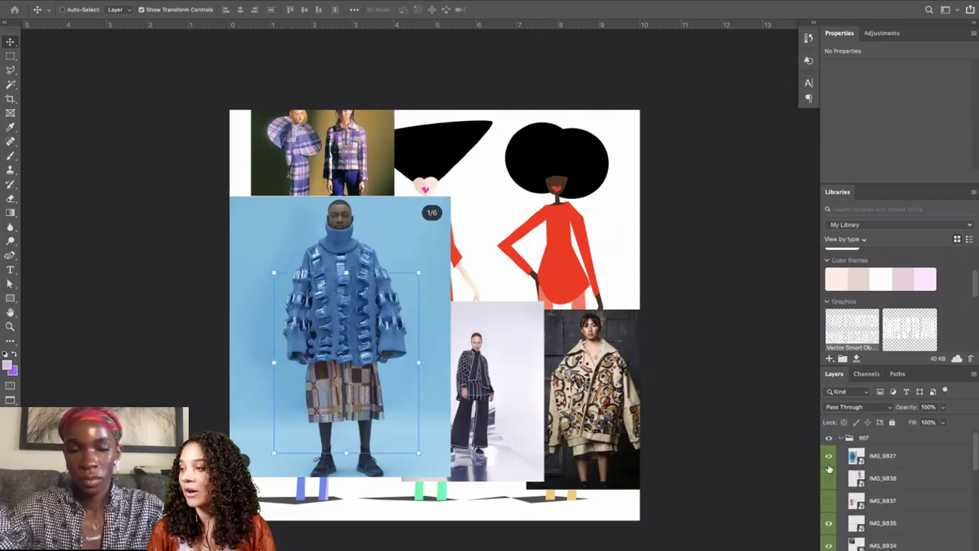
pyautogui.click(829, 466)
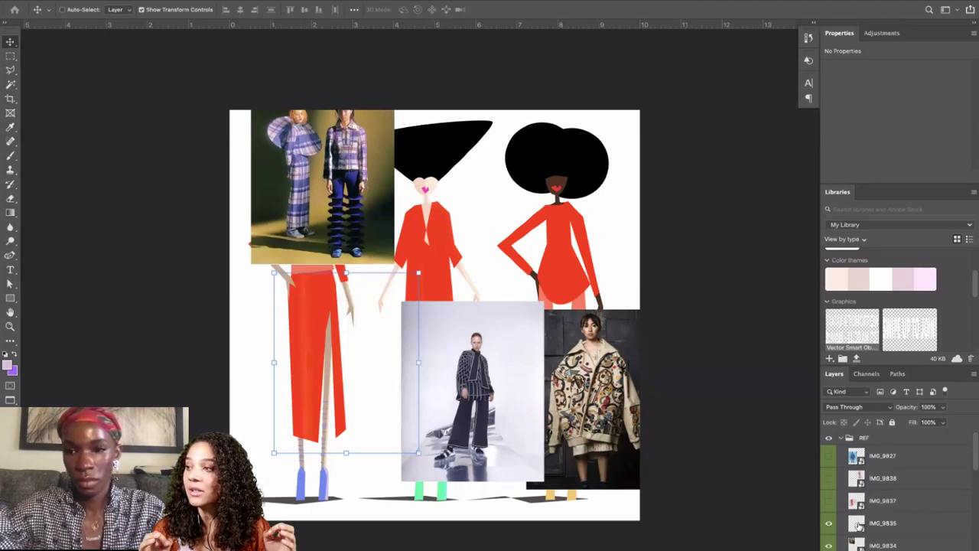
pyautogui.click(895, 524)
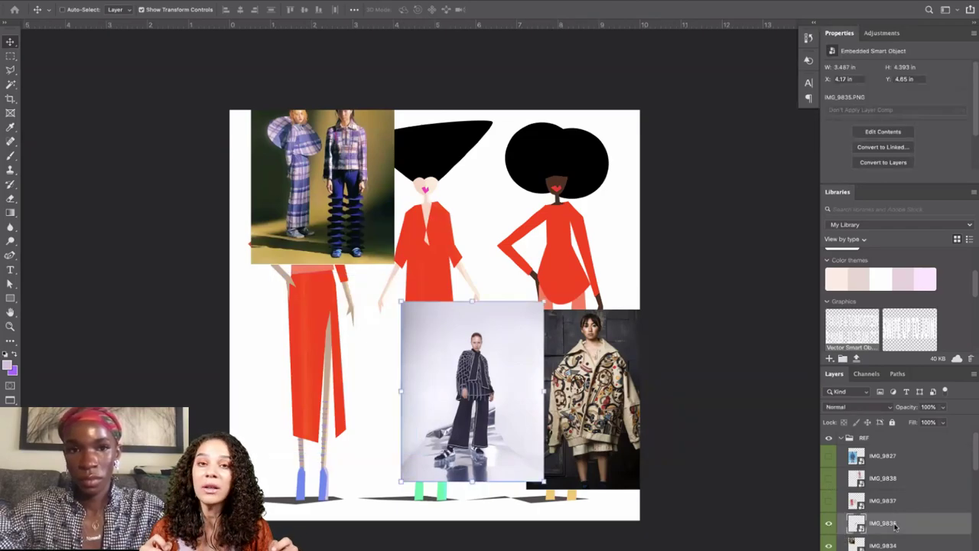
pyautogui.click(830, 526)
pyautogui.click(894, 545)
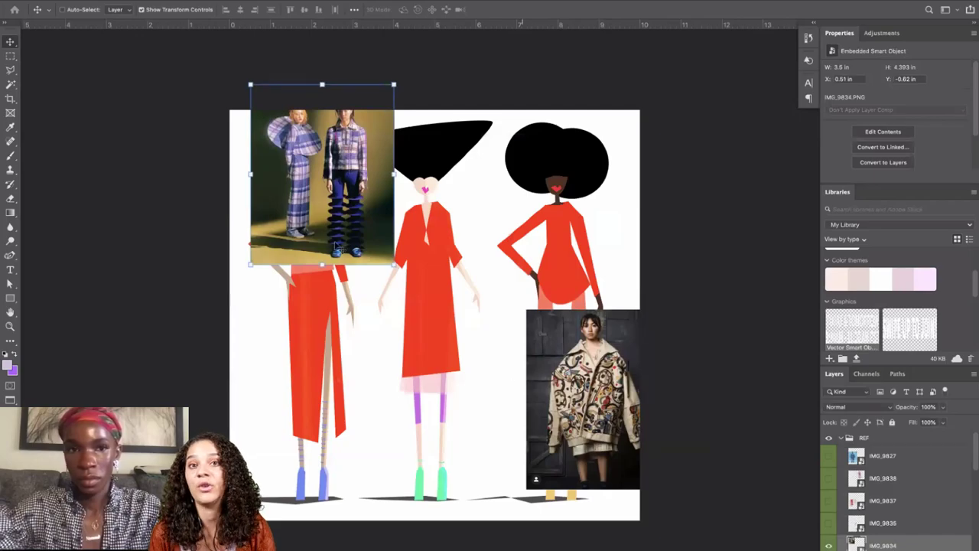
pyautogui.moveTo(326, 231); pyautogui.dragTo(326, 330)
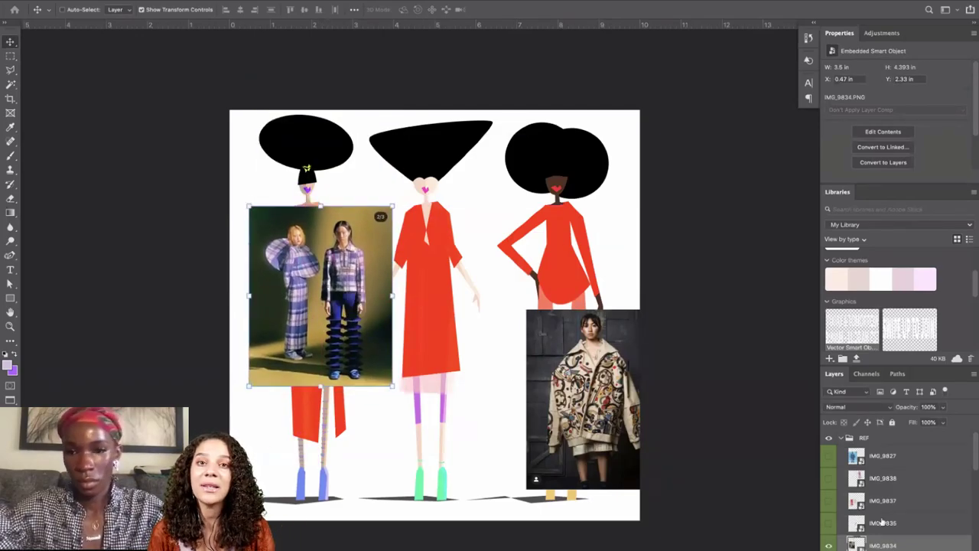
# Place the embroidered-jacket photo IMG_9829 over the left figure's lower half, with the plaid-outfit photo IMG_9834 directly above it.
pyautogui.scroll(-2, 887, 525)
pyautogui.click(886, 520)
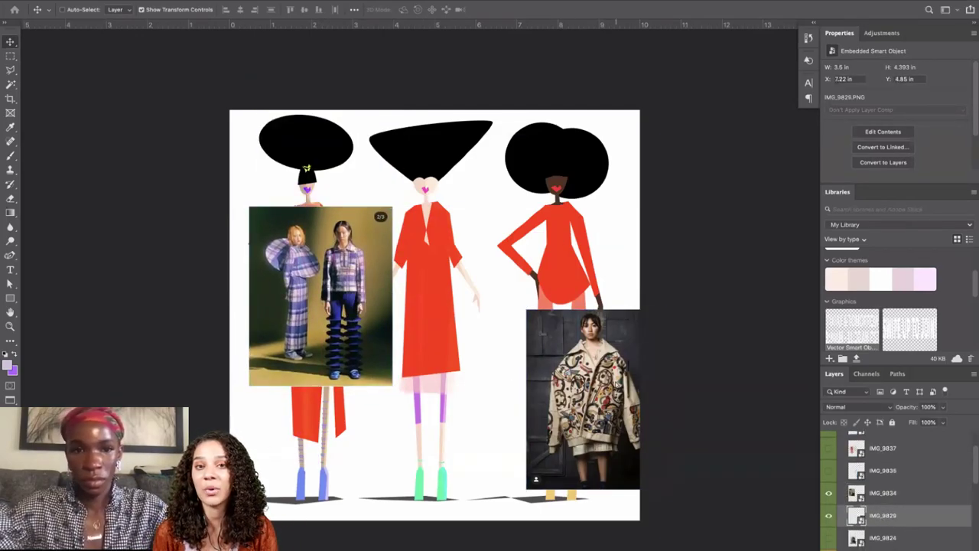
pyautogui.moveTo(608, 382); pyautogui.dragTo(352, 401)
pyautogui.click(890, 492)
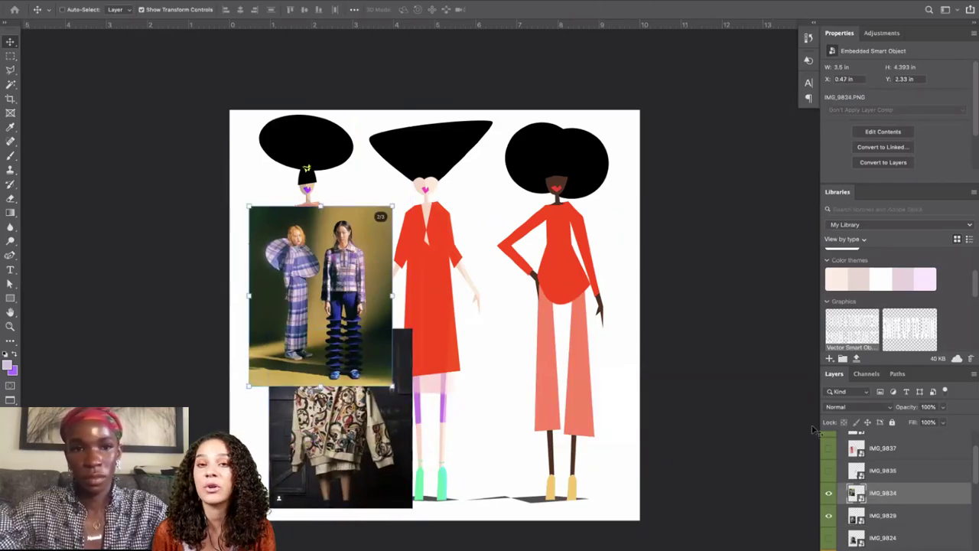
pyautogui.moveTo(356, 306); pyautogui.dragTo(367, 243)
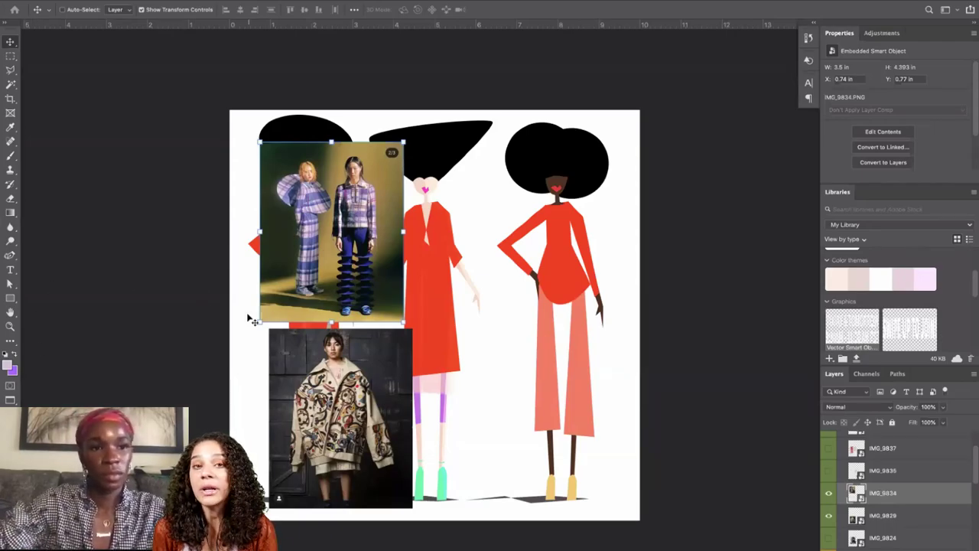
# Reshape the right figure's flared salmon trousers into narrow straight legs reaching down to the ankles, using Direct Selection.
pyautogui.click(10, 285)
pyautogui.click(576, 357)
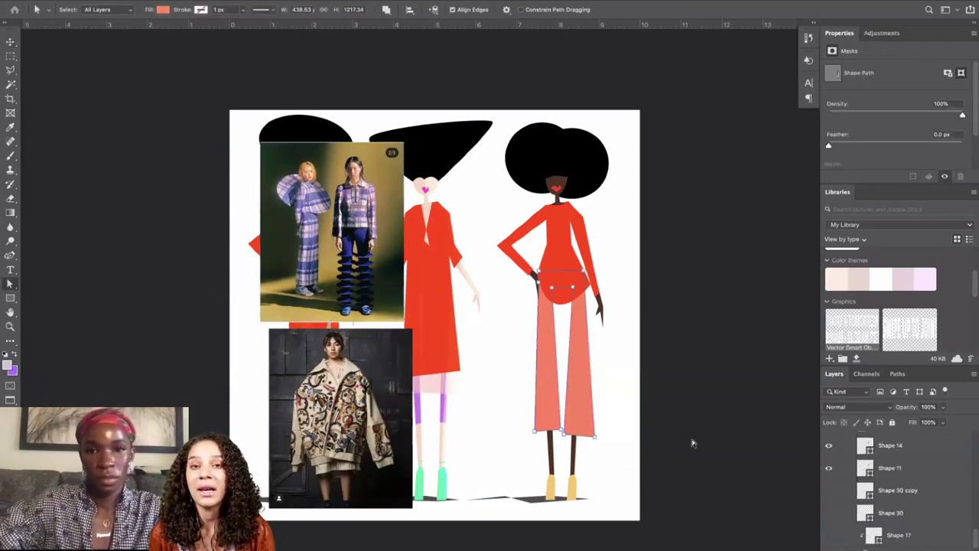
pyautogui.press('super+plus')
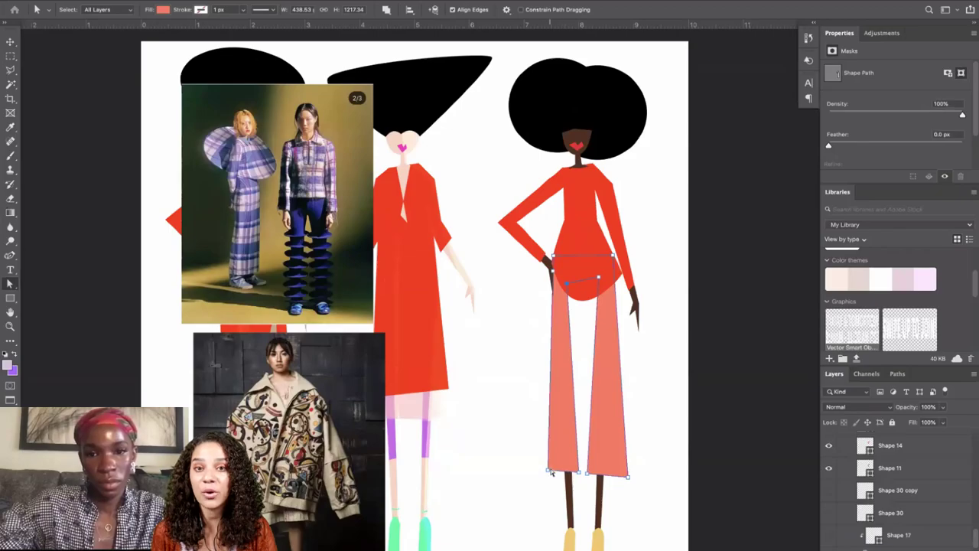
pyautogui.moveTo(551, 472); pyautogui.dragTo(553, 471)
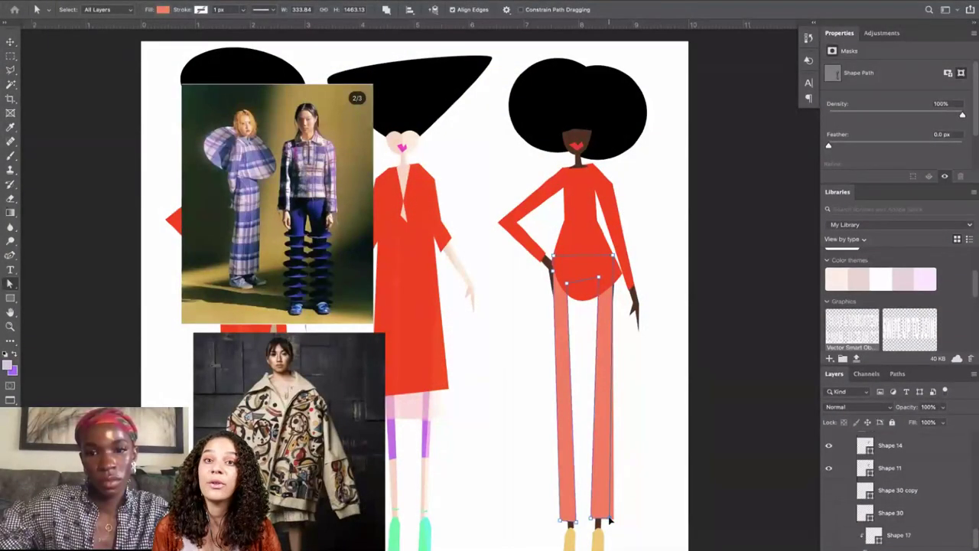
pyautogui.moveTo(609, 520); pyautogui.dragTo(609, 519)
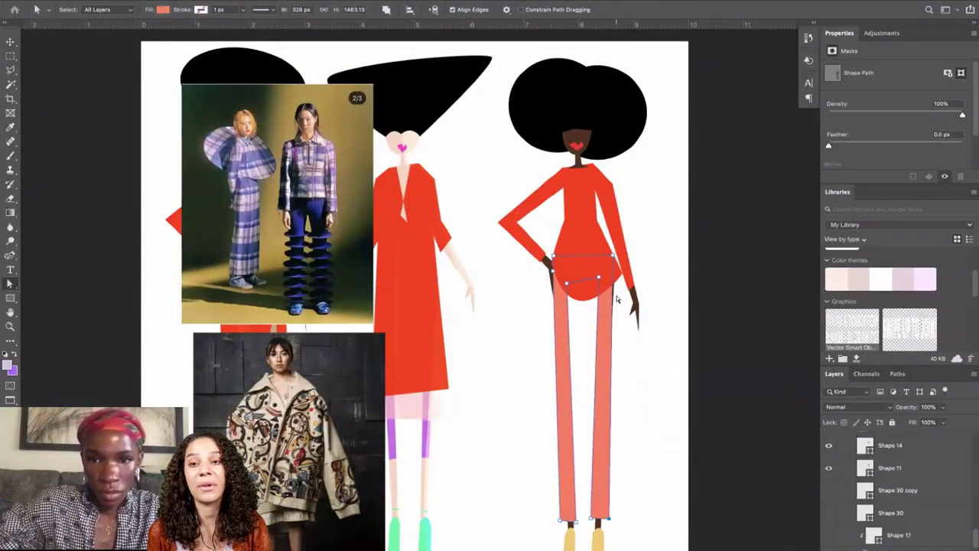
# Pull the right figure's bare-leg anchor point at the hip inward so the brown leg shape stays within the trousers.
pyautogui.click(620, 314)
pyautogui.click(615, 277)
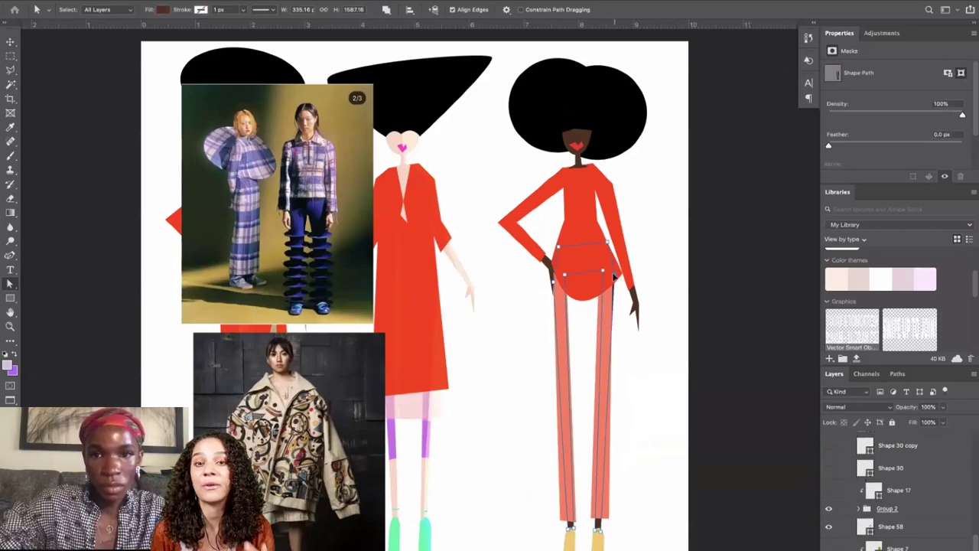
pyautogui.moveTo(615, 276); pyautogui.dragTo(598, 271)
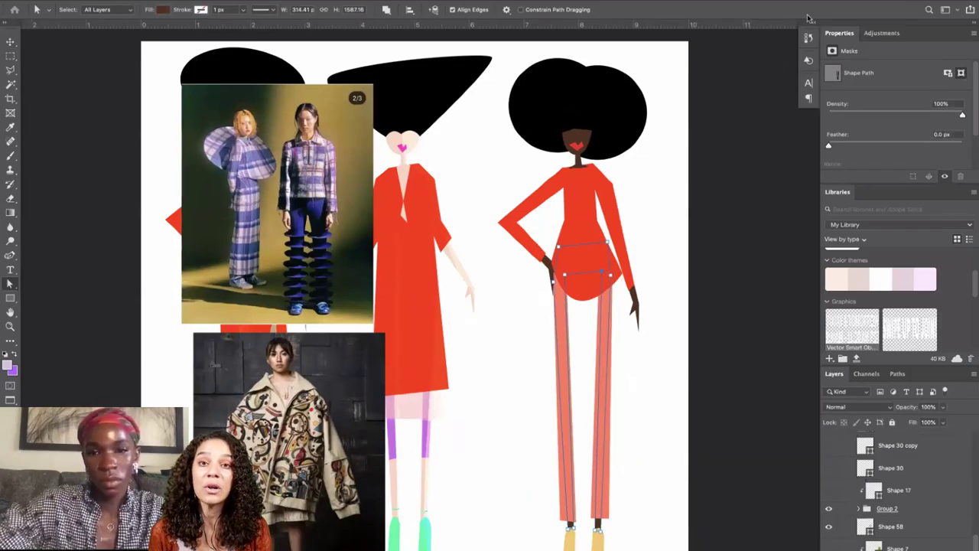
pyautogui.click(531, 361)
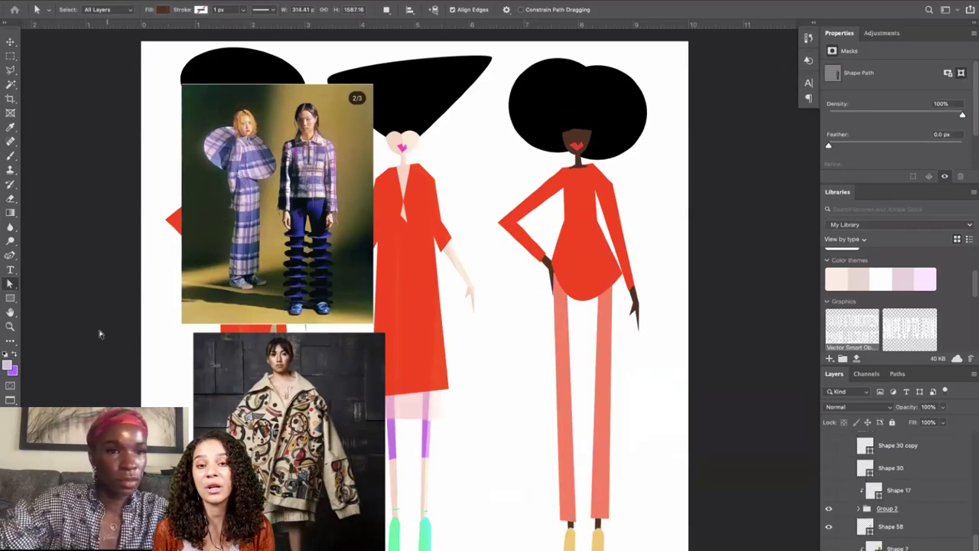
# Draw a thin pointed ruffle shape about 201 × 30 px across the right figure's left-hand trouser leg with the Pen tool.
pyautogui.click(10, 256)
pyautogui.click(54, 255)
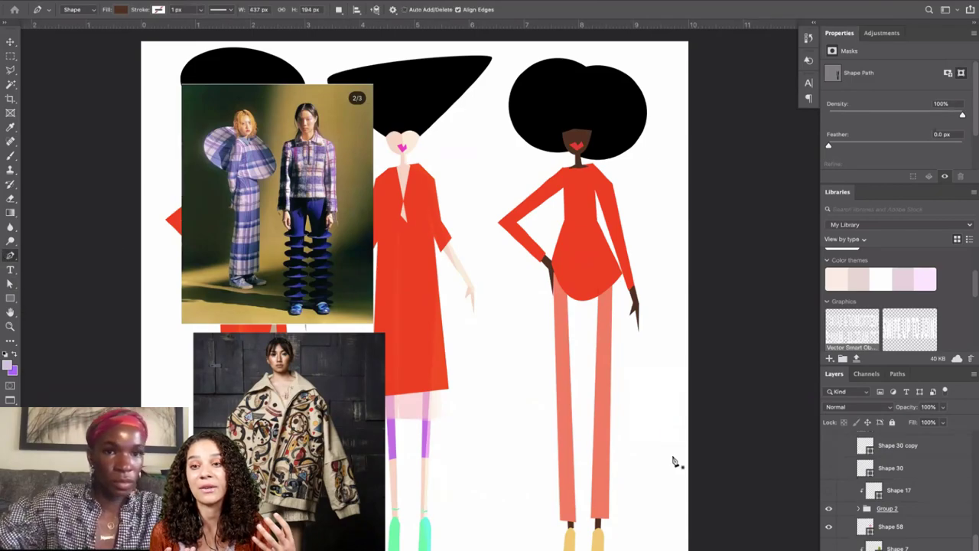
pyautogui.click(540, 328)
pyautogui.click(553, 327)
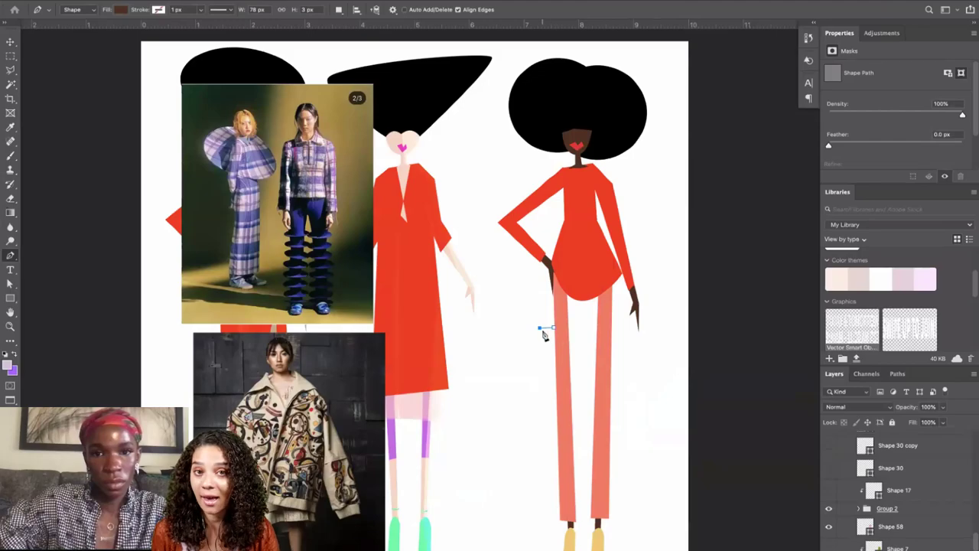
pyautogui.press('super+z')
pyautogui.click(541, 330)
pyautogui.click(576, 332)
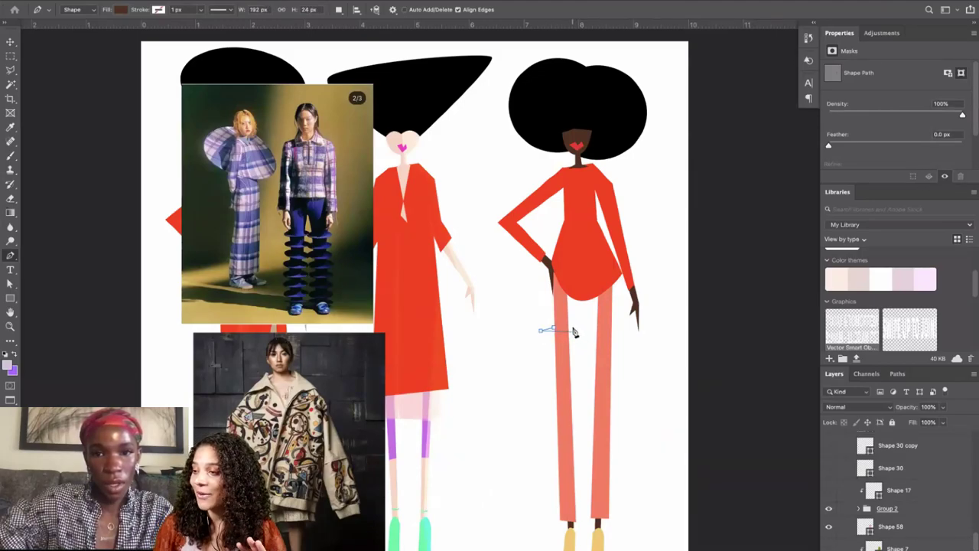
pyautogui.moveTo(576, 334); pyautogui.dragTo(560, 339)
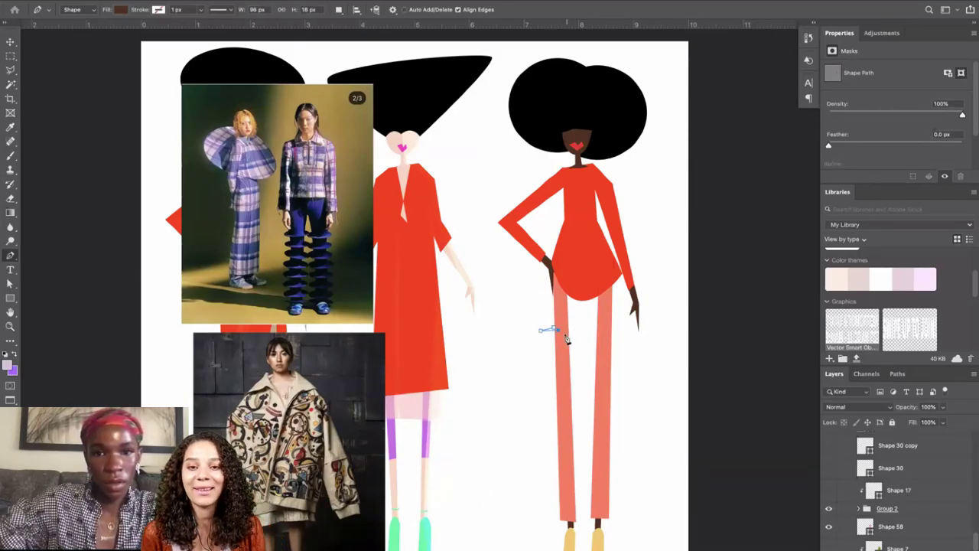
pyautogui.click(559, 332)
pyautogui.moveTo(551, 334); pyautogui.dragTo(571, 331)
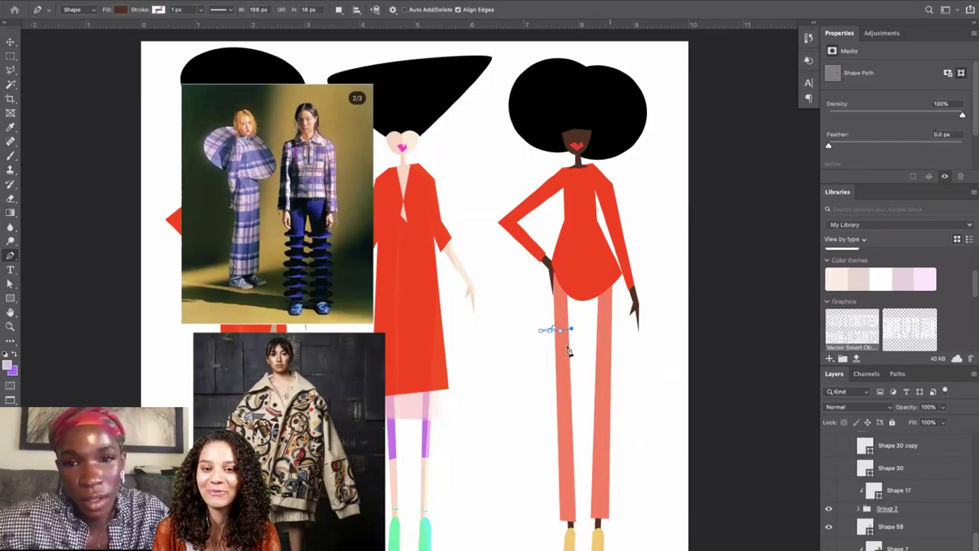
pyautogui.moveTo(578, 336); pyautogui.dragTo(549, 329)
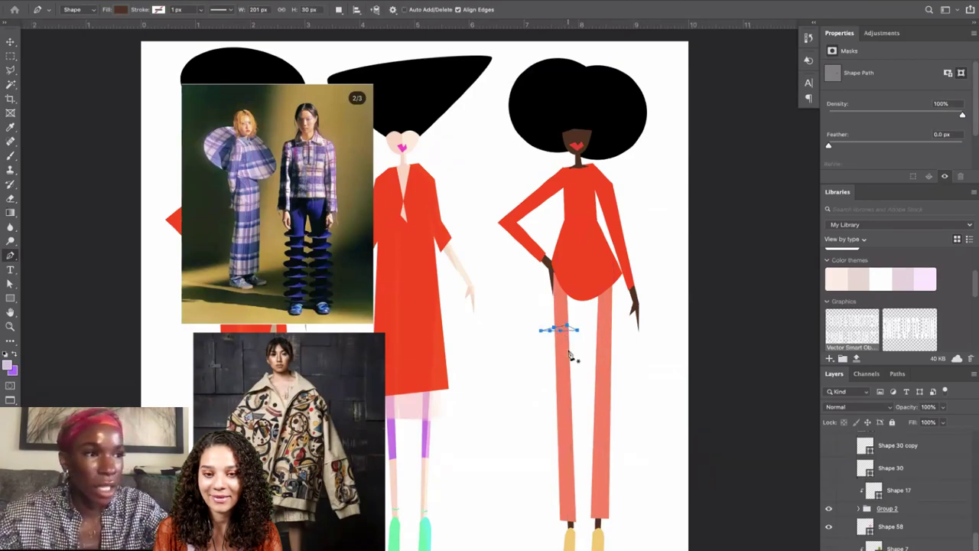
pyautogui.keyDown('super'); pyautogui.click(584, 349); pyautogui.keyUp('super')
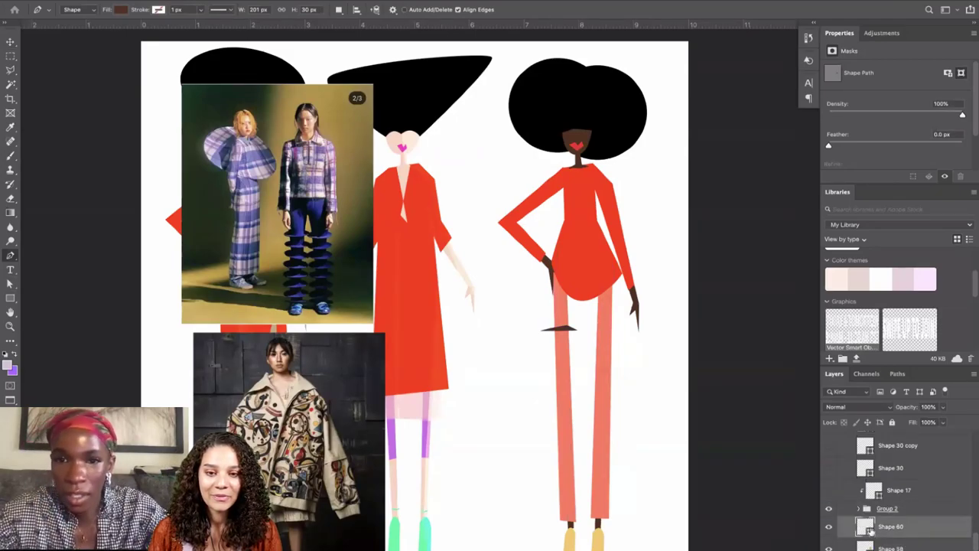
# Fill the new ruffle shape with the salmon colour sampled from the trousers.
pyautogui.doubleClick(869, 529)
pyautogui.click(564, 352)
pyautogui.press('Return')
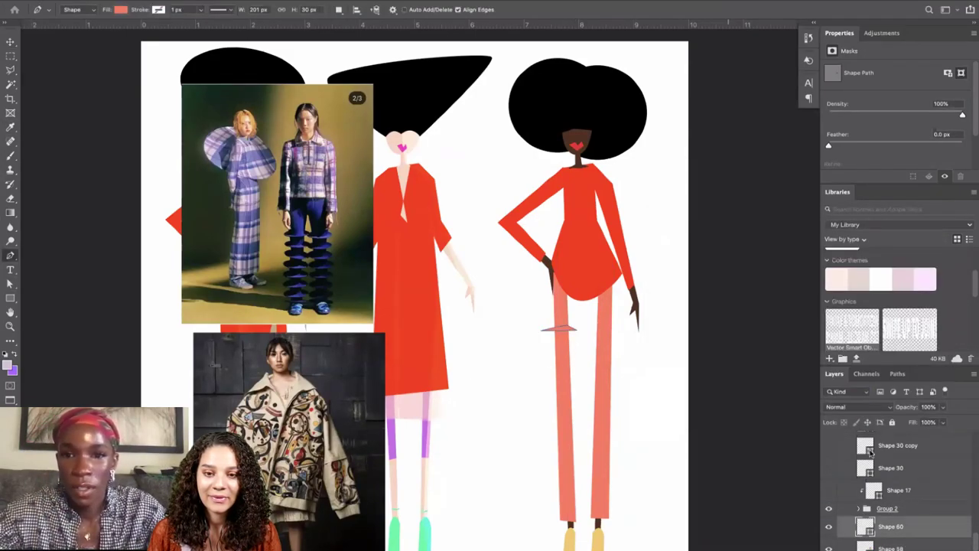
pyautogui.click(11, 44)
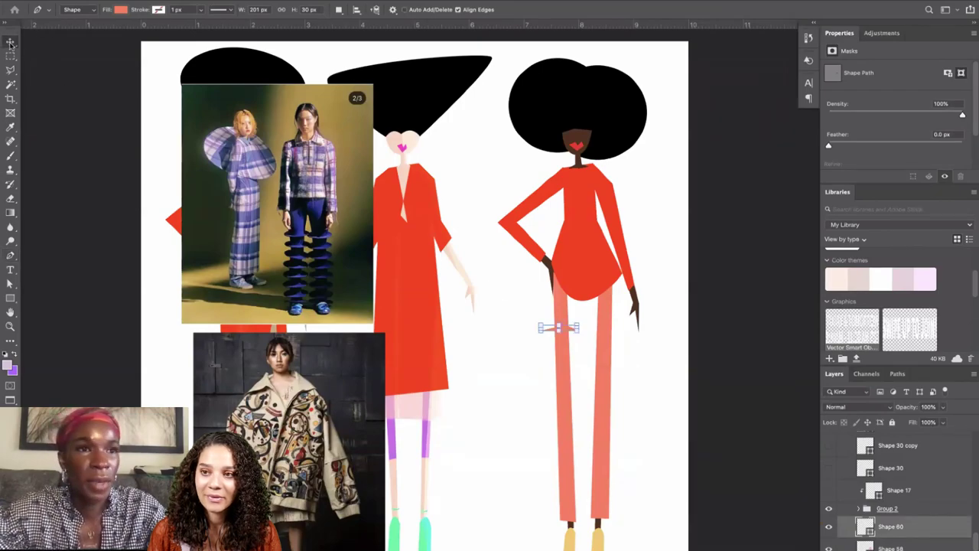
# Change the right figure's trousers (Shape 58) to the blue fill 4e4aef.
pyautogui.keyDown('shift'); pyautogui.click(877, 546); pyautogui.keyUp('shift')
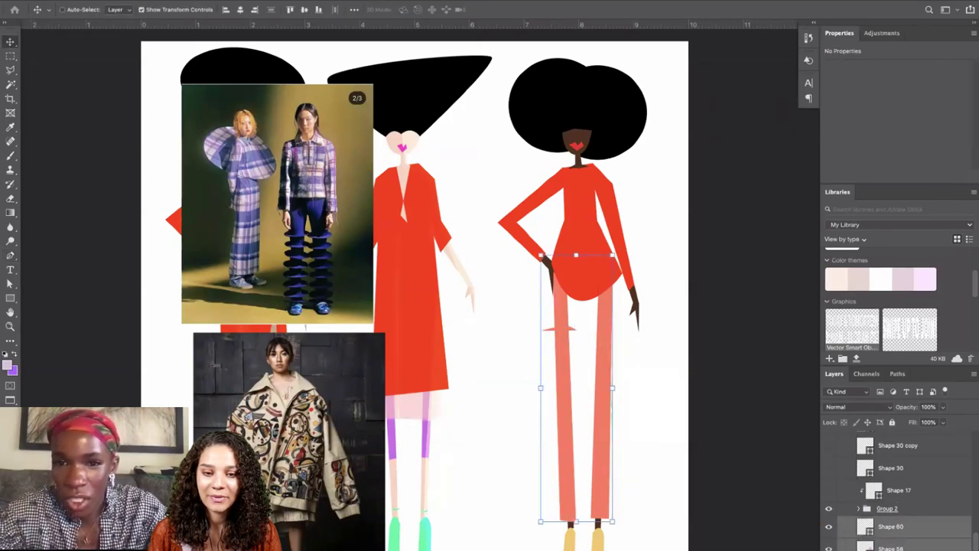
pyautogui.doubleClick(867, 547)
pyautogui.click(812, 281)
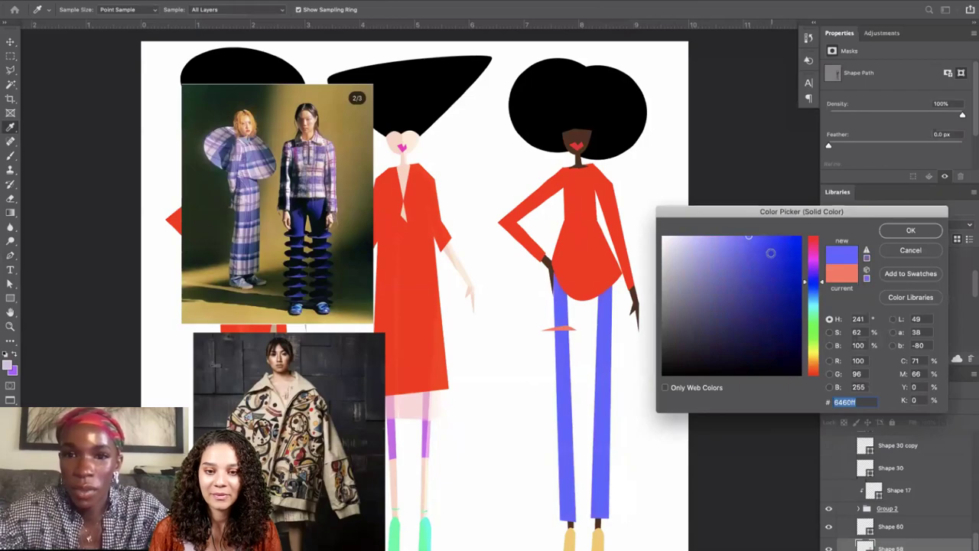
pyautogui.moveTo(779, 255); pyautogui.dragTo(757, 243)
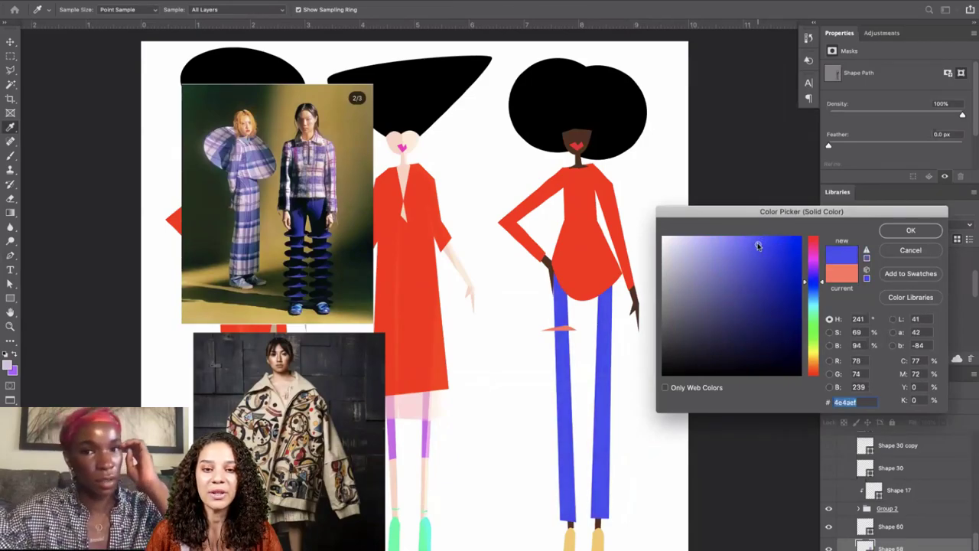
pyautogui.click(910, 231)
# Recolour the ruffle (Shape 60) with the blue sampled from the trouser leg.
pyautogui.doubleClick(866, 528)
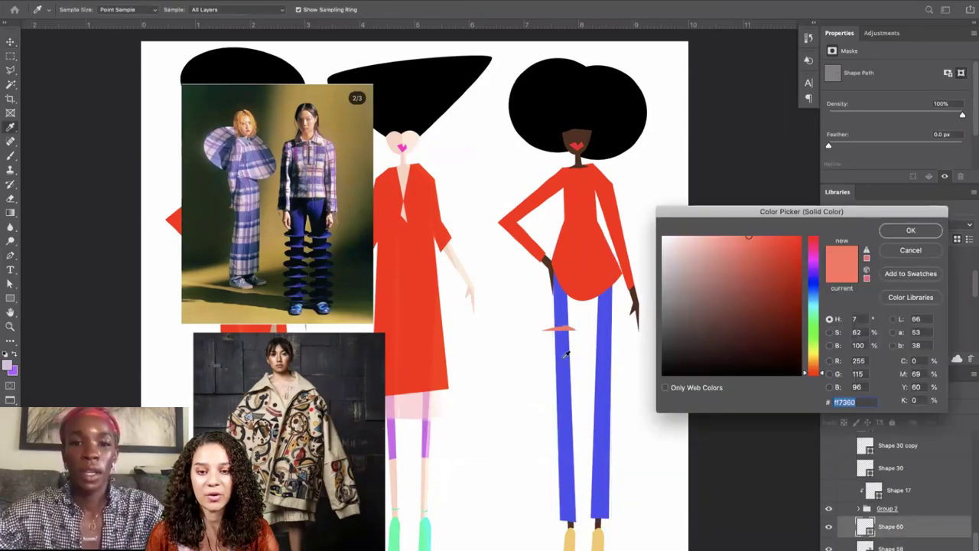
pyautogui.click(561, 356)
pyautogui.press('Return')
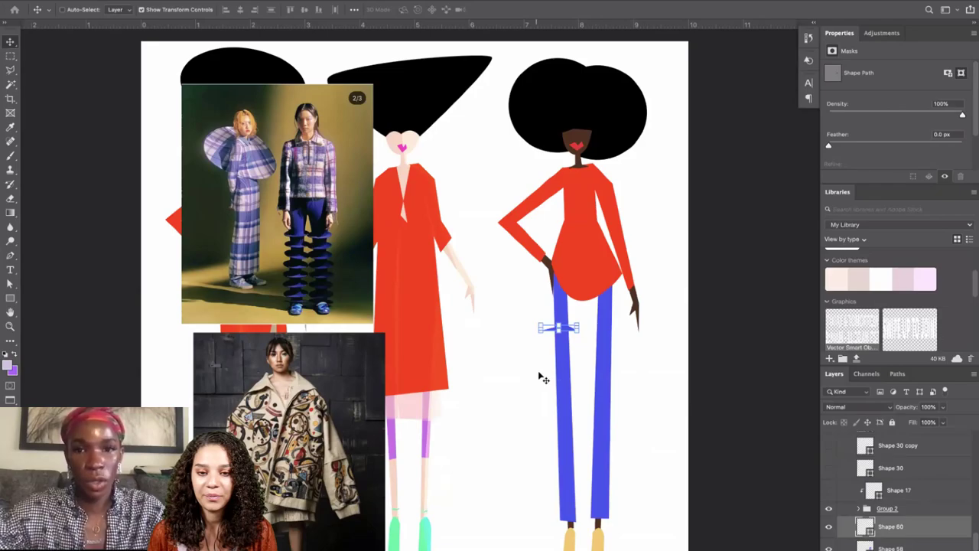
# Select the figures' top, sleeve, face, hair, shoe, skirt and trouser shapes in turn on the canvas to locate their layers.
pyautogui.click(9, 283)
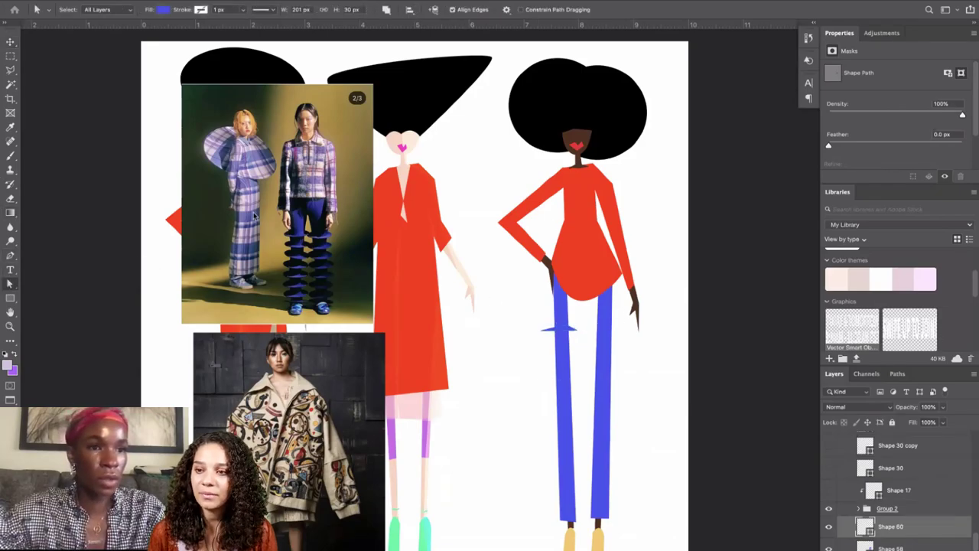
pyautogui.click(579, 251)
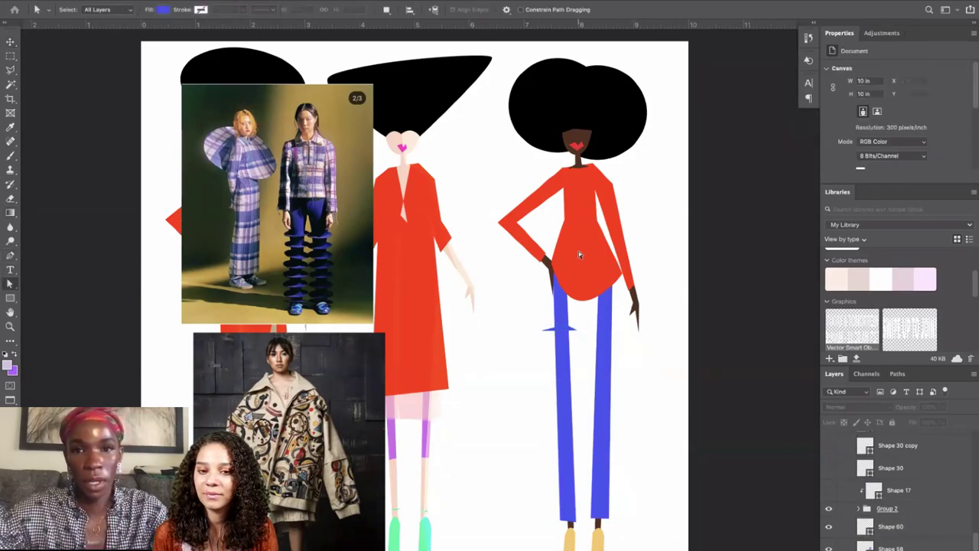
pyautogui.click(603, 190)
pyautogui.click(604, 193)
pyautogui.click(540, 189)
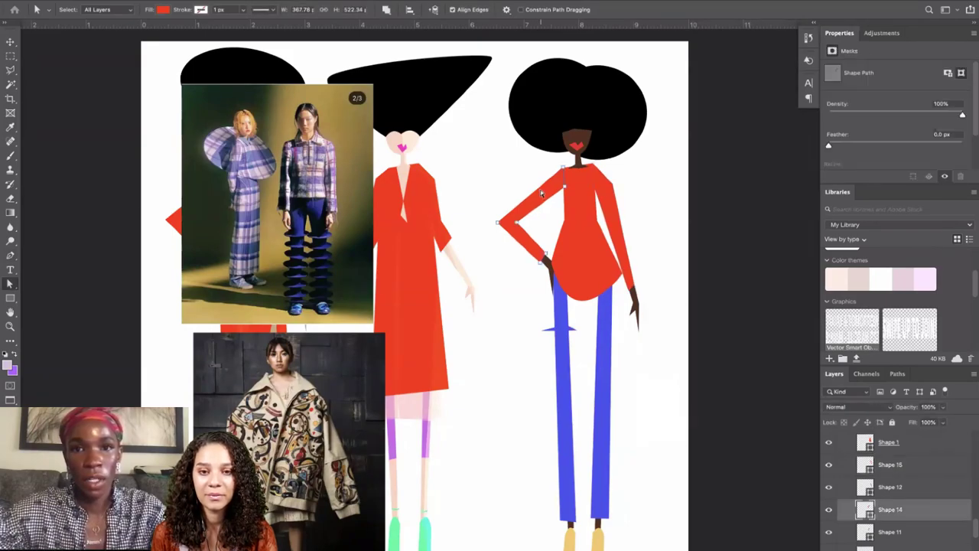
pyautogui.click(582, 136)
pyautogui.click(576, 93)
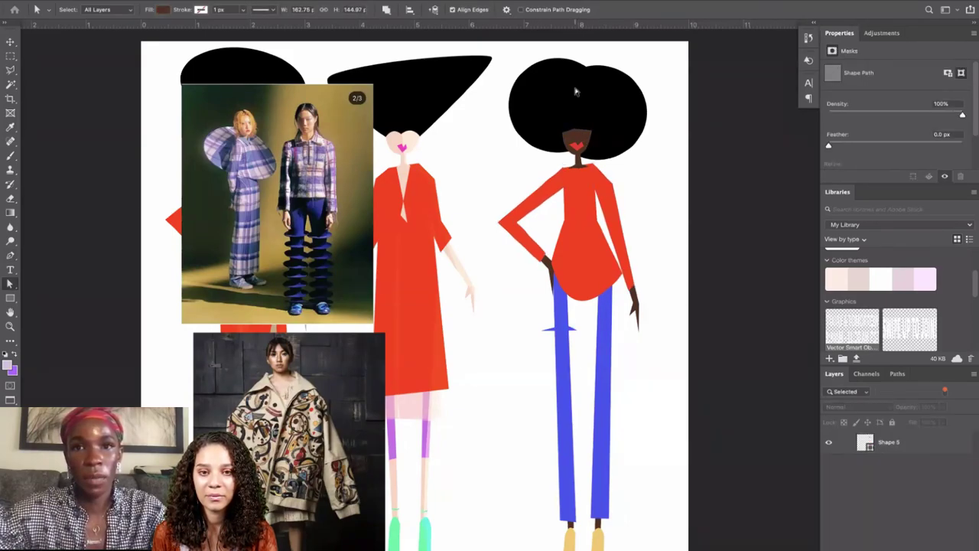
pyautogui.click(539, 86)
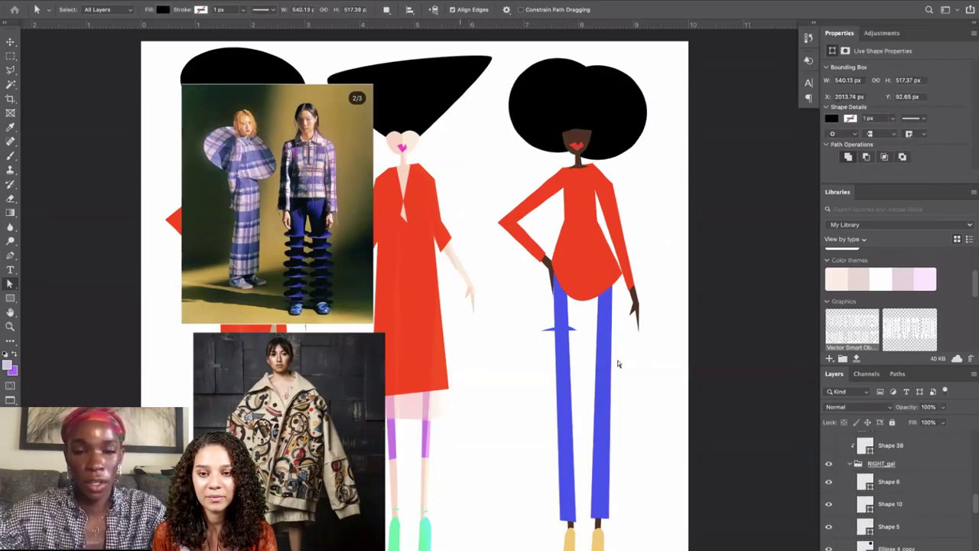
pyautogui.click(570, 534)
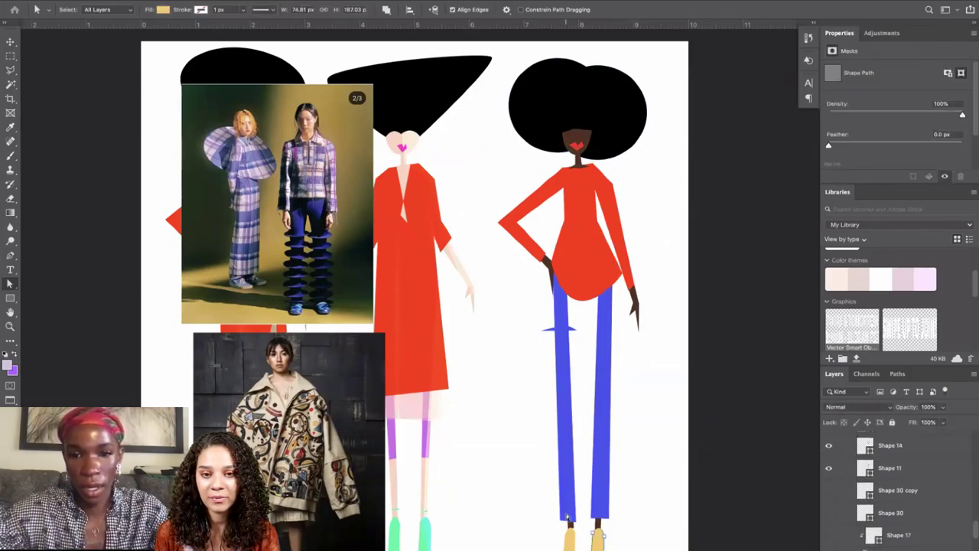
pyautogui.click(563, 452)
pyautogui.hscroll(-1, 427, 433)
pyautogui.click(420, 401)
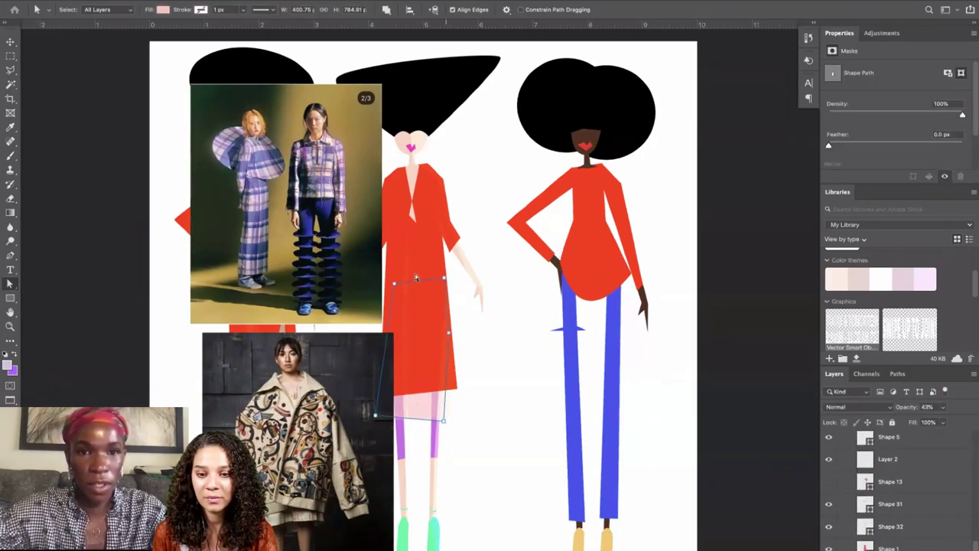
pyautogui.click(564, 370)
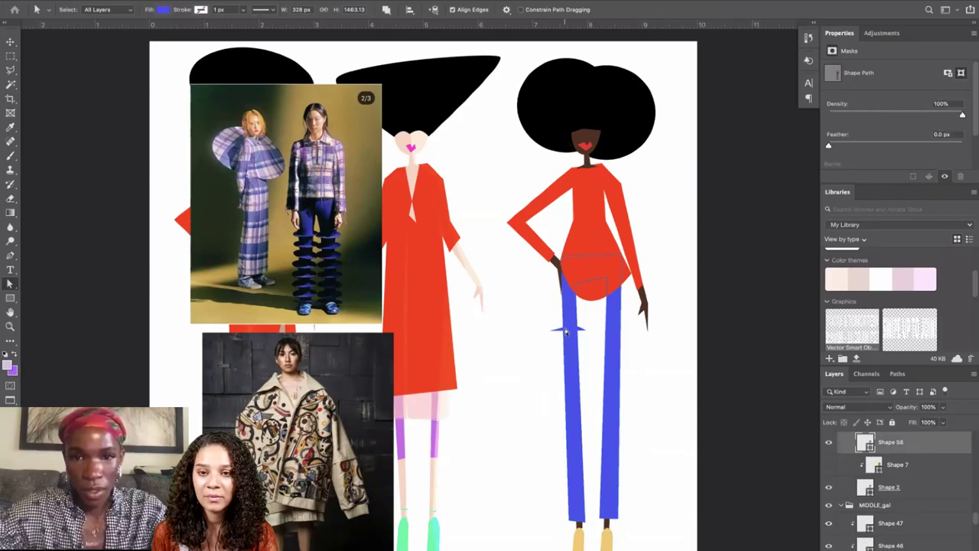
# Select the blue ruffle shape and move it slightly lower on the trouser leg.
pyautogui.click(560, 331)
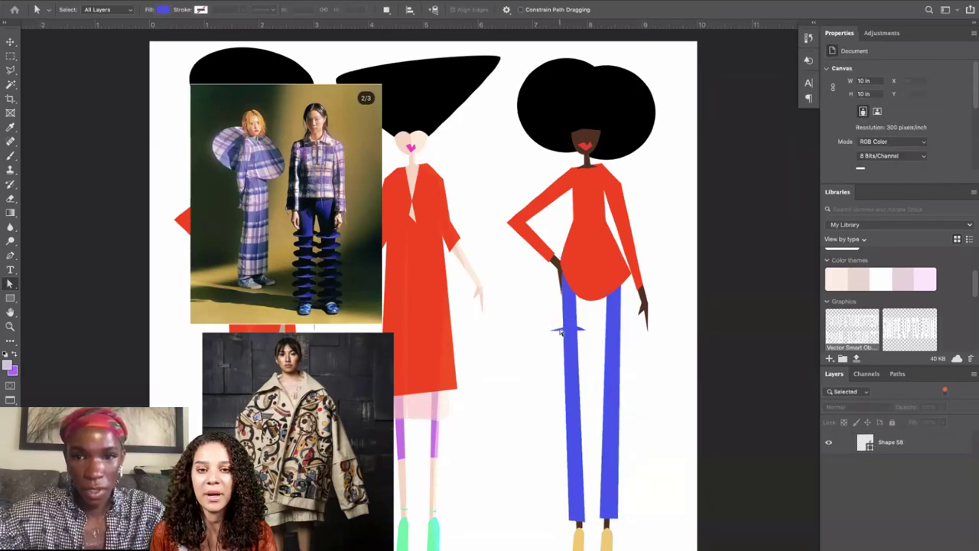
pyautogui.click(561, 331)
pyautogui.click(12, 43)
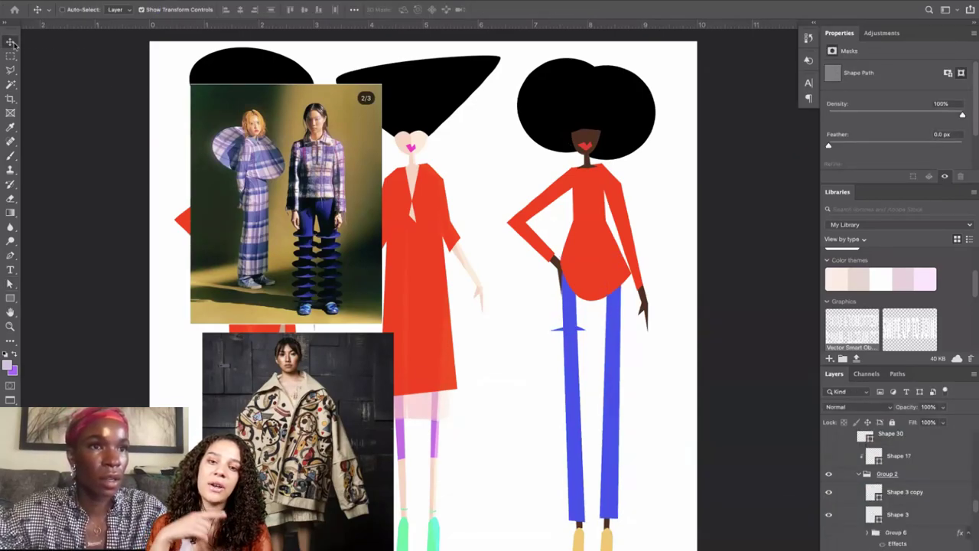
pyautogui.moveTo(614, 304); pyautogui.dragTo(614, 315)
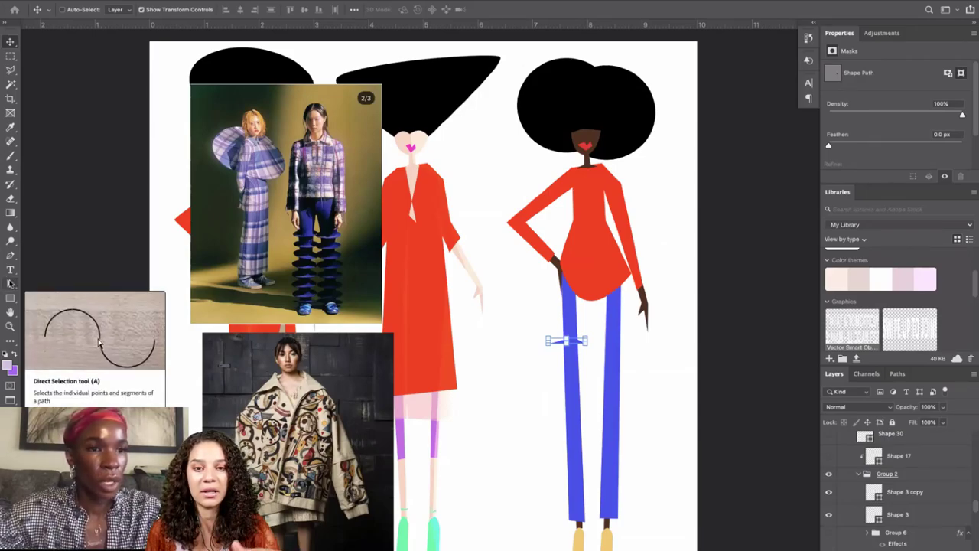
# Select the right figure's trousers and top with Direct Selection and the middle figure's red dress with Move to locate their layers.
pyautogui.click(10, 285)
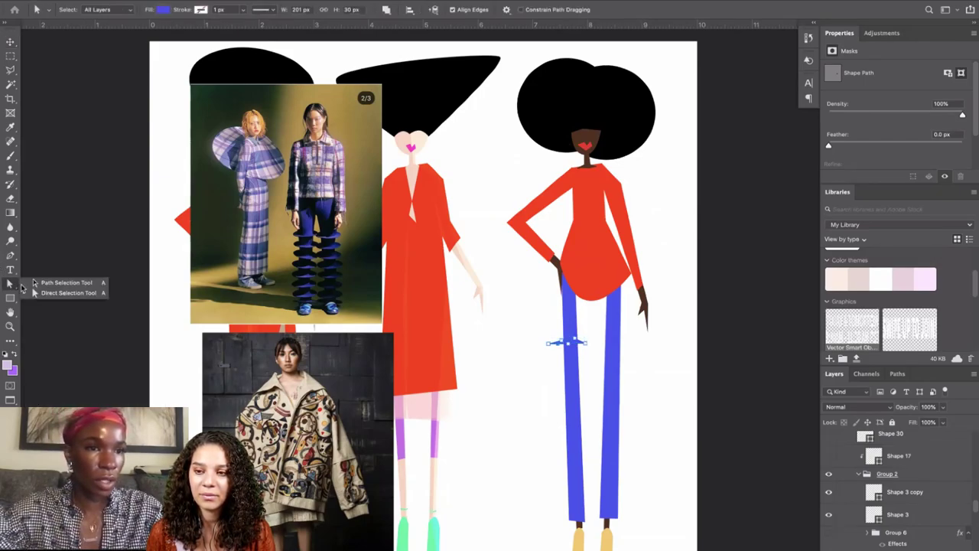
pyautogui.click(48, 284)
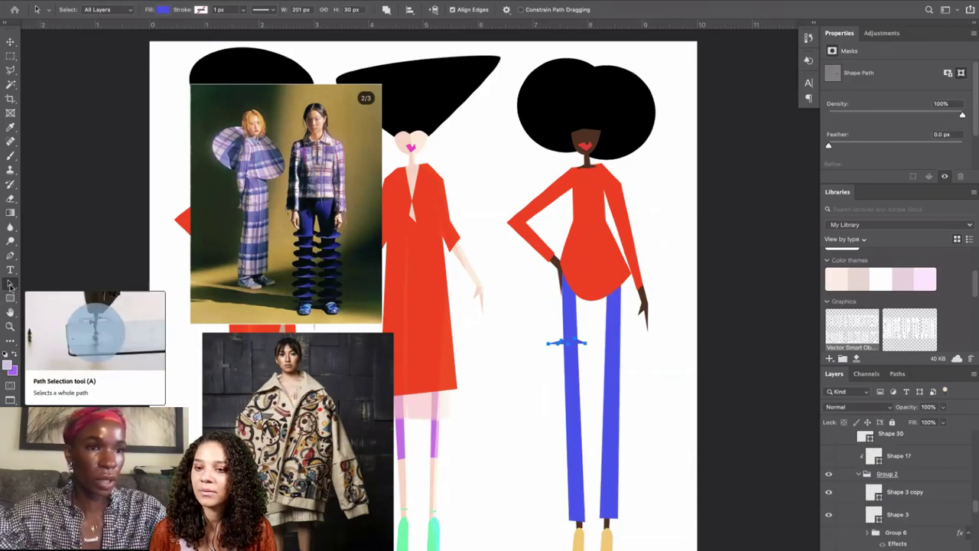
pyautogui.rightClick(10, 283)
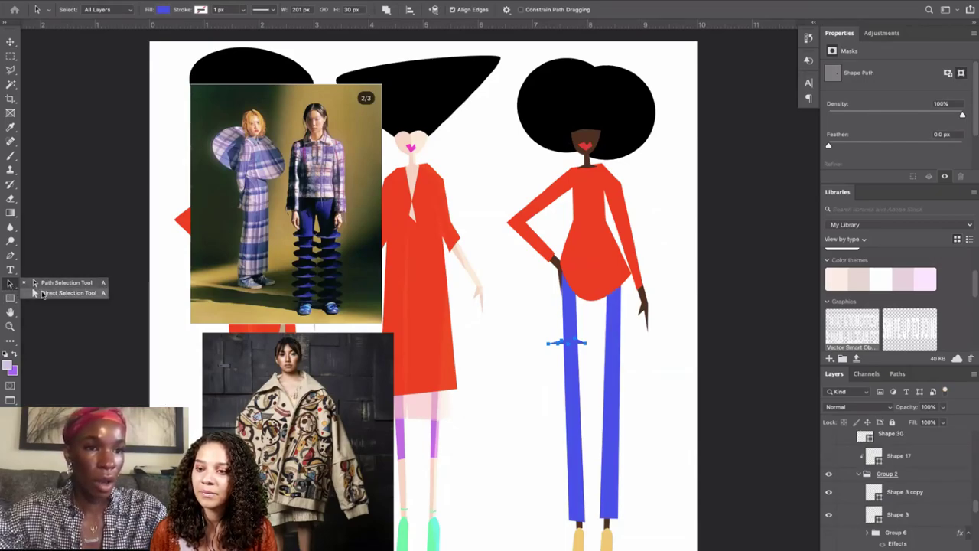
pyautogui.click(42, 295)
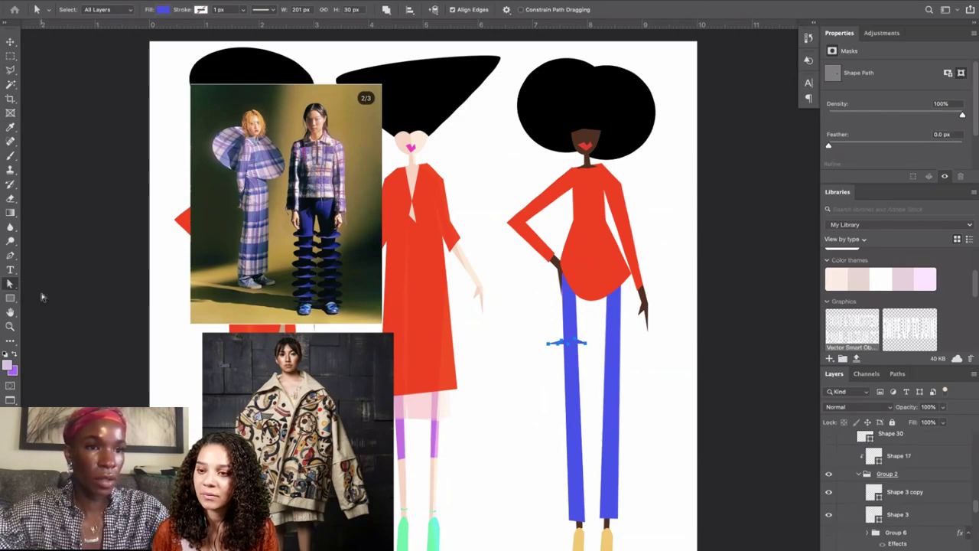
pyautogui.click(571, 320)
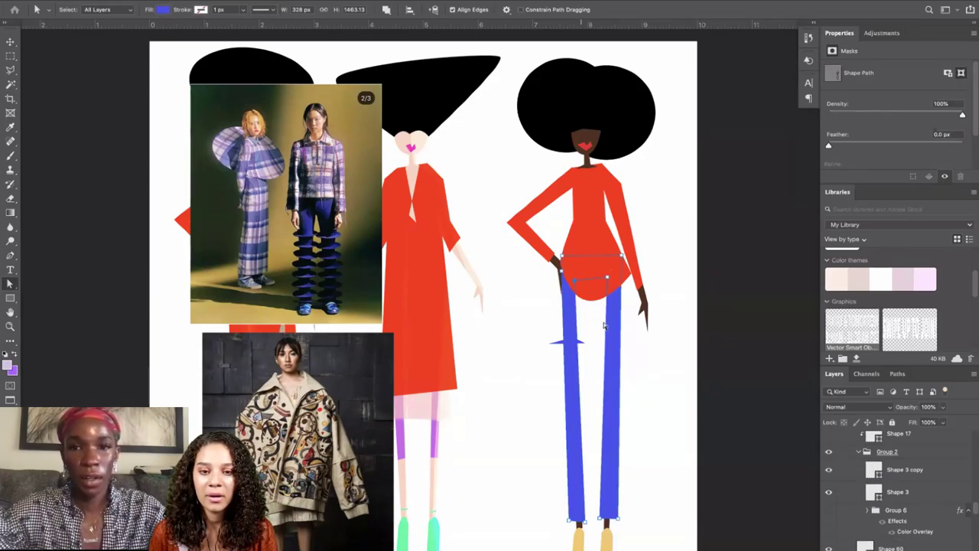
pyautogui.click(595, 232)
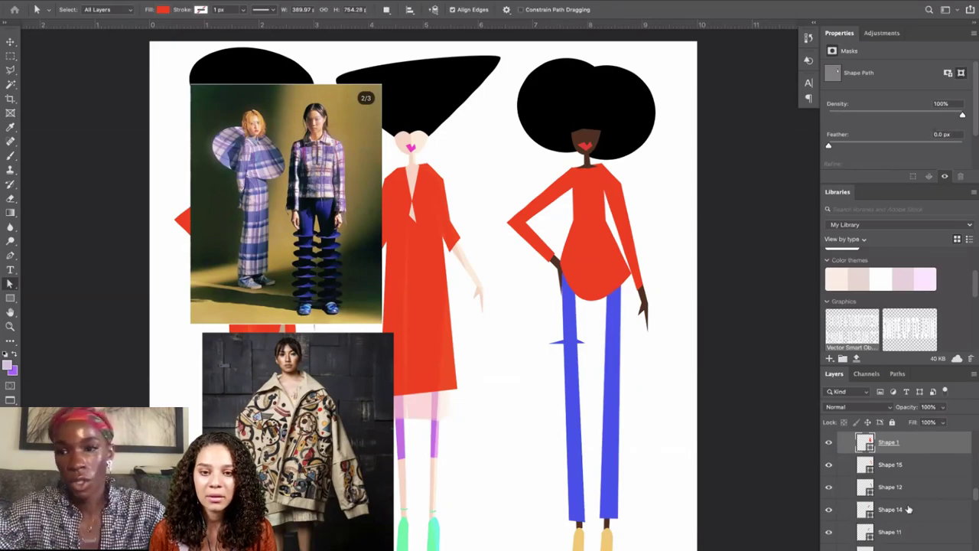
pyautogui.scroll(-3, 908, 509)
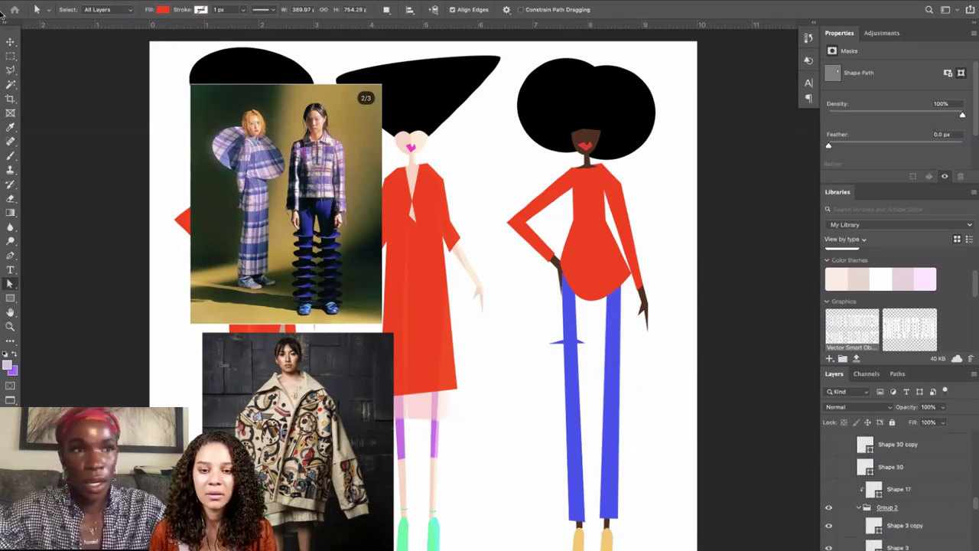
pyautogui.press('v')
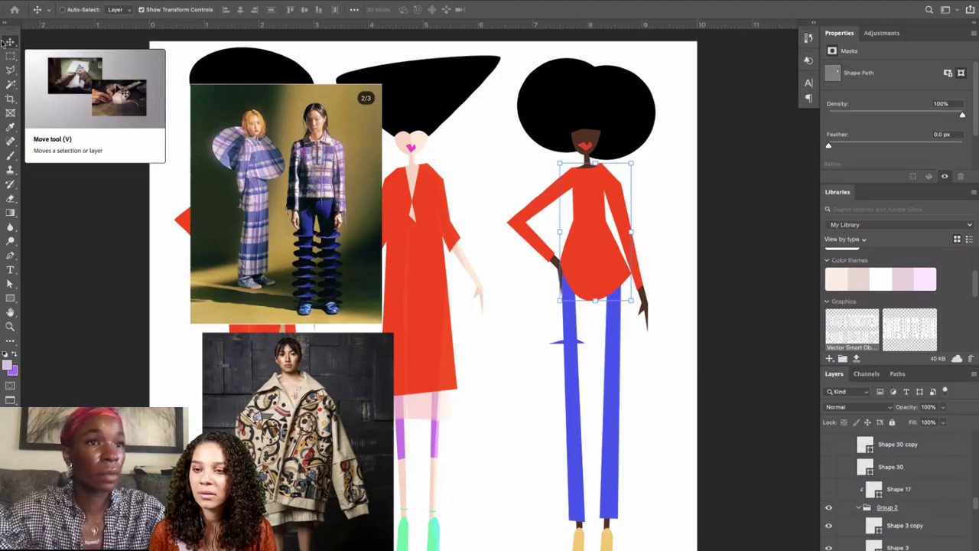
pyautogui.press('super')
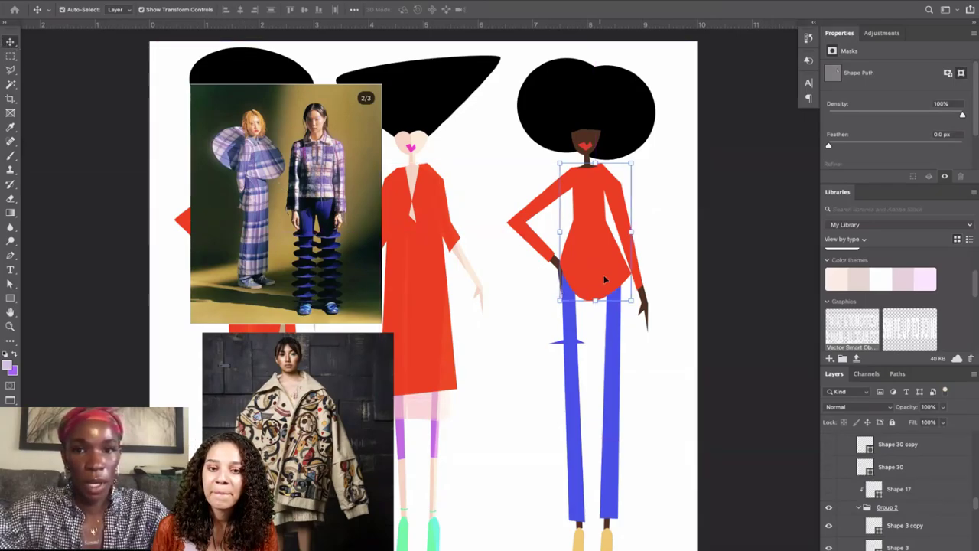
pyautogui.click(426, 256)
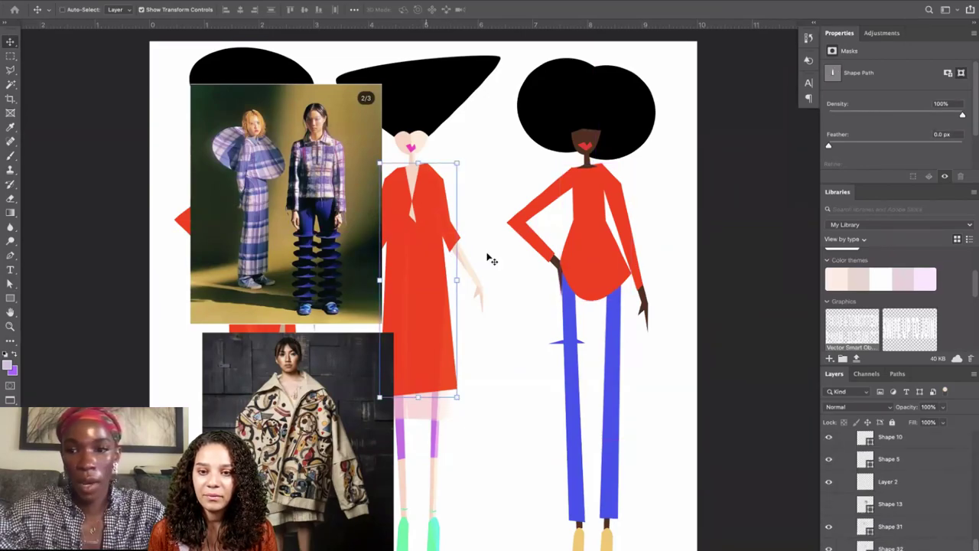
pyautogui.scroll(-2, 869, 519)
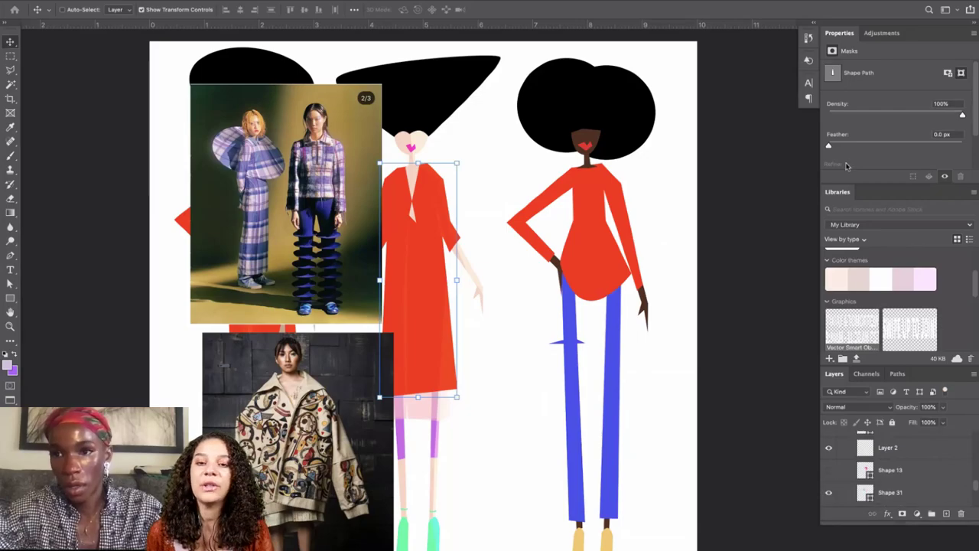
# Dock Libraries alongside Properties and Adjustments, and extend the layer list's height to show more layers.
pyautogui.moveTo(843, 192); pyautogui.dragTo(908, 33)
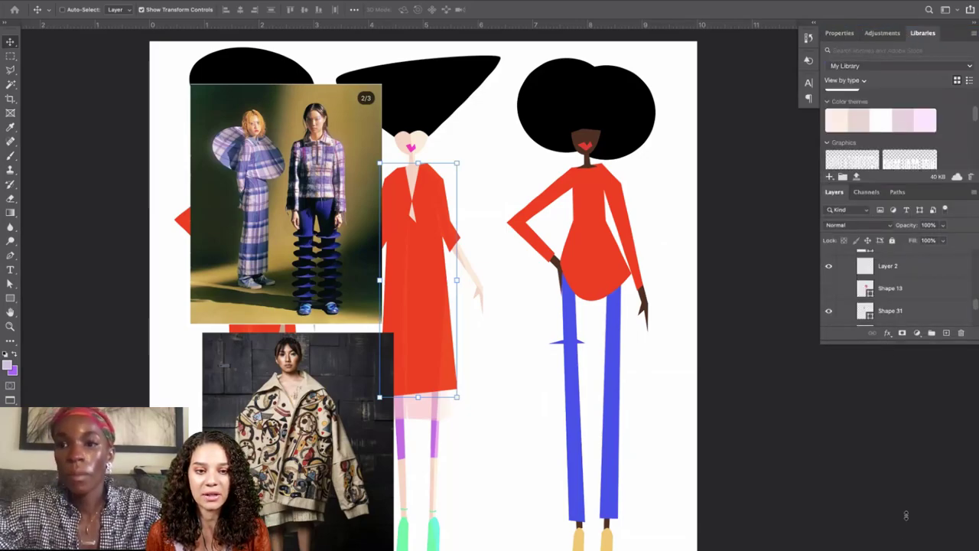
pyautogui.moveTo(885, 341); pyautogui.dragTo(885, 533)
# Duplicate the blue ruffle (Shape 60), place the copy just below it on the trouser leg and widen it slightly.
pyautogui.click(9, 285)
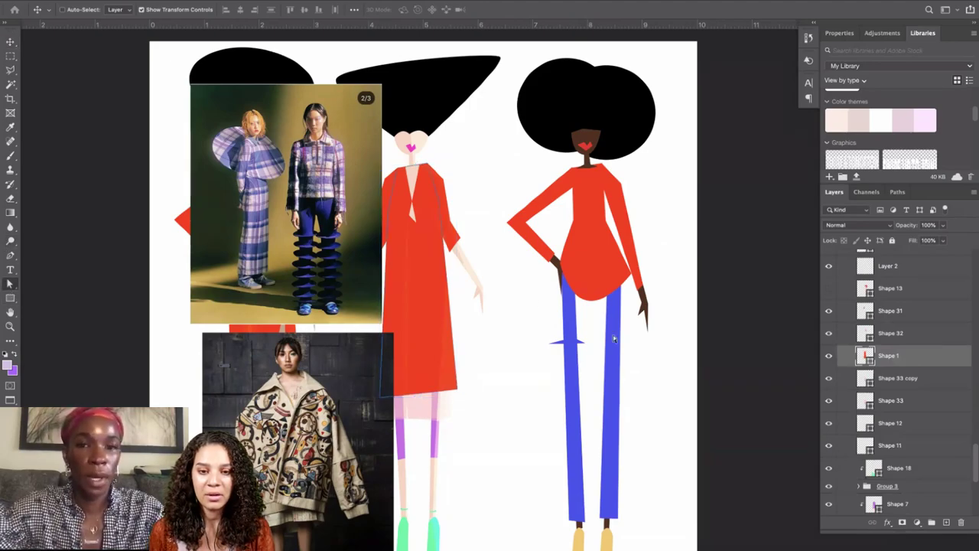
pyautogui.click(580, 345)
pyautogui.click(11, 43)
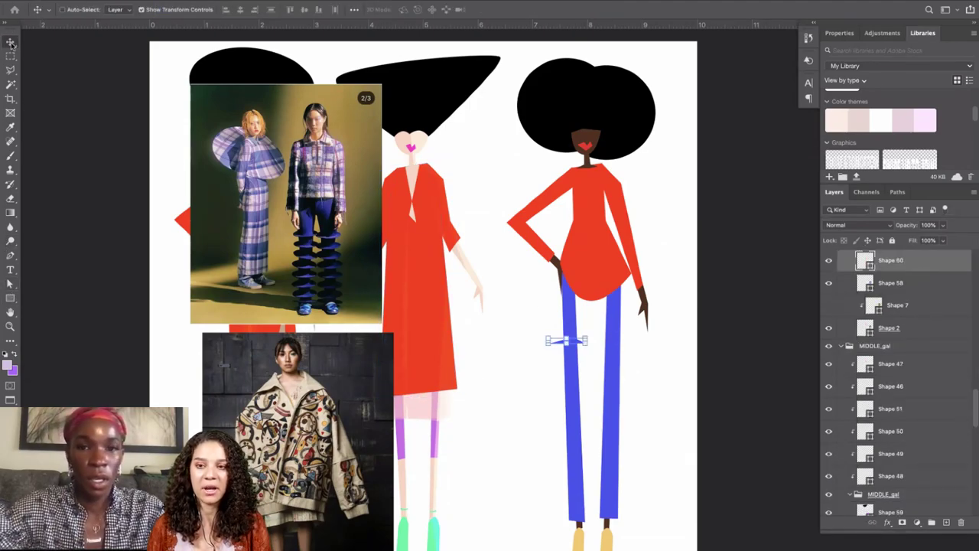
pyautogui.press('super+j')
pyautogui.moveTo(649, 312); pyautogui.dragTo(645, 329)
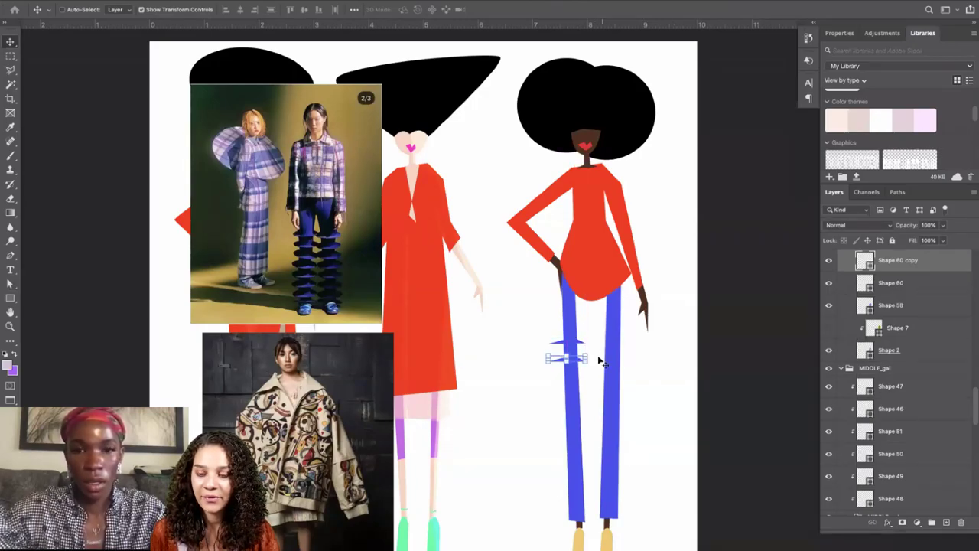
pyautogui.moveTo(587, 358); pyautogui.dragTo(592, 357)
pyautogui.press('Return')
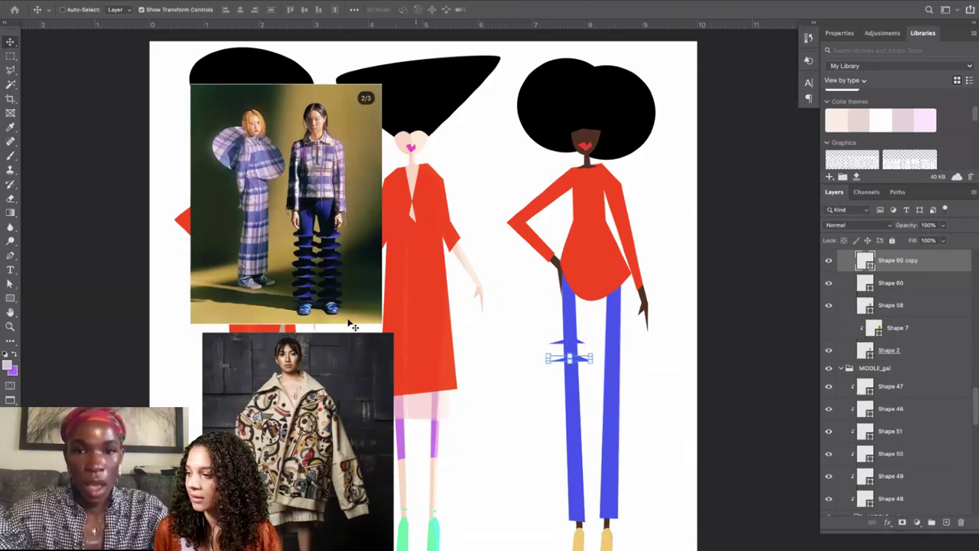
# Duplicate the second ruffle (Shape 60 copy) and place the new one below it as a third ruffle.
pyautogui.click(890, 287)
pyautogui.click(891, 266)
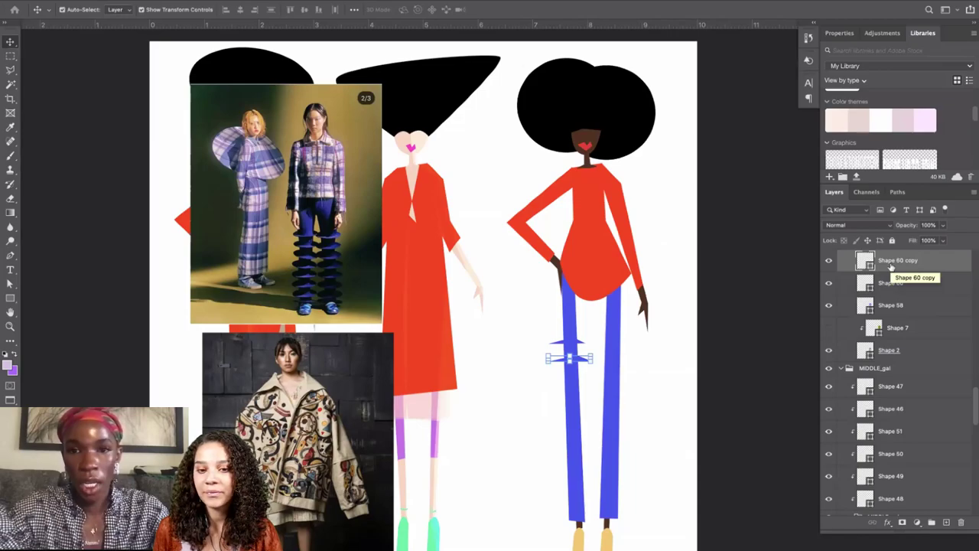
pyautogui.hotkey('ctrl', 'j')
pyautogui.moveTo(669, 310); pyautogui.dragTo(567, 348)
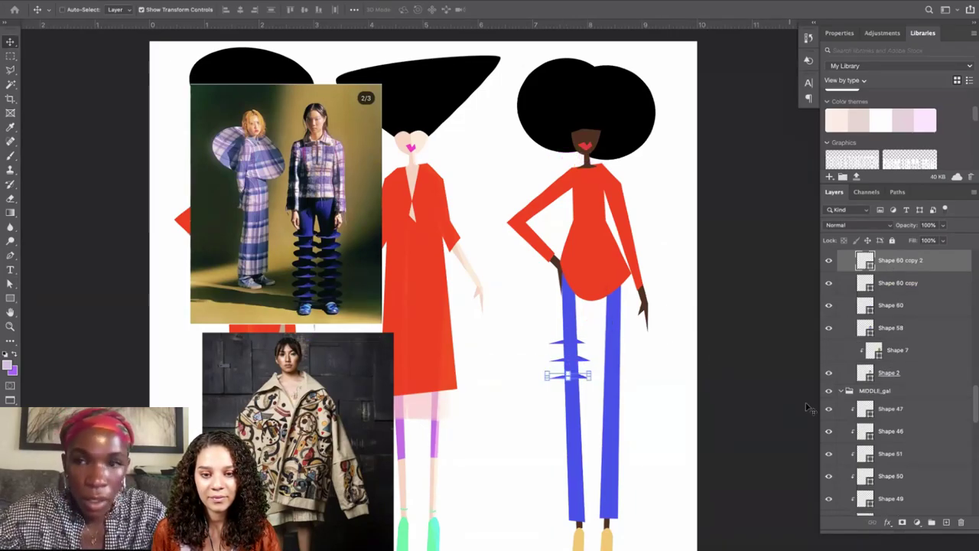
pyautogui.keyDown('shift'); pyautogui.click(903, 306); pyautogui.keyUp('shift')
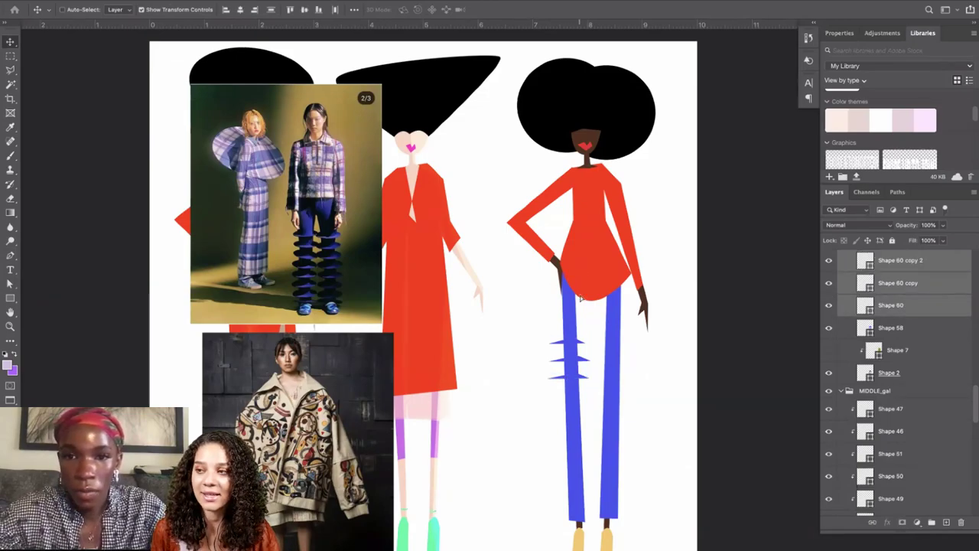
pyautogui.moveTo(581, 273); pyautogui.dragTo(582, 330)
pyautogui.hotkey('ctrl', 'z')
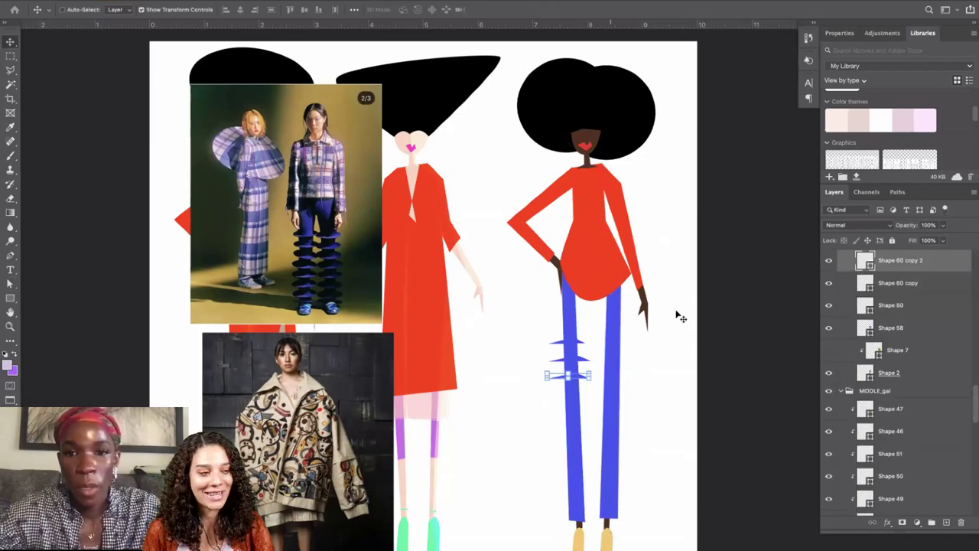
# Duplicate the three ruffles directly below on the same trouser leg, and duplicate all six further down to the ankle.
pyautogui.keyDown('shift'); pyautogui.click(901, 308); pyautogui.keyUp('shift')
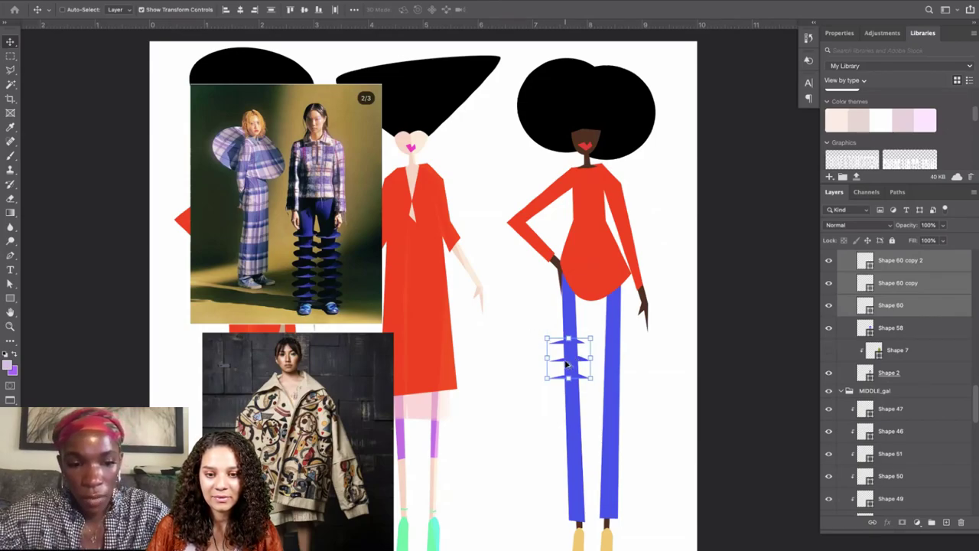
pyautogui.moveTo(572, 360); pyautogui.dragTo(574, 414)
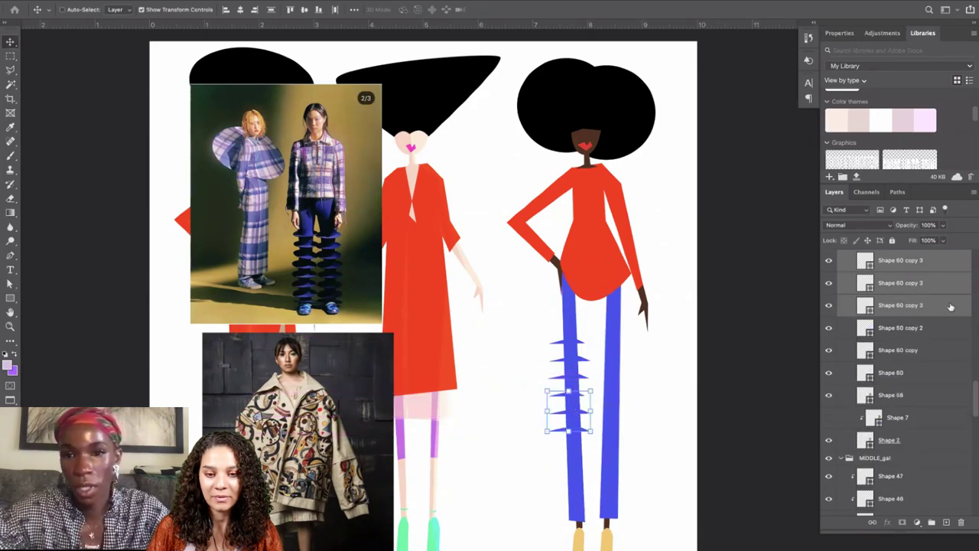
pyautogui.click(899, 331)
pyautogui.click(890, 373)
pyautogui.scroll(2, 890, 374)
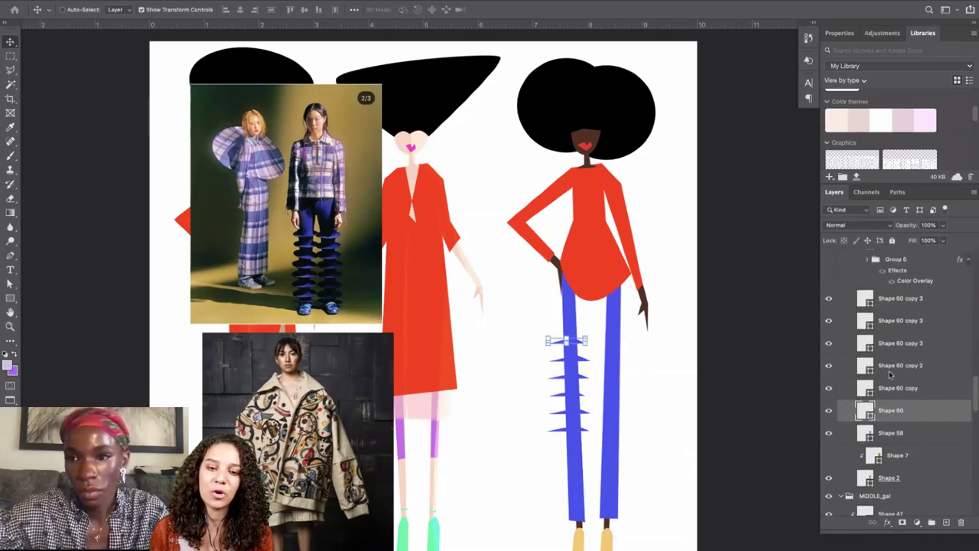
pyautogui.keyDown('shift'); pyautogui.click(895, 320); pyautogui.keyUp('shift')
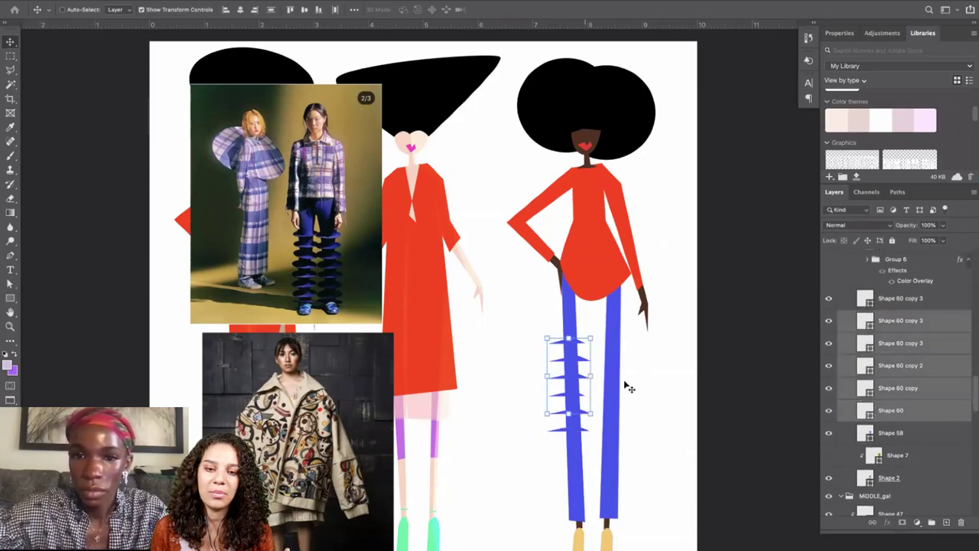
pyautogui.keyDown('shift'); pyautogui.click(899, 300); pyautogui.keyUp('shift')
pyautogui.moveTo(569, 384); pyautogui.dragTo(605, 490)
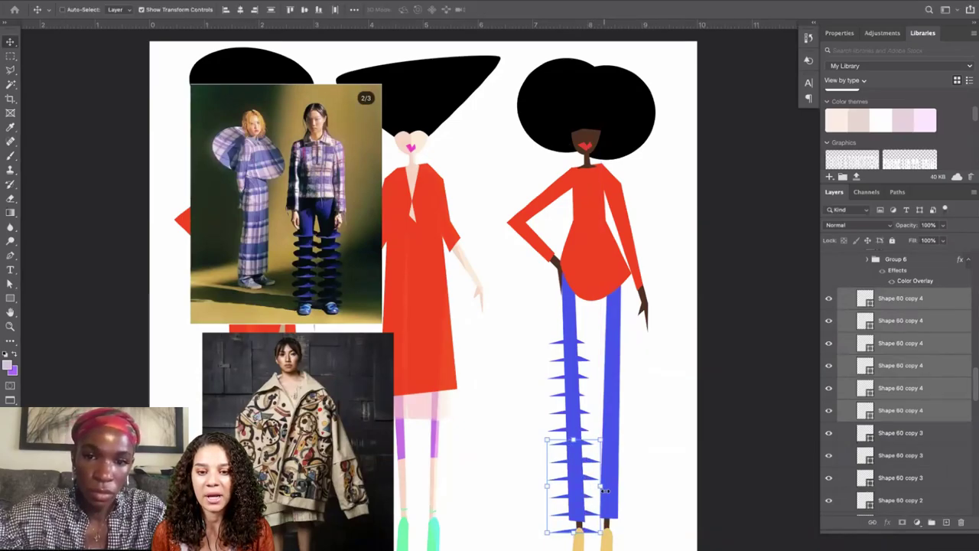
# Delete the surplus ruffle hanging past the trouser hem and shift the lowest remaining ruffles slightly down the leg.
pyautogui.click(915, 411)
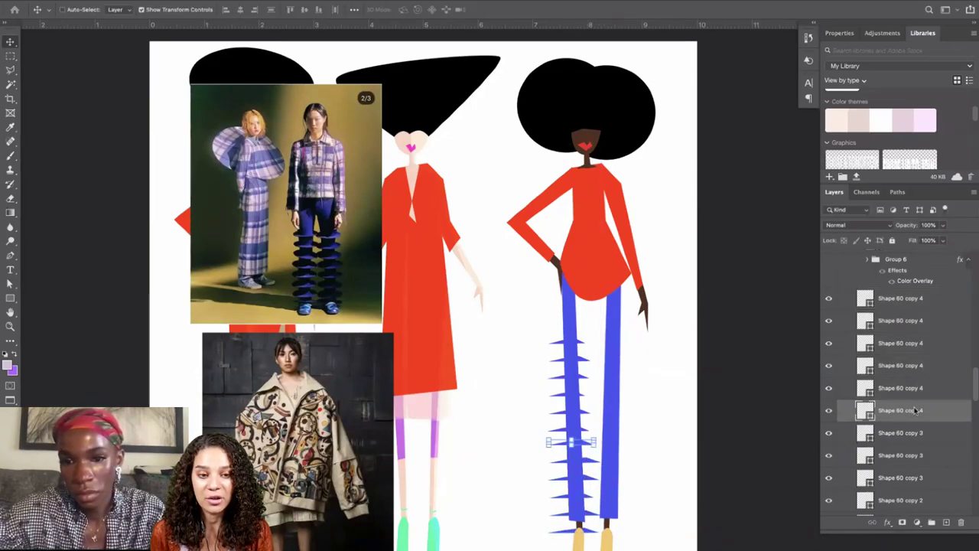
pyautogui.click(900, 300)
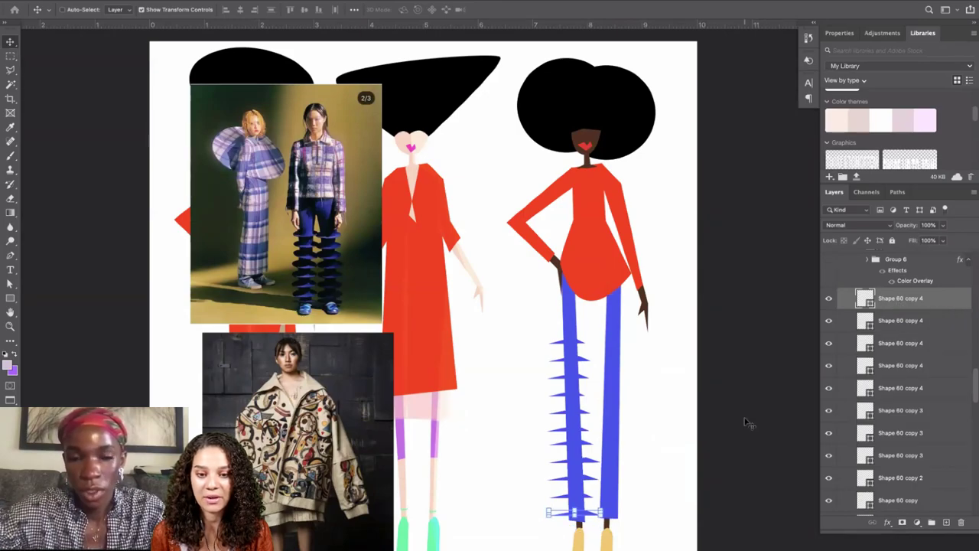
pyautogui.moveTo(669, 435); pyautogui.dragTo(669, 443)
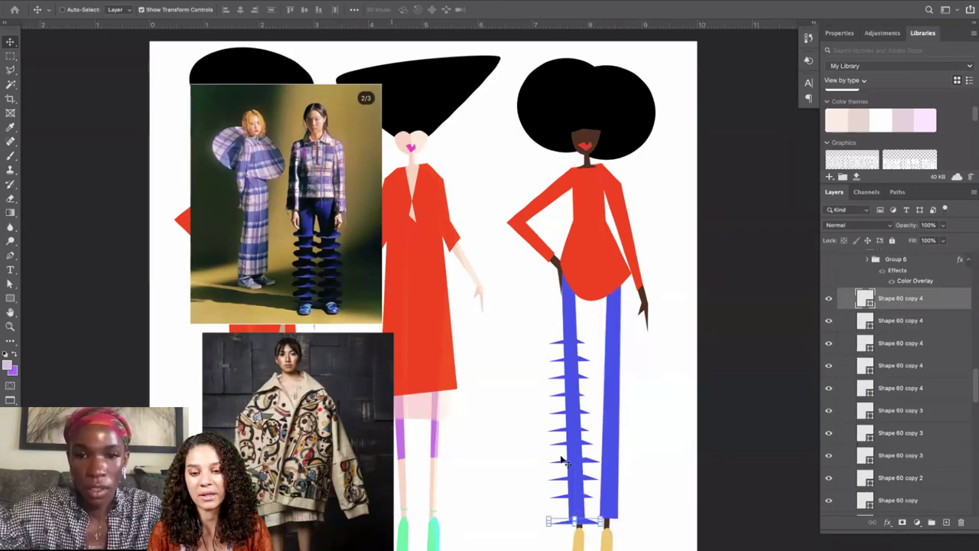
pyautogui.click(907, 320)
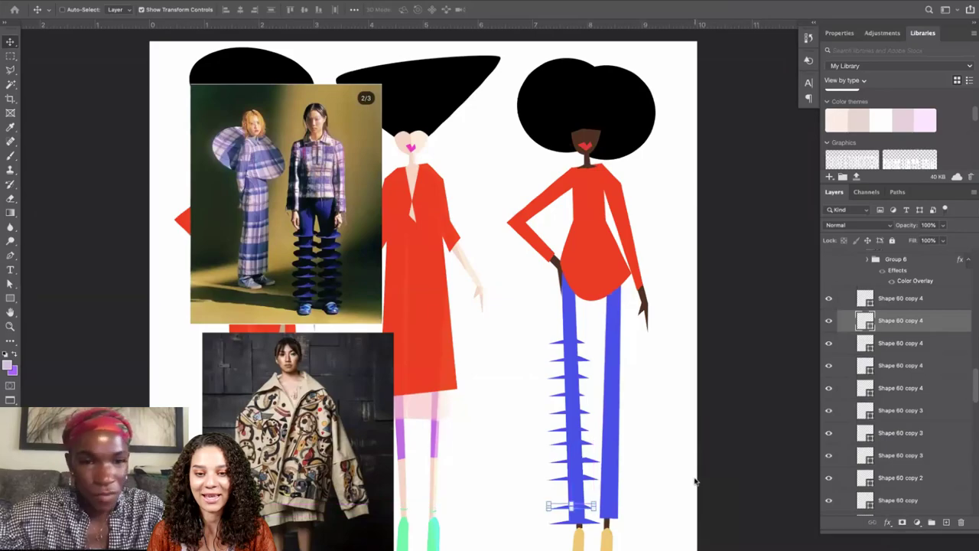
# Reshape the fourth and fifth ruffles from the top with Direct Selection, stretching their inner tips toward the other trouser leg.
pyautogui.press('super+plus')
pyautogui.press('super+plus')
pyautogui.scroll(-3, 473, 412)
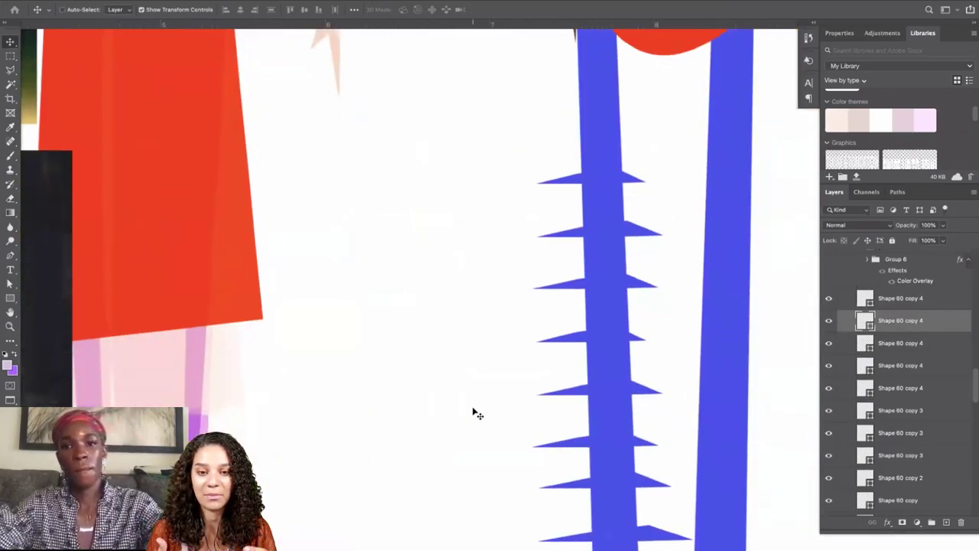
pyautogui.scroll(-3, 473, 413)
pyautogui.hscroll(1, 473, 414)
pyautogui.click(10, 283)
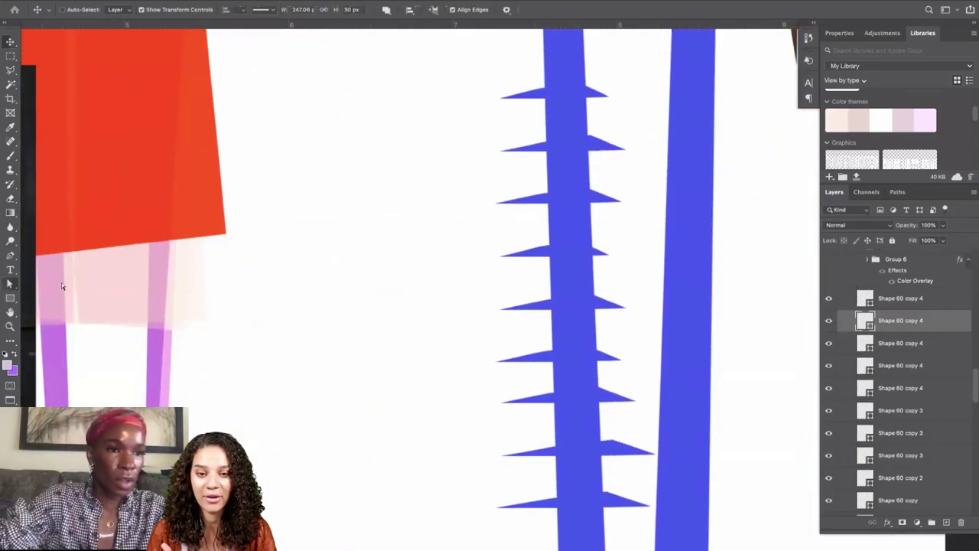
pyautogui.click(549, 258)
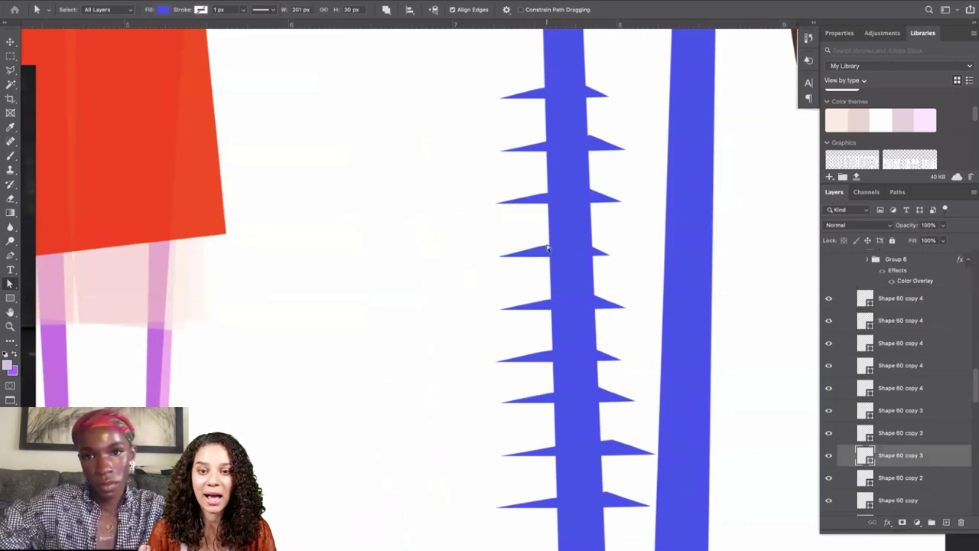
pyautogui.moveTo(539, 246); pyautogui.dragTo(632, 259)
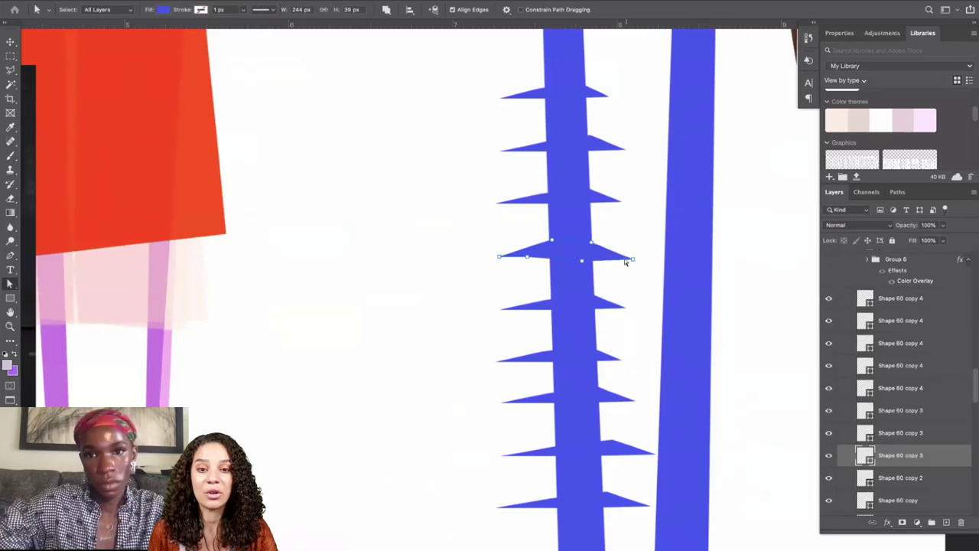
pyautogui.click(618, 307)
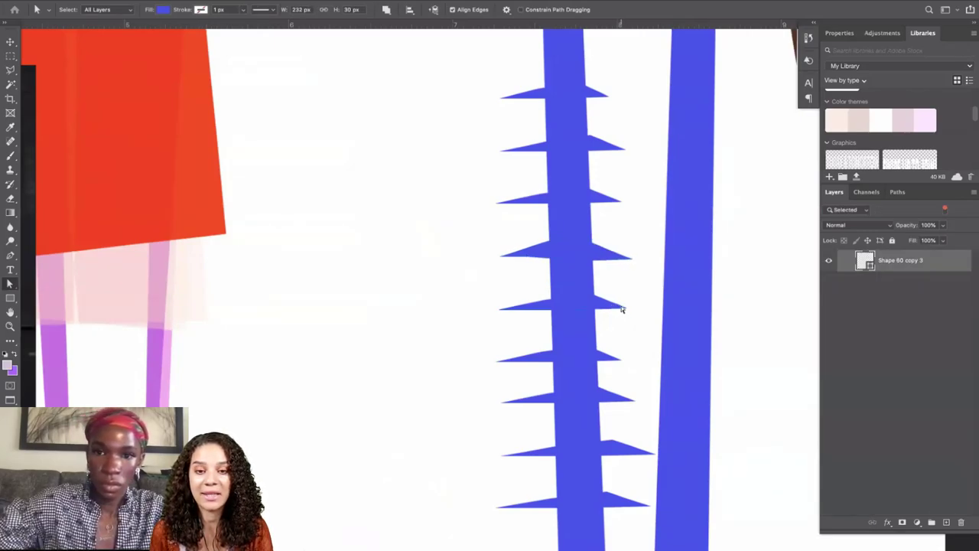
pyautogui.moveTo(621, 309); pyautogui.dragTo(641, 308)
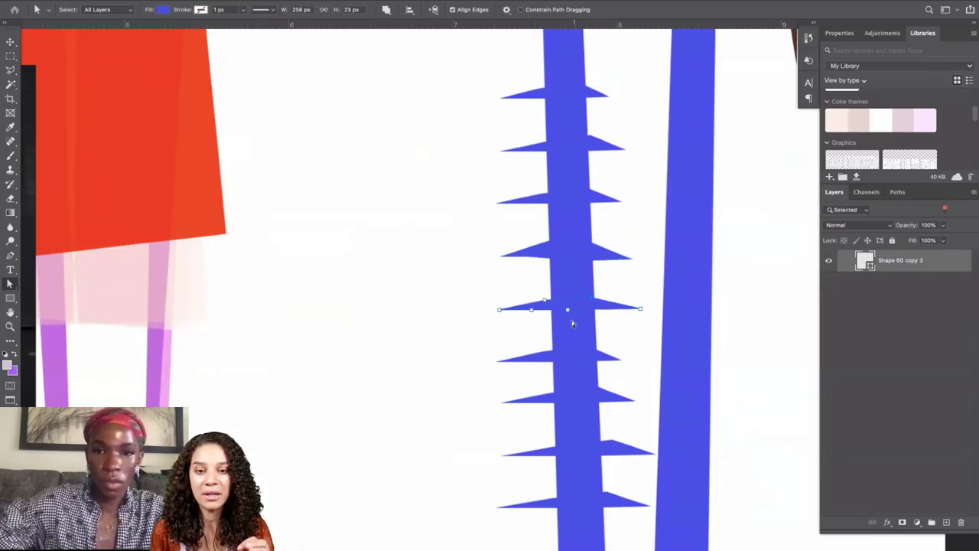
# Pull the lower edge of the fifth ruffle from the top downward, making the ruffle about 30 px high.
pyautogui.click(613, 359)
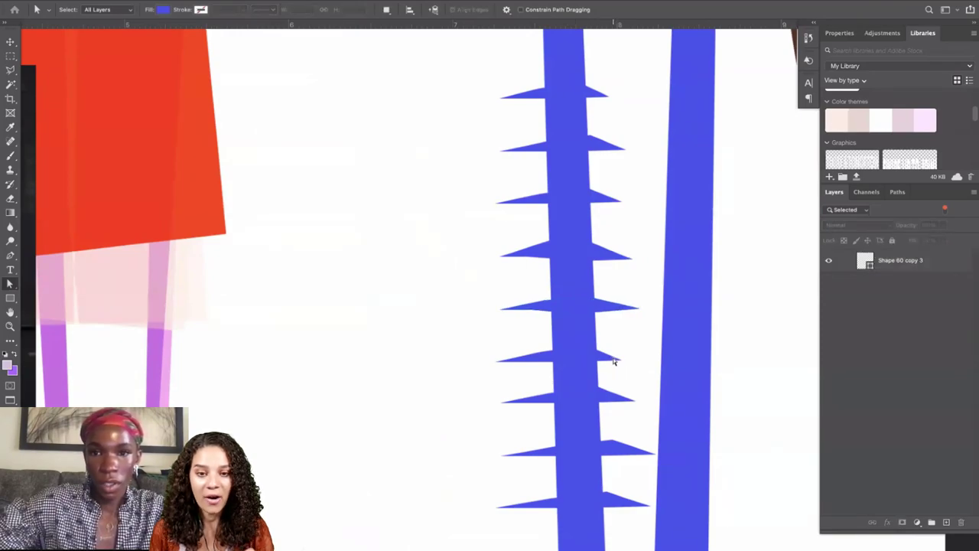
pyautogui.click(526, 319)
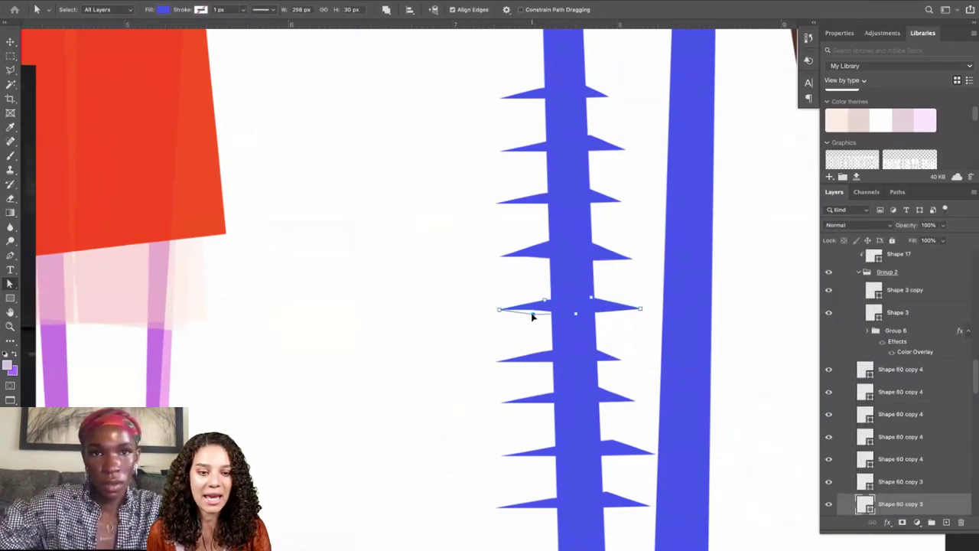
pyautogui.scroll(-2, 531, 312)
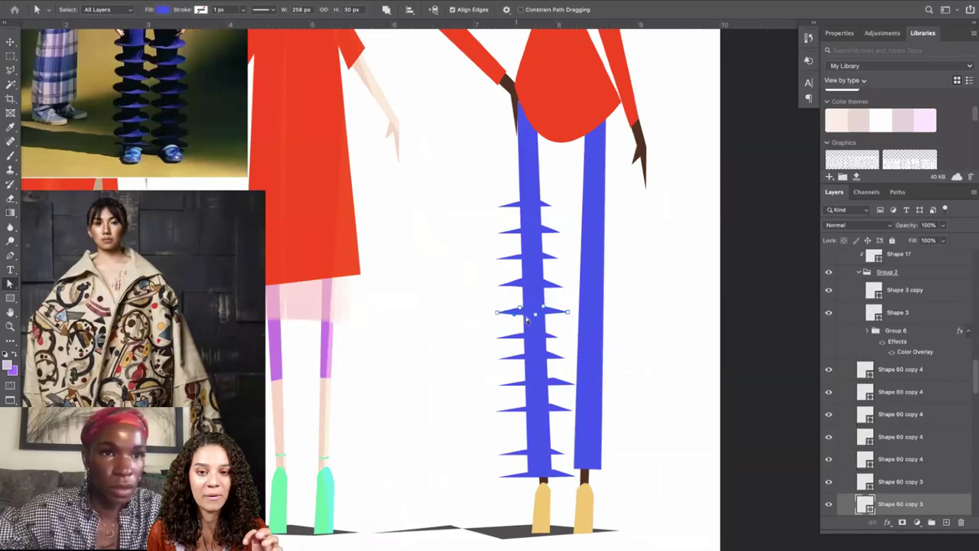
pyautogui.press('Escape')
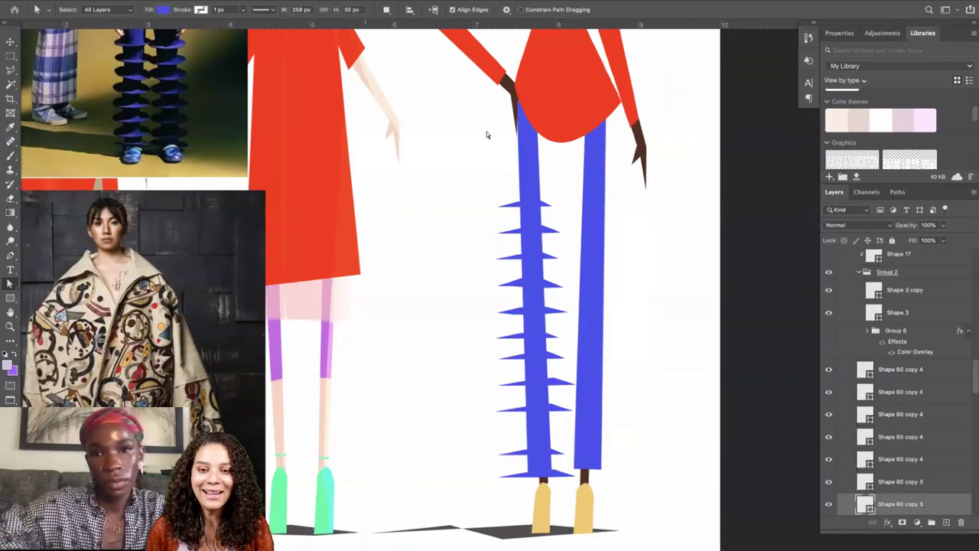
# Draw a flat blue ellipse about 274 by 49 px across the right figure's other trouser leg.
pyautogui.scroll(2, 485, 130)
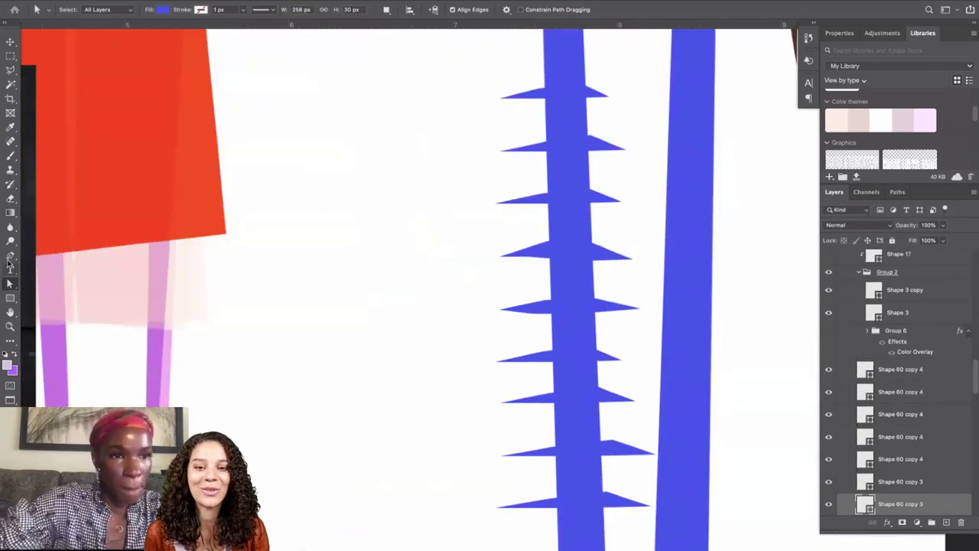
pyautogui.click(8, 255)
pyautogui.click(11, 297)
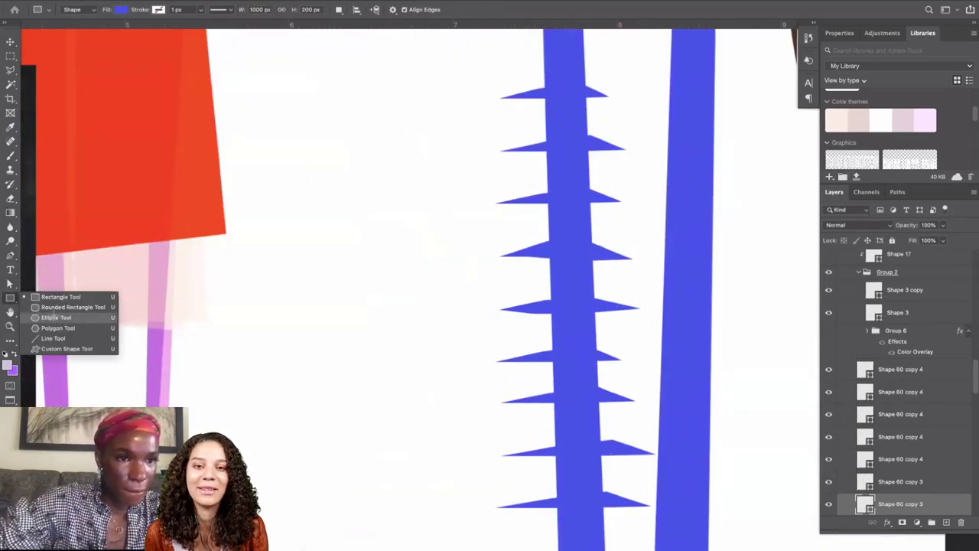
pyautogui.click(54, 316)
pyautogui.moveTo(687, 306); pyautogui.dragTo(413, 295)
pyautogui.moveTo(426, 181); pyautogui.dragTo(472, 181)
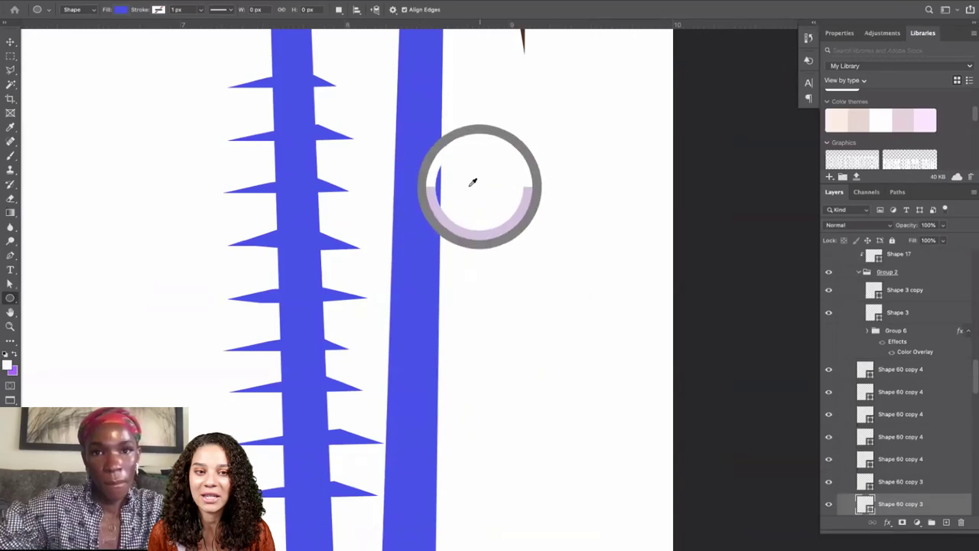
pyautogui.moveTo(415, 197); pyautogui.dragTo(488, 211)
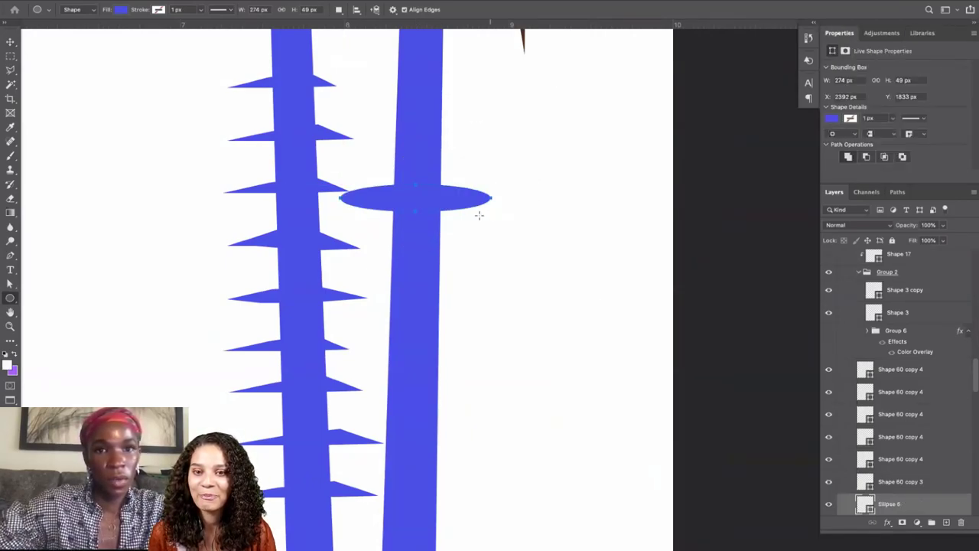
# Move the blue ellipse up the trouser leg, near the height of the opposite leg's second ruffle.
pyautogui.hotkey('ctrl', '-')
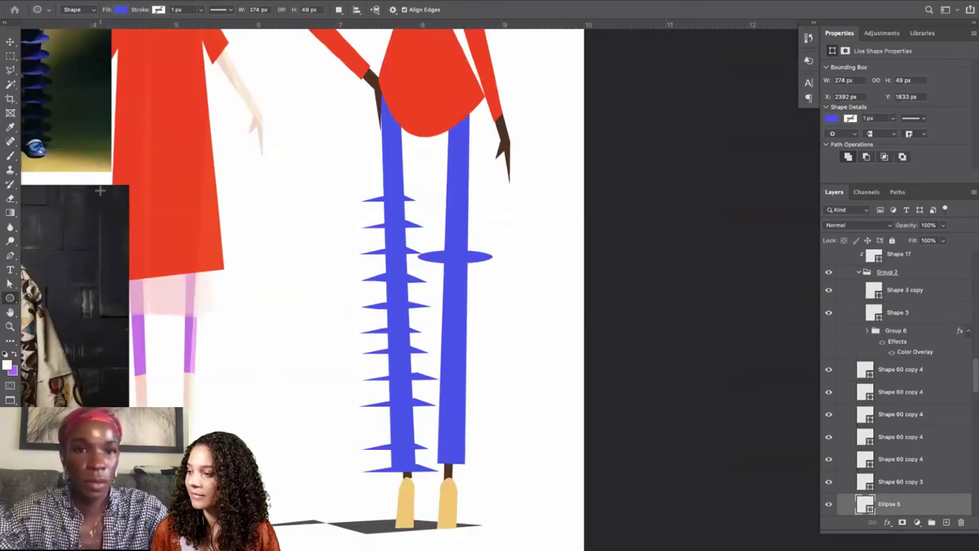
pyautogui.press('v')
pyautogui.moveTo(492, 316); pyautogui.dragTo(494, 280)
pyautogui.scroll(3, 472, 228)
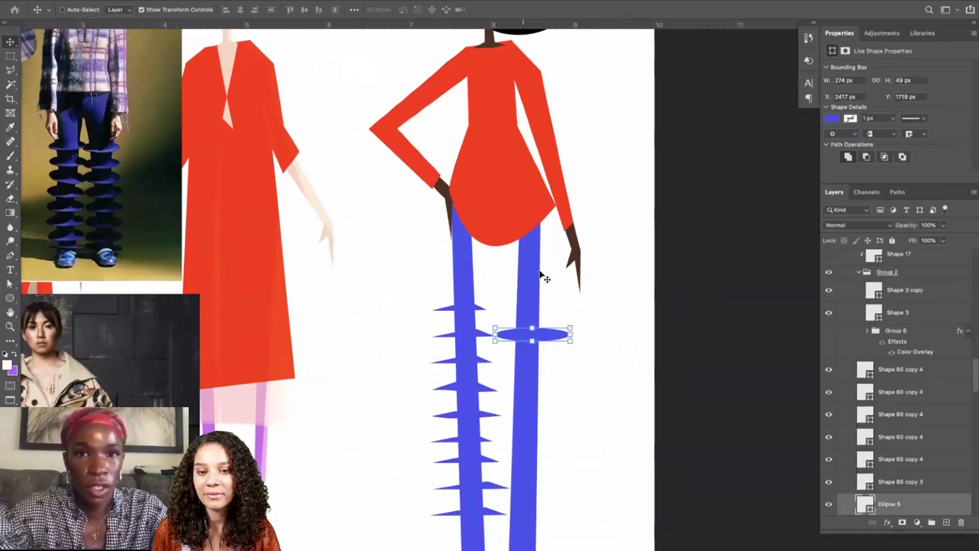
# Narrow the ellipse to about 222 px and place a copy about 33 px high directly below it.
pyautogui.hotkey('ctrl', 't')
pyautogui.moveTo(538, 346)
pyautogui.mouseDown()
pyautogui.moveTo(567, 324)
pyautogui.moveTo(557, 304)
pyautogui.moveTo(557, 326)
pyautogui.moveTo(531, 347)
pyautogui.mouseUp()
pyautogui.press('Return')
pyautogui.hotkey('ctrl', 't')
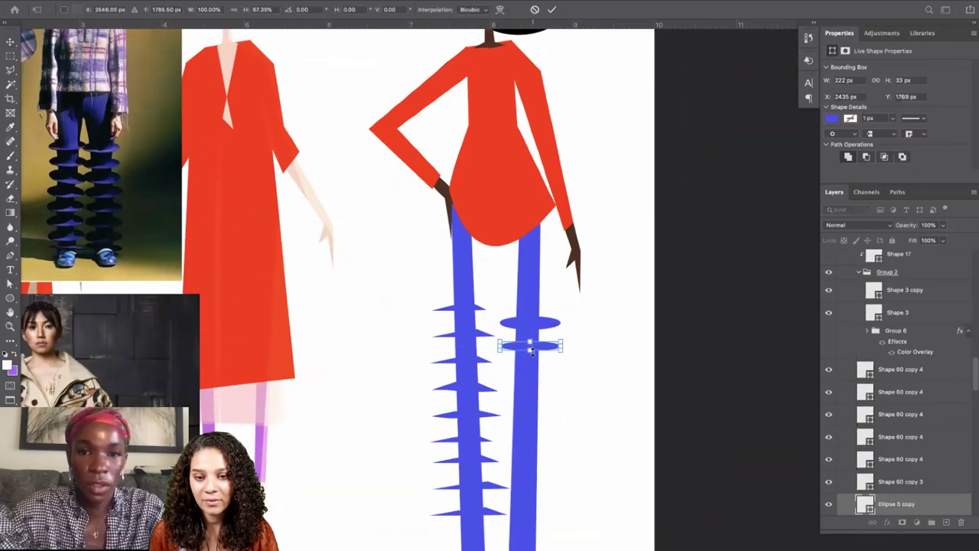
pyautogui.press('Return')
# Check which ruffle on the trouser leg each Shape 60 copy layer belongs to.
pyautogui.click(921, 426)
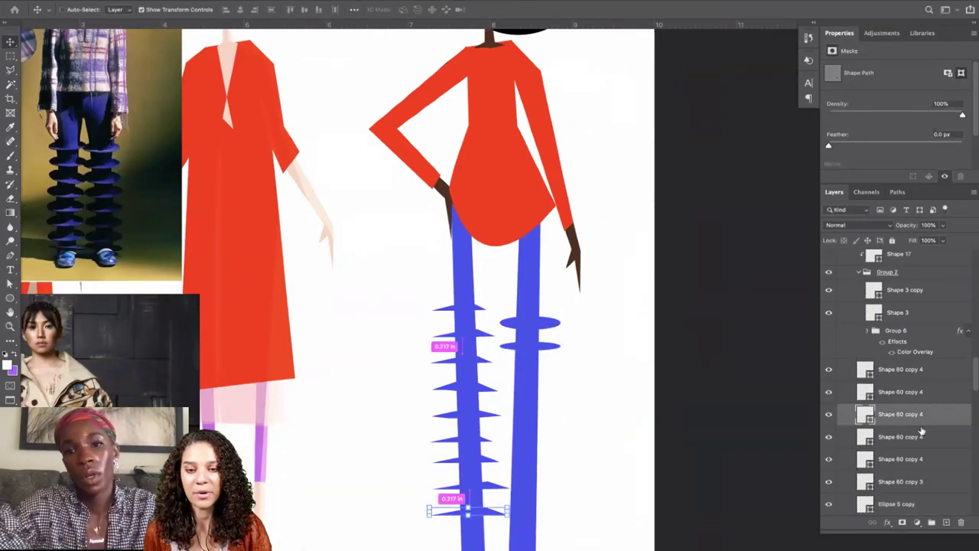
pyautogui.hotkey('ctrl', '-')
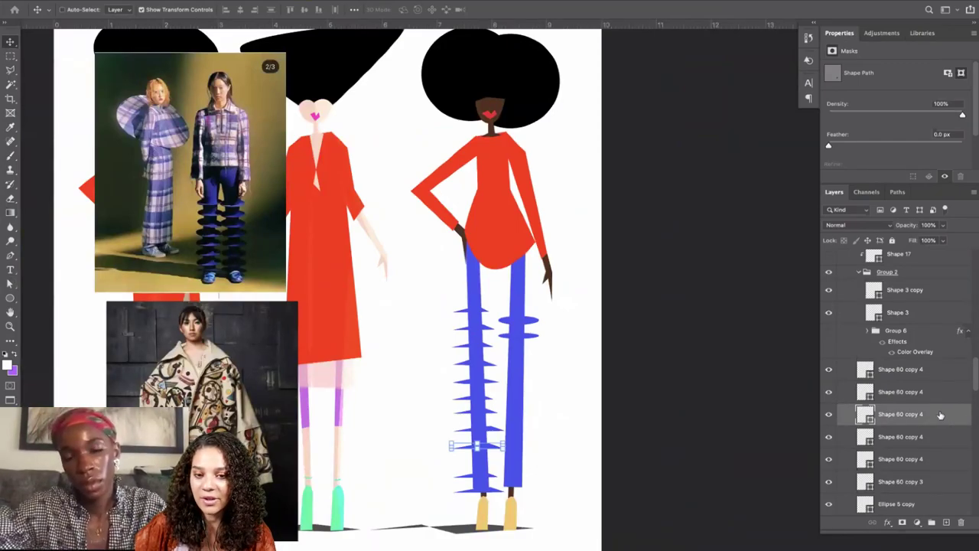
pyautogui.click(897, 437)
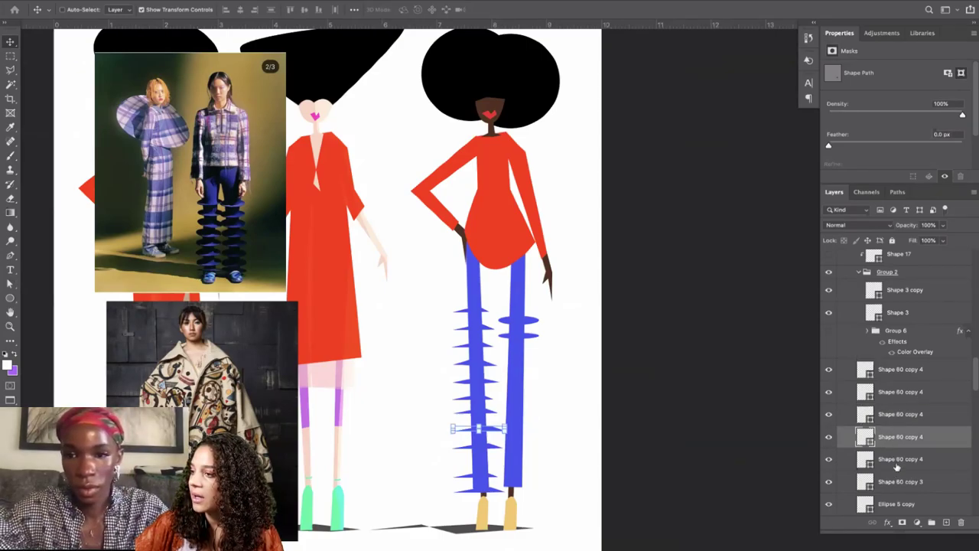
pyautogui.click(893, 421)
pyautogui.click(885, 390)
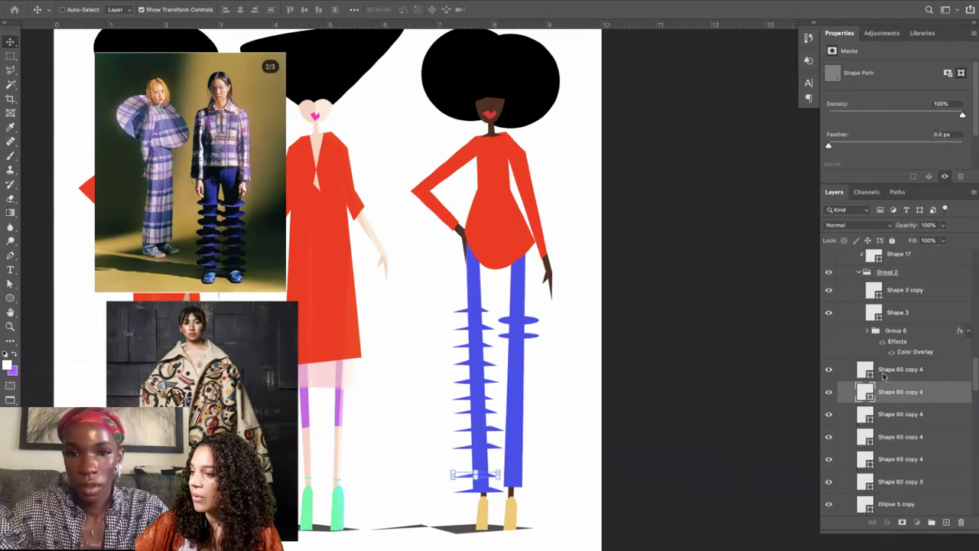
pyautogui.click(885, 376)
pyautogui.click(892, 459)
pyautogui.click(897, 481)
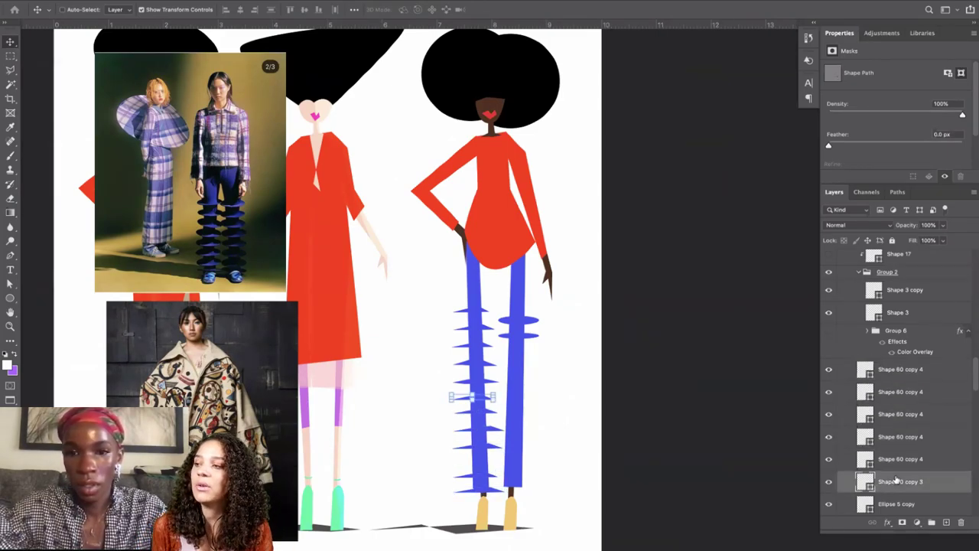
# Move the Ellipse 5 and Ellipse 5 copy layers together above all the Shape 60 ruffle layers.
pyautogui.scroll(-2, 899, 474)
pyautogui.click(900, 462)
pyautogui.keyDown('shift'); pyautogui.click(891, 480); pyautogui.keyUp('shift')
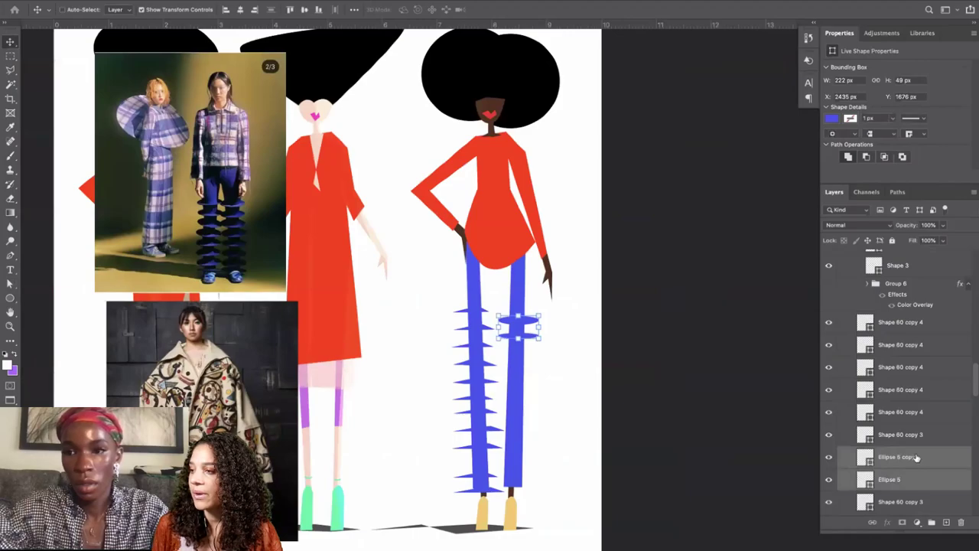
pyautogui.moveTo(891, 480); pyautogui.dragTo(895, 317)
# Group all the ruffle layers from the uppermost Shape 60 copy 4 down to Shape 60 and name the group pants_test.
pyautogui.click(909, 367)
pyautogui.scroll(-8, 909, 366)
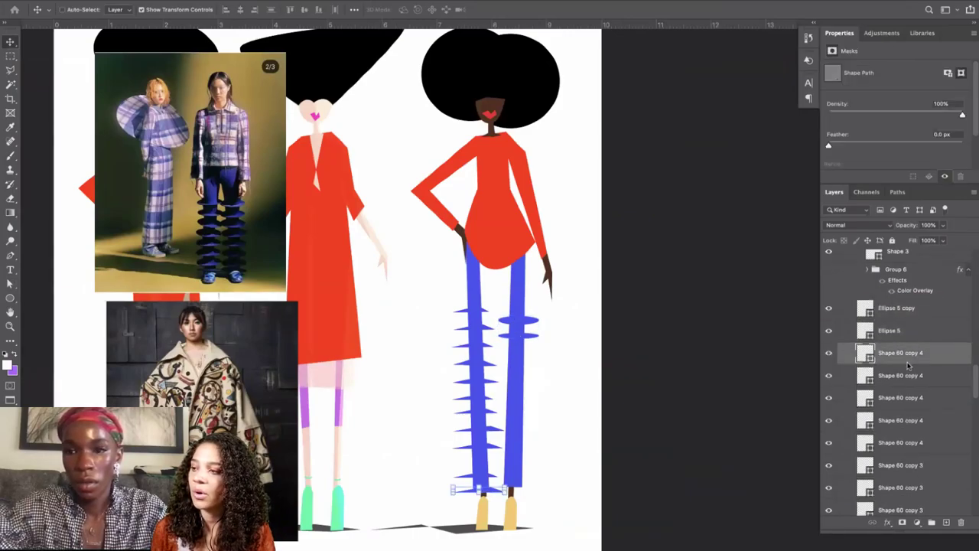
pyautogui.keyDown('shift'); pyautogui.click(905, 386); pyautogui.keyUp('shift')
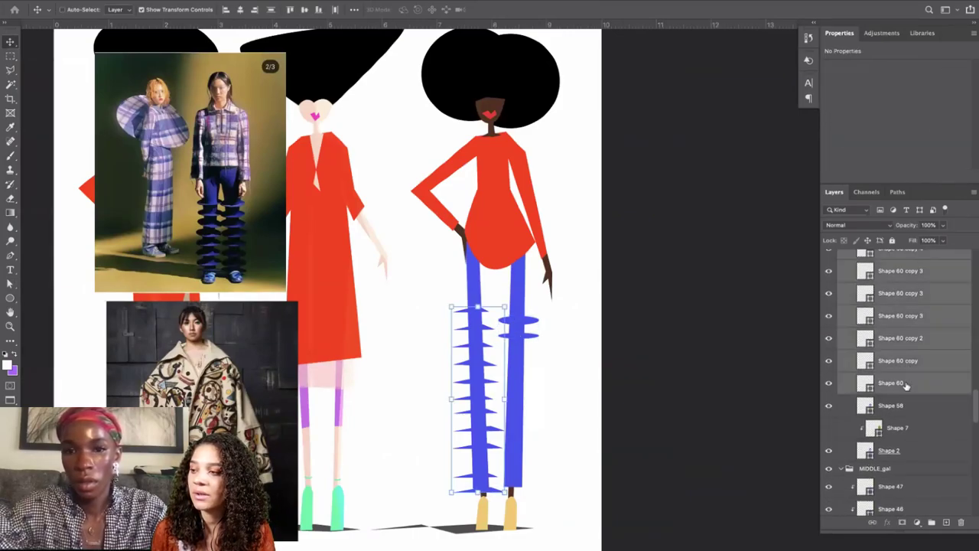
pyautogui.hotkey('ctrl', 'g')
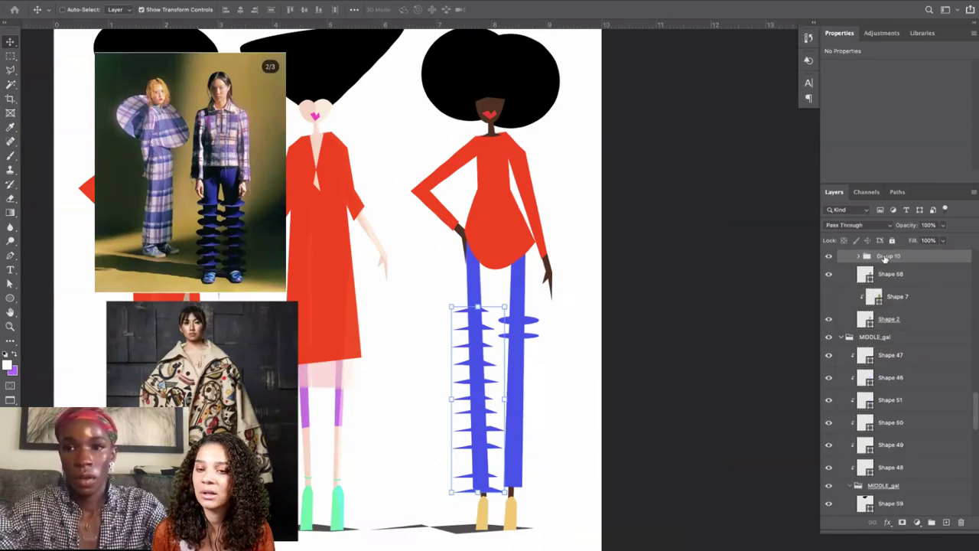
pyautogui.write('pants_test')
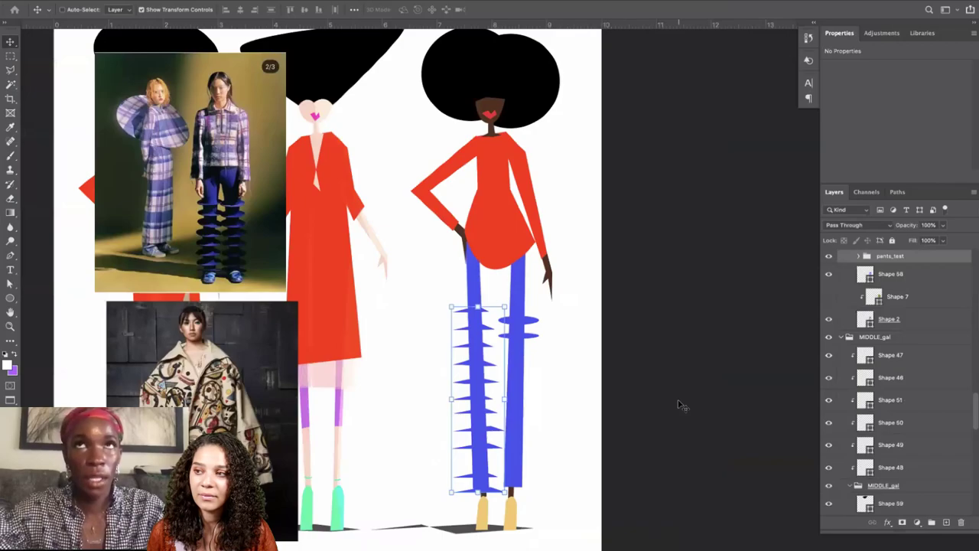
# Draw an olive green rectangle about 438 by 947 px over the right figure's trouser legs, above the Shape 7 layer.
pyautogui.hscroll(-2, 679, 404)
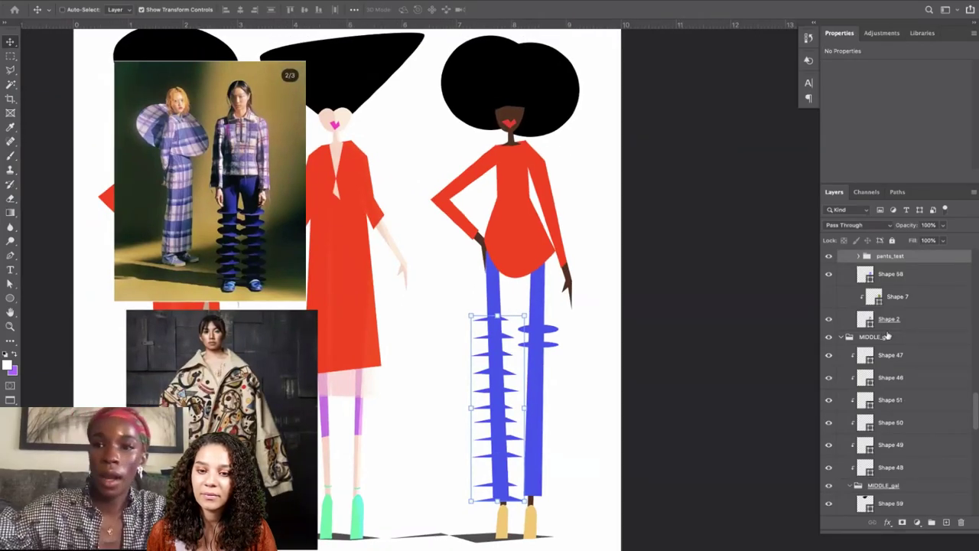
pyautogui.click(922, 302)
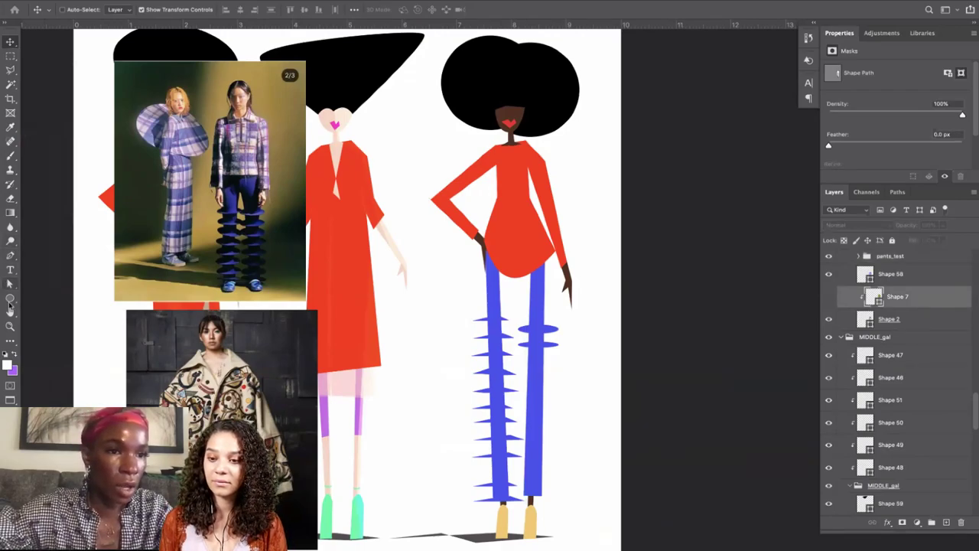
pyautogui.moveTo(10, 301); pyautogui.dragTo(38, 297)
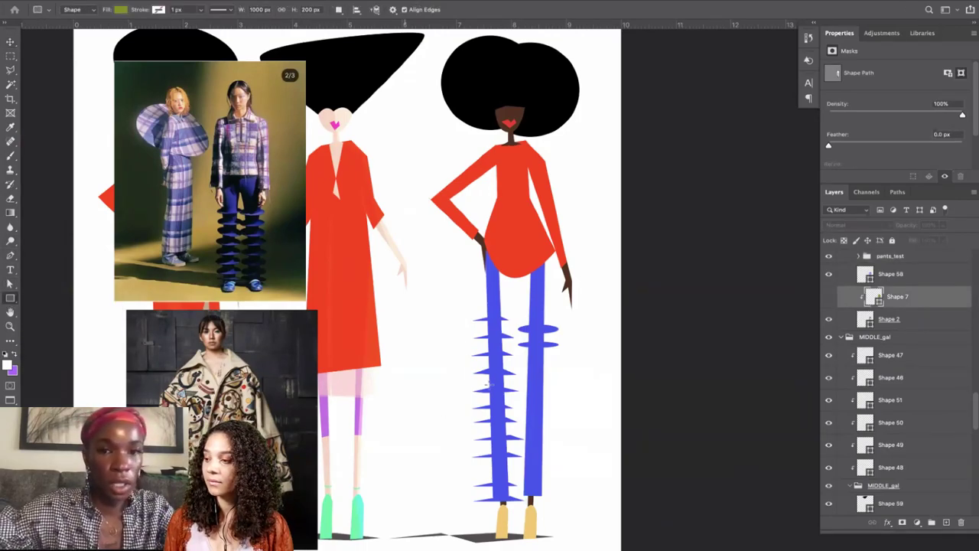
pyautogui.moveTo(454, 296); pyautogui.dragTo(531, 470)
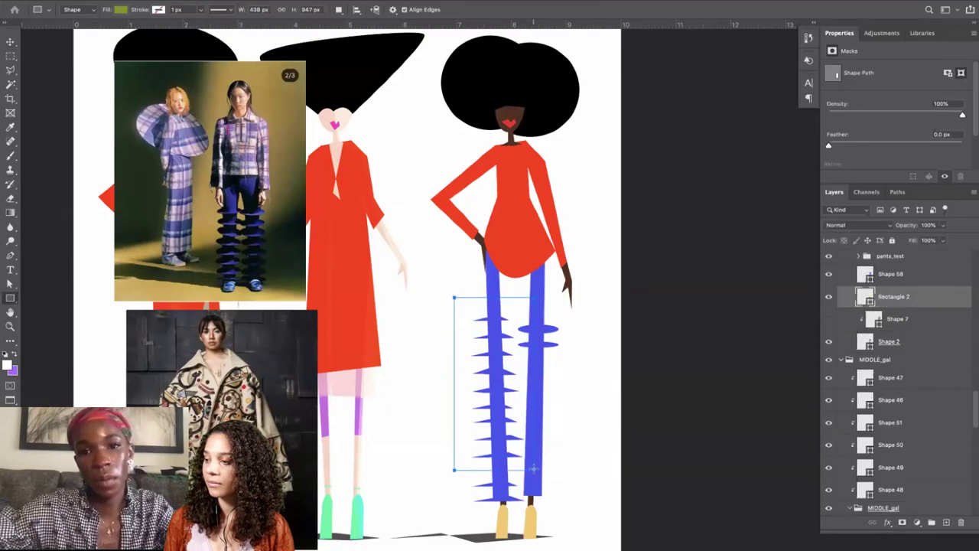
# Move the green rectangle layer above Shape 58 and clip it to the trouser shape.
pyautogui.scroll(1, 973, 322)
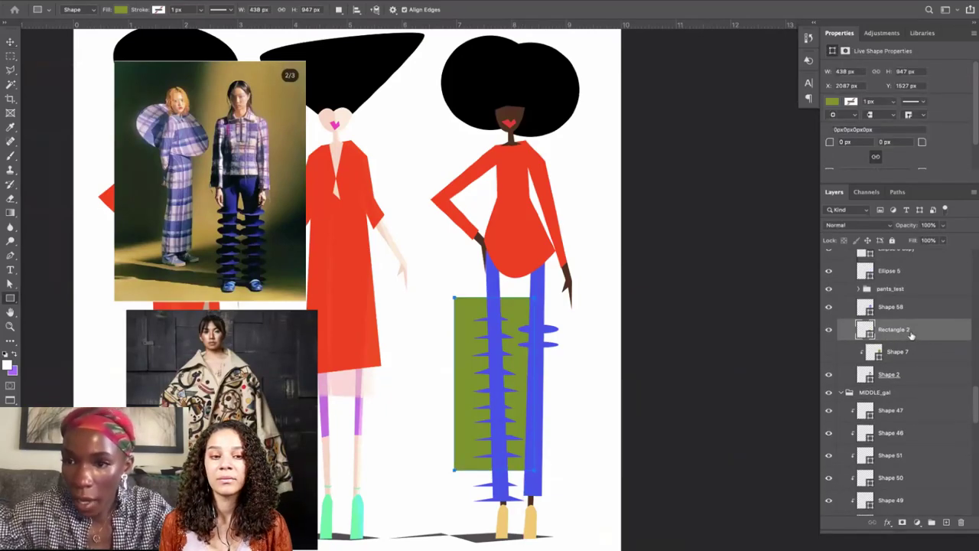
pyautogui.moveTo(891, 329); pyautogui.dragTo(890, 302)
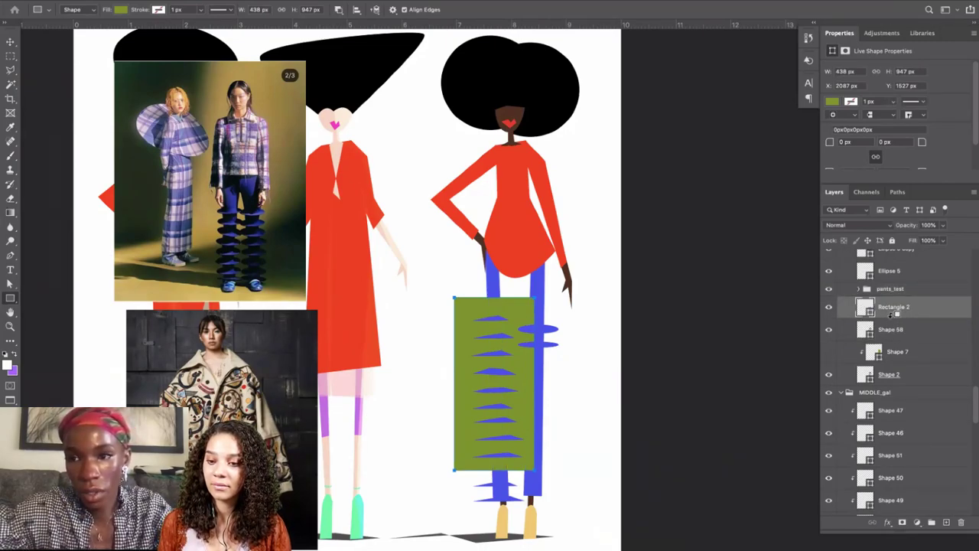
pyautogui.keyDown('alt'); pyautogui.click(891, 316); pyautogui.keyUp('alt')
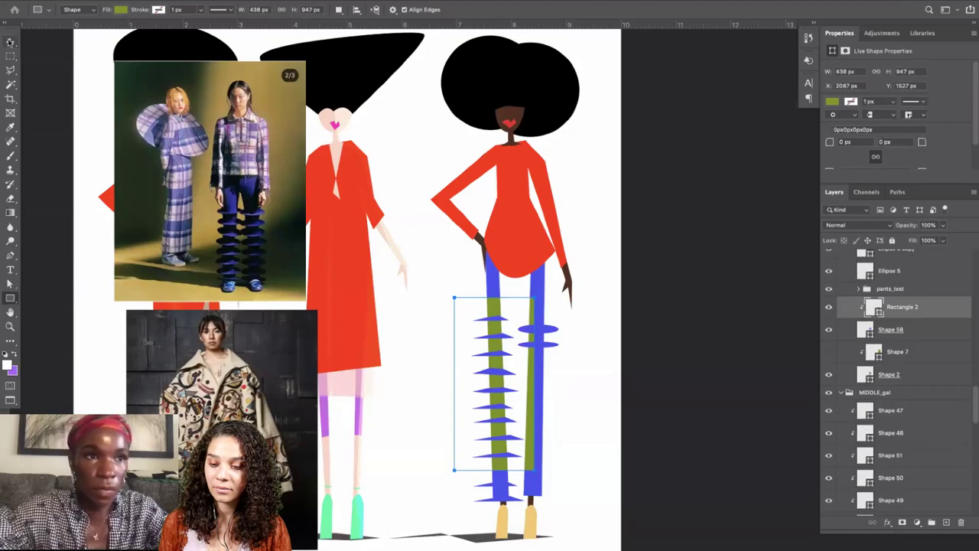
# Widen, raise and lengthen the clipped green rectangle to about 923 by 1352 px, covering both trouser legs from the waist down past the knees.
pyautogui.click(10, 41)
pyautogui.moveTo(533, 384); pyautogui.dragTo(619, 385)
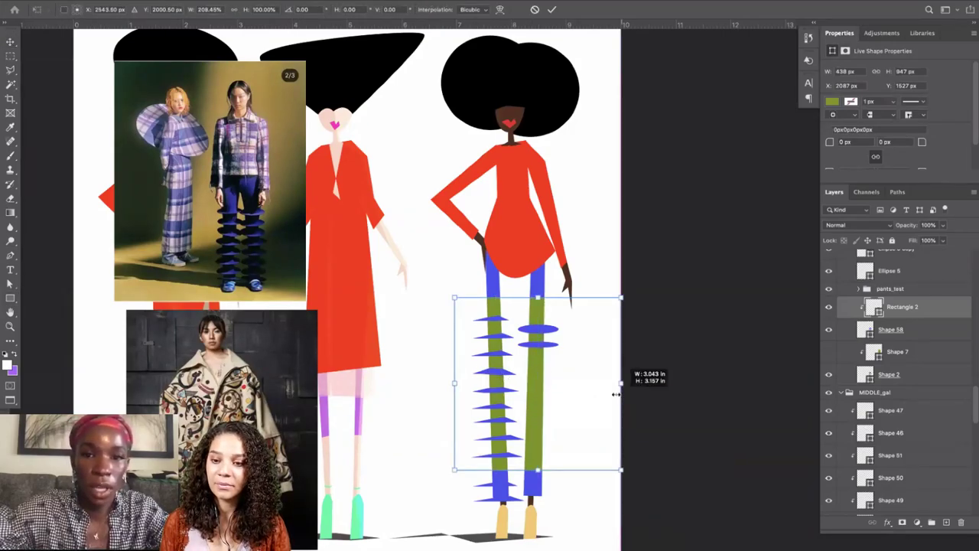
pyautogui.moveTo(540, 431); pyautogui.dragTo(502, 334)
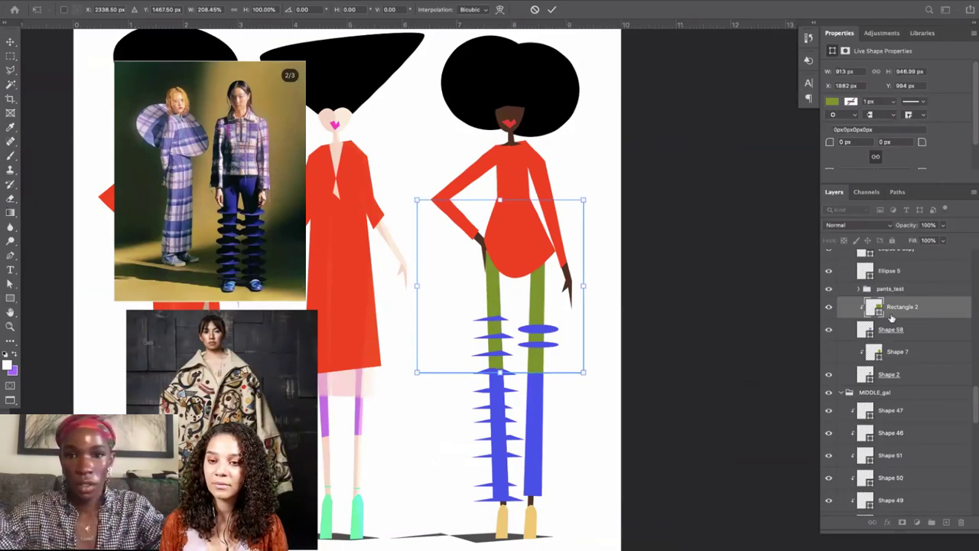
pyautogui.press('Return')
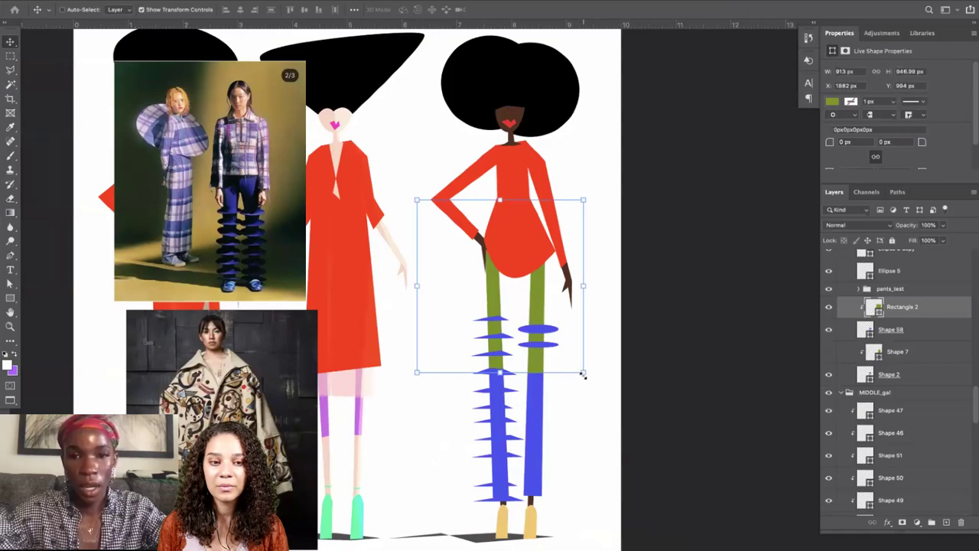
pyautogui.moveTo(583, 375); pyautogui.dragTo(586, 450)
pyautogui.press('Return')
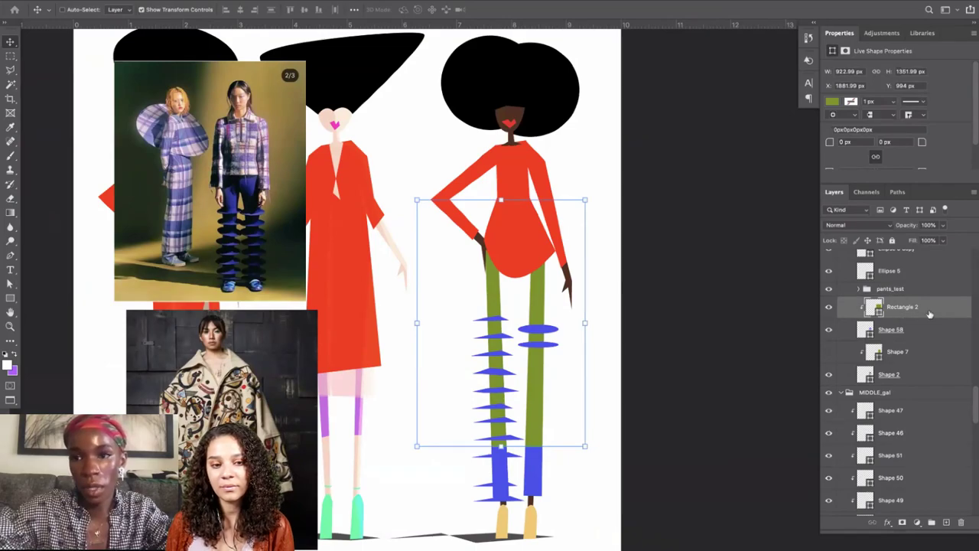
# Add a Pattern Overlay effect to the clipped Rectangle 2 layer, using the pink pattern with pale squares.
pyautogui.doubleClick(929, 314)
pyautogui.click(592, 313)
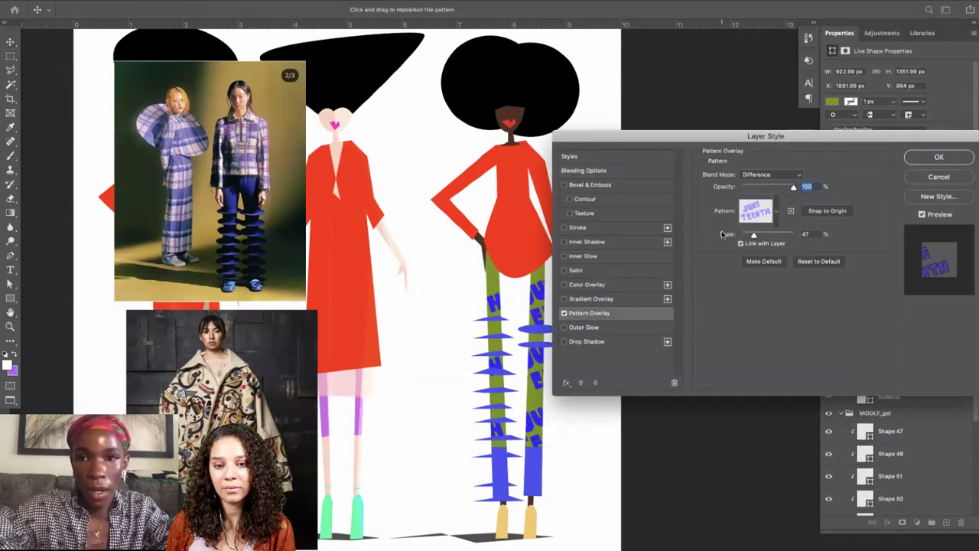
pyautogui.click(756, 212)
pyautogui.click(702, 251)
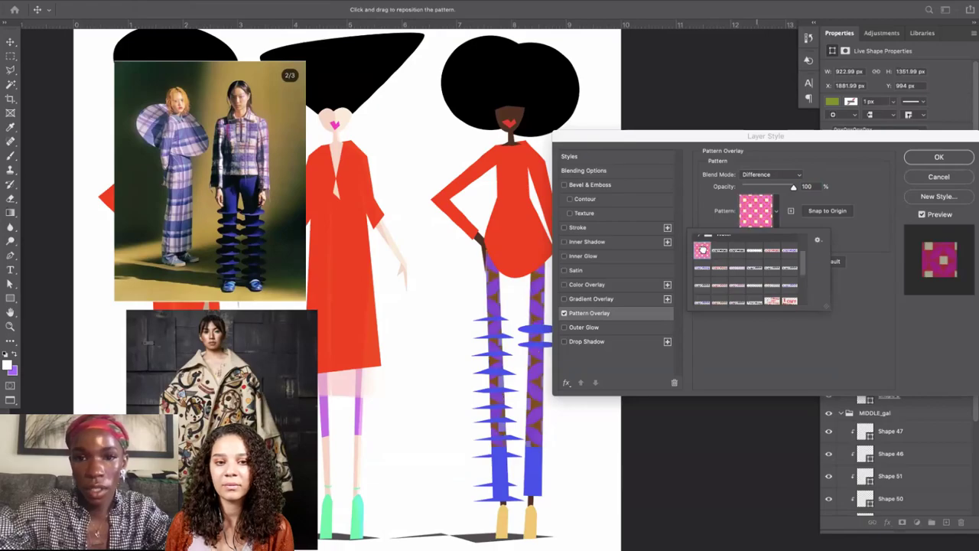
# Try Exclusion, settle on Linear Dodge (Add) as the overlay's blend mode, apply the effect and hide Rectangle 2.
pyautogui.click(793, 177)
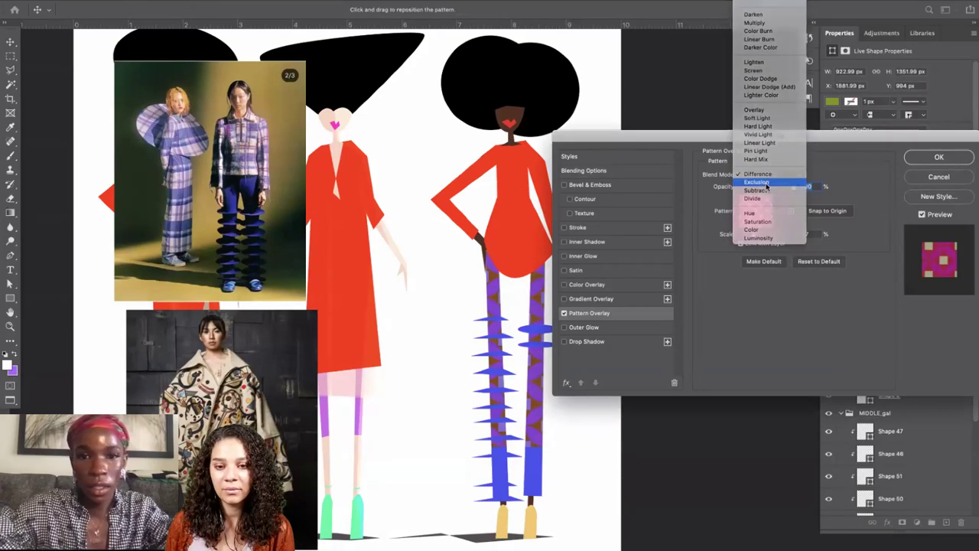
pyautogui.click(767, 185)
pyautogui.click(766, 179)
pyautogui.click(774, 82)
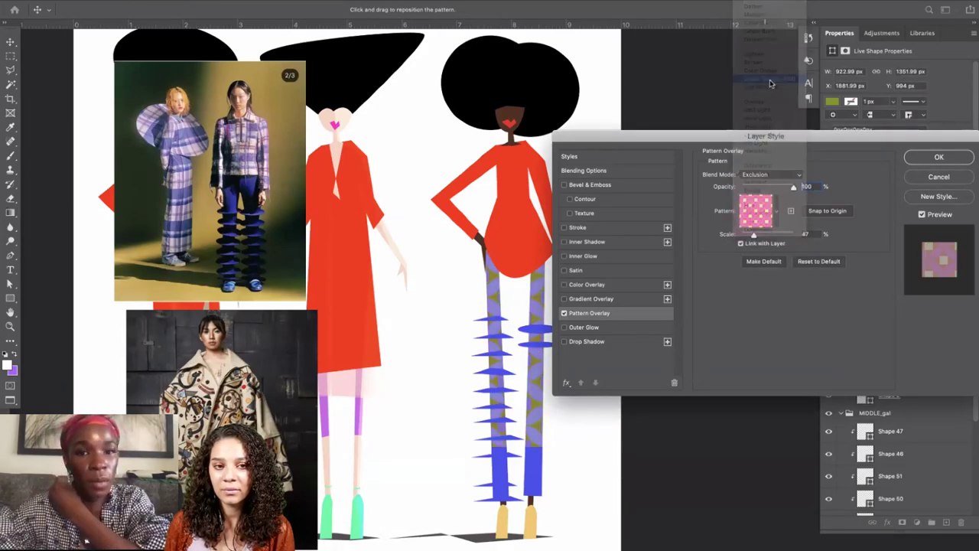
pyautogui.press('Return')
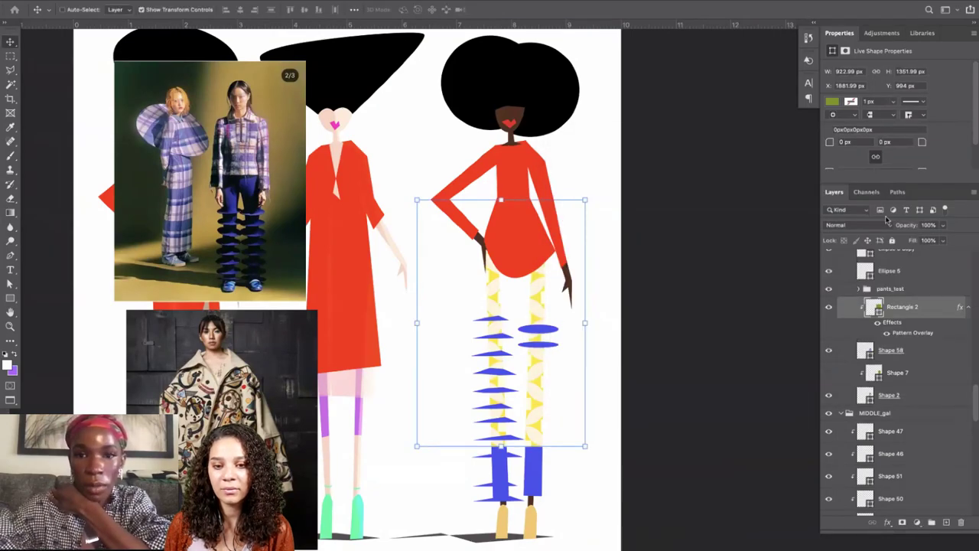
pyautogui.click(829, 306)
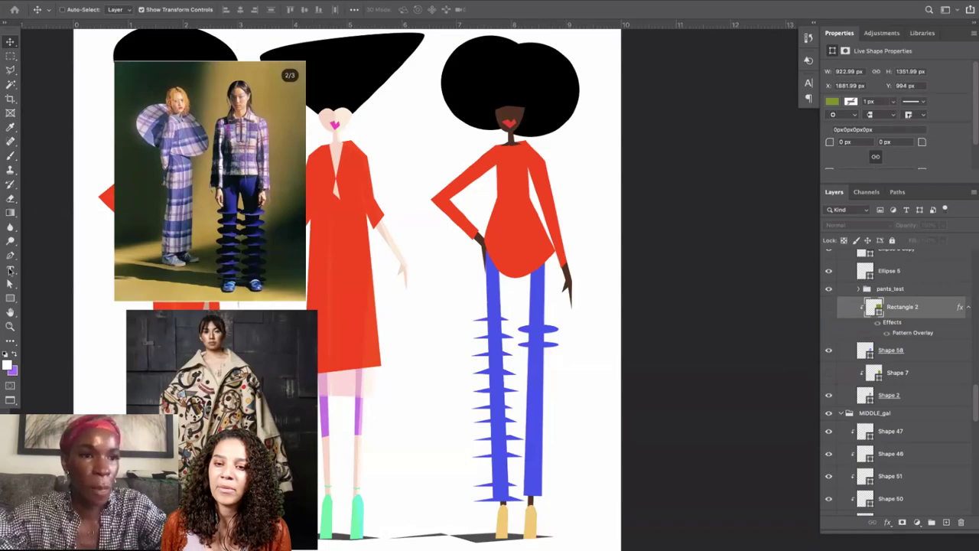
# Flatten the upper blue ellipse ruffle, Ellipse 5, on the right trouser leg to about 222 by 33 px.
pyautogui.click(9, 285)
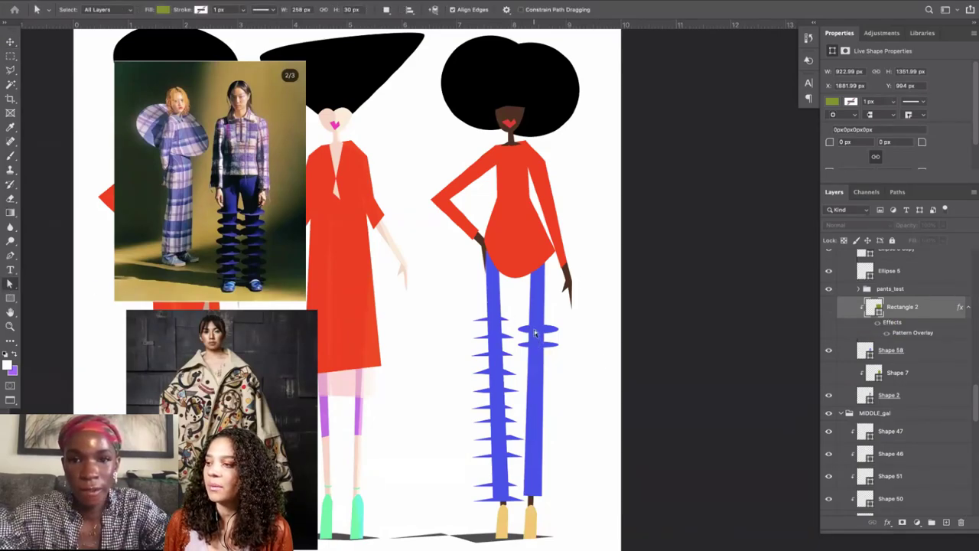
pyautogui.click(537, 331)
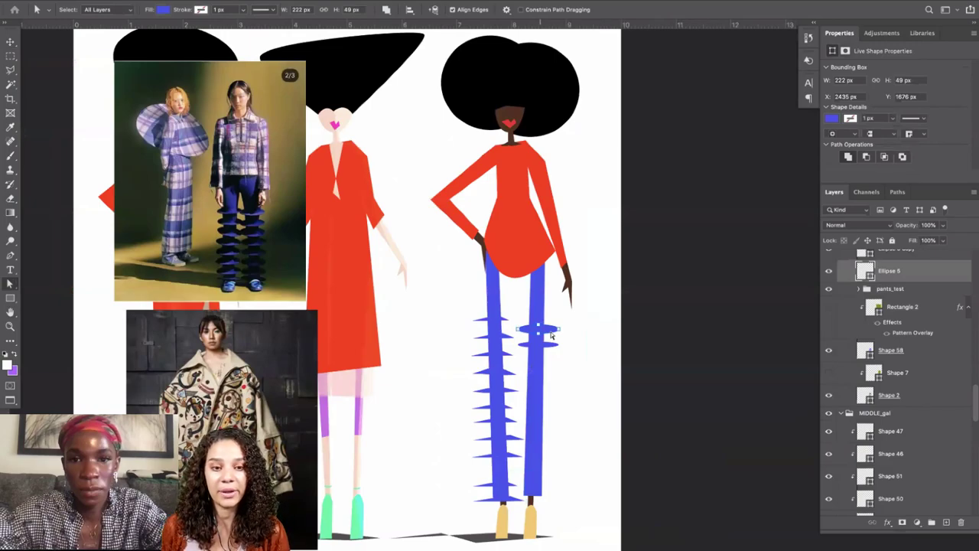
pyautogui.press('v')
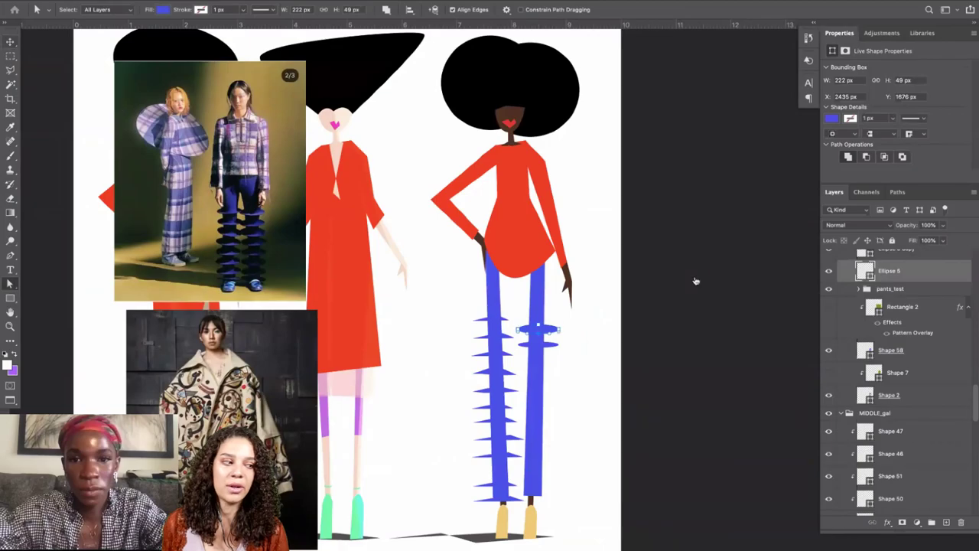
pyautogui.press('super+=')
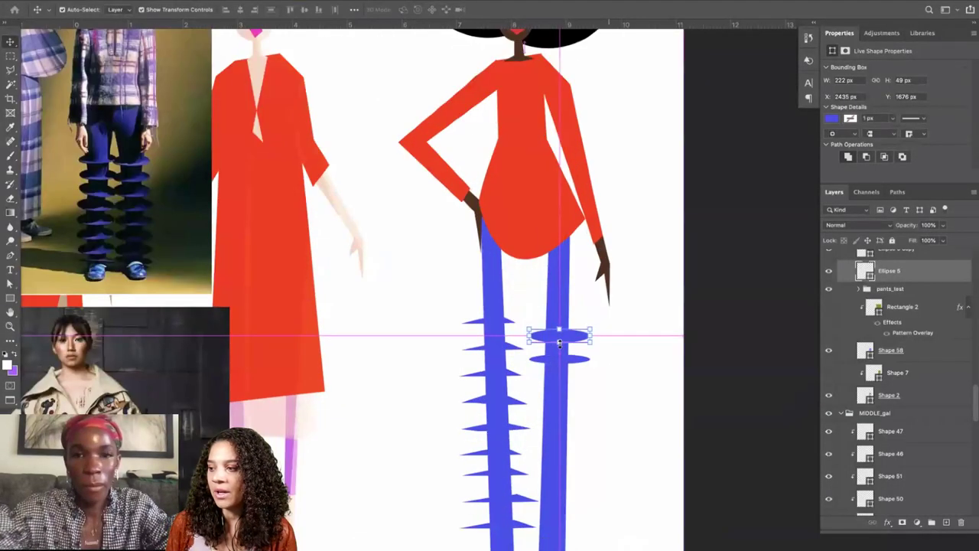
pyautogui.moveTo(560, 343); pyautogui.dragTo(560, 333)
pyautogui.press('Return')
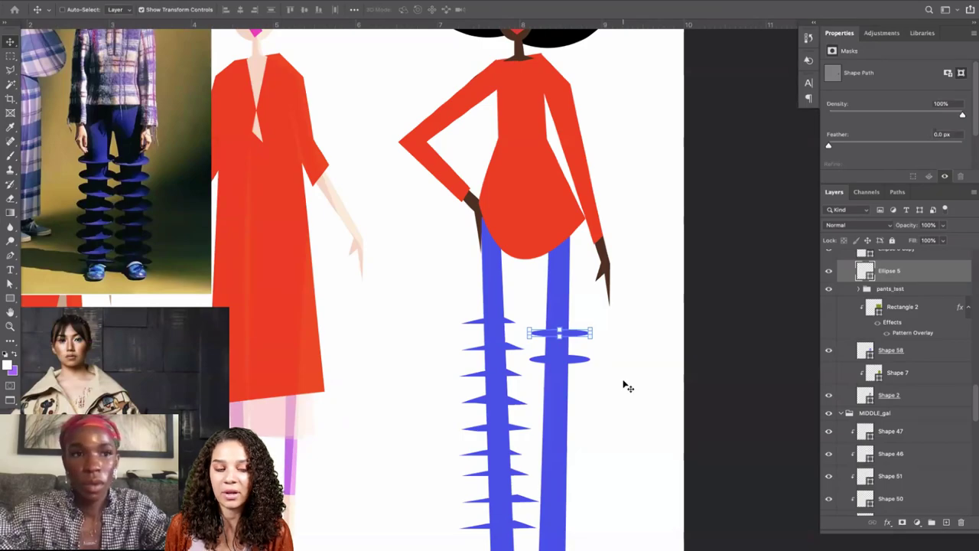
# Raise the flattened ellipse up the right trouser leg and place a slightly tilted duplicate below it, replacing the thicker ellipse.
pyautogui.moveTo(586, 400); pyautogui.dragTo(600, 333)
pyautogui.scroll(2, 887, 285)
pyautogui.click(891, 287)
pyautogui.hotkey('ctrl', 't')
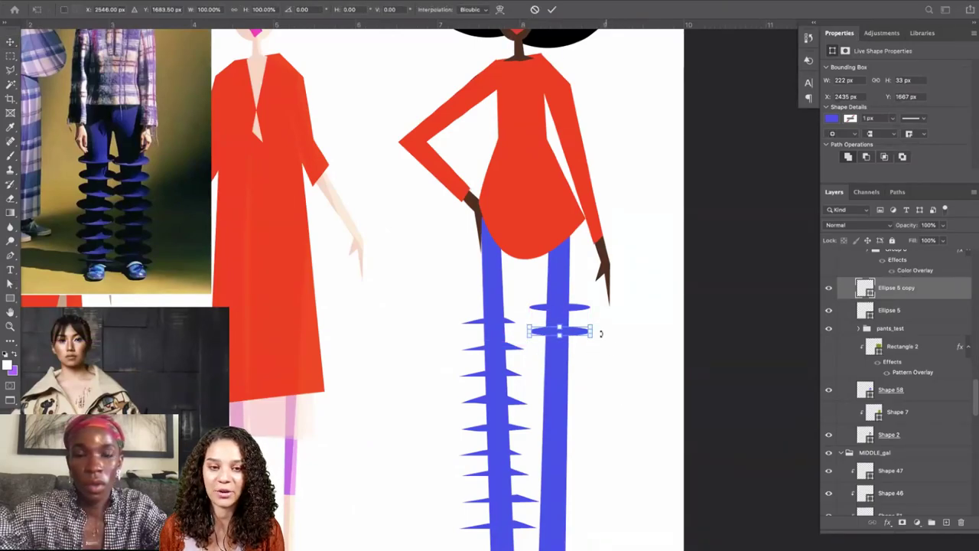
pyautogui.press('Return')
# Duplicate the flattened ellipse three more times down the leg with varied tilts, making a run of five ruffles.
pyautogui.moveTo(627, 334); pyautogui.dragTo(558, 392)
pyautogui.hotkey('ctrl', 't')
pyautogui.press('Return')
pyautogui.press('Return')
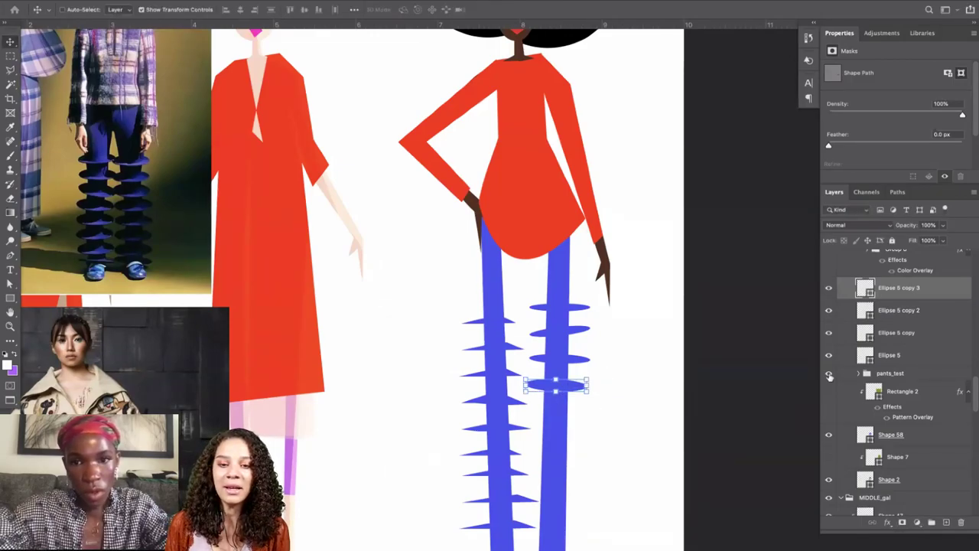
pyautogui.moveTo(678, 377); pyautogui.dragTo(660, 400)
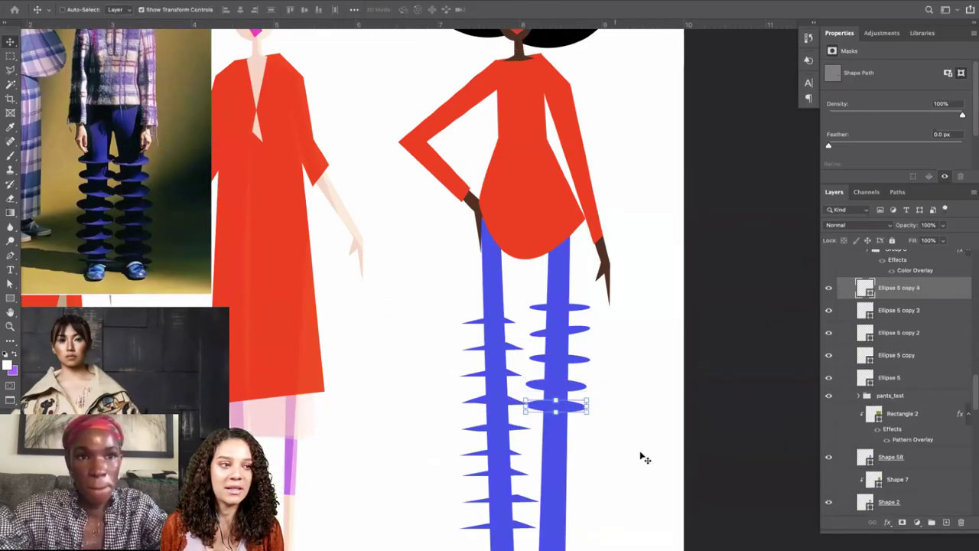
# Hide the pants_test group of spiky ruffles on the left trouser leg.
pyautogui.click(879, 399)
pyautogui.press('super+minus')
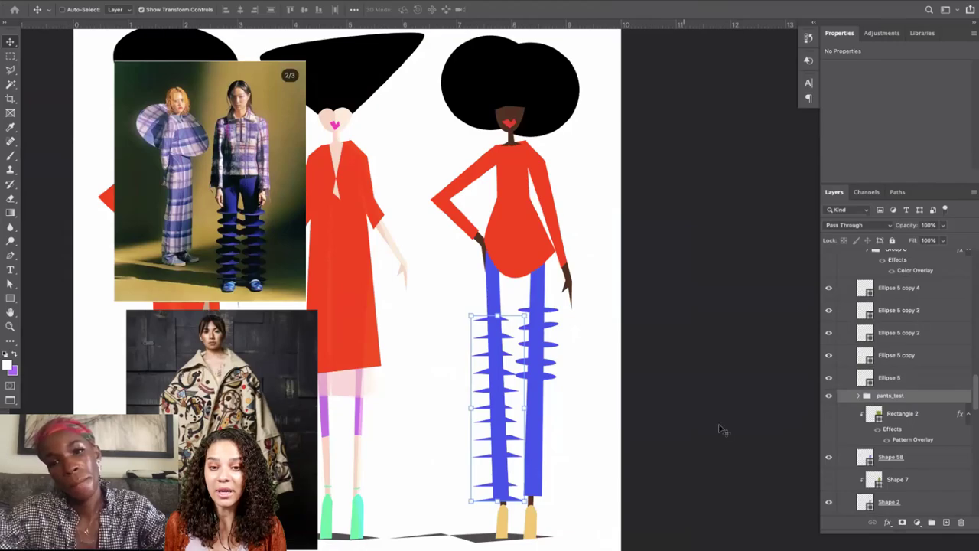
pyautogui.click(829, 395)
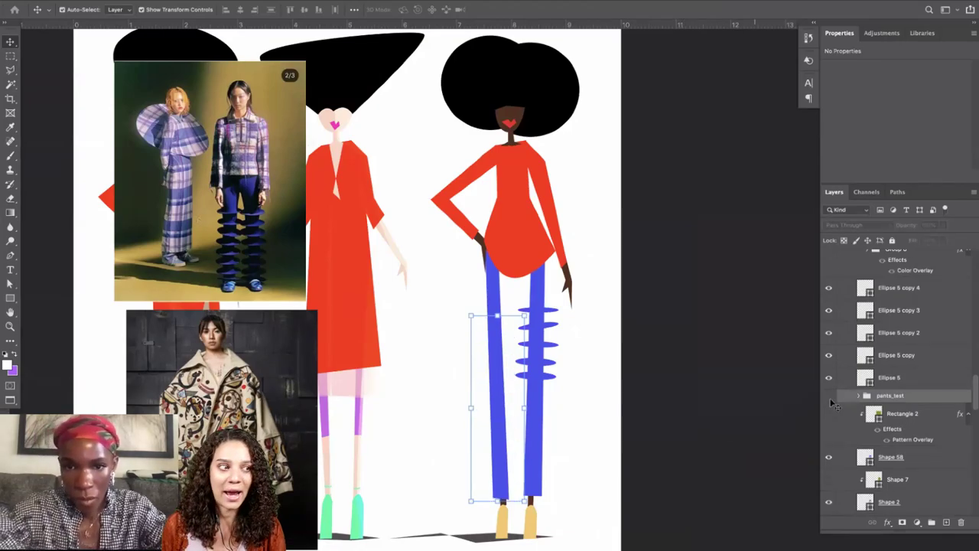
# Select the five layers from Ellipse 5 to Ellipse 5 copy 4 and duplicate them farther down the same leg.
pyautogui.press('super+plus')
pyautogui.click(910, 380)
pyautogui.keyDown('shift'); pyautogui.click(900, 295); pyautogui.keyUp('shift')
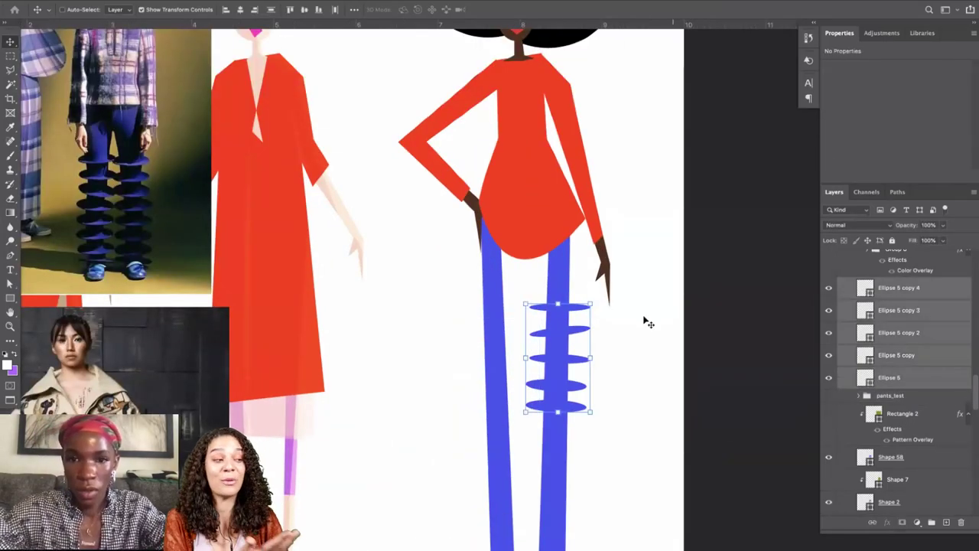
pyautogui.moveTo(588, 348); pyautogui.dragTo(566, 472)
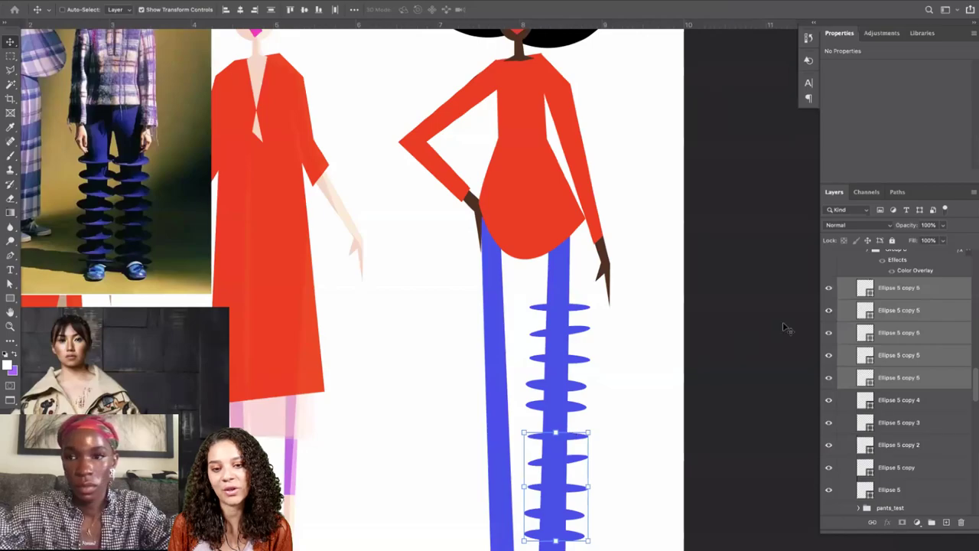
# Select all ten ellipse ruffles, move them slightly down the right trouser leg and widen them a little.
pyautogui.click(908, 291)
pyautogui.scroll(-1, 919, 435)
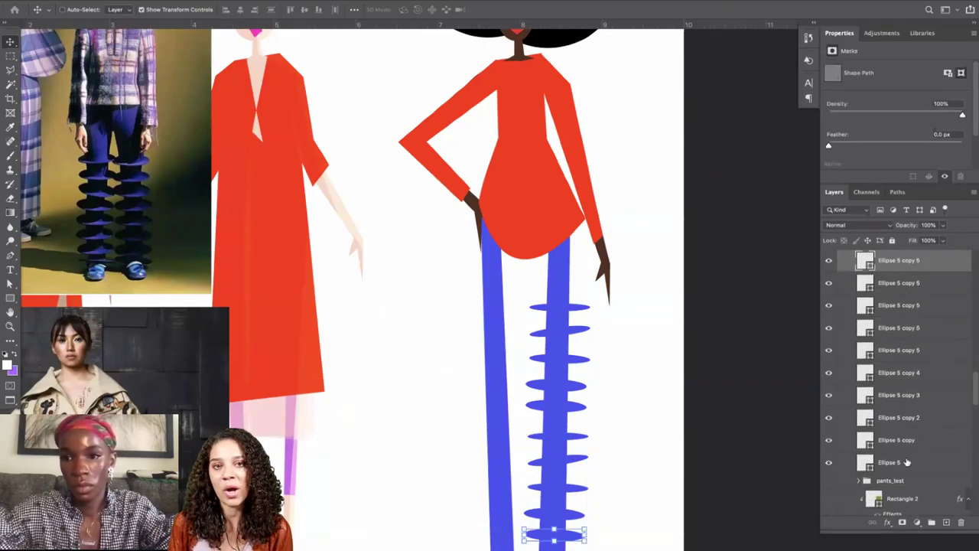
pyautogui.keyDown('shift'); pyautogui.click(907, 462); pyautogui.keyUp('shift')
pyautogui.moveTo(584, 385); pyautogui.dragTo(584, 406)
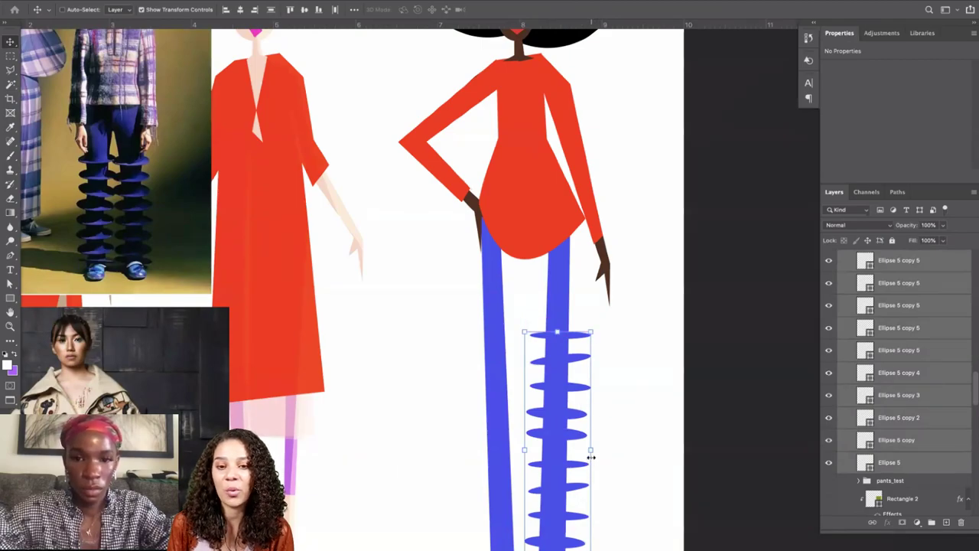
pyautogui.moveTo(592, 456)
pyautogui.mouseDown()
pyautogui.moveTo(607, 443)
pyautogui.moveTo(594, 452)
pyautogui.mouseUp()
pyautogui.press('Return')
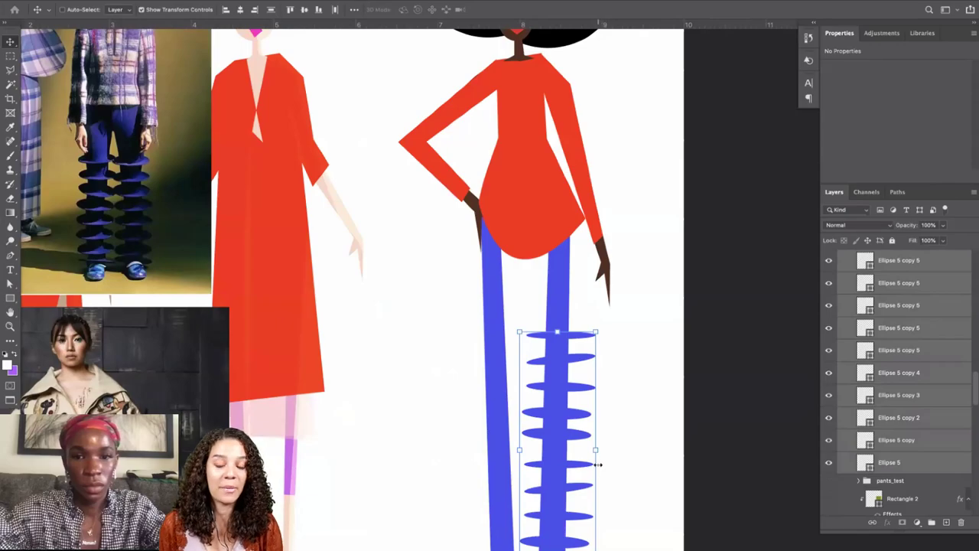
pyautogui.moveTo(597, 453); pyautogui.dragTo(593, 453)
pyautogui.press('Return')
# Duplicate the lowest ellipse ruffle onto the trouser hem, then flatten it and shift it slightly up and left.
pyautogui.scroll(-3, 749, 435)
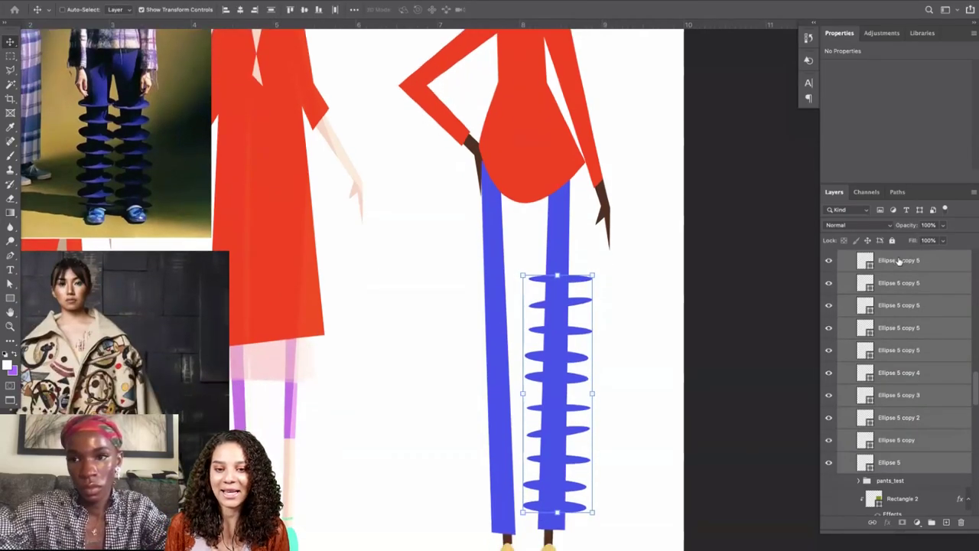
pyautogui.click(898, 261)
pyautogui.moveTo(620, 490); pyautogui.dragTo(615, 521)
pyautogui.hotkey('ctrl', 't')
pyautogui.moveTo(554, 525); pyautogui.dragTo(549, 533)
pyautogui.hotkey('ctrl', '+')
pyautogui.hotkey('ctrl', '+')
pyautogui.scroll(-7, 548, 532)
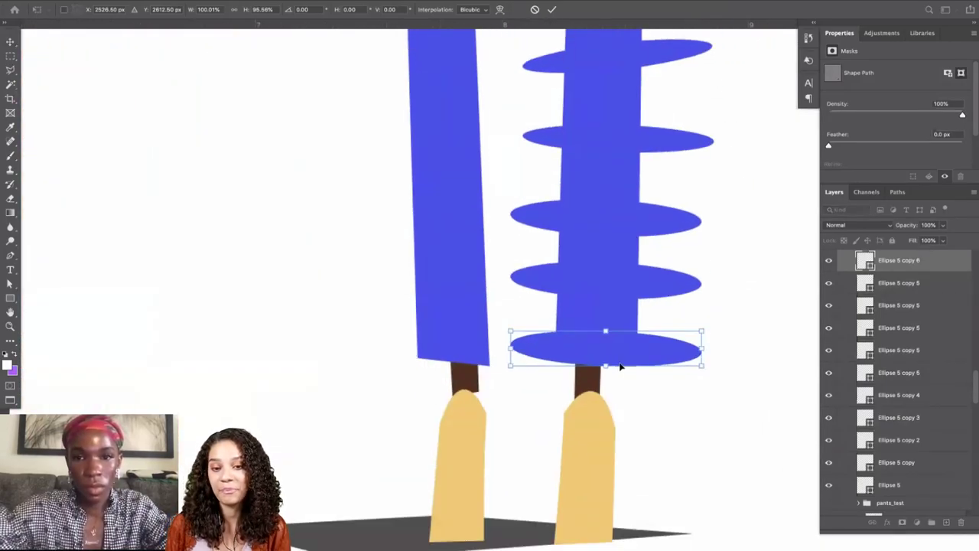
pyautogui.moveTo(606, 365); pyautogui.dragTo(606, 355)
pyautogui.moveTo(616, 339); pyautogui.dragTo(605, 337)
pyautogui.press('Return')
pyautogui.click(910, 326)
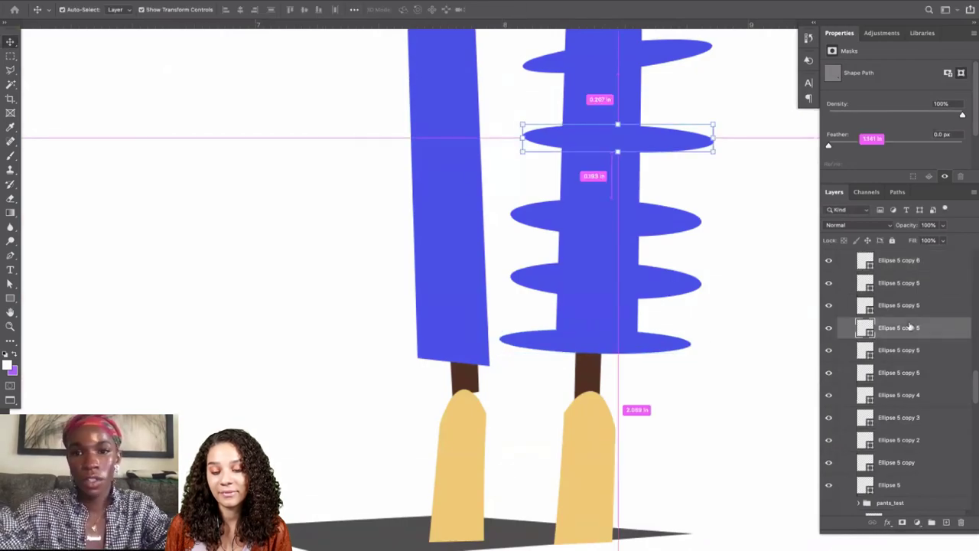
pyautogui.hotkey('ctrl', '-')
pyautogui.hotkey('ctrl', '-')
pyautogui.click(912, 287)
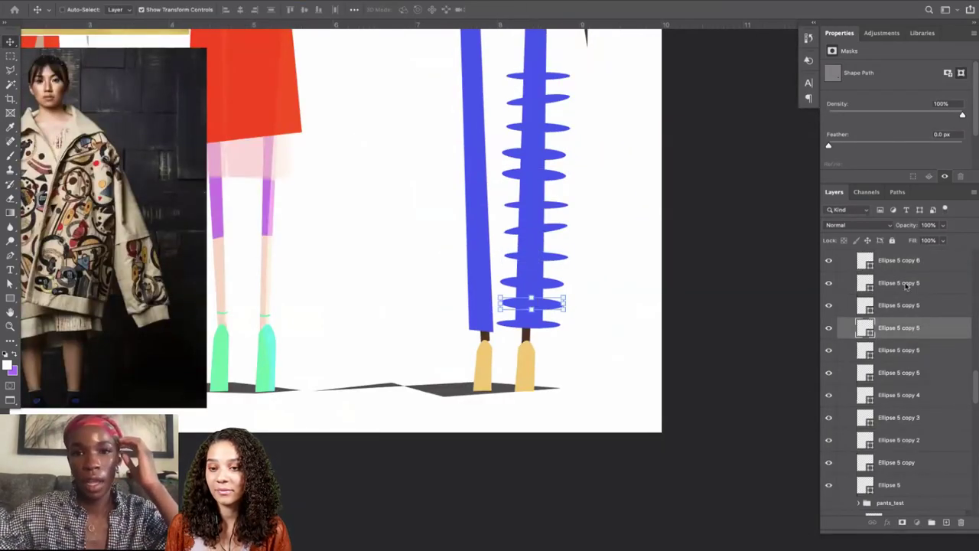
pyautogui.scroll(1, 889, 300)
pyautogui.click(890, 299)
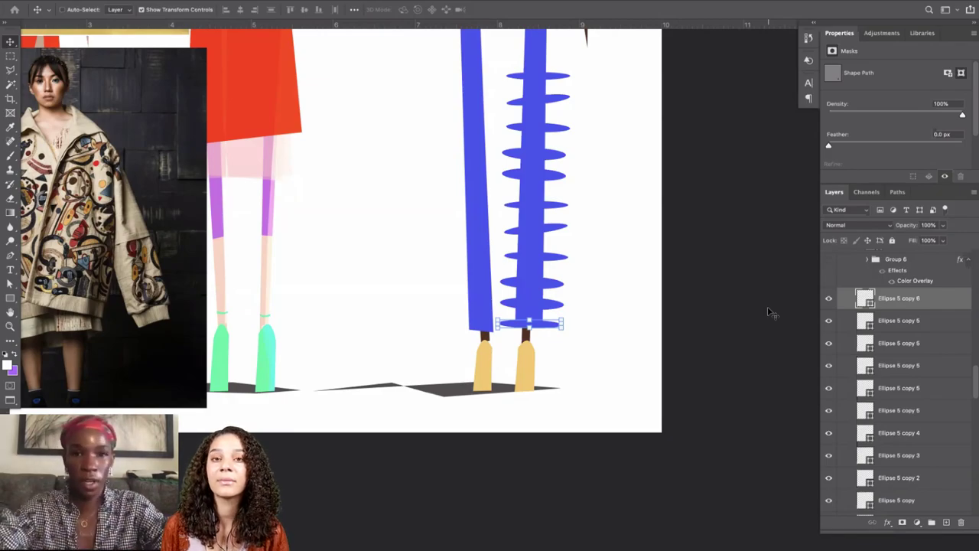
pyautogui.hotkey('ctrl', '-')
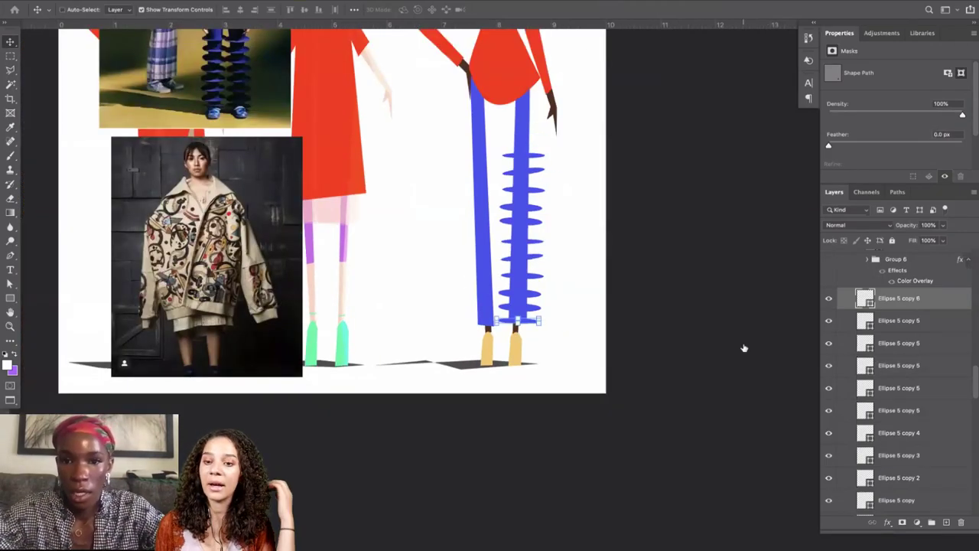
pyautogui.click(905, 339)
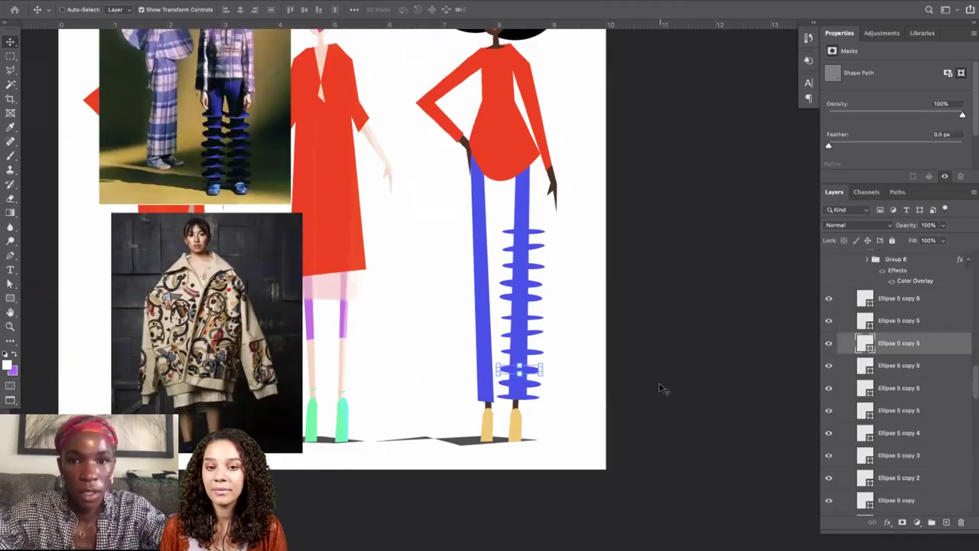
pyautogui.scroll(3, 659, 390)
pyautogui.click(871, 367)
# Duplicate all ellipse ruffle layers from Ellipse 5 copy 6 down to Ellipse 5 and fit the copies onto the left trouser leg.
pyautogui.click(899, 304)
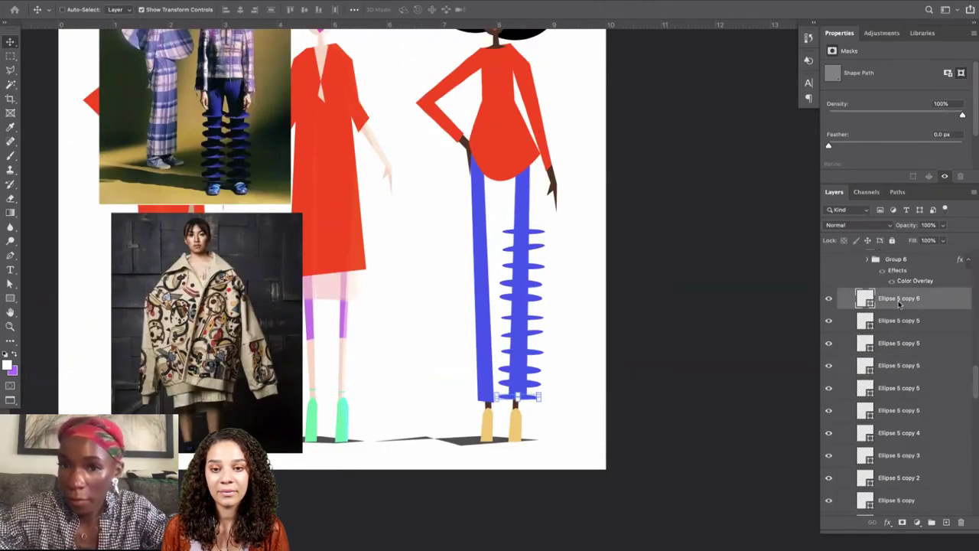
pyautogui.scroll(1, 899, 303)
pyautogui.scroll(-3, 909, 490)
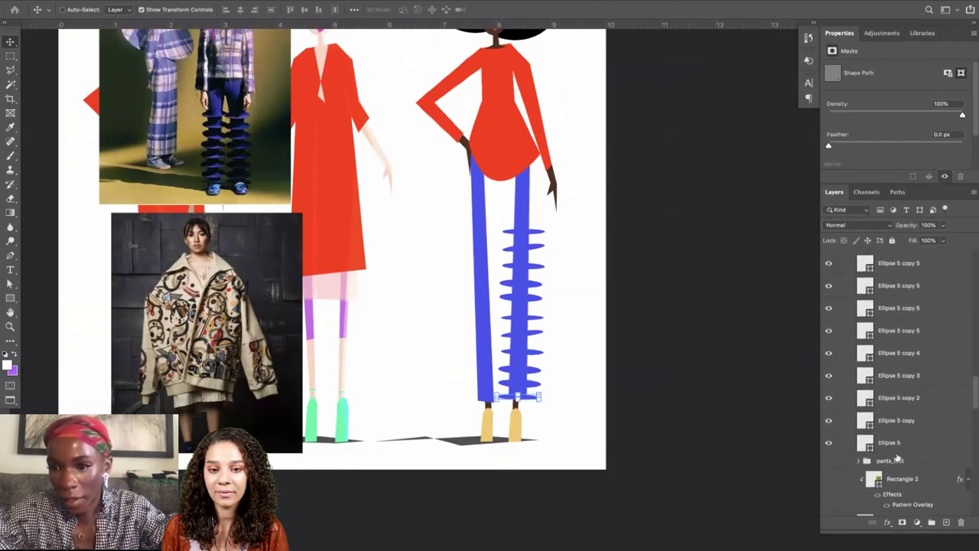
pyautogui.keyDown('shift'); pyautogui.click(896, 449); pyautogui.keyUp('shift')
pyautogui.hotkey('ctrl', 'j')
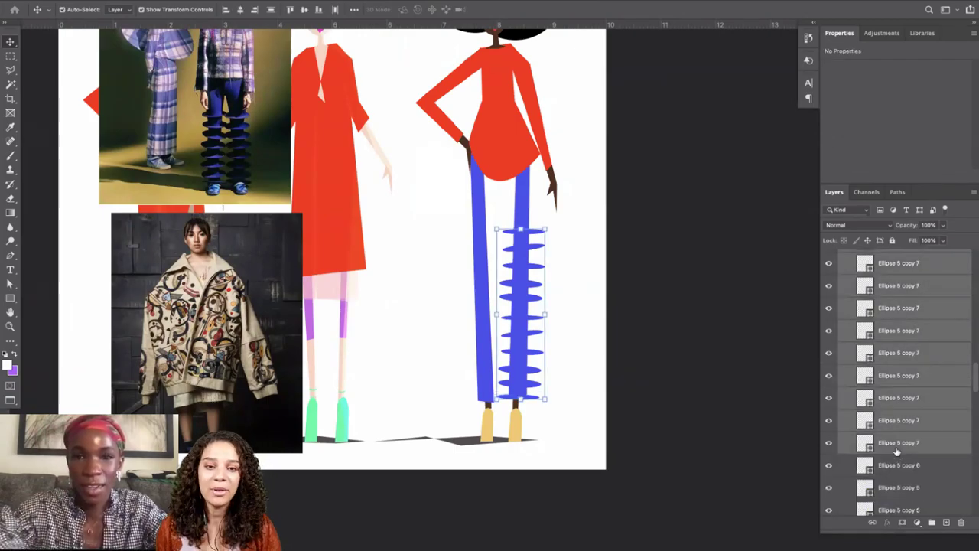
pyautogui.moveTo(520, 331); pyautogui.dragTo(488, 317)
pyautogui.hotkey('ctrl', 't')
pyautogui.press('Return')
# Flip the left trouser leg's duplicated ruffles horizontally and select a single ruffle layer among them.
pyautogui.hotkey('ctrl', 't')
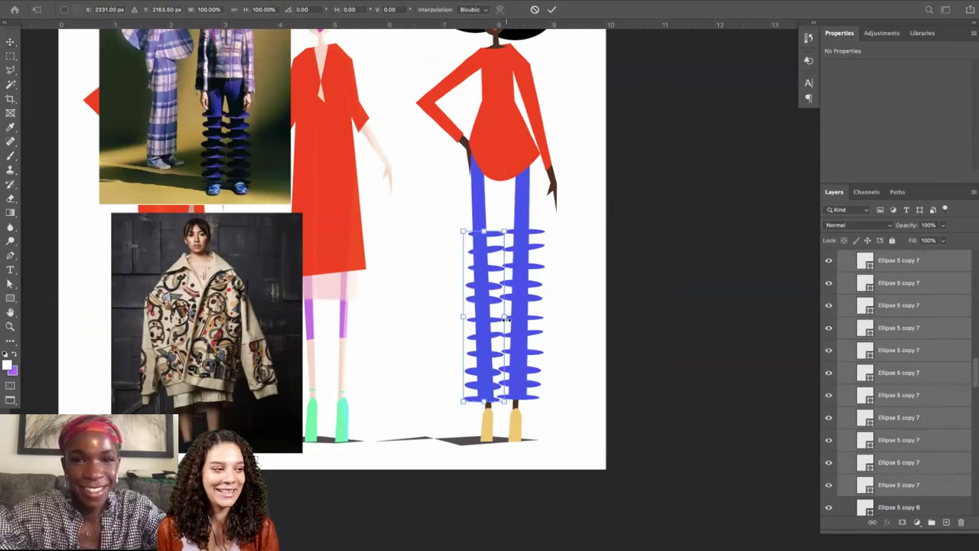
pyautogui.rightClick(490, 317)
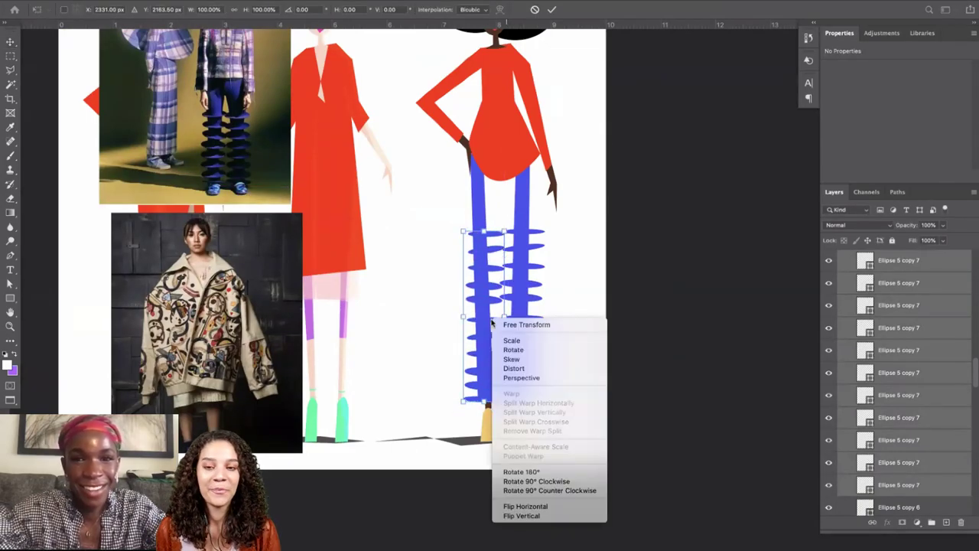
pyautogui.click(550, 504)
pyautogui.press('Return')
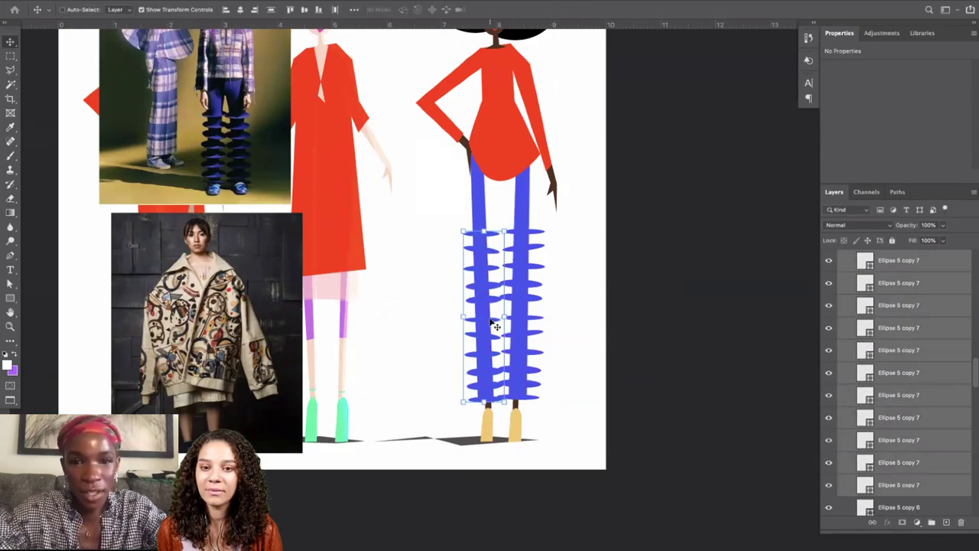
pyautogui.click(948, 349)
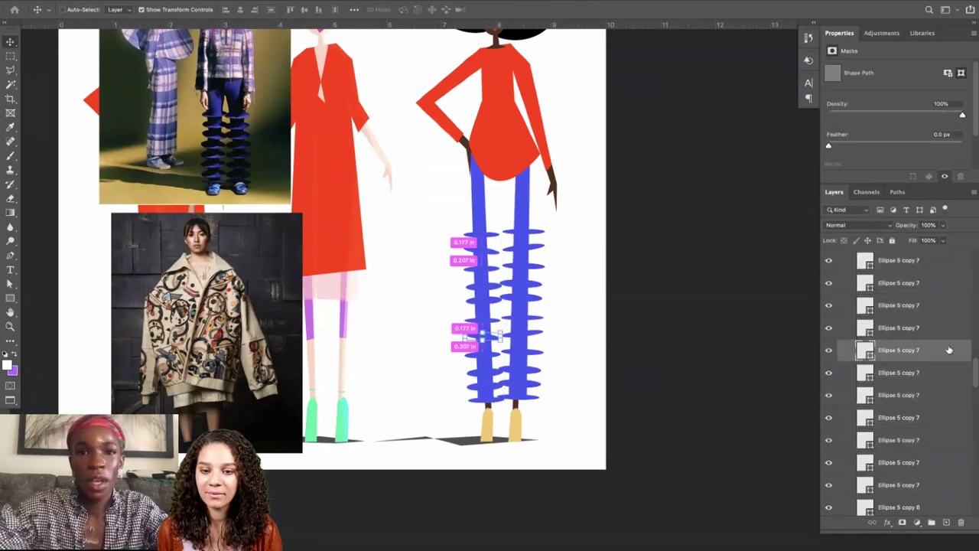
# Turn off the layer filter and hide the right figure's red top layer, Shape 1.
pyautogui.scroll(3, 459, 283)
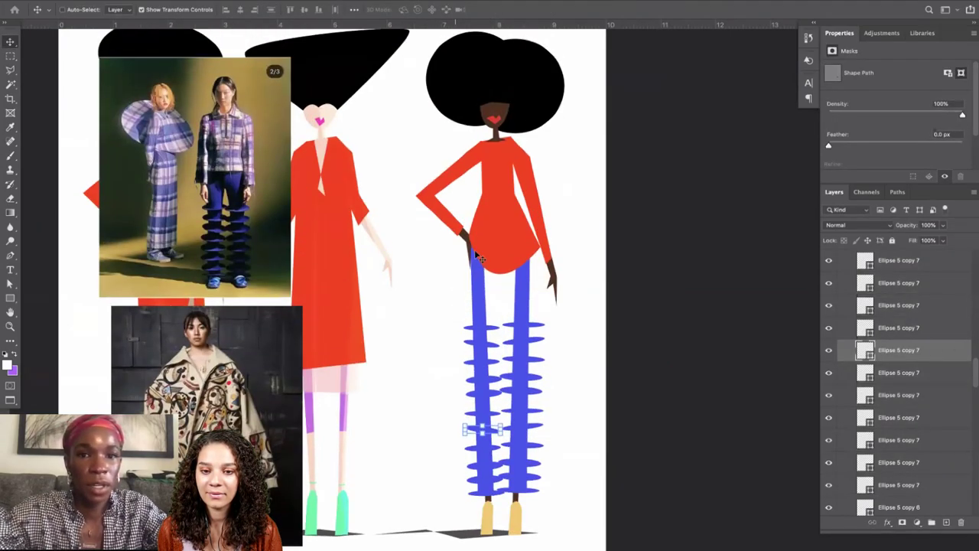
pyautogui.click(9, 284)
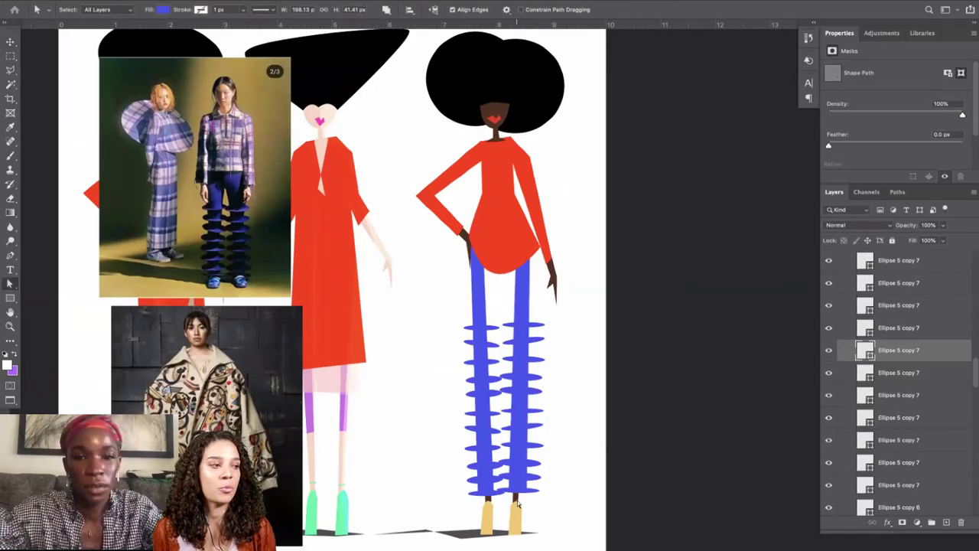
pyautogui.doubleClick(505, 248)
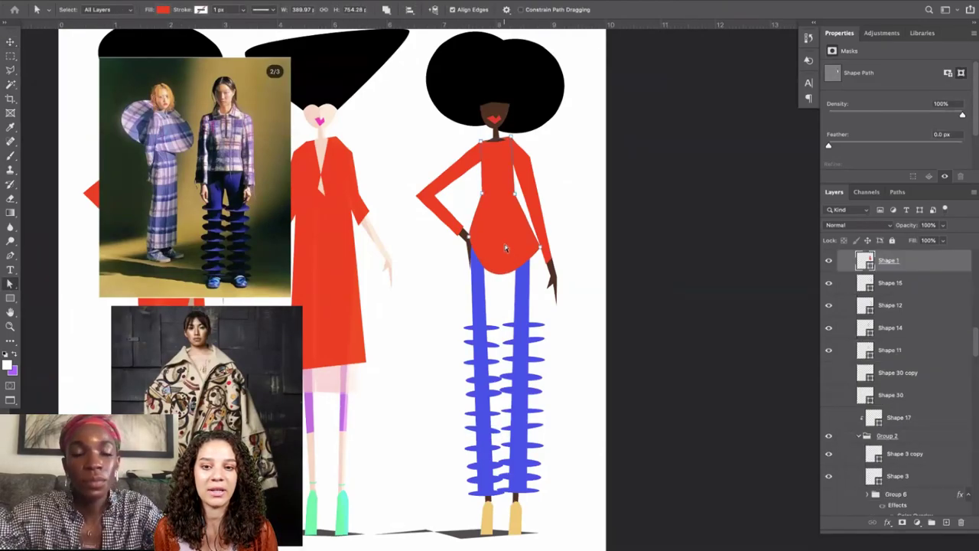
pyautogui.click(945, 211)
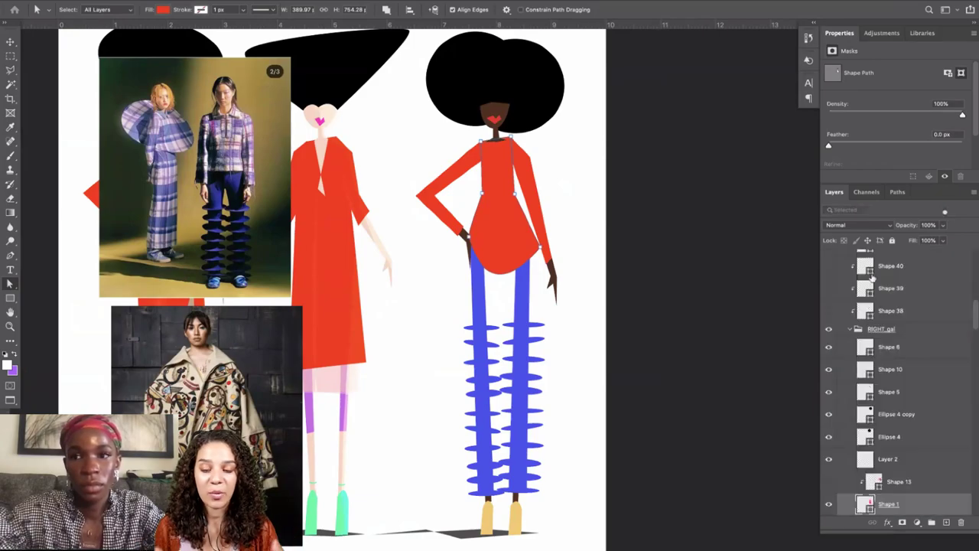
pyautogui.click(828, 504)
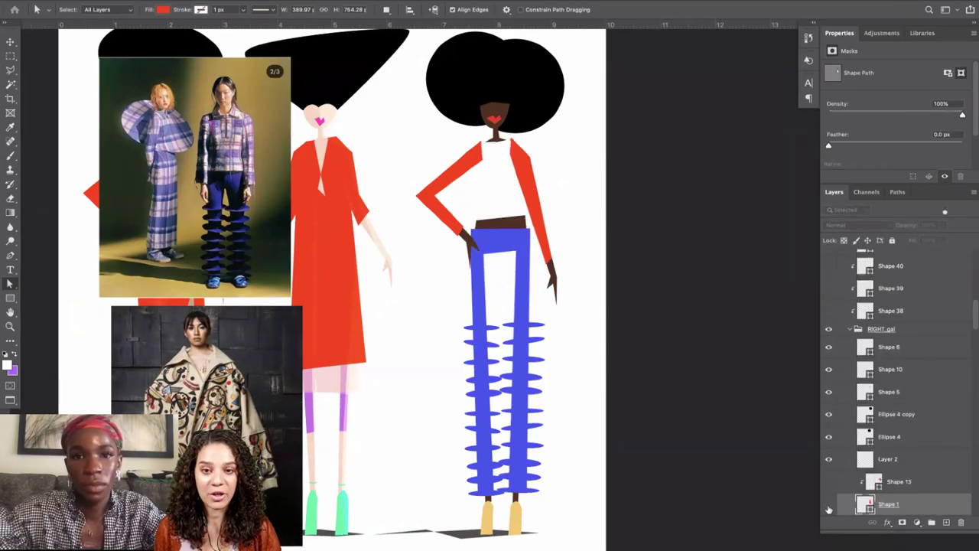
pyautogui.click(828, 504)
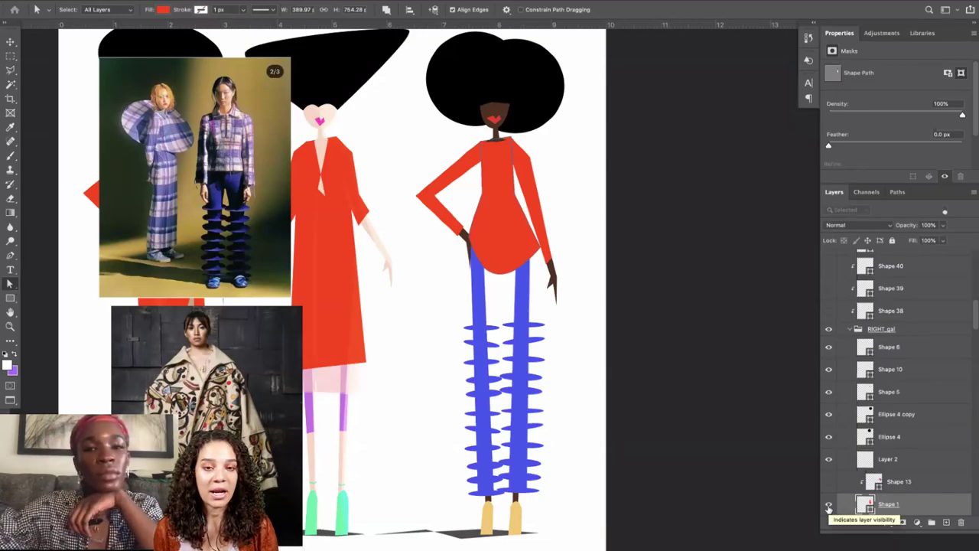
pyautogui.click(828, 504)
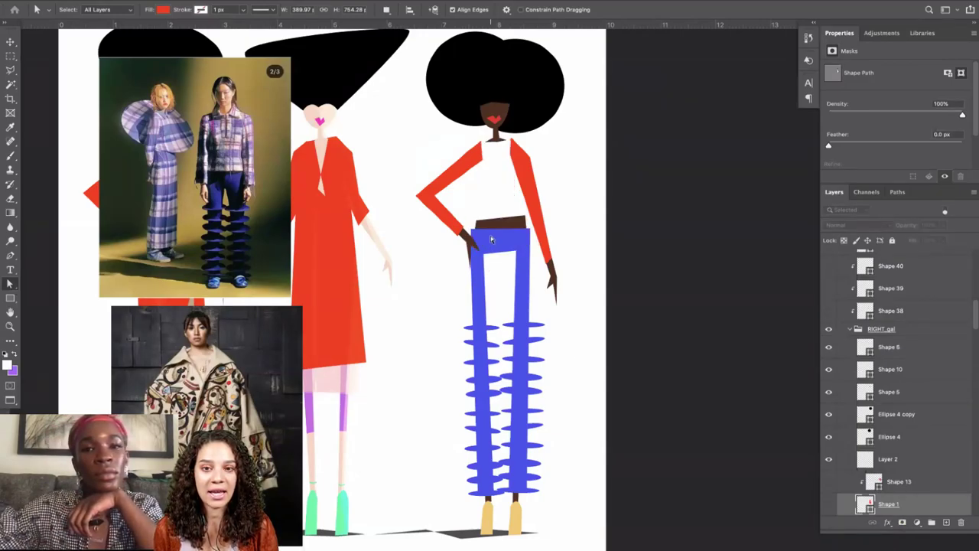
# Raise the blue trousers' waist above the hip and taper it inward, adding an anchor point to shape the outer hip.
pyautogui.click(491, 240)
pyautogui.moveTo(483, 232); pyautogui.dragTo(519, 214)
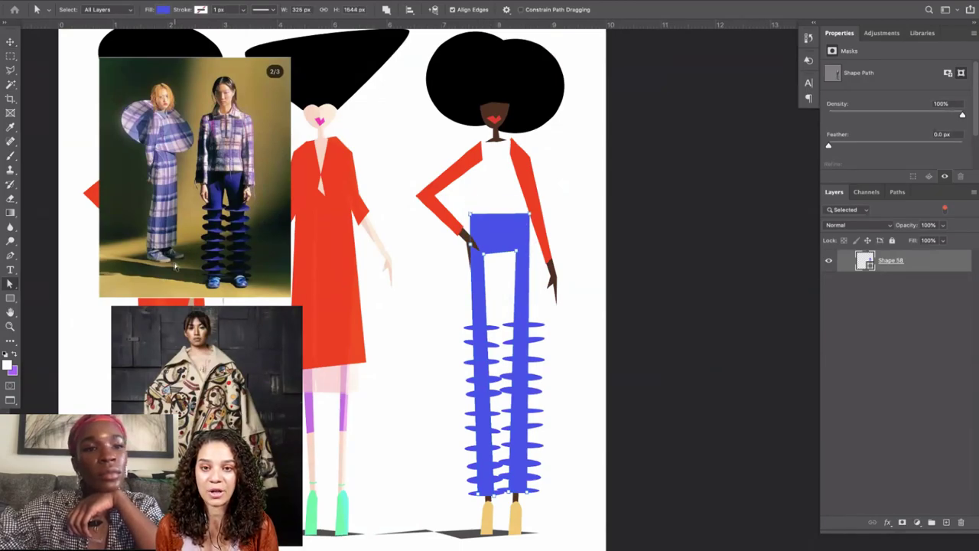
pyautogui.moveTo(10, 256); pyautogui.dragTo(58, 287)
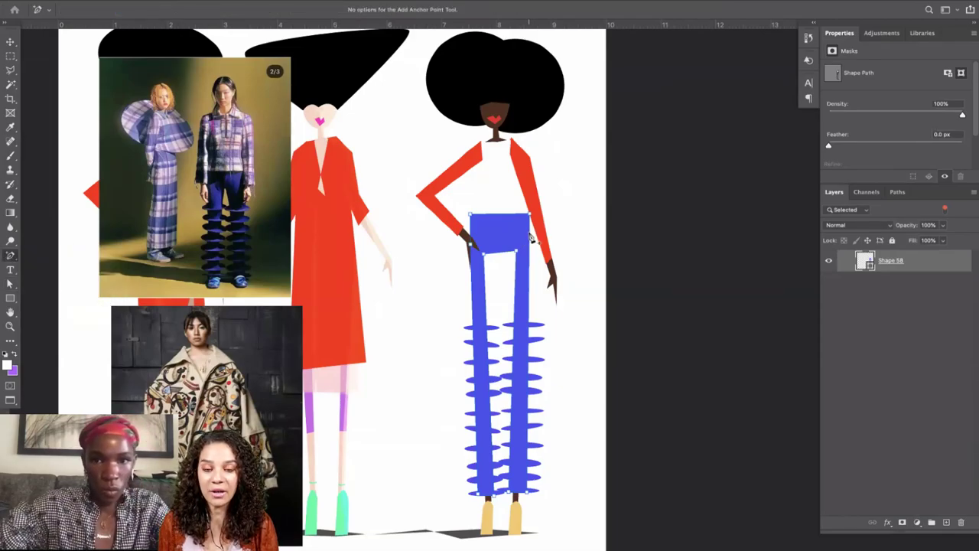
pyautogui.moveTo(11, 257); pyautogui.dragTo(54, 309)
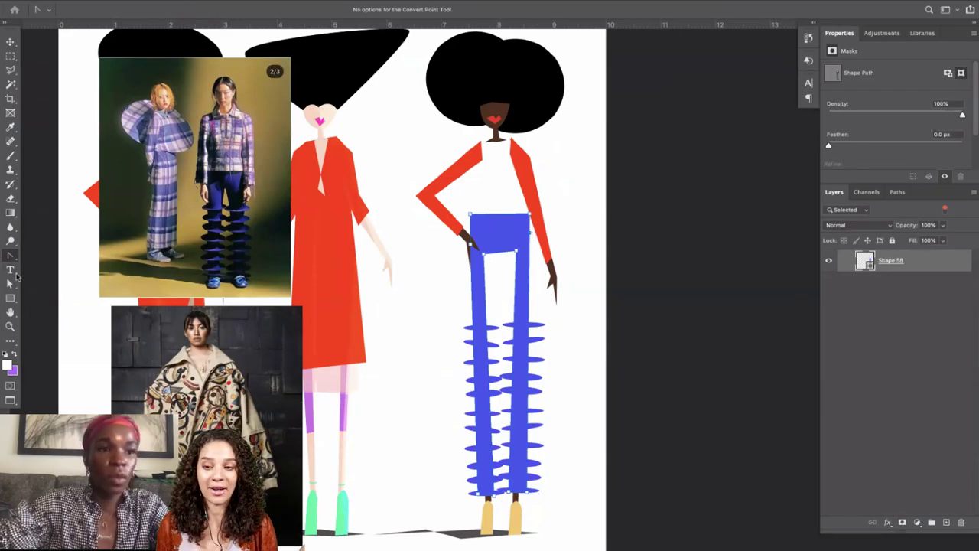
pyautogui.click(20, 284)
pyautogui.moveTo(471, 215); pyautogui.dragTo(533, 247)
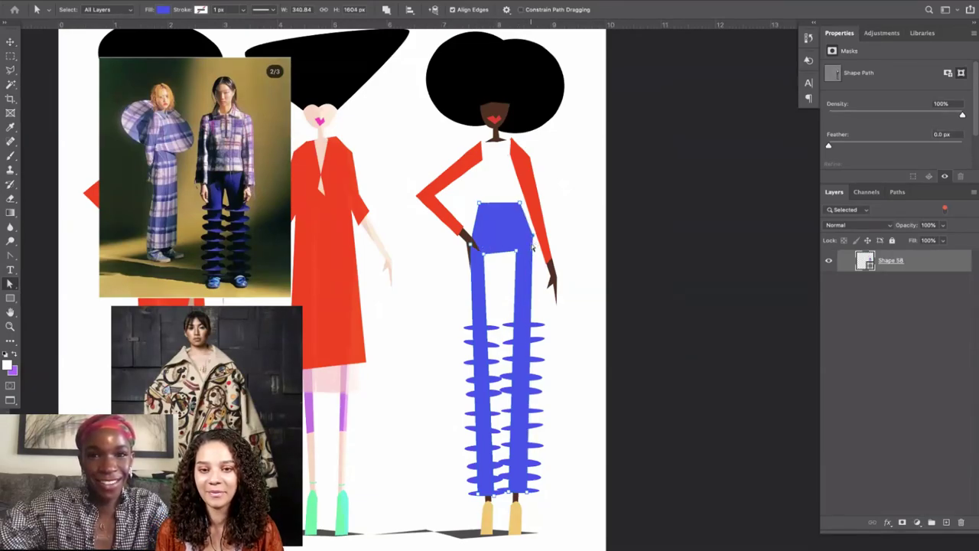
pyautogui.press('Return')
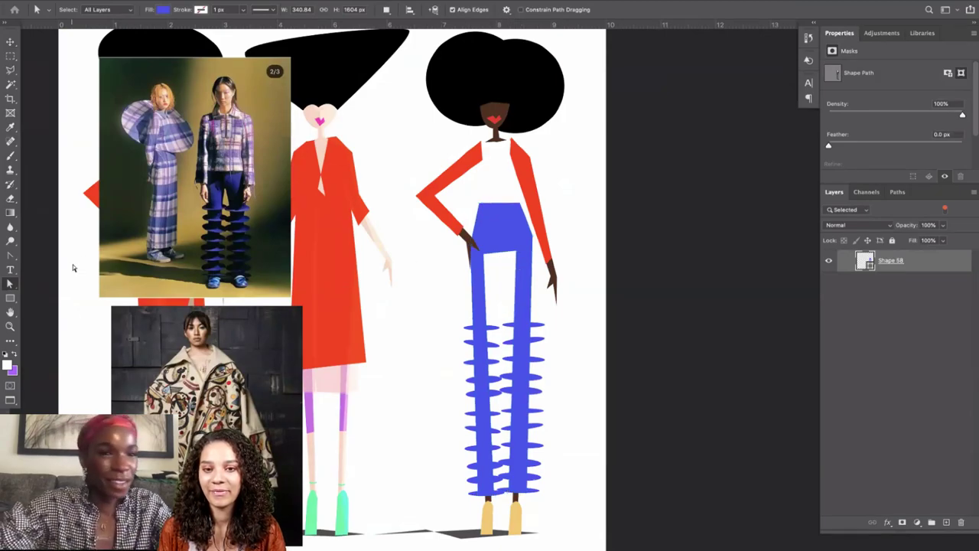
# Draw a closed cropped top flaring out below the shoulders over the right figure's torso with the Pen tool, about 501 by 442 px.
pyautogui.click(13, 297)
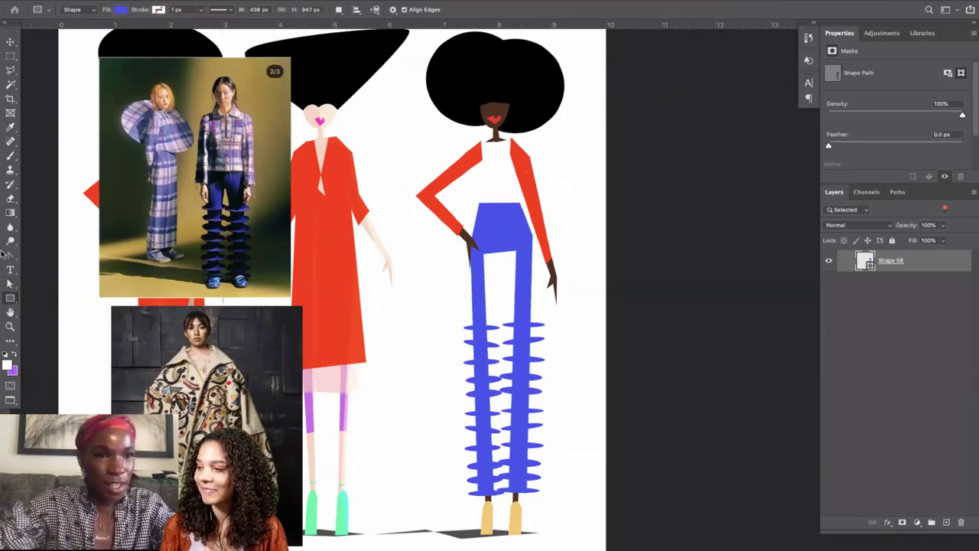
pyautogui.moveTo(10, 255); pyautogui.dragTo(27, 258)
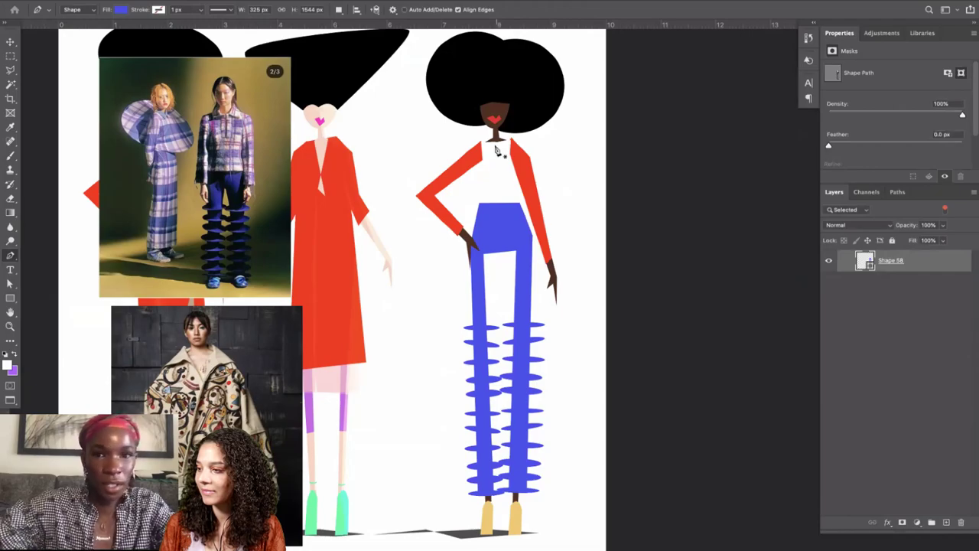
pyautogui.click(480, 133)
pyautogui.click(457, 204)
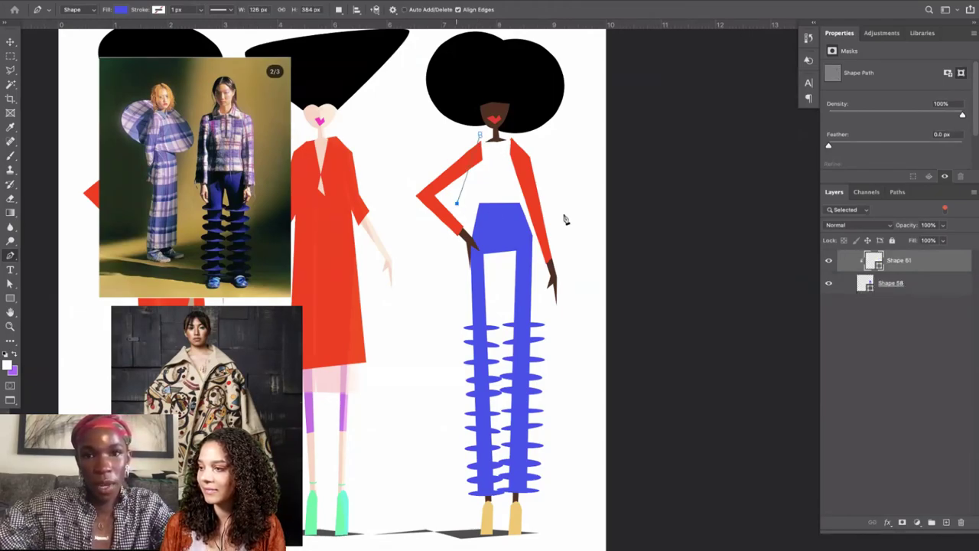
pyautogui.click(539, 215)
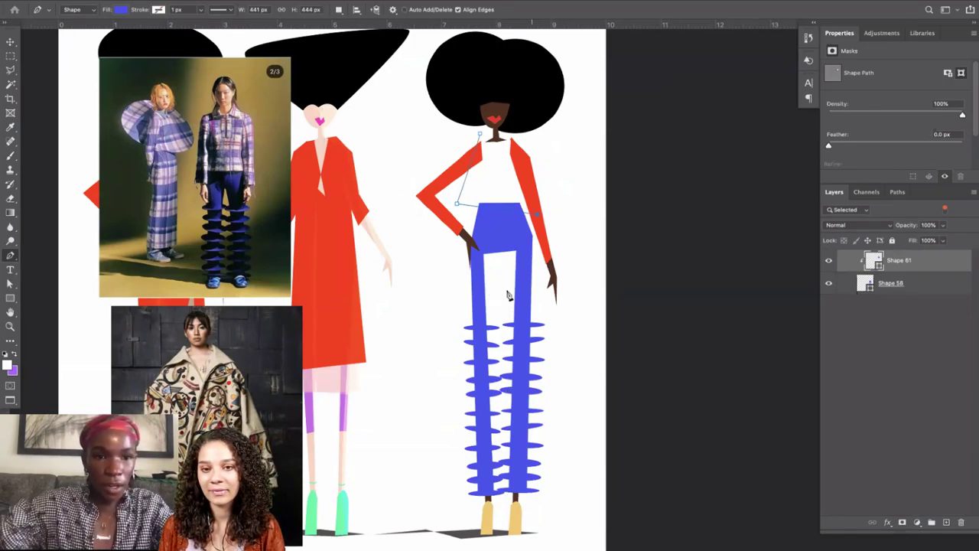
pyautogui.click(548, 214)
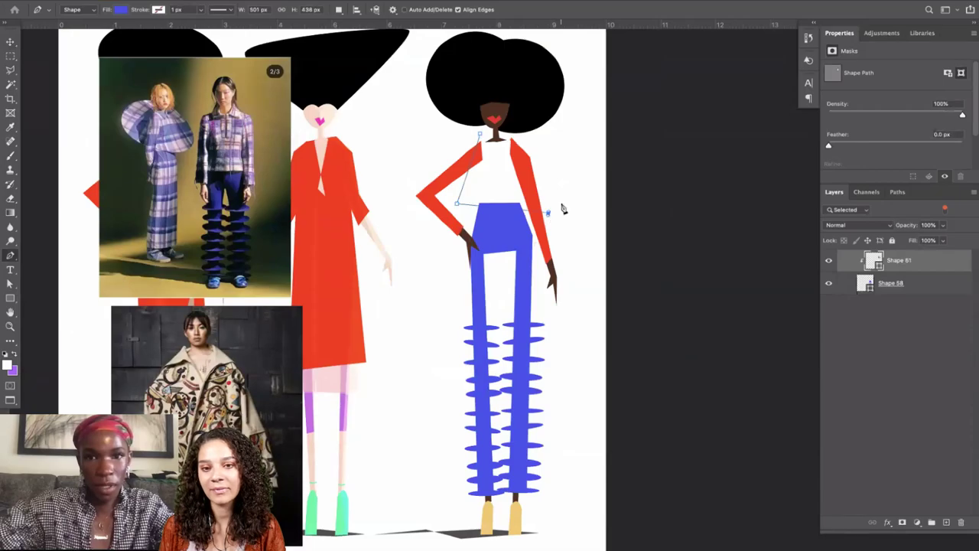
pyautogui.click(555, 177)
pyautogui.press('super+z')
pyautogui.click(538, 161)
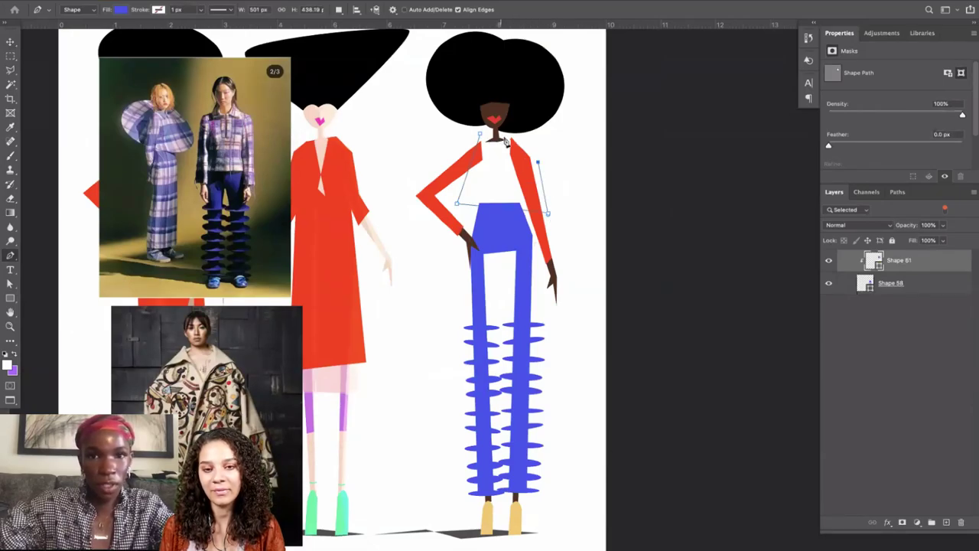
pyautogui.click(510, 136)
pyautogui.click(480, 135)
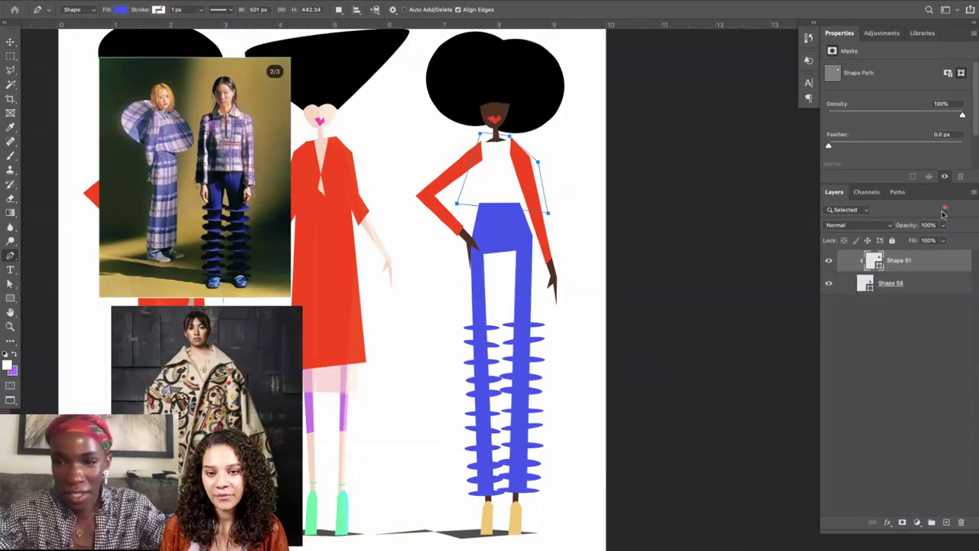
# Move the new top's layer directly below Shape 1 in the layer stack and rotate the top slightly so its hem is nearly level.
pyautogui.click(944, 209)
pyautogui.moveTo(899, 507); pyautogui.dragTo(879, 283)
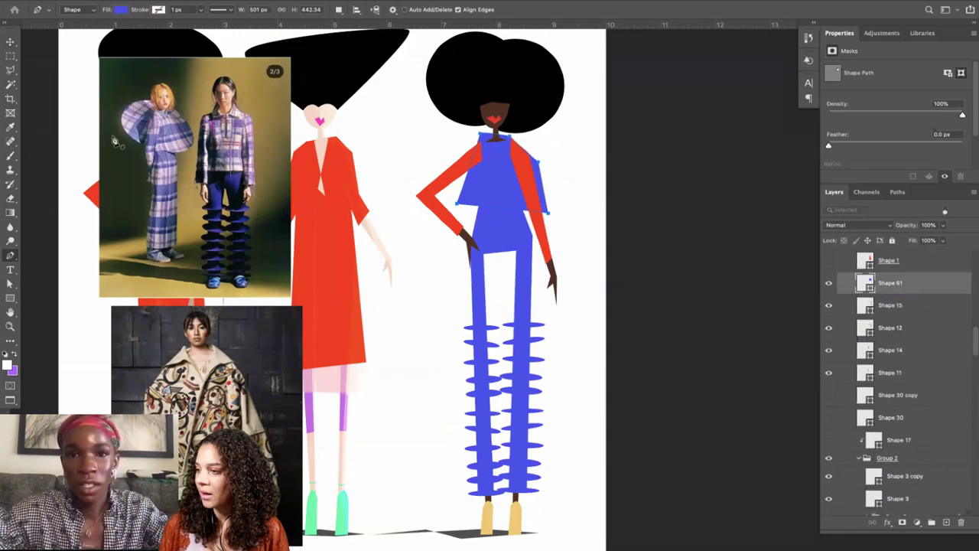
pyautogui.press('v')
pyautogui.moveTo(507, 167); pyautogui.dragTo(551, 146)
pyautogui.press('Return')
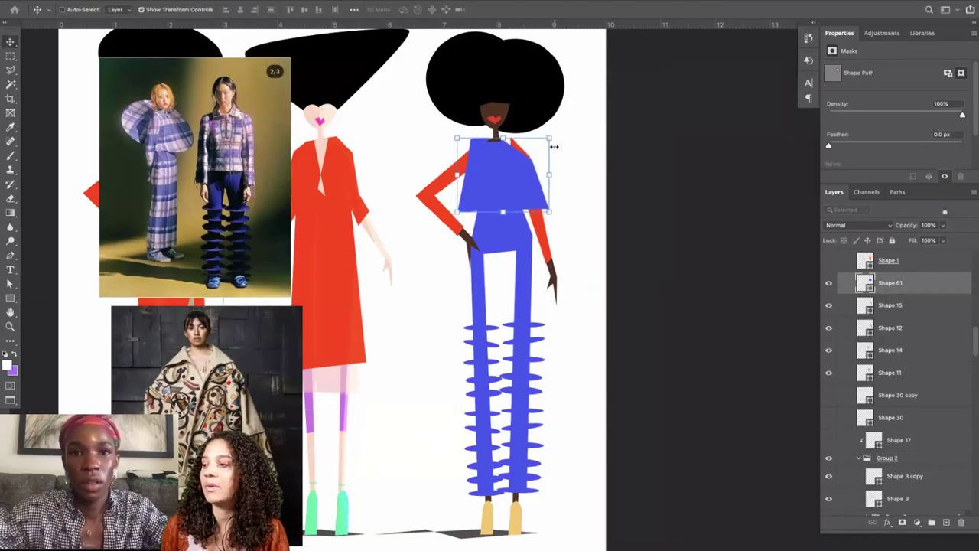
# Adjust the blue top's neckline and right shoulder anchor points to cover the upper part of the red sleeve.
pyautogui.click(10, 284)
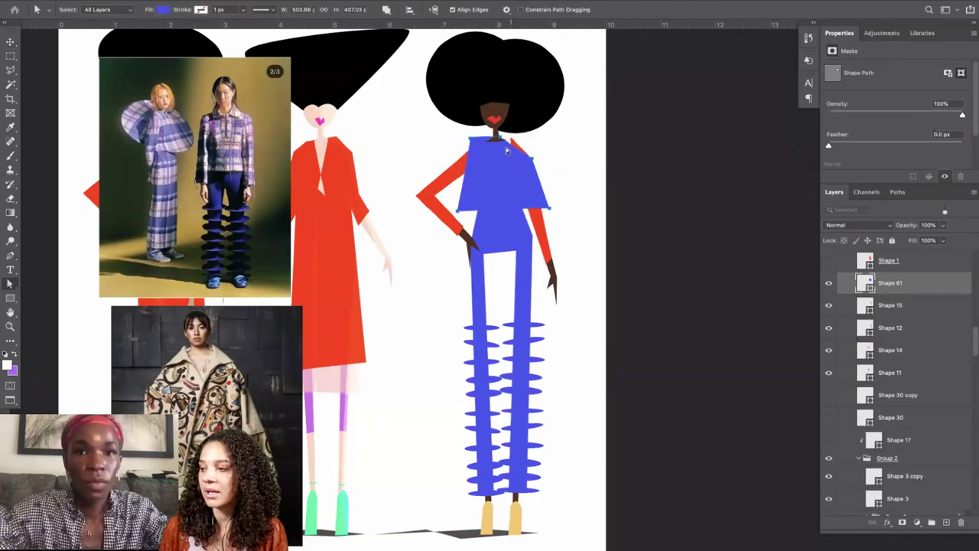
pyautogui.moveTo(502, 139); pyautogui.dragTo(511, 137)
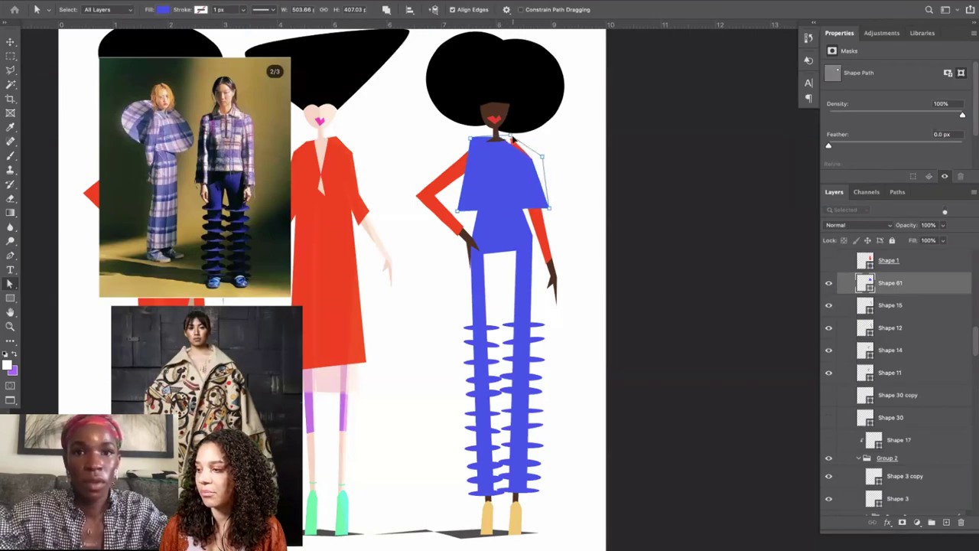
pyautogui.press('super+z')
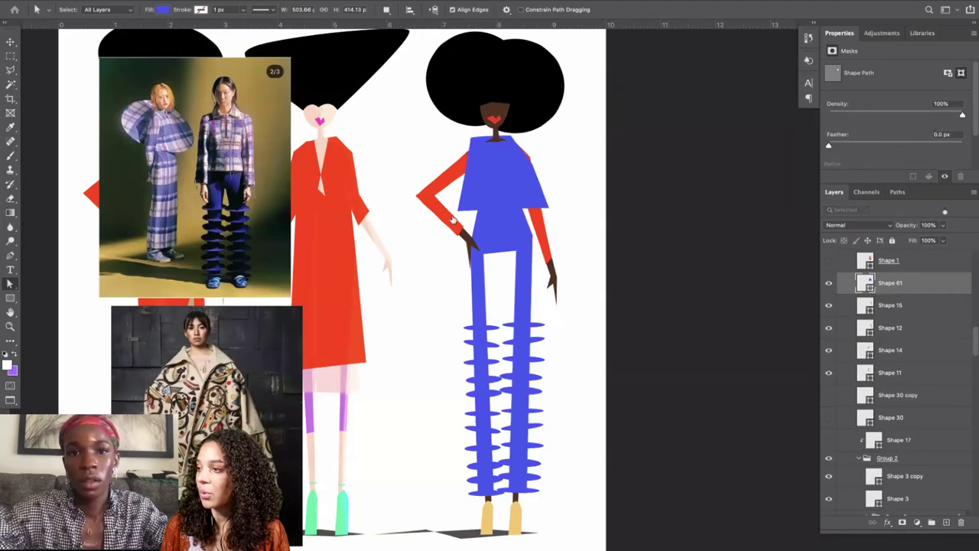
# Recolor the cropped top with the red sampled from the figure's sleeve.
pyautogui.doubleClick(865, 283)
pyautogui.click(446, 178)
pyautogui.press('Return')
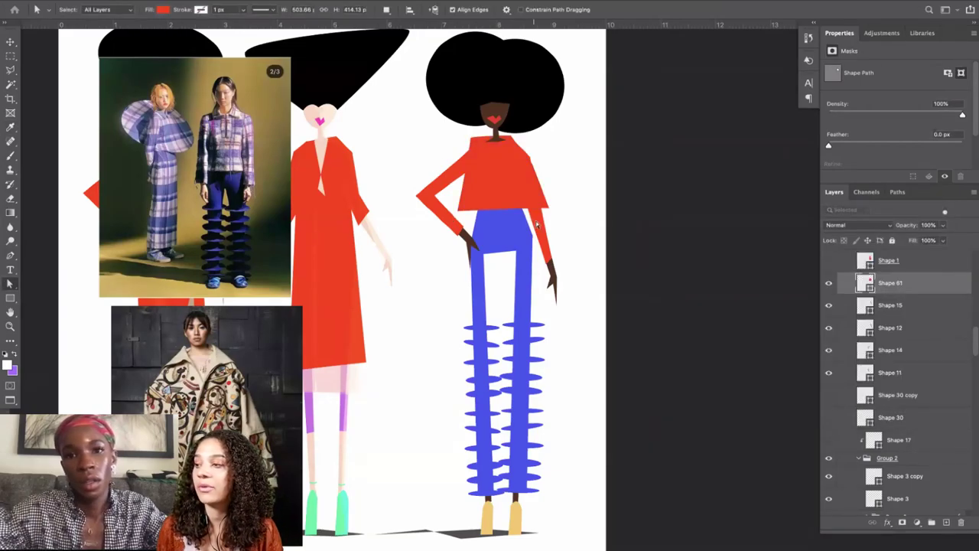
# Fit the red top to the sleeves by moving its left neckline corner inward and refining its right shoulder anchor point.
pyautogui.press('a')
pyautogui.click(540, 226)
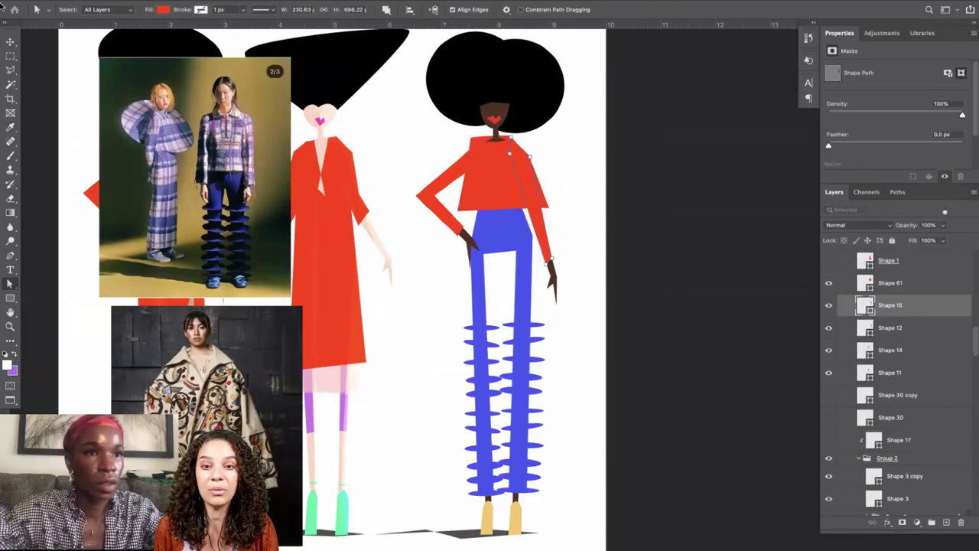
pyautogui.click(495, 169)
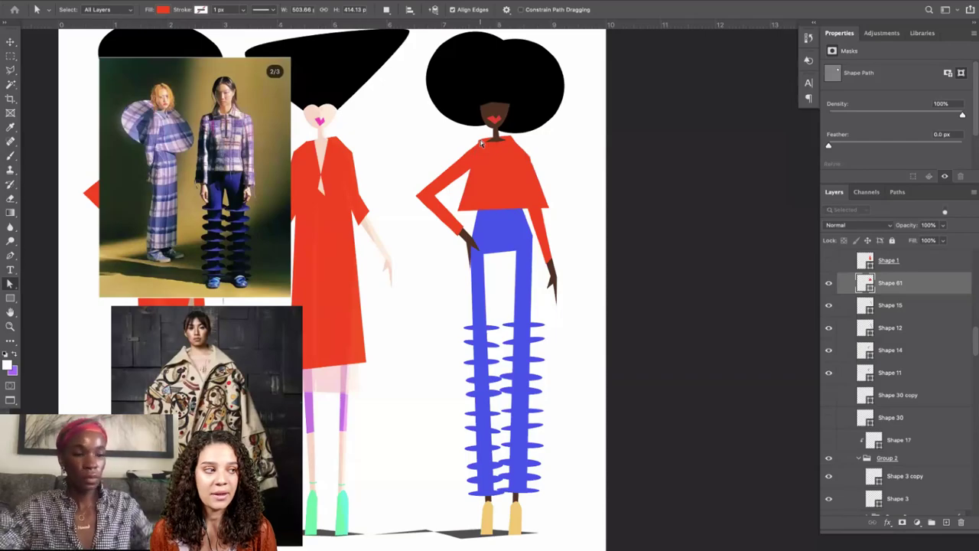
pyautogui.moveTo(10, 255); pyautogui.dragTo(54, 309)
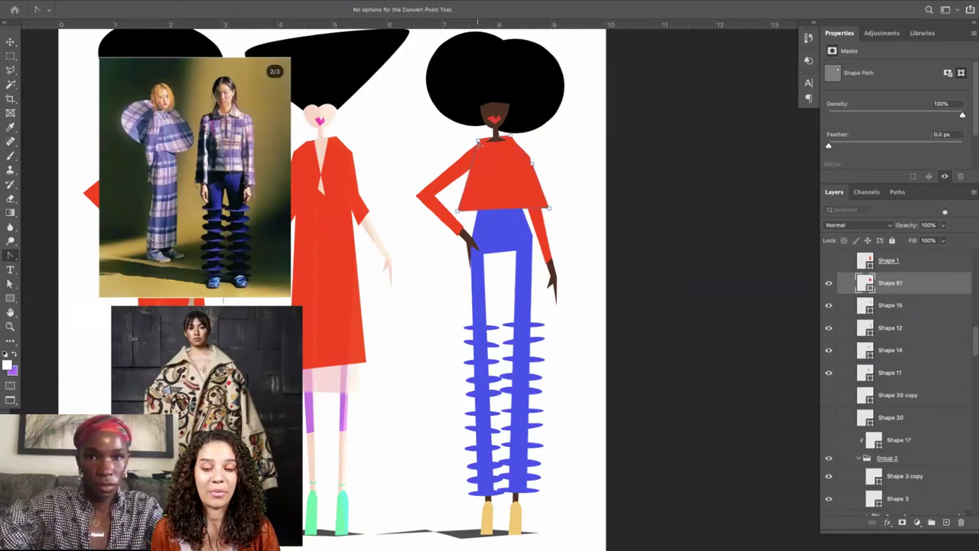
pyautogui.click(522, 180)
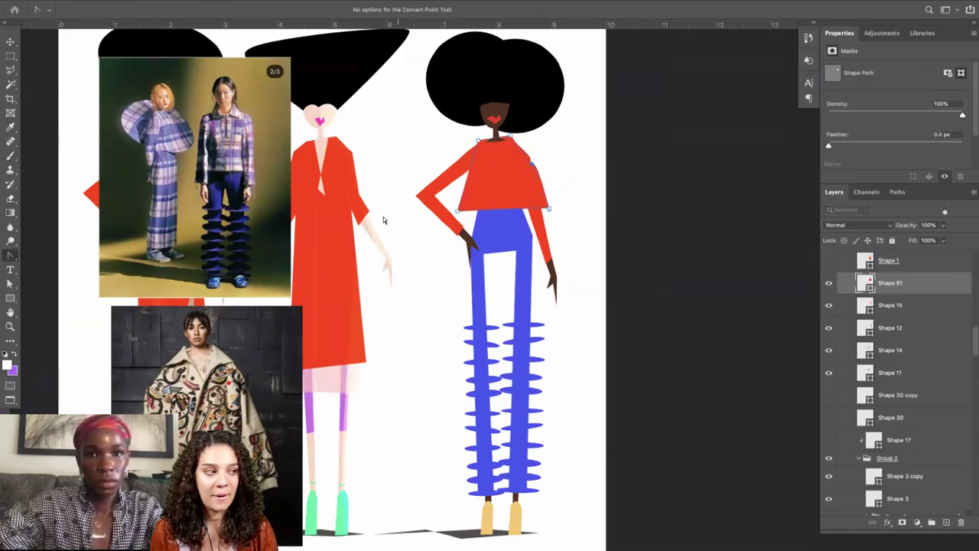
pyautogui.press('a')
pyautogui.moveTo(533, 166); pyautogui.dragTo(526, 164)
pyautogui.press('Return')
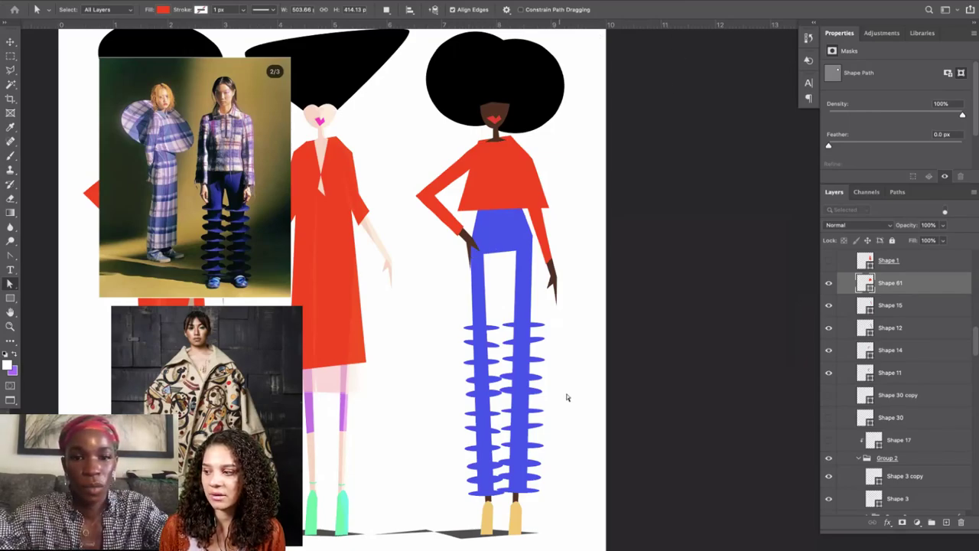
# Widen both yellow shoes outward by moving their outer anchor points, the right to about 146 px and the left to about 129 px.
pyautogui.click(514, 518)
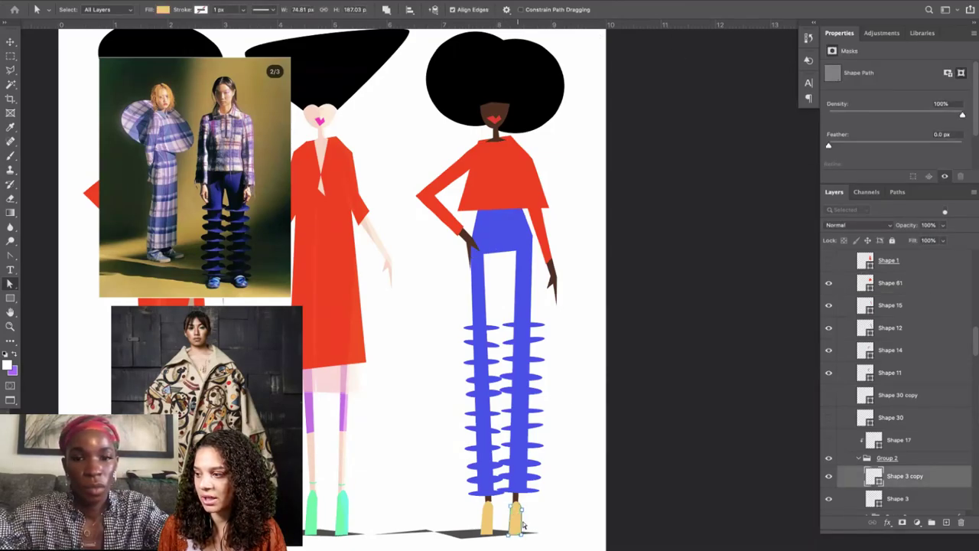
pyautogui.moveTo(521, 520); pyautogui.dragTo(535, 521)
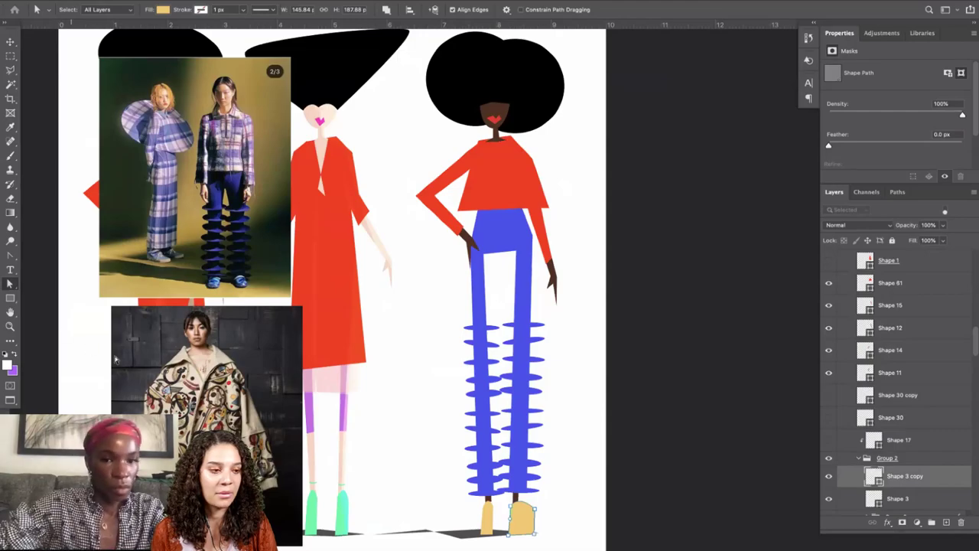
pyautogui.click(162, 277)
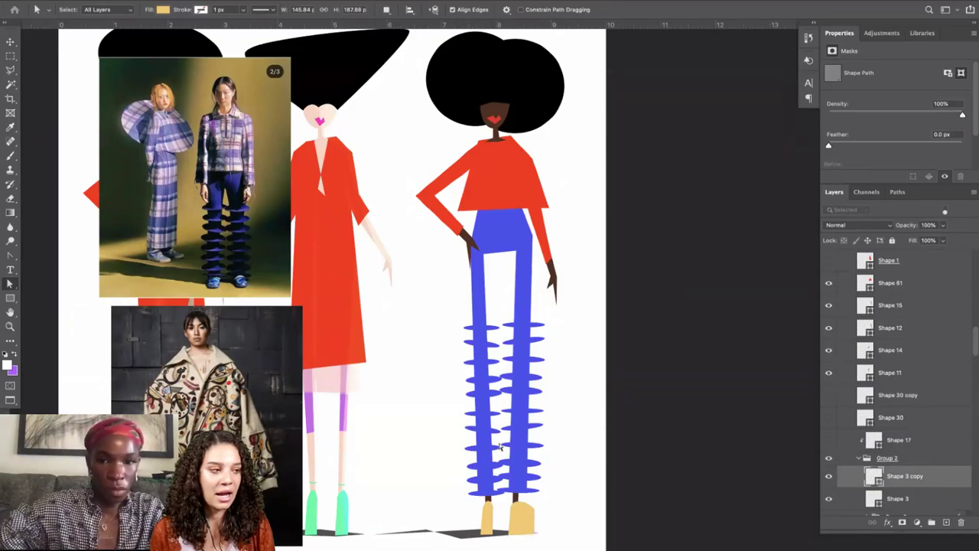
pyautogui.click(480, 524)
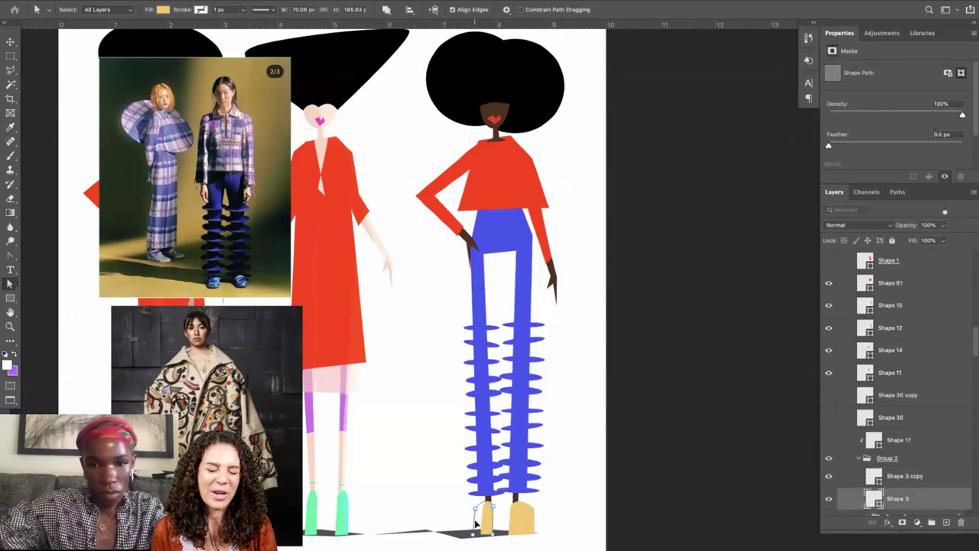
pyautogui.moveTo(475, 522); pyautogui.dragTo(472, 528)
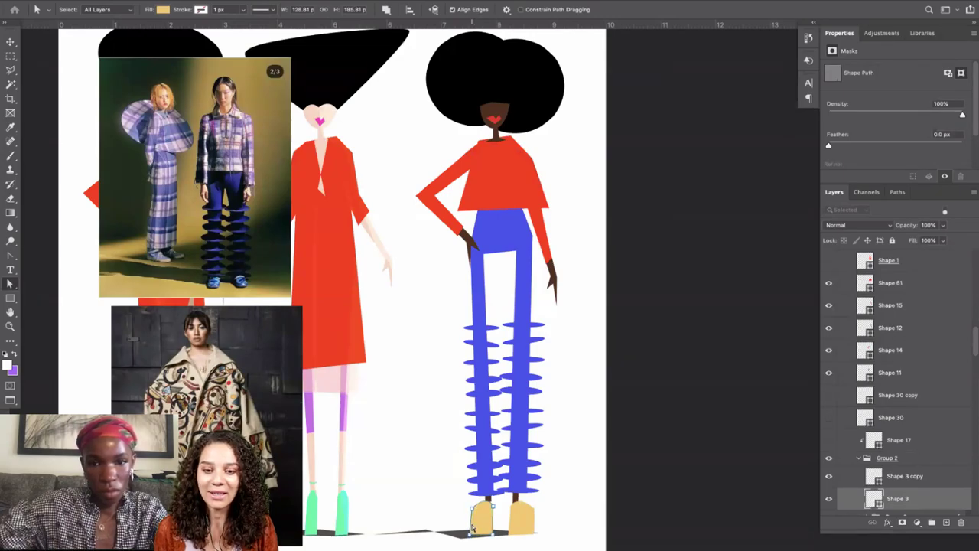
pyautogui.press('Return')
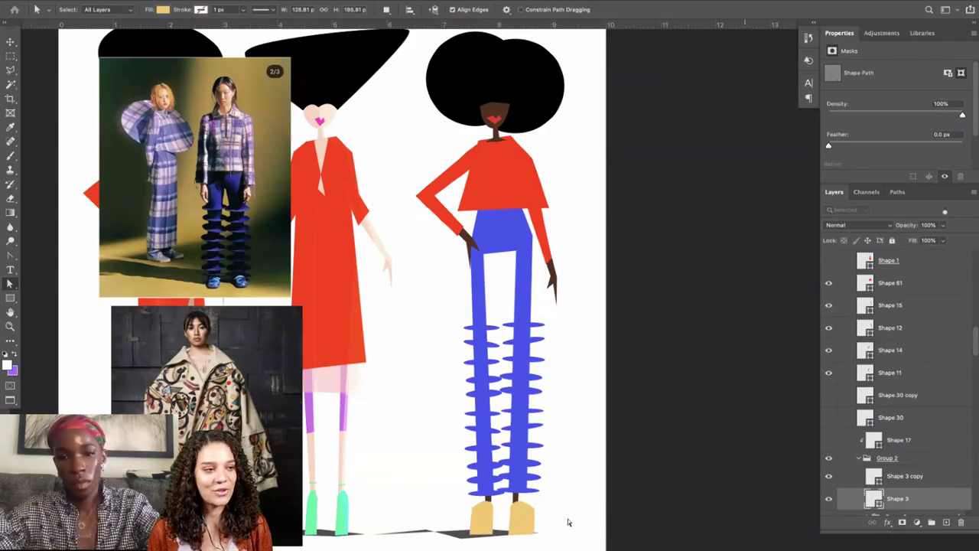
pyautogui.click(11, 42)
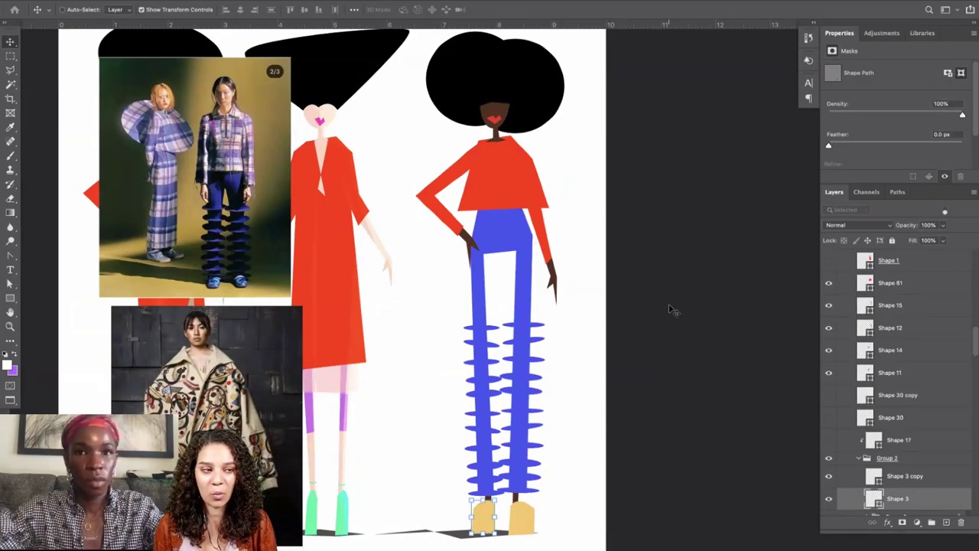
pyautogui.click(10, 284)
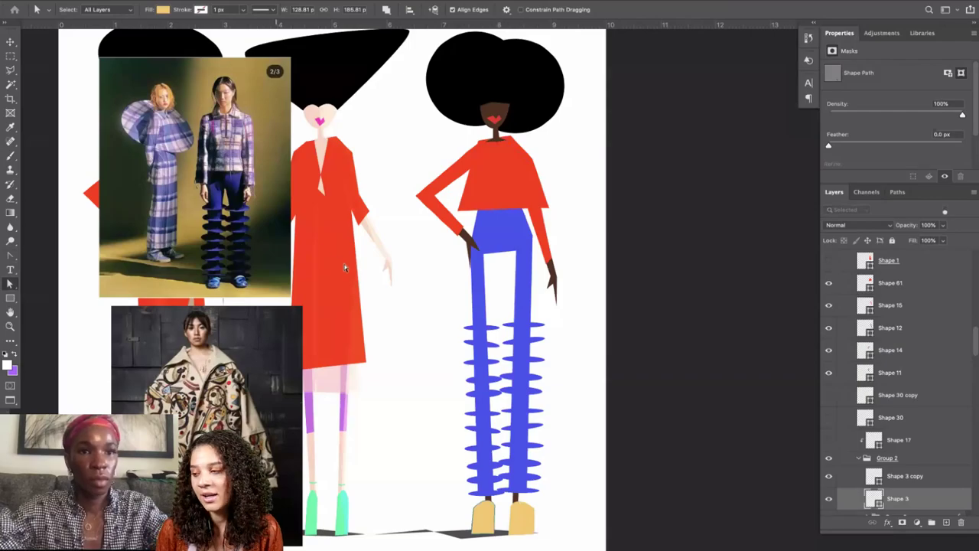
pyautogui.scroll(3, 610, 267)
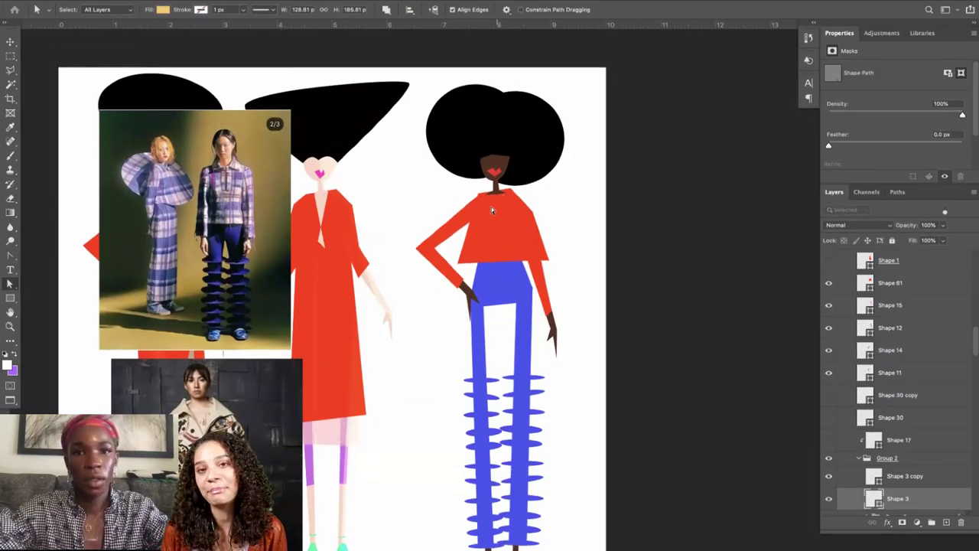
pyautogui.click(515, 213)
pyautogui.click(509, 137)
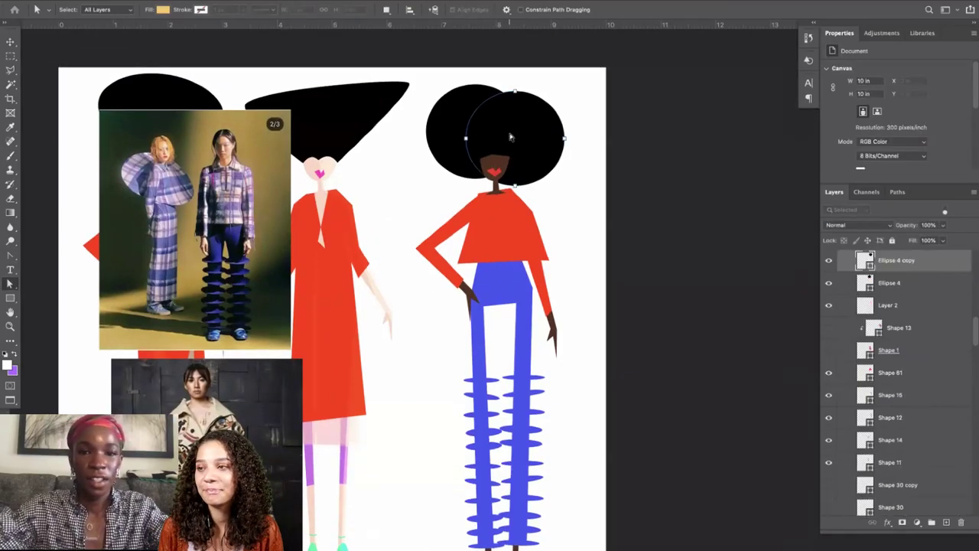
pyautogui.click(566, 254)
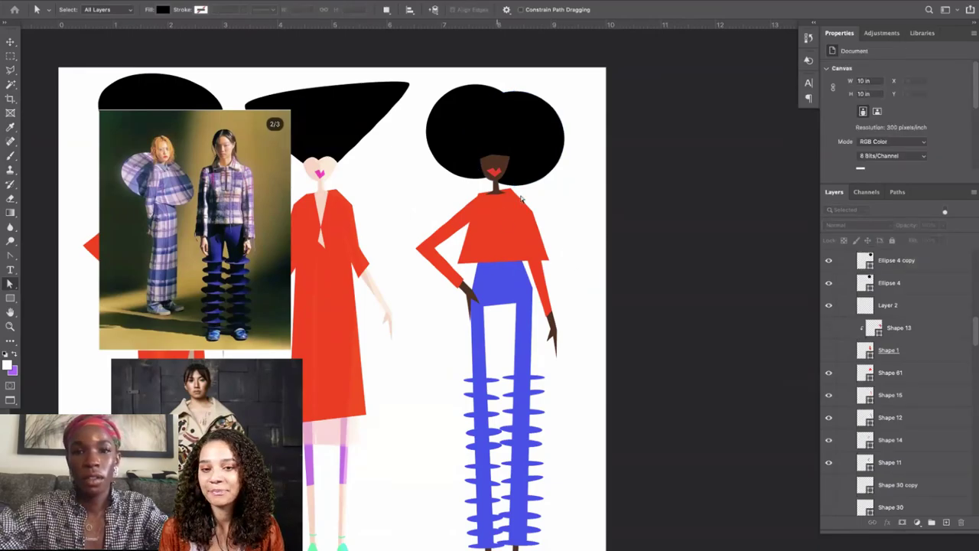
# Select the right figure's two black hair ellipses and toggle their visibility to compare the figure with and without the hair.
pyautogui.click(515, 117)
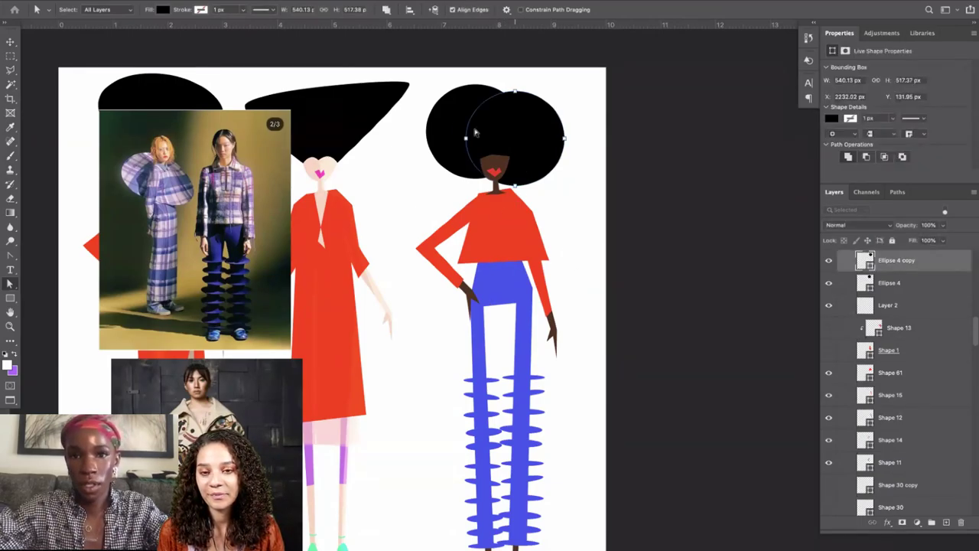
pyautogui.keyDown('shift'); pyautogui.click(453, 128); pyautogui.keyUp('shift')
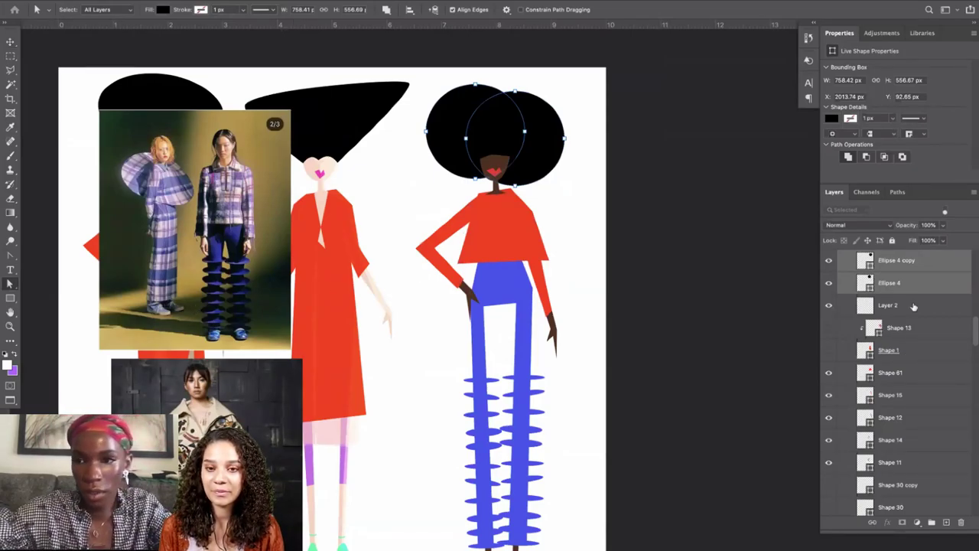
pyautogui.scroll(1, 913, 307)
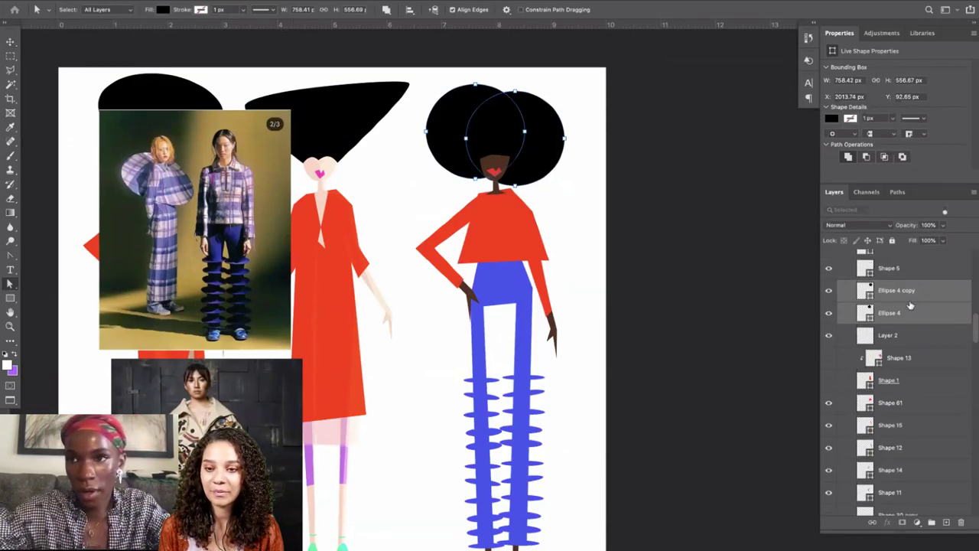
pyautogui.click(828, 292)
pyautogui.click(830, 313)
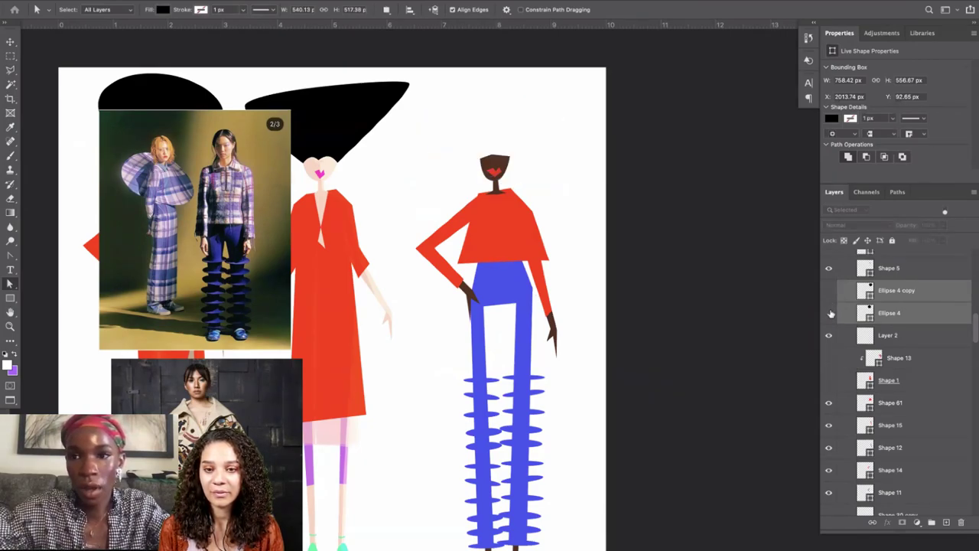
pyautogui.click(831, 314)
pyautogui.click(828, 290)
pyautogui.click(828, 295)
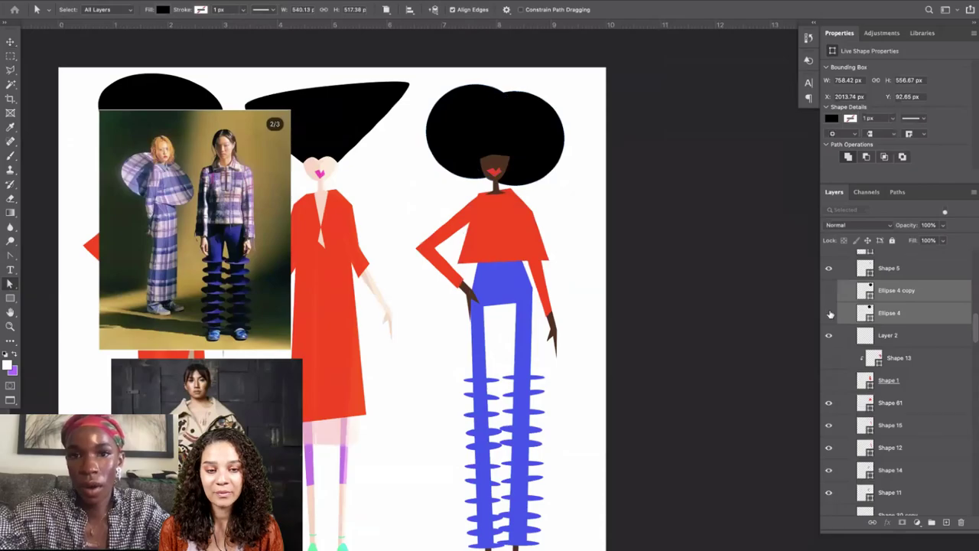
pyautogui.click(829, 312)
pyautogui.press('super+plus')
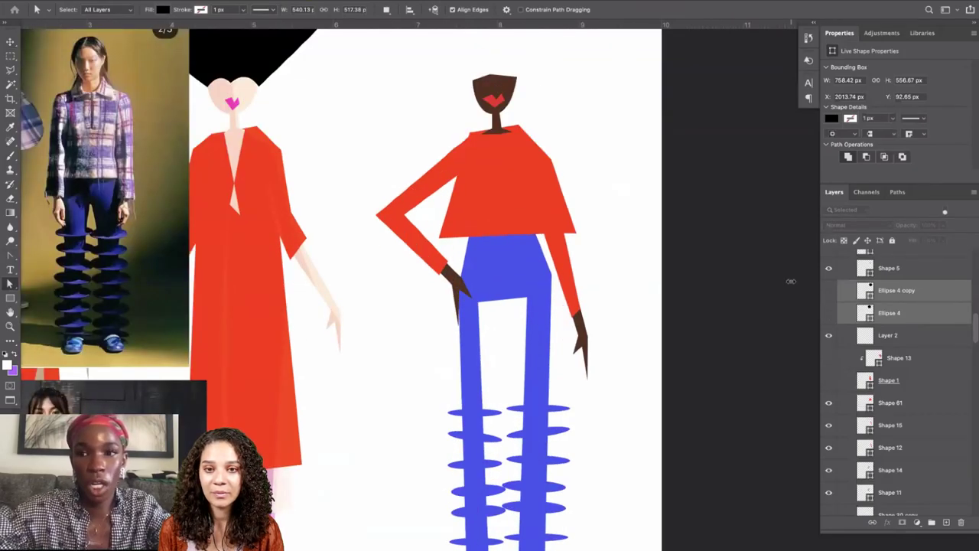
pyautogui.click(829, 313)
pyautogui.click(829, 291)
pyautogui.scroll(3, 501, 238)
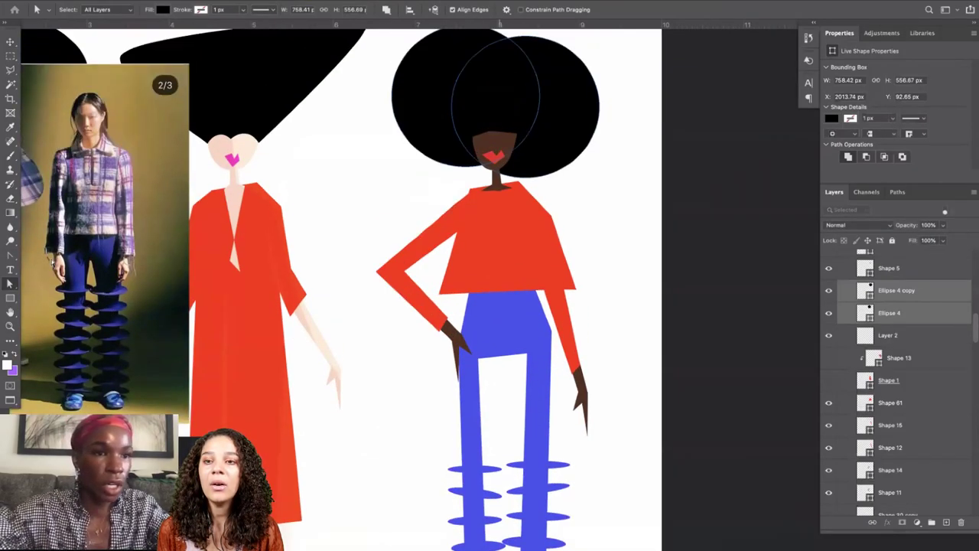
# Raise the top anchor point of the right figure's face into a pointed forehead, making the face shape about 218 px tall.
pyautogui.click(487, 170)
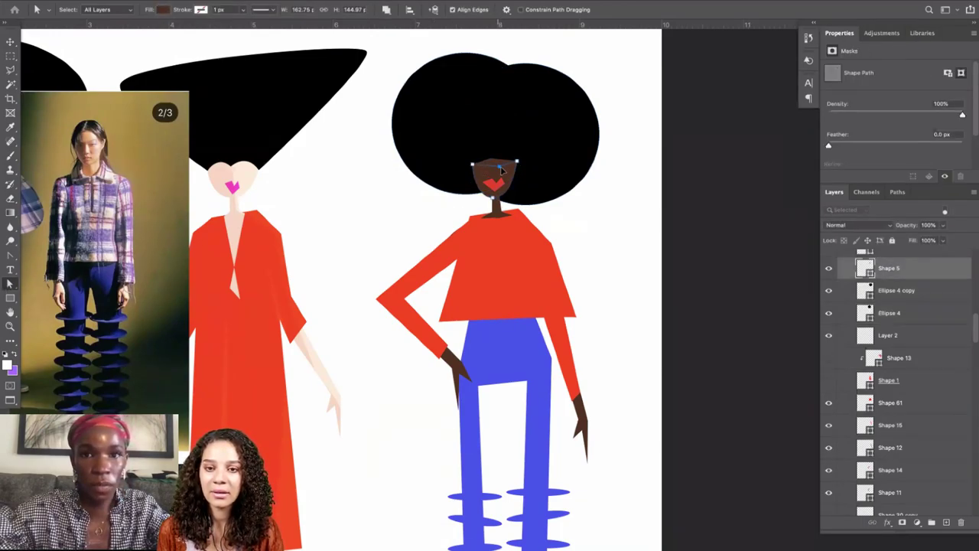
pyautogui.moveTo(501, 170); pyautogui.dragTo(503, 171)
pyautogui.press('Return')
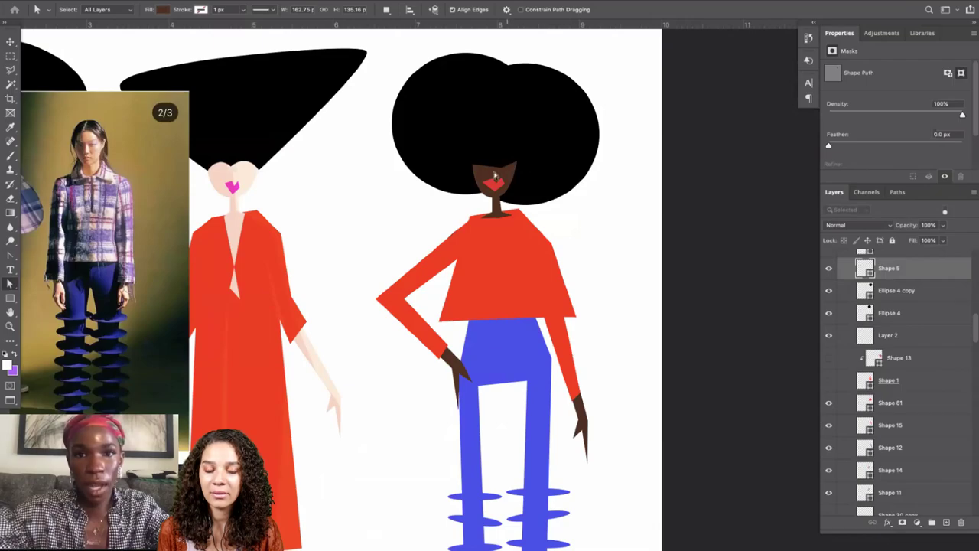
pyautogui.click(502, 170)
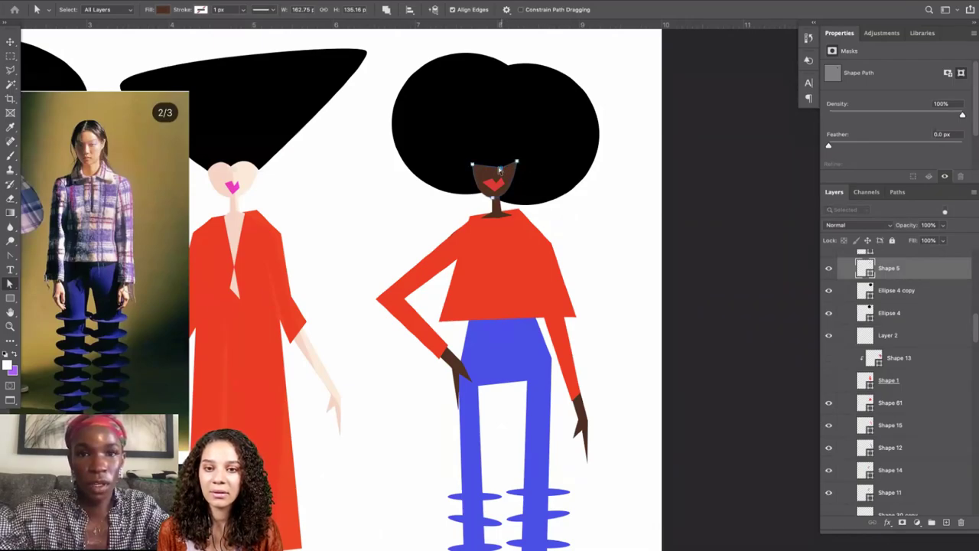
pyautogui.moveTo(503, 171); pyautogui.dragTo(493, 140)
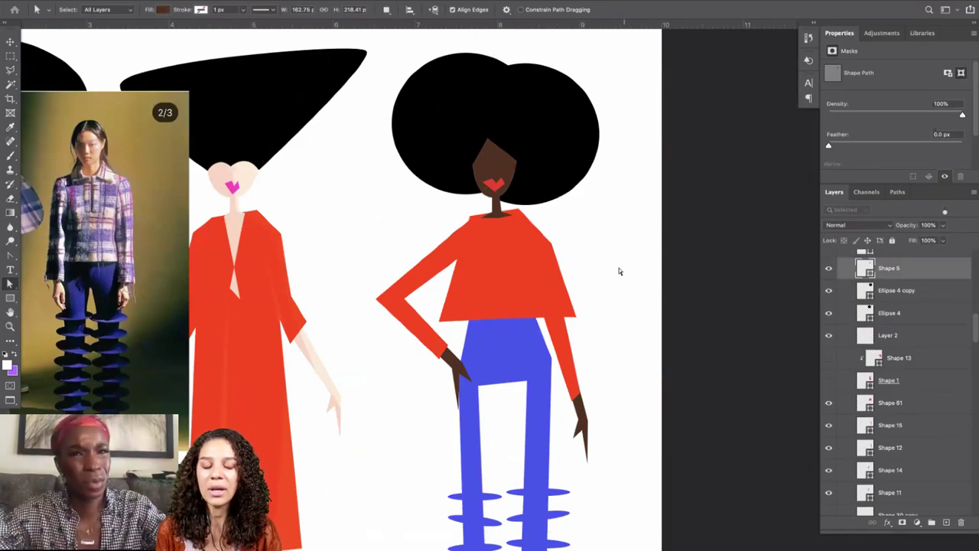
# Select the right figure's two black hair ellipses and hide both of them.
pyautogui.scroll(2, 619, 268)
pyautogui.click(483, 134)
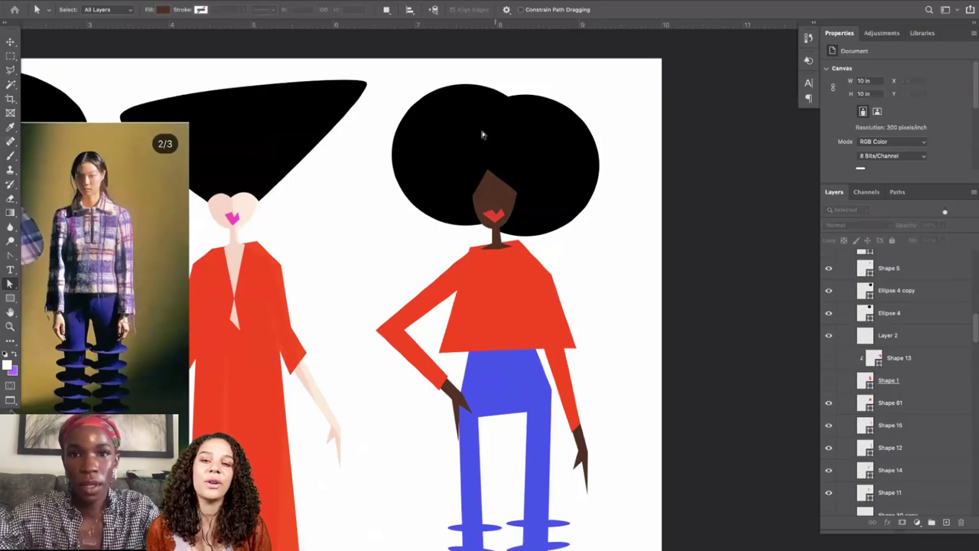
pyautogui.click(482, 135)
pyautogui.keyDown('shift'); pyautogui.click(423, 142); pyautogui.keyUp('shift')
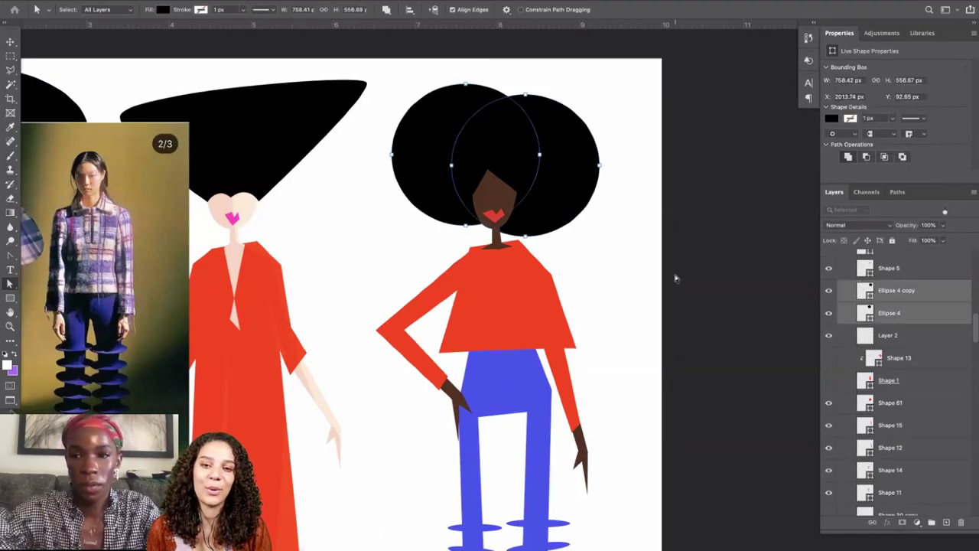
pyautogui.press('super+minus')
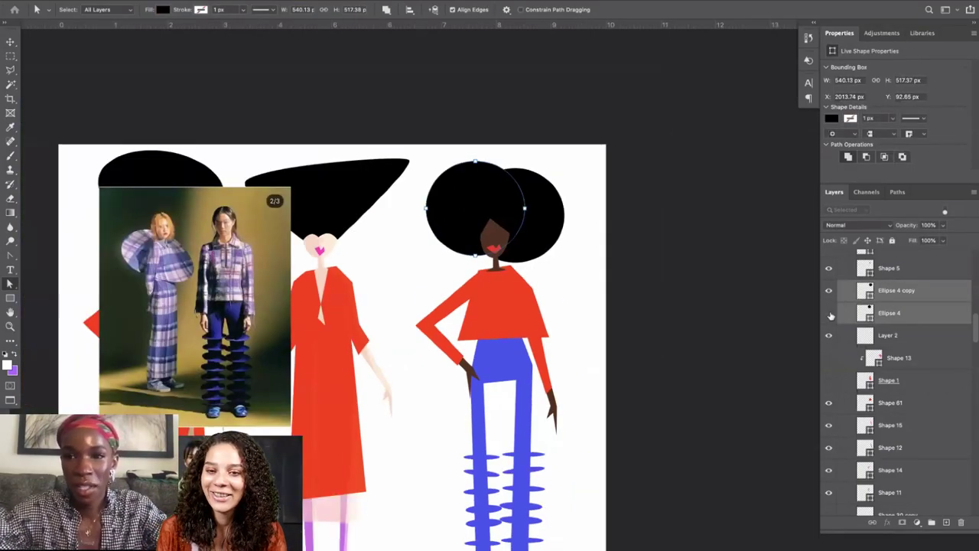
pyautogui.moveTo(829, 314); pyautogui.dragTo(826, 293)
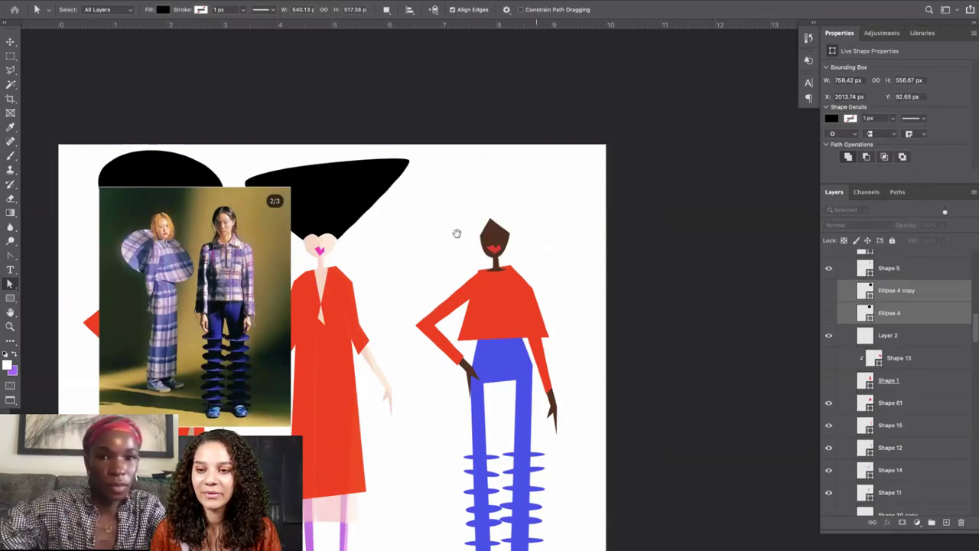
# Draw a black angular hair shape with the Pen tool around the right figure's head, about 932 px wide and 856 px high.
pyautogui.scroll(-5, 475, 260)
pyautogui.hscroll(3, 474, 260)
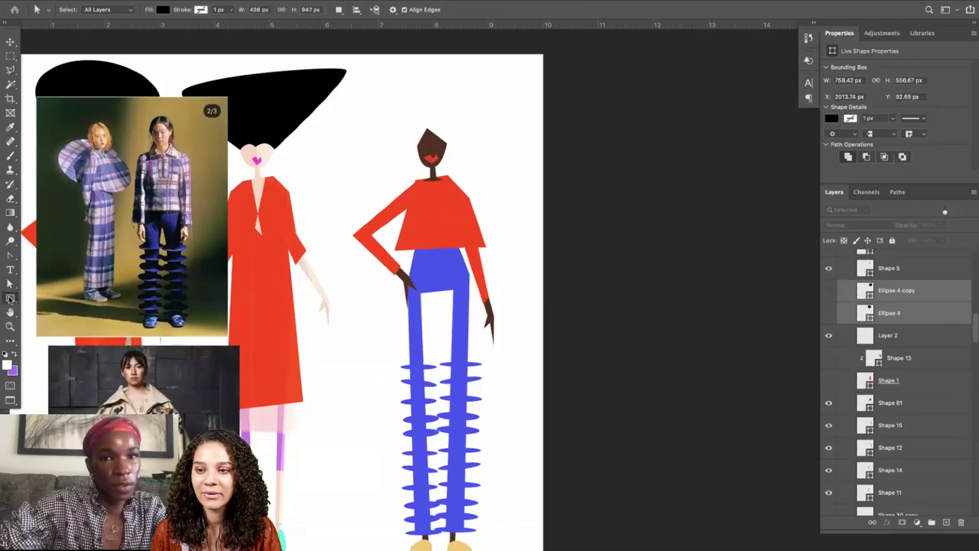
pyautogui.click(10, 256)
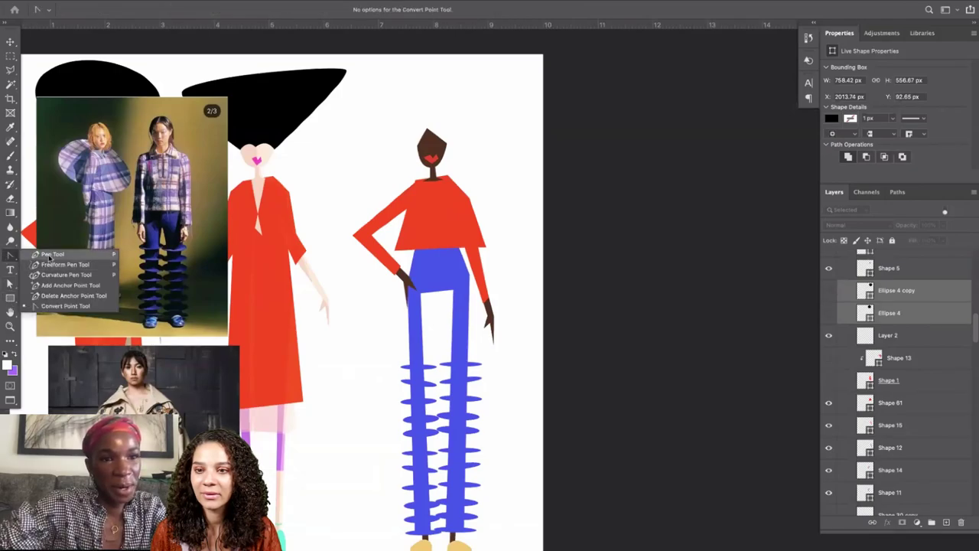
pyautogui.click(51, 255)
pyautogui.press('super+minus')
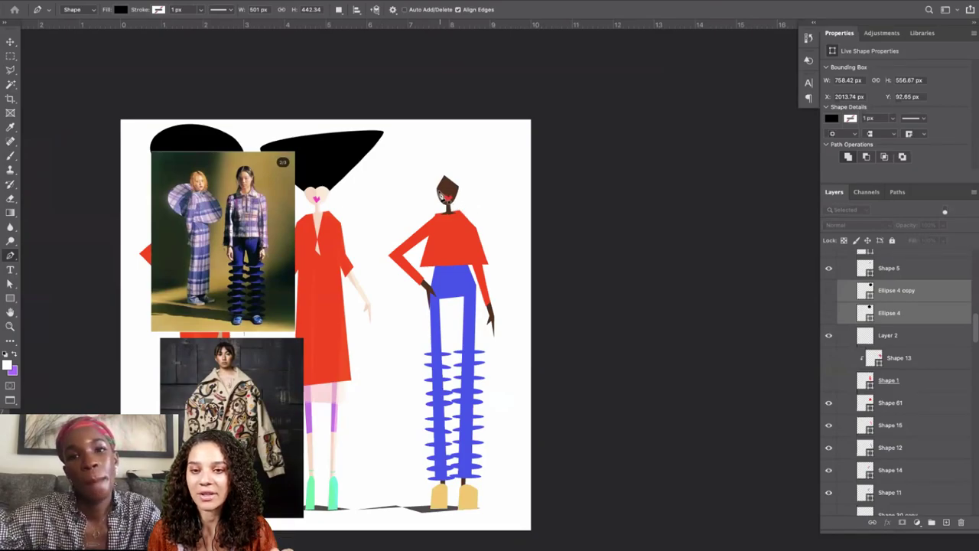
pyautogui.click(441, 193)
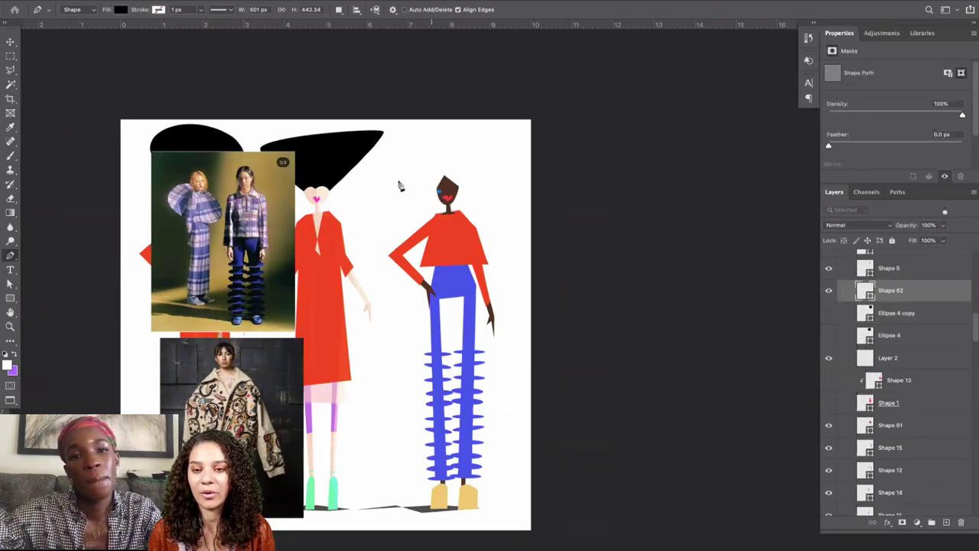
pyautogui.click(397, 181)
pyautogui.click(401, 127)
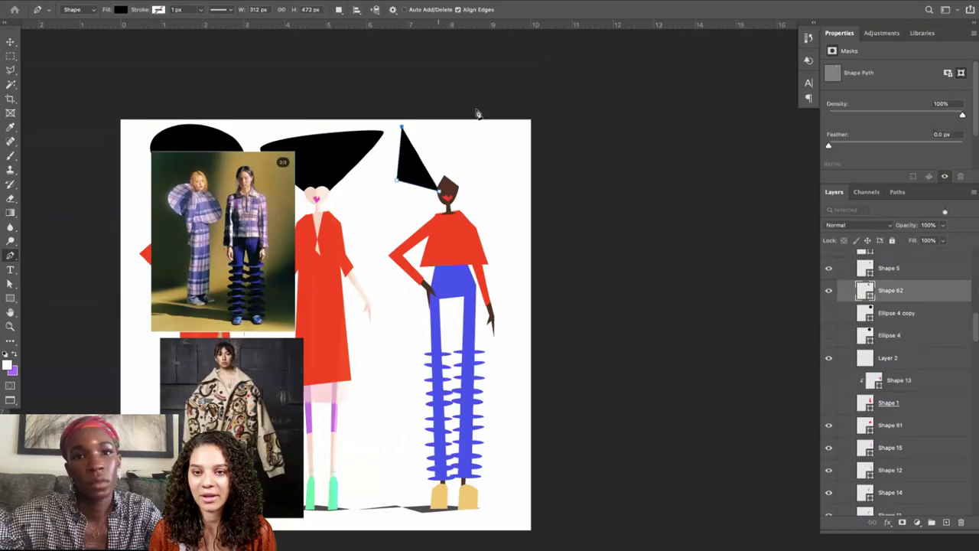
pyautogui.click(458, 93)
pyautogui.click(524, 154)
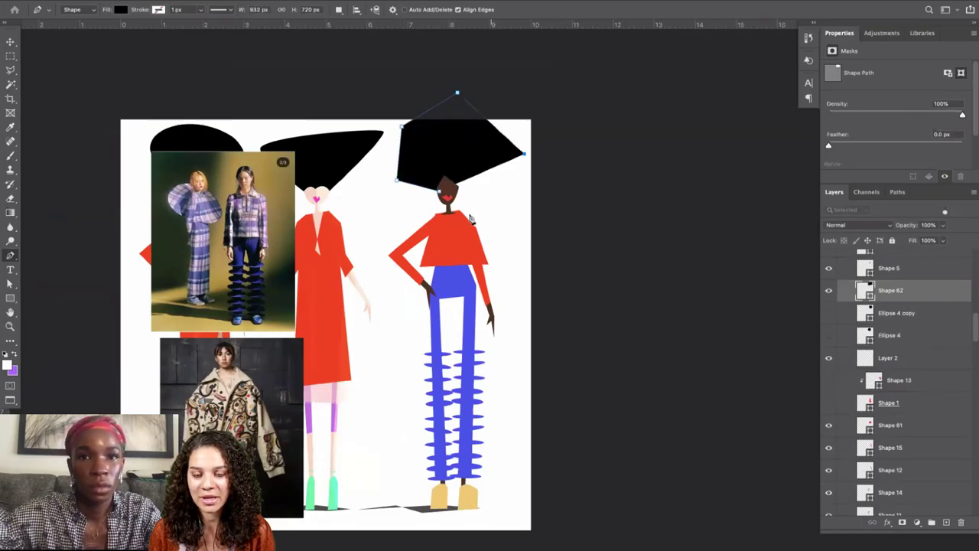
pyautogui.click(472, 202)
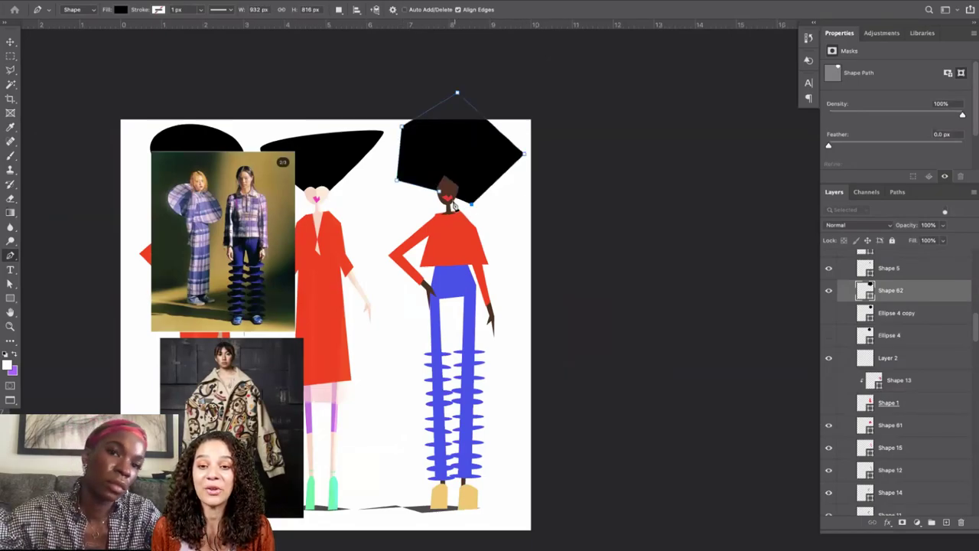
pyautogui.click(446, 202)
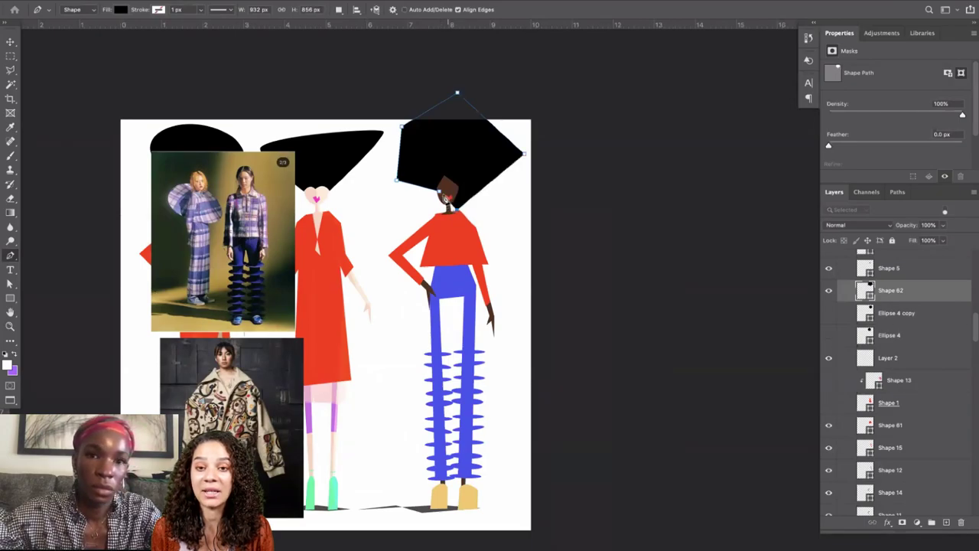
pyautogui.press('Return')
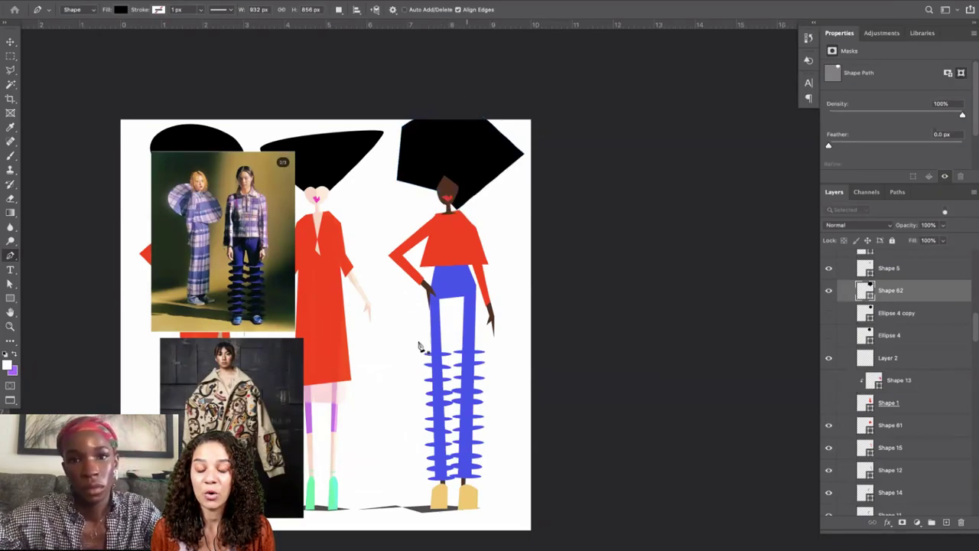
# Undo the hair's last corners and redraw its lower edge extending further right, finishing the shape at about 932 by 820 px.
pyautogui.press('super+z')
pyautogui.press('super+z')
pyautogui.click(499, 196)
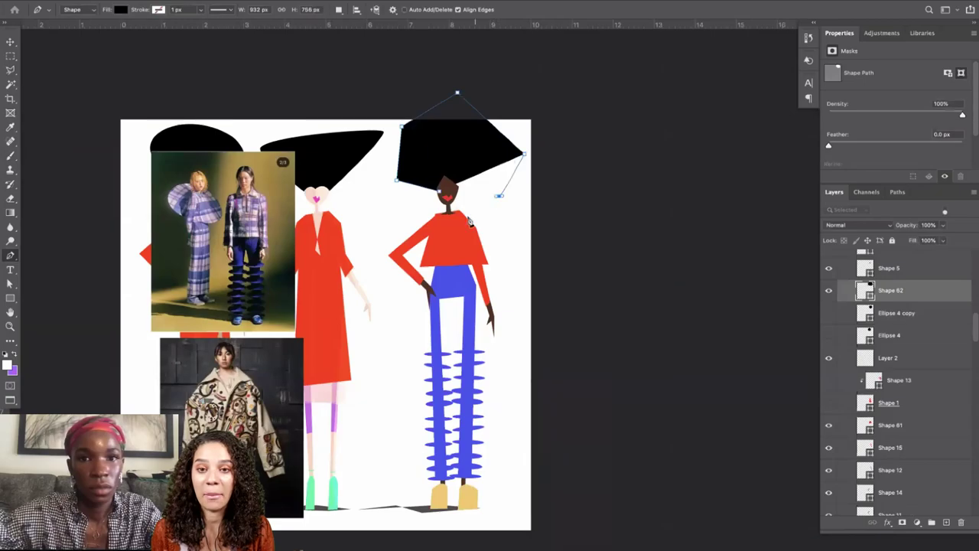
pyautogui.click(494, 200)
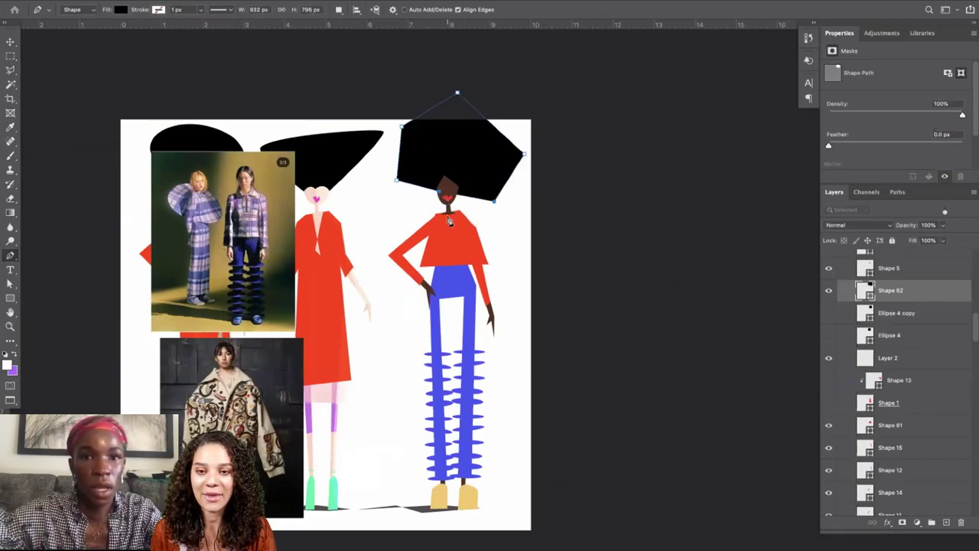
pyautogui.click(456, 93)
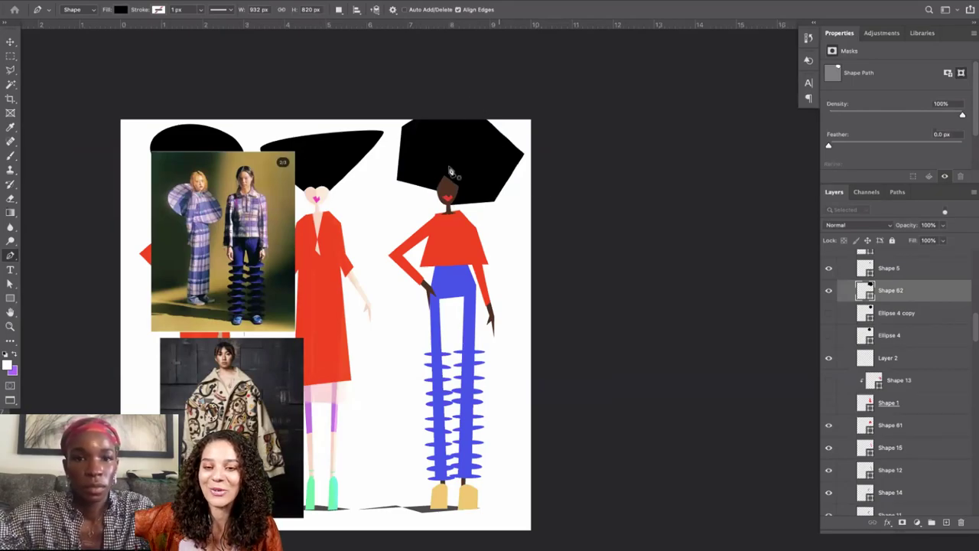
pyautogui.click(828, 291)
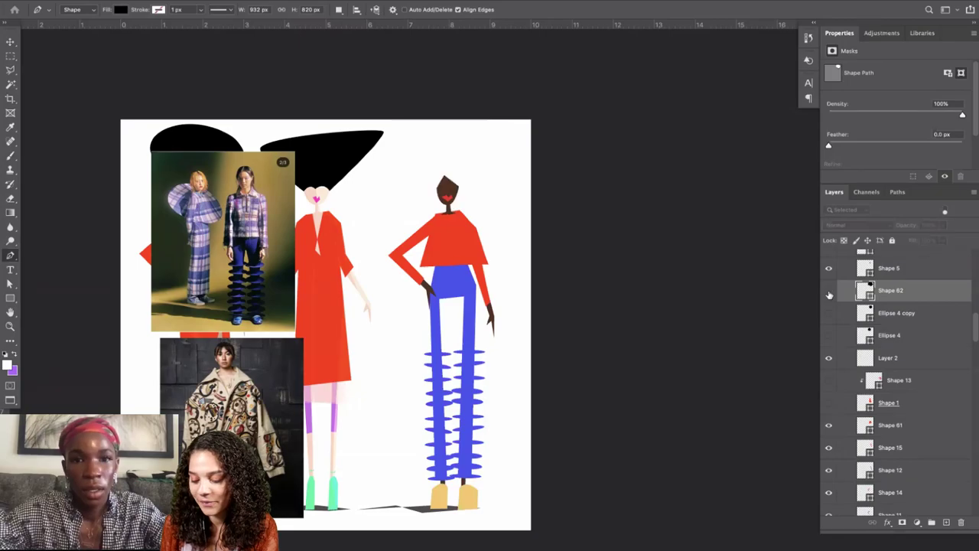
pyautogui.click(828, 292)
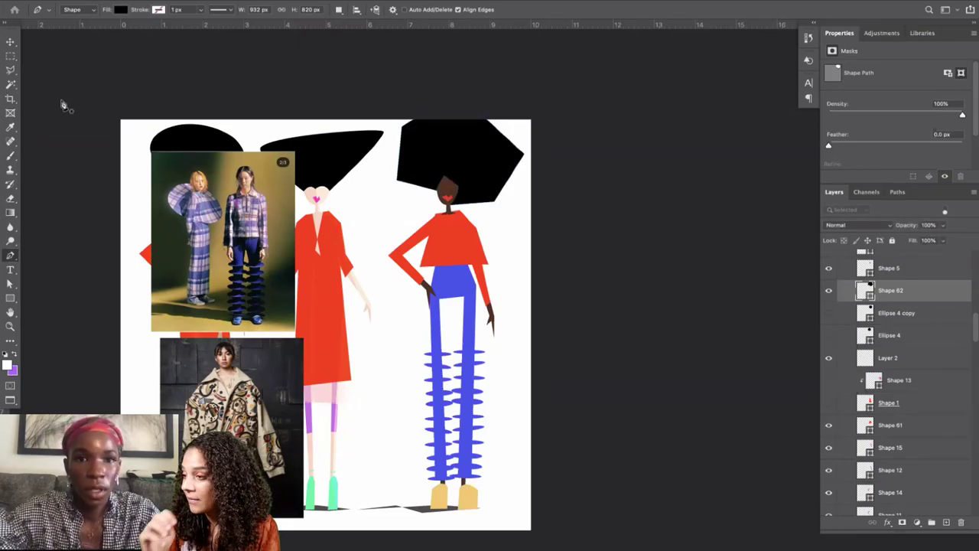
# Hide the right figure's angular hair shape and draw a black circle about 986 px across around the head.
pyautogui.click(828, 291)
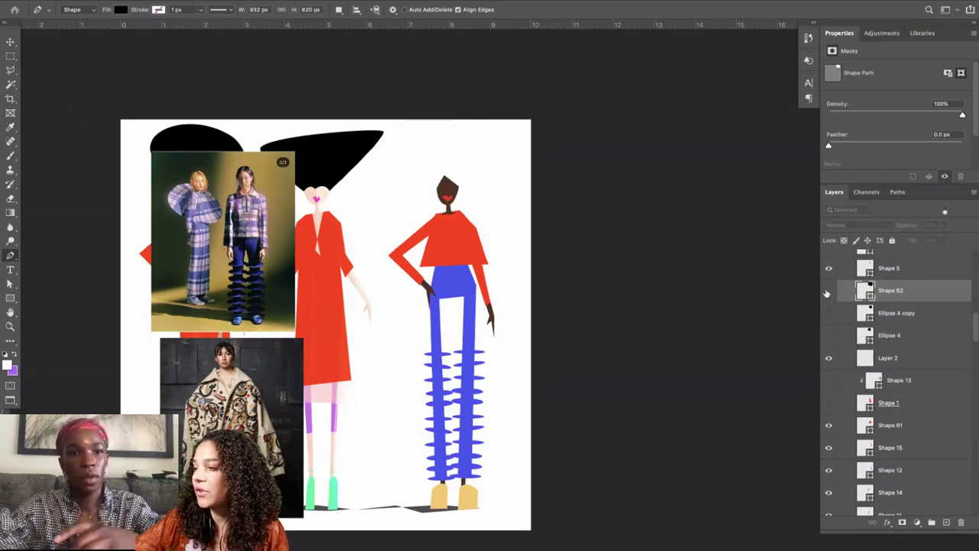
pyautogui.click(10, 297)
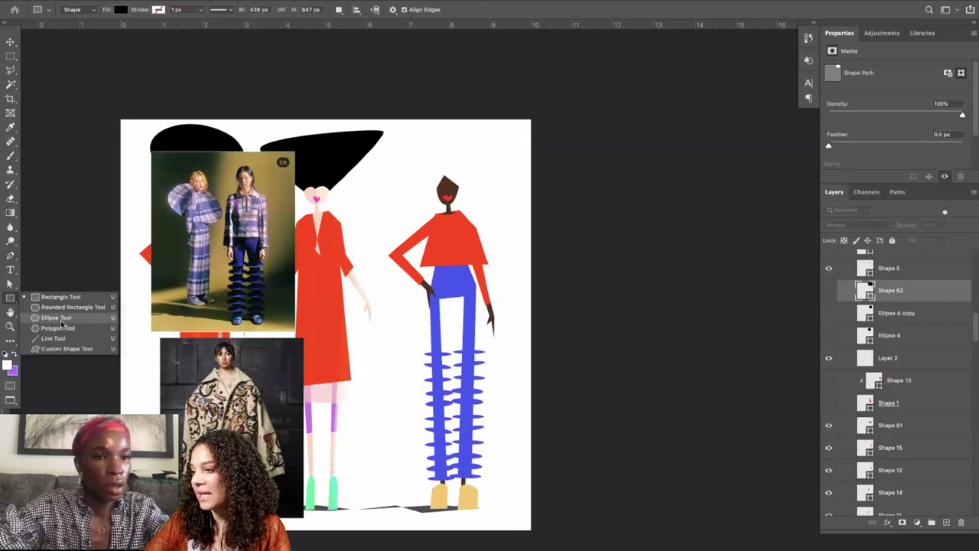
pyautogui.click(60, 317)
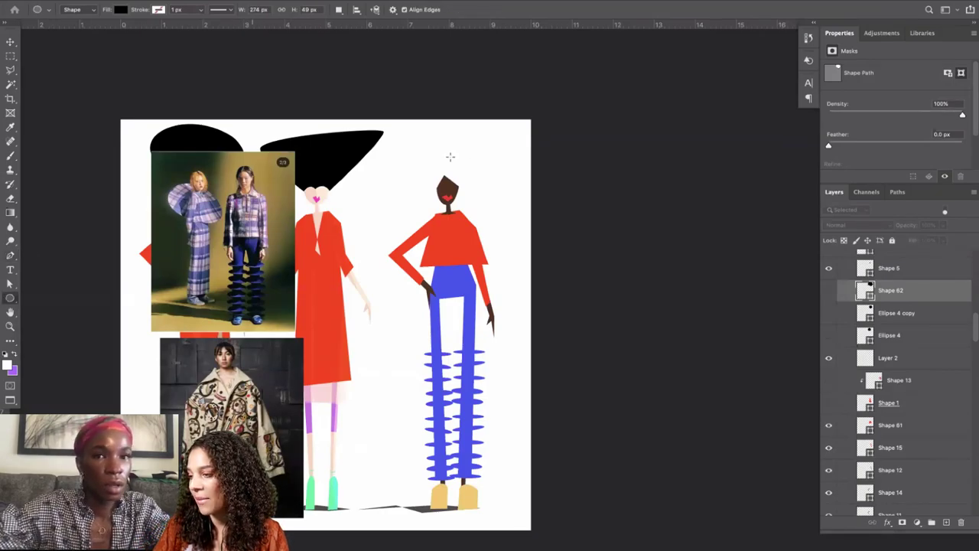
pyautogui.moveTo(441, 170); pyautogui.dragTo(531, 225)
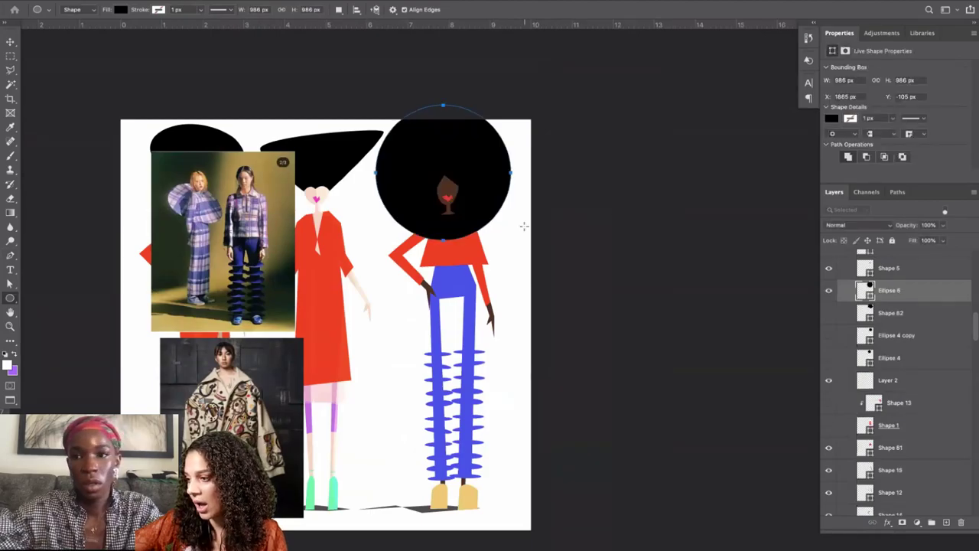
# Move the hair circle's layer below Shape 11, behind the face and top, and position the circle at about X 1924, Y 13 px.
pyautogui.scroll(-5, 900, 344)
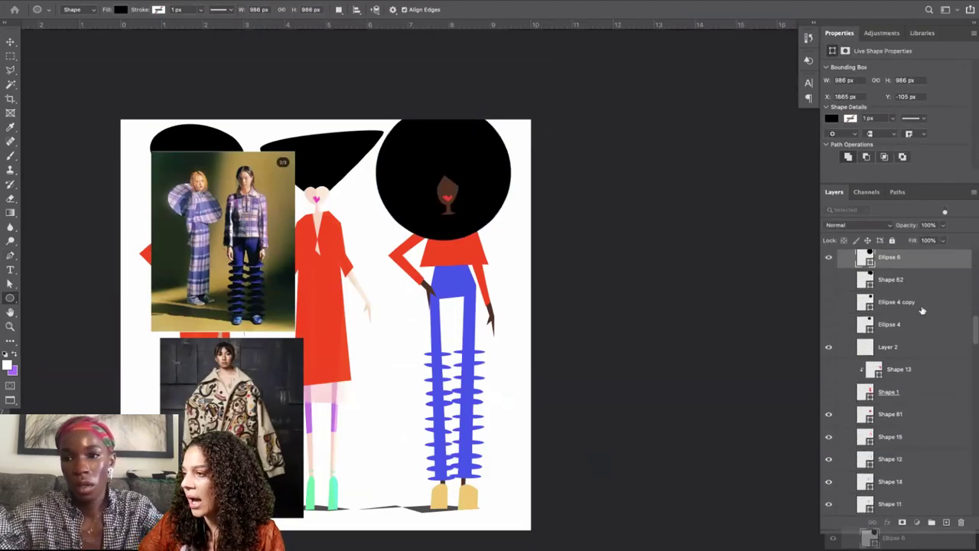
pyautogui.moveTo(900, 344); pyautogui.dragTo(898, 321)
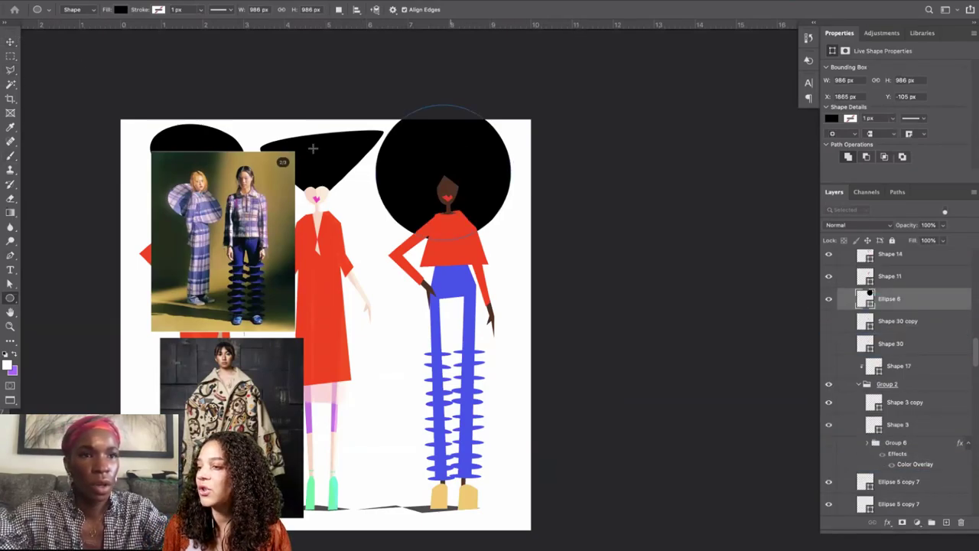
pyautogui.click(10, 42)
pyautogui.moveTo(461, 172); pyautogui.dragTo(468, 183)
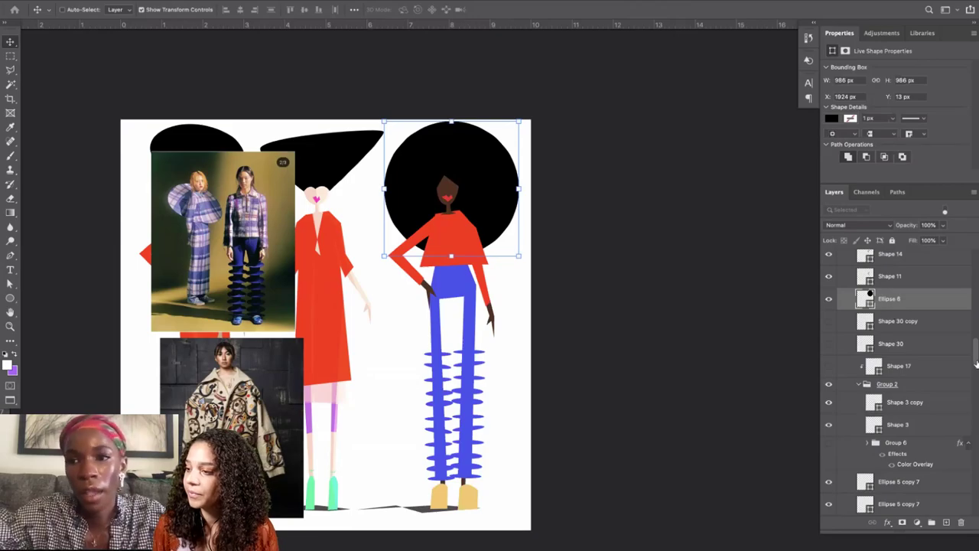
pyautogui.doubleClick(936, 302)
pyautogui.click(603, 313)
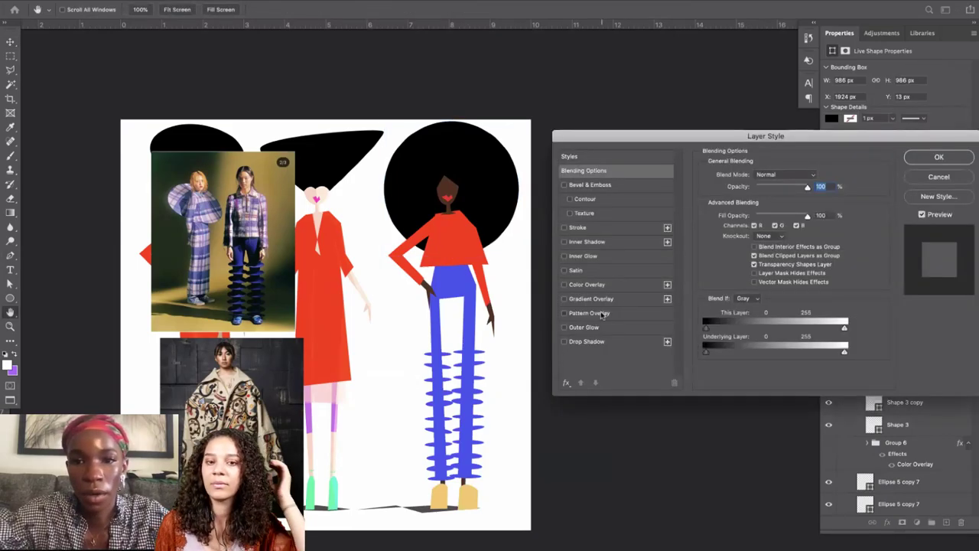
pyautogui.click(754, 215)
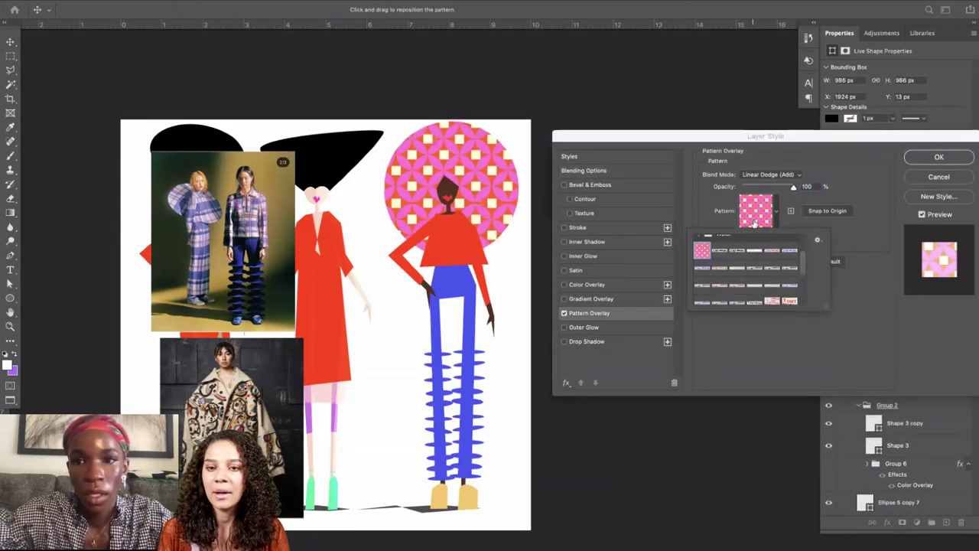
pyautogui.scroll(-3, 728, 292)
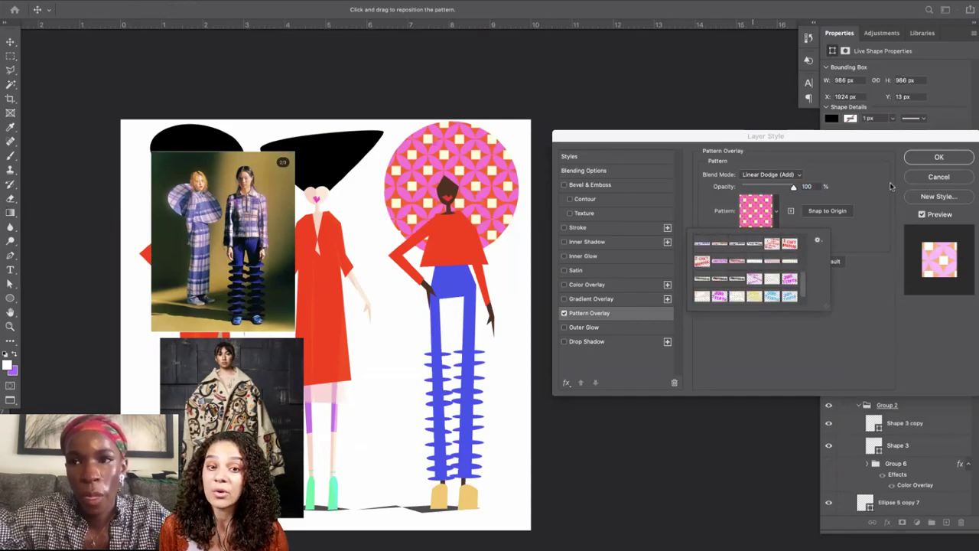
pyautogui.scroll(5, 788, 288)
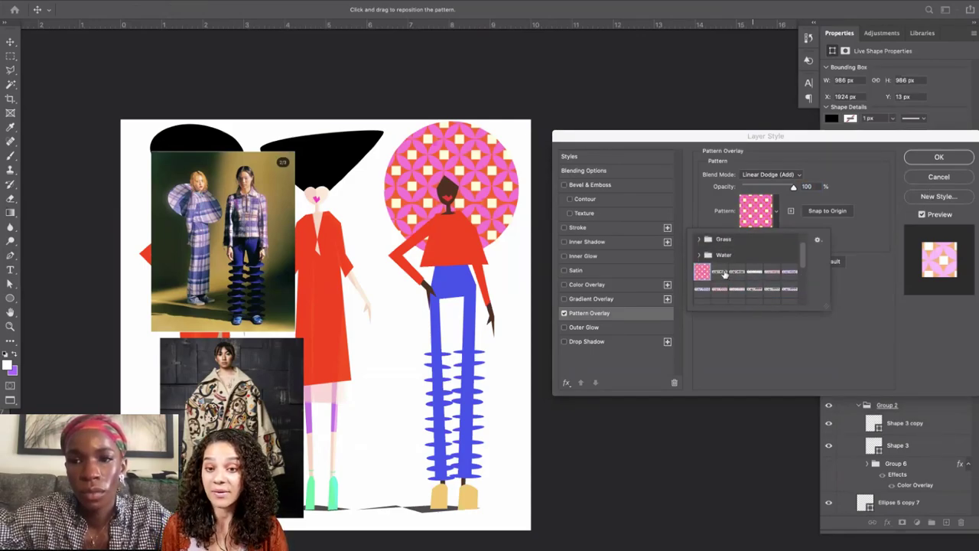
pyautogui.click(922, 182)
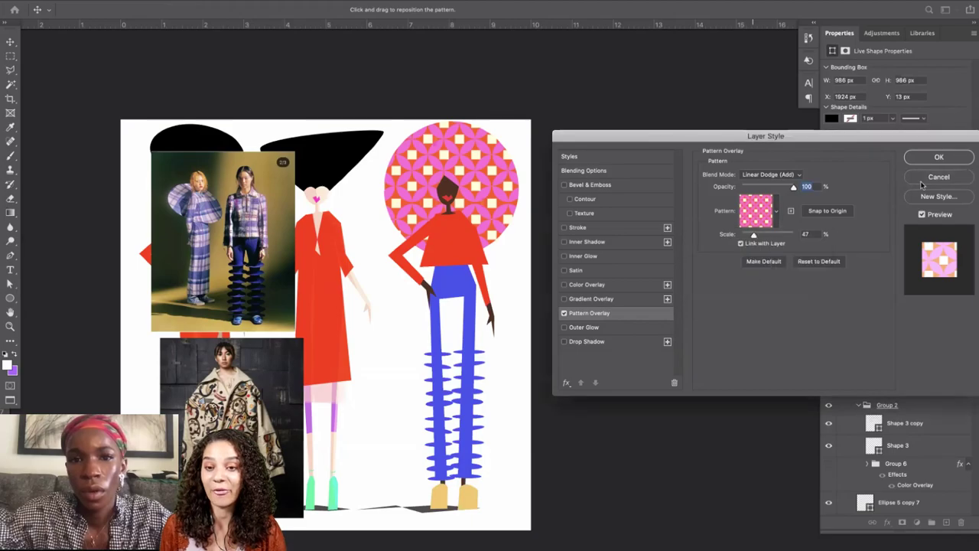
pyautogui.click(922, 182)
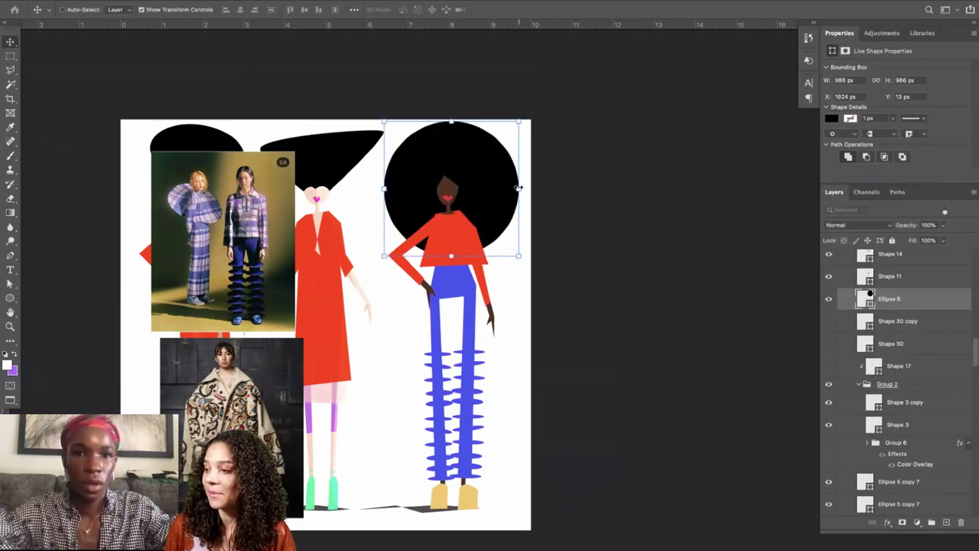
# Collapse Group 2 and move the hair circle's layer below all the trouser ruffle ellipses, directly under Shape 58.
pyautogui.moveTo(501, 229); pyautogui.dragTo(494, 210)
pyautogui.moveTo(910, 307); pyautogui.dragTo(907, 397)
pyautogui.click(859, 384)
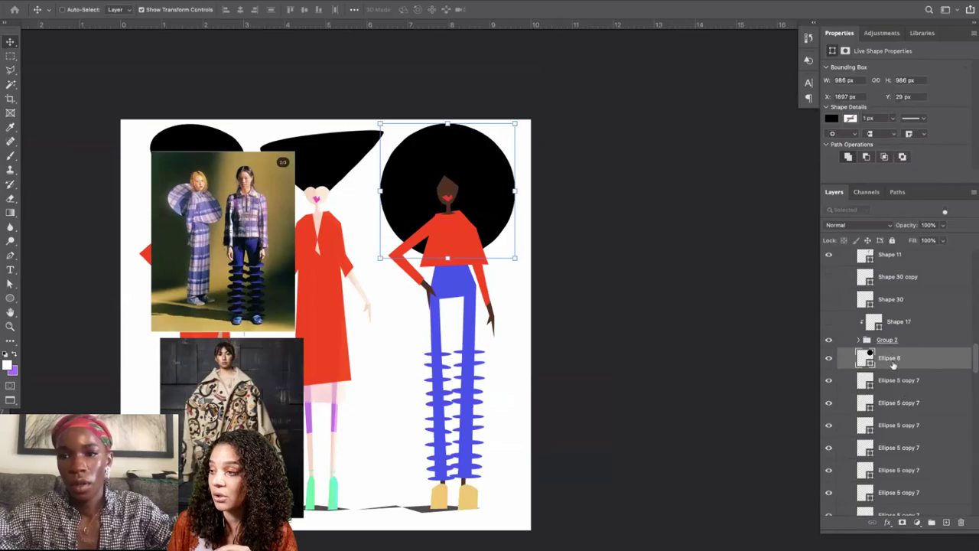
pyautogui.scroll(-3, 906, 398)
pyautogui.scroll(-3, 872, 482)
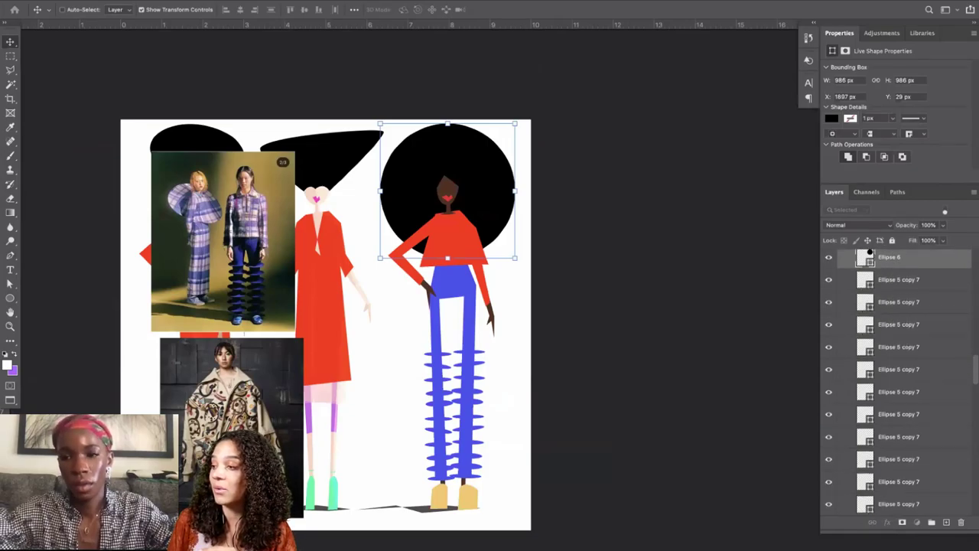
pyautogui.scroll(-3, 872, 481)
pyautogui.moveTo(873, 482); pyautogui.dragTo(916, 406)
# Reposition the hair circle behind the right figure's head at about X 1973, Y -140 px.
pyautogui.moveTo(476, 228)
pyautogui.mouseDown()
pyautogui.moveTo(479, 256)
pyautogui.moveTo(477, 247)
pyautogui.mouseUp()
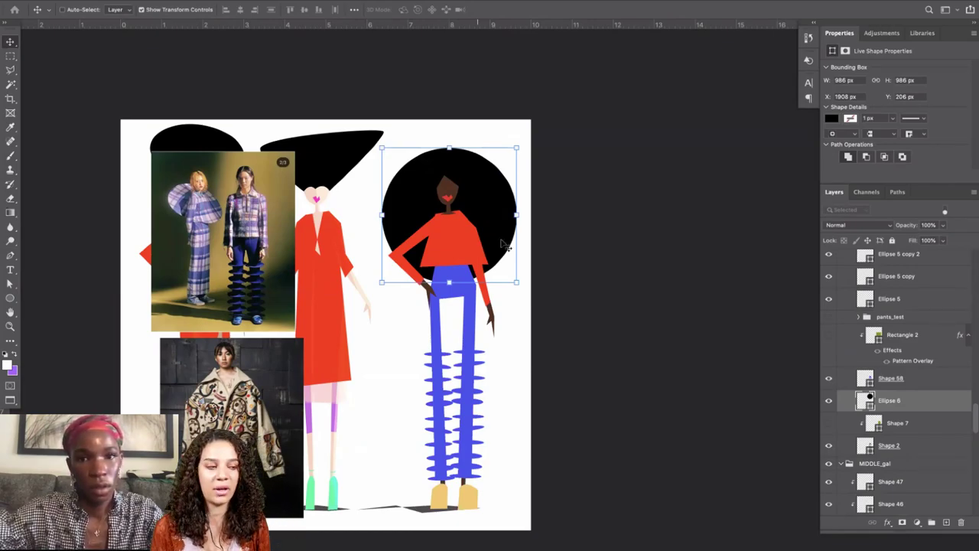
pyautogui.moveTo(486, 244); pyautogui.dragTo(496, 163)
pyautogui.click(942, 497)
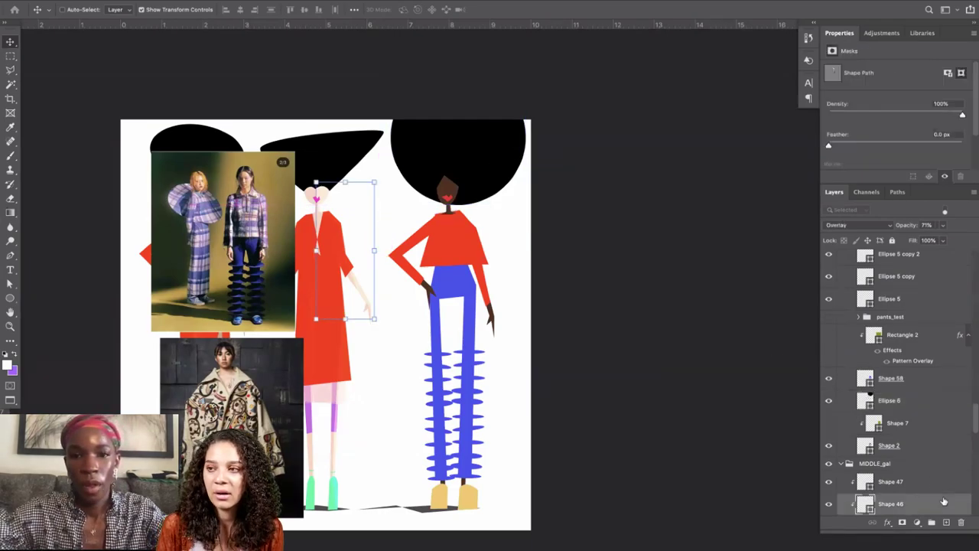
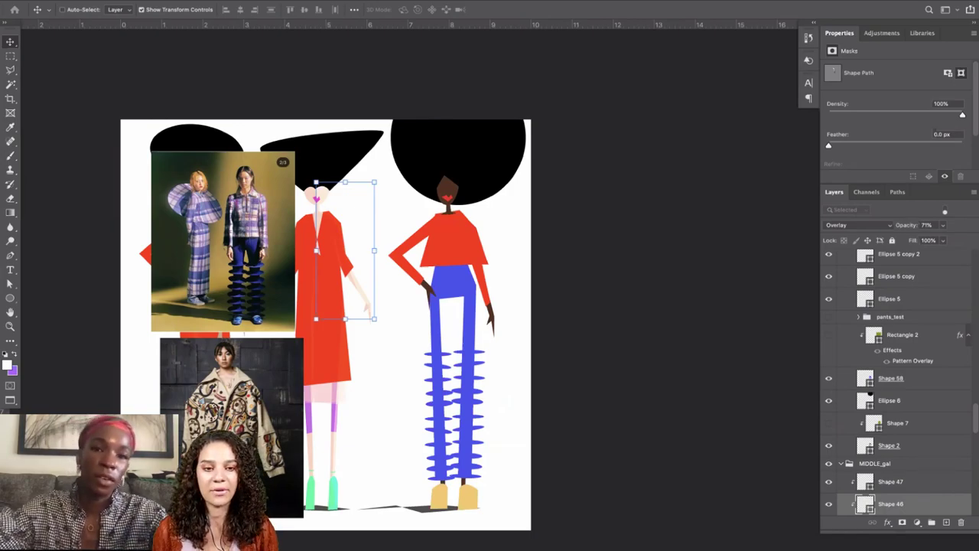
pyautogui.click(891, 401)
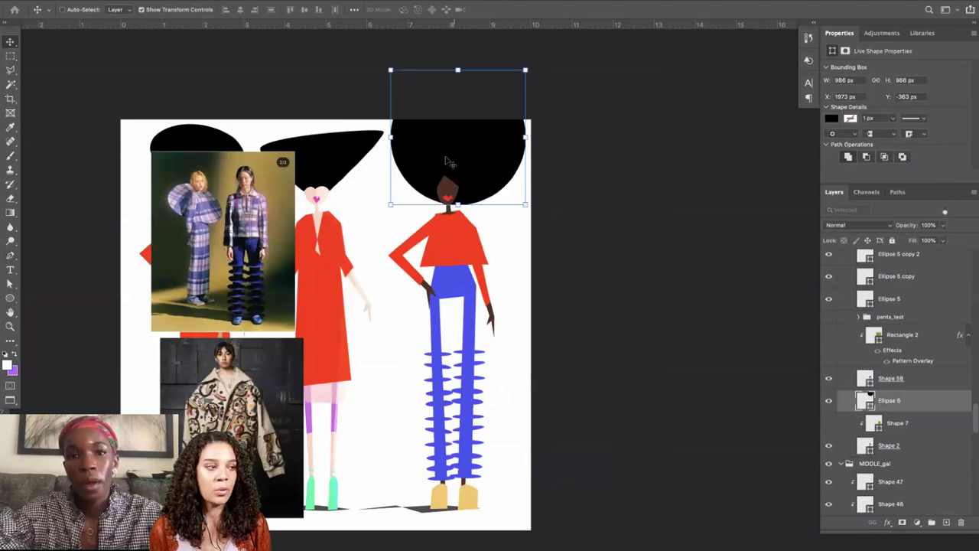
pyautogui.moveTo(450, 163); pyautogui.dragTo(452, 193)
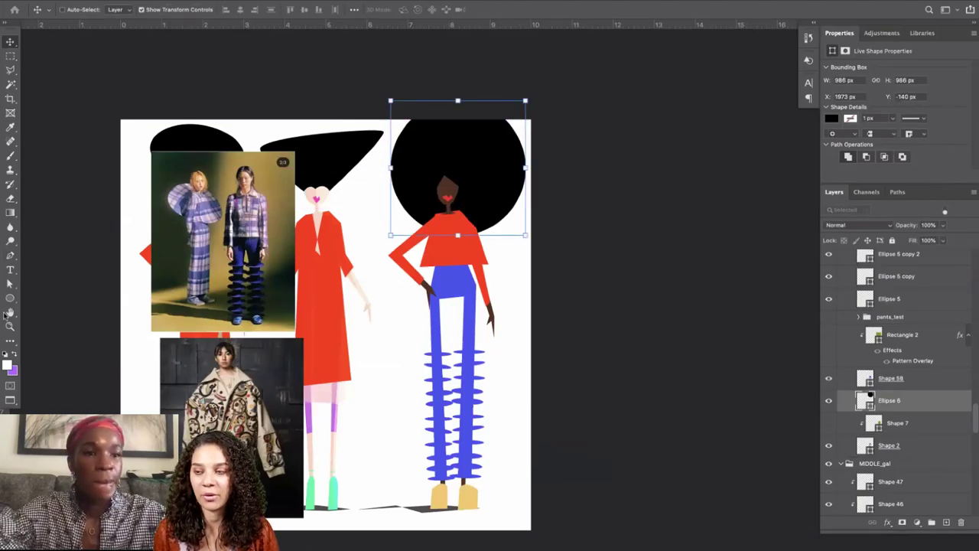
# Move the lower anchor points of the right figure's bent-arm sleeve to form a short flared cuff, about 368 by 432 px overall.
pyautogui.click(10, 284)
pyautogui.click(420, 276)
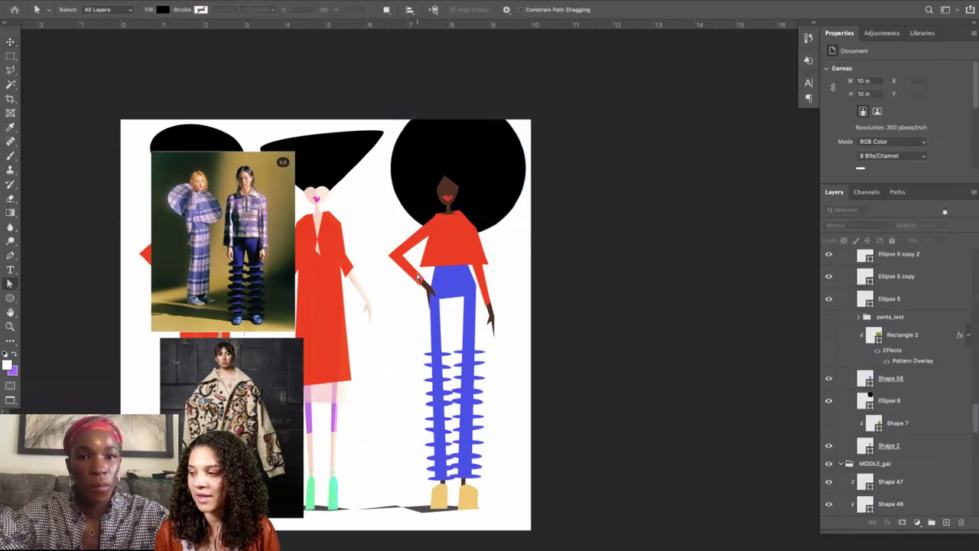
pyautogui.scroll(2, 398, 272)
pyautogui.moveTo(396, 269); pyautogui.dragTo(360, 259)
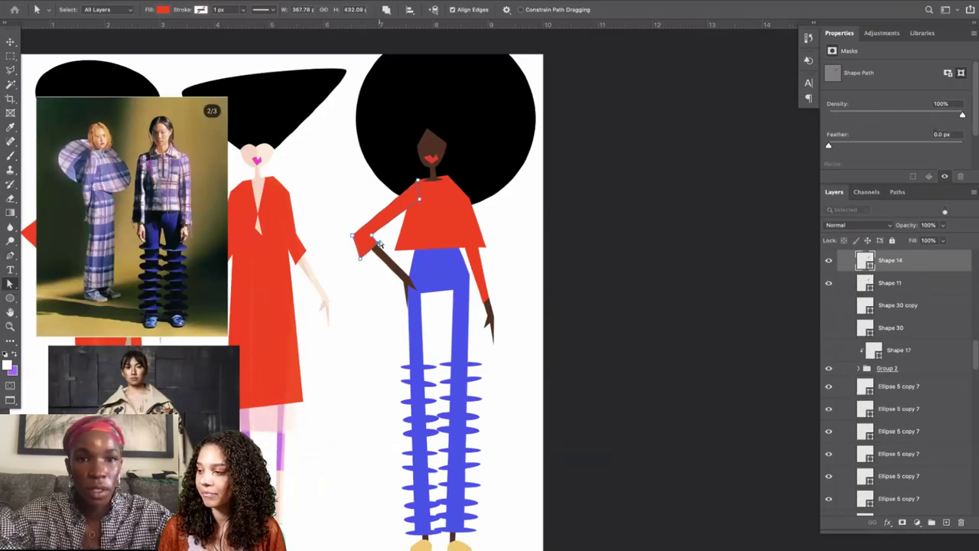
pyautogui.click(506, 284)
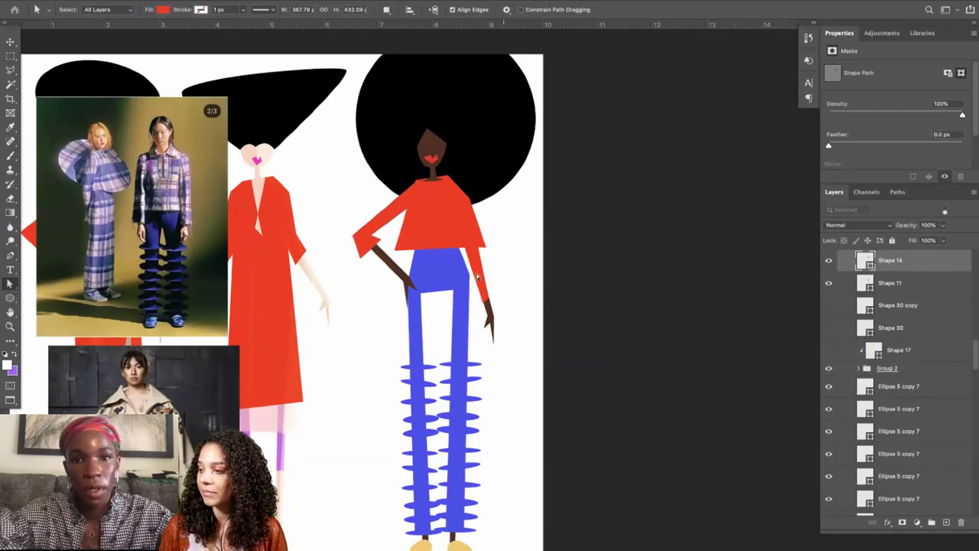
# Shorten and widen the right figure's straight-arm sleeve into a flared cuff by moving its lower anchors, about 246 by 499 px overall.
pyautogui.doubleClick(476, 273)
pyautogui.moveTo(501, 249); pyautogui.dragTo(494, 257)
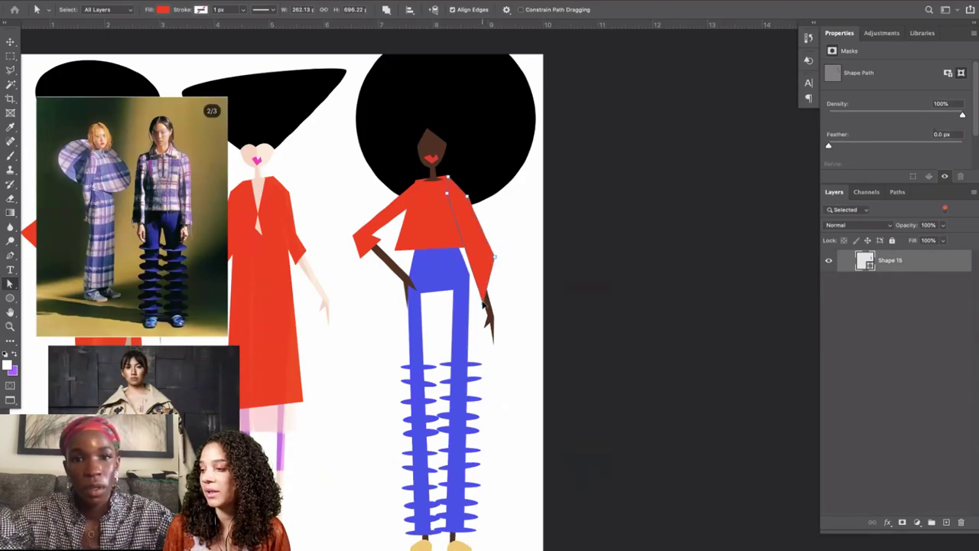
pyautogui.moveTo(483, 304); pyautogui.dragTo(468, 266)
pyautogui.click(501, 261)
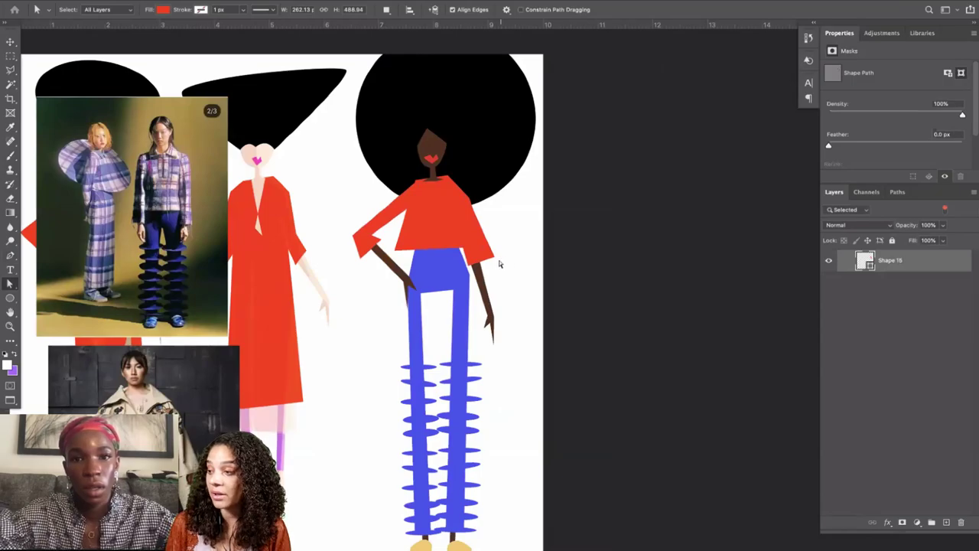
pyautogui.click(493, 262)
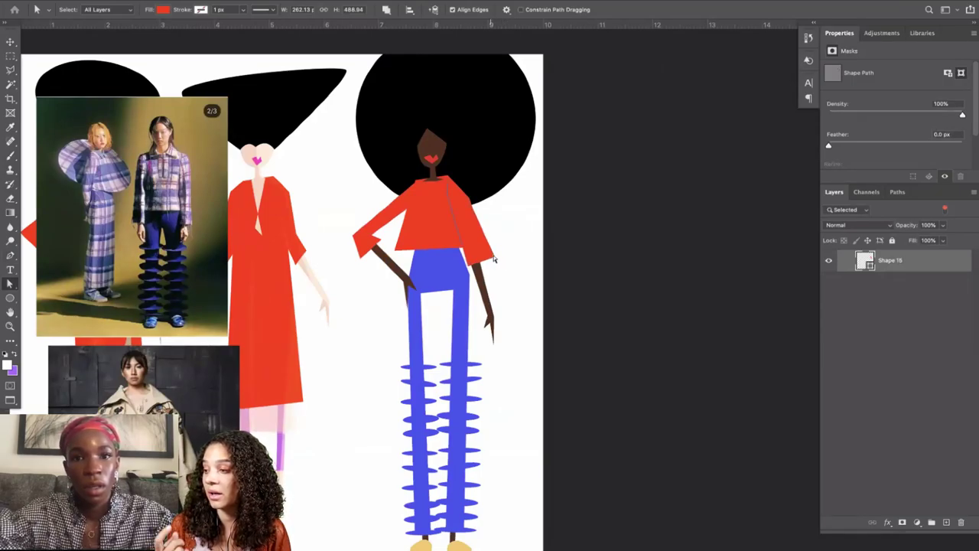
pyautogui.moveTo(478, 262); pyautogui.dragTo(463, 267)
pyautogui.click(491, 281)
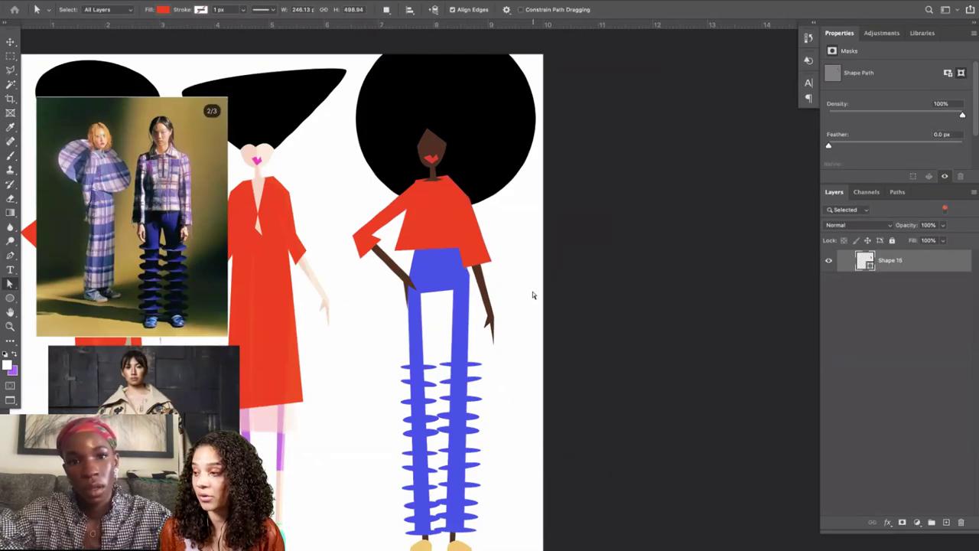
# Pull the bent-arm sleeve's elbow corner outward and adjust its shoulder anchor, making the sleeve about 383 by 434 px.
pyautogui.click(376, 233)
pyautogui.click(356, 238)
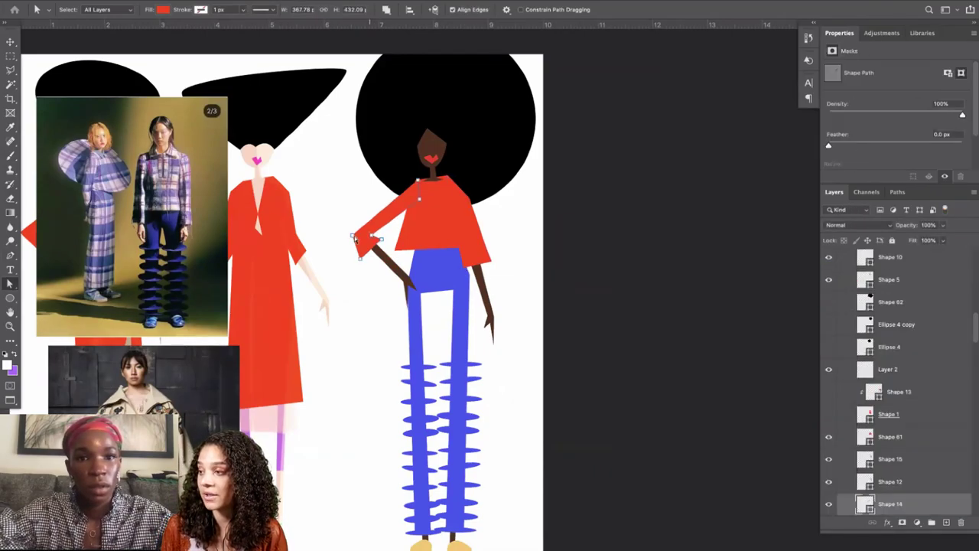
pyautogui.moveTo(352, 238); pyautogui.dragTo(349, 229)
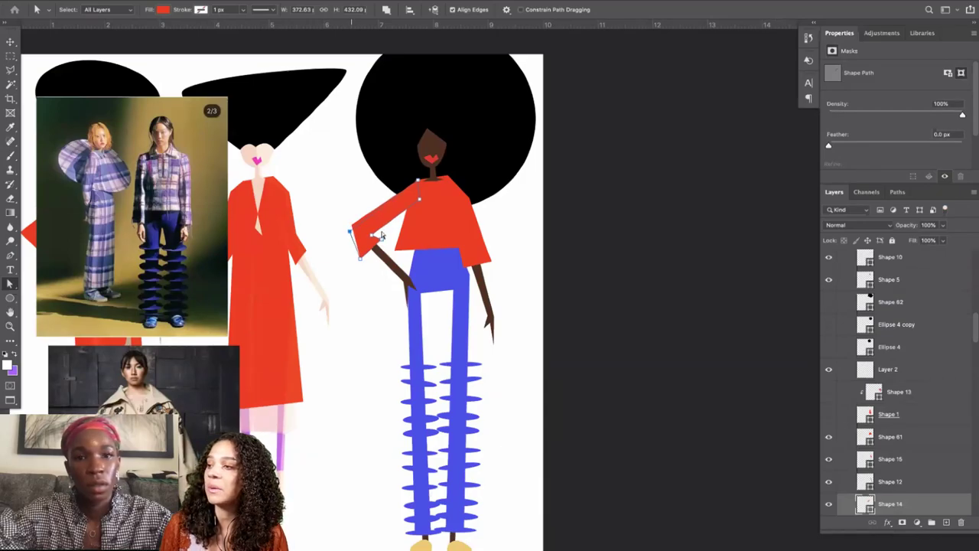
pyautogui.click(413, 189)
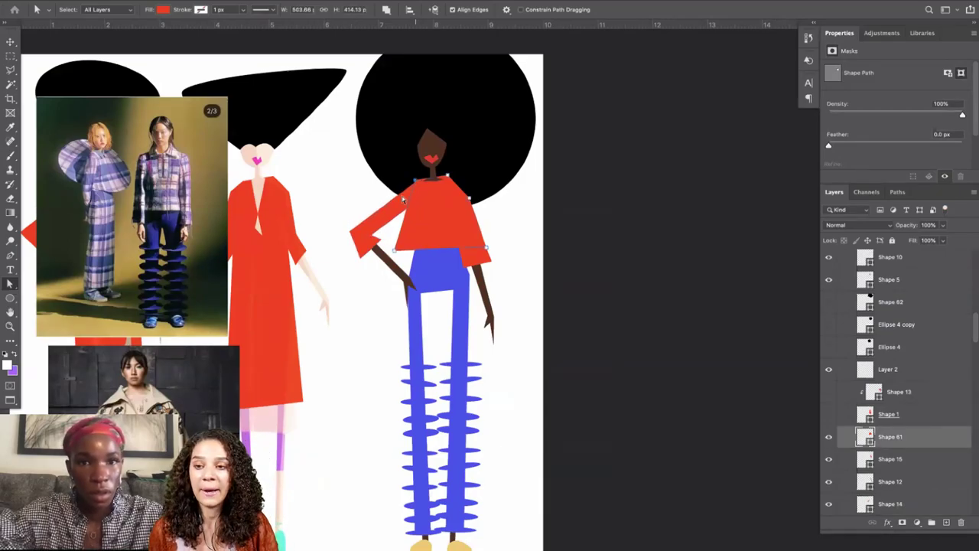
pyautogui.click(406, 195)
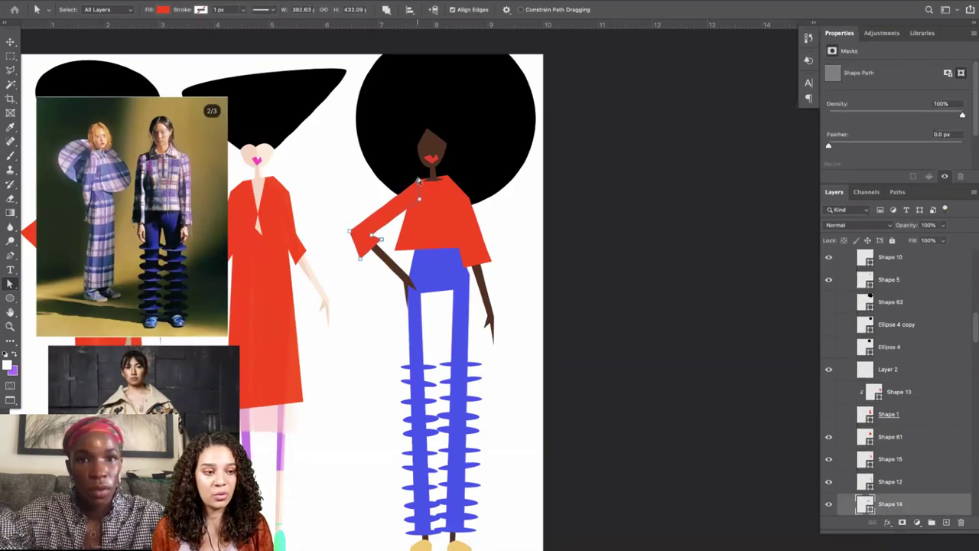
pyautogui.click(555, 286)
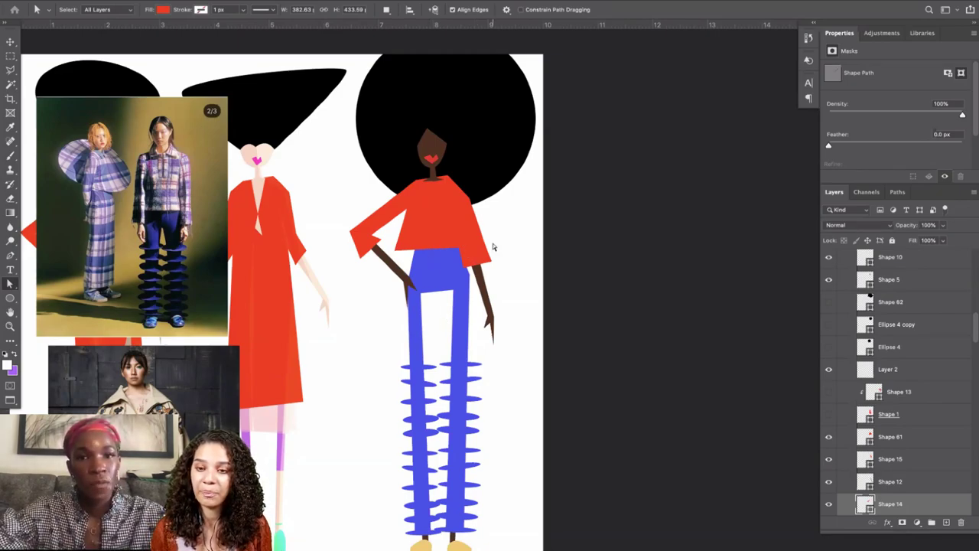
pyautogui.click(398, 206)
pyautogui.press('super+plus')
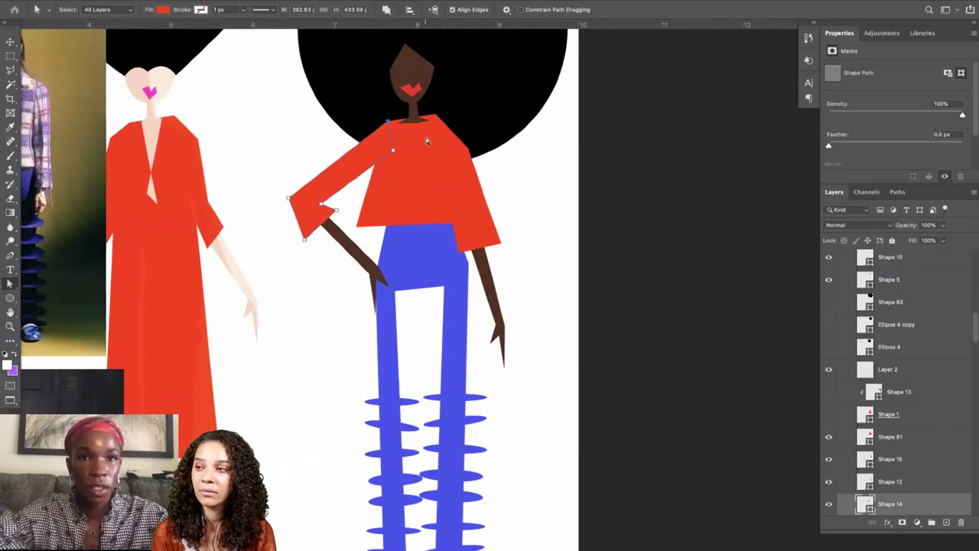
pyautogui.press('Return')
pyautogui.press('Return')
pyautogui.press('super+plus')
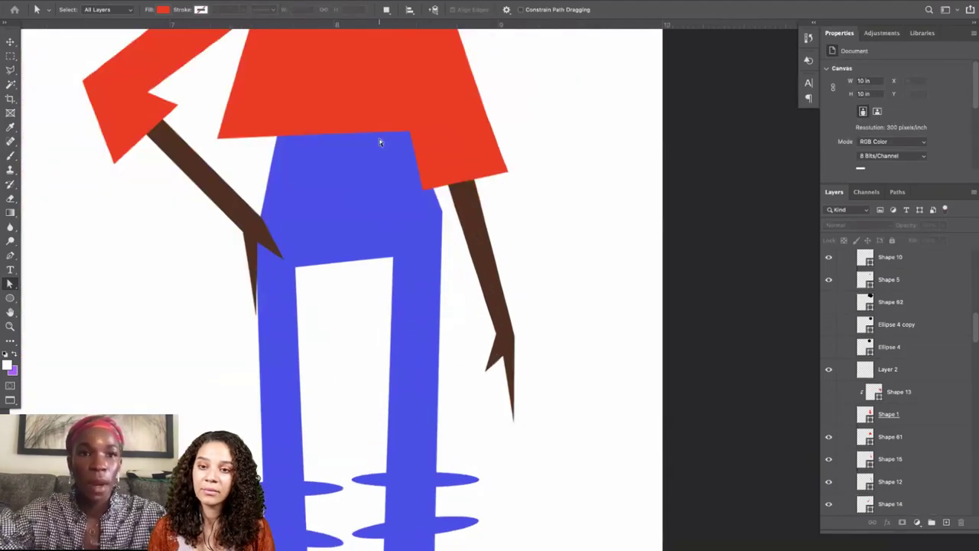
pyautogui.scroll(5, 380, 142)
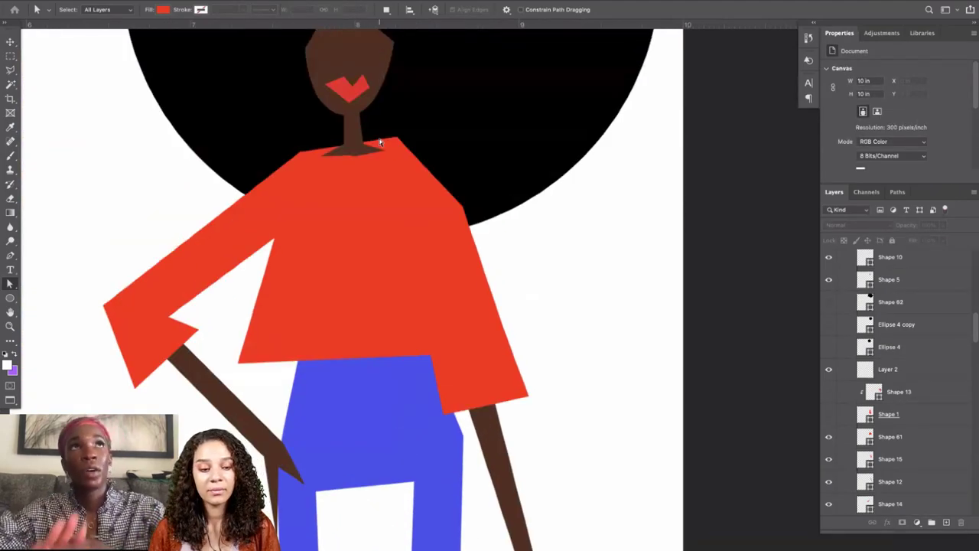
# Nudge the shoulder anchor of the right figure's bent-arm sleeve down slightly, making the sleeve about 383 by 432 px.
pyautogui.click(282, 192)
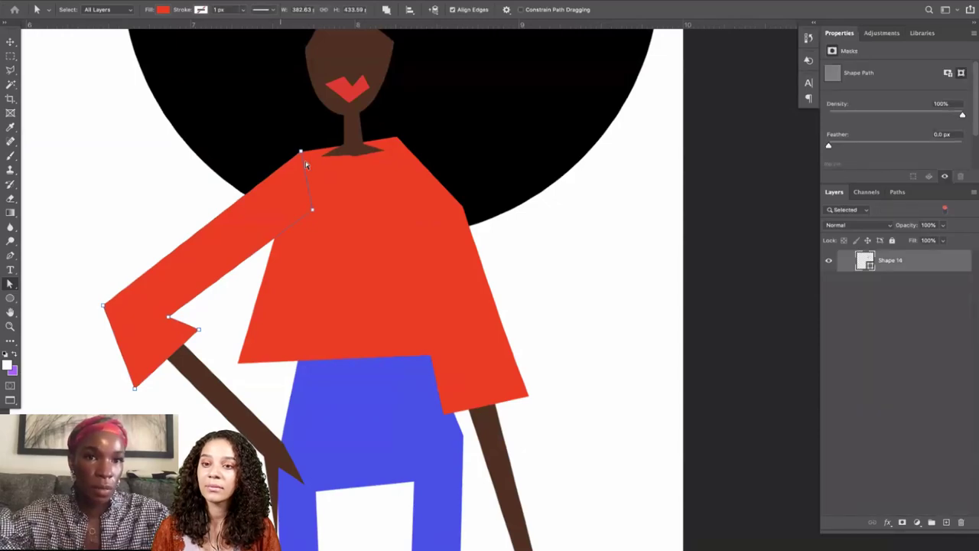
pyautogui.moveTo(301, 151); pyautogui.dragTo(301, 153)
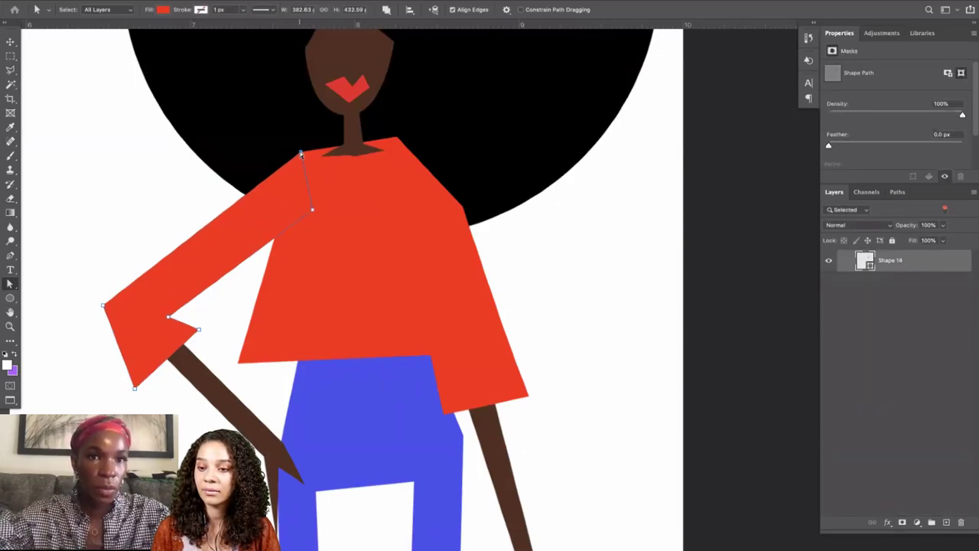
pyautogui.press('Return')
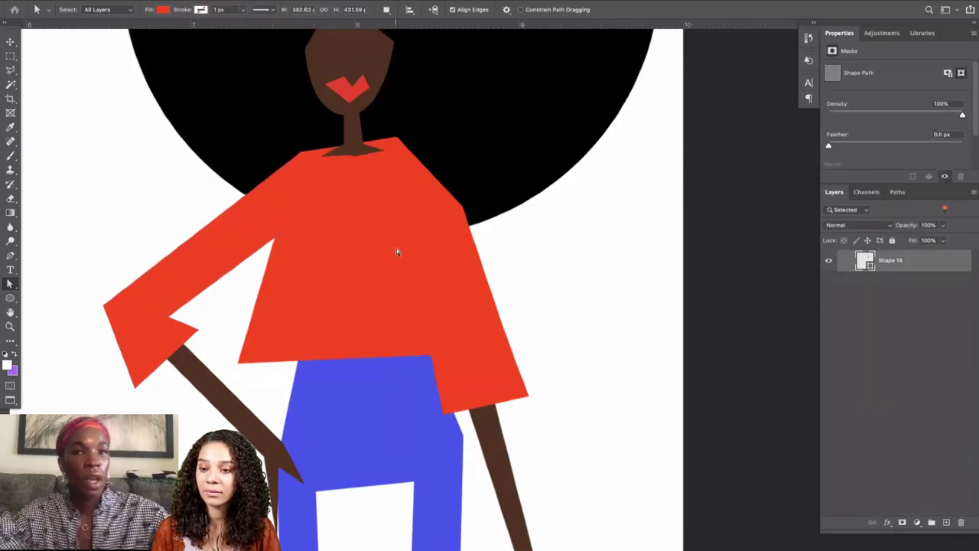
# Return to the standard screen mode and switch to the womendsday3.psd document, showing the whole artwork.
pyautogui.press('super+minus')
pyautogui.press('super+minus')
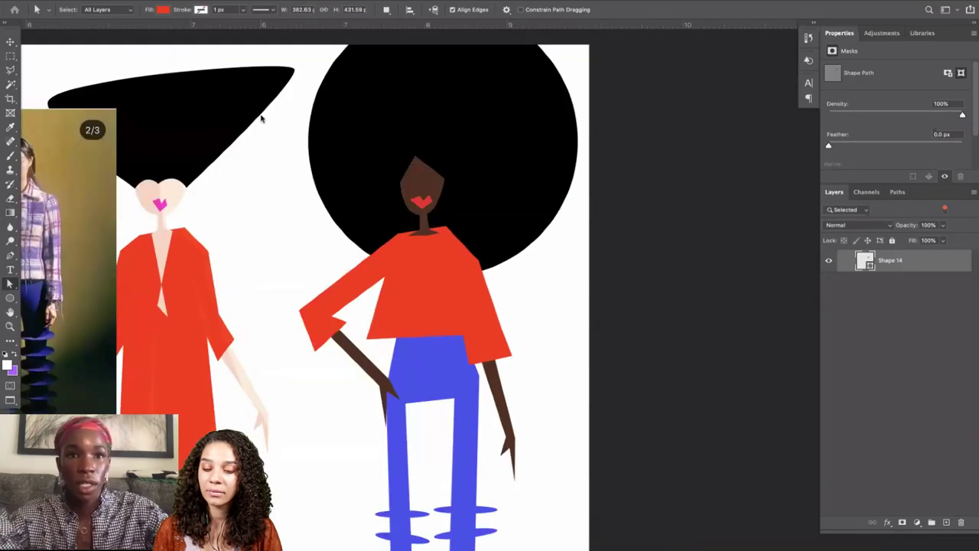
pyautogui.hscroll(-2, 309, 157)
pyautogui.scroll(-2, 309, 157)
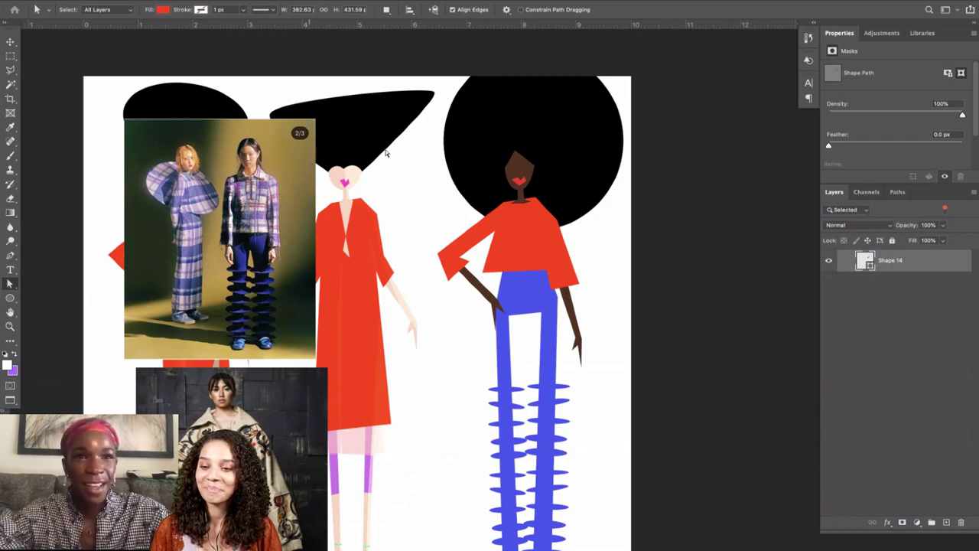
pyautogui.press('f')
pyautogui.press('f')
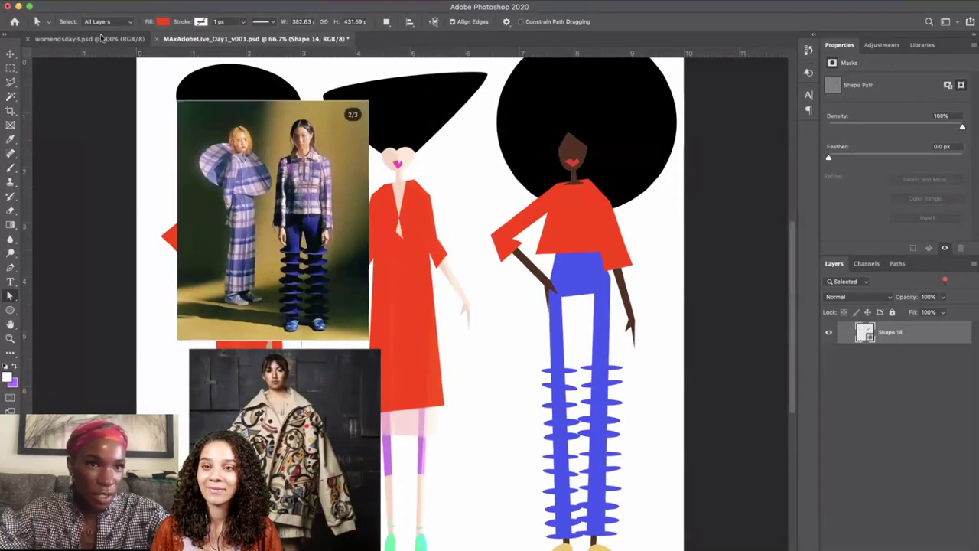
pyautogui.click(102, 39)
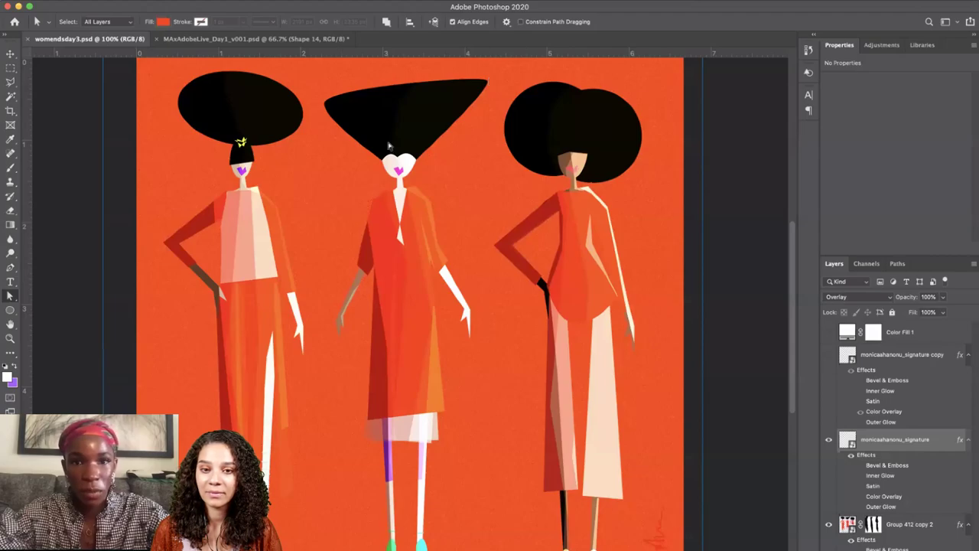
pyautogui.press('super+minus')
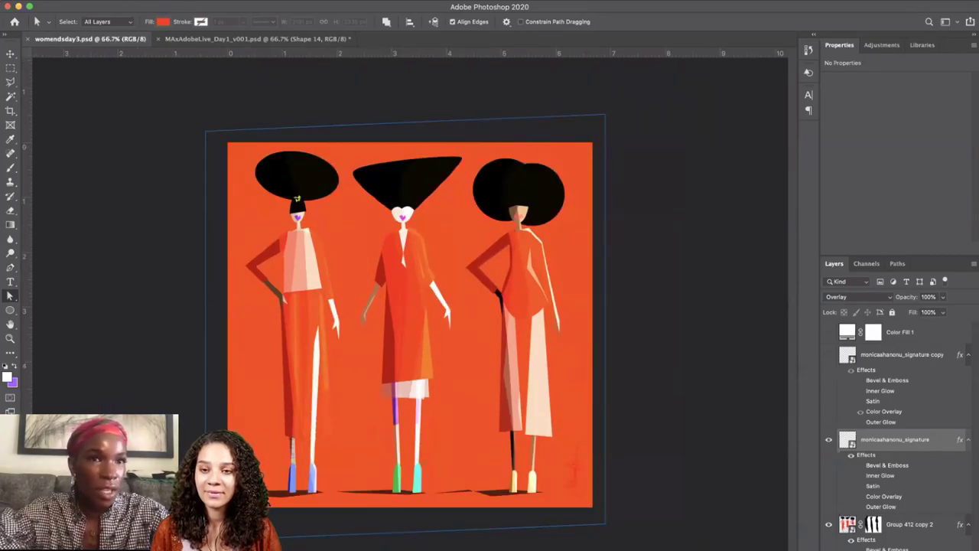
# Convert womendsday3.psd to CMYK Color without flattening, accepting the U.S. Web Coated (SWOP) v2 profile.
pyautogui.click(138, 2)
pyautogui.moveTo(159, 9)
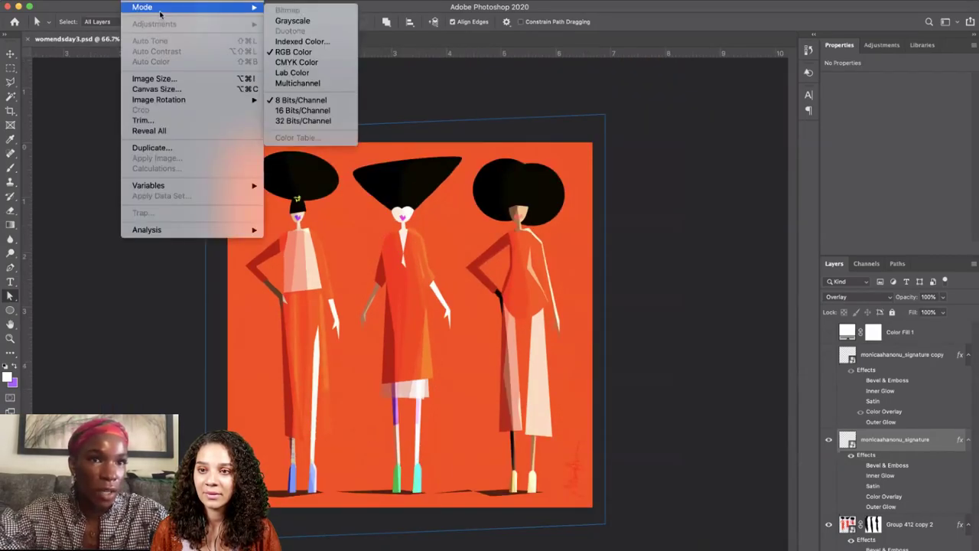
pyautogui.click(314, 63)
pyautogui.click(463, 198)
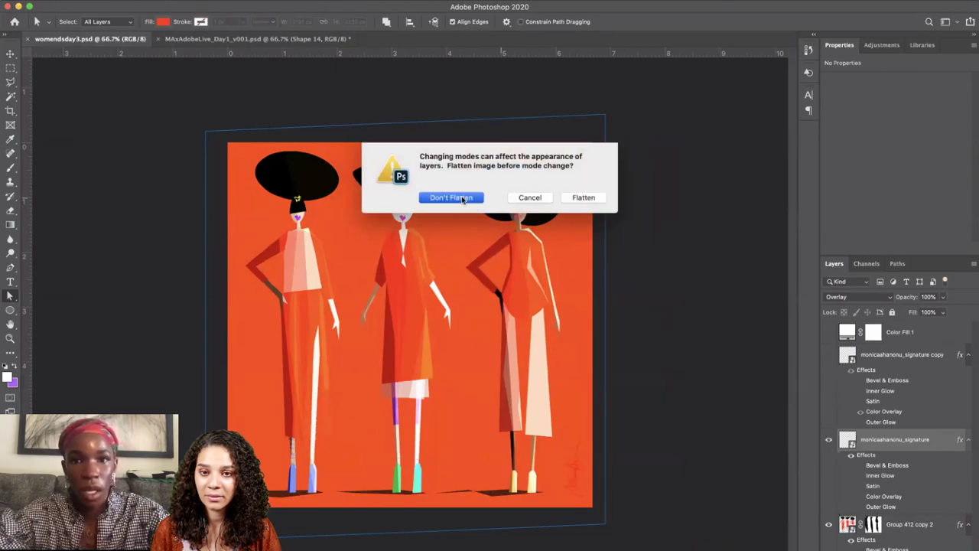
pyautogui.click(459, 201)
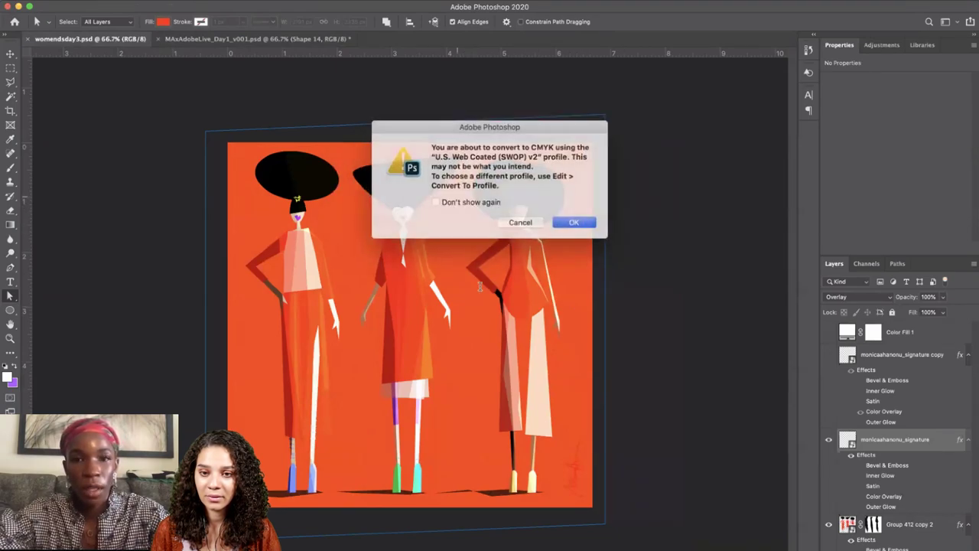
pyautogui.click(575, 222)
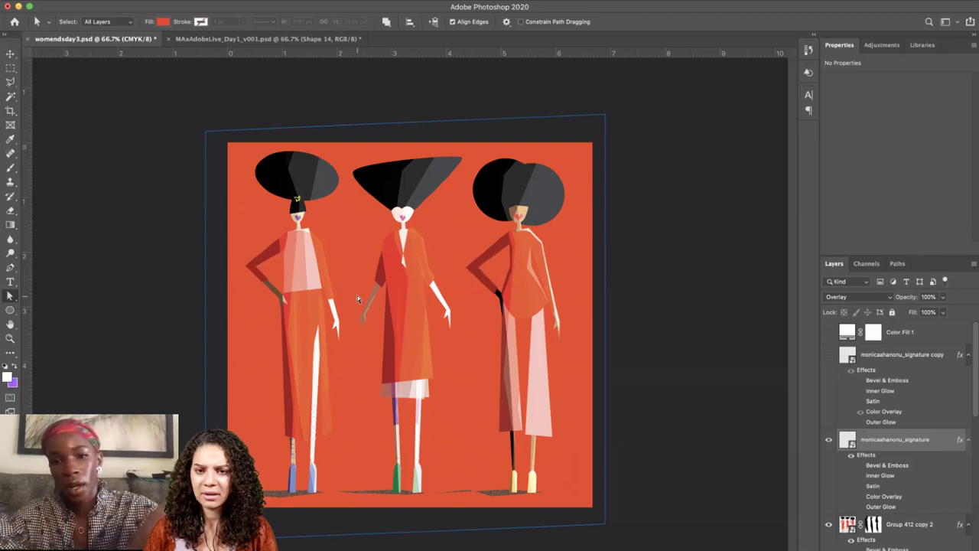
# Turn off the layer filtering and show the light blue background layer Shape 16 copy 8.
pyautogui.doubleClick(397, 484)
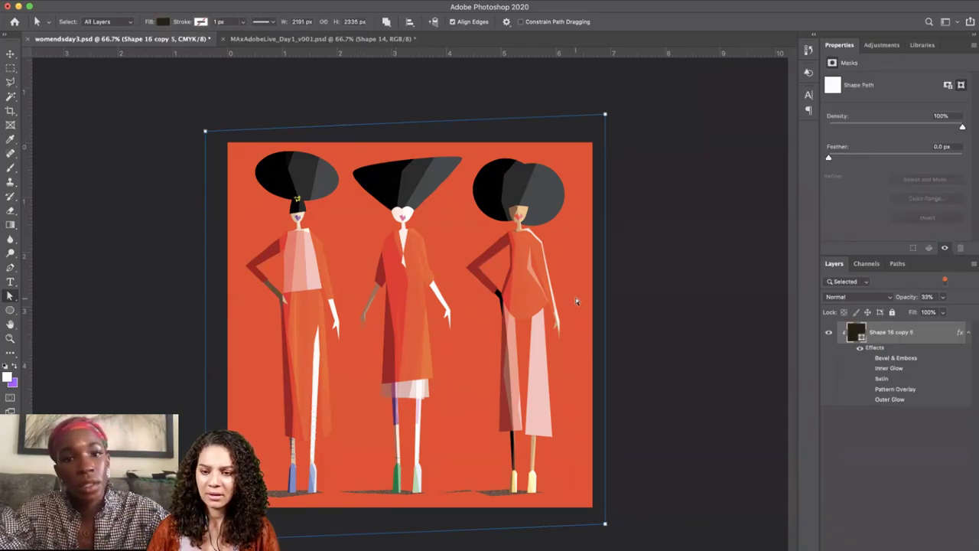
pyautogui.click(946, 282)
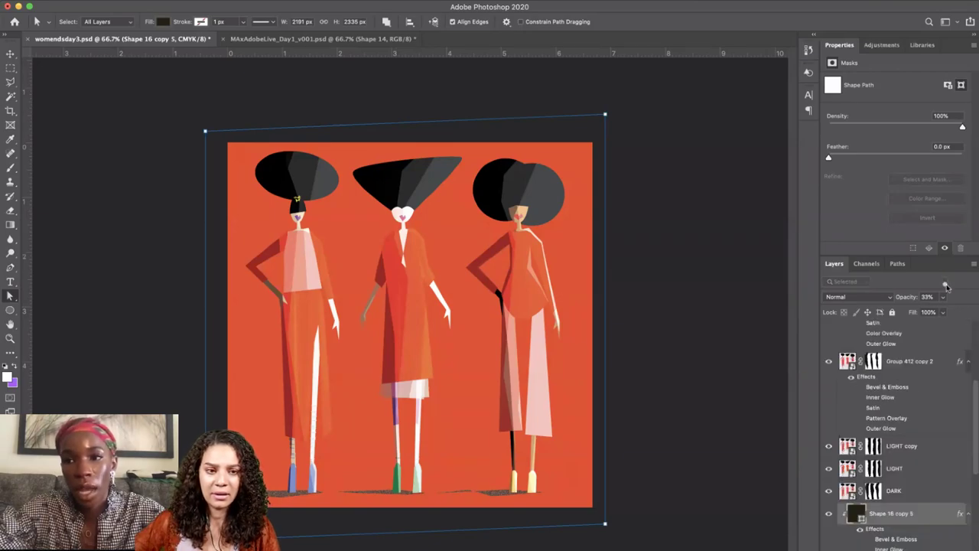
pyautogui.click(826, 450)
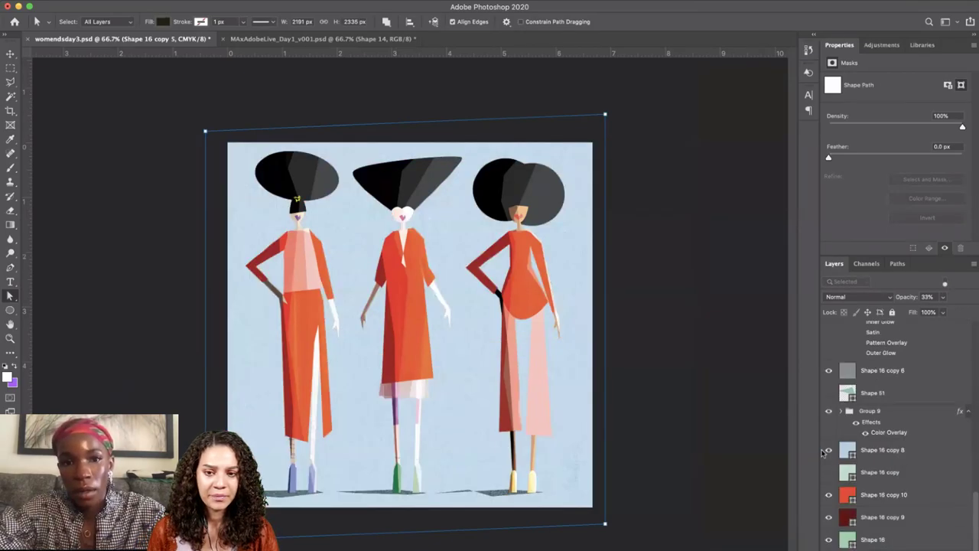
# Try magenta ff00ea, violet 9c00ff, dark purple 3f0a60 and green 00ff72 as the Shape 16 copy 8 fill, and cancel the colour change.
pyautogui.doubleClick(848, 452)
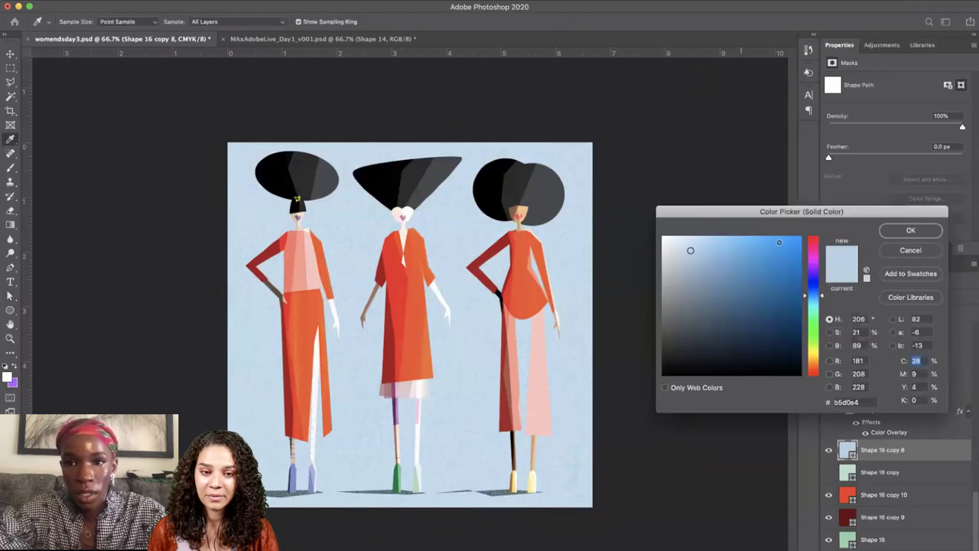
pyautogui.click(779, 243)
pyautogui.click(800, 236)
pyautogui.click(813, 257)
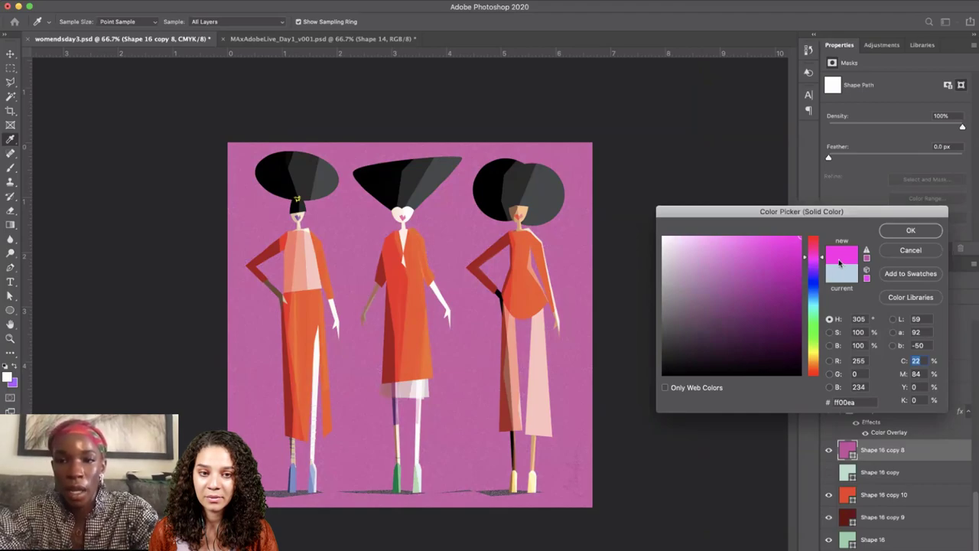
pyautogui.moveTo(814, 268); pyautogui.dragTo(815, 283)
pyautogui.click(816, 269)
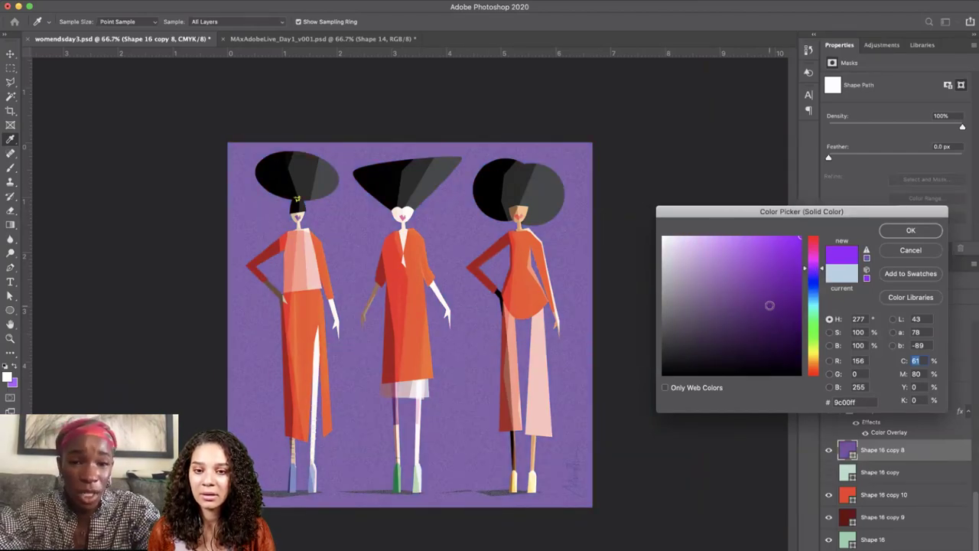
pyautogui.click(786, 321)
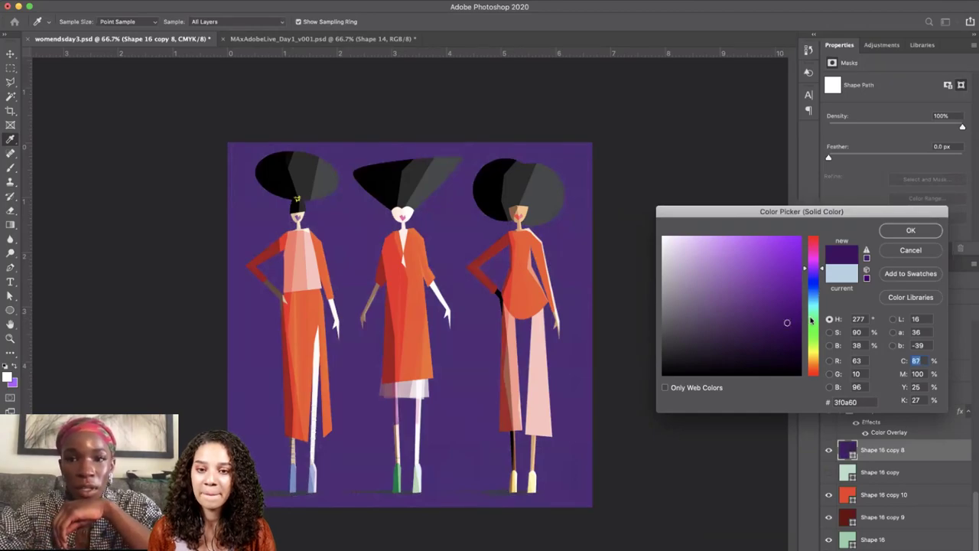
pyautogui.click(812, 319)
pyautogui.click(800, 237)
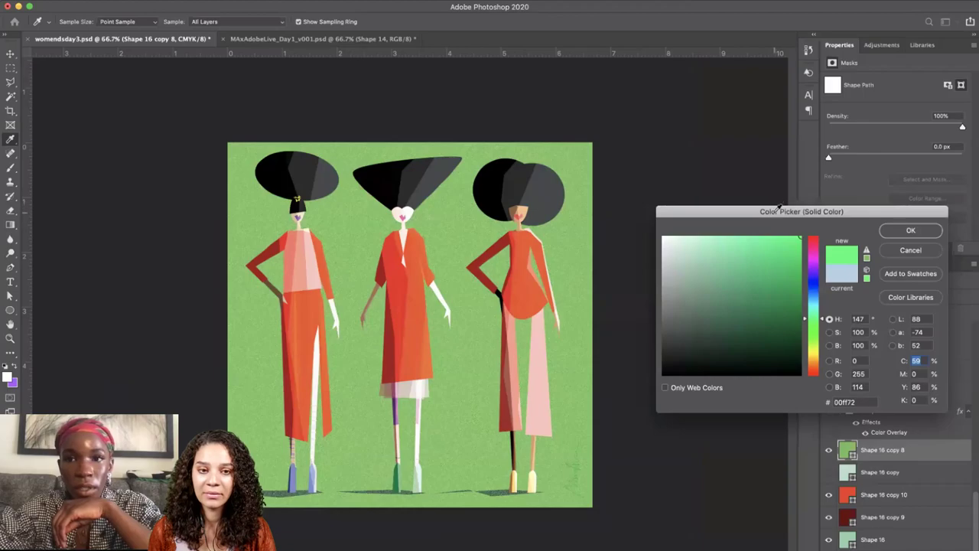
pyautogui.moveTo(779, 209); pyautogui.dragTo(422, 240)
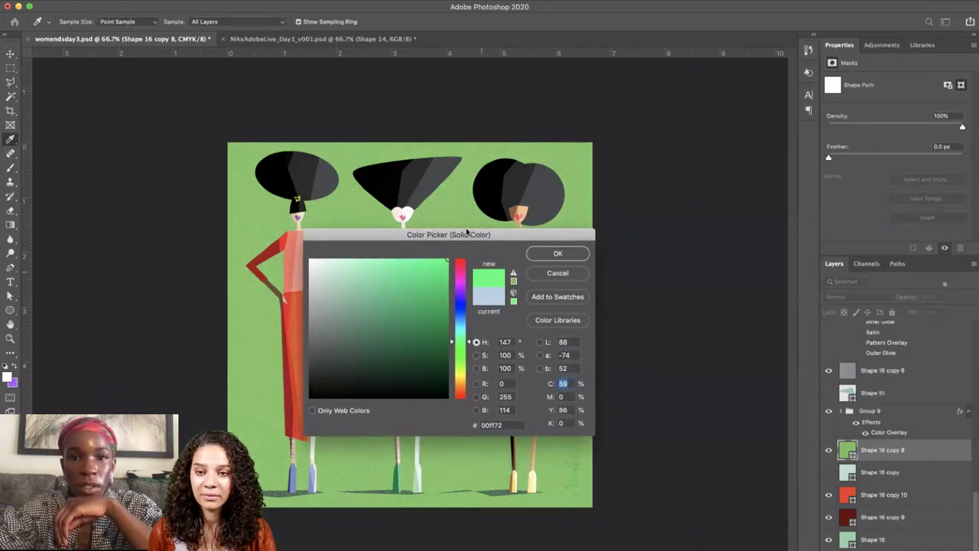
pyautogui.click(541, 274)
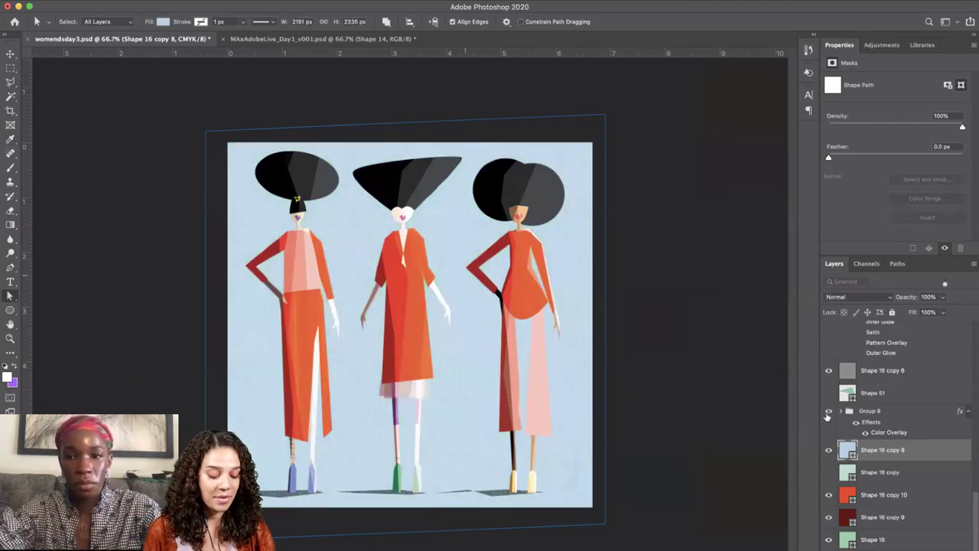
# Hide the light blue background layer Shape 16 copy 8 and preview the artwork in full-screen mode.
pyautogui.click(829, 450)
pyautogui.press('f')
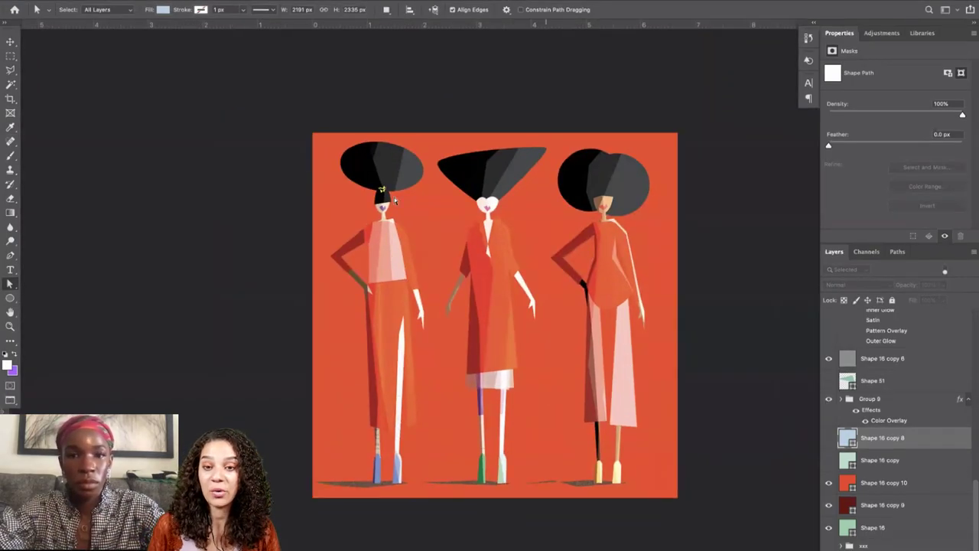
pyautogui.press('f')
pyautogui.press('f')
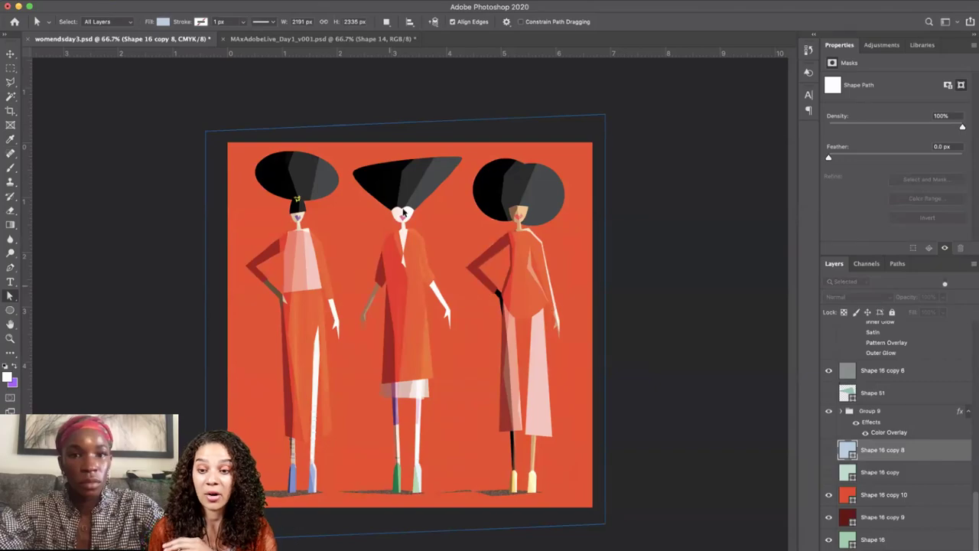
pyautogui.press('super+z')
pyautogui.press('super+shift+z')
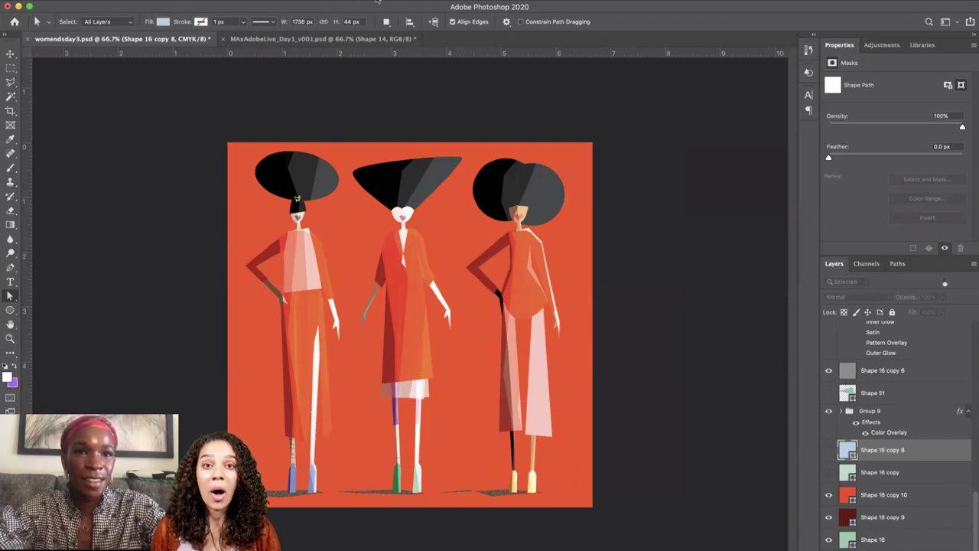
# Switch to MAxAdobeLive_Day1_v001.psd, turn off layer filtering, and show the orange-red background shape below Group 9.
pyautogui.click(321, 38)
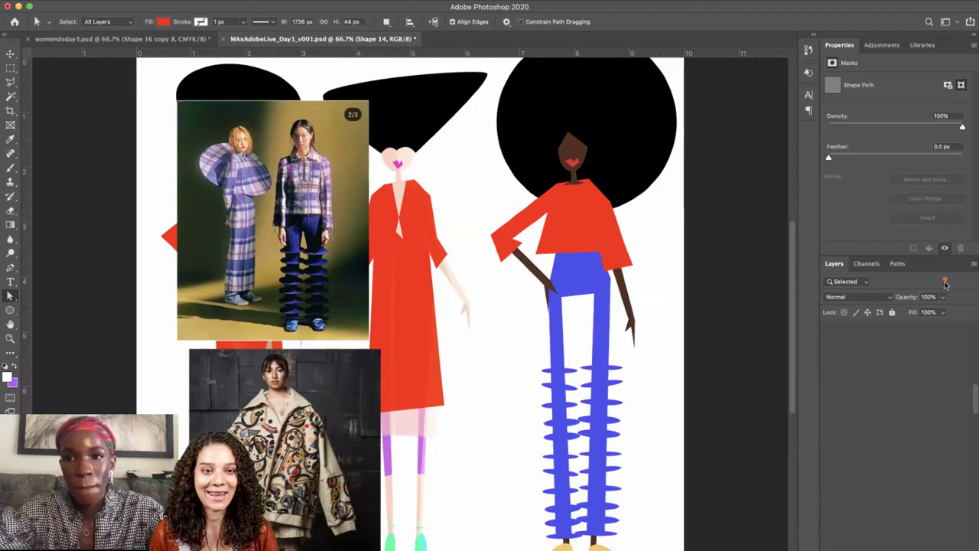
pyautogui.click(946, 282)
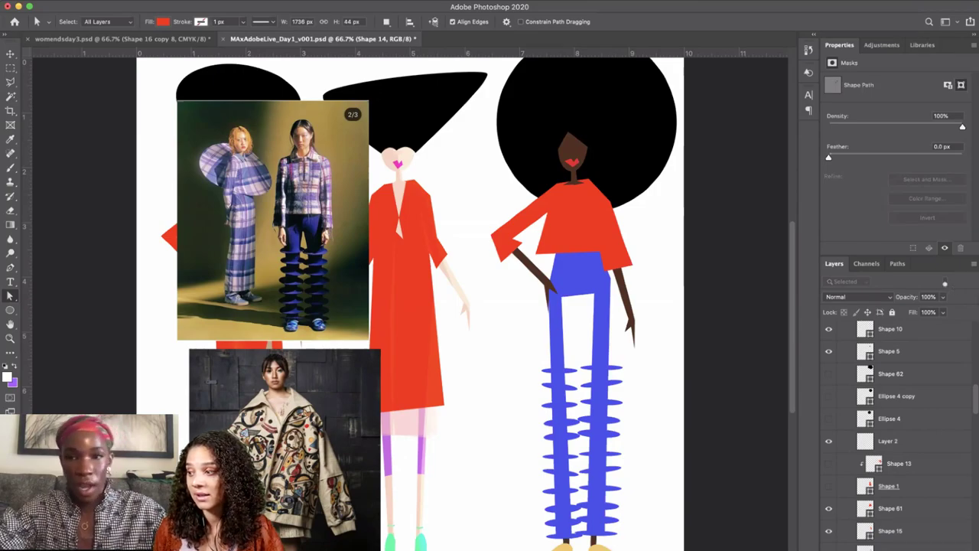
pyautogui.scroll(-15, 895, 436)
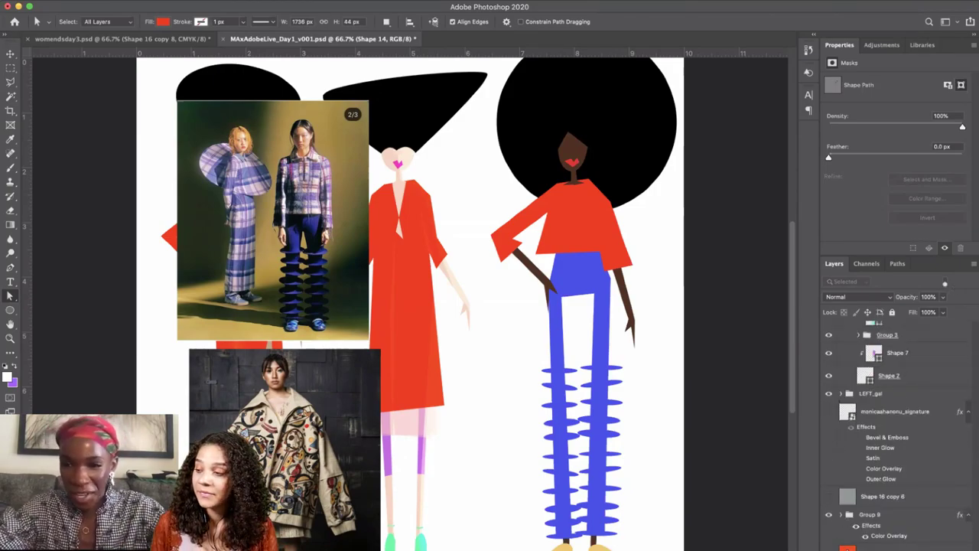
pyautogui.click(895, 546)
pyautogui.click(828, 548)
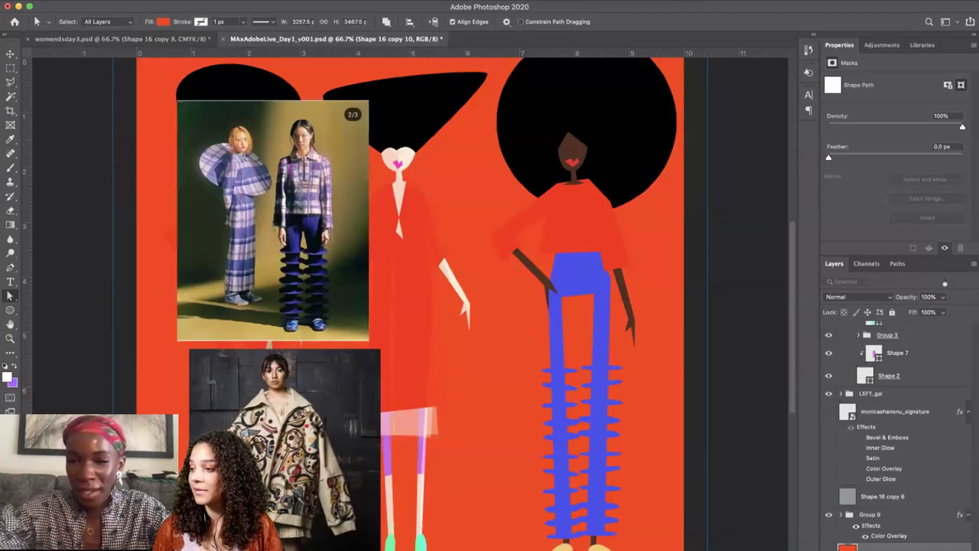
# Recolor the background shape to green #07ff7c, then hide its layer.
pyautogui.doubleClick(847, 547)
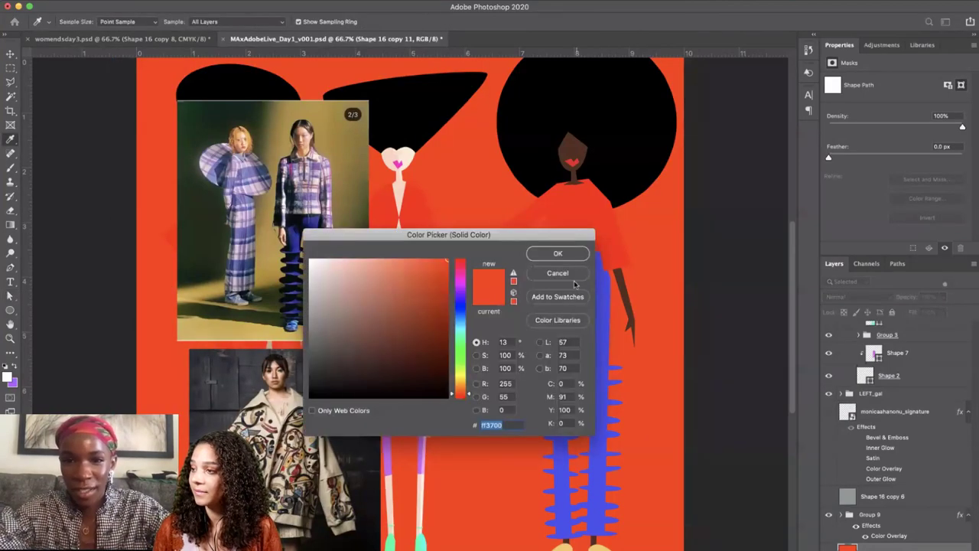
pyautogui.moveTo(523, 238); pyautogui.dragTo(426, 243)
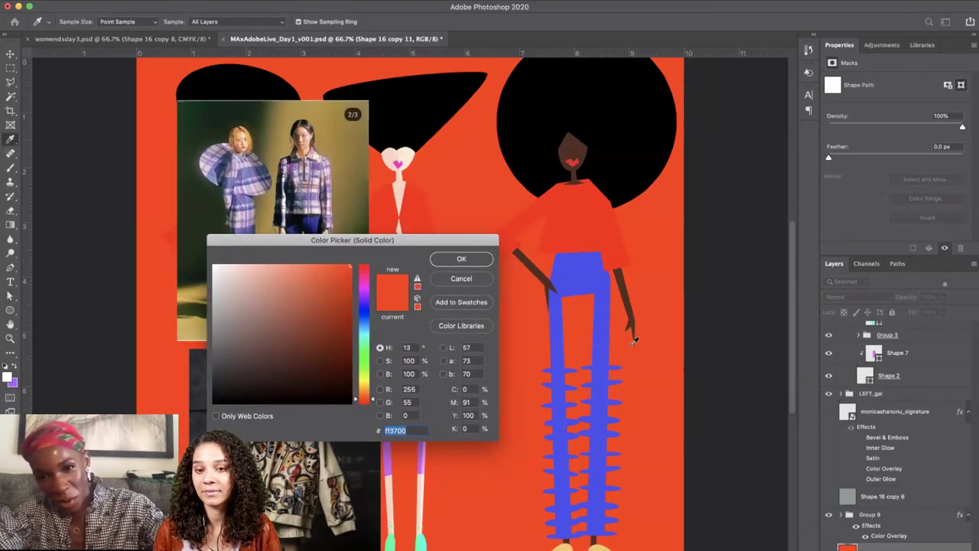
pyautogui.click(363, 345)
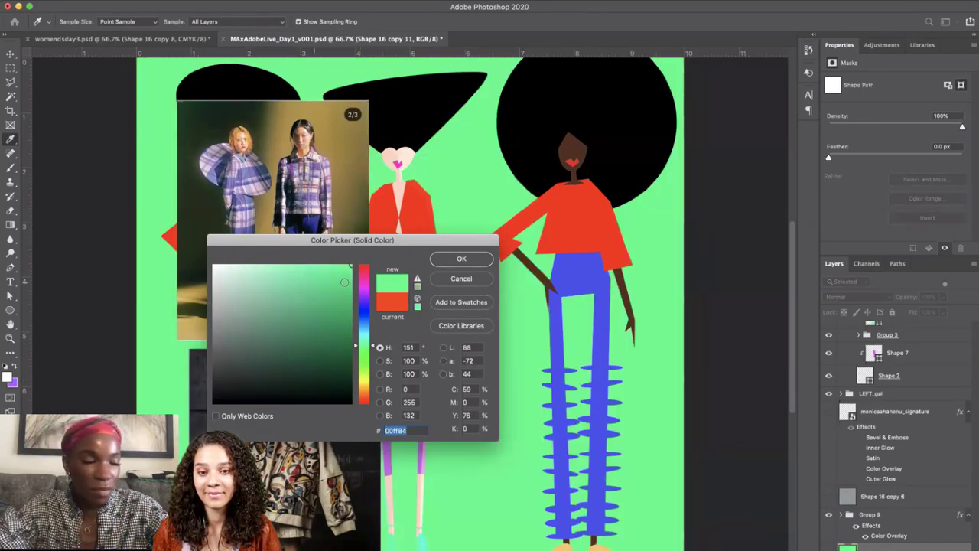
pyautogui.click(365, 340)
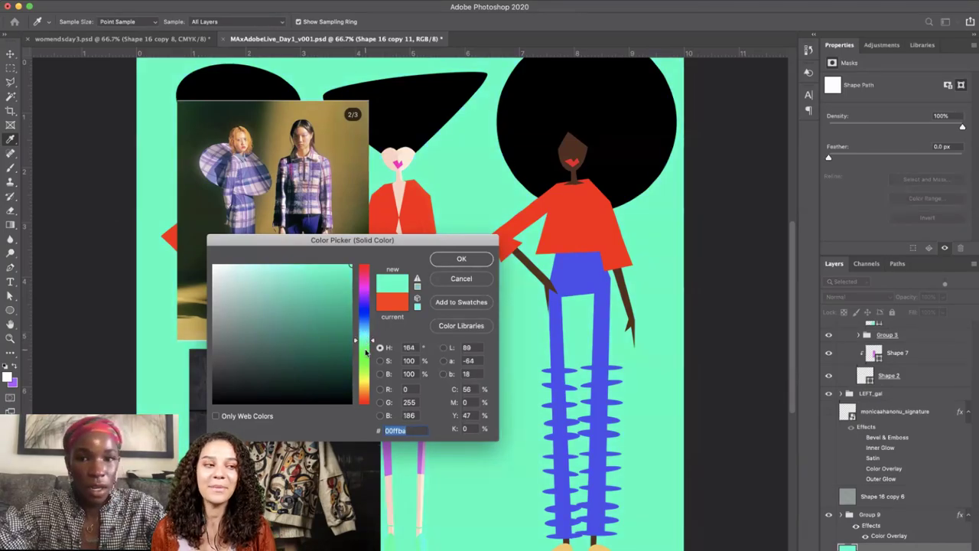
pyautogui.moveTo(367, 353); pyautogui.dragTo(366, 375)
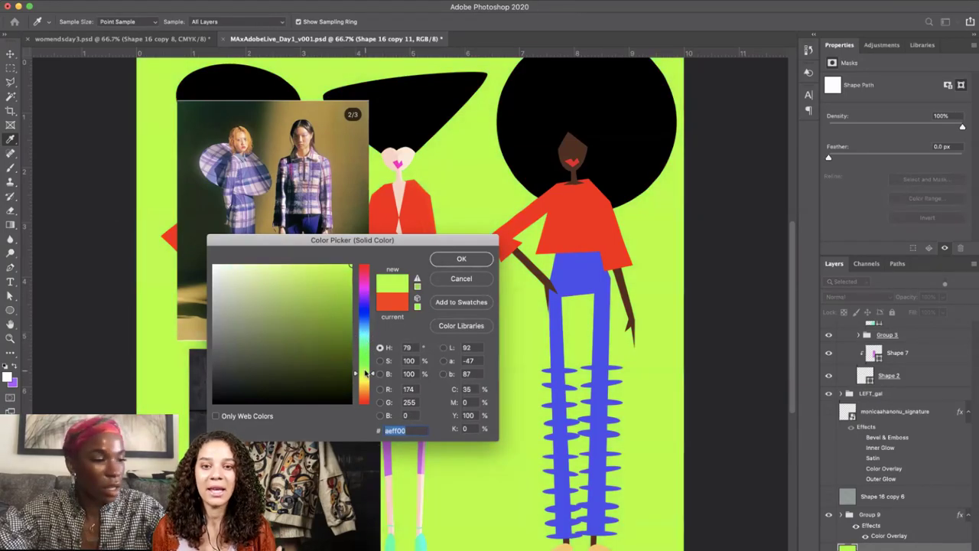
pyautogui.click(366, 357)
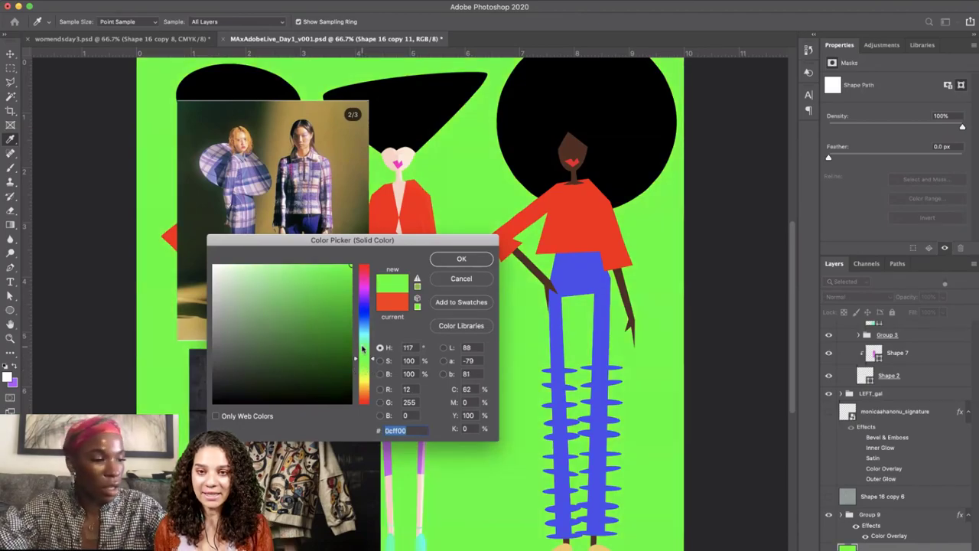
pyautogui.moveTo(287, 276); pyautogui.dragTo(294, 265)
pyautogui.write('07ff7c')
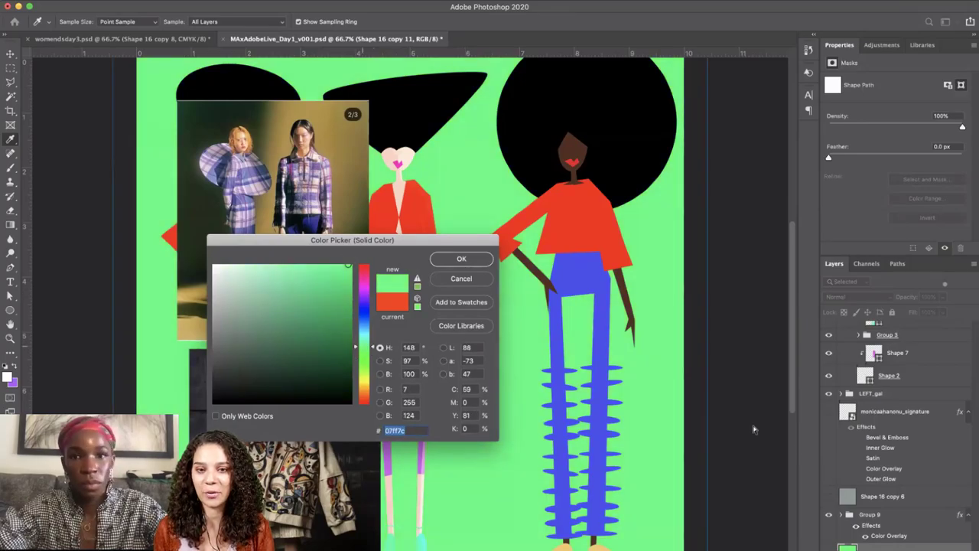
pyautogui.press('Return')
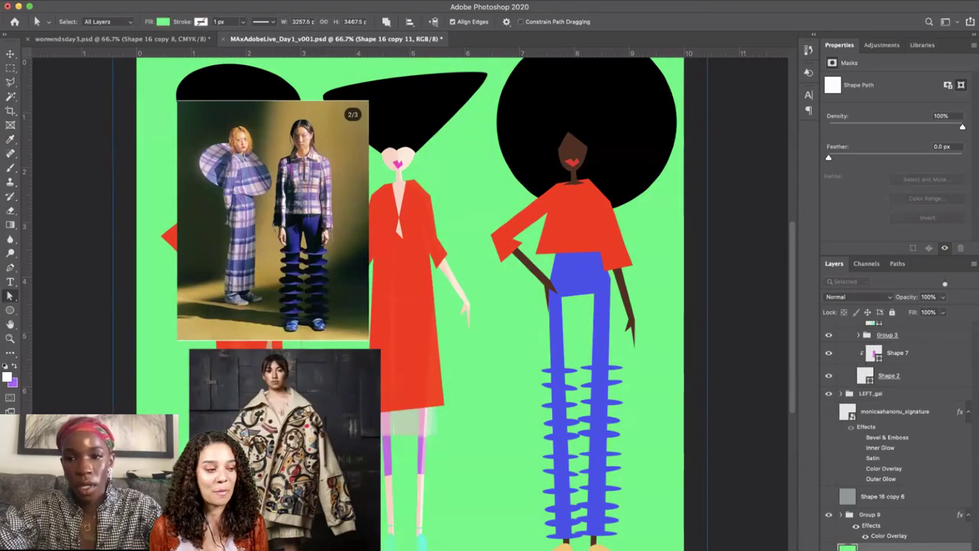
pyautogui.press('super+comma')
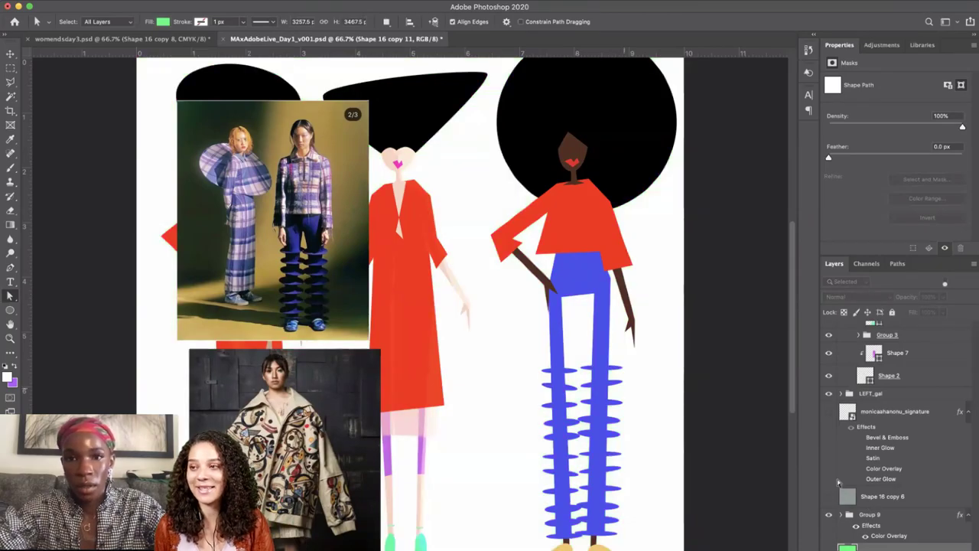
# Select the sleeve shape on the right figure's red top and switch to the Pen tool.
pyautogui.click(590, 219)
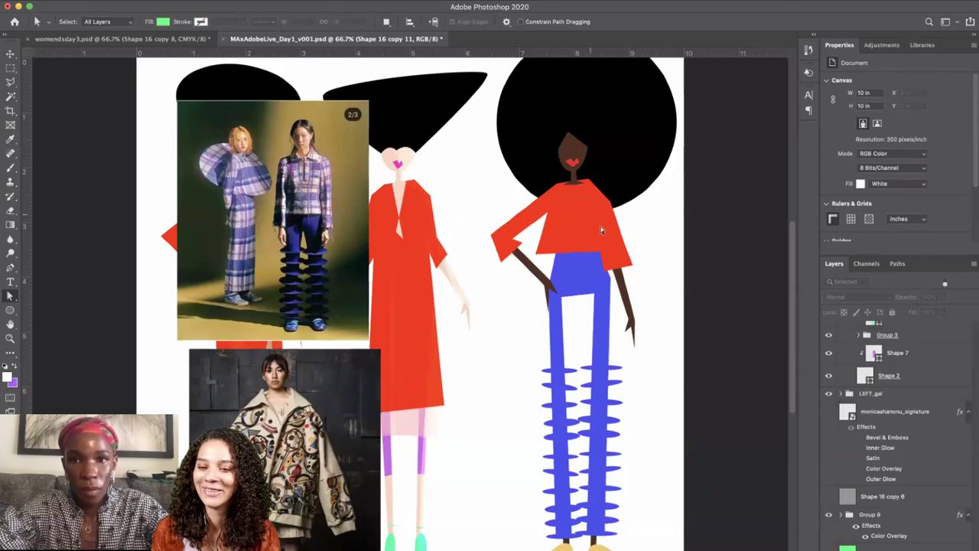
pyautogui.click(617, 259)
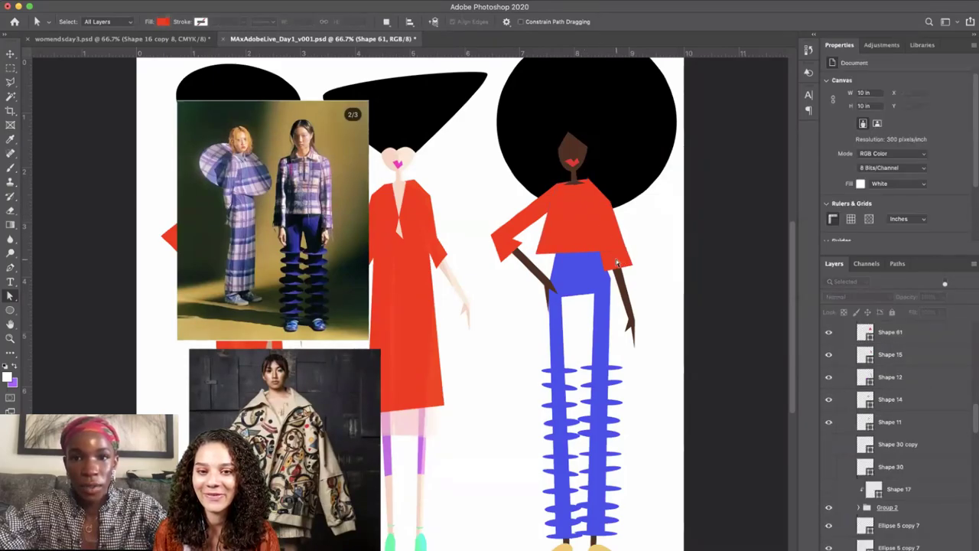
pyautogui.click(427, 306)
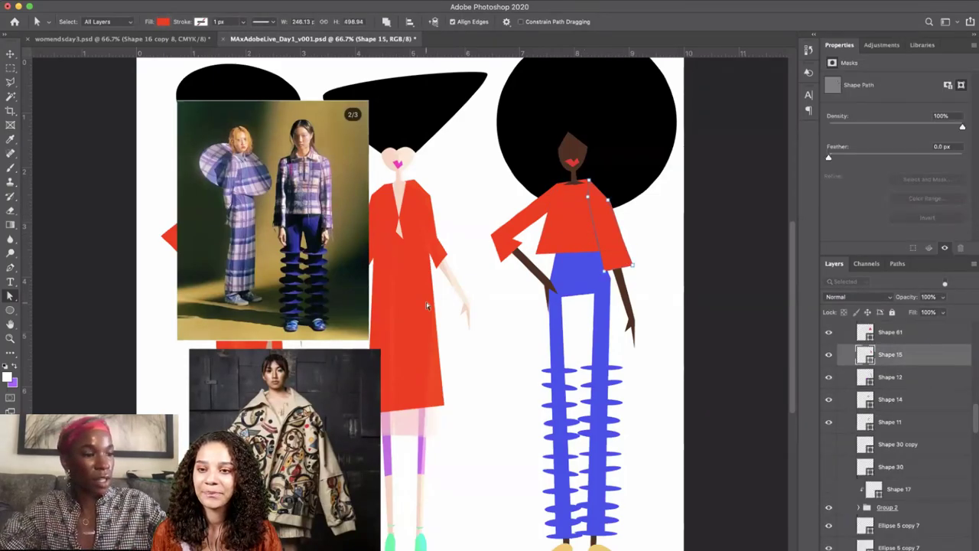
pyautogui.click(11, 267)
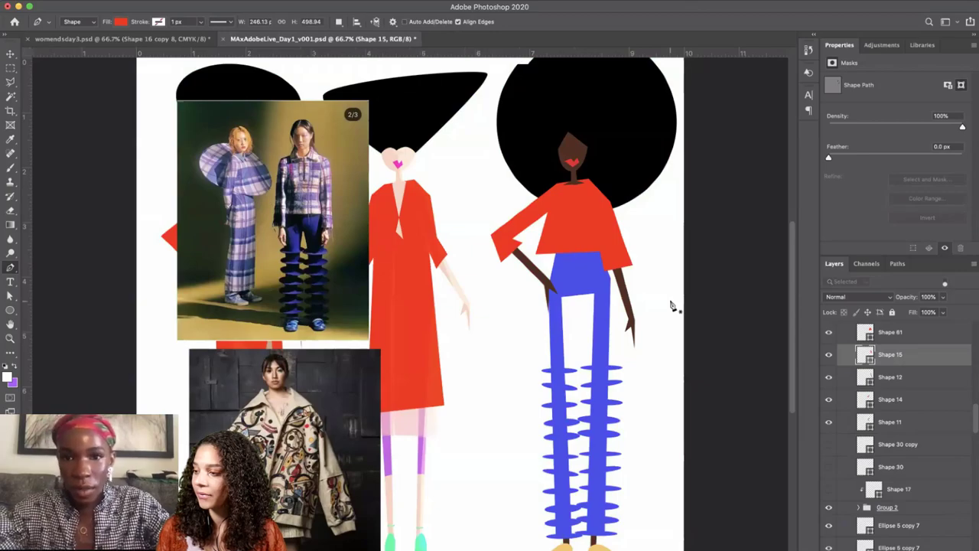
pyautogui.hscroll(-2, 673, 306)
pyautogui.scroll(1, 853, 378)
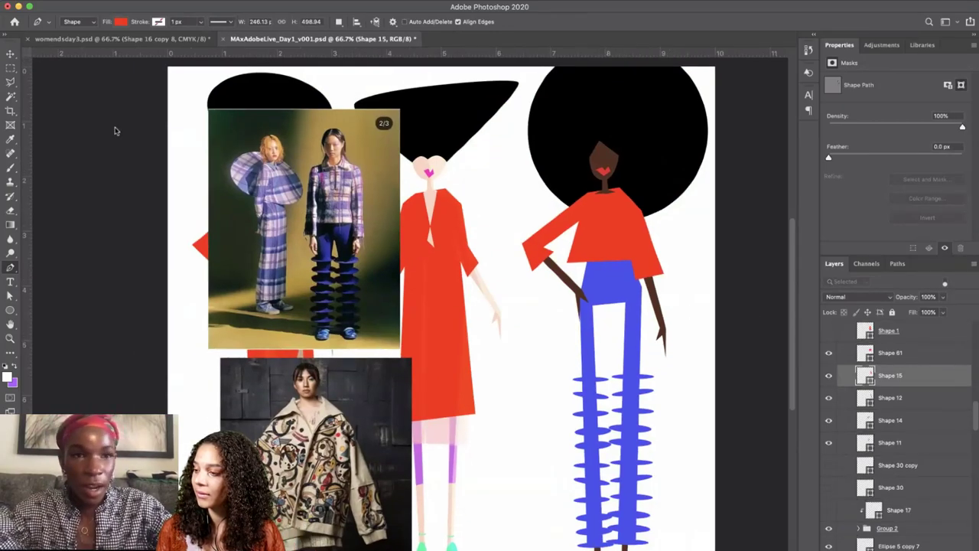
# Switch to the Move tool, then select and collapse the RIGHT_gal layer group.
pyautogui.click(10, 54)
pyautogui.scroll(-3, 879, 383)
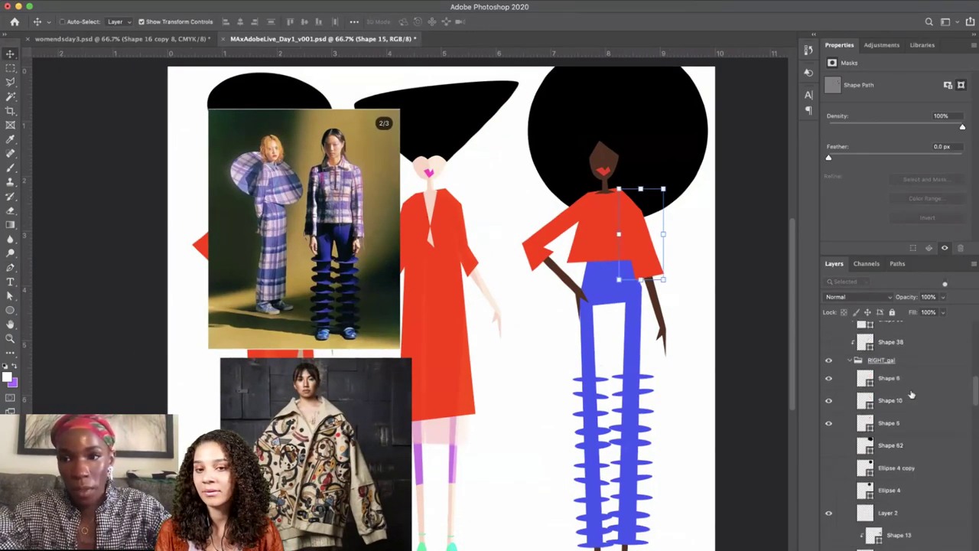
pyautogui.click(859, 361)
pyautogui.click(853, 360)
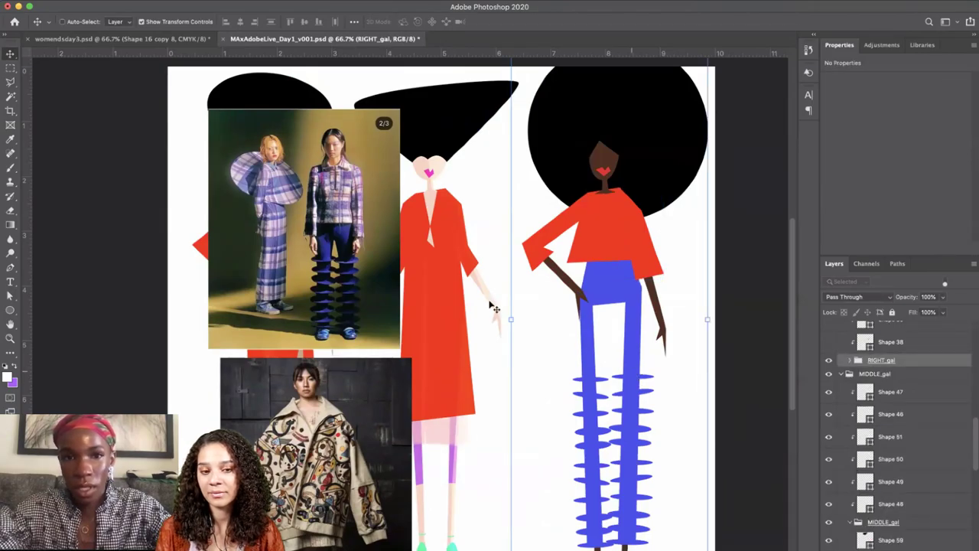
# Hide the IMG_9834 reference photo and move the IMG_9829 jacket photo up over the left figure.
pyautogui.scroll(-10, 882, 394)
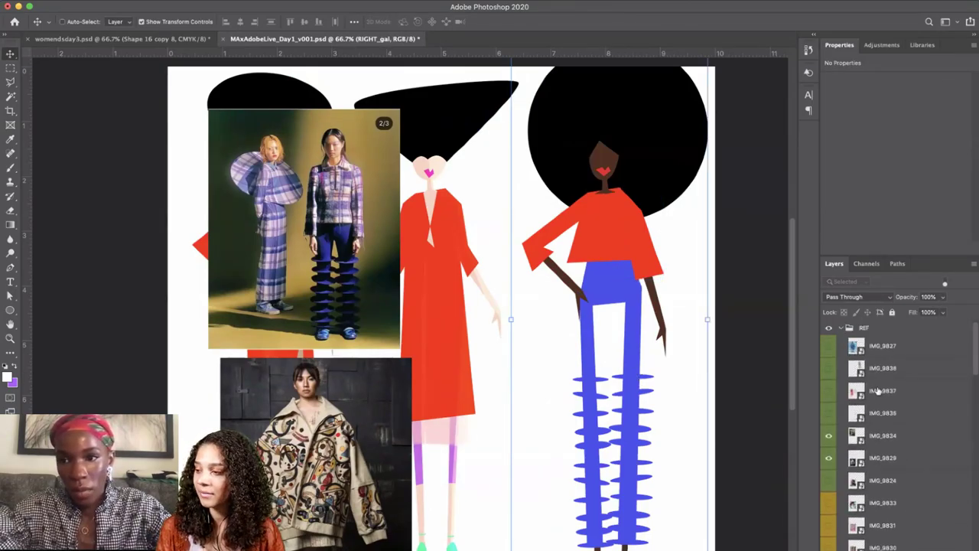
pyautogui.click(892, 444)
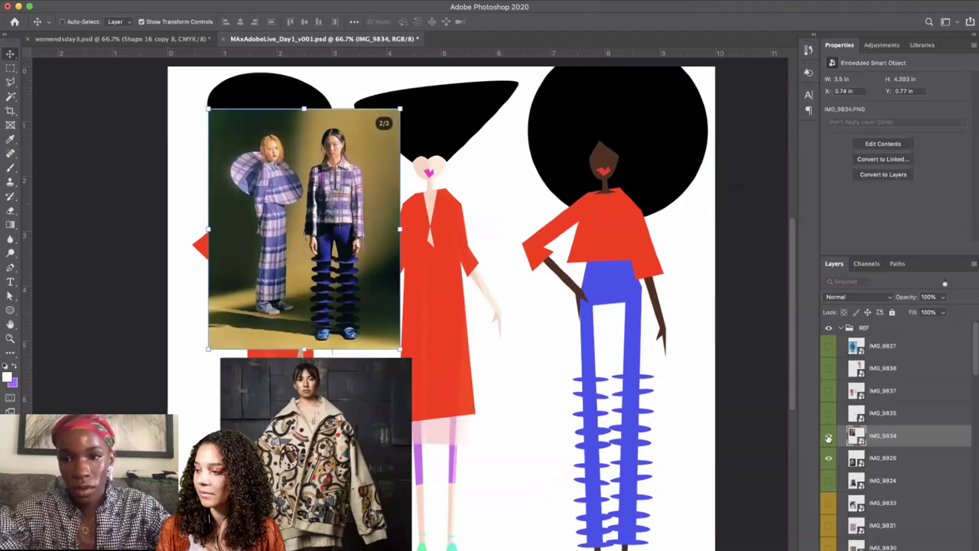
pyautogui.click(828, 436)
pyautogui.click(891, 457)
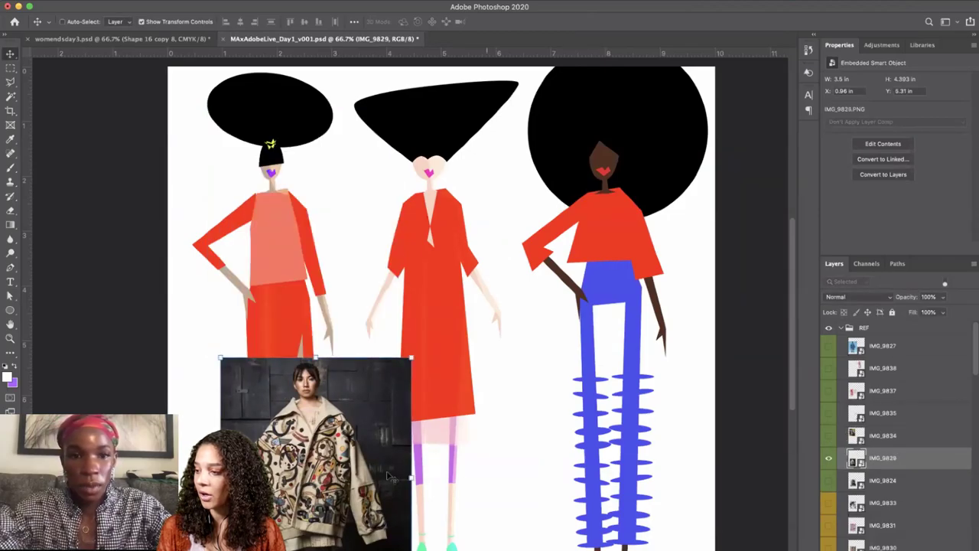
pyautogui.moveTo(398, 449); pyautogui.dragTo(368, 192)
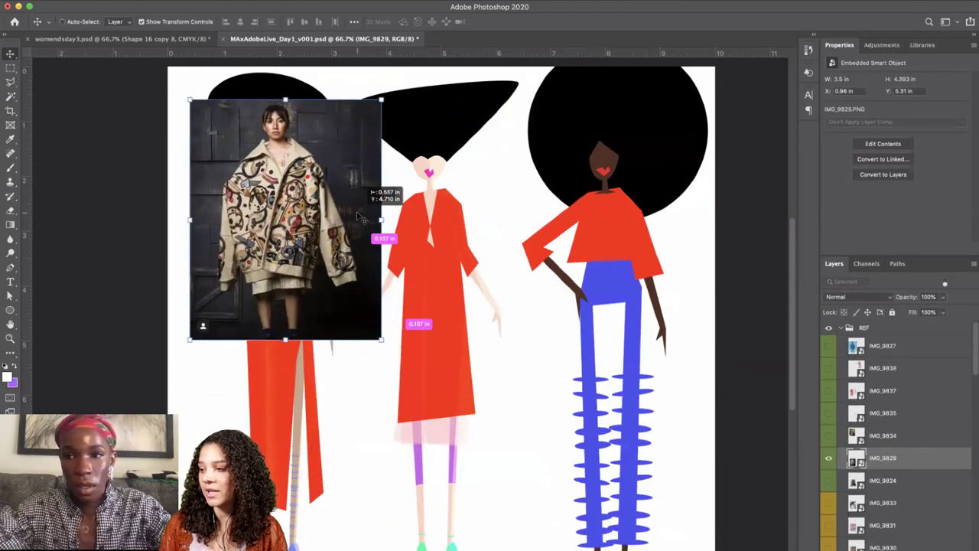
# Show the IMG_9827 reference photo, scale it down to about 4.16 × 5.25 in, and place it over the right figure.
pyautogui.click(829, 346)
pyautogui.click(855, 345)
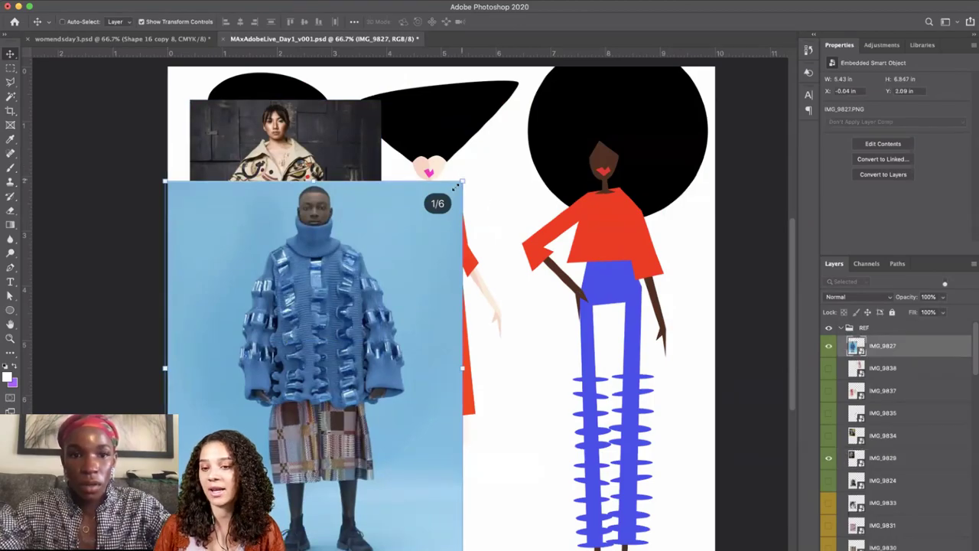
pyautogui.moveTo(457, 185); pyautogui.dragTo(428, 226)
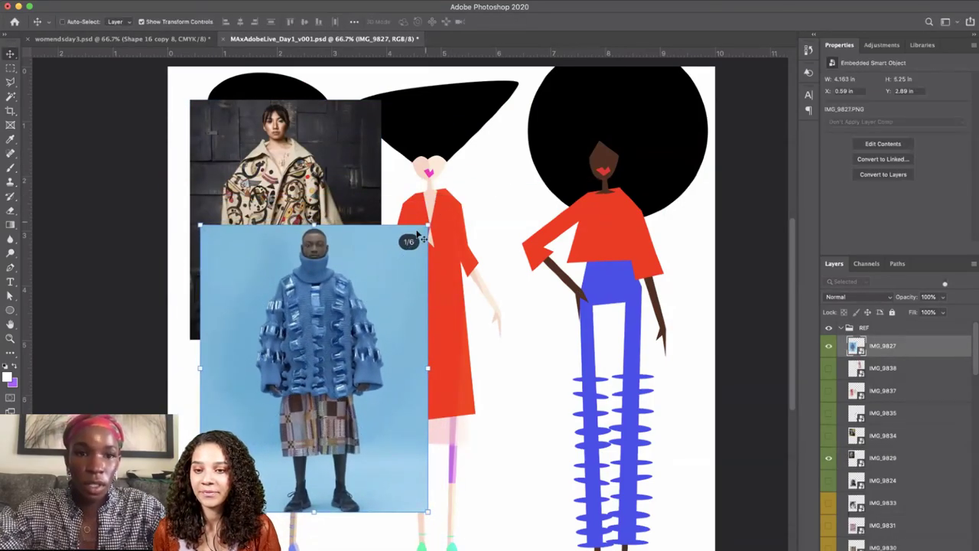
pyautogui.moveTo(336, 312); pyautogui.dragTo(645, 172)
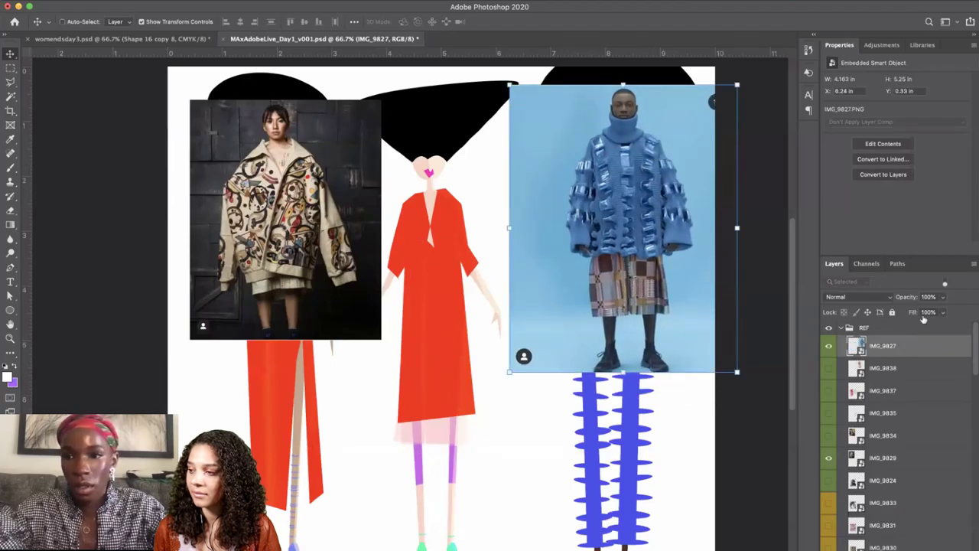
# Move the IMG_9829 jacket photo to about X 1.55 in, Y 4.19 in, over the lower left and middle figures.
pyautogui.click(883, 458)
pyautogui.moveTo(326, 254); pyautogui.dragTo(537, 437)
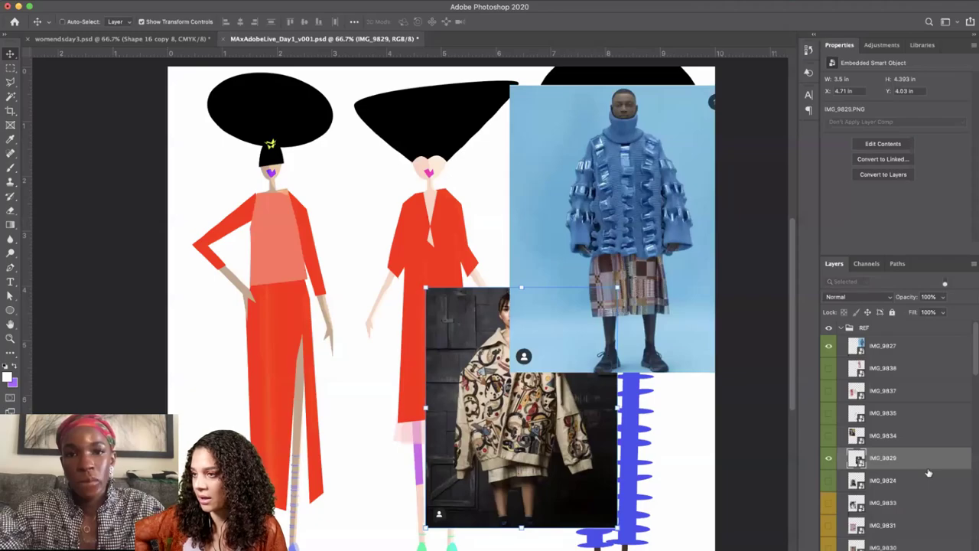
pyautogui.moveTo(564, 439); pyautogui.dragTo(391, 448)
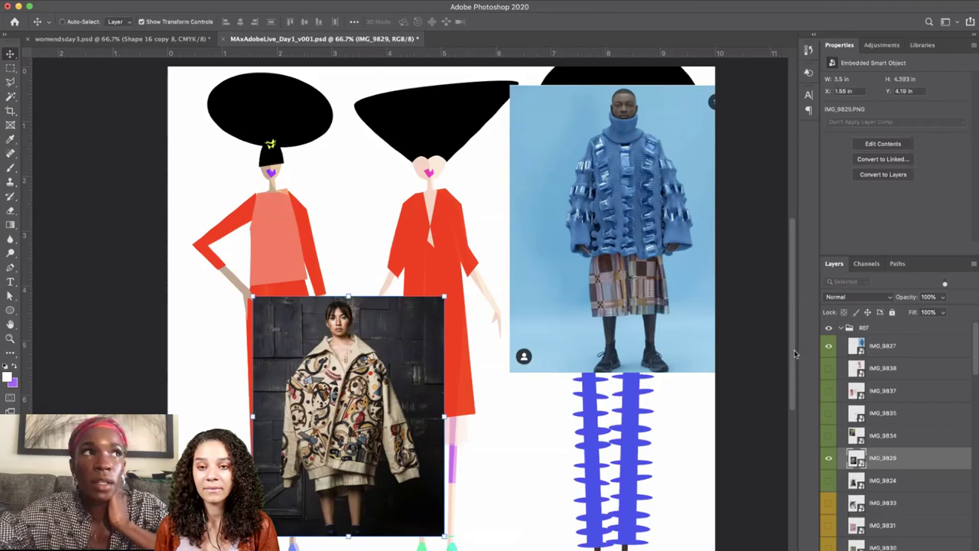
pyautogui.scroll(-10, 943, 457)
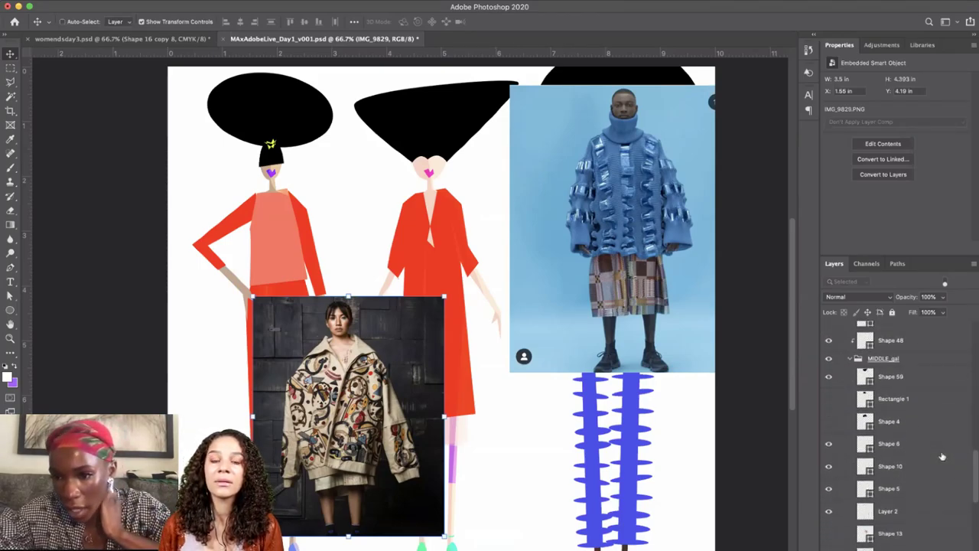
pyautogui.scroll(10, 943, 457)
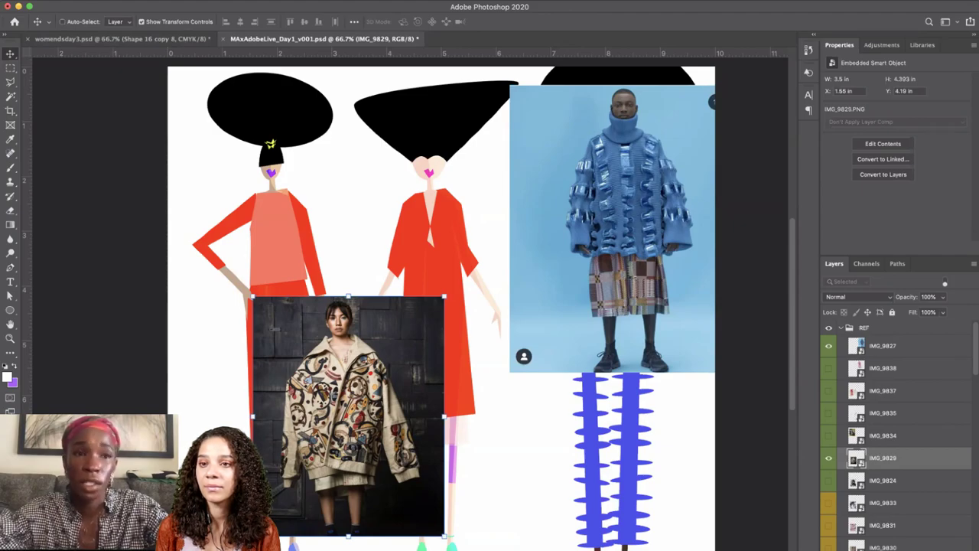
# Open joshuakissi_4.psd from the joshuaKissi folder inside squares2020.
pyautogui.click(90, 0)
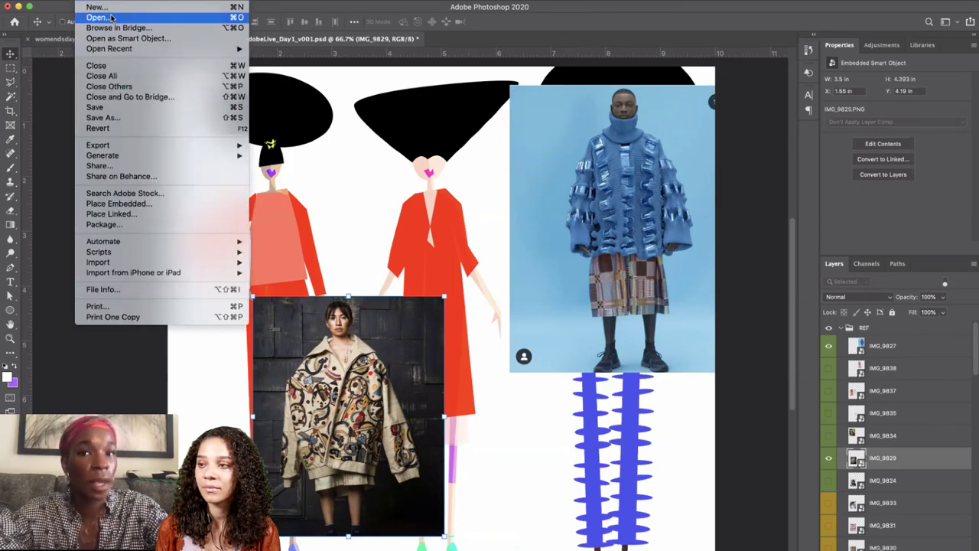
pyautogui.click(112, 17)
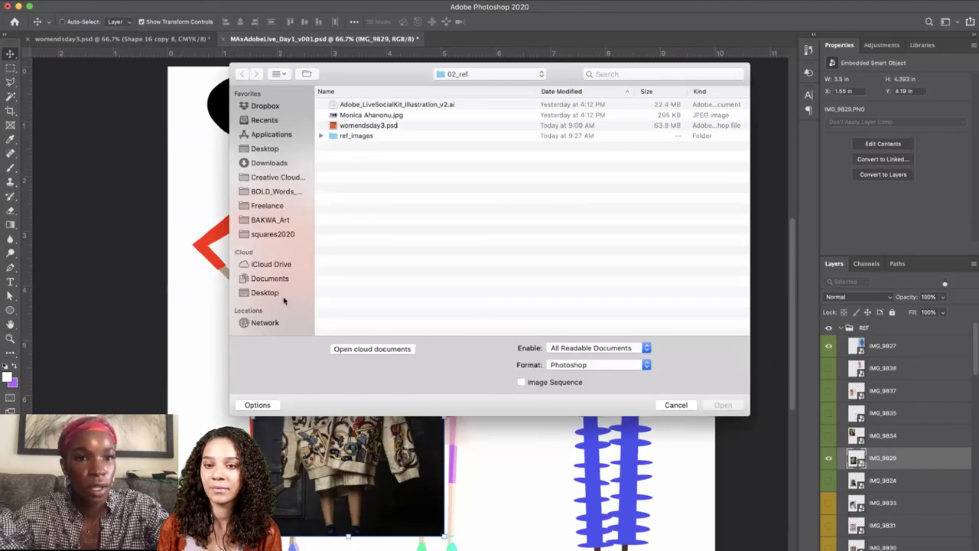
pyautogui.click(272, 235)
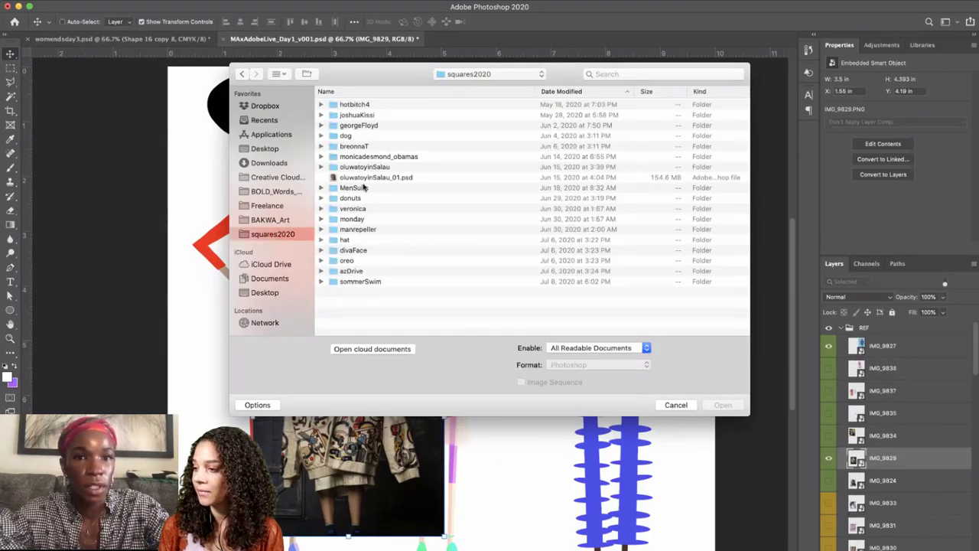
pyautogui.doubleClick(349, 115)
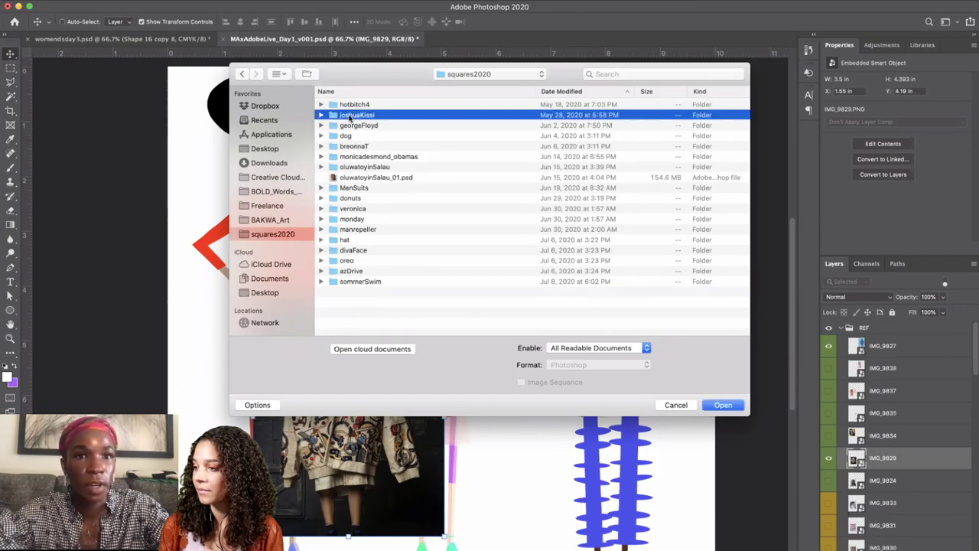
pyautogui.click(363, 105)
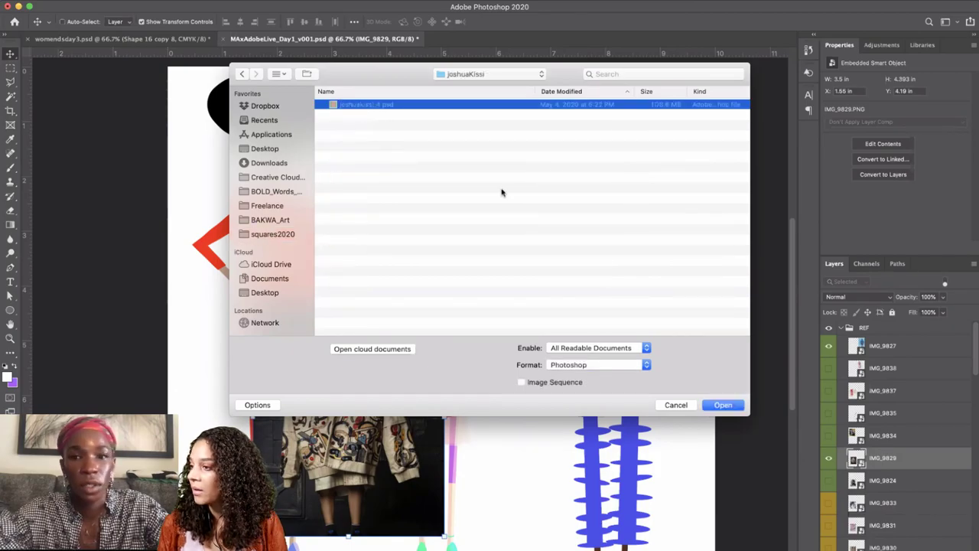
pyautogui.press('Return')
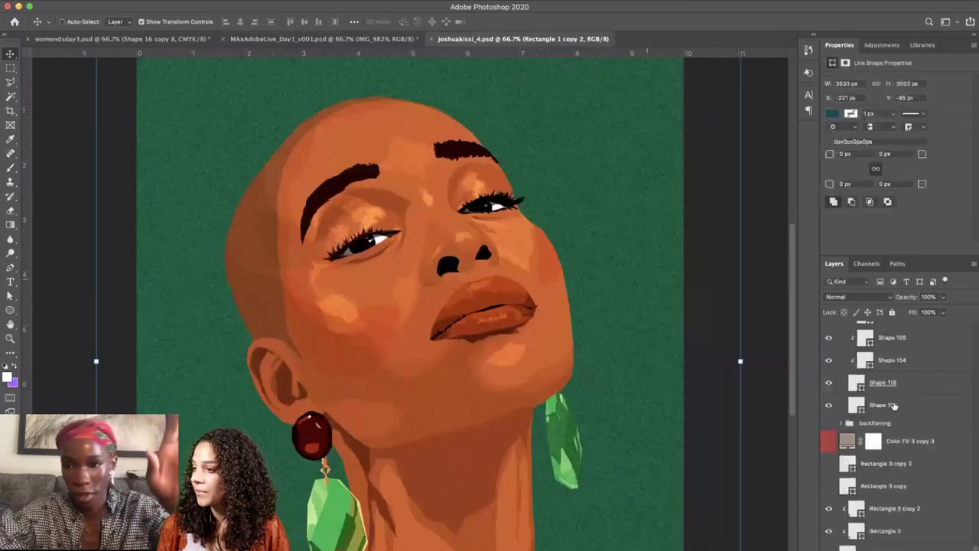
# Toggle the visibility of the DO NOT EDIT - LIGHTING group off and on to compare the portrait with and without lighting.
pyautogui.scroll(5, 863, 376)
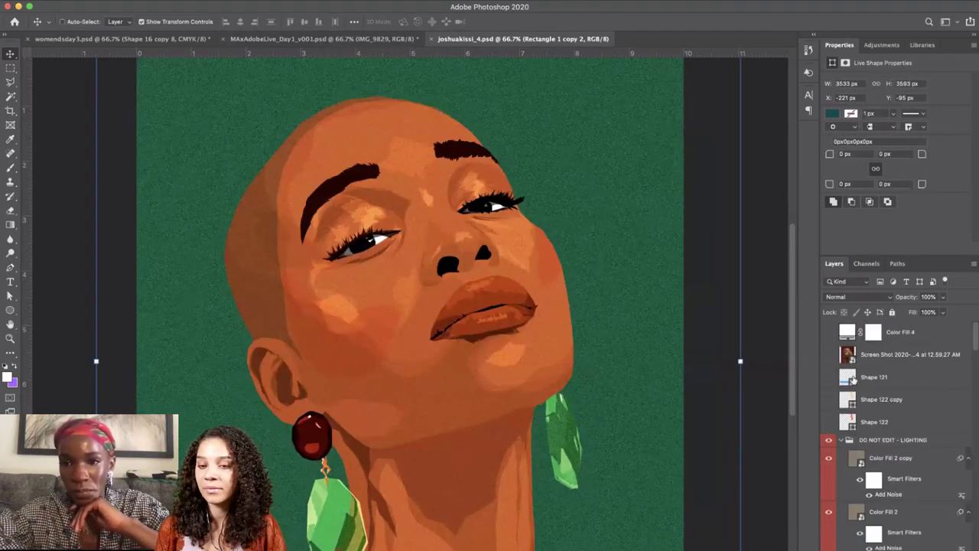
pyautogui.scroll(-3, 865, 379)
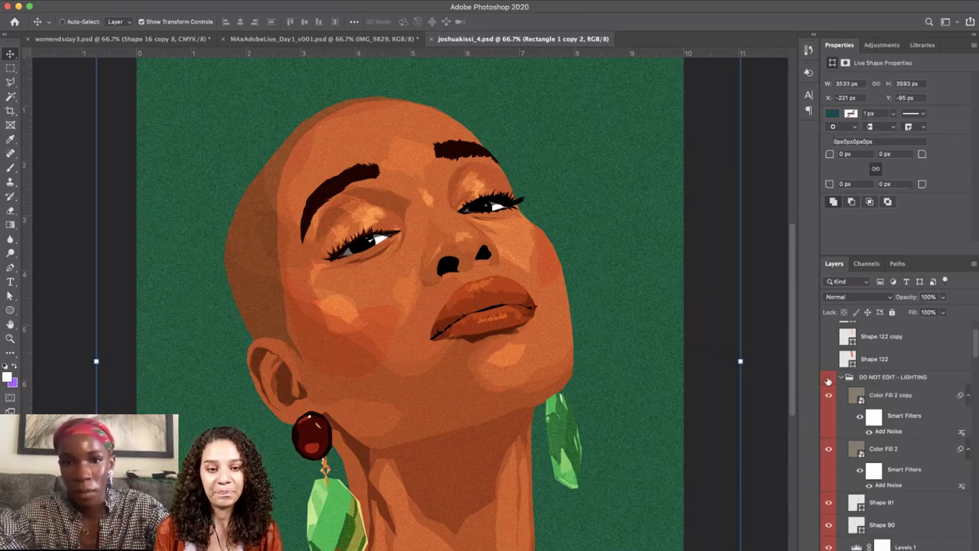
pyautogui.click(828, 380)
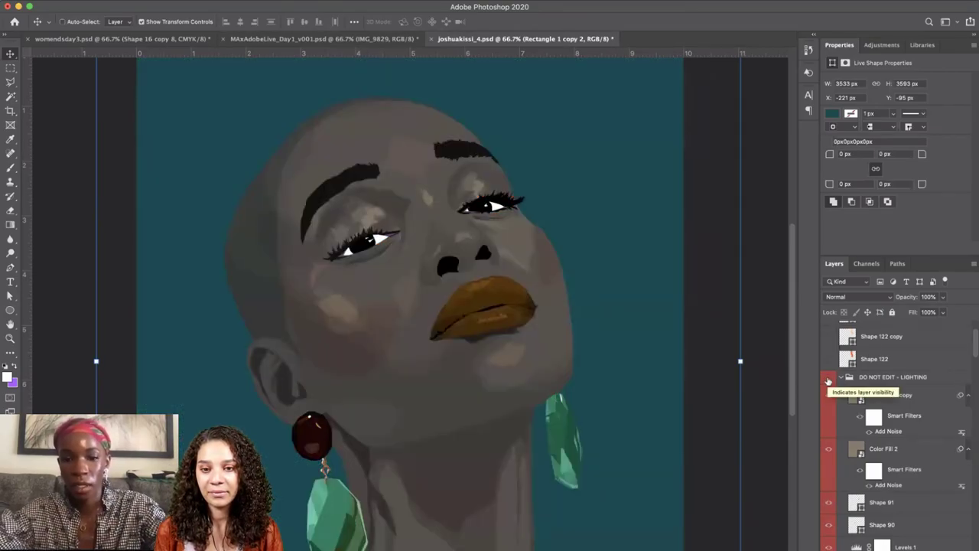
pyautogui.press('super+minus')
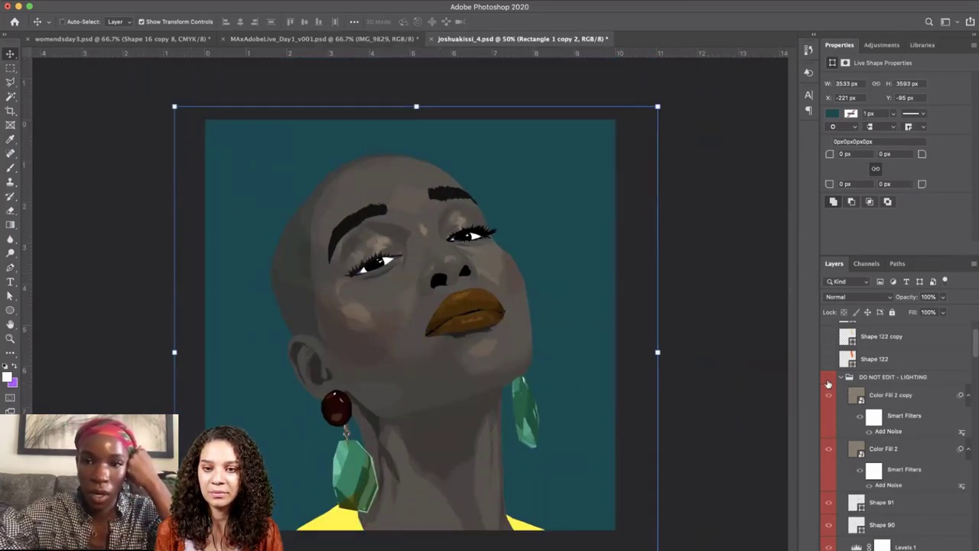
pyautogui.click(828, 380)
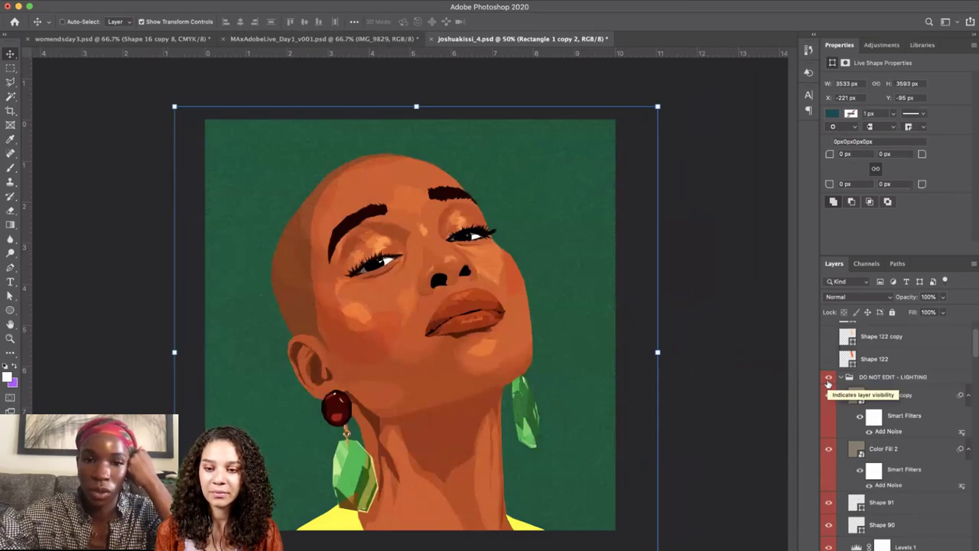
pyautogui.click(828, 381)
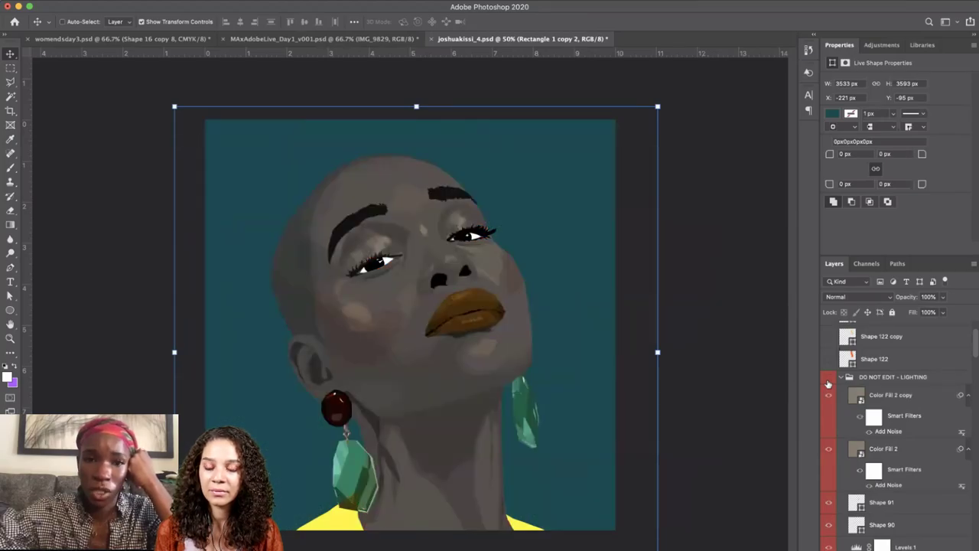
pyautogui.click(829, 379)
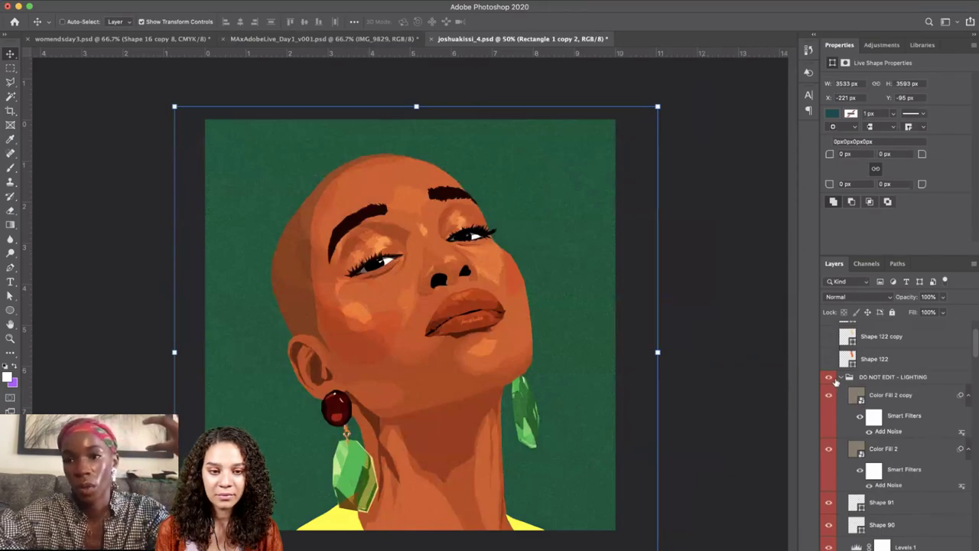
# Examine the fill, shape and adjustment layers inside the DO NOT EDIT - LIGHTING group, and collapse the group.
pyautogui.click(840, 378)
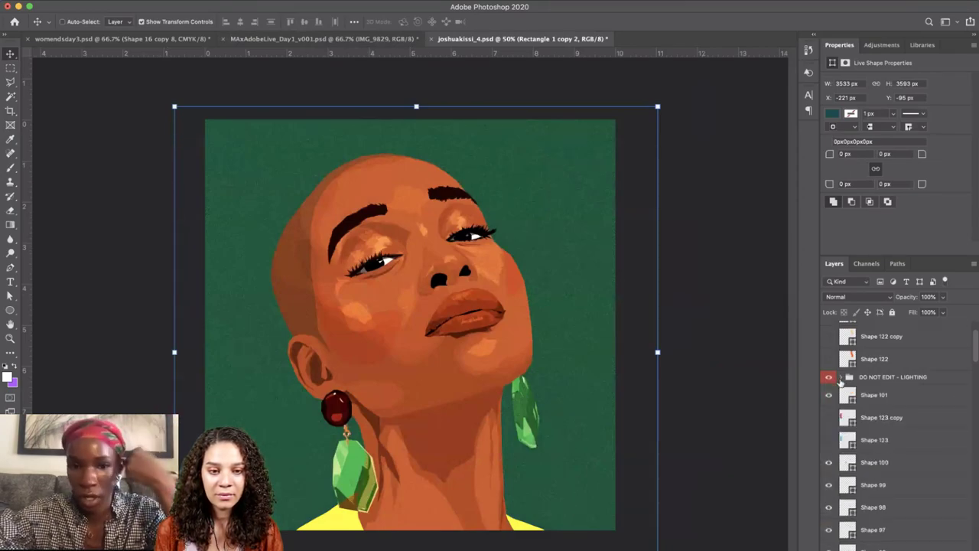
pyautogui.click(841, 378)
pyautogui.scroll(-2, 899, 368)
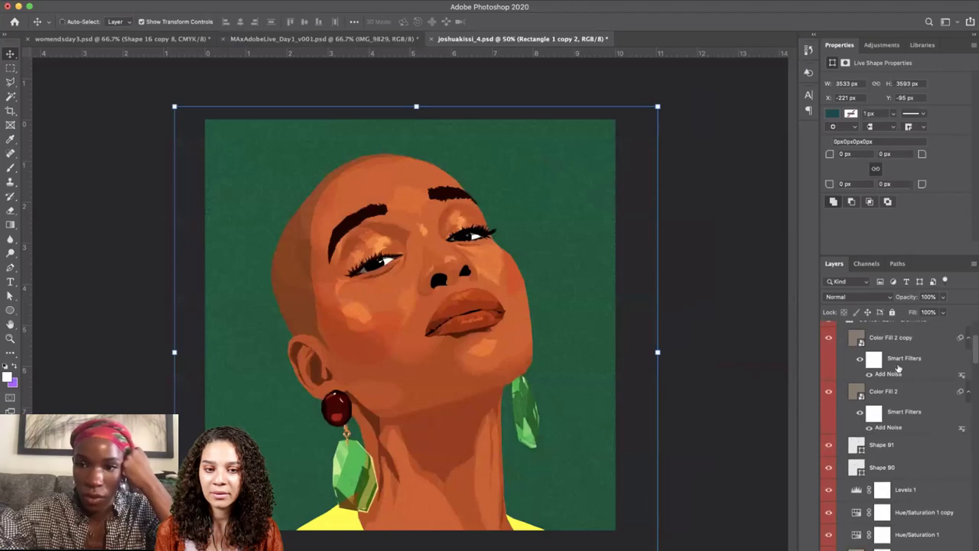
pyautogui.scroll(-2, 904, 453)
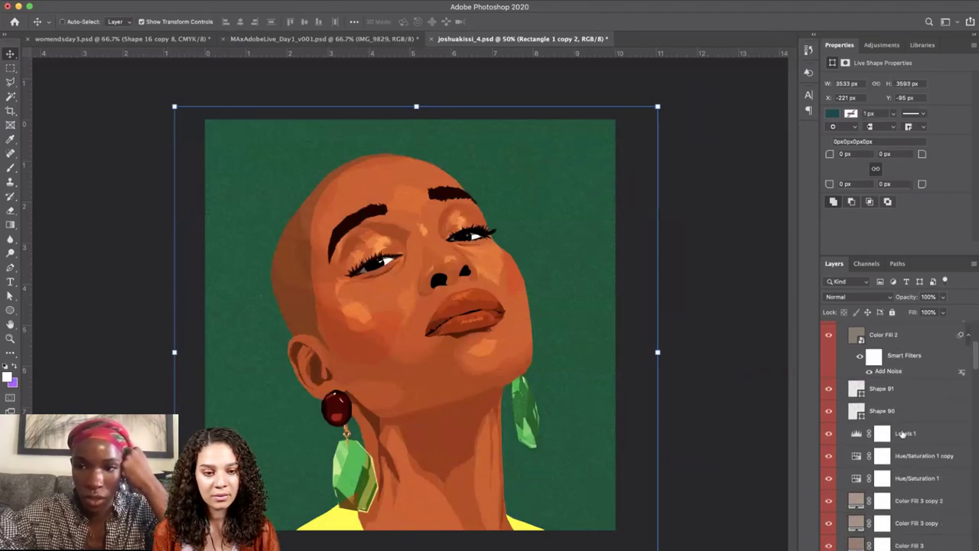
pyautogui.scroll(5, 901, 433)
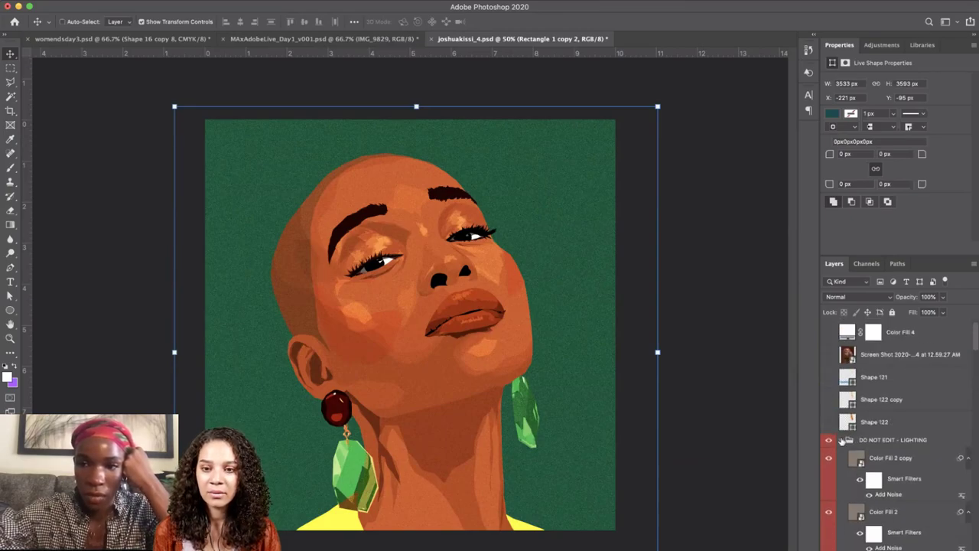
pyautogui.click(841, 440)
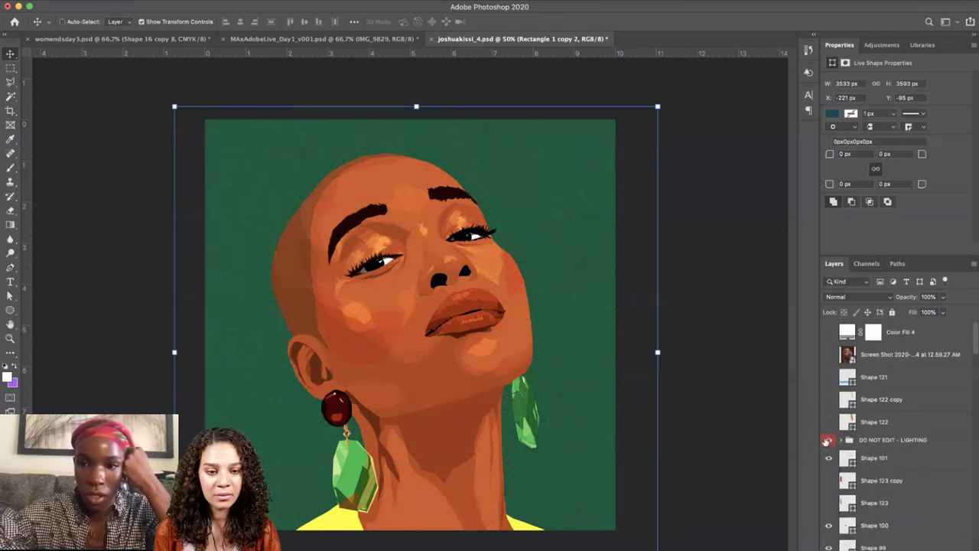
pyautogui.click(828, 442)
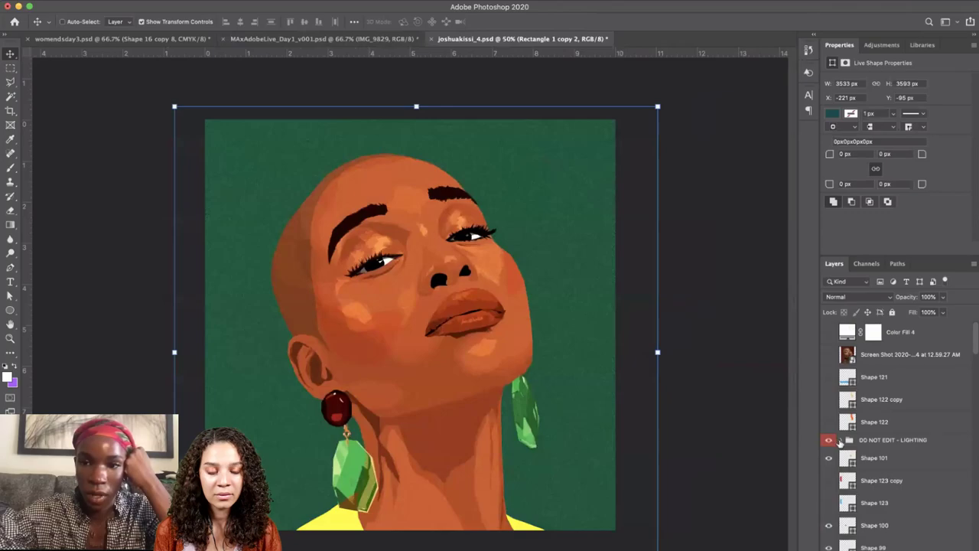
pyautogui.click(842, 441)
pyautogui.scroll(-3, 866, 487)
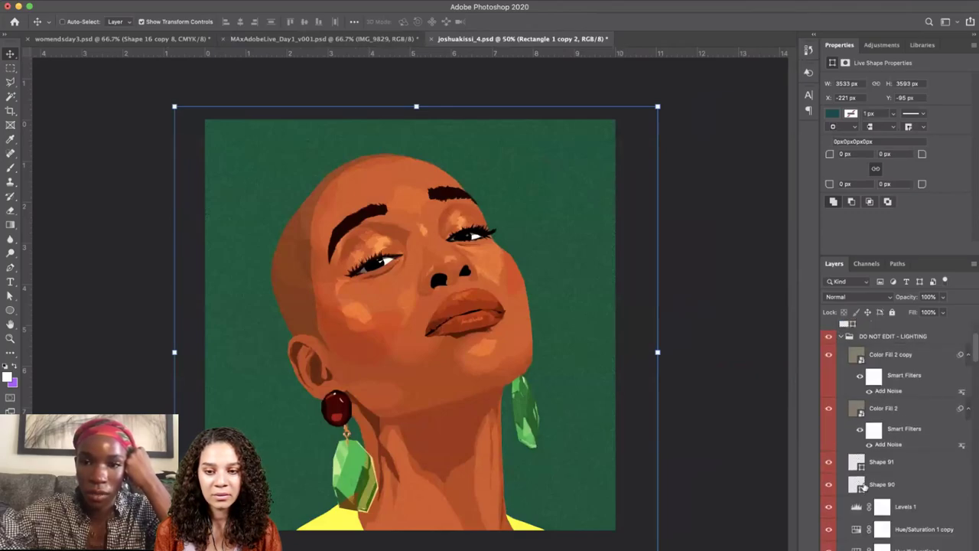
pyautogui.click(827, 508)
pyautogui.scroll(3, 826, 511)
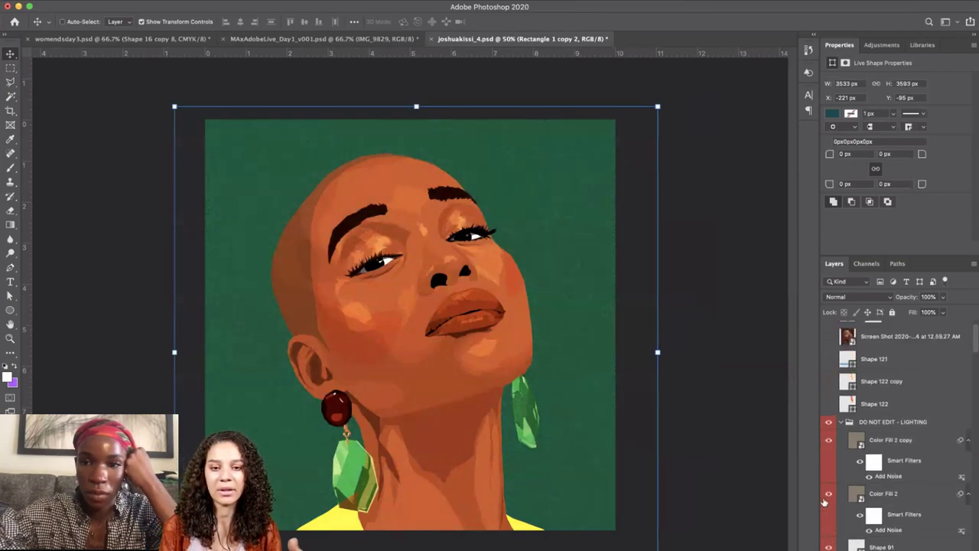
pyautogui.click(841, 440)
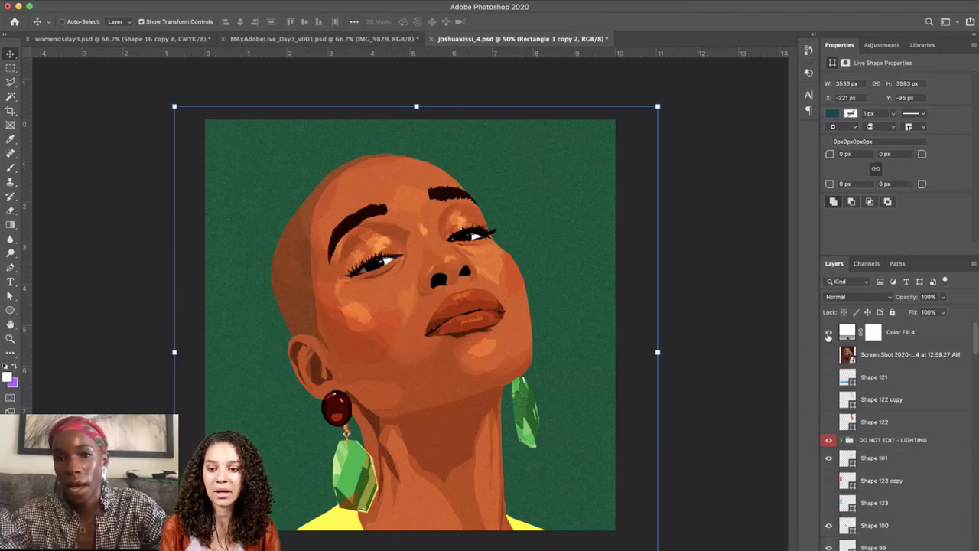
# Toggle the Color Fill 4 layer to compare the portrait in grayscale and in color, and check the layer's blending mode.
pyautogui.click(830, 332)
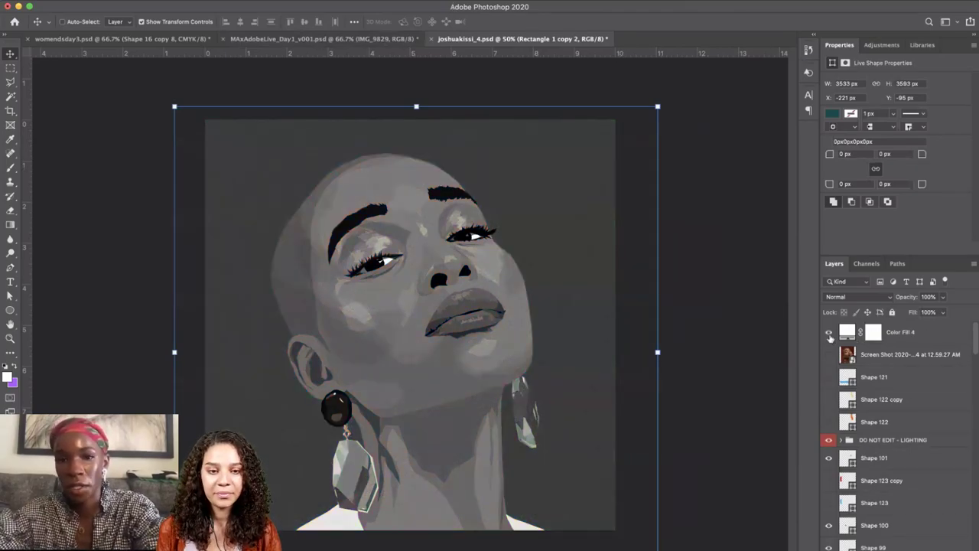
pyautogui.click(829, 333)
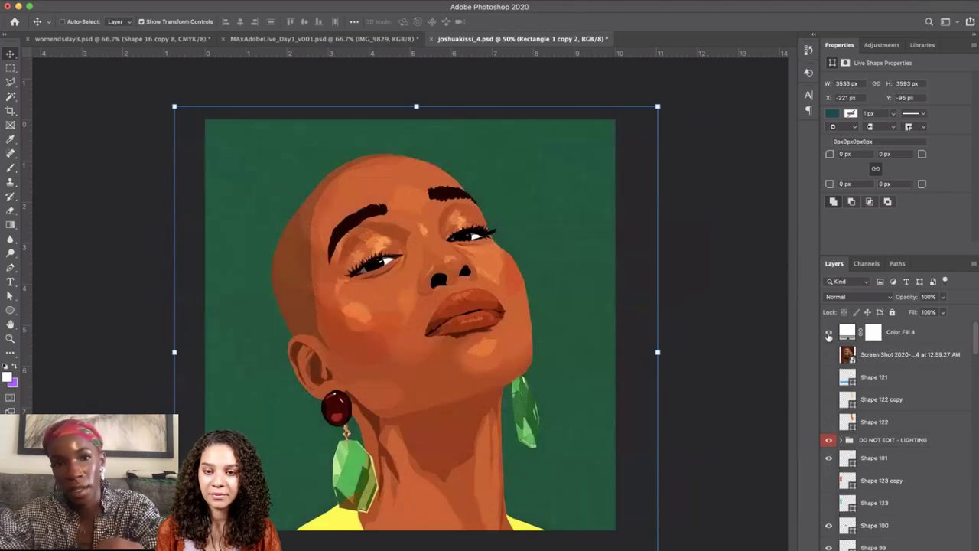
pyautogui.click(829, 333)
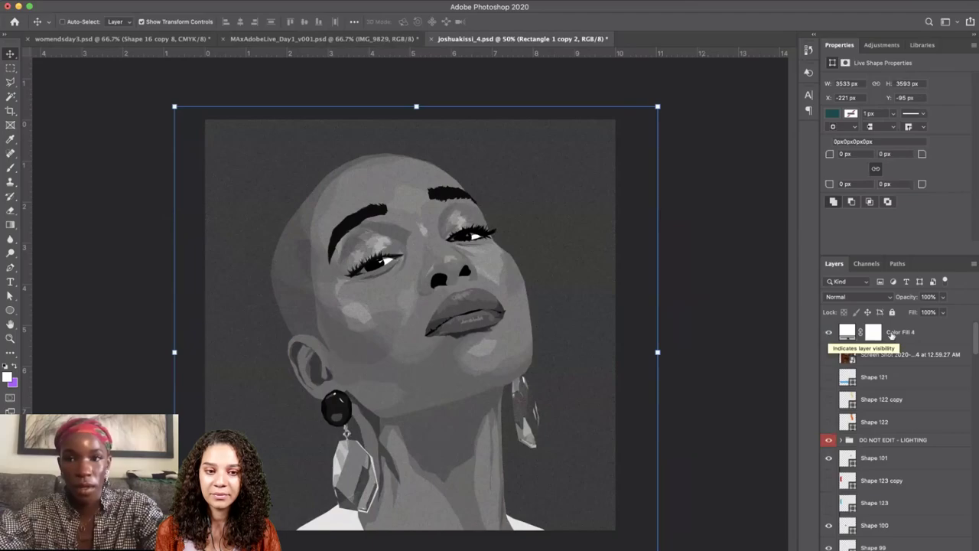
pyautogui.click(909, 332)
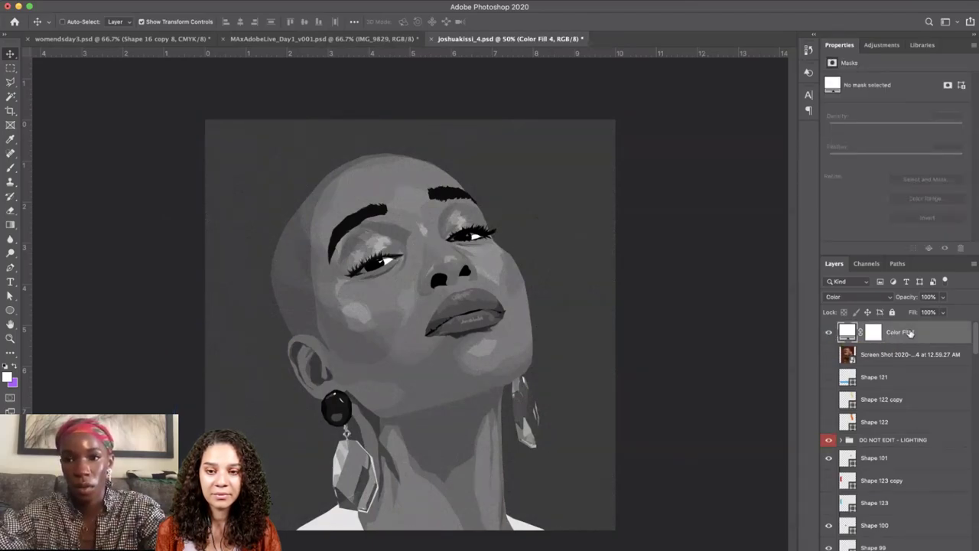
pyautogui.click(858, 296)
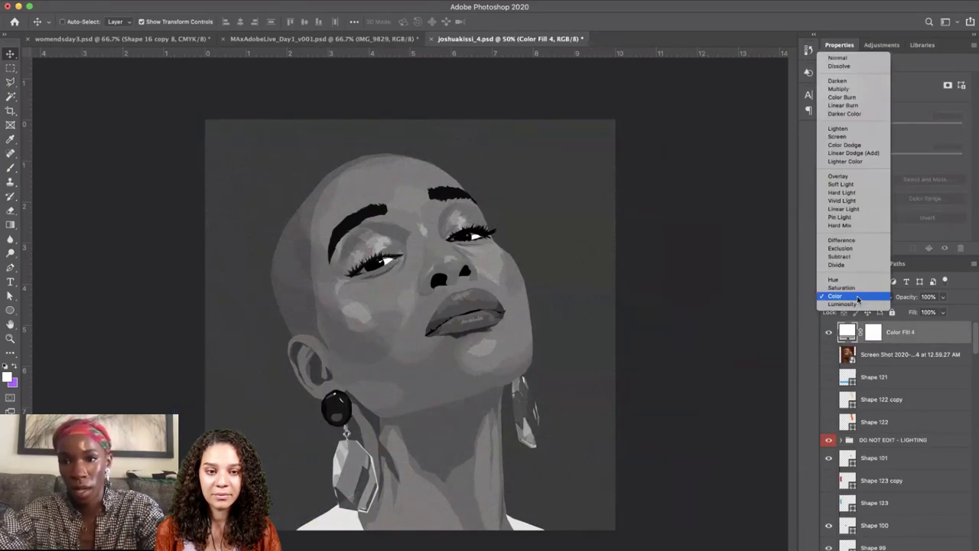
pyautogui.click(857, 297)
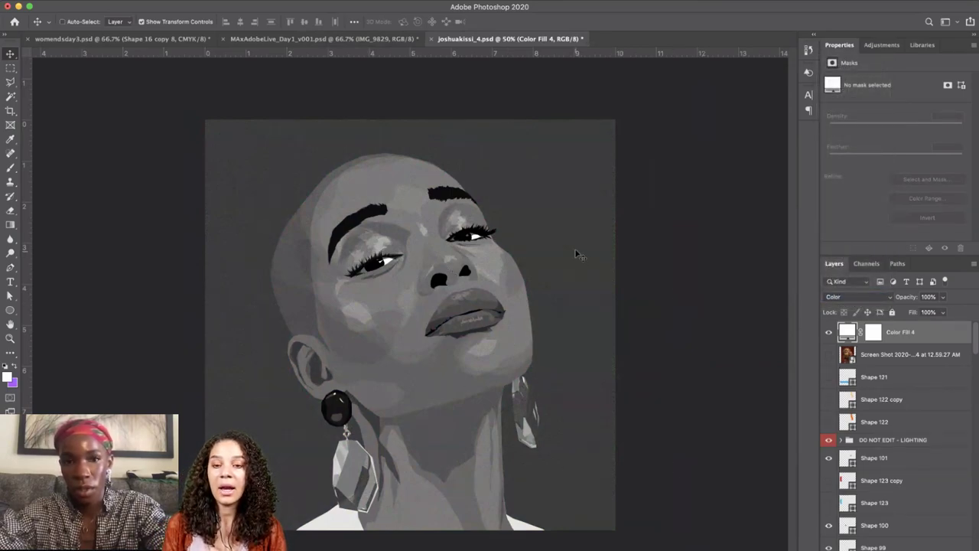
# Return to the MAxAdobeLive_Day1_v001.psd document and move the IMG_9829 jacket photo to X 6.5 in, Y 5.22 in, below the blue sweater photo.
pyautogui.click(266, 39)
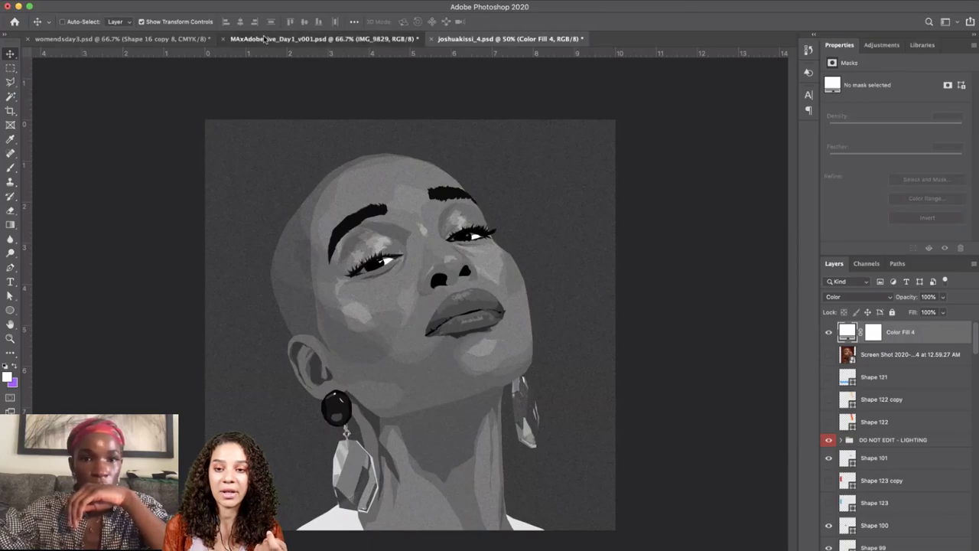
pyautogui.moveTo(338, 325); pyautogui.dragTo(610, 401)
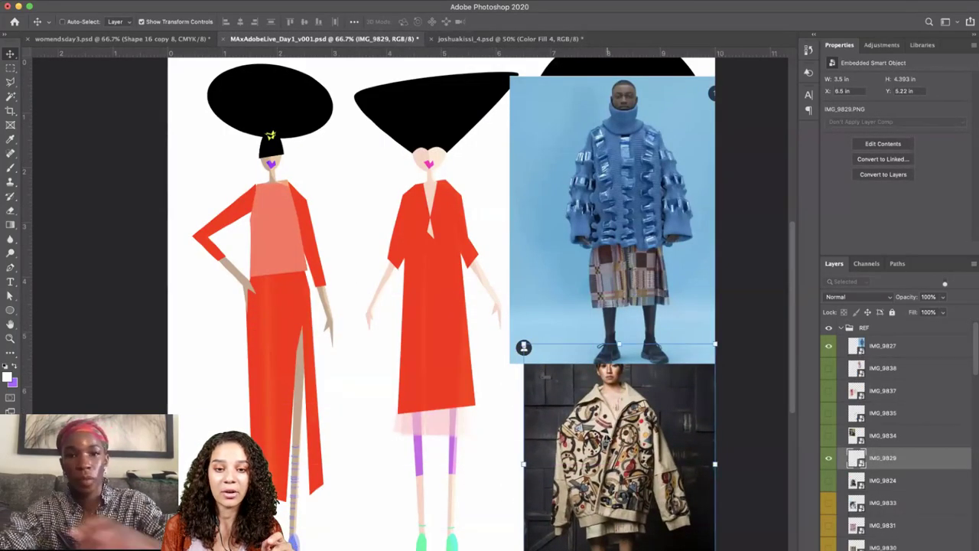
# Draw a white turtleneck collar shape, about 166 px wide and 96 px high, around the middle figure's neck with the Pen tool.
pyautogui.click(10, 267)
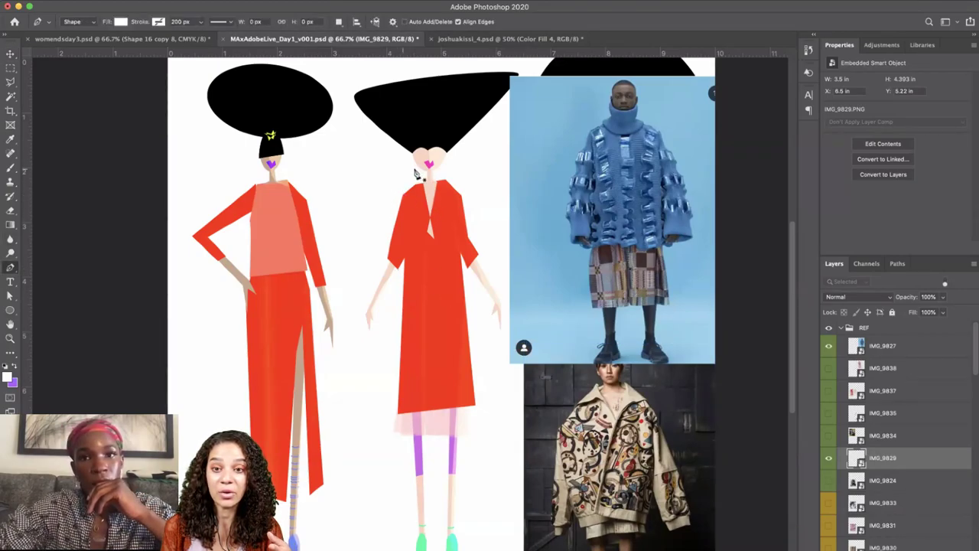
pyautogui.click(414, 167)
pyautogui.press('super+z')
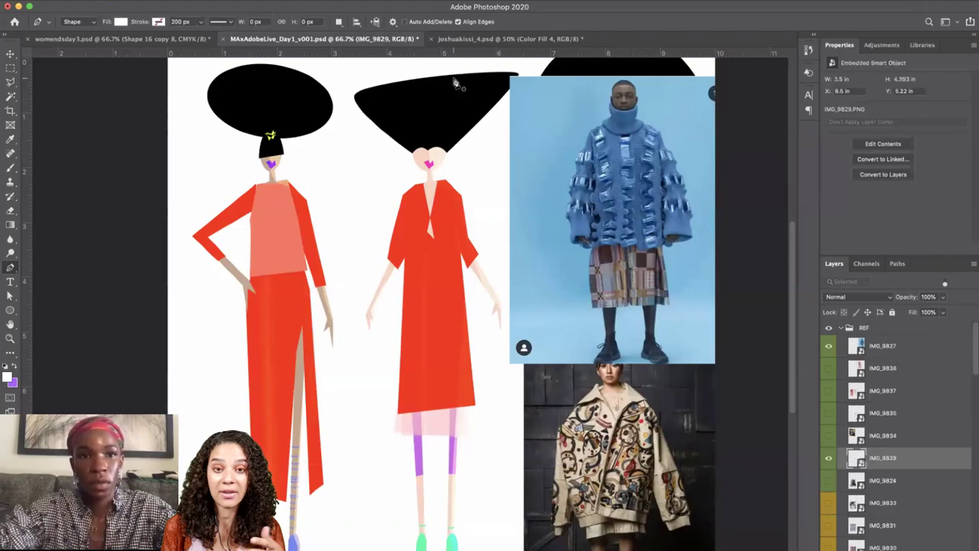
pyautogui.press('super+plus')
pyautogui.moveTo(379, 230); pyautogui.dragTo(218, 351)
pyautogui.press('f')
pyautogui.click(337, 203)
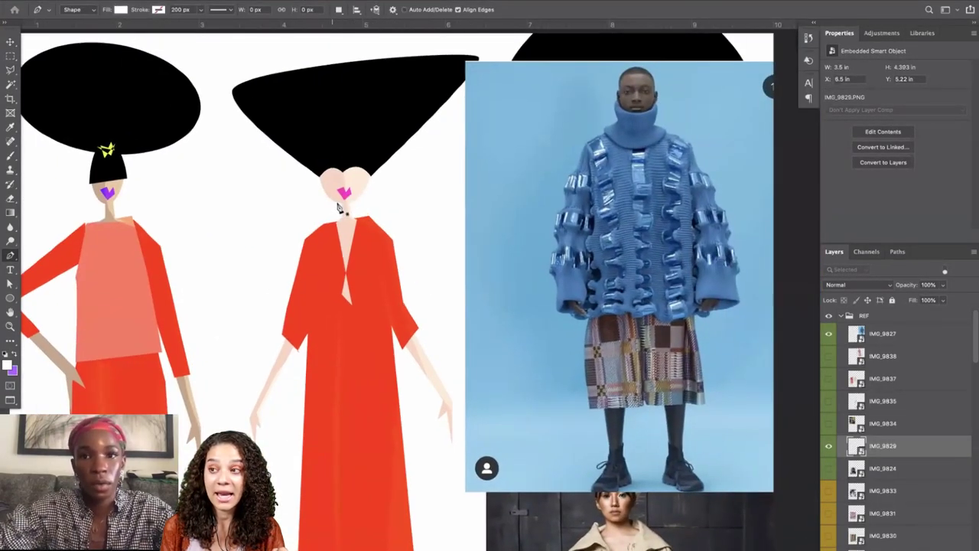
pyautogui.click(337, 210)
pyautogui.click(329, 224)
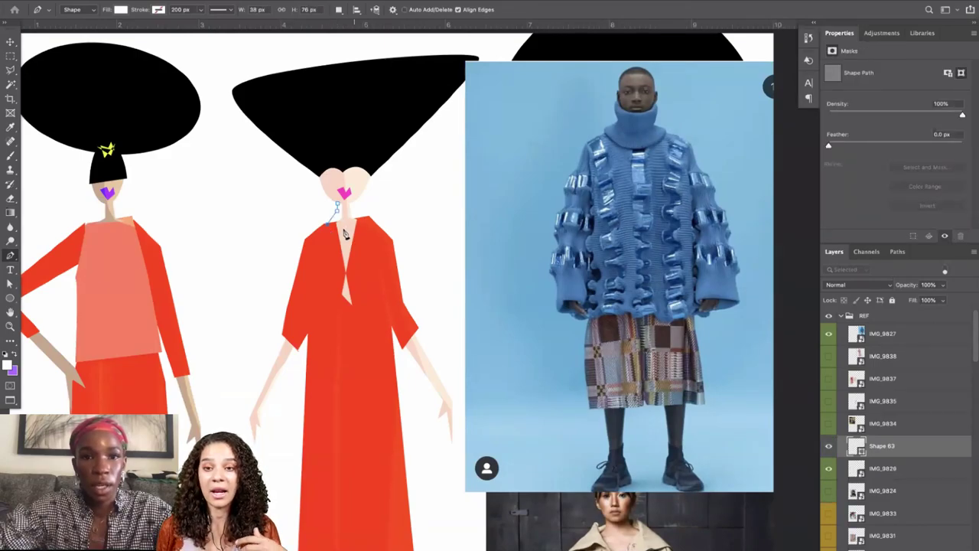
pyautogui.click(344, 229)
pyautogui.click(360, 228)
pyautogui.click(374, 219)
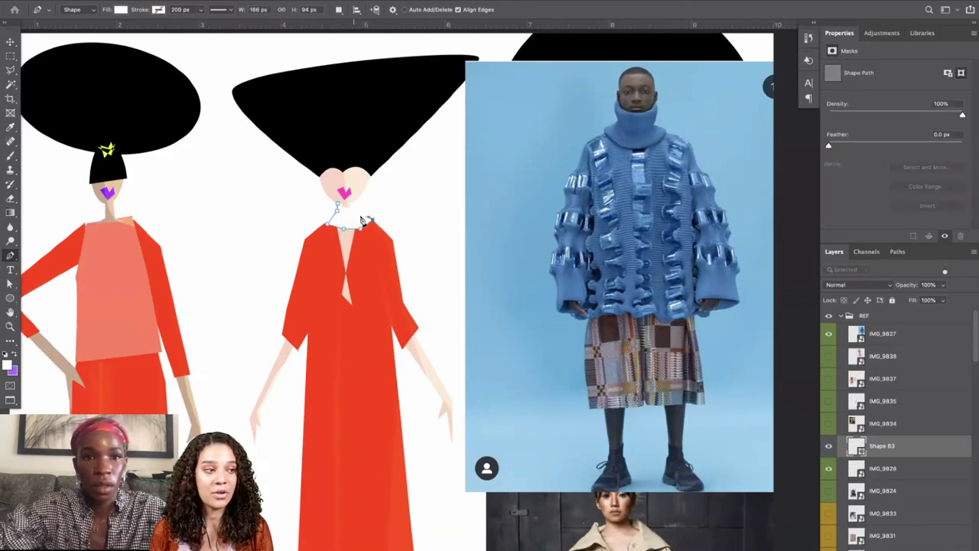
pyautogui.click(362, 215)
pyautogui.click(357, 202)
pyautogui.click(337, 204)
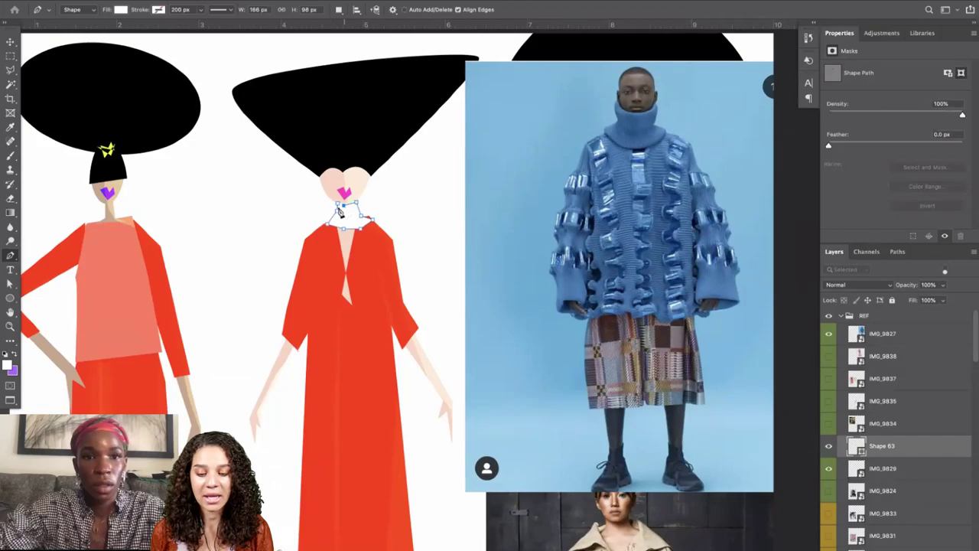
pyautogui.press('Return')
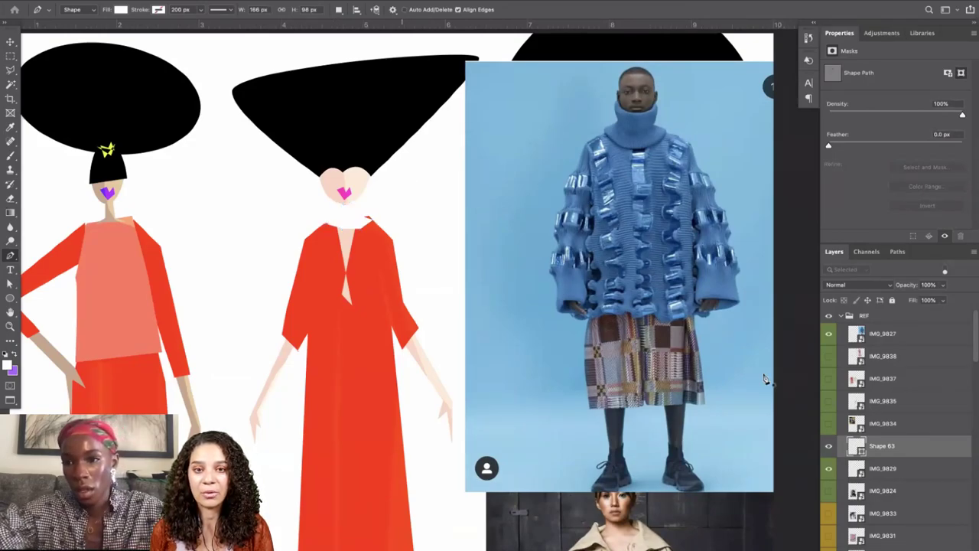
# Move the Shape 63 layer out of the REF group to the top of the layer stack and collapse the REF group.
pyautogui.moveTo(901, 447); pyautogui.dragTo(893, 311)
pyautogui.click(843, 338)
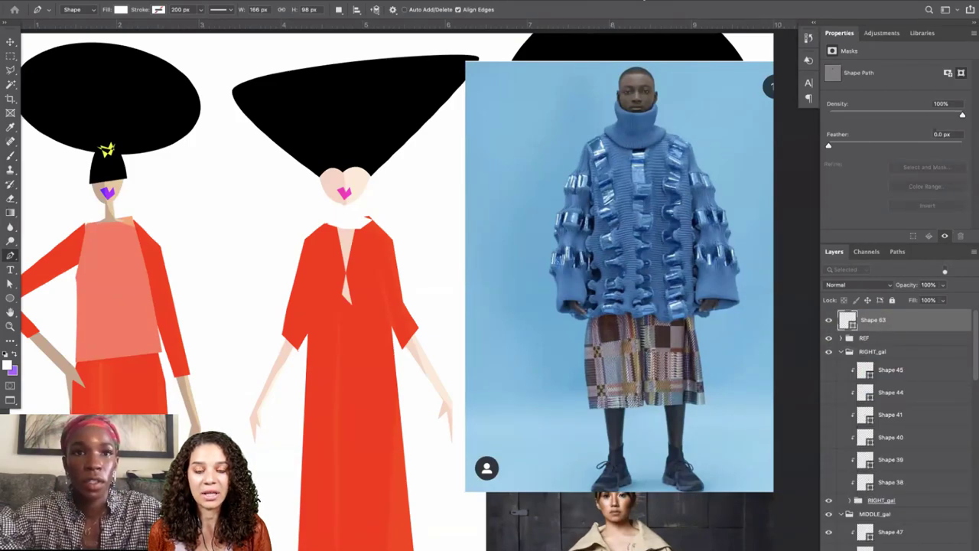
# Set up a custom proof condition for the illustration that simulates Working Gray - Dot Gain 20%.
pyautogui.click(305, 2)
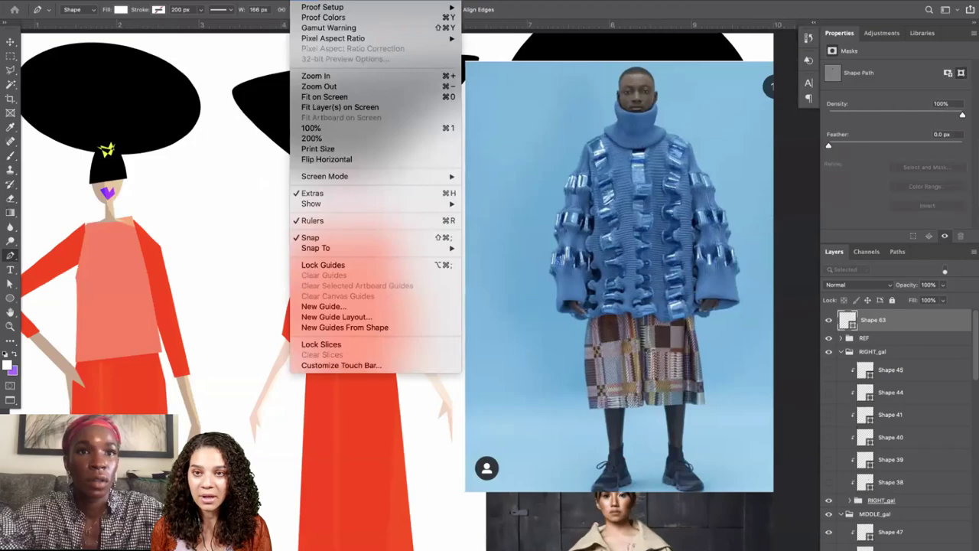
pyautogui.moveTo(313, 10)
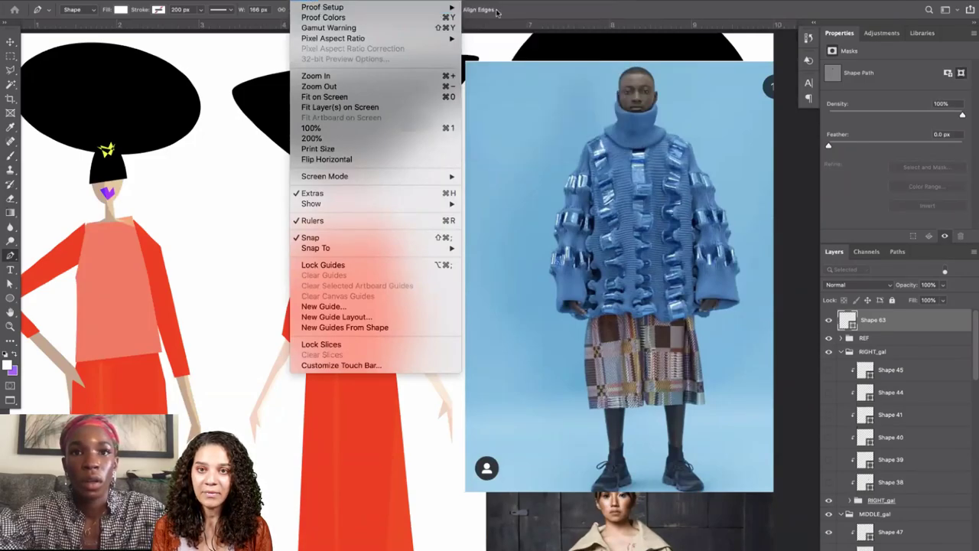
pyautogui.click(496, 10)
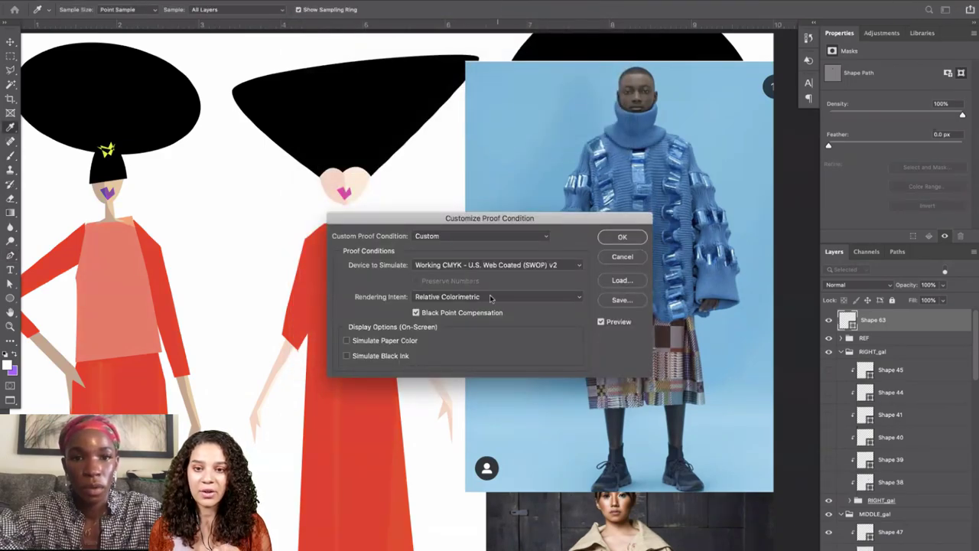
pyautogui.click(462, 265)
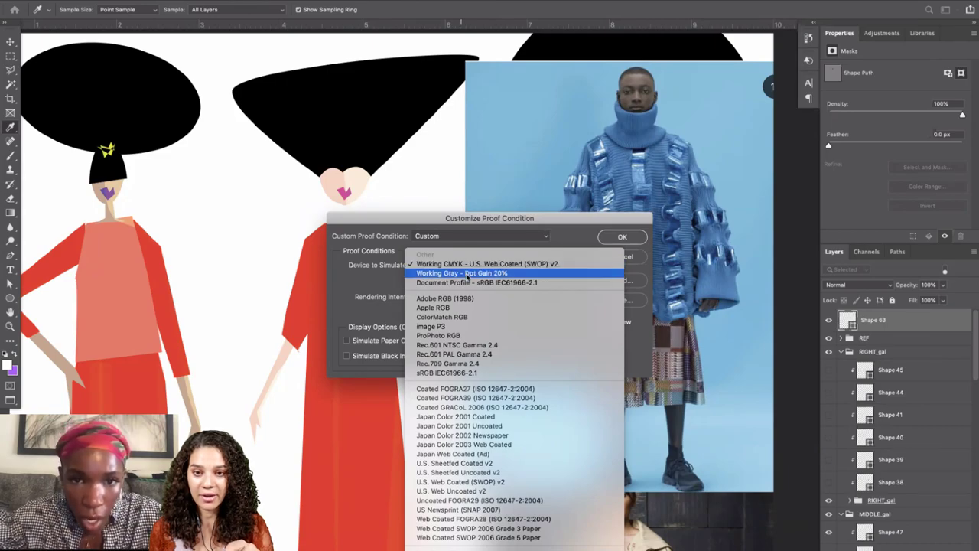
pyautogui.click(466, 273)
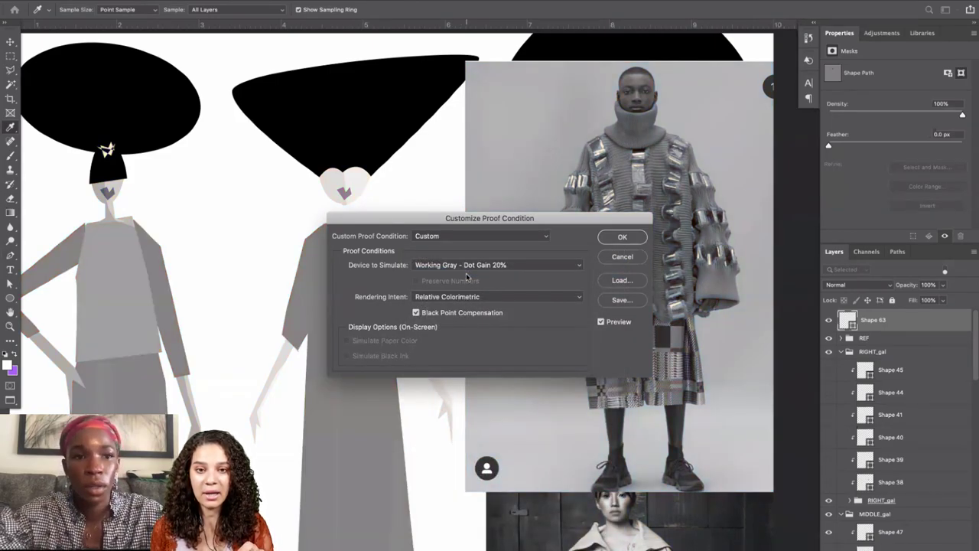
pyautogui.click(623, 237)
pyautogui.press('p')
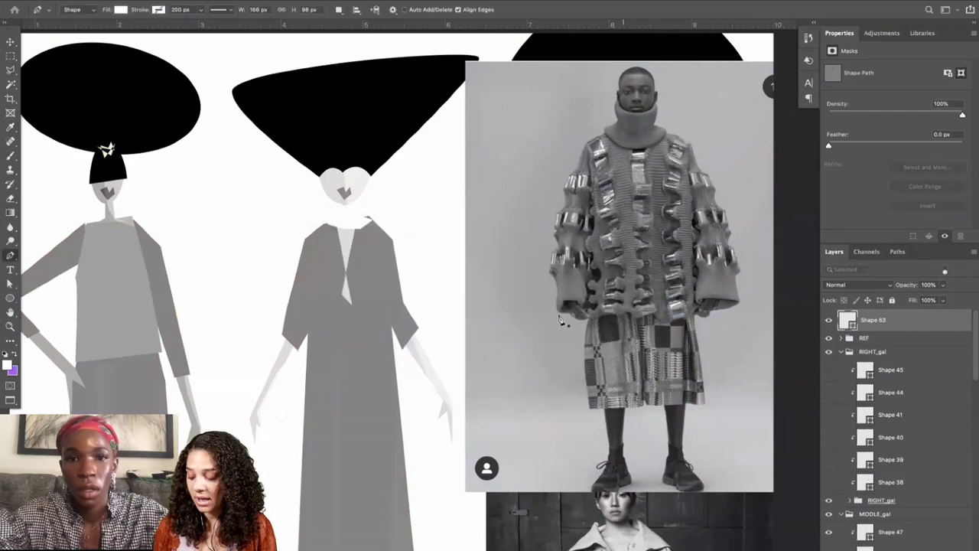
# Toggle Proof Colors on and off repeatedly to compare the figures and reference photos in grayscale and in color.
pyautogui.scroll(-3, 559, 319)
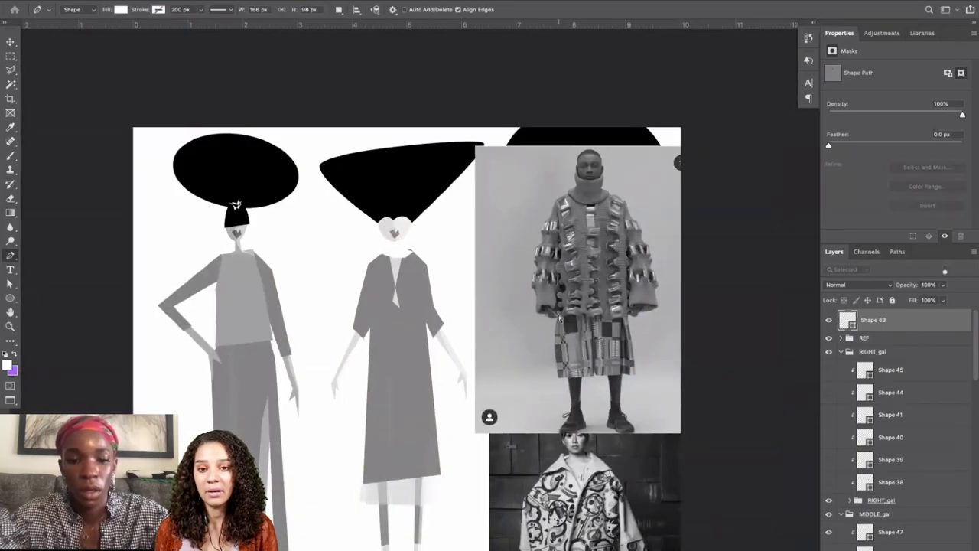
pyautogui.hotkey('ctrl', 'y')
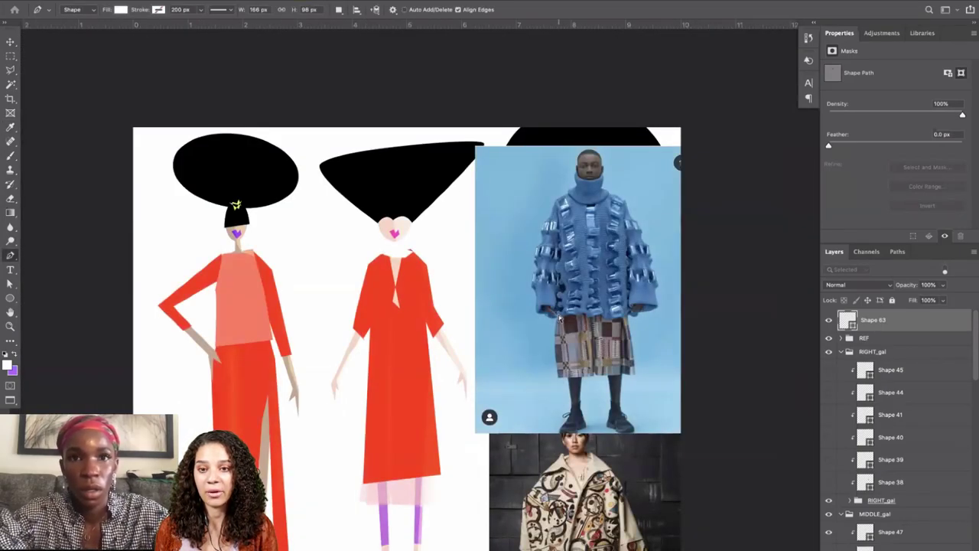
pyautogui.hotkey('ctrl', 'y')
pyautogui.hotkey('ctrl', 'y')
pyautogui.hotkey('ctrl', 'y')
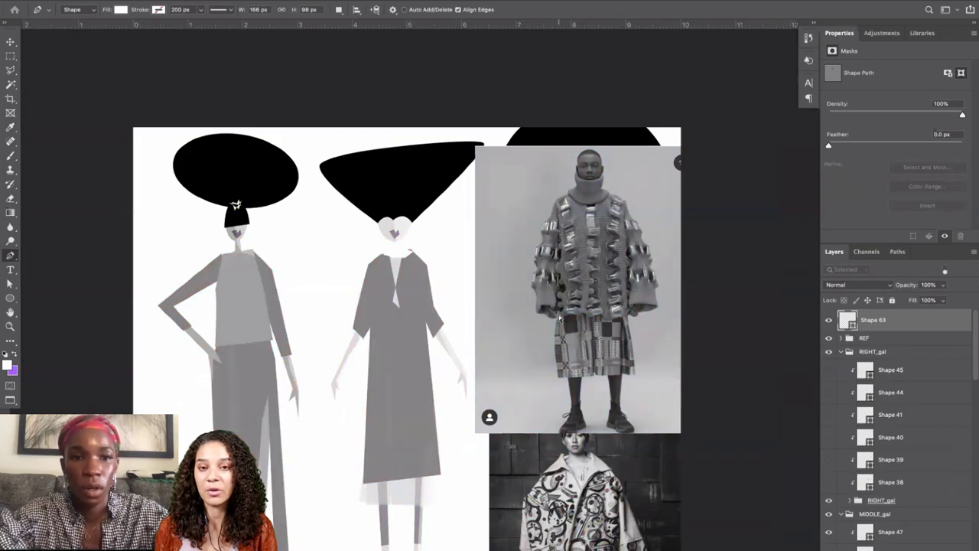
pyautogui.hotkey('ctrl', 'y')
pyautogui.hotkey('ctrl', 'y')
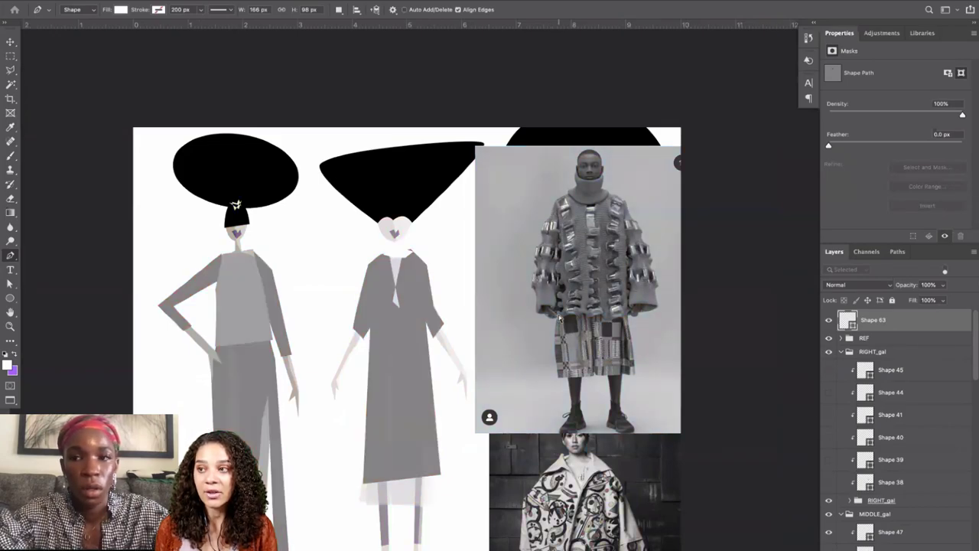
pyautogui.hotkey('ctrl', 'y')
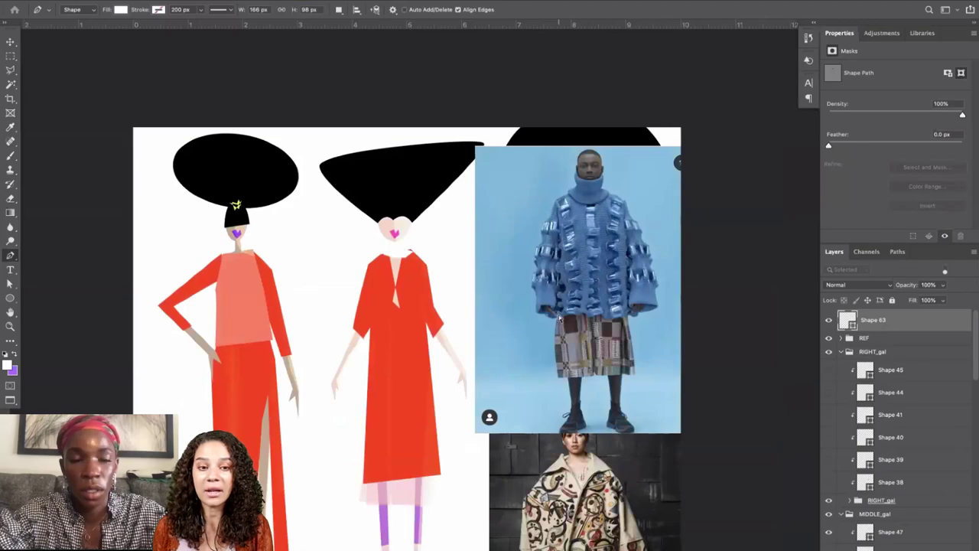
pyautogui.hotkey('ctrl', 'y')
pyautogui.hotkey('ctrl', 'y')
pyautogui.hotkey('ctrl', 'y')
pyautogui.hotkey('ctrl', 'y')
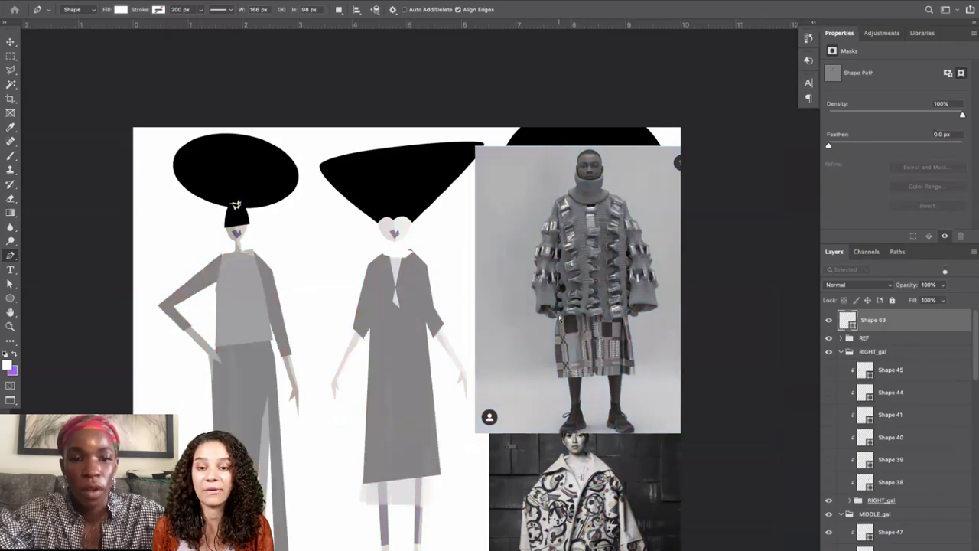
pyautogui.scroll(-3, 335, 352)
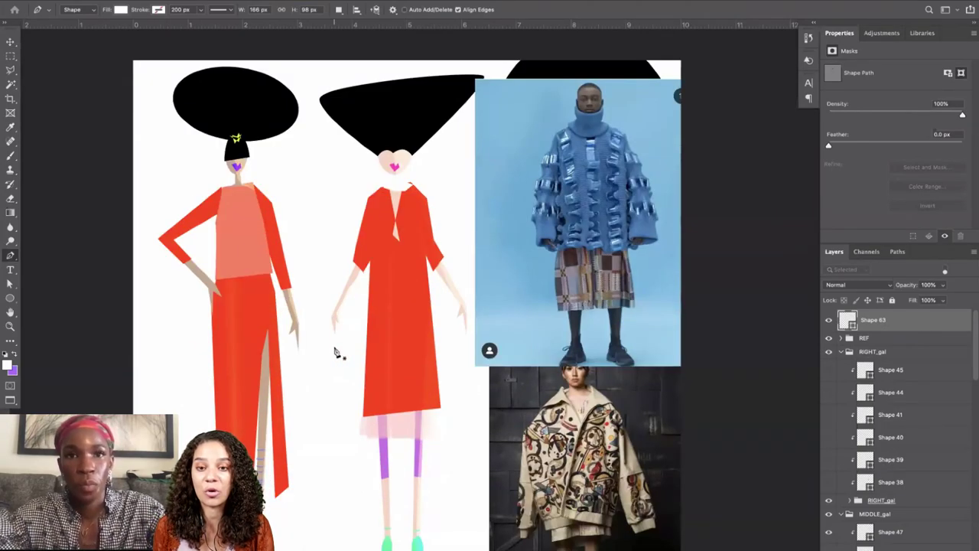
# Restore the standard screen mode, switch to the joshuakissi_4.psd document and hide its Color Fill 4 layer.
pyautogui.press('f')
pyautogui.press('f')
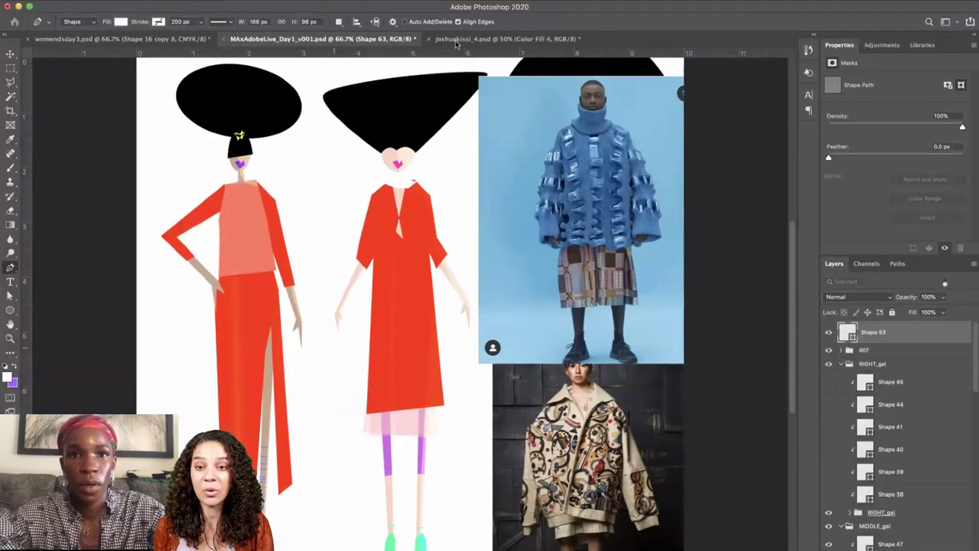
pyautogui.click(456, 42)
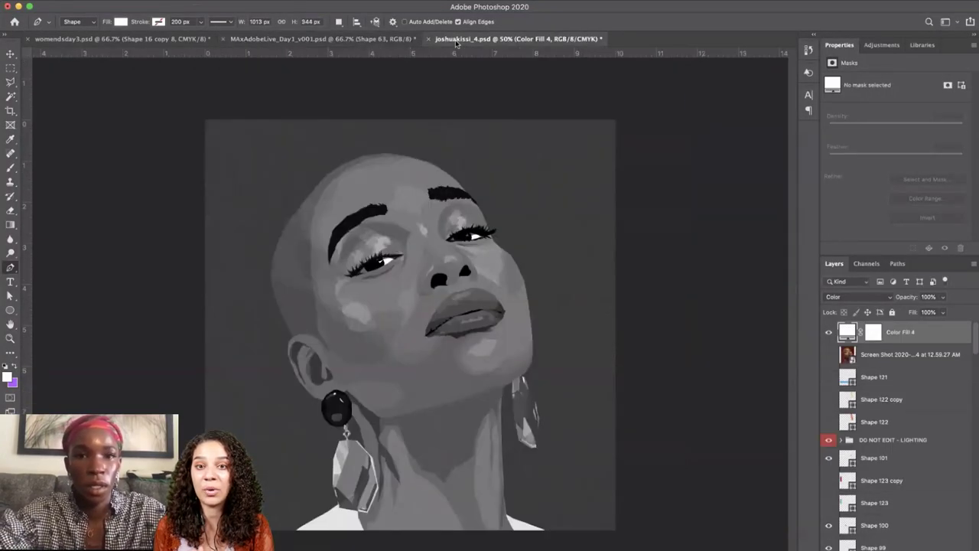
pyautogui.click(828, 332)
# Set the portrait's custom proof condition to simulate Working Gray - Dot Gain 20%.
pyautogui.press('super+y')
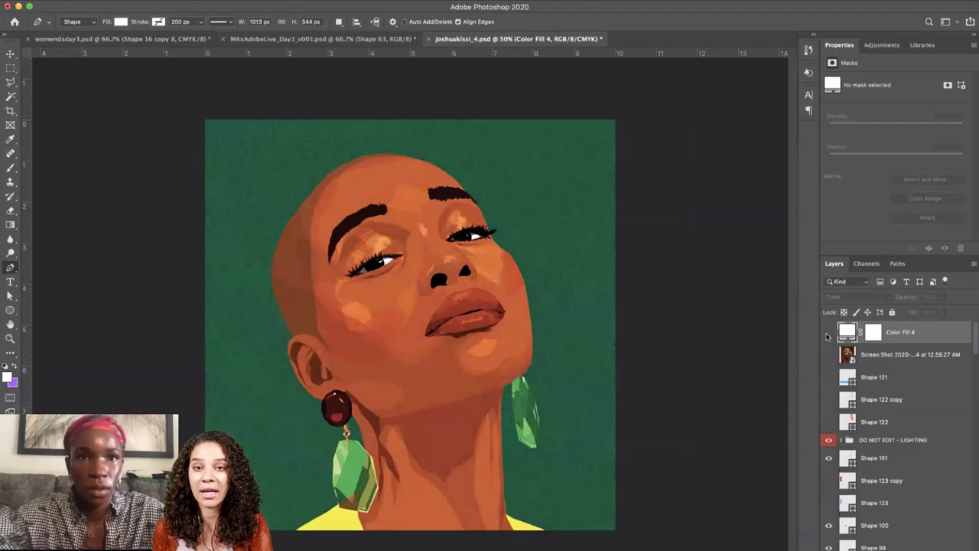
pyautogui.click(305, 2)
pyautogui.moveTo(351, 9)
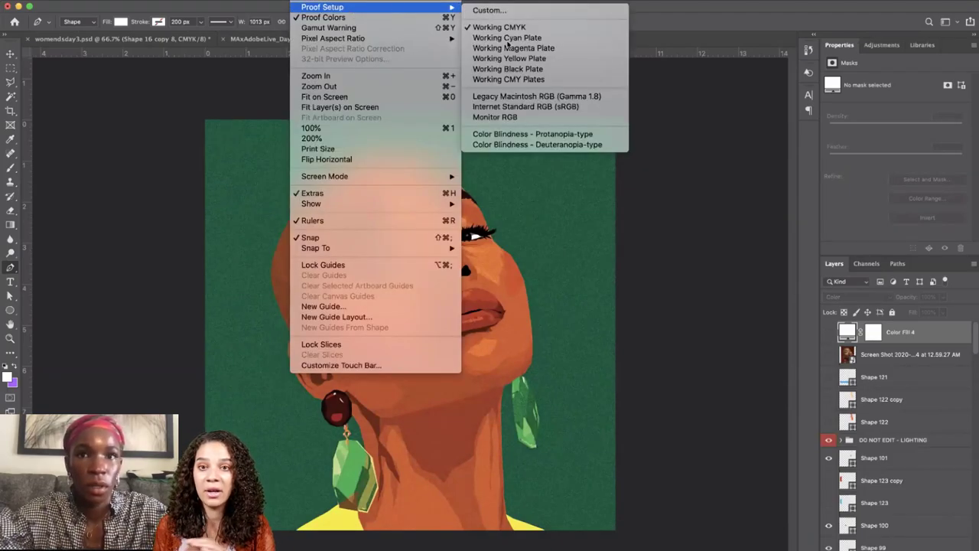
pyautogui.click(491, 11)
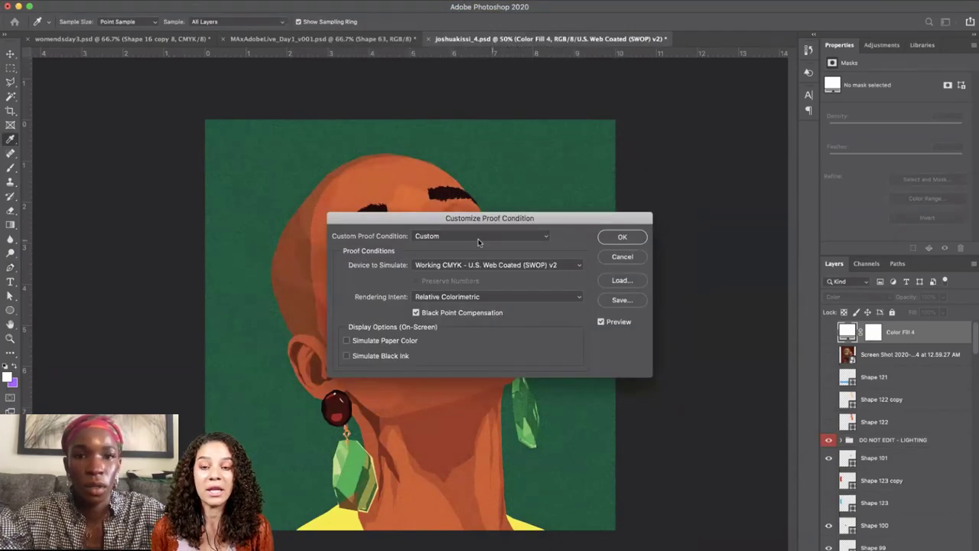
pyautogui.click(477, 237)
pyautogui.click(477, 237)
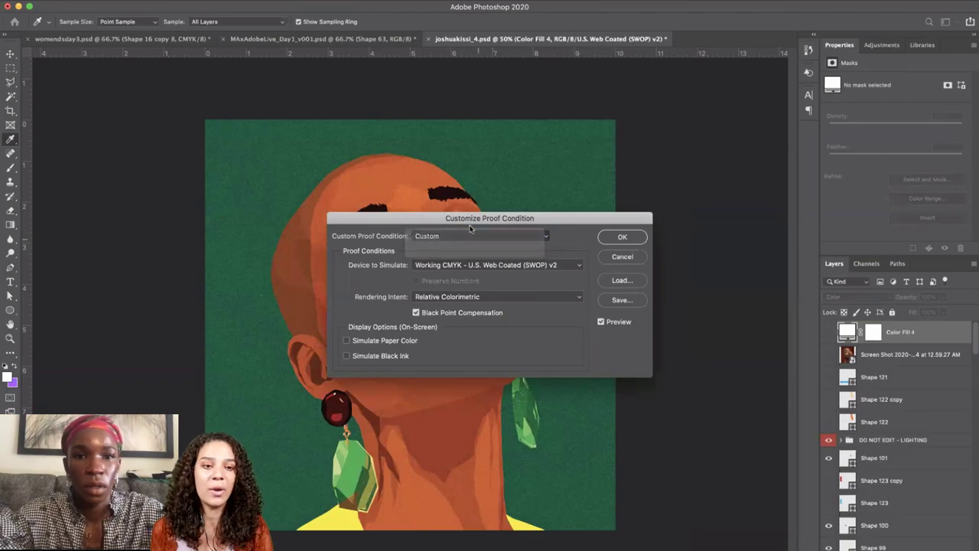
pyautogui.click(436, 264)
pyautogui.click(443, 276)
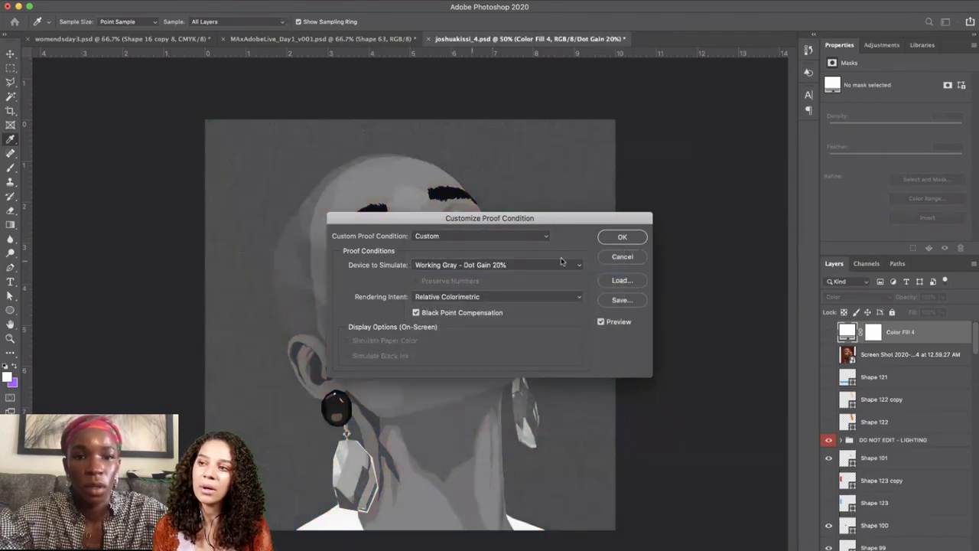
pyautogui.click(615, 239)
# Toggle Proof Colors to compare the portrait in color with its grayscale proof.
pyautogui.hotkey('ctrl', 'y')
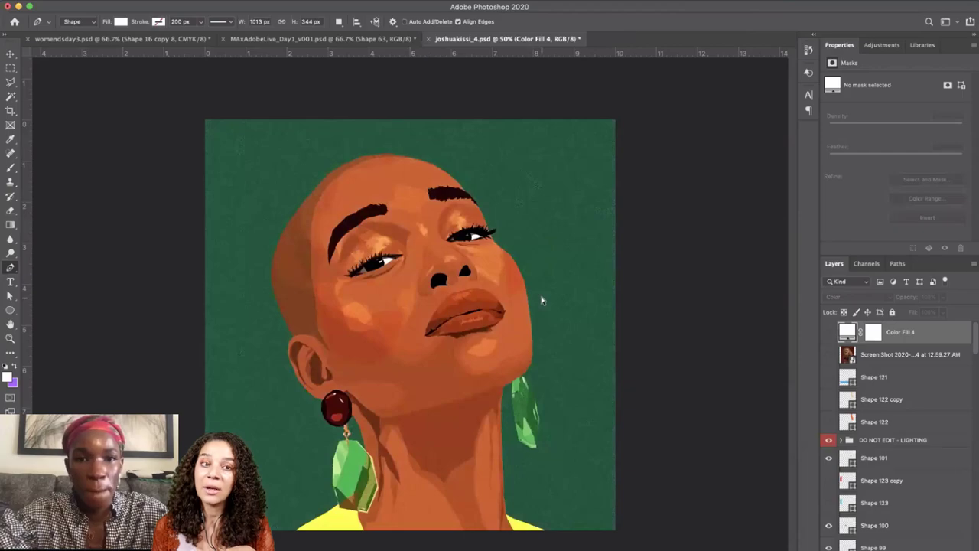
pyautogui.hotkey('ctrl', 'y')
pyautogui.hotkey('ctrl', 'y')
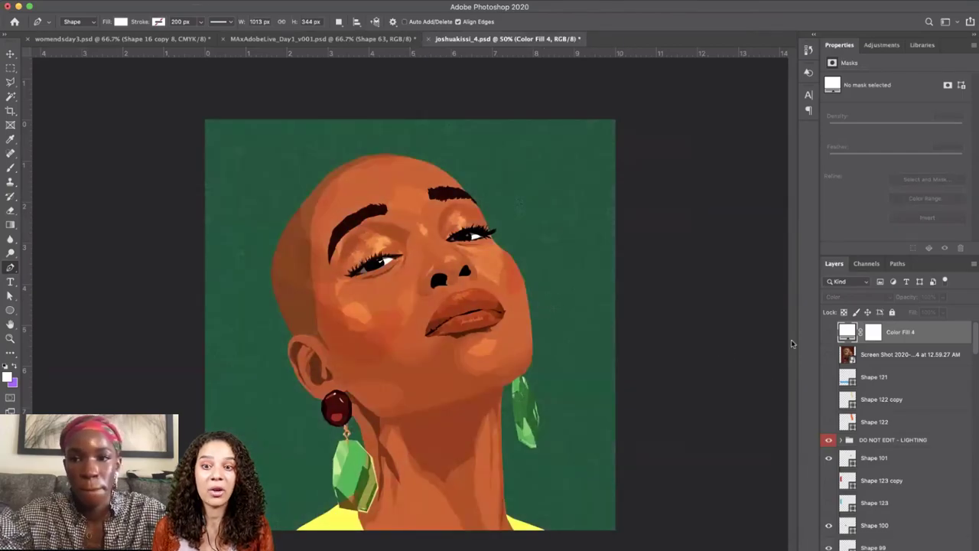
# Alternate between the Color Fill 4 layer and the grayscale proof to compare the two grayscale views of the portrait.
pyautogui.click(827, 332)
pyautogui.click(826, 332)
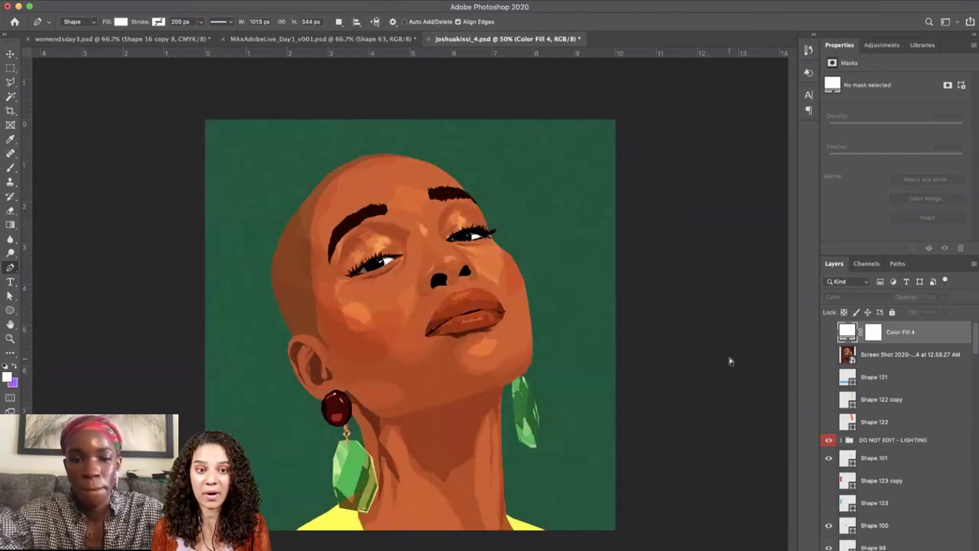
pyautogui.hotkey('ctrl', 'y')
pyautogui.hotkey('ctrl', 'y')
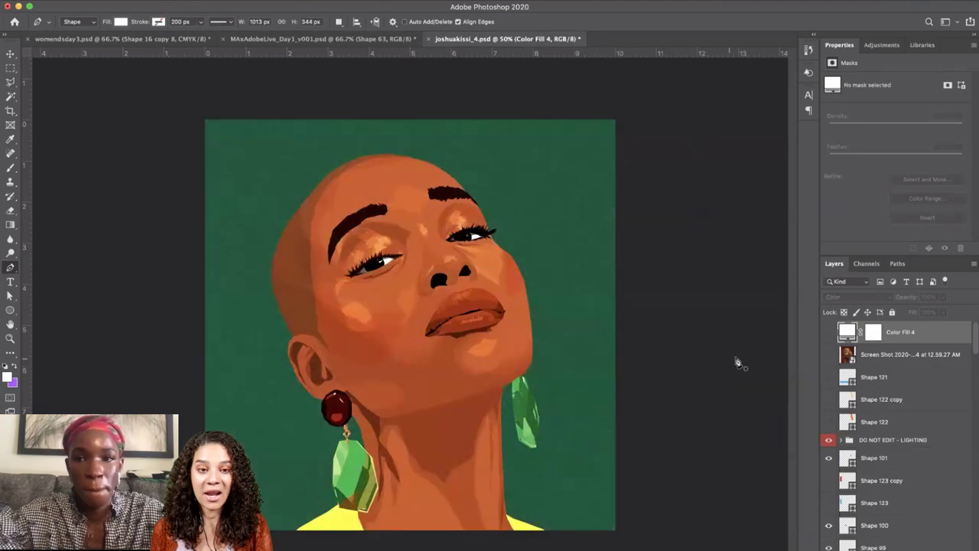
pyautogui.click(829, 334)
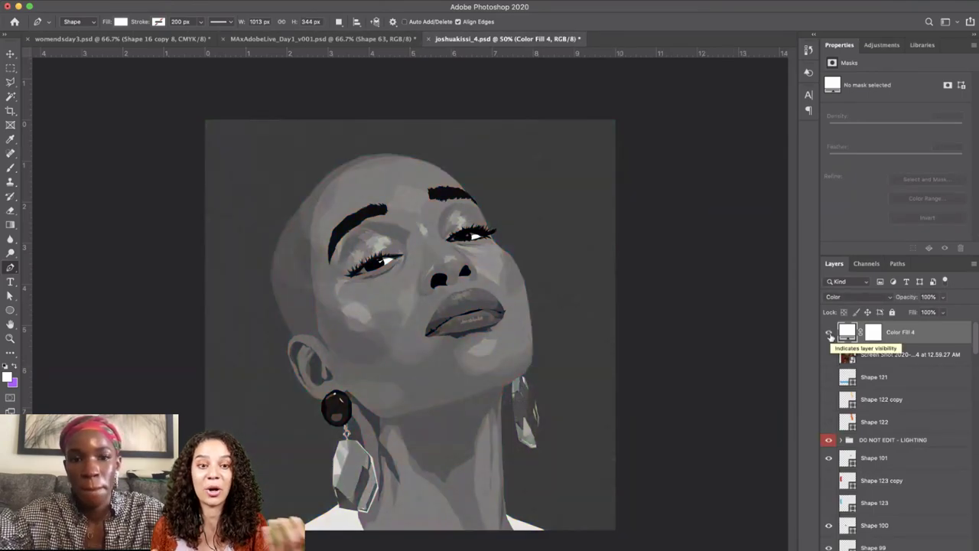
pyautogui.click(829, 335)
pyautogui.hotkey('ctrl', 'y')
pyautogui.hotkey('ctrl', 'y')
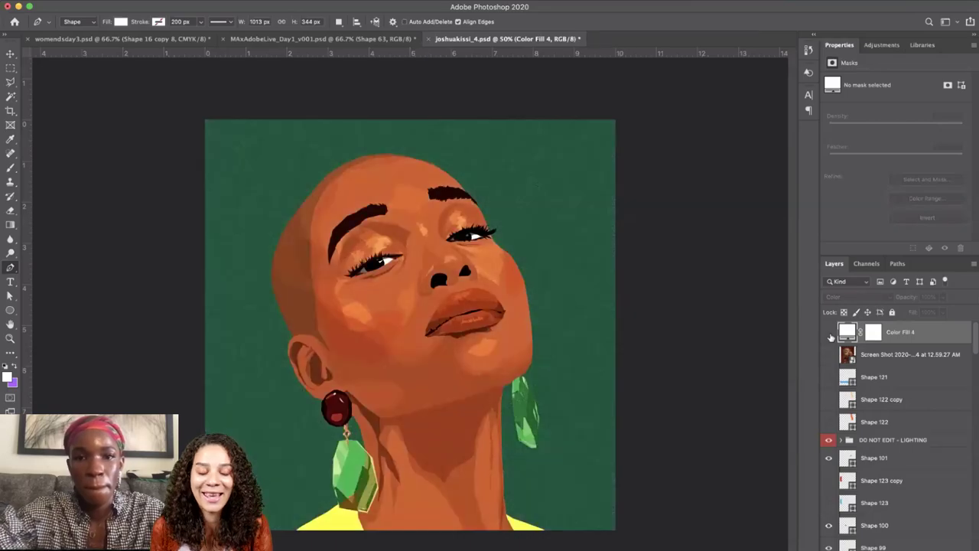
pyautogui.click(830, 335)
pyautogui.click(830, 335)
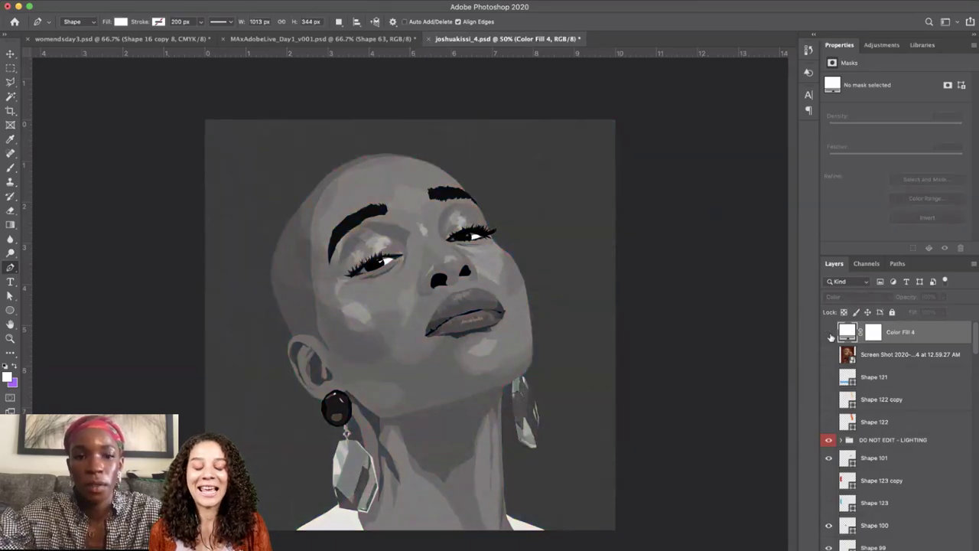
# Compare the portrait's grayscale proof with its Color Fill 4 view, glancing at the fashion illustration document in between.
pyautogui.hotkey('ctrl', 'y')
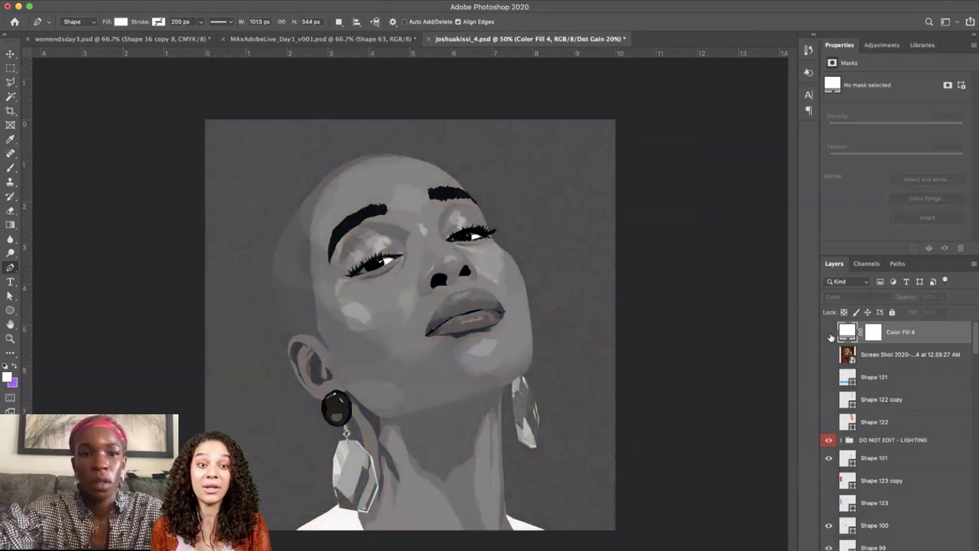
pyautogui.hotkey('ctrl', 'y')
pyautogui.click(829, 334)
pyautogui.click(829, 334)
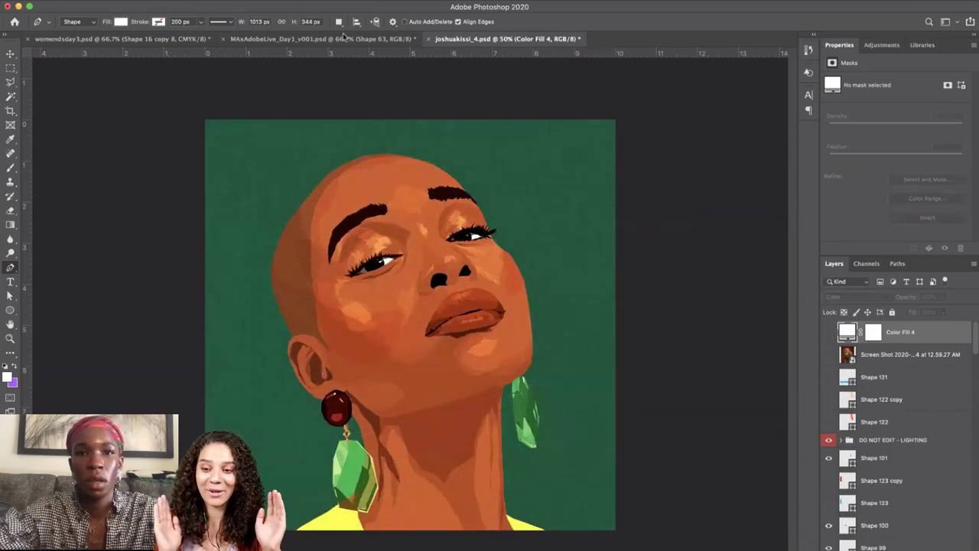
pyautogui.click(364, 39)
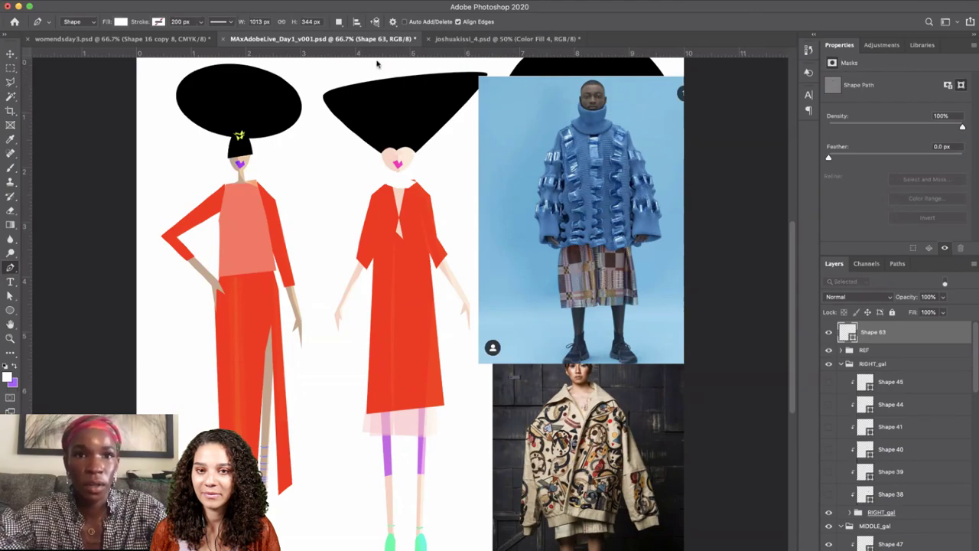
pyautogui.click(463, 44)
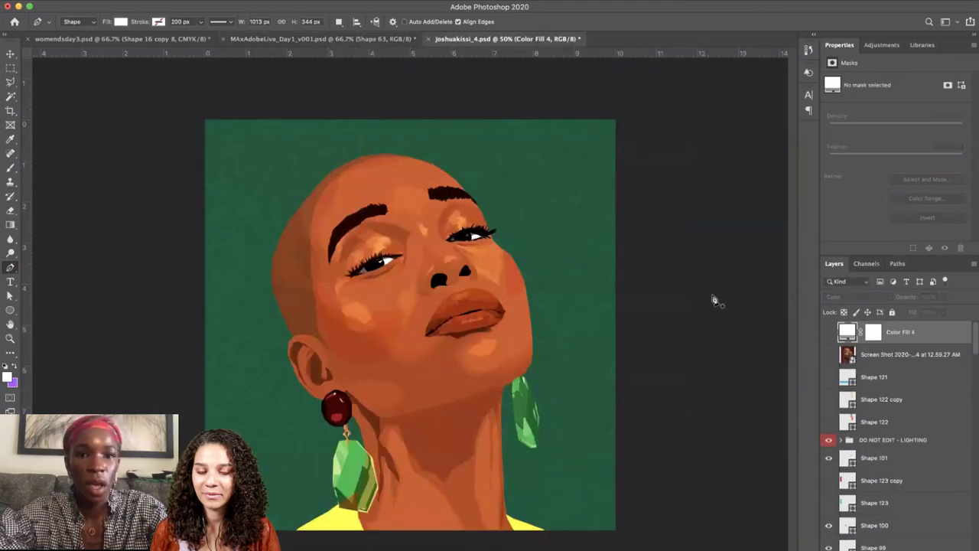
pyautogui.click(828, 333)
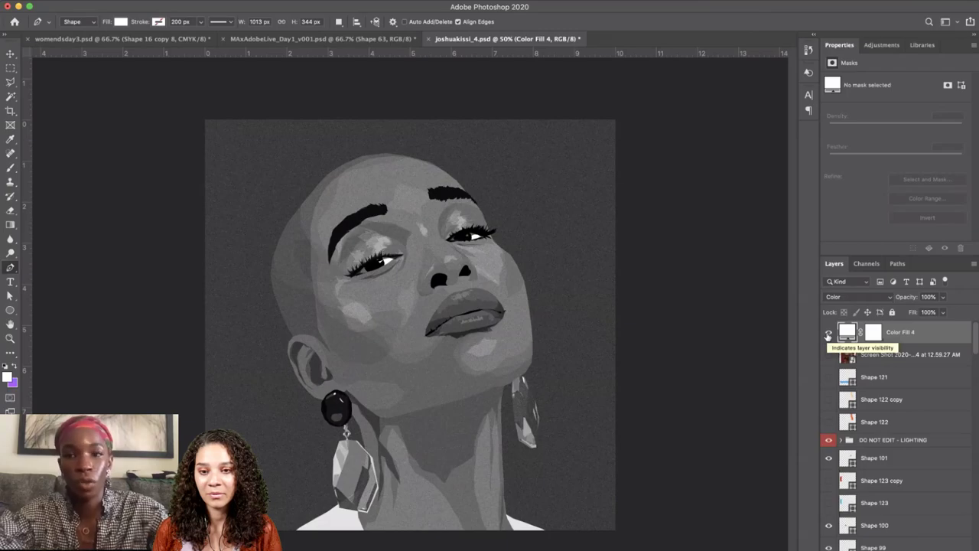
pyautogui.click(828, 334)
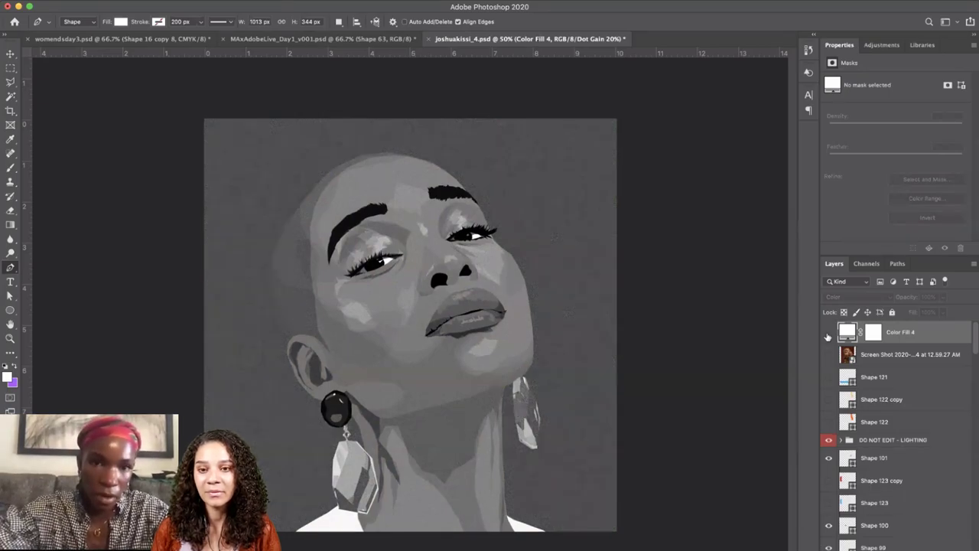
# Inspect the portrait at 200% and at full view, comparing its color, grayscale proof and Color Fill 4 versions.
pyautogui.press('super+plus')
pyautogui.press('super+plus')
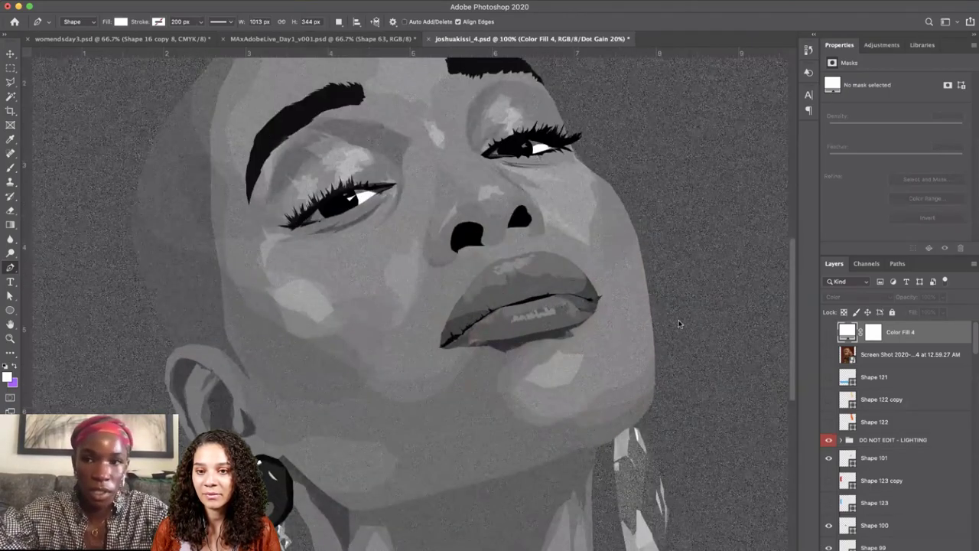
pyautogui.press('super+plus')
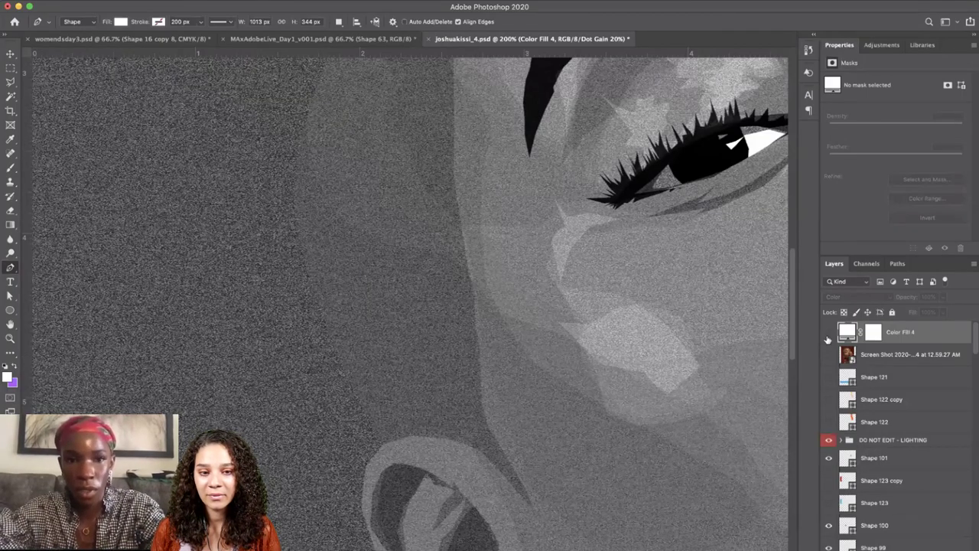
pyautogui.click(828, 334)
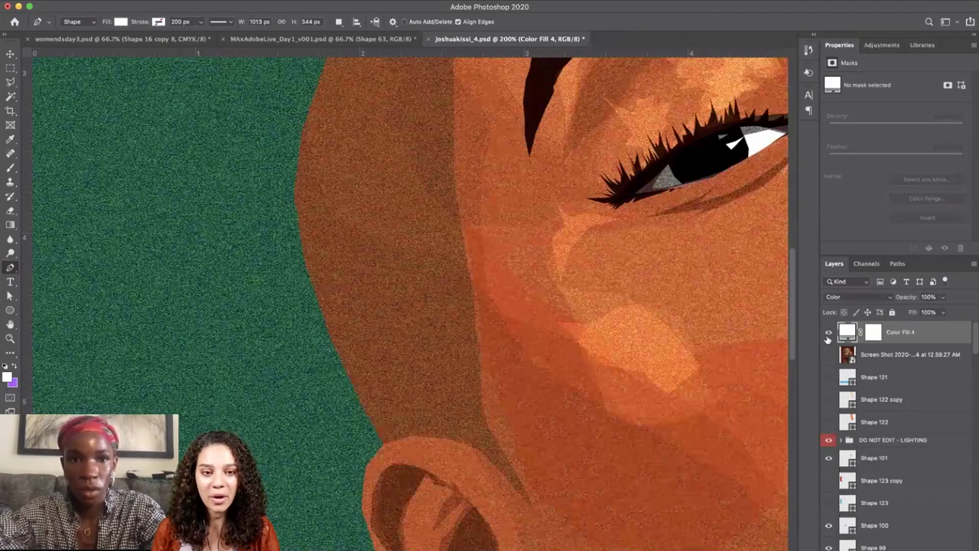
pyautogui.click(828, 334)
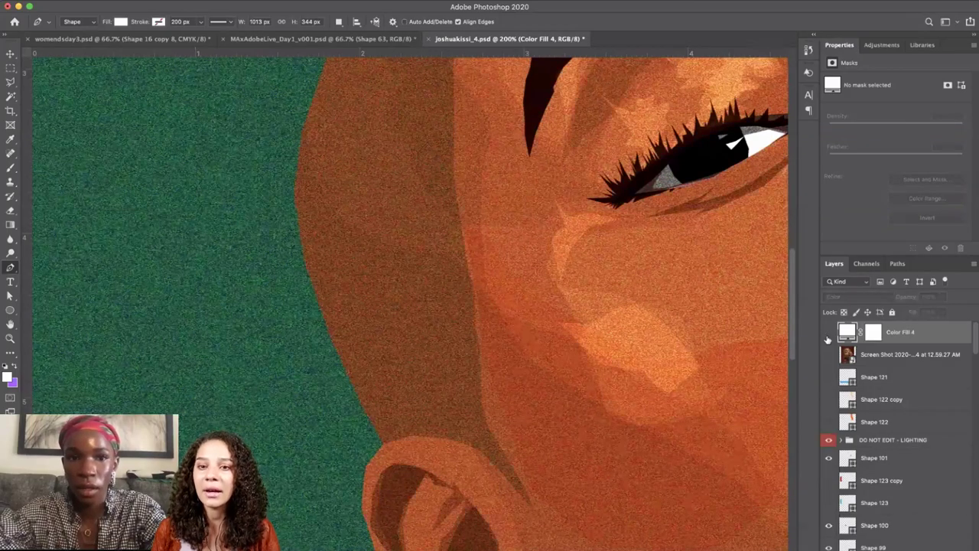
pyautogui.click(827, 335)
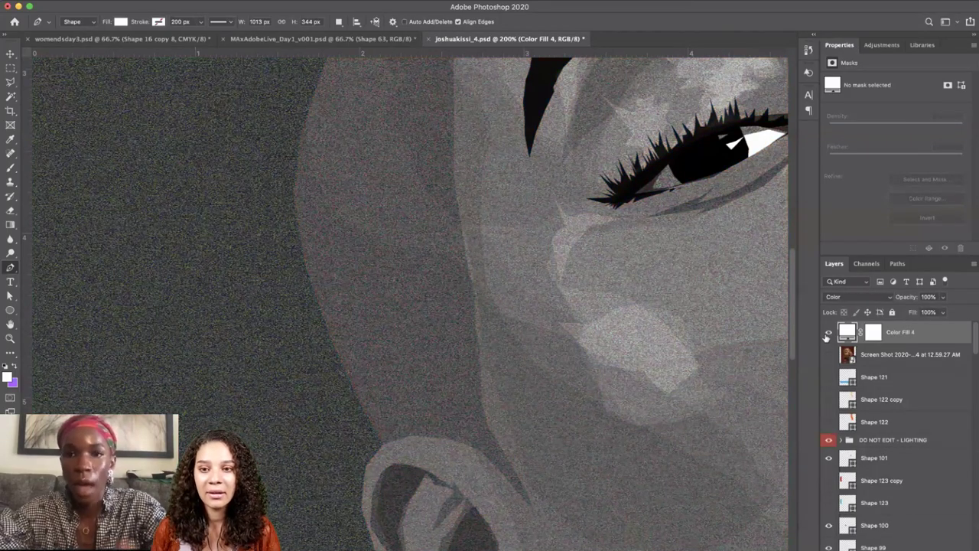
pyautogui.click(827, 334)
pyautogui.press('super+minus')
pyautogui.press('super+minus')
pyautogui.press('super+minus')
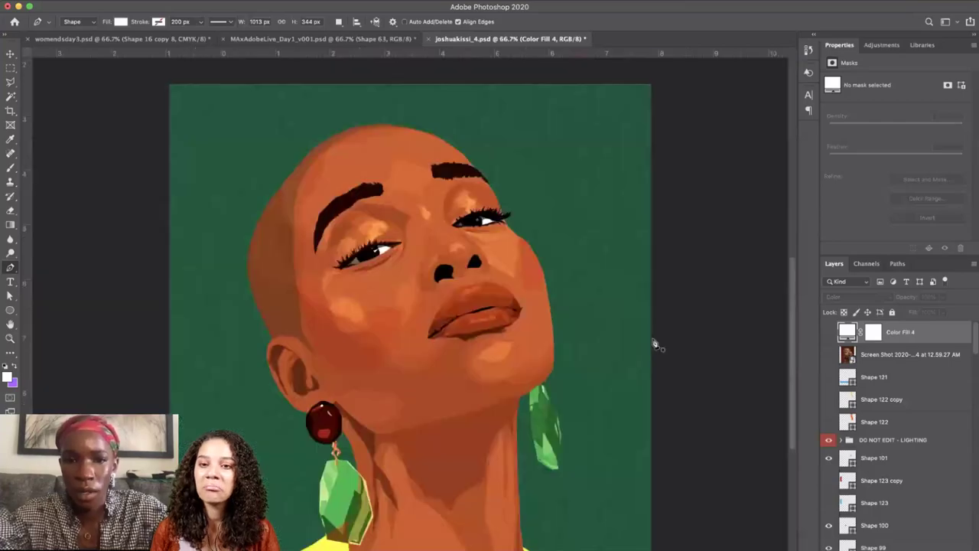
pyautogui.click(828, 334)
pyautogui.click(828, 335)
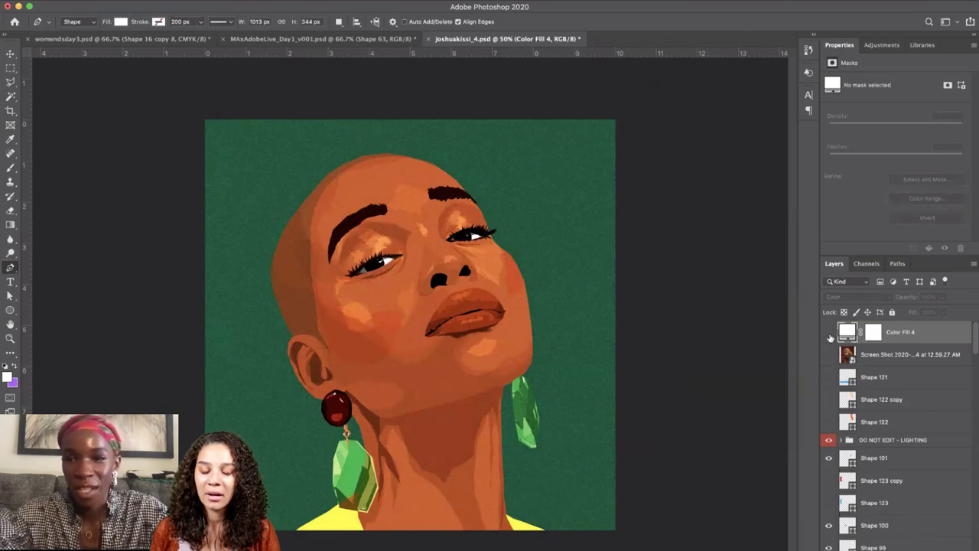
# Return to the MAxAdobeLive_Day1_v001.psd document and show it in full screen mode, framing the middle figure beside the blue sweater reference.
pyautogui.hotkey('ctrl', 'shift', 'Tab')
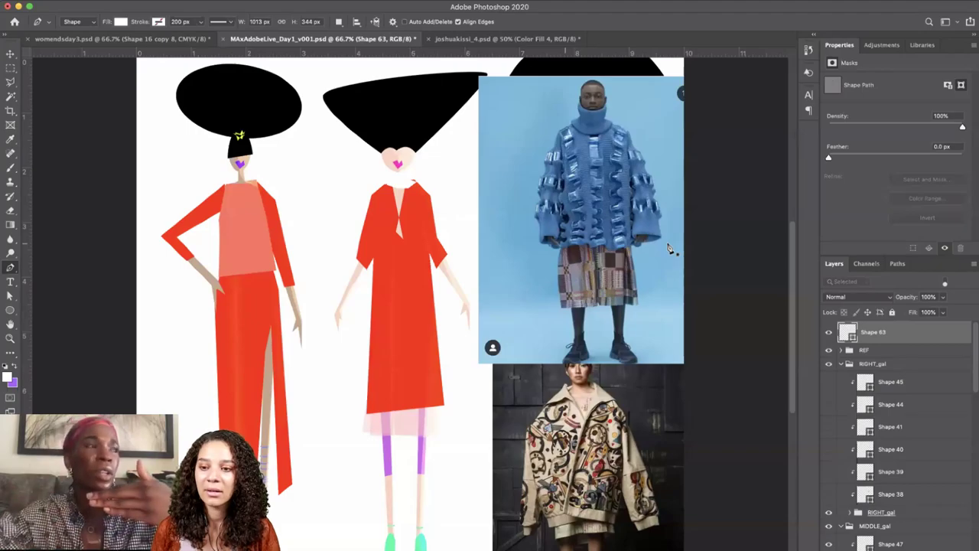
pyautogui.click(456, 39)
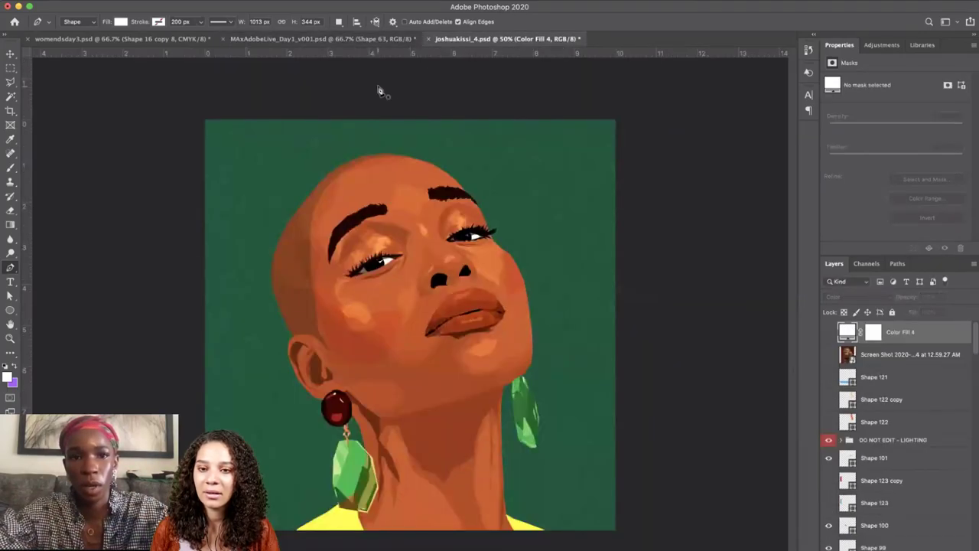
pyautogui.click(348, 39)
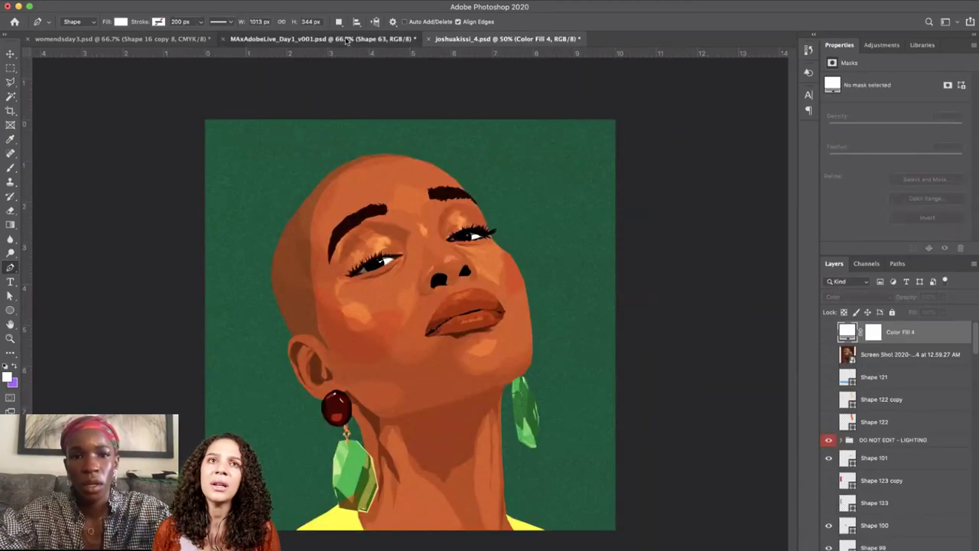
pyautogui.press('f')
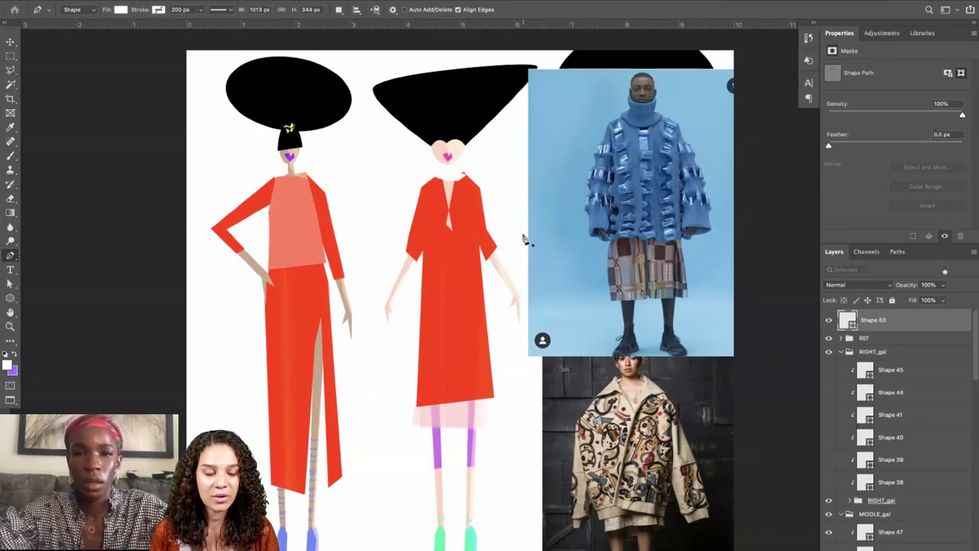
pyautogui.press('super+plus')
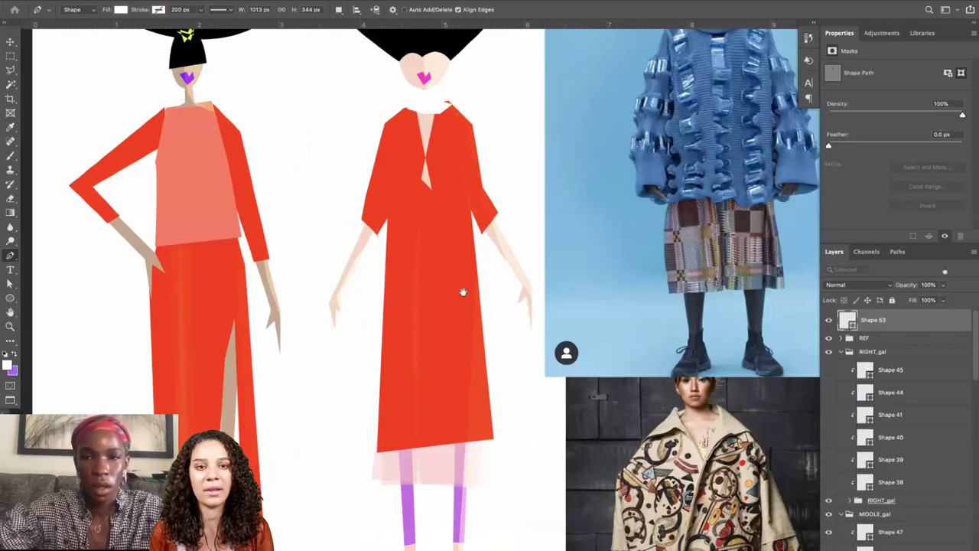
pyautogui.moveTo(463, 291); pyautogui.dragTo(373, 377)
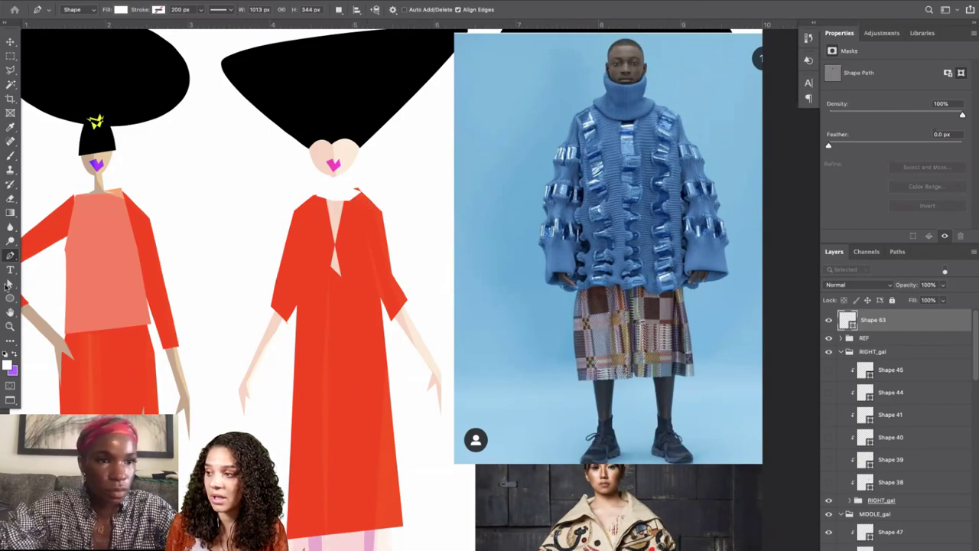
# Recolor the middle figure's white collar shape green and adjust its outer corner point.
pyautogui.click(8, 284)
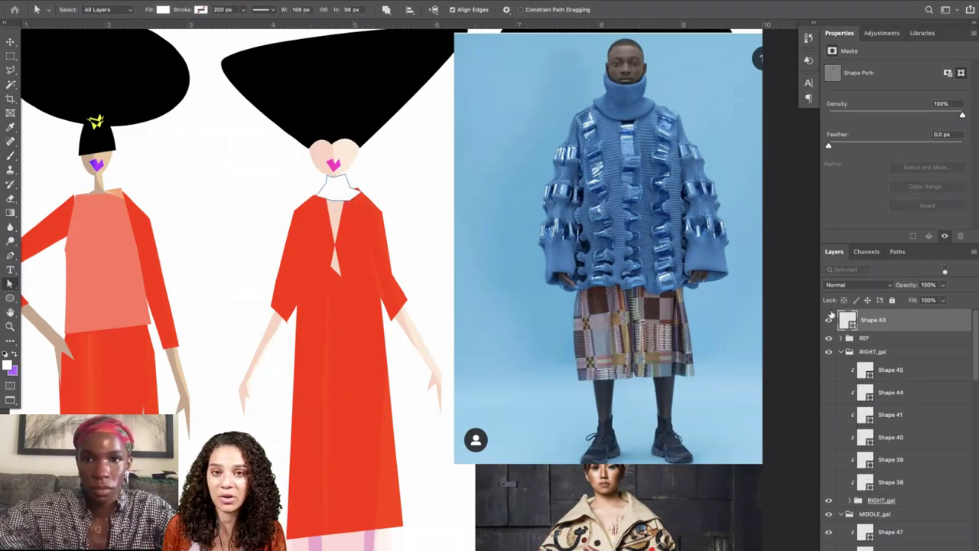
pyautogui.doubleClick(847, 320)
pyautogui.moveTo(342, 286); pyautogui.dragTo(363, 247)
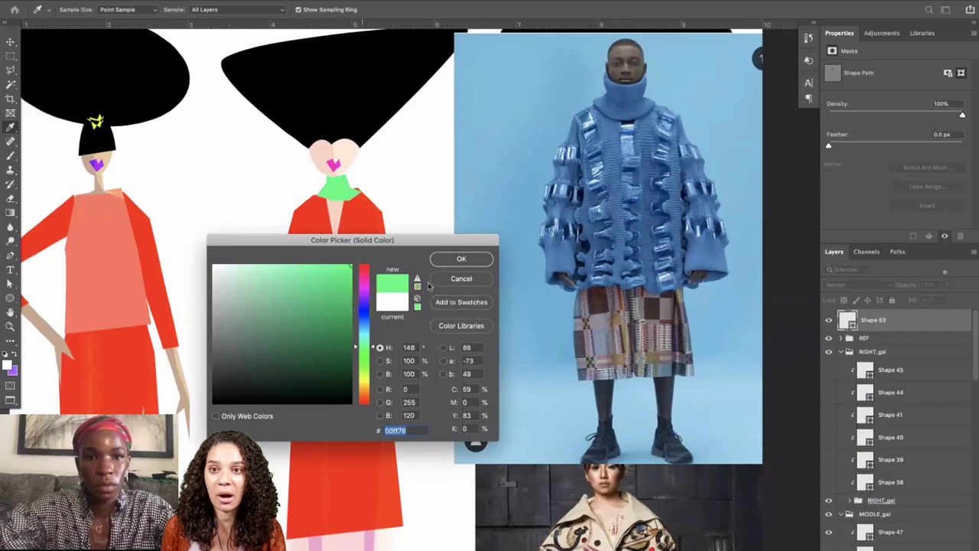
pyautogui.click(368, 353)
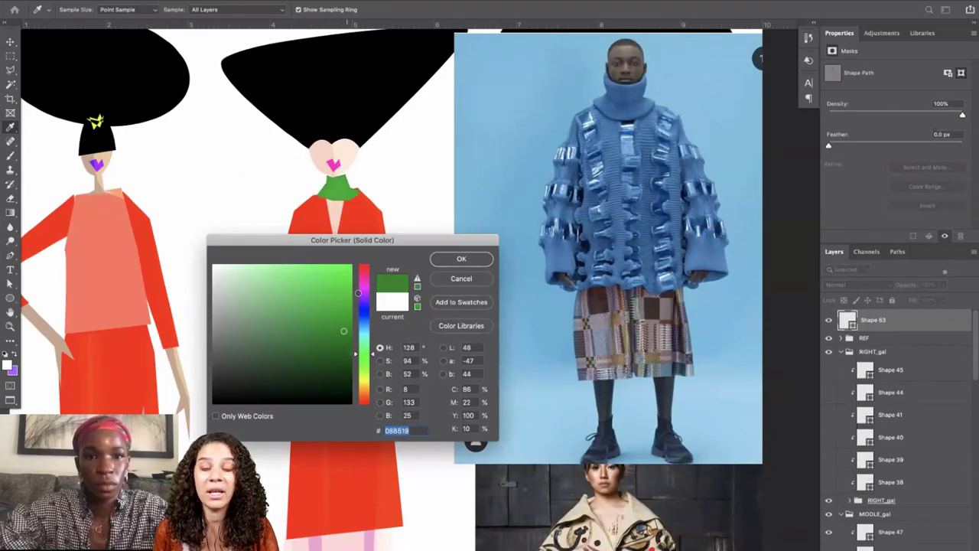
pyautogui.click(461, 259)
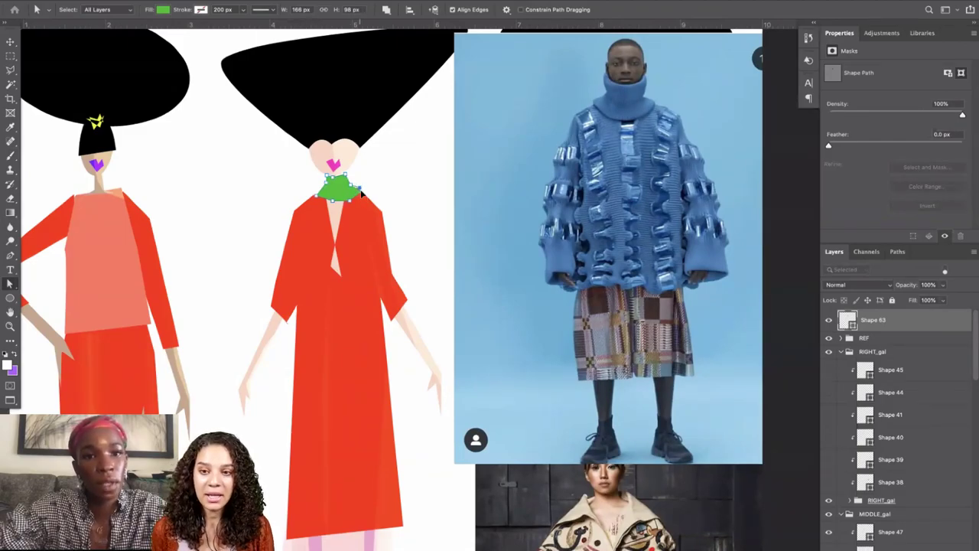
pyautogui.press('Return')
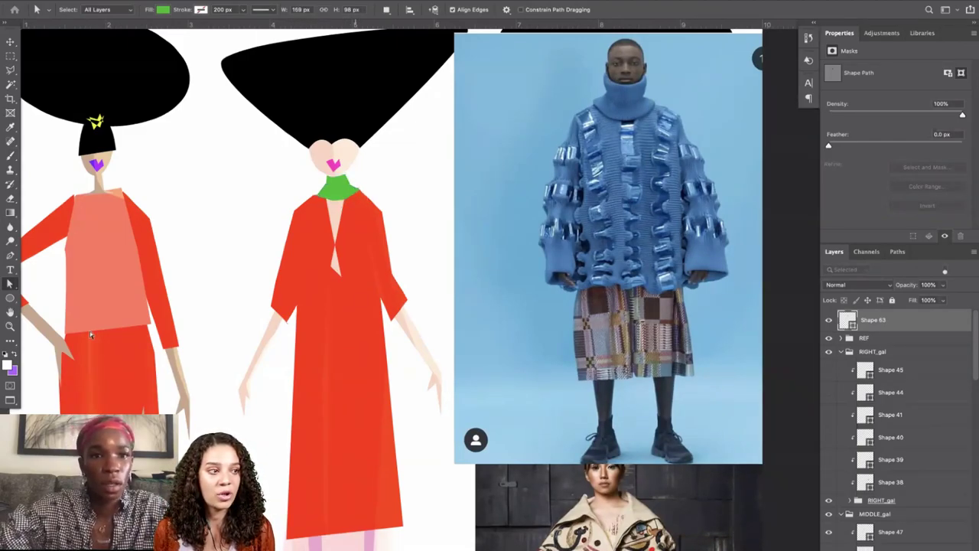
# Begin a green sweater shape with the Pen tool, outlining a wide sleeve from the middle figure's collar over the shoulder to the wrist and underarm.
pyautogui.click(10, 255)
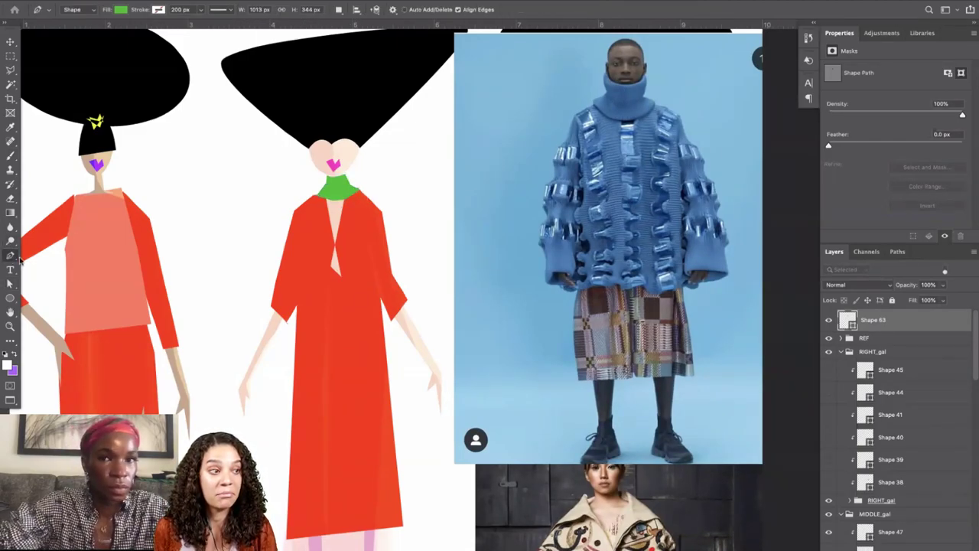
pyautogui.click(357, 188)
pyautogui.click(374, 196)
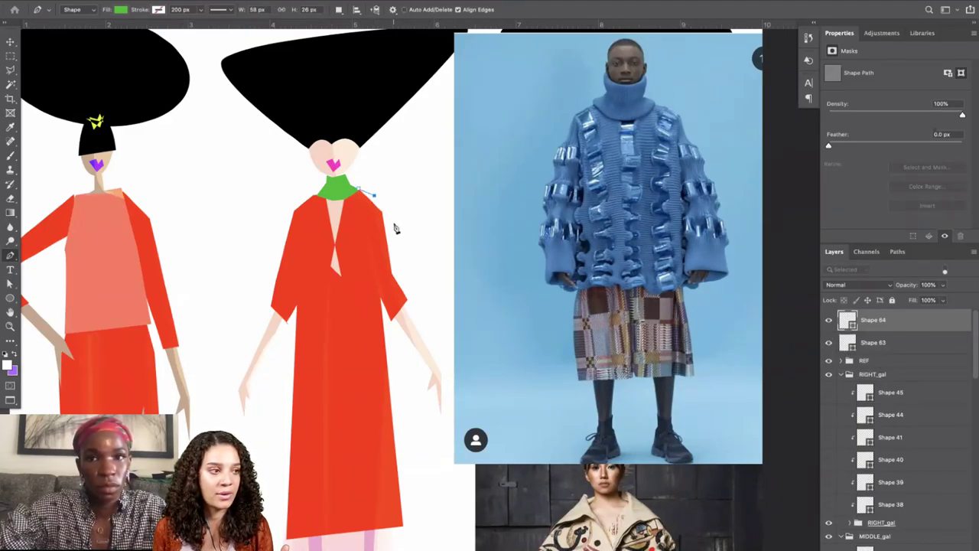
pyautogui.click(393, 213)
pyautogui.click(444, 340)
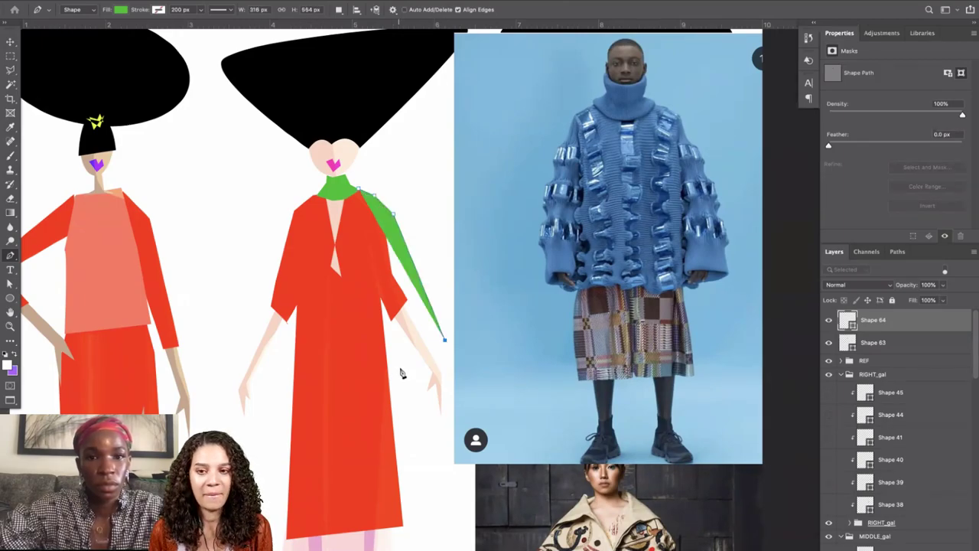
pyautogui.click(452, 369)
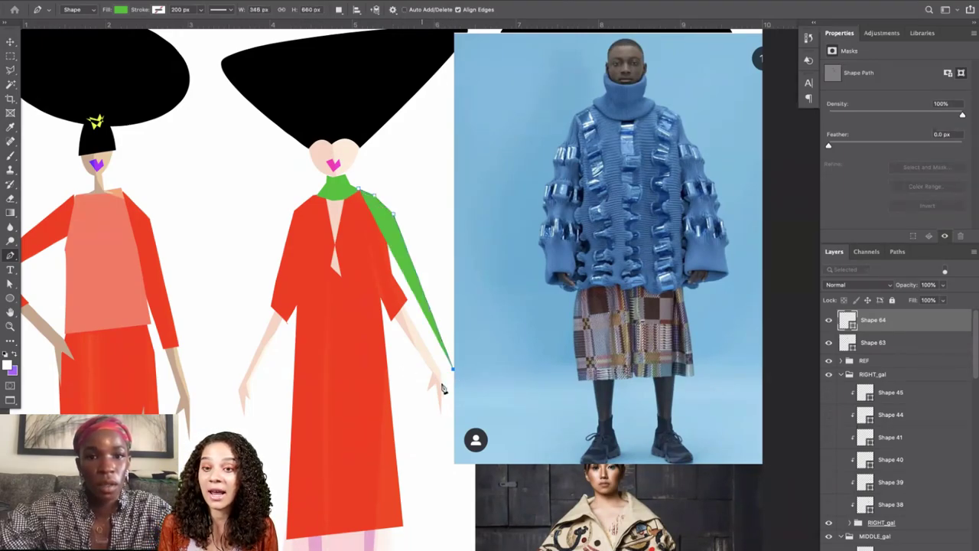
pyautogui.click(409, 379)
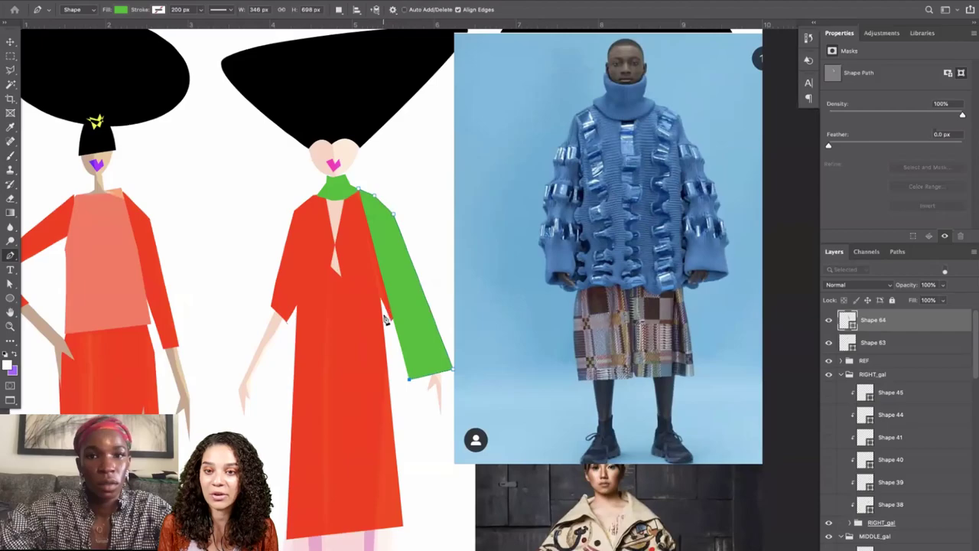
pyautogui.click(398, 378)
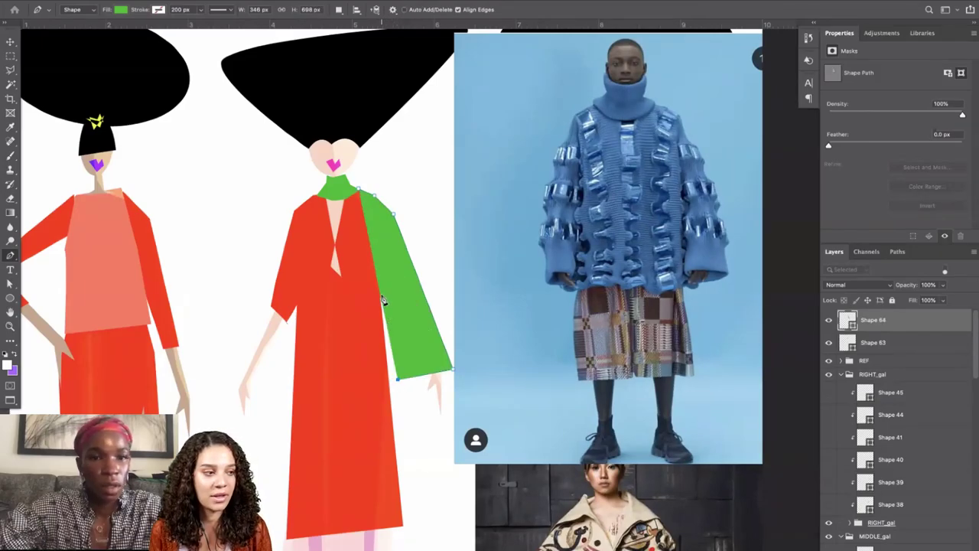
# Extend the green sweater path across the middle figure's dress to form a slightly curved hem at hand height.
pyautogui.click(401, 396)
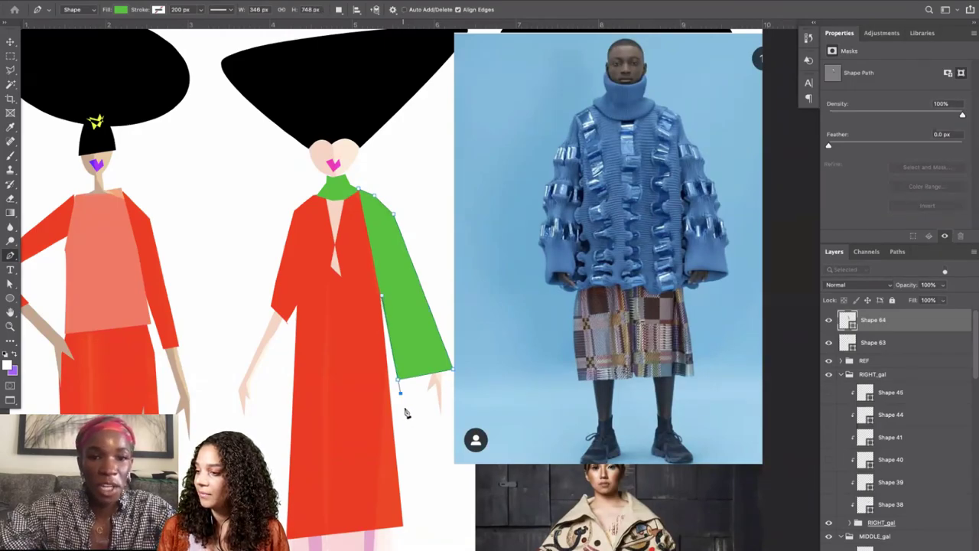
pyautogui.click(331, 406)
pyautogui.click(265, 405)
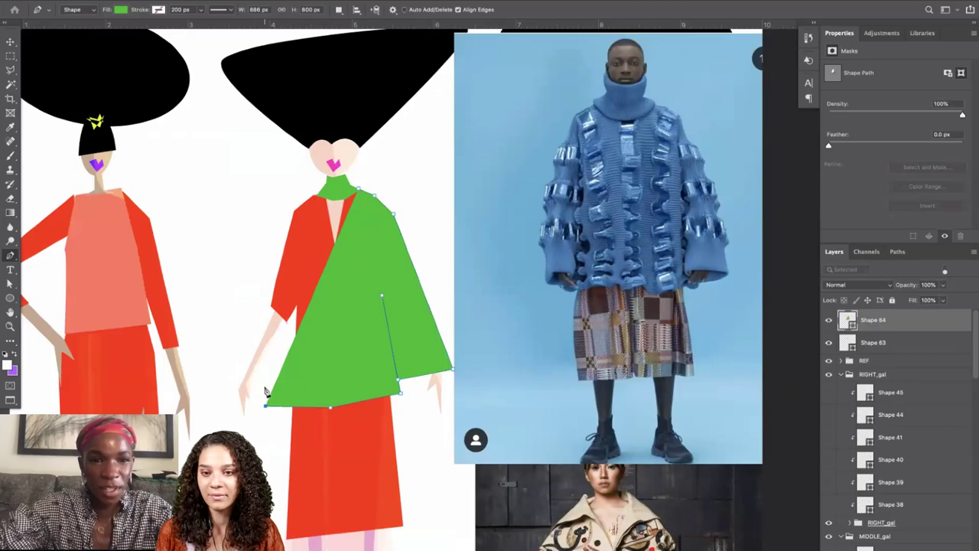
# Extend the green sweater path from the hem up to the second underarm, back down the side, and out to a wide cuff.
pyautogui.click(295, 312)
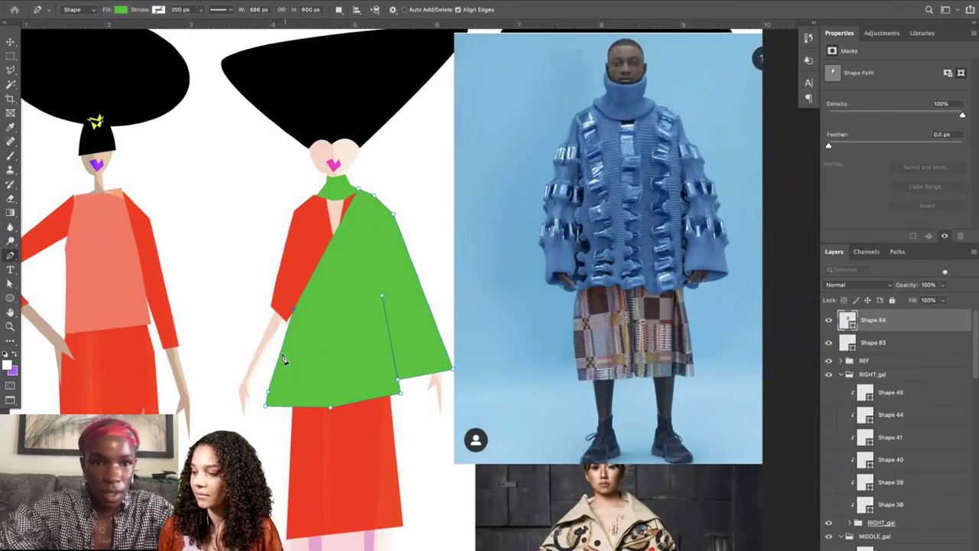
pyautogui.click(261, 383)
pyautogui.press('super+z')
pyautogui.click(264, 394)
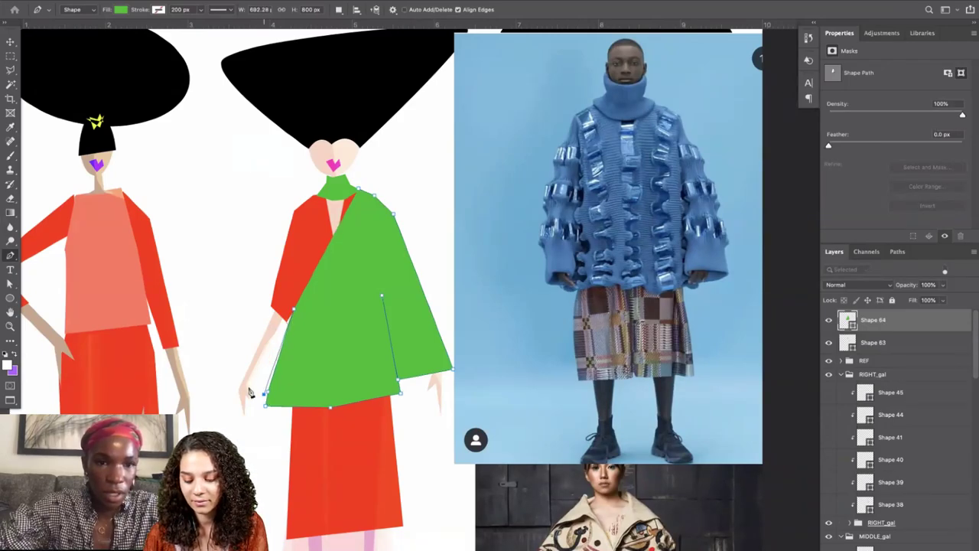
pyautogui.click(221, 368)
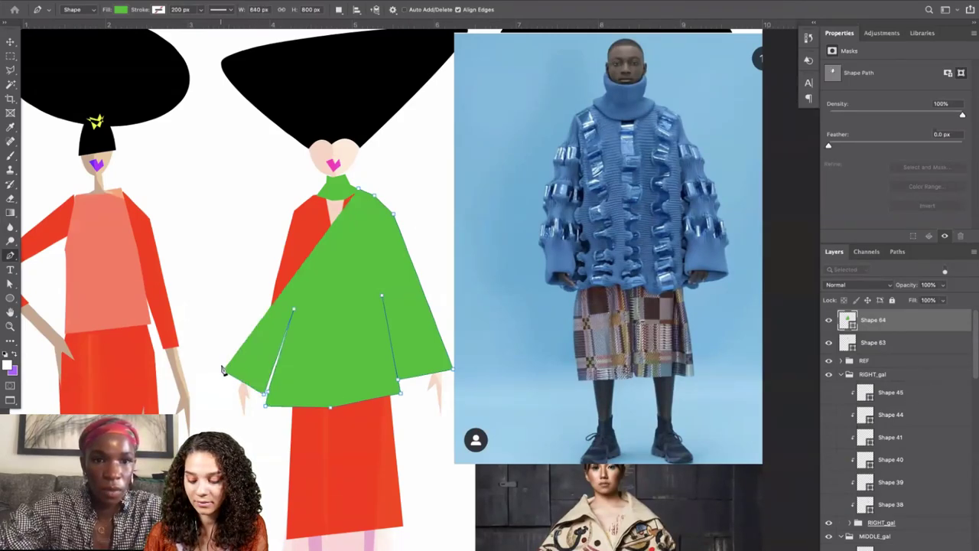
# Carry the sweater path up the outer sleeve and over the shoulder to the collar, closing the shape at its starting point.
pyautogui.click(283, 217)
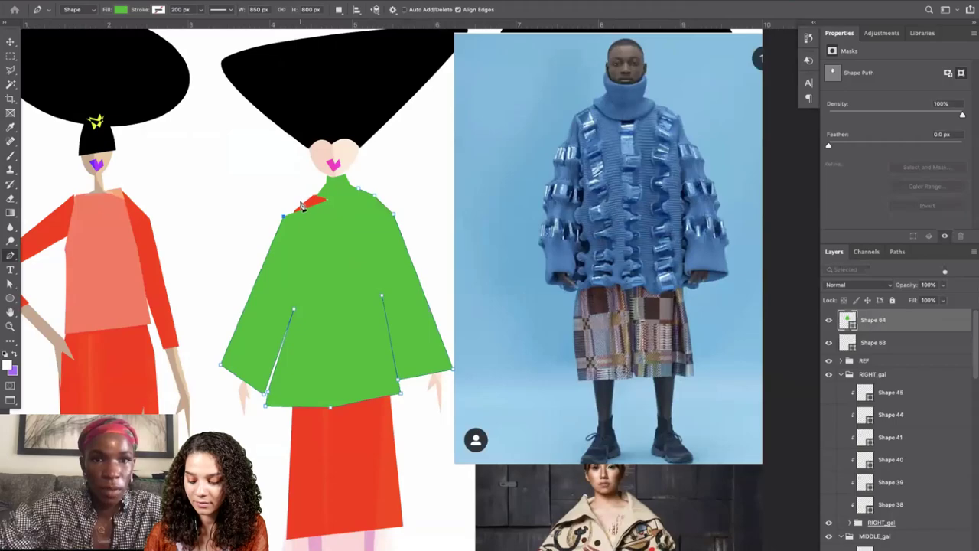
pyautogui.click(294, 200)
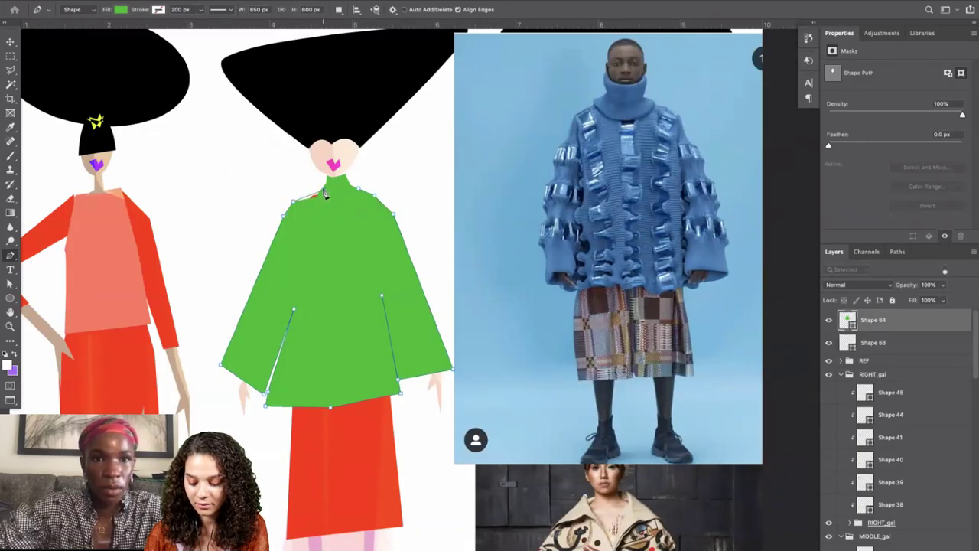
pyautogui.click(324, 192)
pyautogui.click(357, 190)
pyautogui.press('Escape')
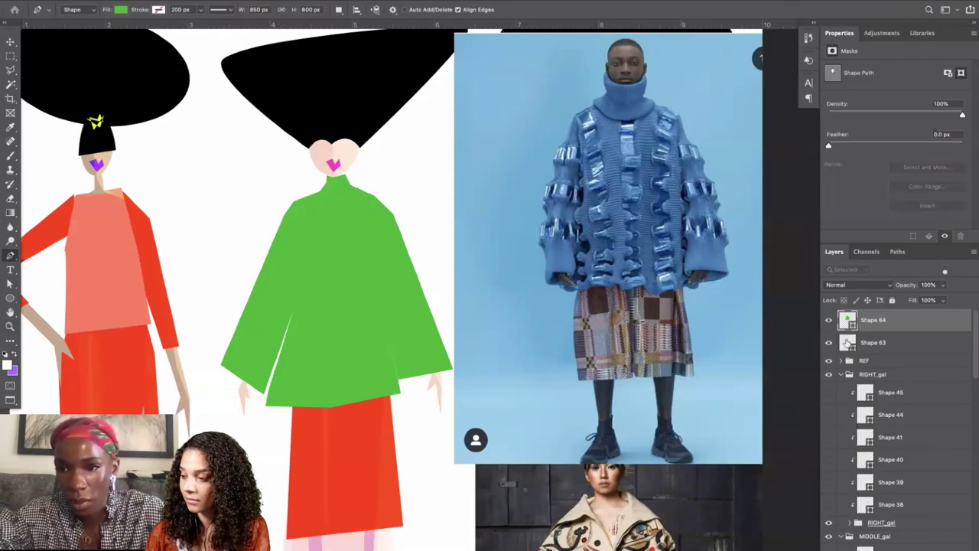
# Select the middle figure's collar shape and move its layer, Shape 63, above the sweater layer, Shape 64.
pyautogui.click(840, 375)
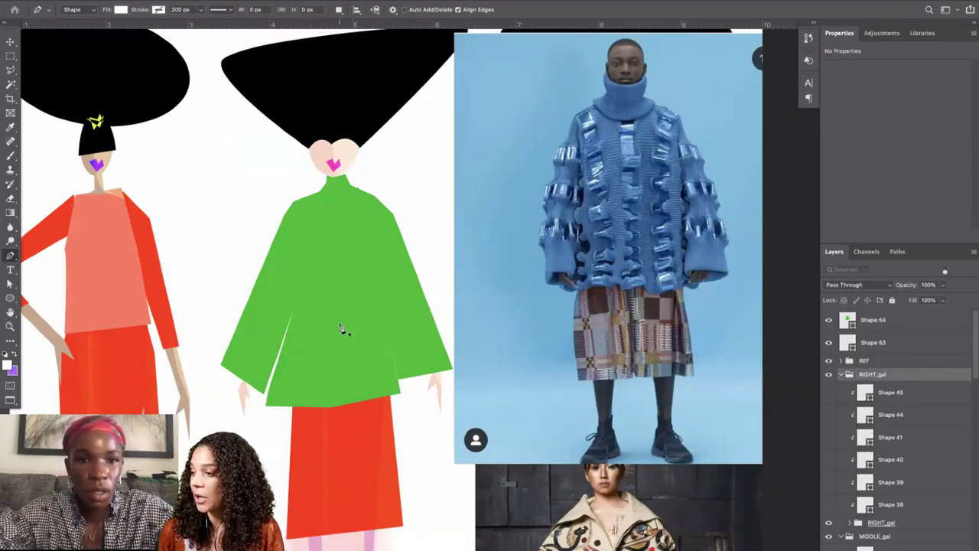
pyautogui.click(10, 283)
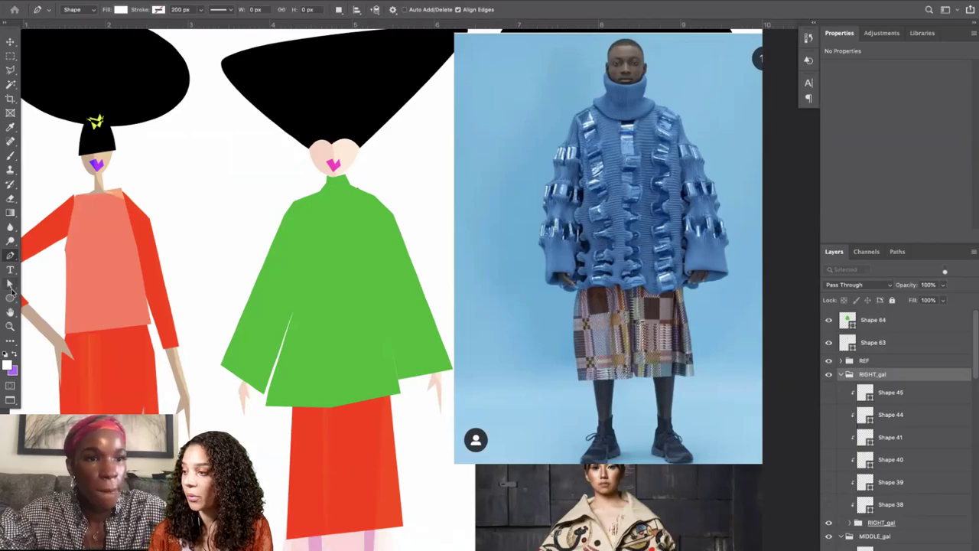
pyautogui.click(344, 193)
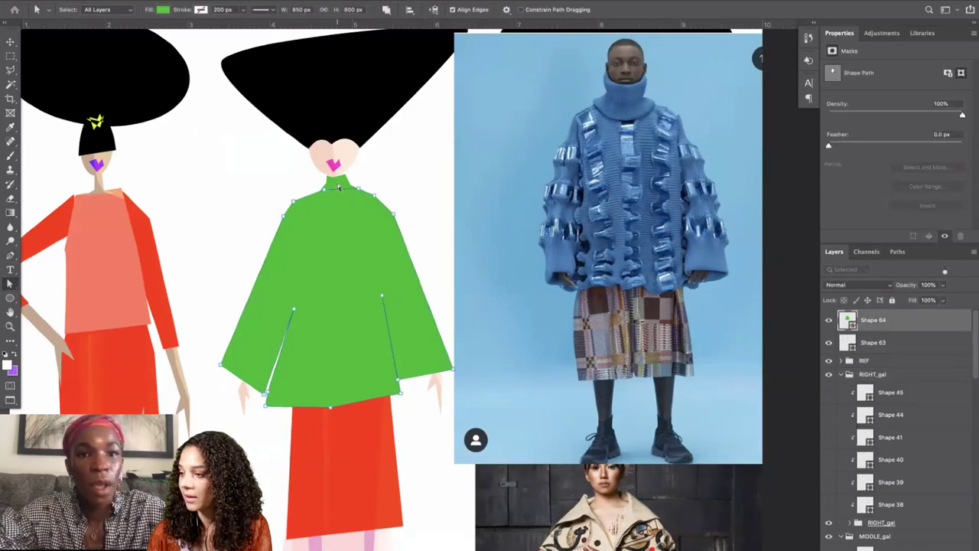
pyautogui.click(337, 185)
pyautogui.moveTo(893, 338); pyautogui.dragTo(892, 318)
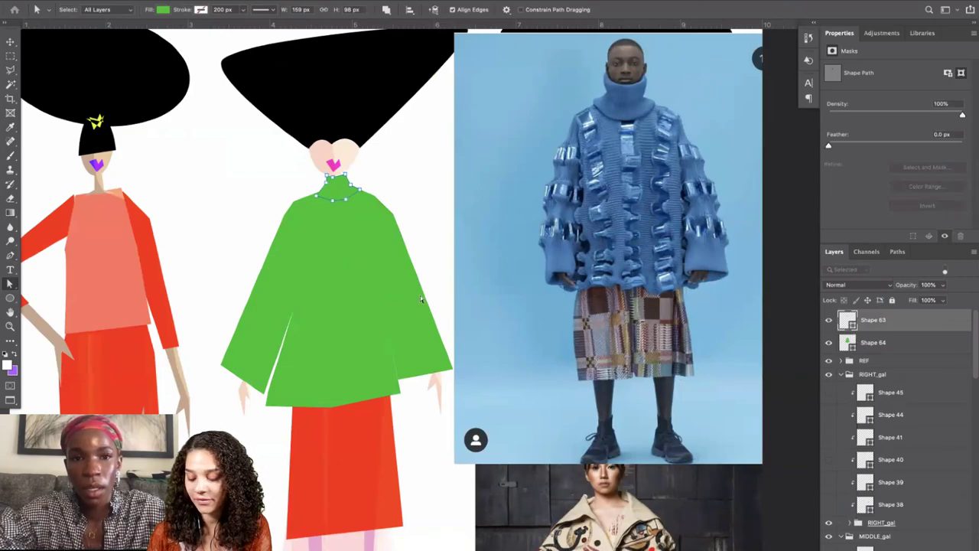
pyautogui.click(346, 298)
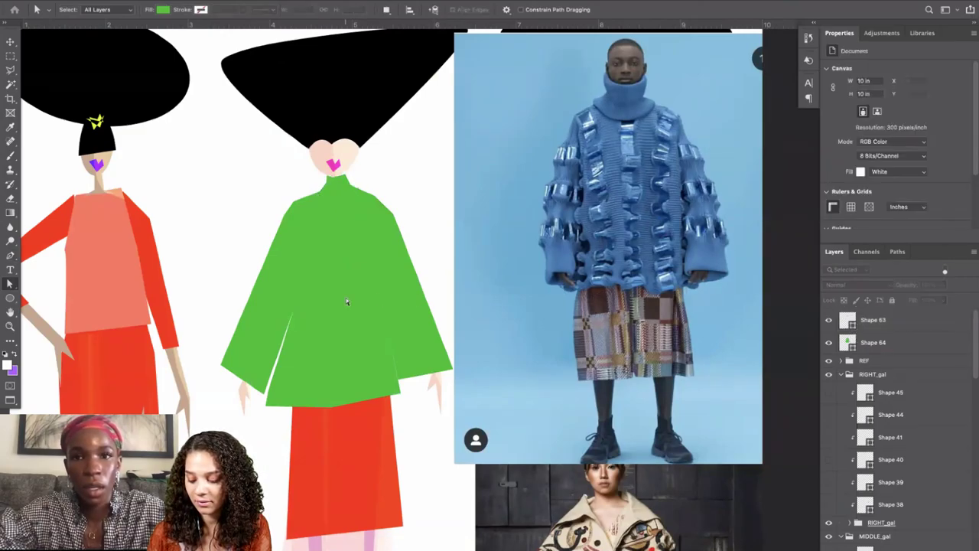
# Recolor the collar a lighter green, 4bef62, and stretch its width to about 131%.
pyautogui.doubleClick(849, 321)
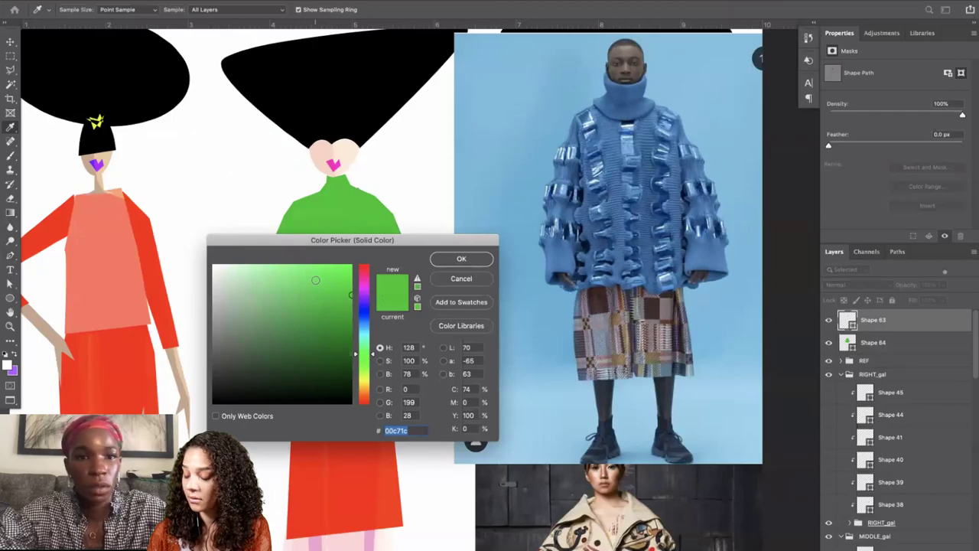
pyautogui.moveTo(315, 280); pyautogui.dragTo(309, 273)
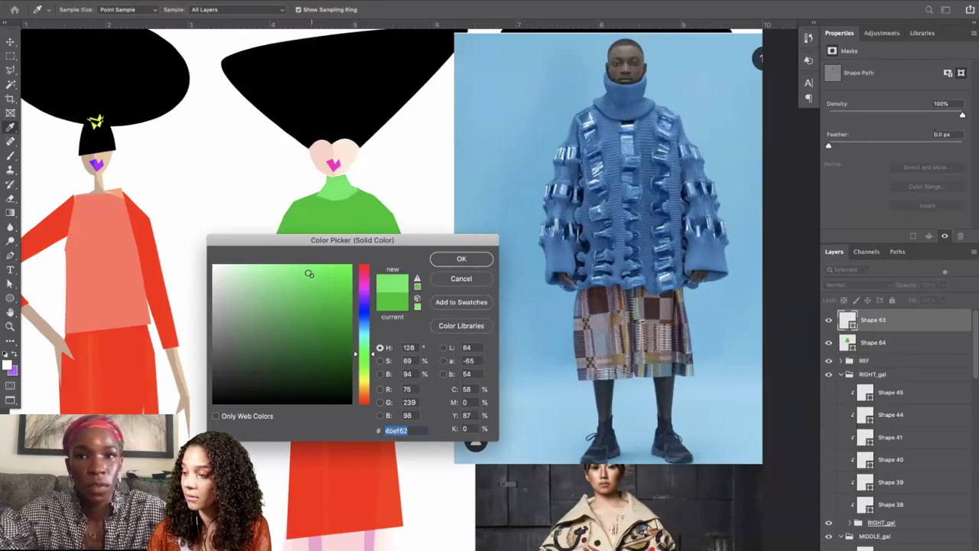
pyautogui.press('Return')
pyautogui.hotkey('ctrl', 't')
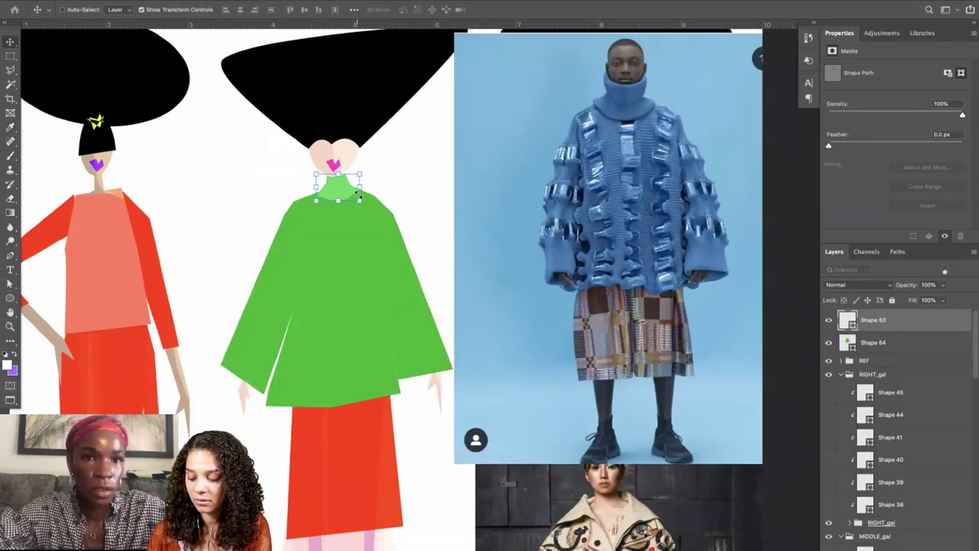
pyautogui.moveTo(366, 189); pyautogui.dragTo(374, 189)
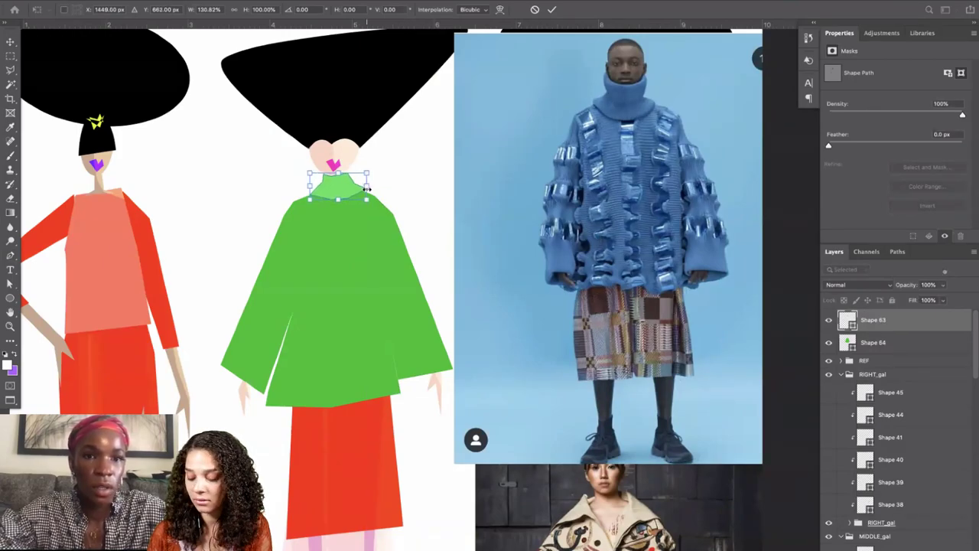
pyautogui.press('Return')
# Reshape the green sweater by shifting one body side outward, adjusting the shoulder points, and flaring both sleeve cuffs farther out.
pyautogui.click(9, 284)
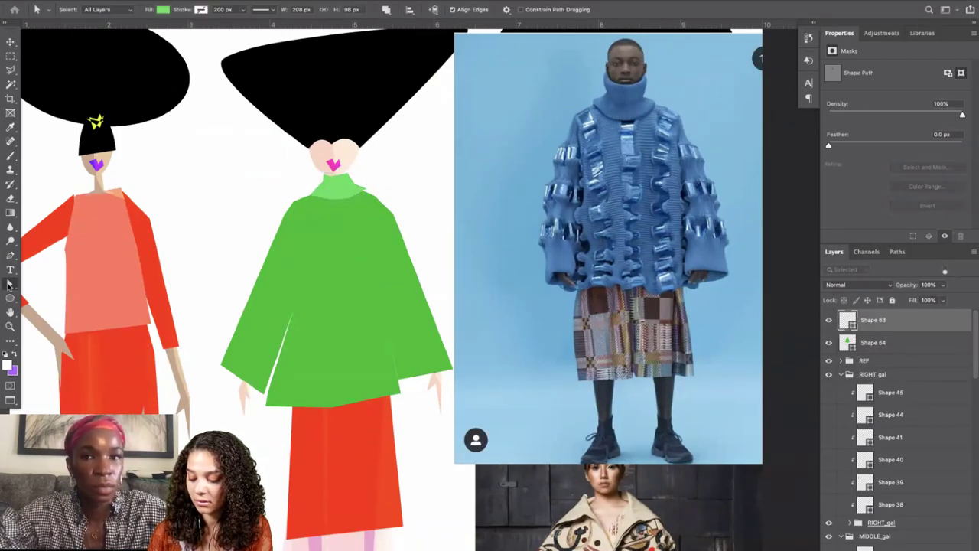
pyautogui.click(325, 369)
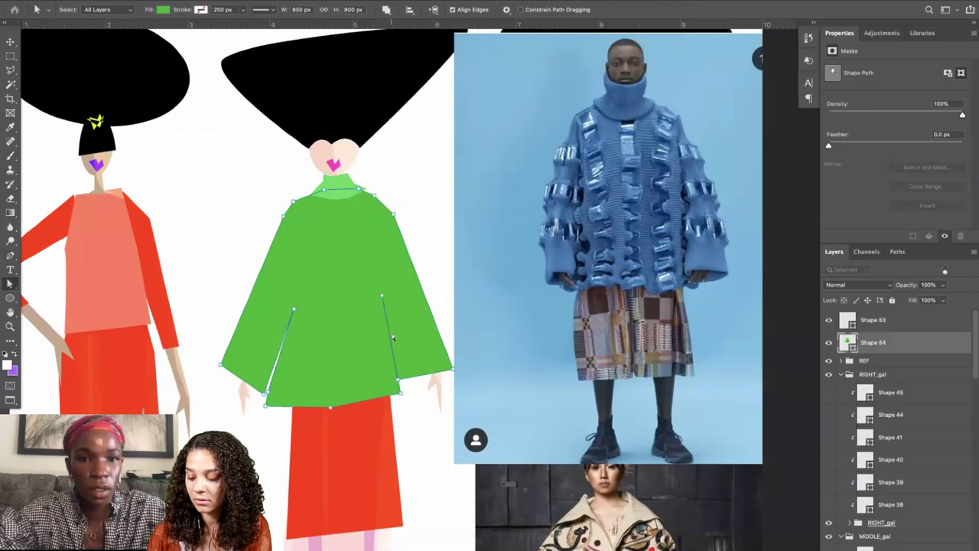
pyautogui.moveTo(391, 335); pyautogui.dragTo(402, 332)
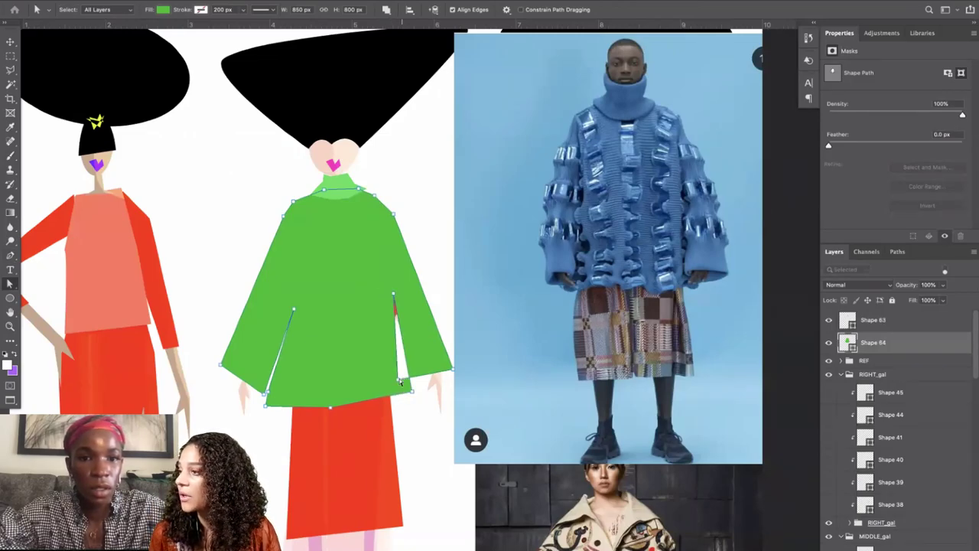
pyautogui.moveTo(399, 382); pyautogui.dragTo(474, 359)
pyautogui.moveTo(394, 217); pyautogui.dragTo(394, 204)
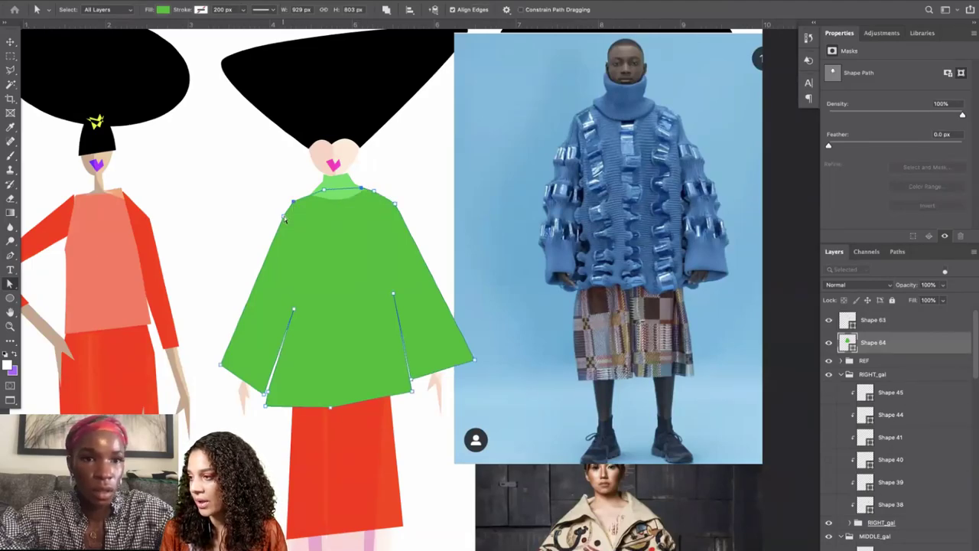
pyautogui.moveTo(288, 209)
pyautogui.mouseDown()
pyautogui.moveTo(299, 197)
pyautogui.moveTo(282, 221)
pyautogui.mouseUp()
pyautogui.moveTo(221, 368); pyautogui.dragTo(201, 344)
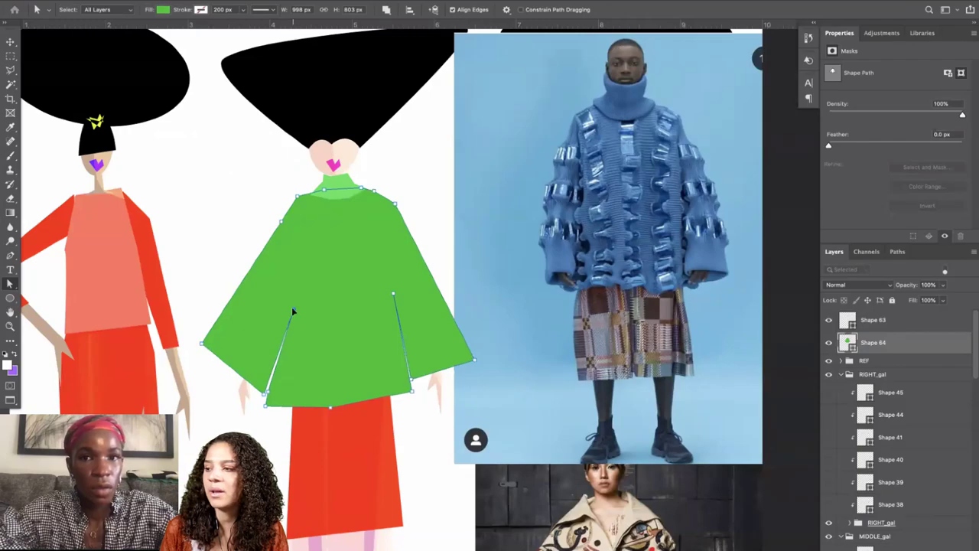
# Raise both underarm points of the sweater toward the shoulders, then widen and slightly lower its hem.
pyautogui.moveTo(291, 306); pyautogui.dragTo(299, 234)
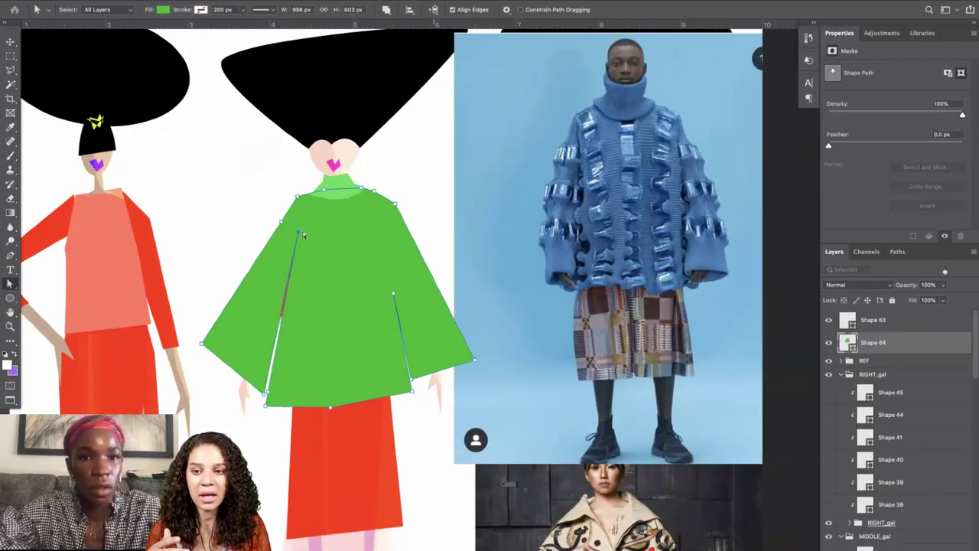
pyautogui.moveTo(392, 293); pyautogui.dragTo(386, 236)
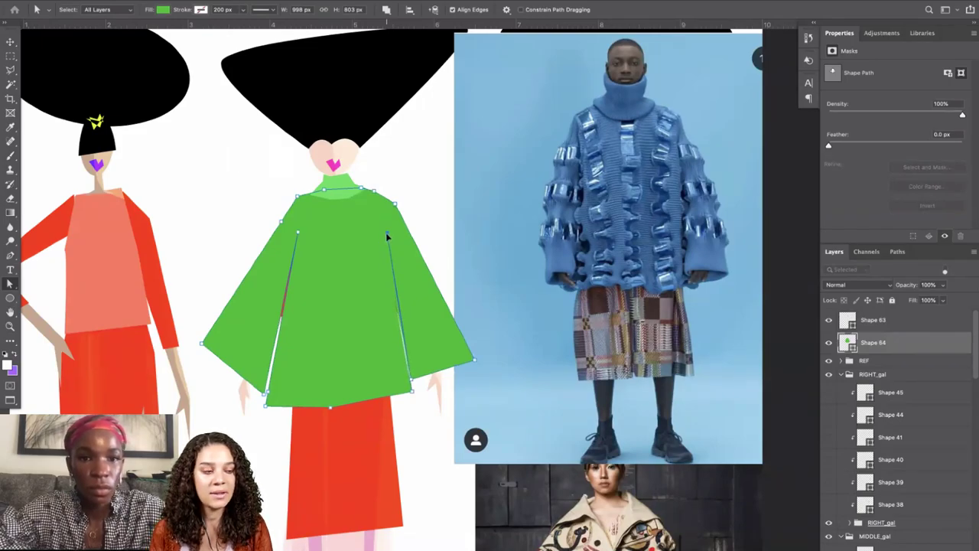
pyautogui.moveTo(268, 407); pyautogui.dragTo(260, 380)
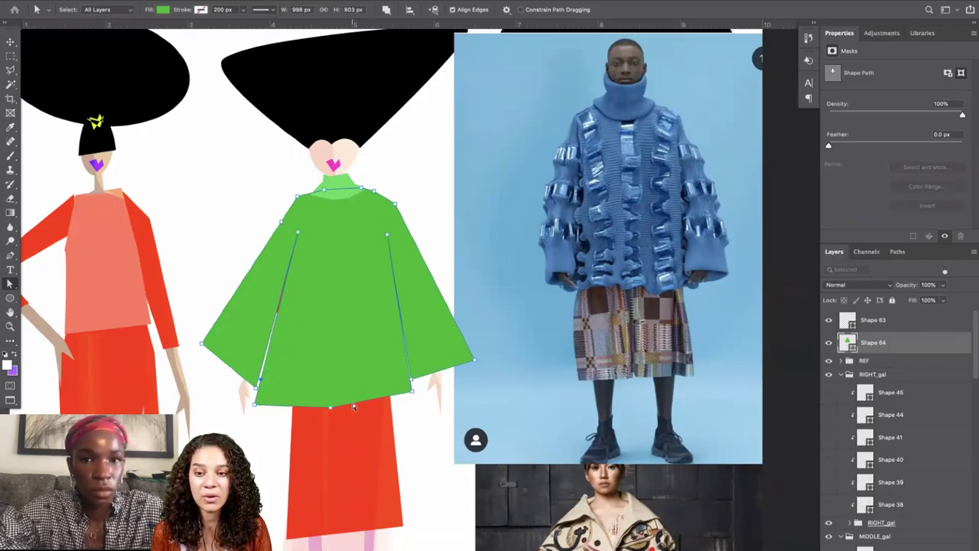
pyautogui.moveTo(352, 402); pyautogui.dragTo(357, 407)
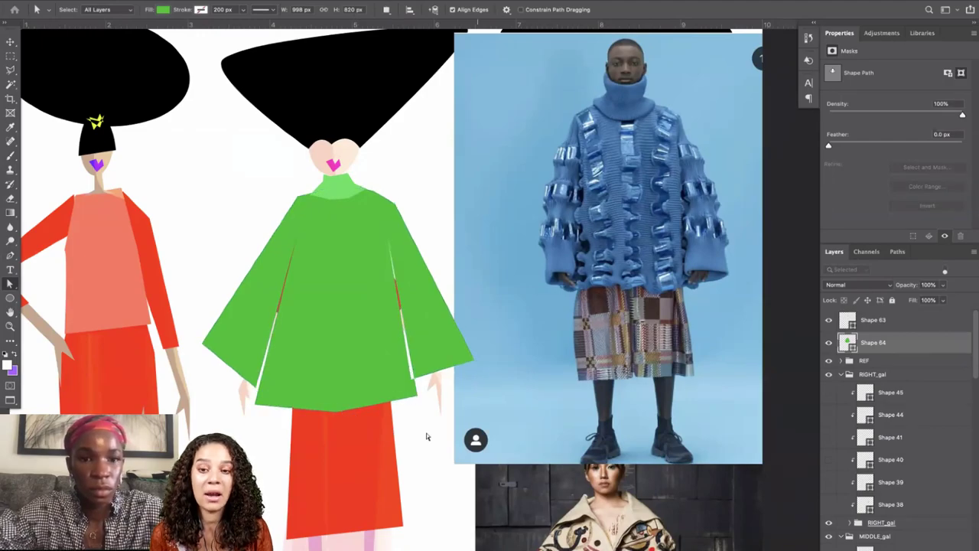
# Hide the middle figure's red dress layer, Shape 1.
pyautogui.click(365, 449)
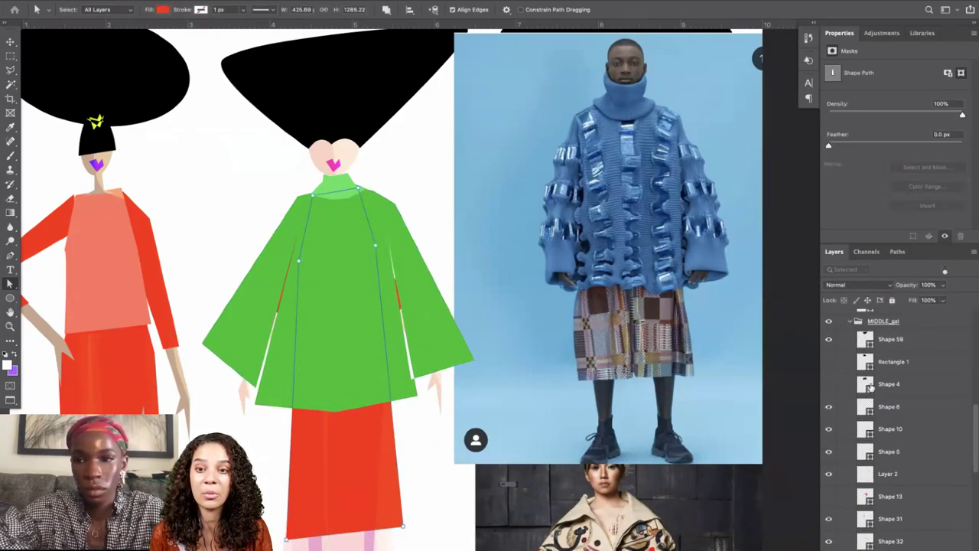
pyautogui.scroll(-1, 860, 509)
pyautogui.click(829, 546)
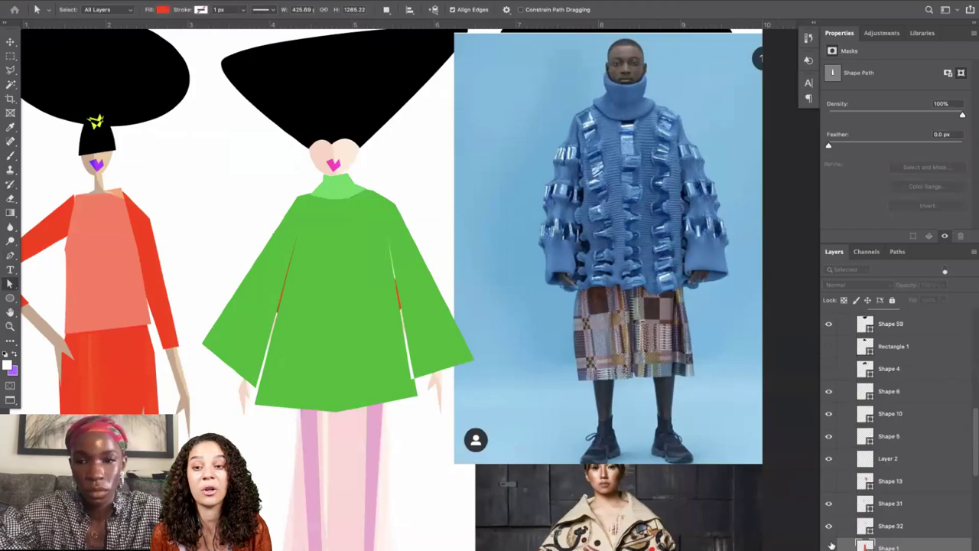
# Temporarily hide the green sweater to hide the red sleeve layers Shape 31 and Shape 32, and show the sweater again.
pyautogui.click(367, 360)
pyautogui.click(828, 320)
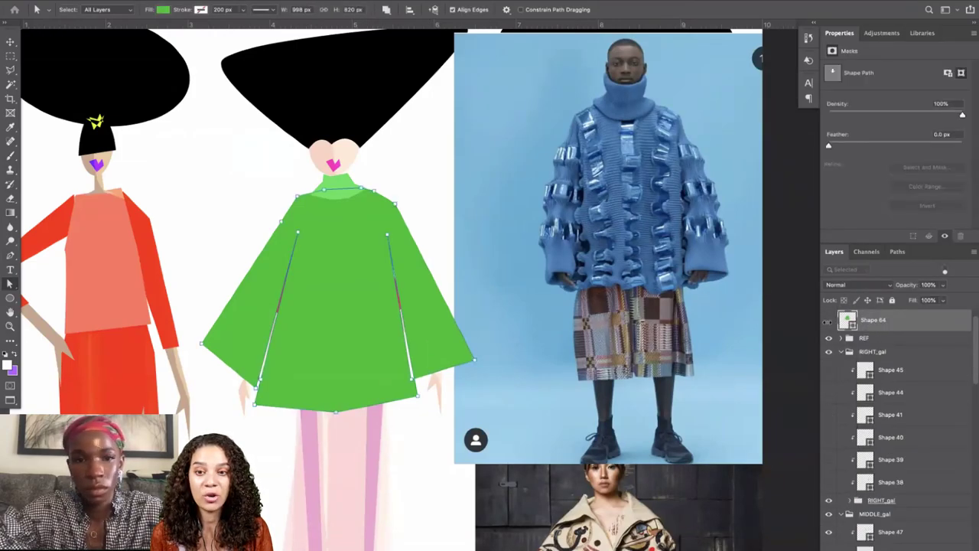
pyautogui.click(301, 260)
pyautogui.click(301, 260)
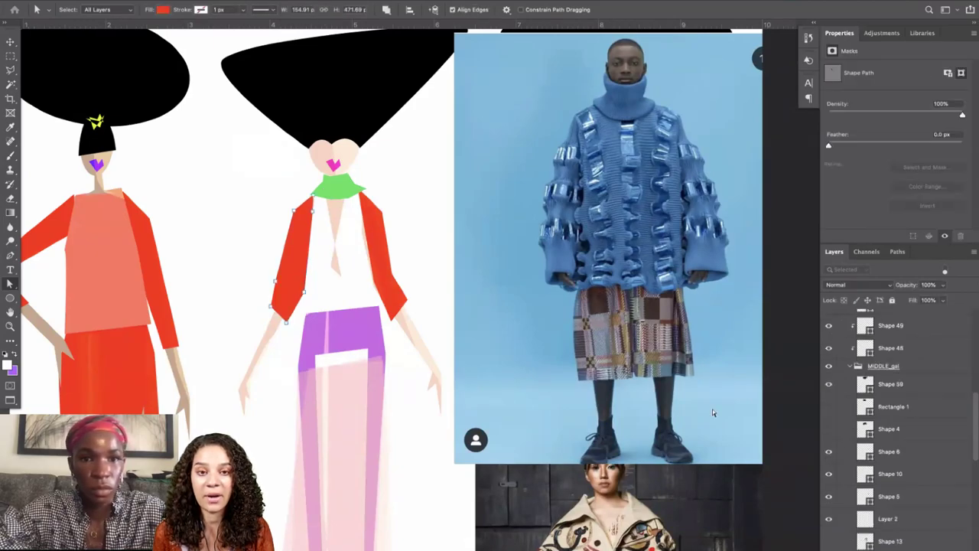
pyautogui.scroll(-1, 879, 526)
pyautogui.press('super+comma')
pyautogui.scroll(-2, 899, 429)
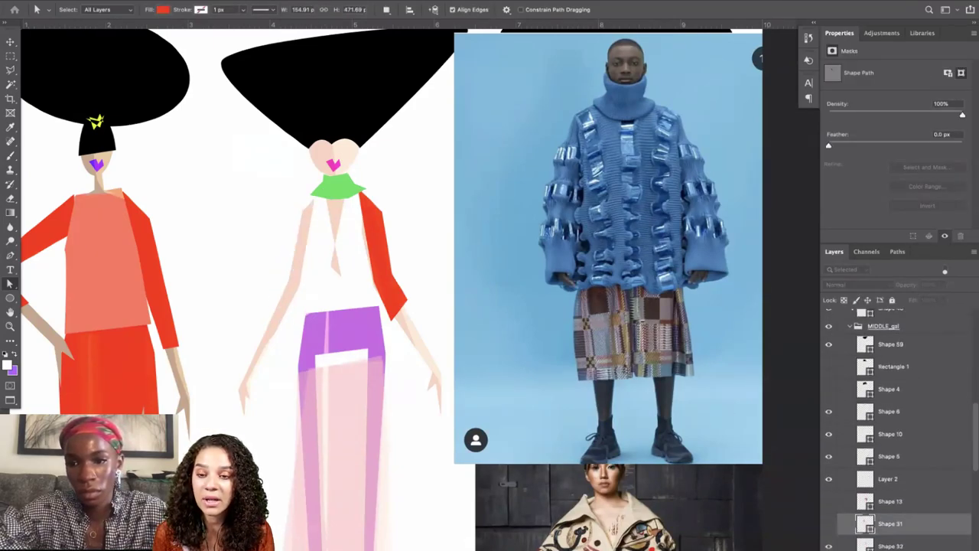
pyautogui.click(828, 546)
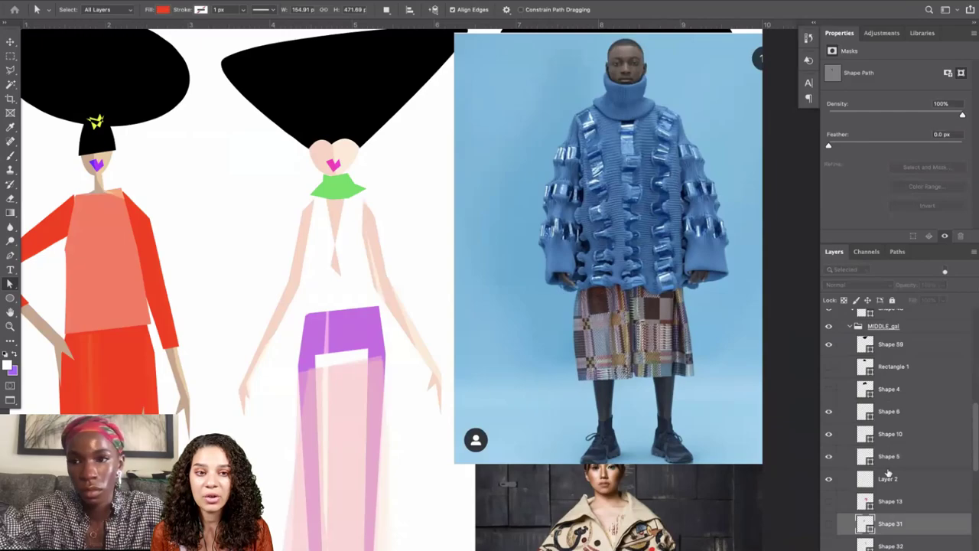
pyautogui.scroll(5, 888, 474)
pyautogui.click(829, 343)
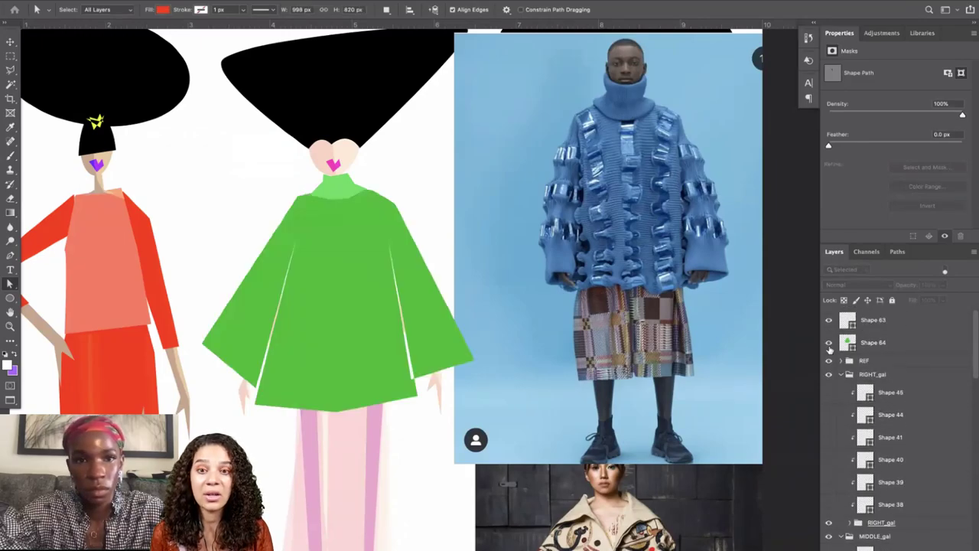
# Shorten the middle figure's translucent pink skirt layers, Shape 33 and Shape 33 copy, together to about 44% of their height.
pyautogui.press('super+minus')
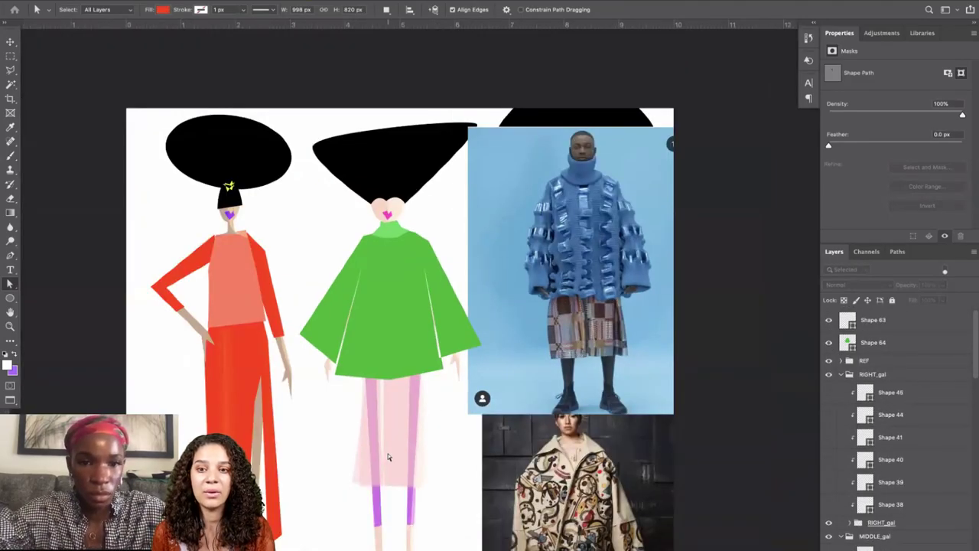
pyautogui.click(388, 457)
pyautogui.scroll(1, 837, 470)
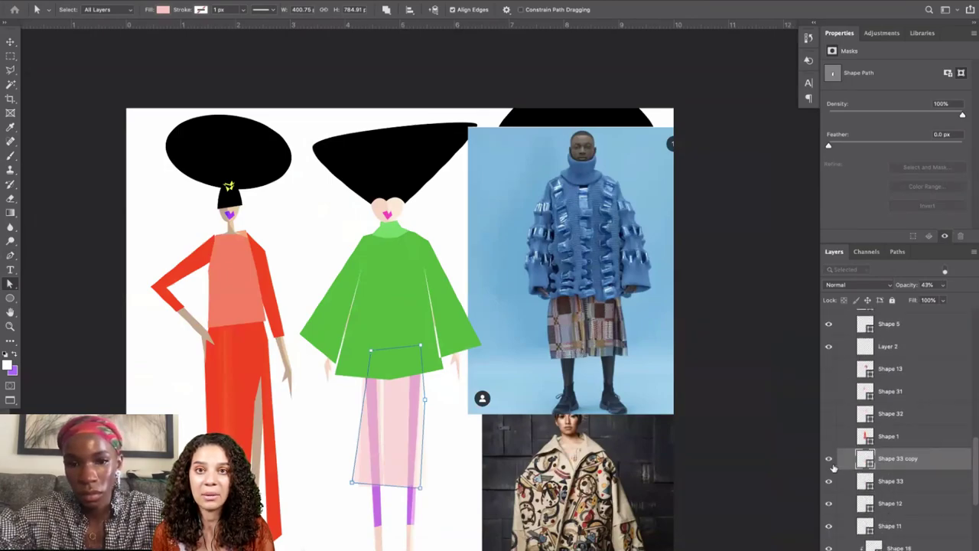
pyautogui.keyDown('shift'); pyautogui.click(888, 482); pyautogui.keyUp('shift')
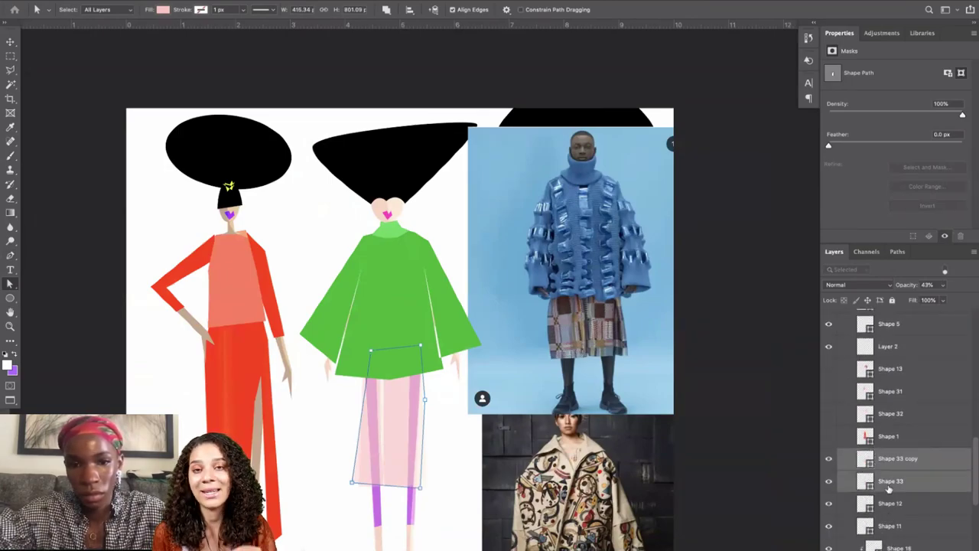
pyautogui.click(11, 40)
pyautogui.moveTo(389, 486); pyautogui.dragTo(382, 407)
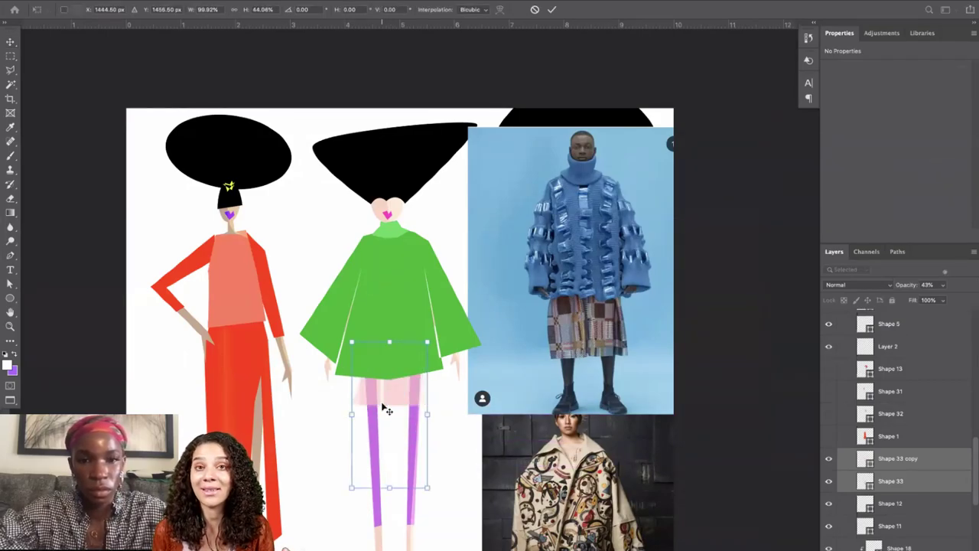
pyautogui.press('Return')
pyautogui.scroll(-3, 306, 431)
pyautogui.hscroll(1, 306, 430)
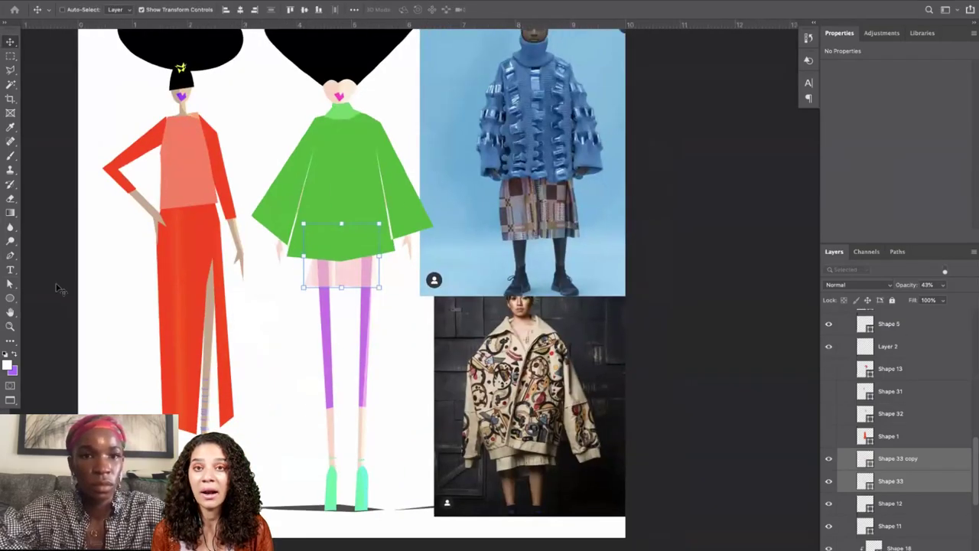
# Hide the REF group of clothing reference photos to expose all three figures.
pyautogui.click(10, 283)
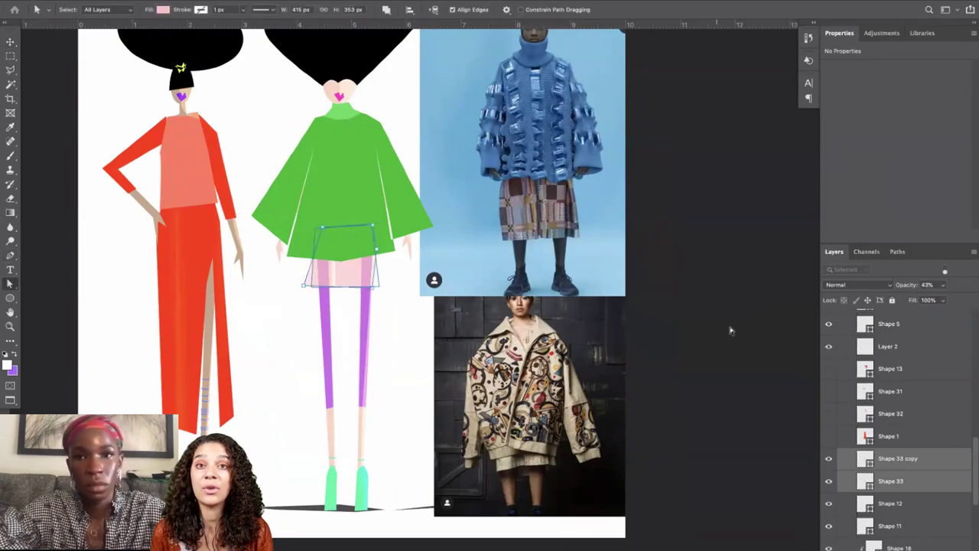
pyautogui.scroll(10, 893, 385)
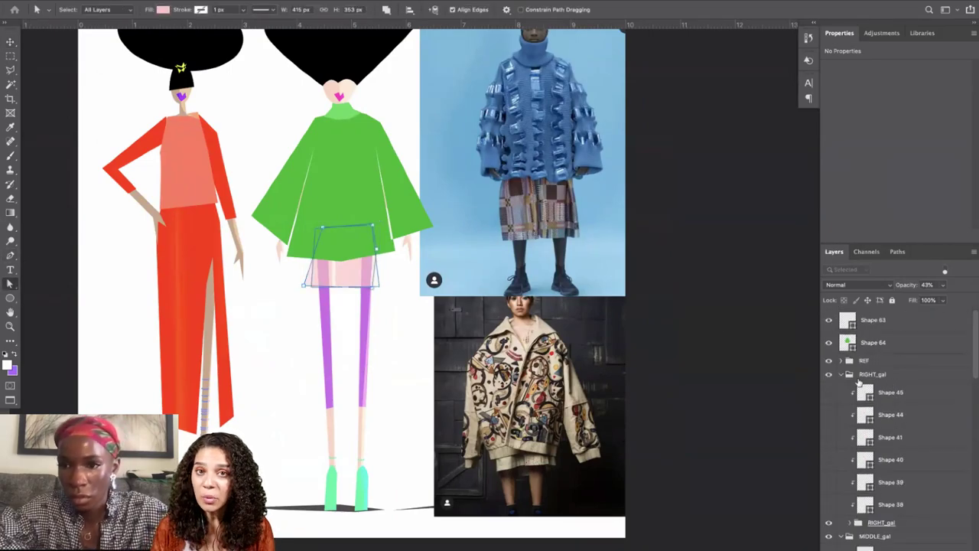
pyautogui.click(830, 361)
pyautogui.scroll(4, 525, 359)
pyautogui.hscroll(-4, 525, 359)
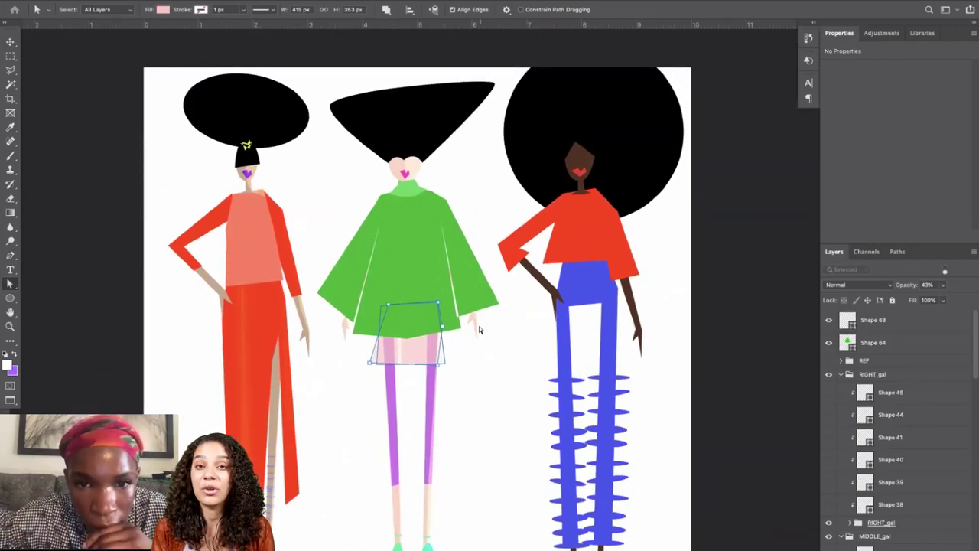
# Reshape the middle figure's arm, Shape 12, moving its shoulder and elbow points outward so it sits inside the flared green sleeve.
pyautogui.scroll(5, 453, 334)
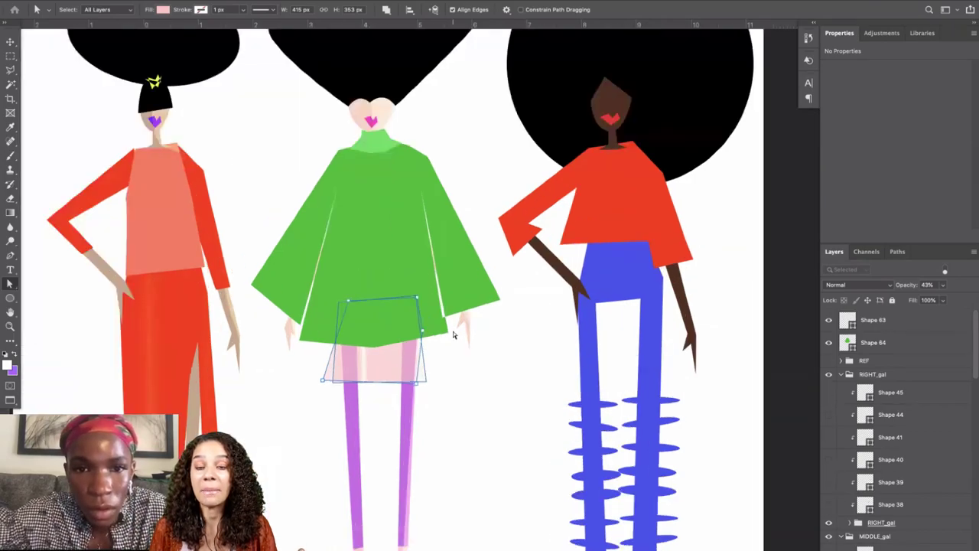
pyautogui.click(433, 320)
pyautogui.click(432, 331)
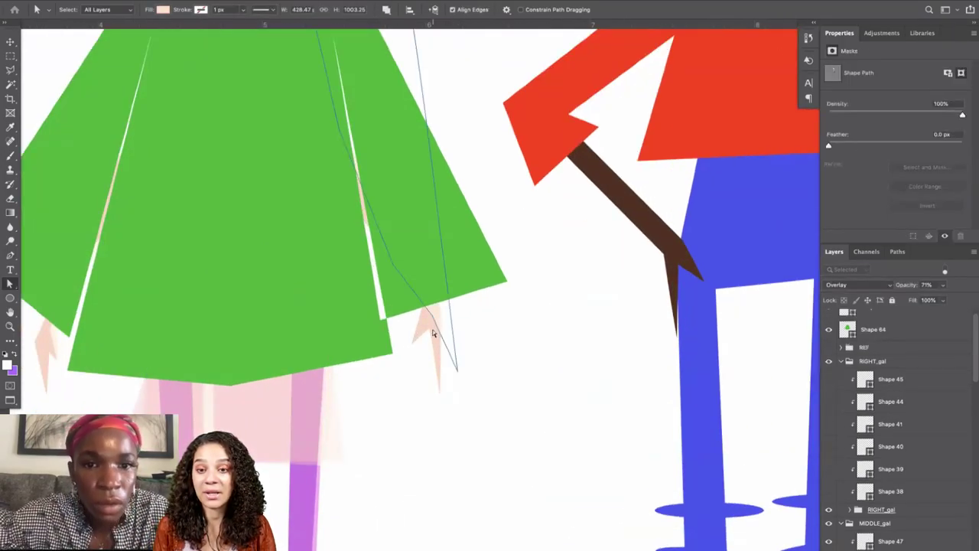
pyautogui.scroll(5, 436, 359)
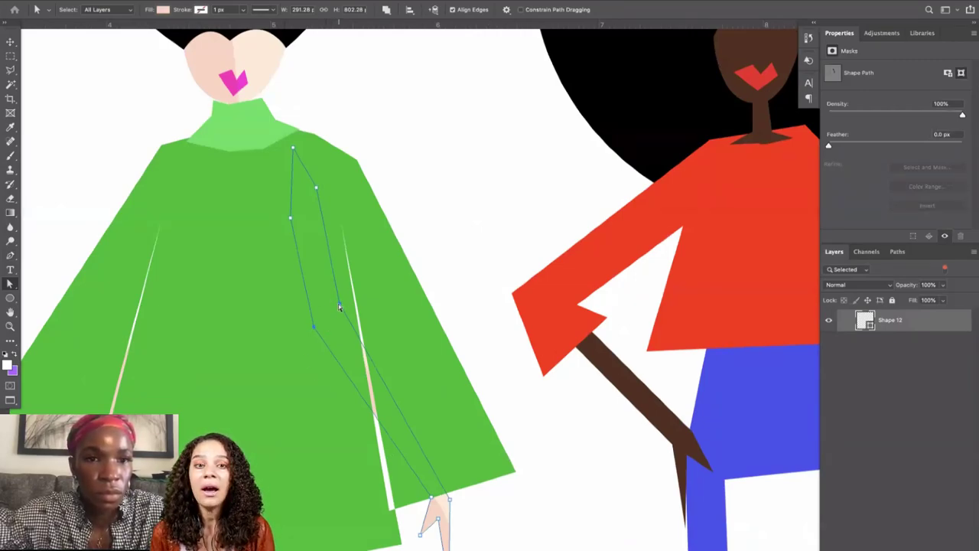
pyautogui.moveTo(313, 329); pyautogui.dragTo(365, 278)
pyautogui.moveTo(290, 220); pyautogui.dragTo(334, 173)
pyautogui.moveTo(354, 298); pyautogui.dragTo(400, 306)
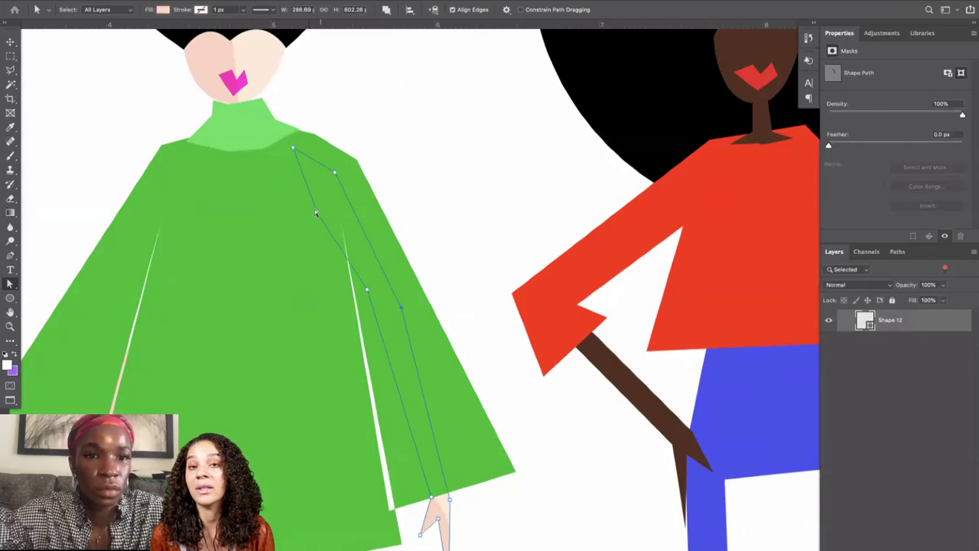
pyautogui.moveTo(336, 173); pyautogui.dragTo(351, 170)
pyautogui.press('Return')
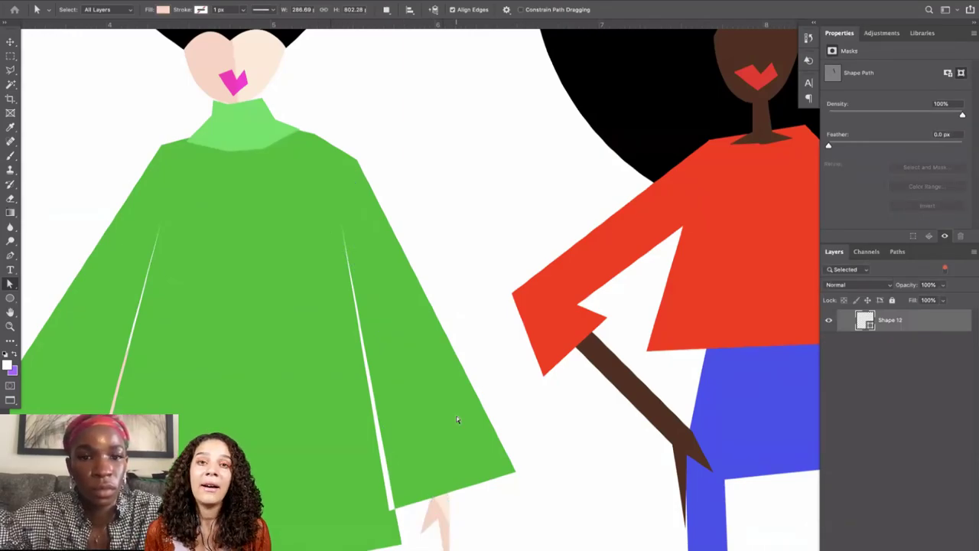
# Shift the elbow, shoulder and underarm points of the middle figure's other arm, Shape 11, outward to fit under its sleeve.
pyautogui.scroll(-3, 458, 419)
pyautogui.click(178, 141)
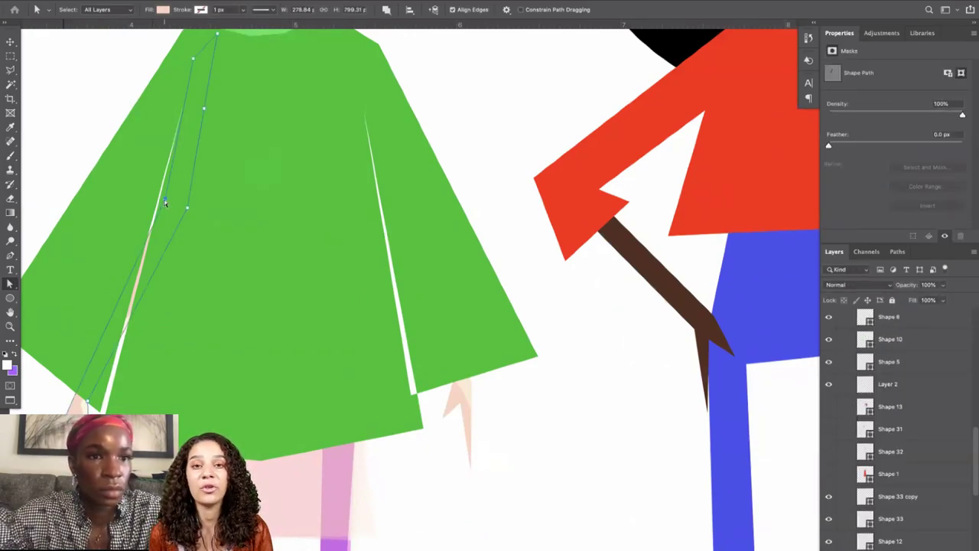
pyautogui.moveTo(164, 200); pyautogui.dragTo(118, 184)
pyautogui.moveTo(188, 207); pyautogui.dragTo(147, 197)
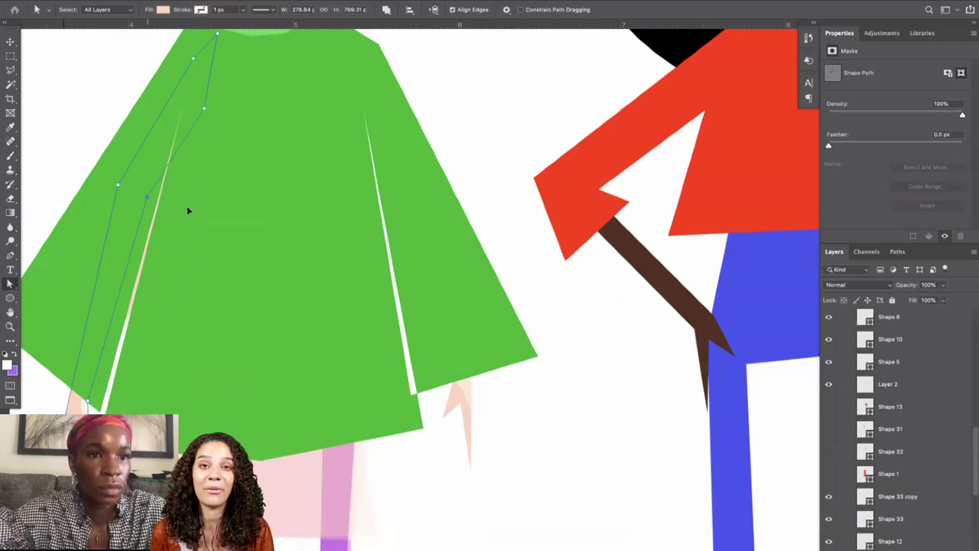
pyautogui.scroll(3, 145, 196)
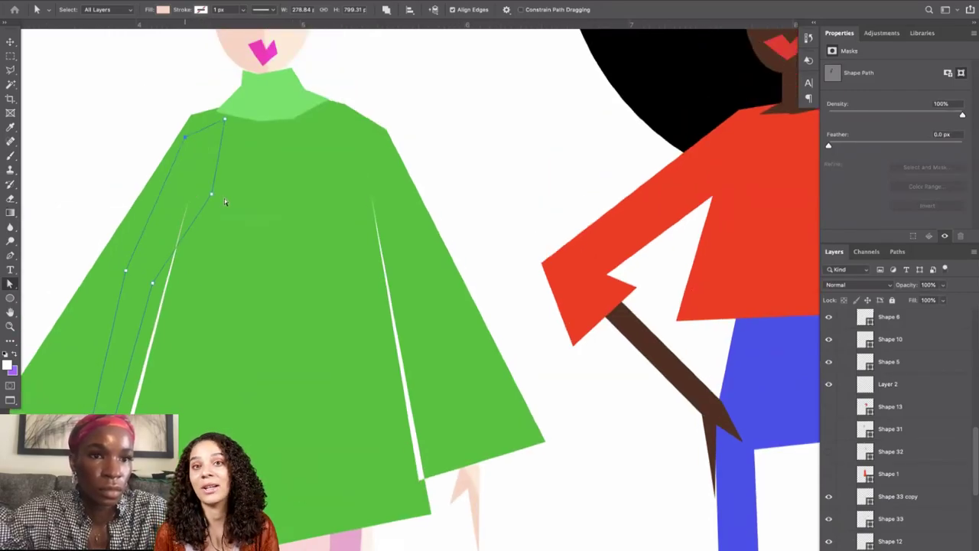
pyautogui.moveTo(211, 195); pyautogui.dragTo(191, 173)
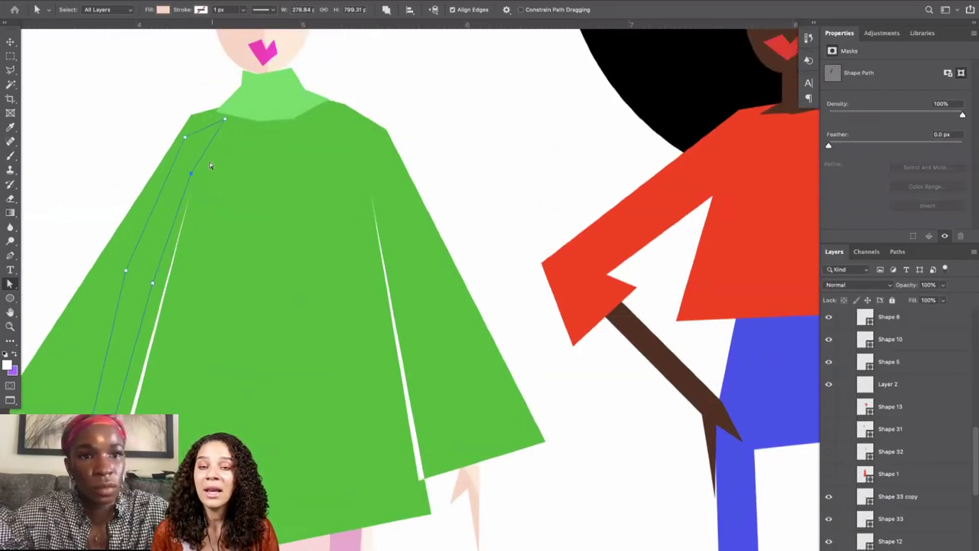
pyautogui.moveTo(225, 118); pyautogui.dragTo(226, 110)
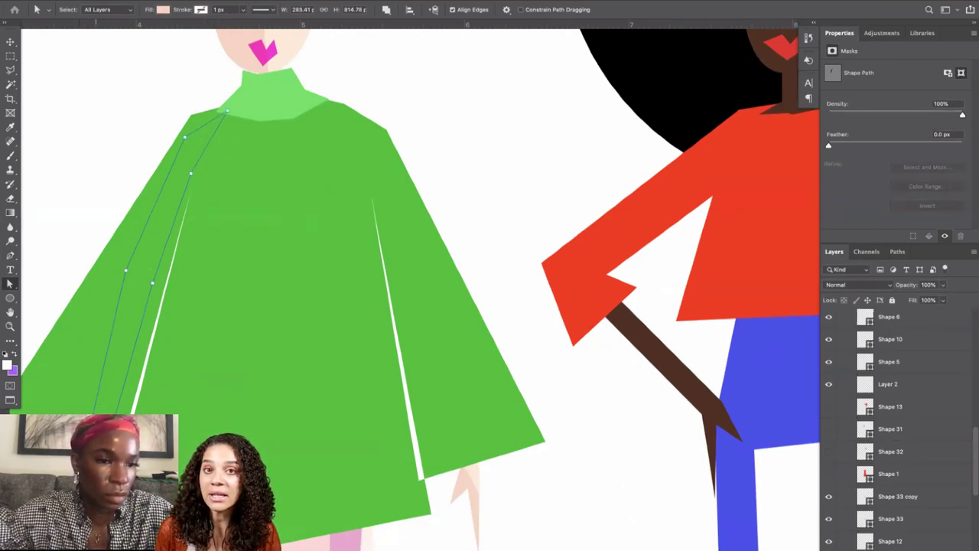
# Move the hand end of arm Shape 11 outward and up toward the middle of the sleeve cuff.
pyautogui.doubleClick(107, 475)
pyautogui.moveTo(107, 474); pyautogui.dragTo(195, 410)
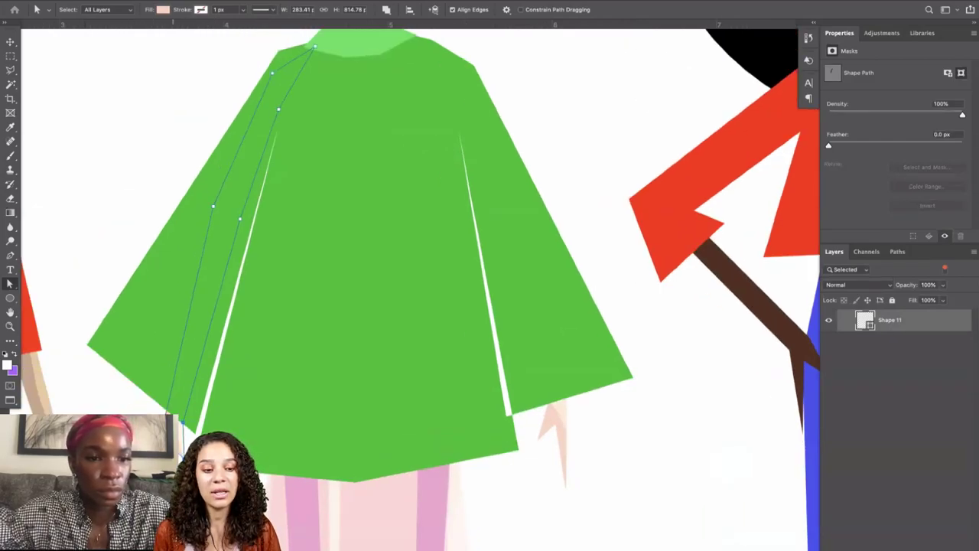
pyautogui.moveTo(182, 420); pyautogui.dragTo(141, 396)
pyautogui.click(184, 358)
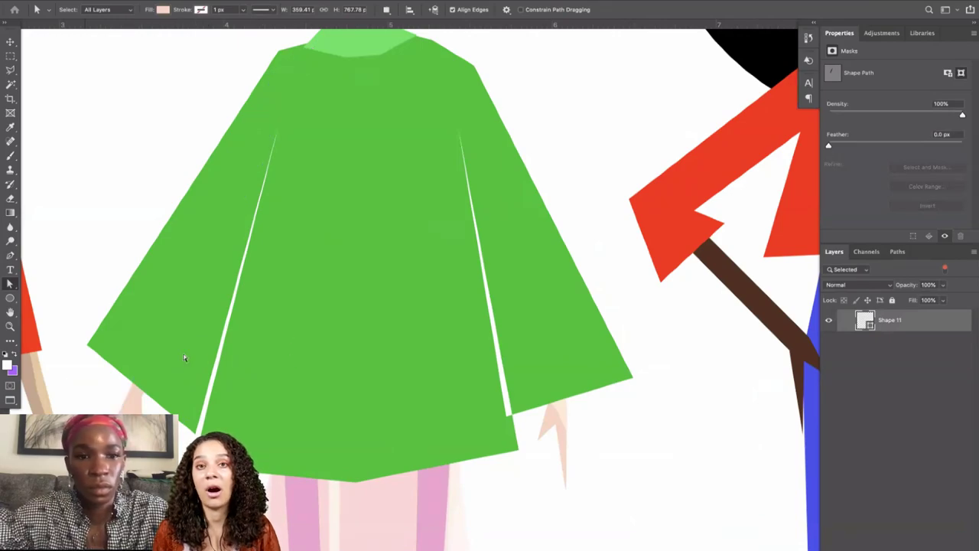
# Reshape green sweater Shape 64 by shifting one side's lower cuff and hem points outward and widening the opposite sleeve and body side.
pyautogui.hotkey('ctrl', '-')
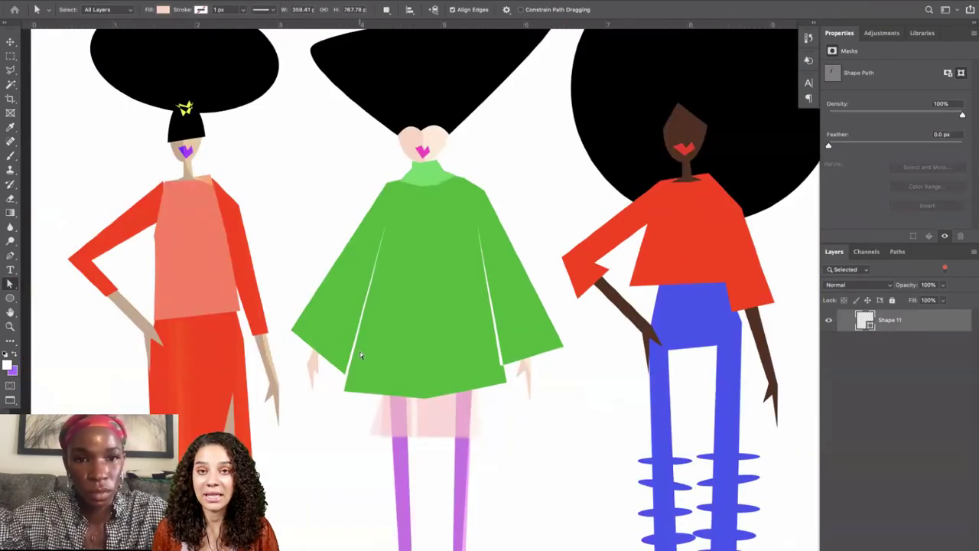
pyautogui.click(348, 372)
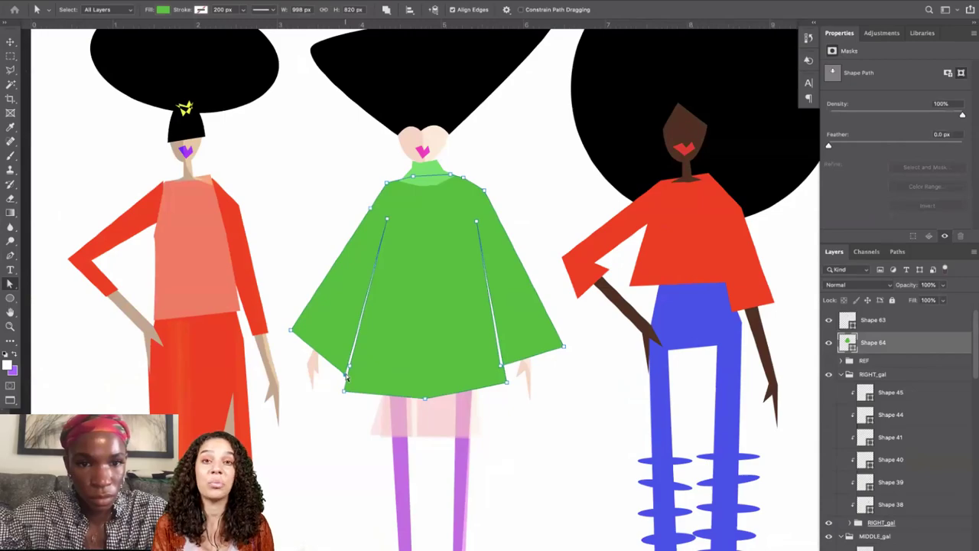
pyautogui.moveTo(347, 376)
pyautogui.mouseDown()
pyautogui.moveTo(333, 356)
pyautogui.moveTo(334, 373)
pyautogui.mouseUp()
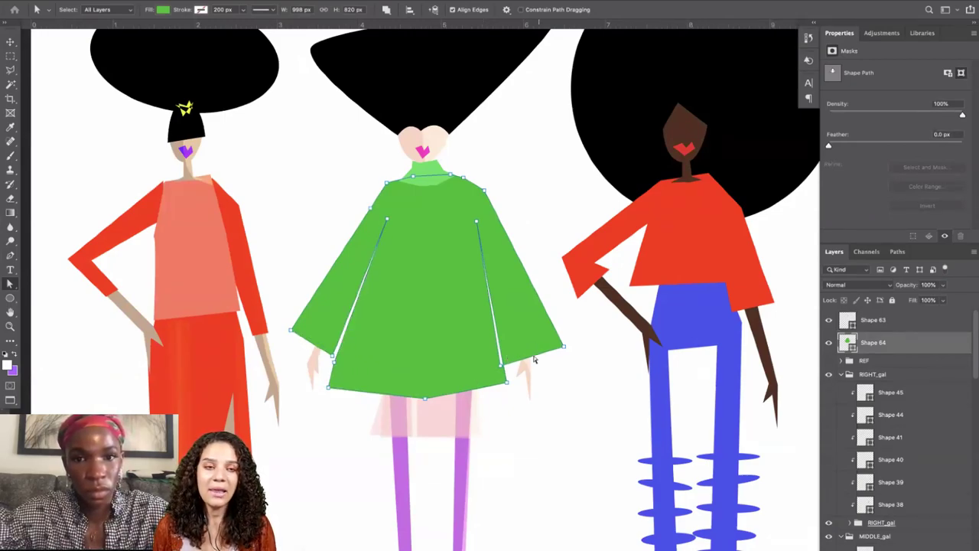
pyautogui.moveTo(534, 359); pyautogui.dragTo(514, 347)
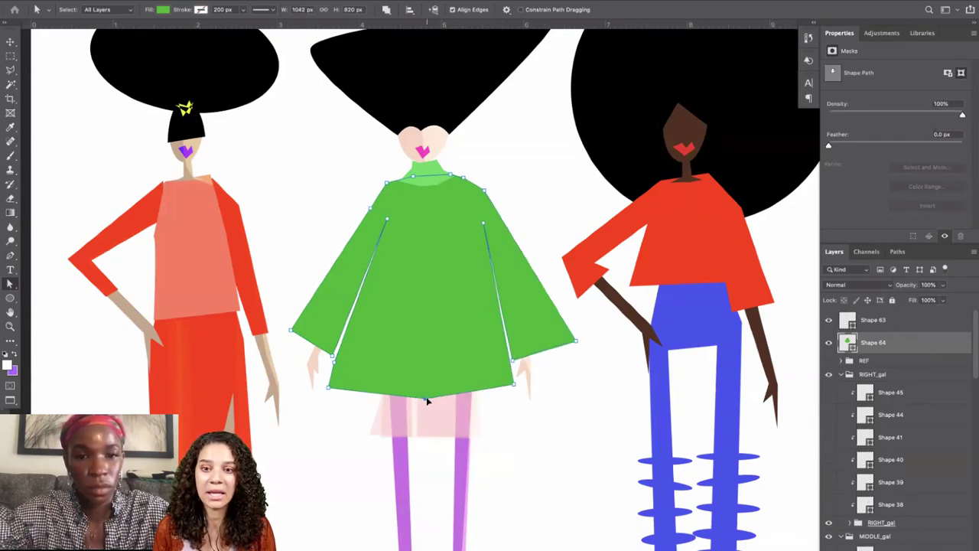
# Reposition the sweater's three hem points for a slightly lower, uneven hem with a shallow downward point and a flared corner.
pyautogui.moveTo(426, 399); pyautogui.dragTo(427, 387)
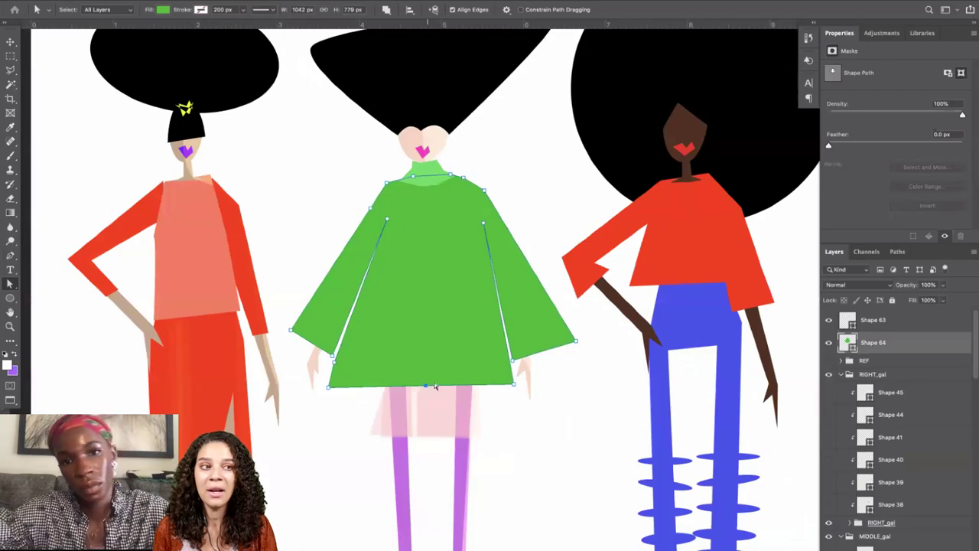
pyautogui.moveTo(432, 387); pyautogui.dragTo(433, 413)
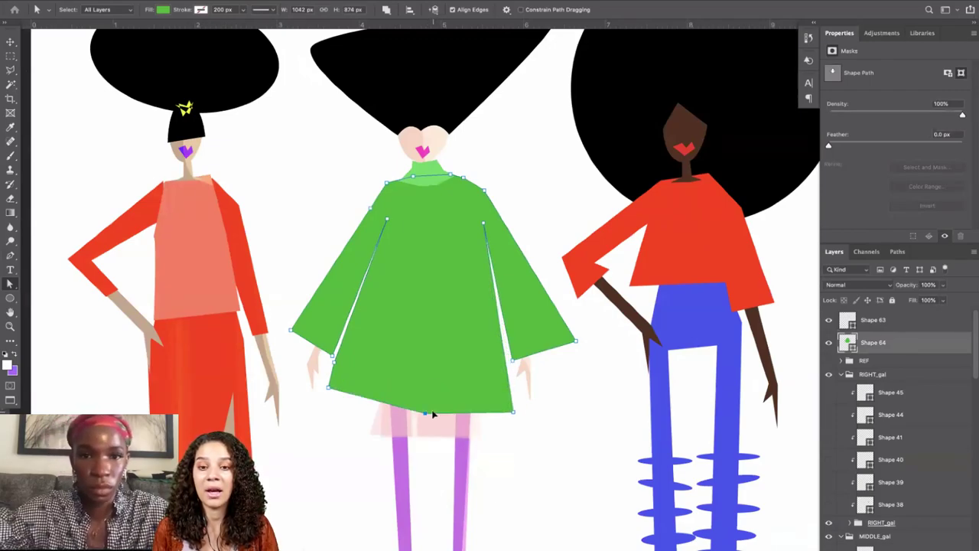
pyautogui.moveTo(324, 391); pyautogui.dragTo(310, 430)
pyautogui.moveTo(429, 417); pyautogui.dragTo(437, 428)
pyautogui.moveTo(513, 413); pyautogui.dragTo(521, 420)
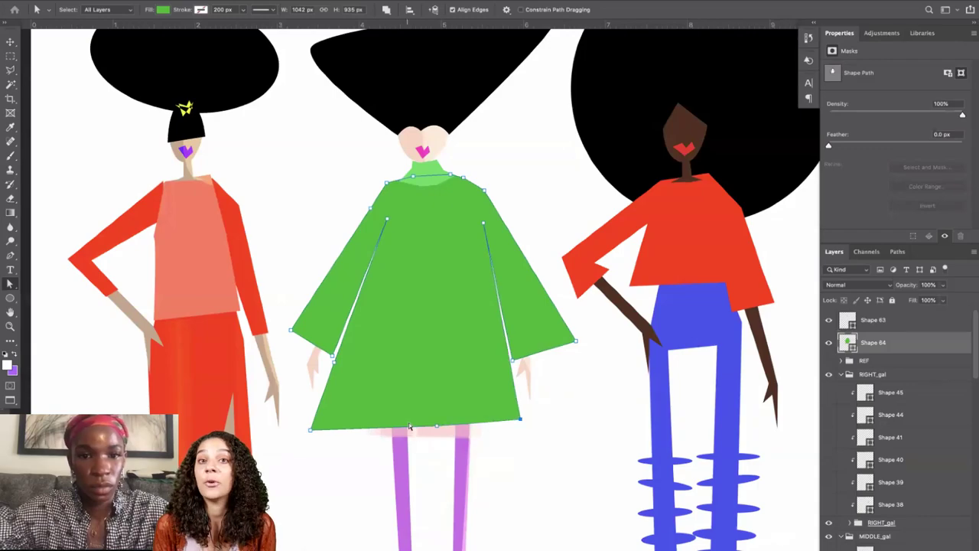
pyautogui.moveTo(410, 426)
pyautogui.mouseDown()
pyautogui.moveTo(409, 396)
pyautogui.moveTo(408, 407)
pyautogui.mouseUp()
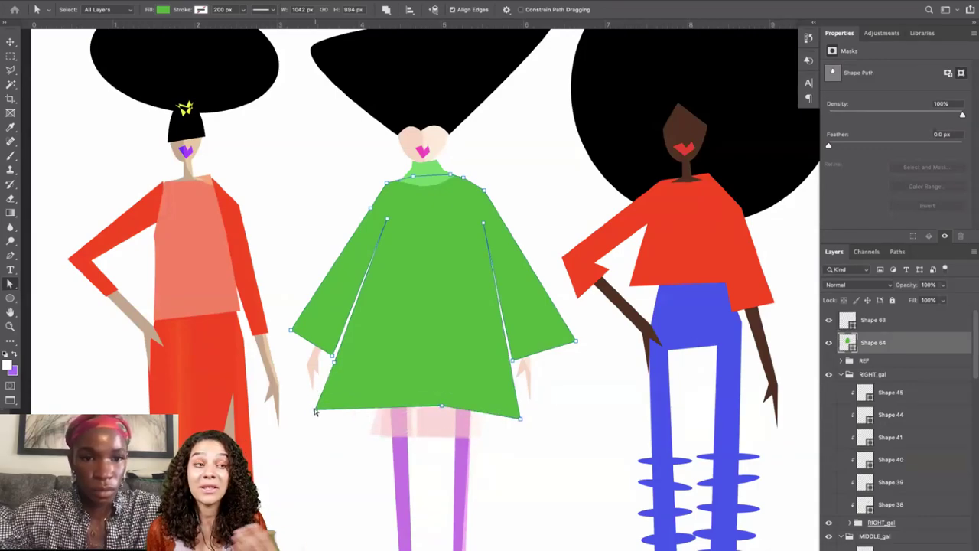
pyautogui.moveTo(314, 411); pyautogui.dragTo(321, 389)
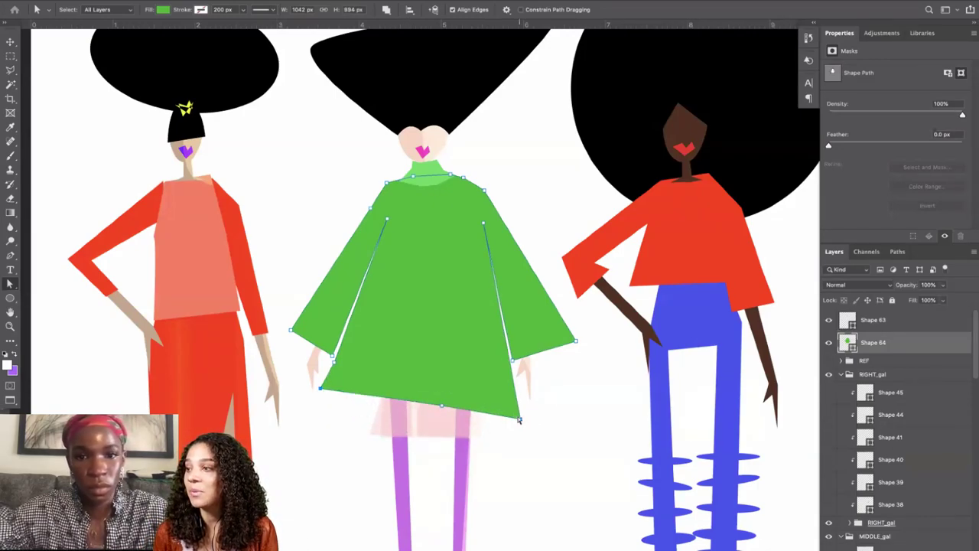
pyautogui.moveTo(517, 398); pyautogui.dragTo(514, 401)
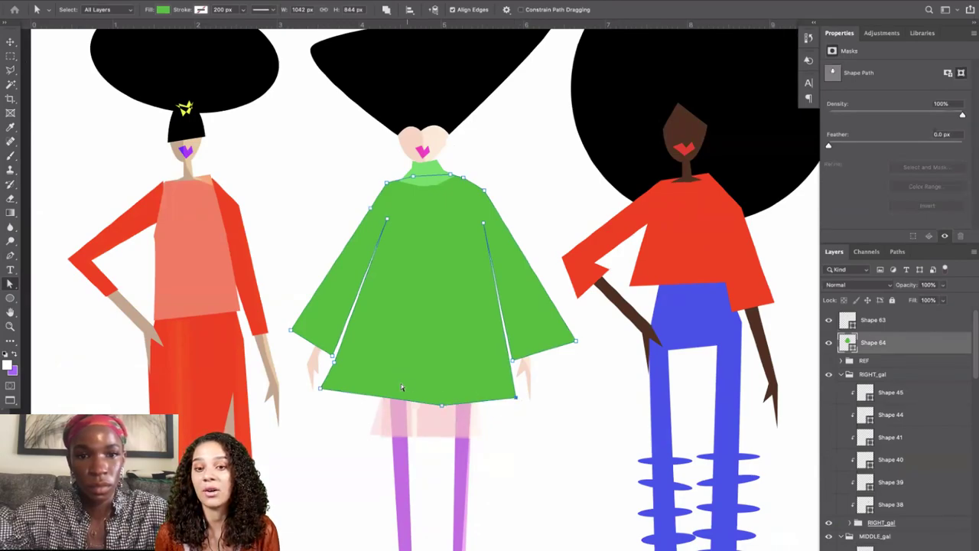
# Delete the extra anchor point on the sweater's body edge just below the inner sleeve cuff.
pyautogui.moveTo(10, 255); pyautogui.dragTo(61, 297)
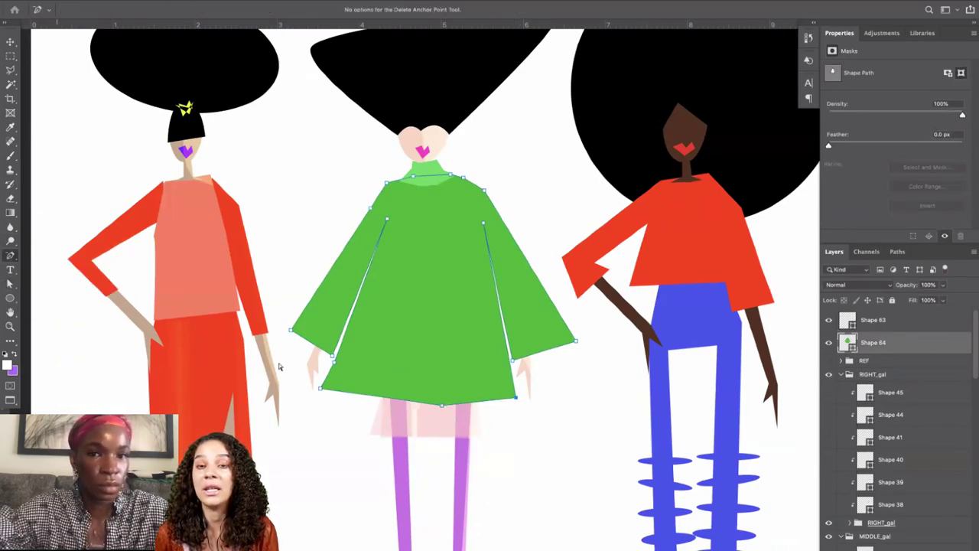
pyautogui.click(334, 363)
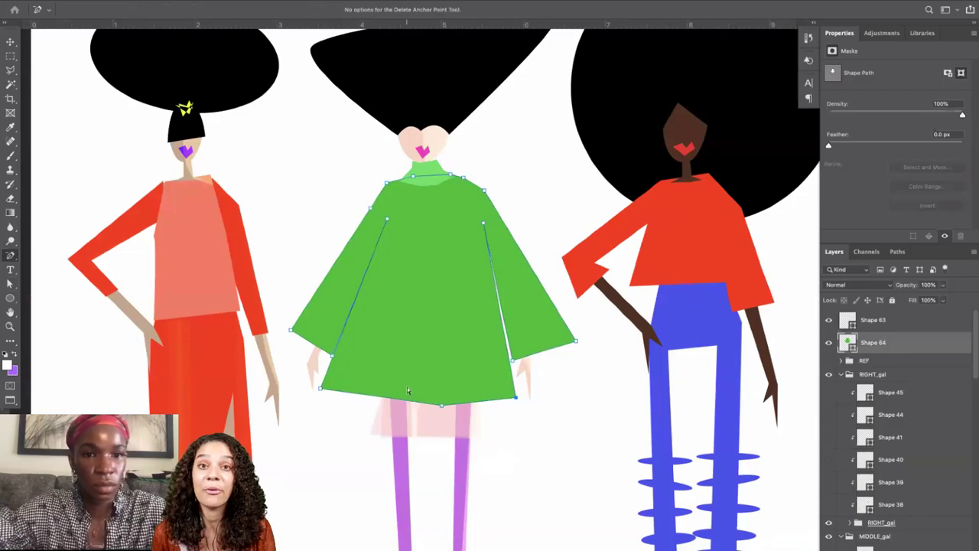
pyautogui.click(230, 370)
# Nudge the sweater's outer shoulder point slightly outward to broaden that shoulder, and deselect the path.
pyautogui.click(10, 283)
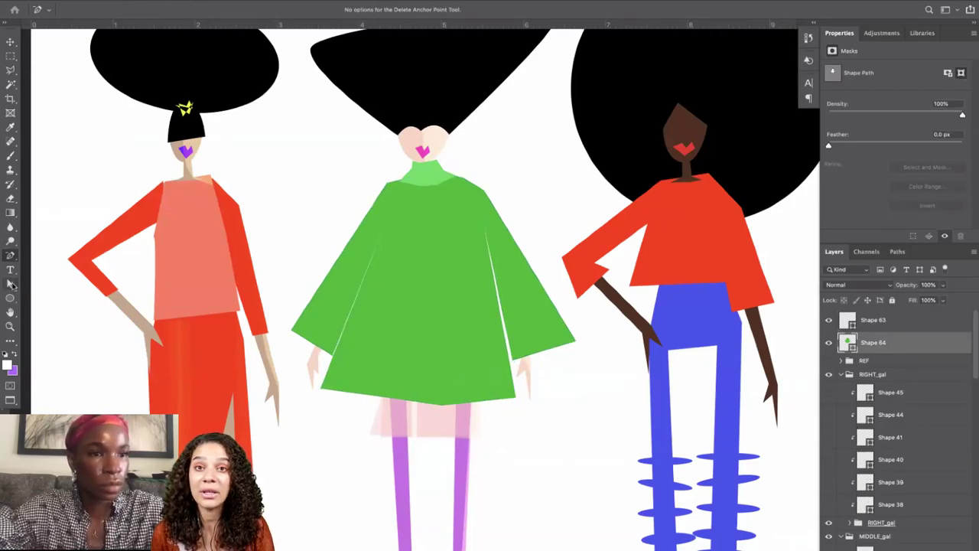
pyautogui.click(449, 370)
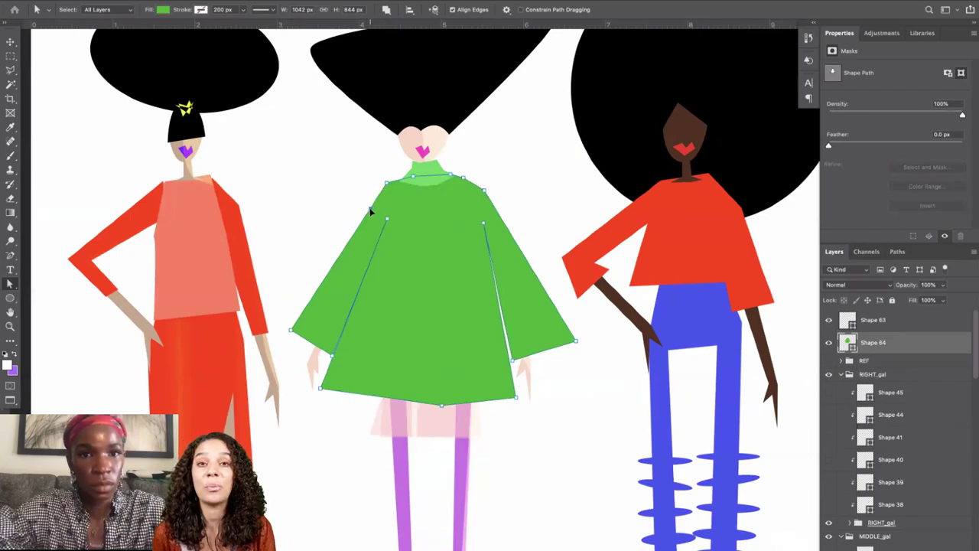
pyautogui.moveTo(371, 210); pyautogui.dragTo(365, 207)
pyautogui.press('Escape')
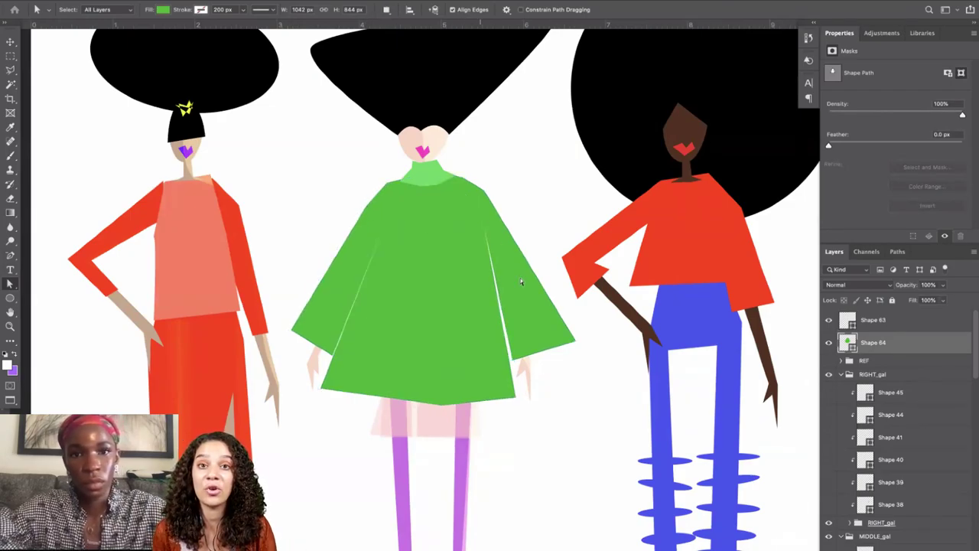
# Delete the purple legging shape covering the middle figure's legs.
pyautogui.hotkey('ctrl', '-')
pyautogui.scroll(-2, 520, 282)
pyautogui.hscroll(2, 520, 282)
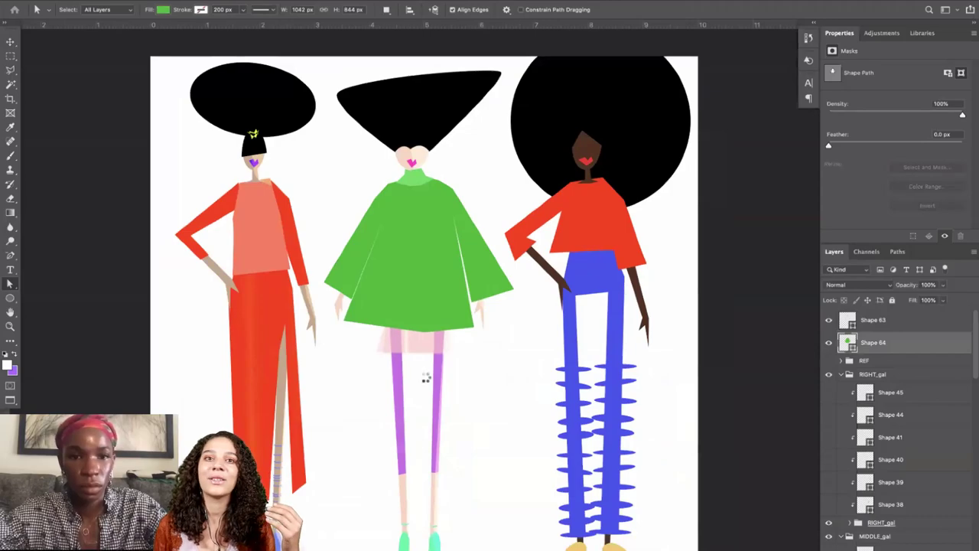
pyautogui.click(437, 412)
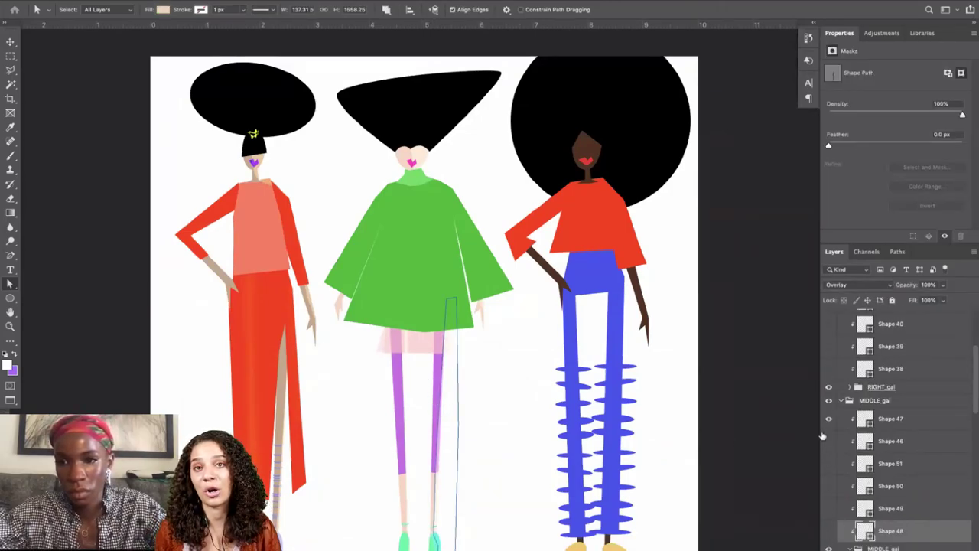
pyautogui.click(437, 426)
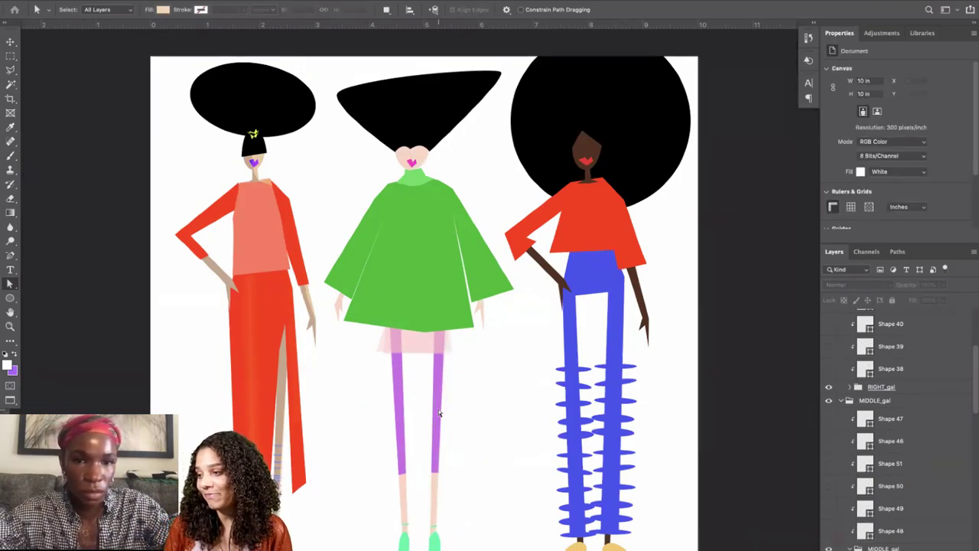
pyautogui.click(440, 414)
pyautogui.press('Delete')
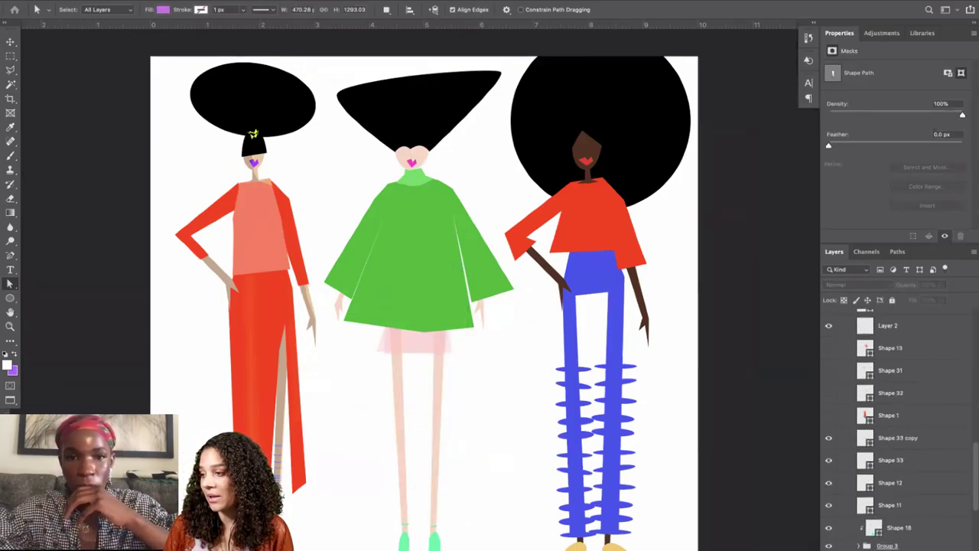
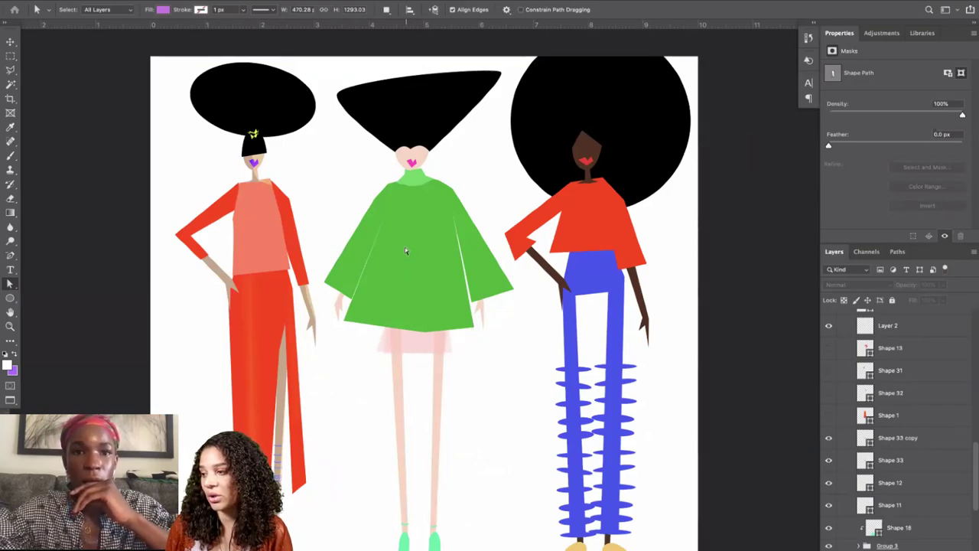
# Deselect the green sweater, review the illustration in full-screen view, and return to the standard workspace.
pyautogui.click(370, 210)
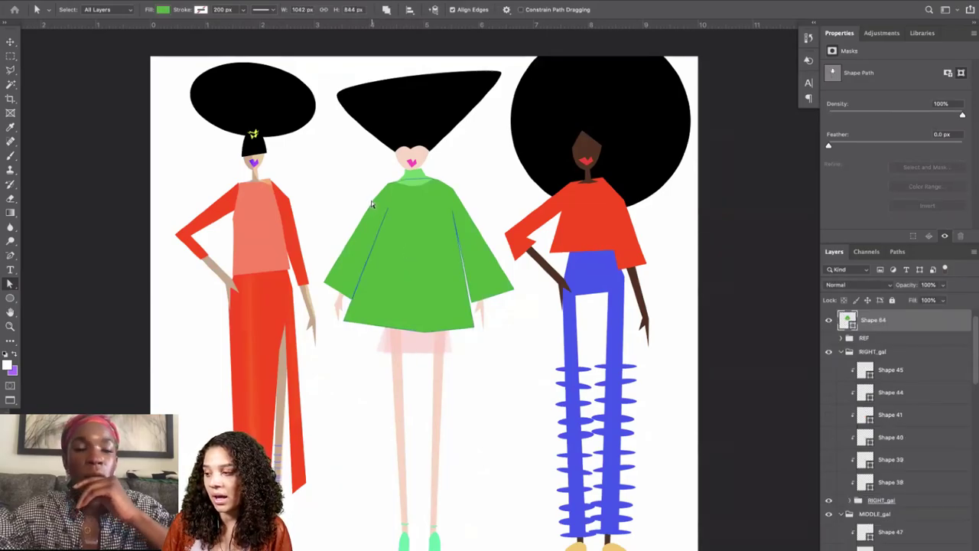
pyautogui.click(436, 375)
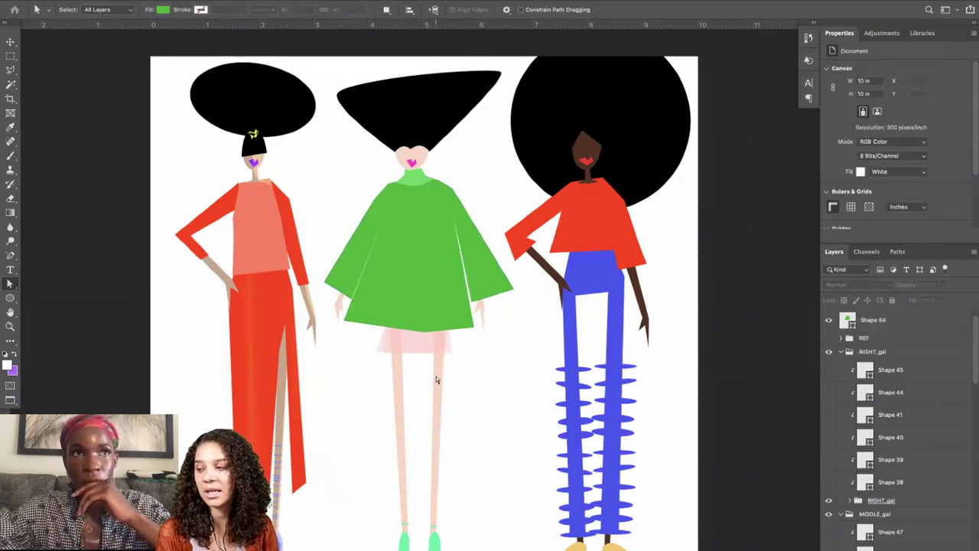
pyautogui.press('f')
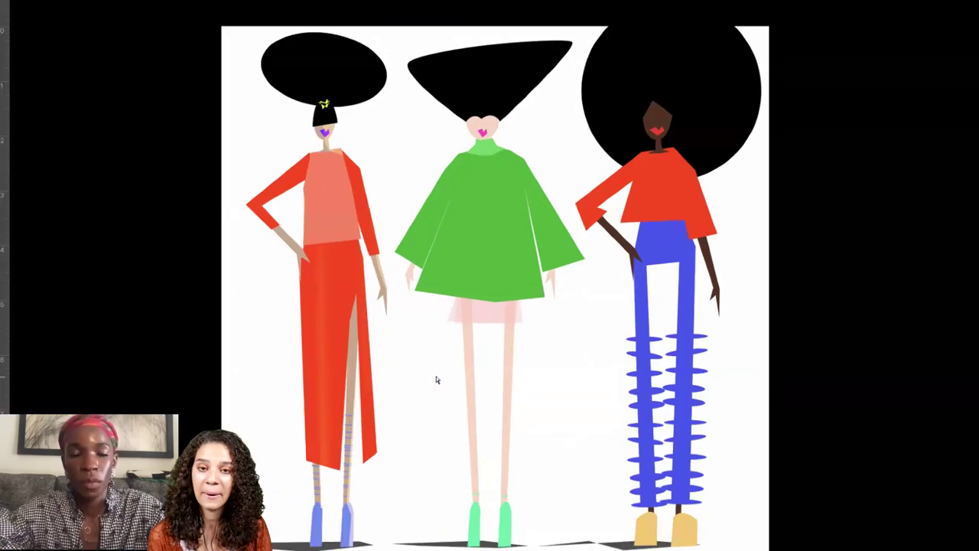
pyautogui.press('f')
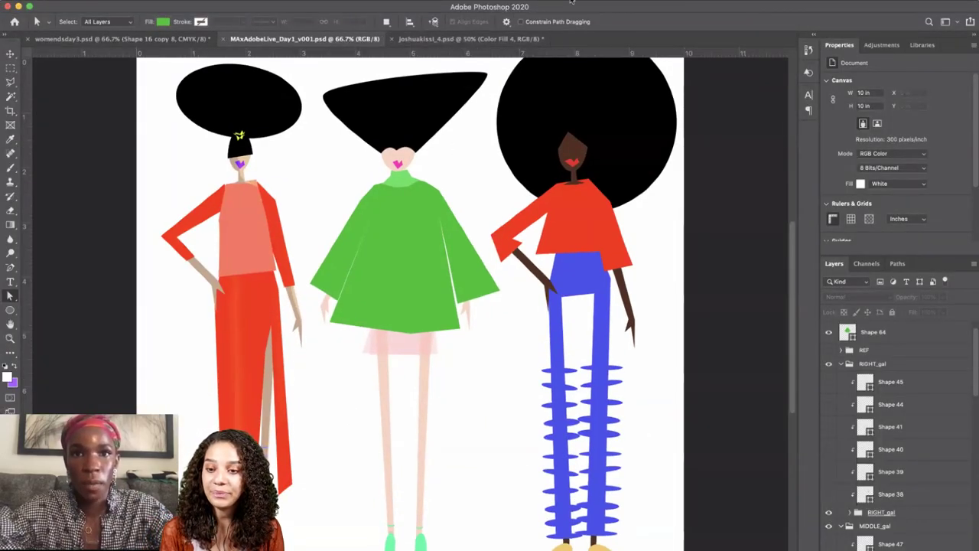
# Switch to the joshuakissi_4.psd portrait and examine the soft-light cheek highlight shape up close.
pyautogui.click(457, 39)
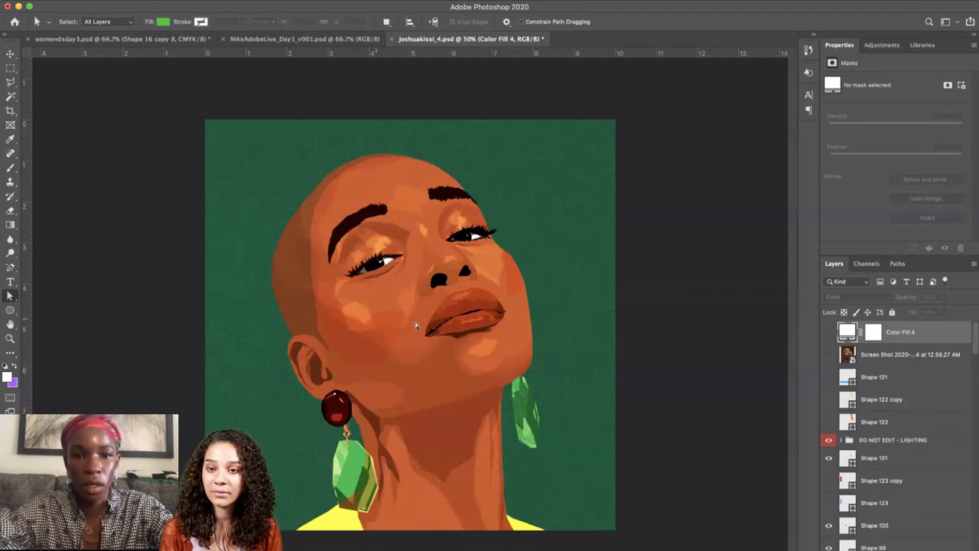
pyautogui.click(358, 314)
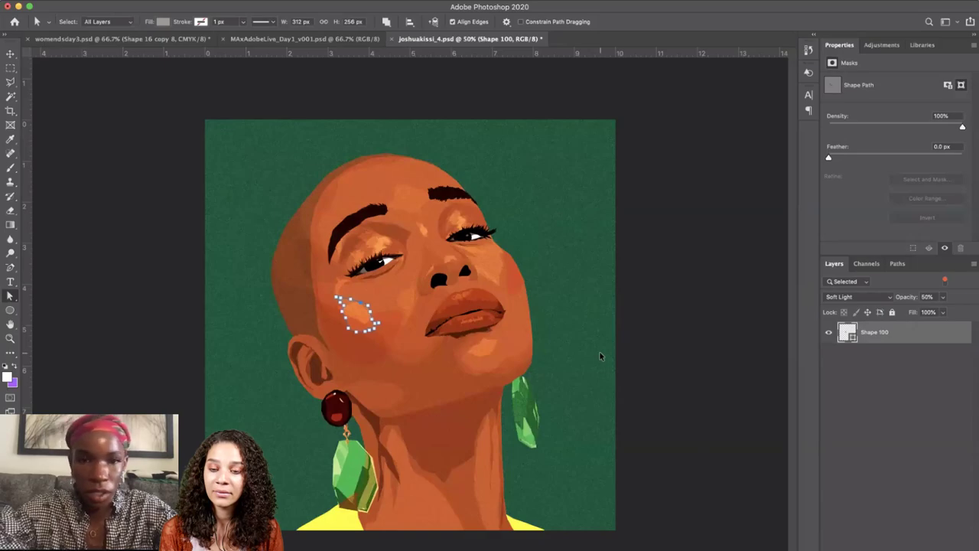
pyautogui.press('super+equal')
pyautogui.press('super+equal')
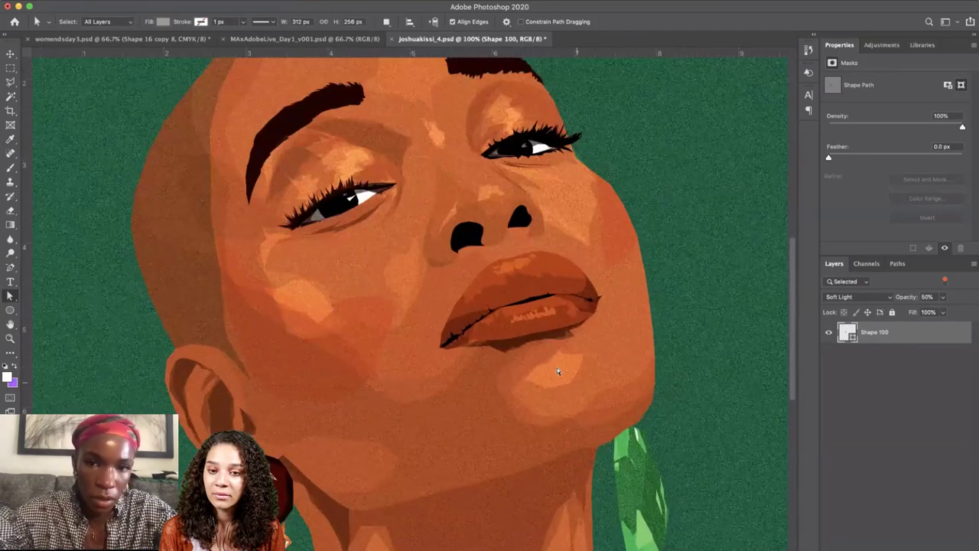
# Lock the collapsed lips copy layer group and select the skin-shading shapes around the mouth and chin.
pyautogui.click(557, 367)
pyautogui.press('Escape')
pyautogui.scroll(-5, 877, 510)
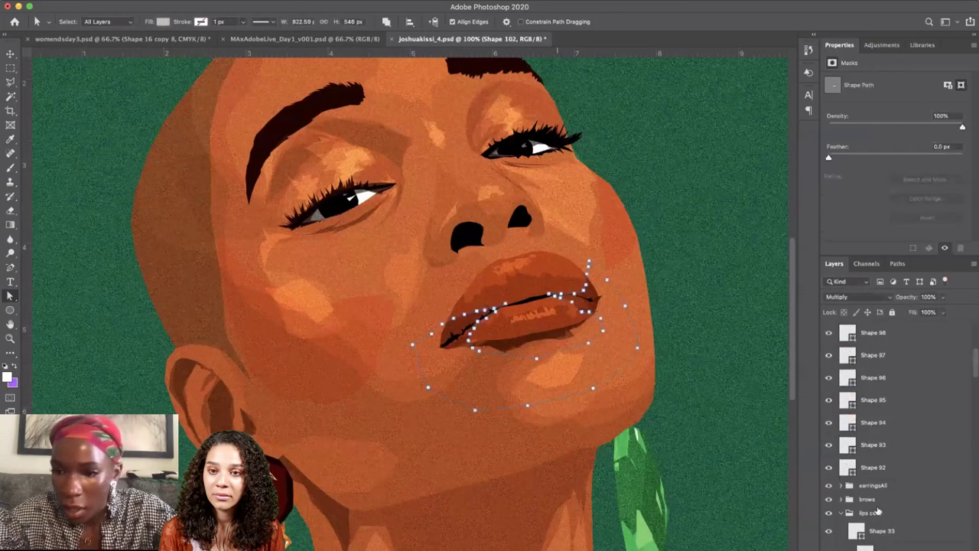
pyautogui.click(843, 497)
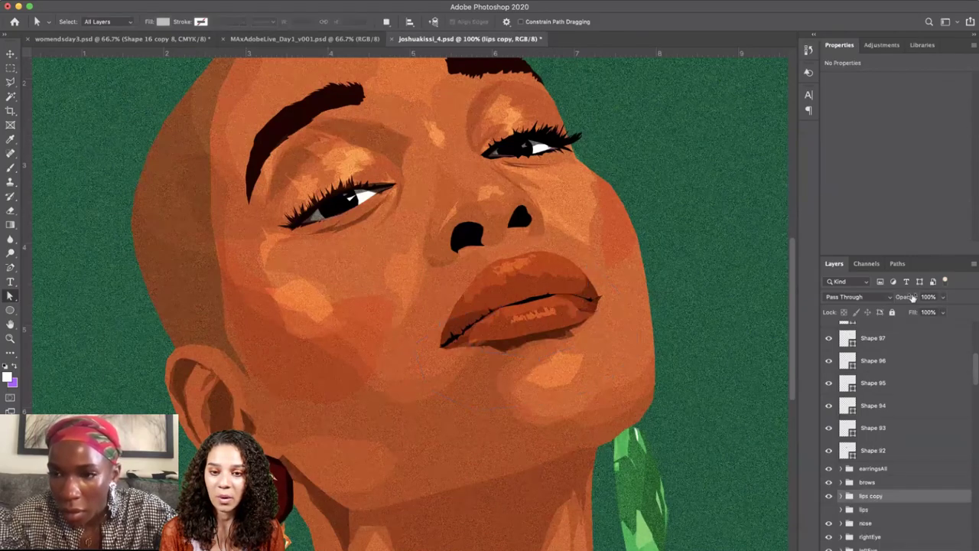
pyautogui.click(574, 358)
pyautogui.click(515, 327)
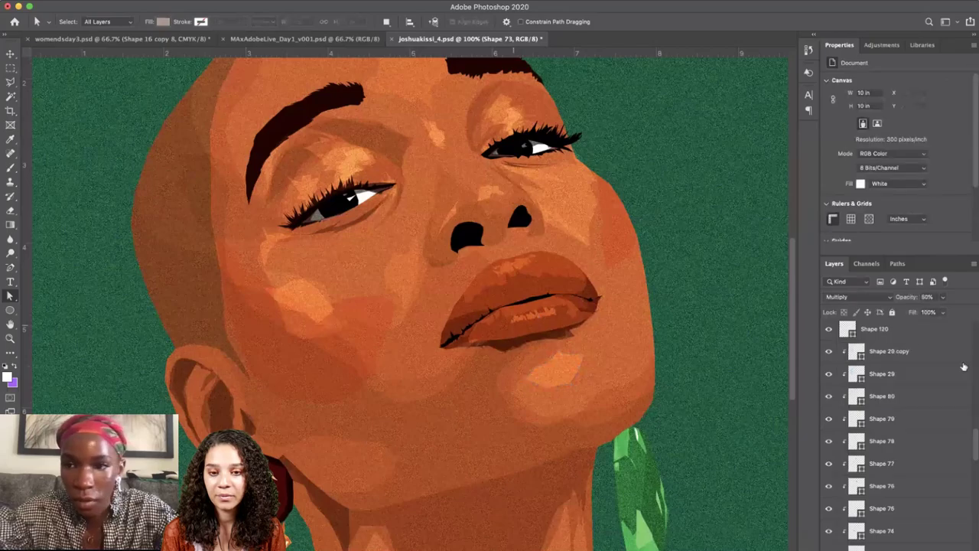
# Unlock the lips copy layer group.
pyautogui.scroll(6, 909, 451)
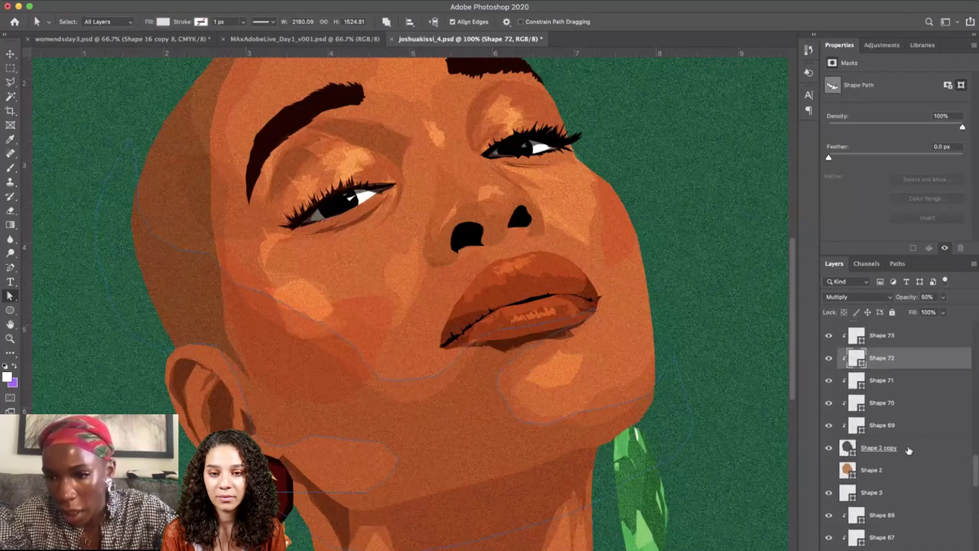
pyautogui.scroll(5, 909, 451)
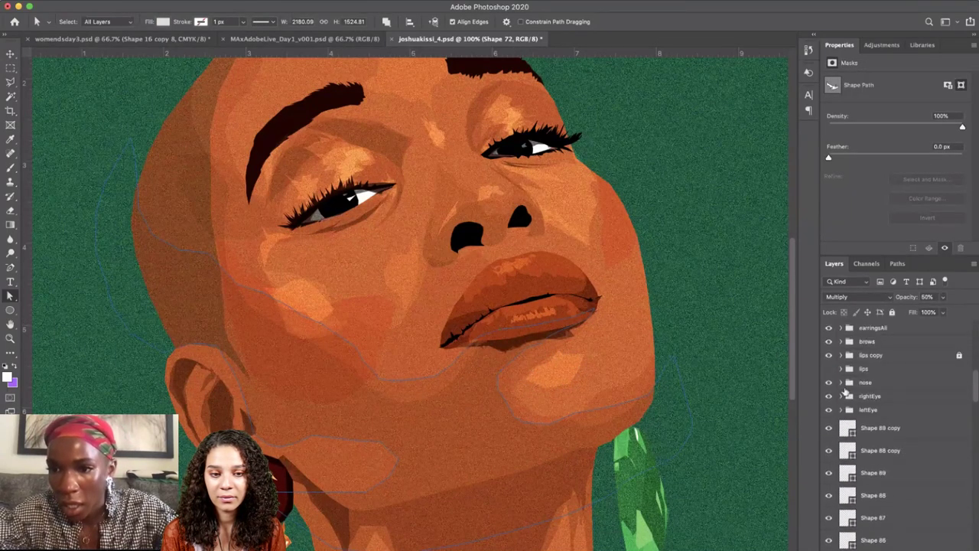
pyautogui.click(952, 357)
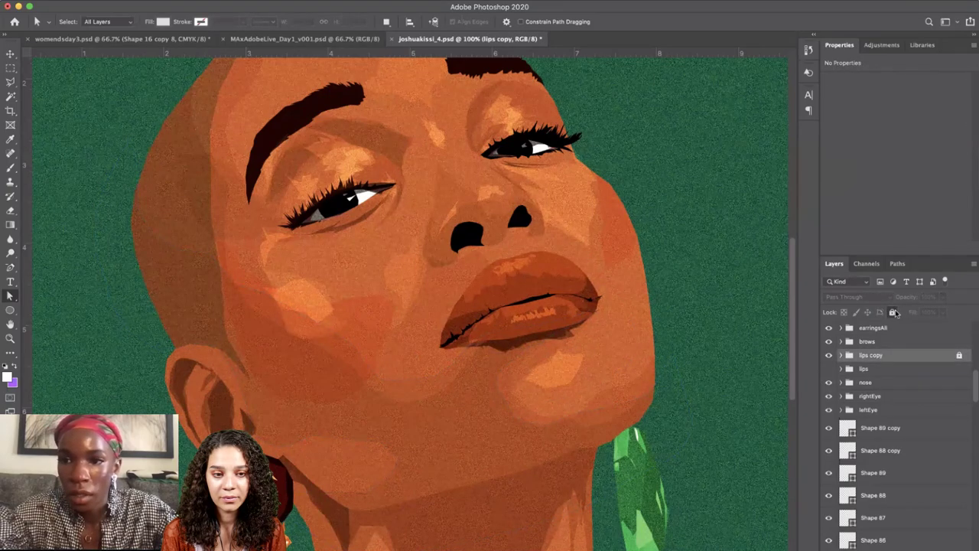
pyautogui.click(893, 312)
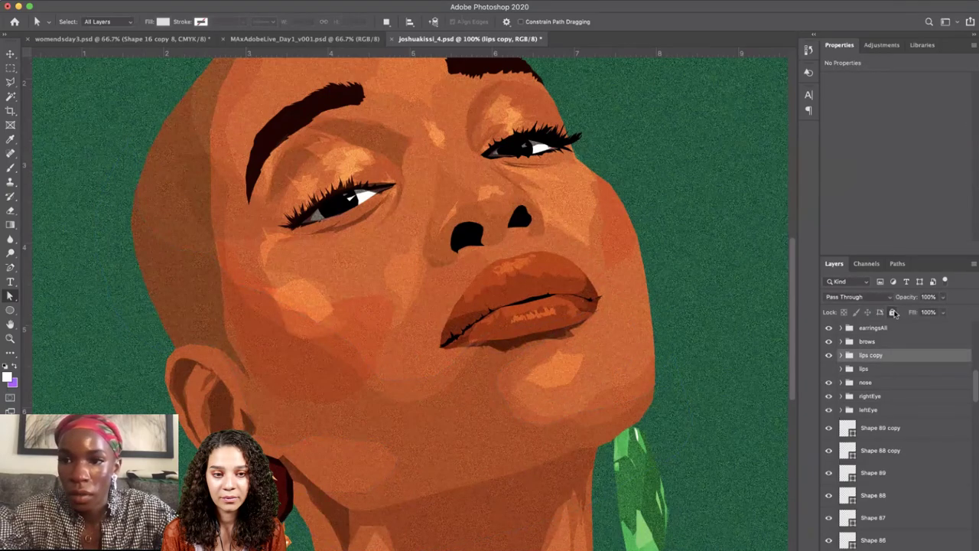
# Select the jagged highlight shape on the lower lip and examine it at high magnification.
pyautogui.doubleClick(540, 318)
pyautogui.doubleClick(524, 297)
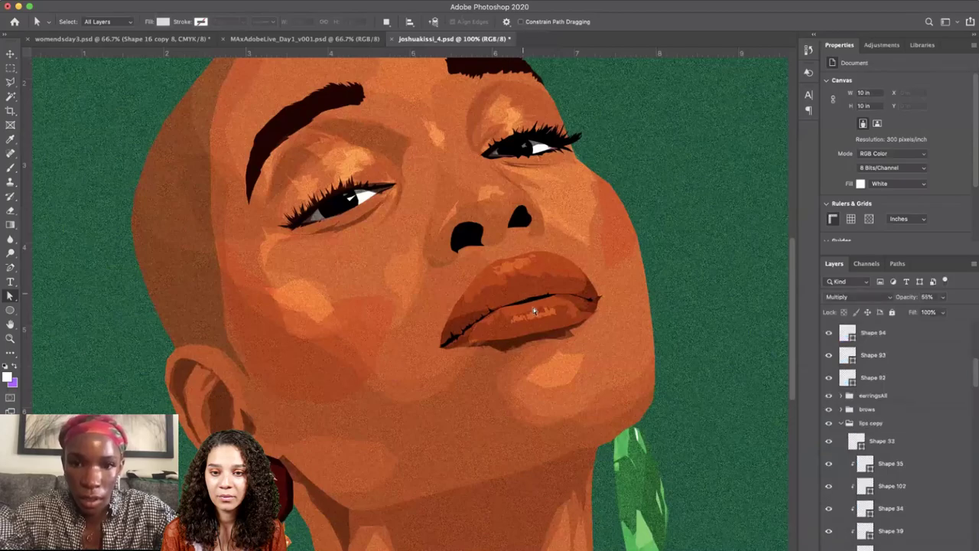
pyautogui.click(532, 310)
pyautogui.click(531, 319)
pyautogui.click(530, 320)
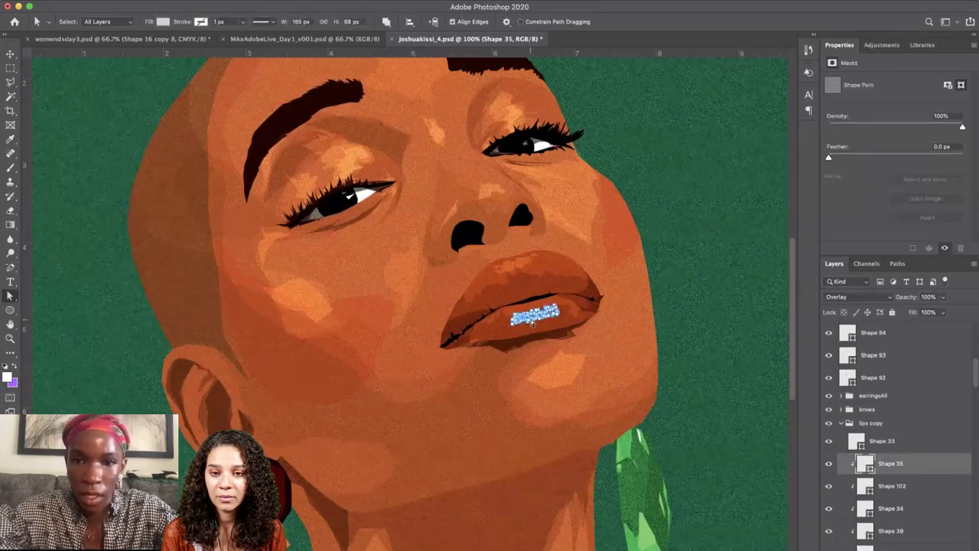
pyautogui.press('super+equal')
pyautogui.press('super+equal')
pyautogui.press('super+equal')
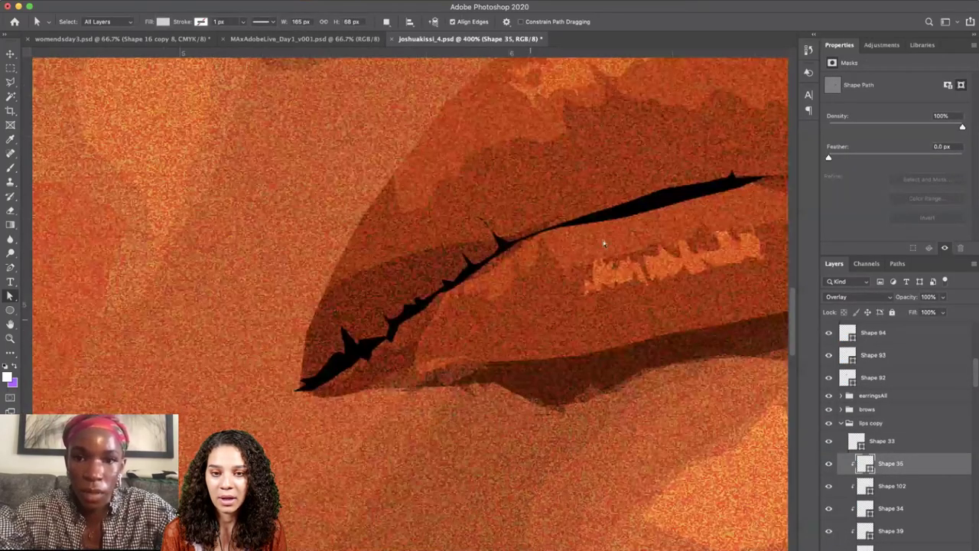
# Inspect the layered lip shapes by selecting the lower-lip shadow Shape 39 and the overlay Shape 34.
pyautogui.click(472, 376)
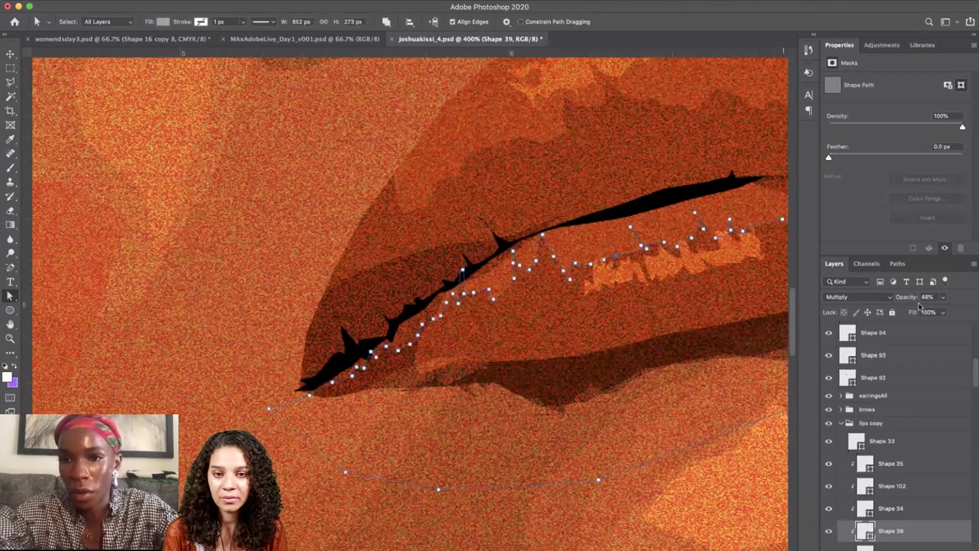
pyautogui.hscroll(1, 387, 151)
pyautogui.hscroll(4, 386, 147)
pyautogui.scroll(2, 385, 147)
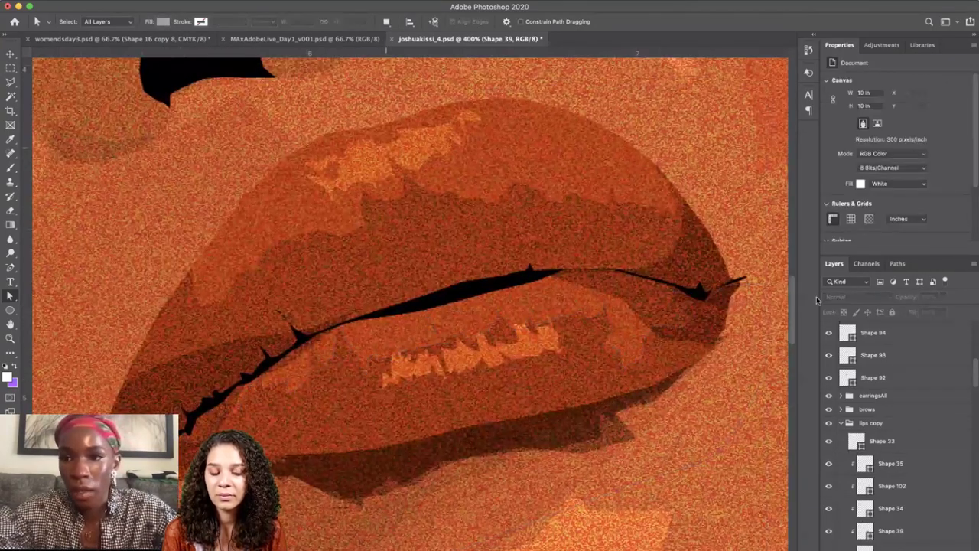
pyautogui.keyDown('ctrl'); pyautogui.click(886, 536); pyautogui.keyUp('ctrl')
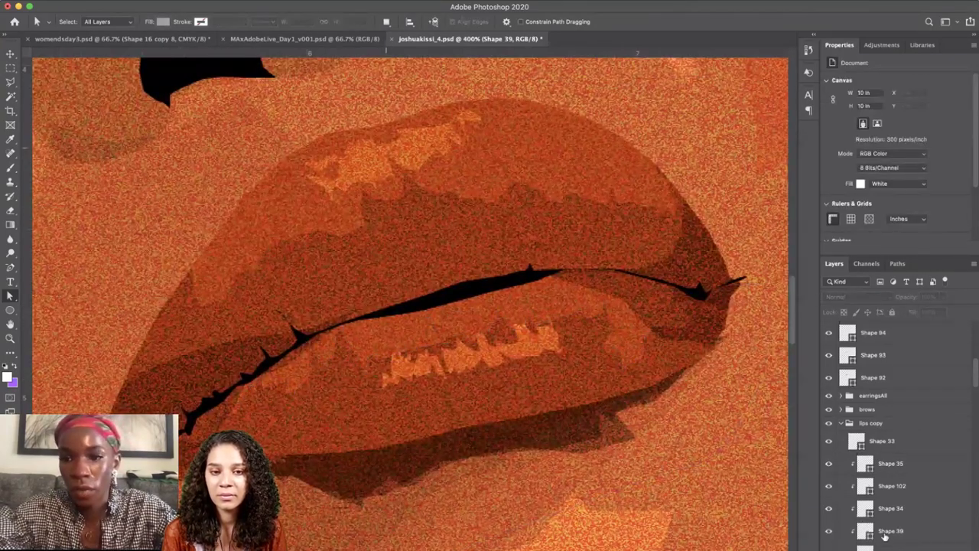
pyautogui.click(839, 509)
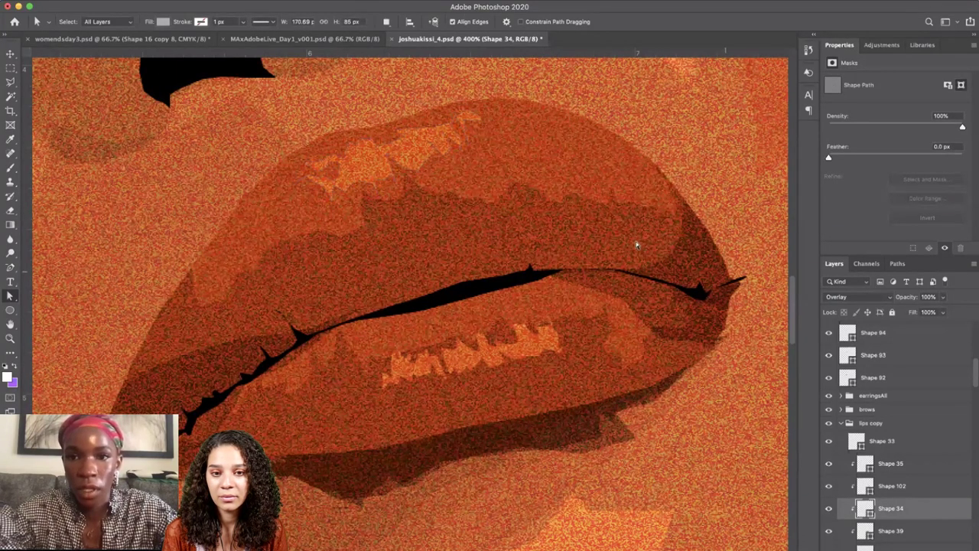
# Isolate the lower-lip shadow Shape 39 to examine its path, turn off layer isolation, and review the whole portrait.
pyautogui.doubleClick(479, 311)
pyautogui.doubleClick(480, 310)
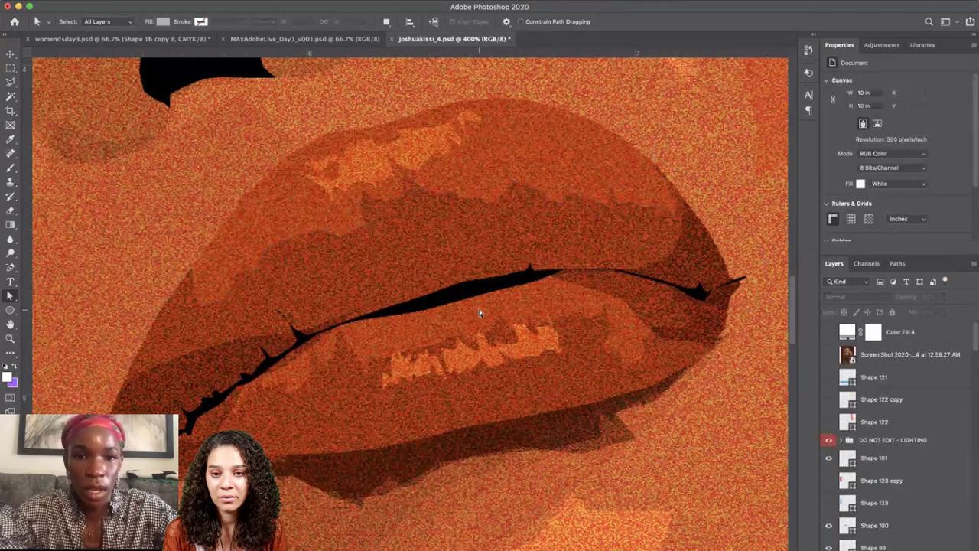
pyautogui.click(479, 312)
pyautogui.doubleClick(552, 440)
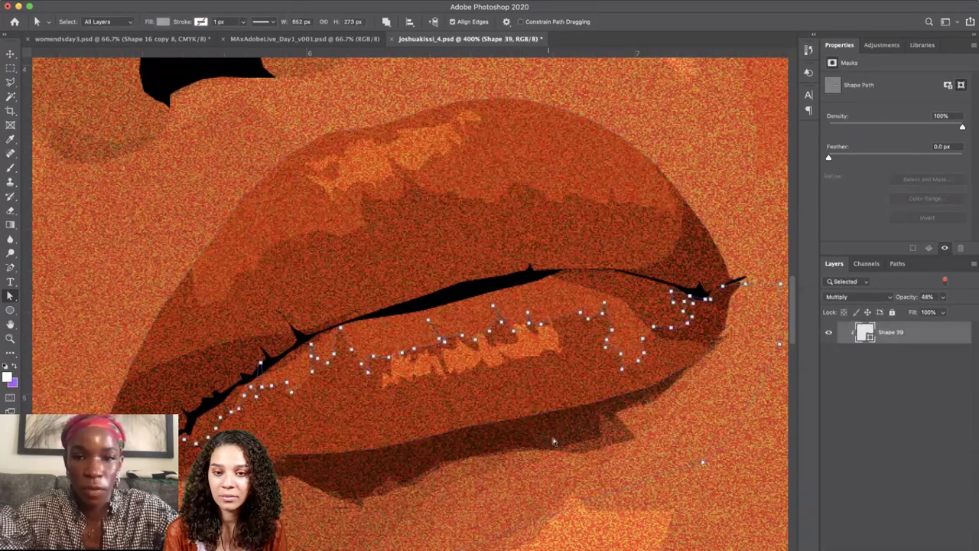
pyautogui.click(946, 281)
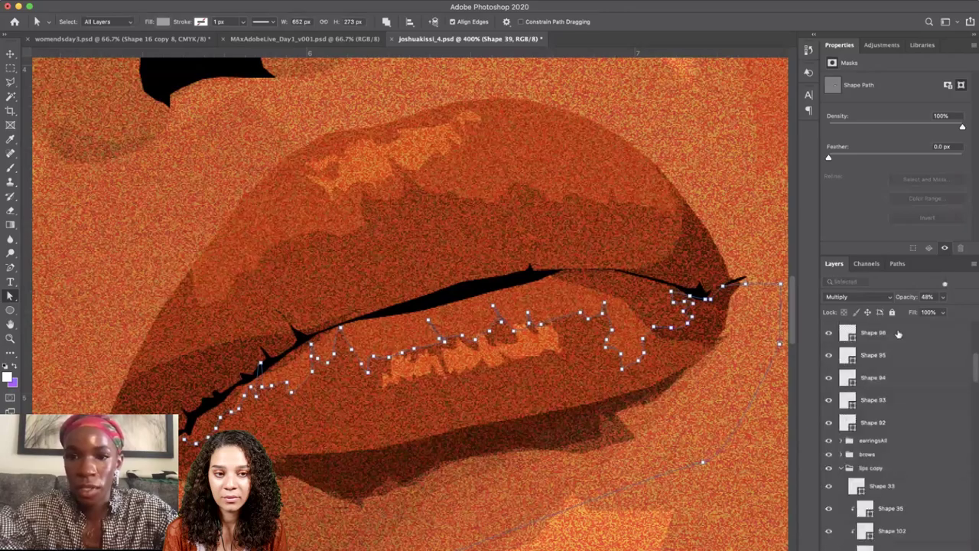
pyautogui.press('super+plus')
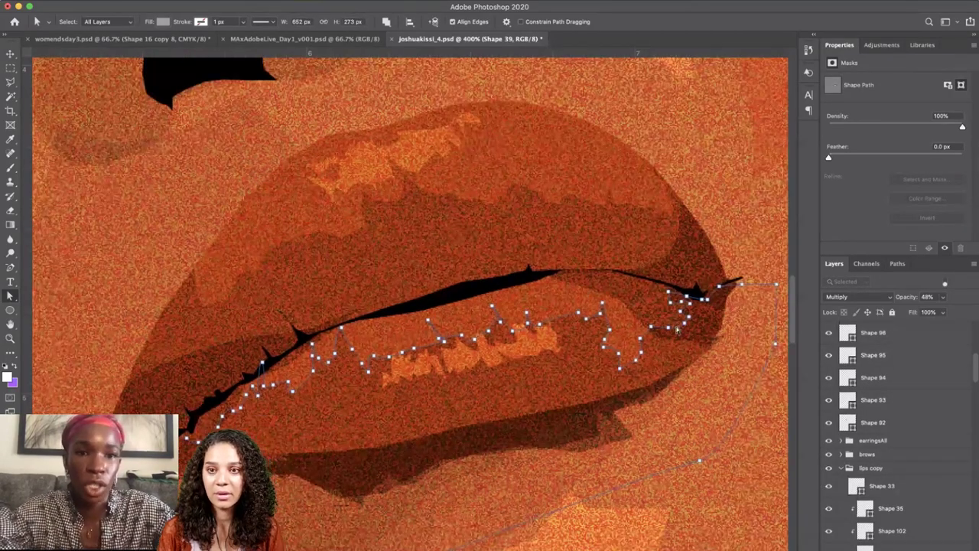
pyautogui.press('super+minus')
pyautogui.press('super+minus')
pyautogui.press('super+minus')
pyautogui.click(676, 326)
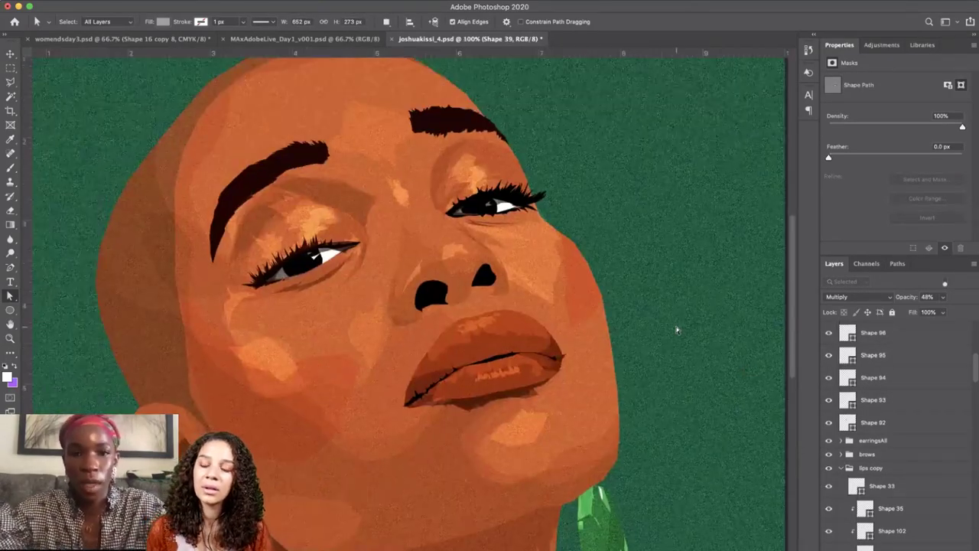
pyautogui.scroll(-2, 675, 326)
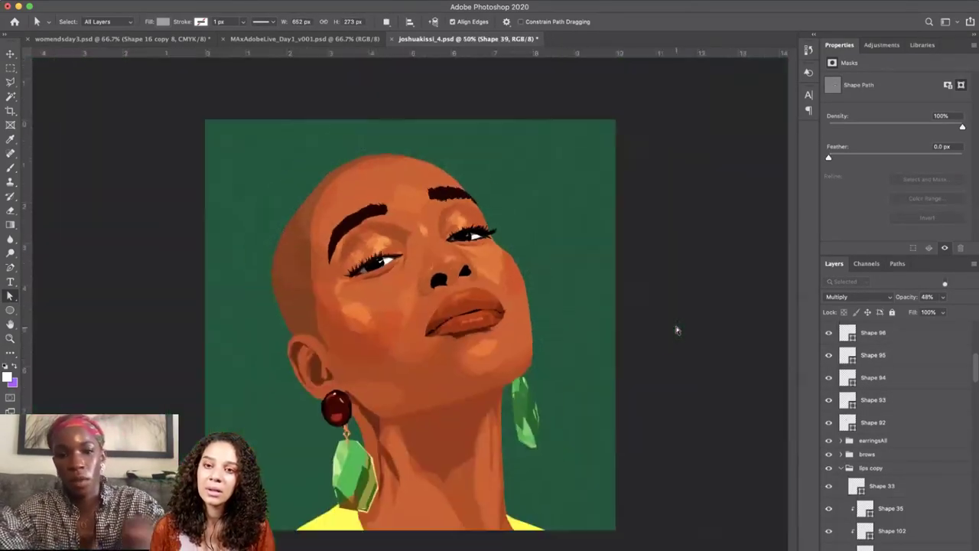
# Activate the Pen tool, select the Shape 101 highlight, and look through the portrait's layer stack to the background rectangles.
pyautogui.click(9, 269)
pyautogui.click(42, 265)
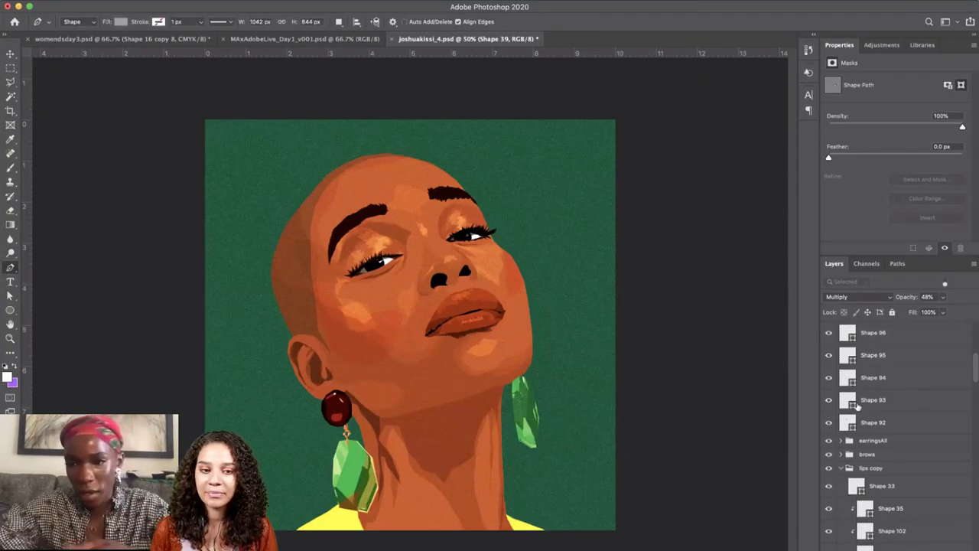
pyautogui.scroll(5, 858, 407)
pyautogui.click(865, 458)
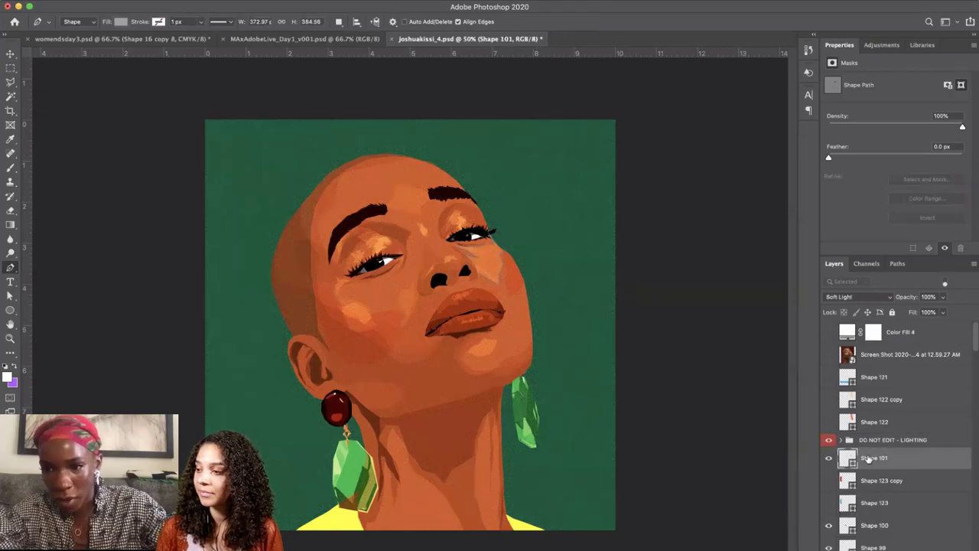
pyautogui.scroll(-15, 880, 466)
pyautogui.scroll(-5, 898, 478)
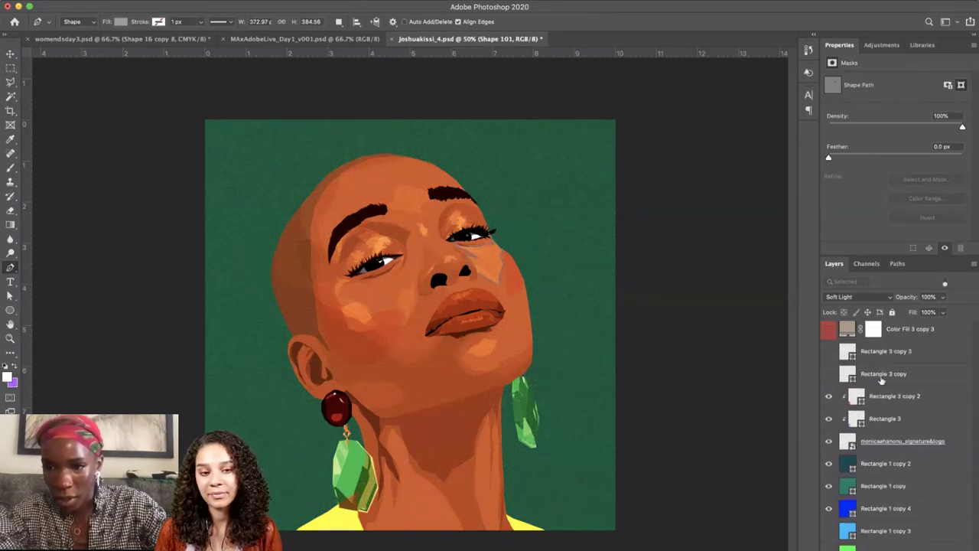
# Group the portrait layers from Shape 101 down to Shape 103 and add an empty layer above the group.
pyautogui.scroll(5, 884, 375)
pyautogui.keyDown('shift'); pyautogui.click(887, 411); pyautogui.keyUp('shift')
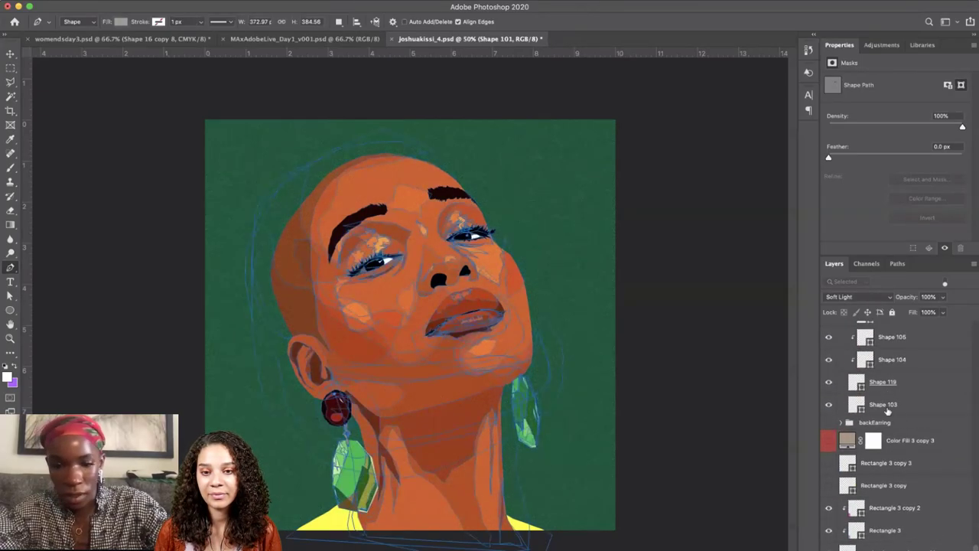
pyautogui.hotkey('ctrl', 'g')
pyautogui.scroll(2, 899, 520)
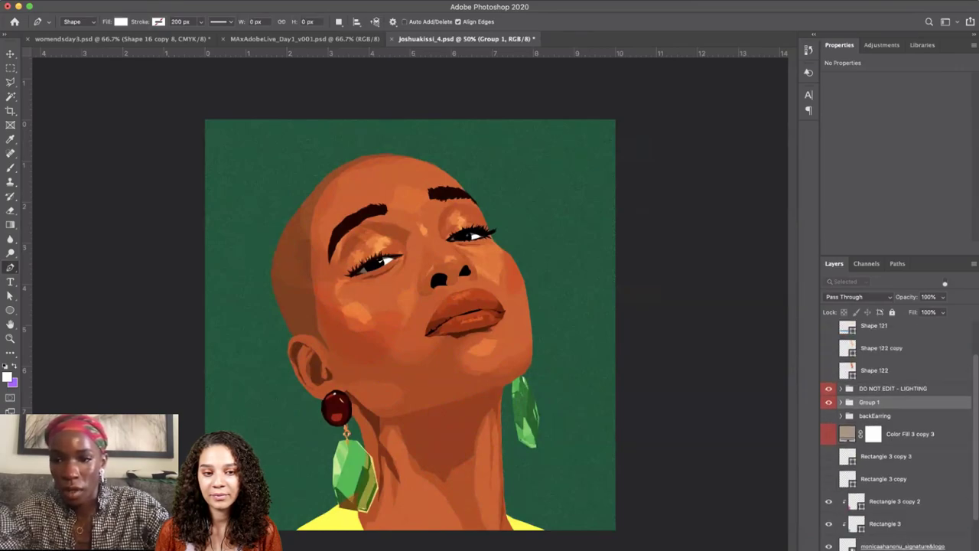
pyautogui.hotkey('ctrl', 'shift', 'alt', 'n')
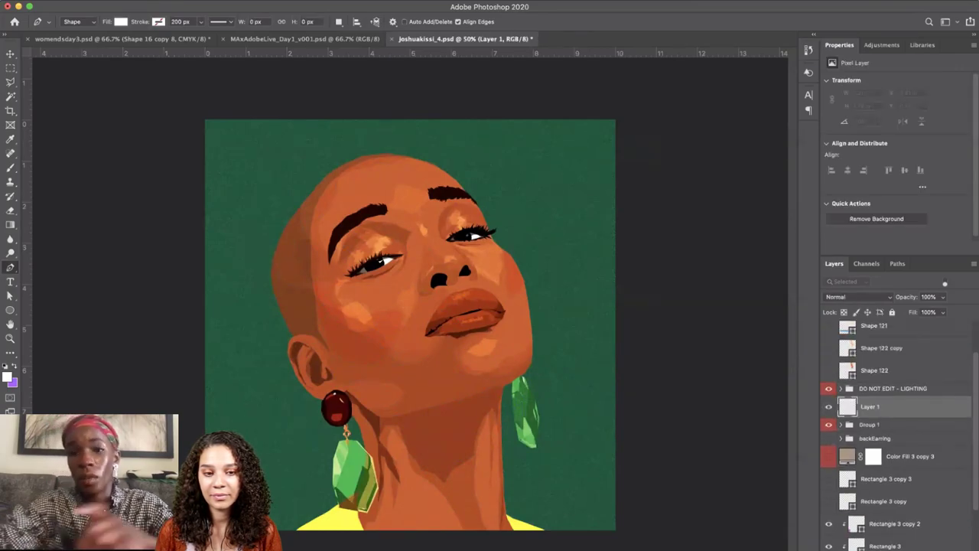
# Draw a closed white pen shape about 2284 by 3296 px, running down the middle of the face and neck and around outside the canvas.
pyautogui.click(358, 143)
pyautogui.click(401, 157)
pyautogui.click(442, 191)
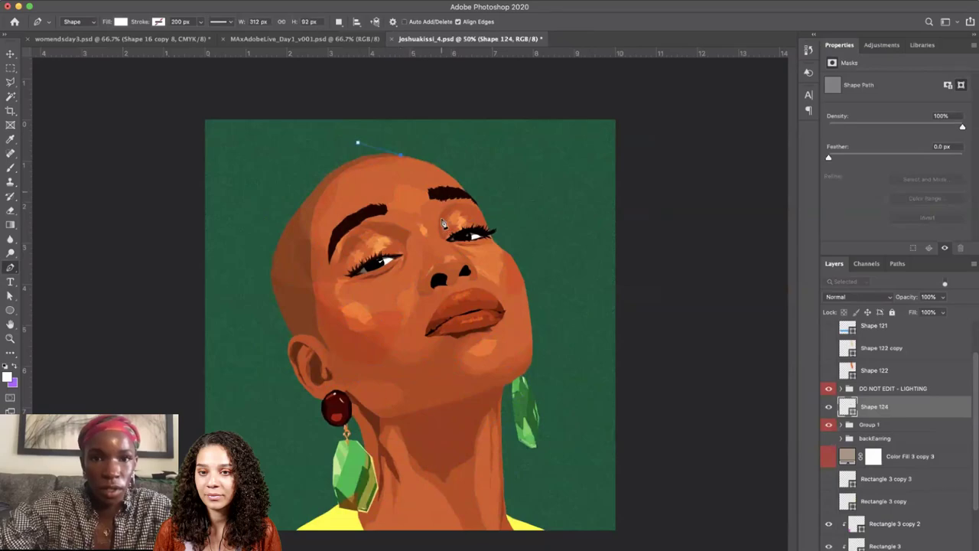
pyautogui.click(441, 218)
pyautogui.click(451, 238)
pyautogui.click(466, 257)
pyautogui.click(477, 274)
pyautogui.click(485, 292)
pyautogui.click(494, 309)
pyautogui.click(492, 331)
pyautogui.click(500, 342)
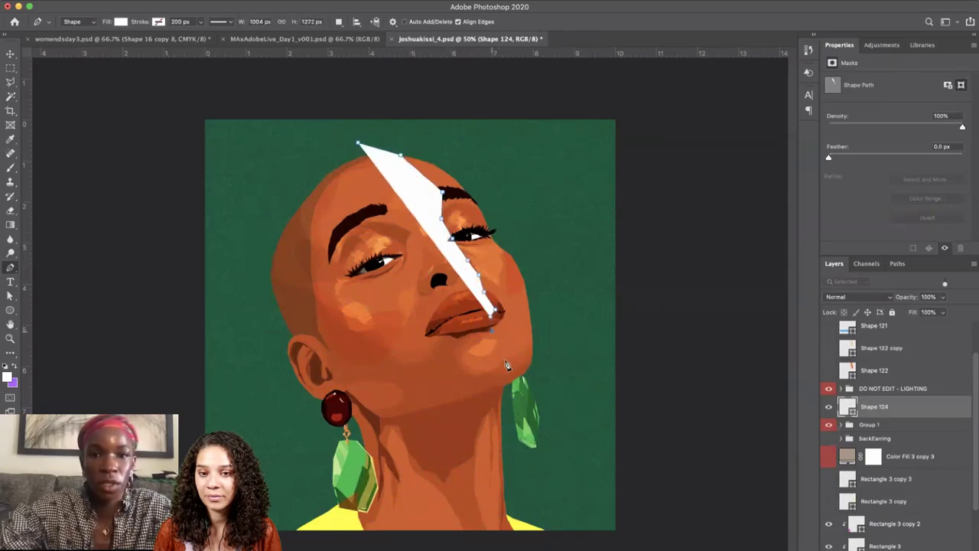
pyautogui.click(508, 366)
pyautogui.click(505, 385)
pyautogui.click(500, 407)
pyautogui.click(492, 427)
pyautogui.click(499, 481)
pyautogui.click(499, 518)
pyautogui.click(512, 550)
pyautogui.click(583, 550)
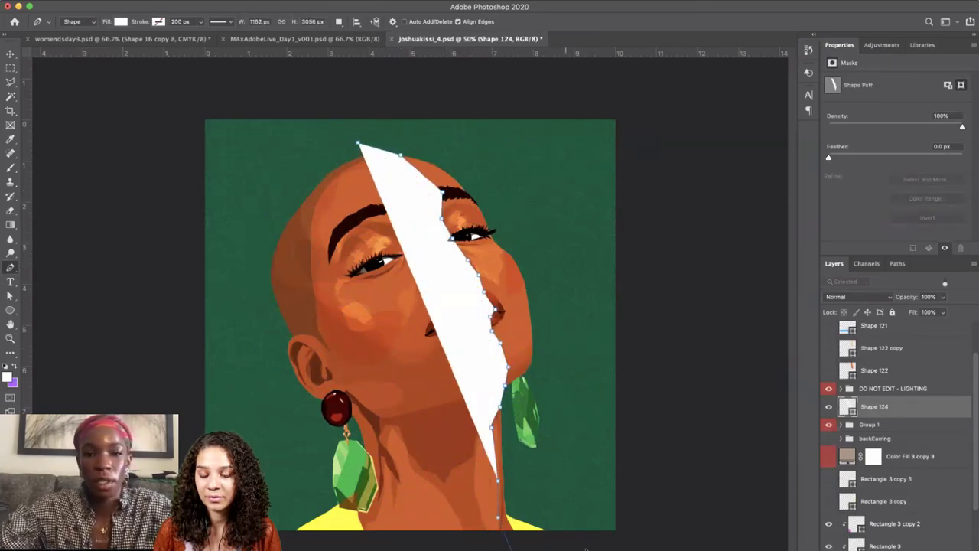
pyautogui.click(667, 372)
pyautogui.click(619, 221)
pyautogui.click(525, 110)
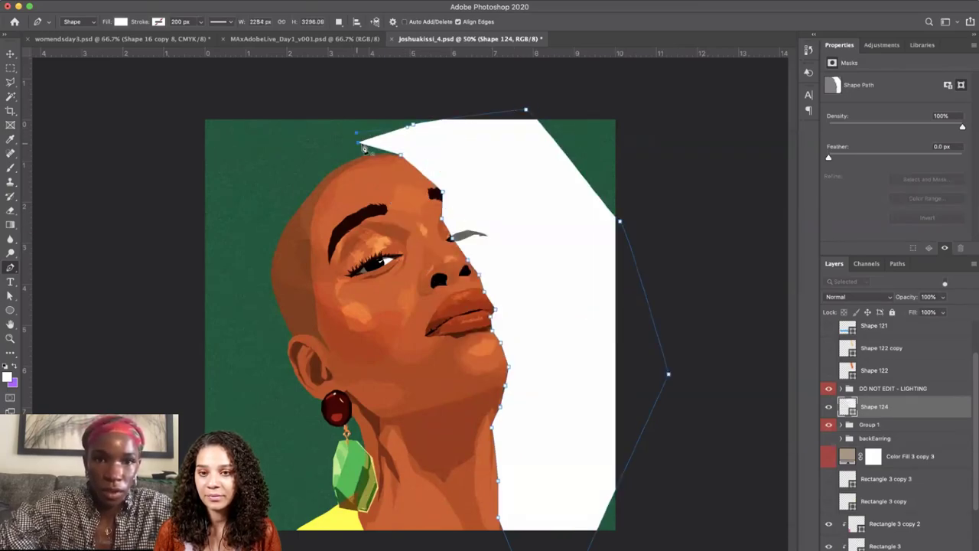
pyautogui.click(357, 146)
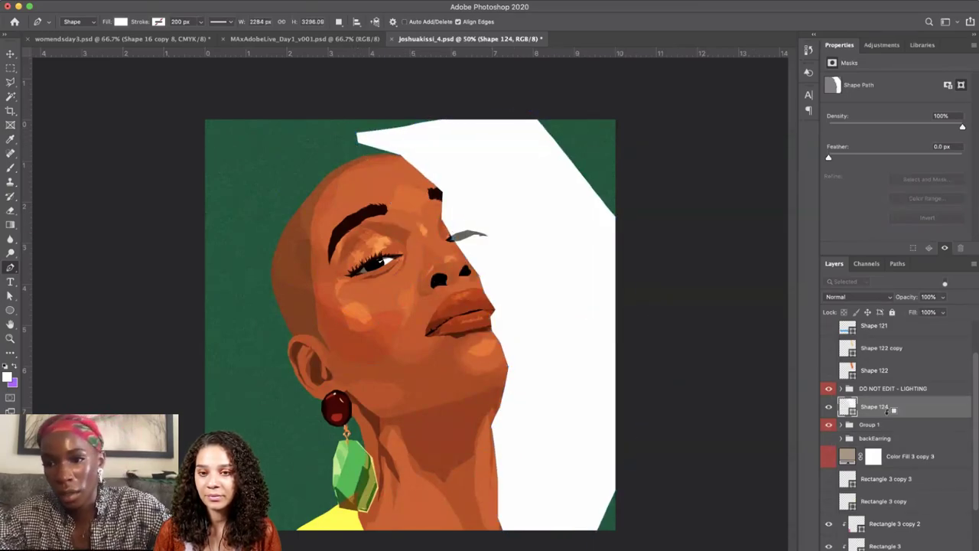
# Clip the white Shape 124 to Group 1 and set it to Soft Light at 24% opacity.
pyautogui.keyDown('alt'); pyautogui.click(893, 415); pyautogui.keyUp('alt')
pyautogui.click(858, 296)
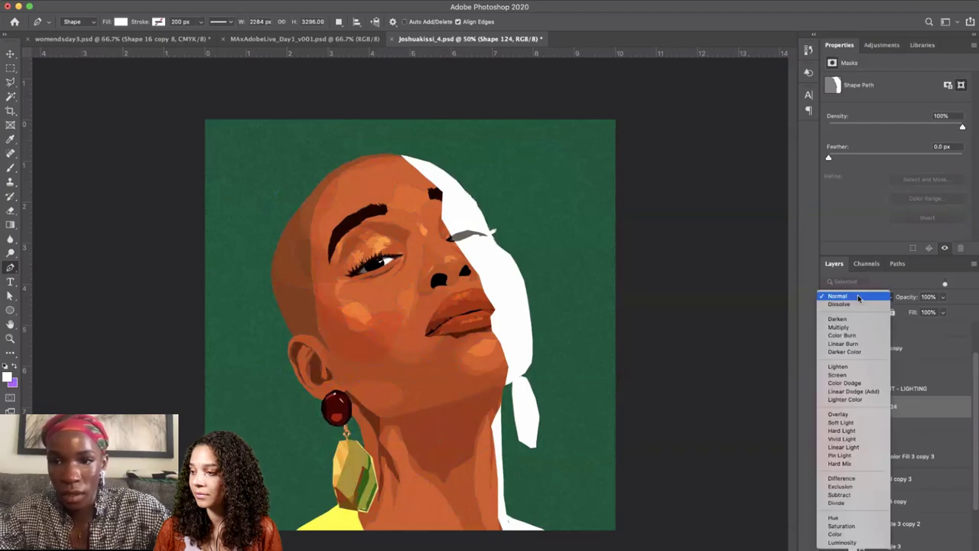
pyautogui.press('Return')
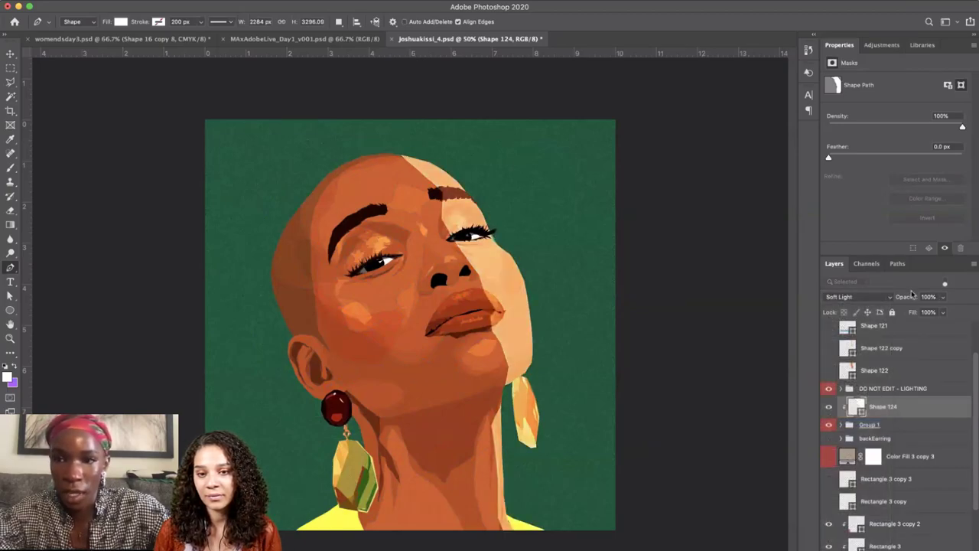
pyautogui.moveTo(914, 296); pyautogui.dragTo(871, 298)
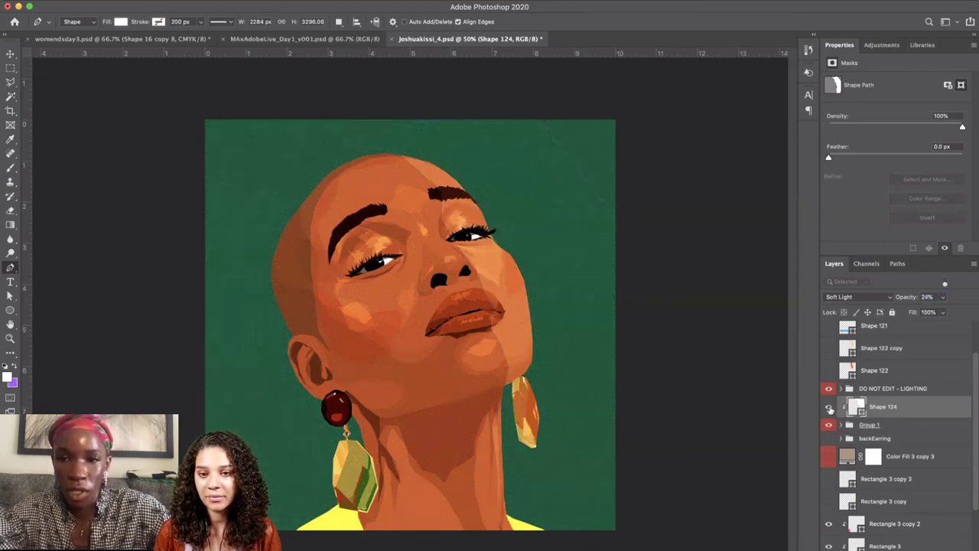
# Compare the portrait with and without the Shape 124 light by switching its visibility repeatedly, leaving it hidden.
pyautogui.click(829, 407)
pyautogui.click(829, 408)
pyautogui.click(829, 408)
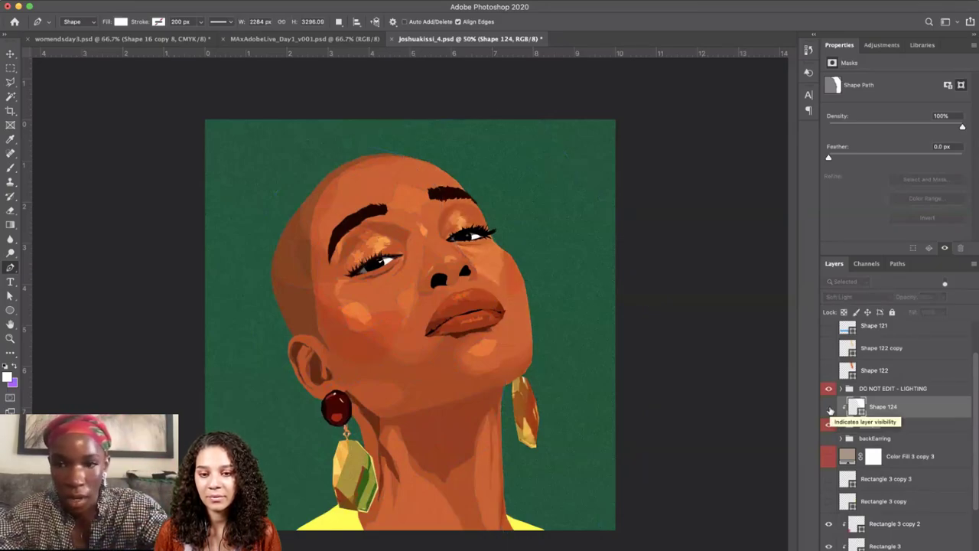
pyautogui.click(829, 408)
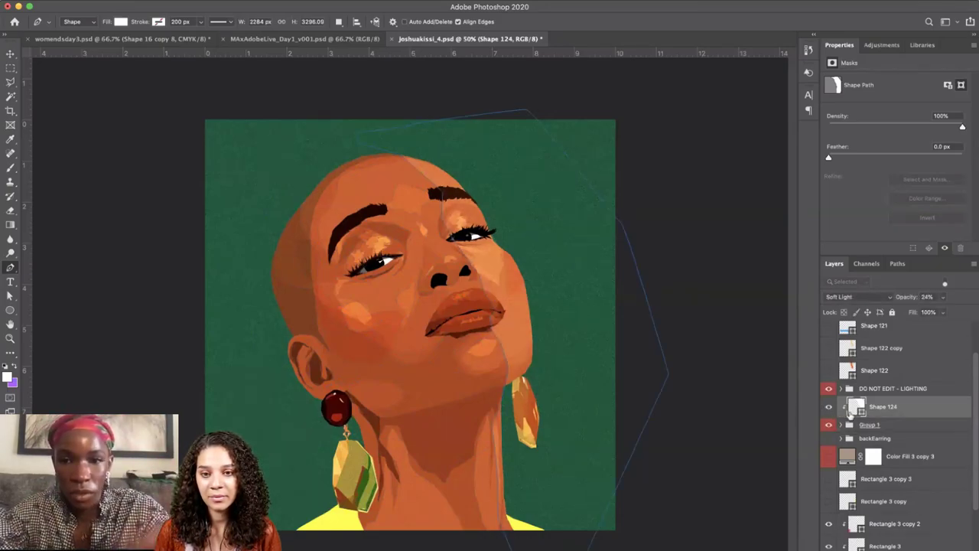
pyautogui.click(829, 408)
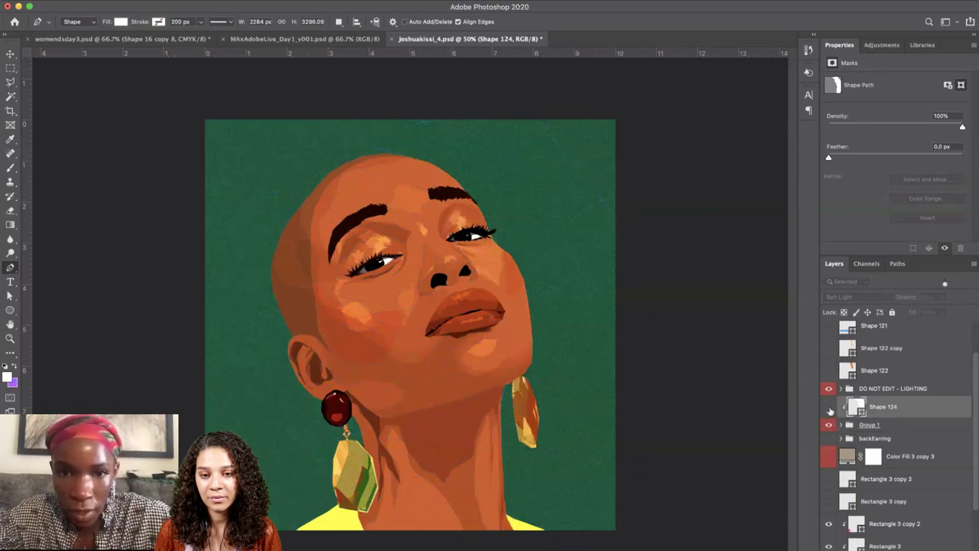
pyautogui.click(829, 409)
pyautogui.click(829, 409)
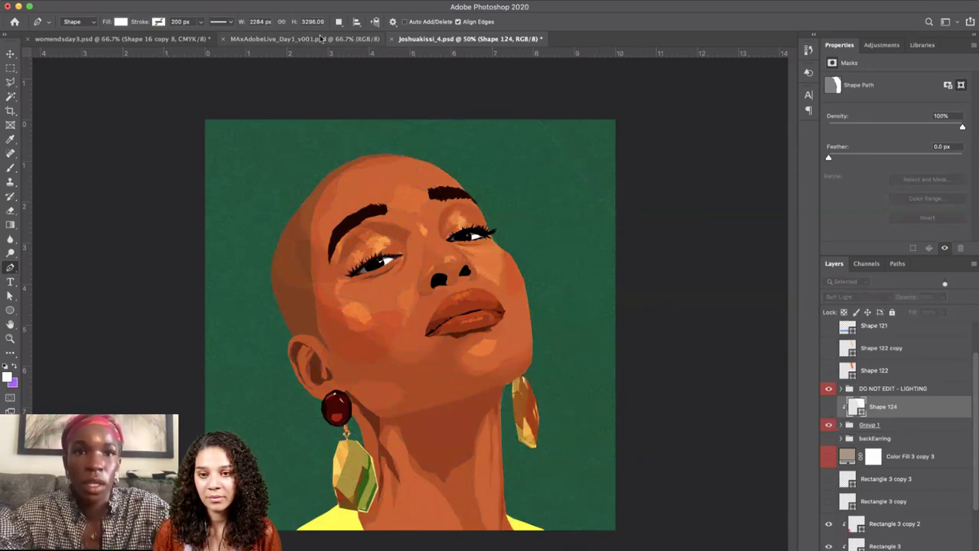
pyautogui.press('super+comma')
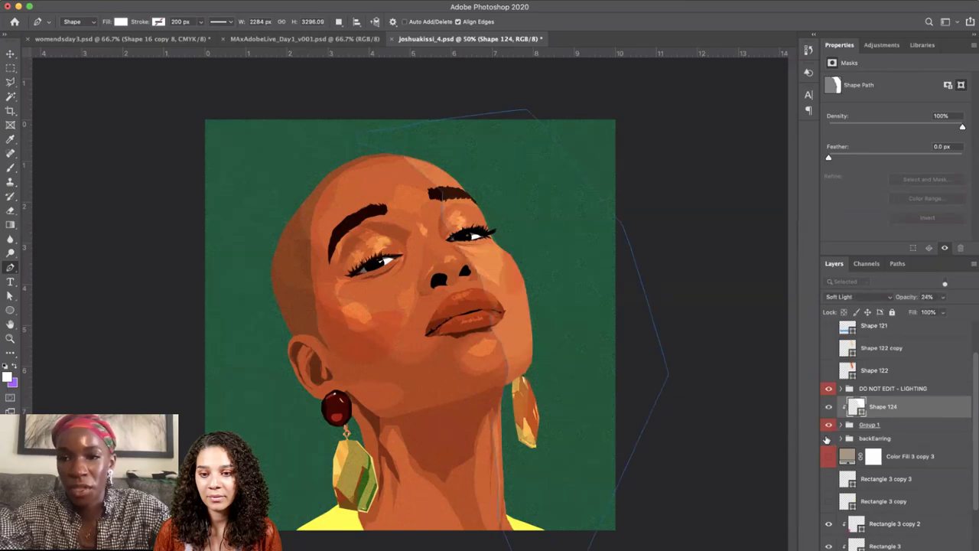
pyautogui.press('super+comma')
pyautogui.press('super+comma')
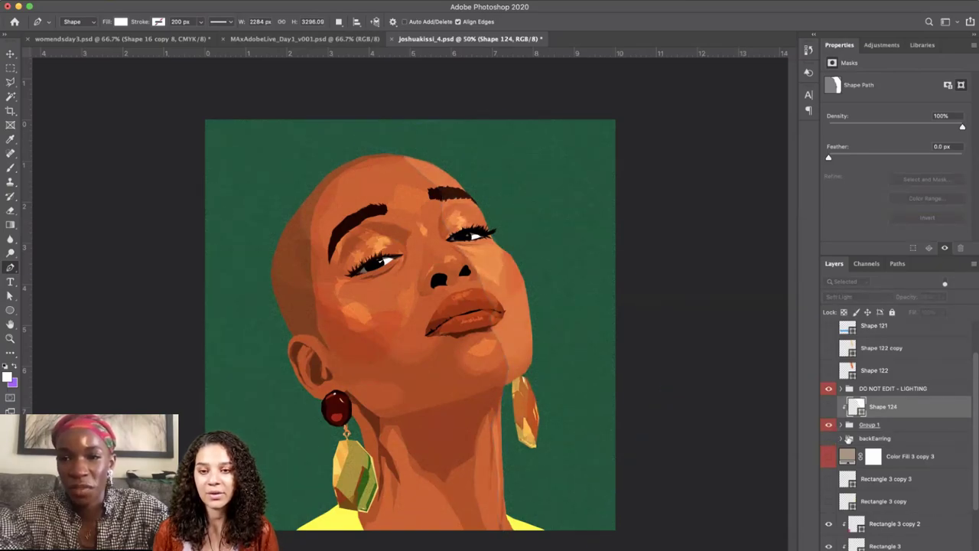
pyautogui.press('super+comma')
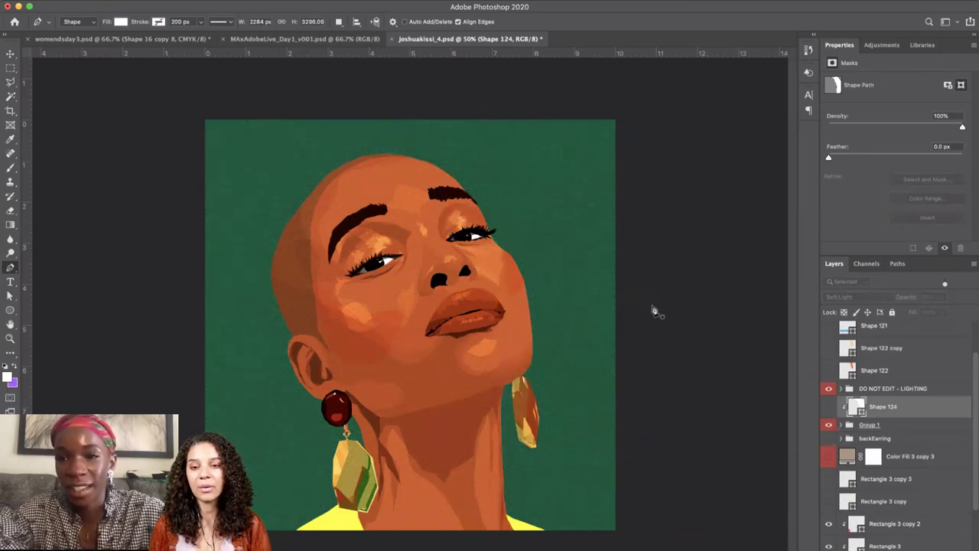
# Expand Group 1 and use the Path Selection tool to inspect the separate shapes around the neck, chin and cheek.
pyautogui.click(841, 424)
pyautogui.click(290, 38)
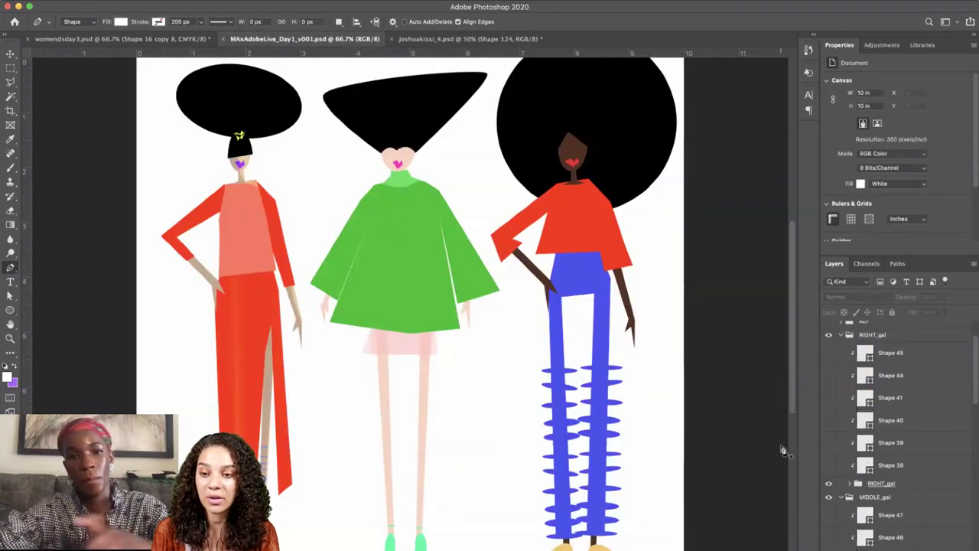
pyautogui.click(15, 296)
pyautogui.click(440, 39)
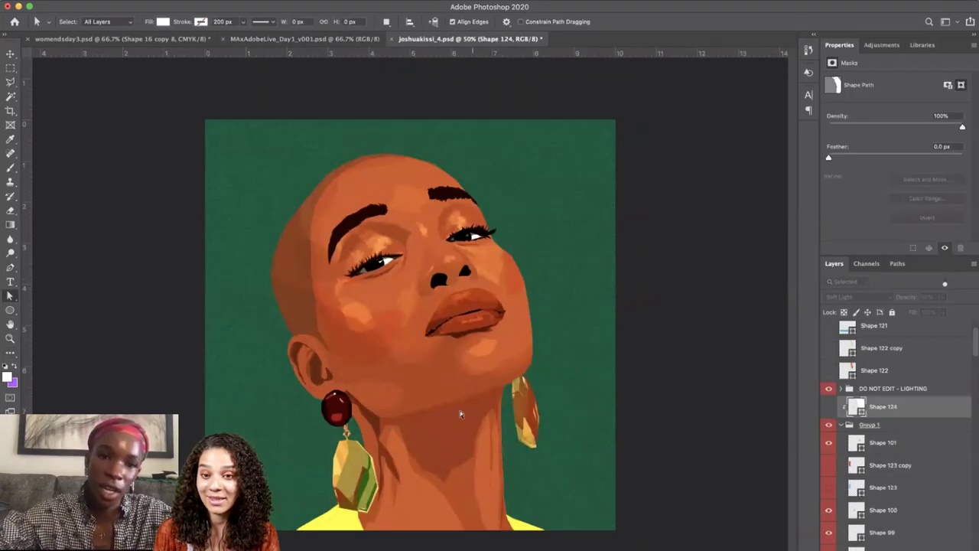
pyautogui.click(427, 444)
pyautogui.click(386, 325)
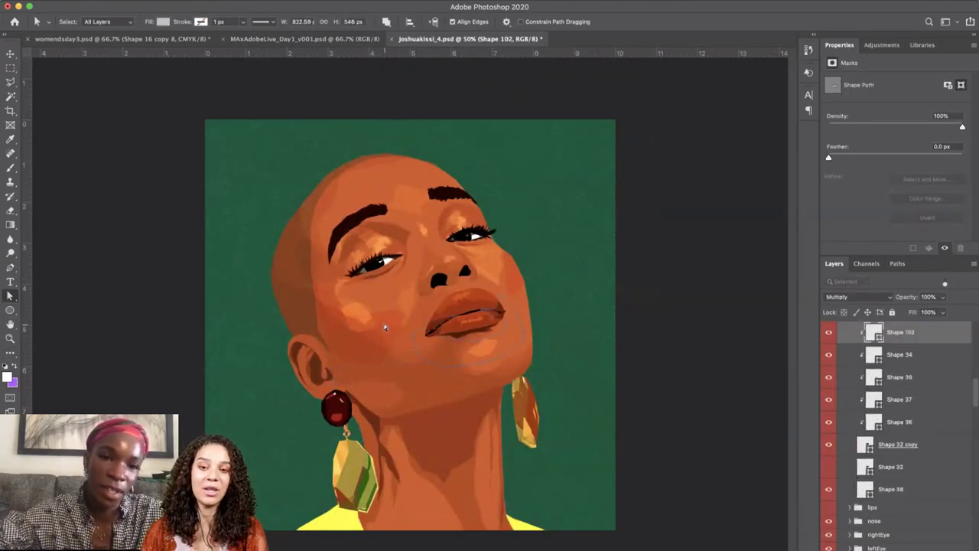
pyautogui.click(363, 301)
pyautogui.click(403, 277)
pyautogui.click(409, 299)
pyautogui.click(382, 340)
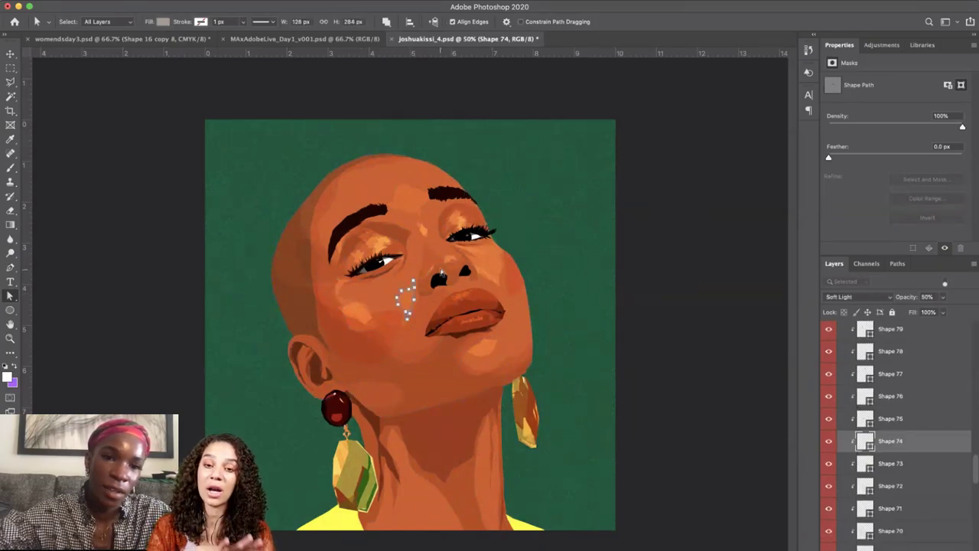
# Inspect the individual shapes on the nose, forehead, both eyelids and the side of the face by selecting each one.
pyautogui.click(447, 251)
pyautogui.click(418, 225)
pyautogui.click(421, 203)
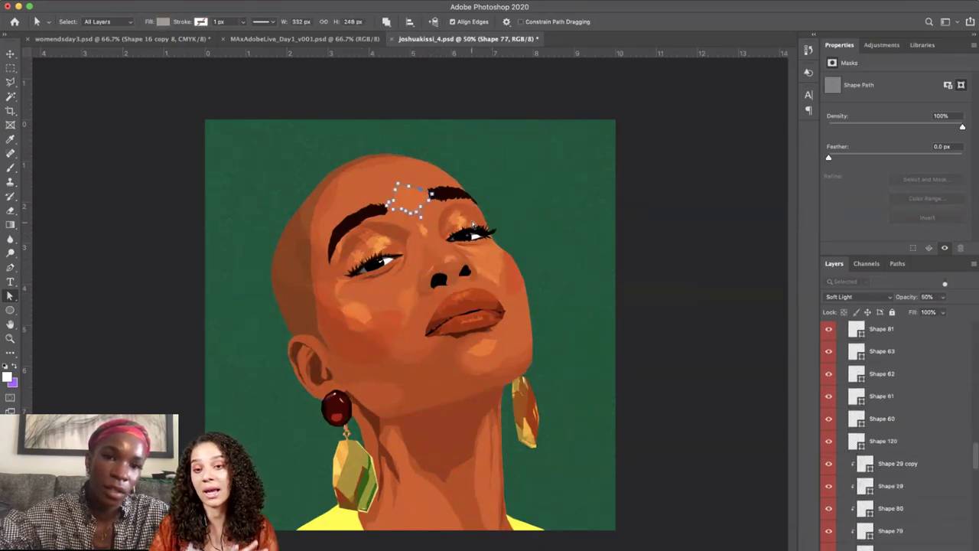
pyautogui.click(474, 228)
pyautogui.click(460, 214)
pyautogui.click(375, 250)
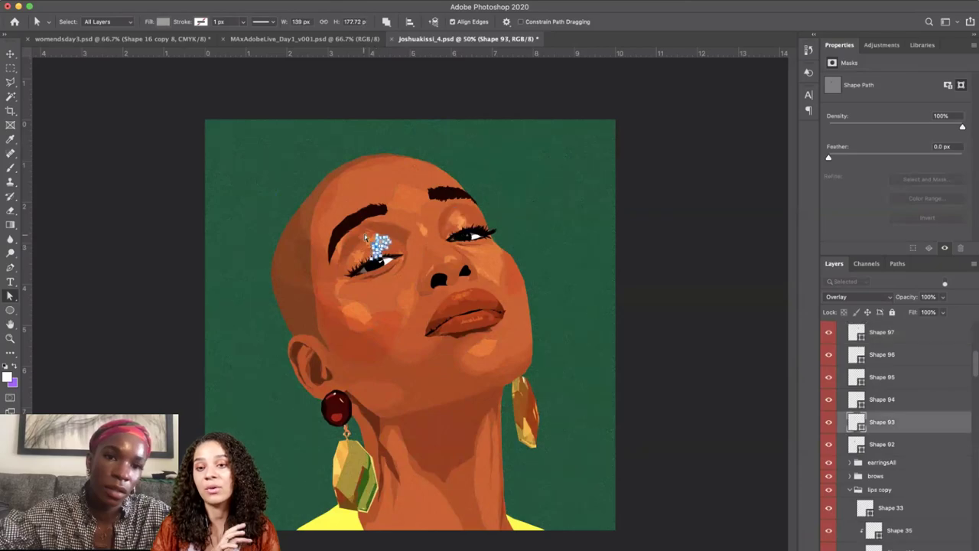
pyautogui.click(364, 235)
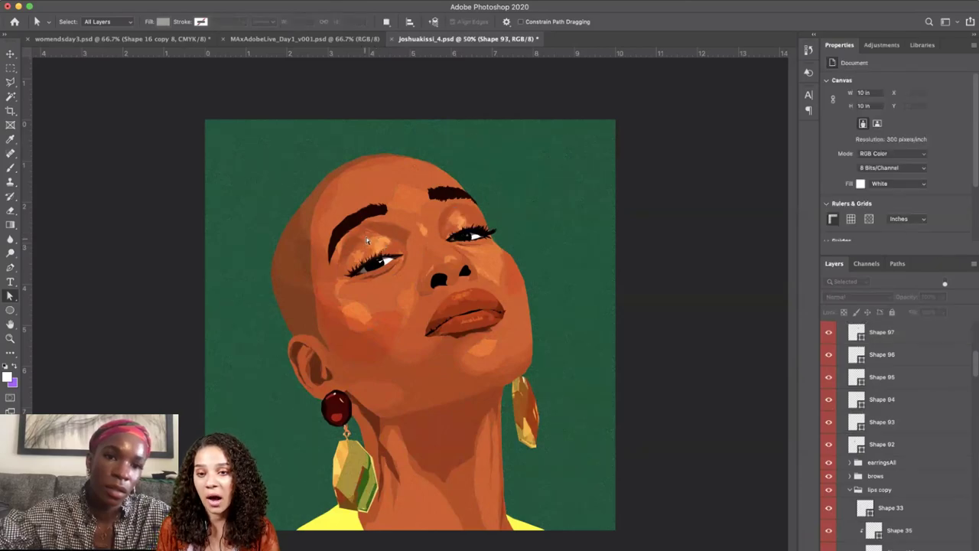
pyautogui.click(326, 293)
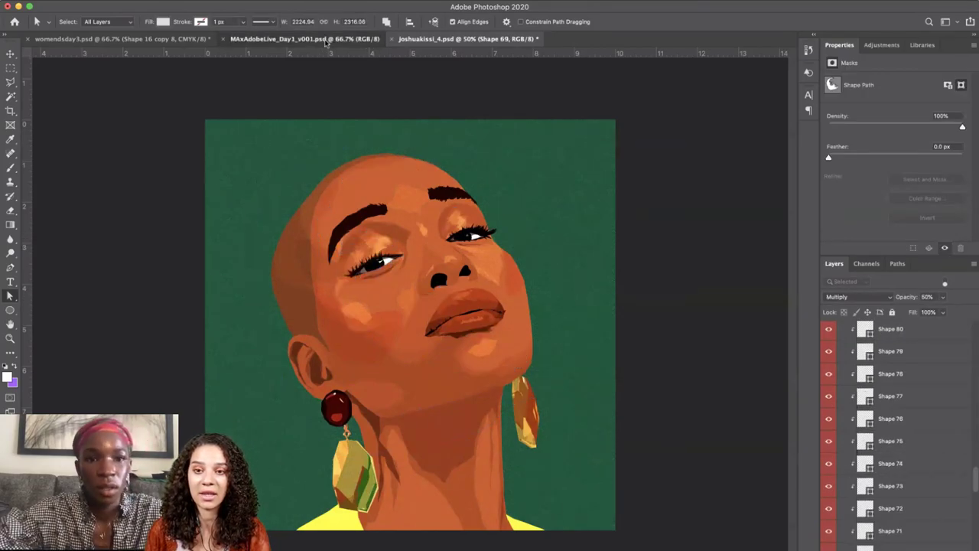
# Switch to the MAxAdobeLive_Day1_v001.psd document and recolour the top Shape 61 of the figure with the round afro to purple 740057.
pyautogui.click(325, 40)
pyautogui.click(421, 299)
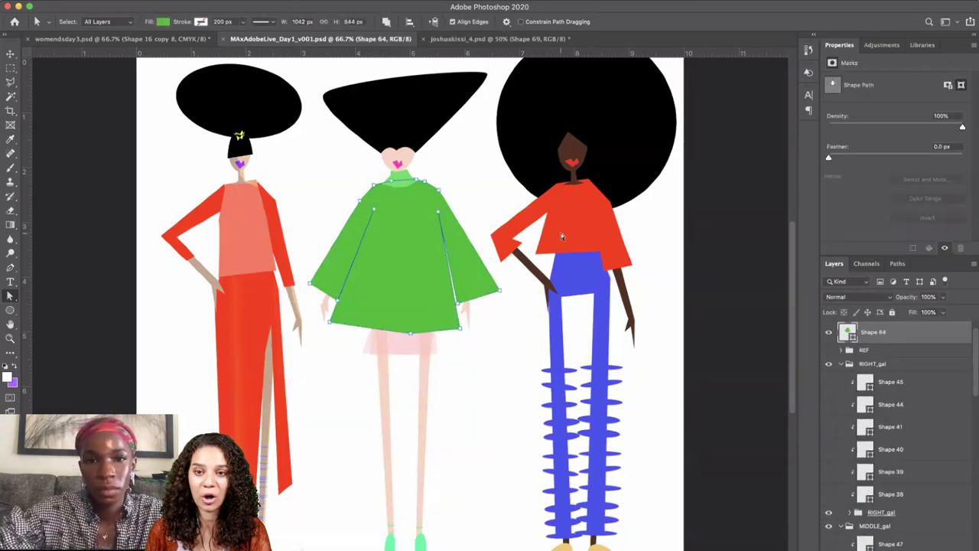
pyautogui.hotkey('ctrl', '-')
pyautogui.press('Return')
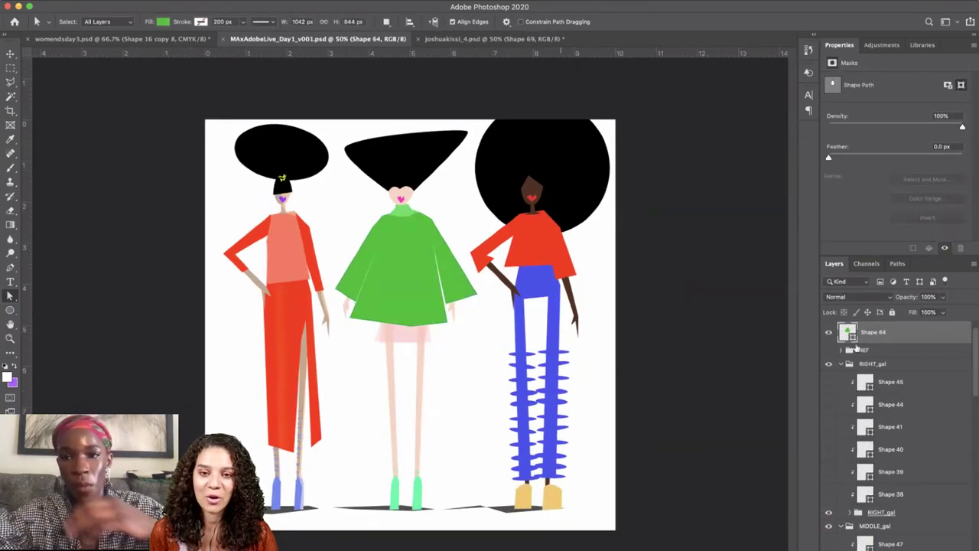
pyautogui.doubleClick(531, 250)
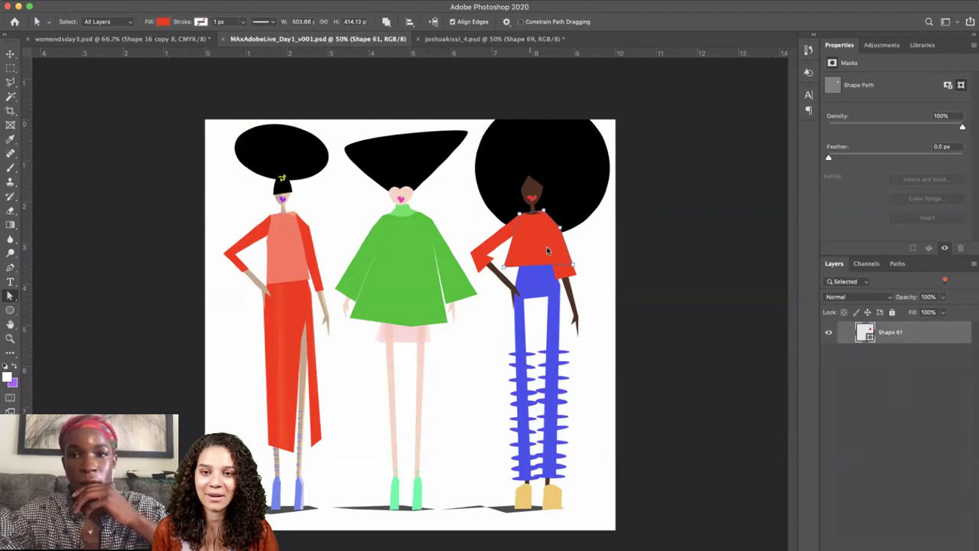
pyautogui.doubleClick(865, 332)
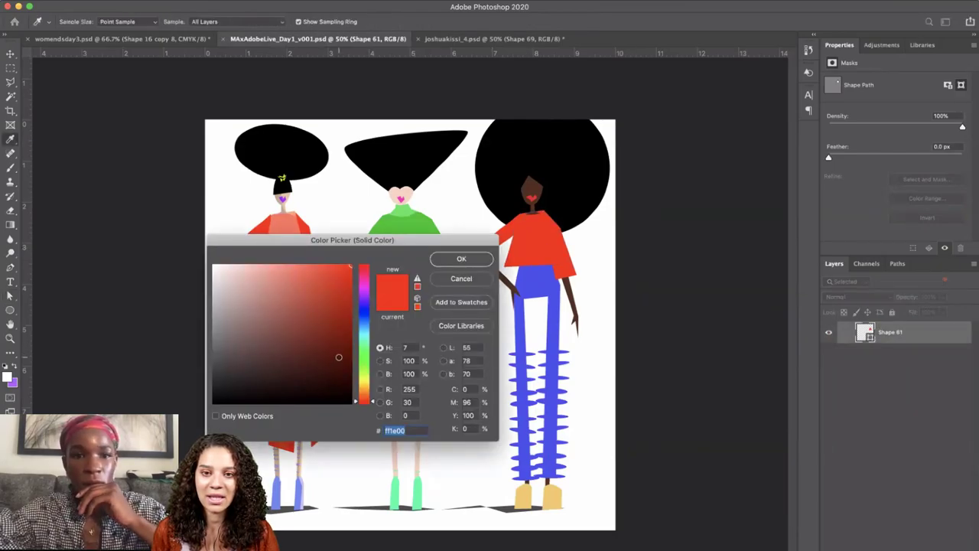
pyautogui.click(350, 359)
pyautogui.moveTo(365, 319); pyautogui.dragTo(364, 282)
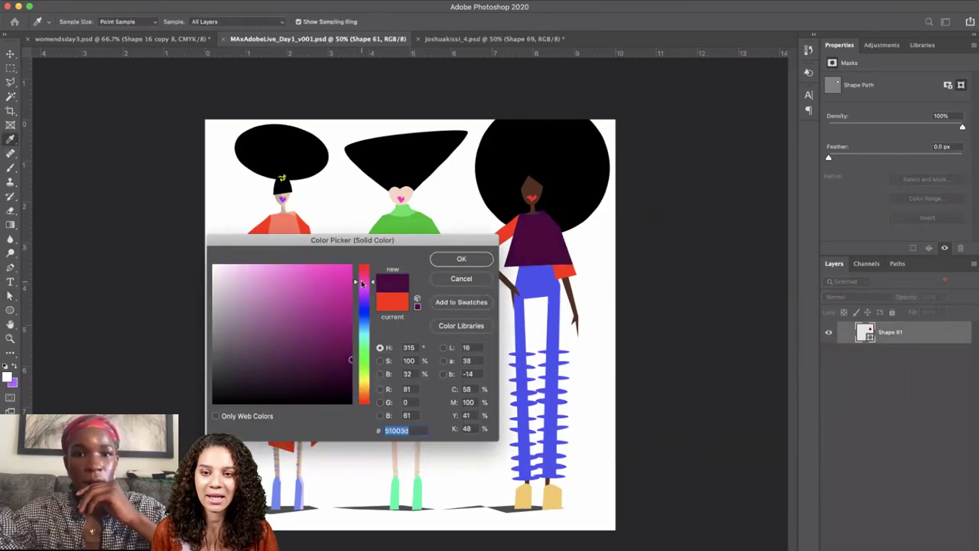
pyautogui.click(351, 340)
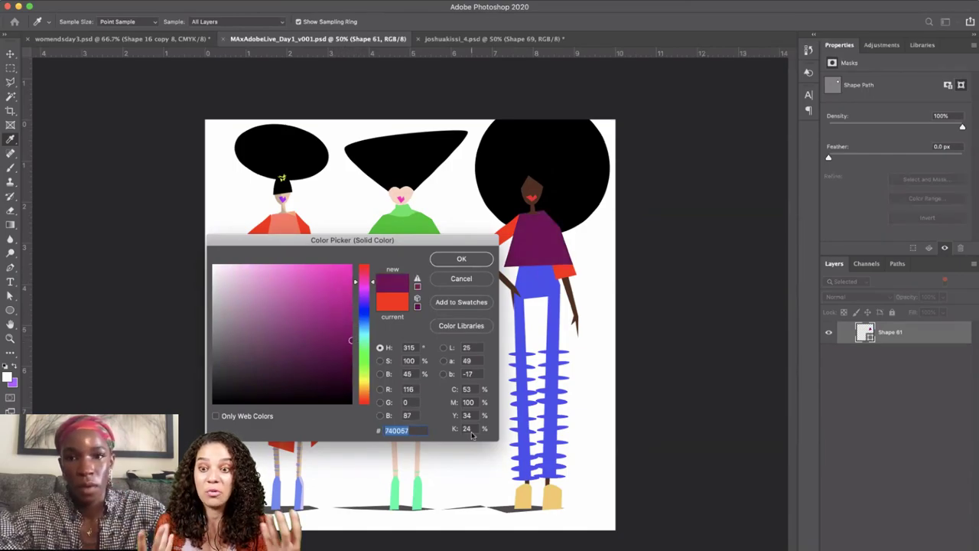
pyautogui.press('Return')
# Recolour the red sleeve on the straight arm of the afro figure to purple 740057, then select the bent arm's sleeve.
pyautogui.click(945, 282)
pyautogui.click(561, 274)
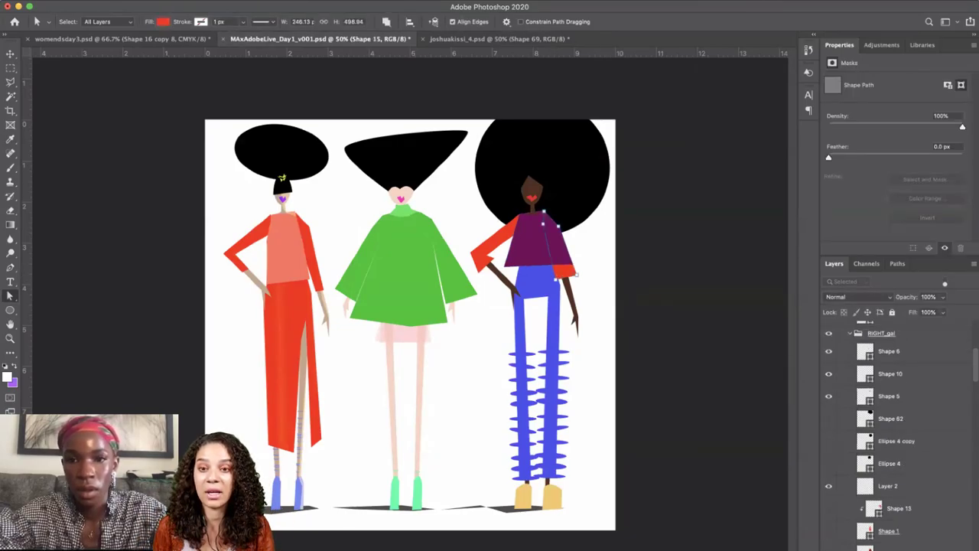
pyautogui.press('super+v')
pyautogui.press('Return')
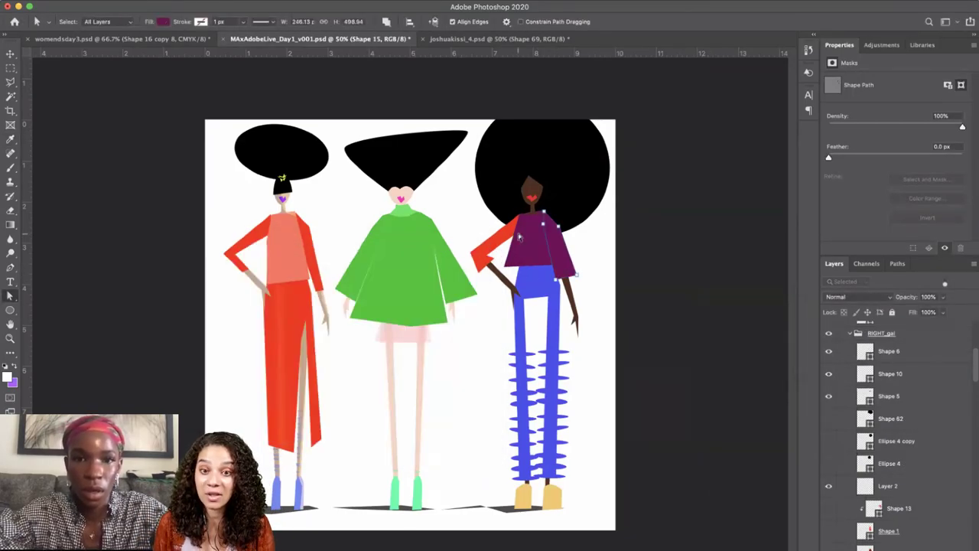
pyautogui.click(504, 234)
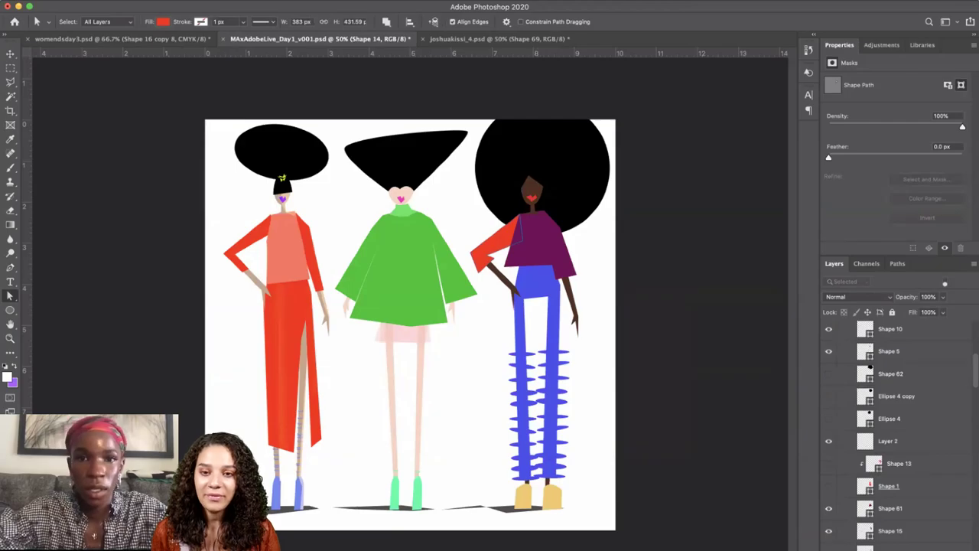
pyautogui.press('Return')
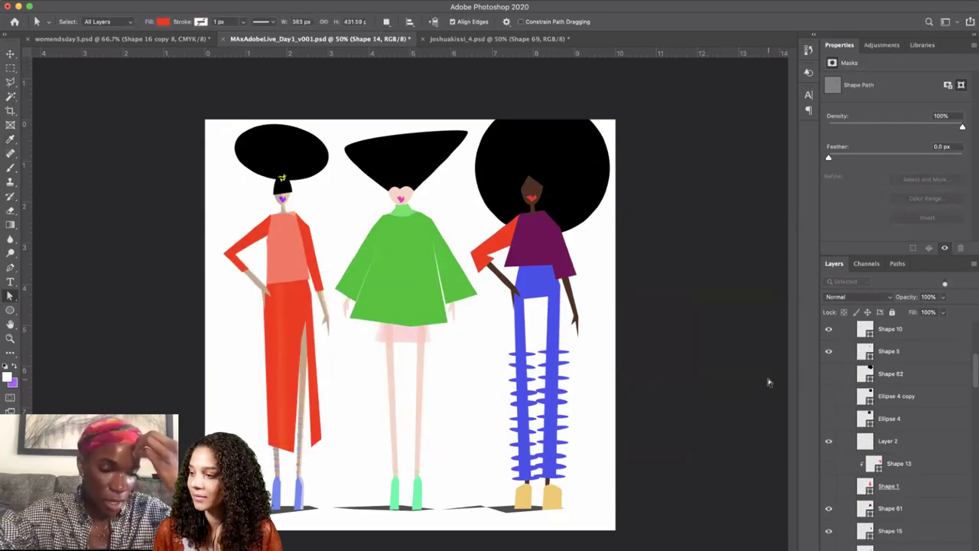
# Recolour the middle figure's green cape-like top, Shape 64, to purple 8800c7.
pyautogui.click(376, 269)
pyautogui.click(375, 269)
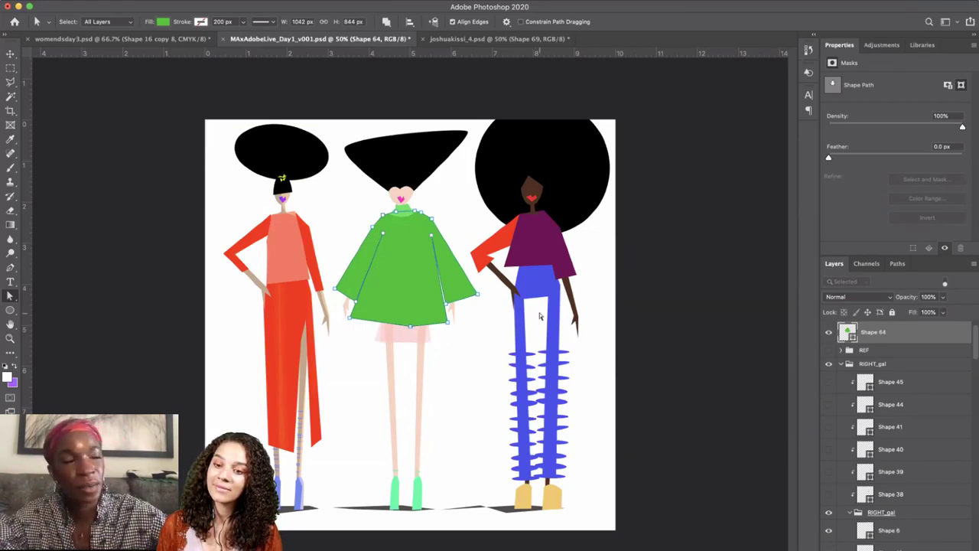
pyautogui.press('super+plus')
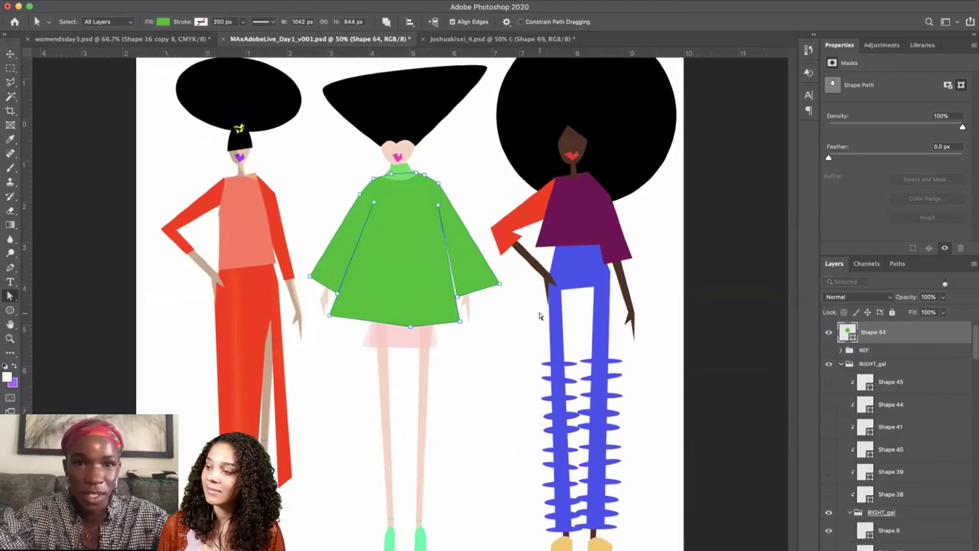
pyautogui.press('Return')
pyautogui.press('f')
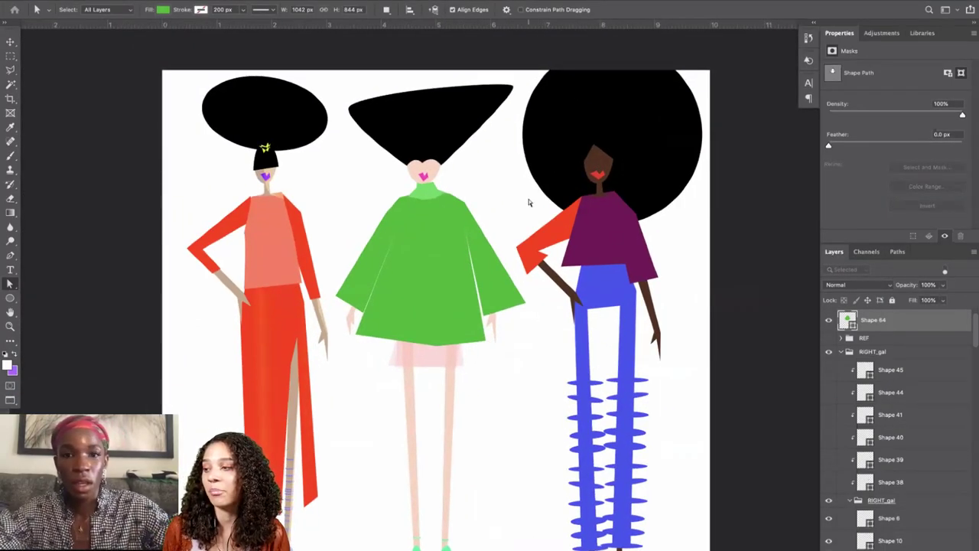
pyautogui.click(423, 258)
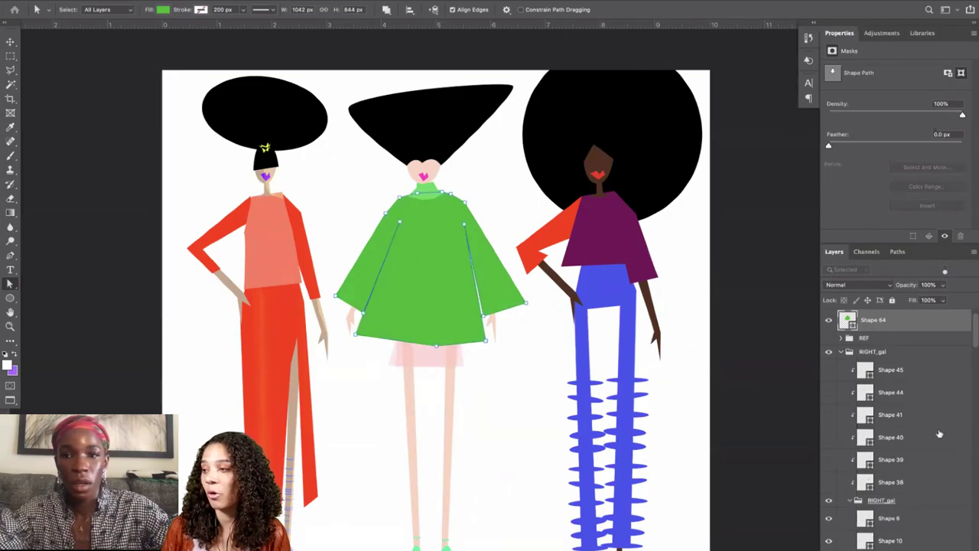
pyautogui.doubleClick(850, 323)
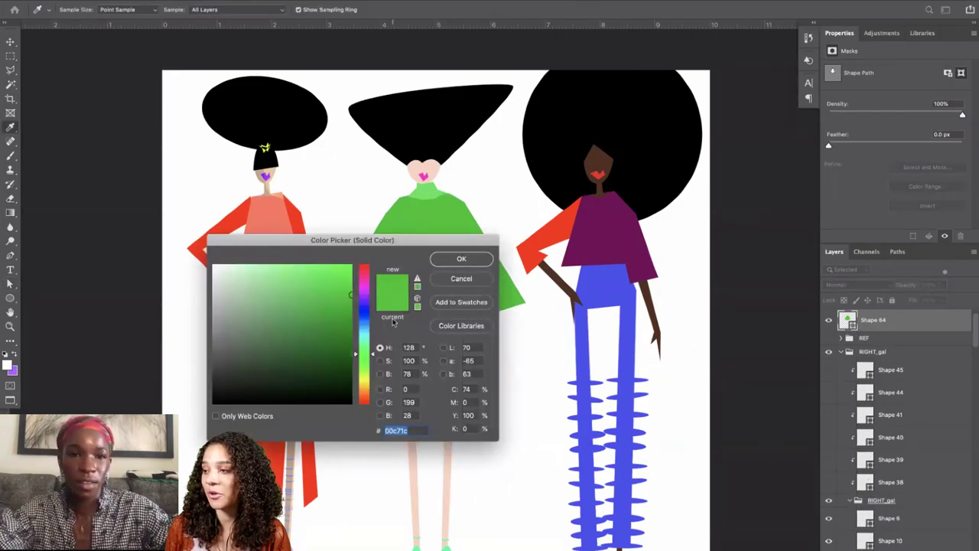
pyautogui.click(364, 320)
pyautogui.moveTo(339, 245); pyautogui.dragTo(645, 324)
pyautogui.moveTo(669, 383); pyautogui.dragTo(665, 372)
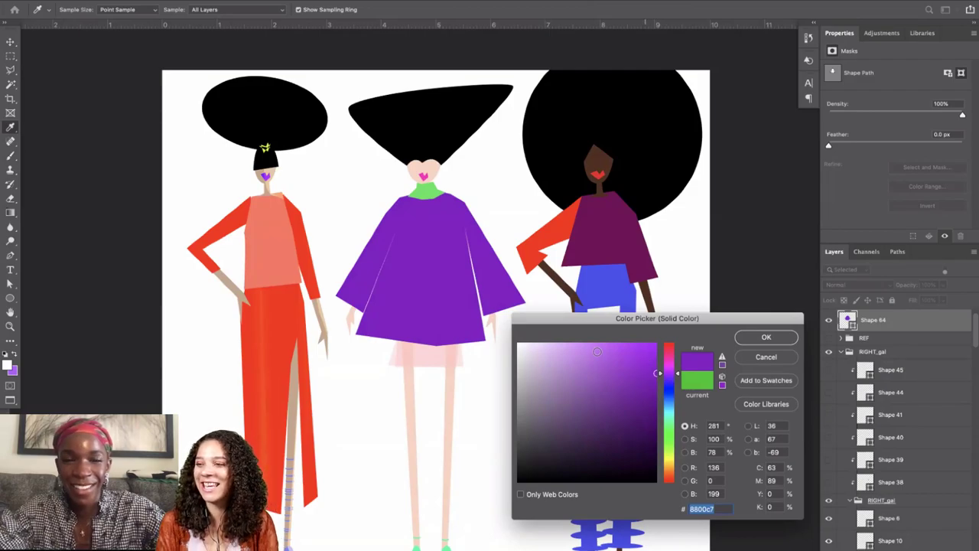
pyautogui.press('Return')
# Raise the opacity of the middle figure's pink skirt layers, setting Shape 33 copy to 98% and Shape 33 to 100%.
pyautogui.click(436, 356)
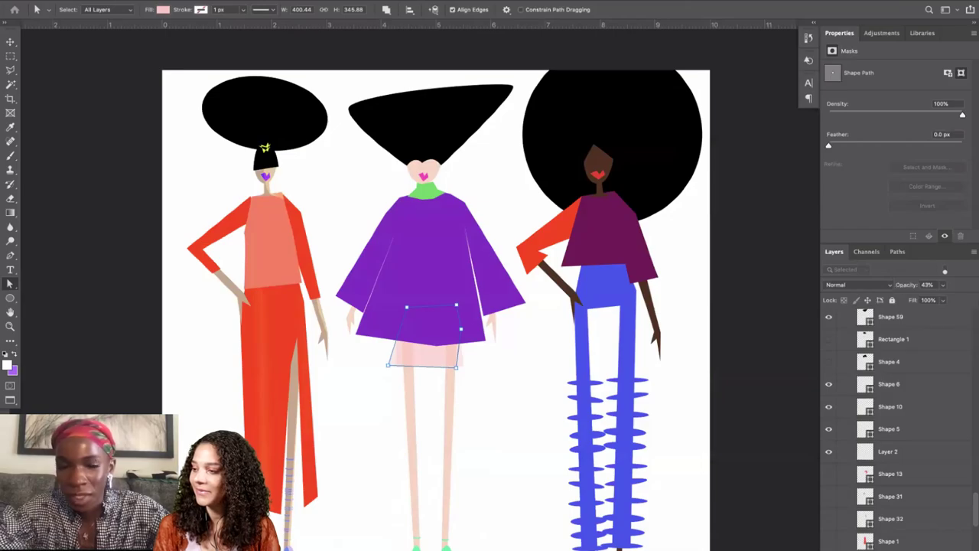
pyautogui.scroll(-3, 904, 388)
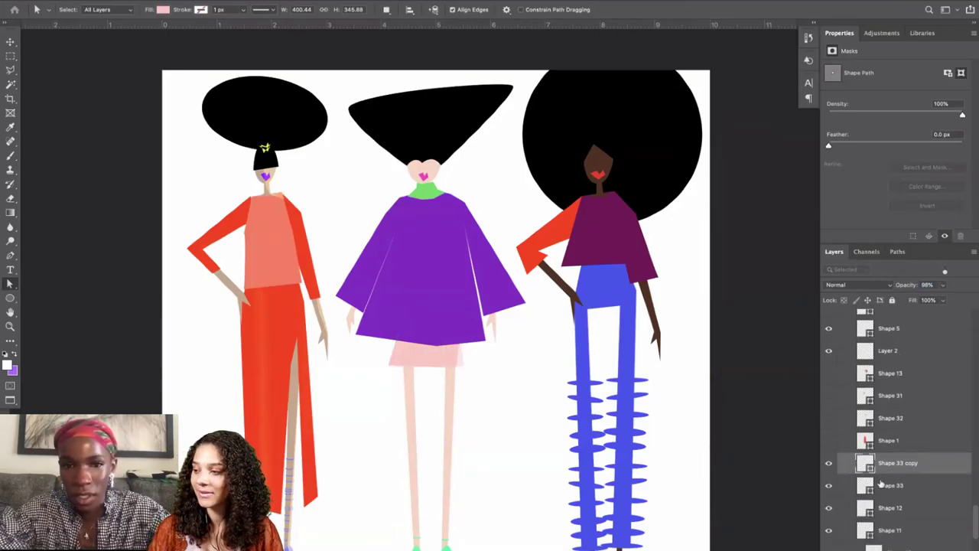
pyautogui.click(881, 484)
pyautogui.moveTo(907, 287); pyautogui.dragTo(971, 286)
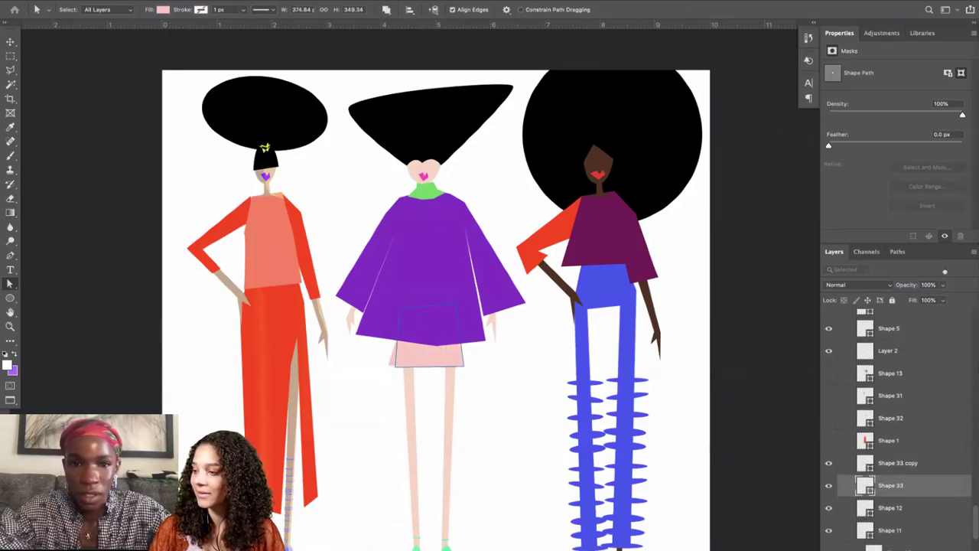
# Group Shape 33 copy and Shape 33 together and name the group skirt.
pyautogui.click(890, 466)
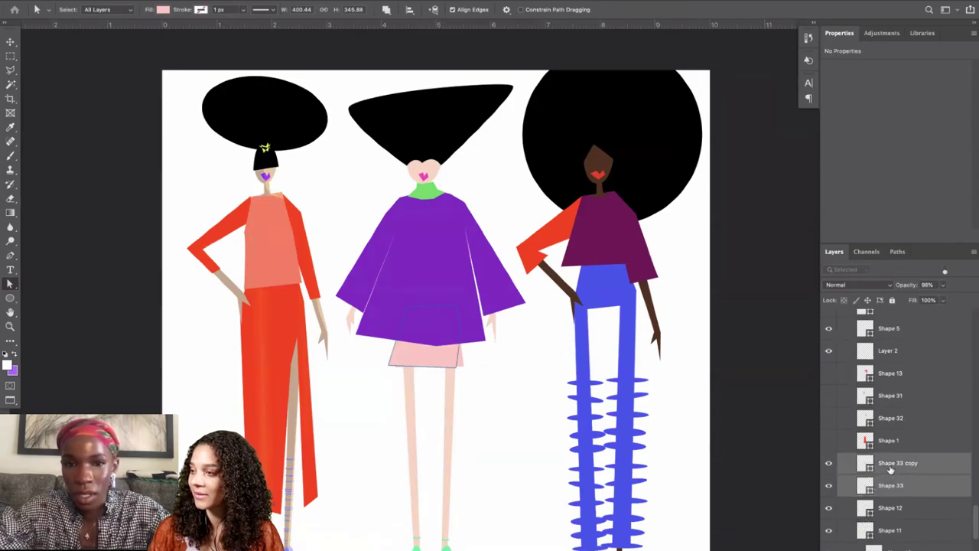
pyautogui.hotkey('ctrl', 'g')
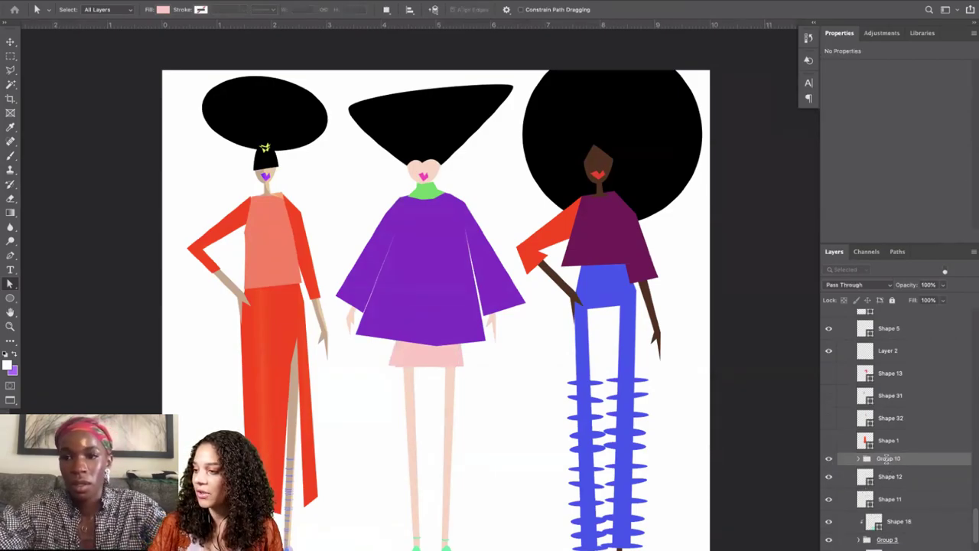
pyautogui.doubleClick(888, 458)
pyautogui.write('skirt')
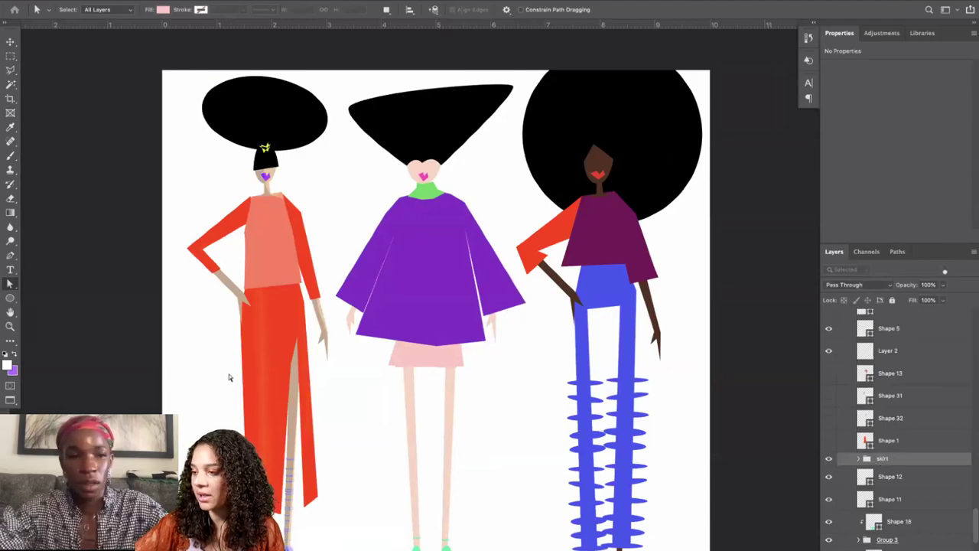
# Draw a rectangle about 1162 by 791 px over the middle figure's skirt and clip it to the skirt group.
pyautogui.click(6, 284)
pyautogui.click(9, 297)
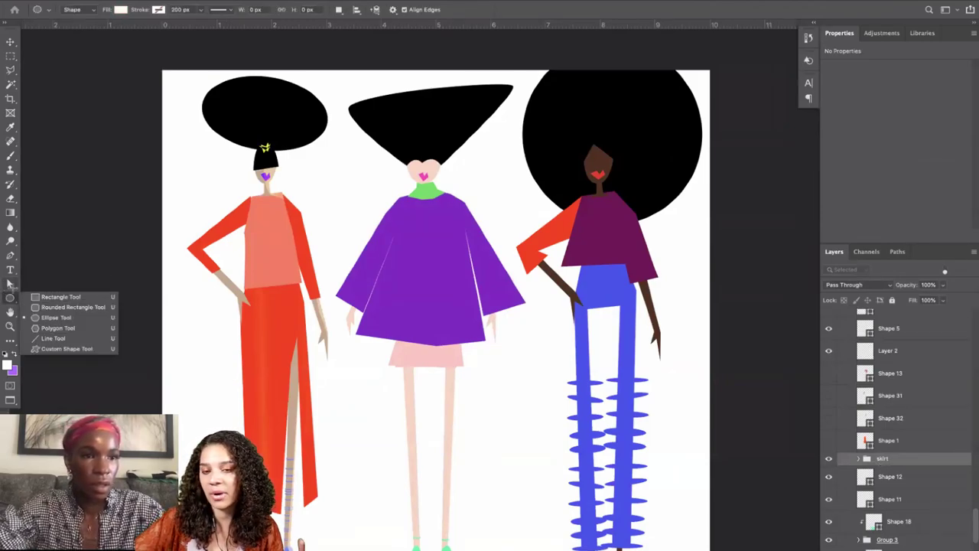
pyautogui.click(61, 297)
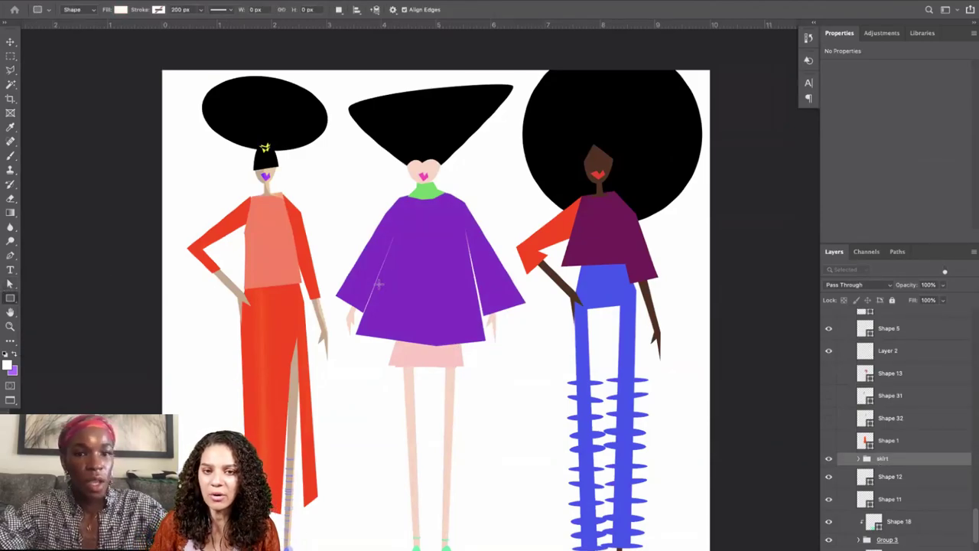
pyautogui.moveTo(350, 285)
pyautogui.mouseDown()
pyautogui.moveTo(564, 350)
pyautogui.moveTo(563, 429)
pyautogui.mouseUp()
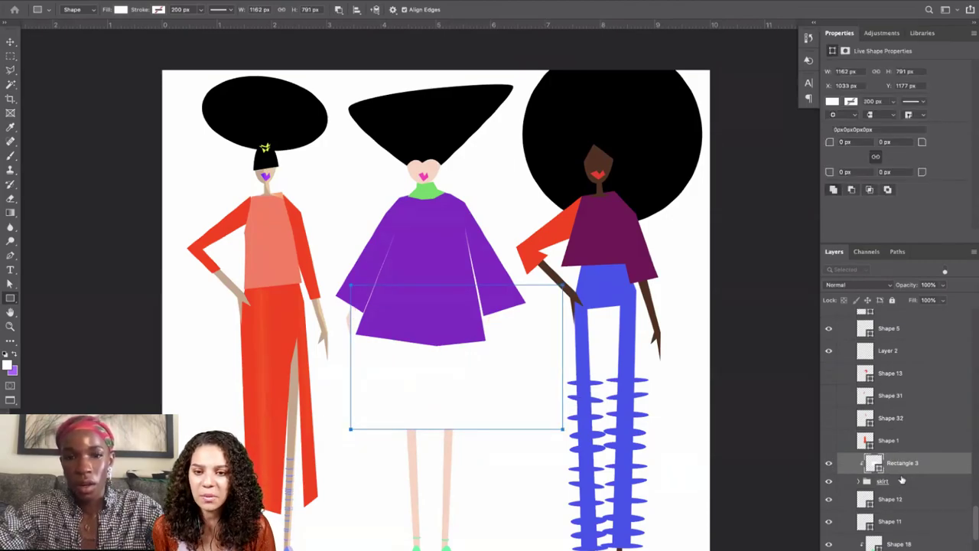
pyautogui.keyDown('alt'); pyautogui.click(872, 472); pyautogui.keyUp('alt')
# Recolour the clipped rectangle over the skirt to light aqua 66ffe8.
pyautogui.doubleClick(877, 468)
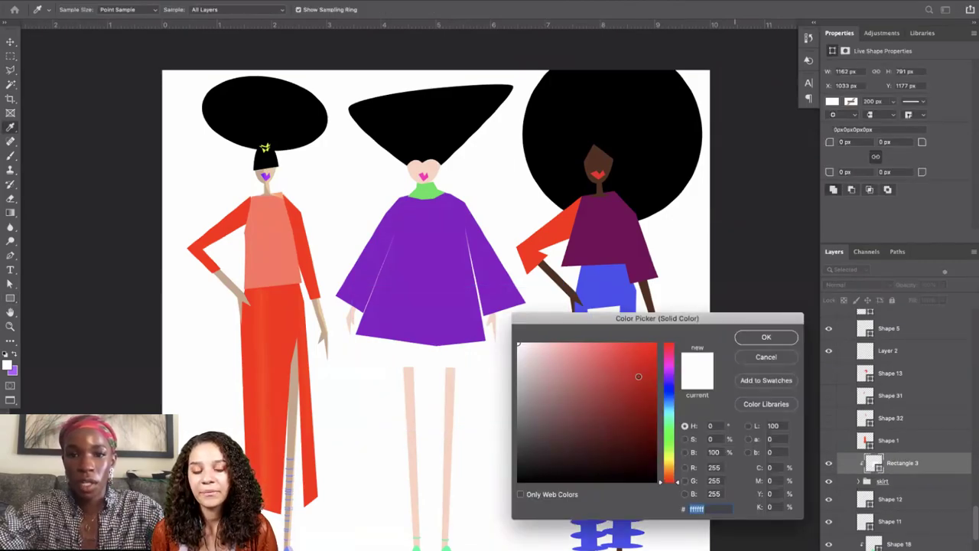
pyautogui.moveTo(639, 378); pyautogui.dragTo(600, 328)
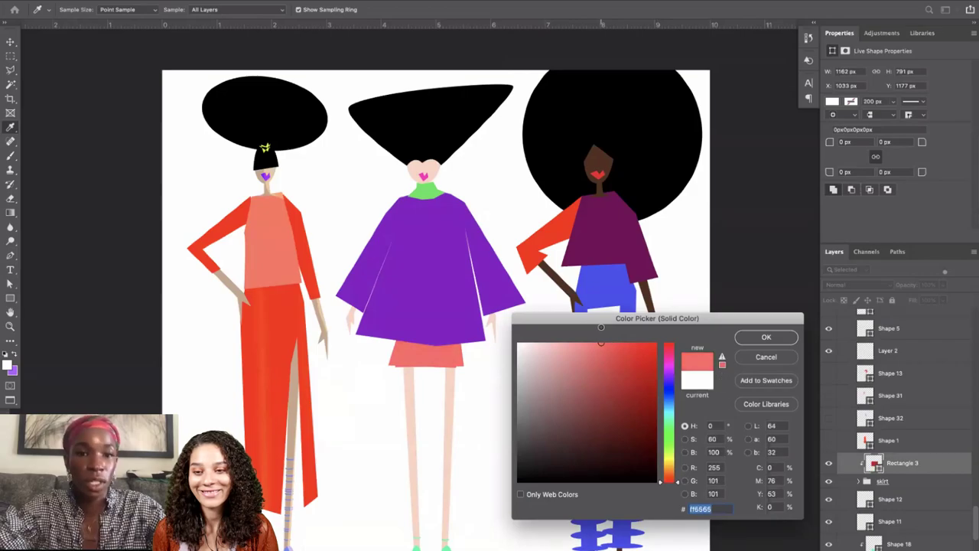
pyautogui.hscroll(3, 498, 318)
pyautogui.click(662, 398)
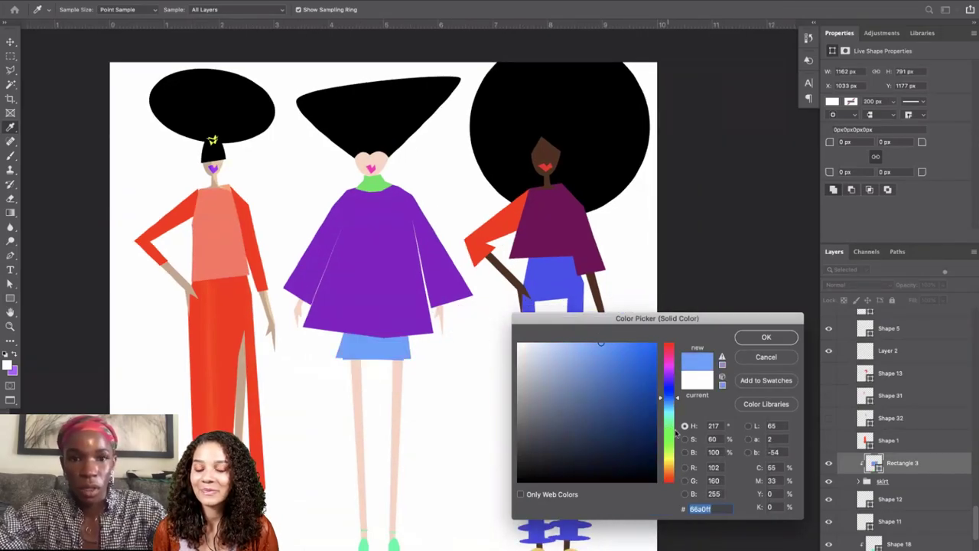
pyautogui.click(667, 417)
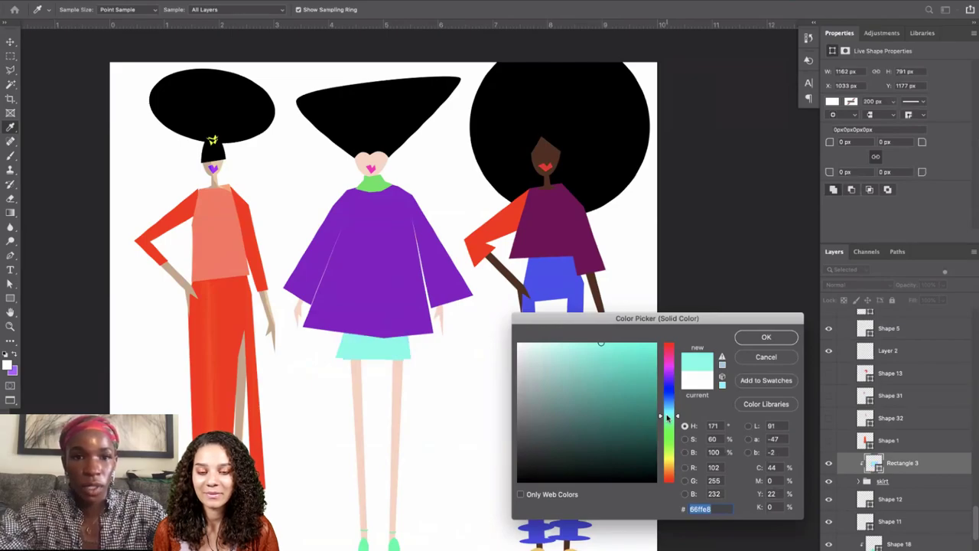
pyautogui.press('Return')
# Widen the skirt group on both sides and shift it slightly upward with Free Transform.
pyautogui.click(10, 42)
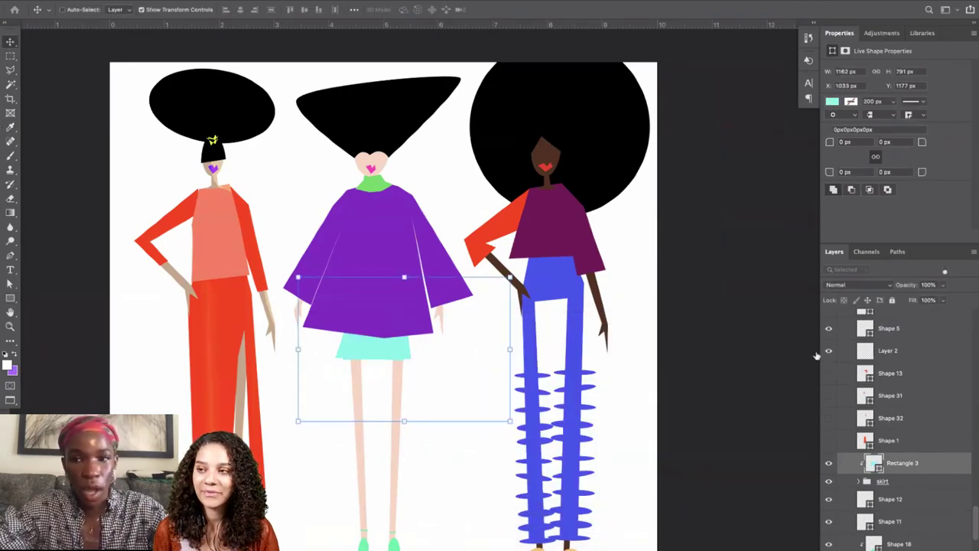
pyautogui.click(887, 481)
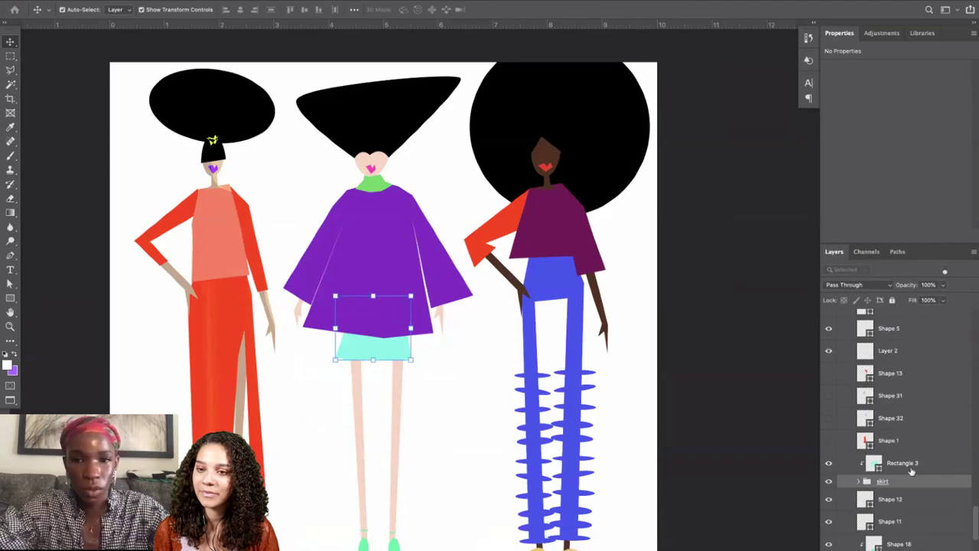
pyautogui.keyDown('shift'); pyautogui.click(911, 468); pyautogui.keyUp('shift')
pyautogui.click(863, 482)
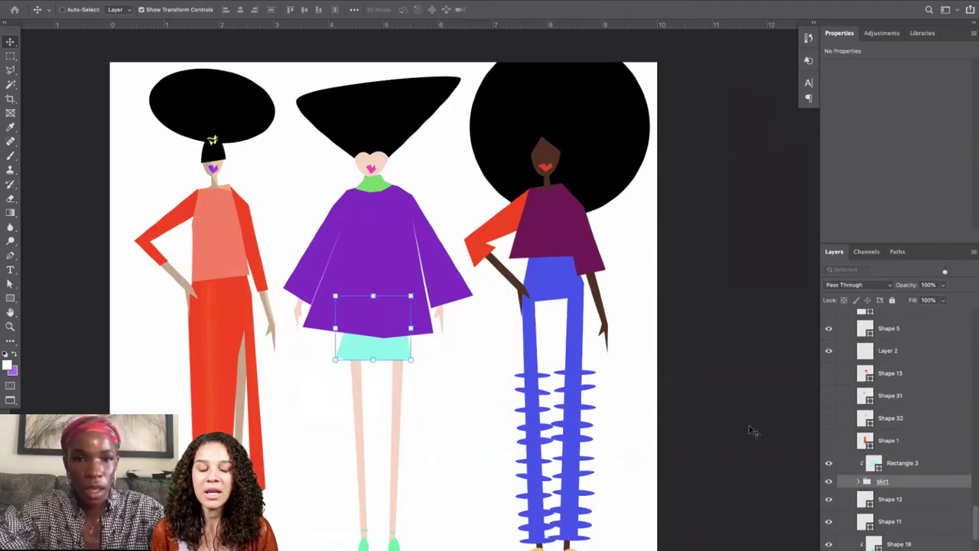
pyautogui.hotkey('ctrl', 't')
pyautogui.moveTo(422, 331); pyautogui.dragTo(398, 332)
pyautogui.press('Return')
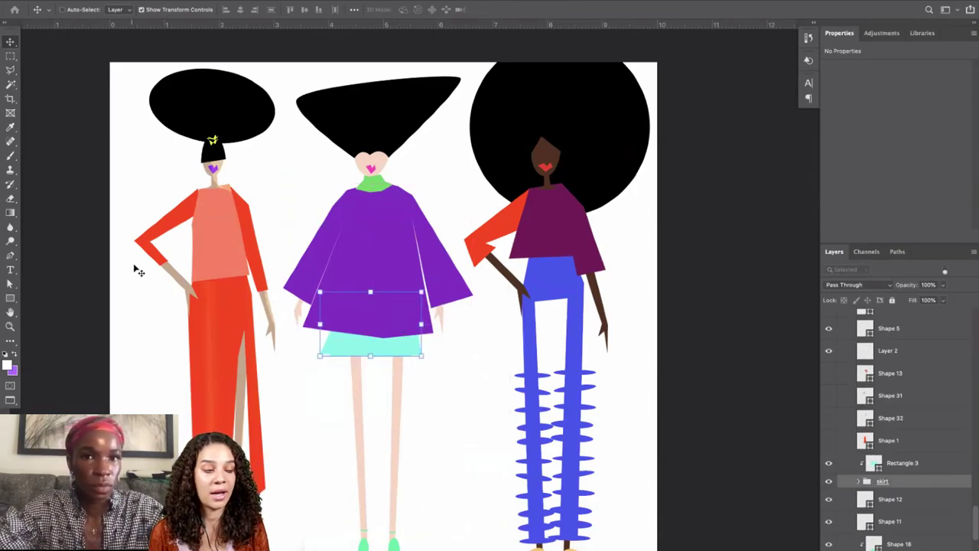
# Recolour the middle figure's legs to brown 83695d and apply the same brown to its heart-shaped face, Shape 5.
pyautogui.click(10, 284)
pyautogui.click(401, 394)
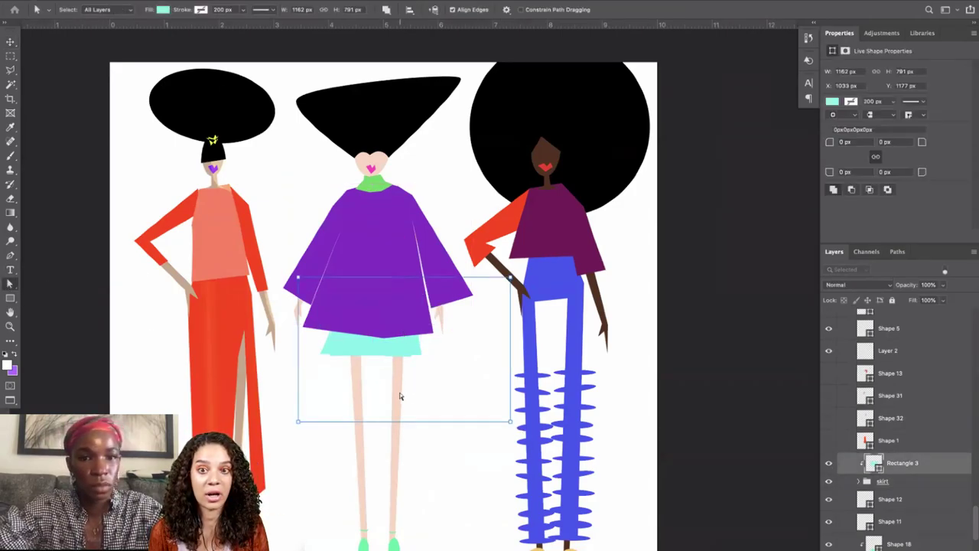
pyautogui.click(397, 435)
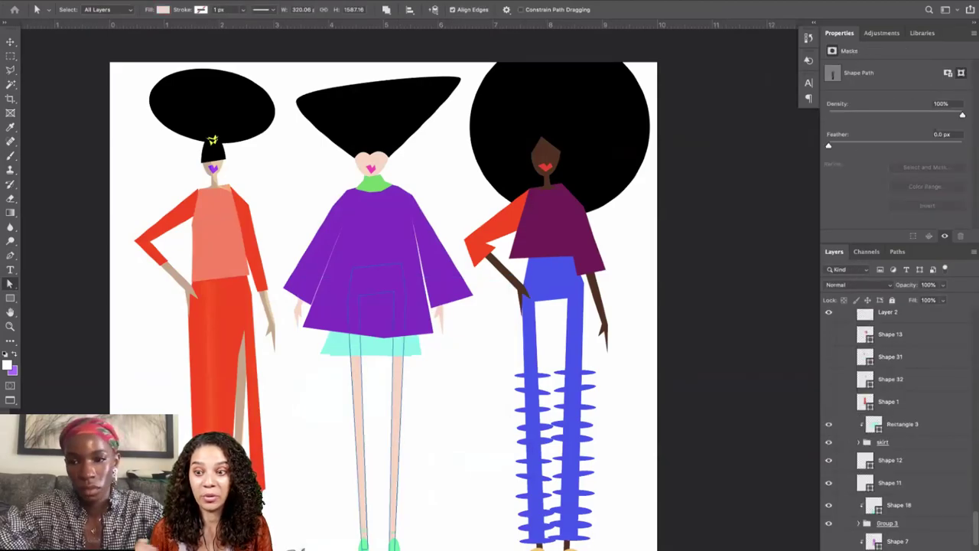
pyautogui.click(542, 396)
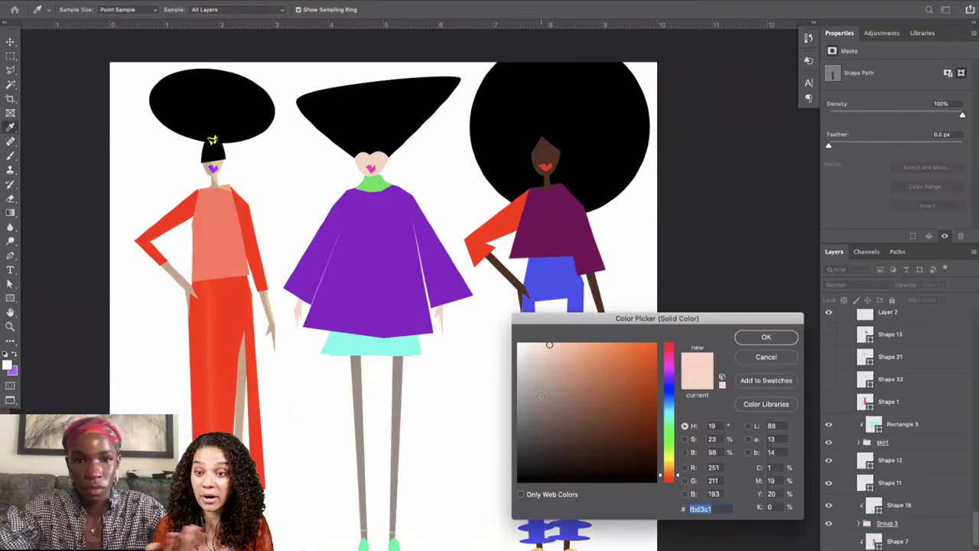
pyautogui.click(543, 424)
pyautogui.click(558, 411)
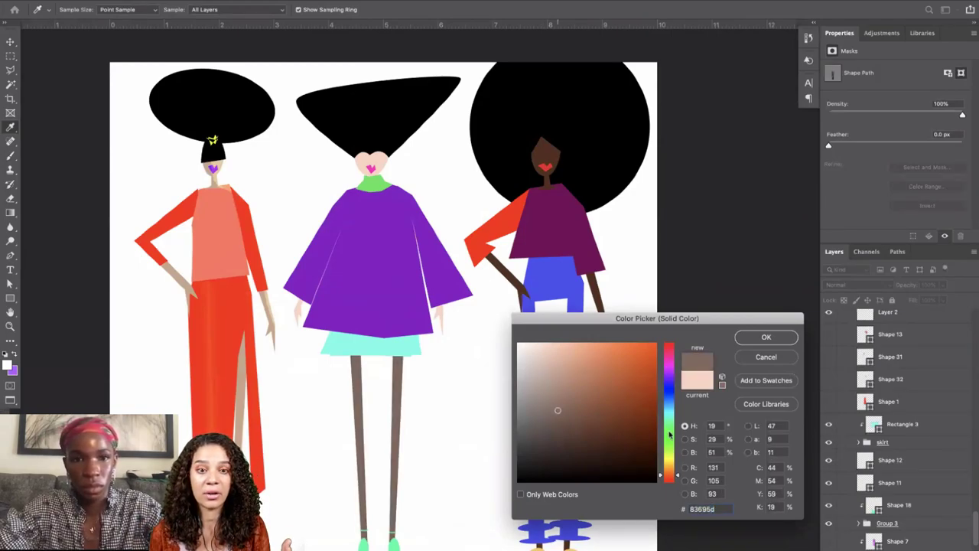
pyautogui.click(766, 337)
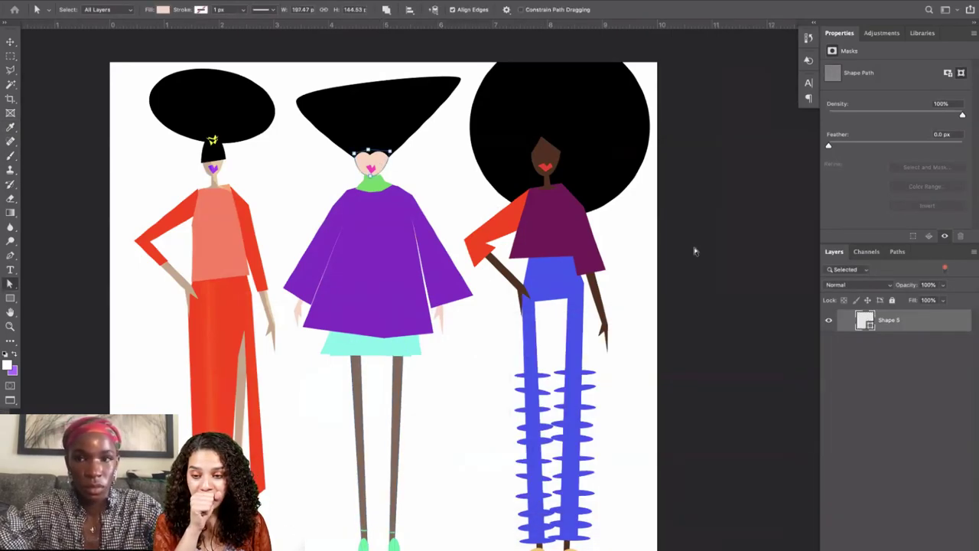
pyautogui.doubleClick(865, 321)
pyautogui.press('Return')
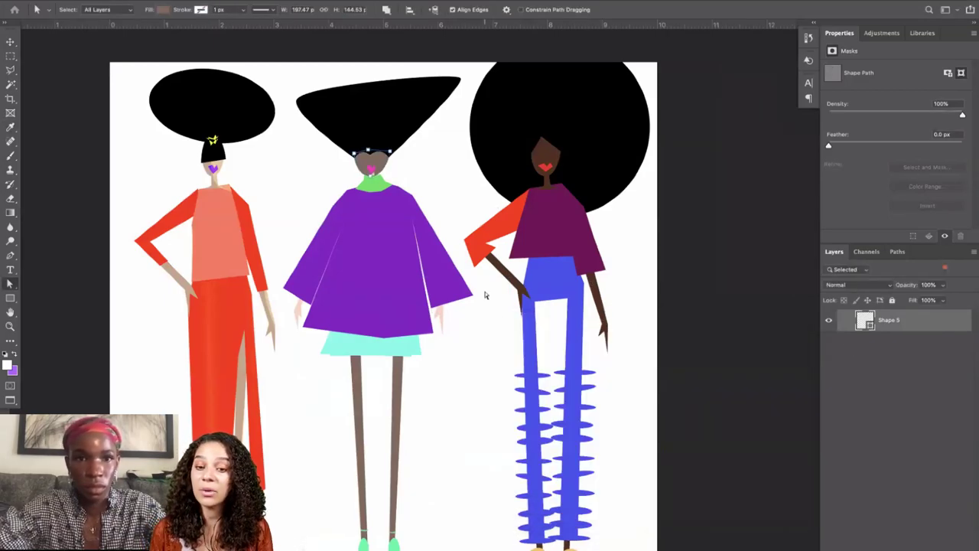
# Recolour the middle figure's neck, visible just below the heart-shaped face, to brown 83695d.
pyautogui.press('super+plus')
pyautogui.press('super+plus')
pyautogui.press('super+plus')
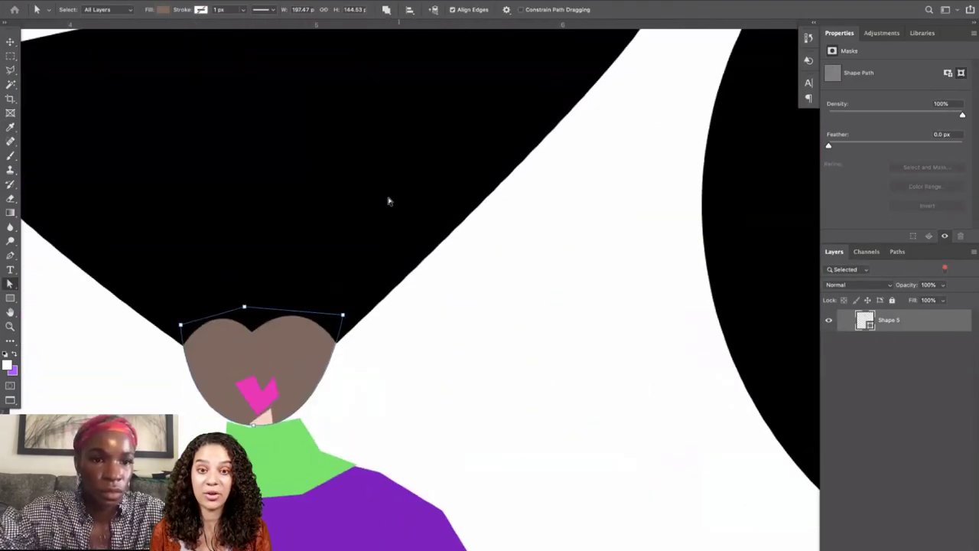
pyautogui.click(332, 421)
pyautogui.click(332, 422)
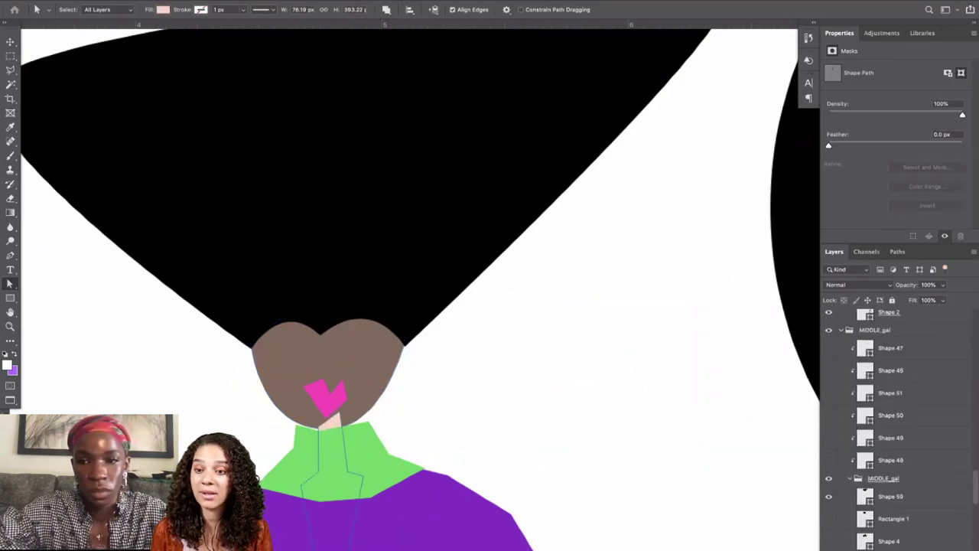
pyautogui.doubleClick(864, 548)
pyautogui.press('super+v')
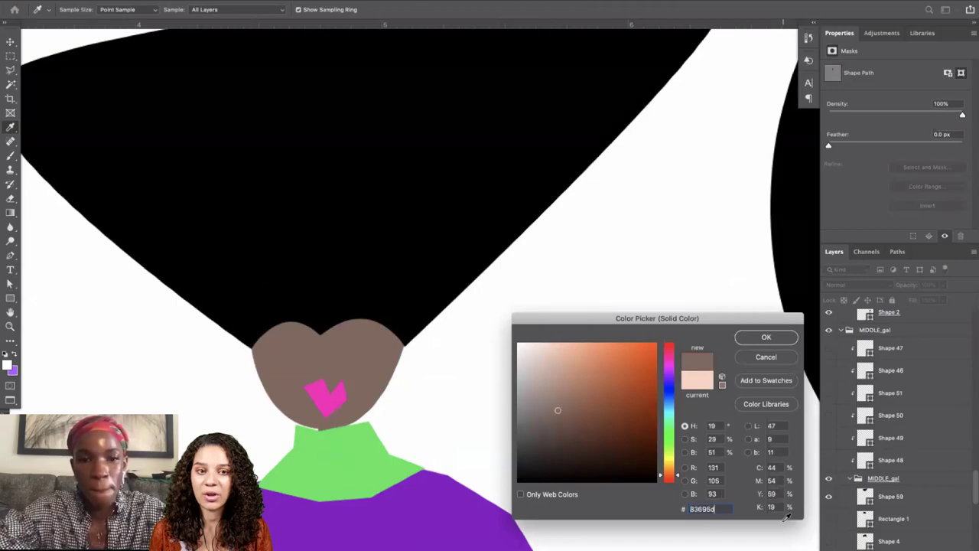
pyautogui.press('Return')
pyautogui.press('super+minus')
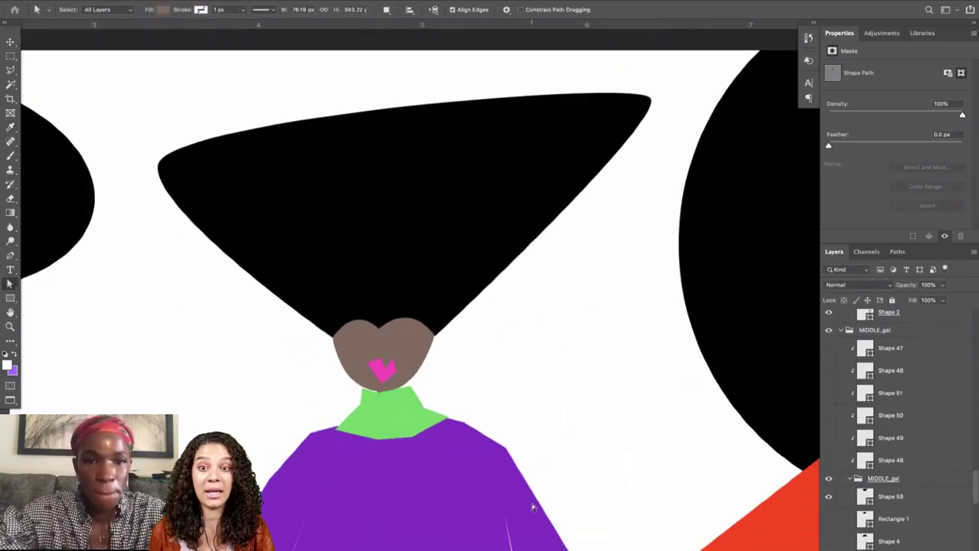
# Recolour the middle figure's left-hand arm and hand, Shape 11, to the same brown 83695d.
pyautogui.scroll(-6, 532, 504)
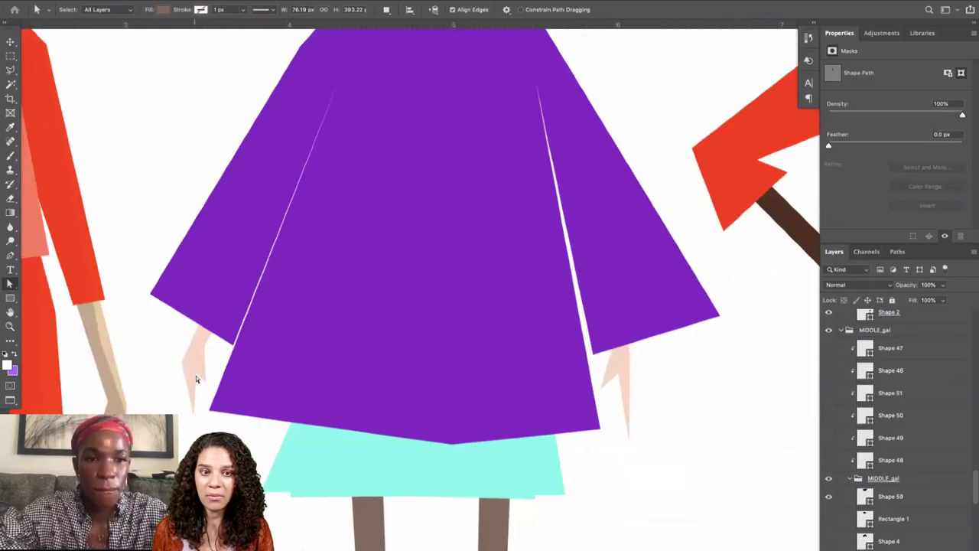
pyautogui.click(196, 375)
pyautogui.click(187, 363)
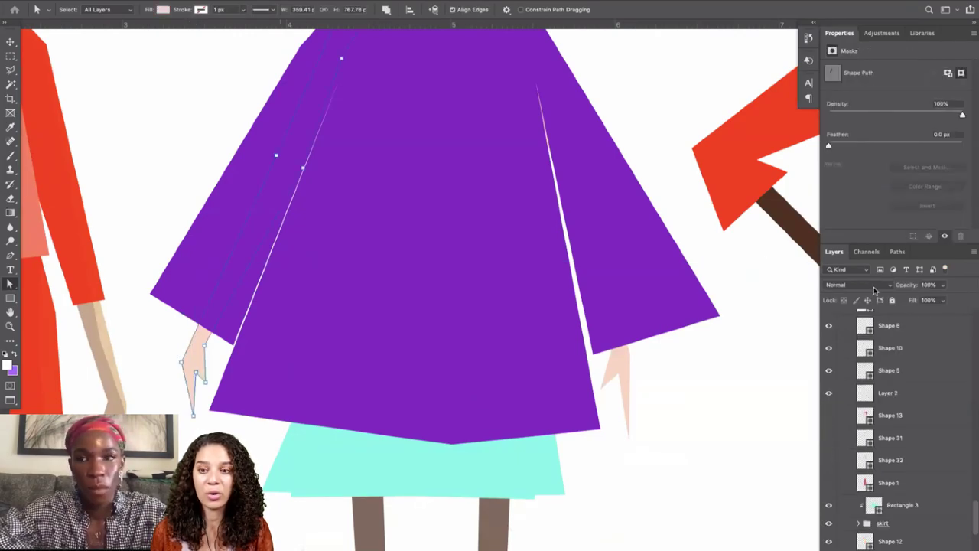
pyautogui.scroll(-2, 868, 474)
pyautogui.doubleClick(868, 474)
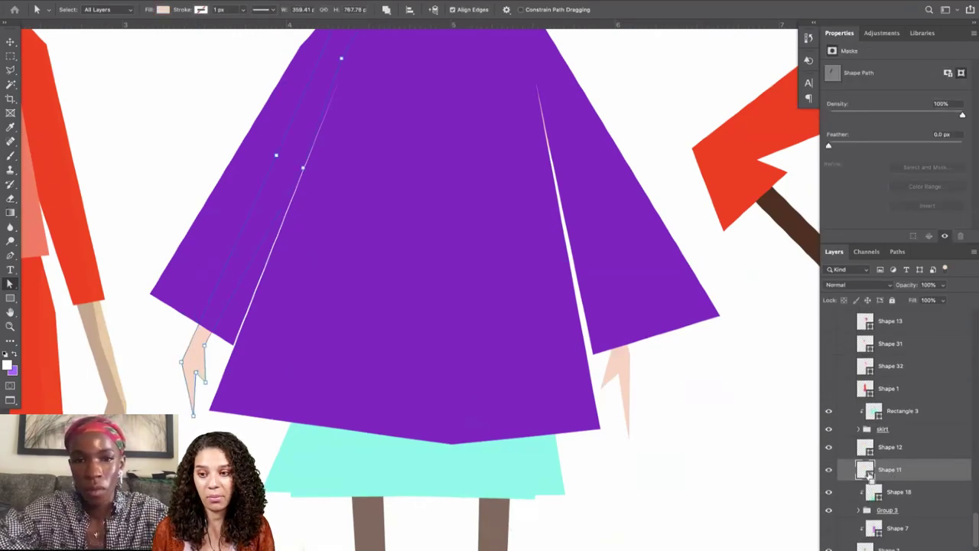
pyautogui.click(489, 519)
pyautogui.press('Return')
# Clear the layer isolation and recolour the middle figure's other arm and hand, Shape 12, to brown 83695d.
pyautogui.doubleClick(629, 358)
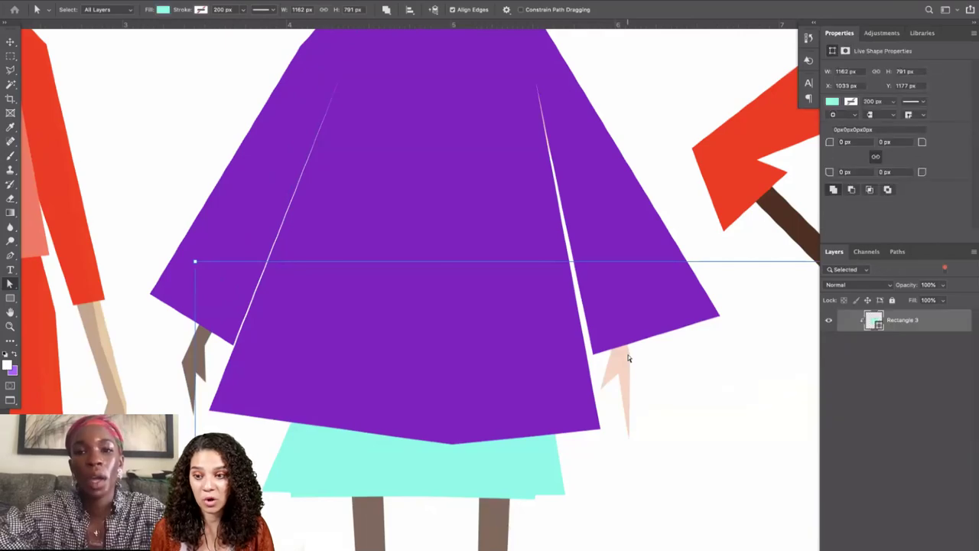
pyautogui.click(611, 352)
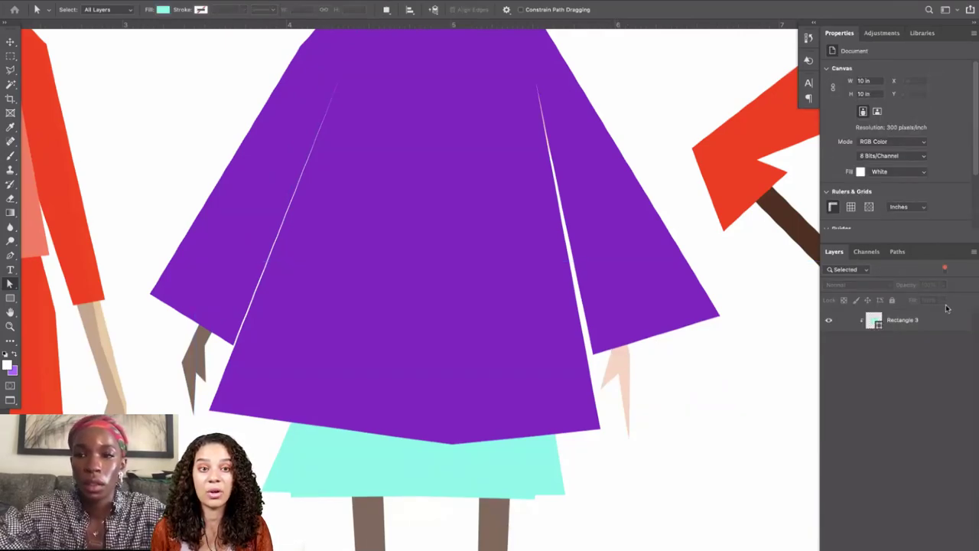
pyautogui.click(945, 270)
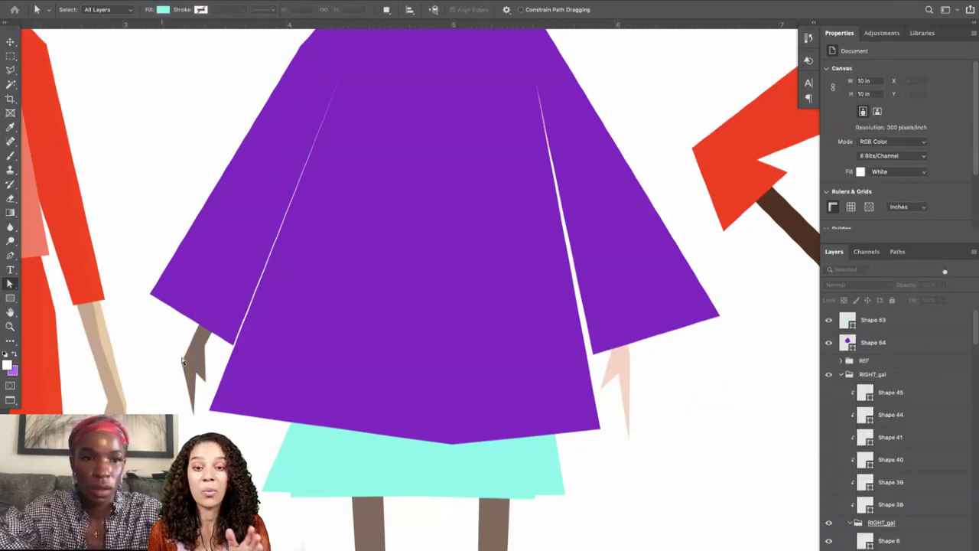
pyautogui.click(184, 361)
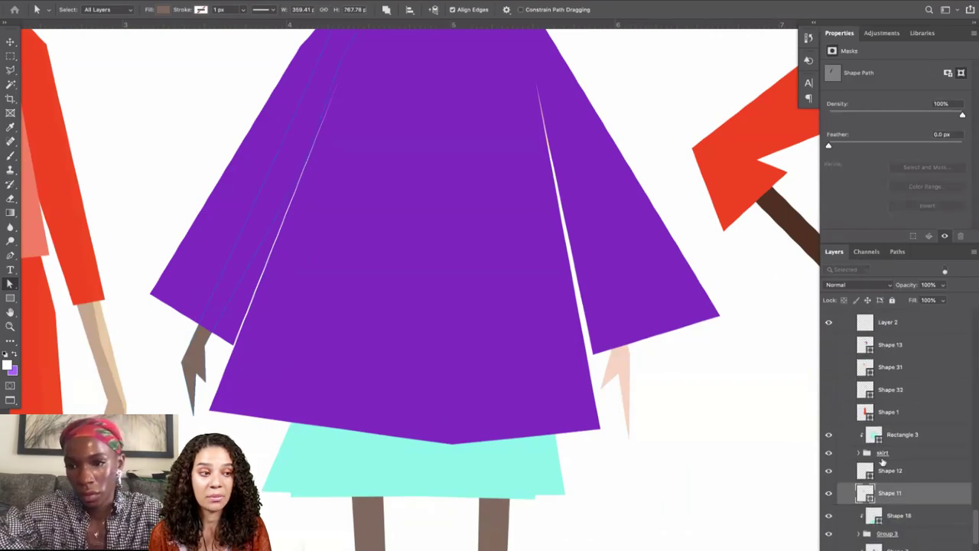
pyautogui.click(899, 475)
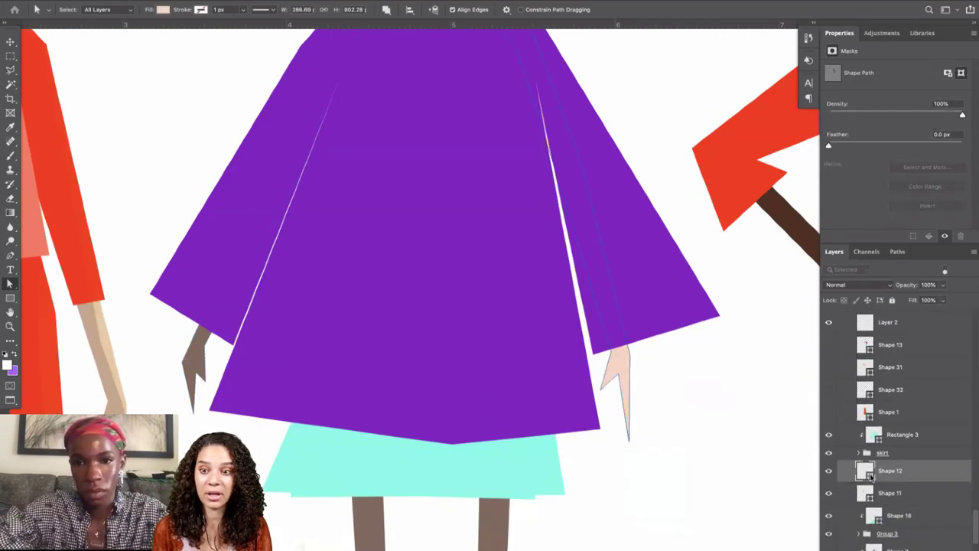
pyautogui.doubleClick(866, 474)
pyautogui.press('Return')
pyautogui.hotkey('ctrl', '-')
pyautogui.hotkey('ctrl', '-')
pyautogui.hotkey('ctrl', '-')
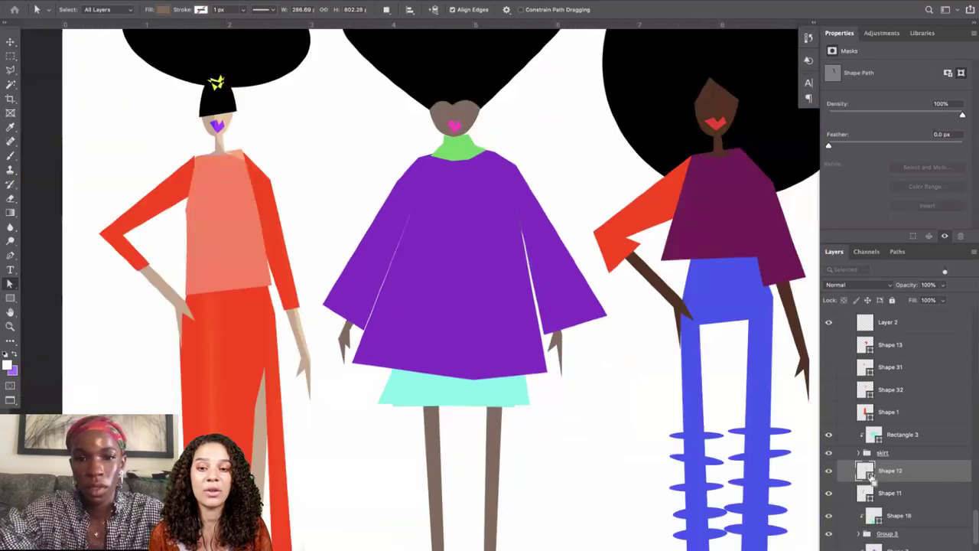
pyautogui.scroll(-4, 647, 457)
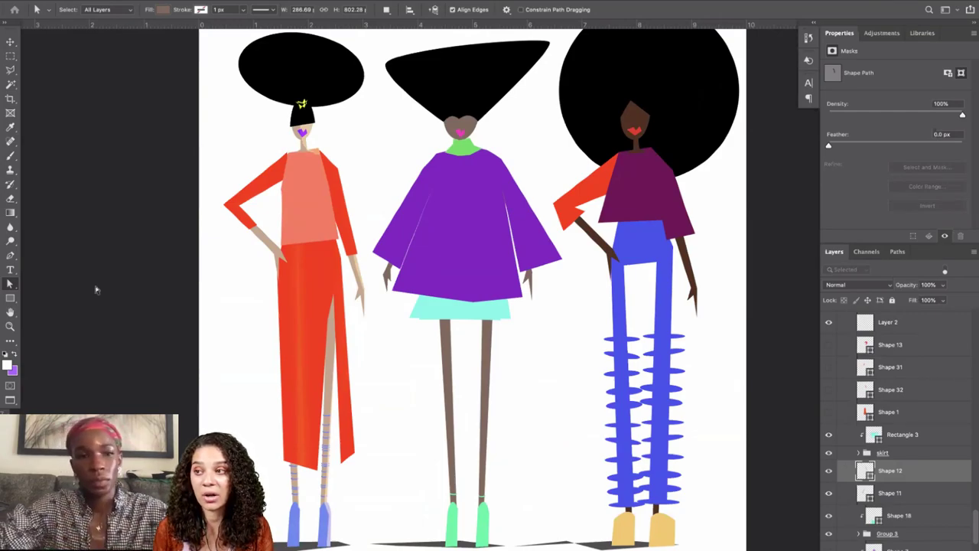
# Begin a spiky outline with the Pen tool as a filled shape, starting at the left end of the middle figure's left ankle strap.
pyautogui.moveTo(7, 256); pyautogui.dragTo(41, 257)
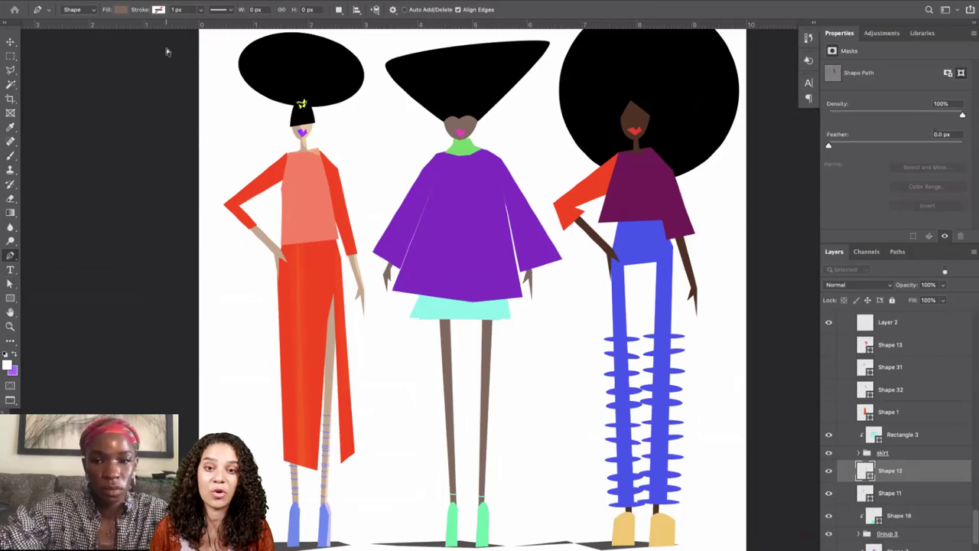
pyautogui.press('super+plus')
pyautogui.press('super+plus')
pyautogui.moveTo(329, 383); pyautogui.dragTo(294, 53)
pyautogui.moveTo(311, 454); pyautogui.dragTo(306, 299)
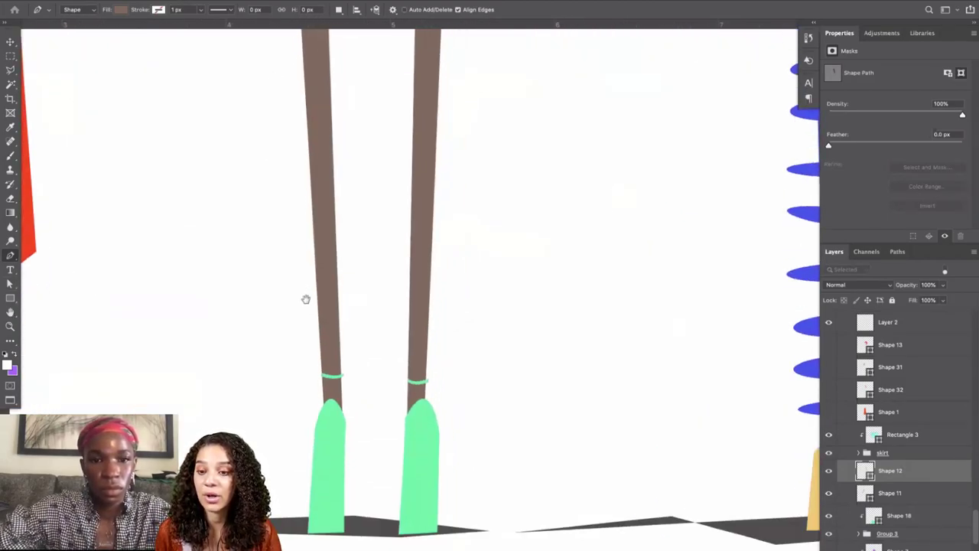
pyautogui.scroll(-2, 306, 299)
pyautogui.click(298, 292)
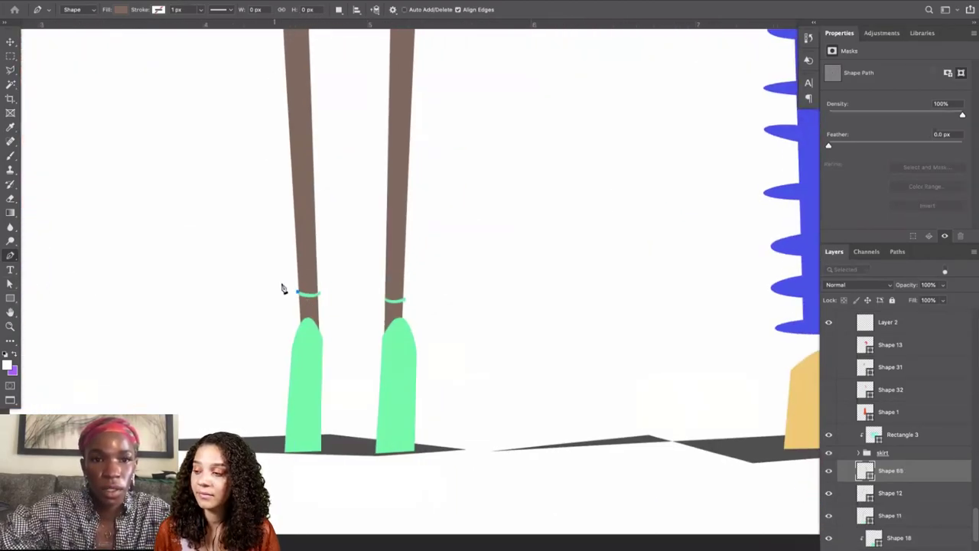
pyautogui.click(274, 282)
pyautogui.click(286, 277)
pyautogui.click(278, 260)
pyautogui.click(291, 271)
pyautogui.click(293, 250)
pyautogui.click(299, 272)
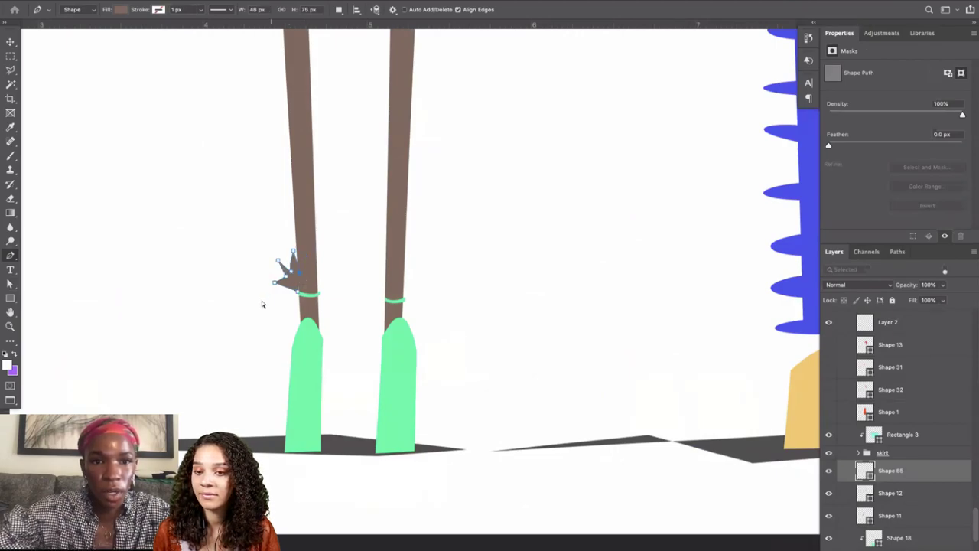
# Undo the last spike points, redraw them and close the starburst around the left ankle strap at about 136 by 138 px.
pyautogui.press('super+z')
pyautogui.press('super+z')
pyautogui.press('super+z')
pyautogui.click(294, 271)
pyautogui.click(289, 257)
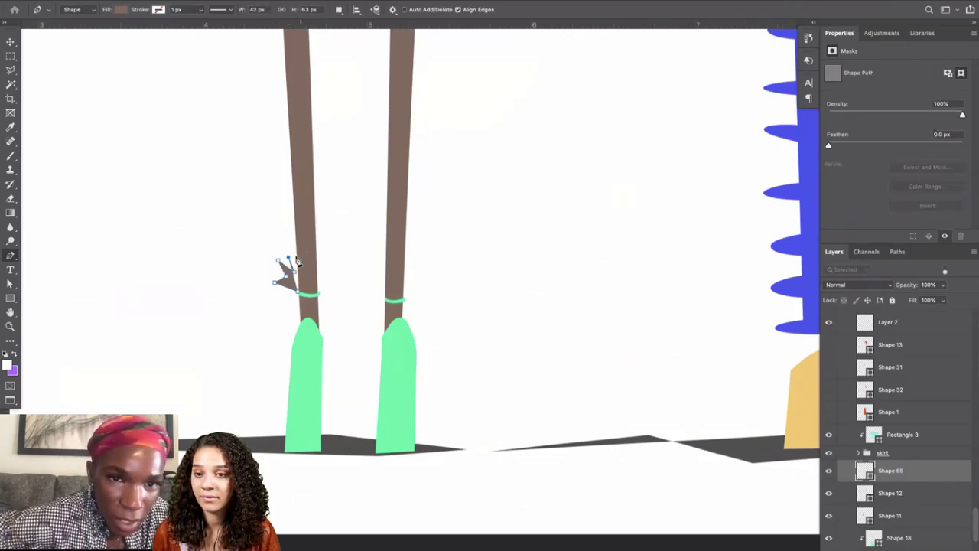
pyautogui.click(300, 244)
pyautogui.click(314, 226)
pyautogui.press('super+z')
pyautogui.click(308, 270)
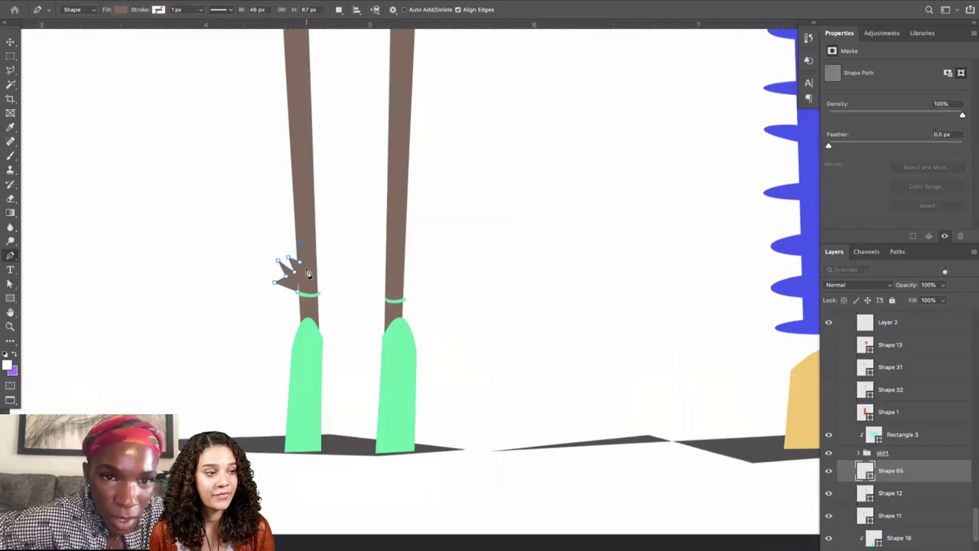
pyautogui.click(314, 250)
pyautogui.click(316, 266)
pyautogui.click(324, 256)
pyautogui.click(340, 231)
pyautogui.click(344, 278)
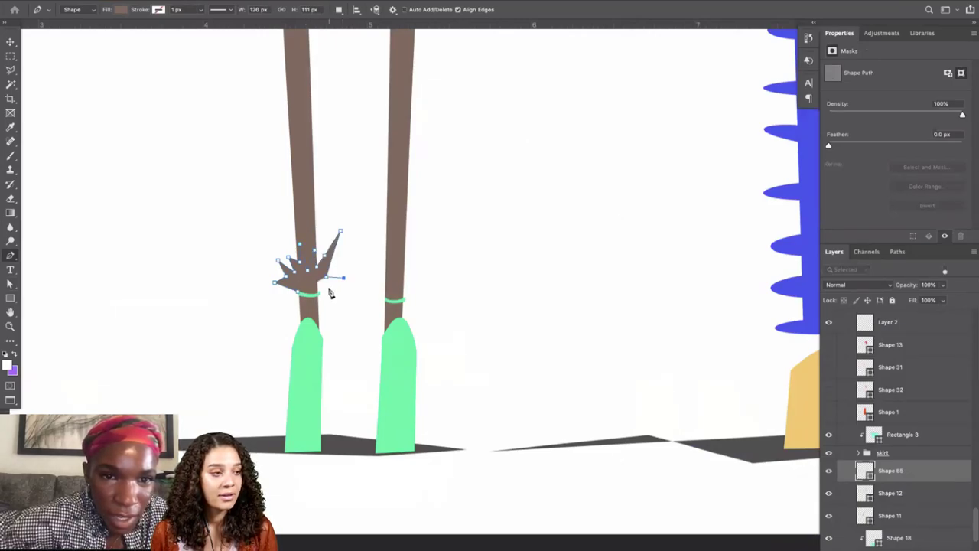
pyautogui.click(348, 298)
pyautogui.click(325, 301)
pyautogui.click(291, 306)
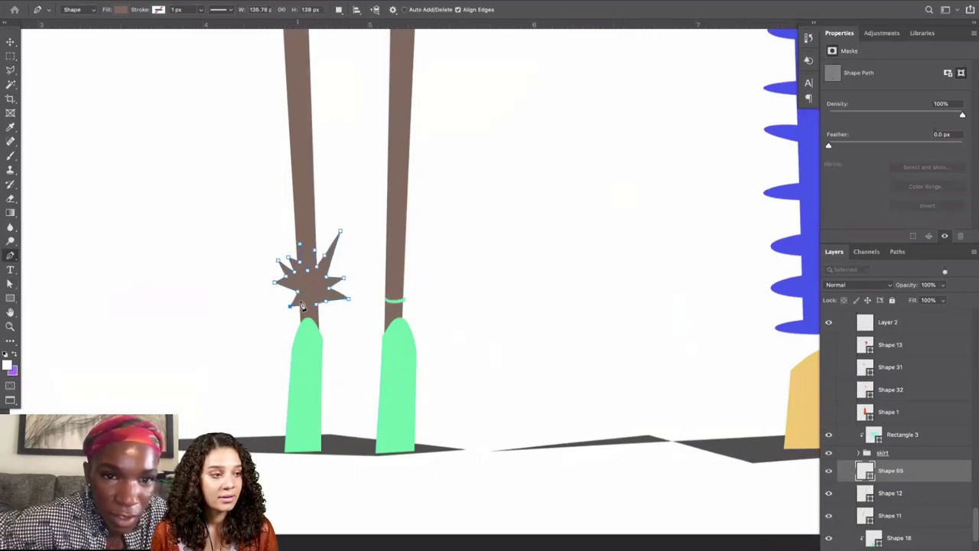
pyautogui.click(274, 297)
pyautogui.click(286, 288)
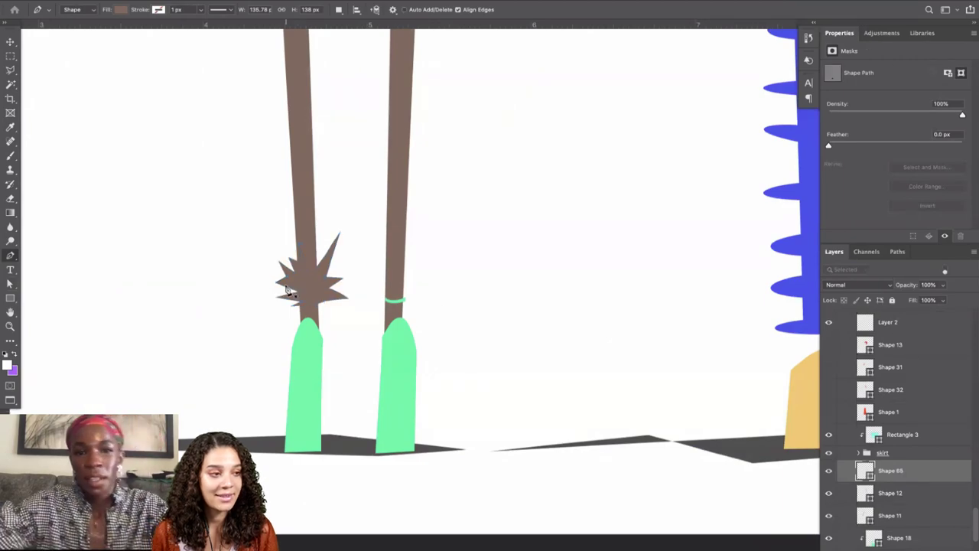
# Recolour the ankle starburst with the green sampled from the middle figure's shoe.
pyautogui.doubleClick(867, 473)
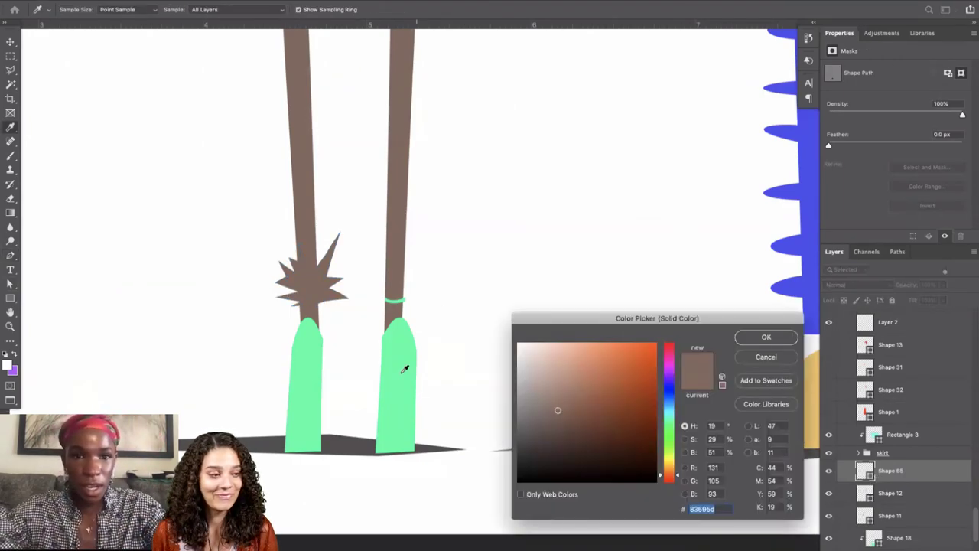
pyautogui.click(405, 368)
pyautogui.press('Return')
pyautogui.press('super+minus')
pyautogui.press('super+minus')
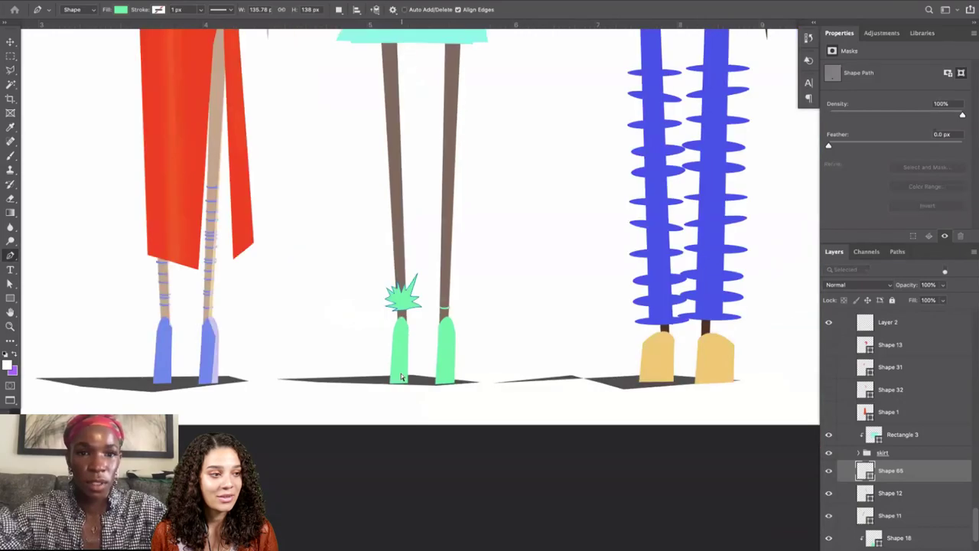
# Select the middle figure's black triangular hair, Shape 59, and hide its layer.
pyautogui.scroll(2, 401, 376)
pyautogui.scroll(5, 401, 376)
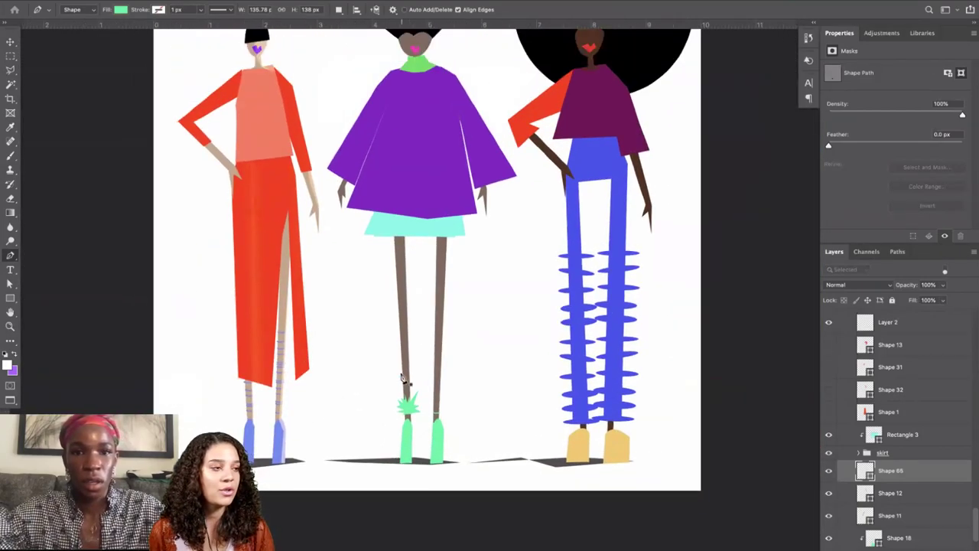
pyautogui.hscroll(-3, 563, 387)
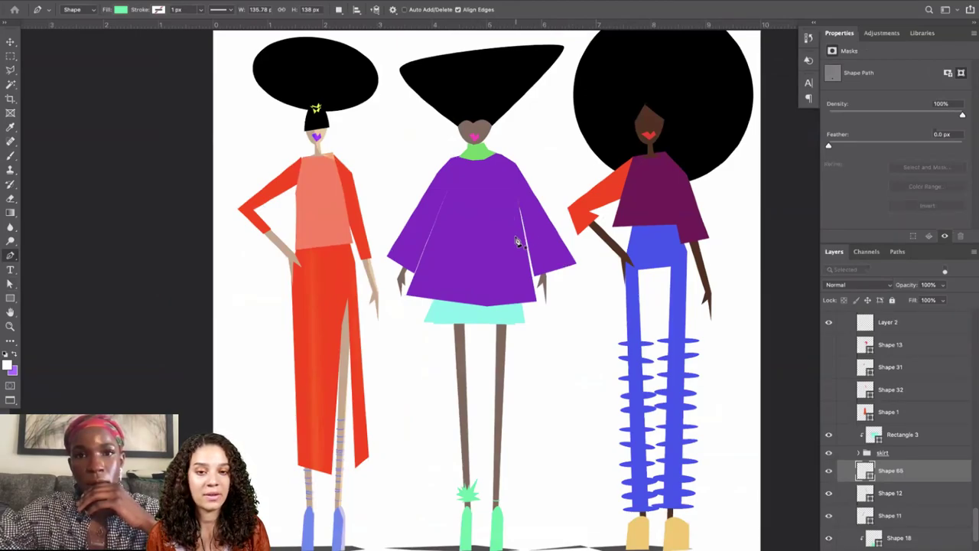
pyautogui.click(10, 284)
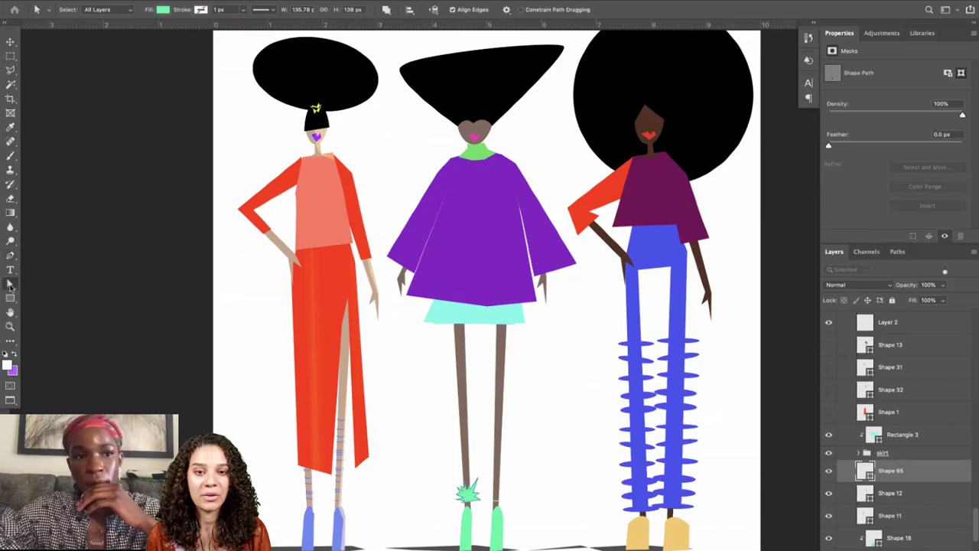
pyautogui.click(496, 89)
pyautogui.scroll(5, 691, 271)
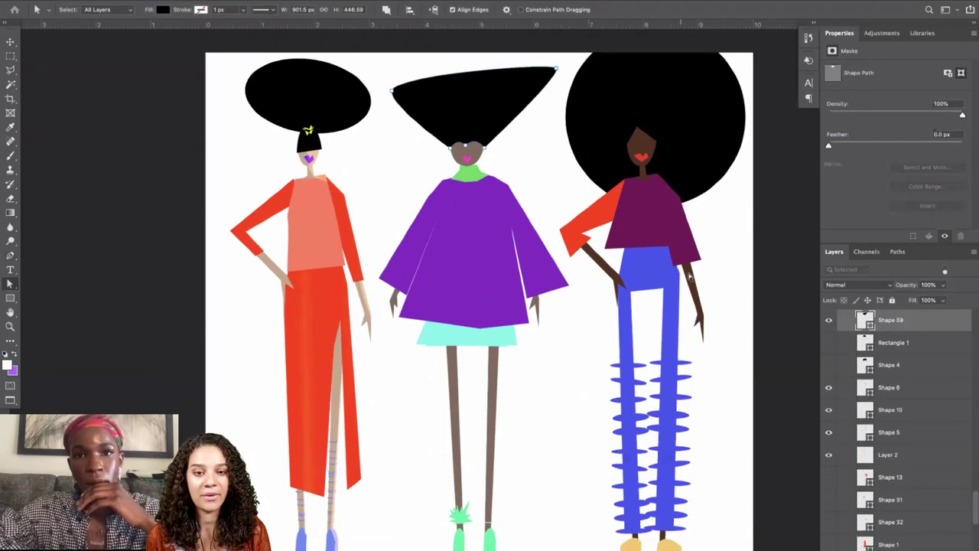
pyautogui.click(833, 323)
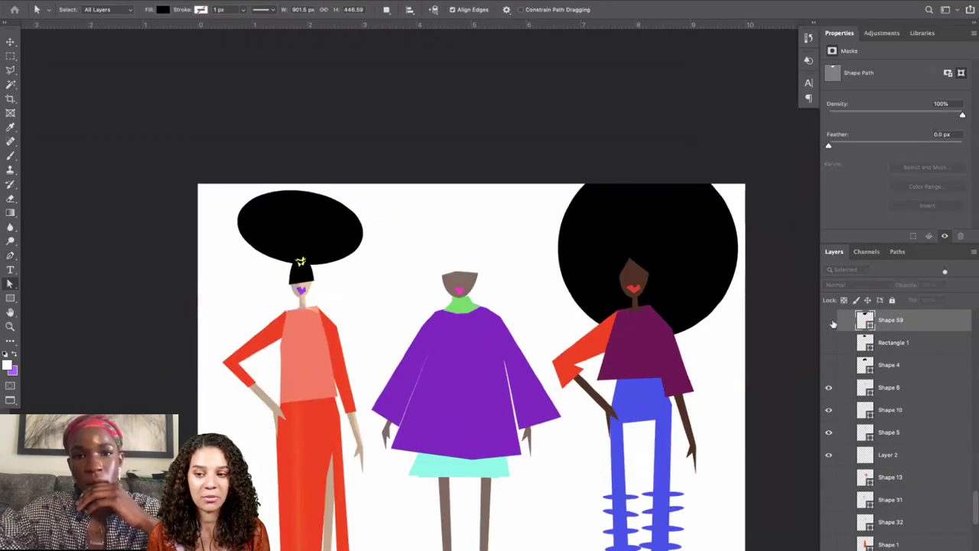
# Draw a black, flat-bottomed domed hair shape about 812 by 399 px over the middle figure's head with the Pen tool.
pyautogui.scroll(-3, 611, 409)
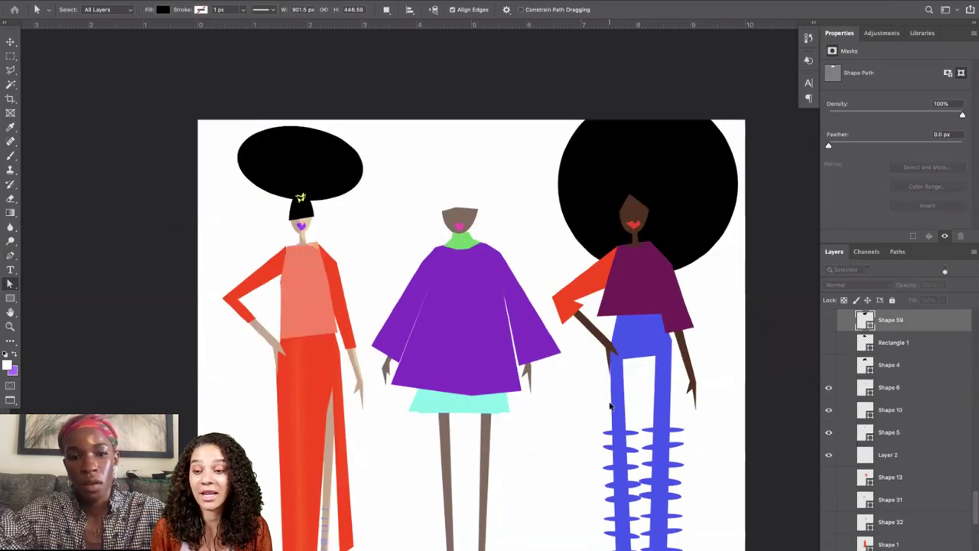
pyautogui.scroll(-3, 610, 406)
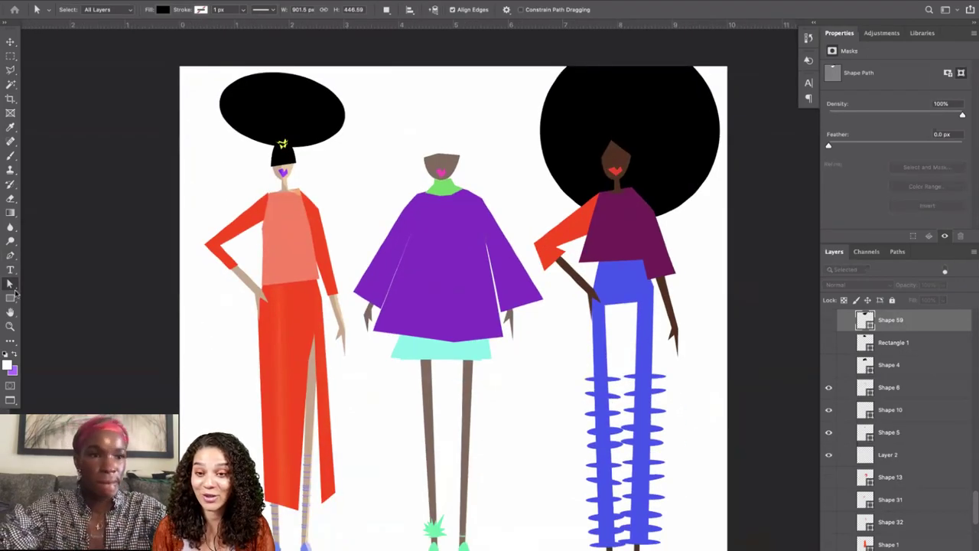
pyautogui.click(9, 256)
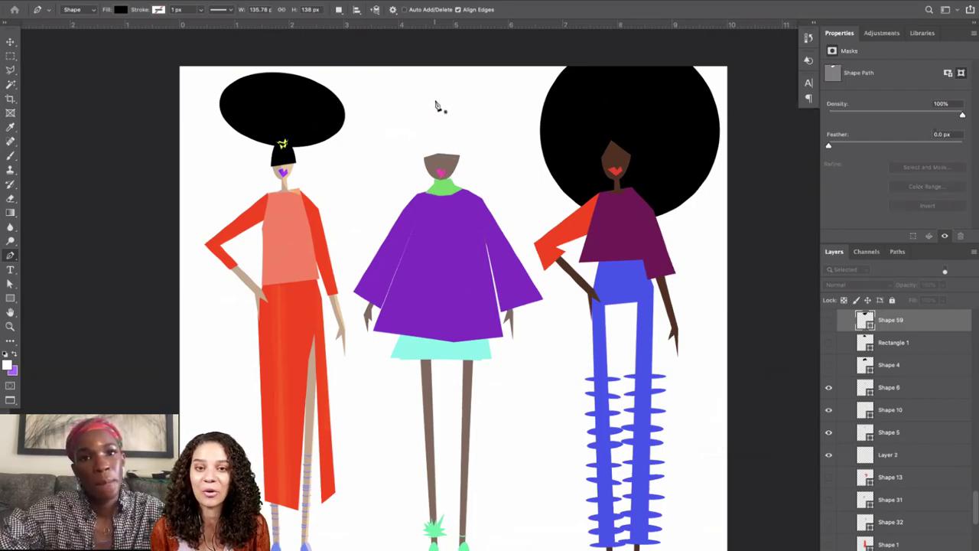
pyautogui.moveTo(437, 105); pyautogui.dragTo(467, 105)
pyautogui.press('super+z')
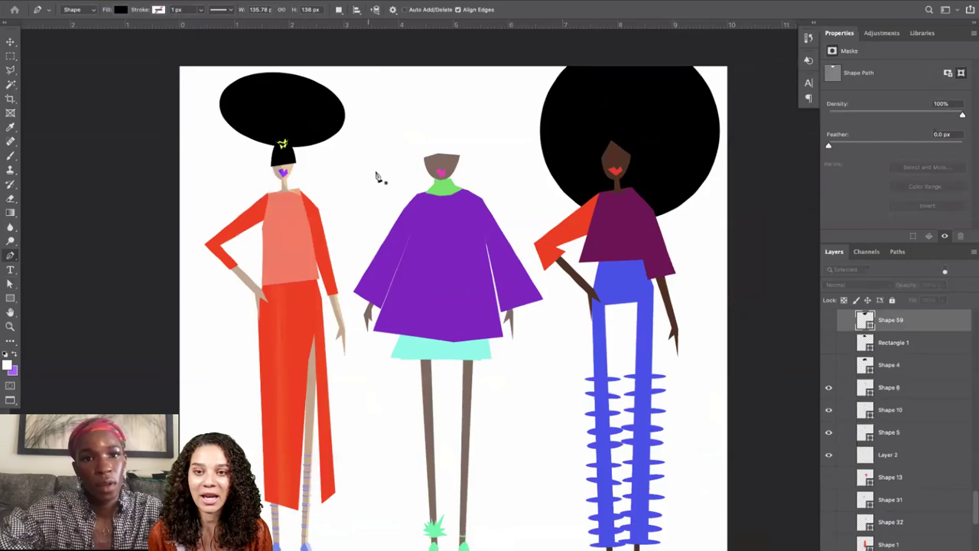
pyautogui.click(365, 169)
pyautogui.click(515, 167)
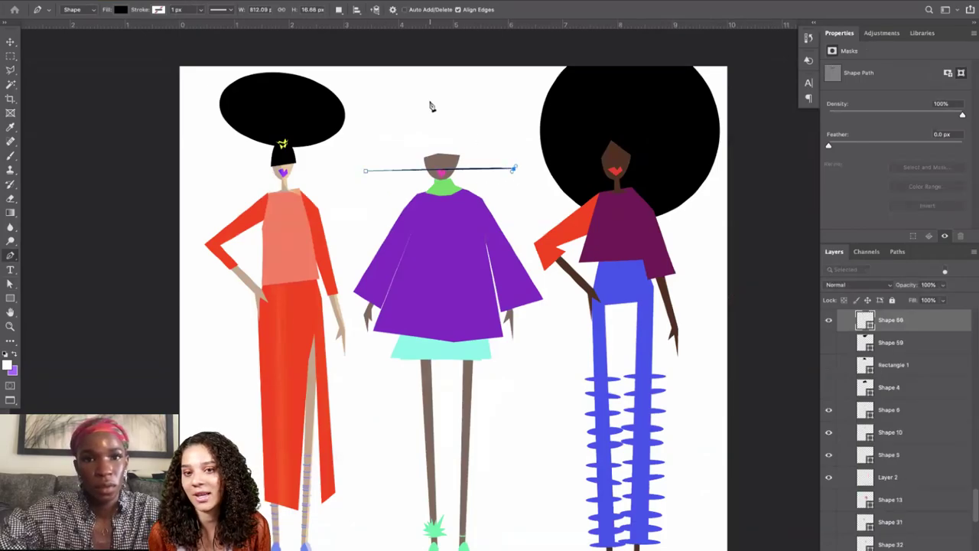
pyautogui.moveTo(436, 98); pyautogui.dragTo(377, 98)
pyautogui.click(366, 169)
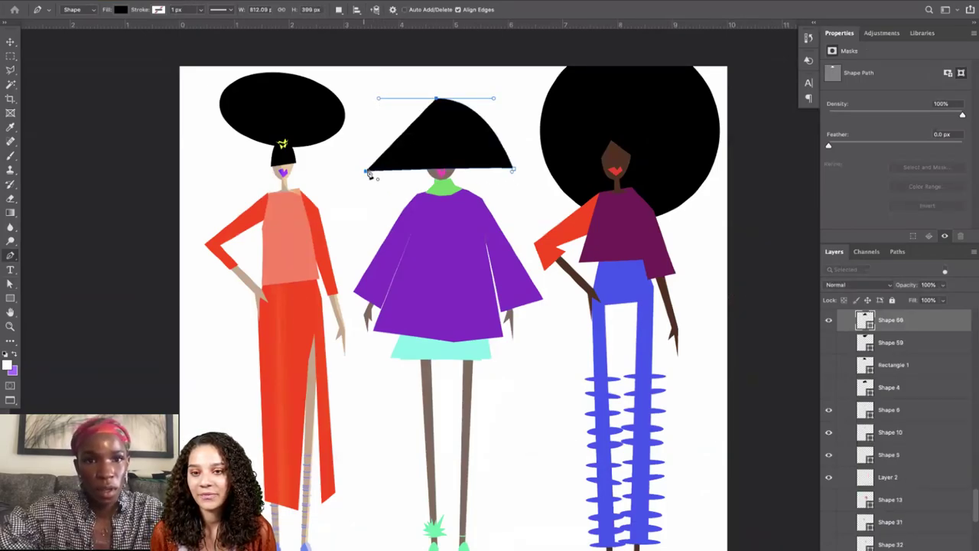
# Close the middle figure's rounded black hair shape and move its layer below Layer 2, just above Shape 13.
pyautogui.click(367, 170)
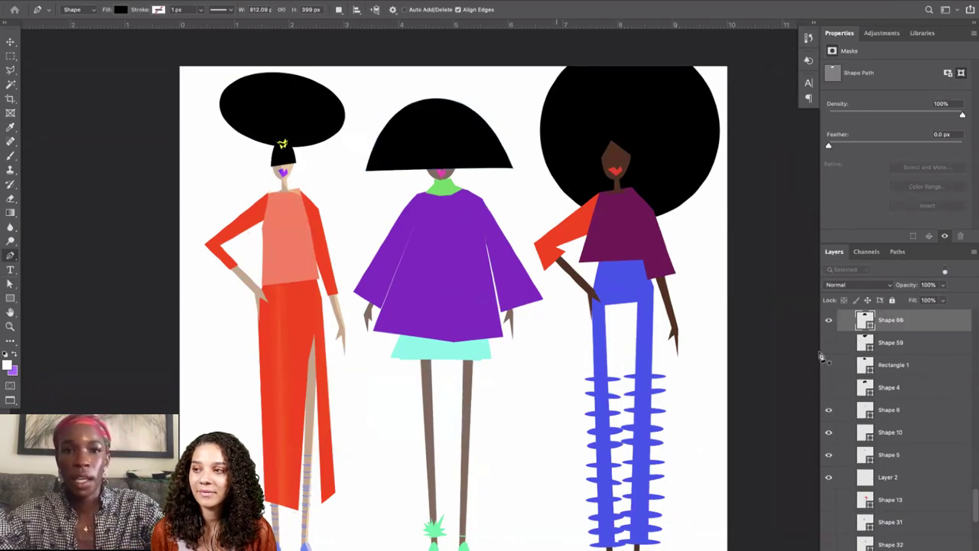
pyautogui.moveTo(888, 327); pyautogui.dragTo(878, 490)
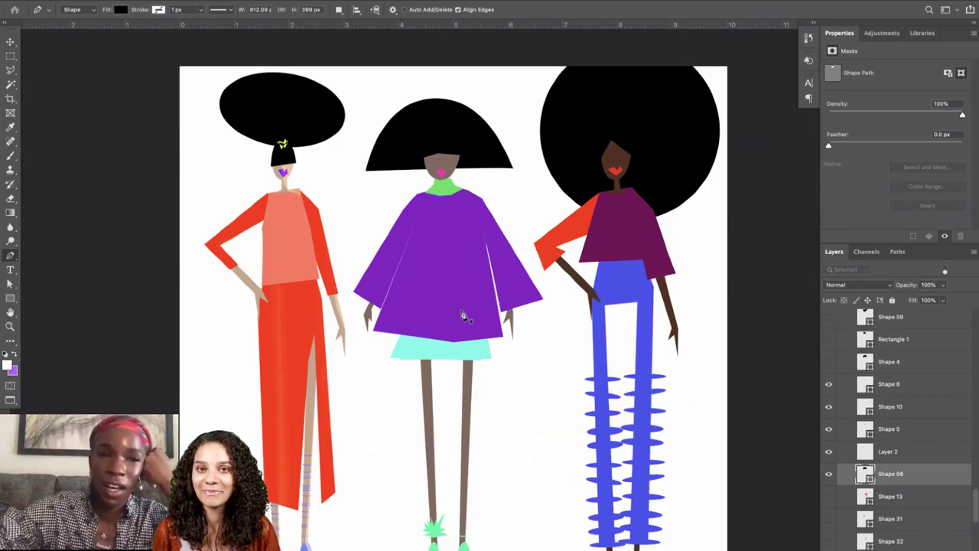
# Move the middle figure's hair down around the face, stretch it taller, and scale it down to a smaller bob.
pyautogui.click(11, 42)
pyautogui.moveTo(493, 153); pyautogui.dragTo(461, 163)
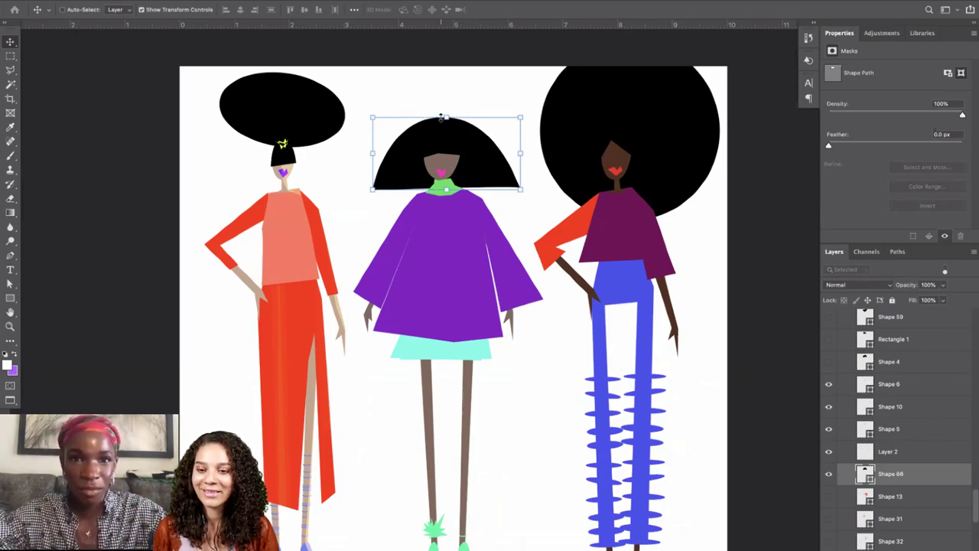
pyautogui.moveTo(446, 117); pyautogui.dragTo(446, 87)
pyautogui.press('Return')
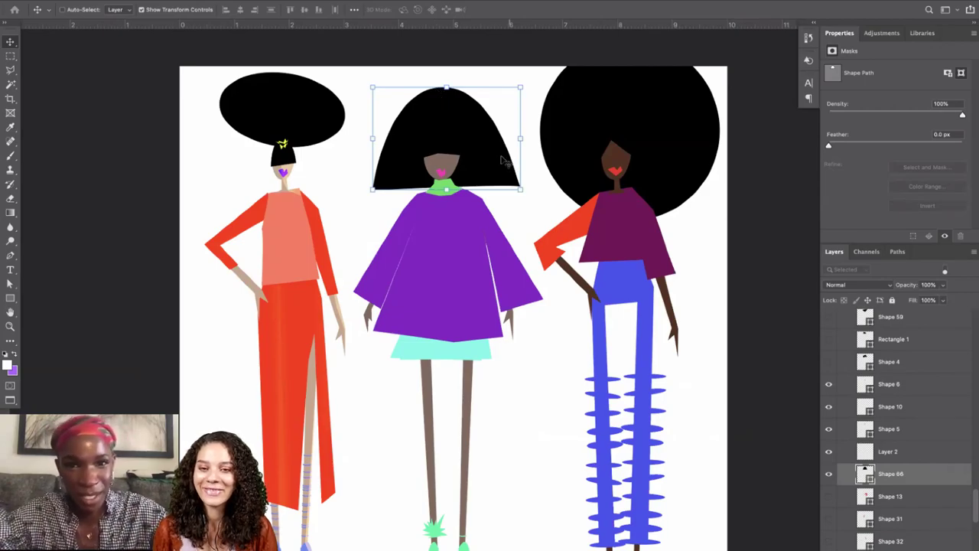
pyautogui.moveTo(517, 95); pyautogui.dragTo(467, 143)
pyautogui.press('Return')
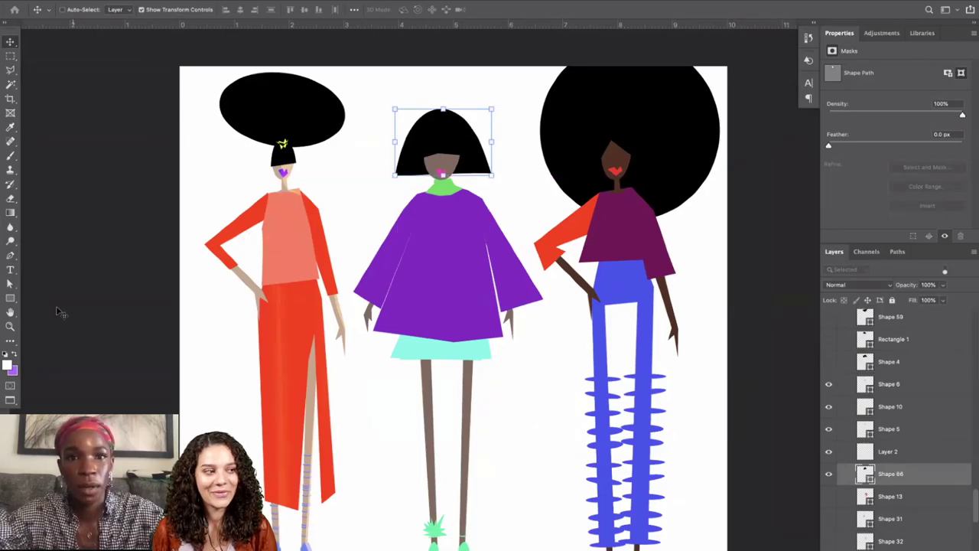
# Lower the middle anchor point on the top edge of the middle figure's face slightly with Direct Selection.
pyautogui.click(10, 283)
pyautogui.click(443, 164)
pyautogui.click(442, 163)
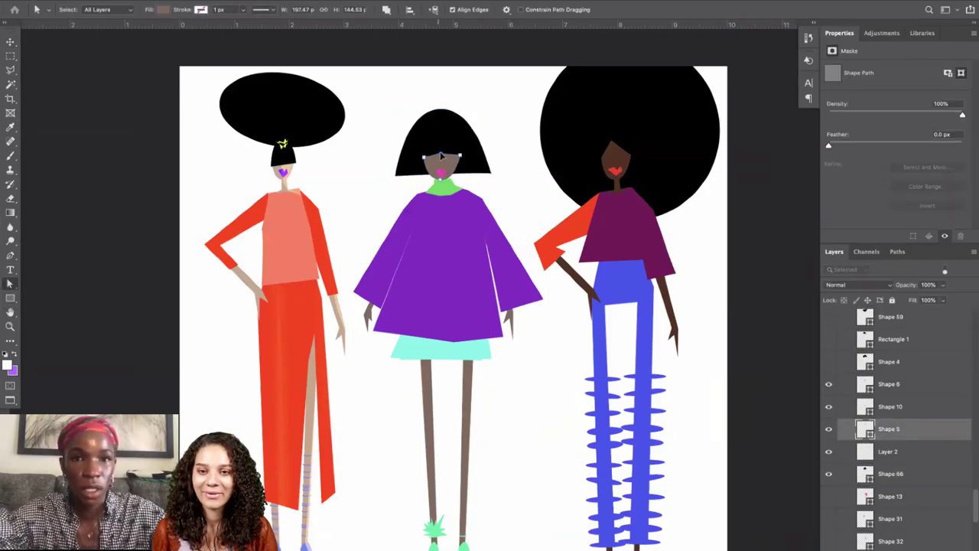
pyautogui.moveTo(442, 156); pyautogui.dragTo(443, 158)
pyautogui.press('Return')
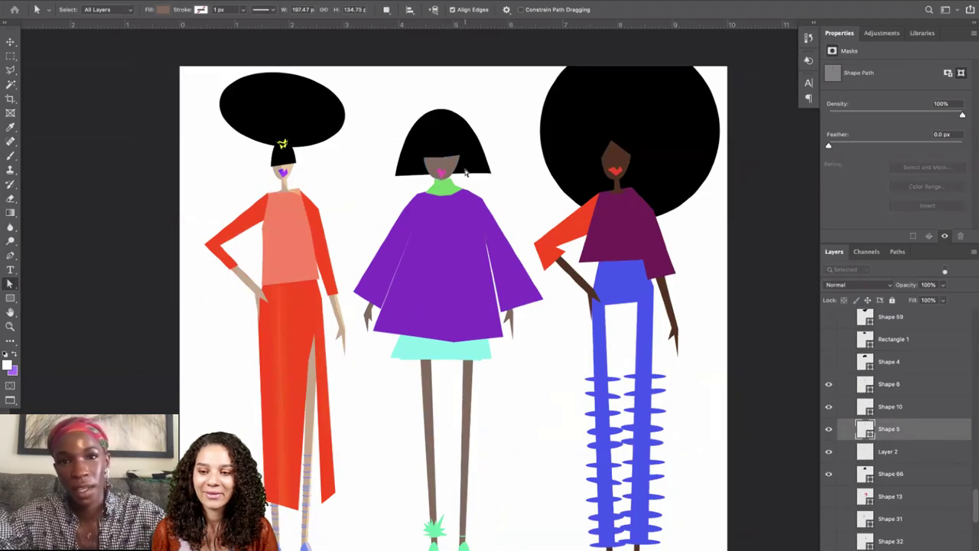
# Select the middle figure's black hair shape, shift it down slightly, and stretch its top upward.
pyautogui.doubleClick(459, 132)
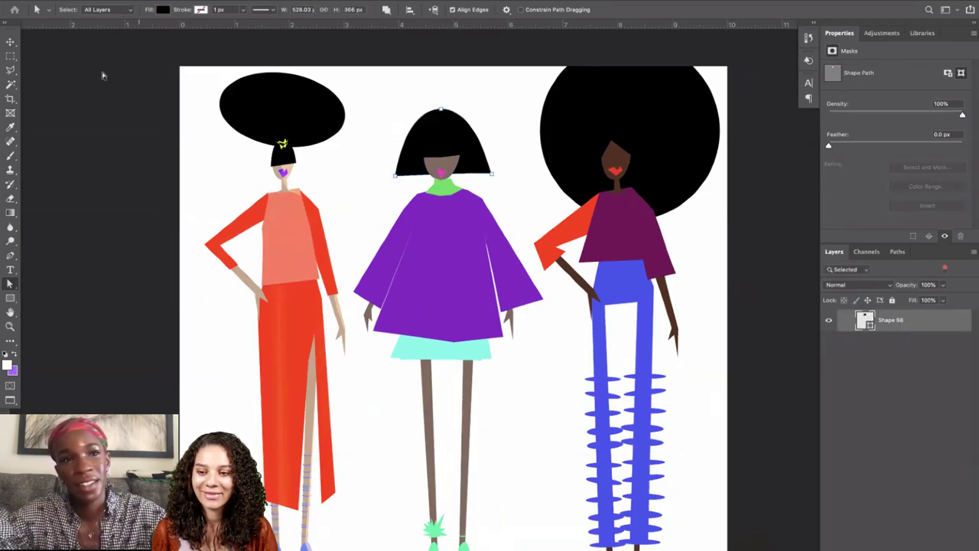
pyautogui.click(10, 42)
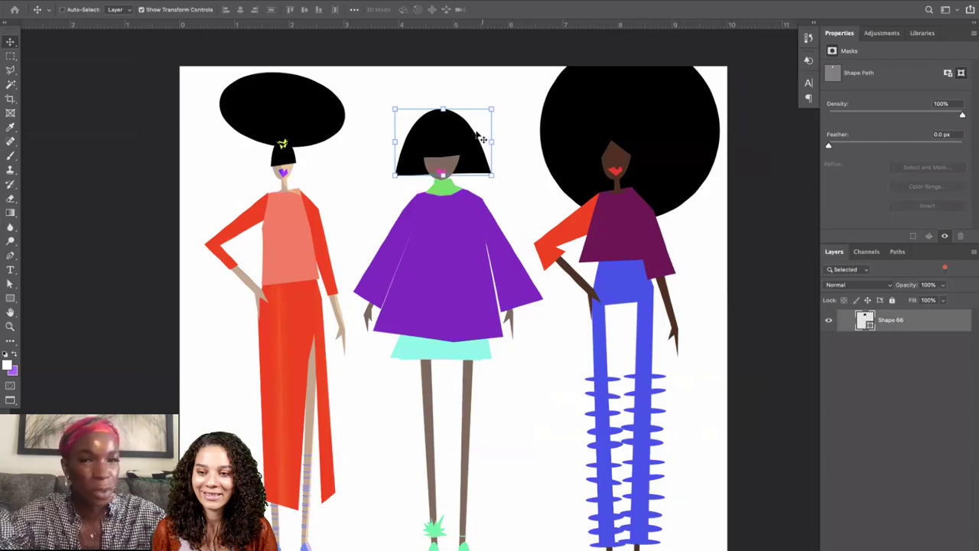
pyautogui.moveTo(477, 134); pyautogui.dragTo(479, 147)
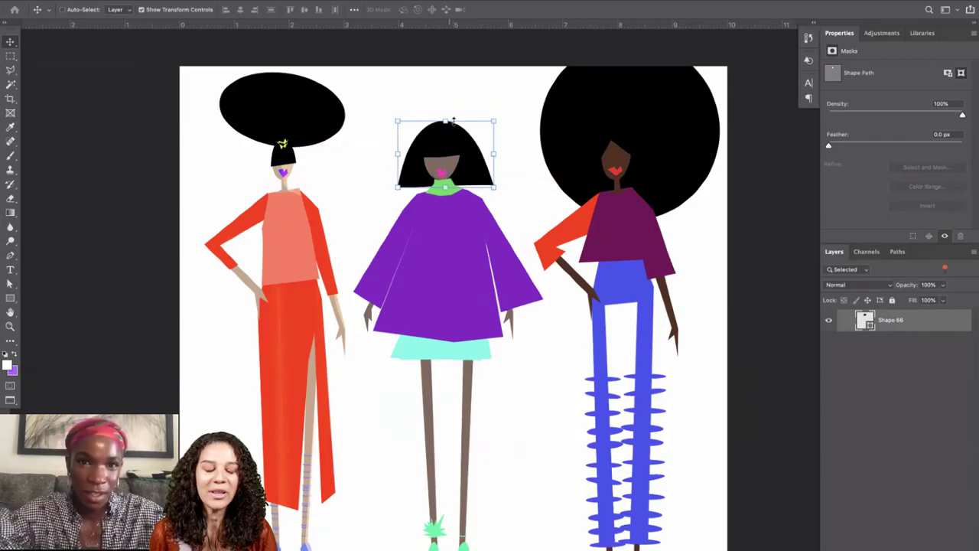
pyautogui.moveTo(440, 102); pyautogui.dragTo(442, 65)
pyautogui.press('Return')
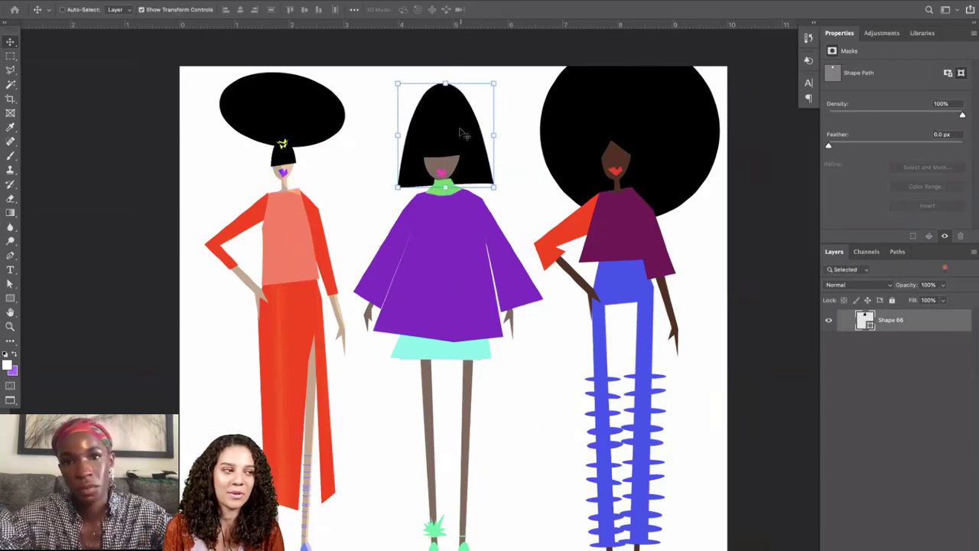
# Turn off the layer filter and reposition the stretched hair so its lower edge sits at chin level.
pyautogui.moveTo(462, 132); pyautogui.dragTo(462, 143)
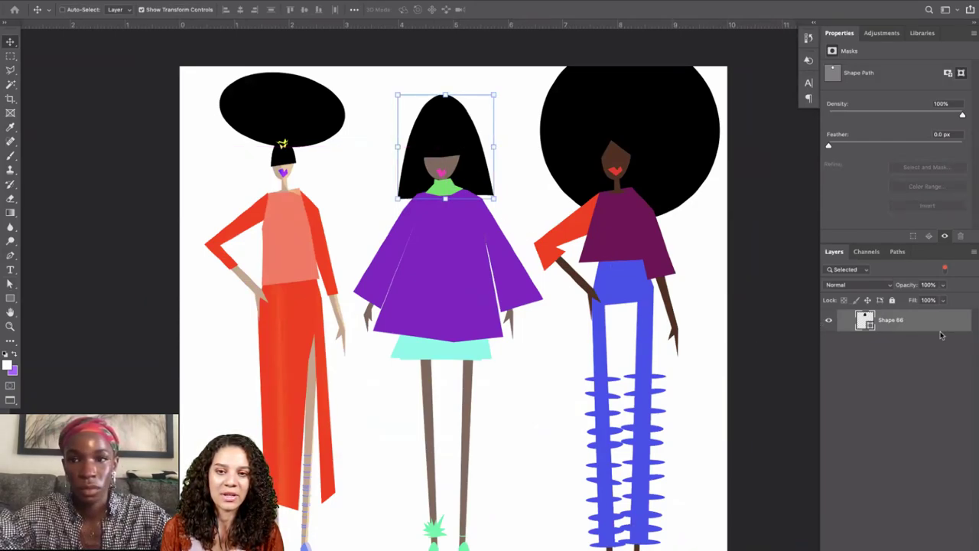
pyautogui.click(944, 271)
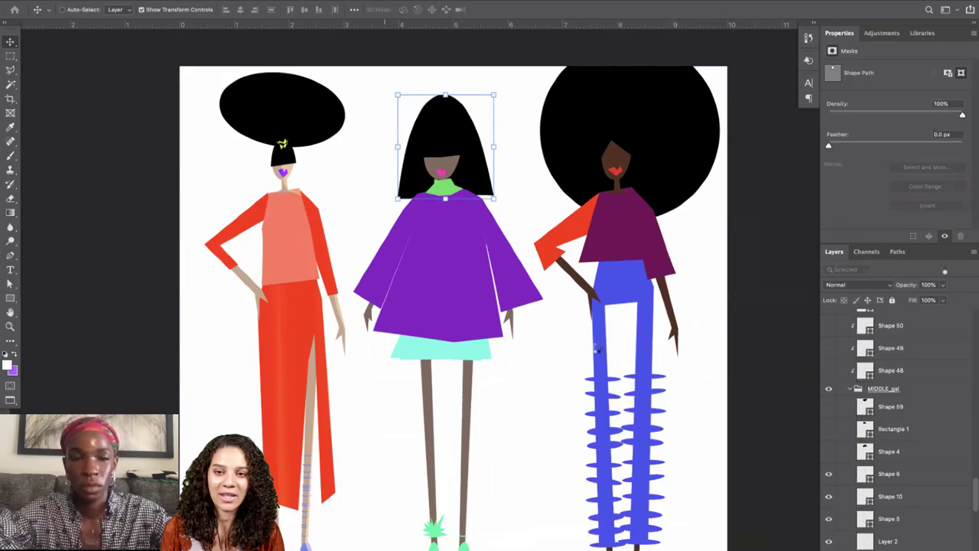
pyautogui.moveTo(425, 150); pyautogui.dragTo(496, 131)
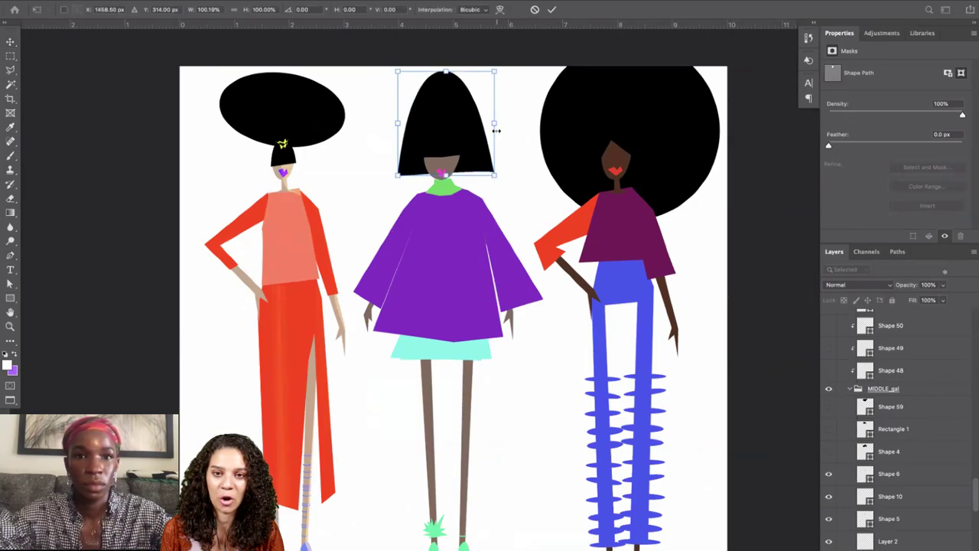
# Try to curve the lower-right corner of the middle figure's hair with the Convert Point tool.
pyautogui.click(10, 255)
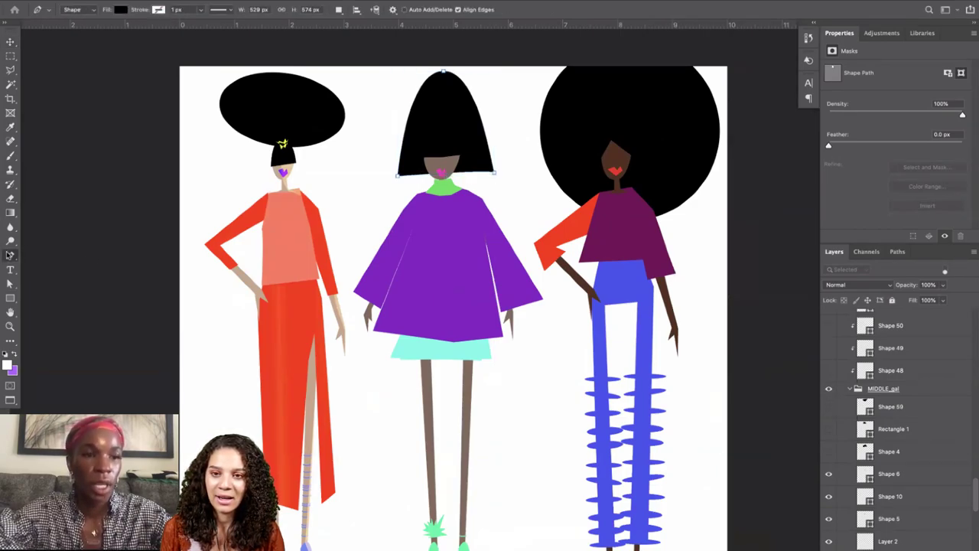
pyautogui.click(66, 306)
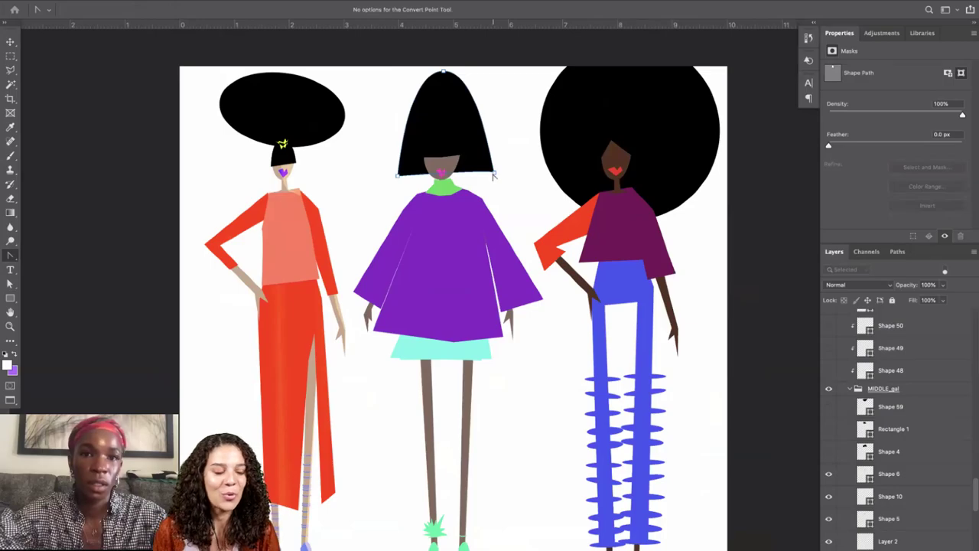
pyautogui.moveTo(494, 175); pyautogui.dragTo(472, 139)
pyautogui.click(579, 217)
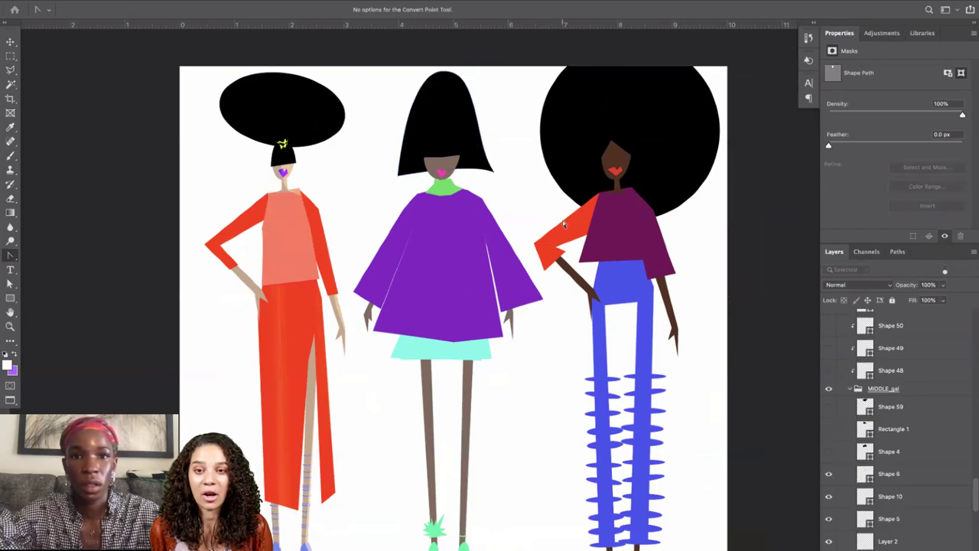
pyautogui.press('super+z')
pyautogui.press('super+z')
pyautogui.press('super+z')
pyautogui.press('super+z')
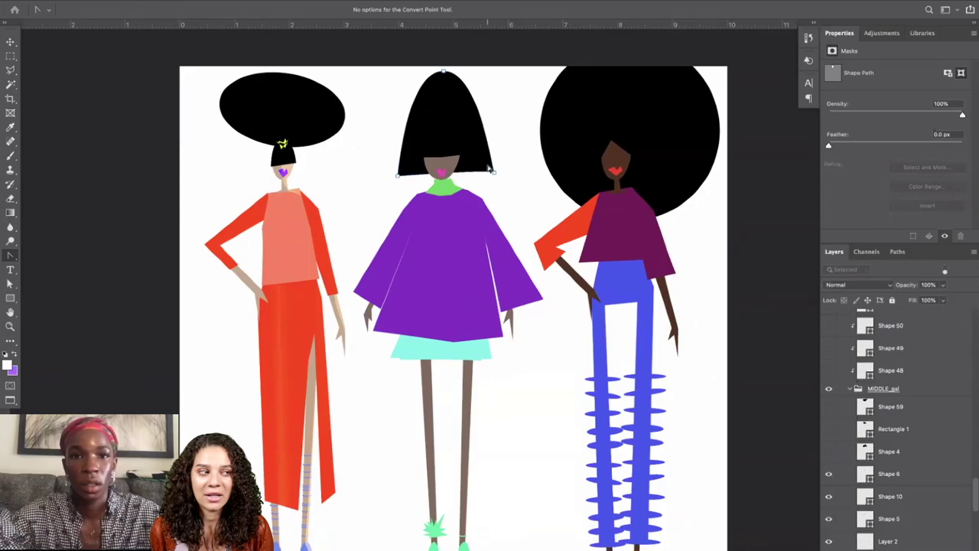
# Select the middle figure's pink lips shape, enlarge it, and move it higher on the face.
pyautogui.click(487, 164)
pyautogui.press('super+plus')
pyautogui.press('super+plus')
pyautogui.press('super+plus')
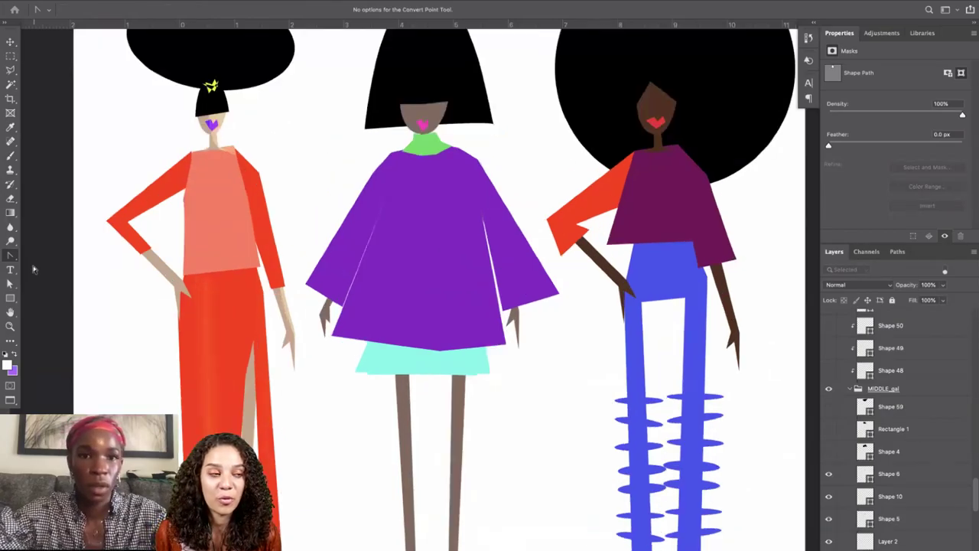
pyautogui.scroll(4, 153, 258)
pyautogui.click(10, 284)
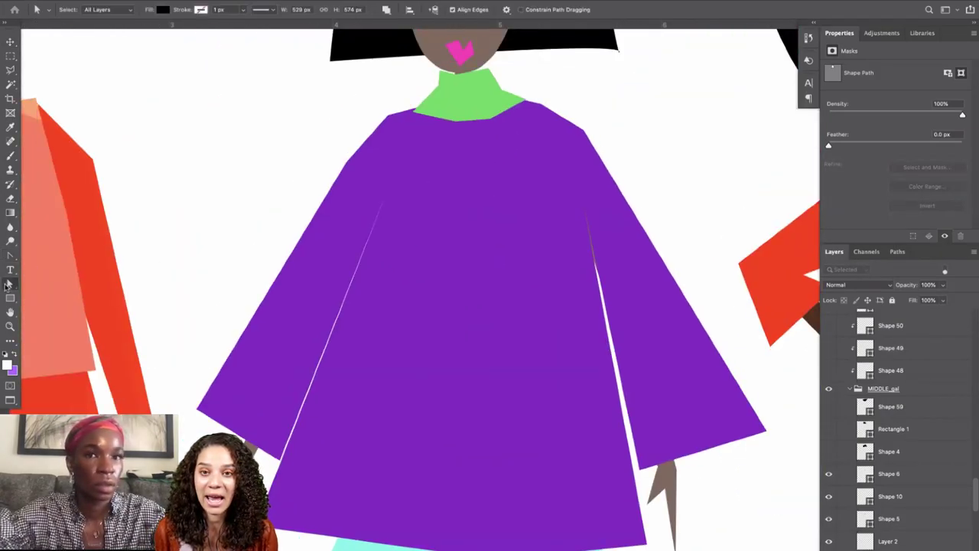
pyautogui.scroll(3, 459, 146)
pyautogui.click(452, 149)
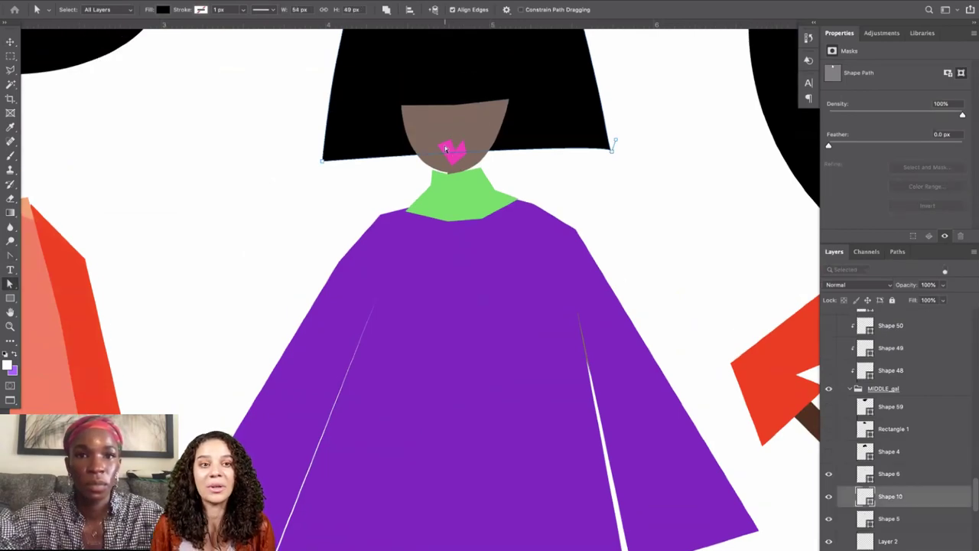
pyautogui.hotkey('ctrl', 't')
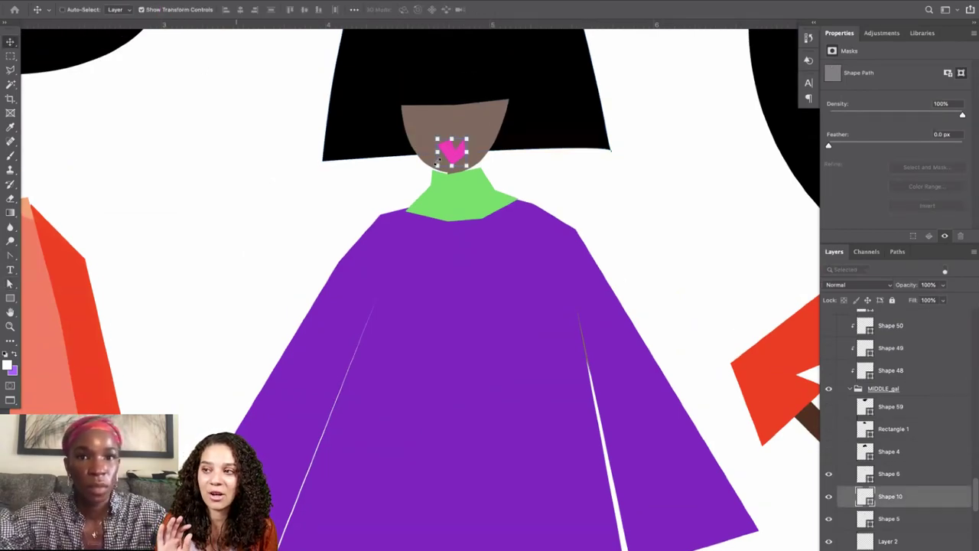
pyautogui.moveTo(465, 153); pyautogui.dragTo(466, 129)
pyautogui.press('Return')
pyautogui.hotkey('ctrl', 't')
pyautogui.press('Return')
# Pull the right corner point of the middle figure's lips down and outward, making them about 108 px wide.
pyautogui.click(10, 283)
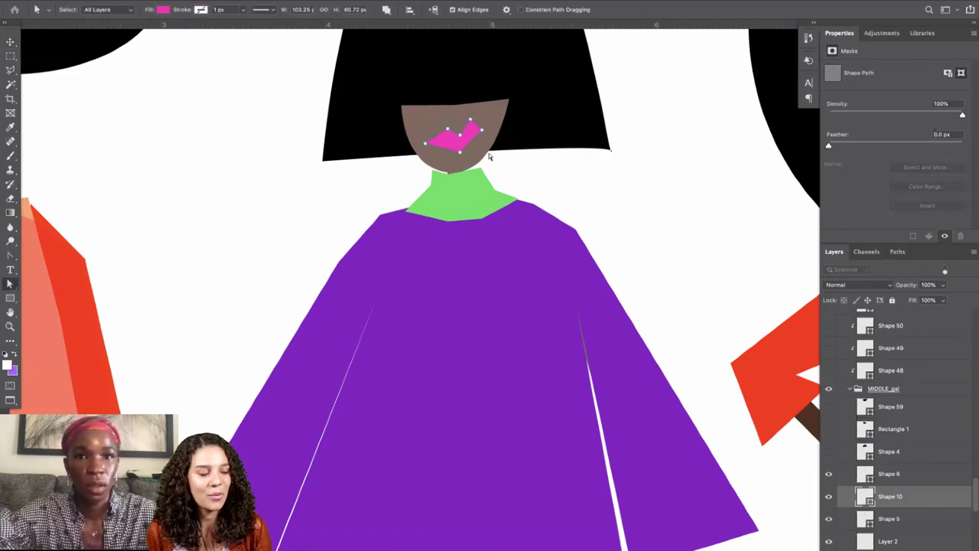
pyautogui.moveTo(483, 144); pyautogui.dragTo(487, 145)
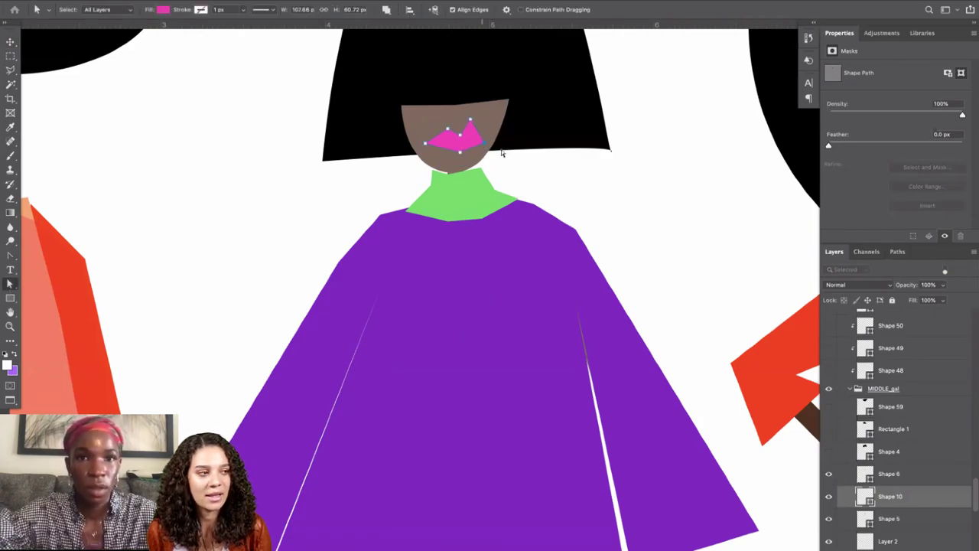
pyautogui.press('super+minus')
pyautogui.press('super+minus')
pyautogui.press('super+minus')
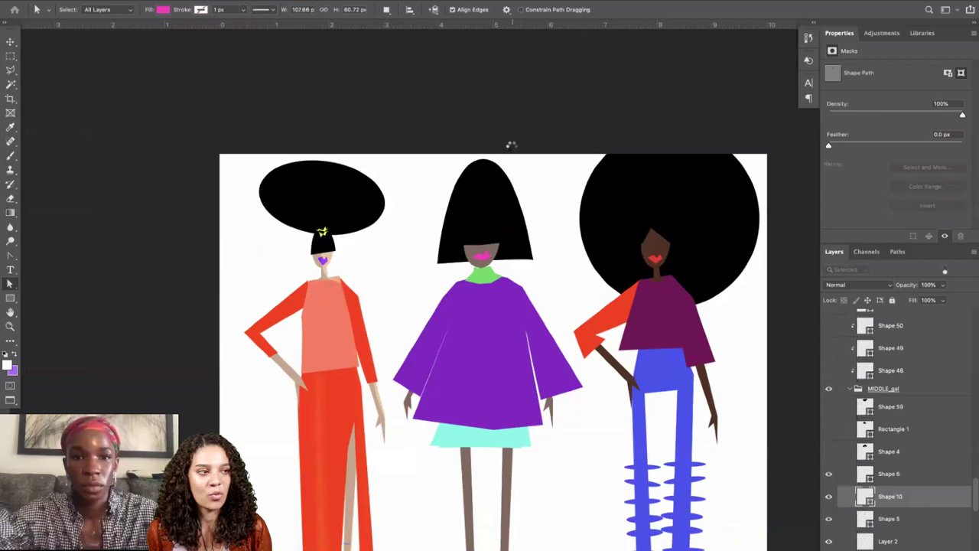
pyautogui.scroll(-4, 528, 220)
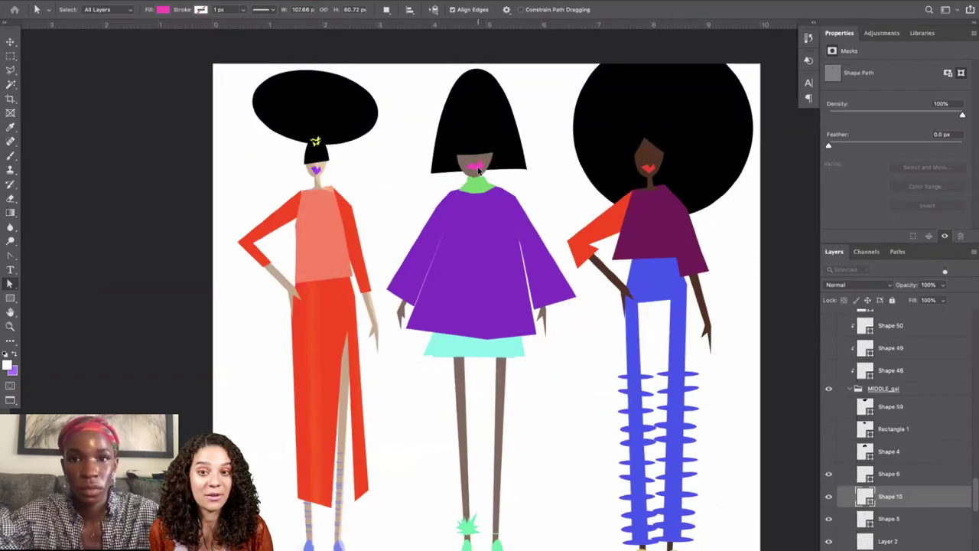
# Pull the bottom anchor point of the middle figure's lips down, making them about 75 px tall.
pyautogui.press('super+plus')
pyautogui.press('super+plus')
pyautogui.press('super+plus')
pyautogui.scroll(4, 469, 174)
pyautogui.click(439, 114)
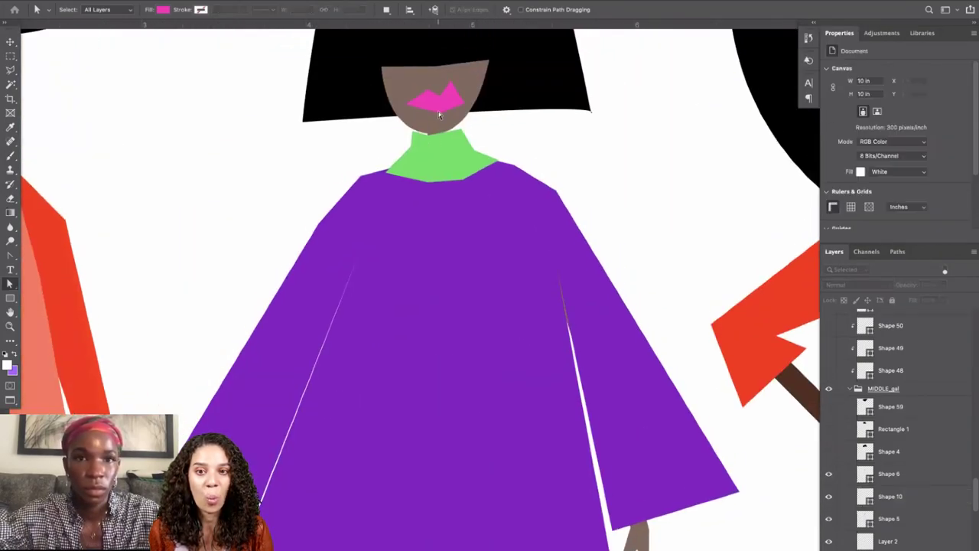
pyautogui.click(440, 115)
pyautogui.moveTo(437, 120); pyautogui.dragTo(437, 122)
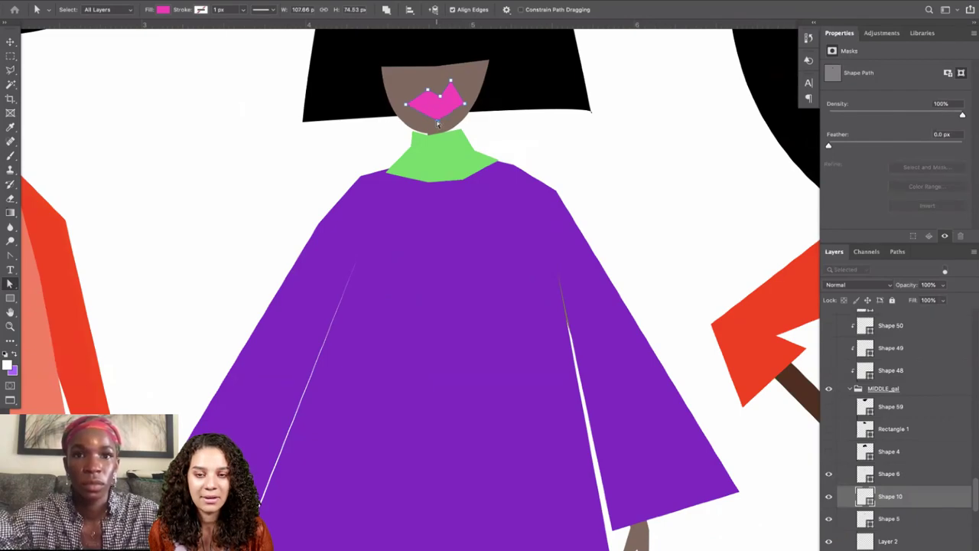
pyautogui.press('Return')
pyautogui.press('super+minus')
pyautogui.press('super+minus')
pyautogui.scroll(-4, 556, 331)
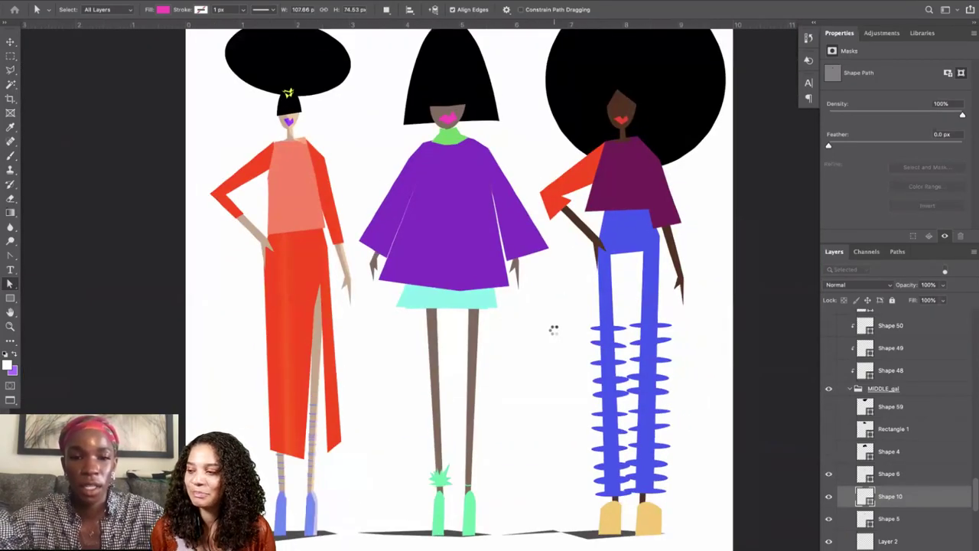
pyautogui.click(471, 516)
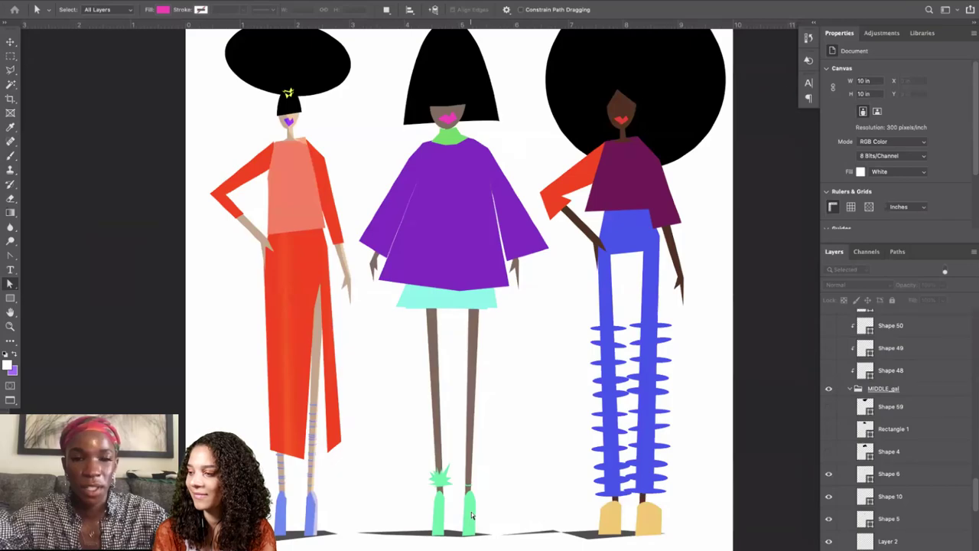
pyautogui.click(472, 516)
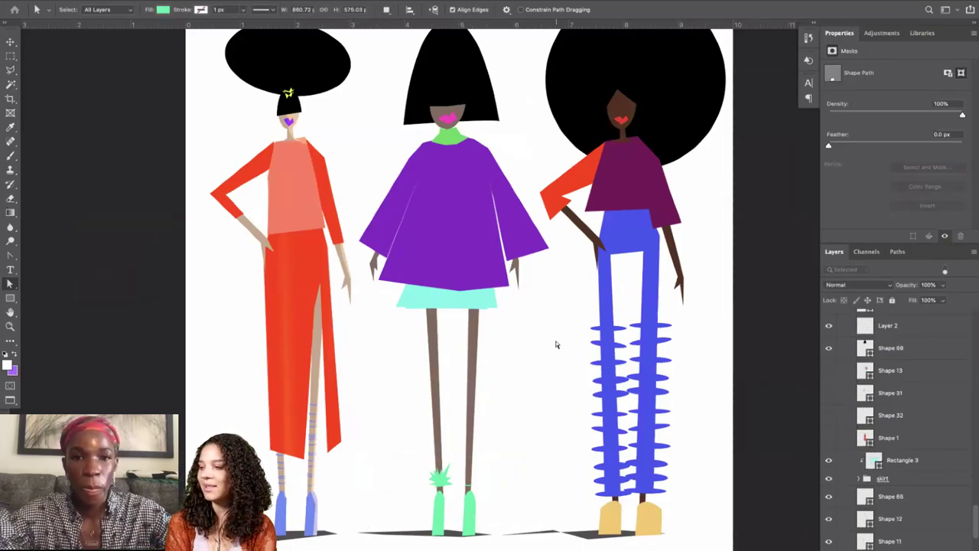
pyautogui.hscroll(-5, 557, 344)
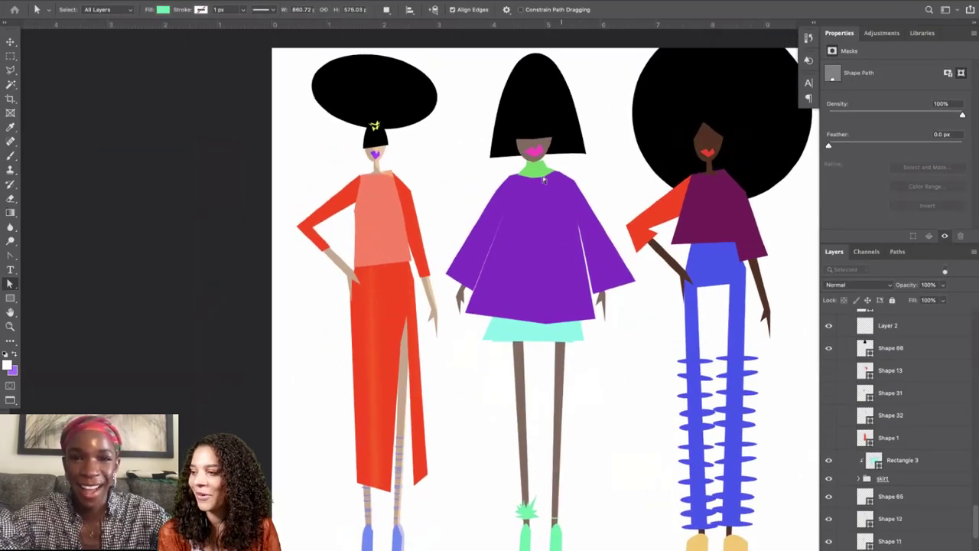
# Scale the middle figure's pink lips down to roughly 60% and place them lower on the face.
pyautogui.click(538, 152)
pyautogui.scroll(5, 540, 151)
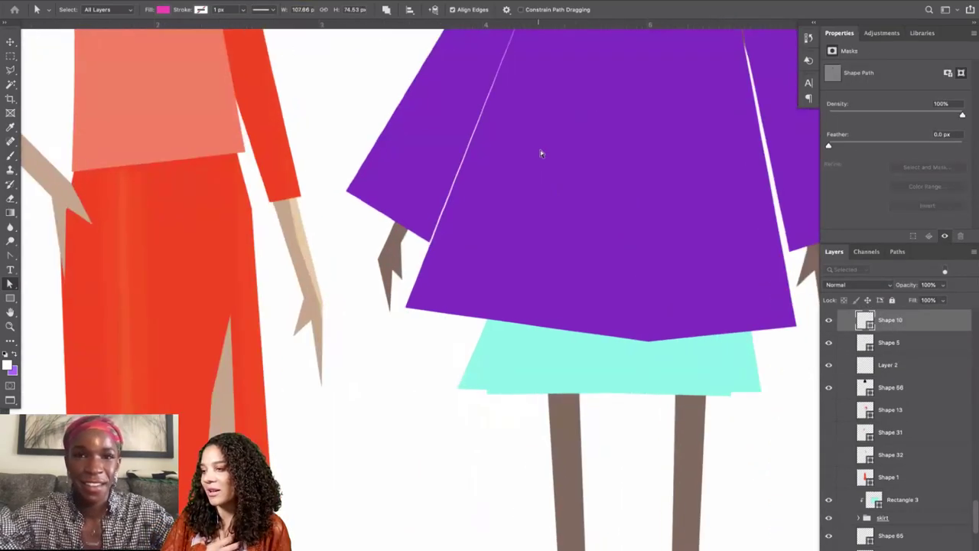
pyautogui.hscroll(8, 540, 151)
pyautogui.click(10, 41)
pyautogui.hscroll(-5, 389, 219)
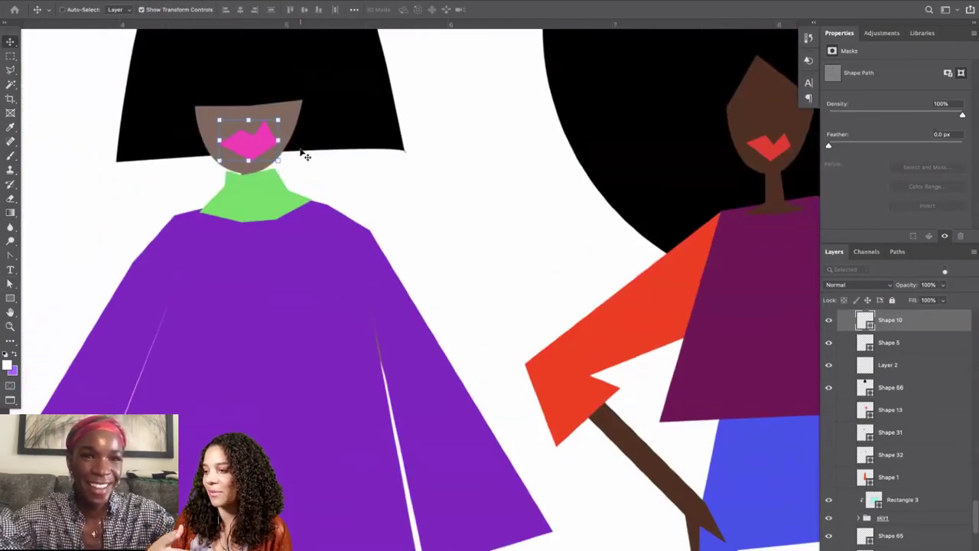
pyautogui.moveTo(278, 121)
pyautogui.mouseDown()
pyautogui.moveTo(266, 130)
pyautogui.moveTo(293, 130)
pyautogui.mouseUp()
pyautogui.press('Return')
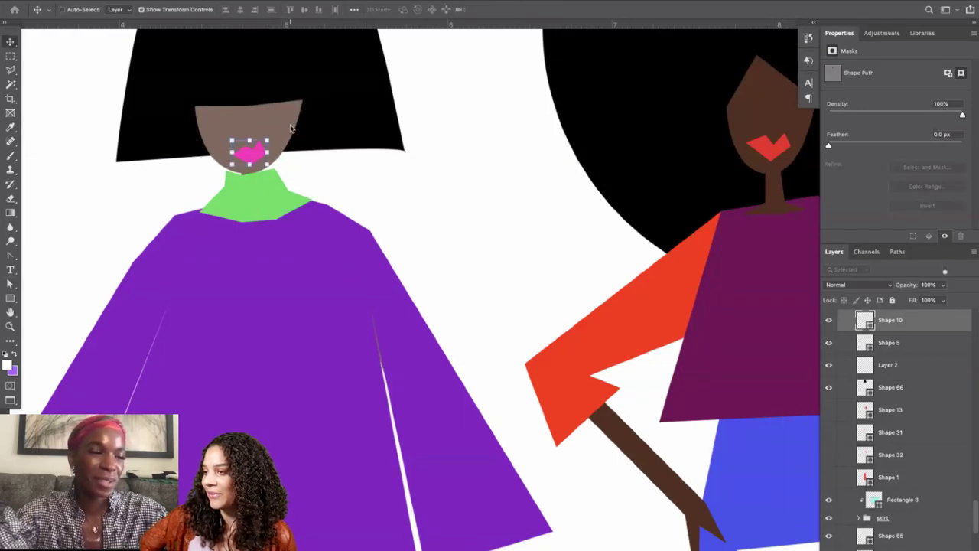
# Collapse the RIGHT_gal group, expand the REF group, and make its reference photos visible over the illustration.
pyautogui.press('super+minus')
pyautogui.press('super+minus')
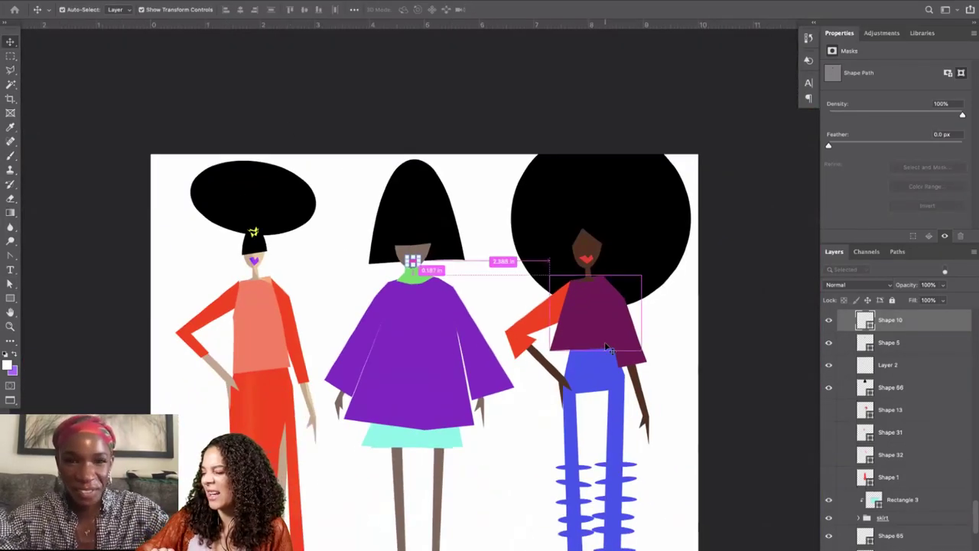
pyautogui.hscroll(-2, 605, 344)
pyautogui.scroll(-1, 605, 344)
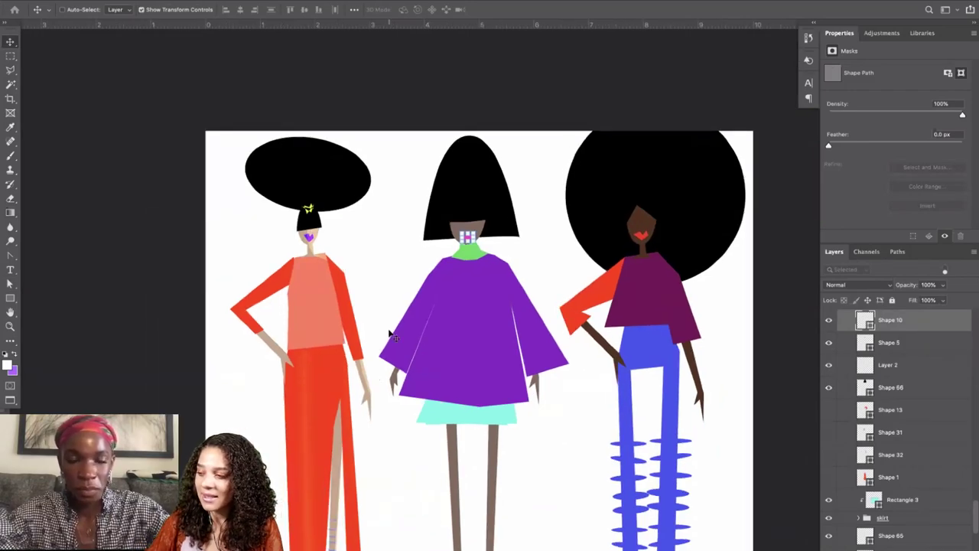
pyautogui.scroll(10, 887, 390)
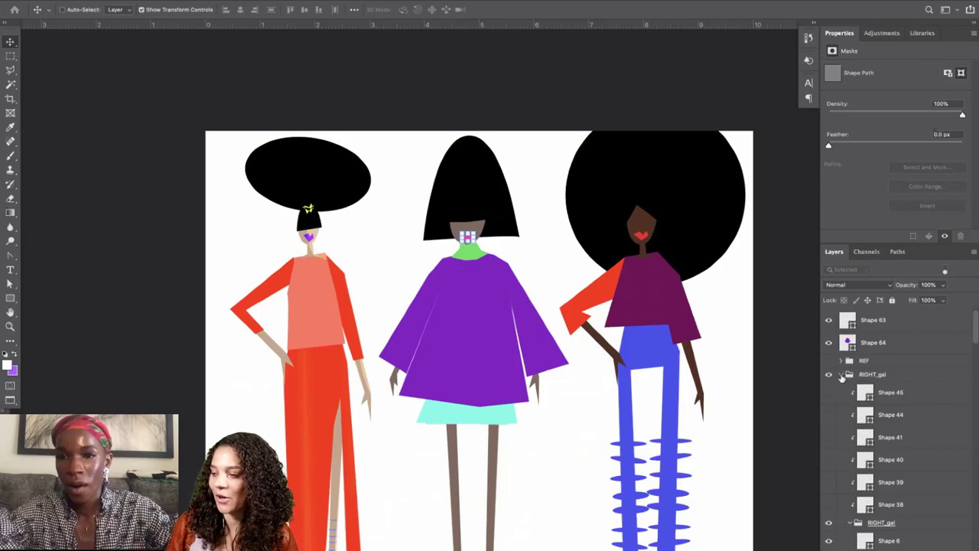
pyautogui.click(842, 374)
pyautogui.click(845, 389)
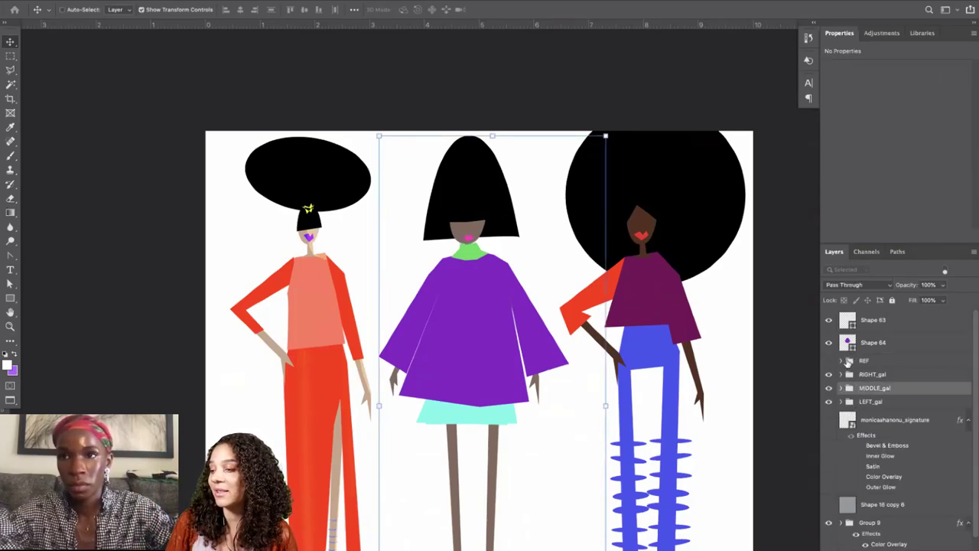
pyautogui.click(848, 361)
pyautogui.click(840, 361)
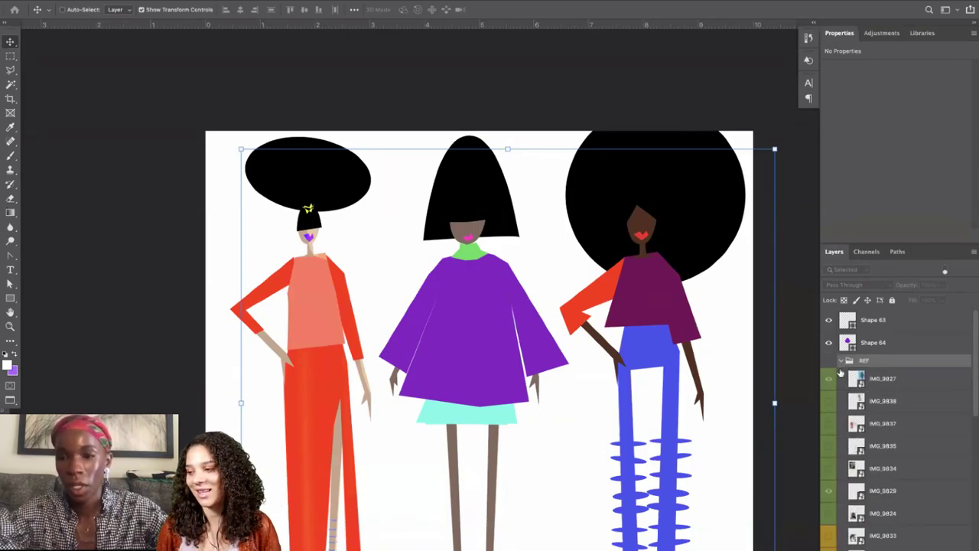
pyautogui.click(829, 362)
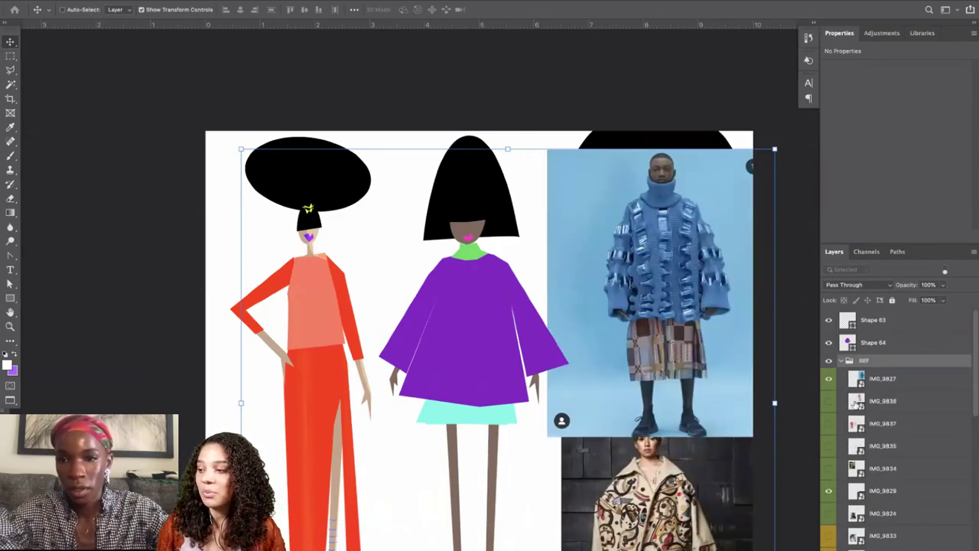
# Hide the IMG_9827 and IMG_9829 reference photos and show the pink suit photo IMG_9838.
pyautogui.scroll(-1, 831, 365)
pyautogui.click(829, 470)
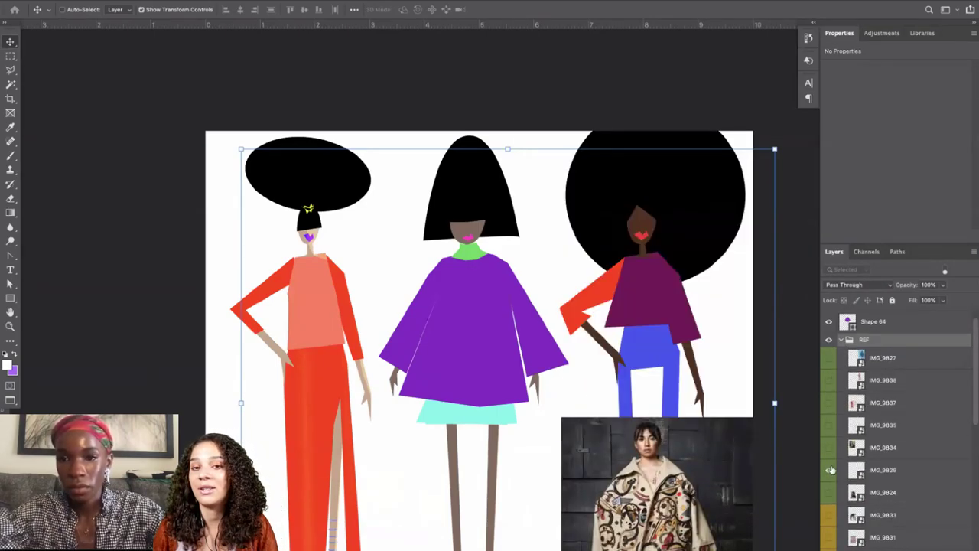
pyautogui.click(833, 470)
pyautogui.click(829, 382)
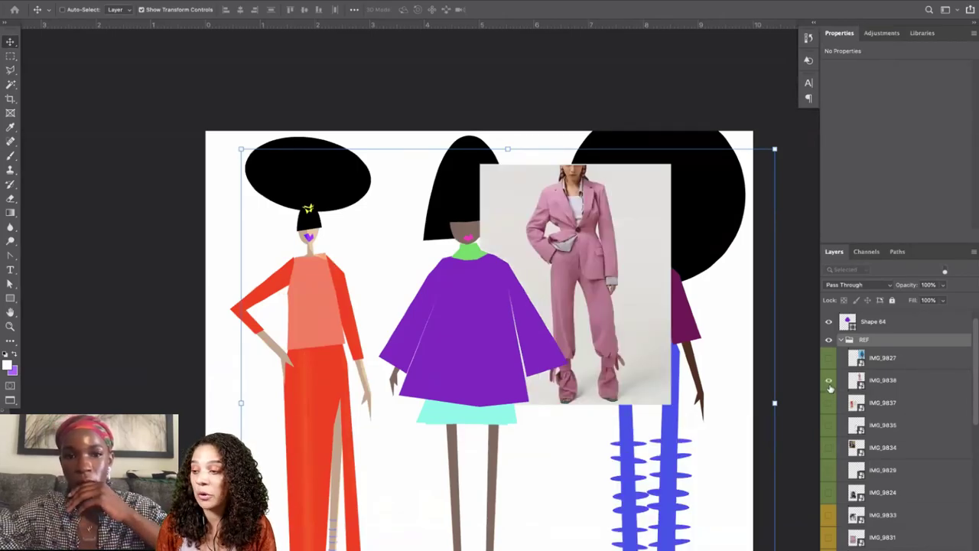
# Show the red trousers photo IMG_9837 and place it over the right figure at about X 6.16 in, Y 3.18 in.
pyautogui.scroll(-5, 681, 410)
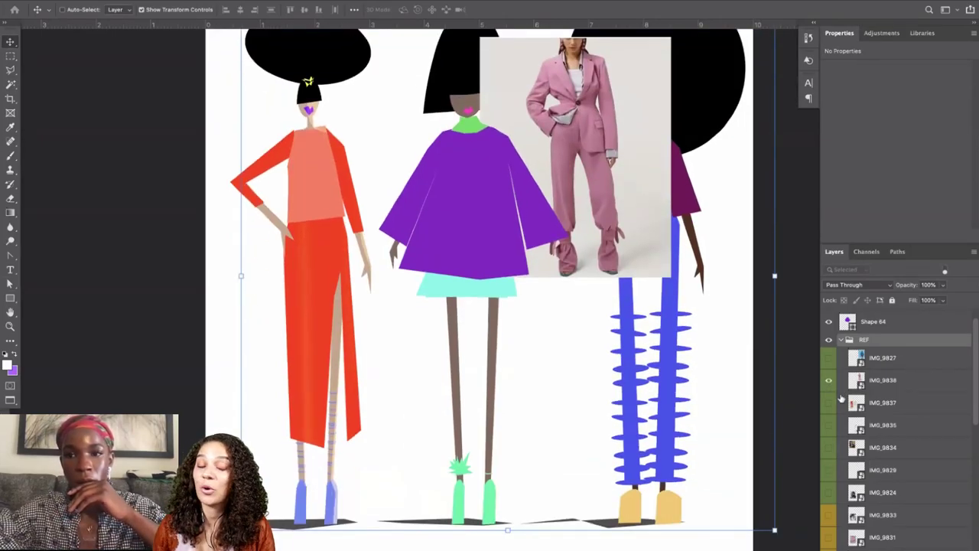
pyautogui.click(829, 403)
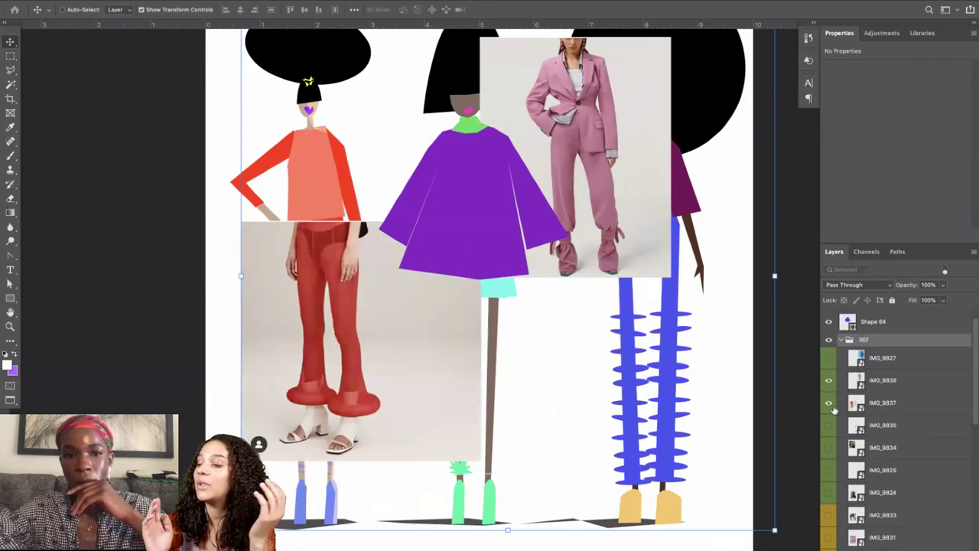
pyautogui.click(872, 404)
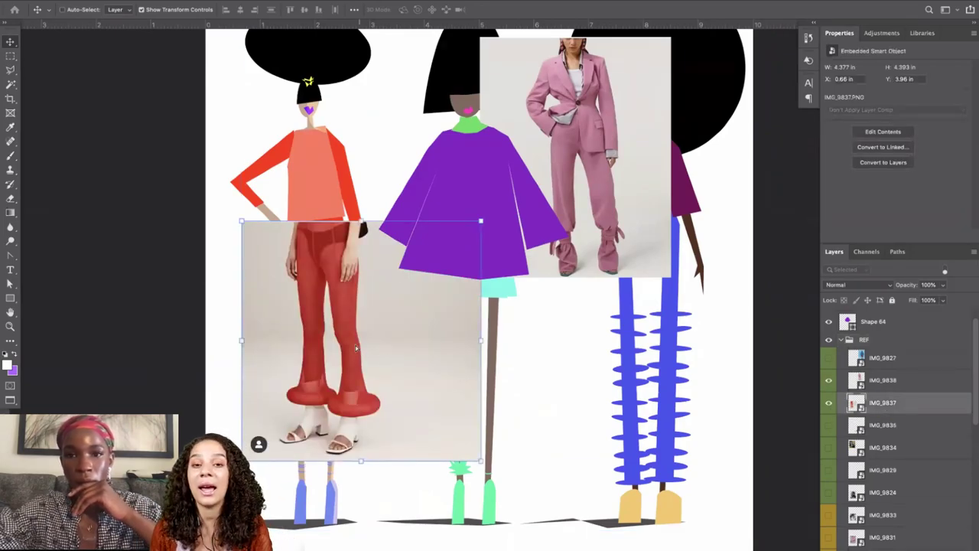
pyautogui.moveTo(409, 327); pyautogui.dragTo(711, 285)
# Preview the reference photos IMG_9835, IMG_9834 and IMG_9829 one at a time, hiding each again.
pyautogui.click(829, 426)
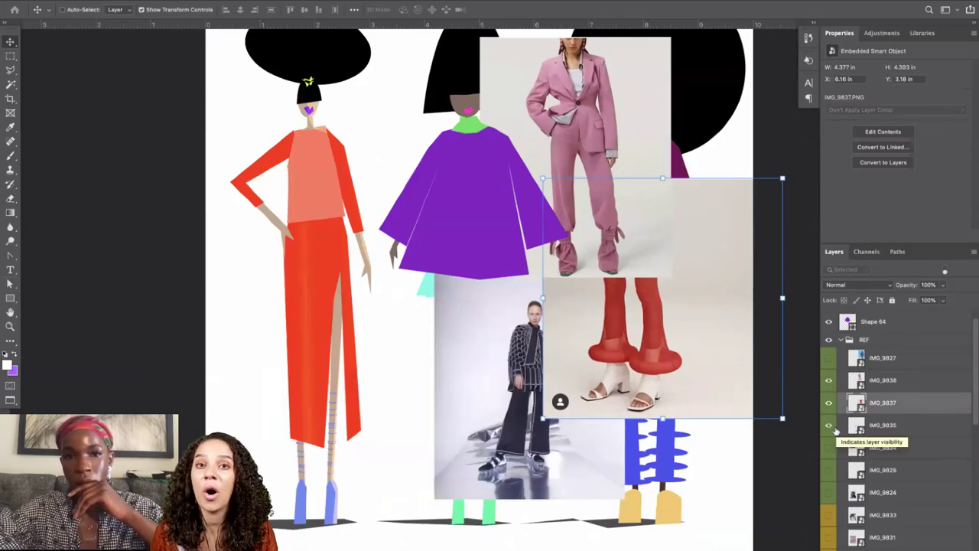
pyautogui.click(832, 428)
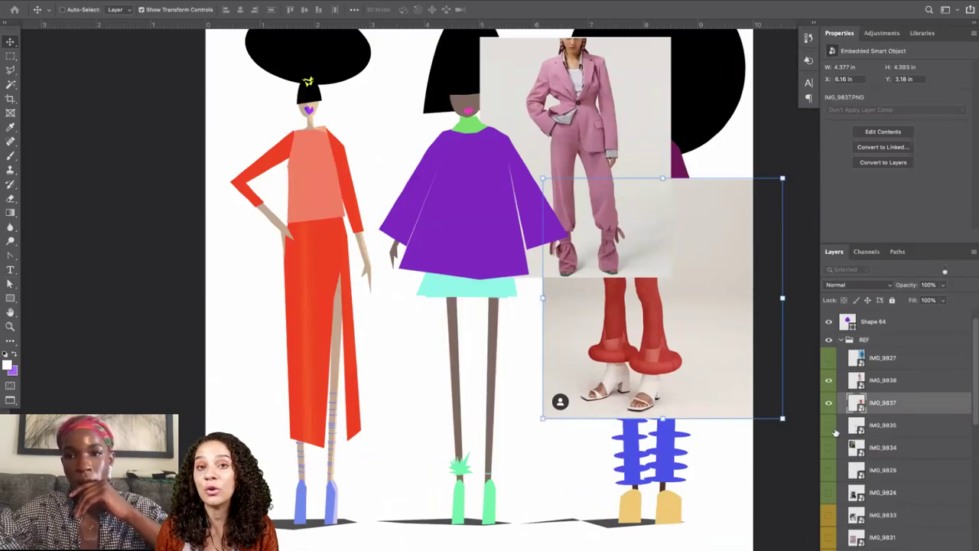
pyautogui.click(830, 448)
pyautogui.click(829, 451)
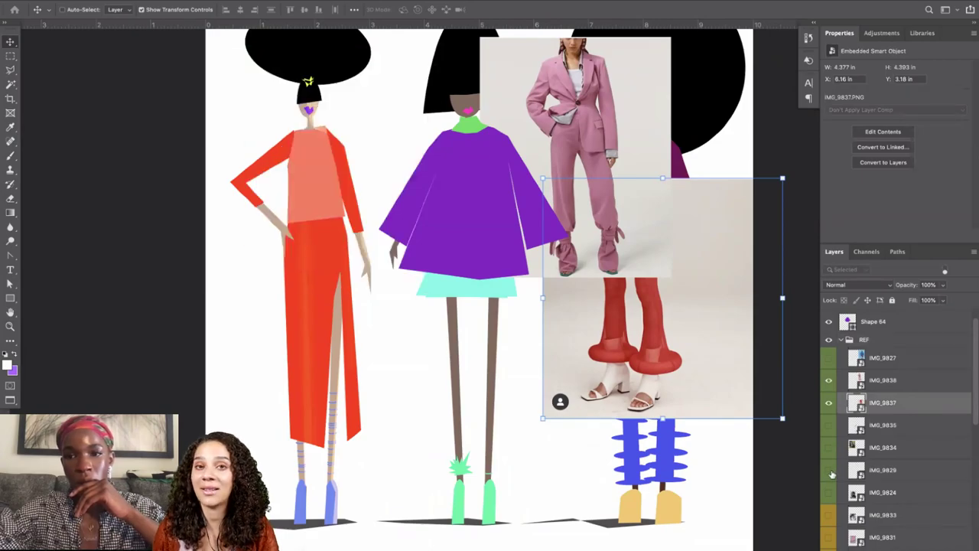
pyautogui.click(831, 470)
pyautogui.click(830, 470)
# Show the sunglasses portrait IMG_9824 and place it in the canvas's lower right corner at about X 6.7 in, Y 6.16 in.
pyautogui.click(830, 493)
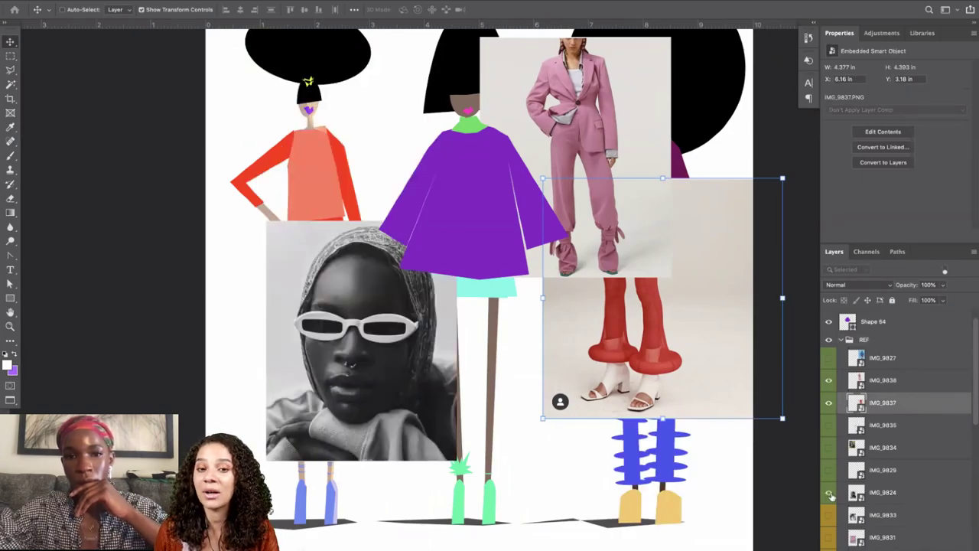
pyautogui.click(878, 492)
pyautogui.moveTo(508, 422); pyautogui.dragTo(723, 542)
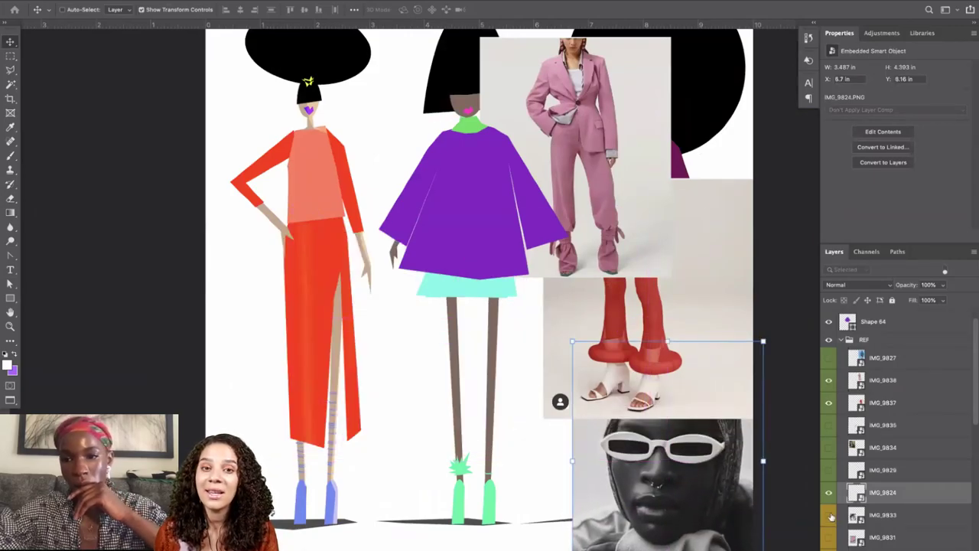
# Preview and hide IMG_9833, and show the pink dress photo IMG_9831, stacked directly above IMG_9838.
pyautogui.click(829, 516)
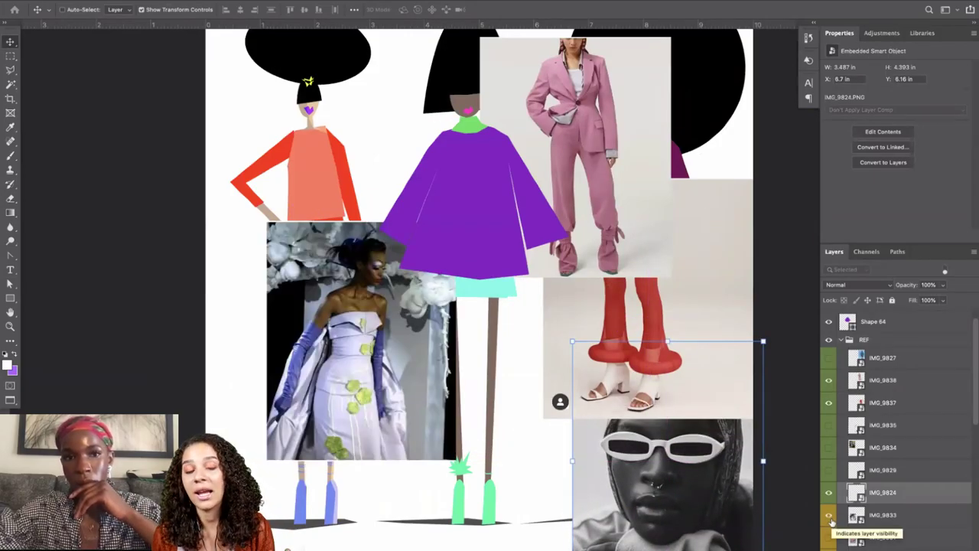
pyautogui.click(830, 516)
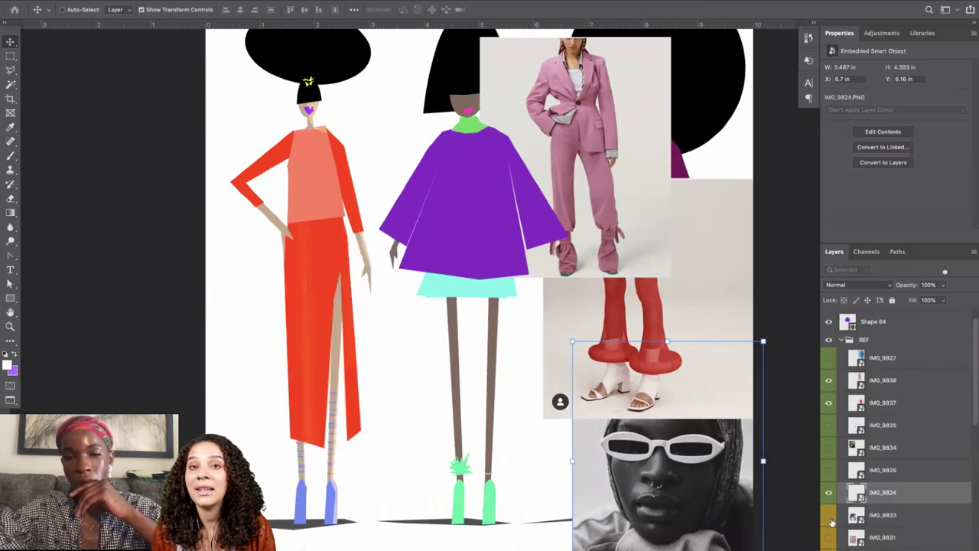
pyautogui.click(829, 537)
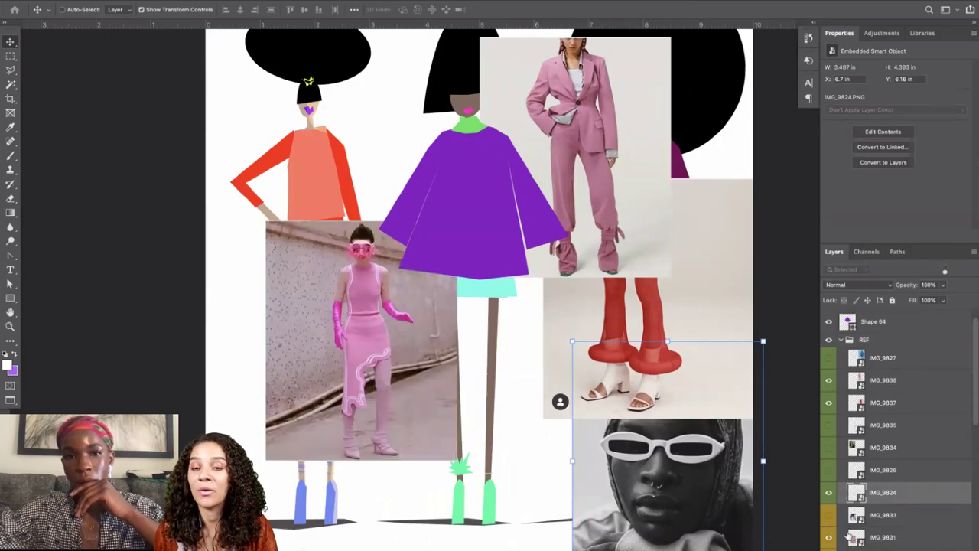
pyautogui.click(880, 537)
pyautogui.moveTo(381, 395); pyautogui.dragTo(502, 460)
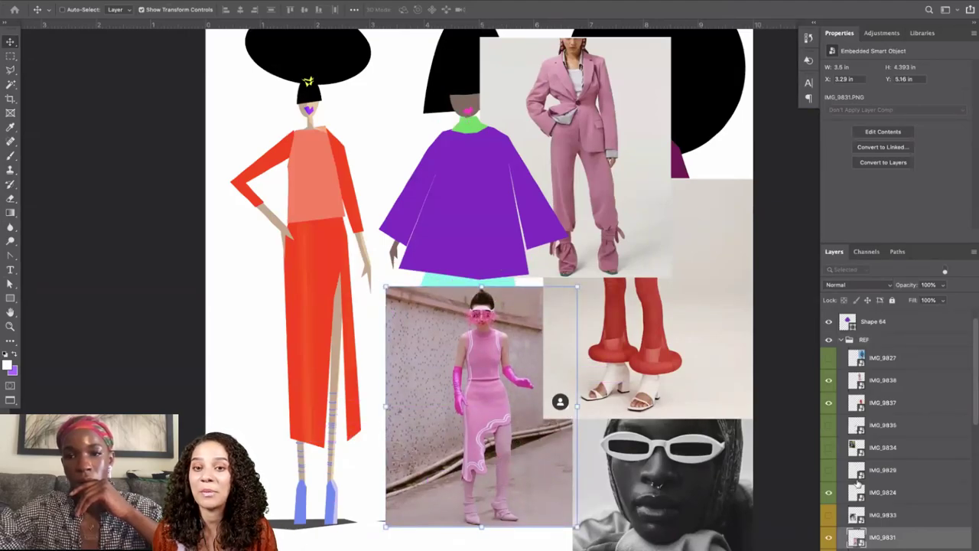
pyautogui.moveTo(872, 541); pyautogui.dragTo(872, 369)
# Place IMG_9831 over the right figure, enlarge it to about 4.74 × 5.95 in, and collapse the REF group.
pyautogui.moveTo(492, 434); pyautogui.dragTo(654, 235)
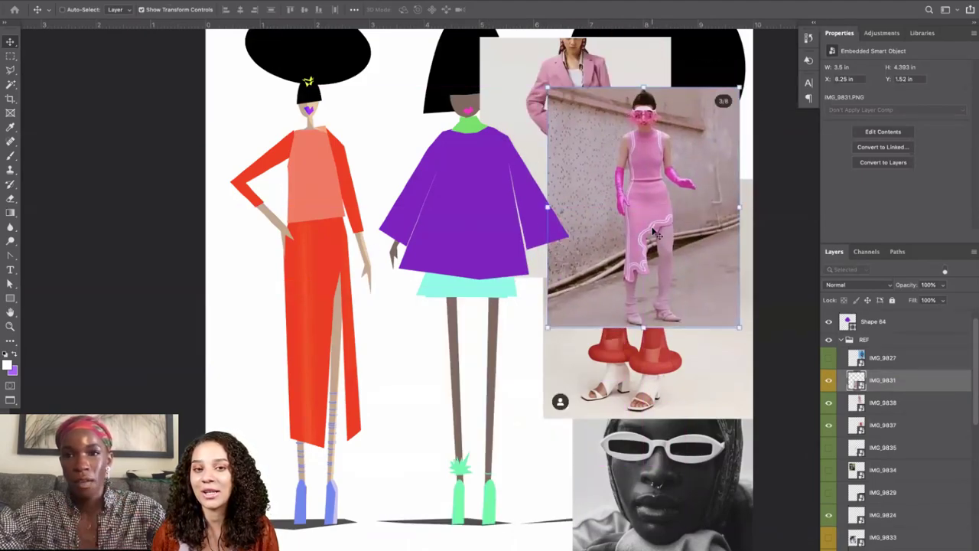
pyautogui.moveTo(738, 328); pyautogui.dragTo(773, 370)
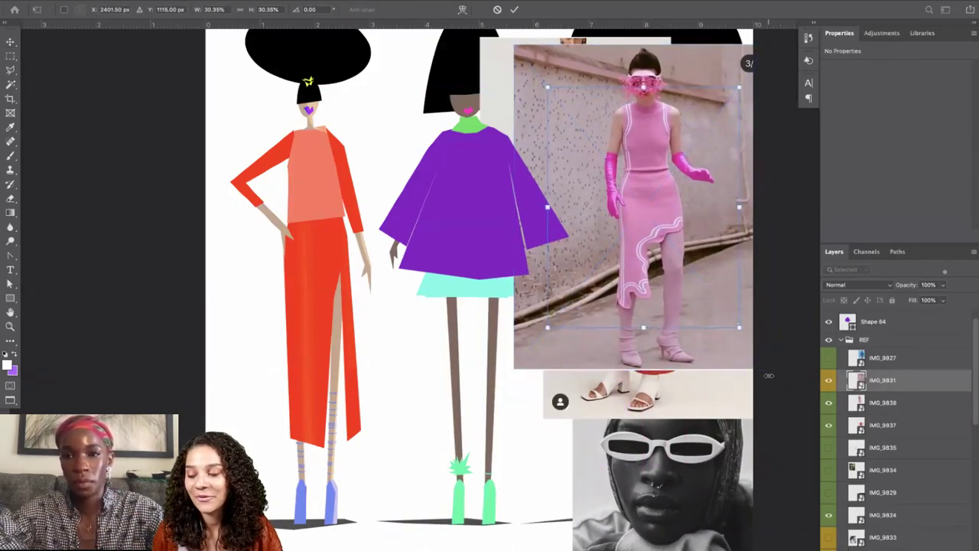
pyautogui.scroll(1, 911, 409)
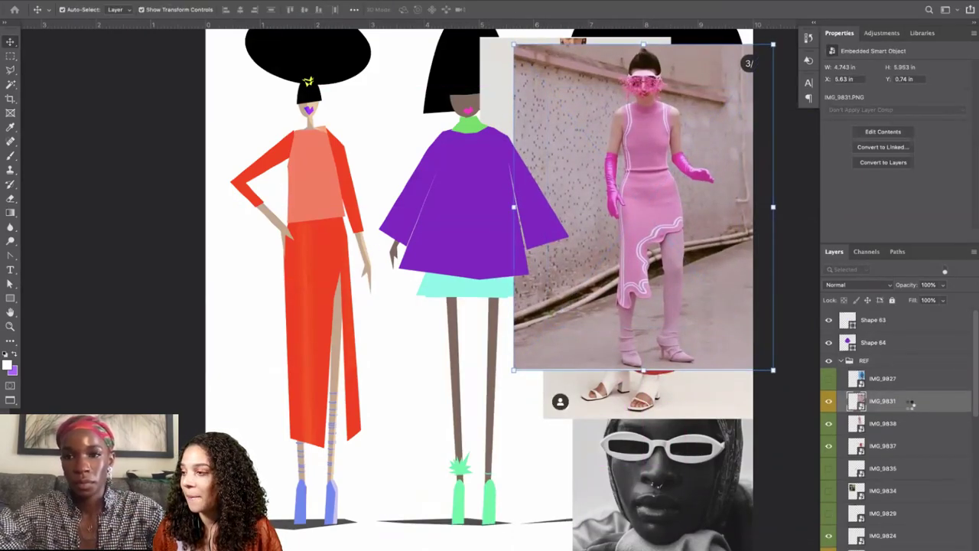
pyautogui.click(841, 360)
pyautogui.scroll(3, 798, 356)
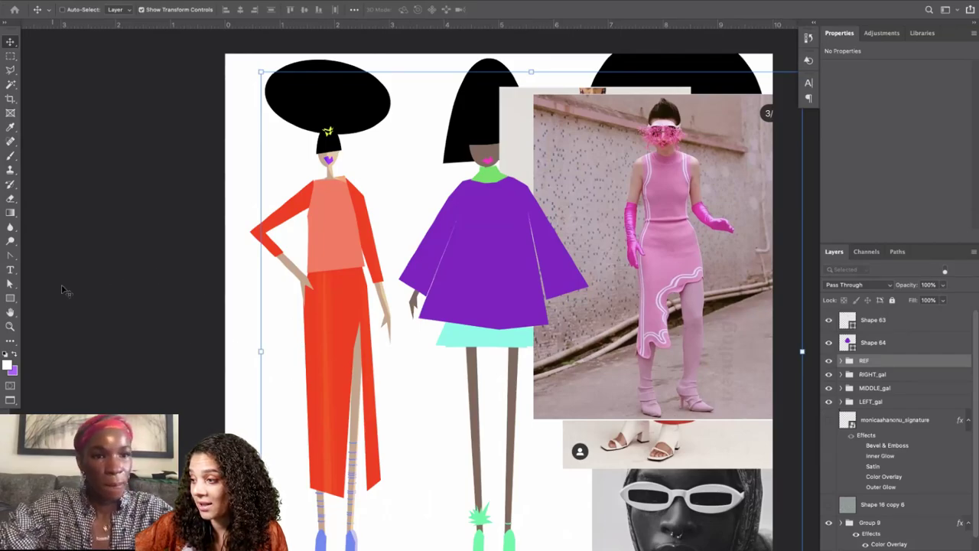
# Look through the left figure's clothing shapes with the path selection tool and hide the red sleeve on her bent arm, Shape 14.
pyautogui.click(10, 283)
pyautogui.click(348, 315)
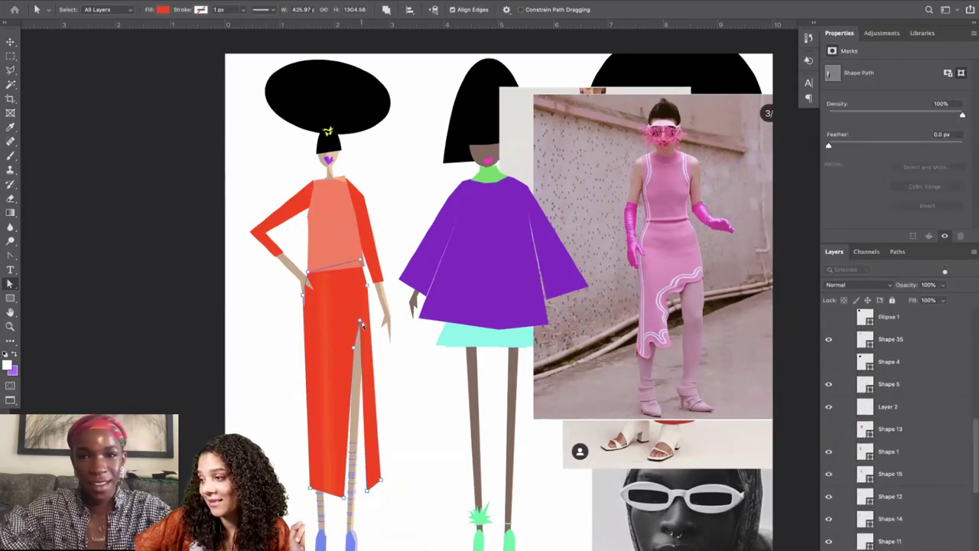
pyautogui.click(335, 205)
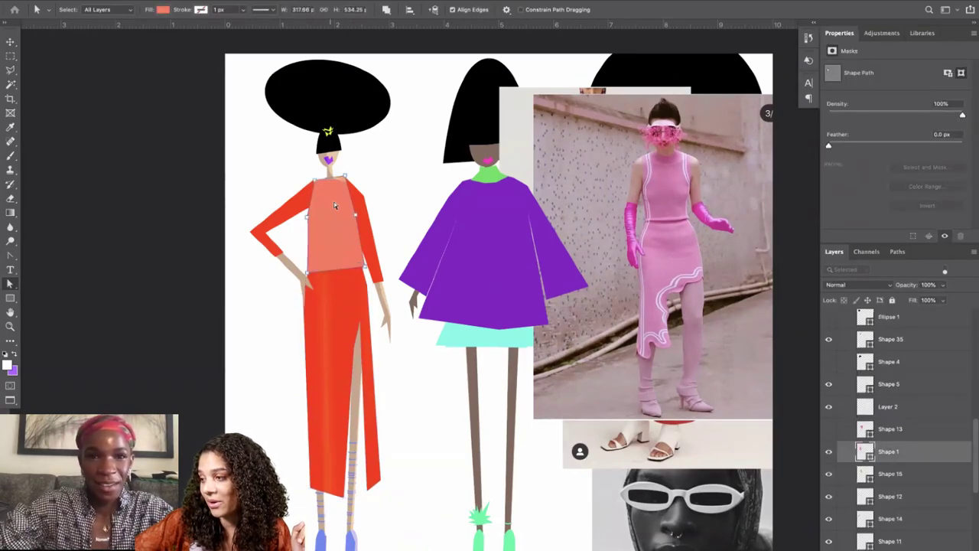
pyautogui.click(288, 219)
pyautogui.click(289, 270)
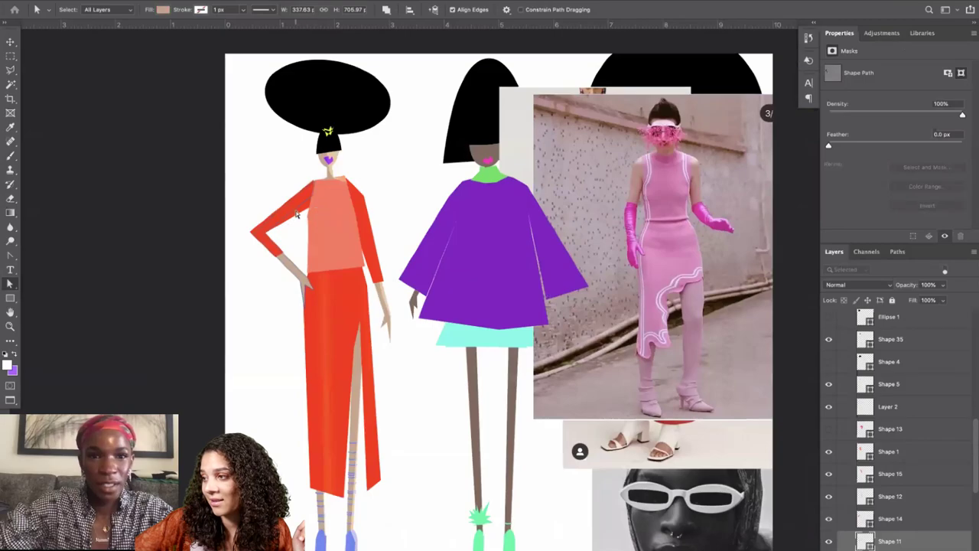
pyautogui.click(305, 217)
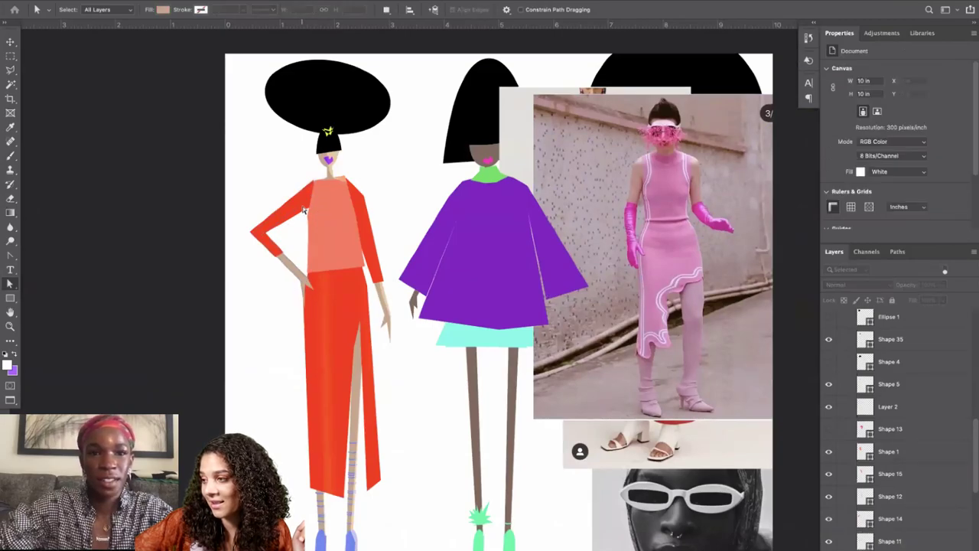
pyautogui.click(828, 519)
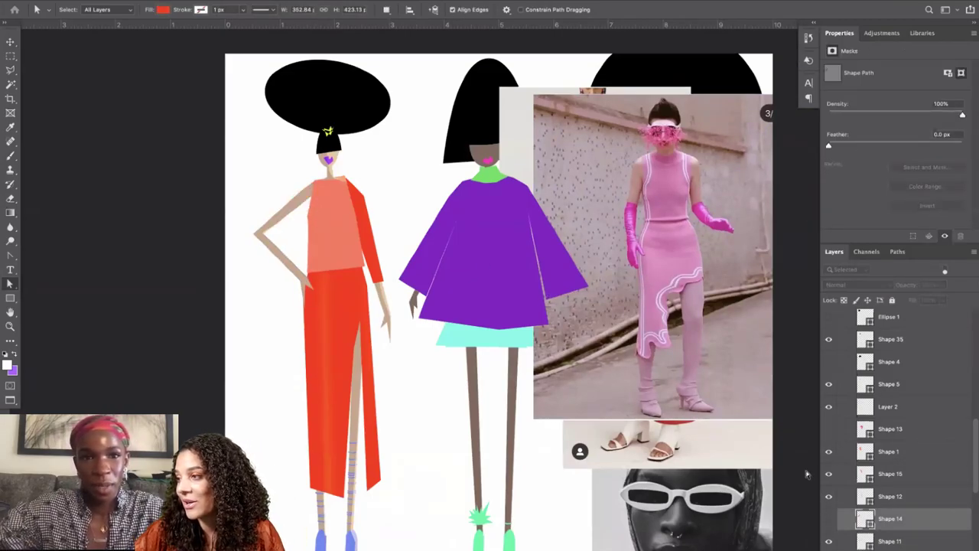
# Select the red sleeve on the left figure's straight arm and look through the clipped shapes in the LEFT_gal group.
pyautogui.click(371, 246)
pyautogui.click(369, 252)
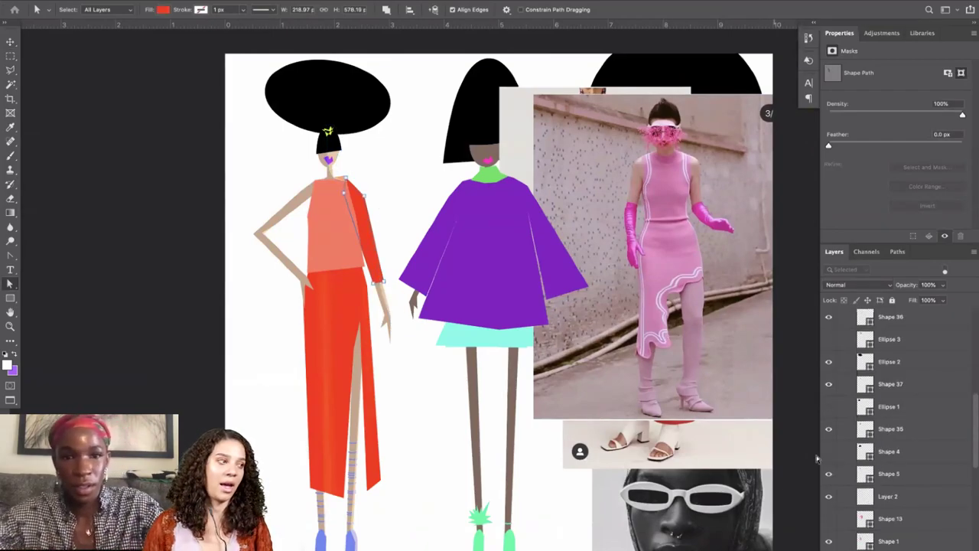
pyautogui.scroll(10, 928, 499)
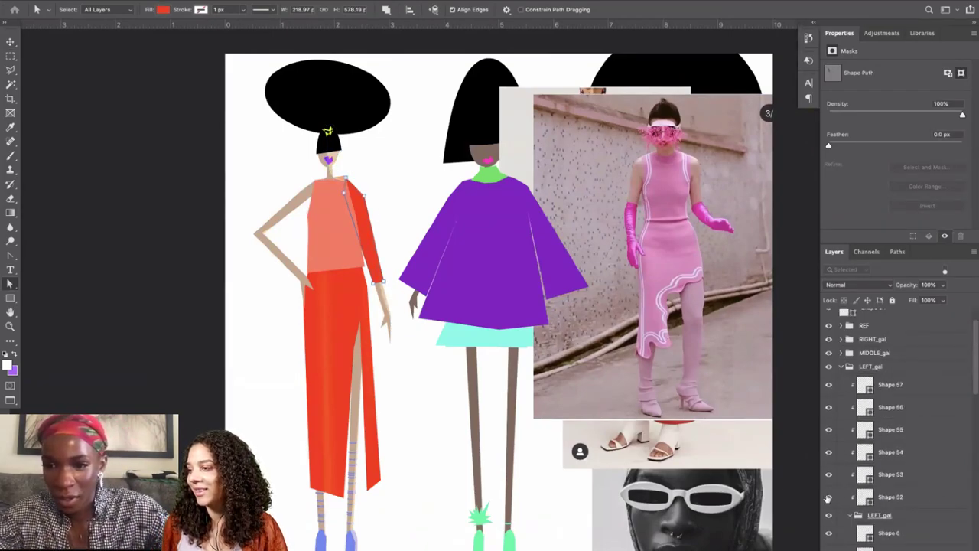
# Reshape the left figure's red skirt with an asymmetric hem, short over the slit leg and slanting to a long point, about 409 × 1234 px.
pyautogui.click(326, 371)
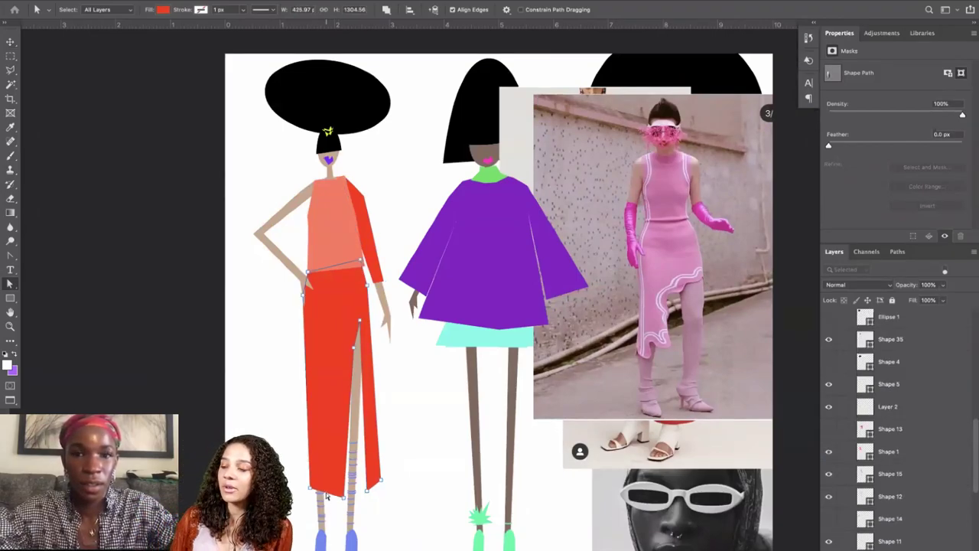
pyautogui.moveTo(327, 496)
pyautogui.mouseDown()
pyautogui.moveTo(313, 462)
pyautogui.moveTo(337, 494)
pyautogui.moveTo(328, 493)
pyautogui.mouseUp()
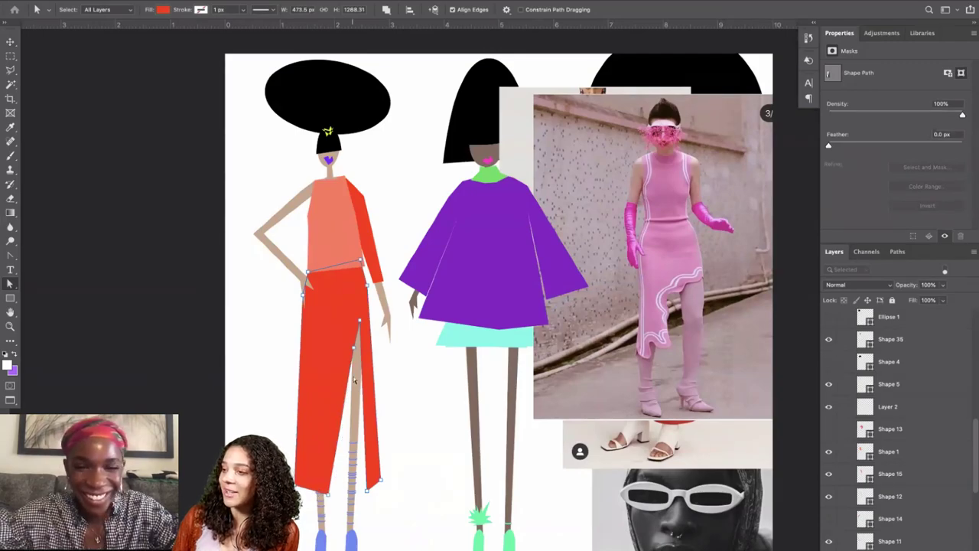
pyautogui.moveTo(355, 339); pyautogui.dragTo(337, 430)
pyautogui.moveTo(374, 485); pyautogui.dragTo(363, 352)
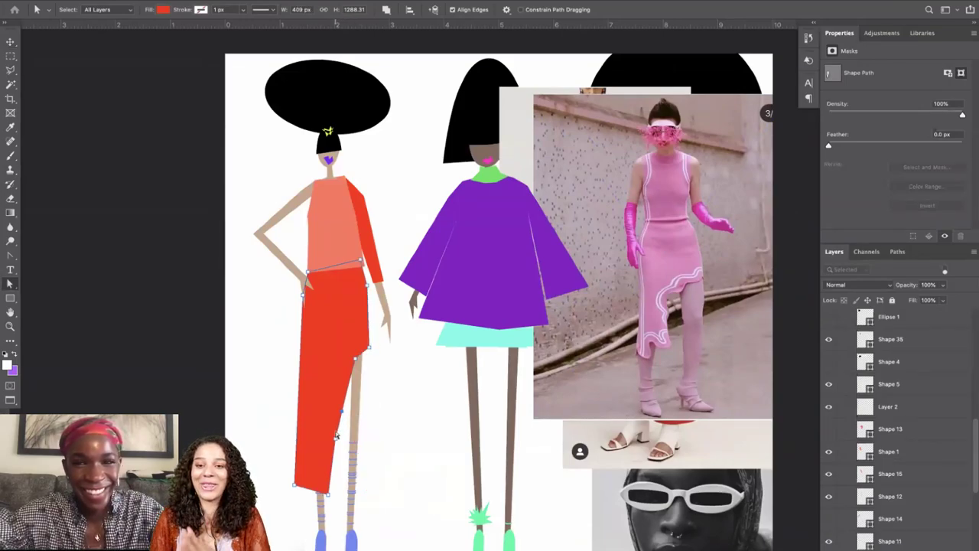
pyautogui.moveTo(337, 433); pyautogui.dragTo(337, 402)
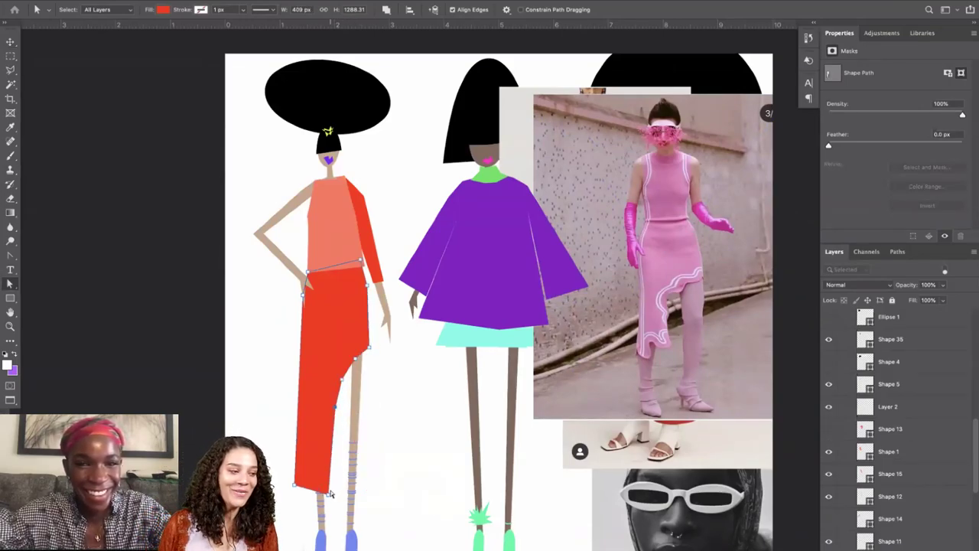
pyautogui.moveTo(329, 497); pyautogui.dragTo(320, 464)
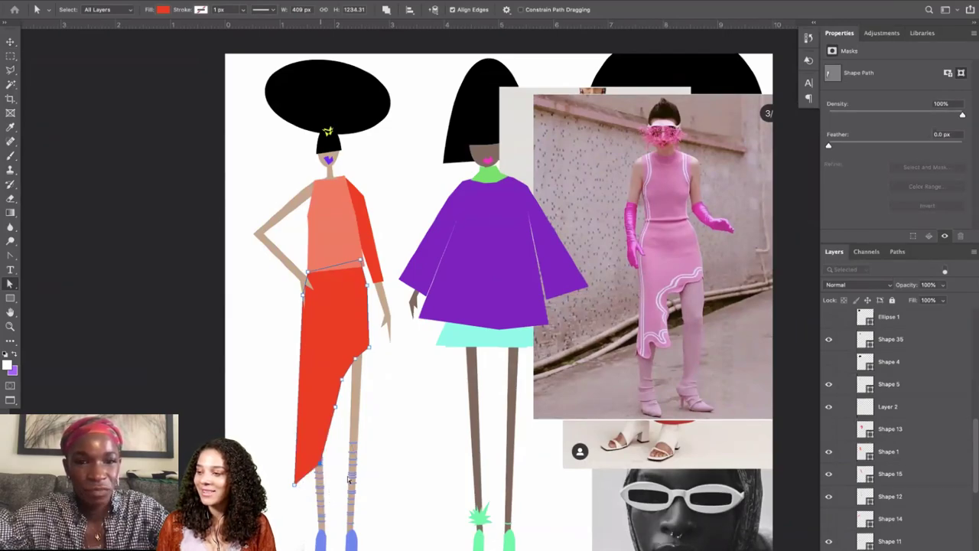
pyautogui.click(347, 476)
pyautogui.click(317, 464)
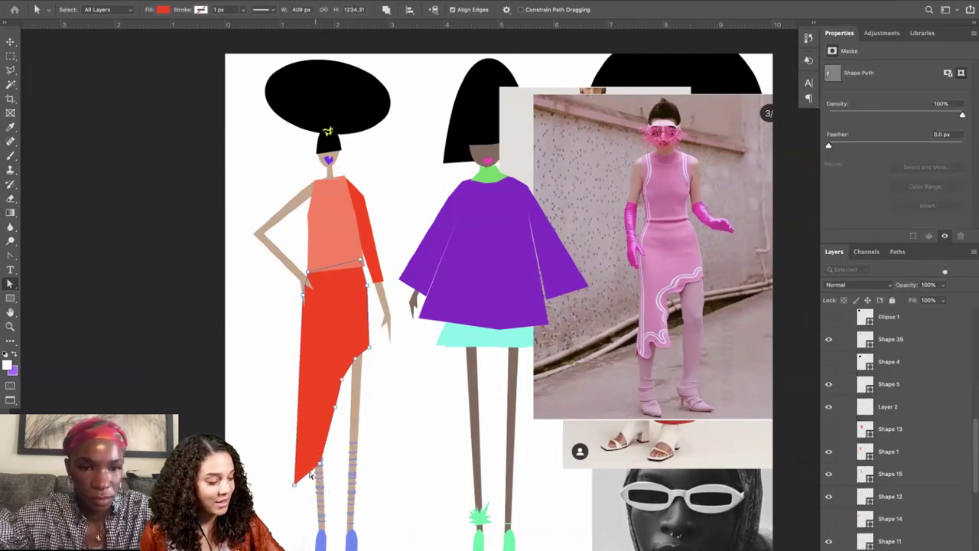
# Try to narrow the red skirt by pulling in its long point and raising the short side of the hem.
pyautogui.moveTo(317, 467); pyautogui.dragTo(307, 480)
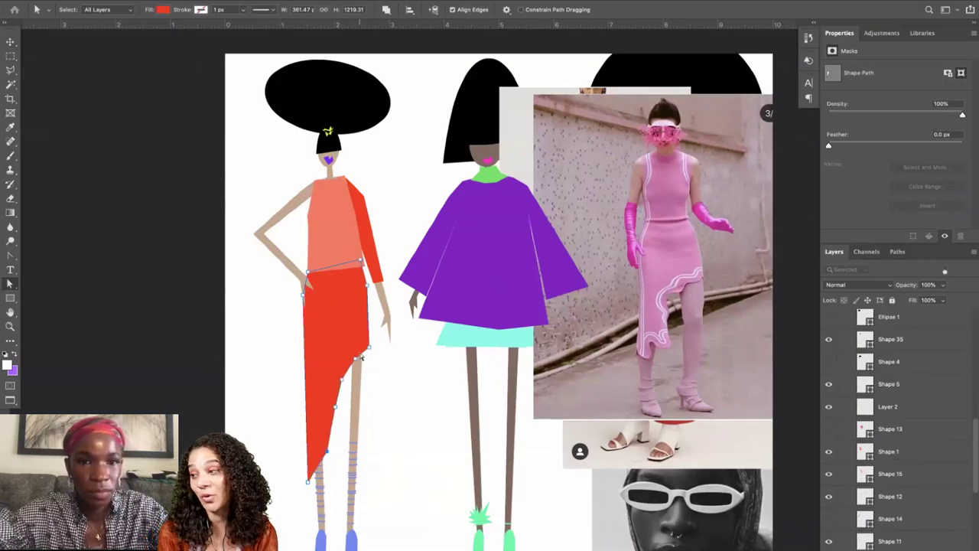
pyautogui.moveTo(360, 354); pyautogui.dragTo(374, 321)
pyautogui.press('Return')
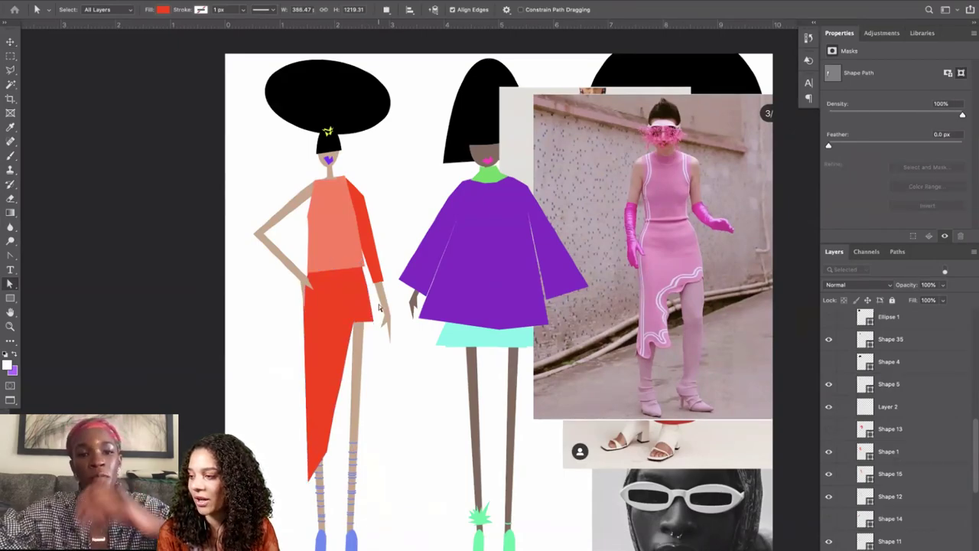
# Undo the last narrowing and hem edits on the red skirt.
pyautogui.press('super+z')
pyautogui.press('super+z')
pyautogui.press('super+z')
pyautogui.press('super+z')
pyautogui.press('super+z')
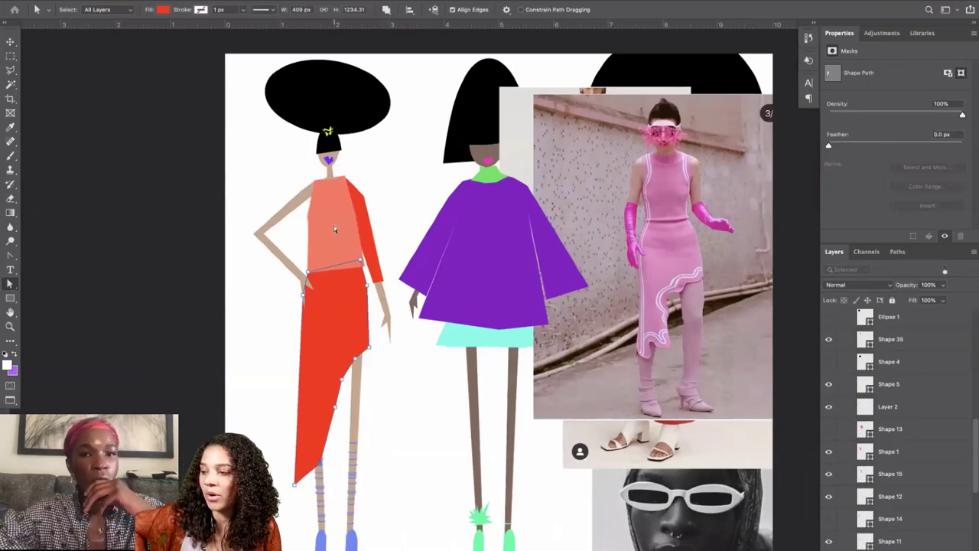
# Hide the REF group and the left figure's red skirt.
pyautogui.scroll(5, 886, 383)
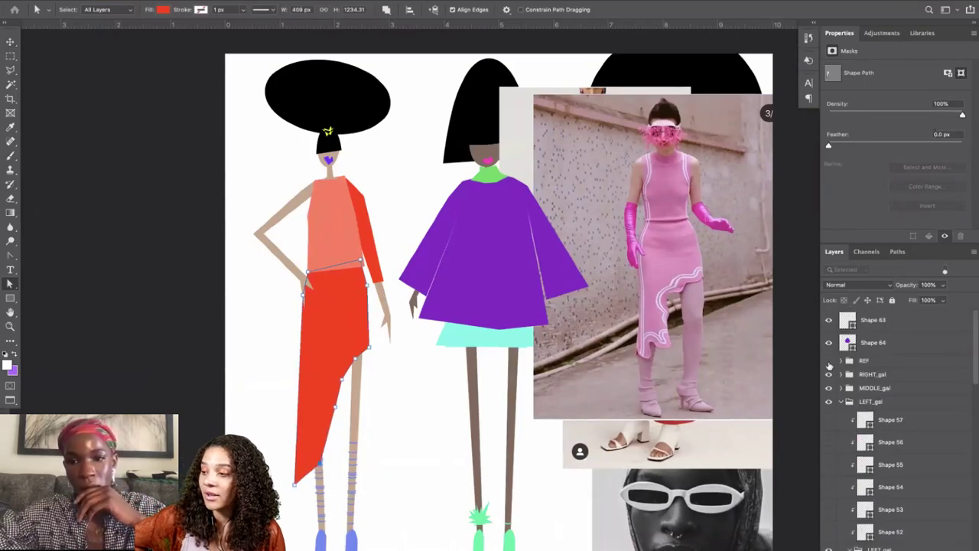
pyautogui.click(829, 361)
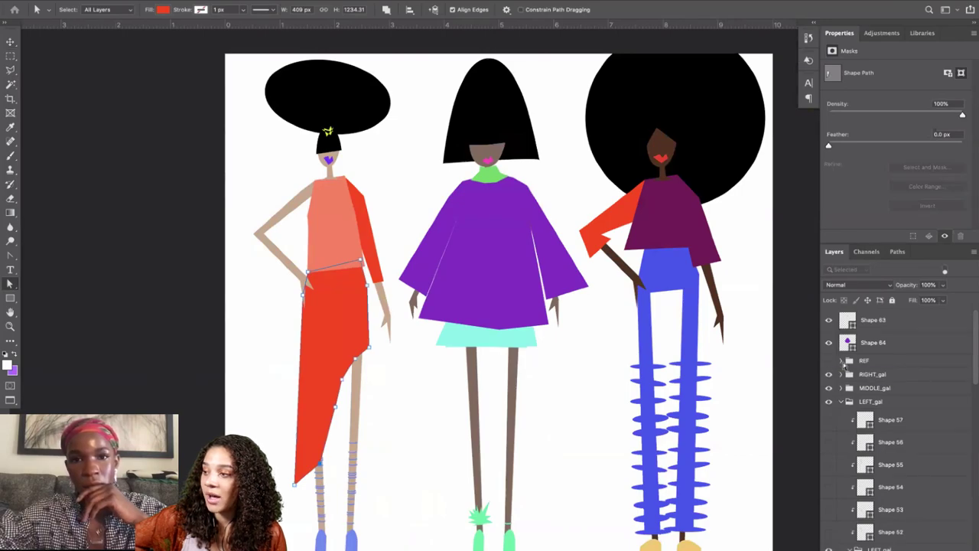
pyautogui.click(341, 231)
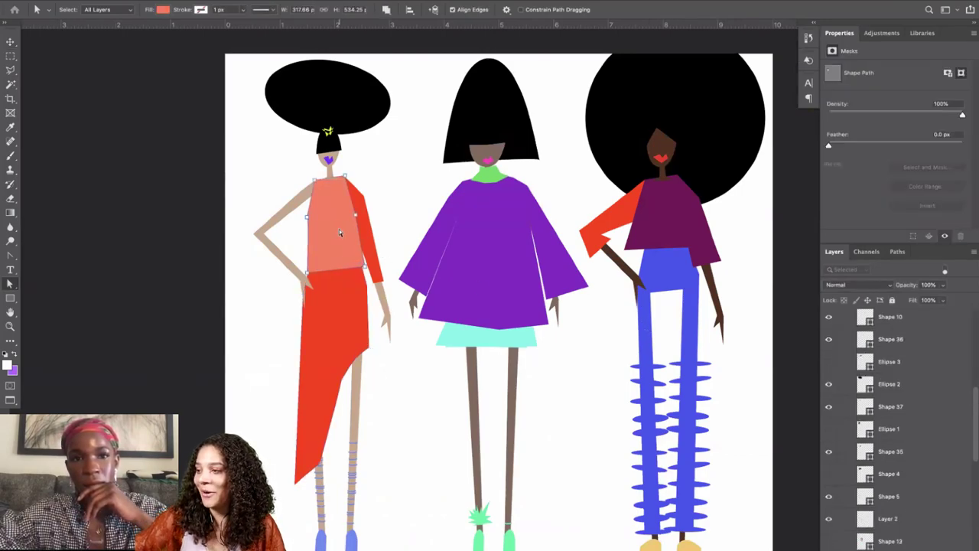
pyautogui.click(336, 298)
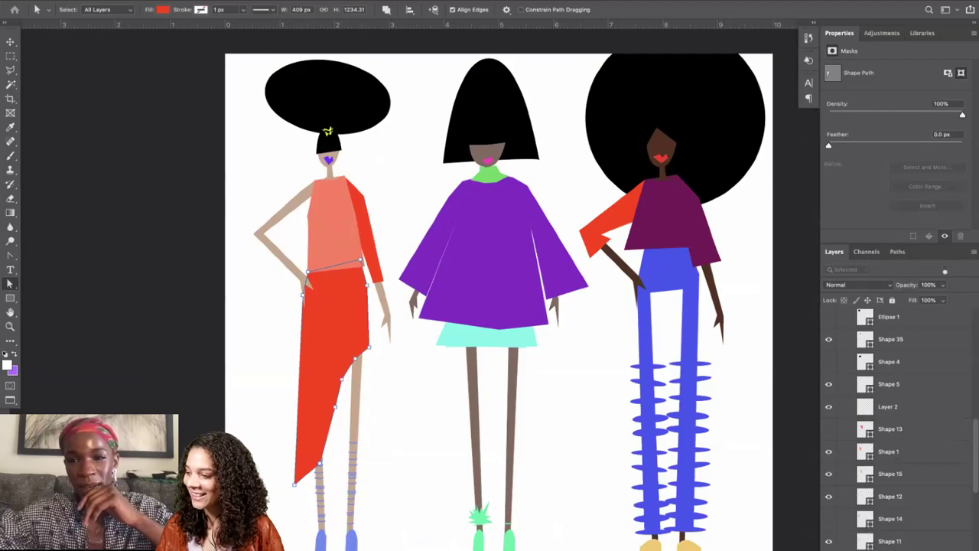
pyautogui.press('BackSpace')
# Isolate the left figure's coral top and lengthen it into a flared sleeveless dress of about 547 × 1513 px, ending isolation when finished.
pyautogui.doubleClick(339, 254)
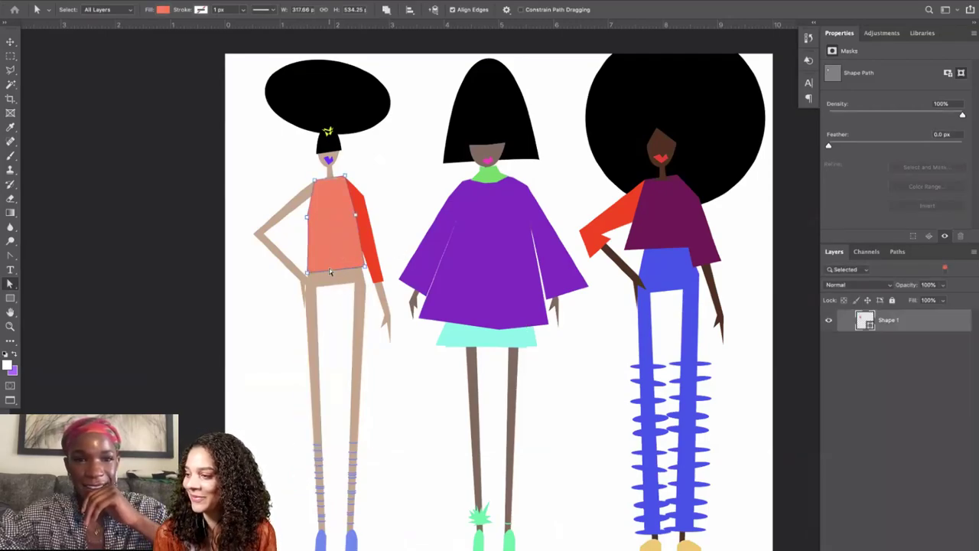
pyautogui.moveTo(337, 456); pyautogui.dragTo(284, 452)
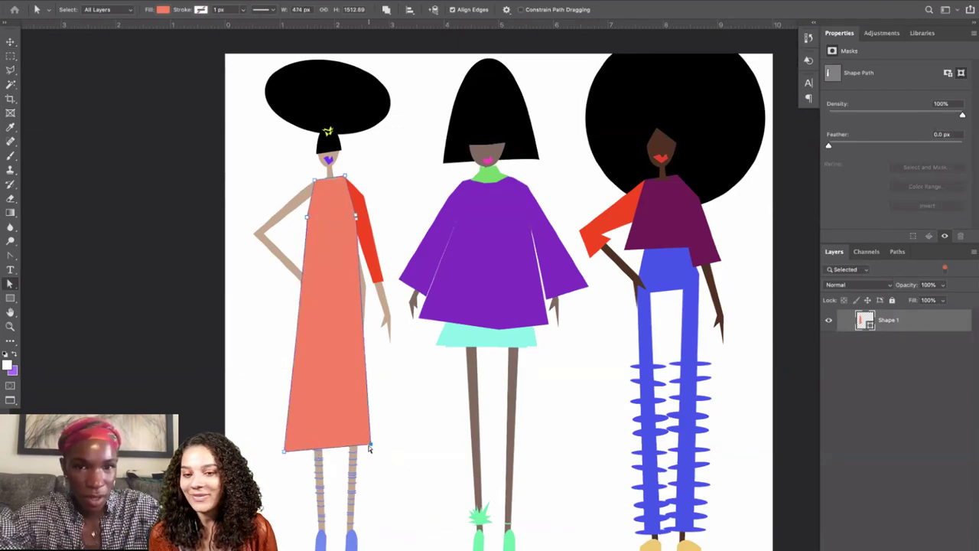
pyautogui.moveTo(371, 443); pyautogui.dragTo(388, 452)
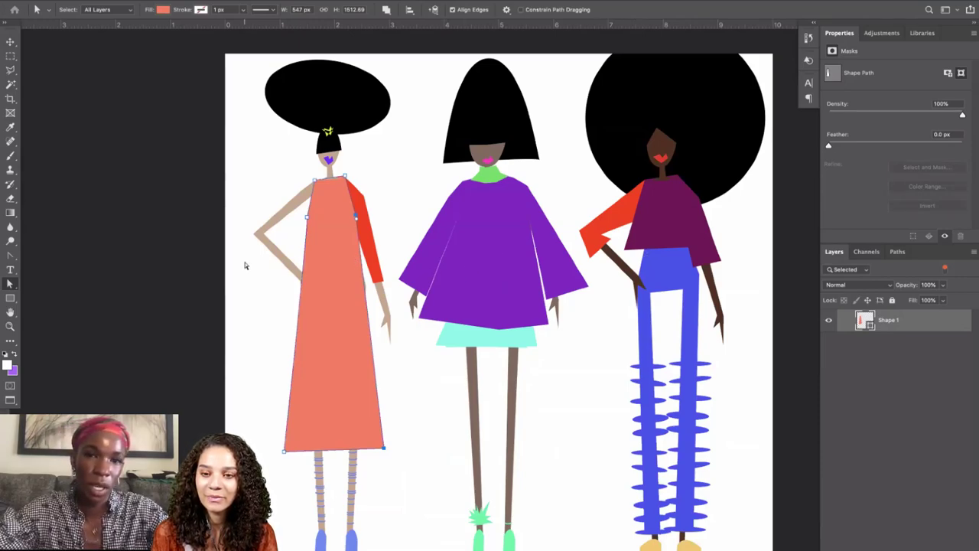
pyautogui.click(10, 255)
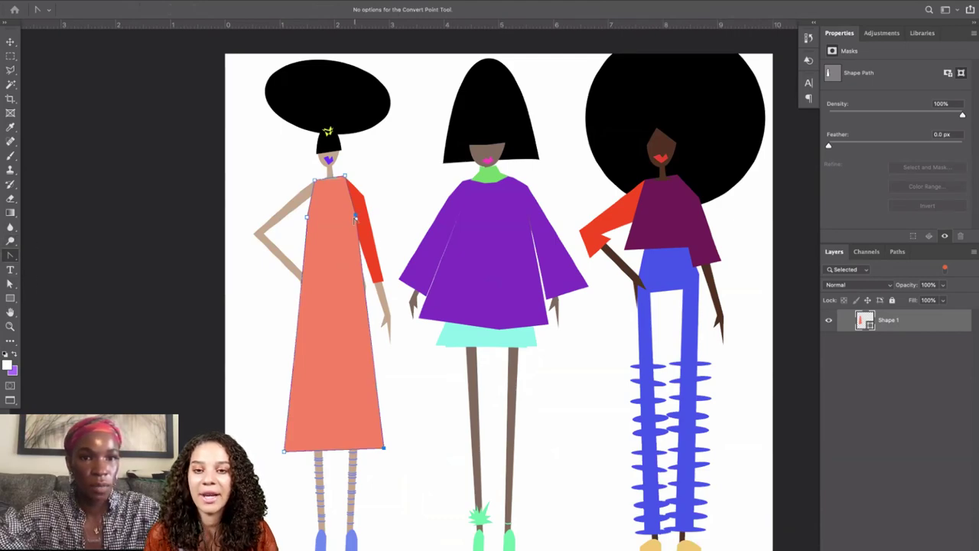
pyautogui.click(291, 255)
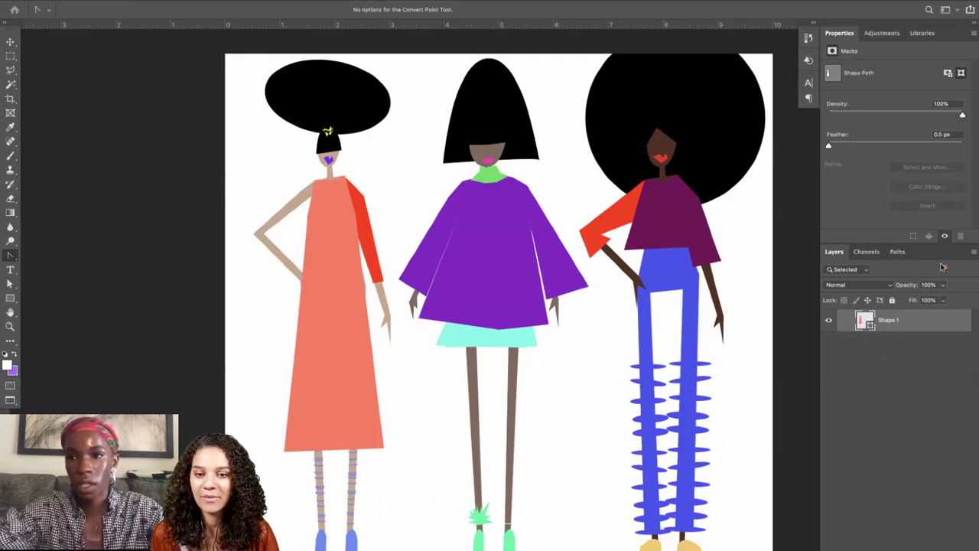
pyautogui.click(944, 267)
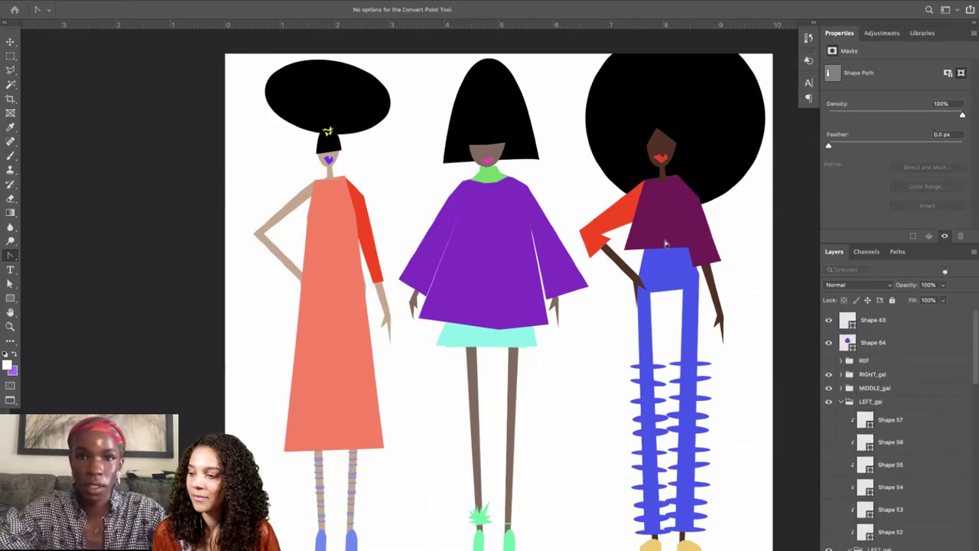
# Hide the red sleeve on the left figure's straight arm.
pyautogui.click(315, 190)
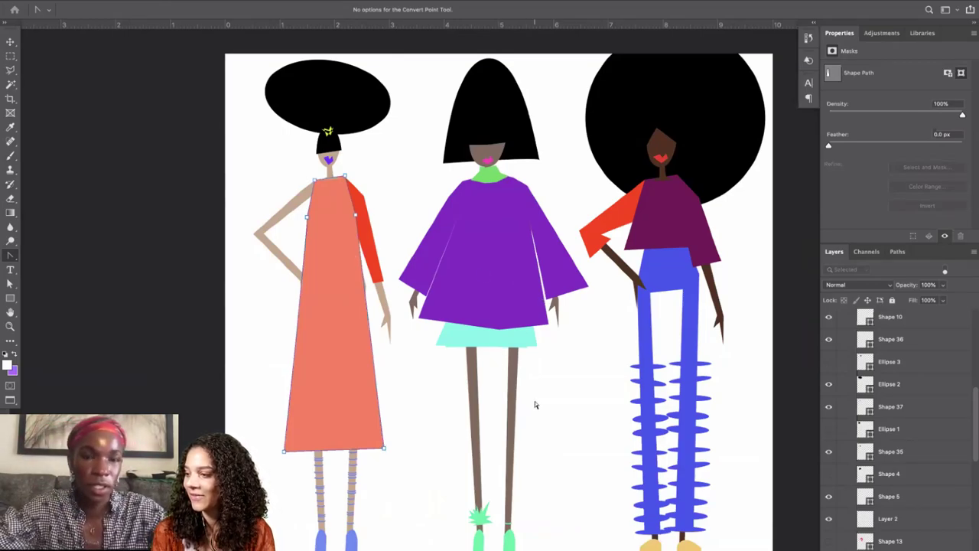
pyautogui.click(363, 241)
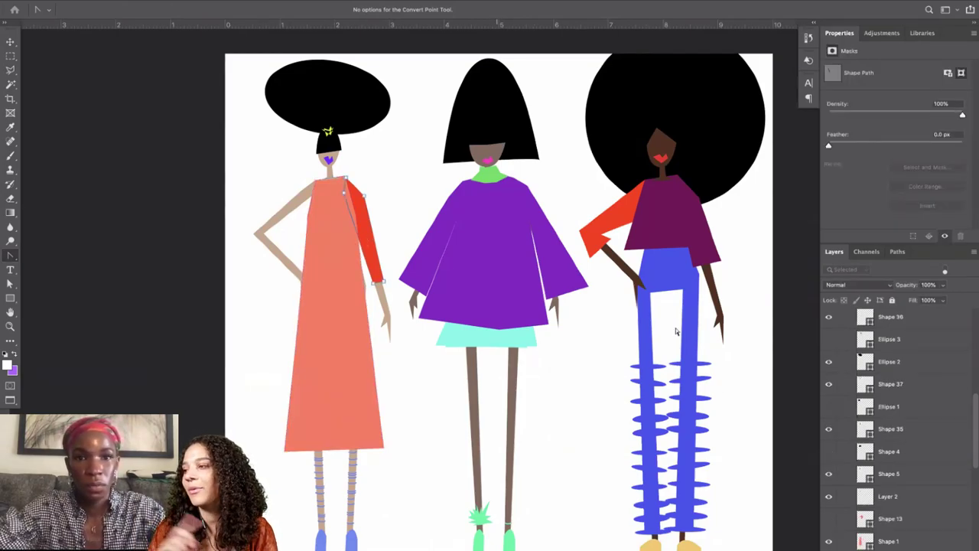
pyautogui.press('Delete')
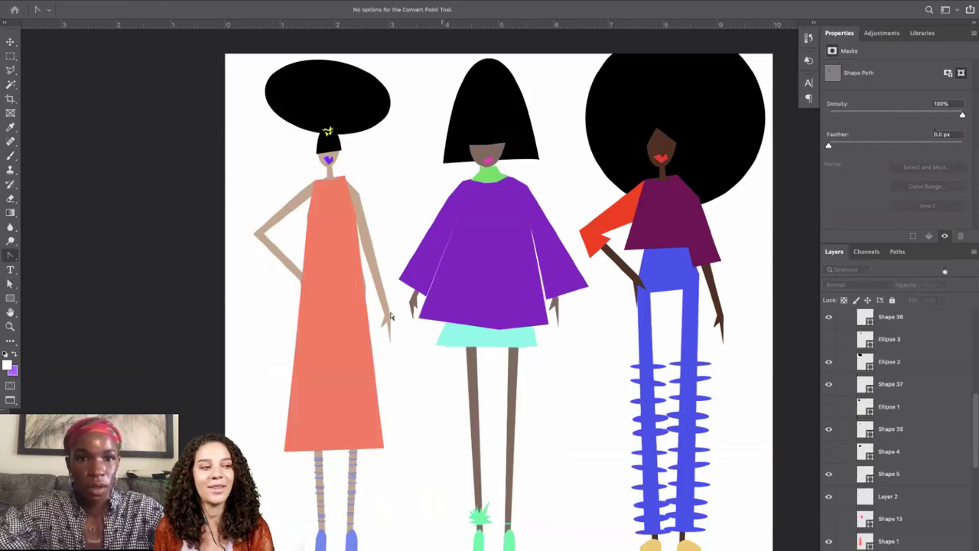
# Group the left figure's leg bands, all the Shape 9 layers, and hide the group.
pyautogui.click(353, 488)
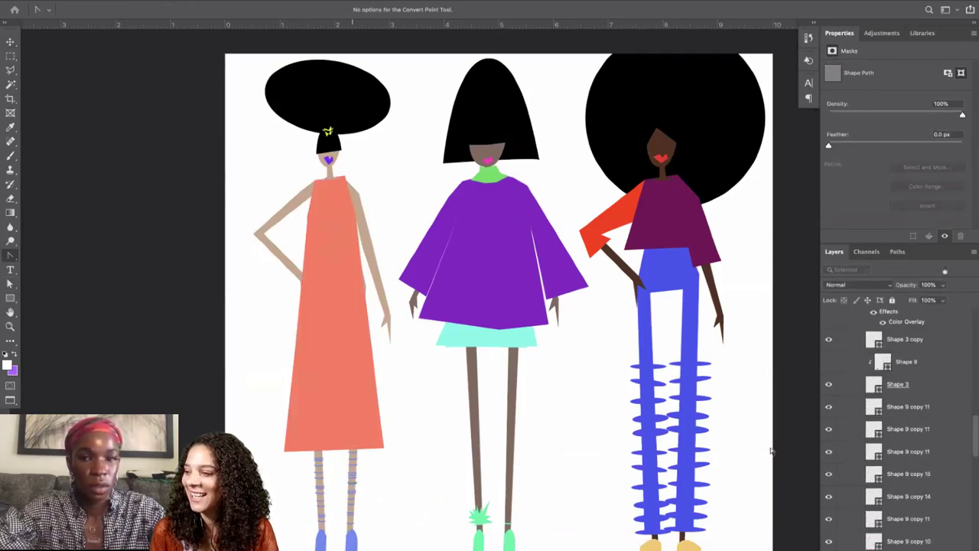
pyautogui.scroll(-10, 909, 408)
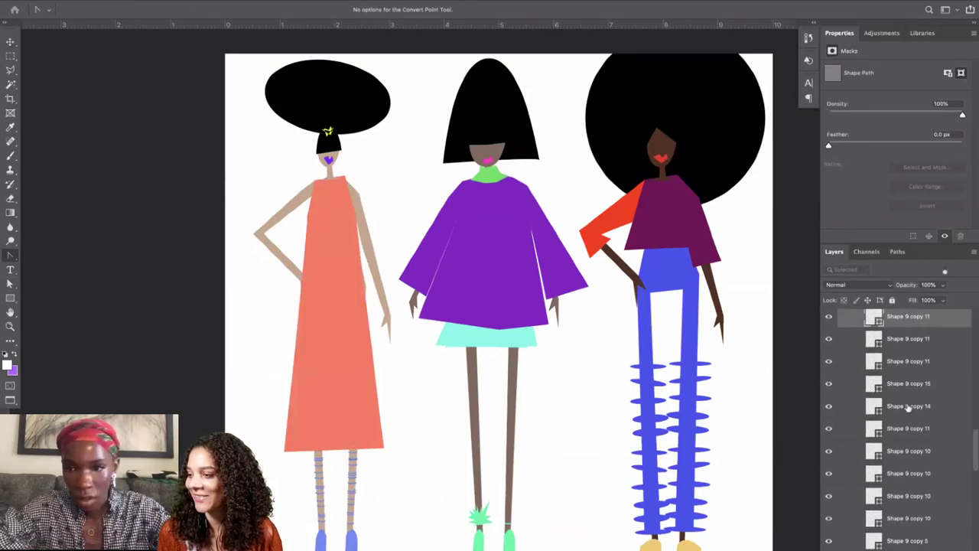
pyautogui.scroll(-10, 917, 486)
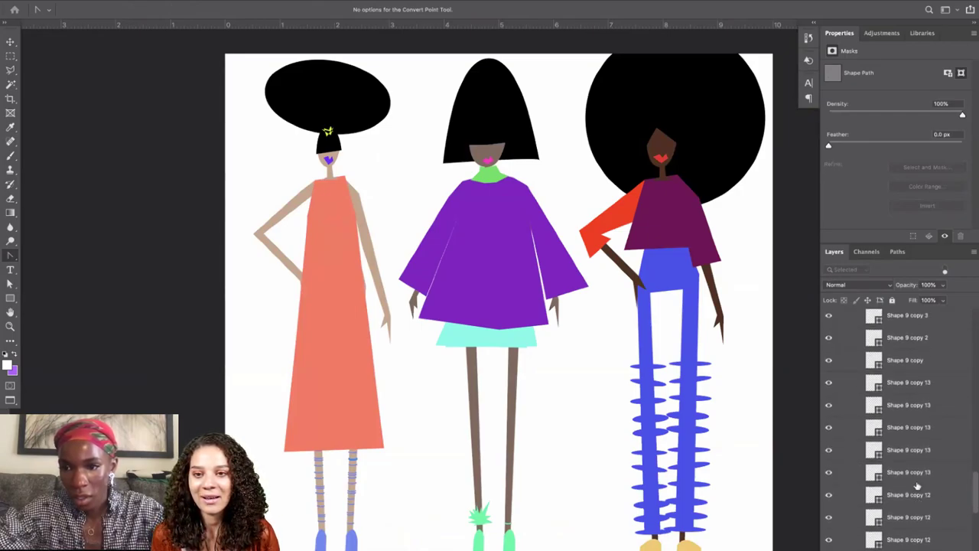
pyautogui.keyDown('shift'); pyautogui.click(907, 493); pyautogui.keyUp('shift')
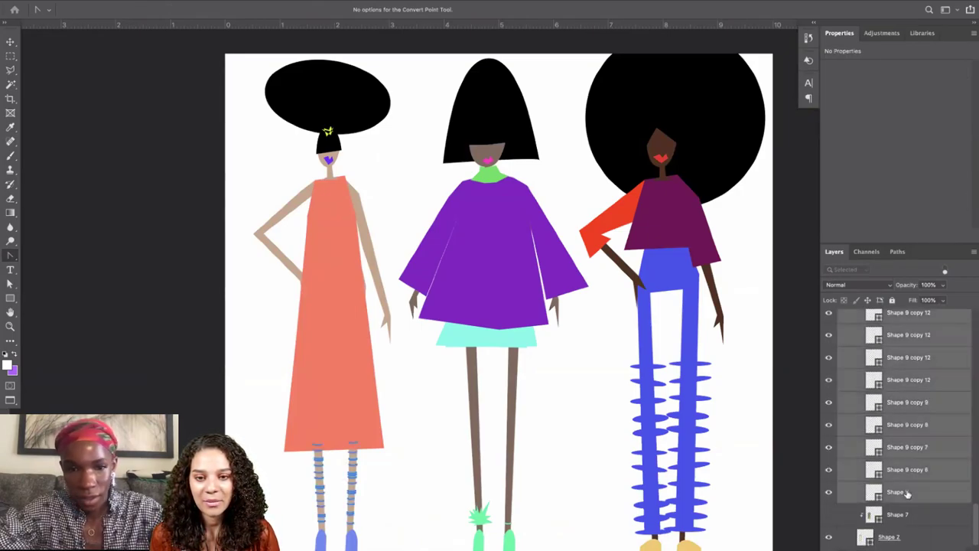
pyautogui.hotkey('ctrl', 'g')
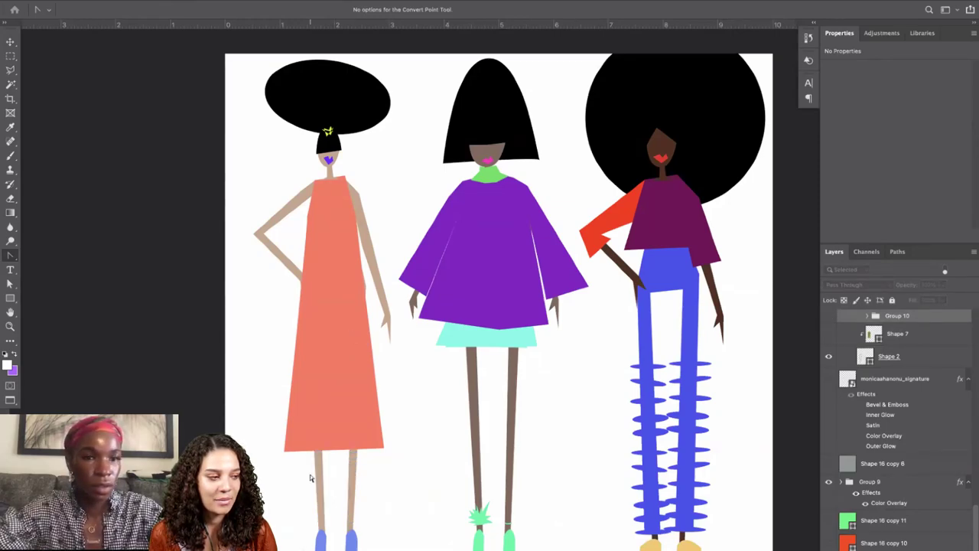
# Isolate the left figure's legs, Shape 2, and pull the outer hip point inward under the dress, to a width of about 312 px.
pyautogui.click(345, 472)
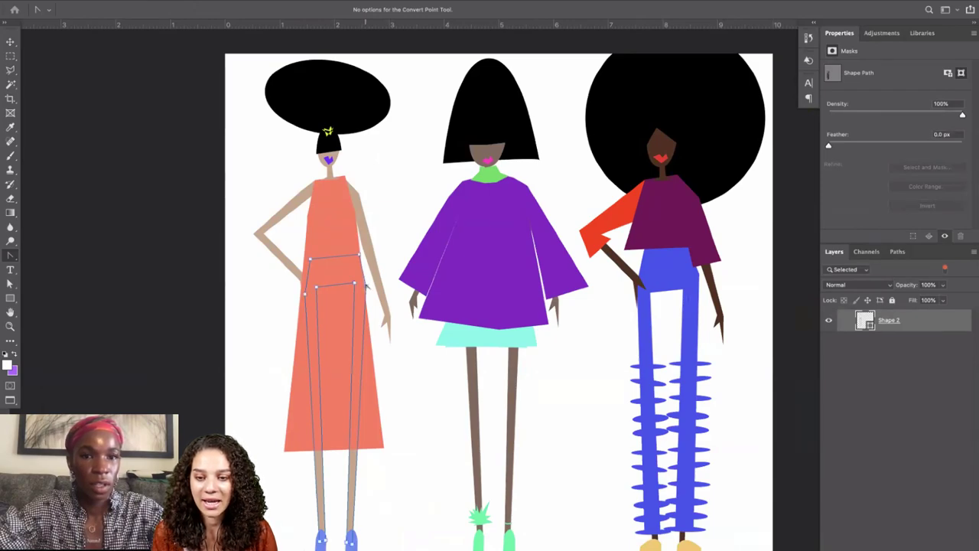
pyautogui.click(10, 284)
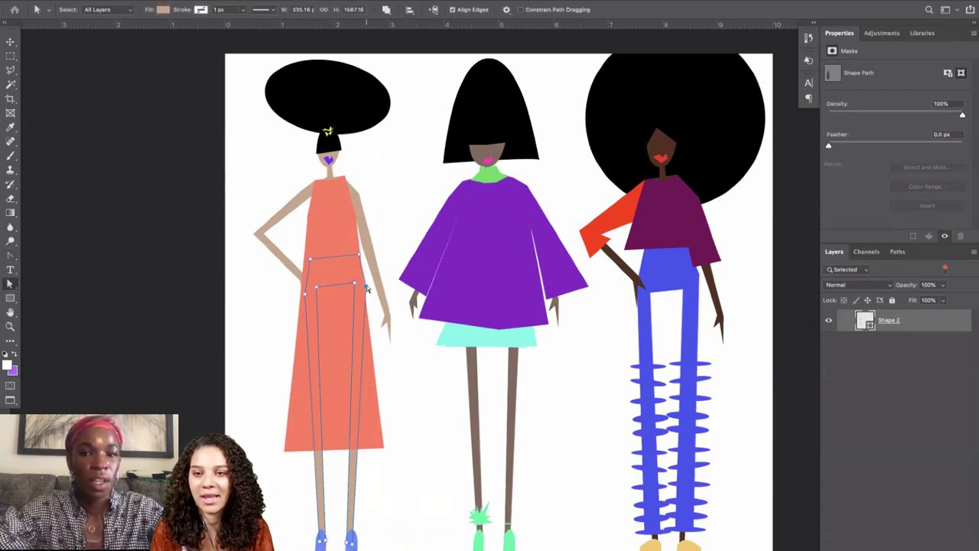
pyautogui.moveTo(364, 287); pyautogui.dragTo(361, 285)
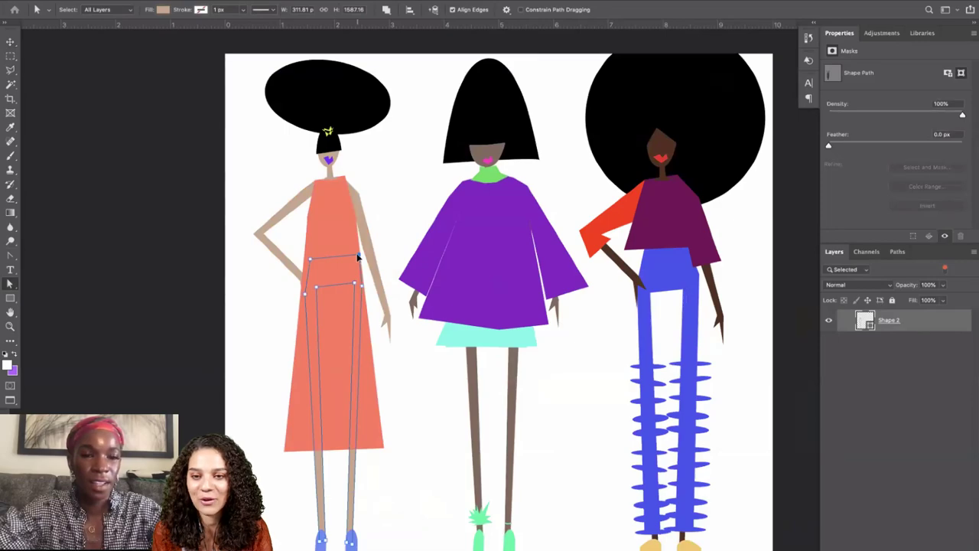
pyautogui.click(410, 459)
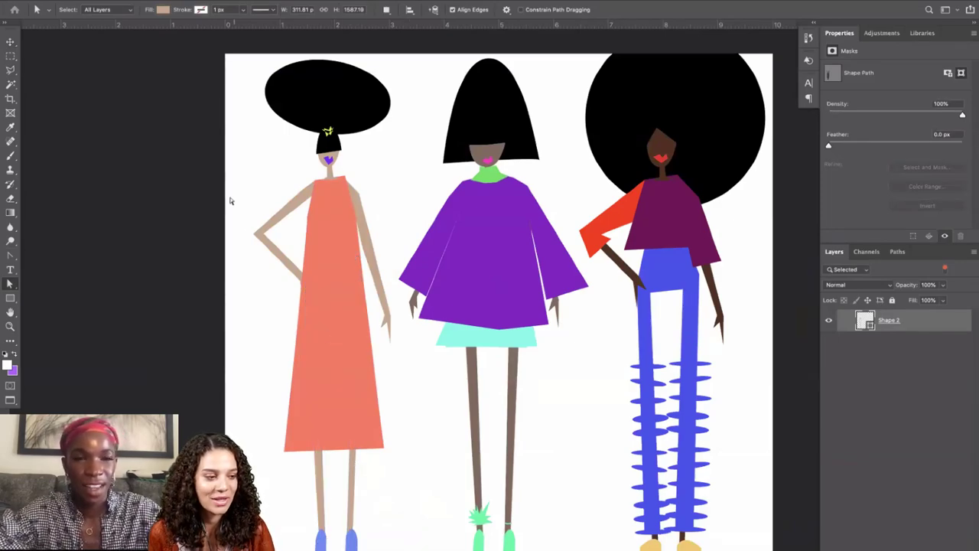
# End the isolation and nudge the hand points of the left figure's bent arm slightly outward to meet the dress.
pyautogui.click(286, 215)
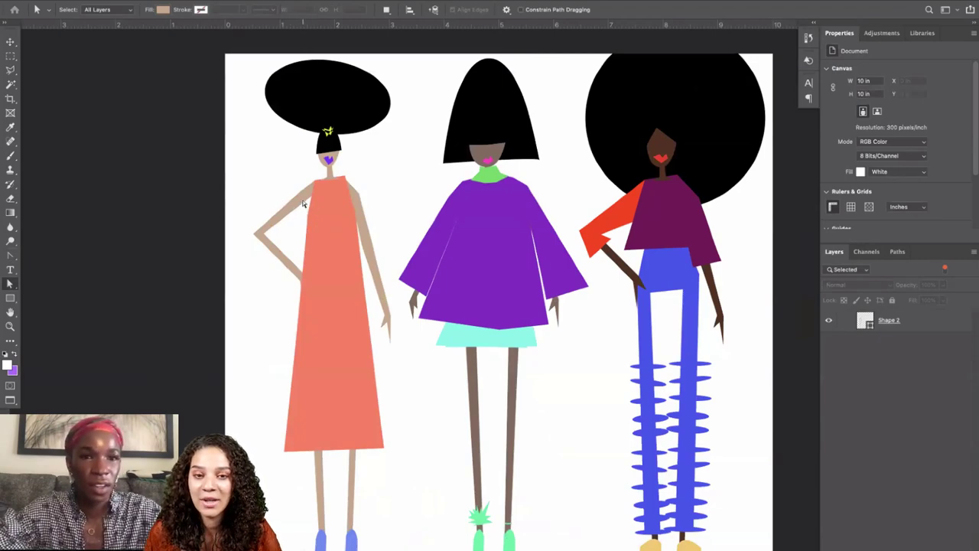
pyautogui.click(302, 198)
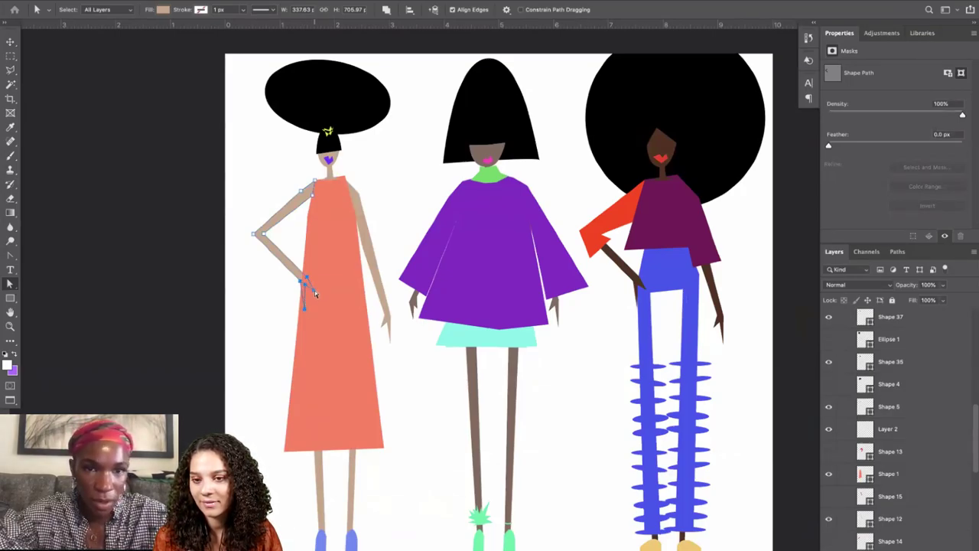
pyautogui.press('Left')
pyautogui.press('Left')
pyautogui.press('Left')
pyautogui.press('Left')
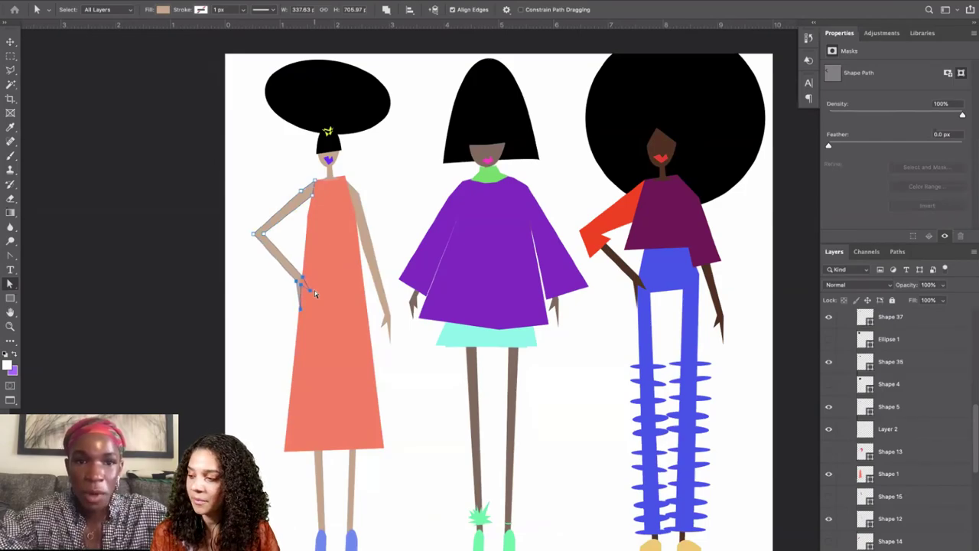
pyautogui.press('Escape')
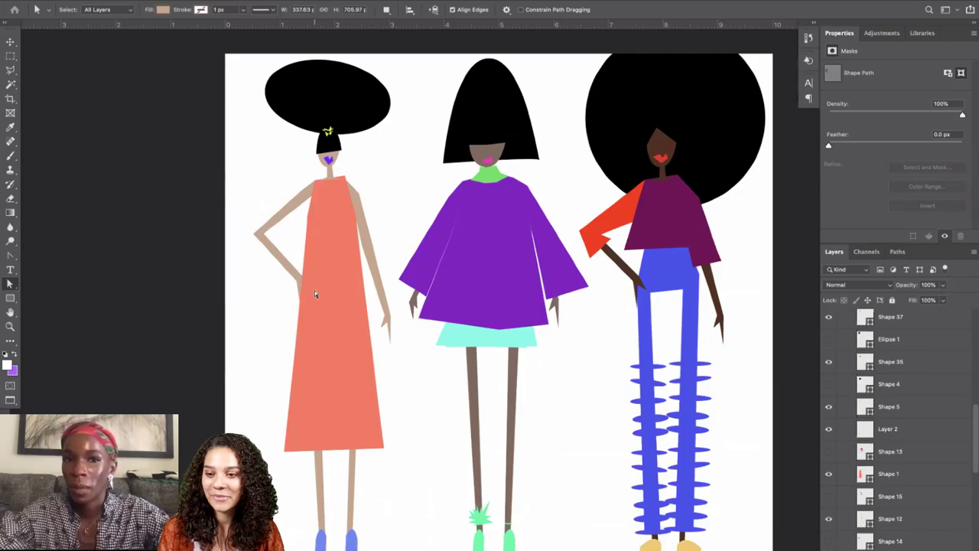
# With the Pen tool, draw a coral sleeve shape over the left figure's bent elbow and forearm, about 426 px wide and 572 px high.
pyautogui.click(322, 228)
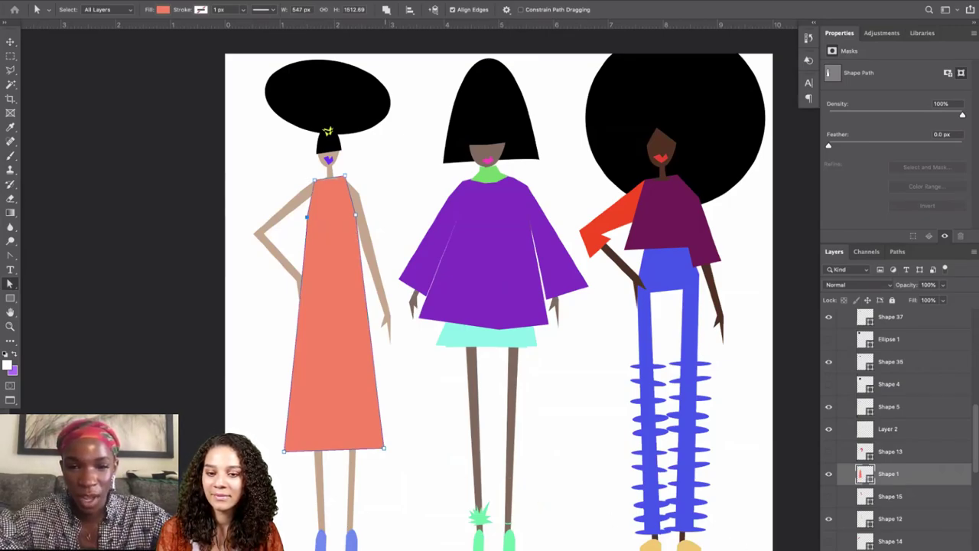
pyautogui.click(357, 548)
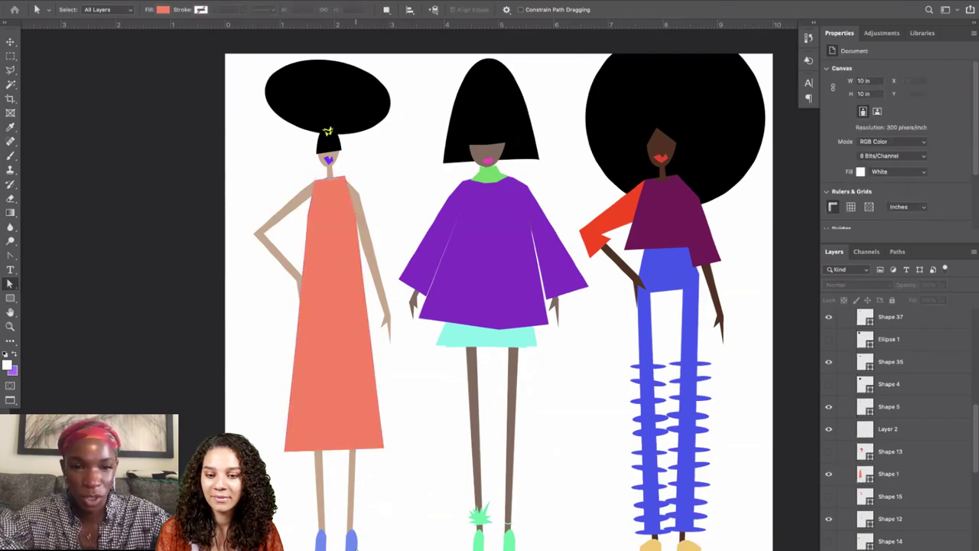
pyautogui.click(318, 338)
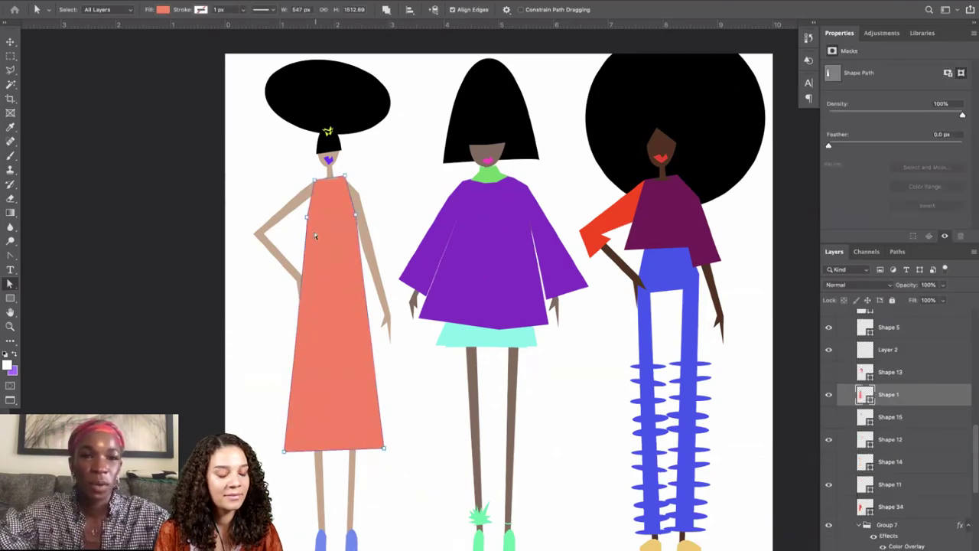
pyautogui.click(285, 206)
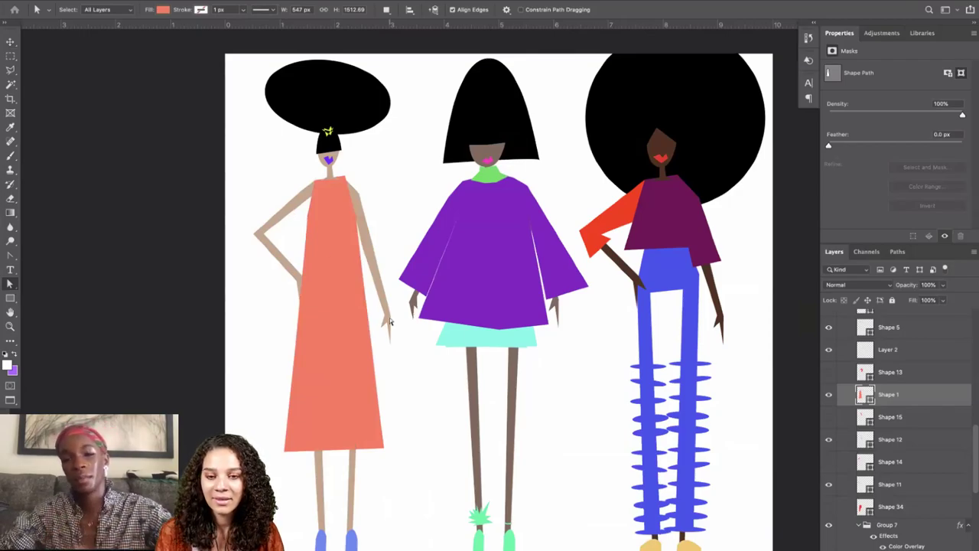
pyautogui.click(11, 255)
pyautogui.click(48, 255)
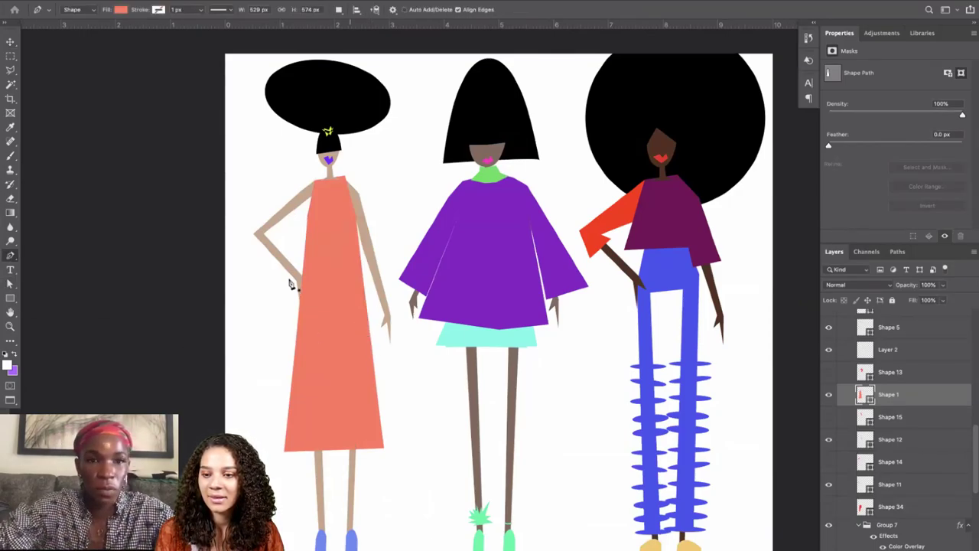
pyautogui.press('super+plus')
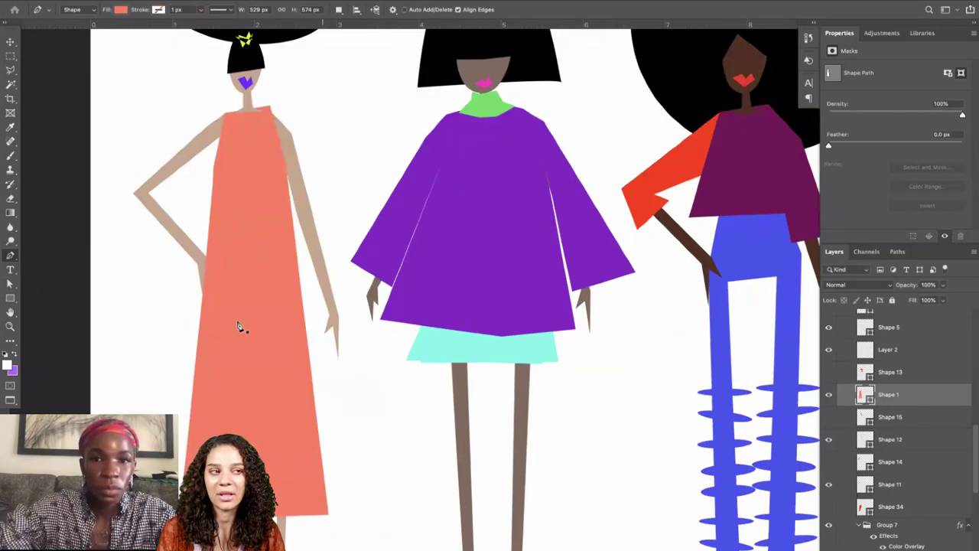
pyautogui.moveTo(208, 329); pyautogui.dragTo(373, 375)
pyautogui.click(312, 213)
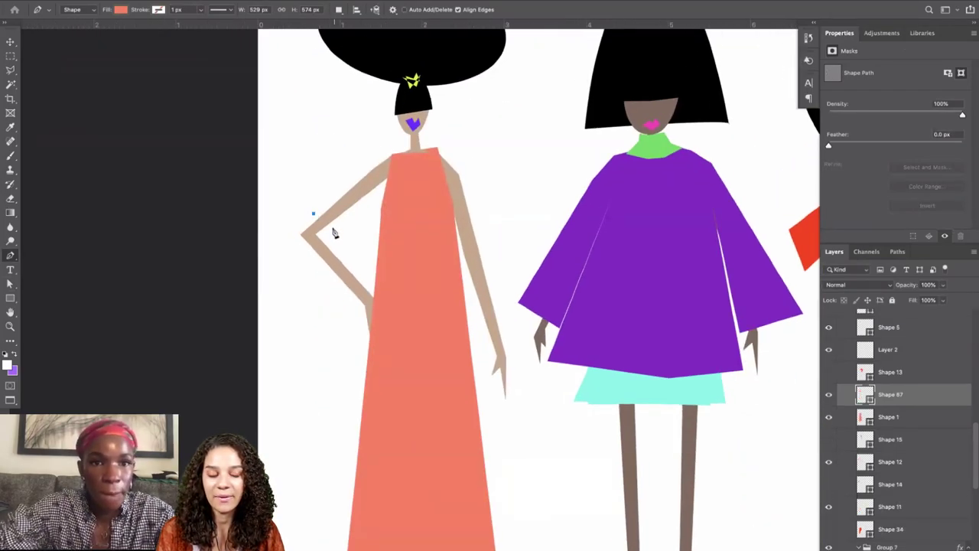
pyautogui.click(334, 229)
pyautogui.click(326, 238)
pyautogui.click(389, 298)
pyautogui.click(377, 352)
pyautogui.click(354, 368)
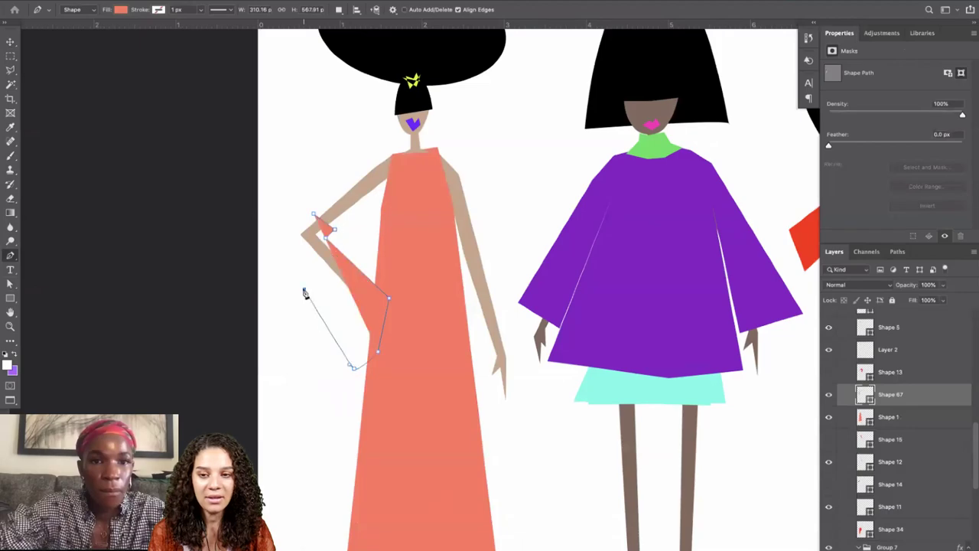
pyautogui.click(304, 289)
pyautogui.click(272, 252)
pyautogui.click(291, 212)
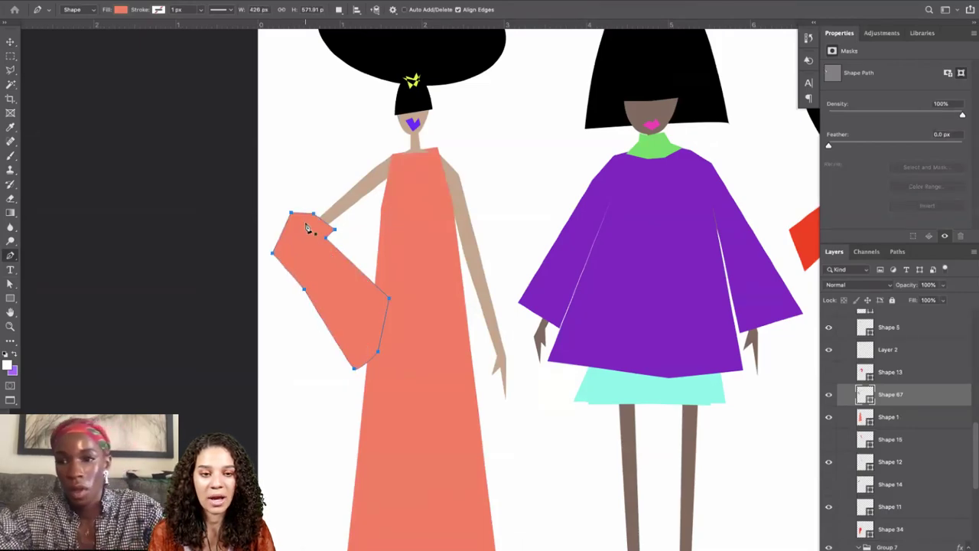
pyautogui.press('Return')
# Move the new sleeve shape, Shape 67, directly above the bent arm's layer, Shape 11, and clip it to the arm.
pyautogui.click(892, 463)
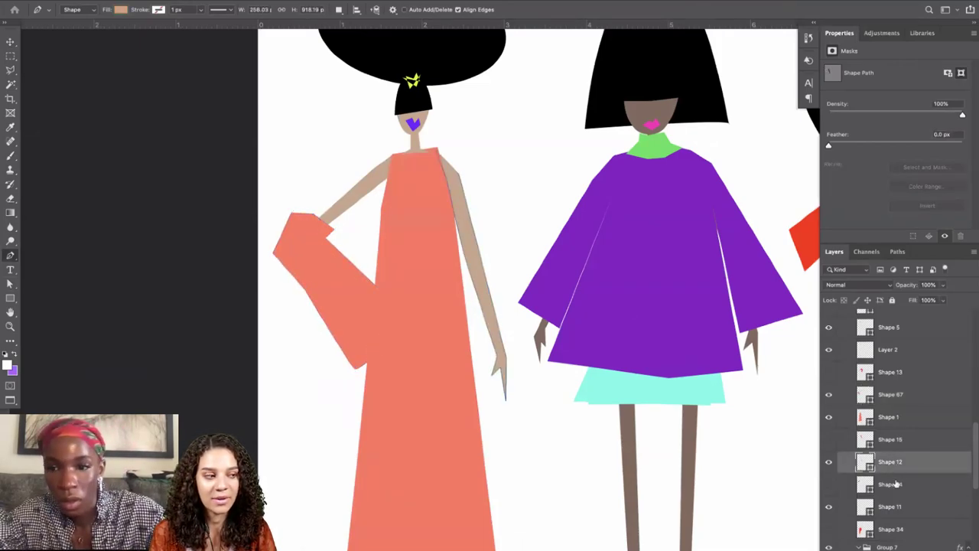
pyautogui.click(885, 511)
pyautogui.click(918, 397)
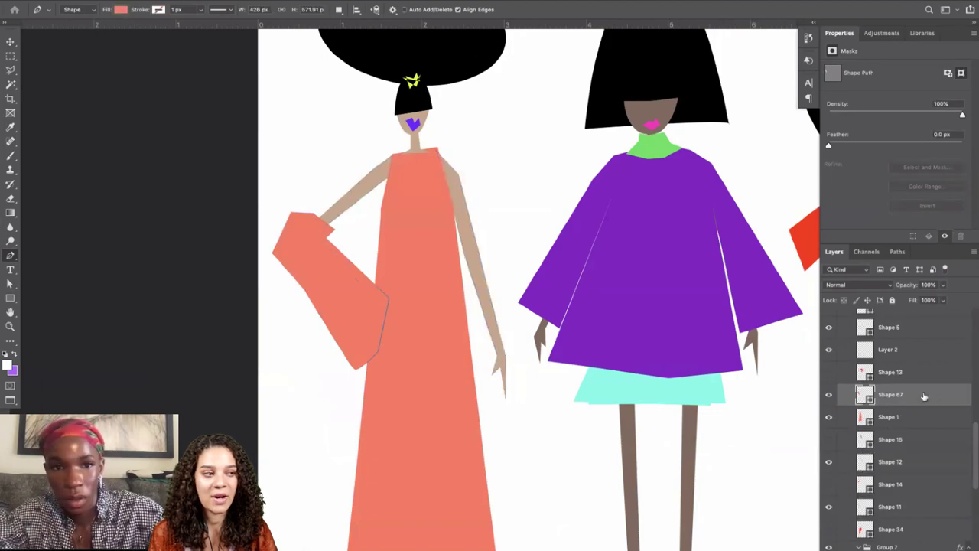
pyautogui.moveTo(903, 403); pyautogui.dragTo(896, 488)
pyautogui.click(890, 503)
pyautogui.press('super+plus')
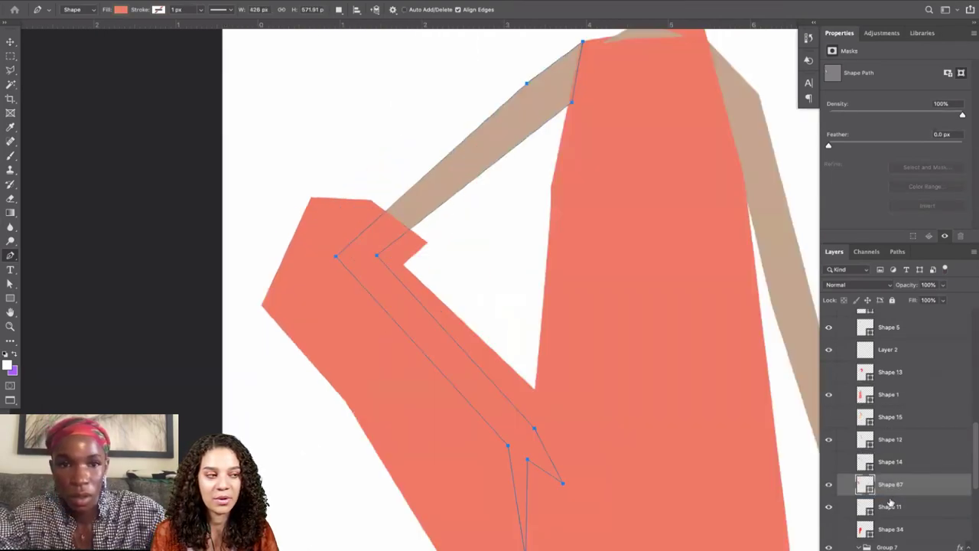
pyautogui.click(890, 502)
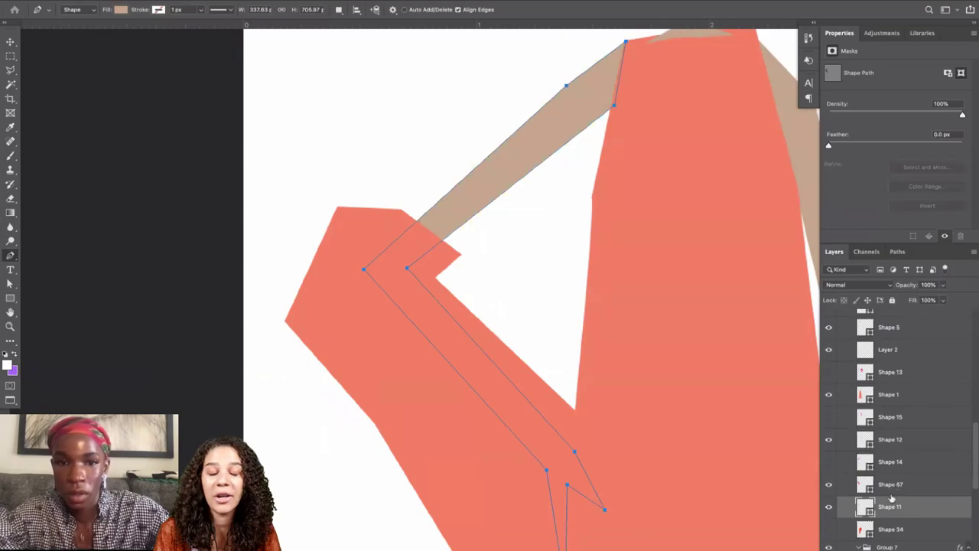
pyautogui.keyDown('alt'); pyautogui.click(890, 496); pyautogui.keyUp('alt')
pyautogui.hotkey('ctrl', '0')
# Move the bent arm, Shape 11, together with its clipped sleeve, Shape 67, above the dress layer, Shape 1.
pyautogui.click(905, 510)
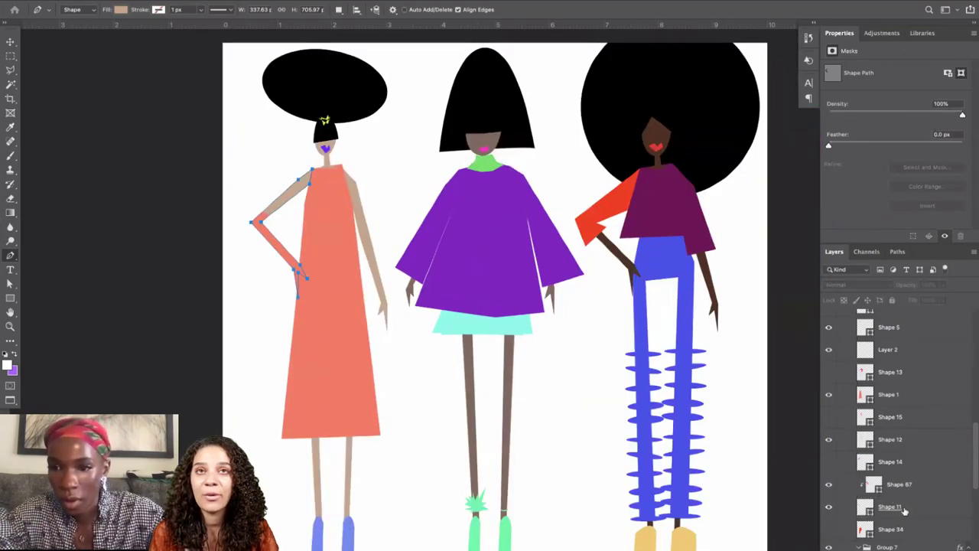
pyautogui.keyDown('shift'); pyautogui.click(899, 485); pyautogui.keyUp('shift')
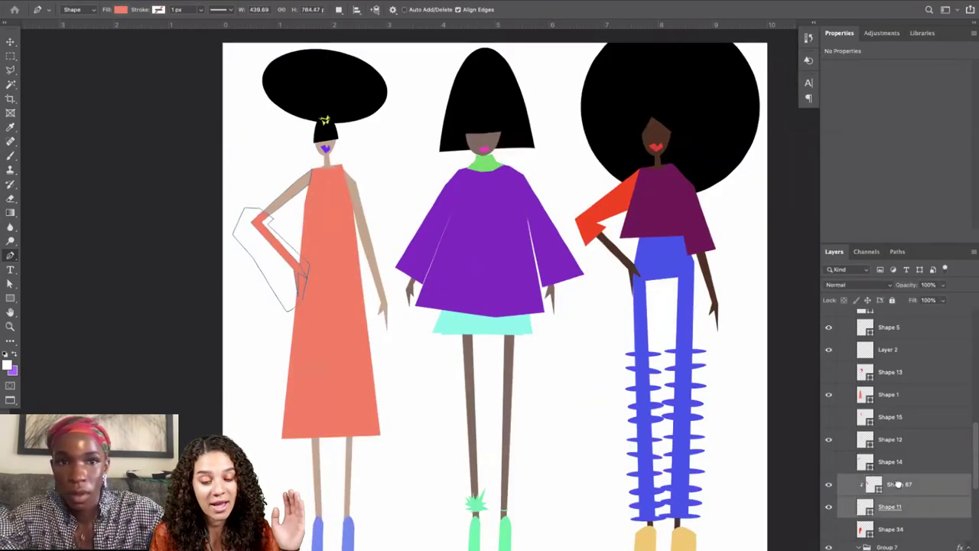
pyautogui.moveTo(899, 485); pyautogui.dragTo(897, 392)
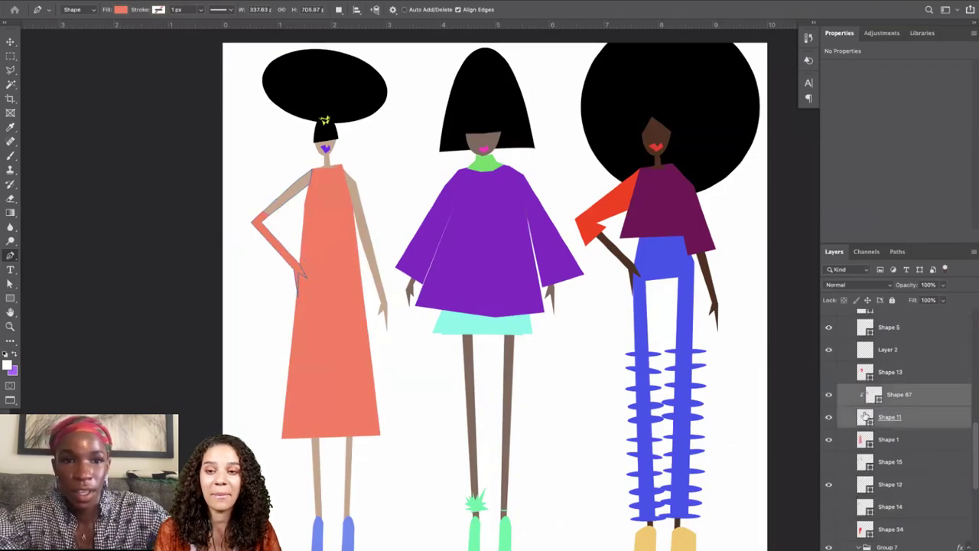
# Recolour the clipped sleeve shape, Shape 67, to dark teal #10596b.
pyautogui.doubleClick(875, 395)
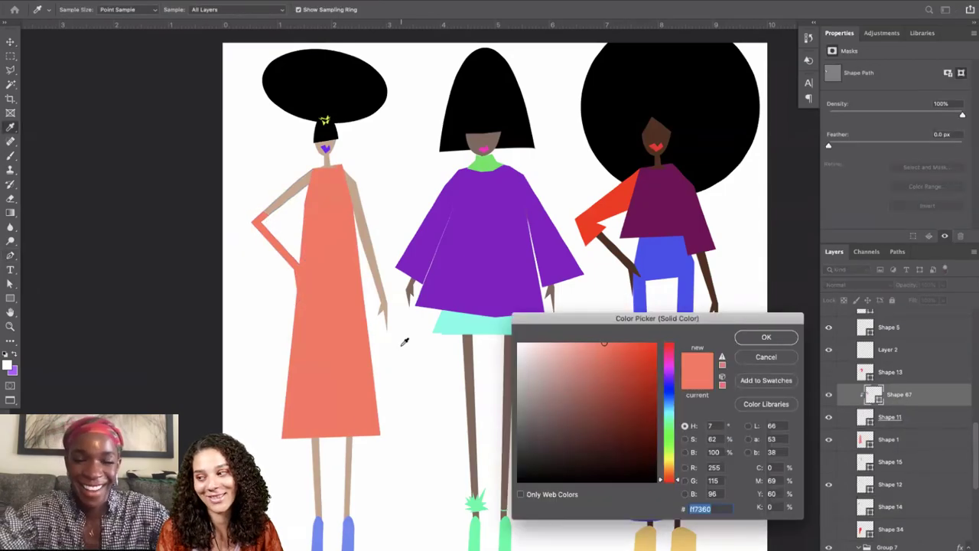
pyautogui.press('super+minus')
pyautogui.click(636, 423)
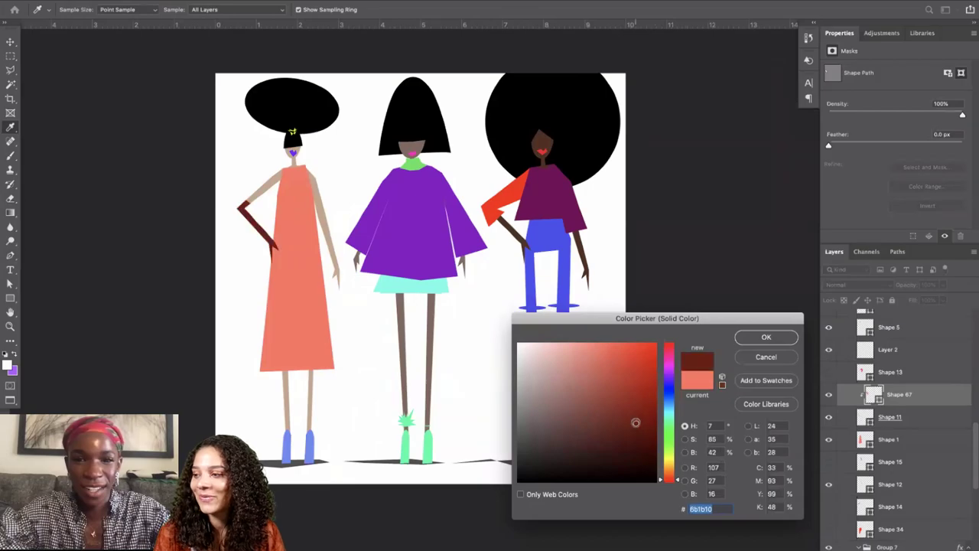
pyautogui.click(665, 407)
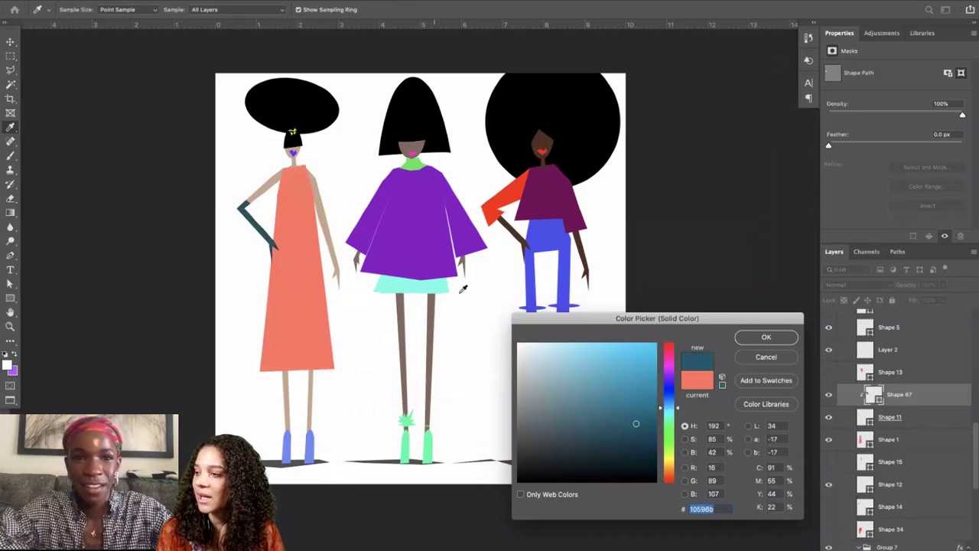
pyautogui.hscroll(3, 463, 287)
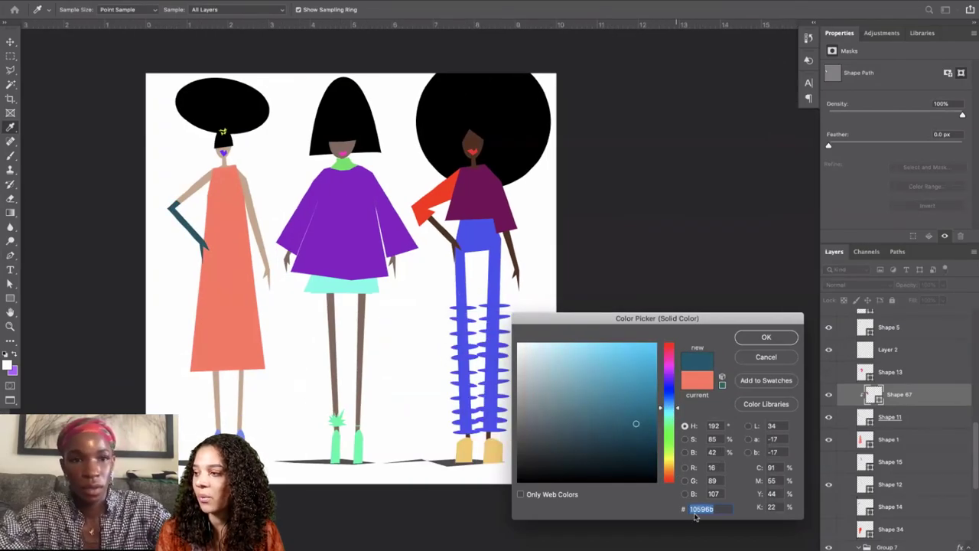
pyautogui.press('Return')
pyautogui.press('super+plus')
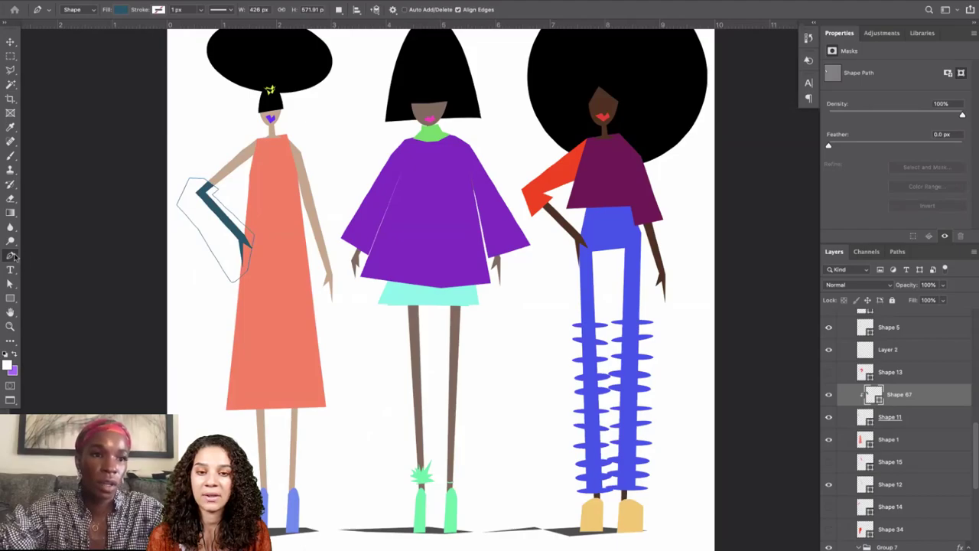
pyautogui.press('Return')
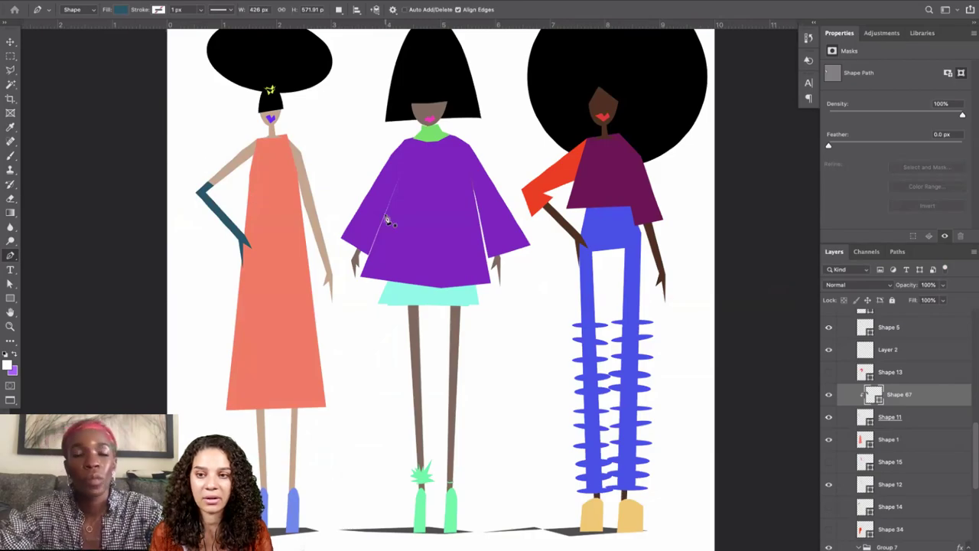
# Show the document tabs, switch to the bald woman's portrait document, and expand its DO NOT EDIT - LIGHTING group.
pyautogui.press('f')
pyautogui.press('f')
pyautogui.click(470, 38)
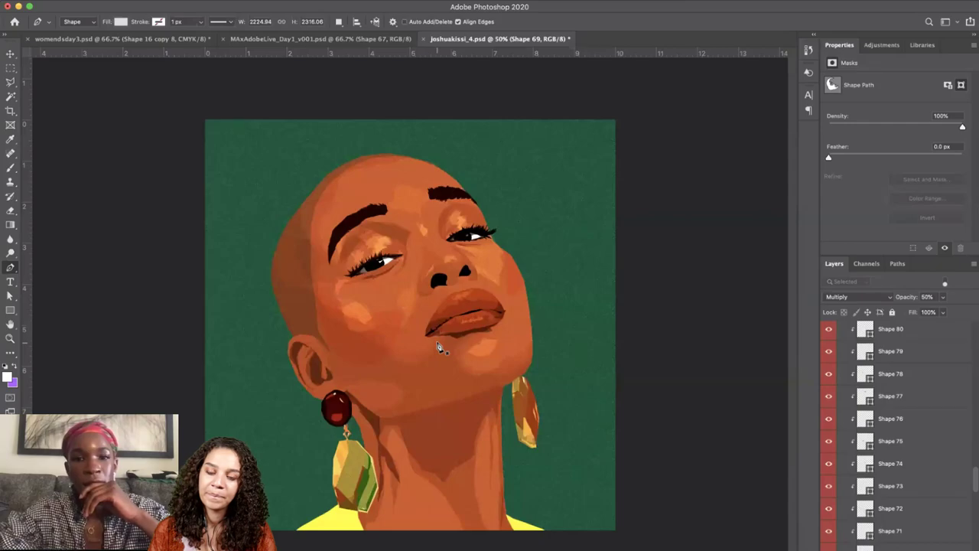
pyautogui.scroll(10, 906, 518)
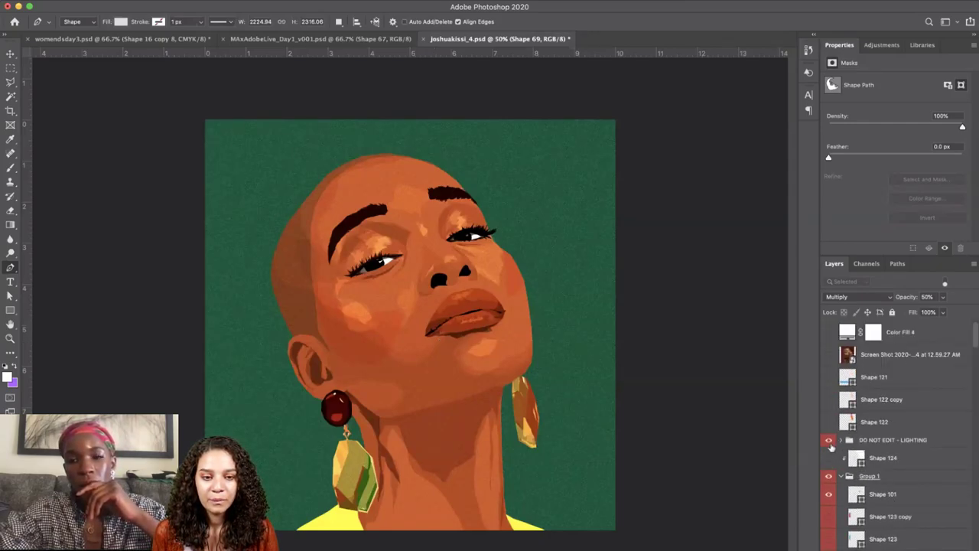
pyautogui.click(828, 441)
pyautogui.click(840, 441)
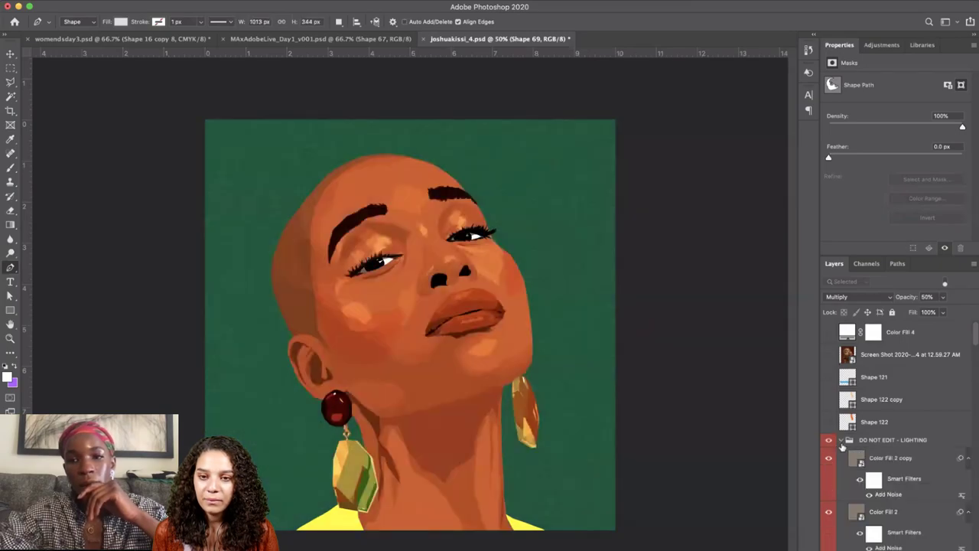
# Examine the fill, shape and adjustment layers of the portrait's lighting group, and collapse the group.
pyautogui.scroll(-2, 841, 445)
pyautogui.scroll(-5, 863, 527)
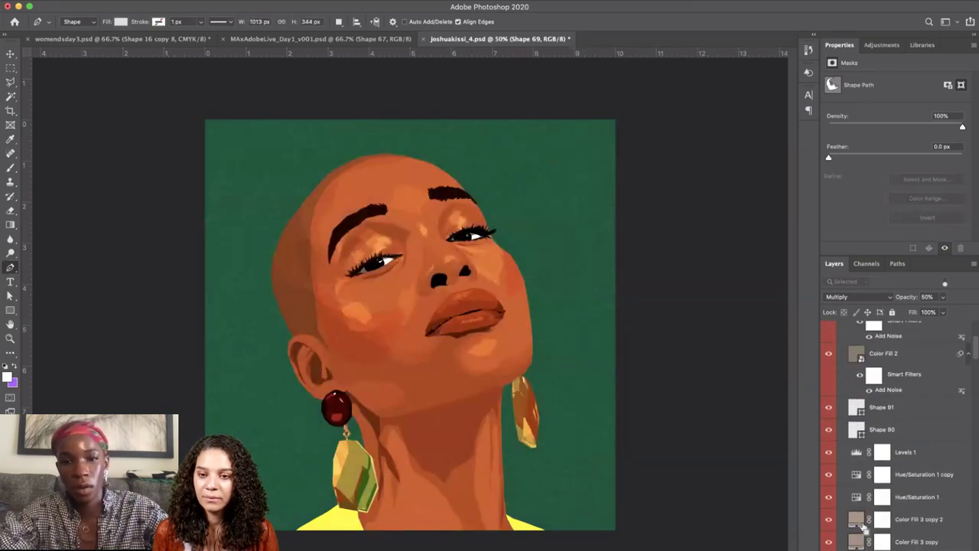
pyautogui.scroll(-5, 863, 527)
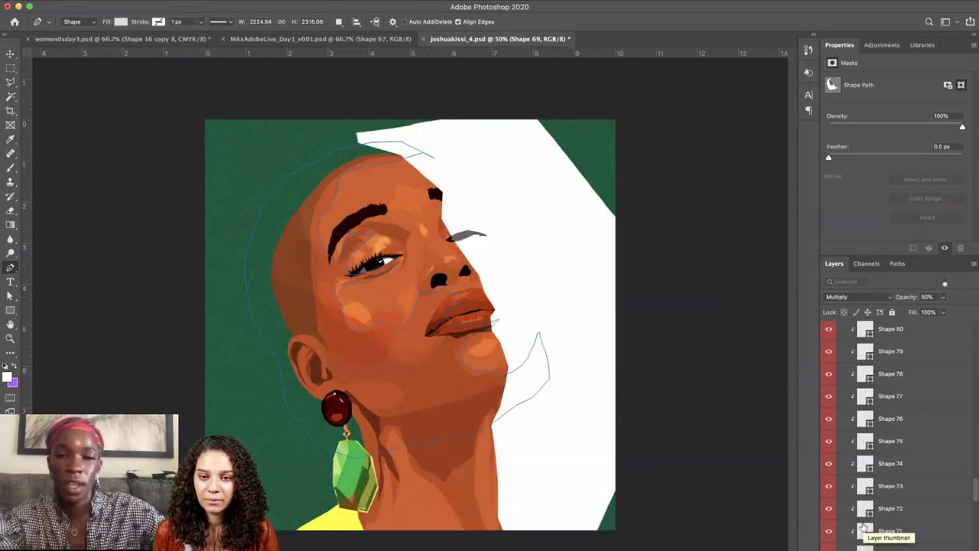
pyautogui.scroll(10, 864, 527)
pyautogui.scroll(-4, 871, 517)
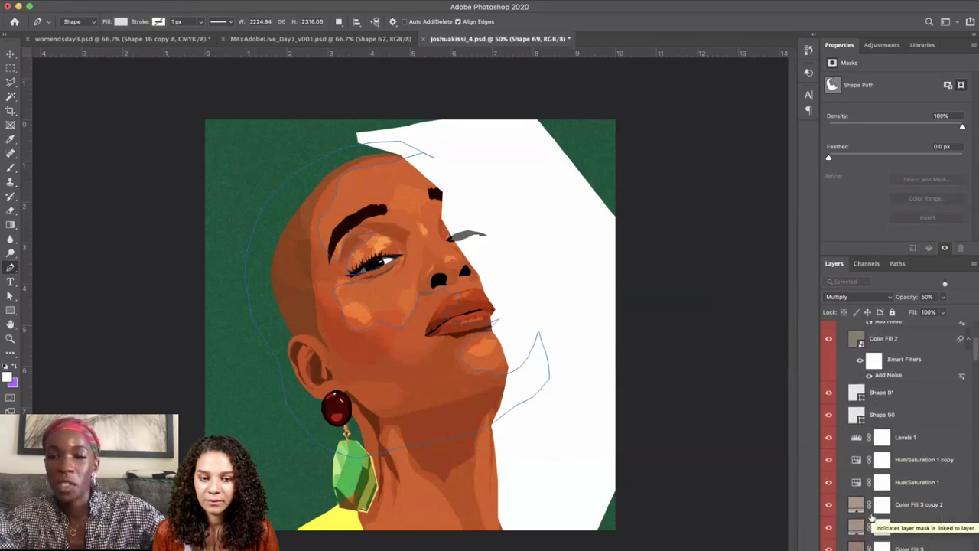
pyautogui.scroll(4, 869, 517)
pyautogui.click(840, 442)
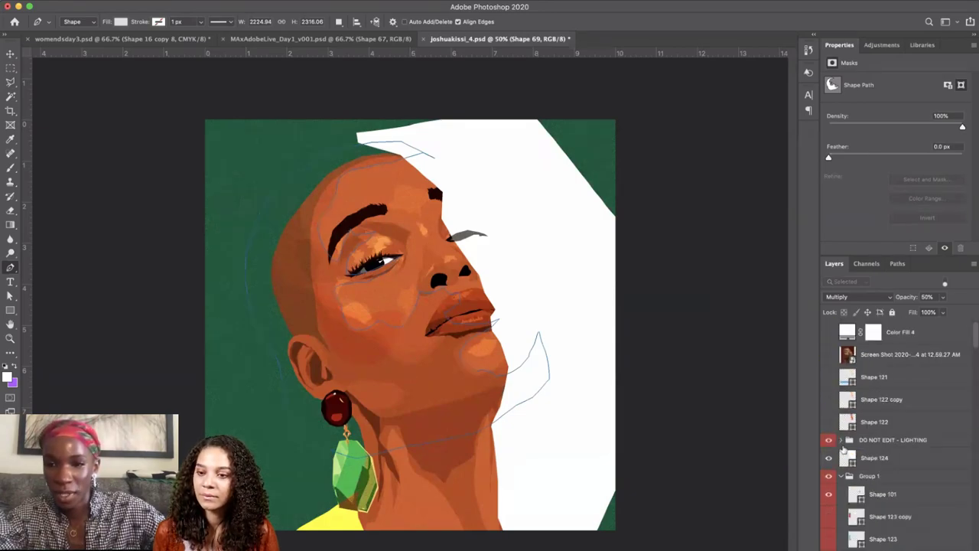
# Hide the large white shape, Shape 124, covering the portrait, and deselect it.
pyautogui.click(848, 459)
pyautogui.click(829, 460)
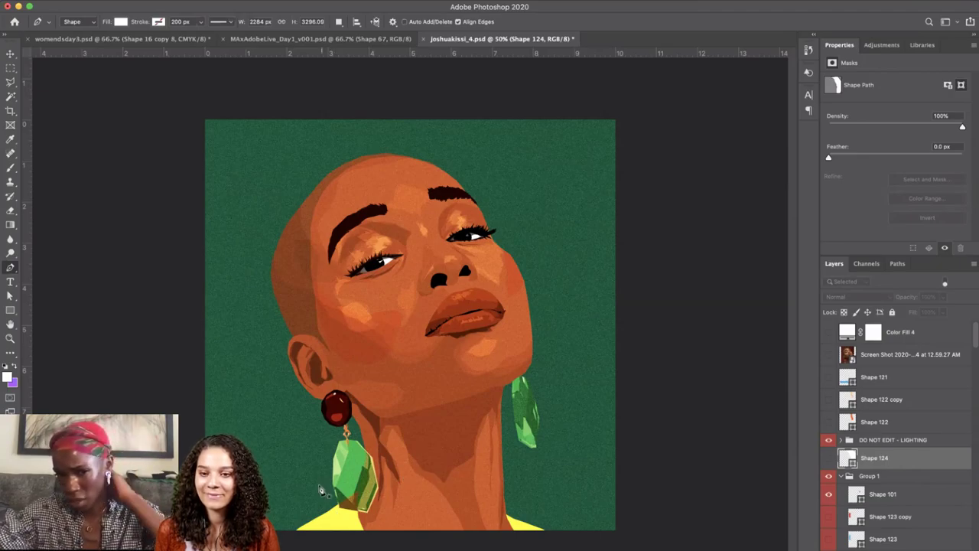
pyautogui.click(10, 296)
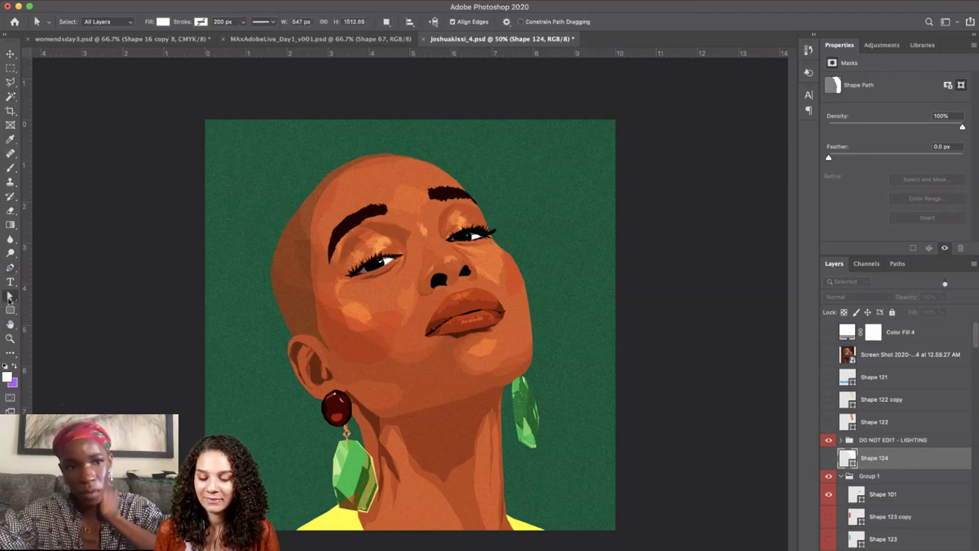
pyautogui.click(346, 476)
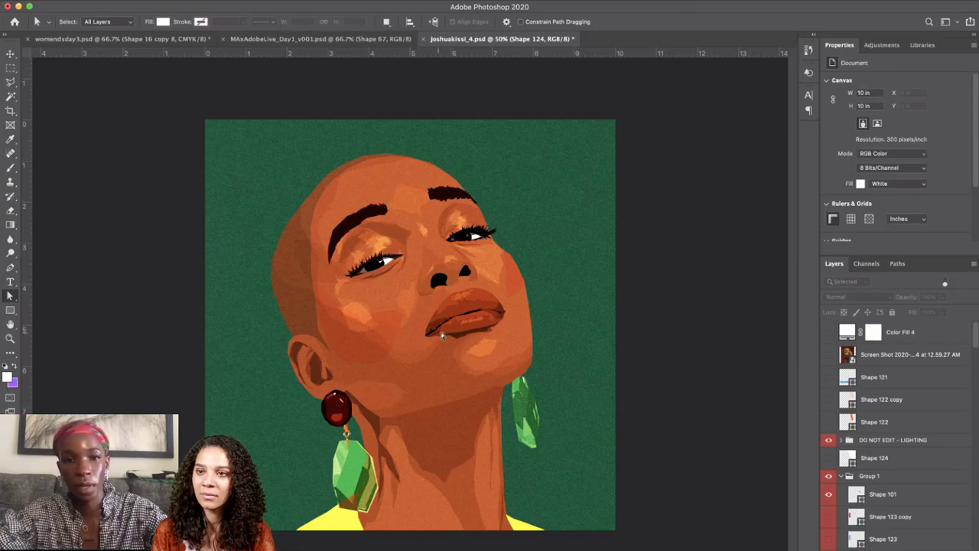
# Compare the portrait with the three-figure illustration, and return to MAxAdobeLive_Day1_v001.psd.
pyautogui.click(308, 37)
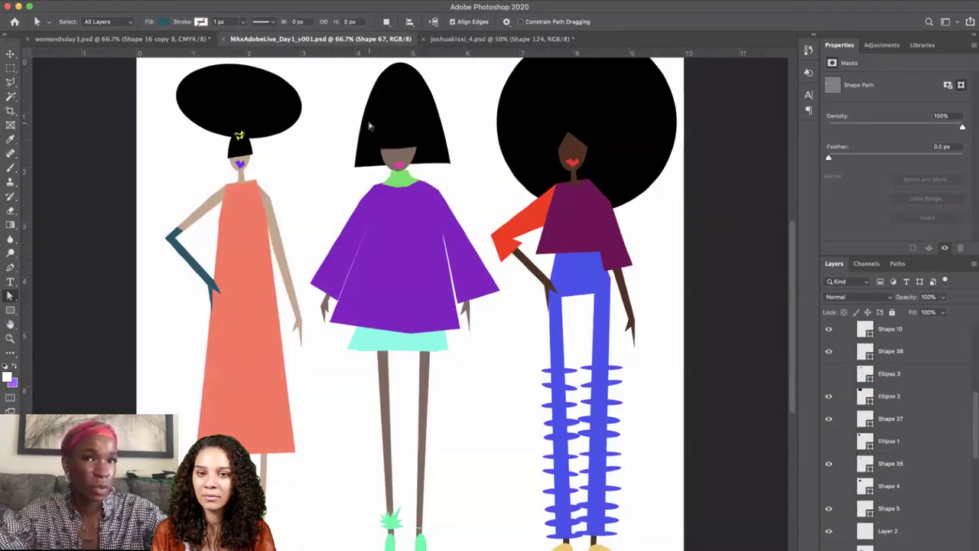
pyautogui.click(496, 45)
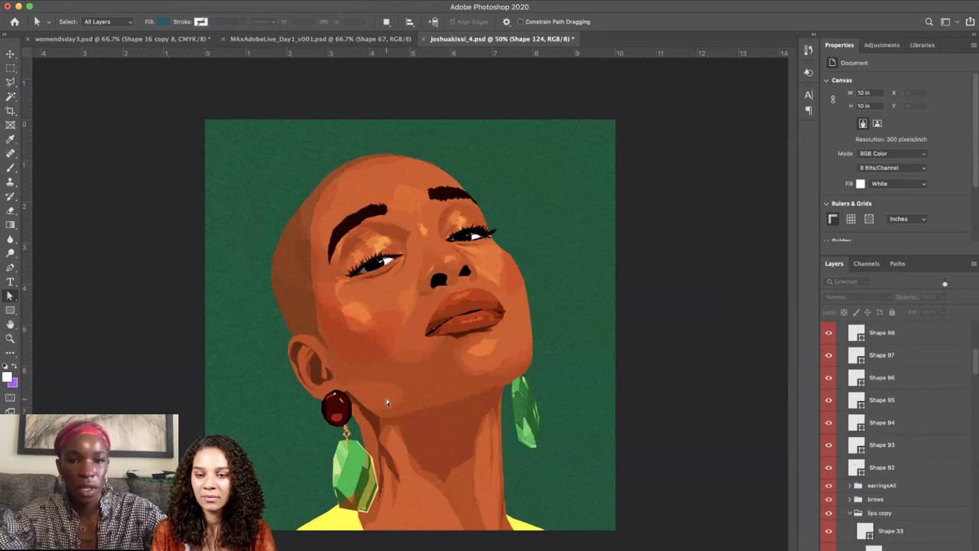
pyautogui.click(364, 38)
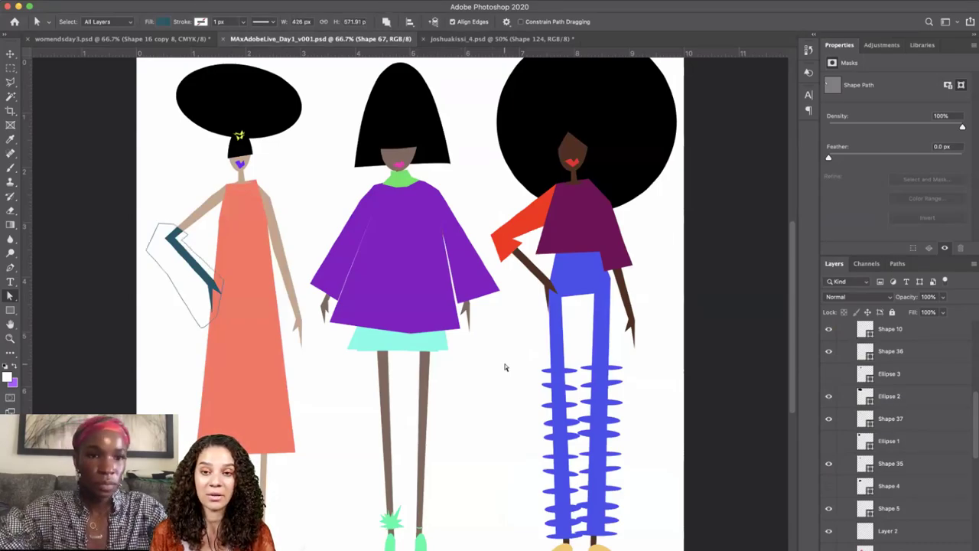
# Shorten the left figure's straight hanging arm by moving its wrist and finger points upward, keeping the hand's shape.
pyautogui.press('Escape')
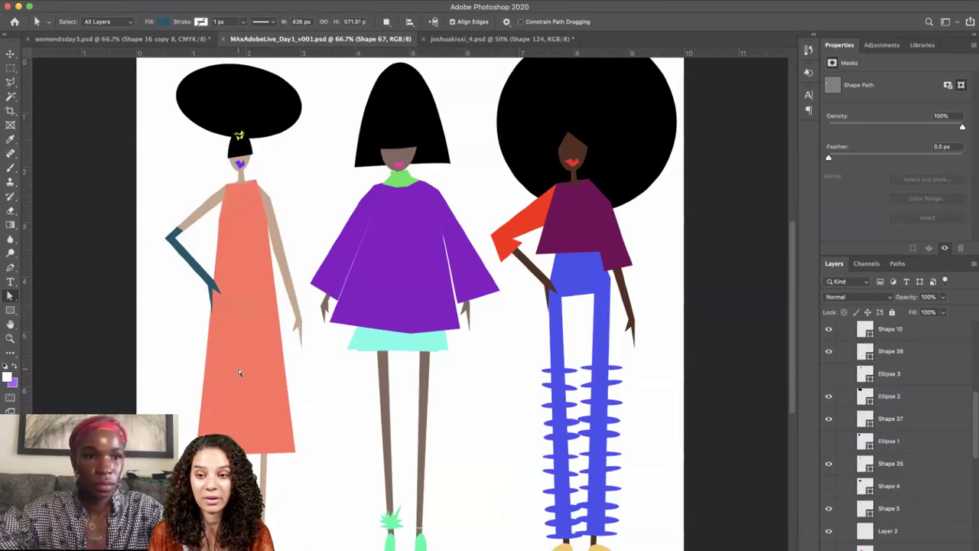
pyautogui.click(15, 269)
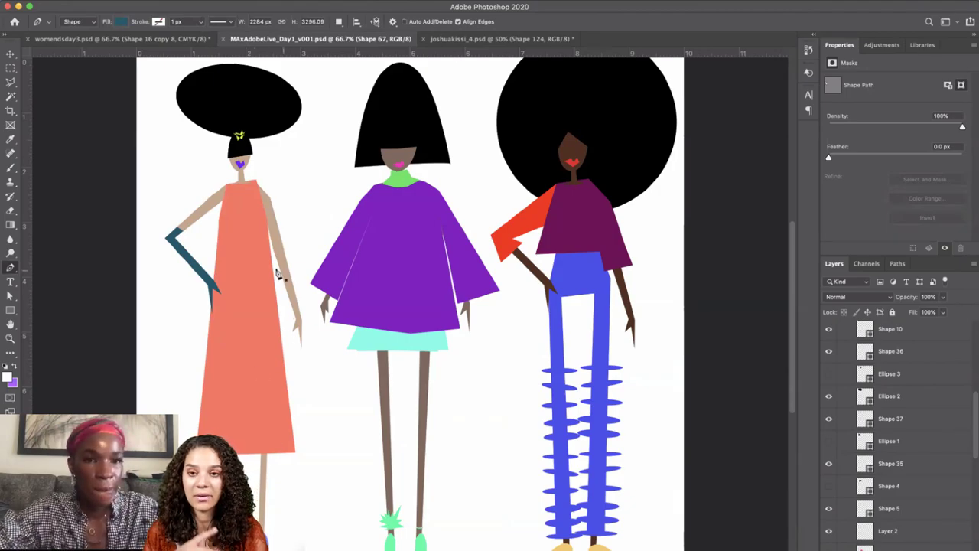
pyautogui.press('super+plus')
pyautogui.moveTo(253, 292); pyautogui.dragTo(360, 306)
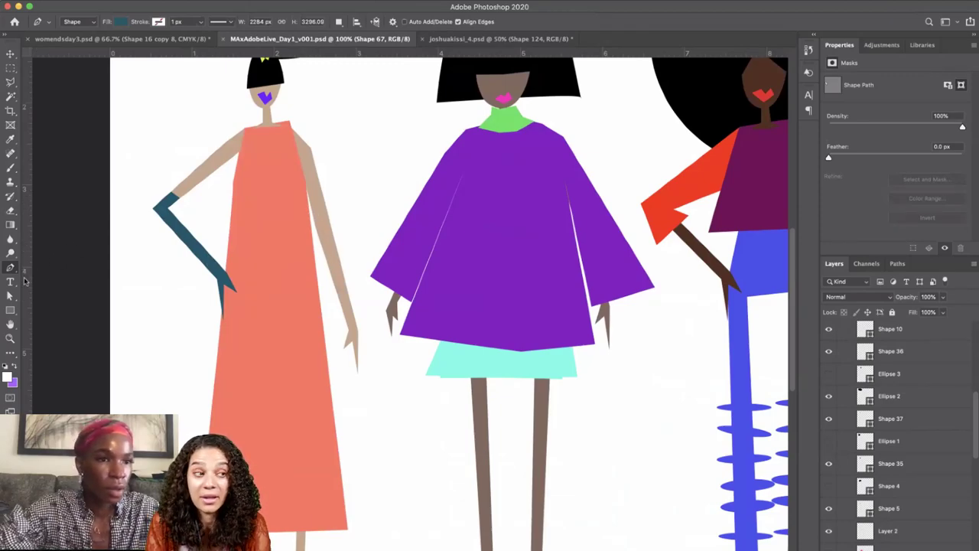
pyautogui.click(10, 297)
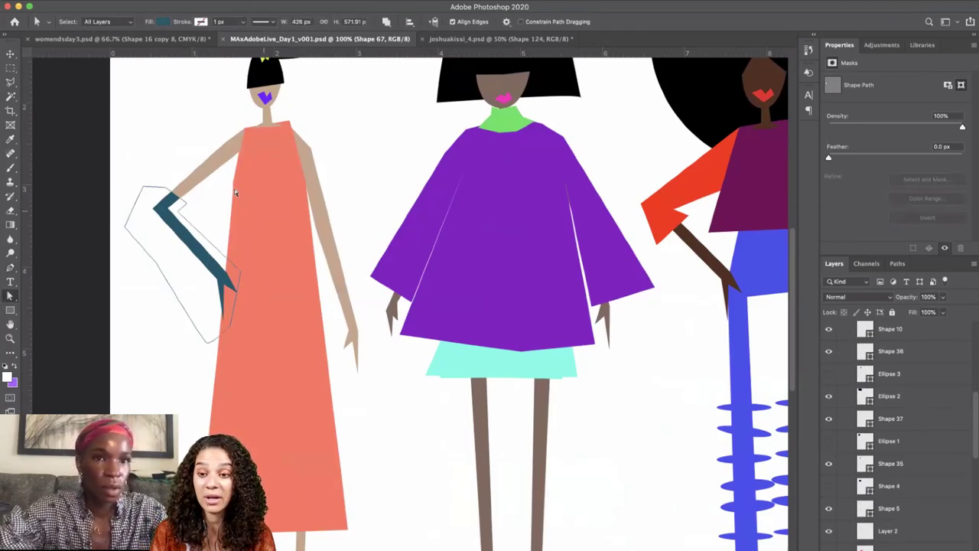
pyautogui.click(325, 242)
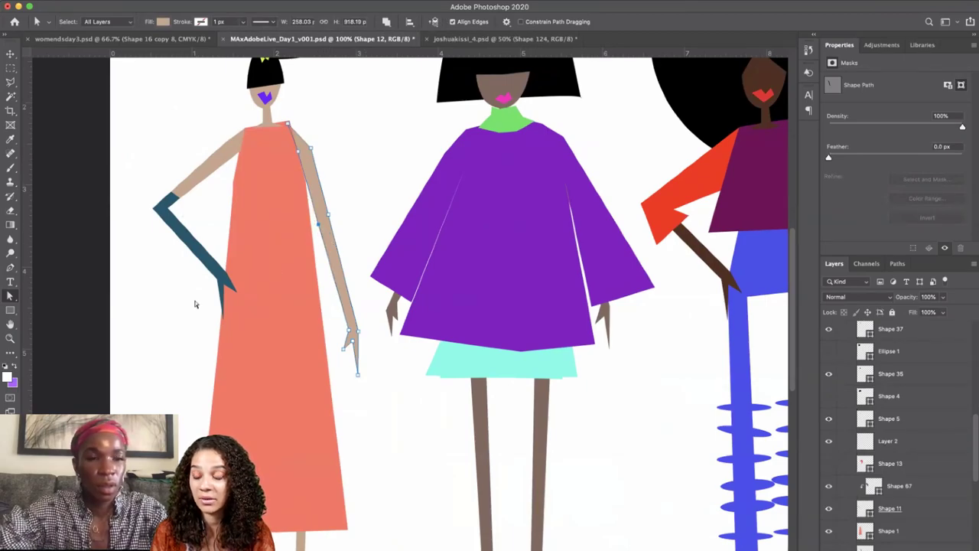
pyautogui.click(349, 330)
pyautogui.keyDown('shift'); pyautogui.click(358, 331); pyautogui.keyUp('shift')
pyautogui.keyDown('shift'); pyautogui.click(352, 341); pyautogui.keyUp('shift')
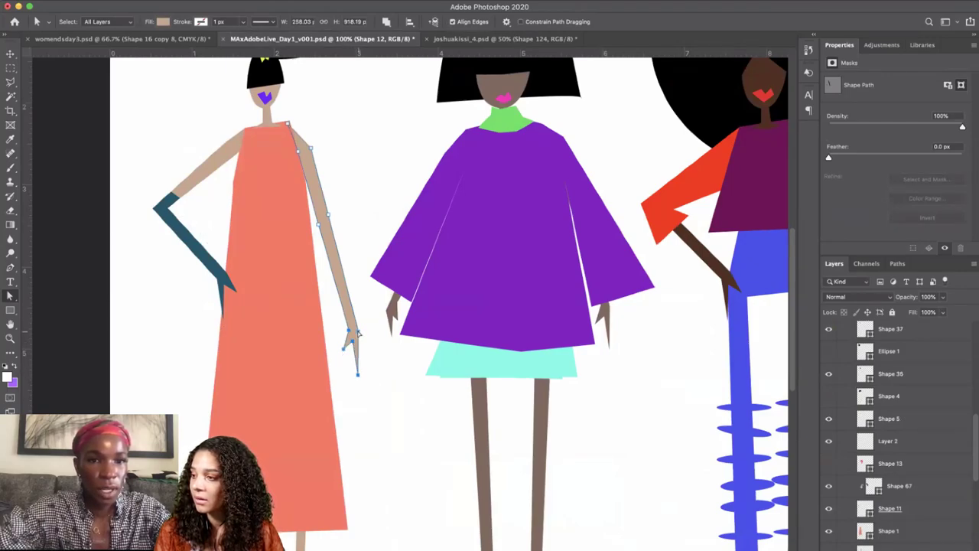
pyautogui.moveTo(358, 333); pyautogui.dragTo(351, 300)
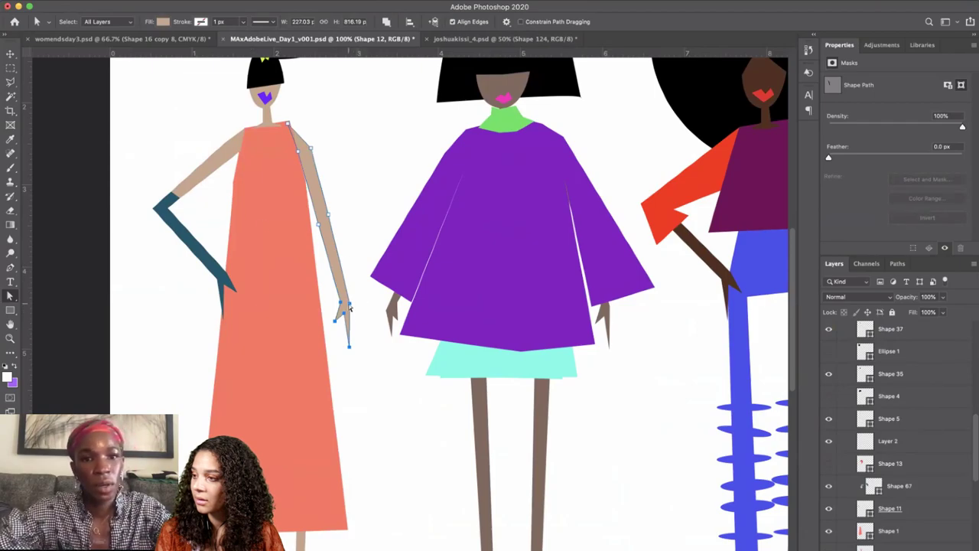
pyautogui.moveTo(349, 305); pyautogui.dragTo(348, 315)
pyautogui.press('Return')
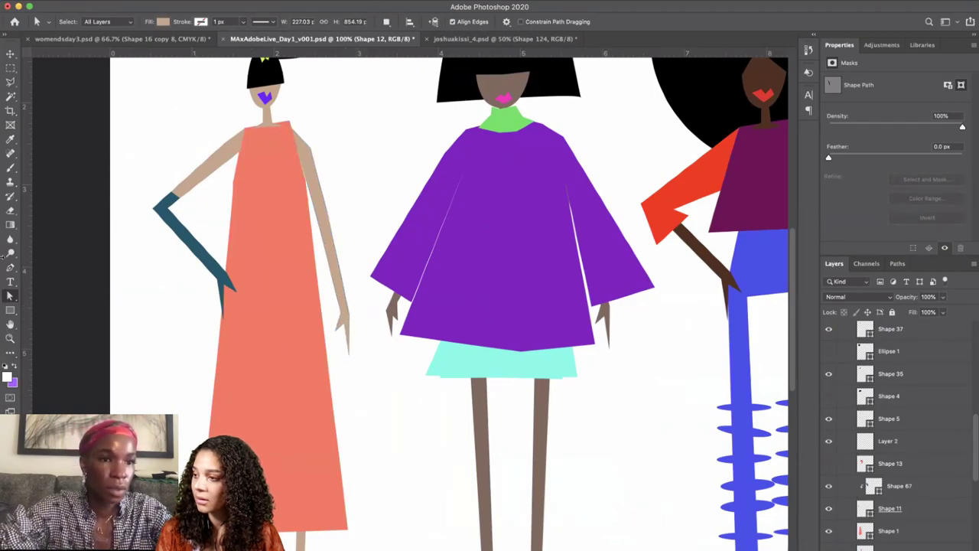
# Draw a closed Pen shape about 618 px tall around the left figure's hanging forearm and hand.
pyautogui.click(10, 267)
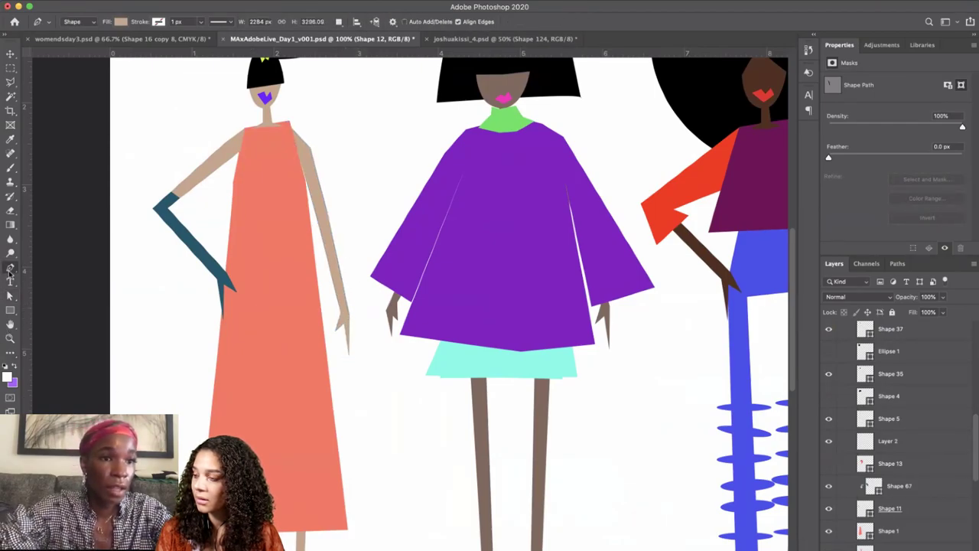
pyautogui.click(316, 231)
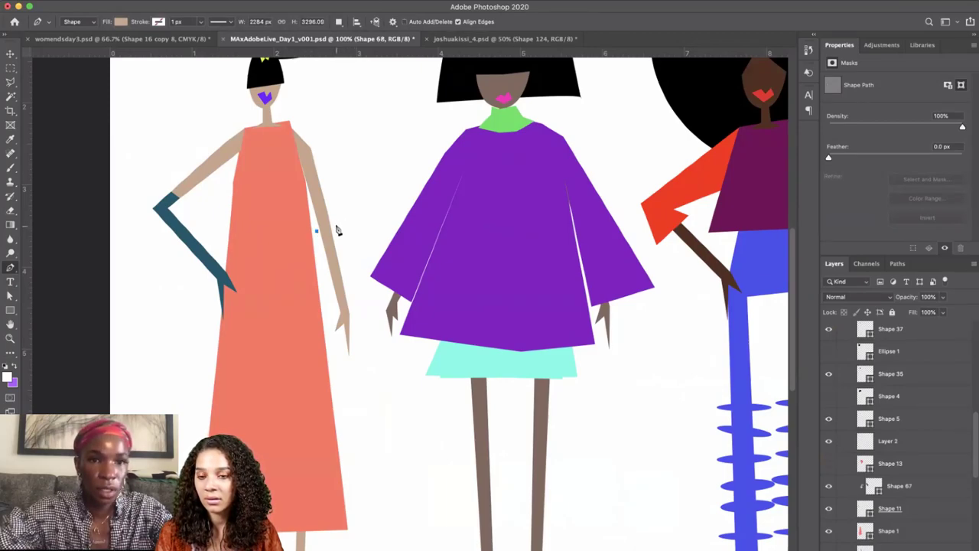
pyautogui.click(336, 209)
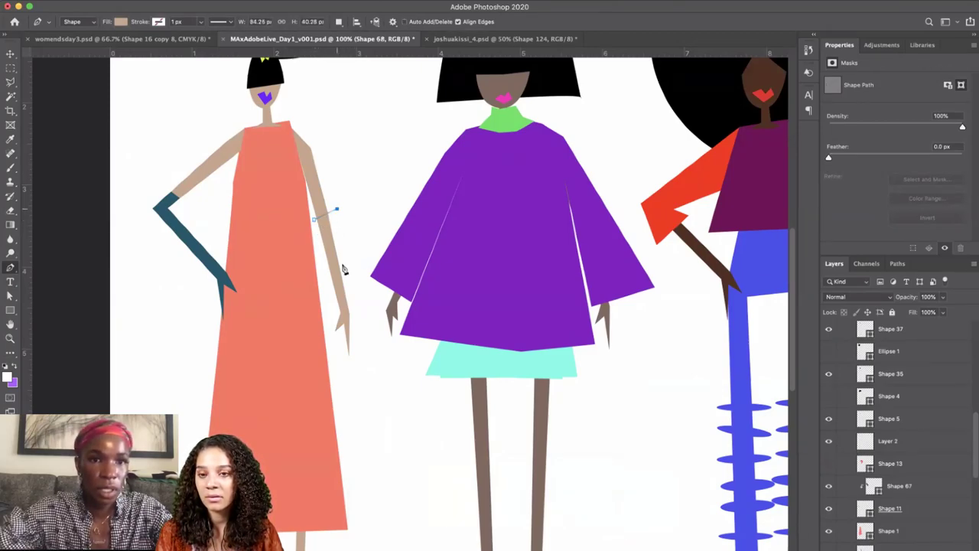
pyautogui.click(364, 339)
pyautogui.click(350, 377)
pyautogui.click(332, 355)
pyautogui.click(329, 308)
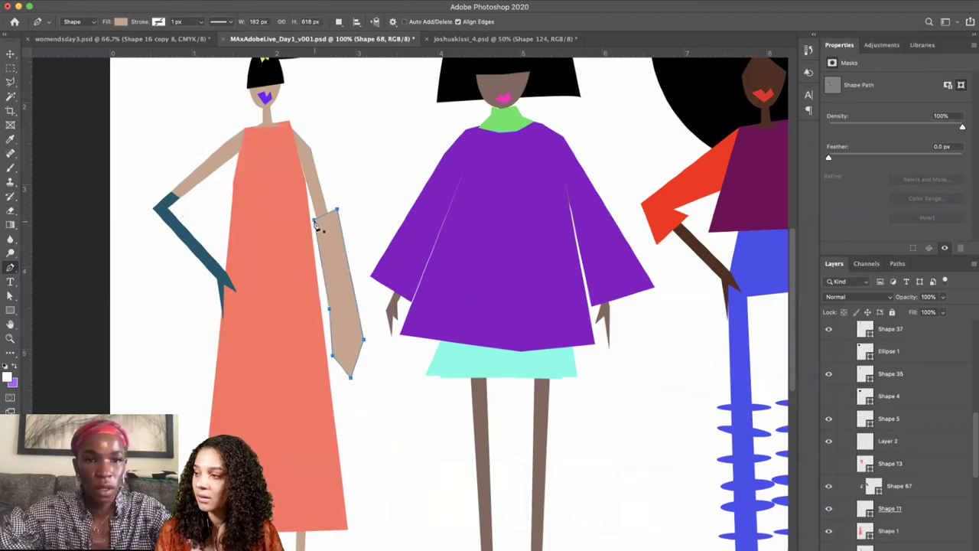
pyautogui.click(315, 222)
pyautogui.press('Return')
# Clip the new forearm shape to the arm layer Shape 12, fill it with the other glove's teal 10596b, and save the document.
pyautogui.scroll(-3, 891, 528)
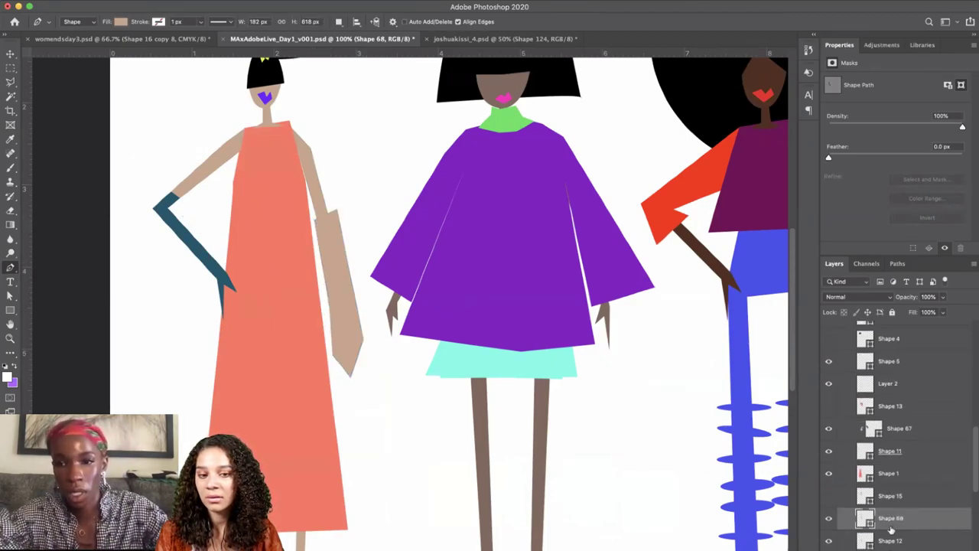
pyautogui.keyDown('alt'); pyautogui.click(880, 529); pyautogui.keyUp('alt')
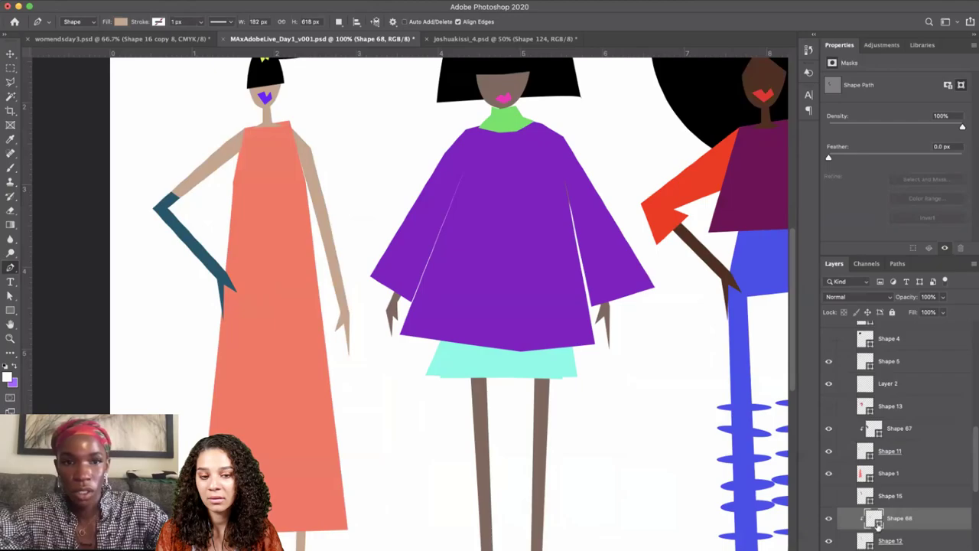
pyautogui.doubleClick(872, 520)
pyautogui.click(222, 280)
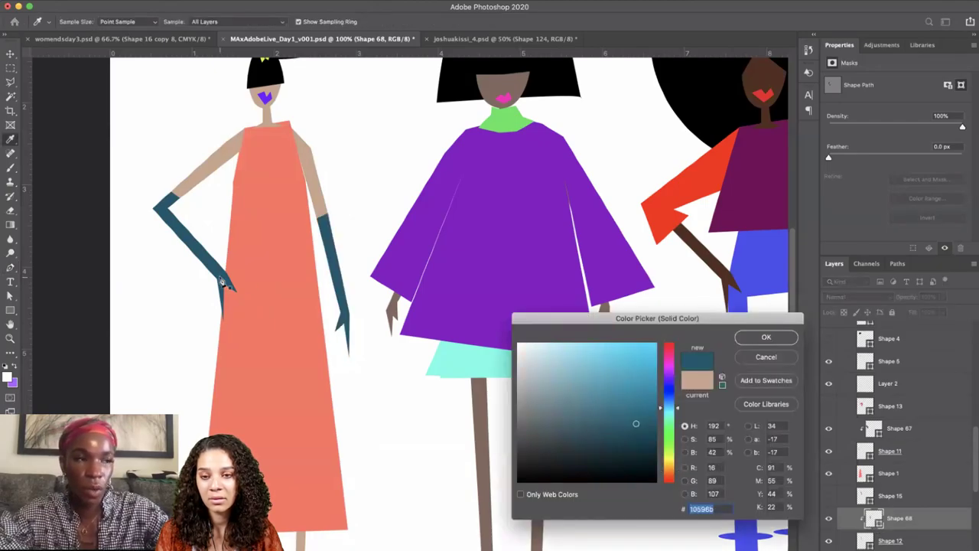
pyautogui.press('Return')
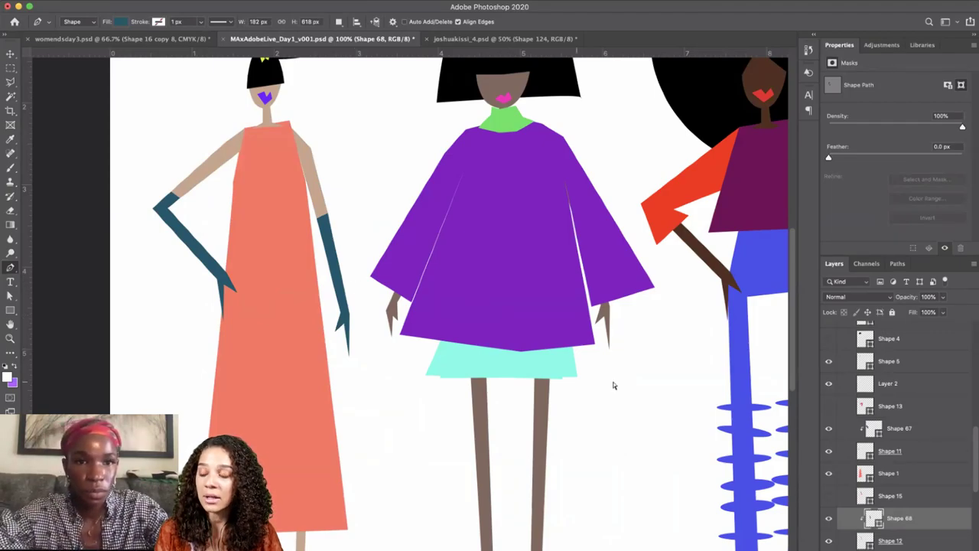
pyautogui.press('super+minus')
pyautogui.press('super+s')
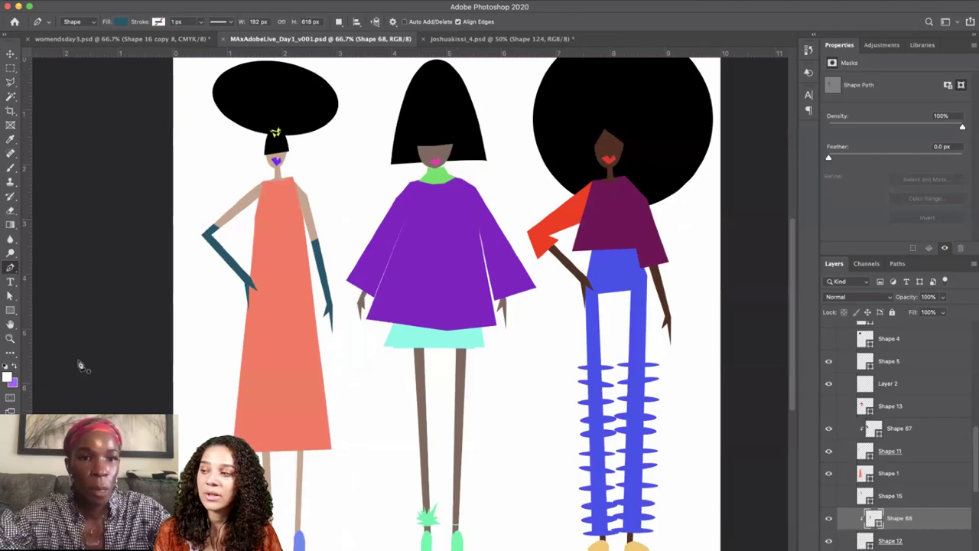
# Narrow the bodice of the left figure's coral dress by moving both underarm points inward.
pyautogui.click(10, 295)
pyautogui.click(298, 237)
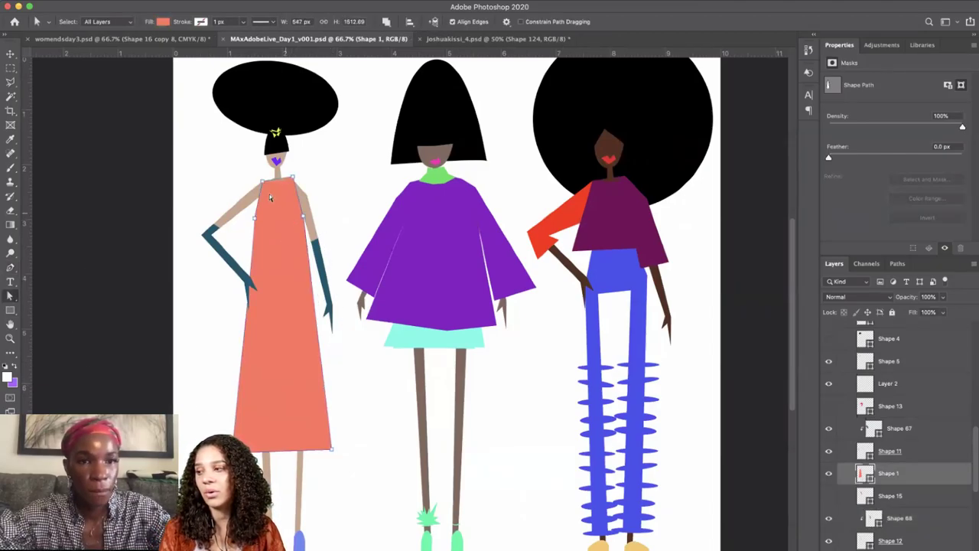
pyautogui.click(258, 218)
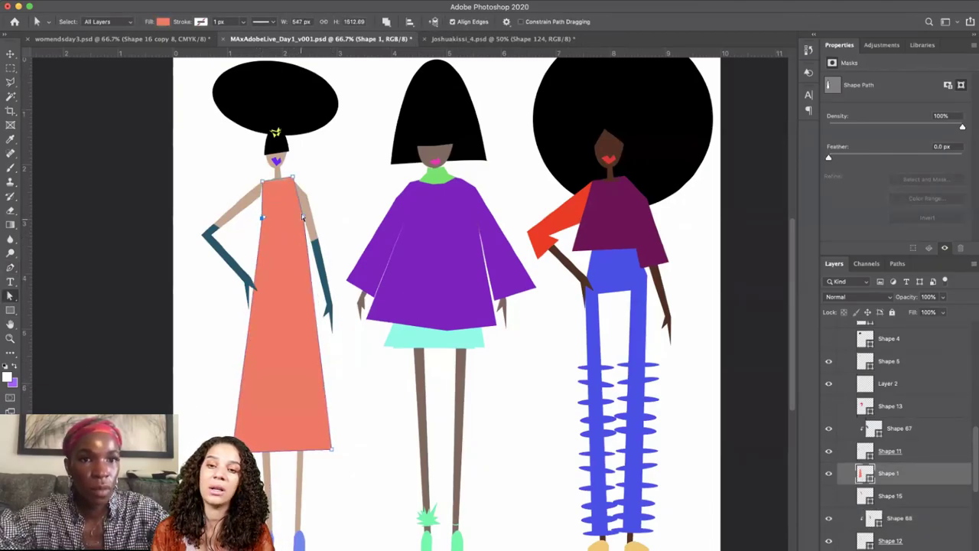
pyautogui.click(12, 267)
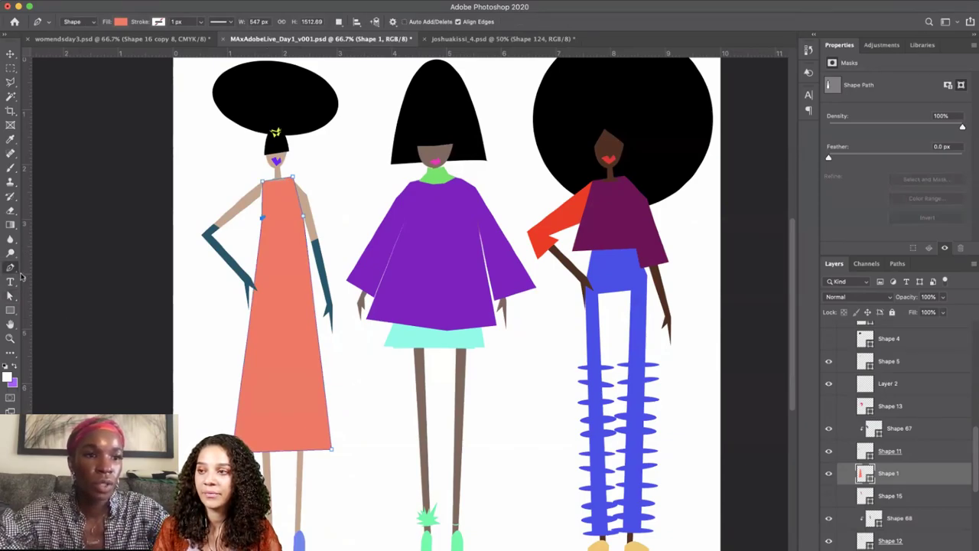
pyautogui.moveTo(17, 269); pyautogui.dragTo(46, 315)
pyautogui.click(48, 317)
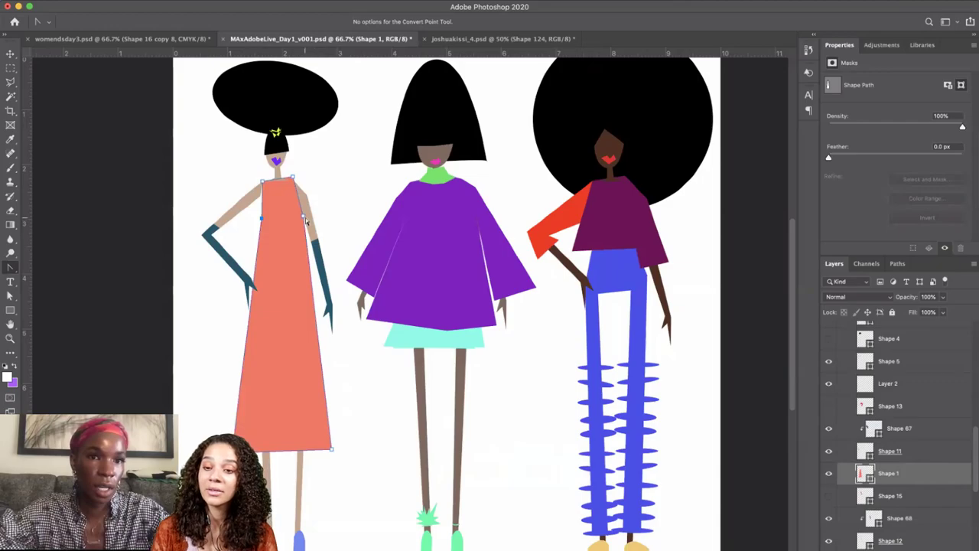
pyautogui.click(10, 295)
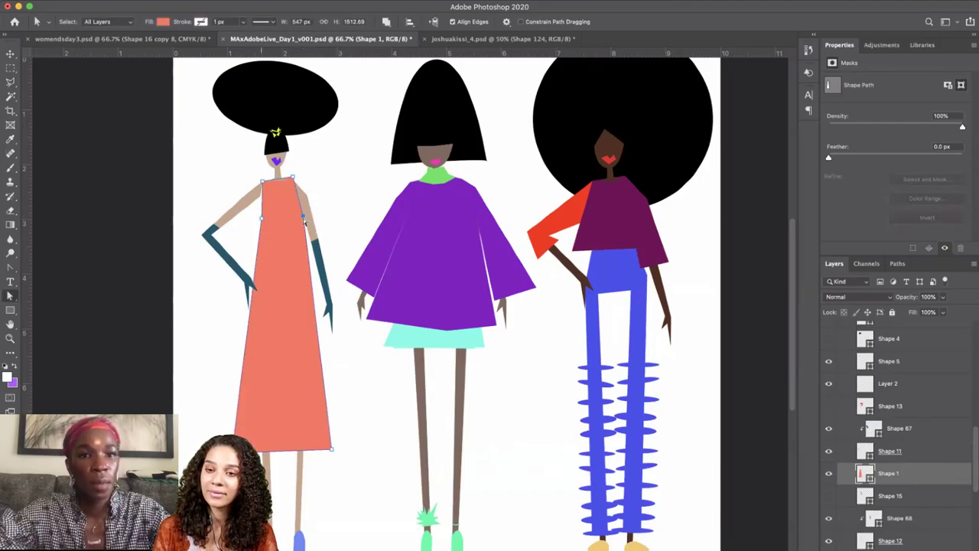
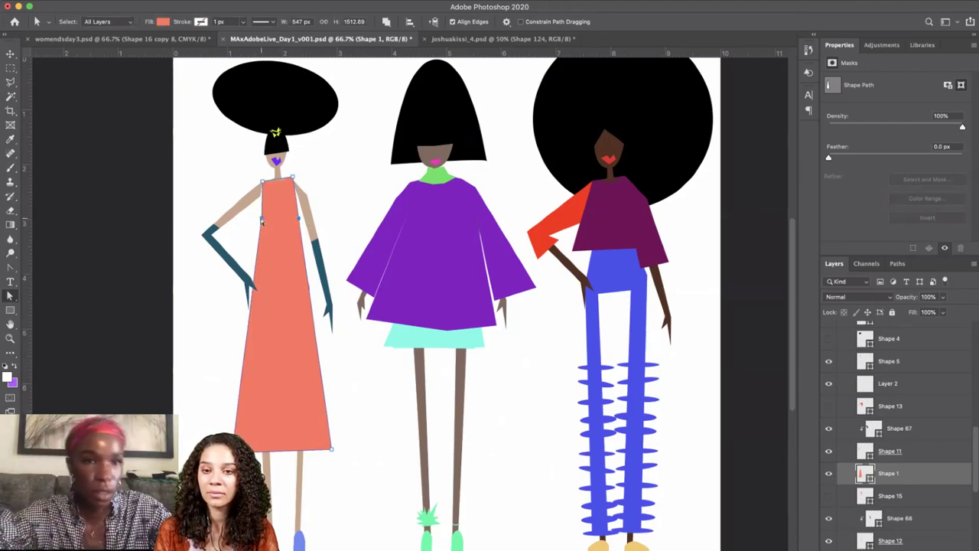
pyautogui.moveTo(262, 222); pyautogui.dragTo(259, 219)
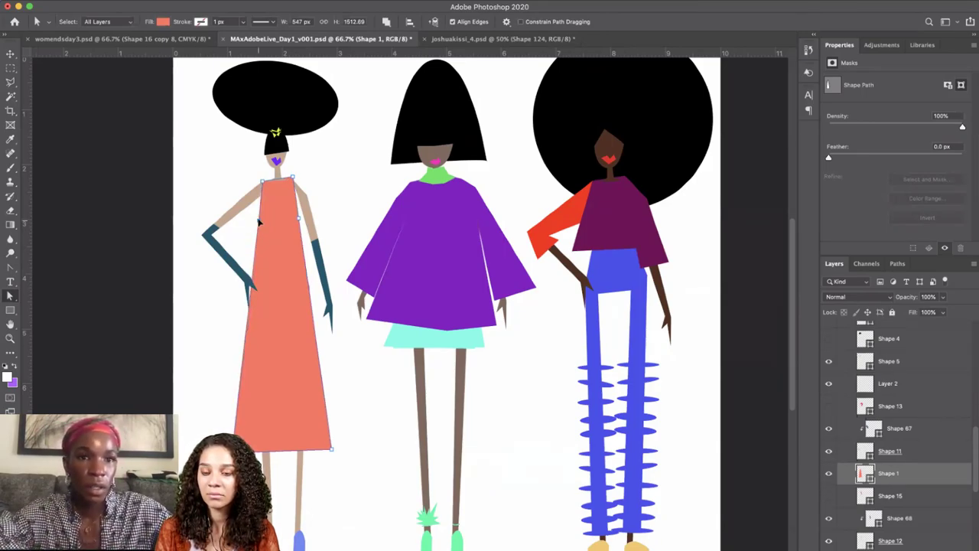
pyautogui.press('Return')
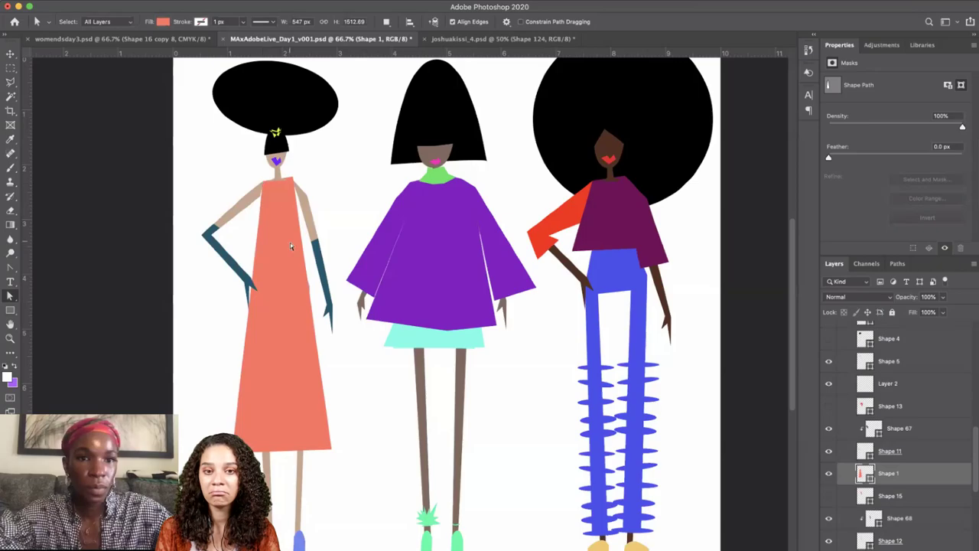
# Pull the hip and inner-thigh points of the left figure's leg shape inward beneath the dress, and save the document.
pyautogui.click(311, 289)
pyautogui.click(298, 482)
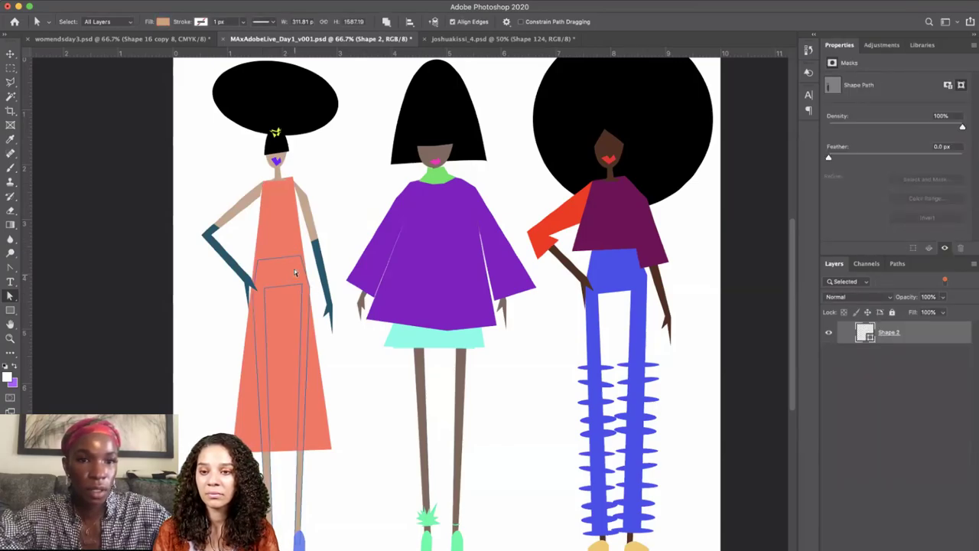
pyautogui.moveTo(302, 286)
pyautogui.mouseDown()
pyautogui.moveTo(293, 284)
pyautogui.moveTo(306, 285)
pyautogui.mouseUp()
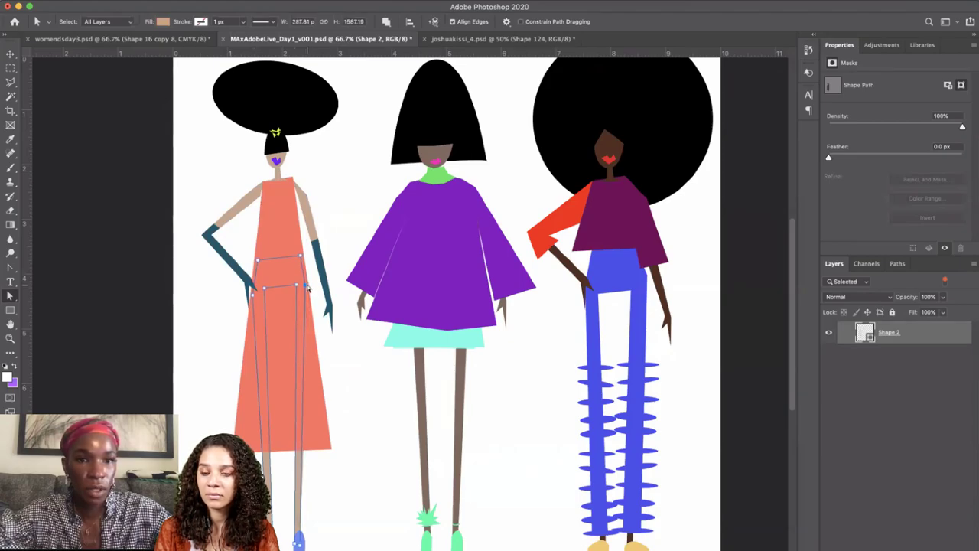
pyautogui.click(306, 286)
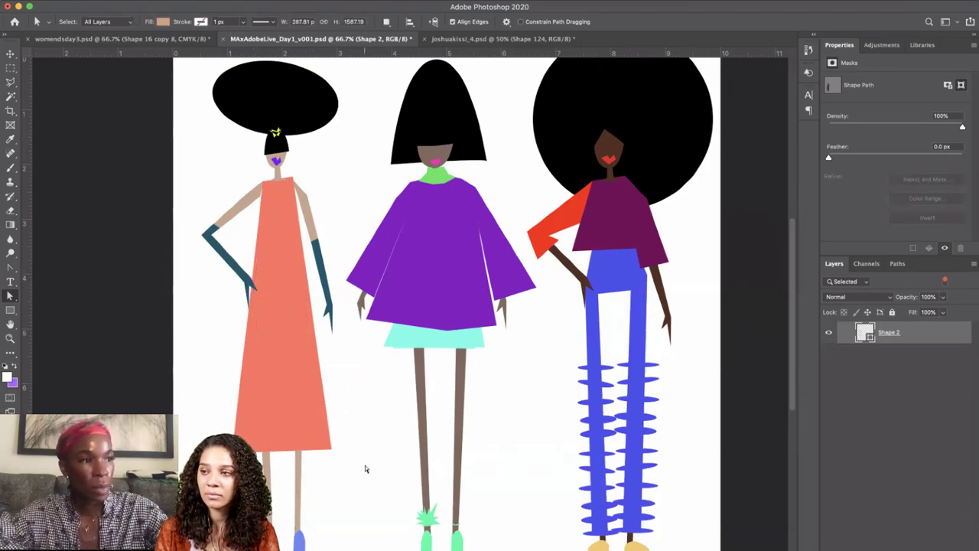
pyautogui.click(298, 542)
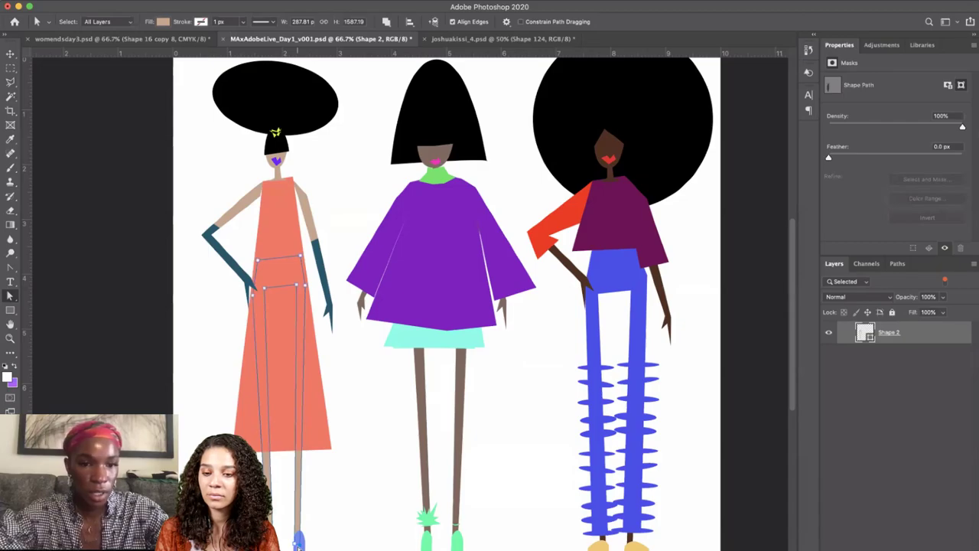
pyautogui.doubleClick(297, 542)
pyautogui.press('super+s')
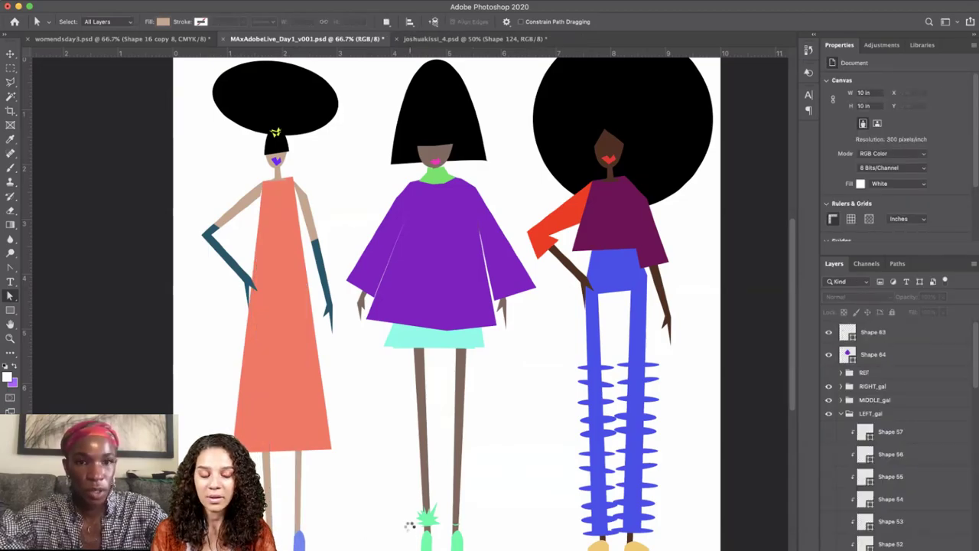
# Adjust the inner armpit points of both of the left figure's arms to fit the narrowed dress bodice.
pyautogui.scroll(1, 314, 358)
pyautogui.hscroll(-1, 313, 358)
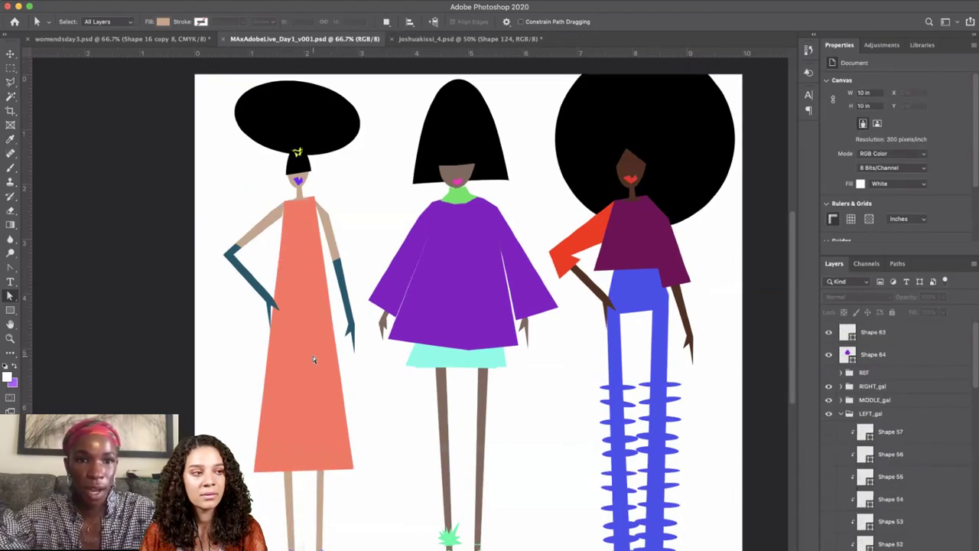
pyautogui.click(277, 223)
pyautogui.click(283, 220)
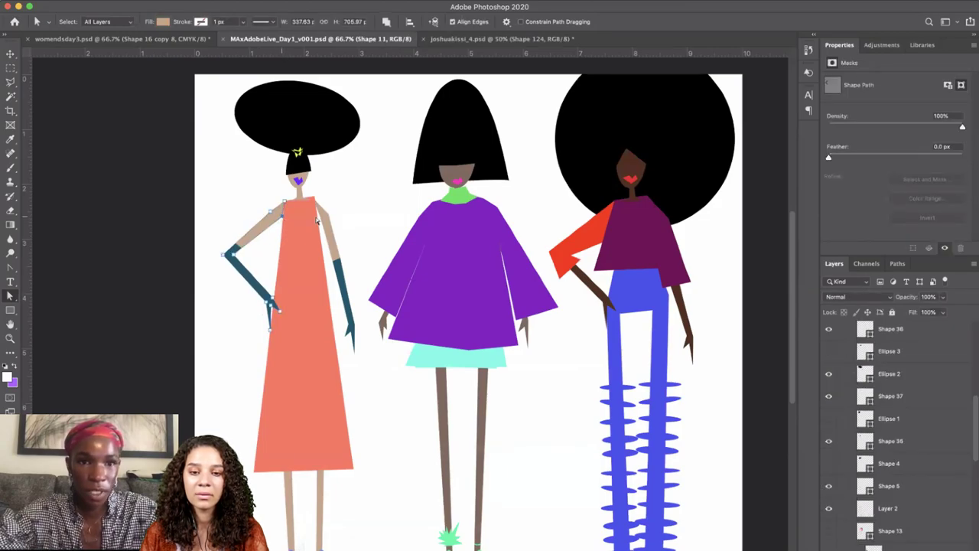
pyautogui.click(357, 223)
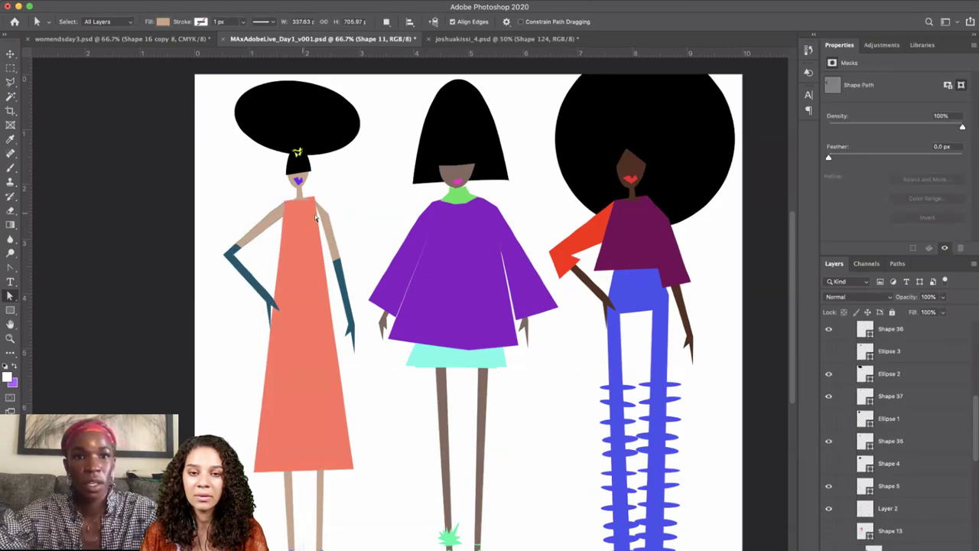
pyautogui.click(330, 221)
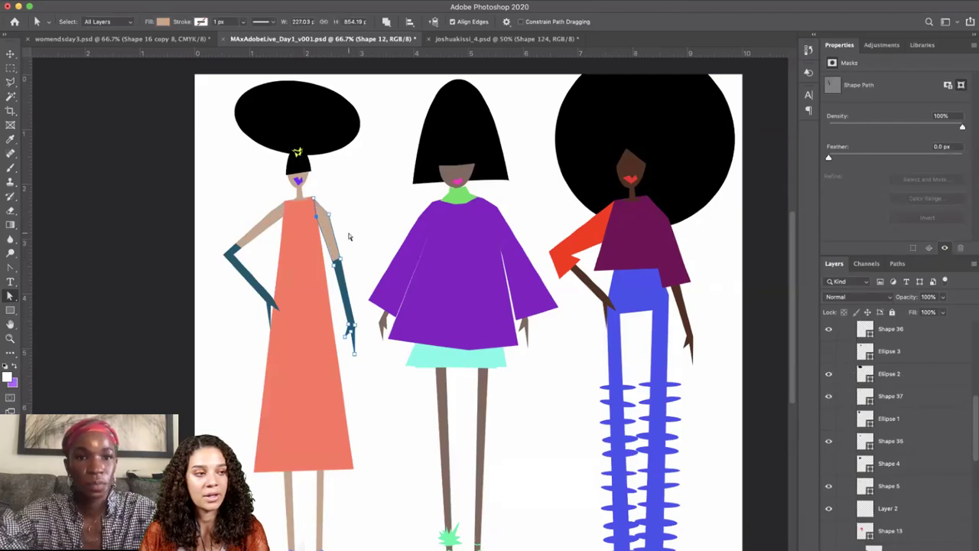
pyautogui.click(353, 243)
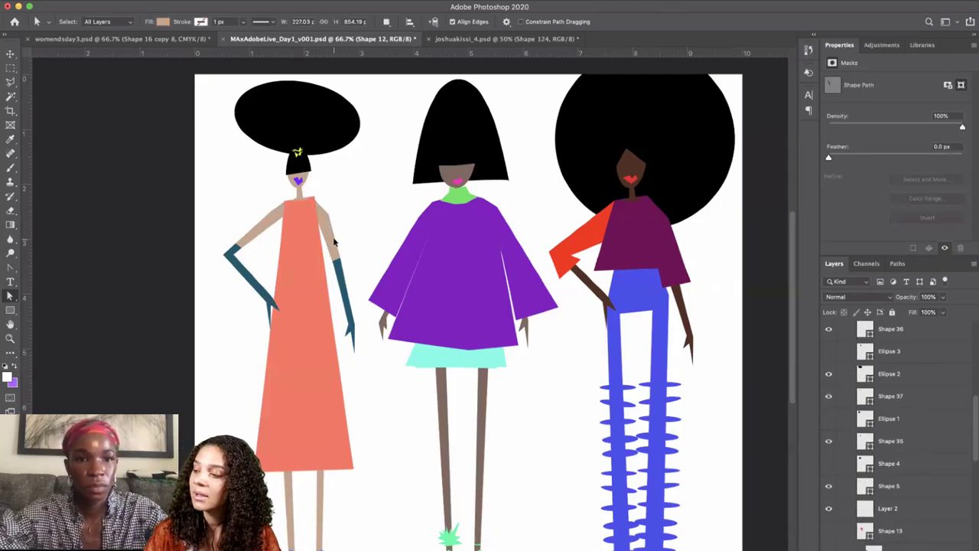
# Turn the left figure's coral dress into a skirt by lowering its neckline and underarm points to waist level, and save the document.
pyautogui.press('super+minus')
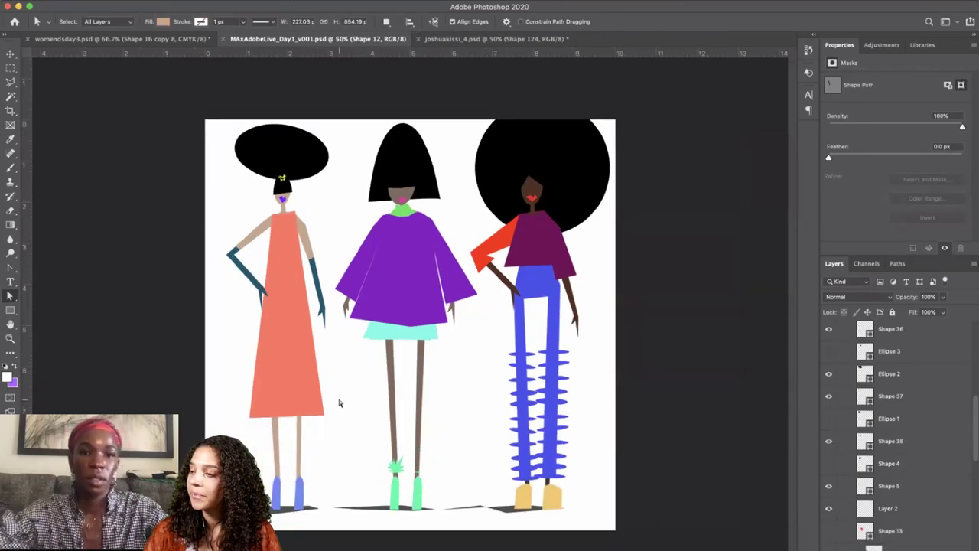
pyautogui.click(294, 309)
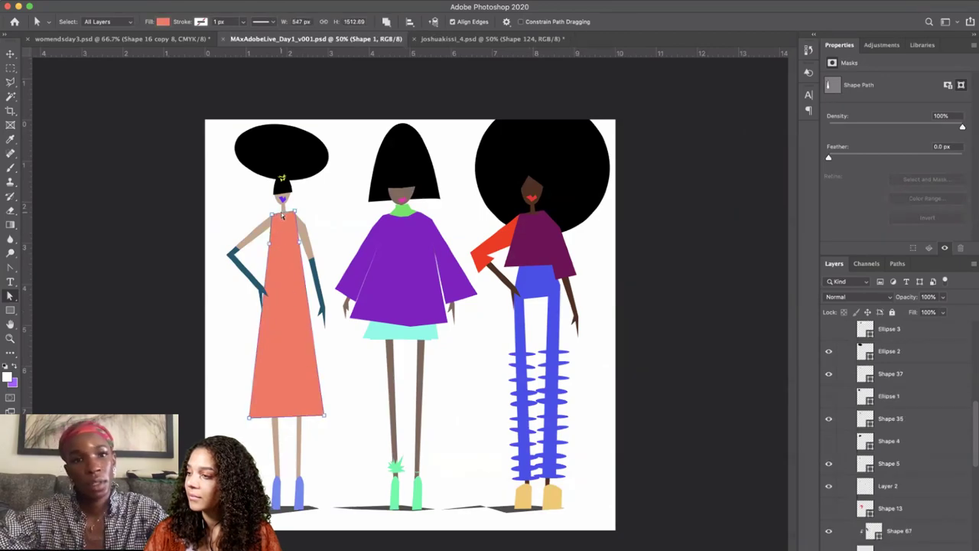
pyautogui.moveTo(281, 232); pyautogui.dragTo(282, 233)
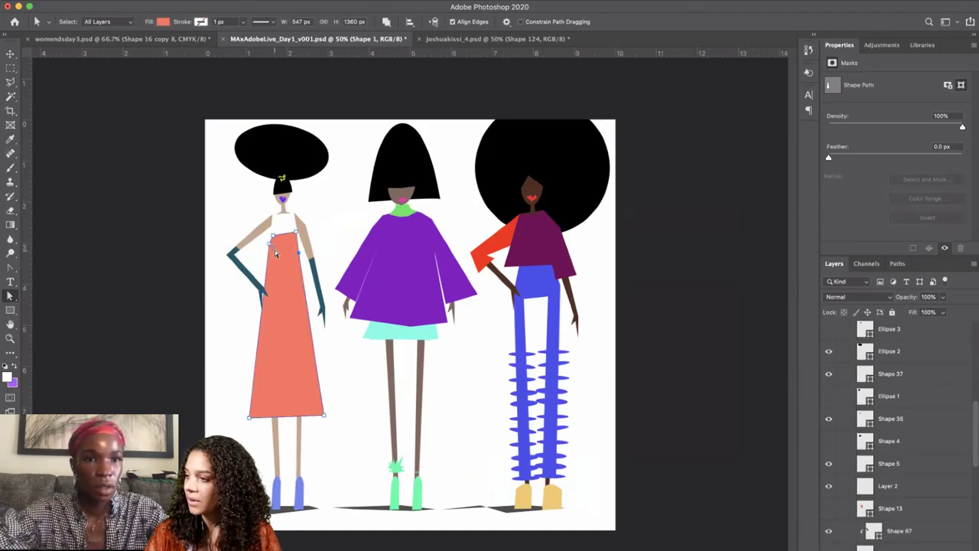
pyautogui.click(272, 250)
pyautogui.click(269, 247)
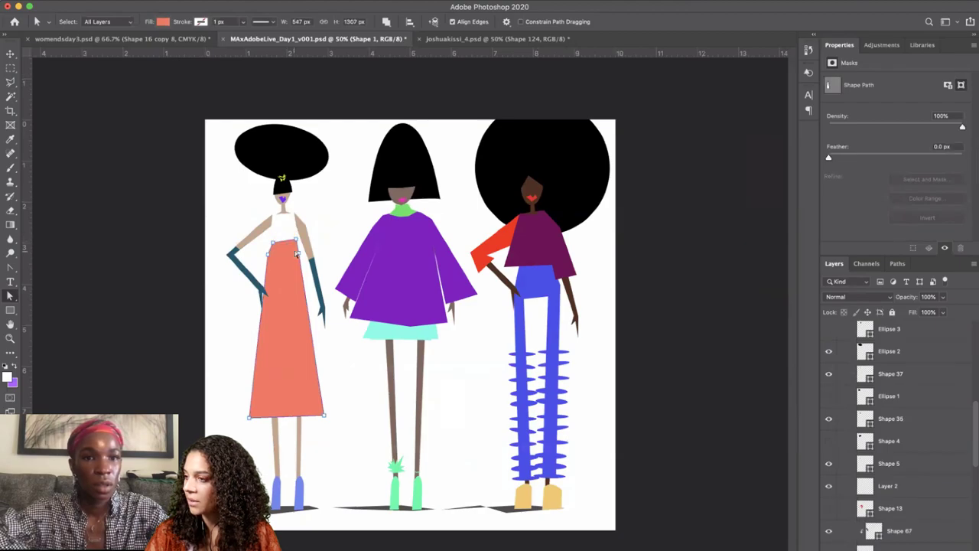
pyautogui.press('super+minus')
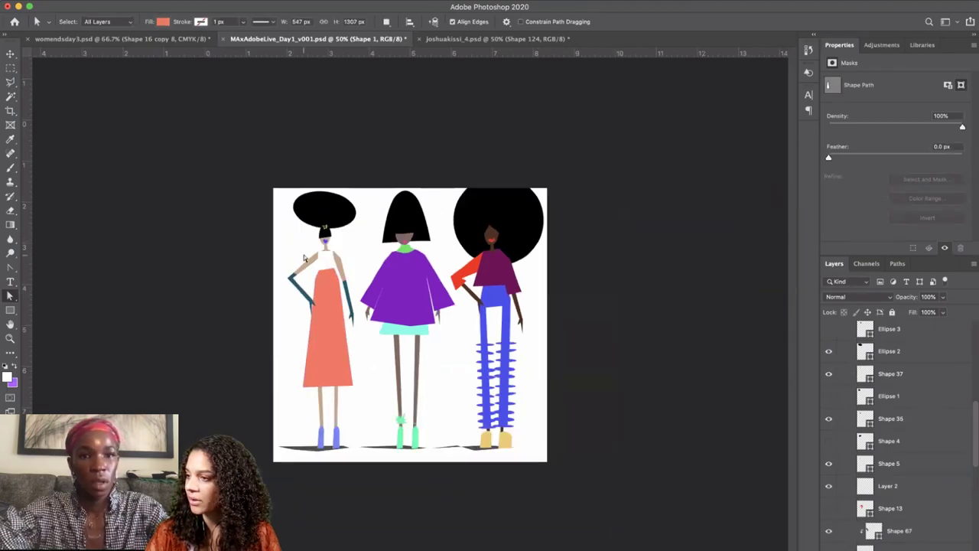
pyautogui.press('super+equal')
pyautogui.press('super+s')
pyautogui.press('super+equal')
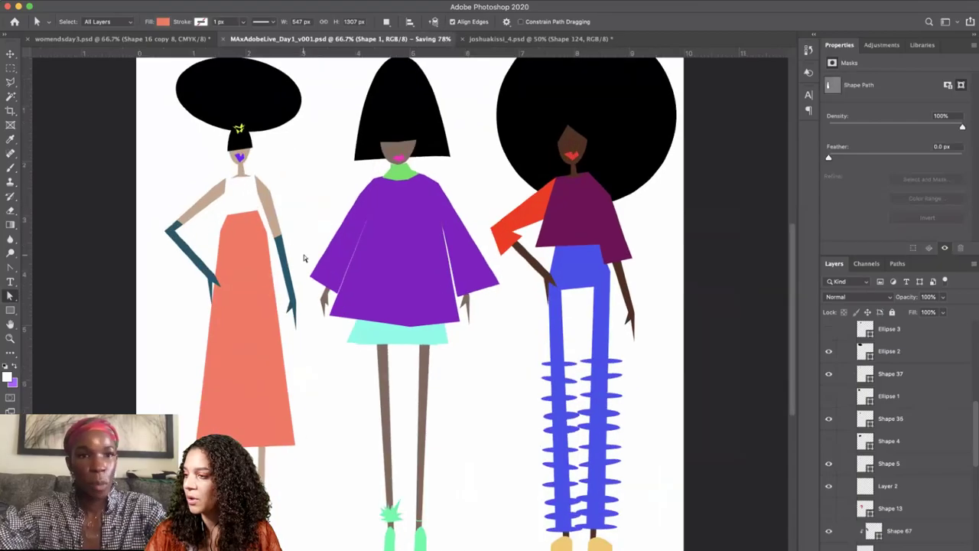
# Draw a sleeveless top, about 252 by 333 px with one pointed shoulder, over the left figure's bare torso using the Pen tool.
pyautogui.moveTo(10, 266); pyautogui.dragTo(49, 265)
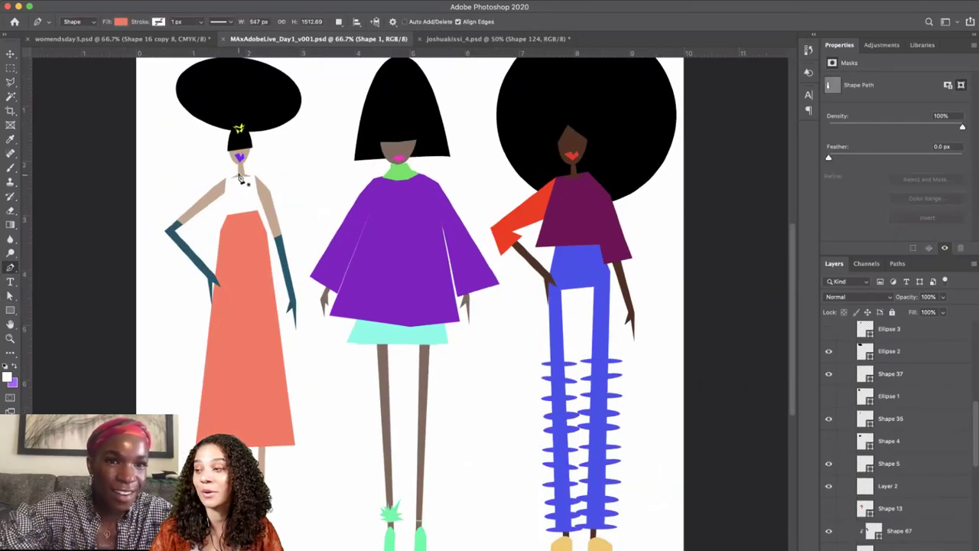
pyautogui.click(242, 176)
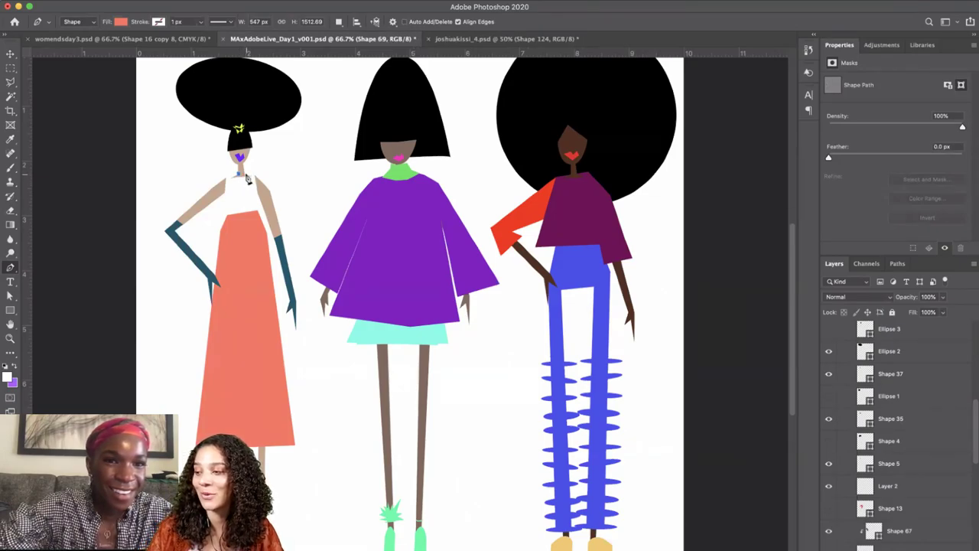
pyautogui.click(244, 173)
pyautogui.click(254, 160)
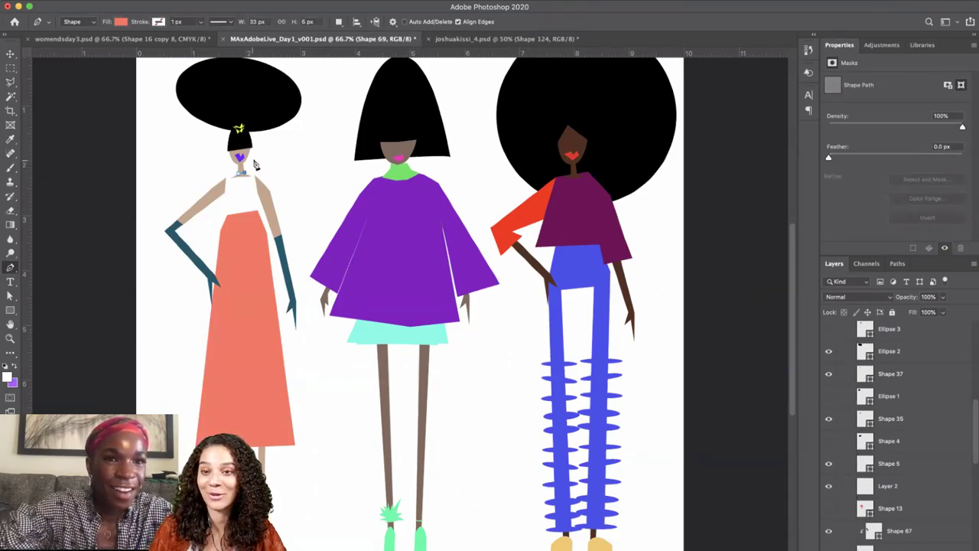
pyautogui.click(260, 182)
pyautogui.click(268, 217)
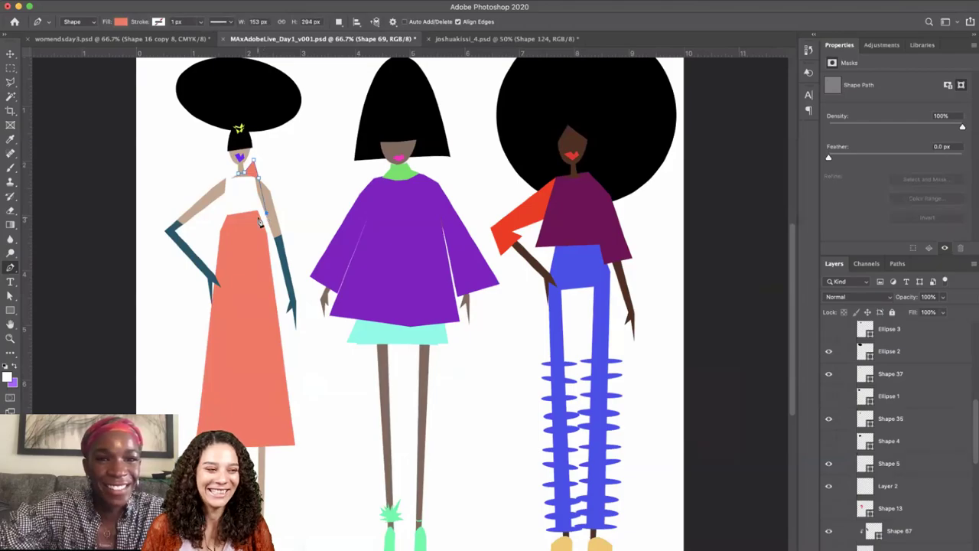
pyautogui.click(221, 220)
pyautogui.click(224, 177)
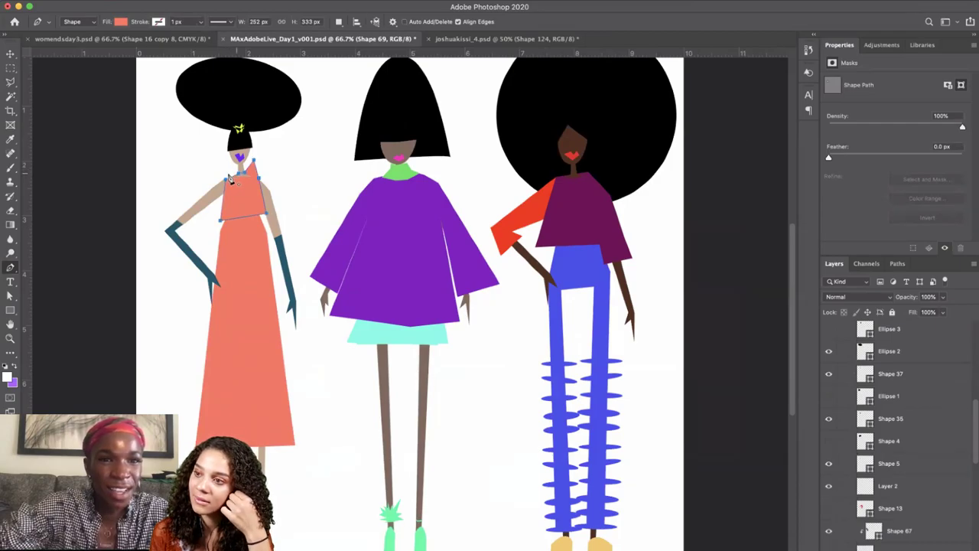
pyautogui.click(229, 175)
# Try purple, blue and red sampled from the other outfits on the new top, and apply the yellow of the right figure's boots.
pyautogui.scroll(-1, 898, 436)
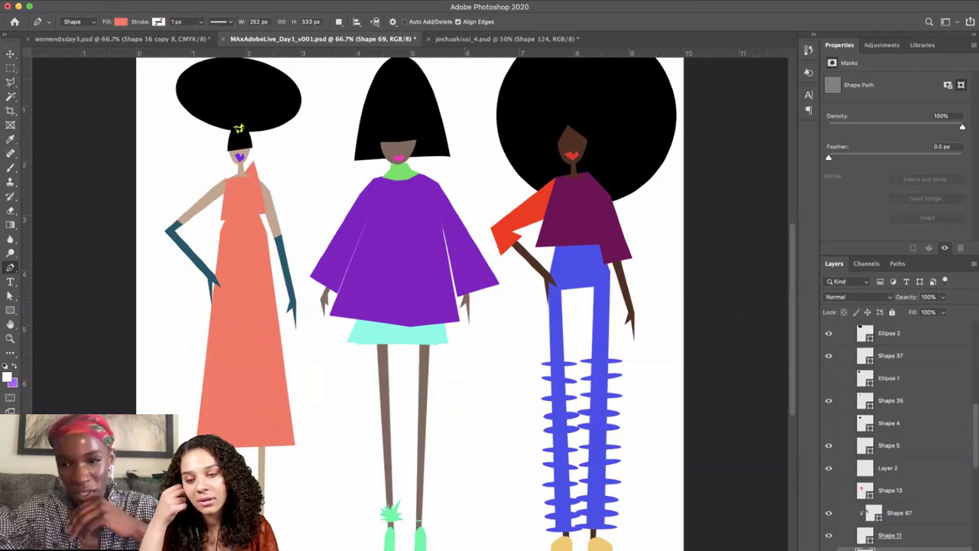
pyautogui.click(393, 265)
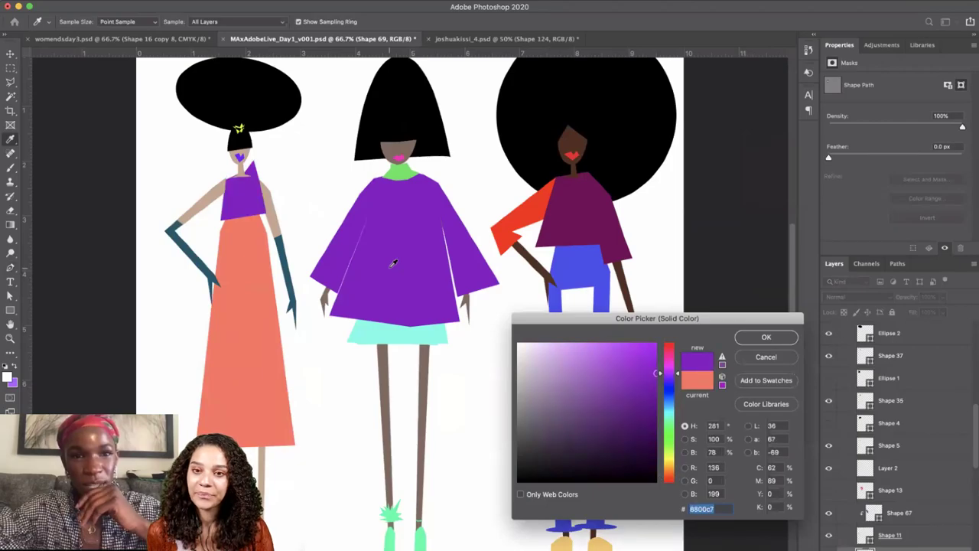
pyautogui.click(584, 261)
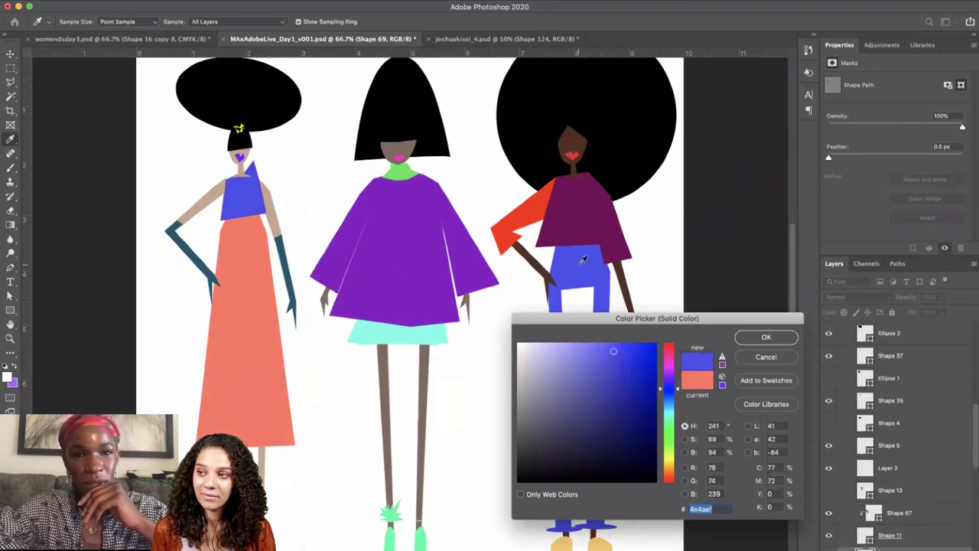
pyautogui.click(531, 201)
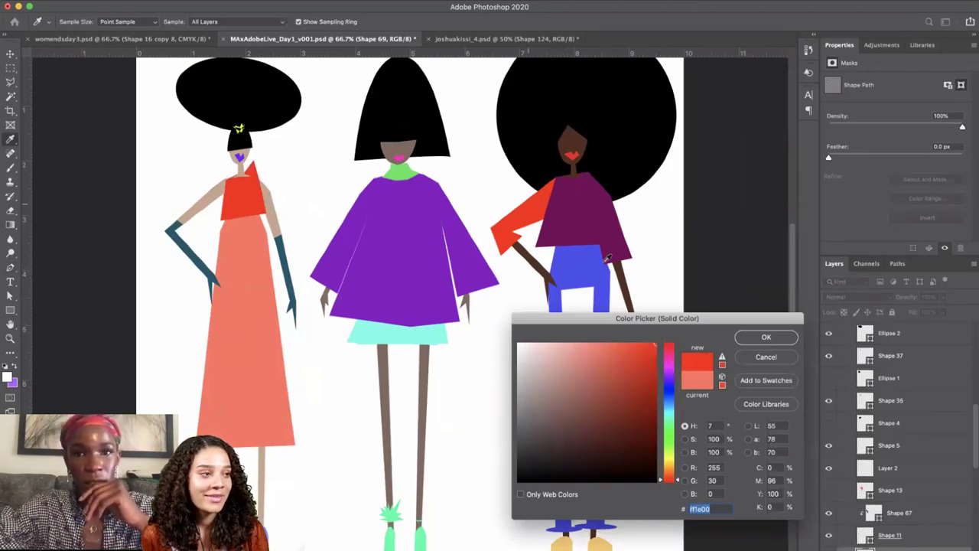
pyautogui.click(567, 543)
pyautogui.press('Return')
pyautogui.press('p')
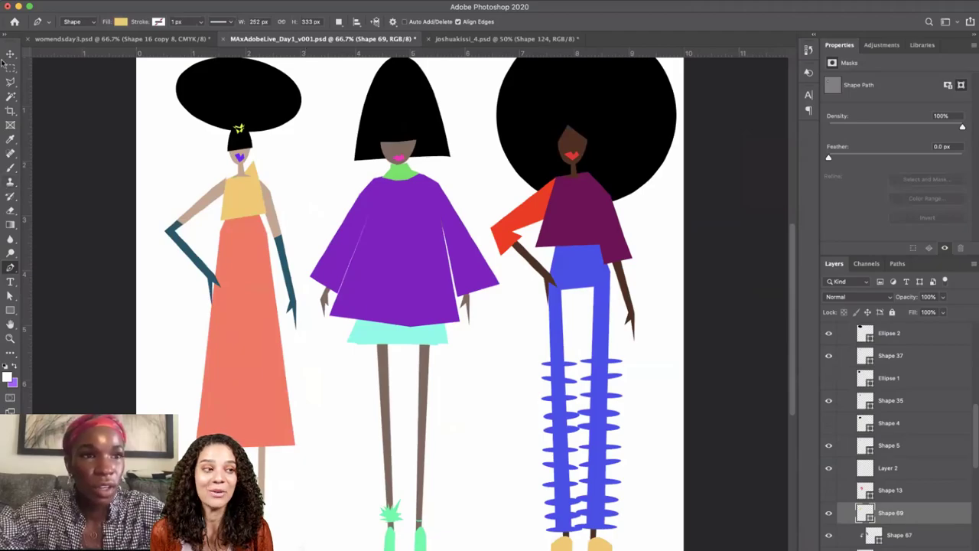
pyautogui.click(10, 296)
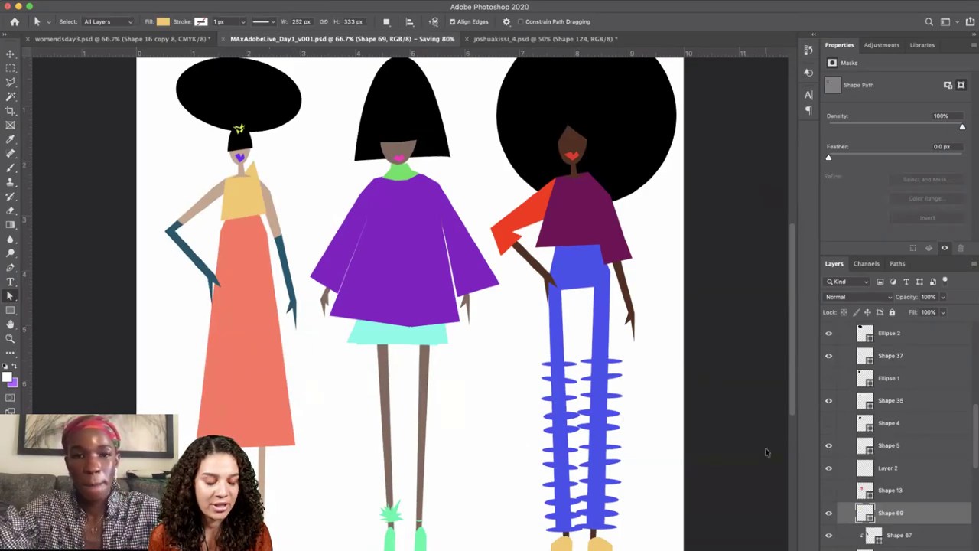
# Recolour the left figure's top, Shape 69, to the olive green 56783f.
pyautogui.press('super+minus')
pyautogui.scroll(-3, 878, 492)
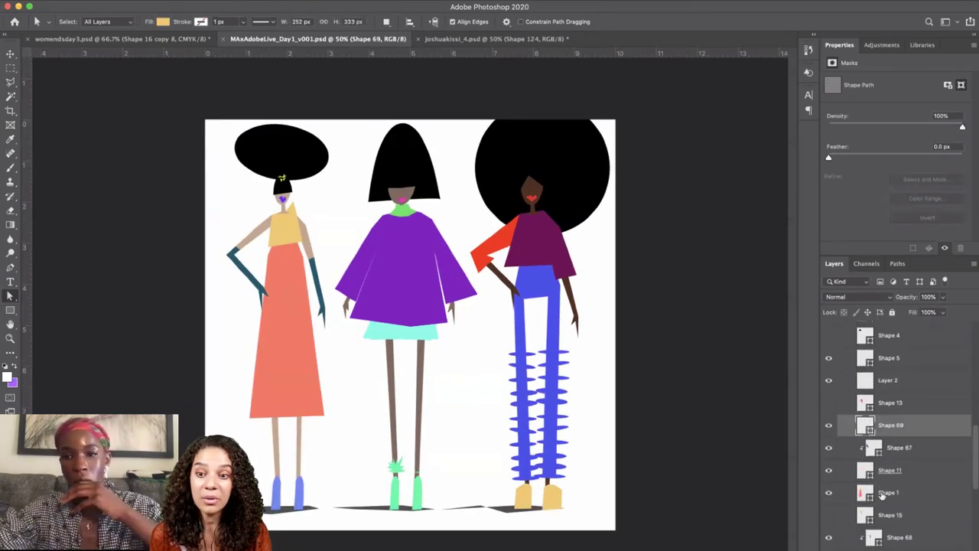
pyautogui.doubleClick(868, 427)
pyautogui.click(667, 380)
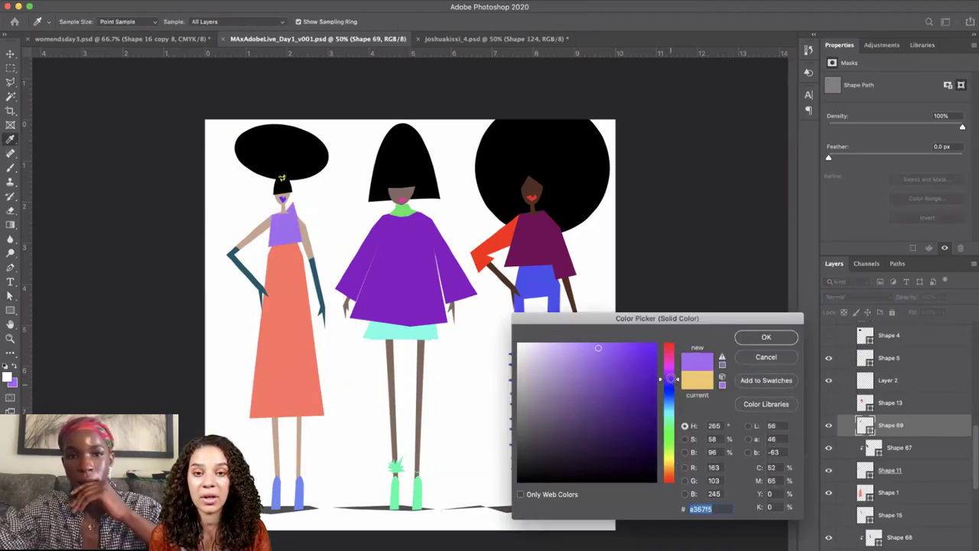
pyautogui.click(668, 405)
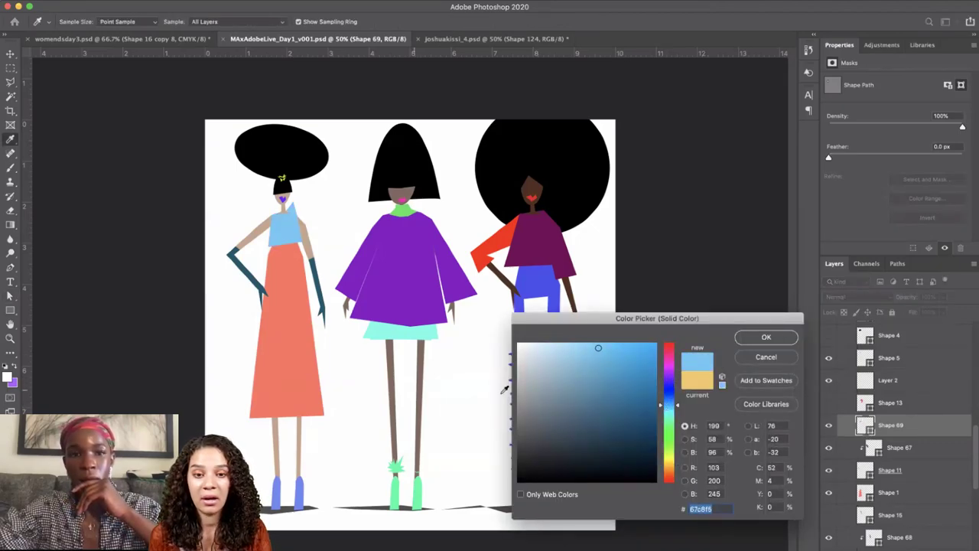
pyautogui.moveTo(624, 316); pyautogui.dragTo(720, 289)
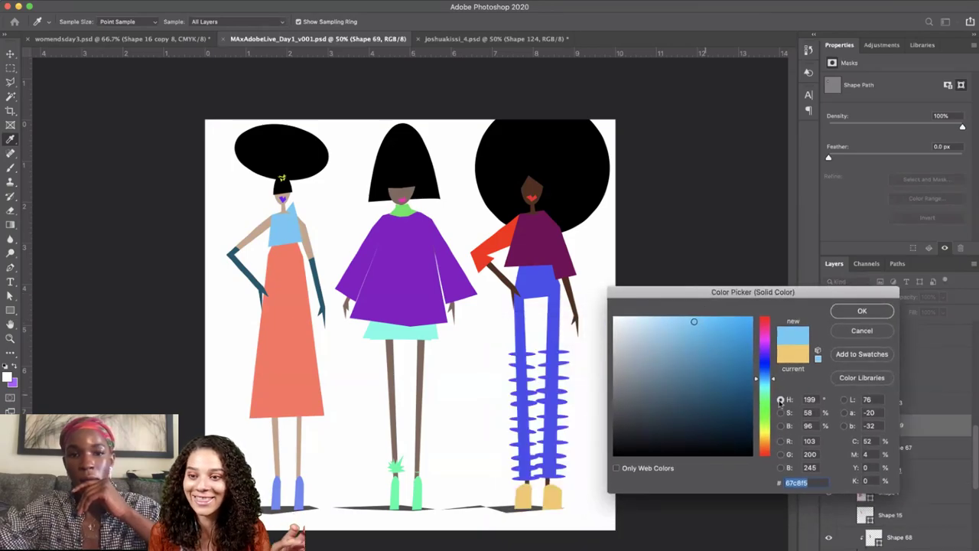
pyautogui.moveTo(756, 378); pyautogui.dragTo(762, 440)
pyautogui.click(762, 419)
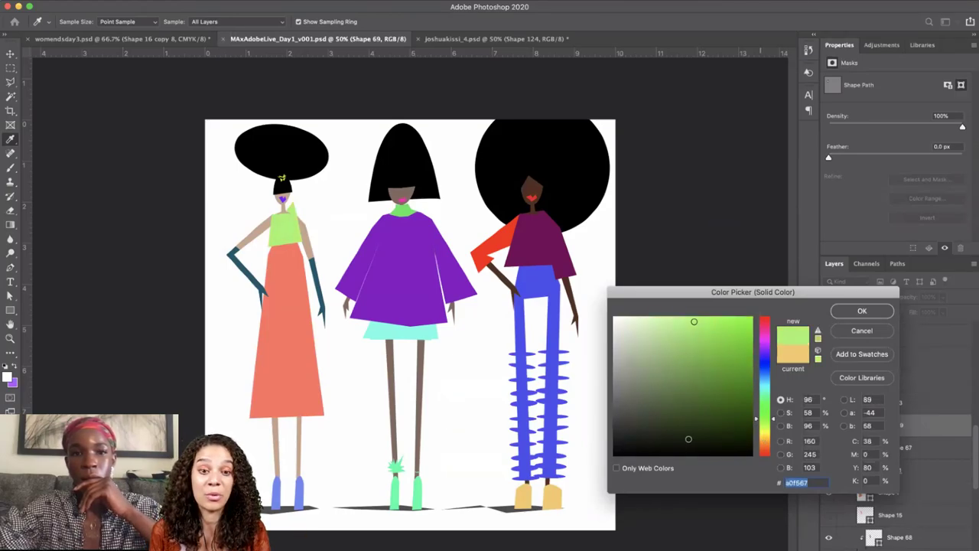
pyautogui.click(689, 440)
pyautogui.click(679, 390)
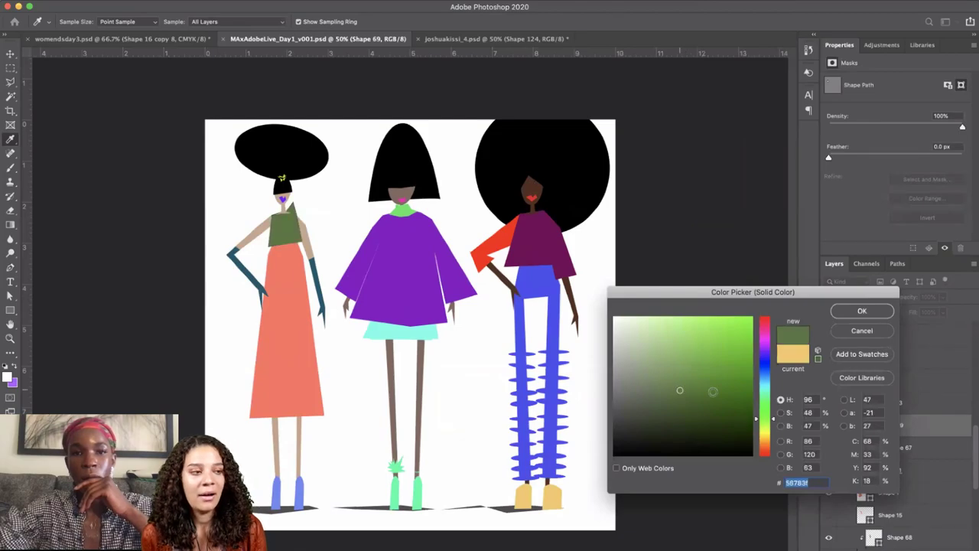
pyautogui.press('Return')
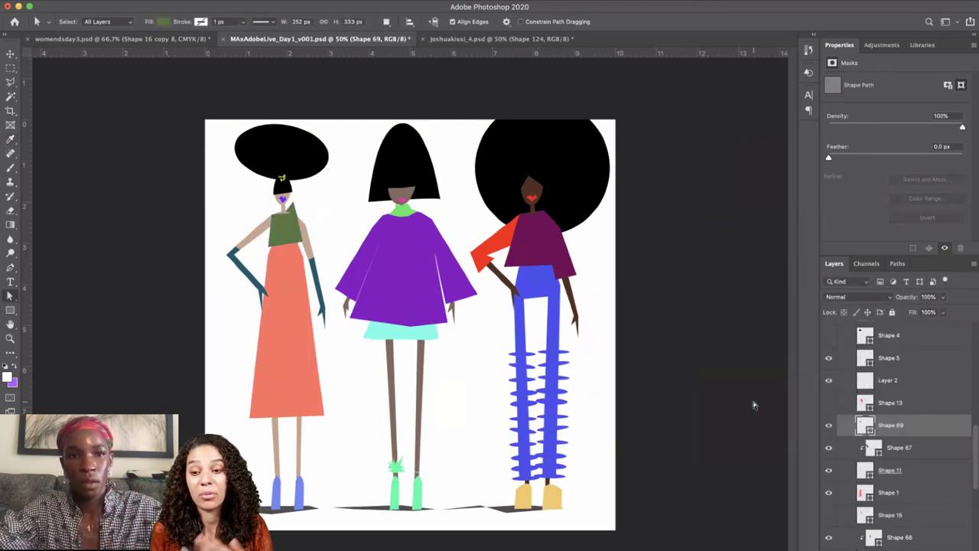
# Preview the three figures against the orange background layer, and hide that layer again.
pyautogui.scroll(-10, 837, 412)
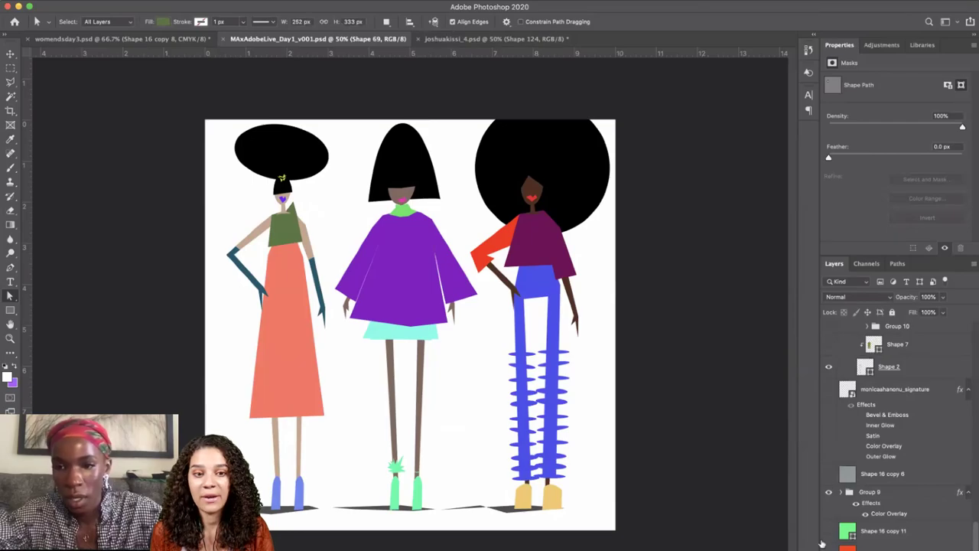
pyautogui.click(824, 544)
pyautogui.click(828, 531)
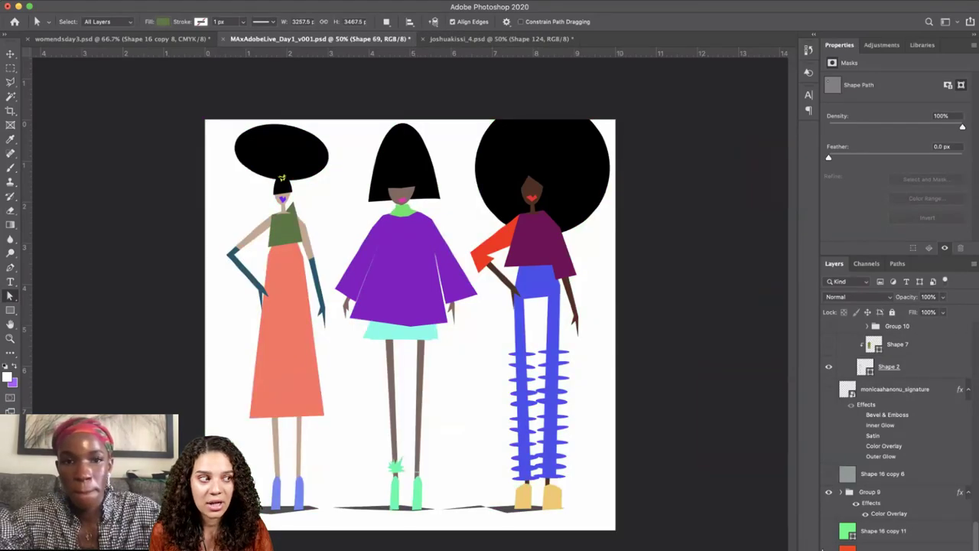
pyautogui.click(826, 547)
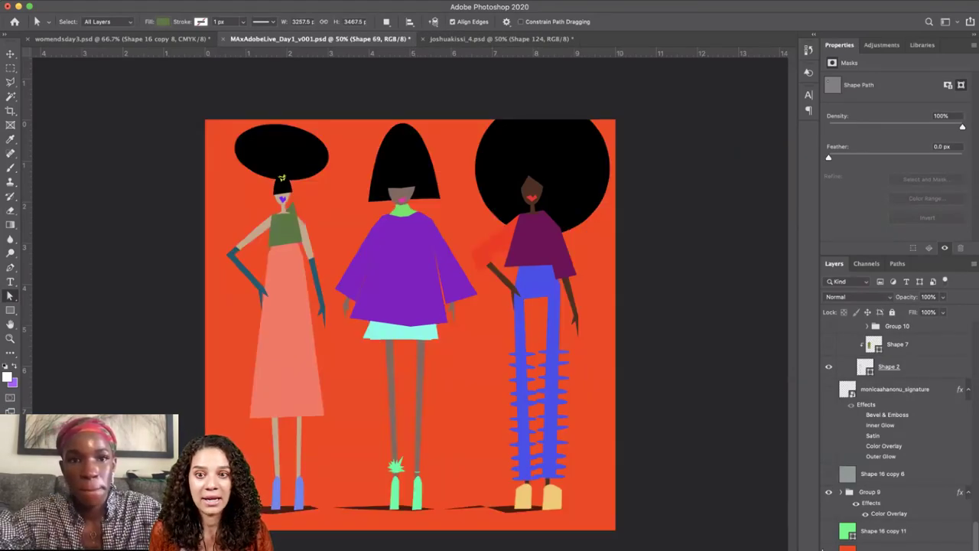
pyautogui.click(825, 547)
# Save the document and hide the left figure's large black oval hair shape, Ellipse 2.
pyautogui.click(280, 176)
pyautogui.hotkey('ctrl', 's')
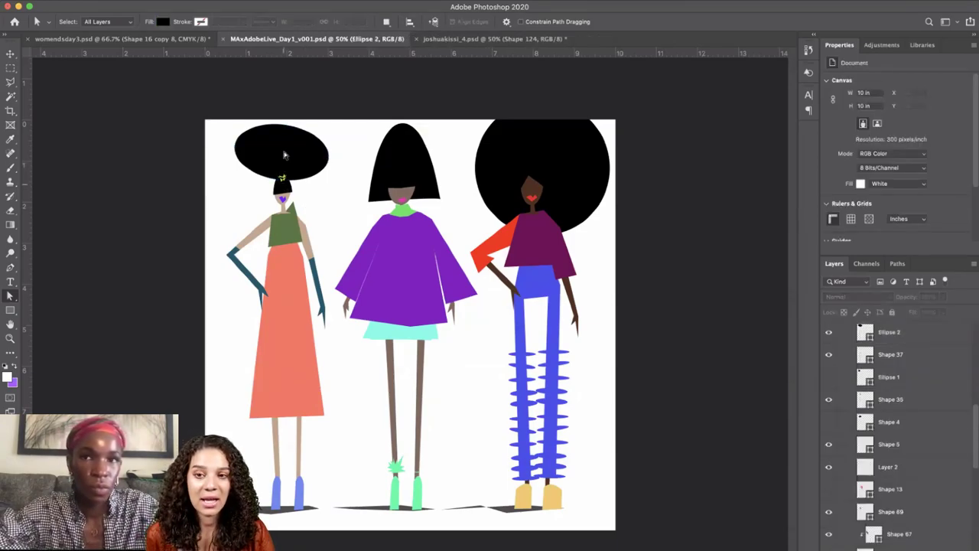
pyautogui.click(828, 336)
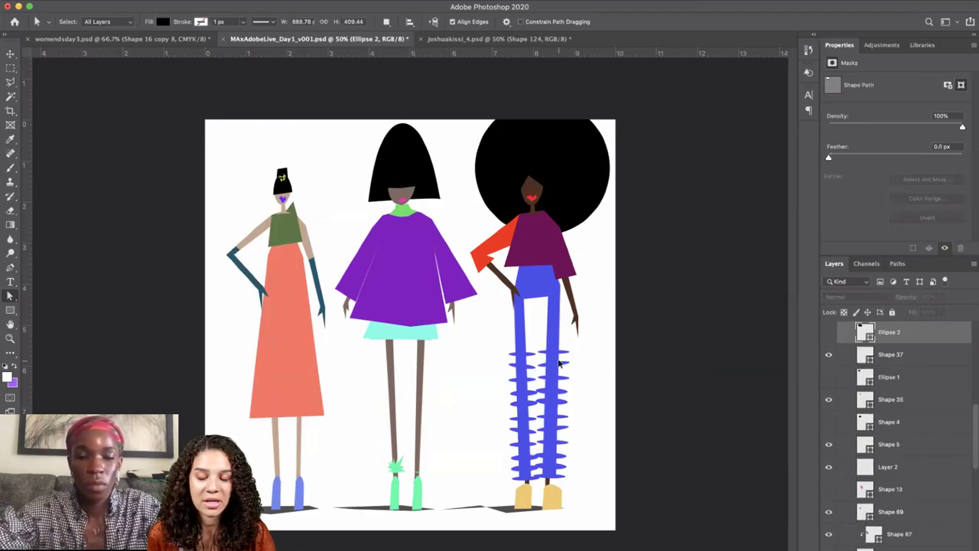
# Hide the left figure's black bun, Shape 37, and the yellow hair ornament, Shape 36.
pyautogui.press('super+=')
pyautogui.scroll(4, 558, 362)
pyautogui.hscroll(-4, 558, 362)
pyautogui.press('super+=')
pyautogui.press('super+=')
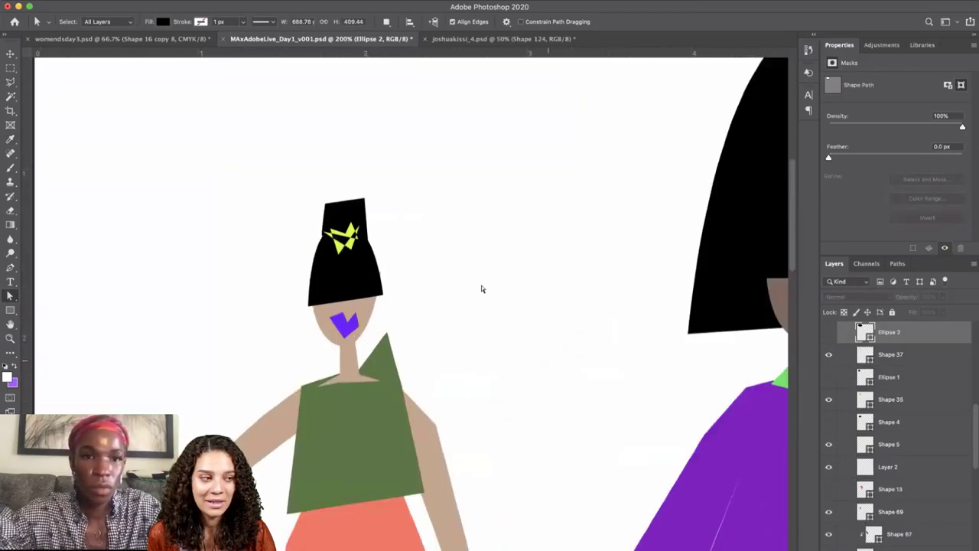
pyautogui.click(346, 205)
pyautogui.click(829, 354)
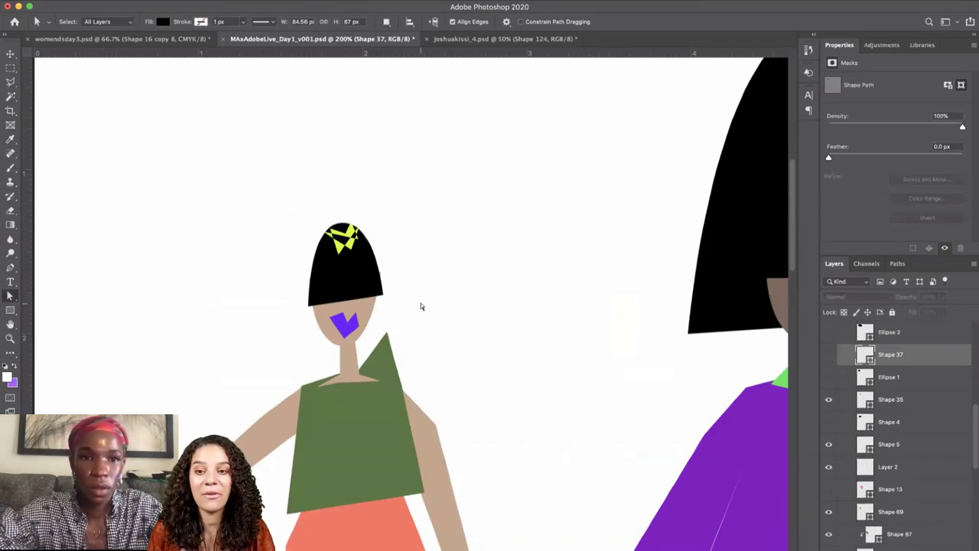
pyautogui.click(343, 280)
pyautogui.click(343, 245)
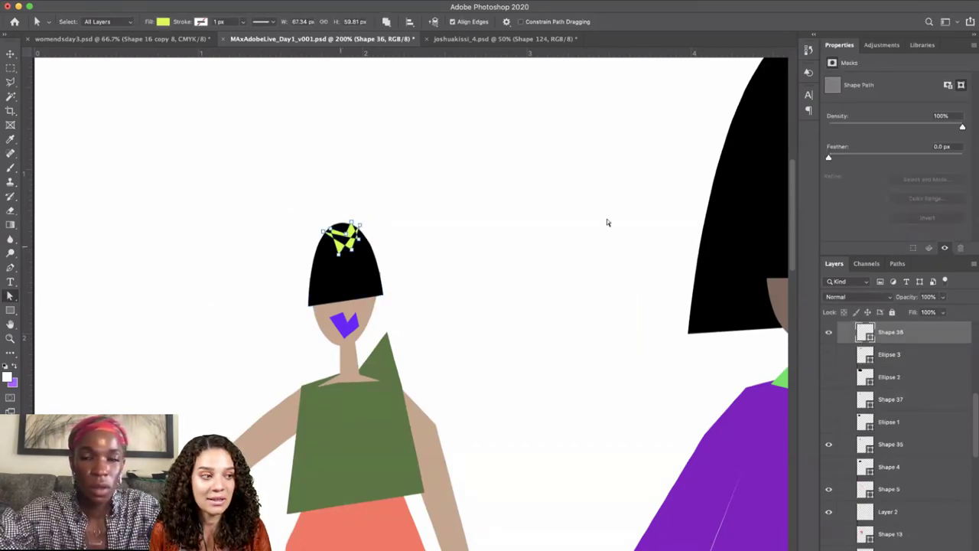
pyautogui.click(829, 335)
# Hide the left figure's remaining black hair cap, Shape 35.
pyautogui.click(324, 277)
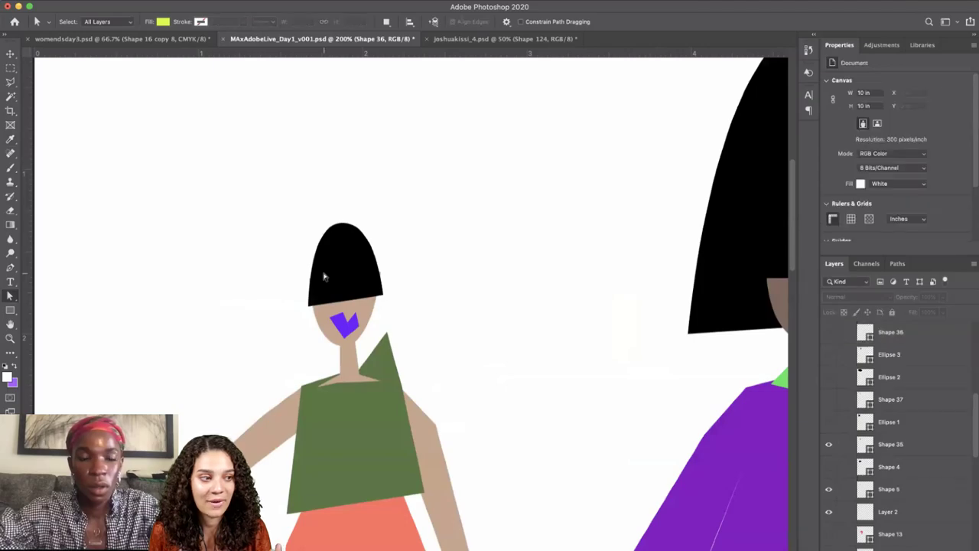
pyautogui.scroll(-3, 319, 275)
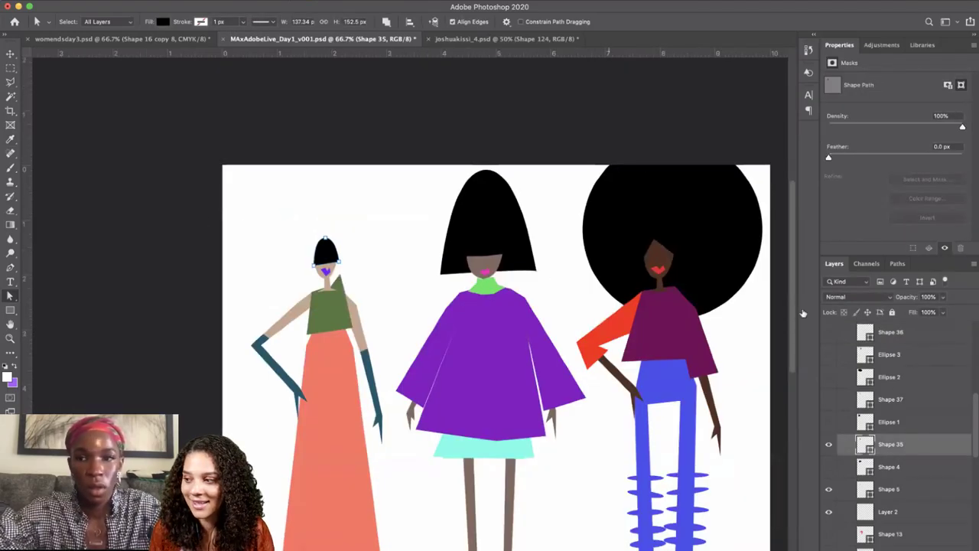
pyautogui.click(830, 445)
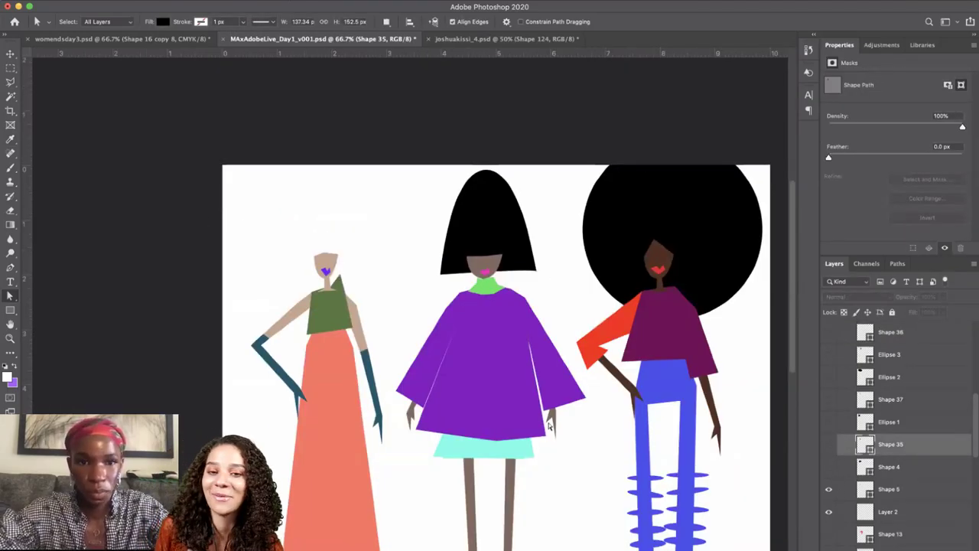
# Save the illustration with the left figure's old hair shapes hidden.
pyautogui.scroll(-2, 549, 425)
pyautogui.hscroll(2, 548, 425)
pyautogui.press('super+s')
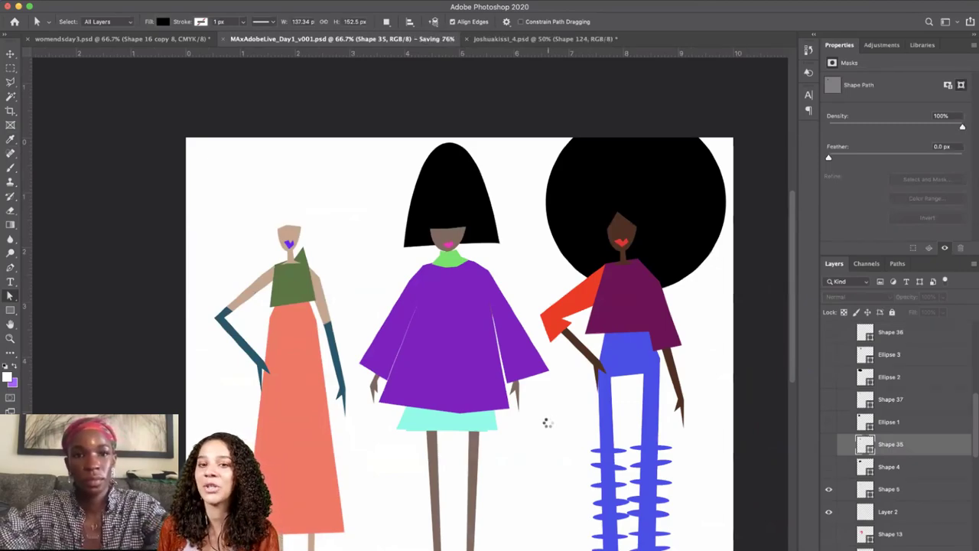
pyautogui.moveTo(10, 267); pyautogui.dragTo(46, 269)
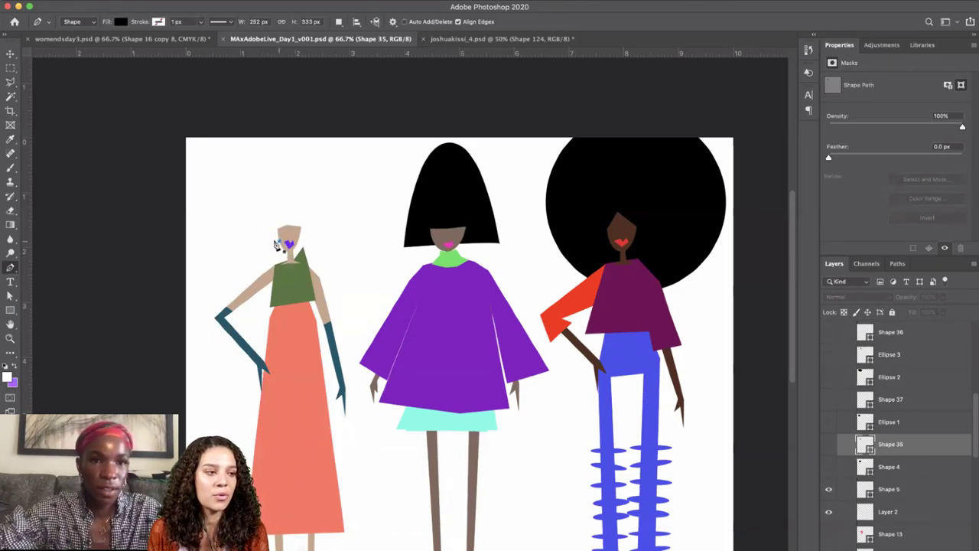
pyautogui.click(280, 242)
pyautogui.click(227, 248)
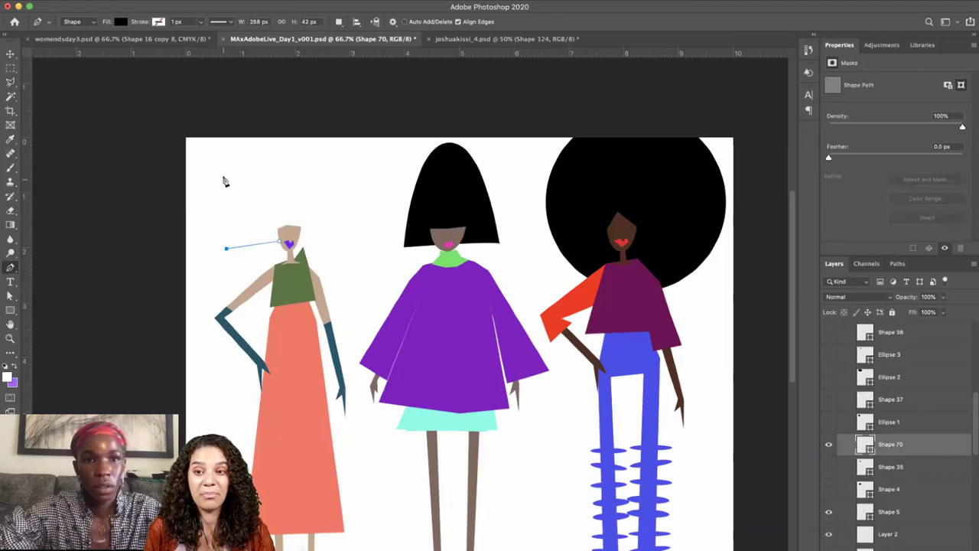
pyautogui.moveTo(222, 180); pyautogui.dragTo(253, 159)
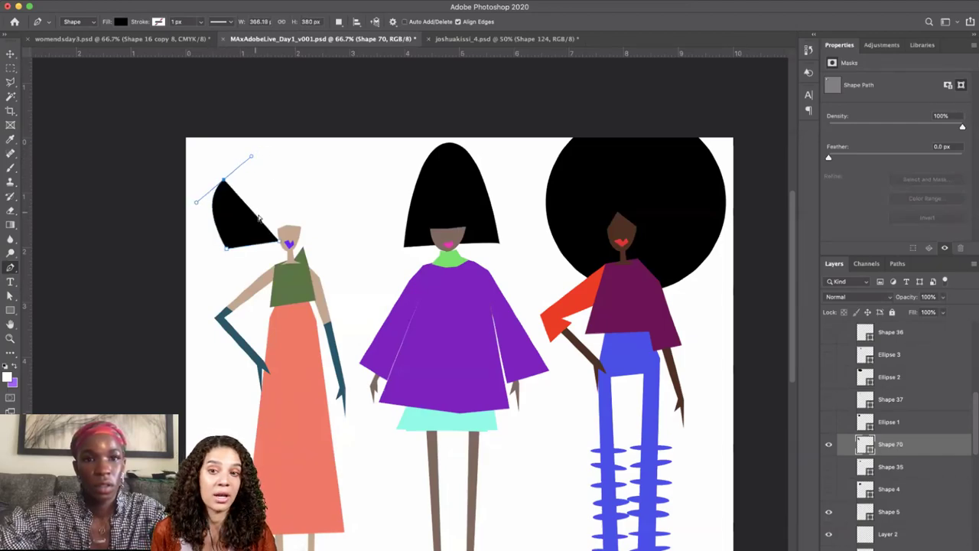
pyautogui.press('super+z')
pyautogui.press('super+z')
pyautogui.press('super+z')
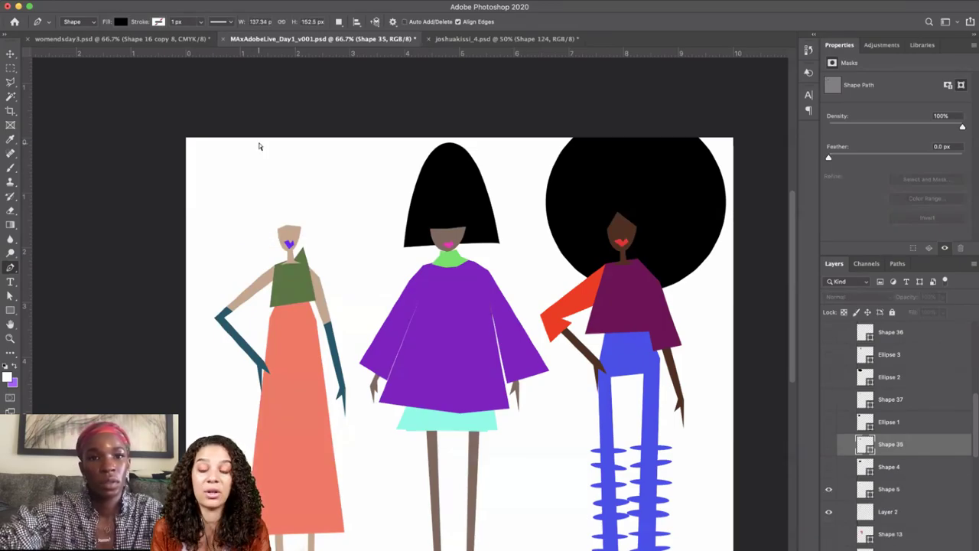
# Draw a black rectangle of 638 × 544 px around the left figure's head and send its layer behind the figure.
pyautogui.scroll(-1, 259, 147)
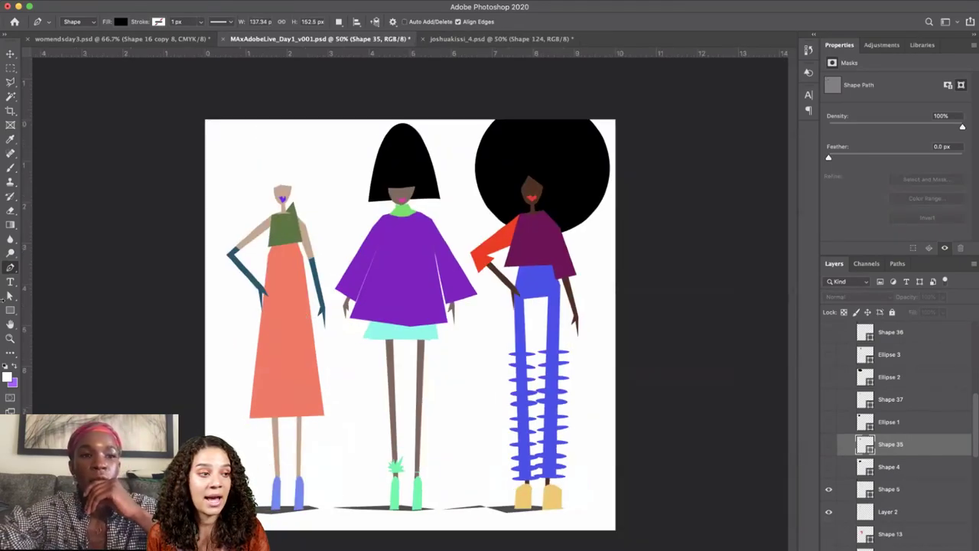
pyautogui.click(10, 310)
pyautogui.moveTo(266, 172); pyautogui.dragTo(354, 247)
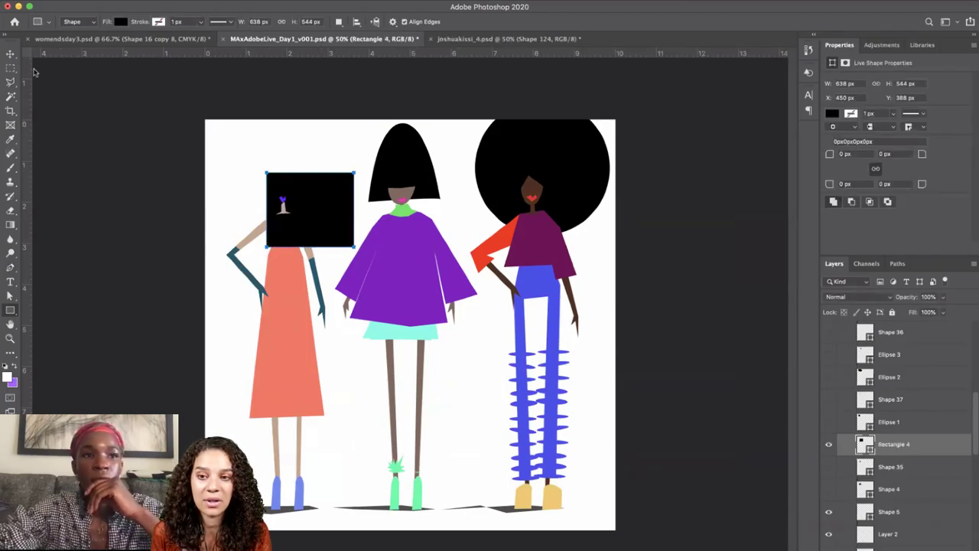
pyautogui.click(11, 54)
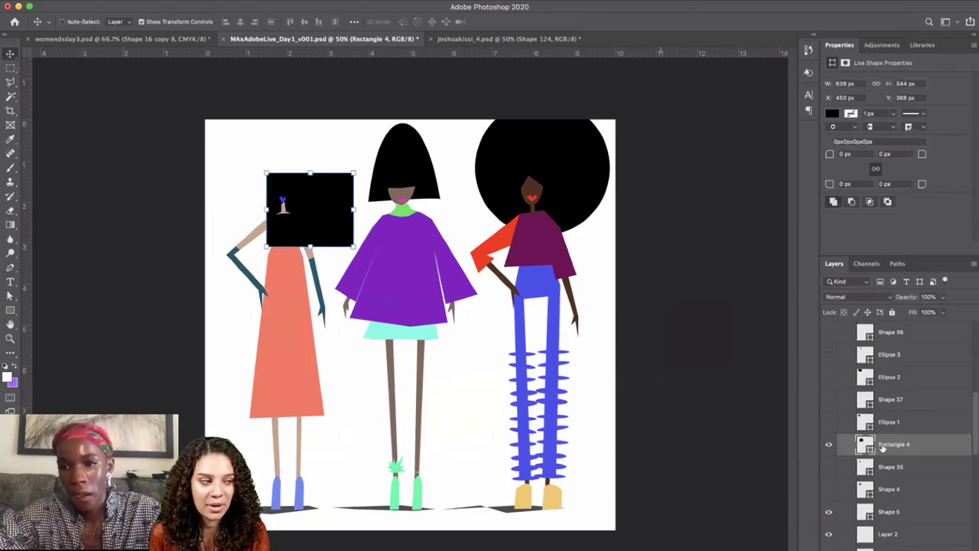
pyautogui.scroll(-3, 884, 450)
pyautogui.scroll(-10, 895, 436)
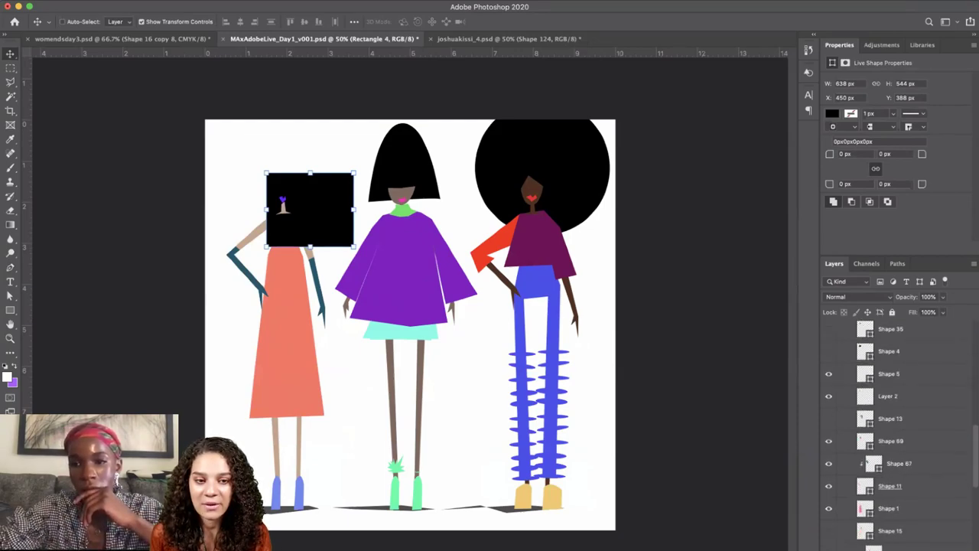
pyautogui.press('super+[')
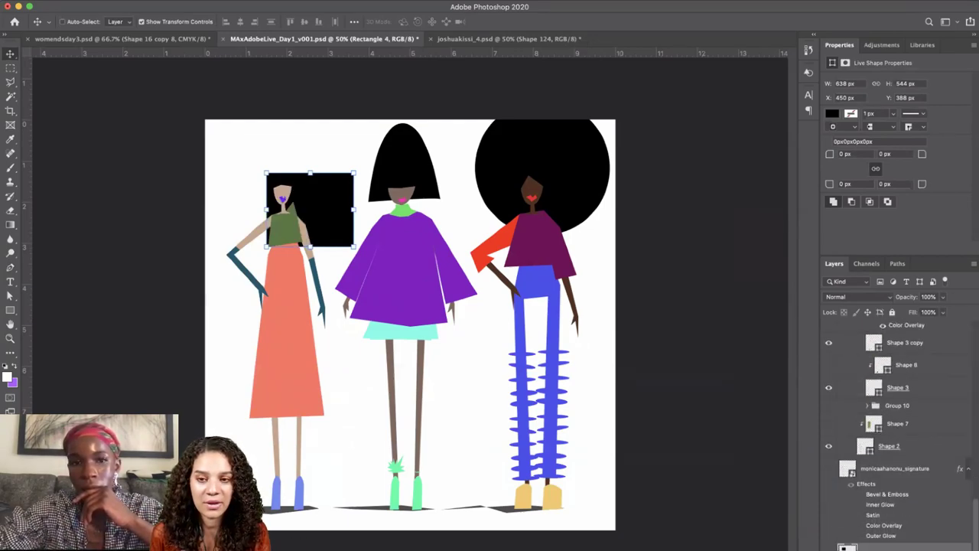
# Center the black rectangle behind the left figure's head, tilt it counter-clockwise and enlarge it to about 877 × 863 px overall.
pyautogui.moveTo(306, 203); pyautogui.dragTo(285, 182)
pyautogui.moveTo(334, 153); pyautogui.dragTo(329, 145)
pyautogui.press('Return')
pyautogui.moveTo(304, 182)
pyautogui.mouseDown()
pyautogui.moveTo(293, 215)
pyautogui.moveTo(294, 179)
pyautogui.moveTo(297, 186)
pyautogui.mouseUp()
pyautogui.hotkey('ctrl', 't')
pyautogui.moveTo(330, 156); pyautogui.dragTo(329, 137)
pyautogui.press('Return')
pyautogui.moveTo(333, 246)
pyautogui.mouseDown()
pyautogui.moveTo(348, 268)
pyautogui.moveTo(331, 243)
pyautogui.moveTo(344, 257)
pyautogui.mouseUp()
pyautogui.press('Return')
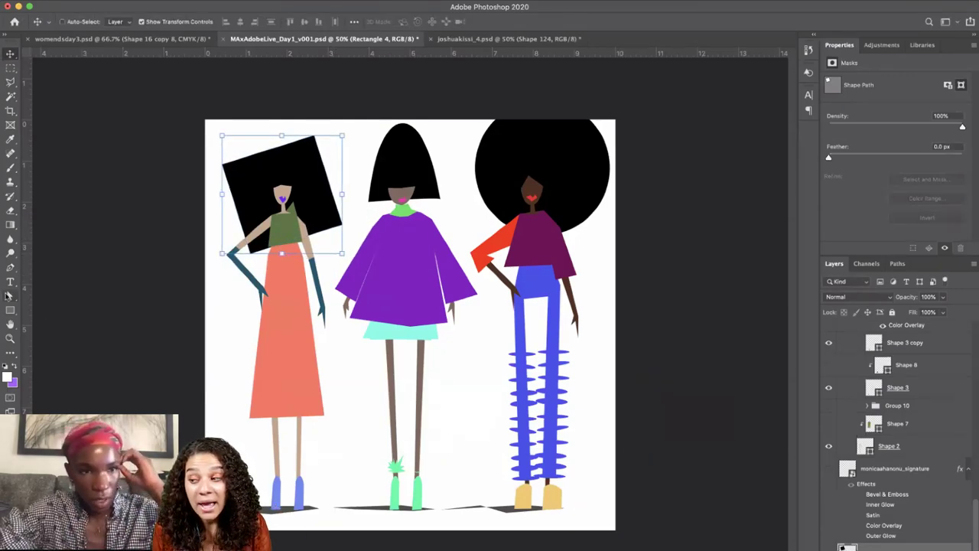
# Reshape the tilted rectangle's corners into a tall trapezoid that flares out at the left figure's elbows, about 932 px wide.
pyautogui.press('a')
pyautogui.doubleClick(341, 226)
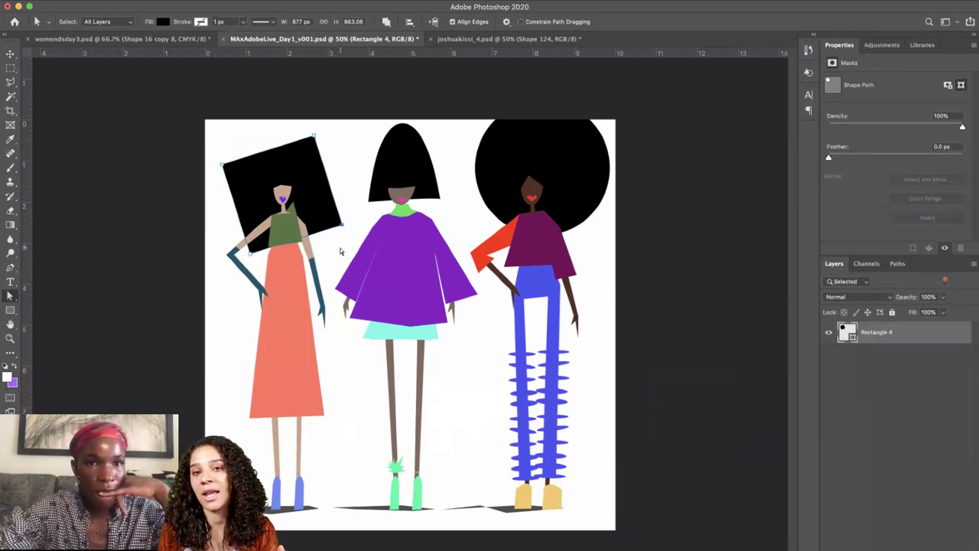
pyautogui.moveTo(341, 227); pyautogui.dragTo(337, 268)
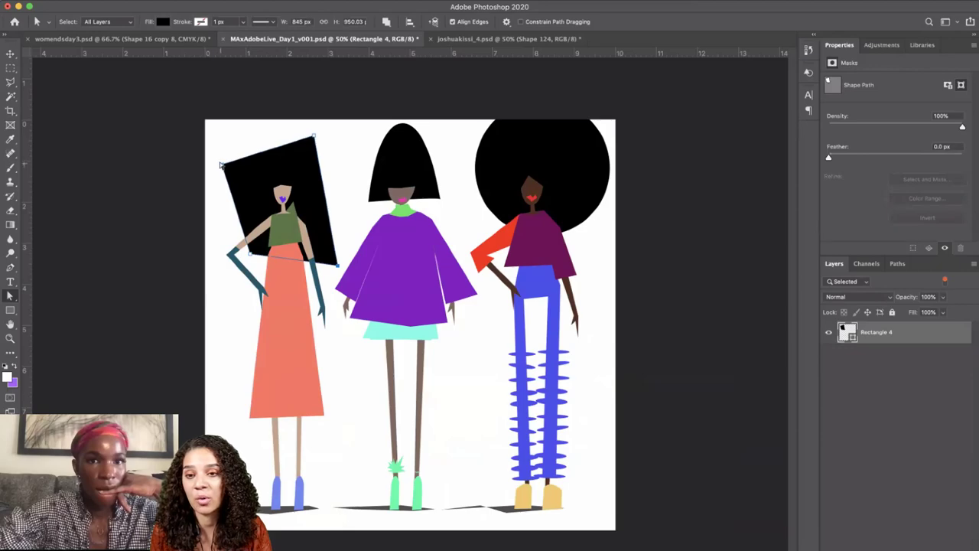
pyautogui.moveTo(223, 165); pyautogui.dragTo(237, 130)
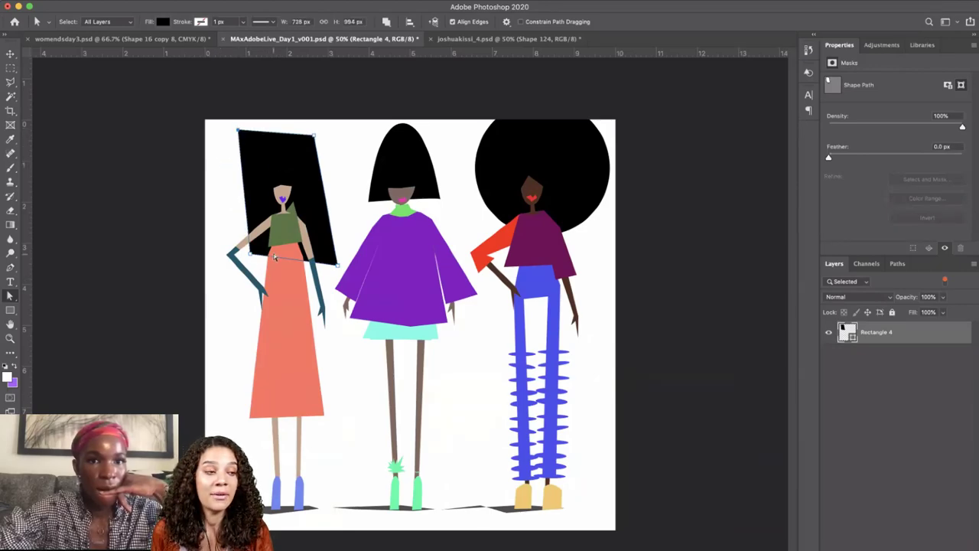
pyautogui.moveTo(250, 257); pyautogui.dragTo(212, 256)
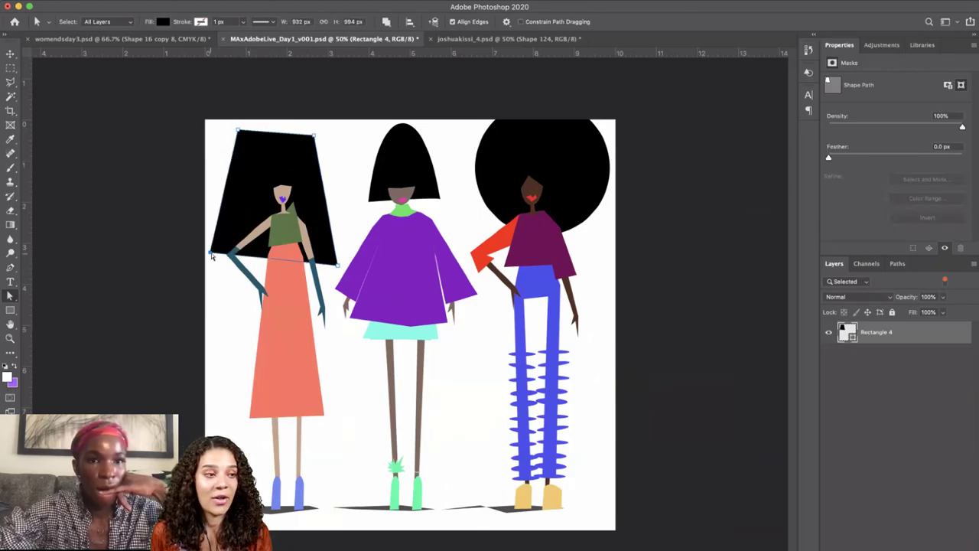
# Adjust the upper corners of the left figure's hair into a slanted top, making the shape about 1023 px high.
pyautogui.click(347, 211)
pyautogui.click(280, 146)
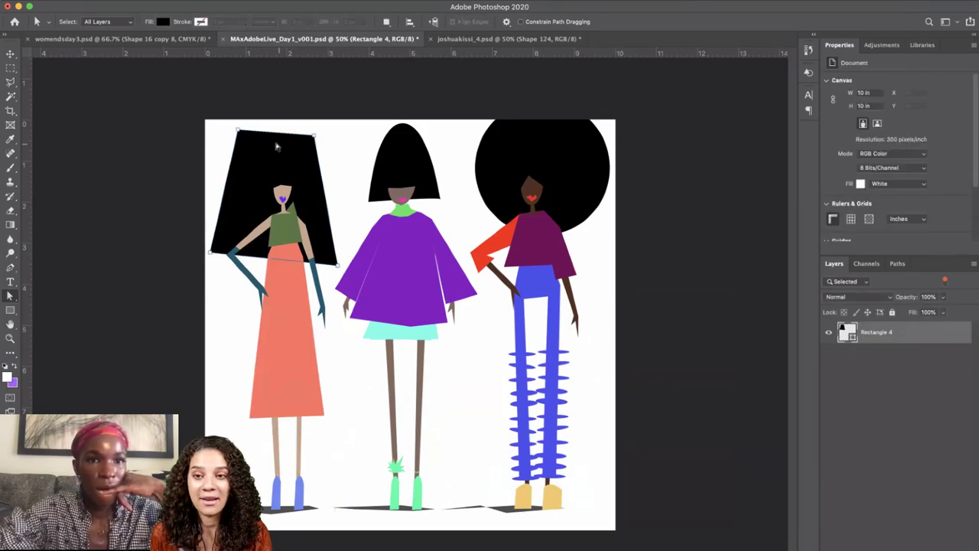
pyautogui.moveTo(239, 130); pyautogui.dragTo(260, 152)
pyautogui.click(337, 218)
pyautogui.click(316, 188)
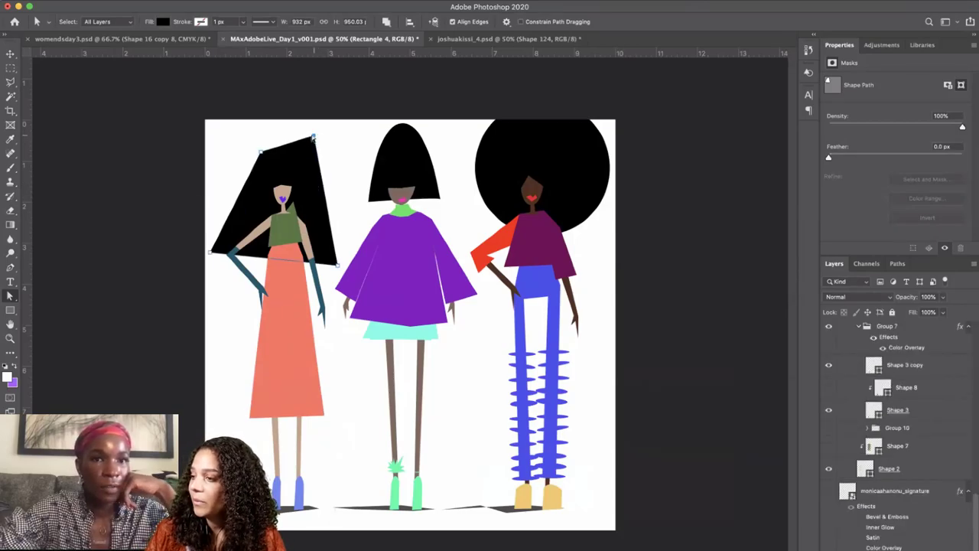
pyautogui.moveTo(303, 131)
pyautogui.mouseDown()
pyautogui.moveTo(314, 127)
pyautogui.moveTo(326, 143)
pyautogui.moveTo(312, 126)
pyautogui.mouseUp()
pyautogui.press('Return')
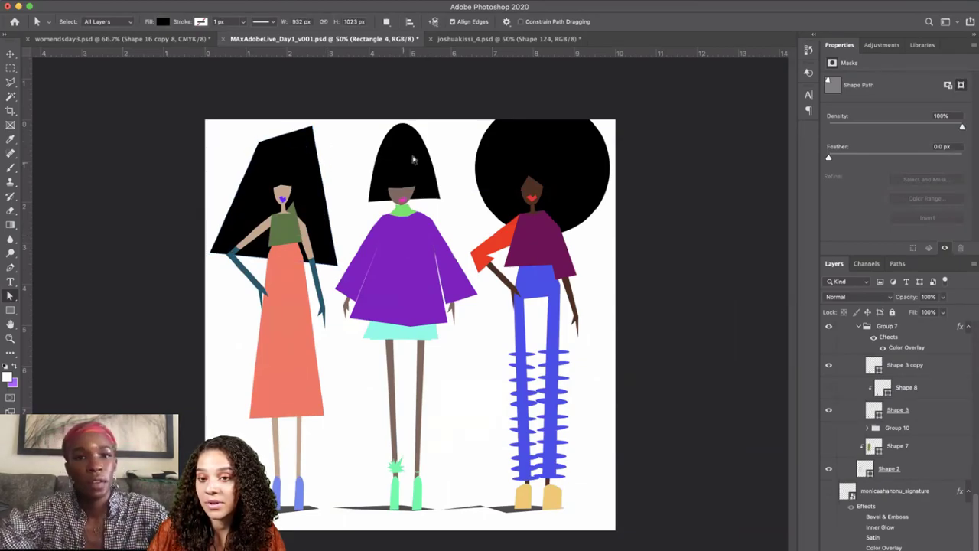
# Duplicate the middle figure's black hair, Shape 66, and hide the original layer.
pyautogui.click(414, 158)
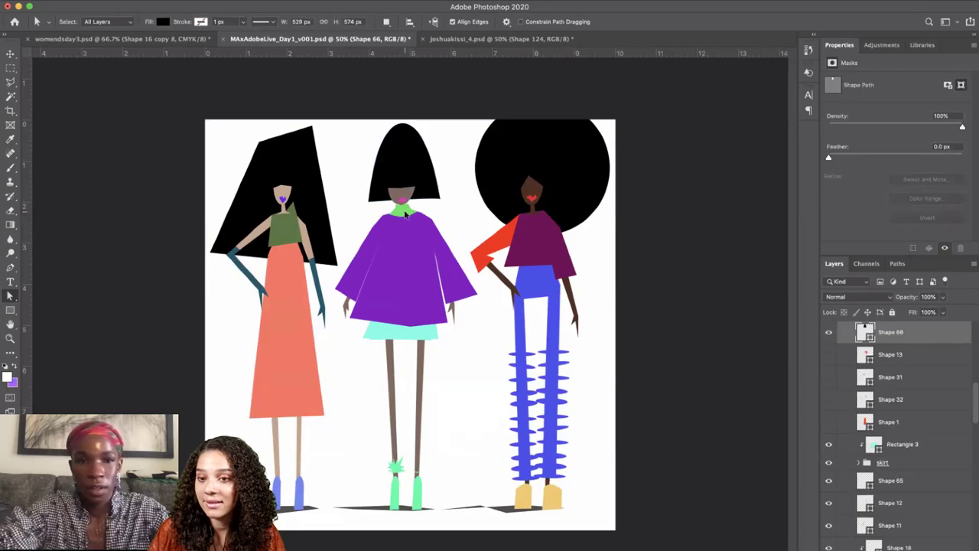
pyautogui.press('super+j')
pyautogui.click(832, 355)
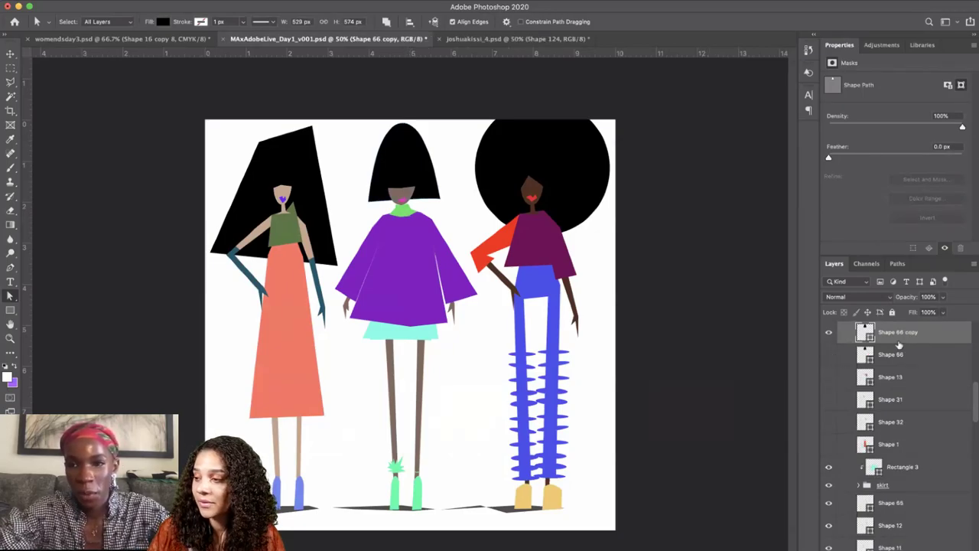
pyautogui.click(11, 54)
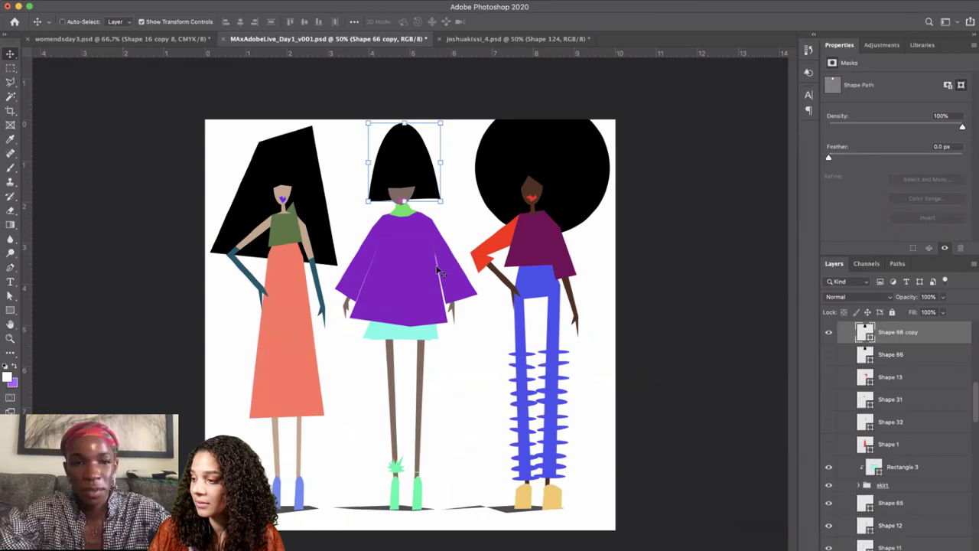
# Stretch the duplicated hair down to the middle figure's skirt and widen it to roughly the span of her sleeves.
pyautogui.press('super+t')
pyautogui.moveTo(404, 201); pyautogui.dragTo(408, 320)
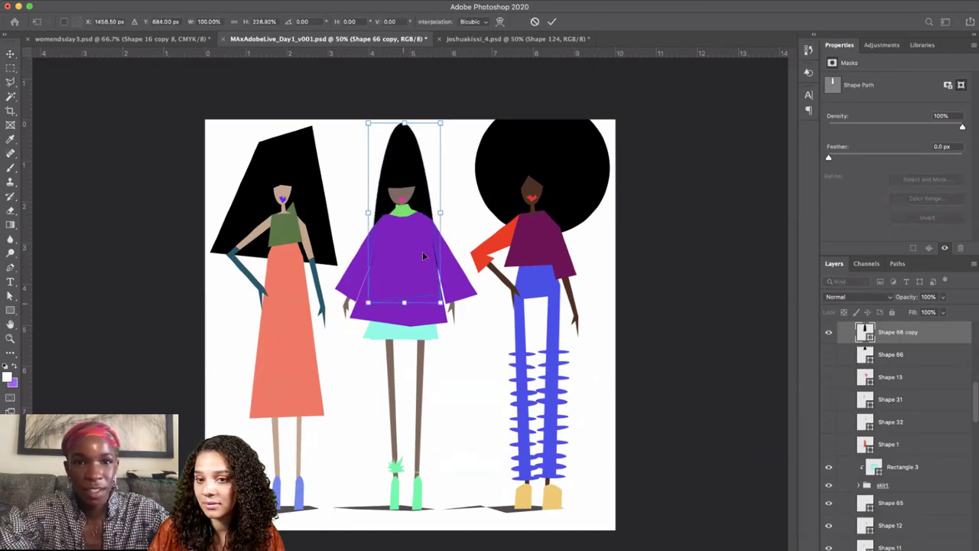
pyautogui.moveTo(443, 219)
pyautogui.mouseDown()
pyautogui.moveTo(476, 200)
pyautogui.moveTo(477, 219)
pyautogui.moveTo(448, 212)
pyautogui.moveTo(449, 231)
pyautogui.moveTo(449, 220)
pyautogui.mouseUp()
pyautogui.press('Return')
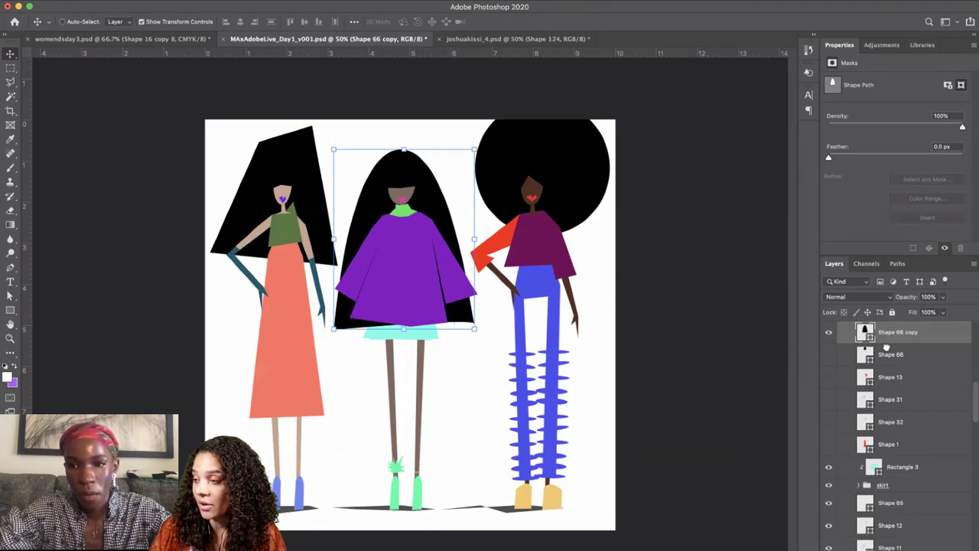
# Move the hair copy's layer below all of the middle figure's layers and lengthen it past her skirt.
pyautogui.moveTo(886, 348); pyautogui.dragTo(904, 498)
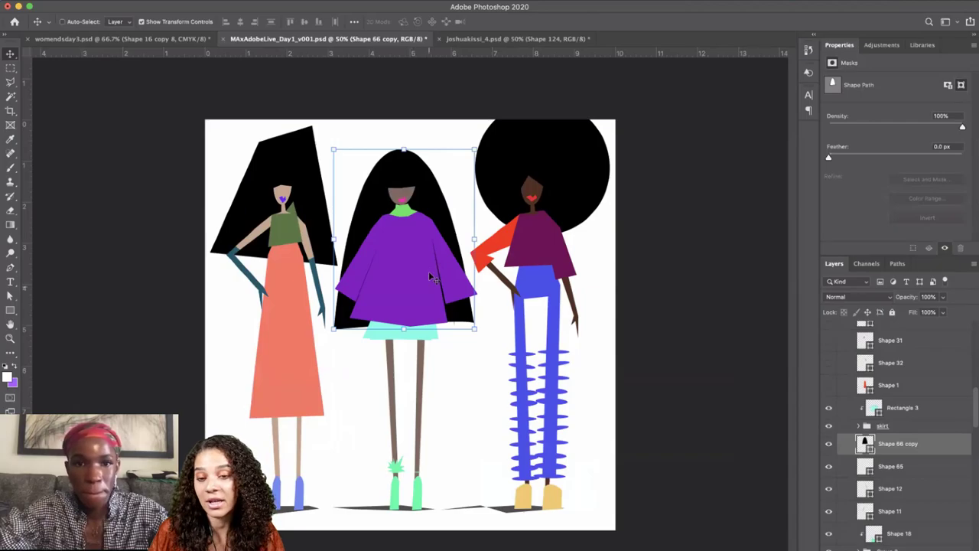
pyautogui.moveTo(411, 363); pyautogui.dragTo(409, 365)
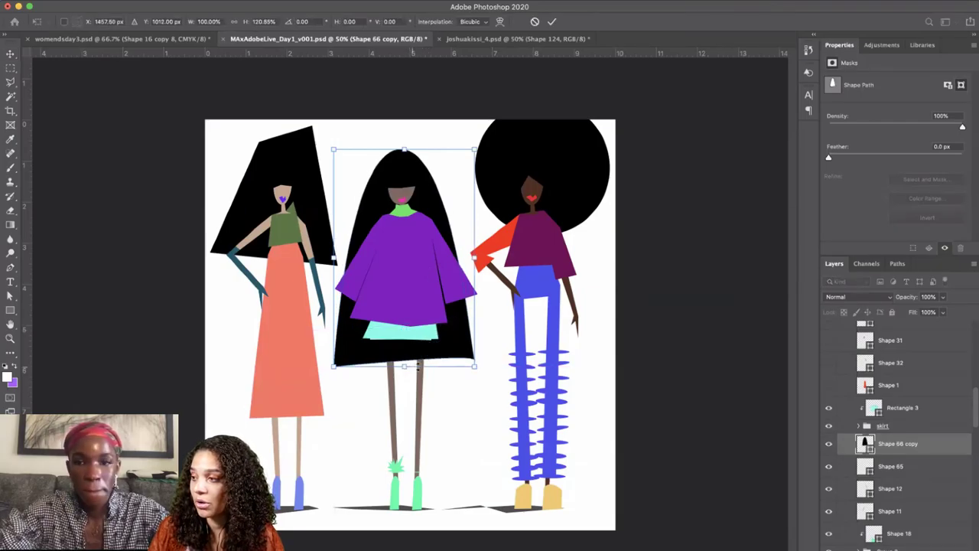
pyautogui.scroll(-3, 913, 452)
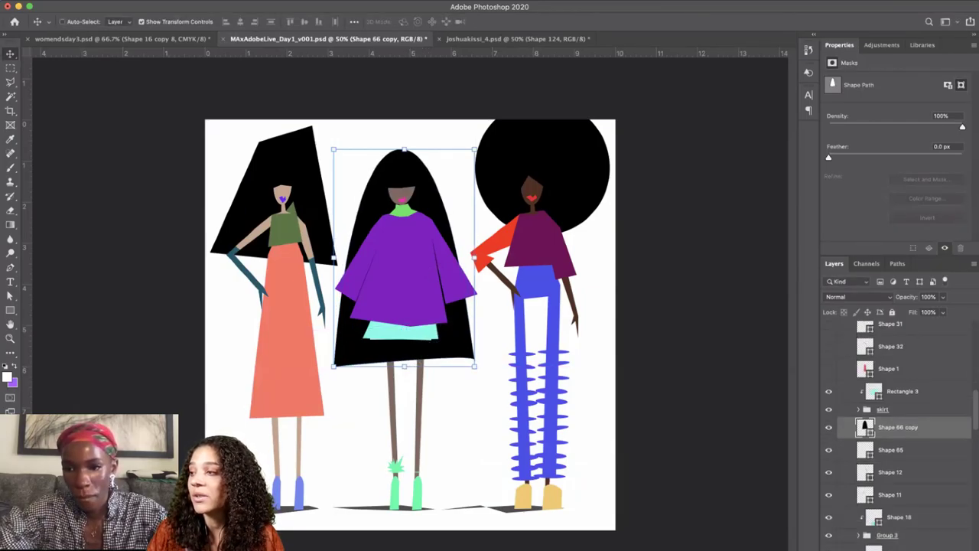
pyautogui.moveTo(866, 543); pyautogui.dragTo(866, 542)
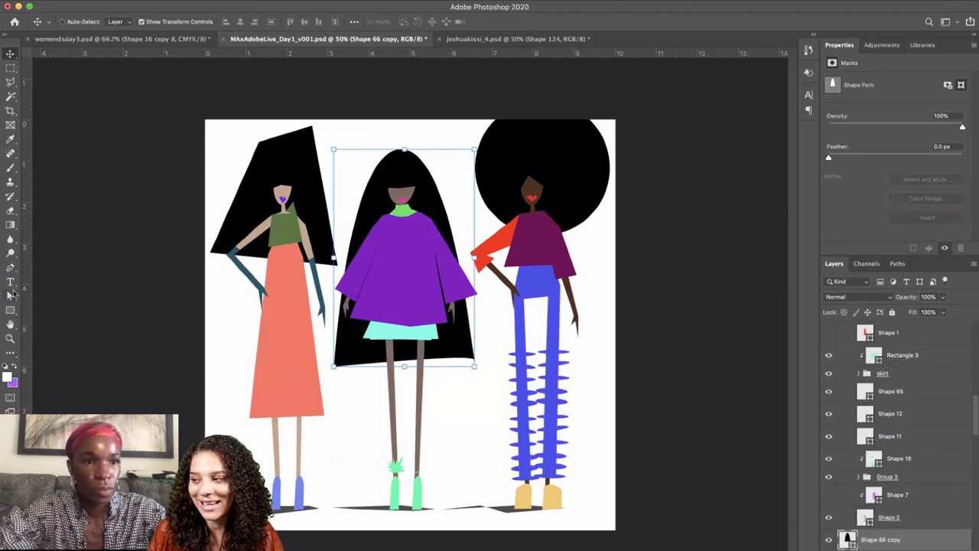
# Straighten the curved bottom edge of the middle figure's long hair by converting its lower corner point.
pyautogui.moveTo(11, 268); pyautogui.dragTo(52, 319)
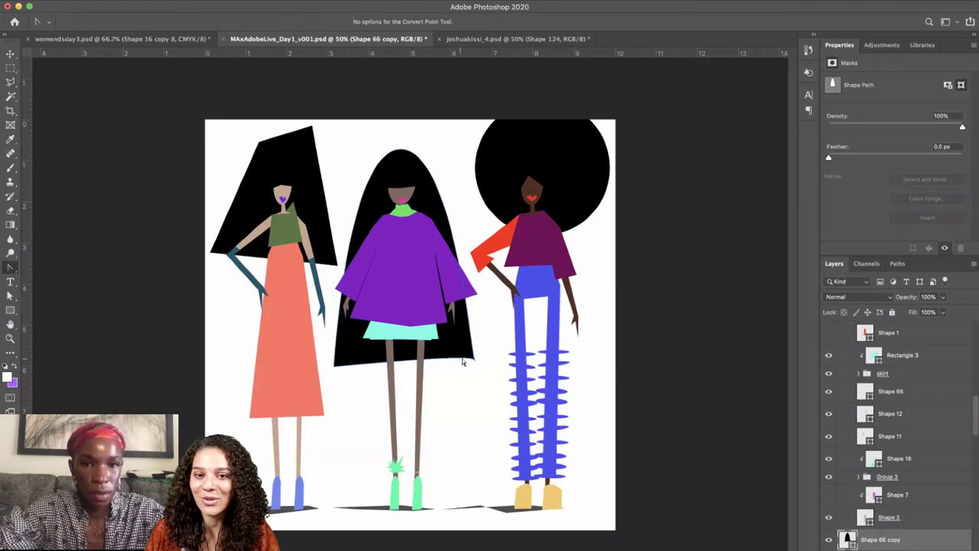
pyautogui.click(475, 359)
pyautogui.doubleClick(443, 208)
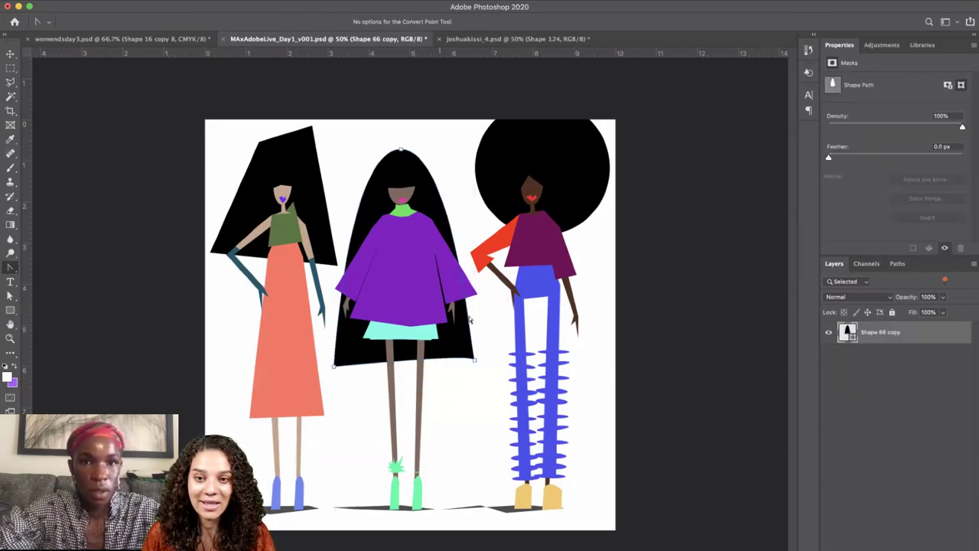
pyautogui.click(475, 359)
pyautogui.click(539, 437)
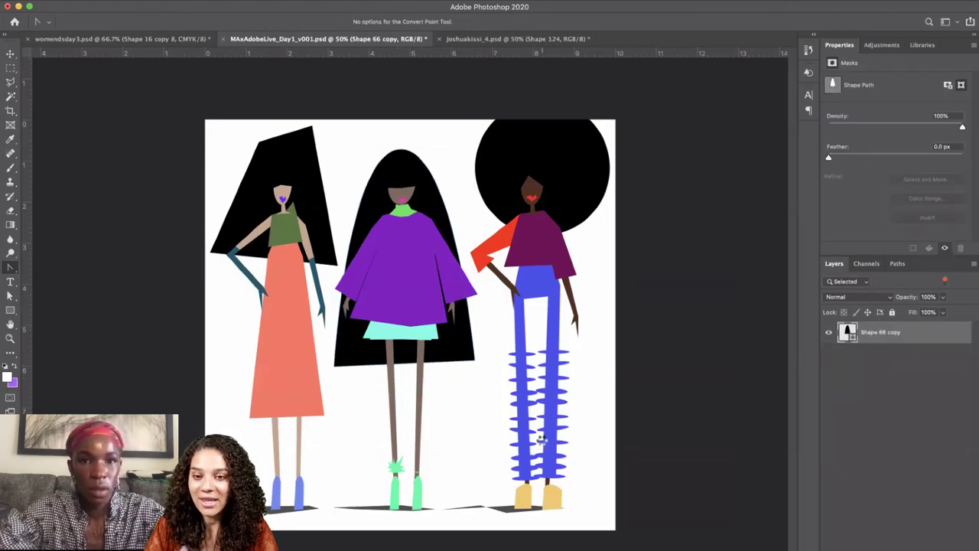
# Lengthen the middle figure's hair to her calves and widen it slightly, to about 1156 × 2018 px.
pyautogui.click(9, 53)
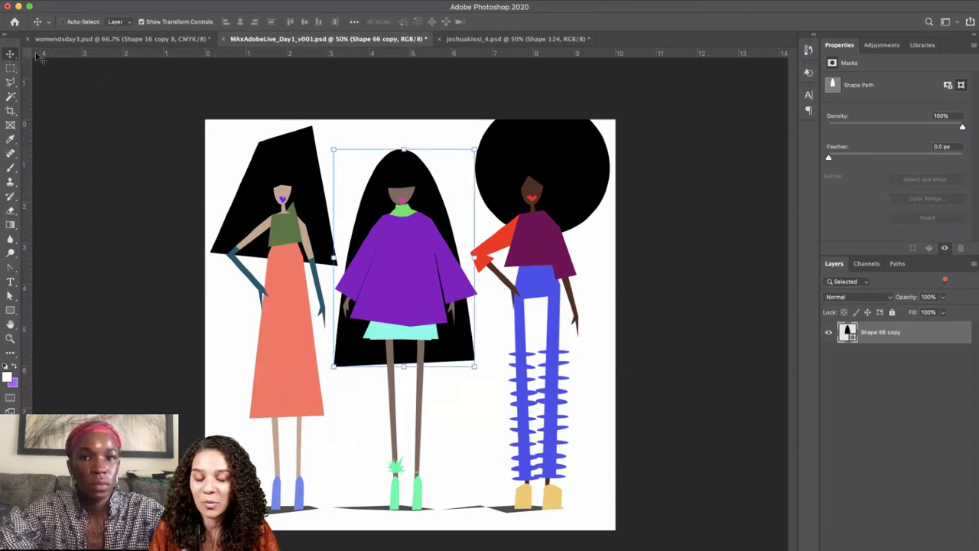
pyautogui.moveTo(402, 366); pyautogui.dragTo(404, 424)
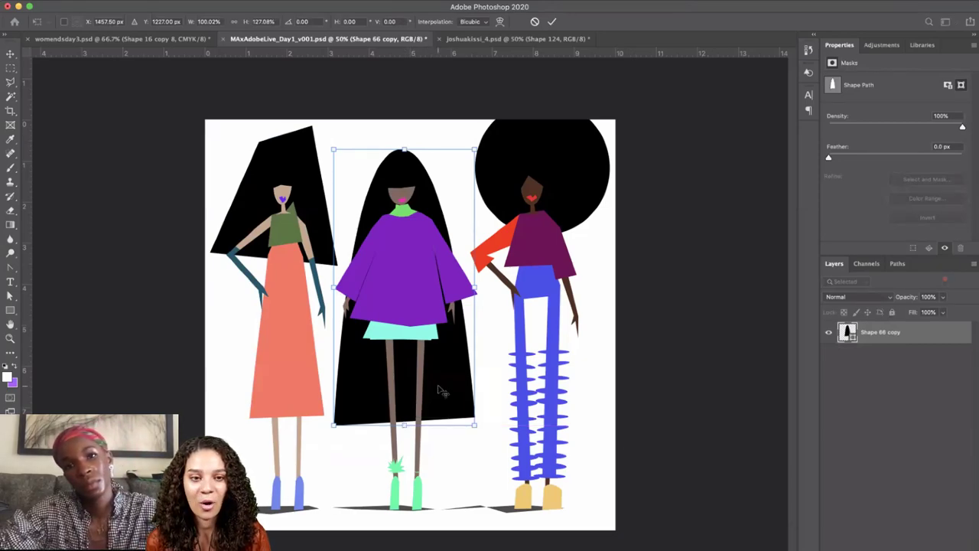
pyautogui.moveTo(475, 288); pyautogui.dragTo(486, 290)
pyautogui.press('Return')
pyautogui.moveTo(432, 327); pyautogui.dragTo(437, 330)
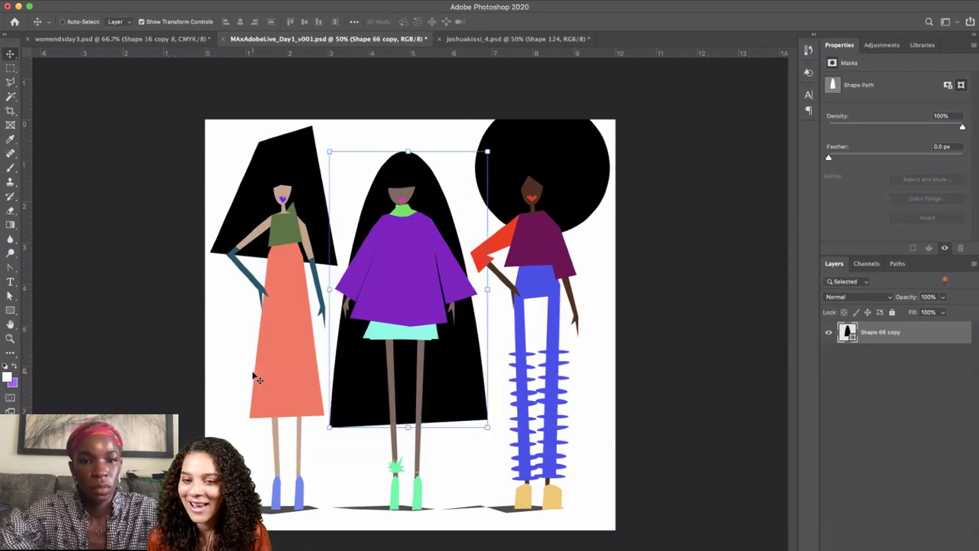
# Reshape the left figure's black hair by moving its upper and lower right corners and raising the lower left corner.
pyautogui.press('super+s')
pyautogui.click(10, 295)
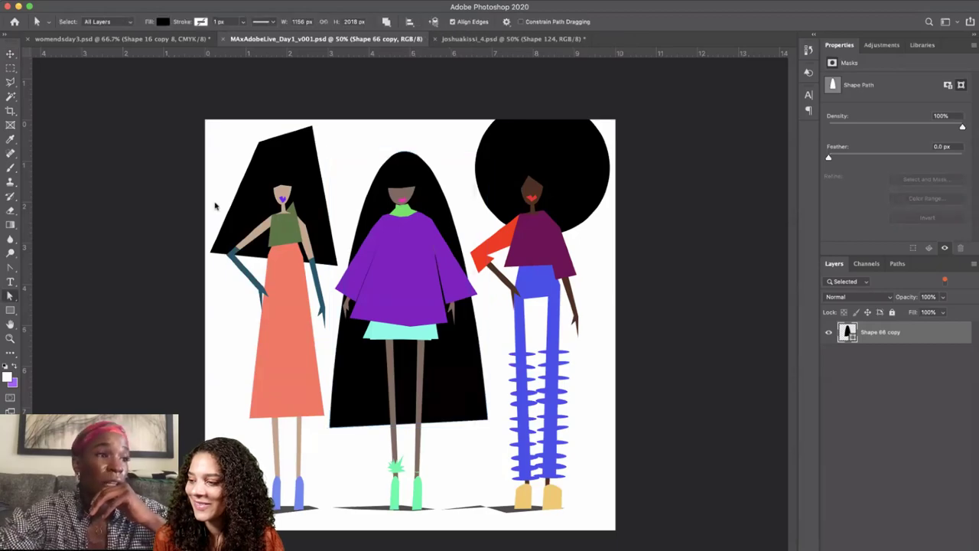
pyautogui.click(285, 162)
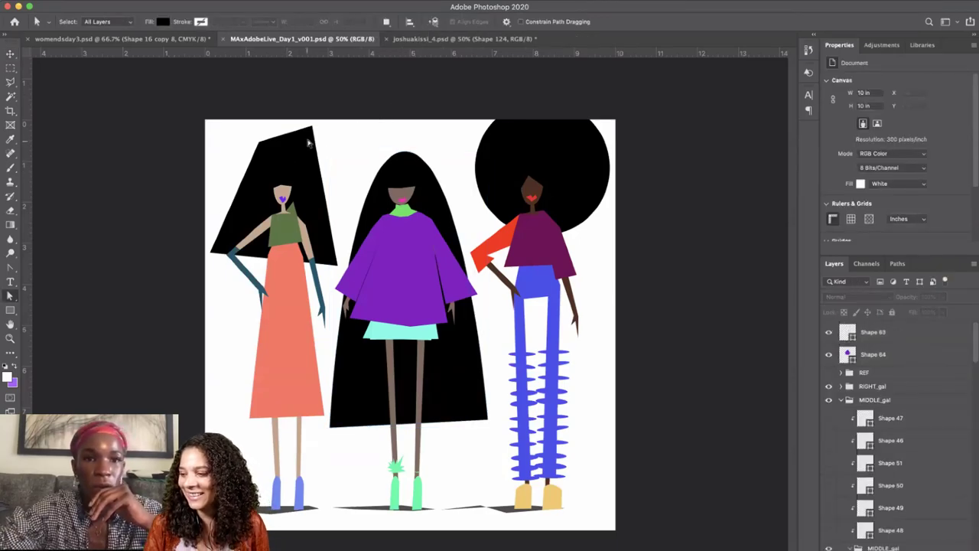
pyautogui.click(309, 142)
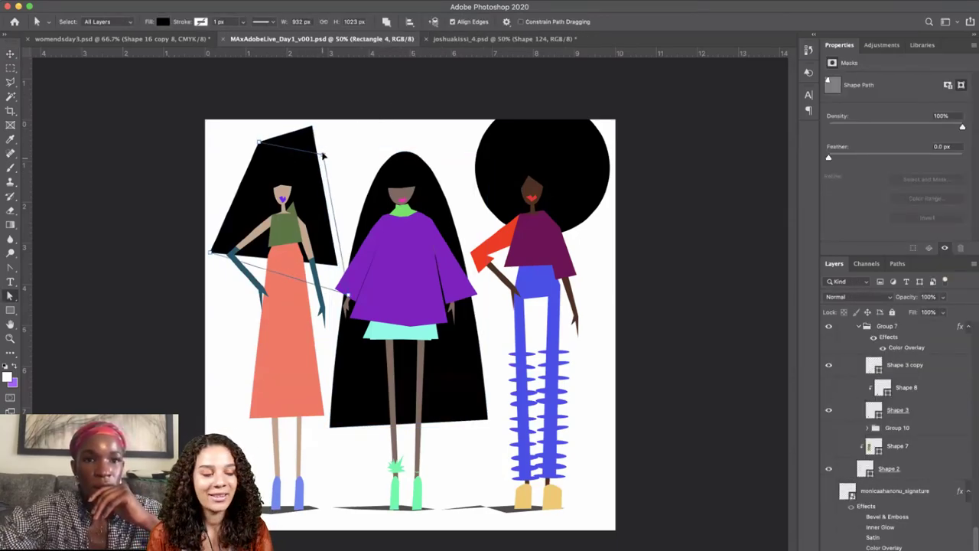
pyautogui.moveTo(337, 221); pyautogui.dragTo(337, 226)
pyautogui.press('Return')
pyautogui.doubleClick(258, 213)
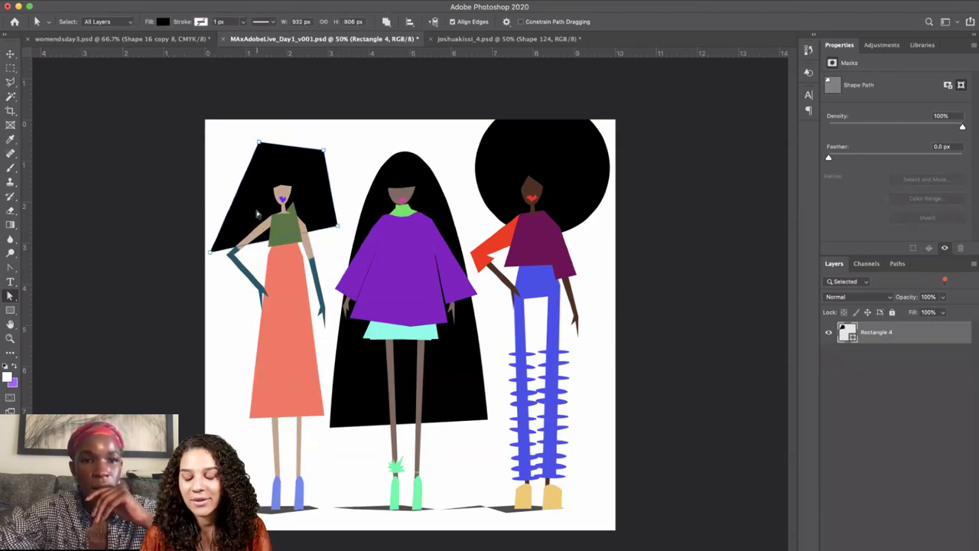
pyautogui.moveTo(215, 256); pyautogui.dragTo(223, 237)
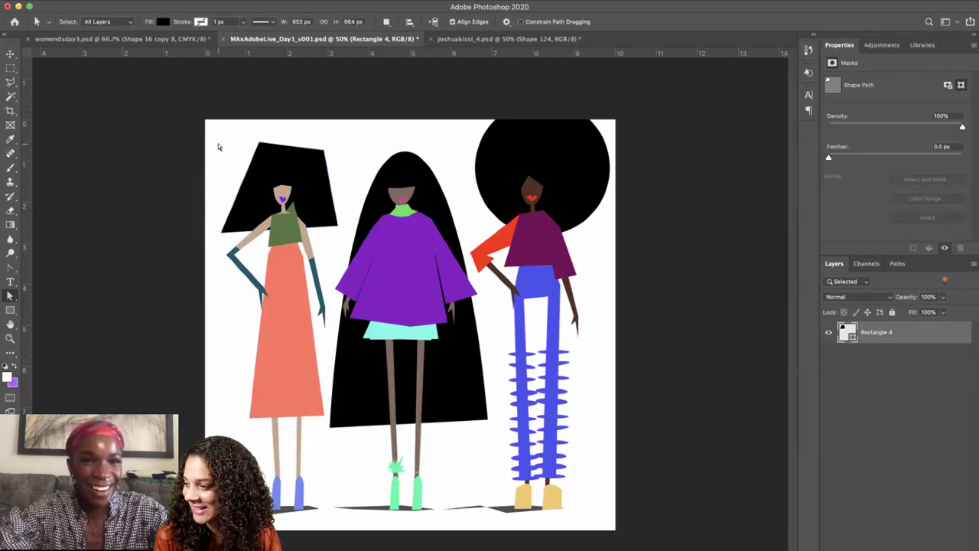
# Widen the left figure's hair, raise its top slightly and shift its lower edge to shoulder level, to about 936 × 686 px.
pyautogui.click(10, 53)
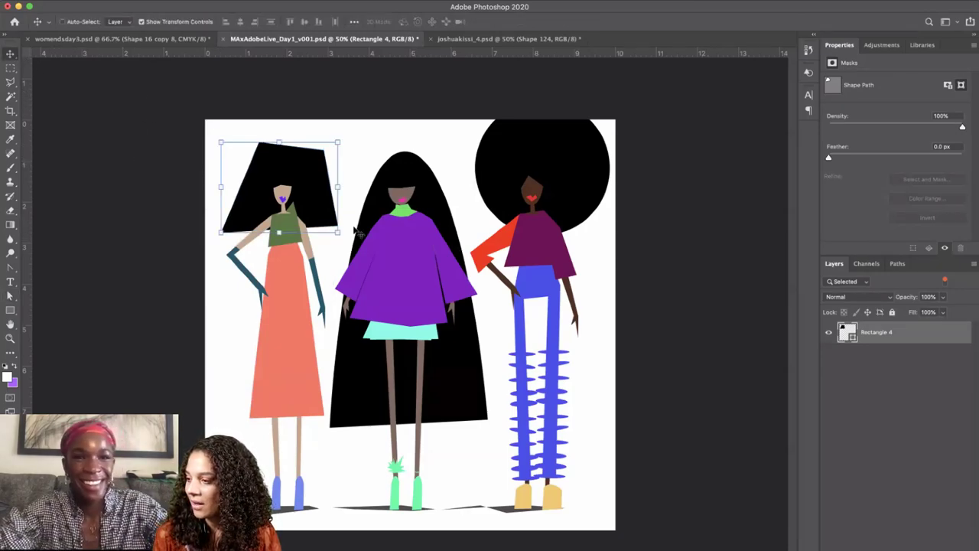
pyautogui.moveTo(327, 159); pyautogui.dragTo(342, 139)
pyautogui.press('Return')
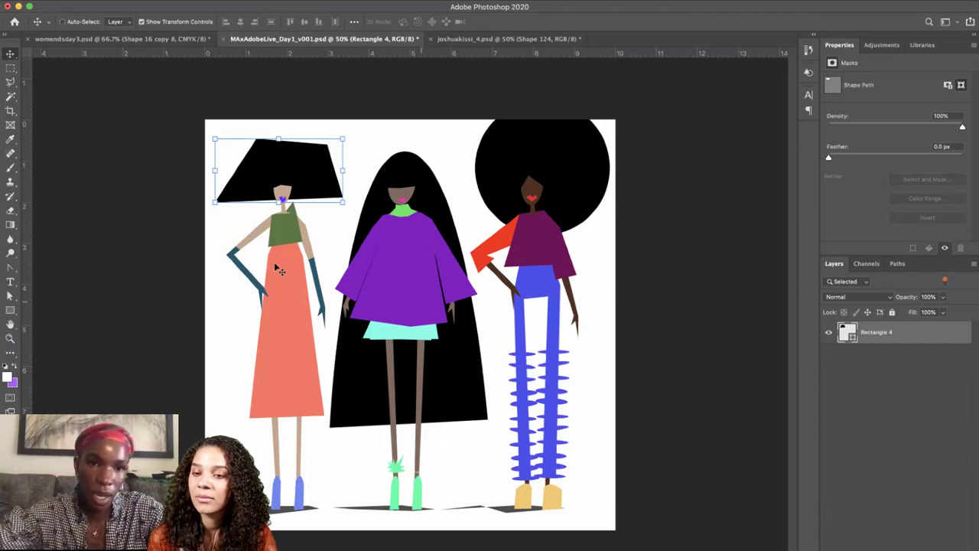
pyautogui.click(10, 297)
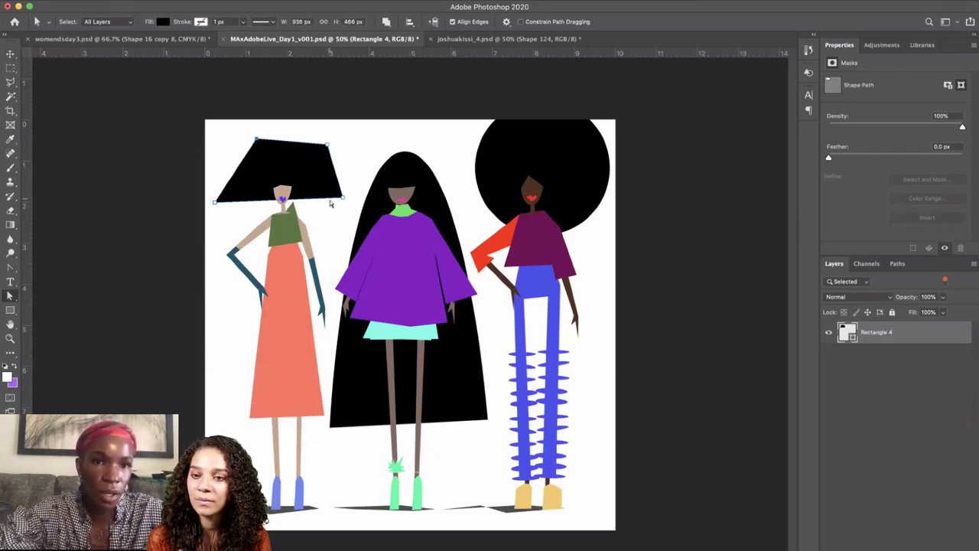
pyautogui.moveTo(331, 204); pyautogui.dragTo(330, 229)
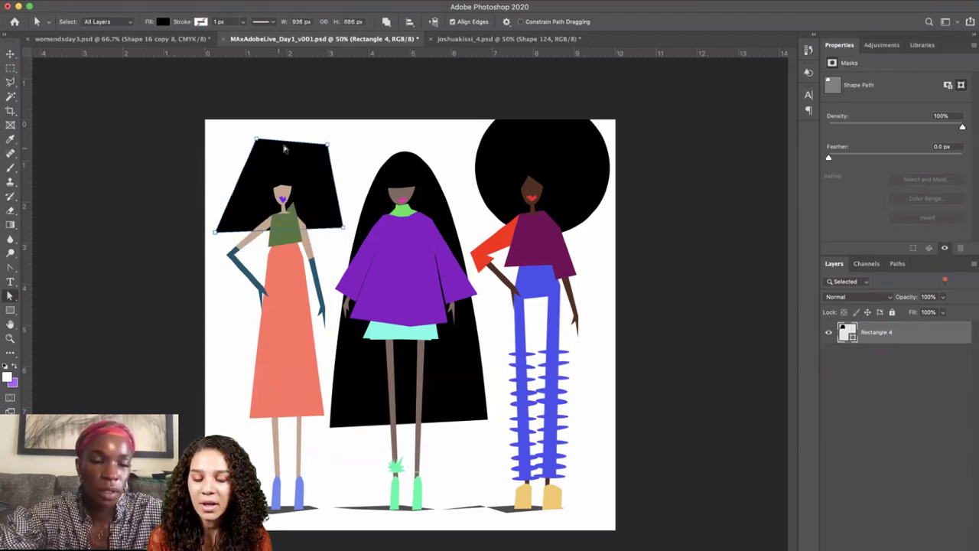
# Try to round the upper corners of the left figure's hair with the Convert Point tool.
pyautogui.click(12, 267)
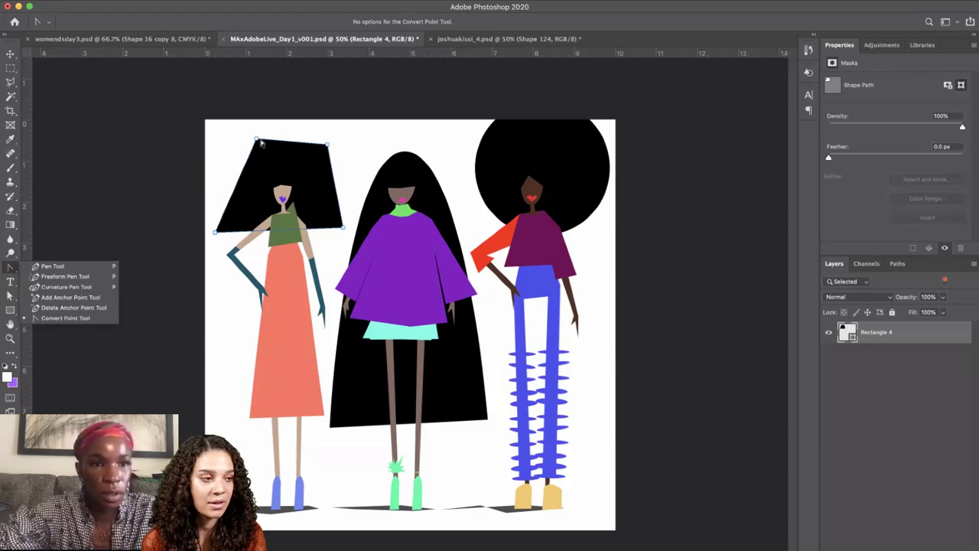
pyautogui.click(260, 141)
pyautogui.moveTo(257, 141); pyautogui.dragTo(274, 130)
pyautogui.moveTo(327, 143); pyautogui.dragTo(347, 125)
pyautogui.click(347, 125)
pyautogui.press('super+z')
pyautogui.press('super+z')
pyautogui.press('super+z')
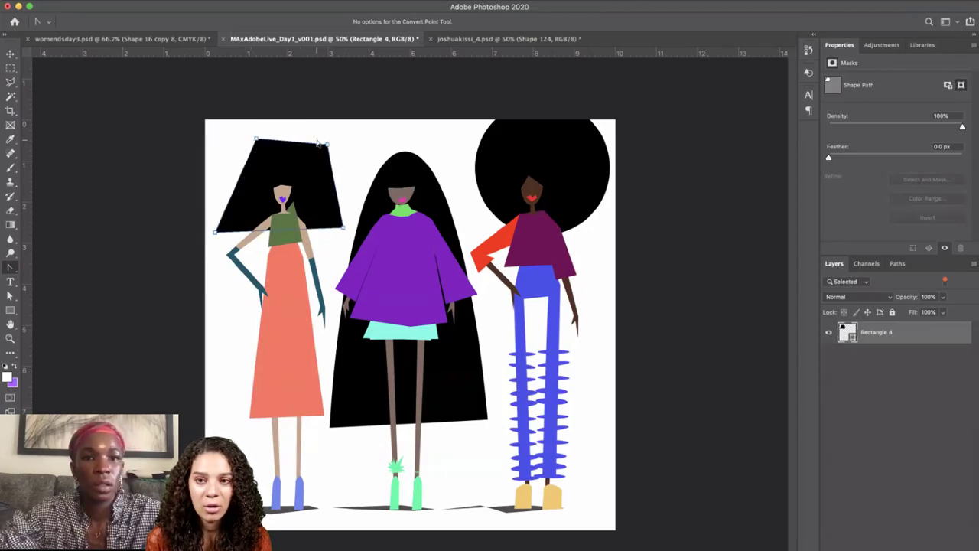
# Move the upper right corner of the left figure's hair slightly down and inward for a slanted top edge.
pyautogui.click(12, 296)
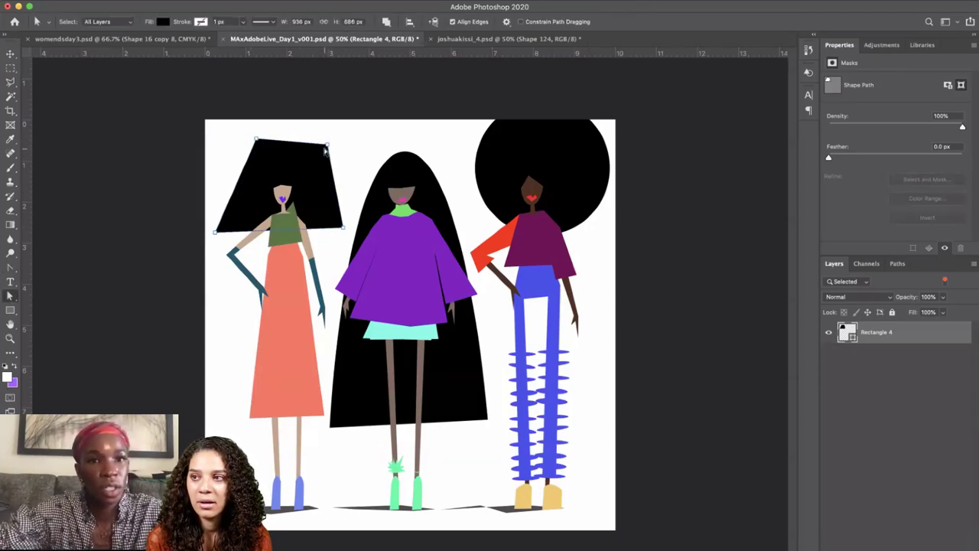
pyautogui.doubleClick(325, 152)
pyautogui.moveTo(327, 145); pyautogui.dragTo(320, 159)
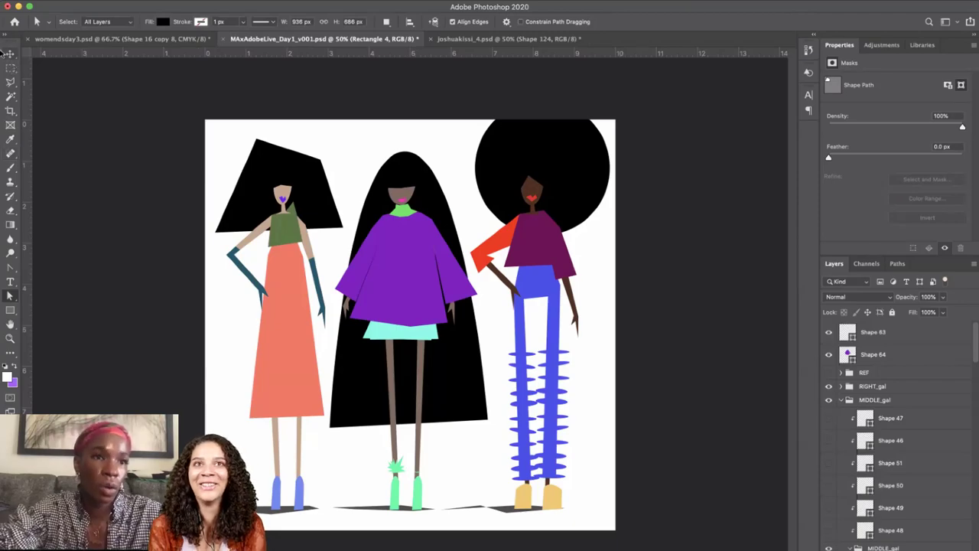
# Shift the left figure's hair up and right, shorten it to about 72.6% height so it ends near her chin, and save.
pyautogui.click(11, 53)
pyautogui.moveTo(290, 175); pyautogui.dragTo(302, 171)
pyautogui.moveTo(298, 228); pyautogui.dragTo(325, 197)
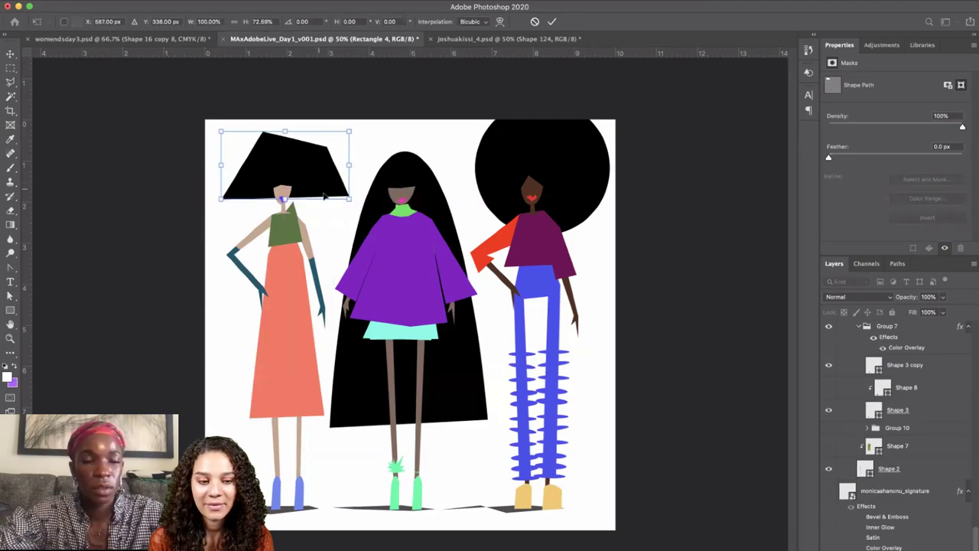
pyautogui.press('Return')
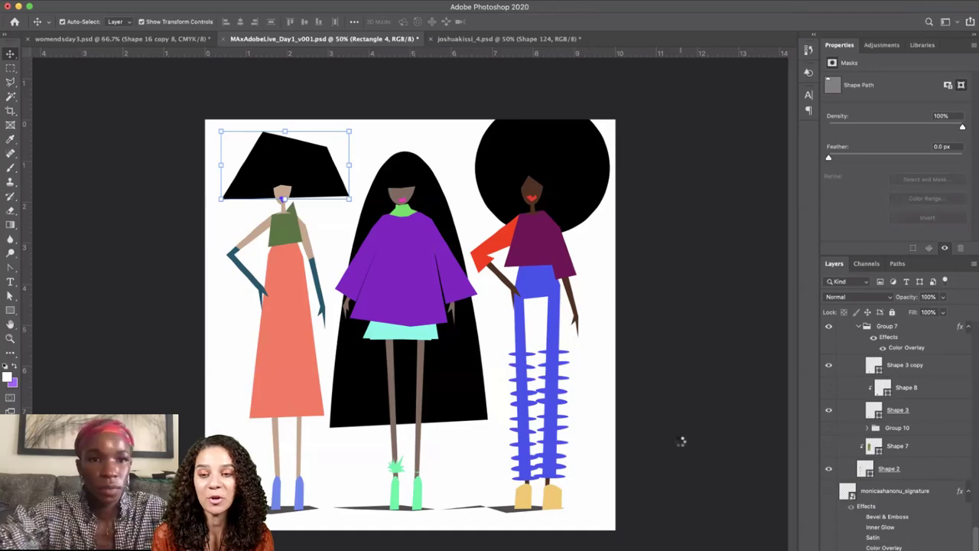
pyautogui.press('super+s')
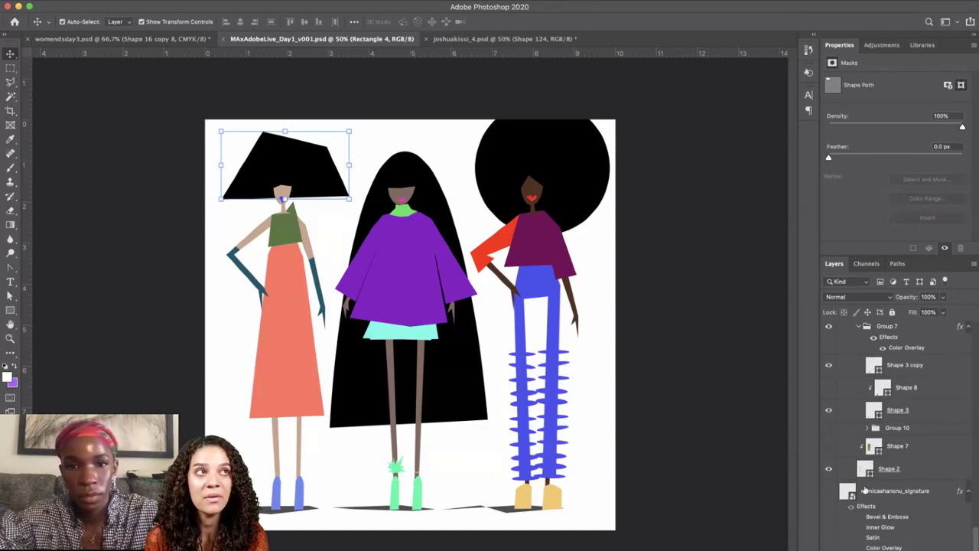
# Move the middle figure's long hair layer, Shape 66 copy, into the MIDDLE_gal group, collapse the figure groups and save.
pyautogui.scroll(6, 865, 459)
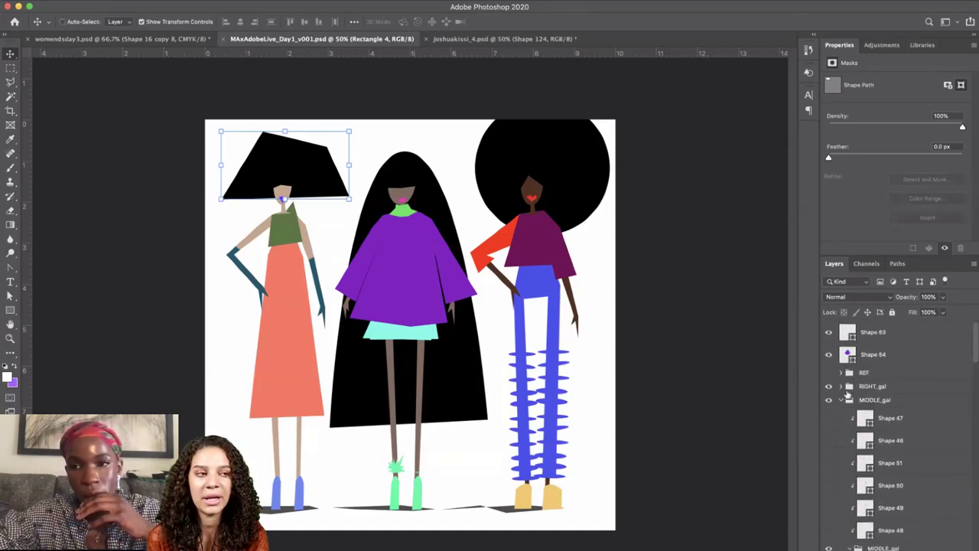
pyautogui.click(840, 400)
pyautogui.click(842, 436)
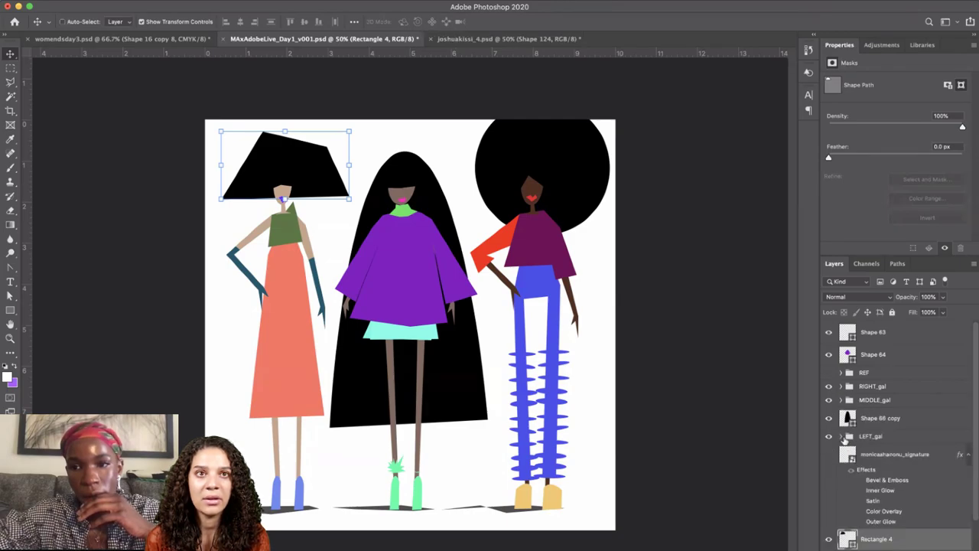
pyautogui.click(841, 400)
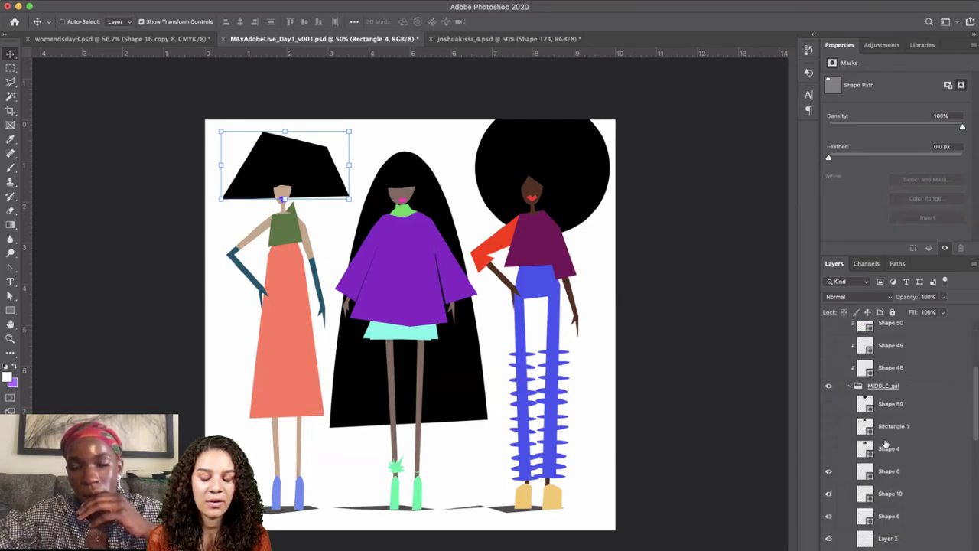
pyautogui.scroll(-4, 880, 428)
pyautogui.click(915, 427)
pyautogui.moveTo(916, 427); pyautogui.dragTo(911, 415)
pyautogui.scroll(6, 907, 416)
pyautogui.click(844, 400)
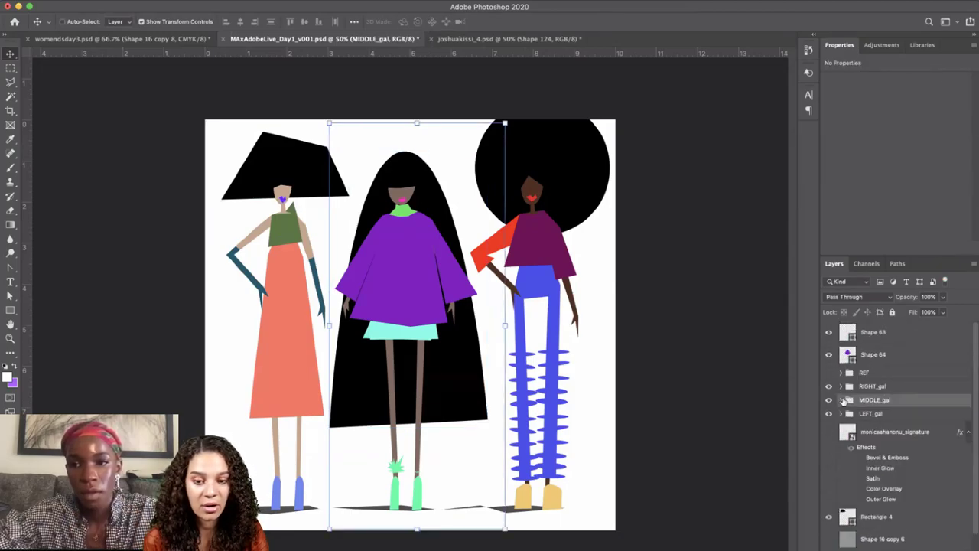
pyautogui.press('super+s')
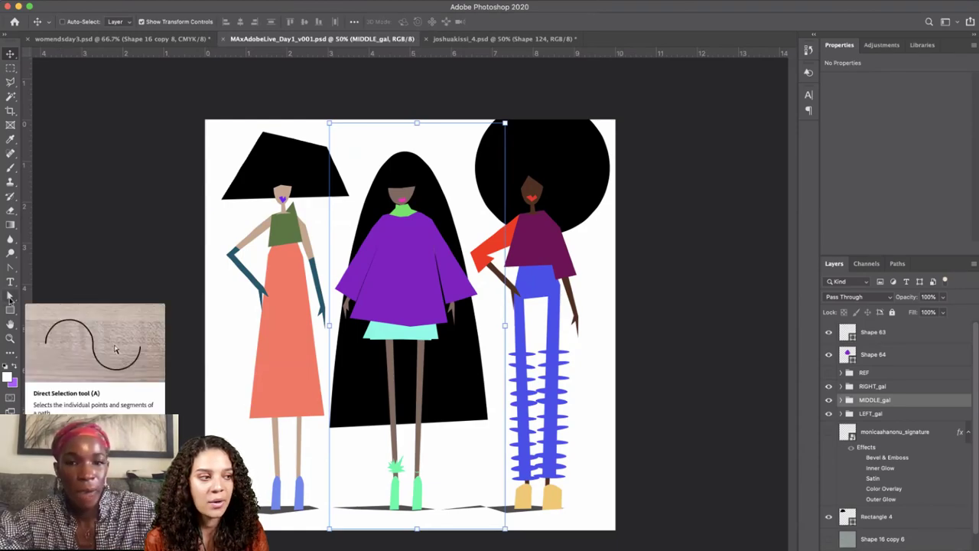
# Widen the left figure's blue shoes, the right one to about 151 × 248 px and the left one to about 97 × 244 px.
pyautogui.click(10, 296)
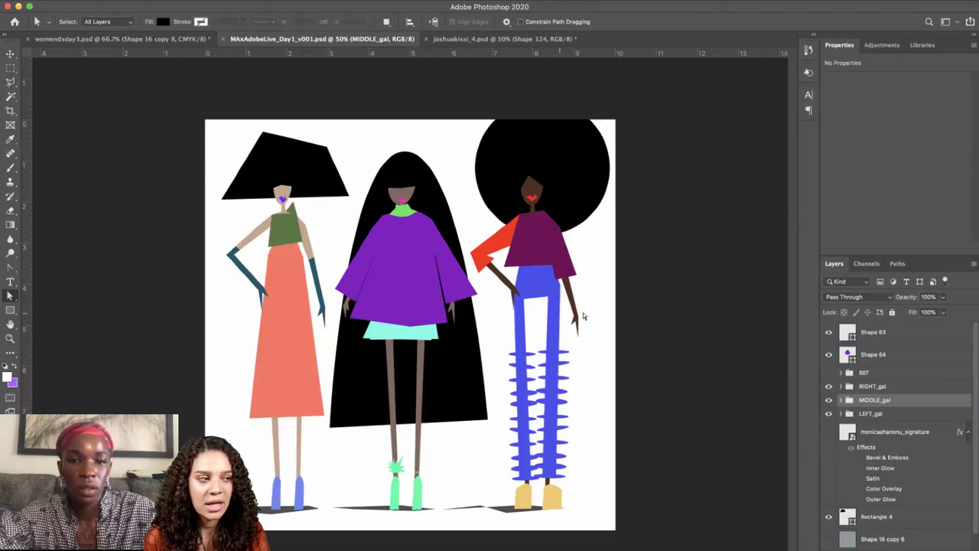
pyautogui.click(302, 497)
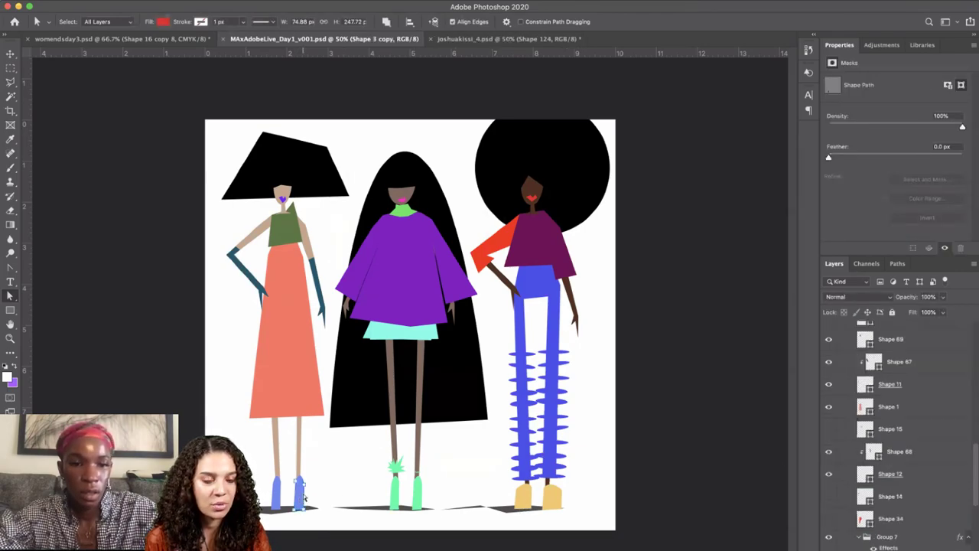
pyautogui.moveTo(305, 497); pyautogui.dragTo(313, 496)
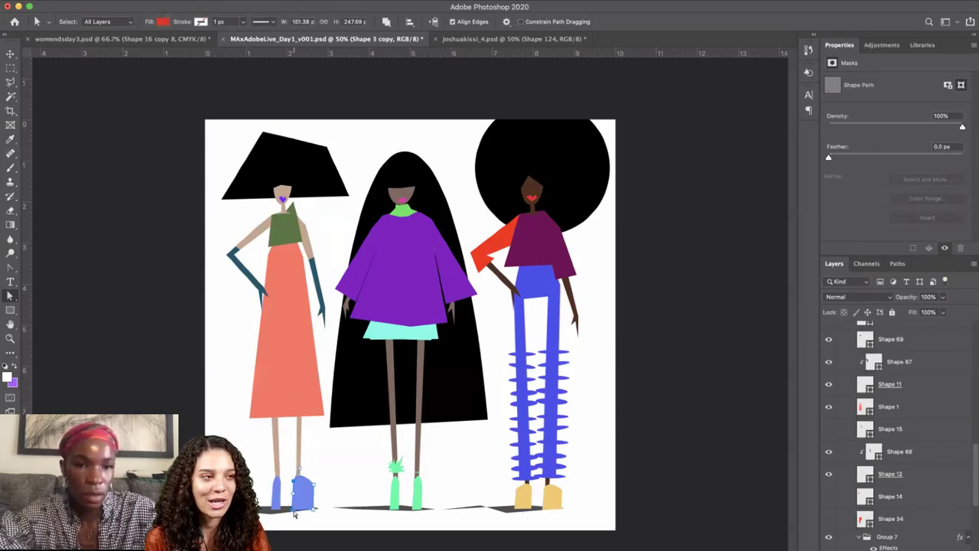
pyautogui.click(277, 503)
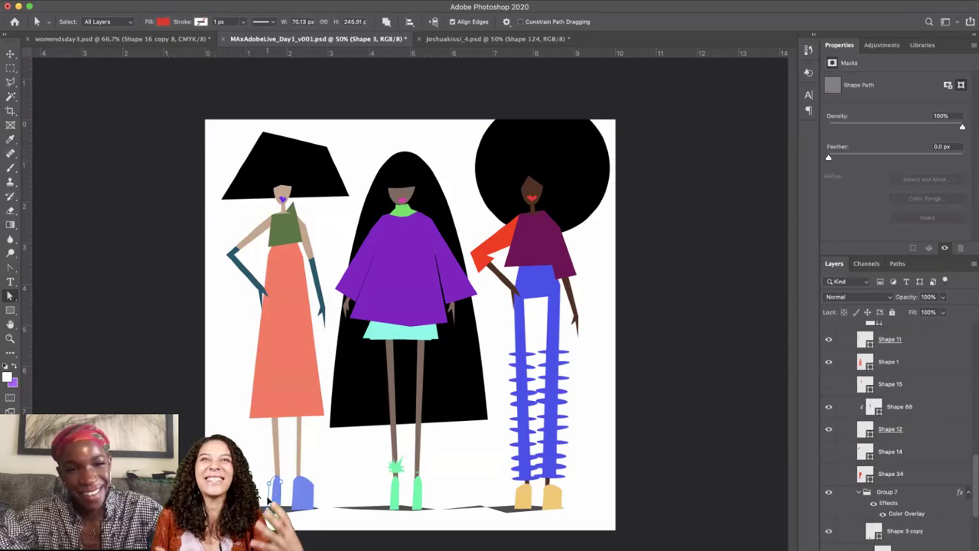
pyautogui.click(267, 500)
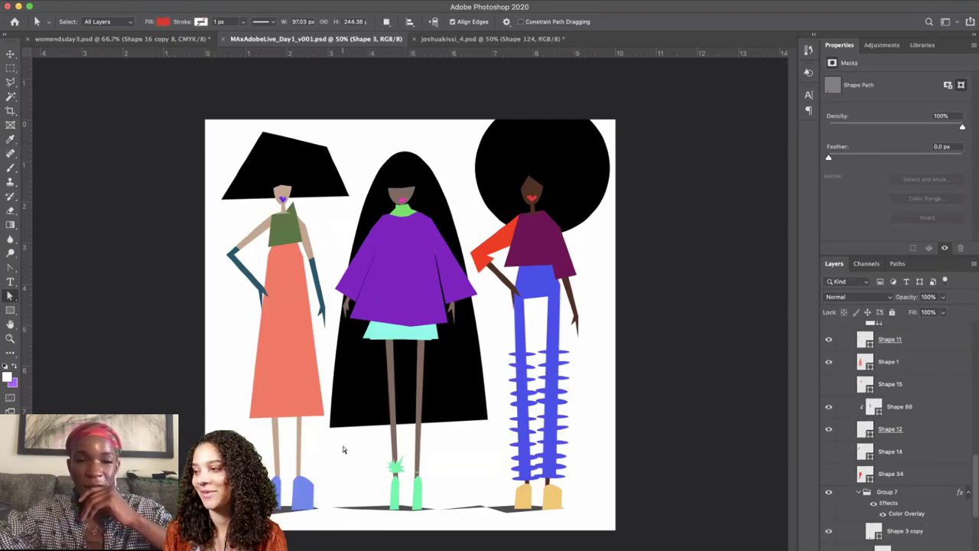
pyautogui.click(516, 514)
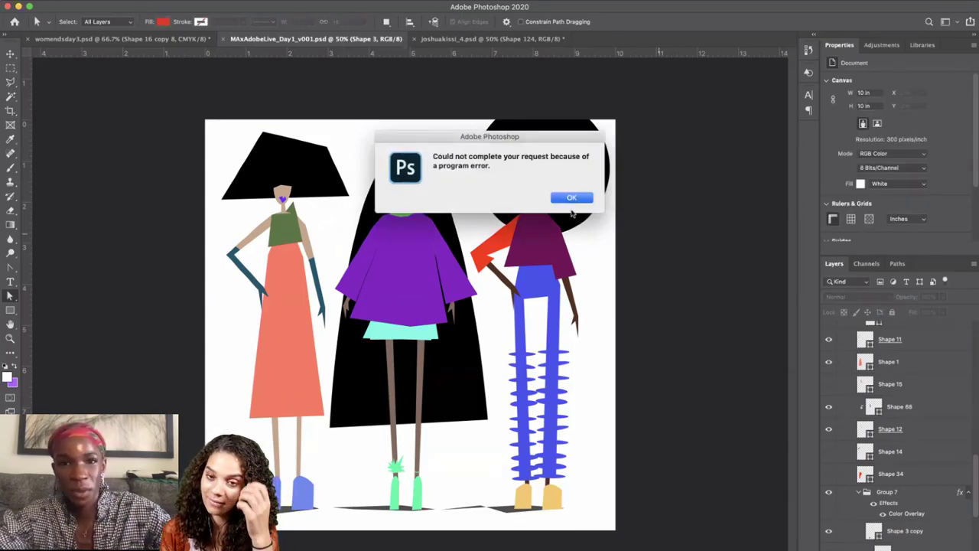
pyautogui.click(572, 198)
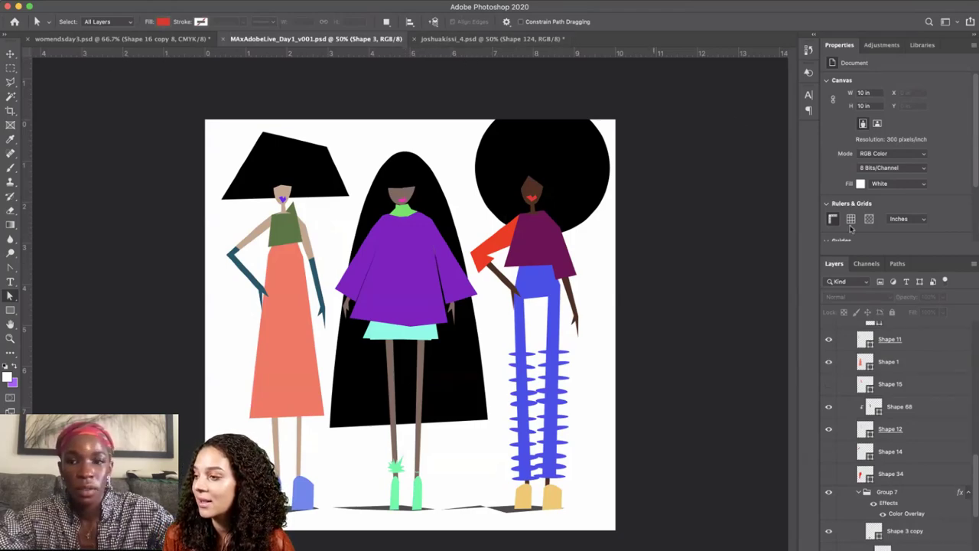
# Collapse the LEFT_gal group and select Group 9 below the figures' layers.
pyautogui.scroll(10, 885, 363)
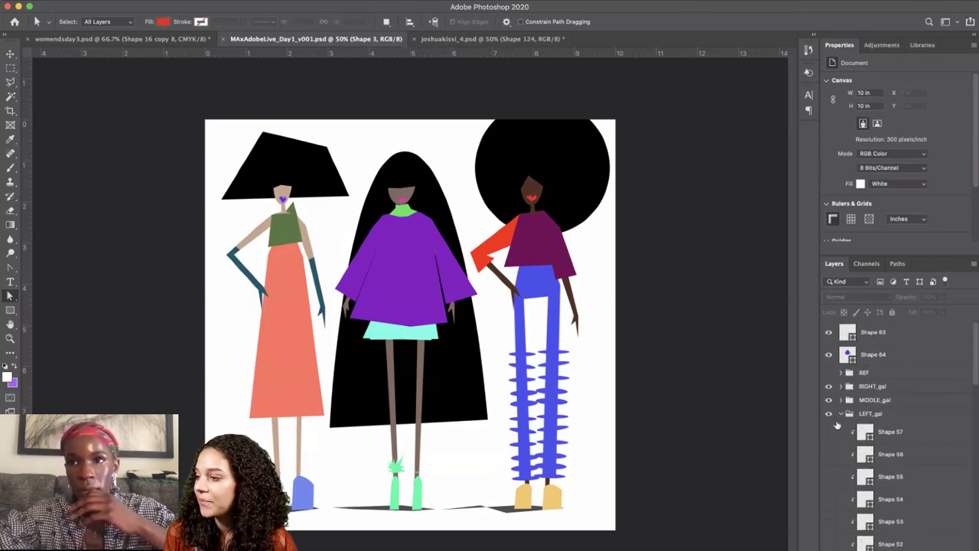
pyautogui.click(841, 414)
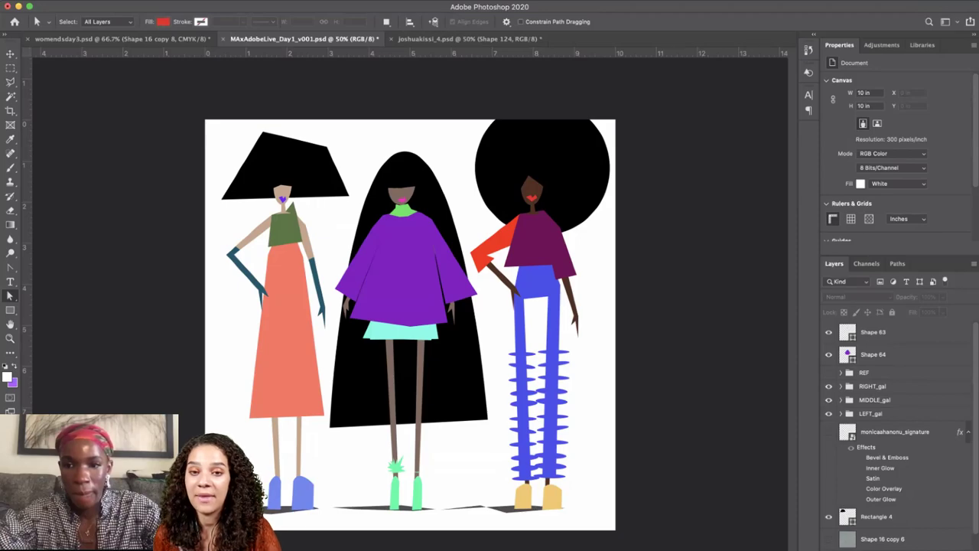
pyautogui.click(869, 492)
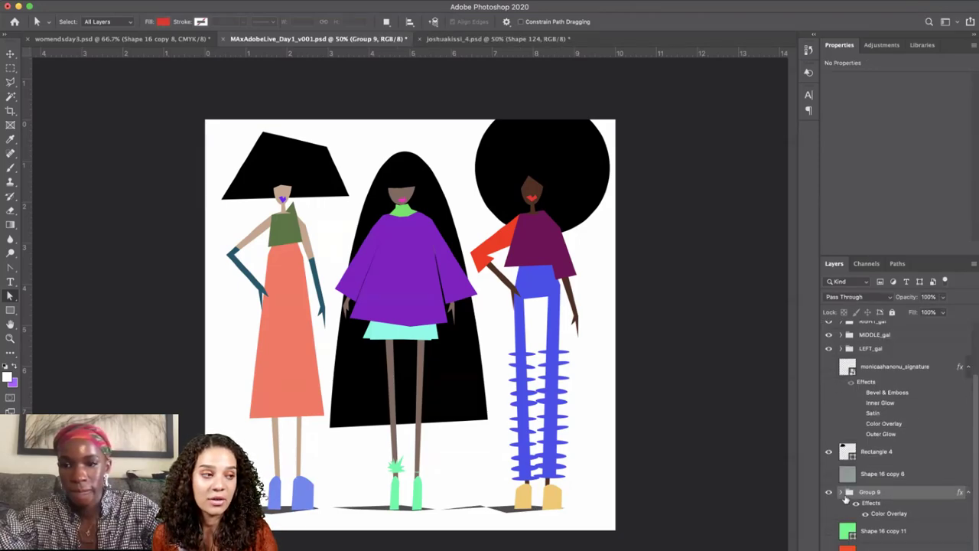
pyautogui.click(843, 494)
pyautogui.click(843, 492)
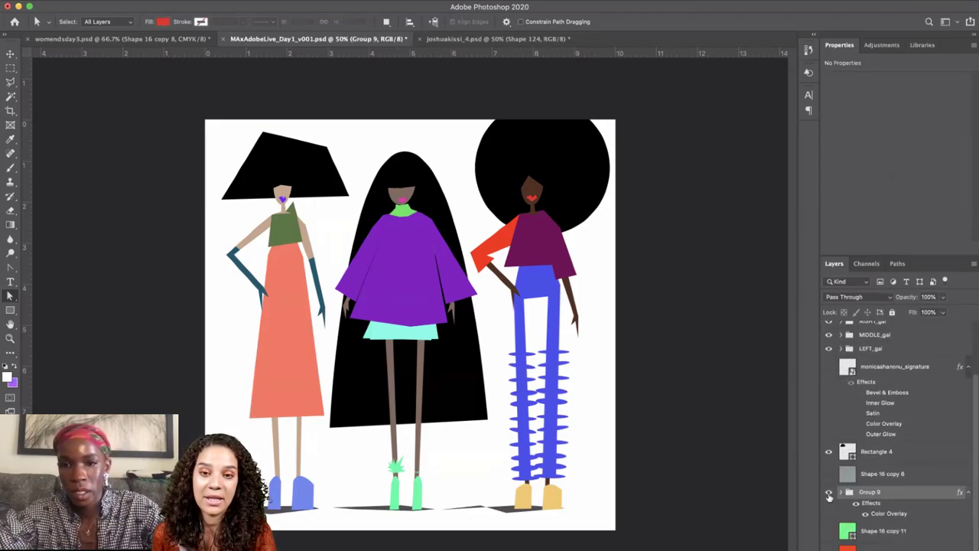
# Preview the orange-red background layer, hide it again and show the green background, Shape 16 copy 11, instead.
pyautogui.click(829, 544)
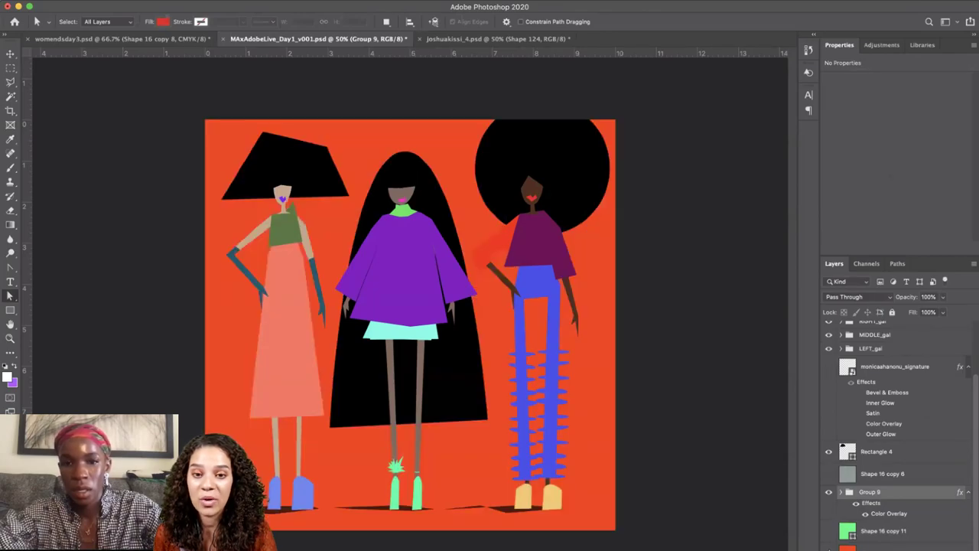
pyautogui.click(829, 545)
pyautogui.click(828, 531)
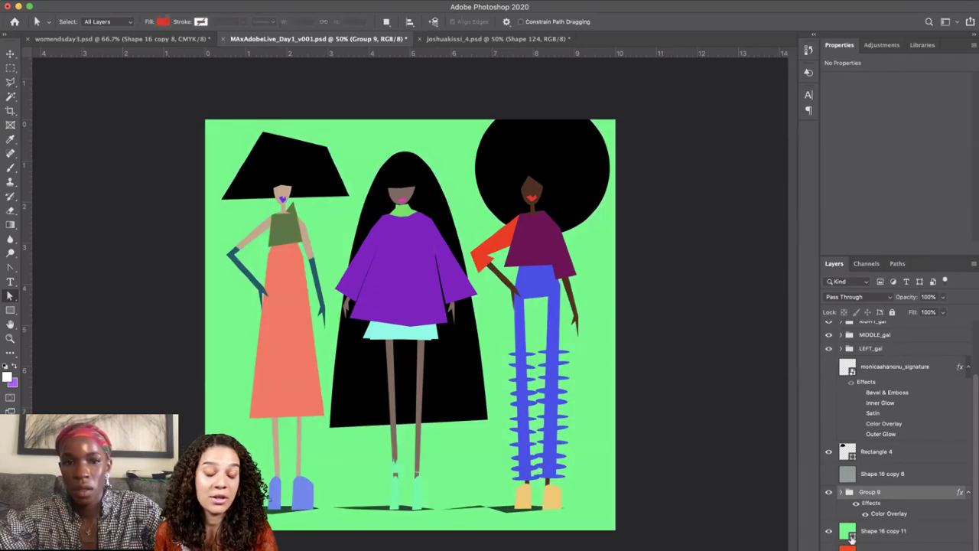
# Duplicate the green background shape and recolour the copy, Shape 16 copy 12, to yellow #f6ff00.
pyautogui.click(265, 364)
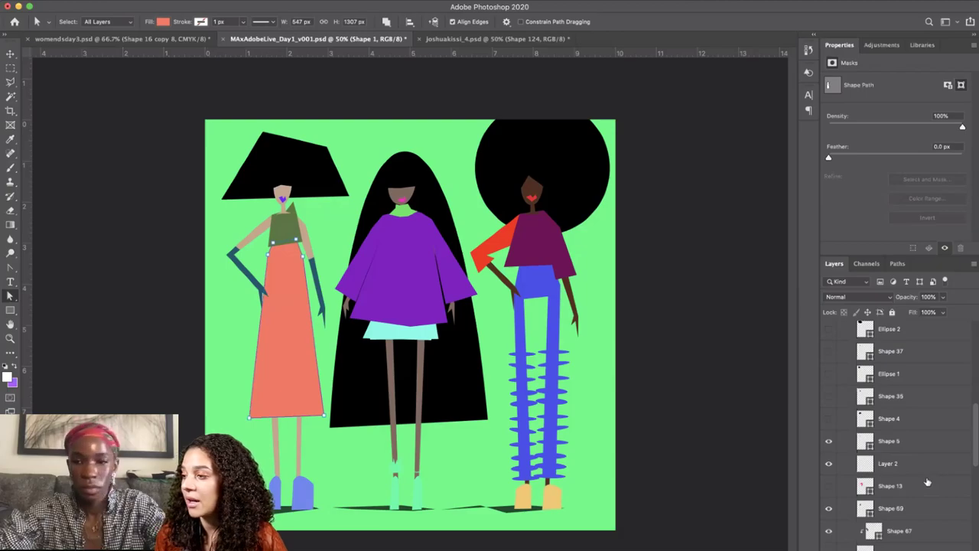
pyautogui.scroll(-10, 932, 477)
pyautogui.click(884, 530)
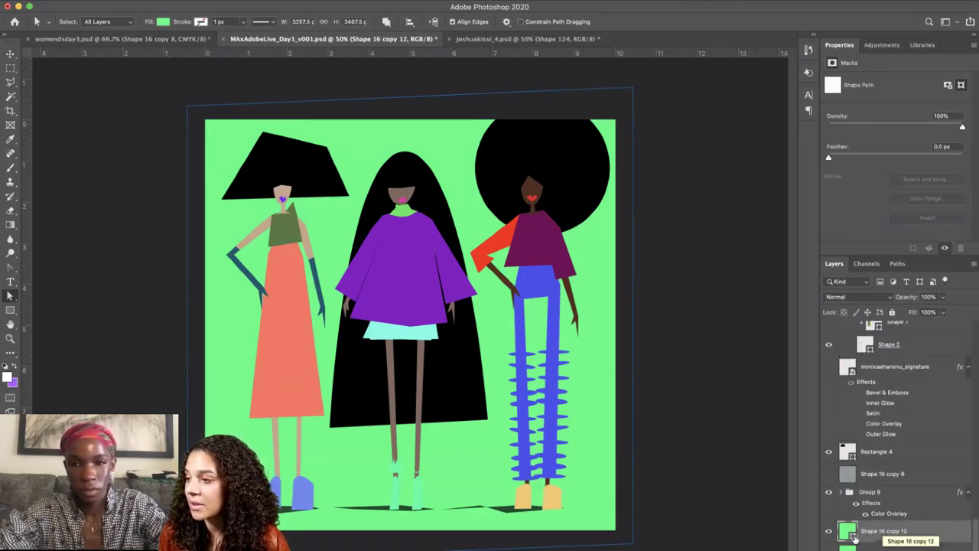
pyautogui.doubleClick(848, 533)
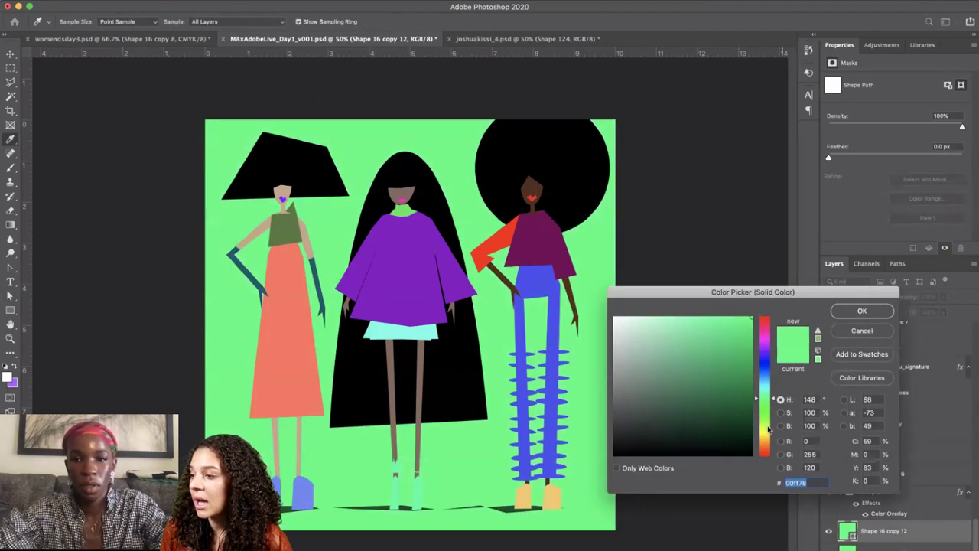
pyautogui.click(765, 438)
pyautogui.moveTo(763, 436); pyautogui.dragTo(762, 434)
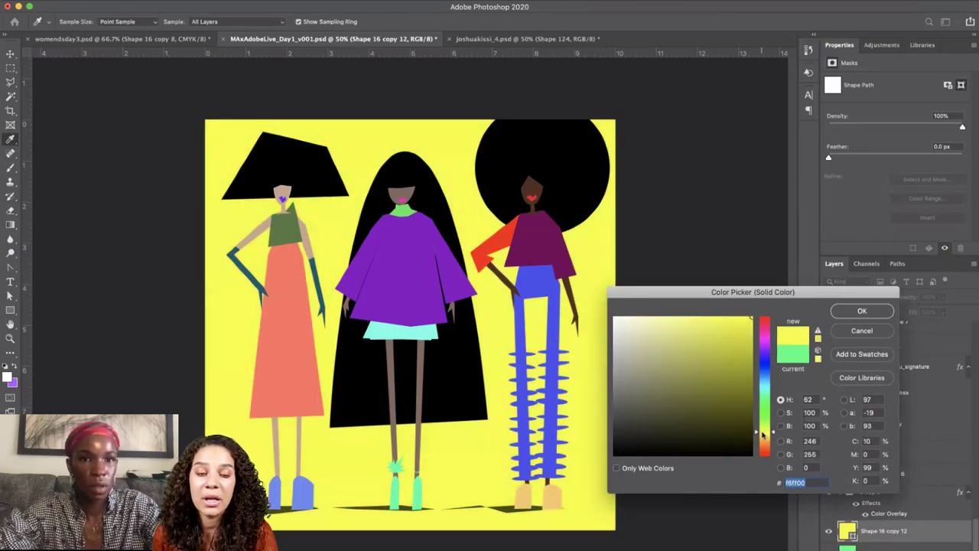
pyautogui.press('Return')
pyautogui.press('a')
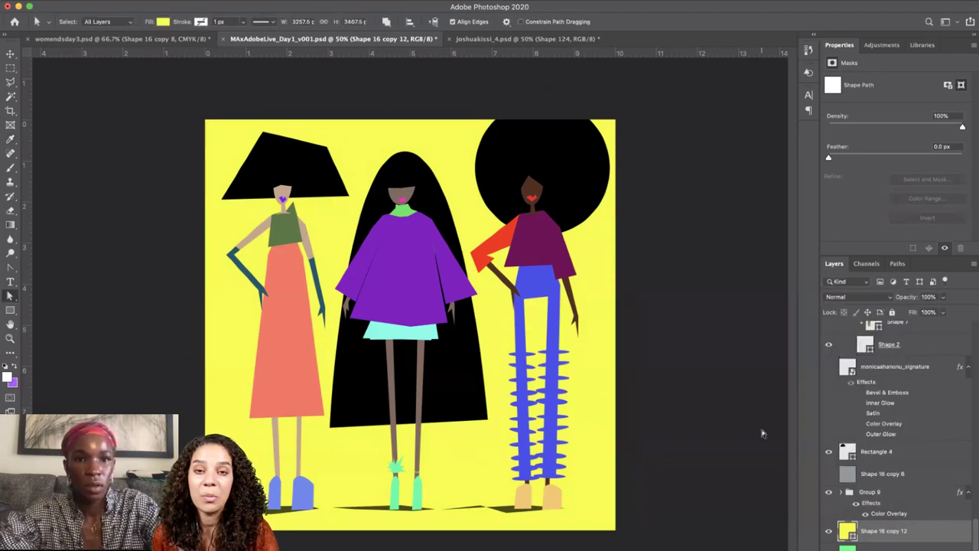
# Reshape the left figure's angular black hair, Rectangle 4, to about 869 × 498 px by moving its corners inward, and save.
pyautogui.click(296, 164)
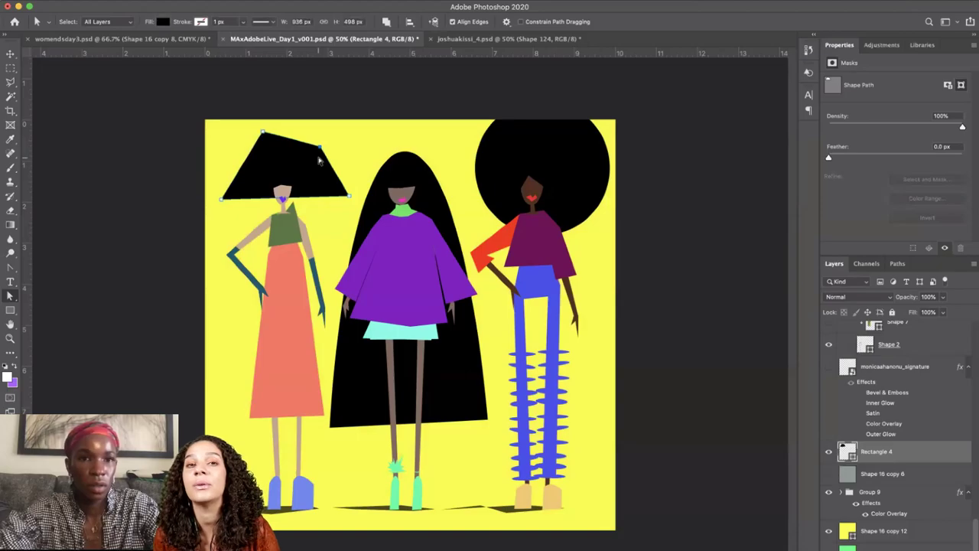
pyautogui.press('Return')
pyautogui.click(275, 155)
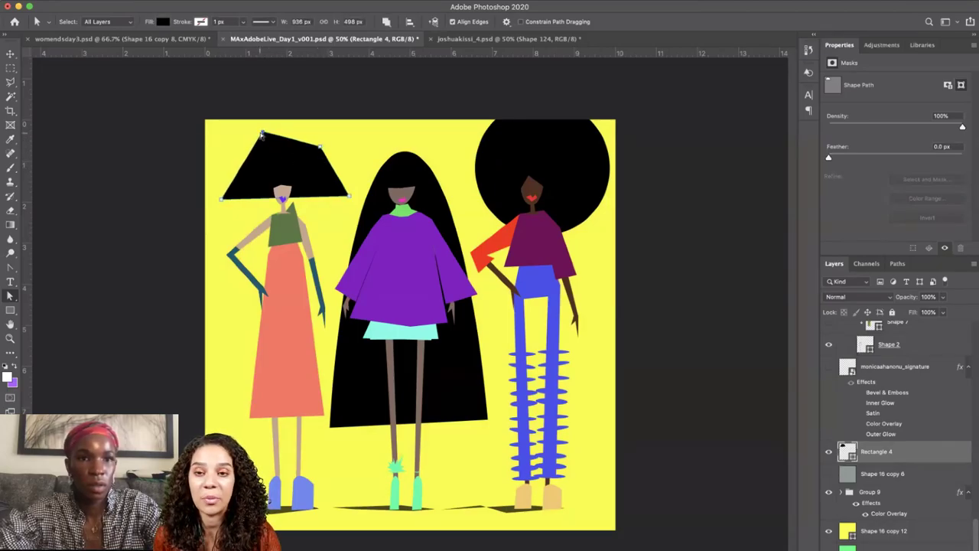
pyautogui.moveTo(267, 137); pyautogui.dragTo(269, 138)
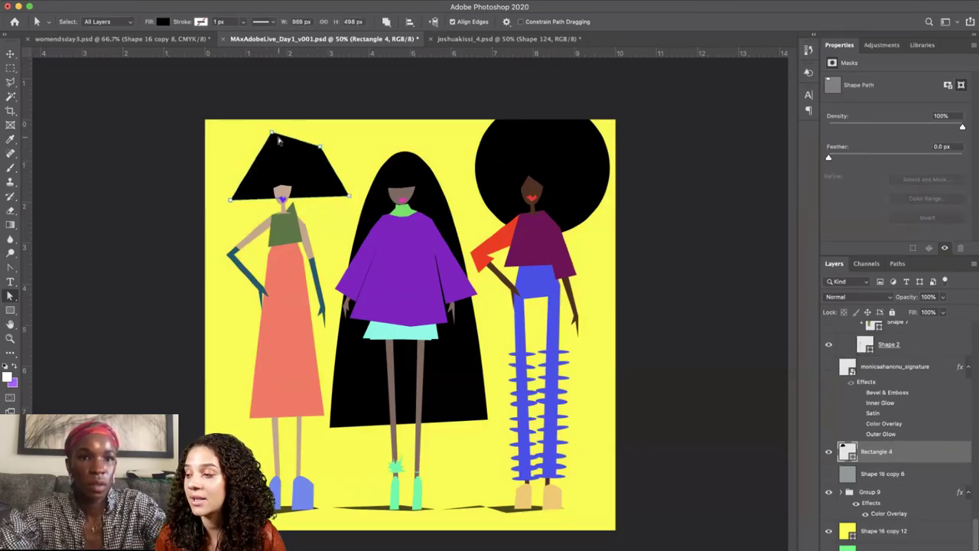
pyautogui.press('Return')
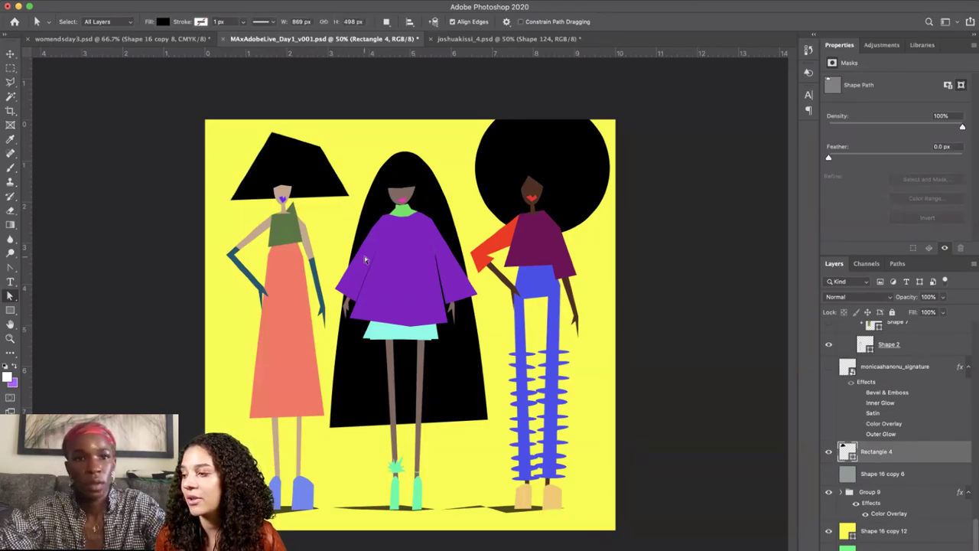
pyautogui.press('super+s')
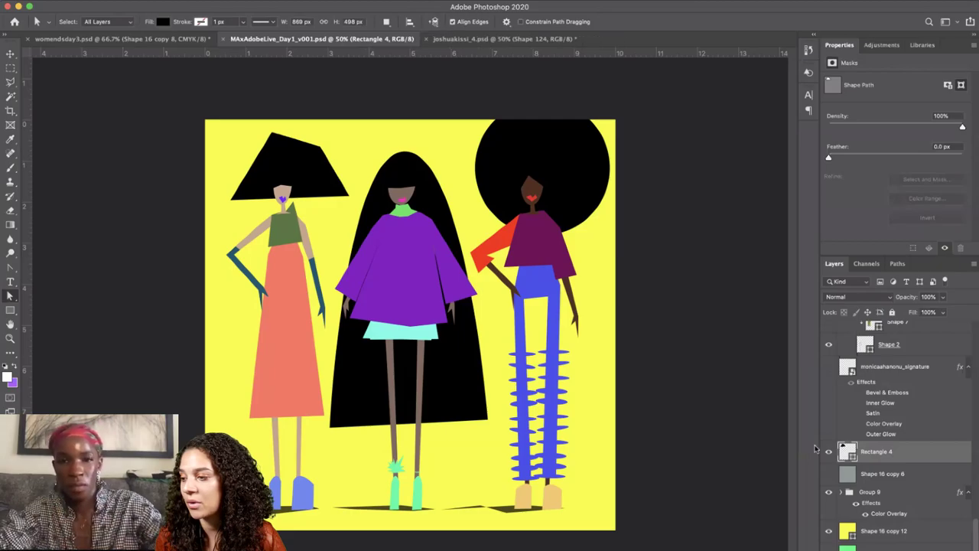
# Collapse the LEFT_gal group and narrow the middle figure's face shape to about 154 × 134 px.
pyautogui.scroll(2, 859, 444)
pyautogui.scroll(15, 860, 445)
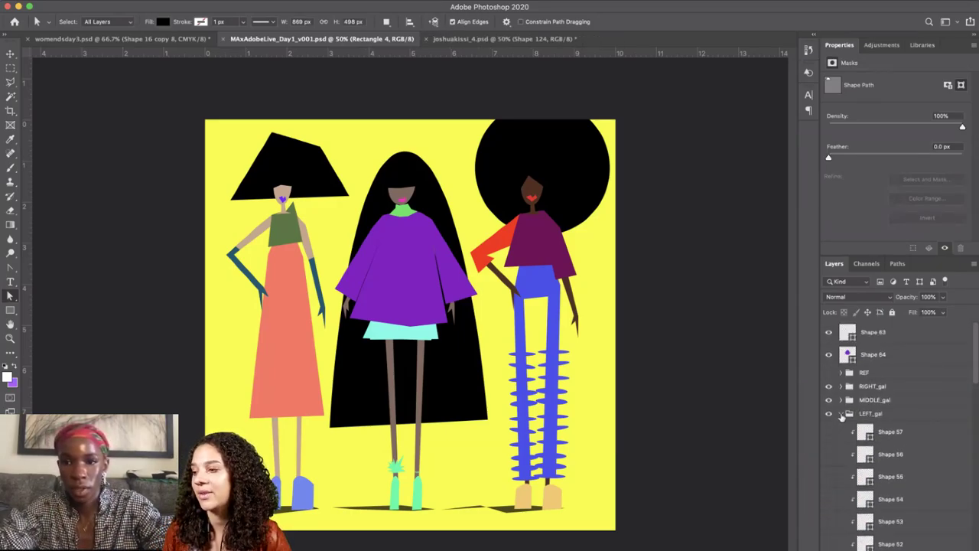
pyautogui.click(841, 414)
pyautogui.click(398, 194)
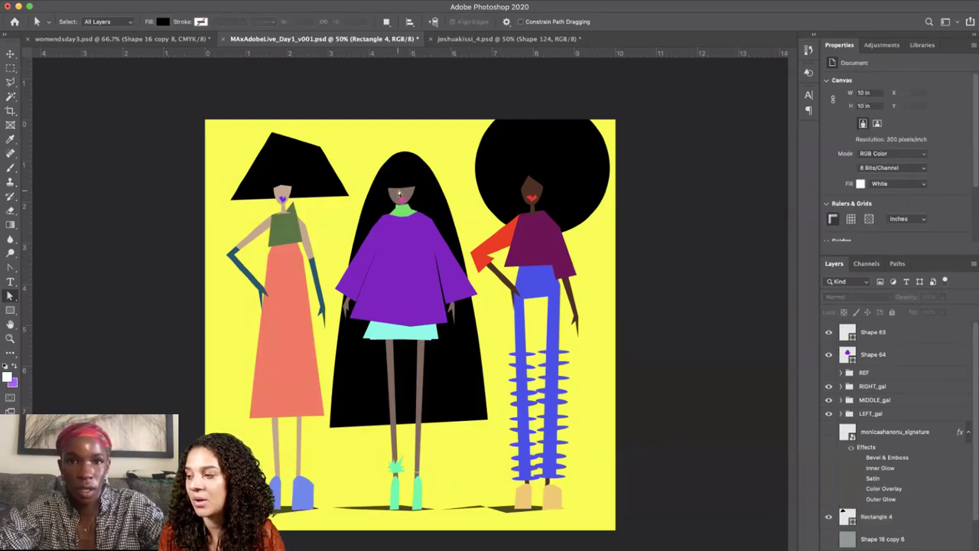
pyautogui.click(394, 196)
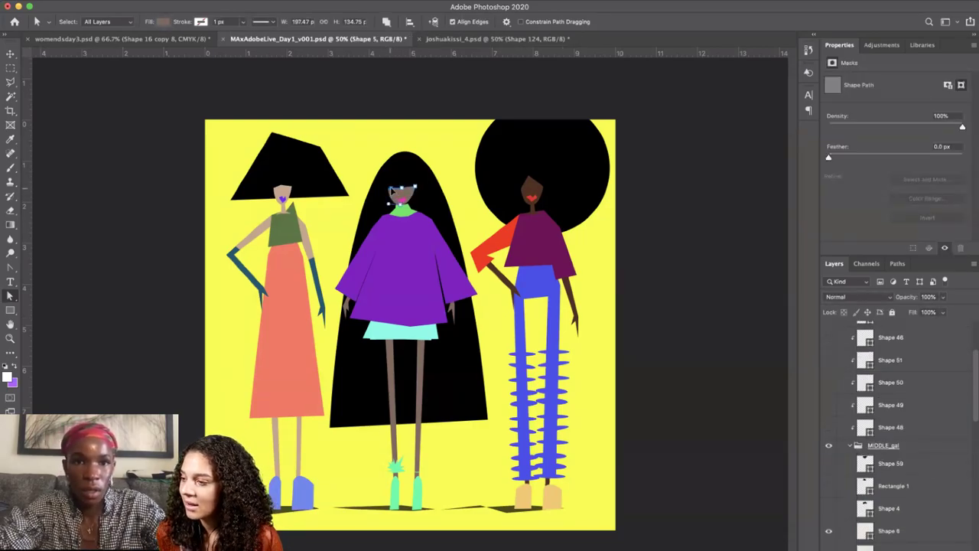
pyautogui.moveTo(389, 188); pyautogui.dragTo(409, 189)
pyautogui.press('Return')
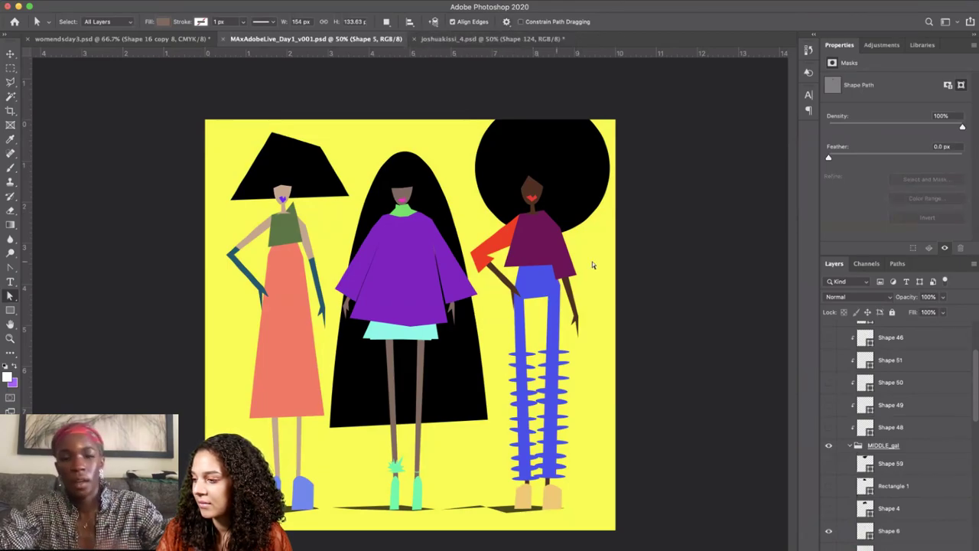
# Collapse the inner and outer MIDDLE_gal groups and save the document.
pyautogui.click(850, 447)
pyautogui.scroll(3, 850, 448)
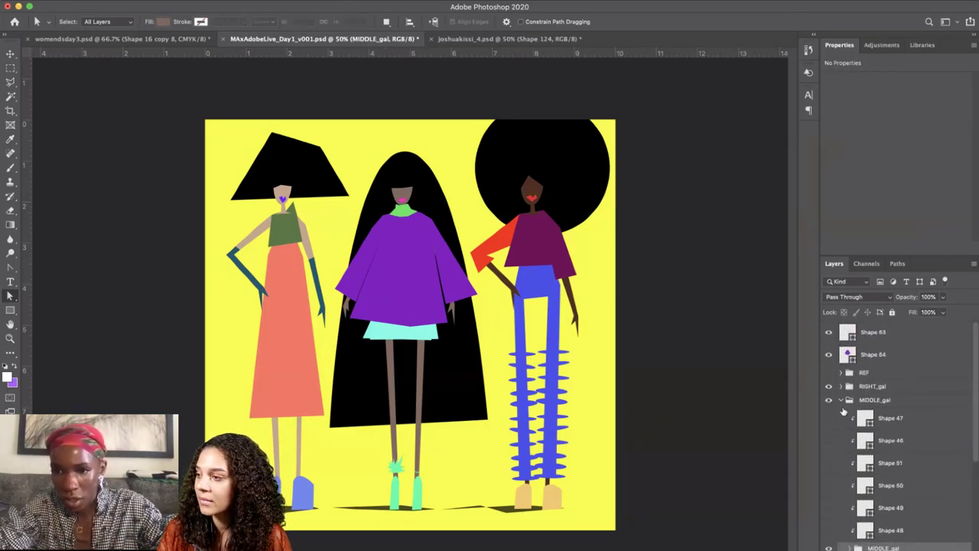
pyautogui.click(843, 402)
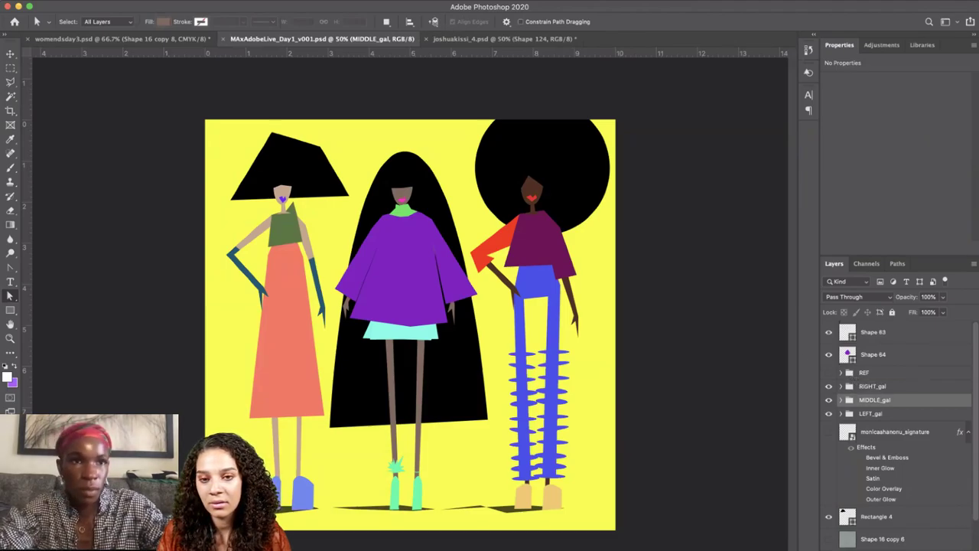
# Save the document as a new version named MAxAdobeLive_Day1_v002.psd in the AdobeLiveDrawing folder, in Photoshop format.
pyautogui.click(86, 3)
pyautogui.click(122, 120)
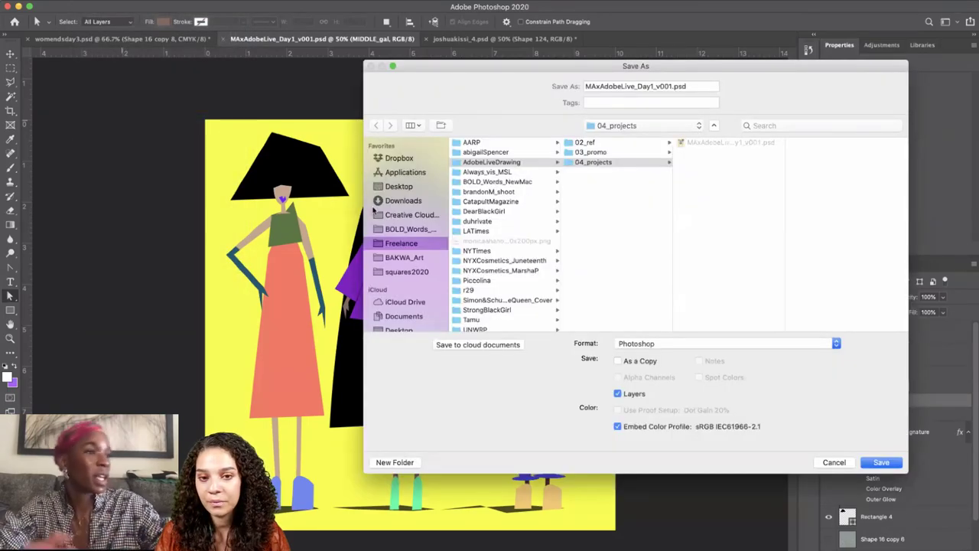
pyautogui.click(658, 346)
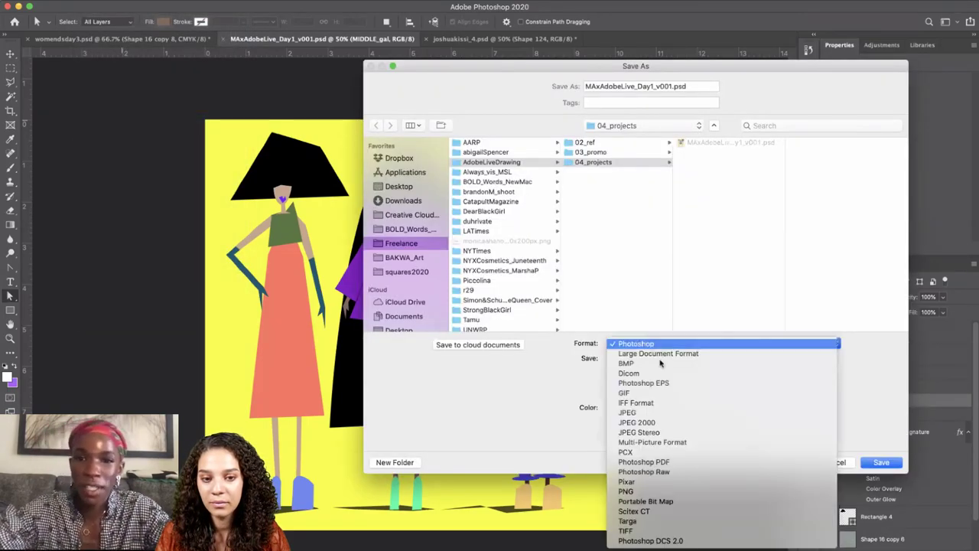
pyautogui.click(647, 289)
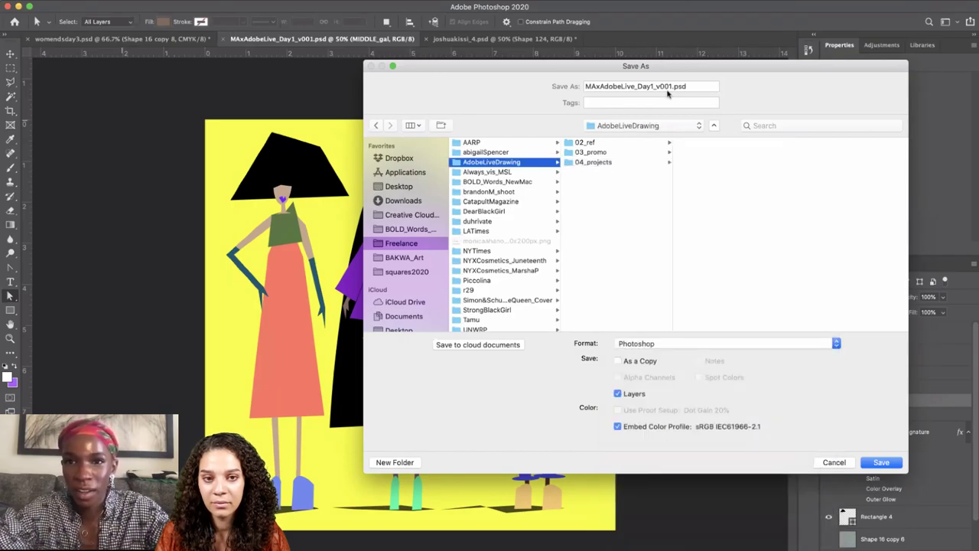
pyautogui.click(689, 85)
pyautogui.press('BackSpace')
pyautogui.write('2')
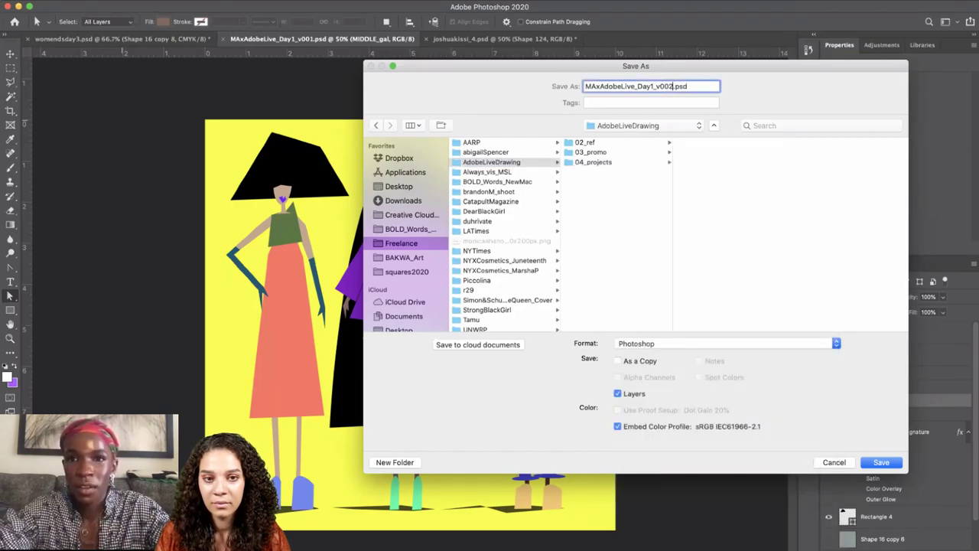
pyautogui.press('Return')
pyautogui.press('Return')
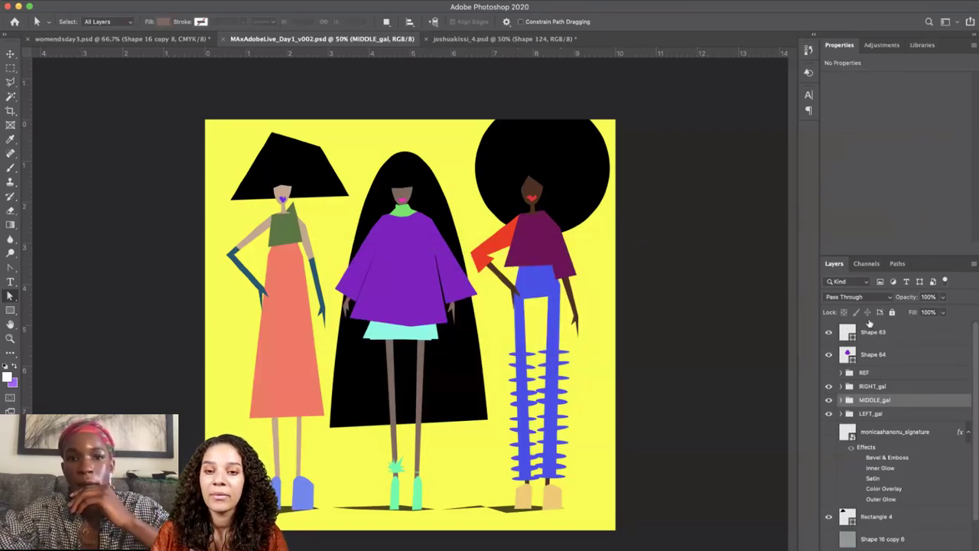
# Move the left figure's hair layer, Rectangle 4, into the LEFT_gal group, below Shape 2.
pyautogui.click(865, 389)
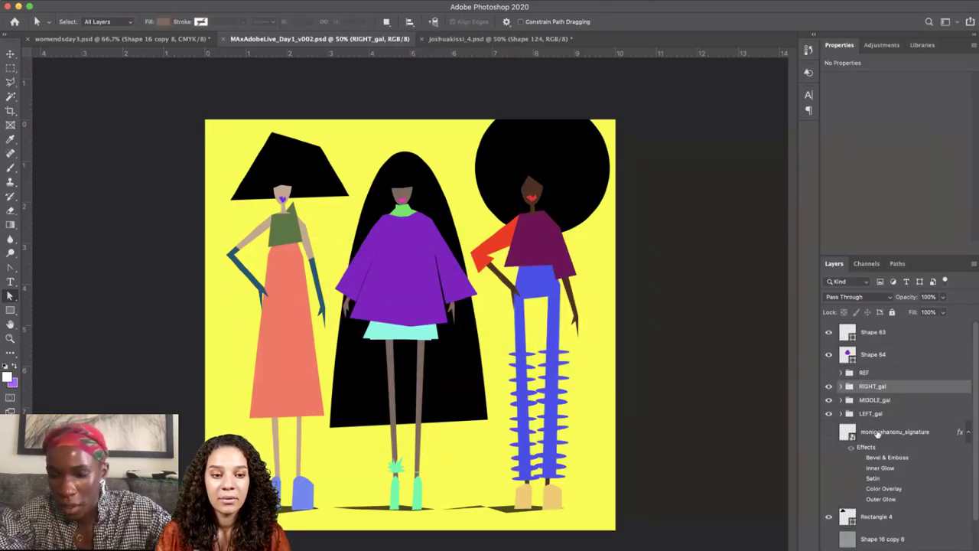
pyautogui.click(879, 519)
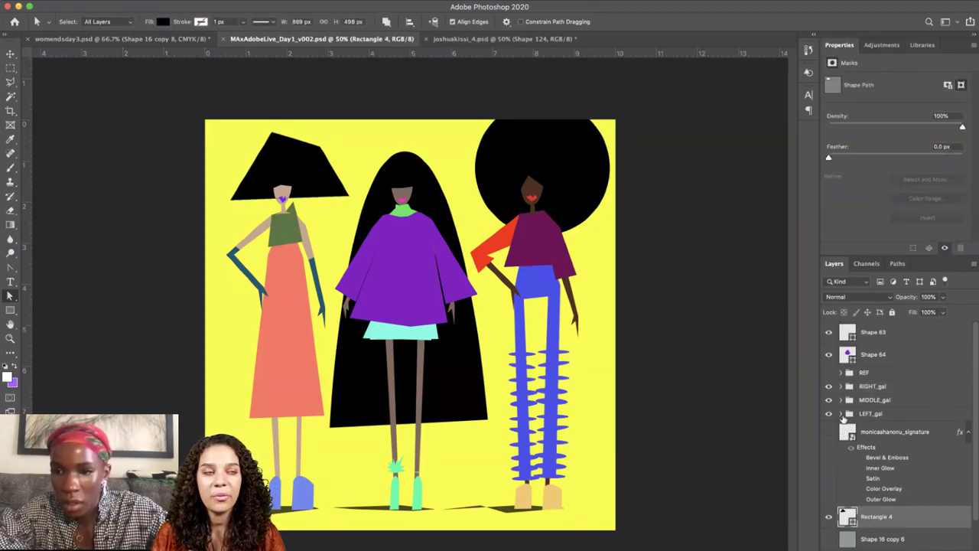
pyautogui.click(842, 414)
pyautogui.scroll(-5, 879, 432)
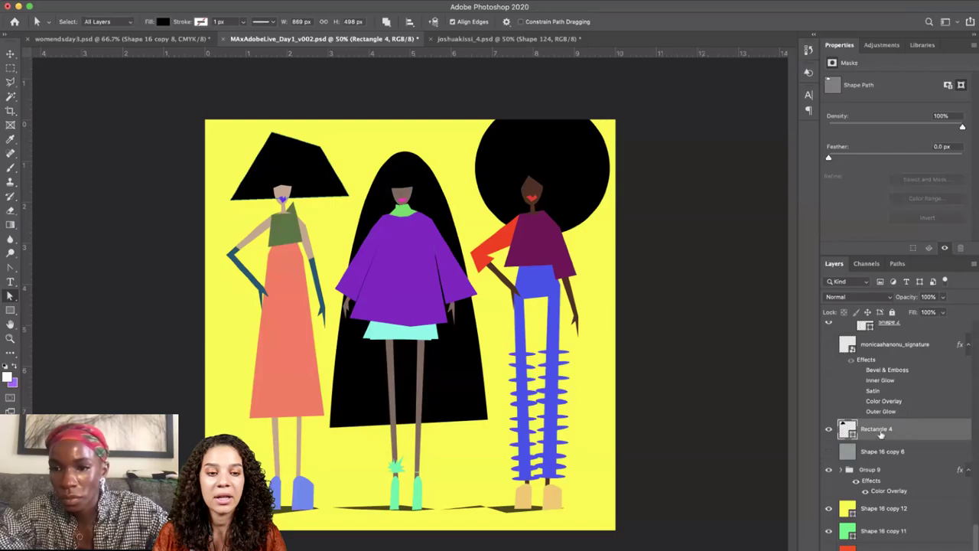
pyautogui.moveTo(881, 433); pyautogui.dragTo(881, 339)
pyautogui.scroll(5, 881, 342)
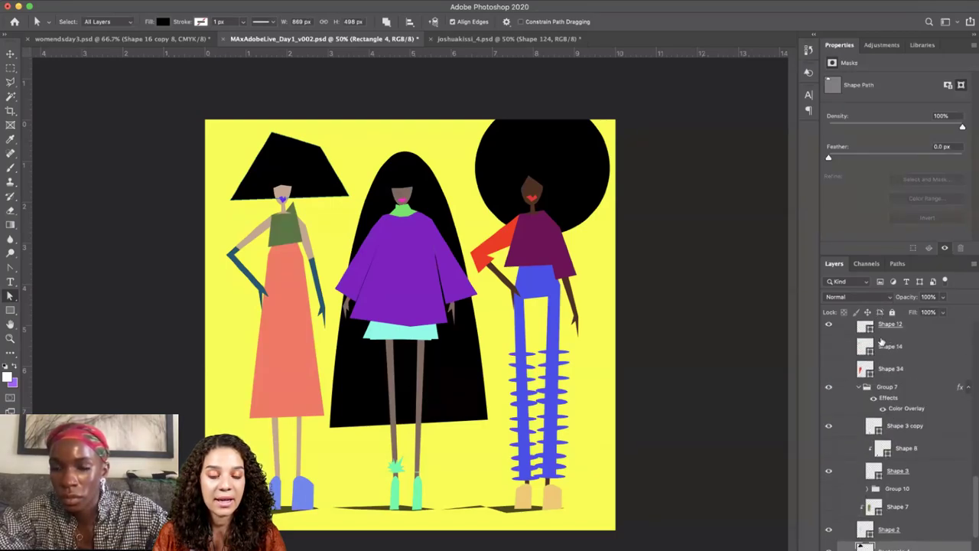
# Delete the hidden layers Shape 34, Shape 14, Shape 15, Shape 13 and Shape 4 from the LEFT_gal group.
pyautogui.scroll(3, 881, 342)
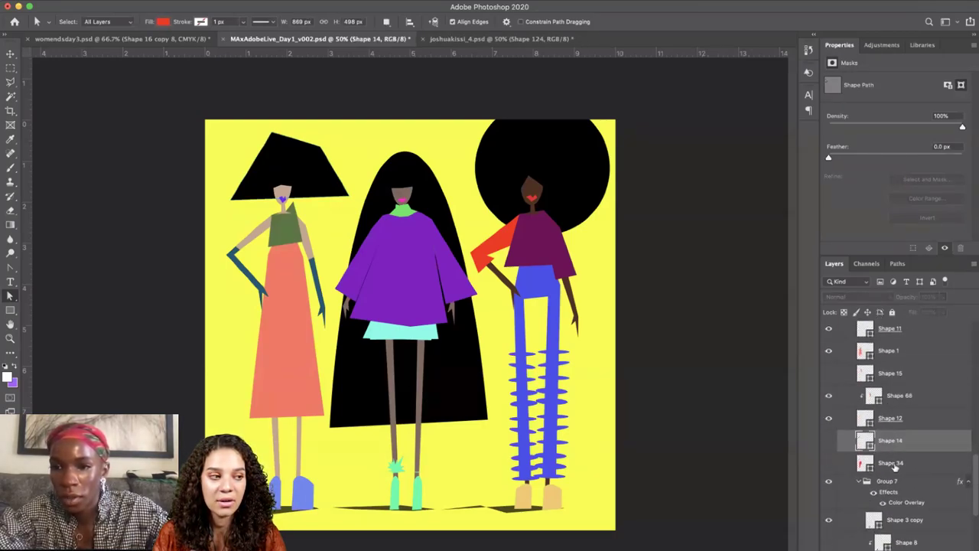
pyautogui.click(892, 434)
pyautogui.click(886, 402)
pyautogui.scroll(5, 898, 371)
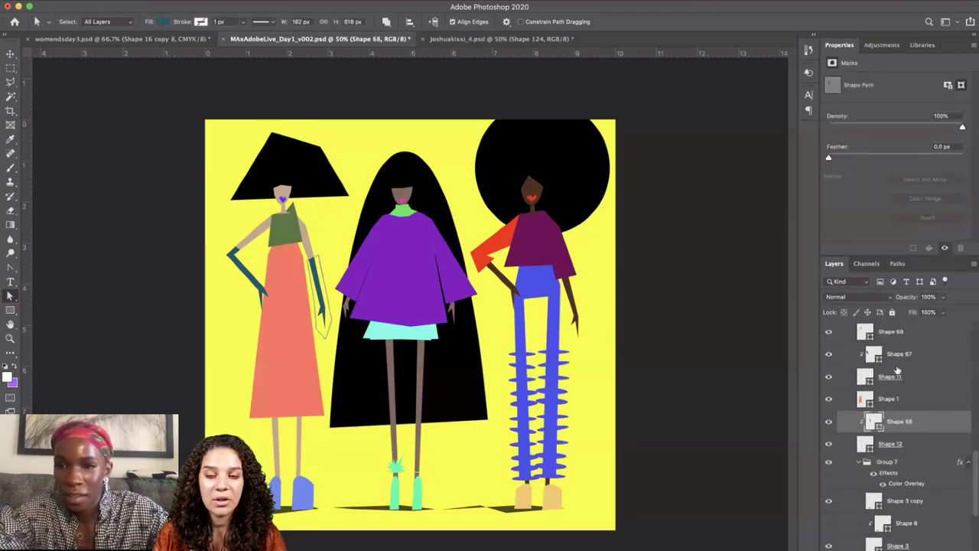
pyautogui.click(889, 414)
pyautogui.keyDown('super'); pyautogui.click(889, 347); pyautogui.keyUp('super')
pyautogui.scroll(5, 894, 365)
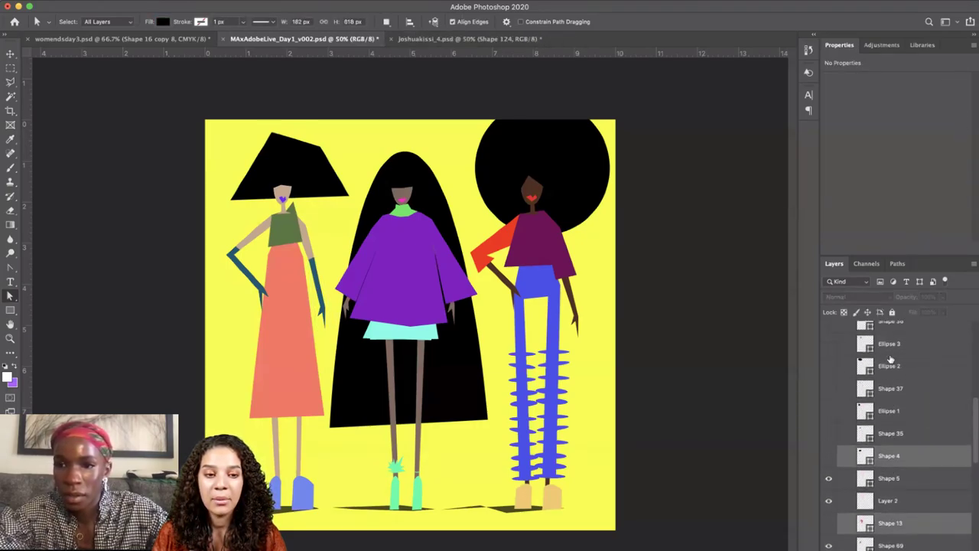
# Delete the hidden layers from Shape 35 upward, including Ellipse 1 to Ellipse 3 and Shape 37, and collapse the LEFT_gal group.
pyautogui.click(895, 430)
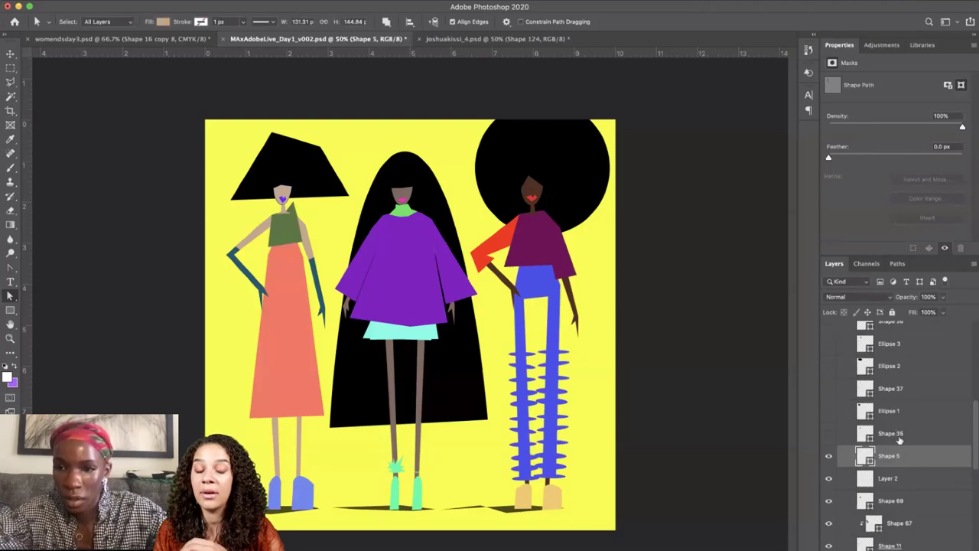
pyautogui.scroll(5, 896, 436)
pyautogui.click(894, 446)
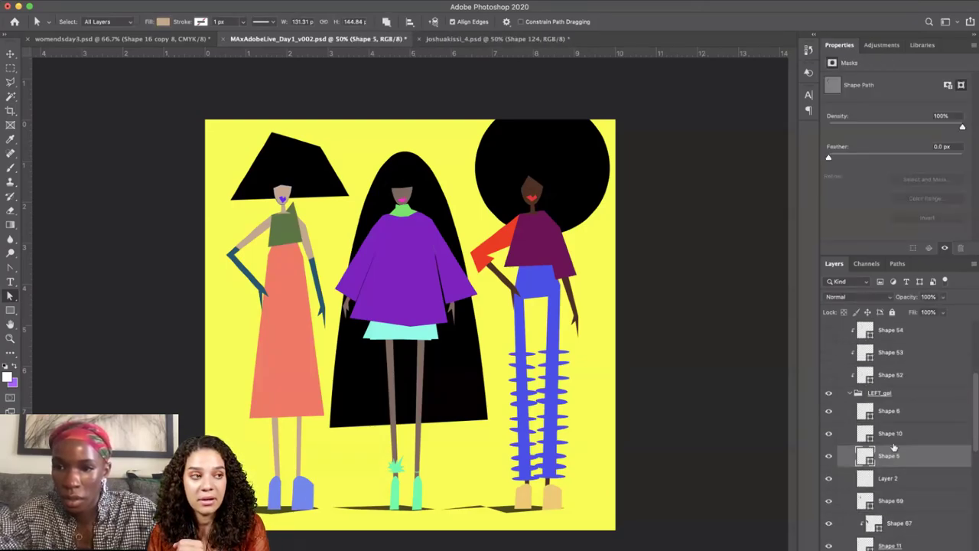
pyautogui.scroll(7, 892, 440)
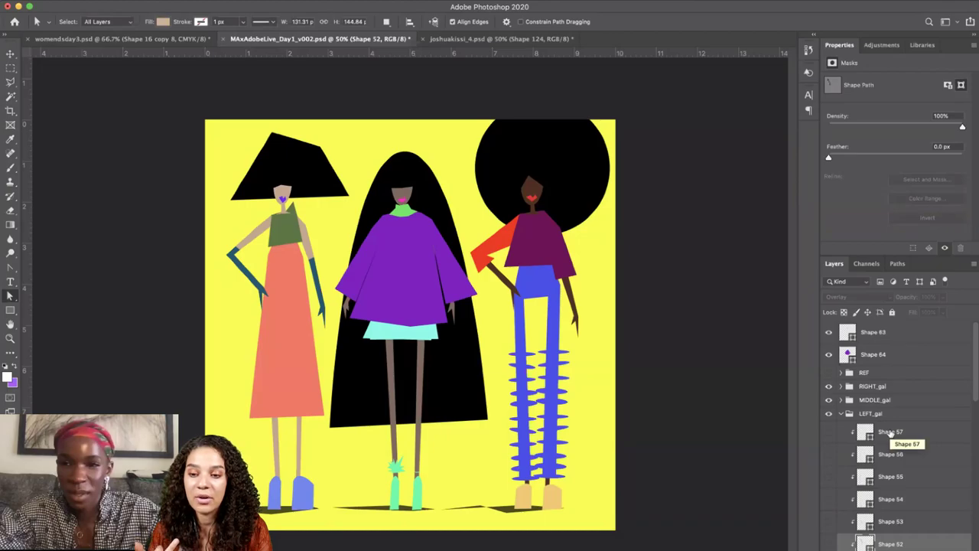
pyautogui.click(890, 432)
pyautogui.click(840, 413)
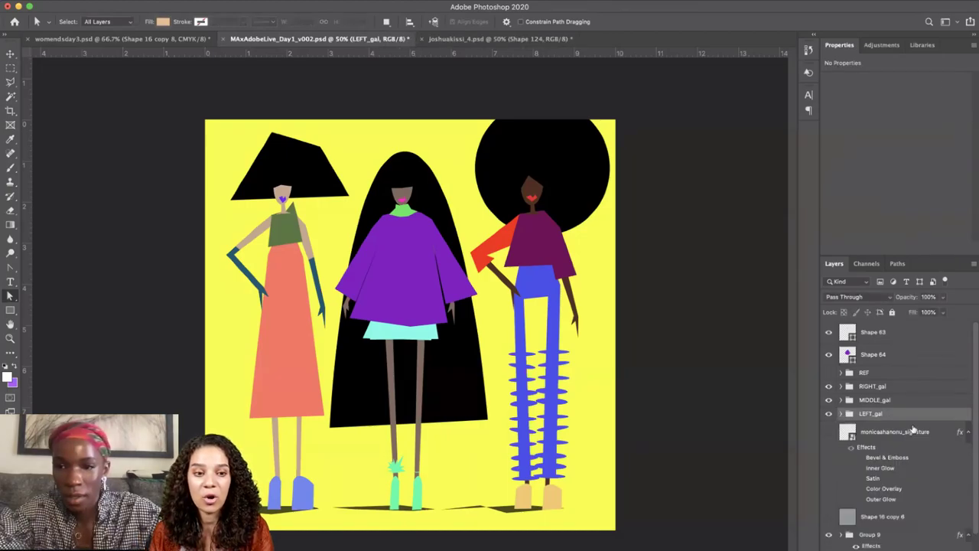
# Expand the MIDDLE_gal group and delete its hidden layers Shape 59, Rectangle 1 and Shape 4.
pyautogui.scroll(-2, 851, 511)
pyautogui.click(850, 511)
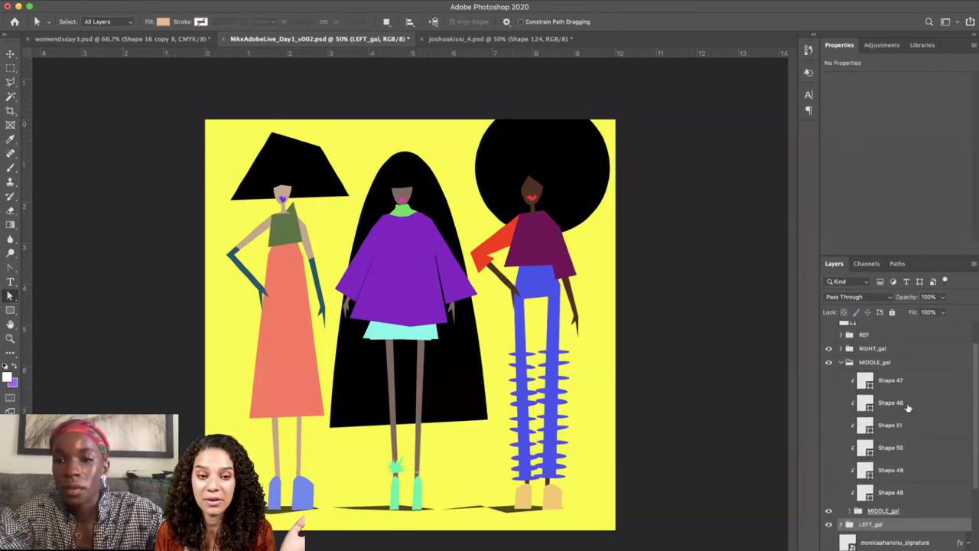
pyautogui.scroll(-4, 904, 458)
pyautogui.scroll(-2, 901, 442)
pyautogui.click(901, 400)
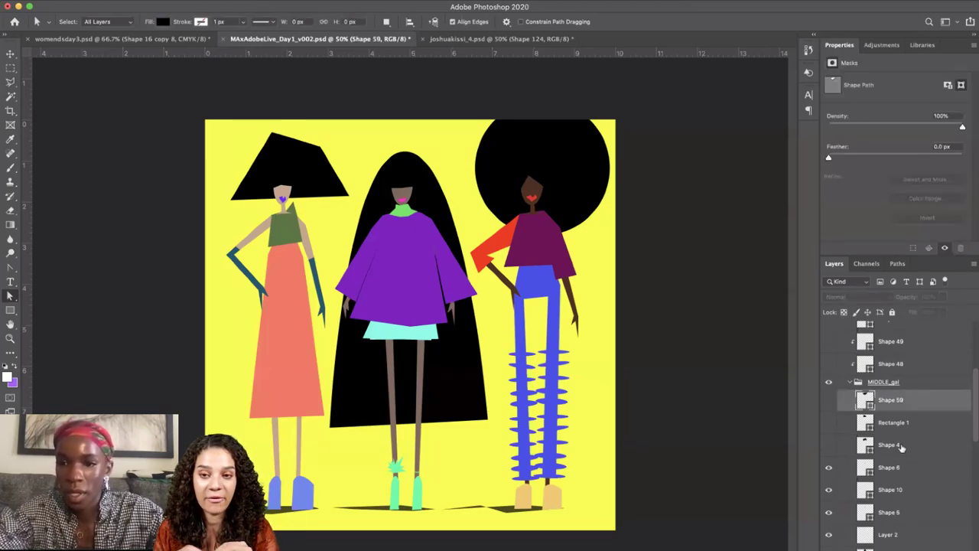
pyautogui.keyDown('shift'); pyautogui.click(903, 448); pyautogui.keyUp('shift')
pyautogui.press('BackSpace')
# Delete the hidden layers Shape 68, Shape 13, Shape 31, Shape 32 and Shape 1 from the MIDDLE_gal group and collapse it.
pyautogui.click(901, 496)
pyautogui.scroll(-3, 900, 482)
pyautogui.keyDown('shift'); pyautogui.click(898, 448); pyautogui.keyUp('shift')
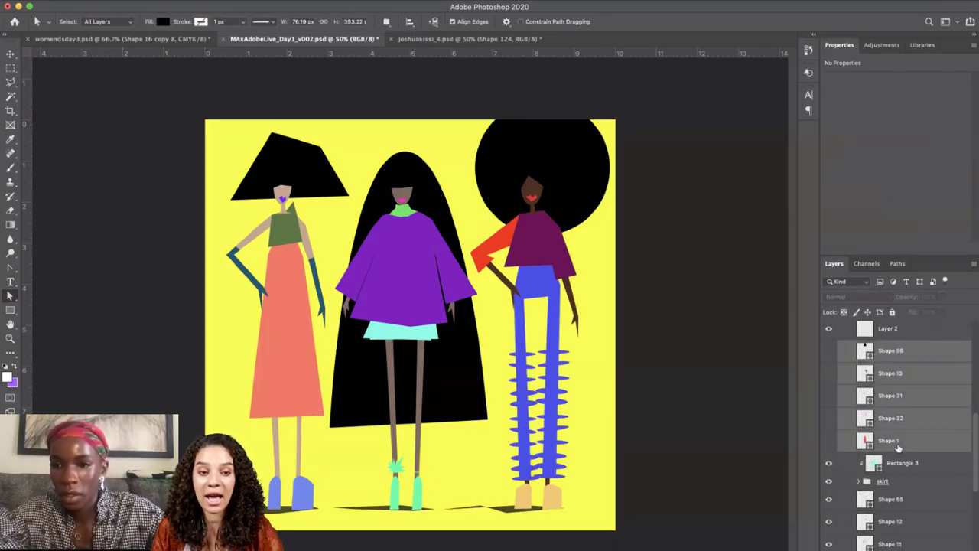
pyautogui.press('BackSpace')
pyautogui.scroll(5, 900, 448)
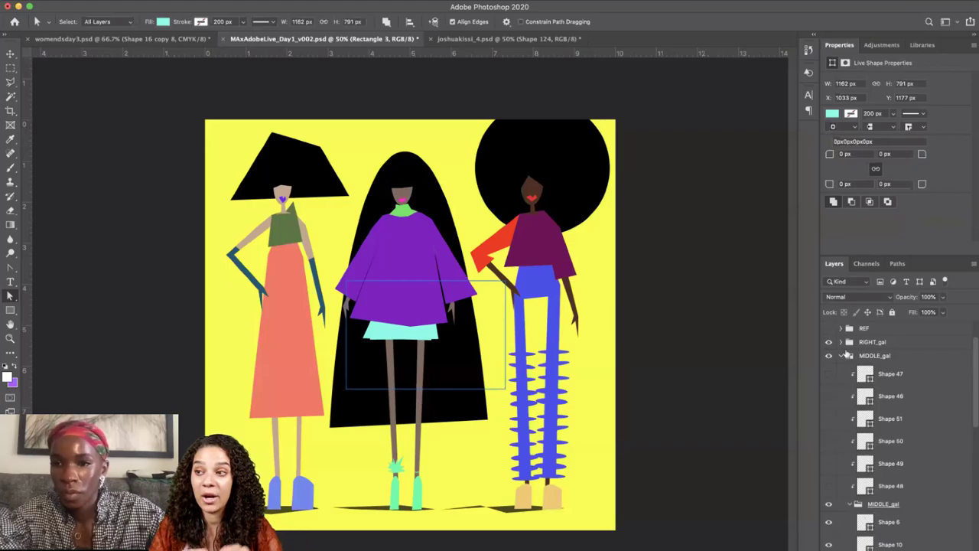
pyautogui.click(840, 355)
# Expand the RIGHT_gal group and delete its hidden layers Shape 62, Ellipse 4 copy and the ellipse layer directly below.
pyautogui.click(841, 342)
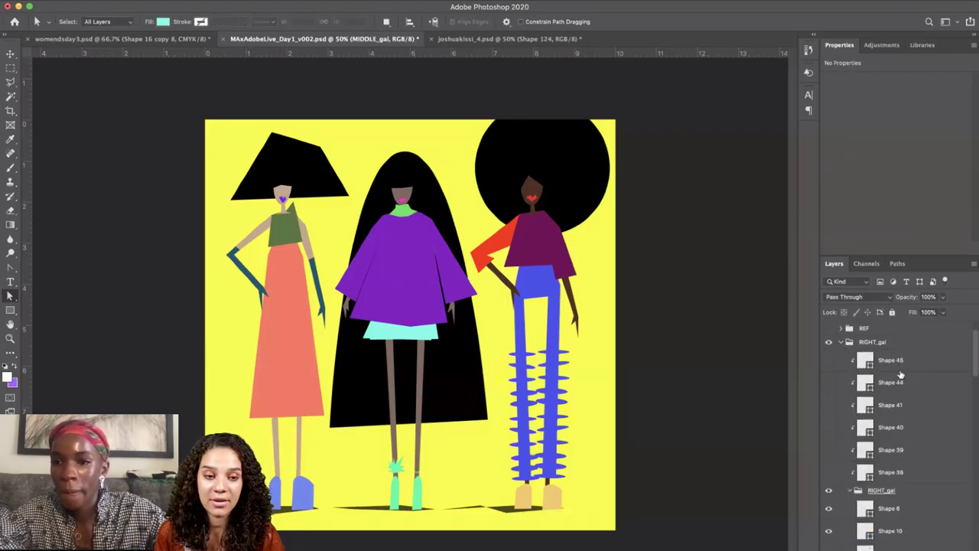
pyautogui.scroll(-3, 897, 505)
pyautogui.click(897, 524)
pyautogui.scroll(-2, 897, 525)
pyautogui.keyDown('shift'); pyautogui.click(898, 525); pyautogui.keyUp('shift')
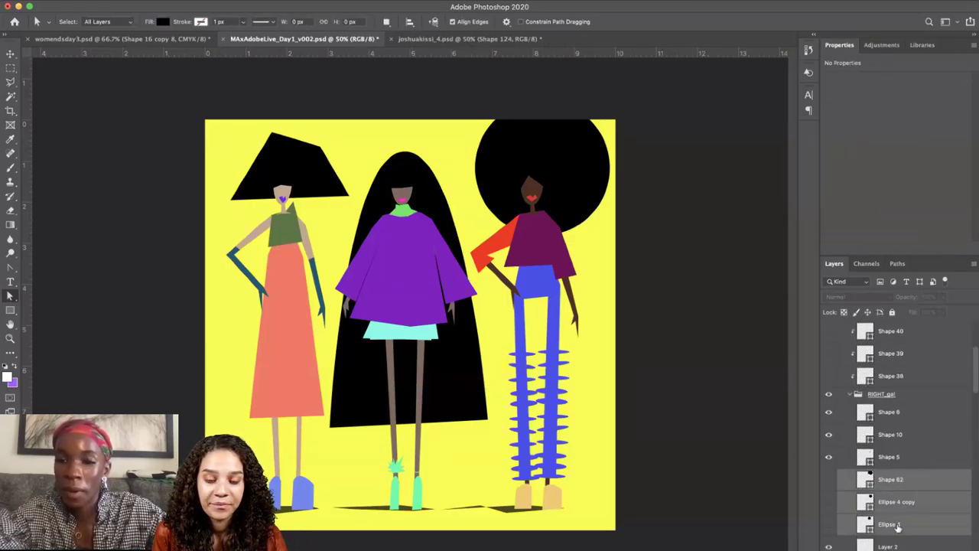
pyautogui.press('BackSpace')
# Delete the hidden clipped layer Shape 13 and its base layer Shape 1 from the RIGHT_gal group.
pyautogui.click(918, 501)
pyautogui.scroll(-1, 918, 501)
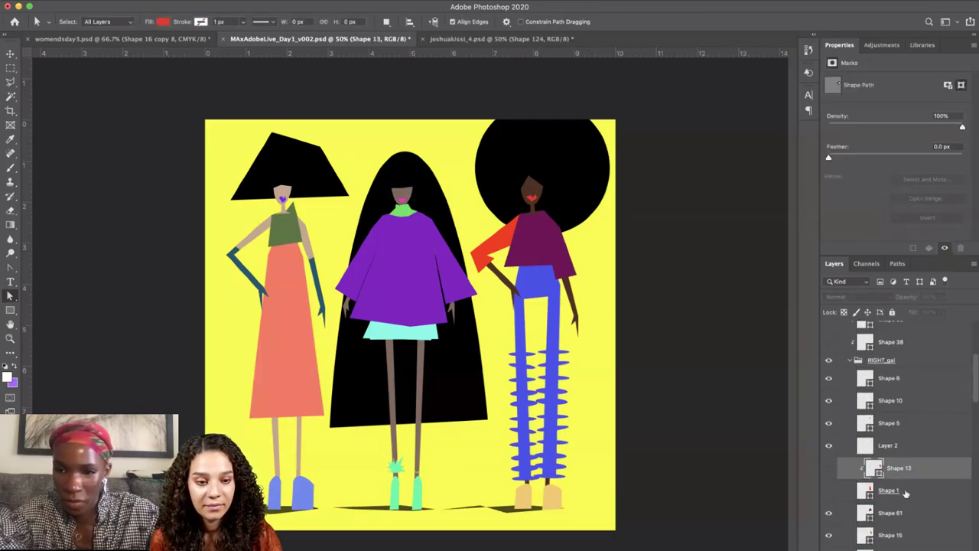
pyautogui.keyDown('shift'); pyautogui.click(905, 492); pyautogui.keyUp('shift')
pyautogui.press('BackSpace')
# Delete the hidden layers Shape 30 copy, Shape 30 and Shape 17 from the RIGHT_gal group and collapse the group.
pyautogui.scroll(-5, 907, 494)
pyautogui.click(901, 457)
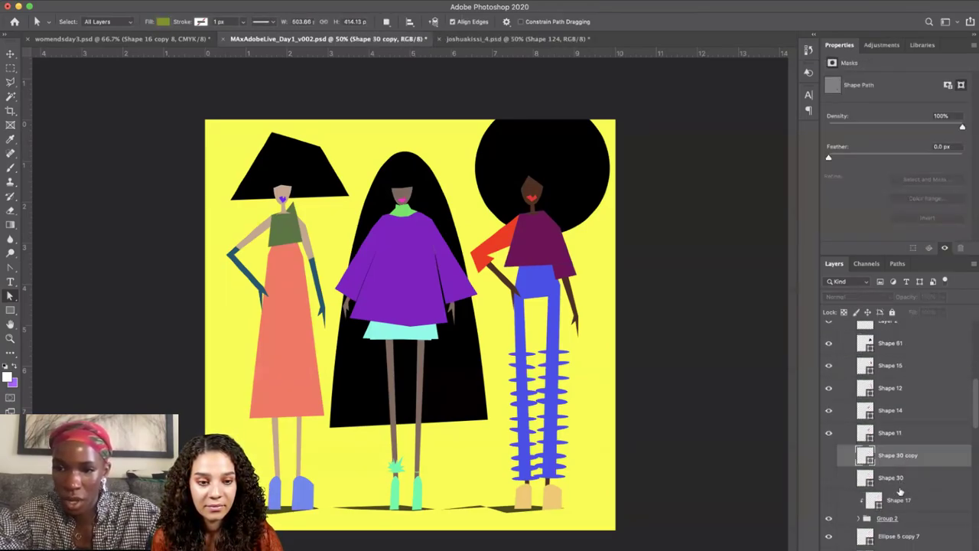
pyautogui.keyDown('shift'); pyautogui.click(903, 501); pyautogui.keyUp('shift')
pyautogui.press('BackSpace')
pyautogui.scroll(3, 887, 464)
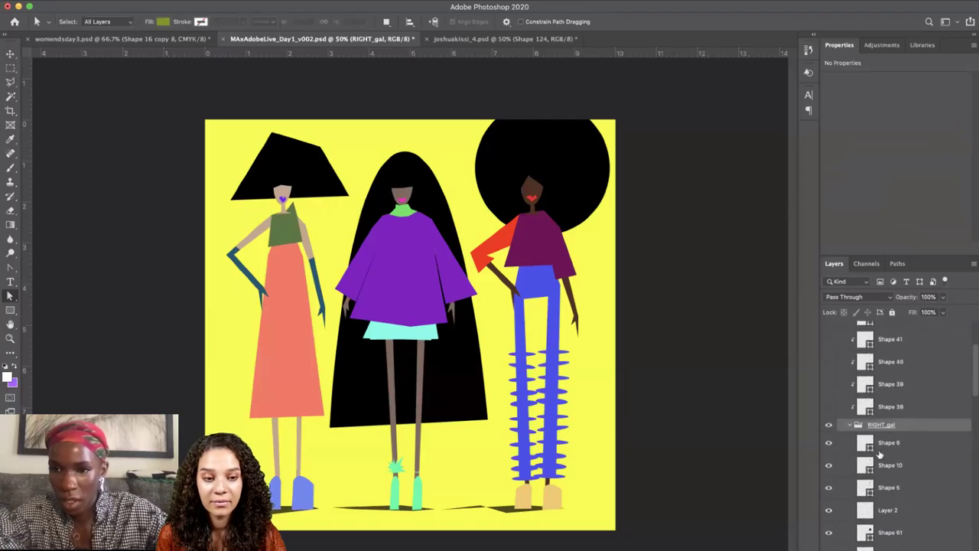
pyautogui.scroll(3, 853, 427)
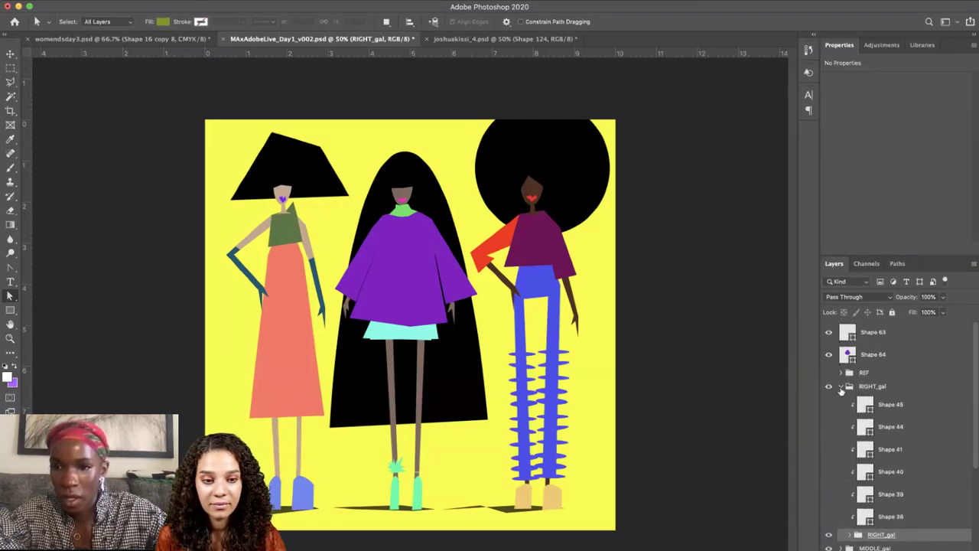
pyautogui.click(842, 387)
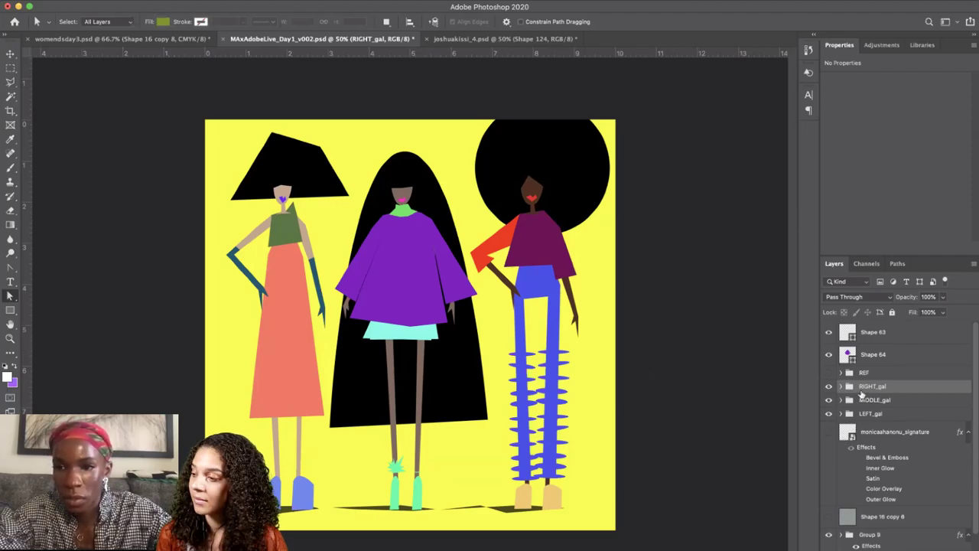
# Convert the LEFT_gal group to a smart object and add a white layer mask to it.
pyautogui.rightClick(862, 394)
pyautogui.press('Escape')
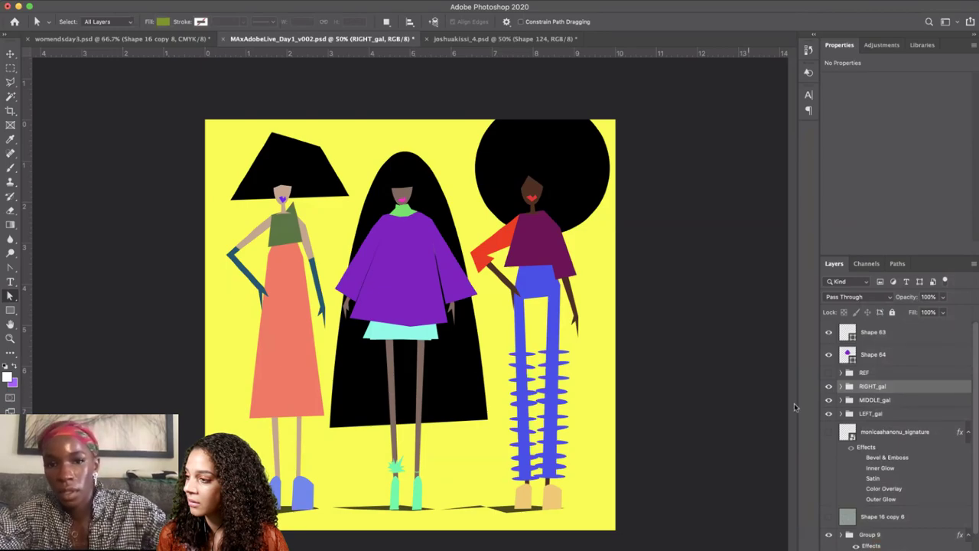
pyautogui.click(869, 414)
pyautogui.rightClick(868, 415)
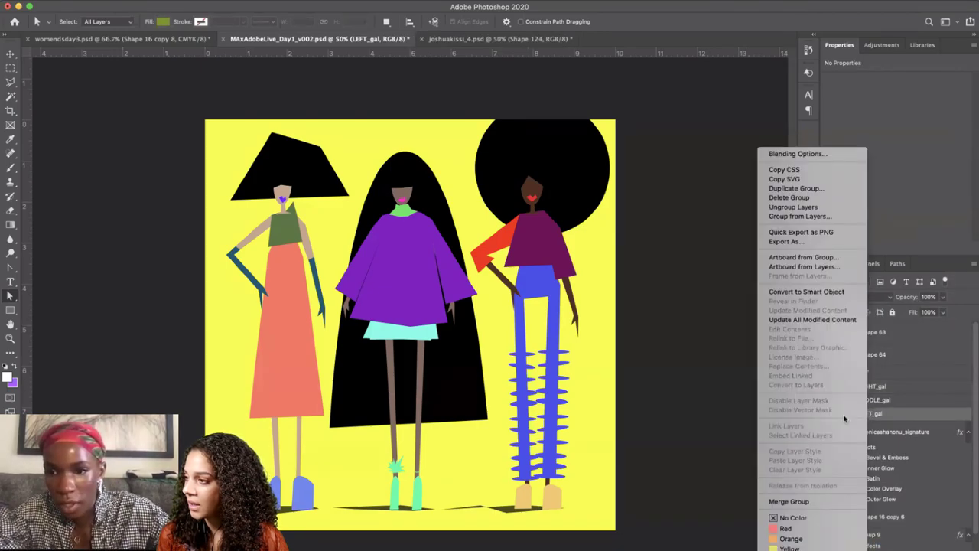
pyautogui.click(800, 293)
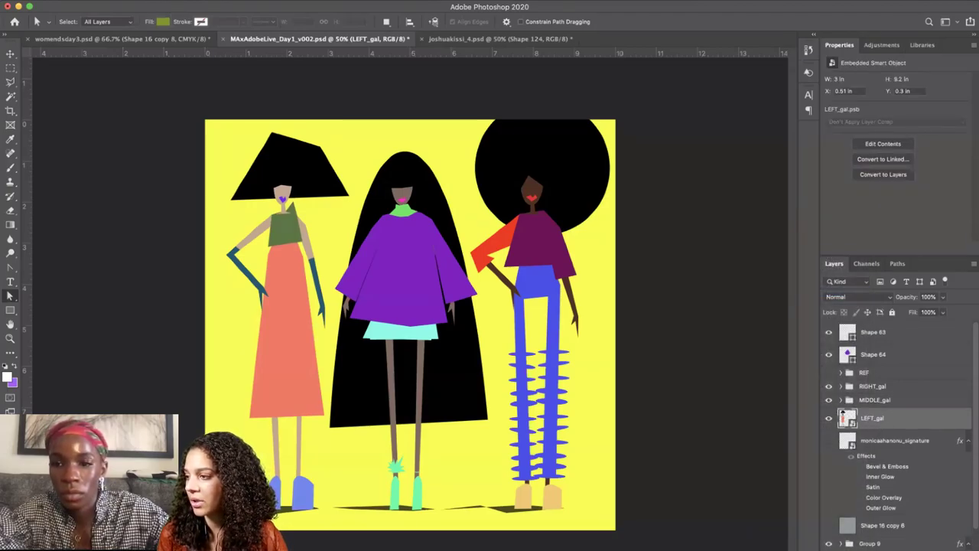
pyautogui.click(889, 550)
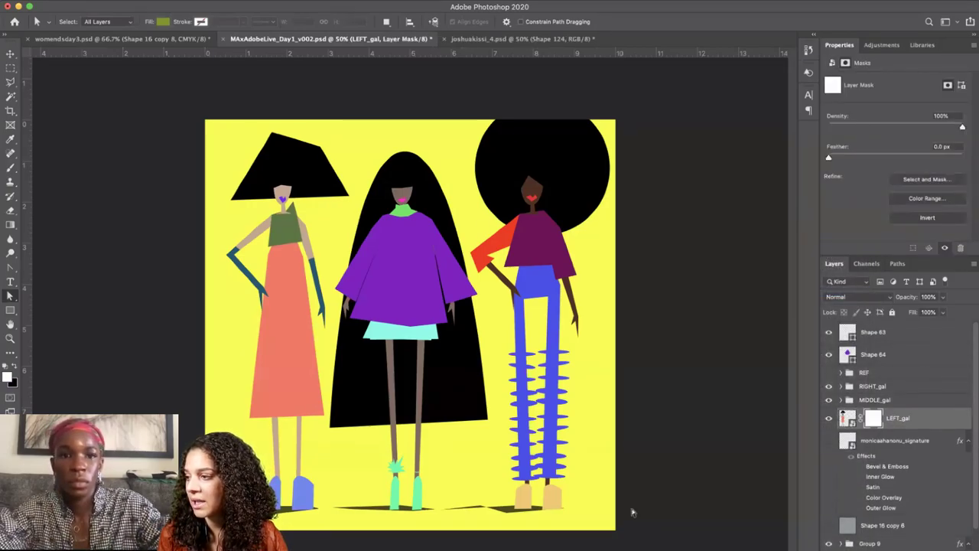
# Duplicate the masked LEFT_gal smart object three times.
pyautogui.press('f')
pyautogui.press('super+plus')
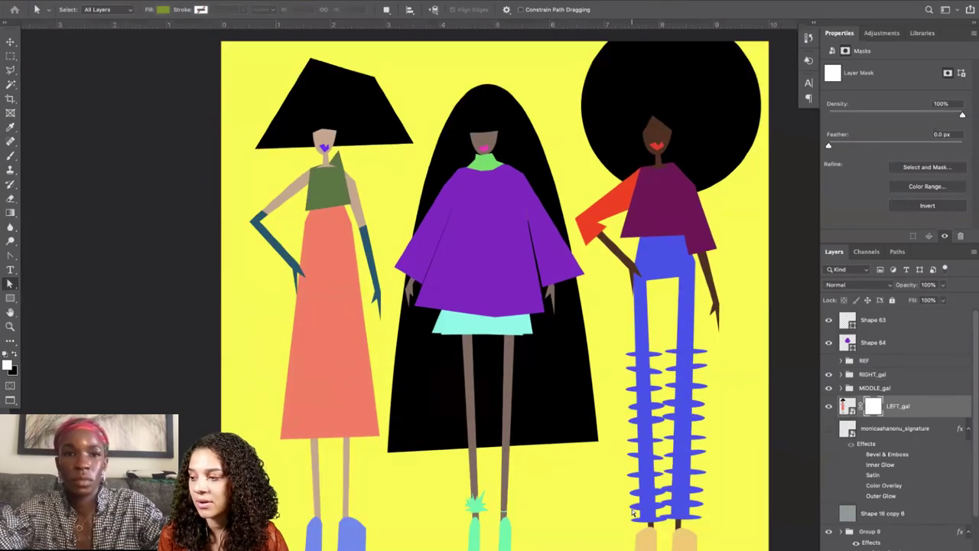
pyautogui.hscroll(3, 632, 513)
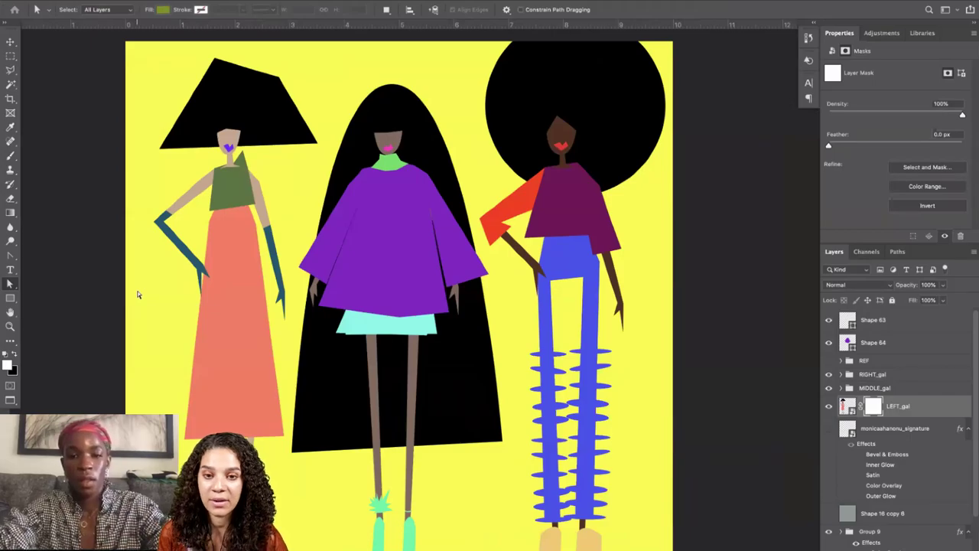
pyautogui.hotkey('ctrl', 'j')
pyautogui.hotkey('ctrl', 'j')
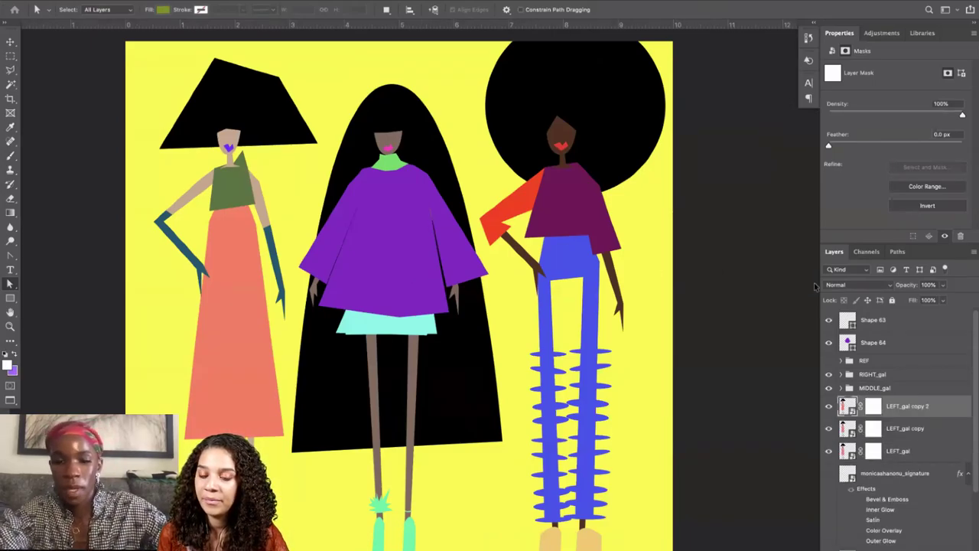
pyautogui.hotkey('ctrl', 'j')
# Set the blend modes of the duplicates: LEFT_gal copy 3 to Overlay, LEFT_gal copy 2 to Multiply and LEFT_gal copy to Screen.
pyautogui.click(853, 284)
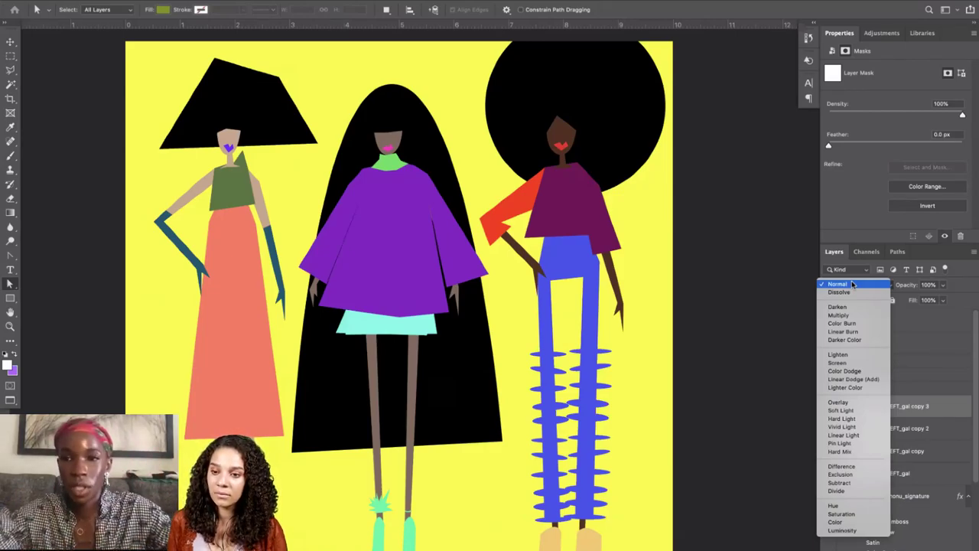
pyautogui.click(837, 403)
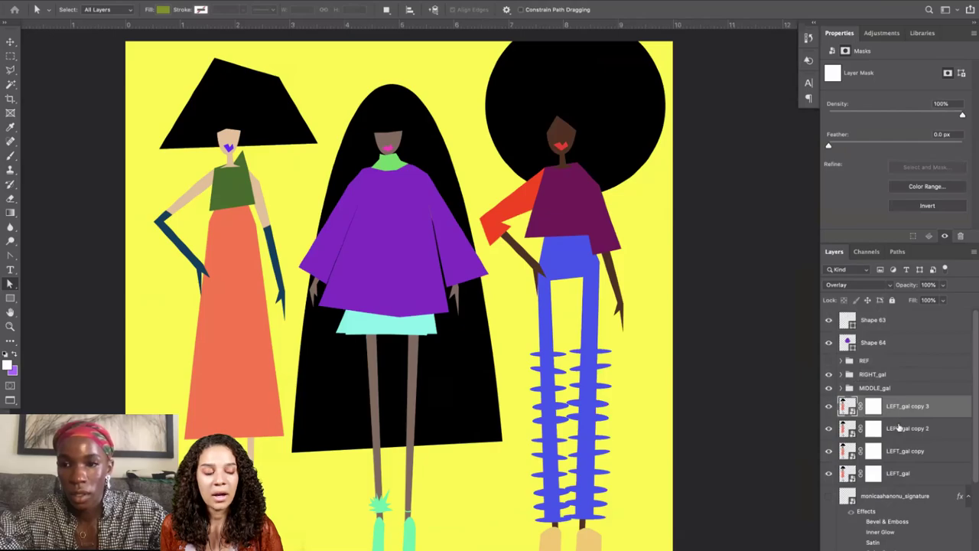
pyautogui.click(898, 429)
pyautogui.click(857, 286)
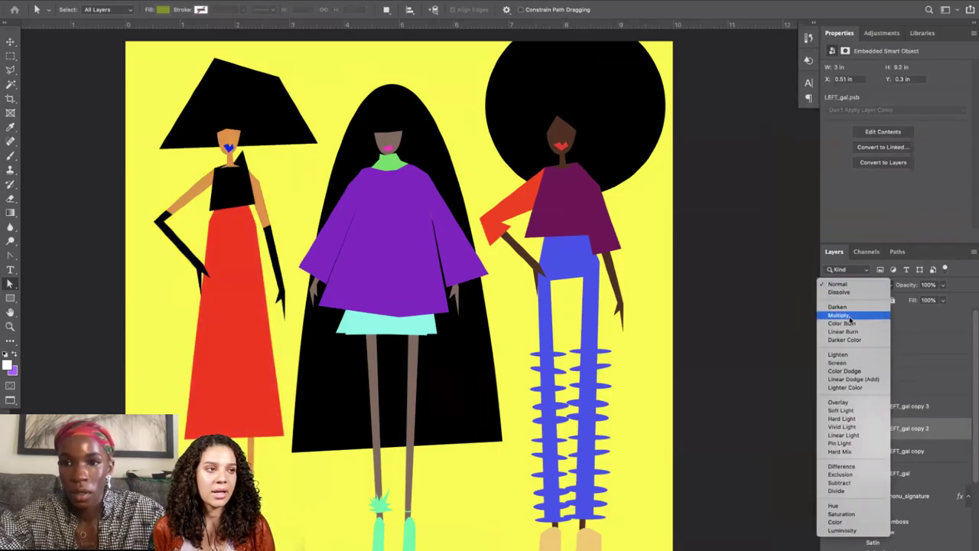
pyautogui.press('Escape')
pyautogui.click(910, 451)
pyautogui.click(837, 286)
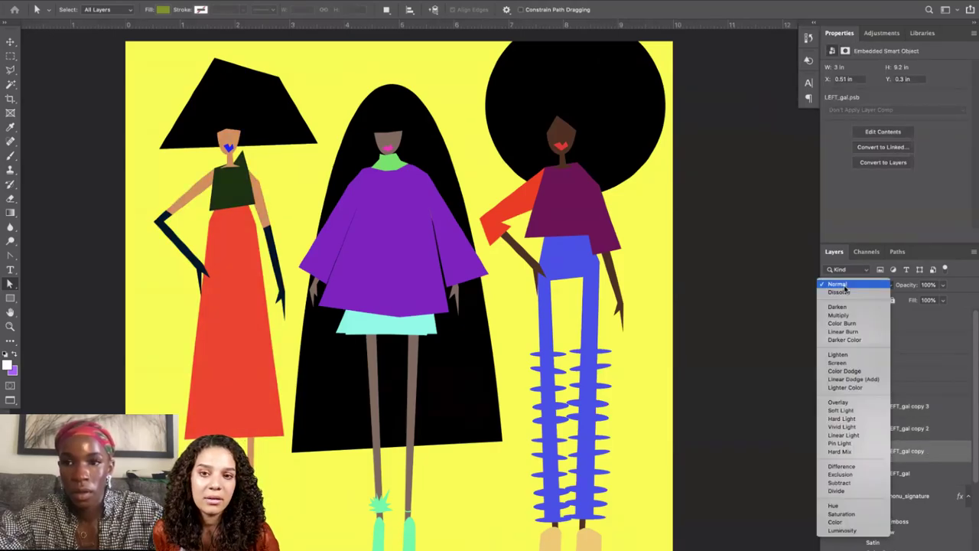
pyautogui.click(844, 363)
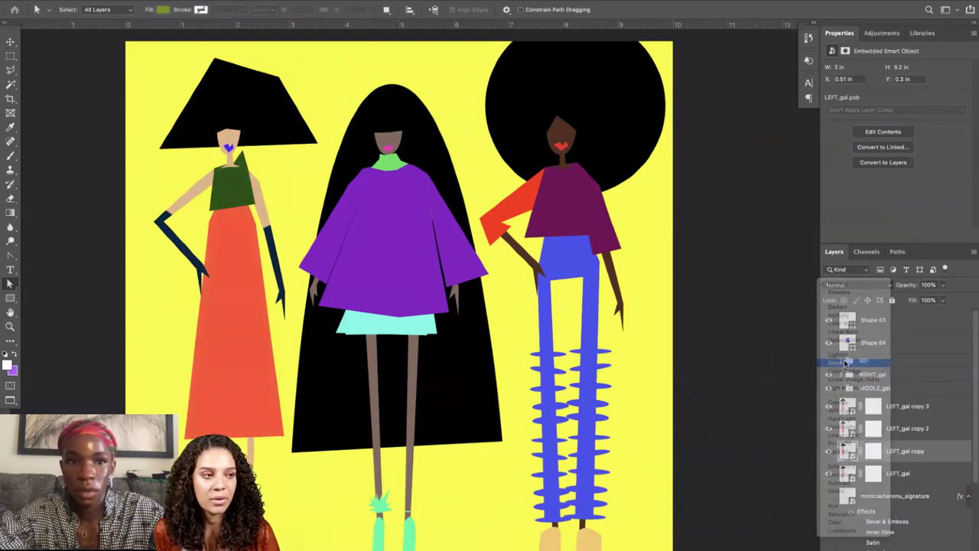
# Check the blended copies by toggling their visibility, and rename LEFT_gal copy 2 as LIGHT and LEFT_gal copy as DARK.
pyautogui.click(829, 406)
pyautogui.click(828, 406)
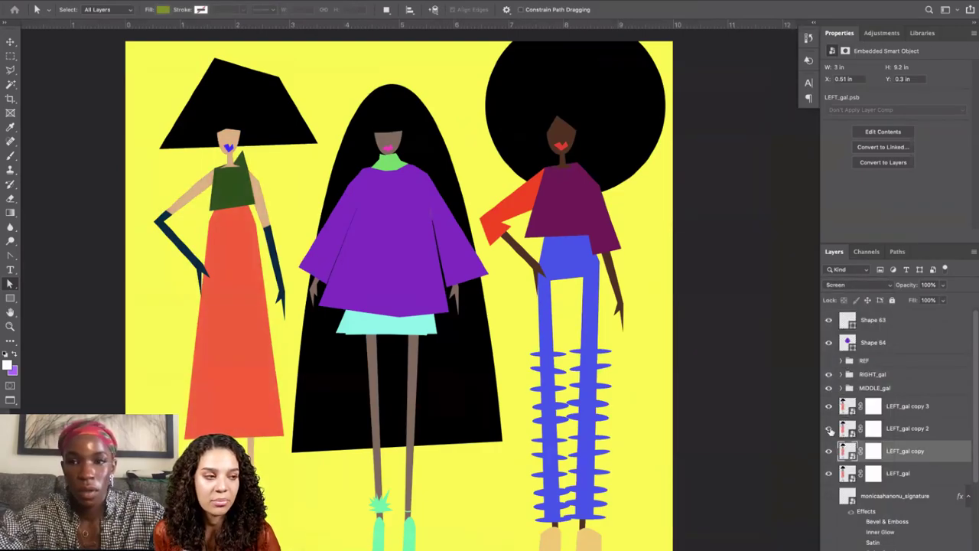
pyautogui.click(830, 428)
pyautogui.doubleClick(894, 430)
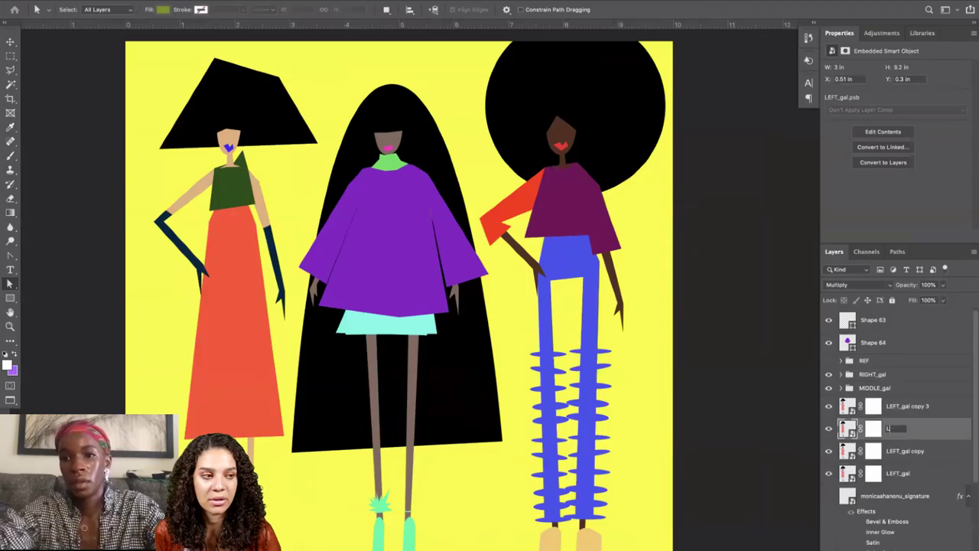
pyautogui.click(829, 450)
pyautogui.doubleClick(902, 451)
pyautogui.write('DARK')
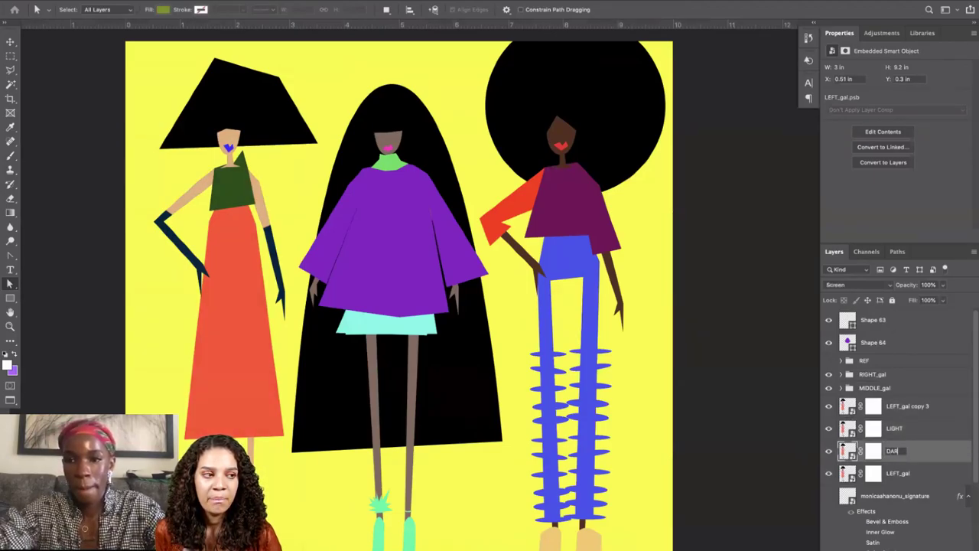
pyautogui.press('Return')
# Rename the Overlay layer LEFT_gal copy 3 as MID.
pyautogui.click(829, 406)
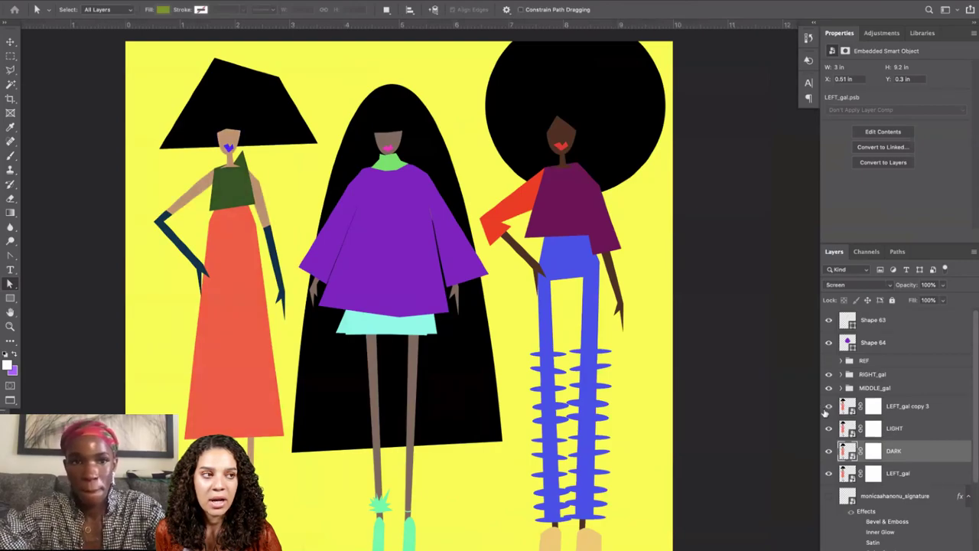
pyautogui.doubleClick(903, 406)
pyautogui.write('MID')
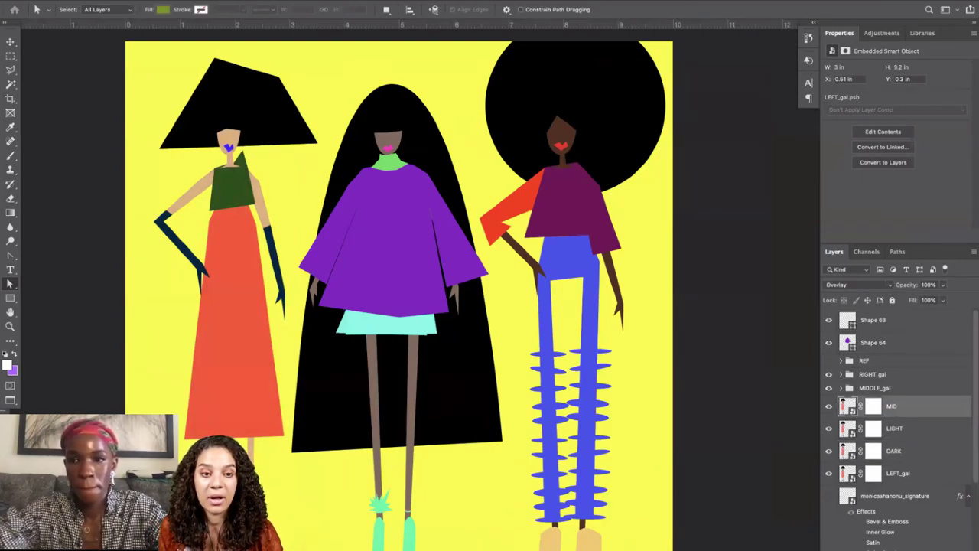
# Set the MID overlay layer's opacity to 50% and return to the standard screen mode.
pyautogui.moveTo(917, 282); pyautogui.dragTo(911, 284)
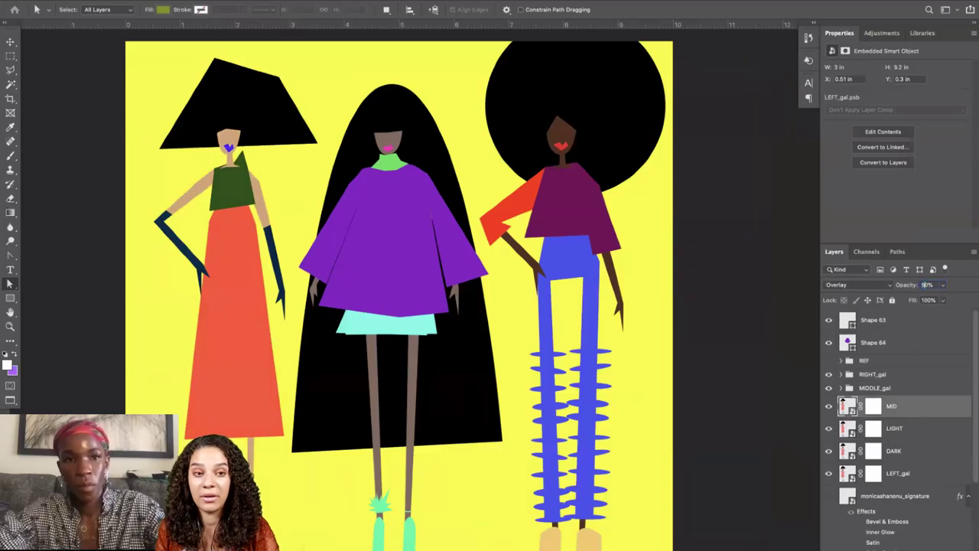
pyautogui.press('f')
pyautogui.press('f')
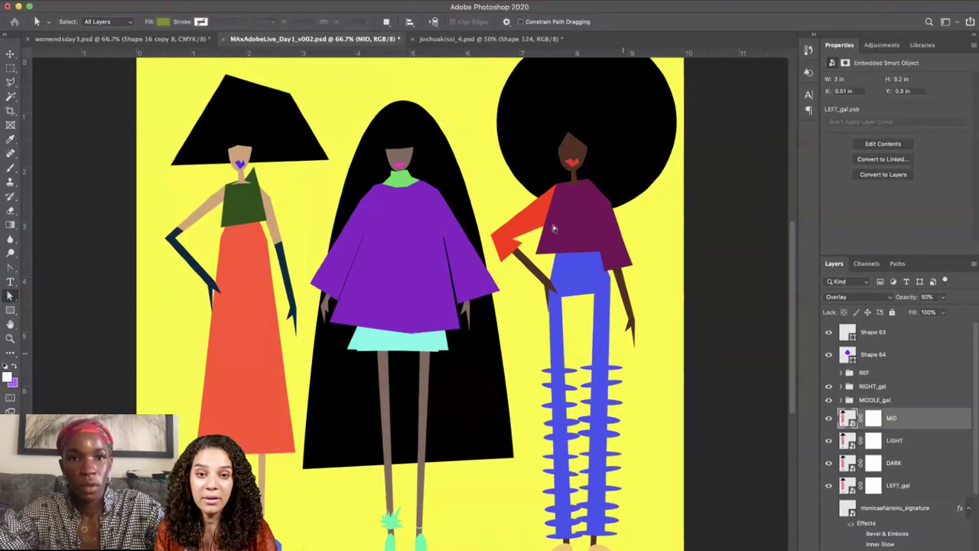
# Select the DO NOT EDIT - LIGHTING group in joshuakissi_4.psd and return to MAxAdobeLive_Day1_v002.psd.
pyautogui.click(450, 40)
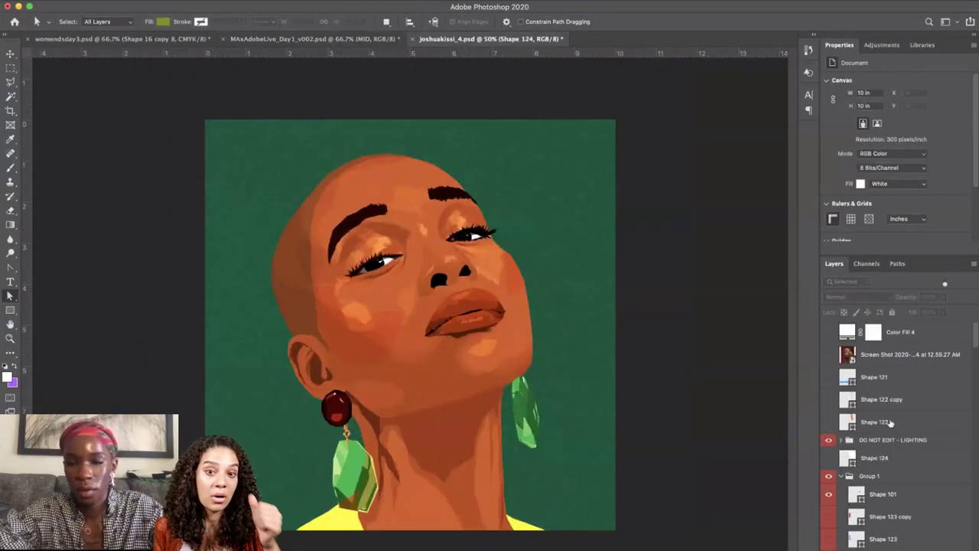
pyautogui.click(869, 440)
pyautogui.click(314, 38)
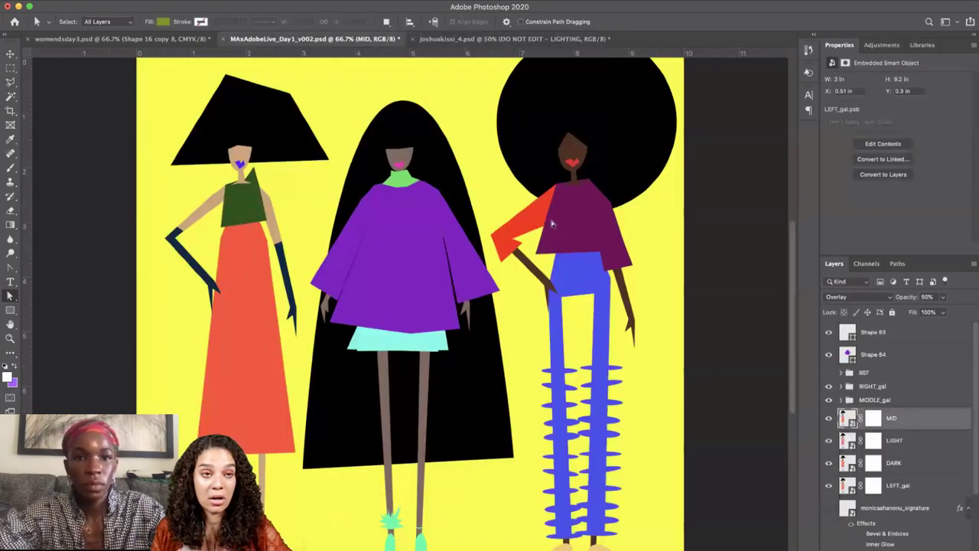
# Move the Shape 63 and Shape 64 layers into the nested MIDDLE_gal group and collapse the outer MIDDLE_gal group.
pyautogui.click(884, 354)
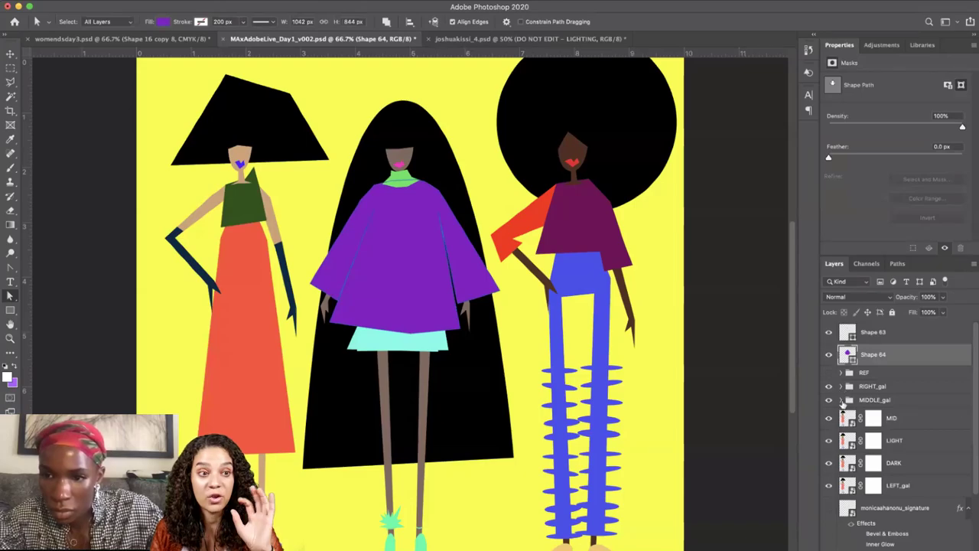
pyautogui.click(842, 399)
pyautogui.click(877, 333)
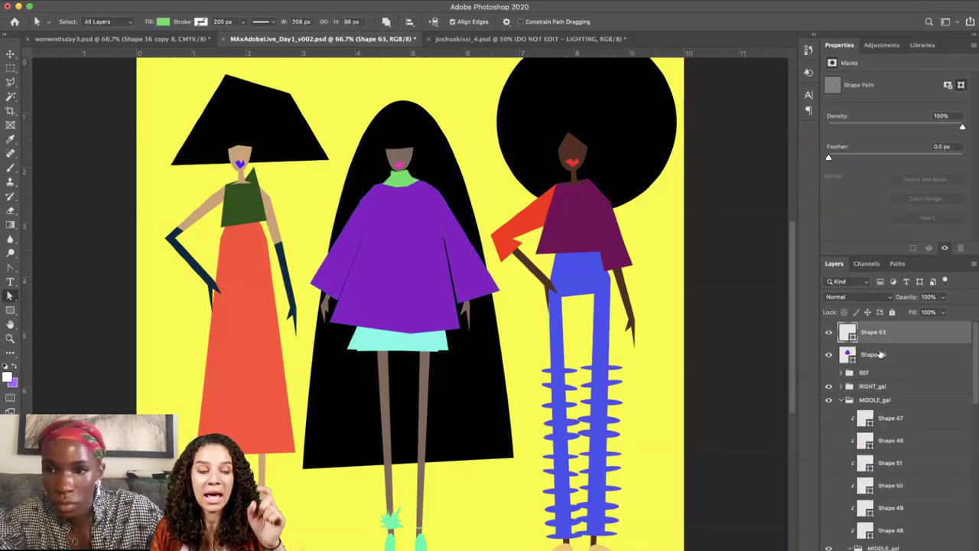
pyautogui.keyDown('shift'); pyautogui.click(881, 354); pyautogui.keyUp('shift')
pyautogui.moveTo(901, 359); pyautogui.dragTo(860, 540)
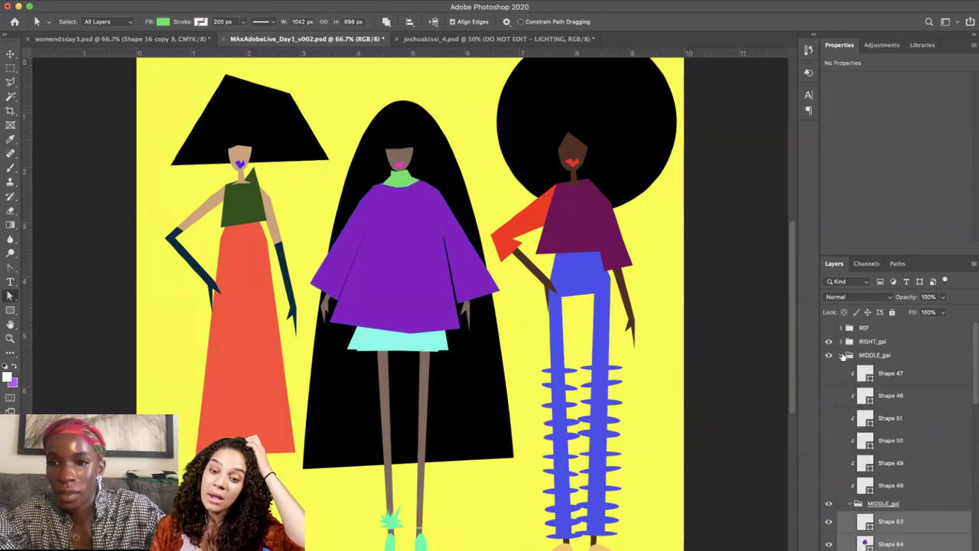
pyautogui.click(843, 357)
pyautogui.click(858, 357)
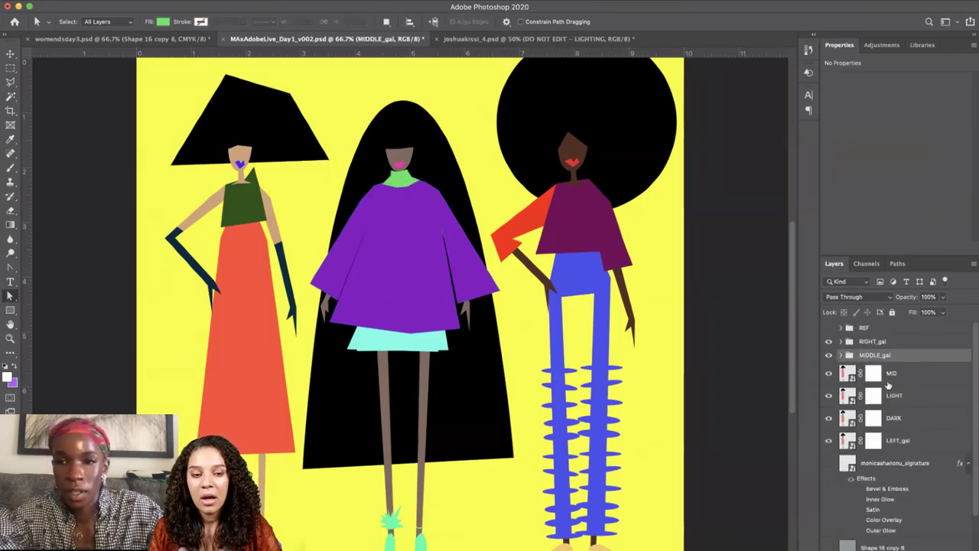
# Copy the DO NOT EDIT - LIGHTING group from joshuakissi_4.psd into MAxAdobeLive_Day1_v002.psd, above the REF group.
pyautogui.click(877, 328)
pyautogui.hotkey('ctrl', 'Tab')
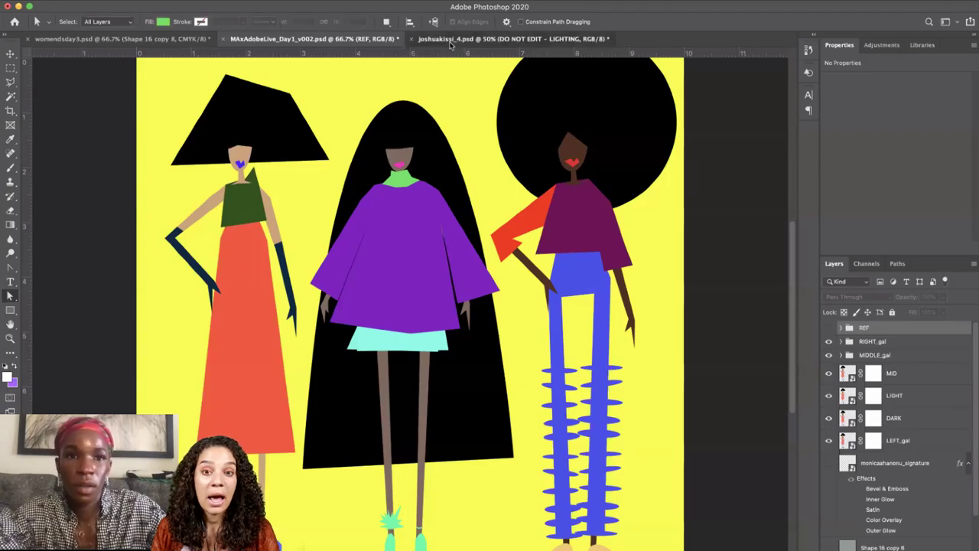
pyautogui.click(10, 54)
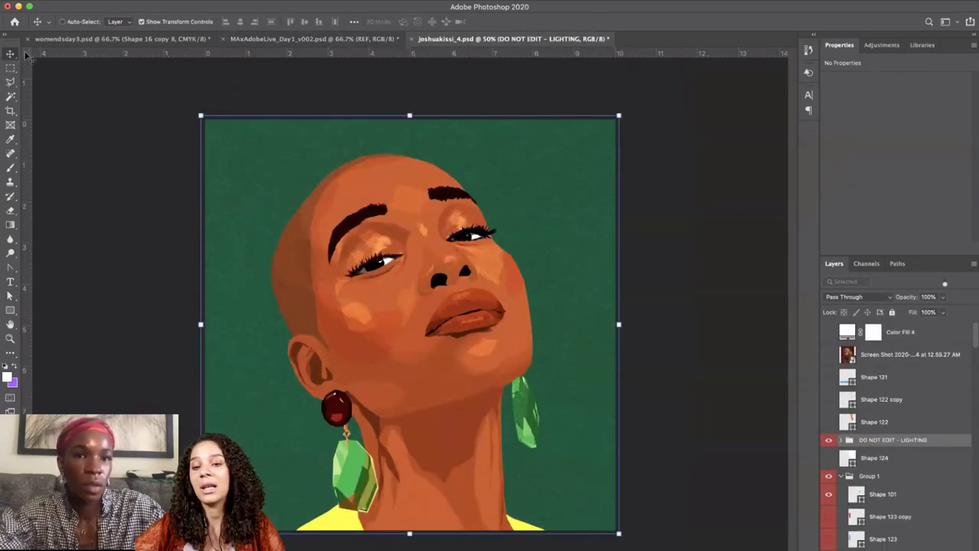
pyautogui.moveTo(402, 254); pyautogui.dragTo(472, 277)
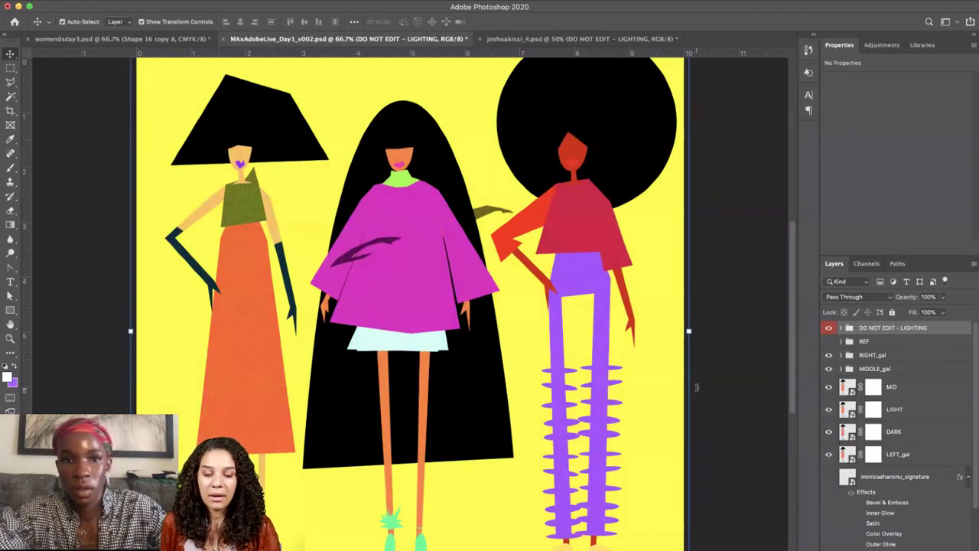
# Delete the Shape 91 and Shape 90 layers from the DO NOT EDIT - LIGHTING group and collapse the group.
pyautogui.press('super+minus')
pyautogui.click(840, 329)
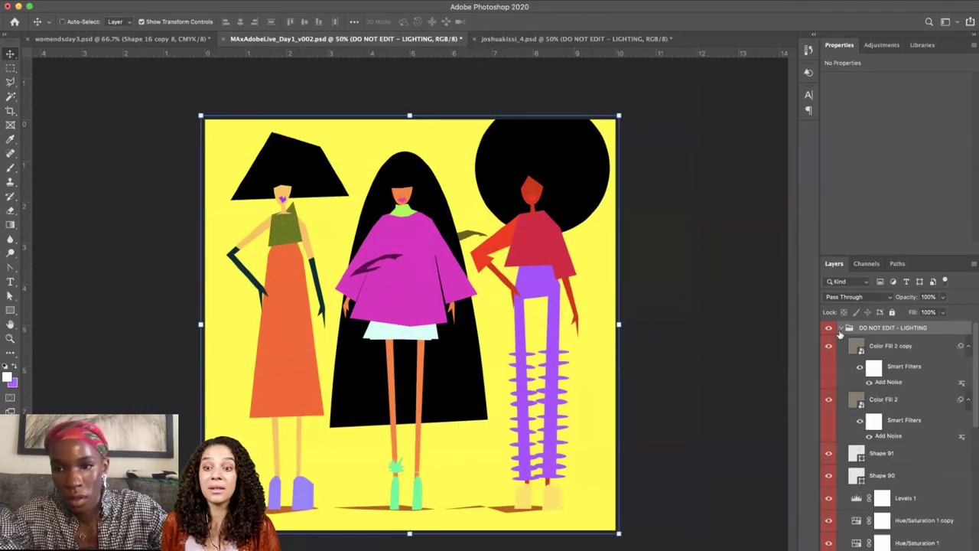
pyautogui.click(896, 452)
pyautogui.keyDown('shift'); pyautogui.click(898, 475); pyautogui.keyUp('shift')
pyautogui.press('BackSpace')
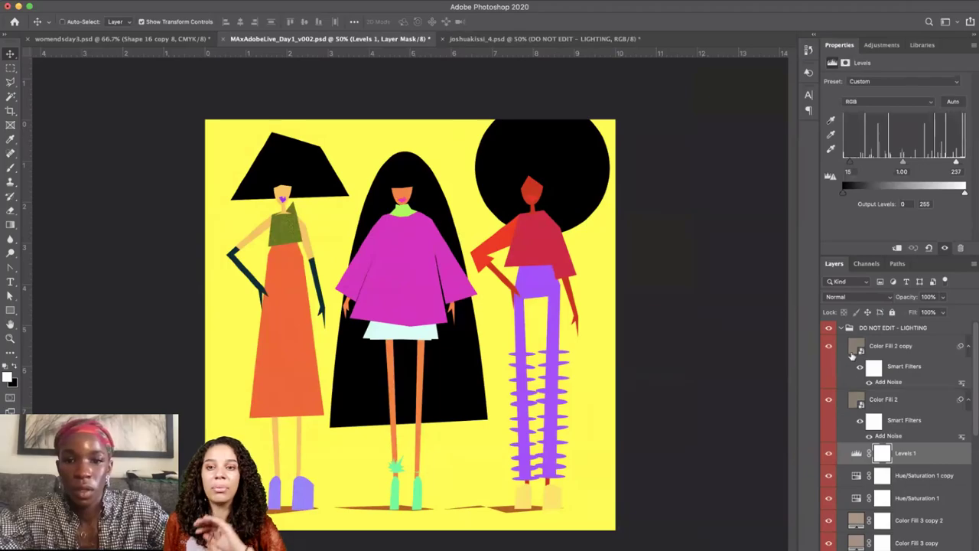
pyautogui.click(839, 327)
pyautogui.click(841, 327)
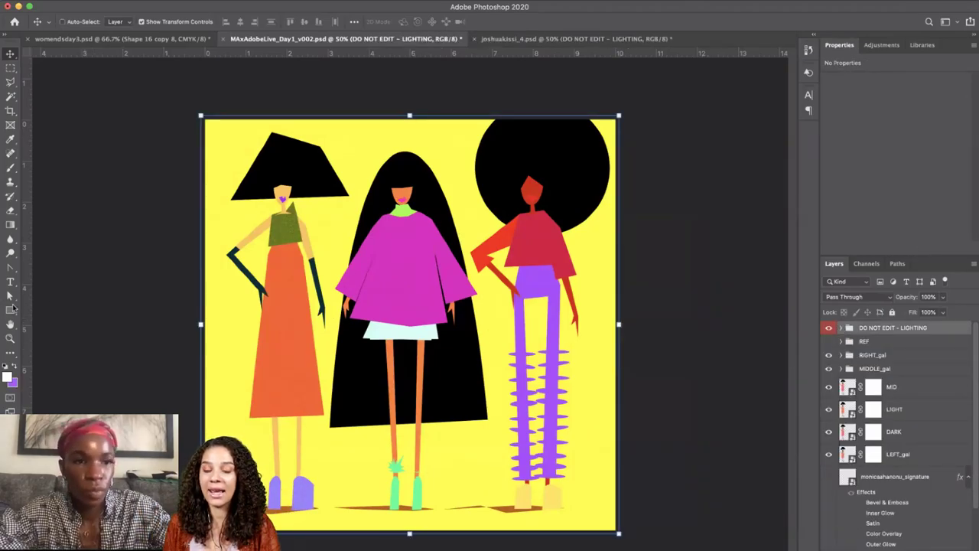
# Recolour the face of the figure with the round afro to dark blue-grey #2f3135.
pyautogui.click(10, 295)
pyautogui.click(533, 187)
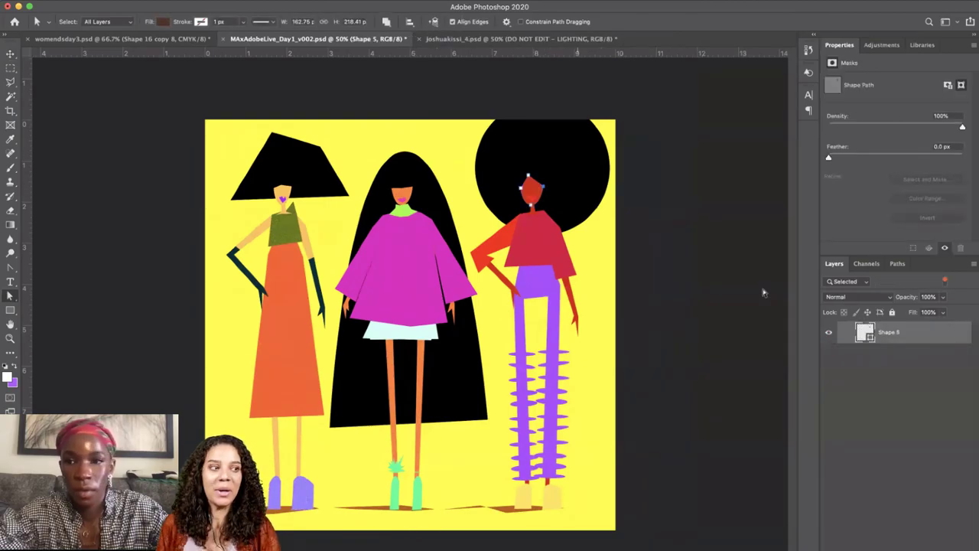
pyautogui.doubleClick(865, 334)
pyautogui.moveTo(634, 403); pyautogui.dragTo(616, 428)
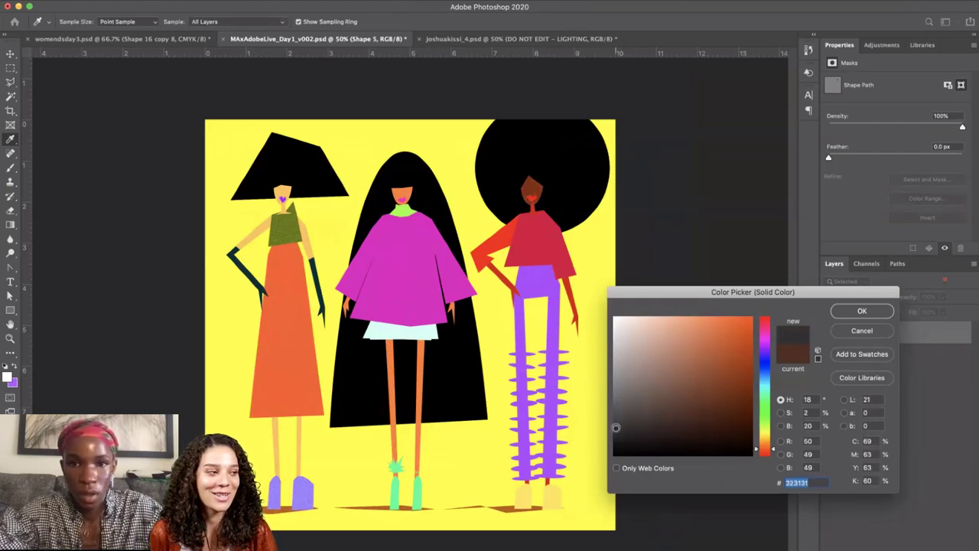
pyautogui.moveTo(769, 375); pyautogui.dragTo(769, 358)
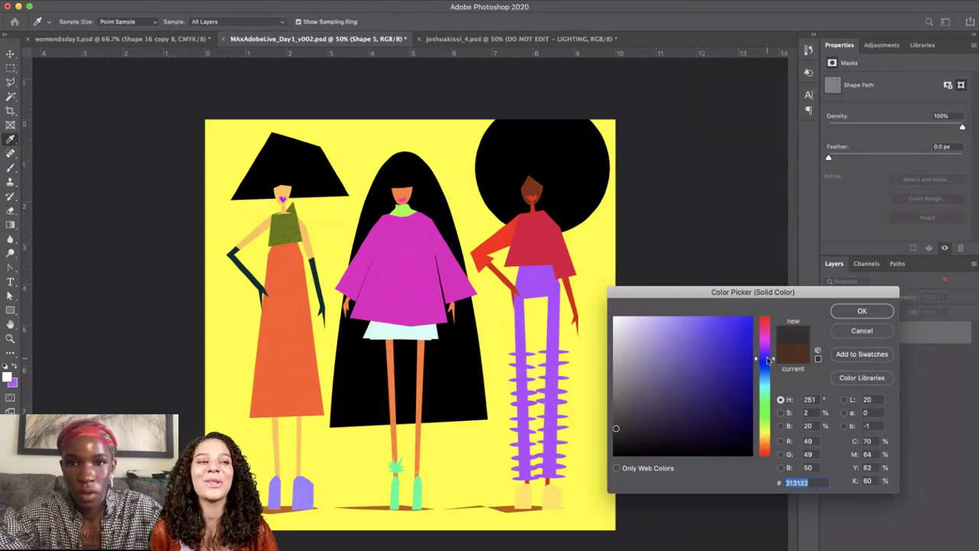
pyautogui.click(624, 427)
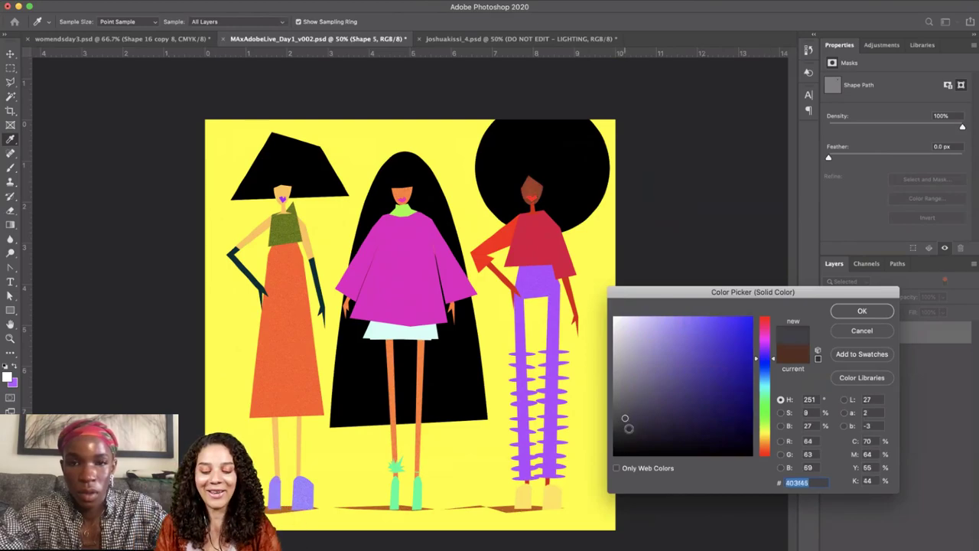
pyautogui.click(629, 426)
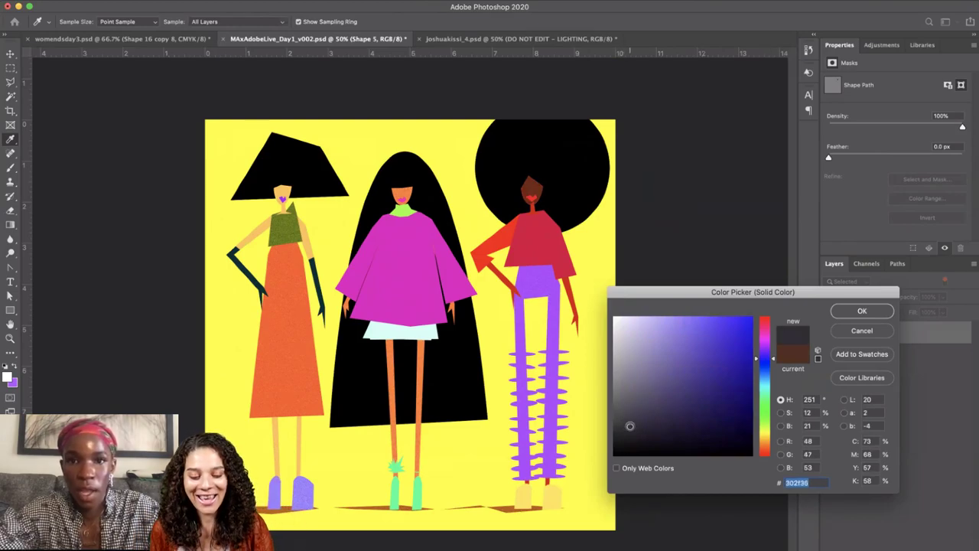
pyautogui.click(762, 371)
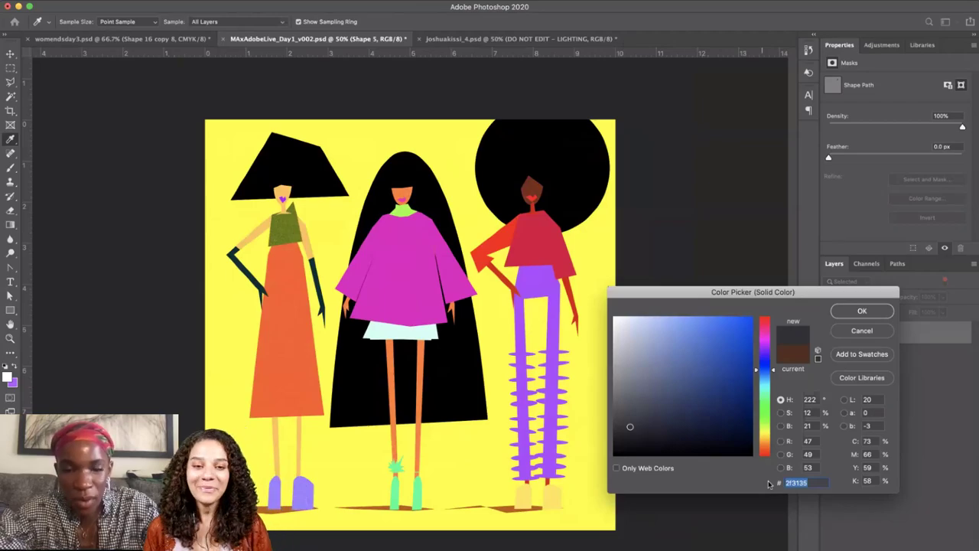
pyautogui.press('Escape')
# Recolour the bent arm of the figure with the round afro to #2f3135, matching her face.
pyautogui.press('super+=')
pyautogui.press('super+=')
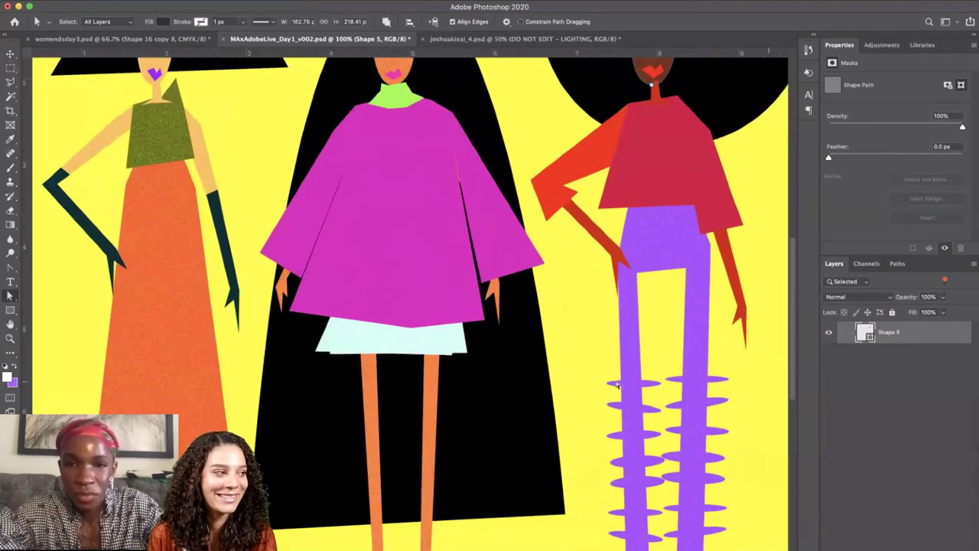
pyautogui.hscroll(3, 491, 364)
pyautogui.scroll(2, 491, 364)
pyautogui.doubleClick(658, 301)
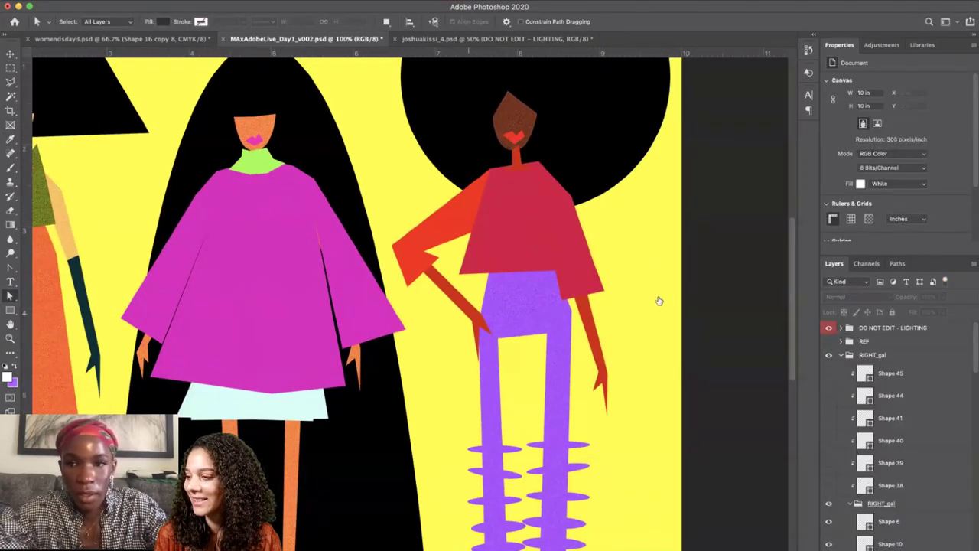
pyautogui.click(452, 294)
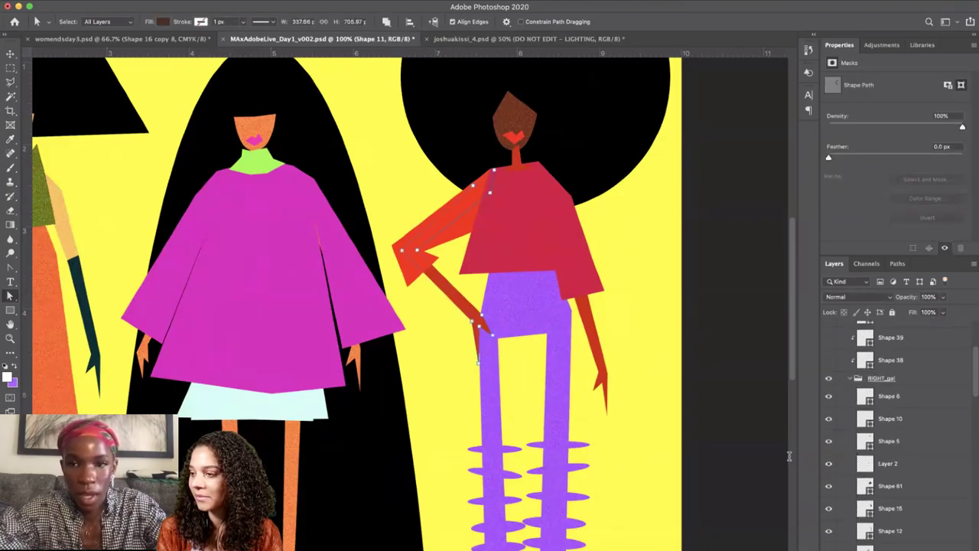
pyautogui.press('super+v')
pyautogui.press('Return')
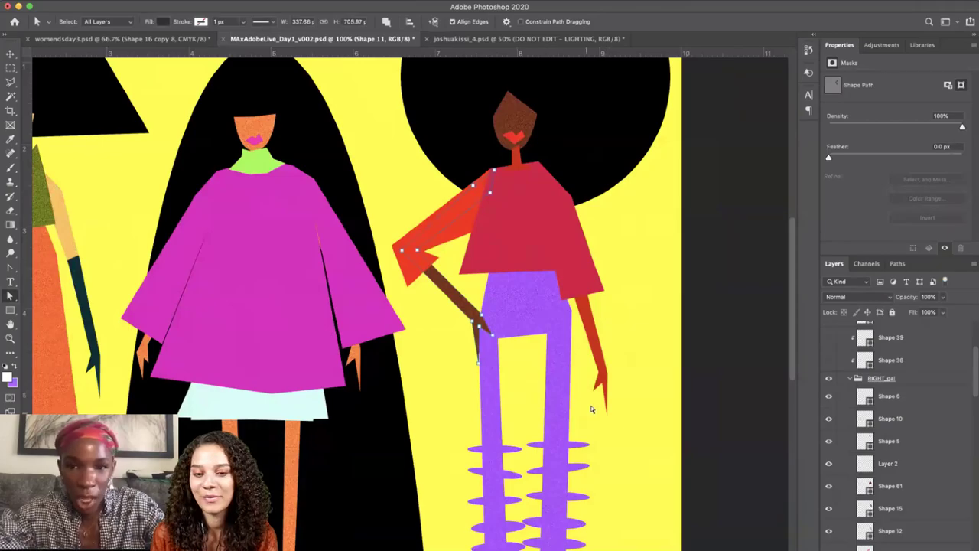
# Recolour the straight arm of the figure with the round afro to #2f3135.
pyautogui.click(593, 353)
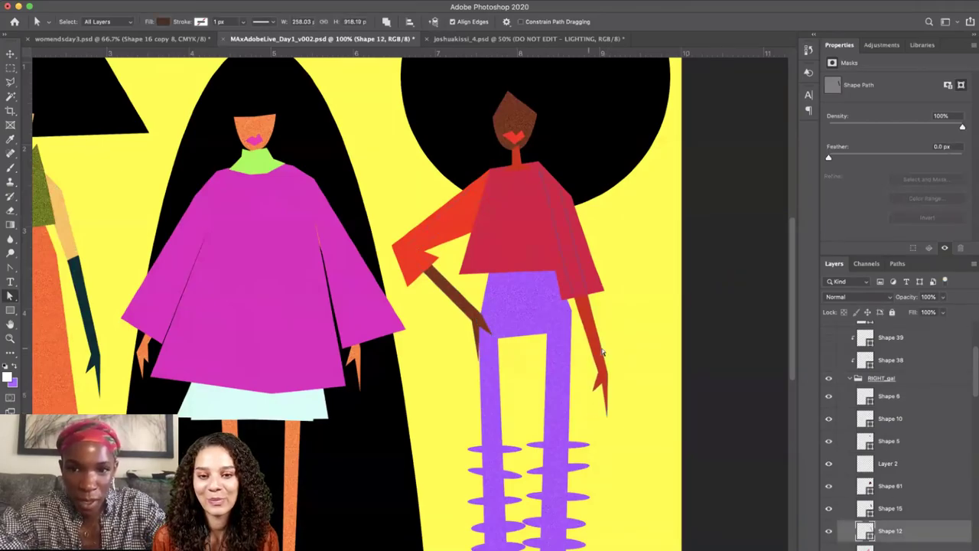
pyautogui.doubleClick(866, 532)
pyautogui.press('super+v')
pyautogui.press('Return')
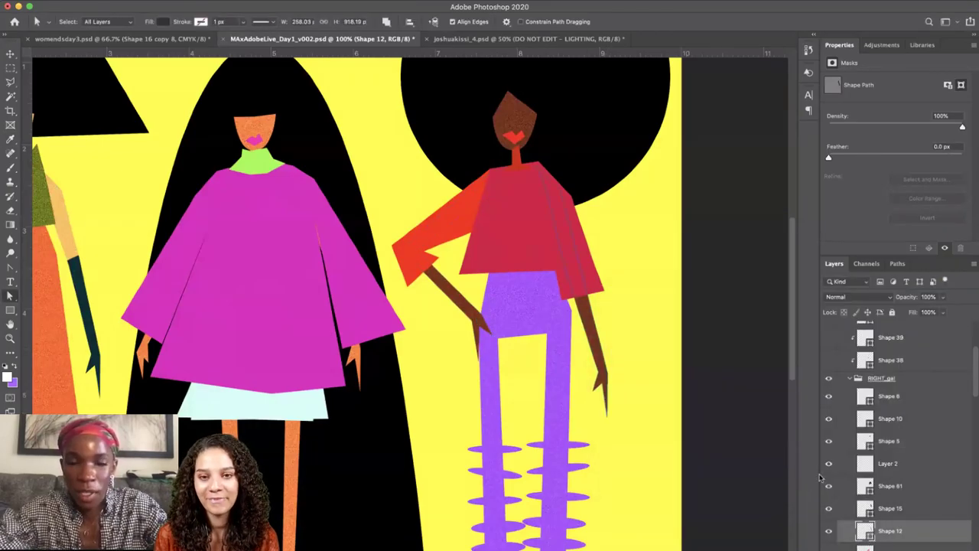
# Hide and show the DO NOT EDIT - LIGHTING group to compare the whole artwork with and without it.
pyautogui.hotkey('ctrl', '0')
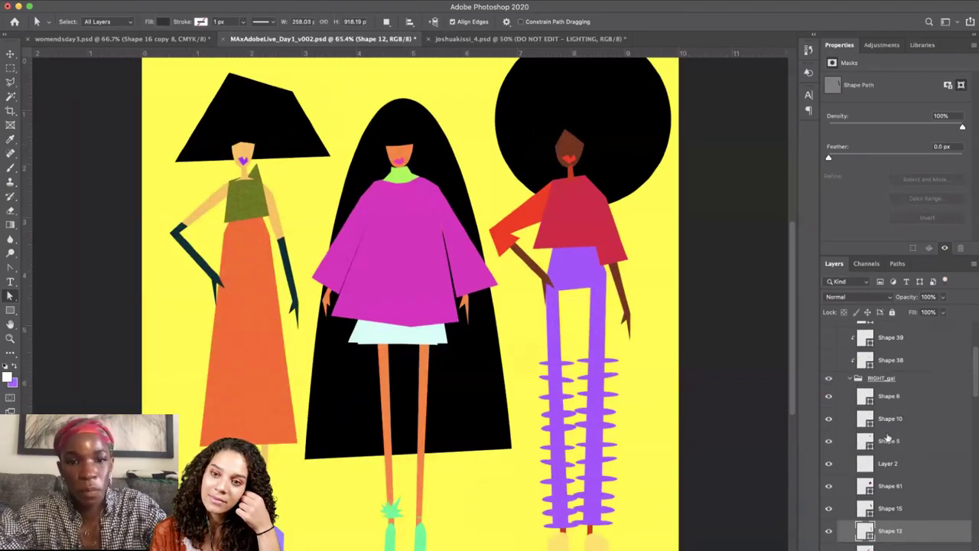
pyautogui.scroll(5, 844, 366)
pyautogui.click(827, 328)
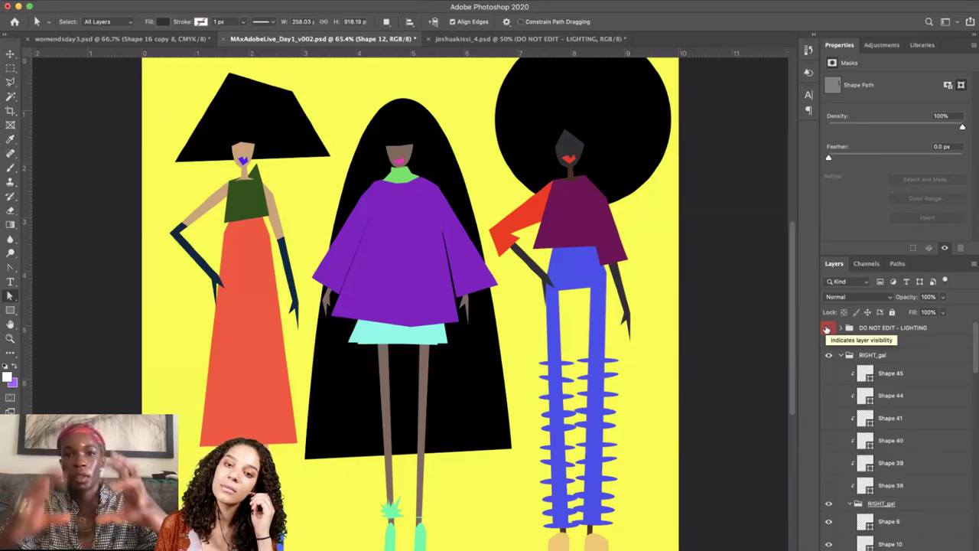
pyautogui.click(827, 328)
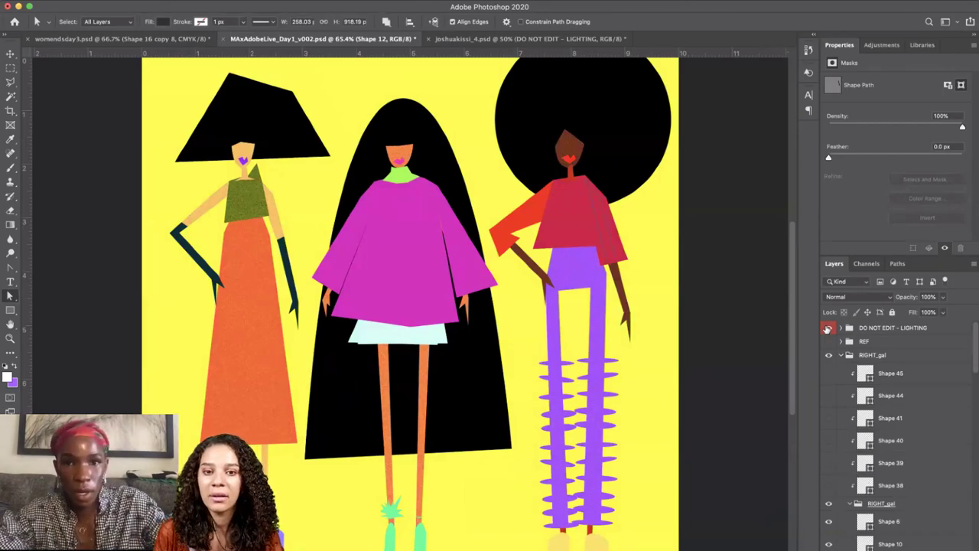
# Recolour the legs of the figure in the ruffled trousers to #2f3135 and save the document.
pyautogui.click(582, 531)
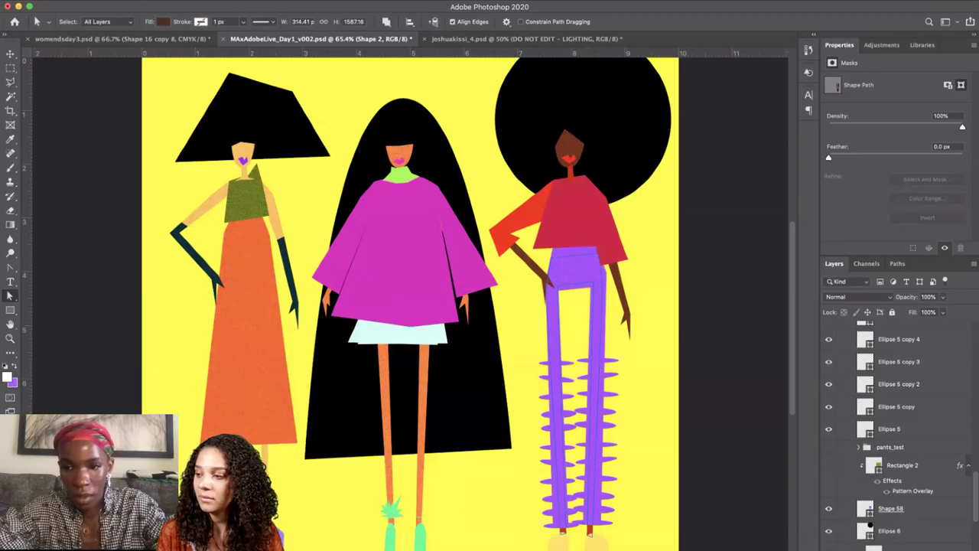
pyautogui.doubleClick(865, 548)
pyautogui.press('super+v')
pyautogui.press('Return')
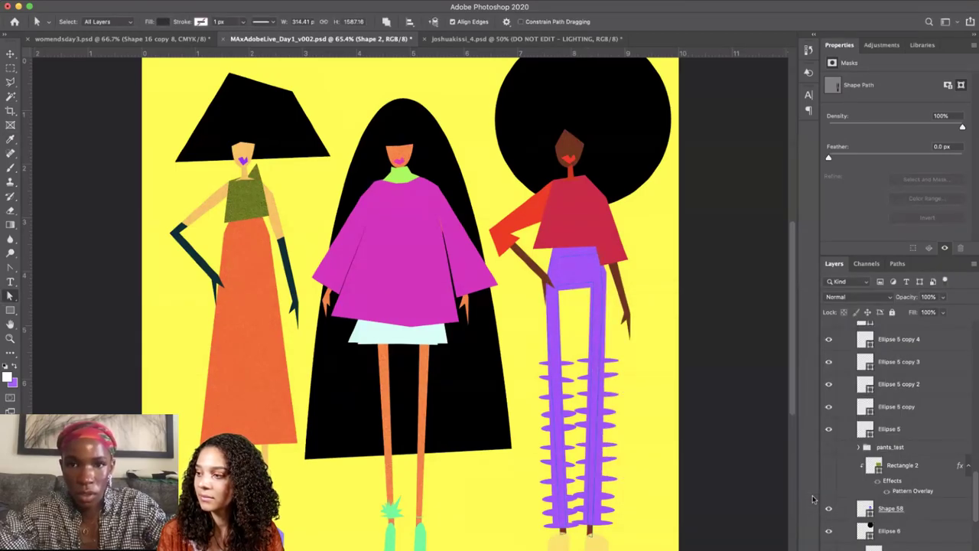
pyautogui.press('super+s')
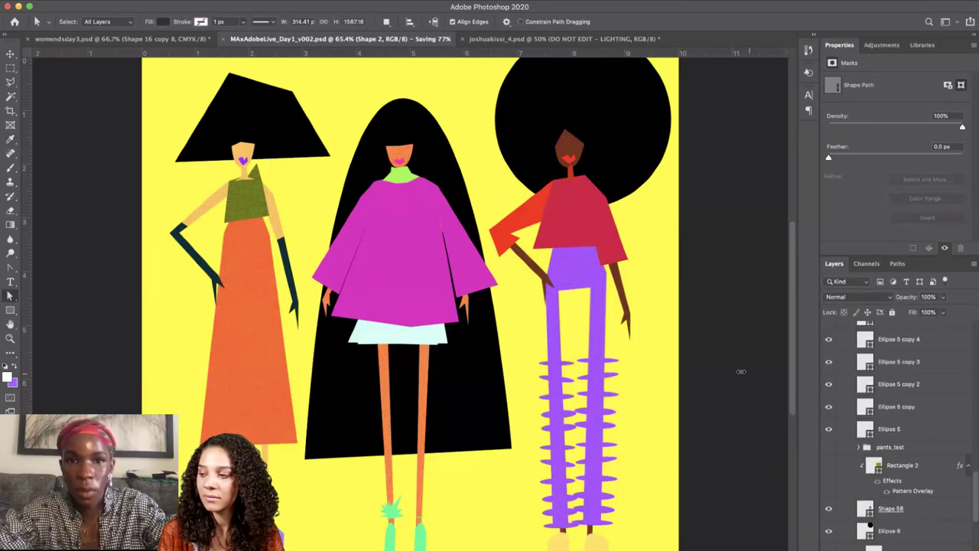
# Collapse the RIGHT_gal group, then save the document with the LIGHT layer's mask selected.
pyautogui.scroll(10, 864, 394)
pyautogui.click(845, 356)
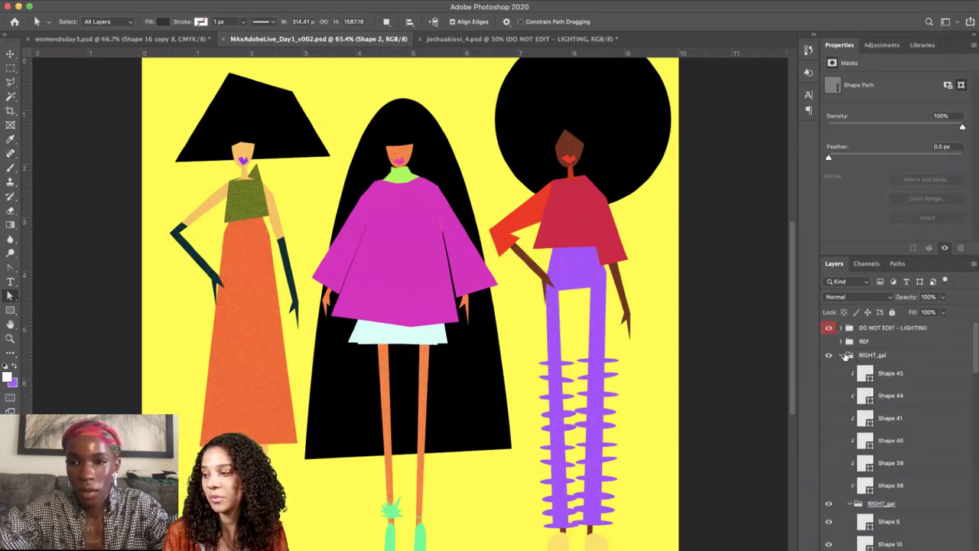
pyautogui.click(841, 356)
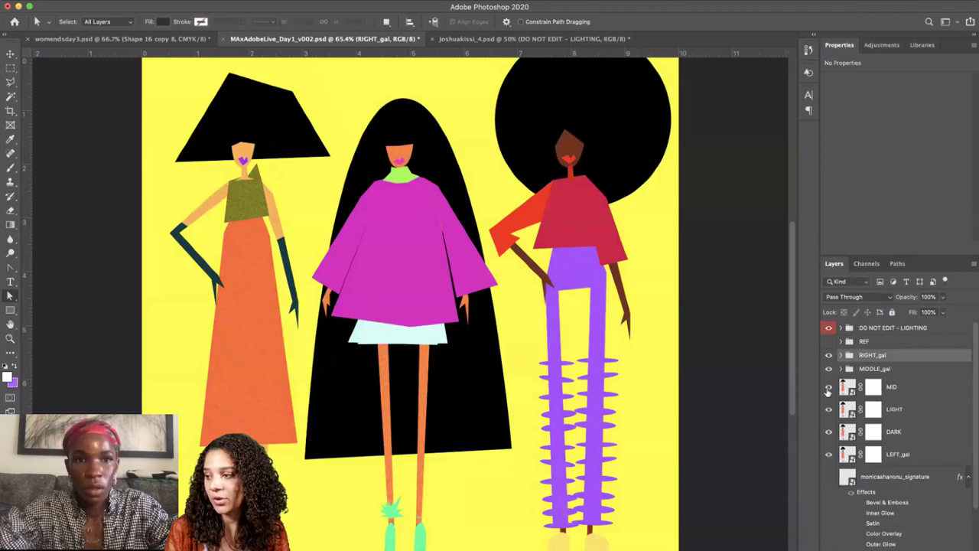
pyautogui.click(828, 388)
pyautogui.click(827, 413)
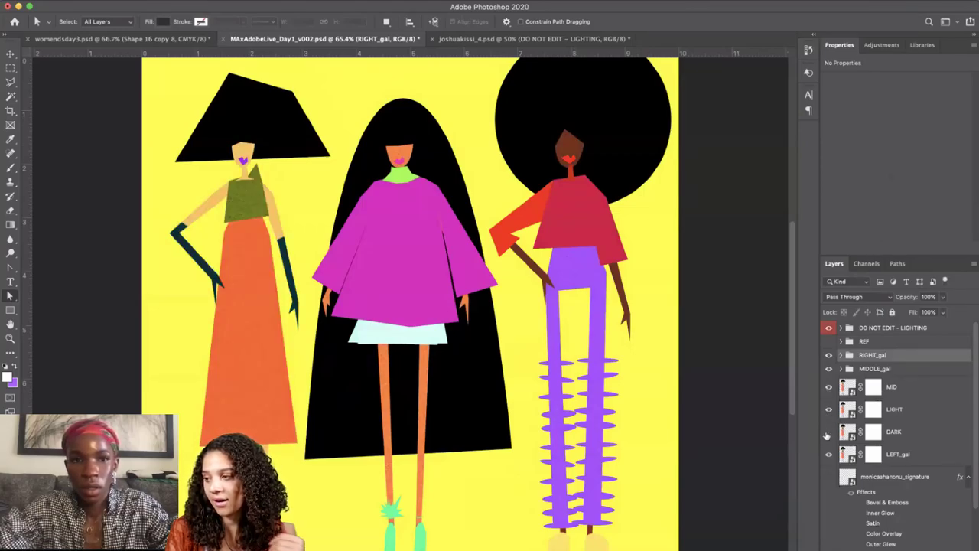
pyautogui.click(874, 410)
pyautogui.press('super+s')
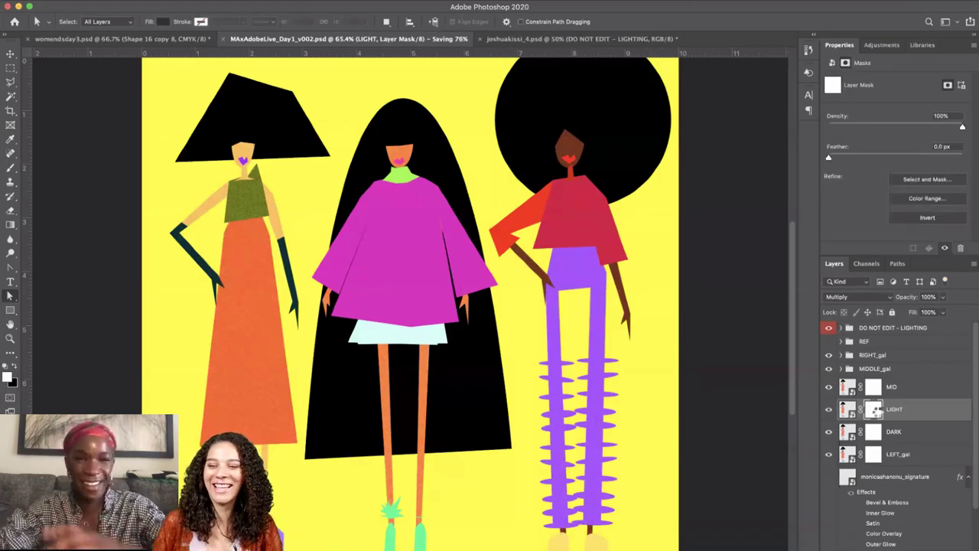
# With the Pen tool, start a white shape at the orange-skirted figure's hair peak and outline the hair's lit side down to her chin.
pyautogui.click(11, 267)
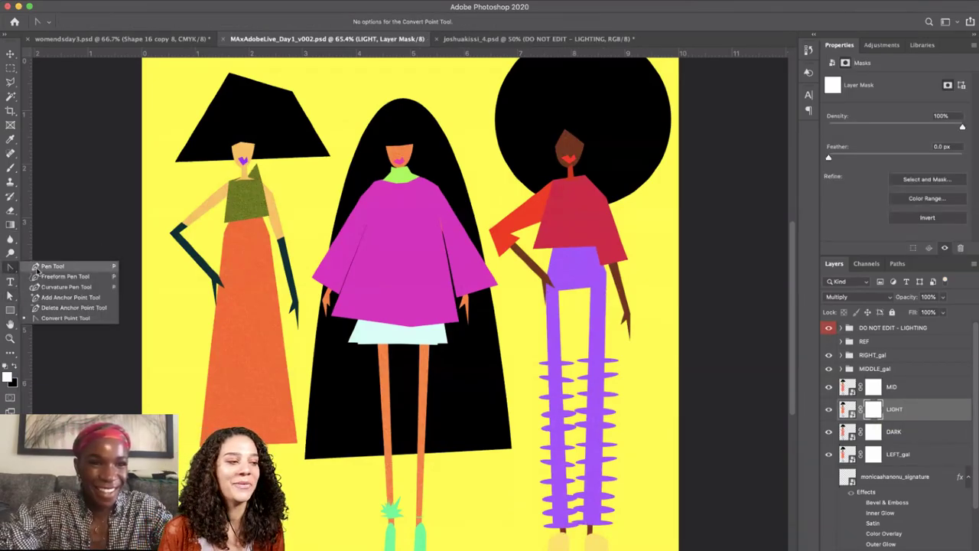
pyautogui.click(36, 267)
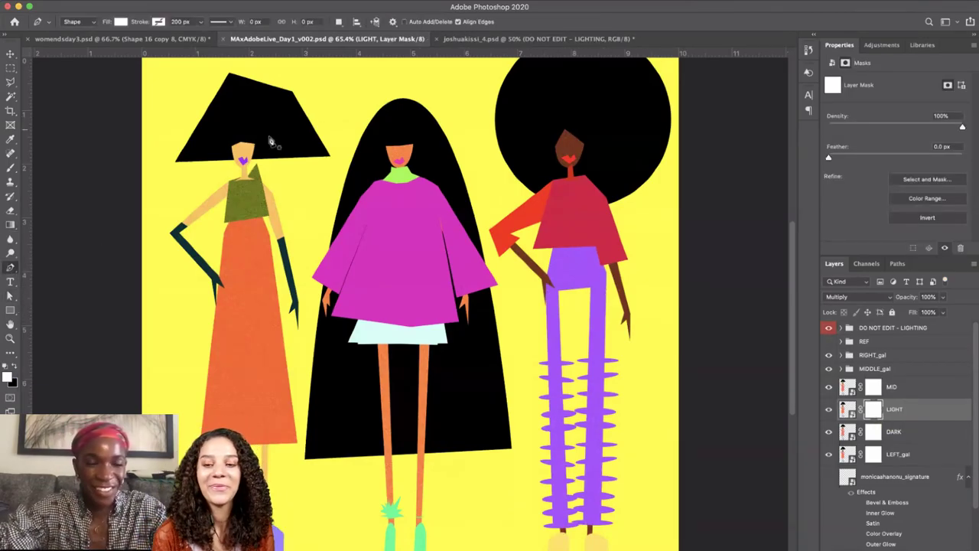
pyautogui.click(230, 74)
pyautogui.click(281, 108)
pyautogui.click(266, 136)
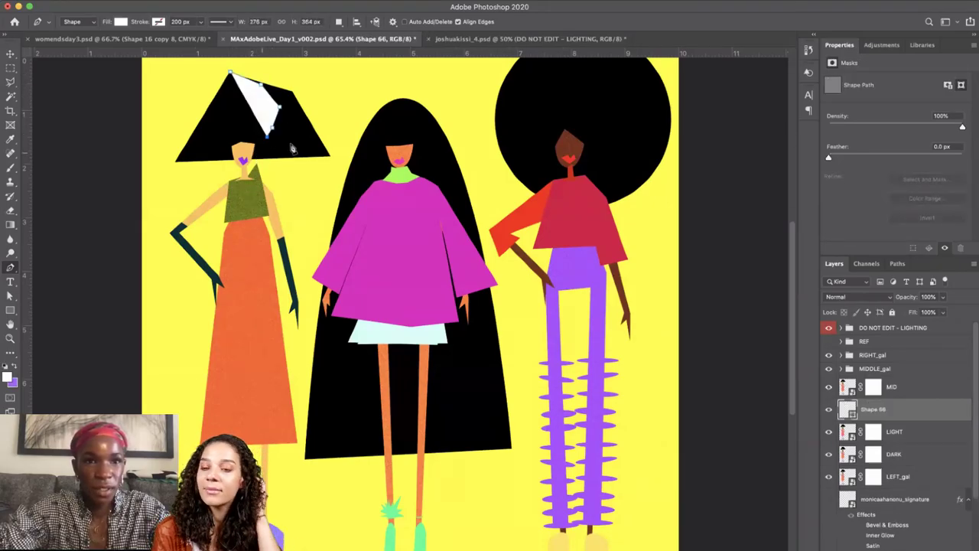
pyautogui.click(306, 147)
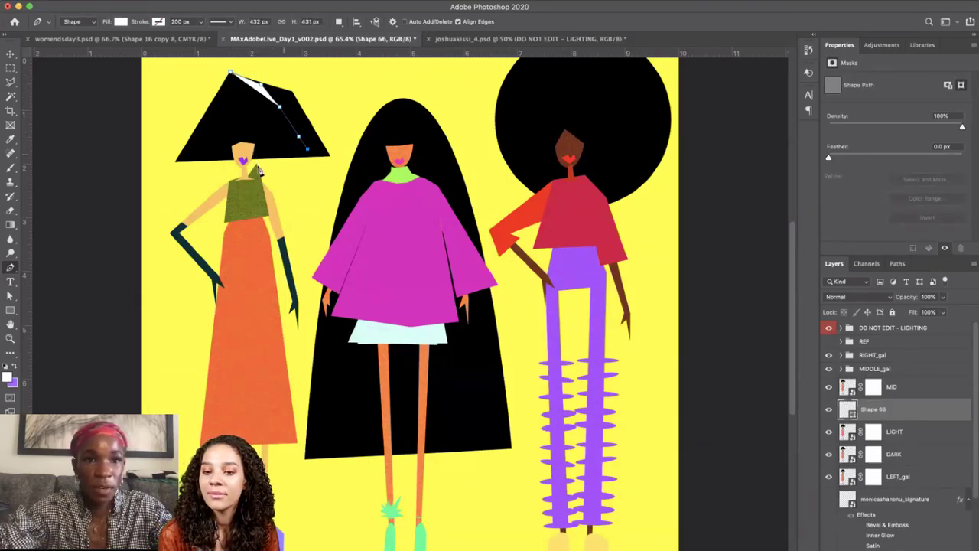
pyautogui.click(274, 157)
pyautogui.click(256, 161)
pyautogui.click(249, 165)
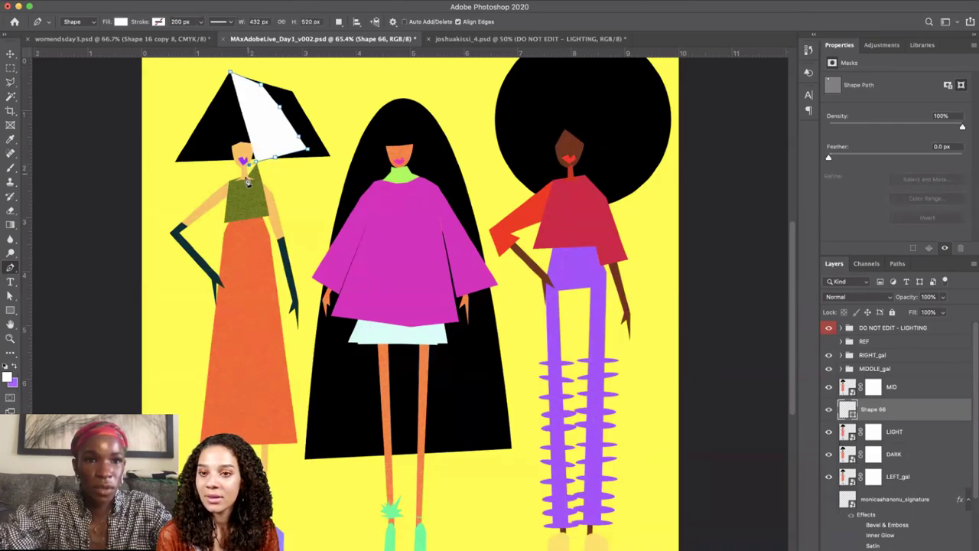
# Continue the white shape's outline down through the figure's neck, green top and orange skirt to the hem.
pyautogui.click(246, 178)
pyautogui.click(256, 204)
pyautogui.click(249, 215)
pyautogui.click(253, 225)
pyautogui.click(259, 250)
pyautogui.click(258, 296)
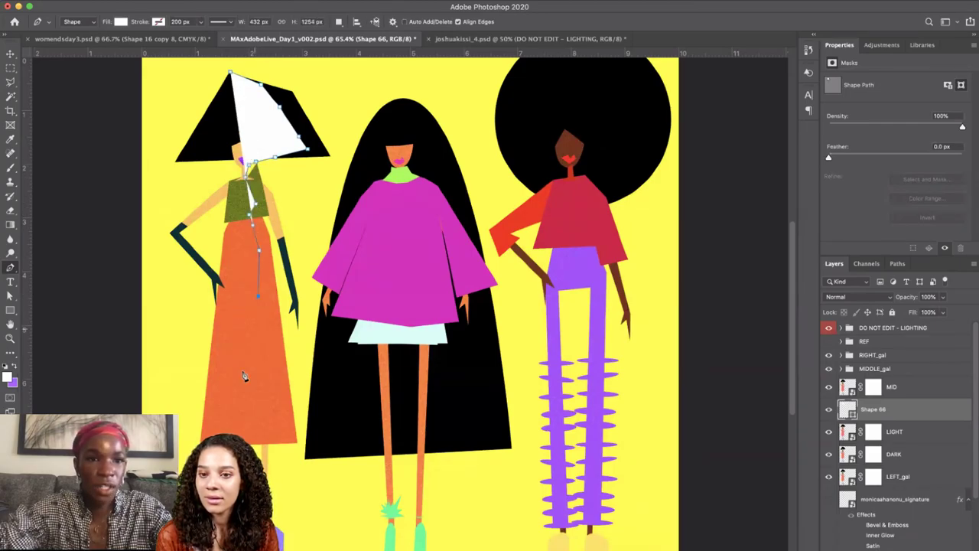
pyautogui.click(242, 364)
pyautogui.click(264, 433)
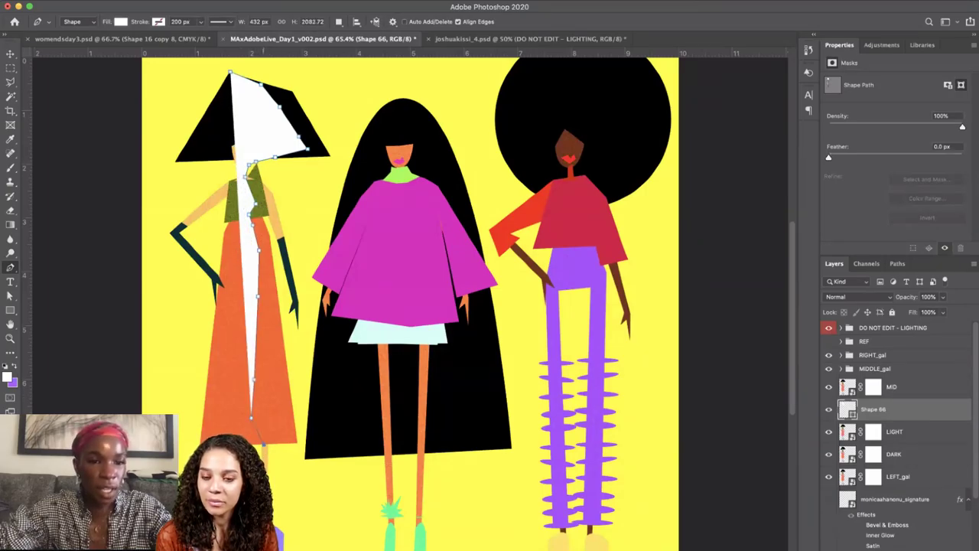
pyautogui.click(262, 442)
# Extend the white shape's outline down the orange-skirted figure's leg and out past her feet on the side facing the middle figure.
pyautogui.click(261, 514)
pyautogui.click(273, 528)
pyautogui.click(268, 545)
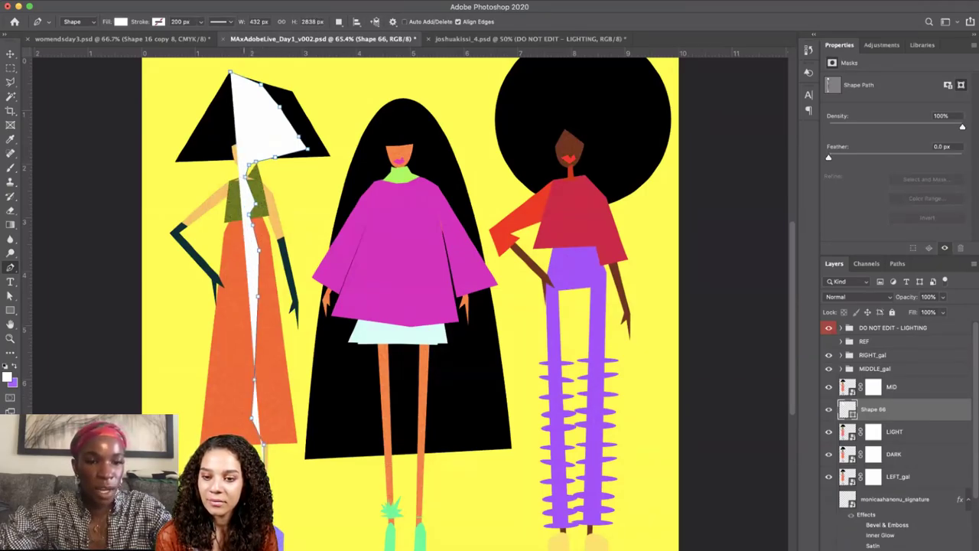
pyautogui.click(243, 547)
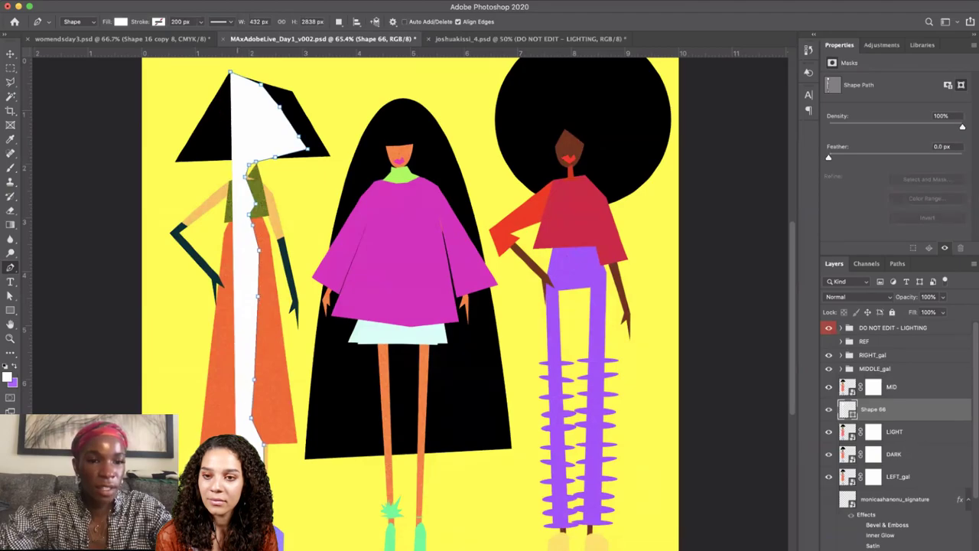
pyautogui.click(234, 547)
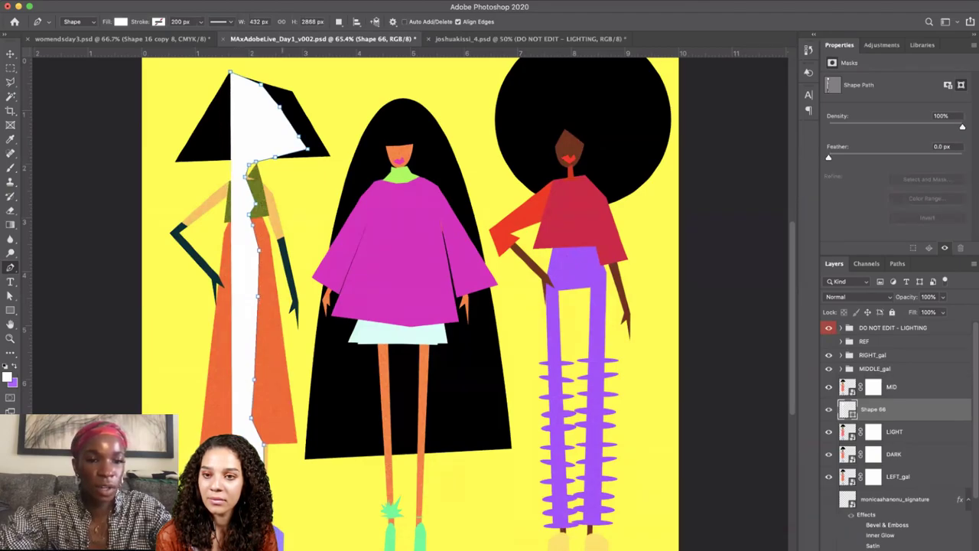
pyautogui.click(298, 547)
pyautogui.click(324, 550)
# Bring the outline up outside the figure and around her hair, closing the white shape at about 688 x 2924 px.
pyautogui.click(304, 483)
pyautogui.click(306, 410)
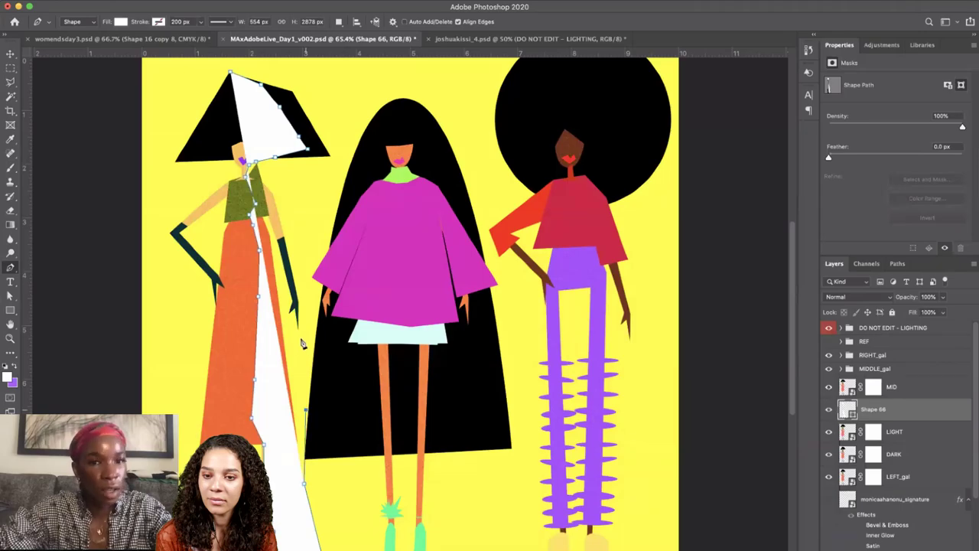
pyautogui.click(306, 220)
pyautogui.click(338, 178)
pyautogui.click(339, 101)
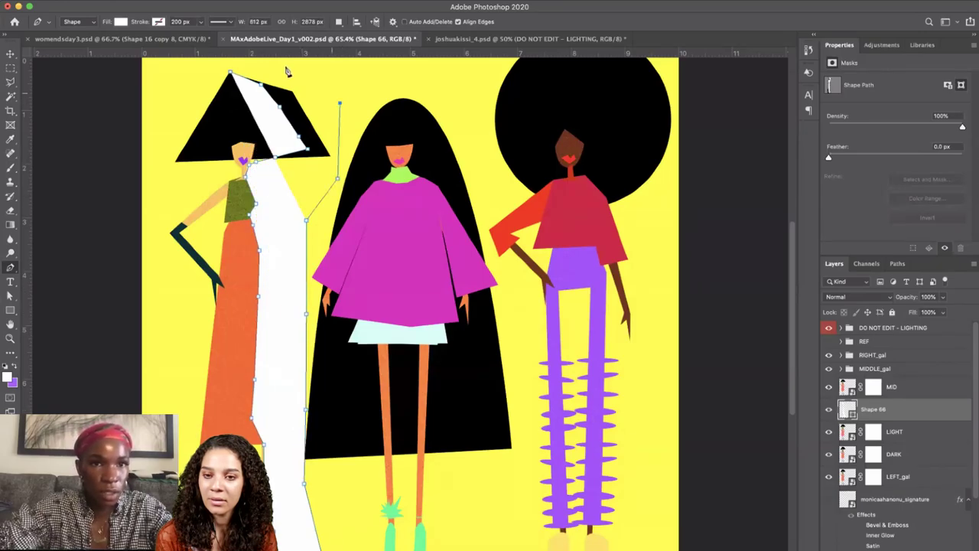
pyautogui.click(286, 68)
pyautogui.click(219, 64)
pyautogui.click(230, 72)
pyautogui.press('Return')
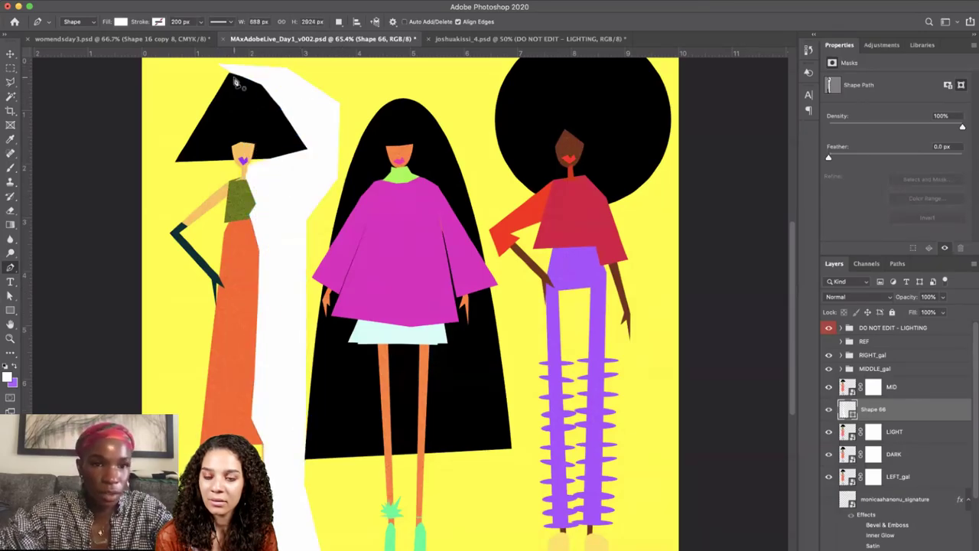
# Start a second white shape above the orange-skirted figure's hair peak and trace down through her face, green top and upper skirt.
pyautogui.click(224, 67)
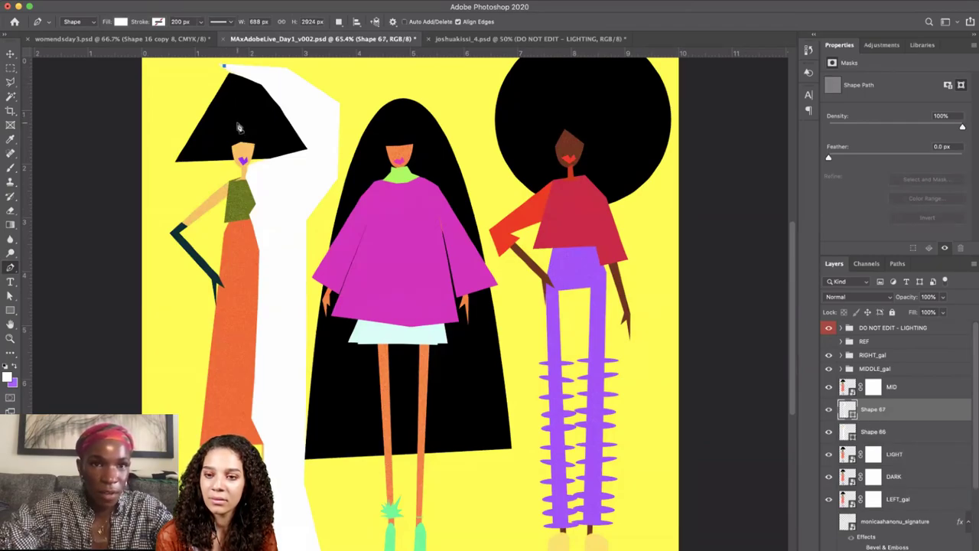
pyautogui.click(237, 120)
pyautogui.click(243, 161)
pyautogui.click(244, 201)
pyautogui.click(232, 228)
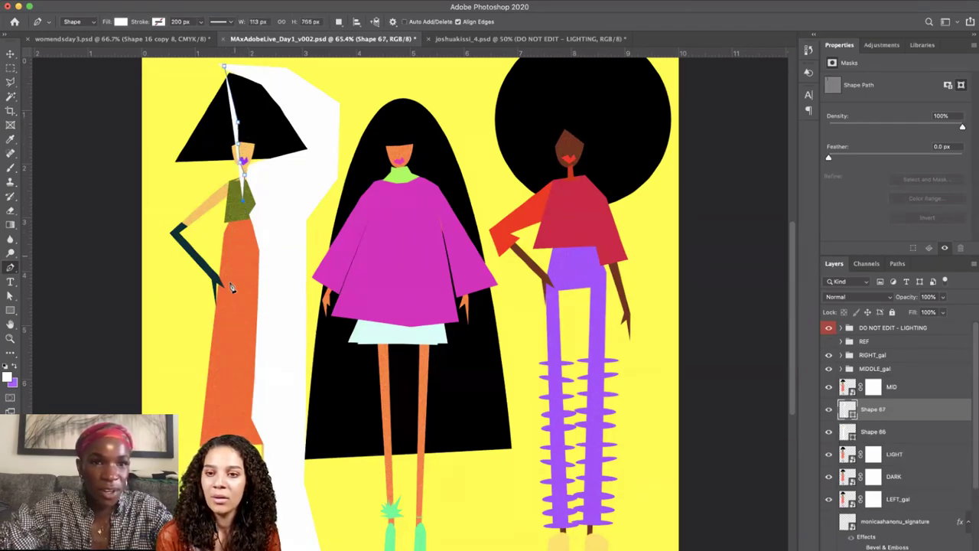
pyautogui.click(231, 278)
pyautogui.click(229, 353)
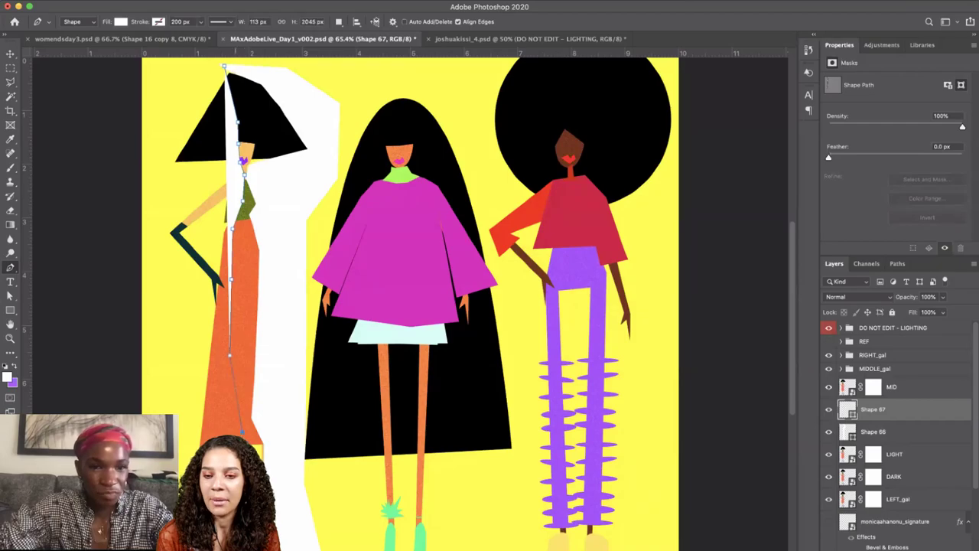
# Continue the second shape's outline down the skirt to the figure's feet, undoing misplaced points.
pyautogui.click(233, 226)
pyautogui.click(232, 459)
pyautogui.click(235, 486)
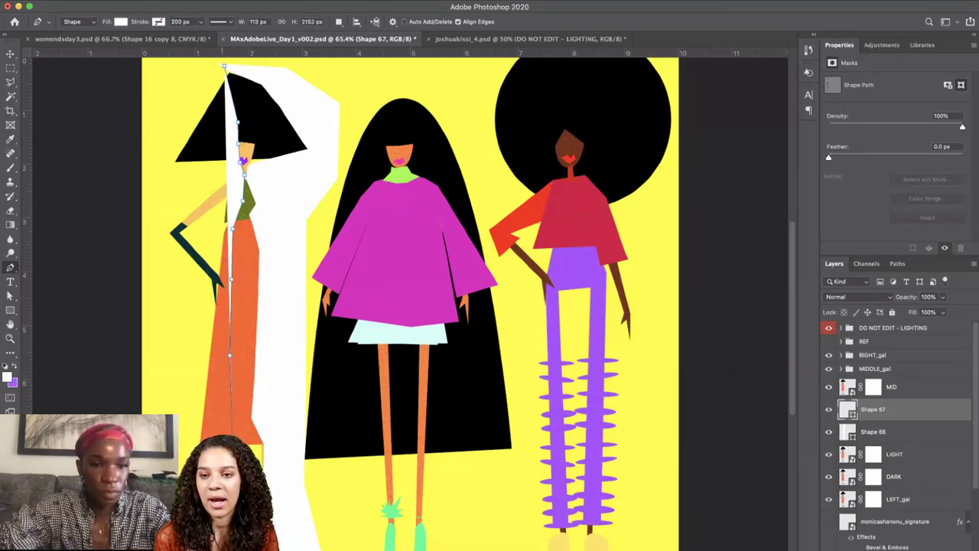
pyautogui.click(234, 514)
pyautogui.click(231, 545)
pyautogui.press('super+z')
pyautogui.press('super+z')
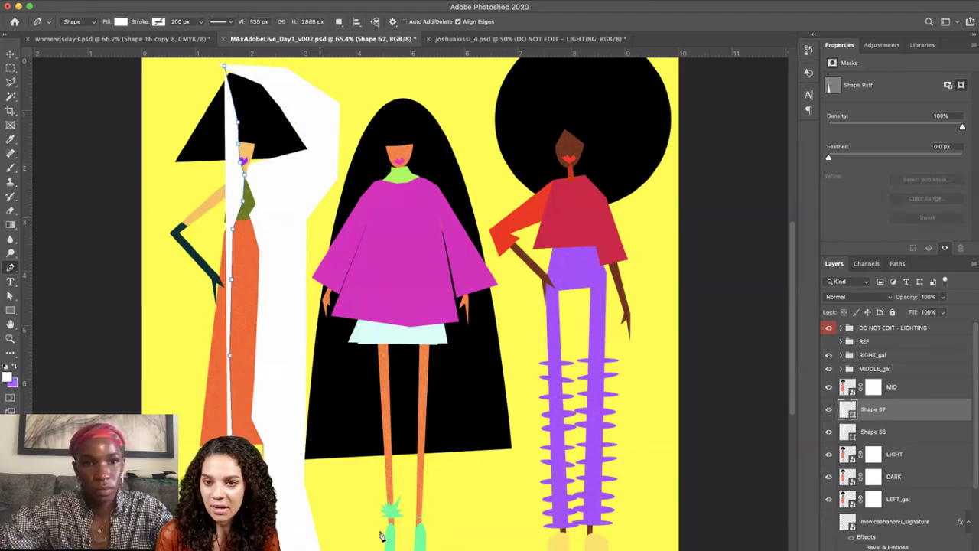
# Carry the outline up across the middle figure and over the first figure's hair, closing the second shape at about 1036 x 2926 px.
pyautogui.click(393, 440)
pyautogui.click(409, 273)
pyautogui.click(365, 113)
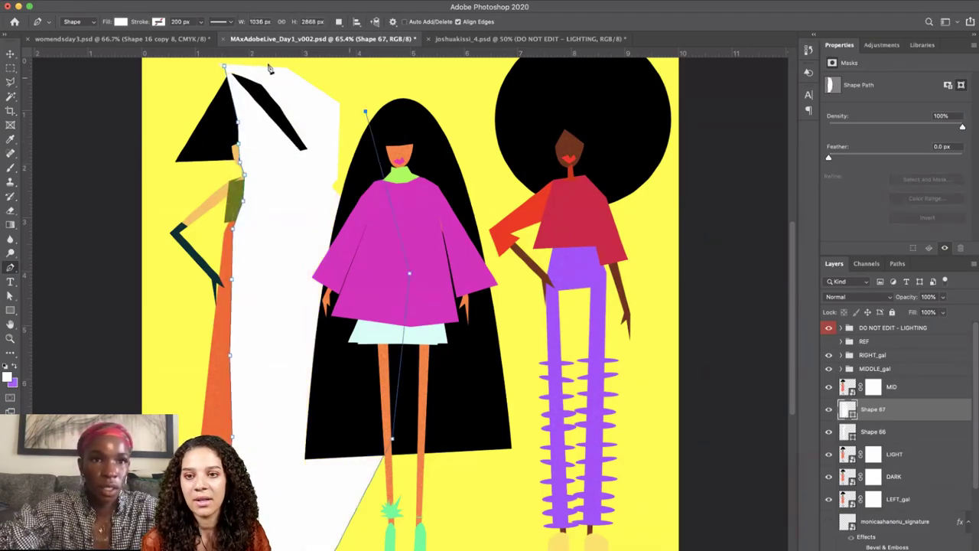
pyautogui.press('f')
pyautogui.moveTo(367, 169); pyautogui.dragTo(264, 245)
pyautogui.click(326, 137)
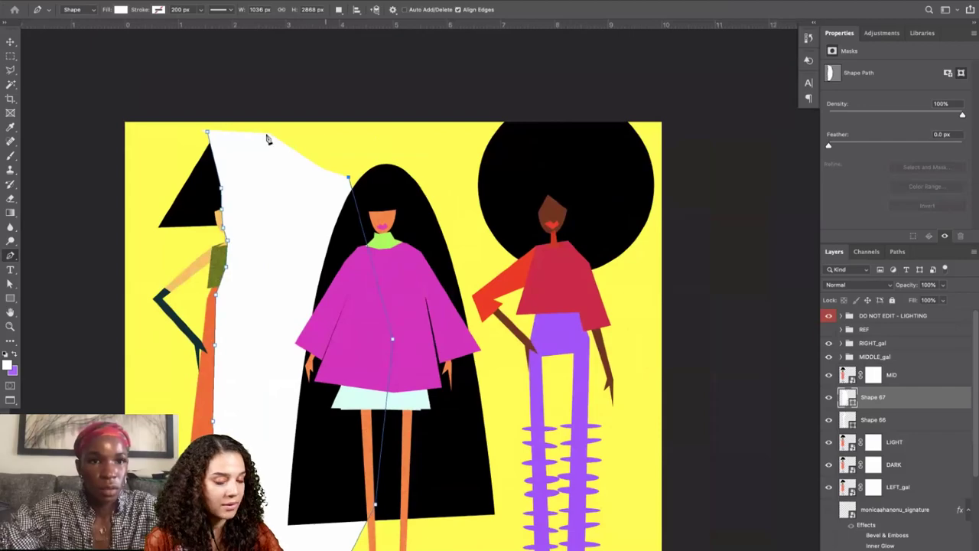
pyautogui.click(220, 121)
pyautogui.click(208, 131)
pyautogui.press('Return')
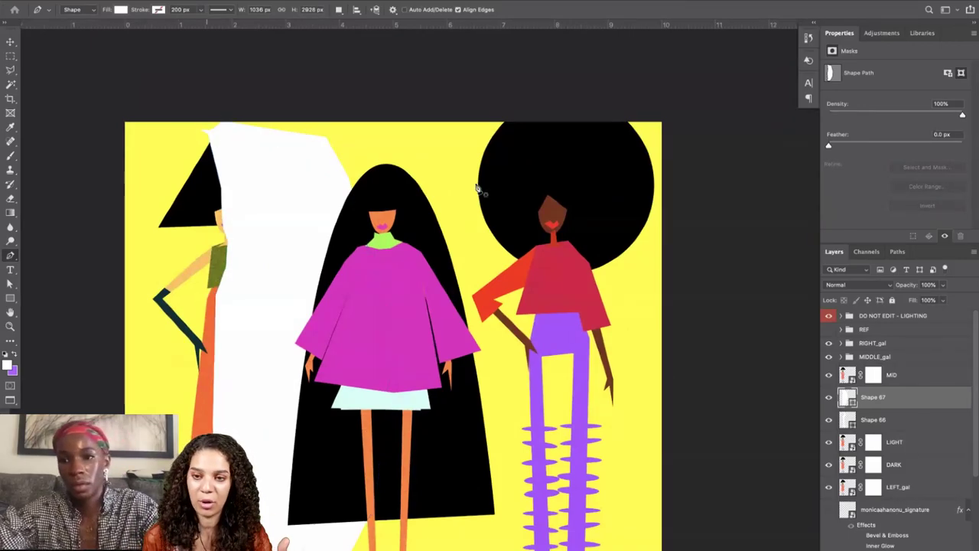
# Hide the Shape 66 and Shape 67 layers, and toggle the LIGHT layer off and on to compare its effect.
pyautogui.click(830, 398)
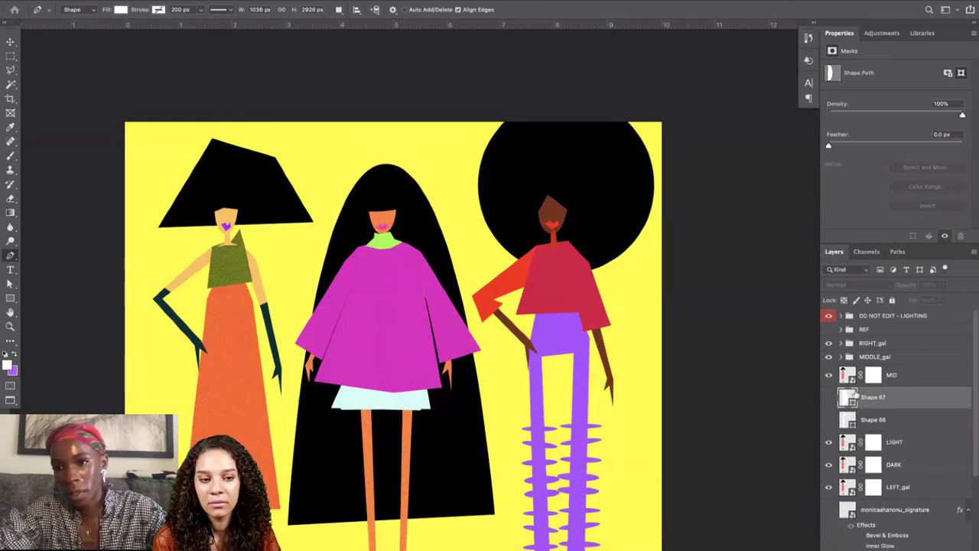
pyautogui.click(902, 377)
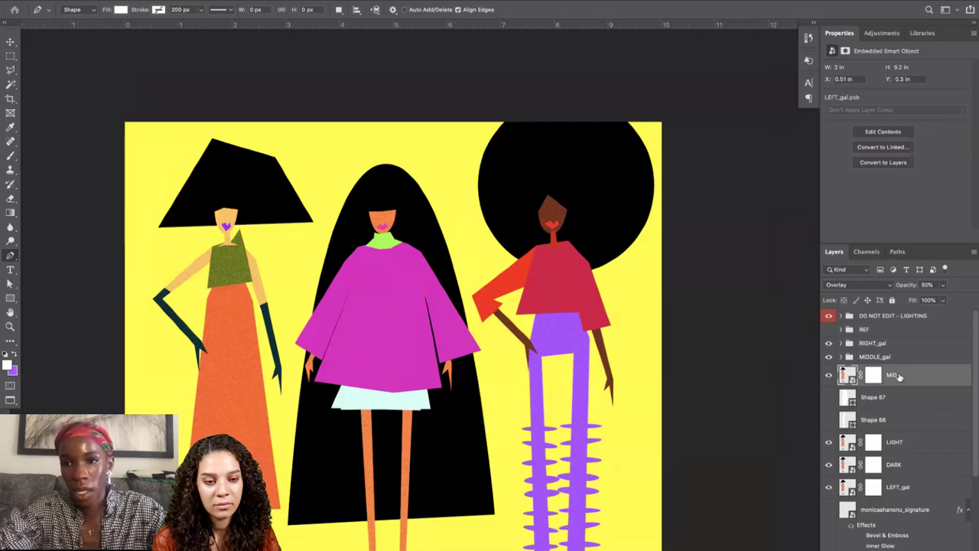
pyautogui.click(827, 442)
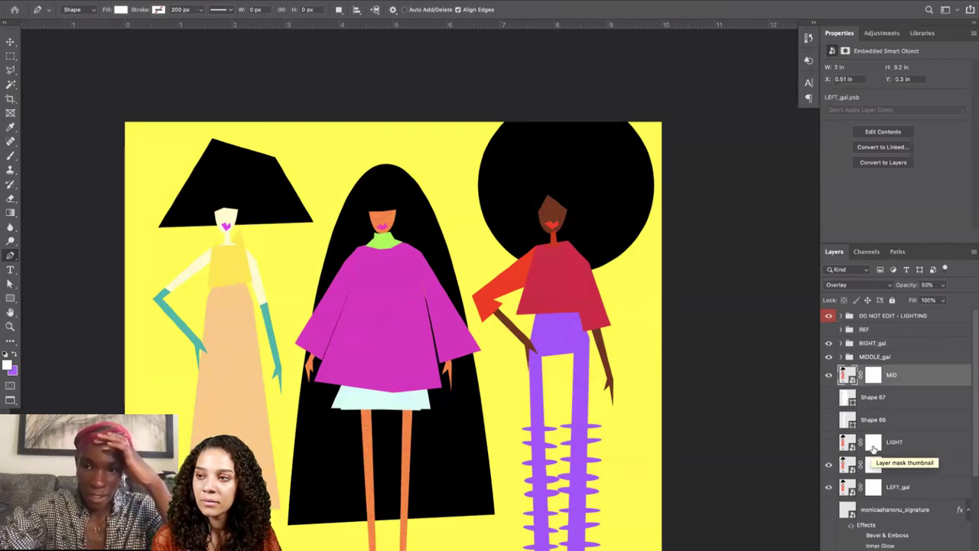
pyautogui.click(828, 442)
pyautogui.scroll(-1, 871, 439)
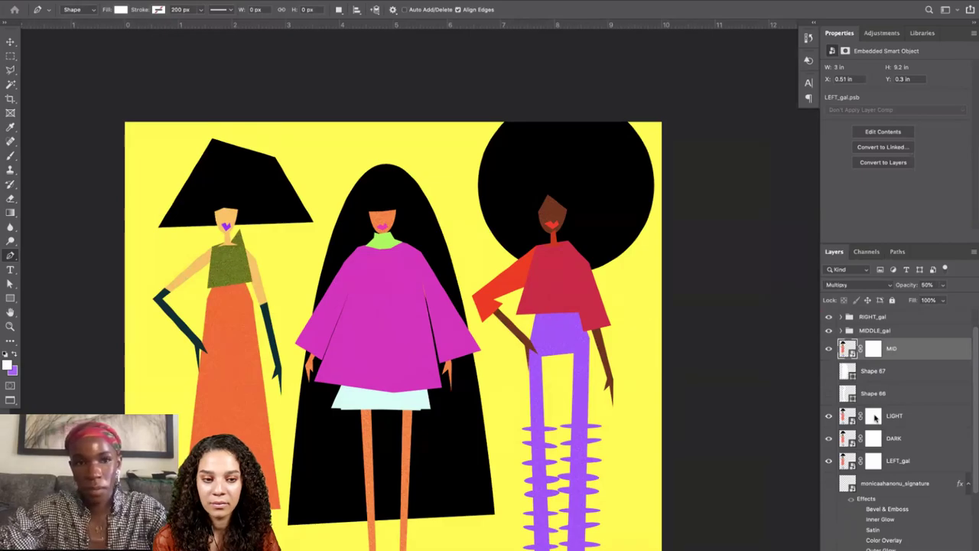
# Load the outline of Shape 66 as a selection and fill it with black on the LIGHT layer's mask.
pyautogui.click(874, 417)
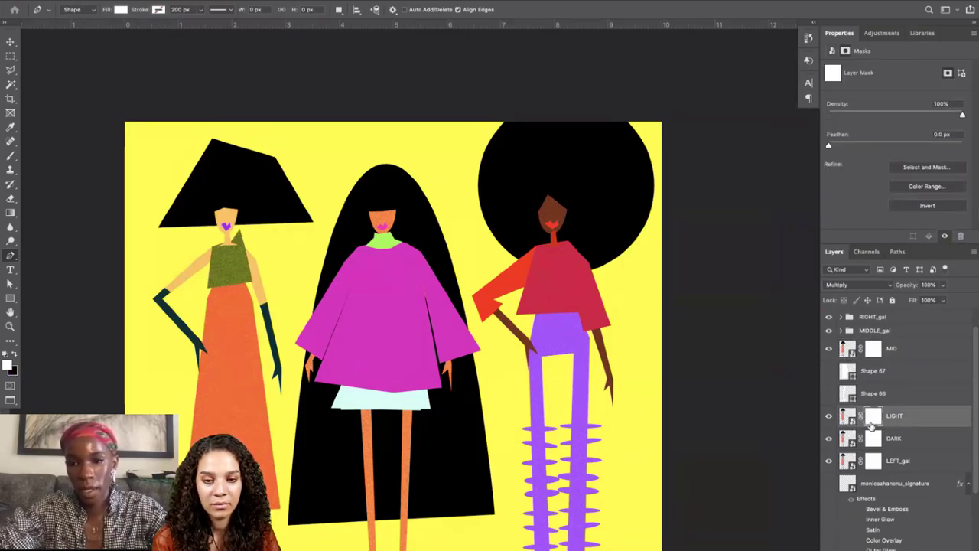
pyautogui.click(829, 394)
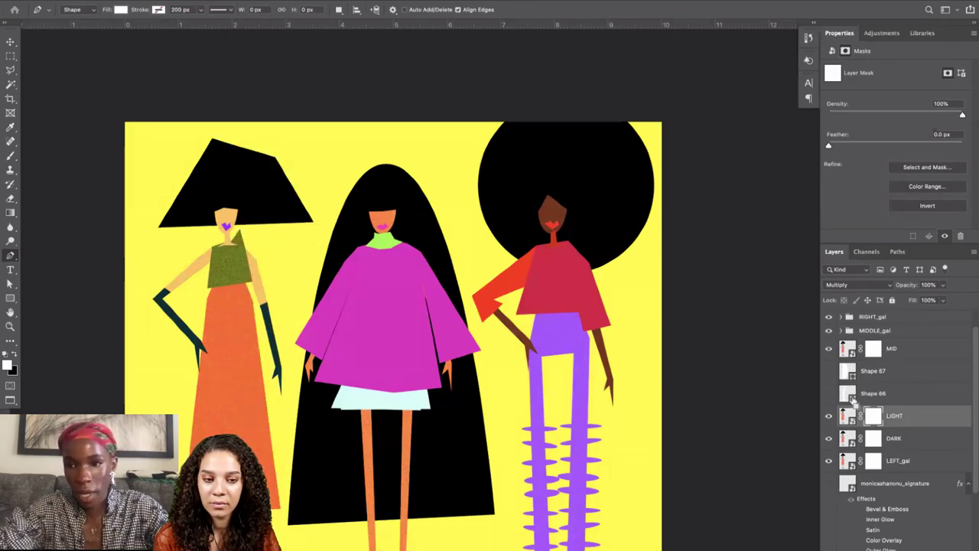
pyautogui.keyDown('super'); pyautogui.click(852, 397); pyautogui.keyUp('super')
pyautogui.scroll(-4, 556, 434)
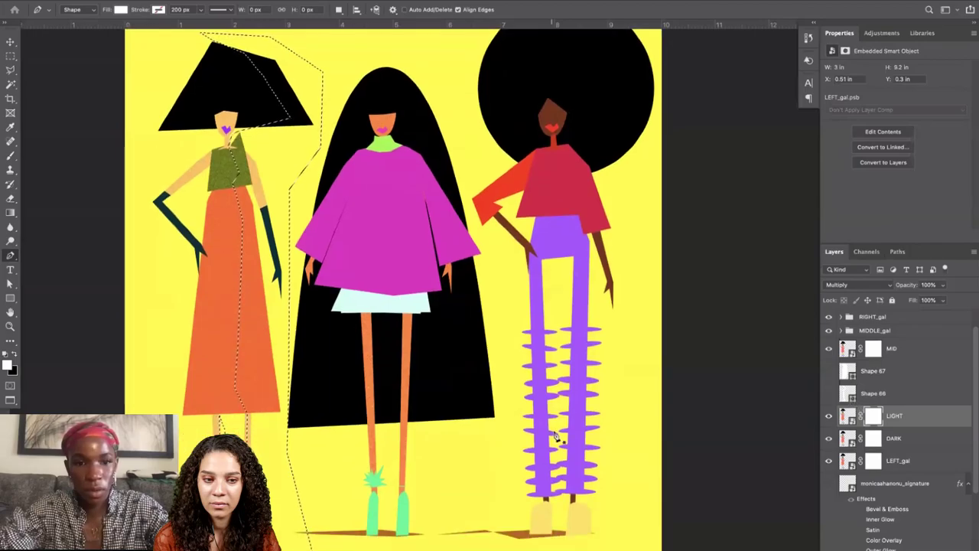
pyautogui.click(871, 418)
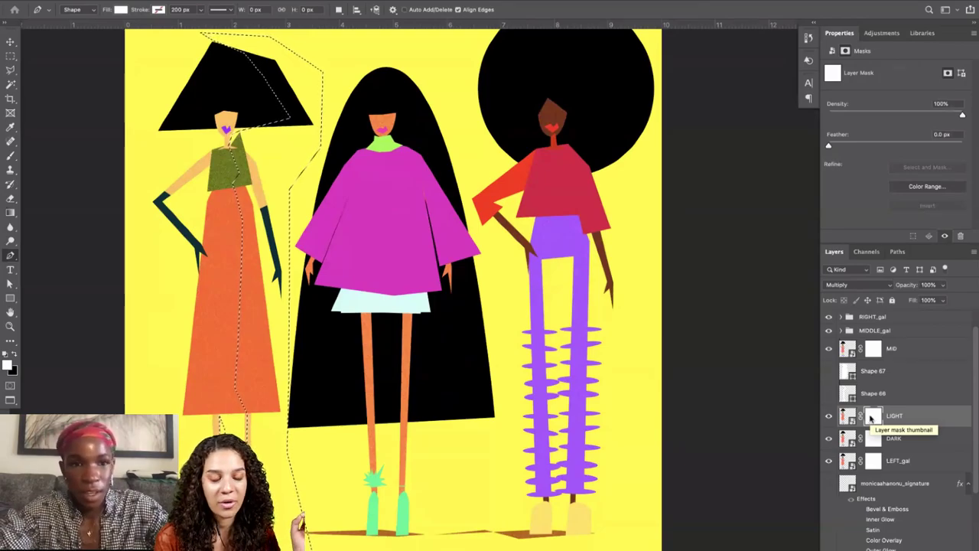
pyautogui.press('super+BackSpace')
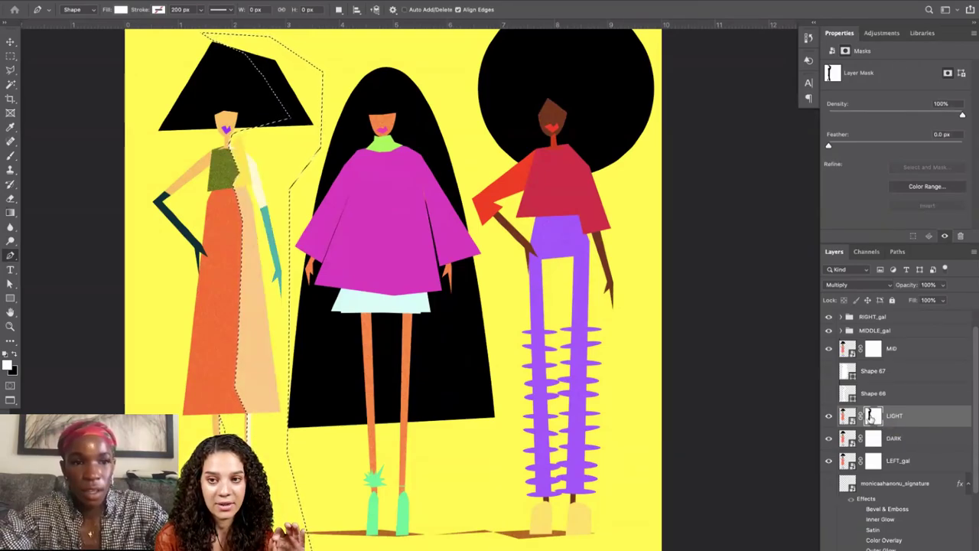
pyautogui.press('w')
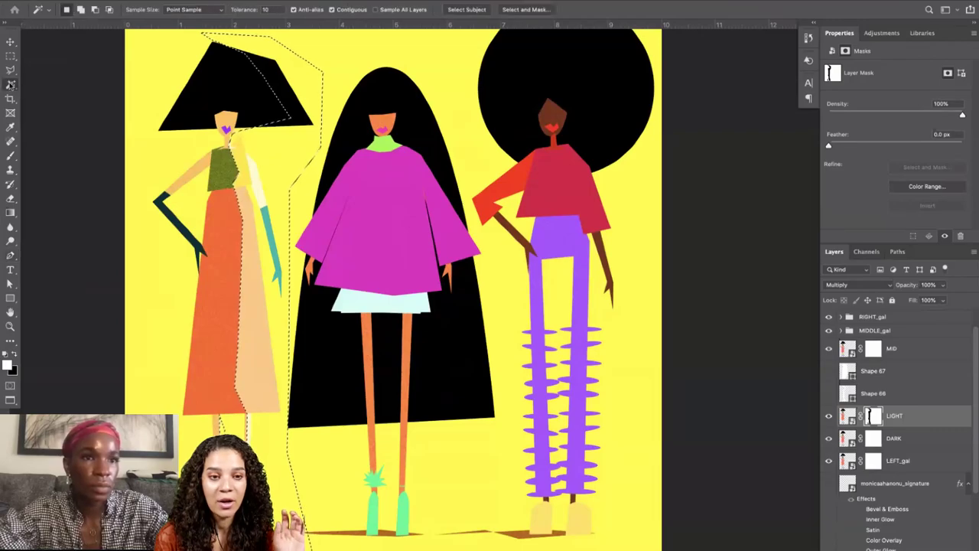
# Load the outline of Shape 67 as a selection and fill it with grey 7b7b7b on the LIGHT layer's mask.
pyautogui.hotkey('ctrl', 'd')
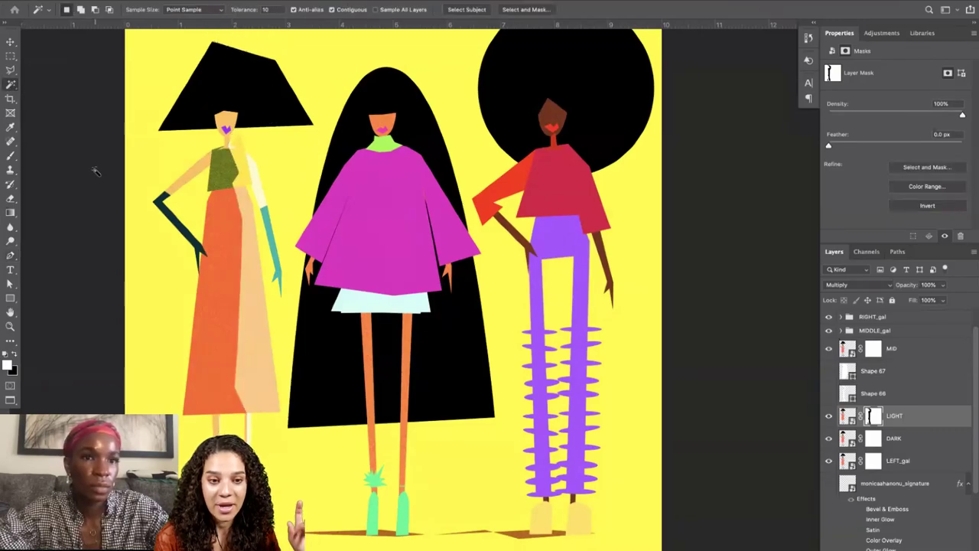
pyautogui.click(828, 371)
pyautogui.hotkey('ctrl', 'z')
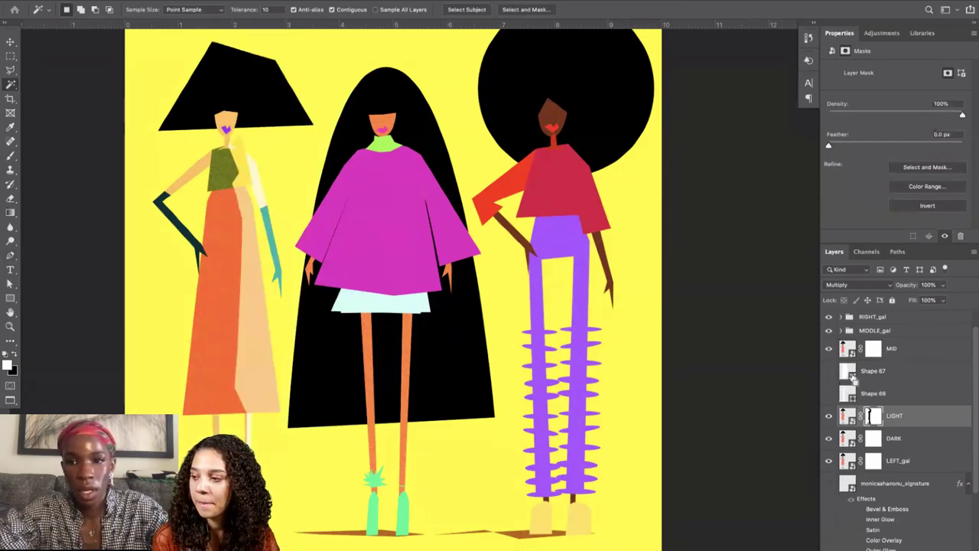
pyautogui.keyDown('ctrl'); pyautogui.click(853, 376); pyautogui.keyUp('ctrl')
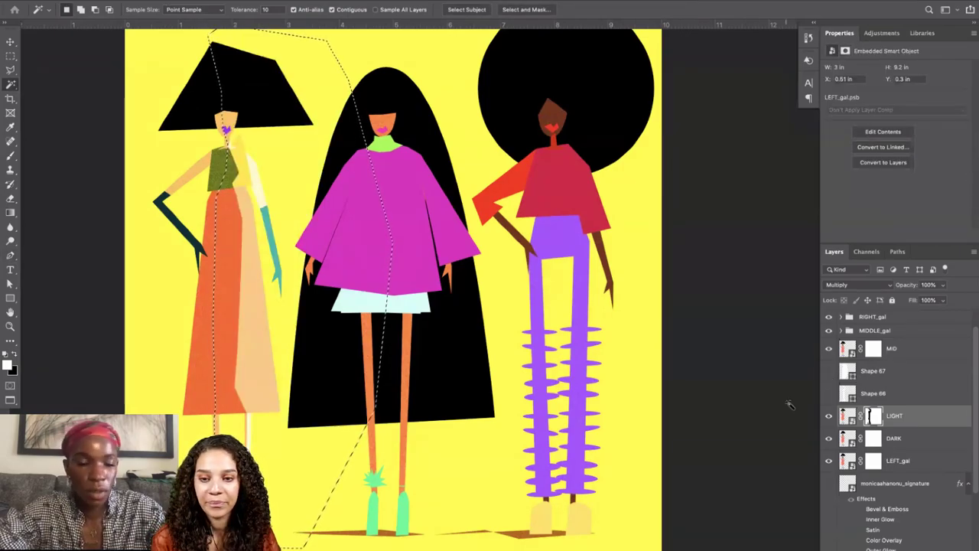
pyautogui.click(9, 367)
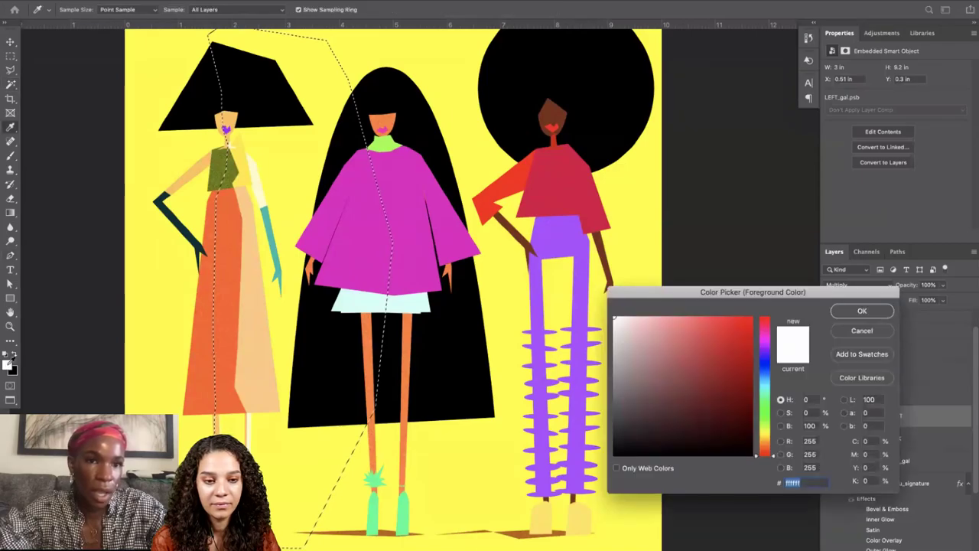
pyautogui.moveTo(614, 374); pyautogui.dragTo(603, 382)
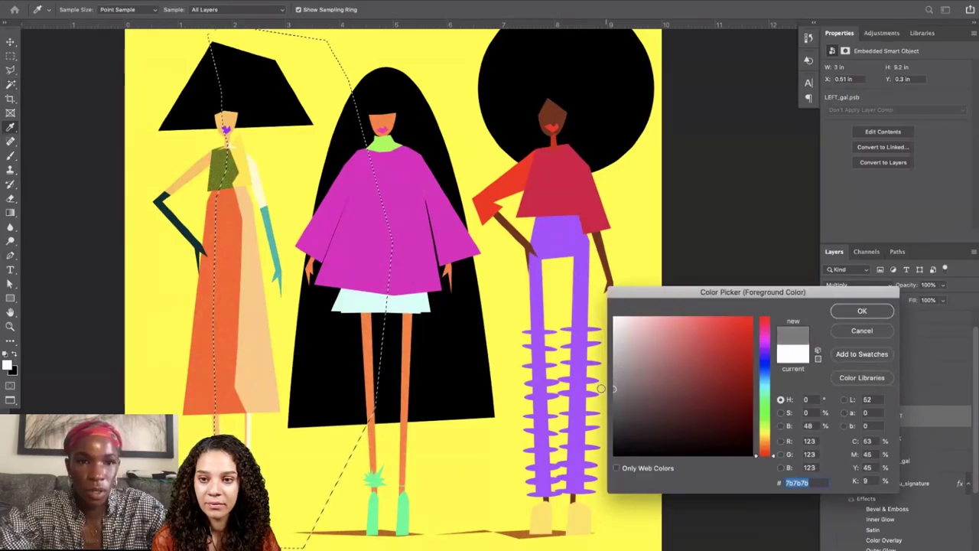
pyautogui.press('Return')
pyautogui.press('w')
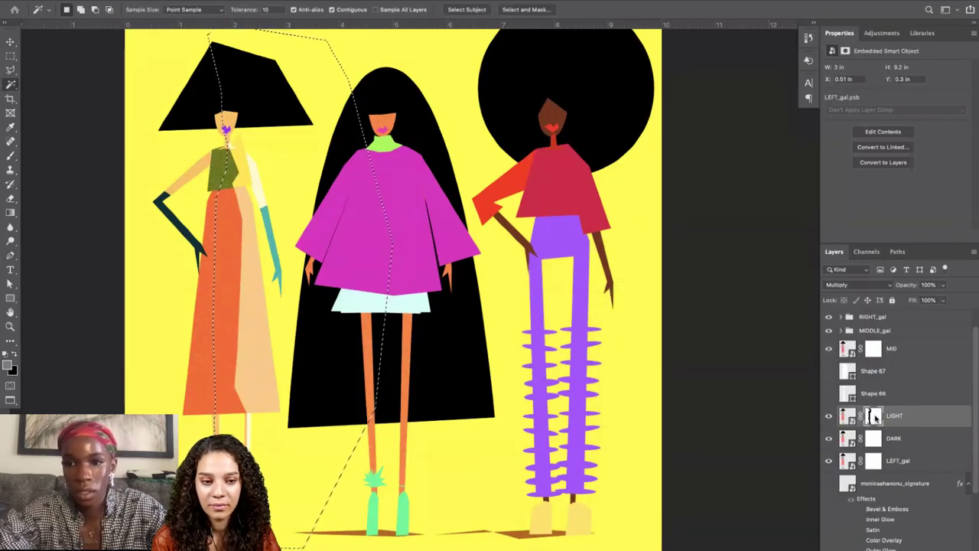
pyautogui.click(874, 417)
pyautogui.hotkey('alt', 'BackSpace')
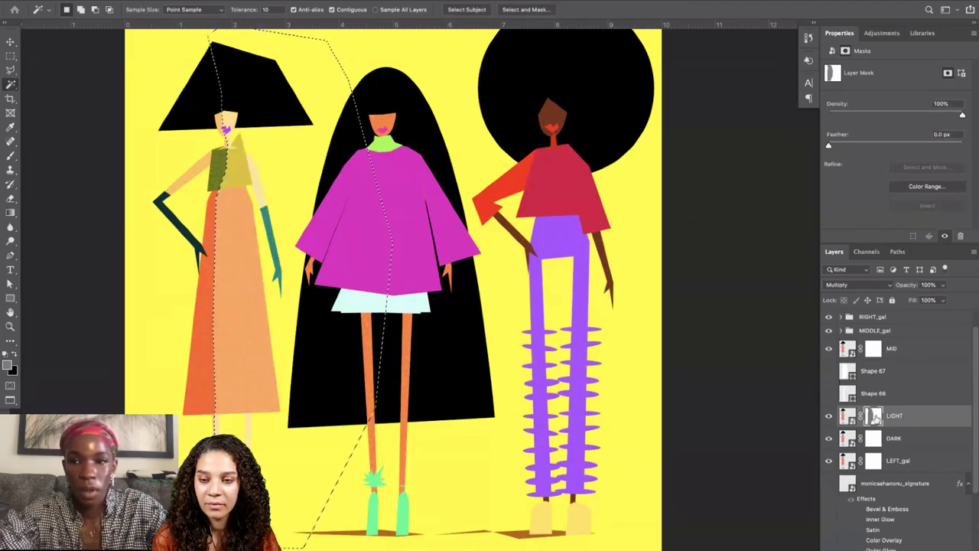
# Fill the outline of Shape 66 with black on the LIGHT layer's mask, and toggle the DARK layer off and on to compare.
pyautogui.click(849, 414)
pyautogui.click(874, 418)
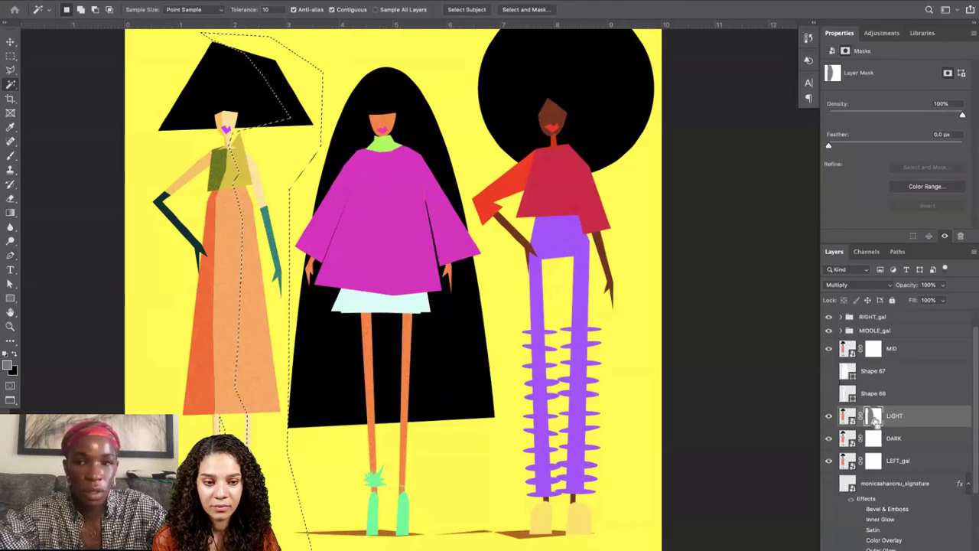
pyautogui.hotkey('alt', 'BackSpace')
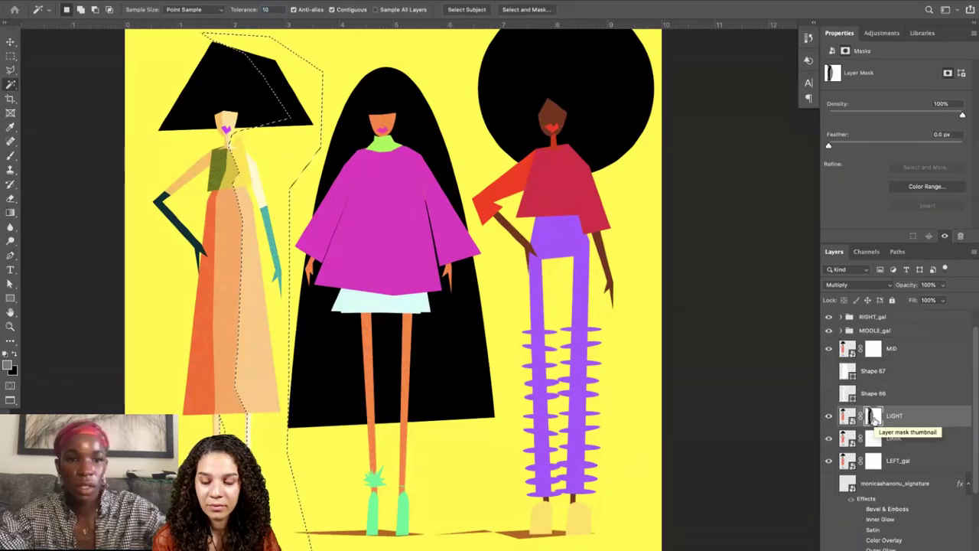
pyautogui.hotkey('ctrl', 'd')
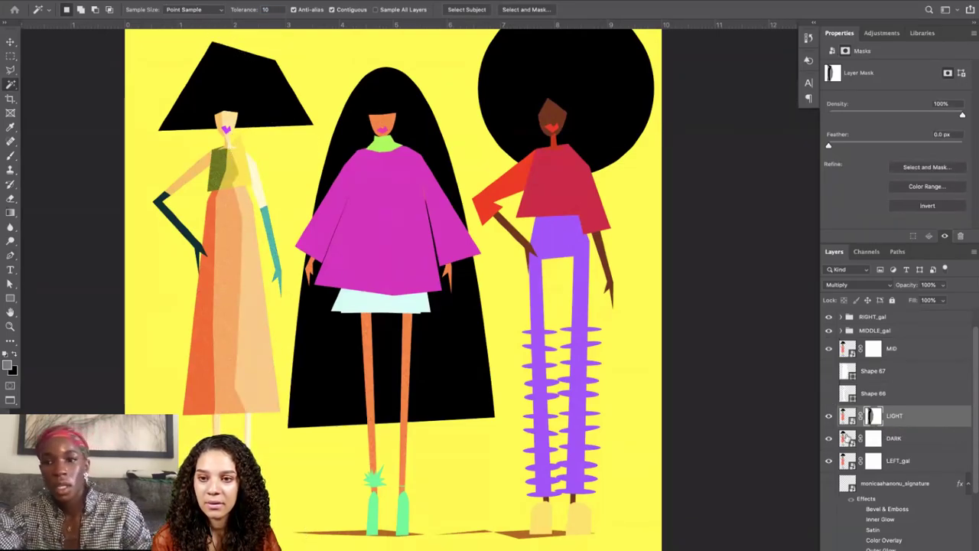
pyautogui.click(825, 440)
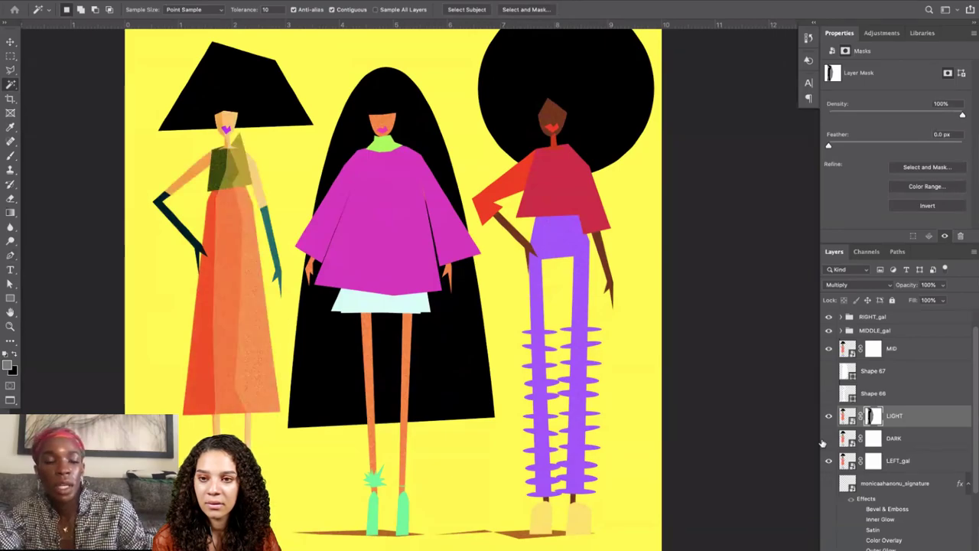
pyautogui.click(824, 440)
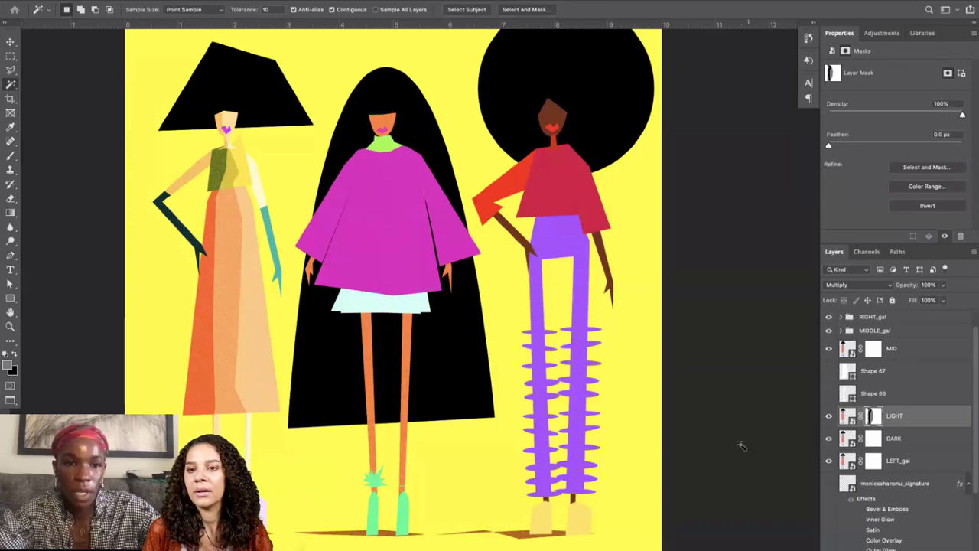
# Start a pen shape above the DARK layer, from the tip of the left figure's hair down across the face and top to the waist.
pyautogui.click(873, 441)
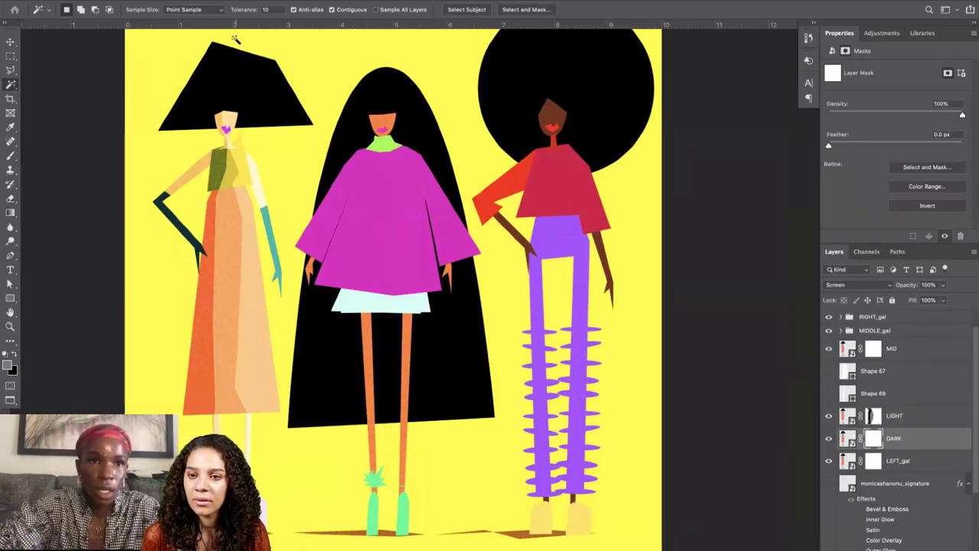
pyautogui.click(10, 255)
pyautogui.moveTo(273, 192); pyautogui.dragTo(291, 214)
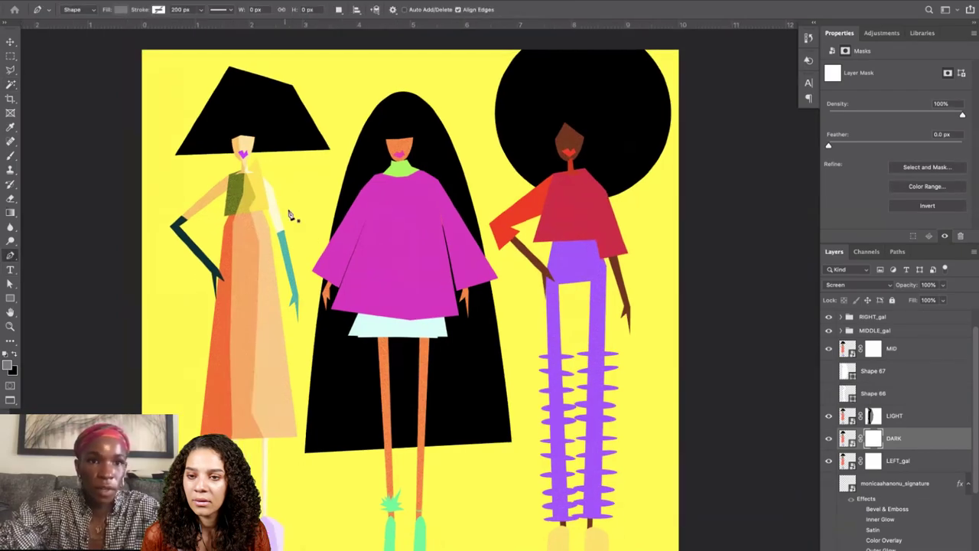
pyautogui.click(230, 59)
pyautogui.click(223, 93)
pyautogui.click(208, 130)
pyautogui.click(235, 132)
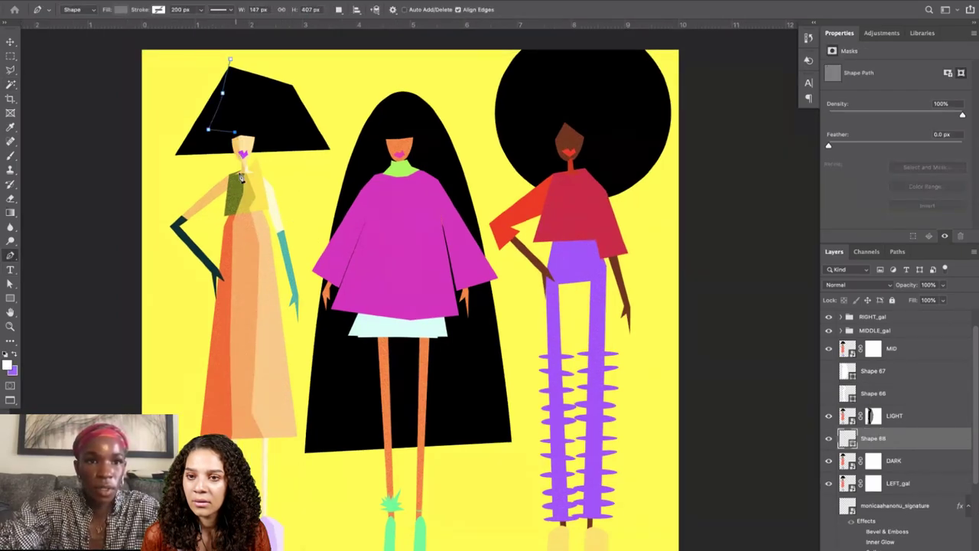
pyautogui.click(238, 186)
pyautogui.click(228, 198)
pyautogui.click(227, 211)
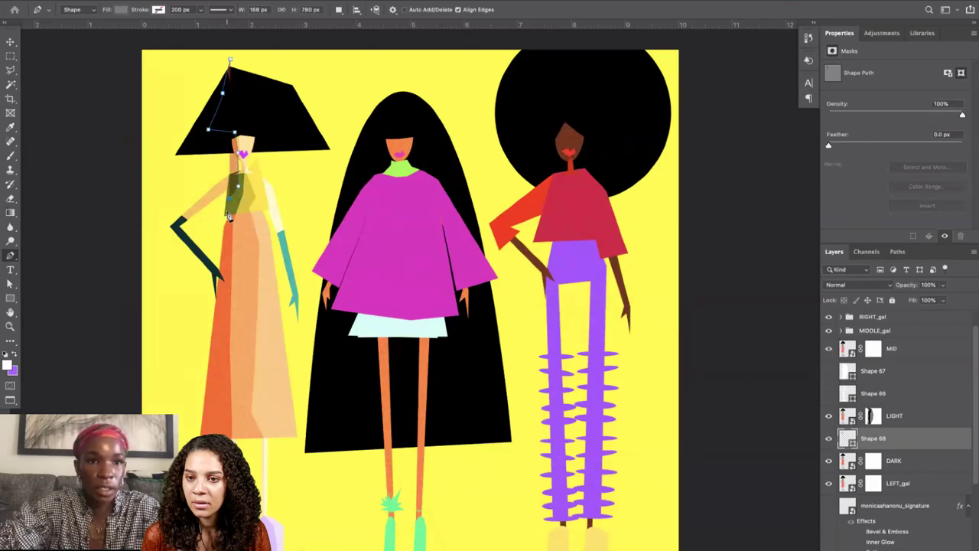
# Continue the outline down the skirt's shadow side and around the first leg, back up to the hem between the legs.
pyautogui.click(227, 241)
pyautogui.click(224, 274)
pyautogui.click(222, 303)
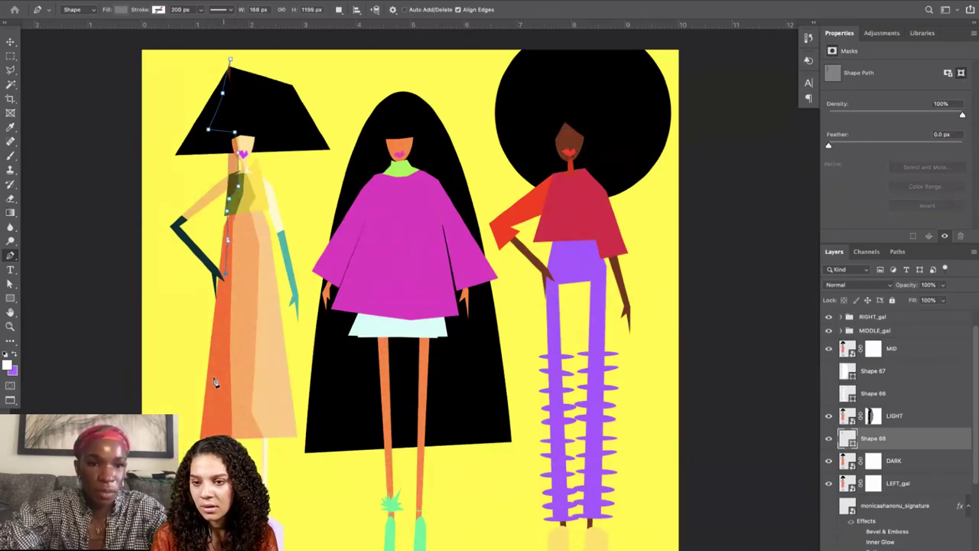
pyautogui.click(213, 380)
pyautogui.click(230, 430)
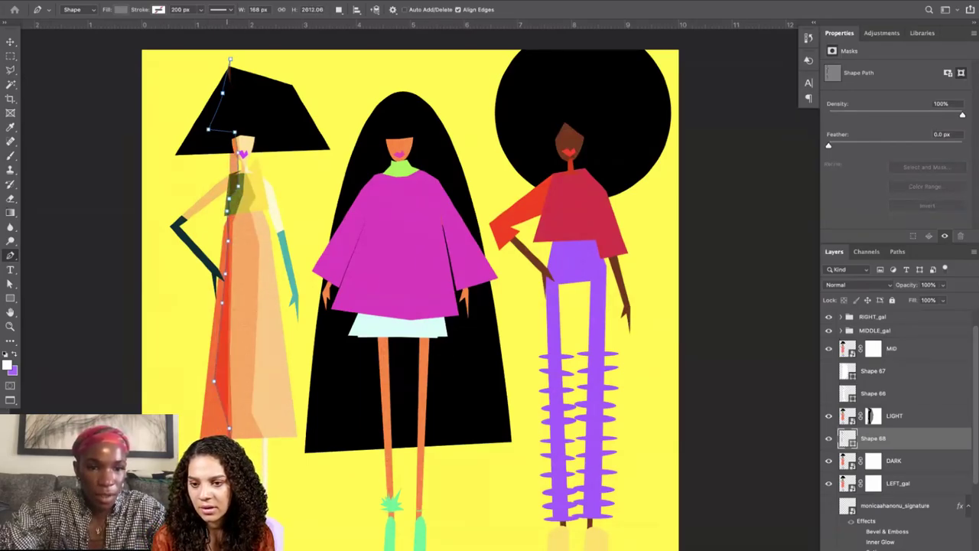
pyautogui.click(263, 436)
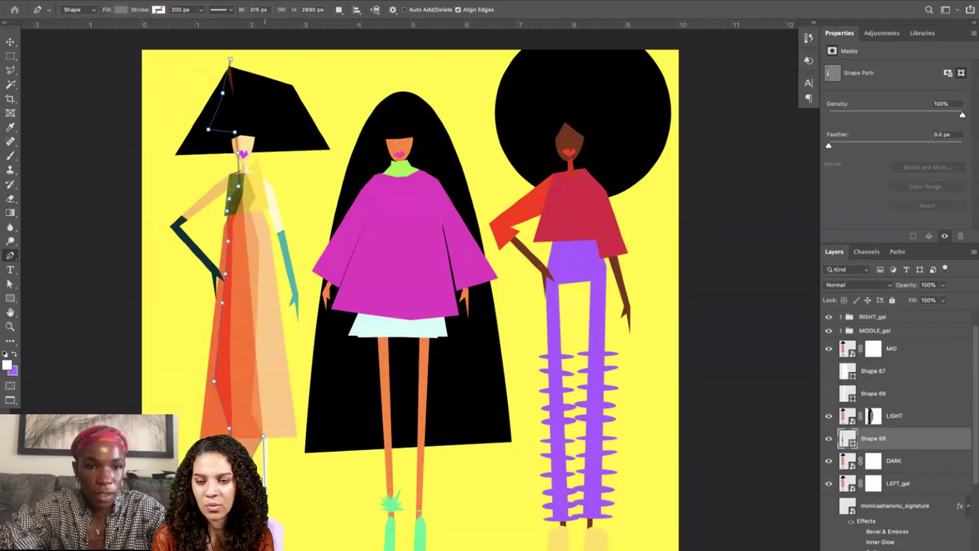
# Carry the outline around the other leg, up the skirt's edge, along the hanging arm and hand, and back down past the hem.
pyautogui.click(298, 464)
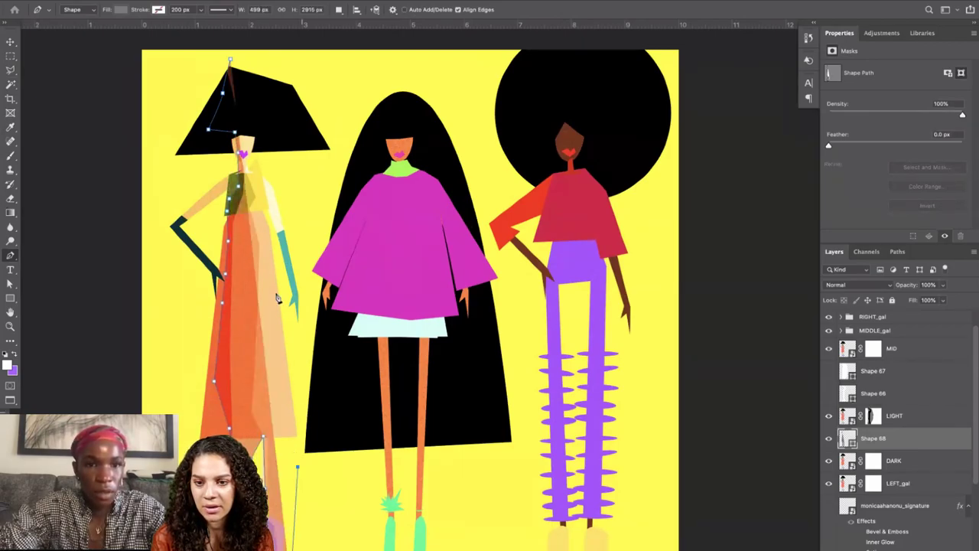
pyautogui.click(302, 413)
pyautogui.click(277, 253)
pyautogui.click(272, 217)
pyautogui.click(287, 261)
pyautogui.click(293, 293)
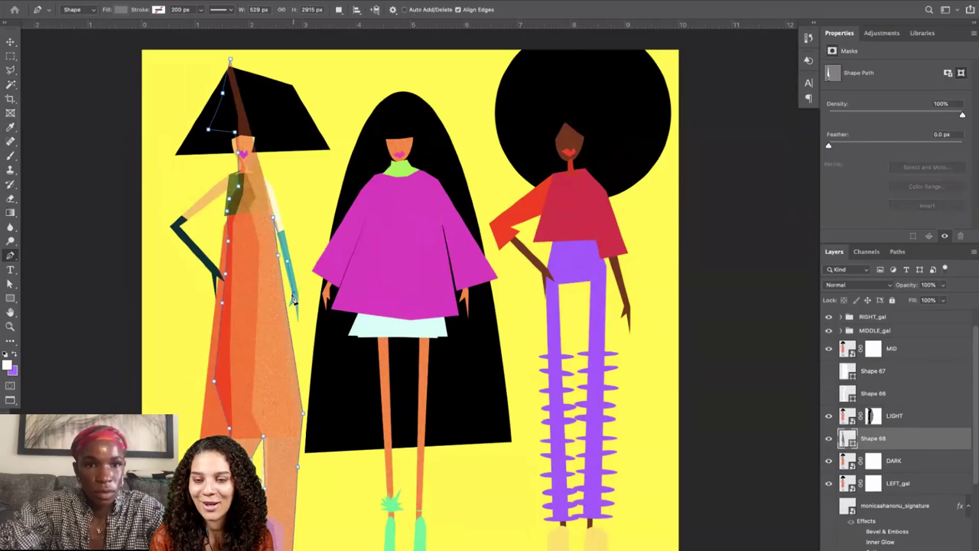
pyautogui.click(294, 302)
pyautogui.click(300, 319)
pyautogui.click(340, 524)
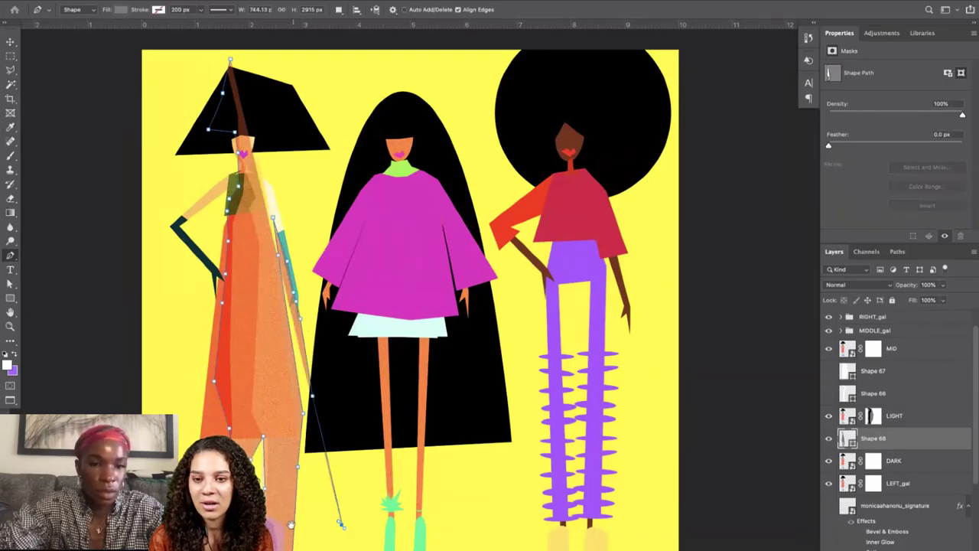
# Take the outline below the feet and up outside the left figure, closing the shape above the hair at about 1116 x 3161 px.
pyautogui.scroll(-3, 337, 520)
pyautogui.click(141, 266)
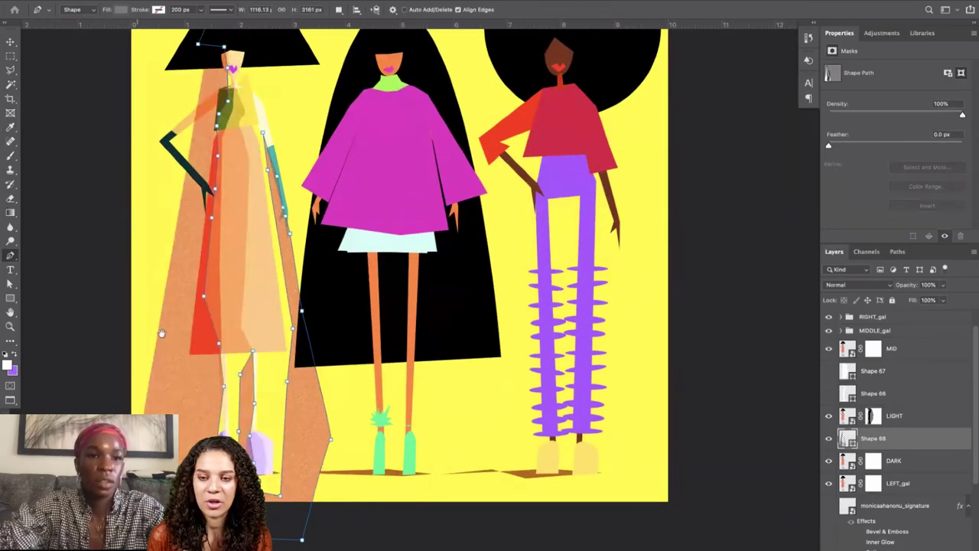
pyautogui.scroll(5, 165, 329)
pyautogui.click(175, 222)
pyautogui.click(221, 146)
pyautogui.click(258, 137)
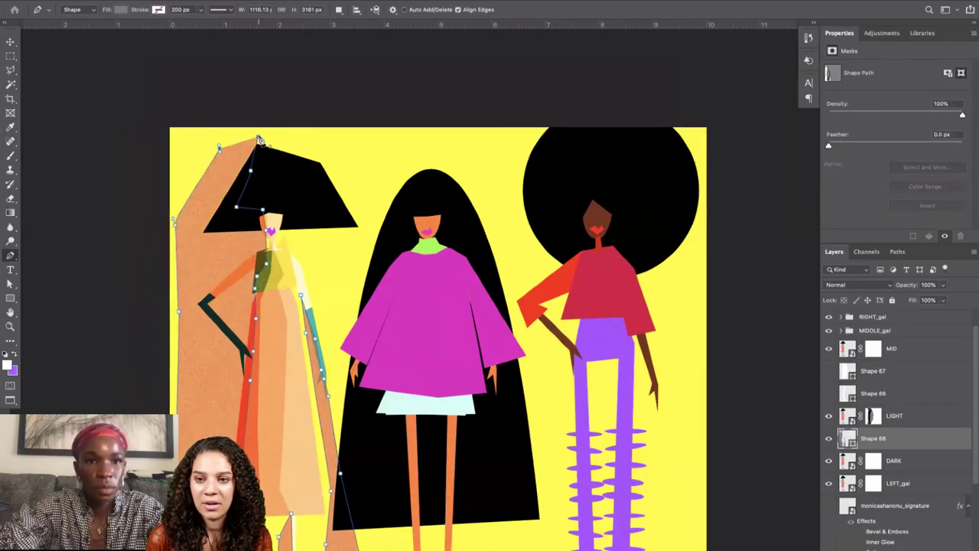
pyautogui.press('Return')
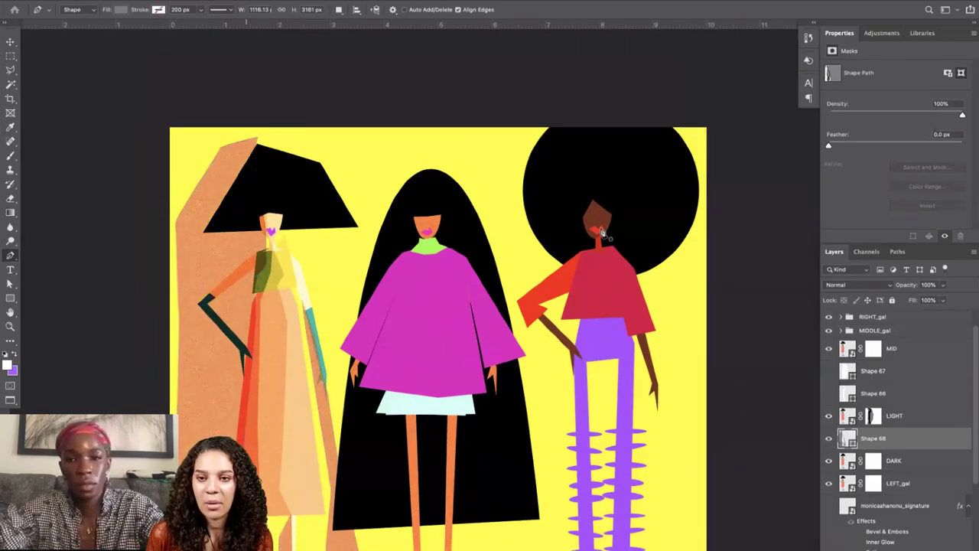
# Hide the Shape 68 layer, then fill its outline with black on the DARK layer's mask and clear the selection.
pyautogui.click(828, 438)
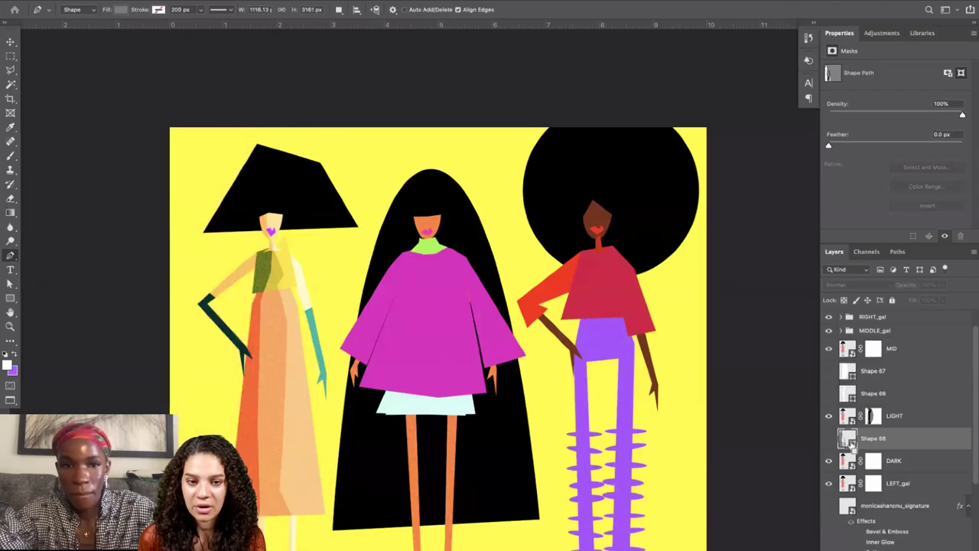
pyautogui.keyDown('super'); pyautogui.click(848, 438); pyautogui.keyUp('super')
pyautogui.click(873, 460)
pyautogui.scroll(-5, 719, 464)
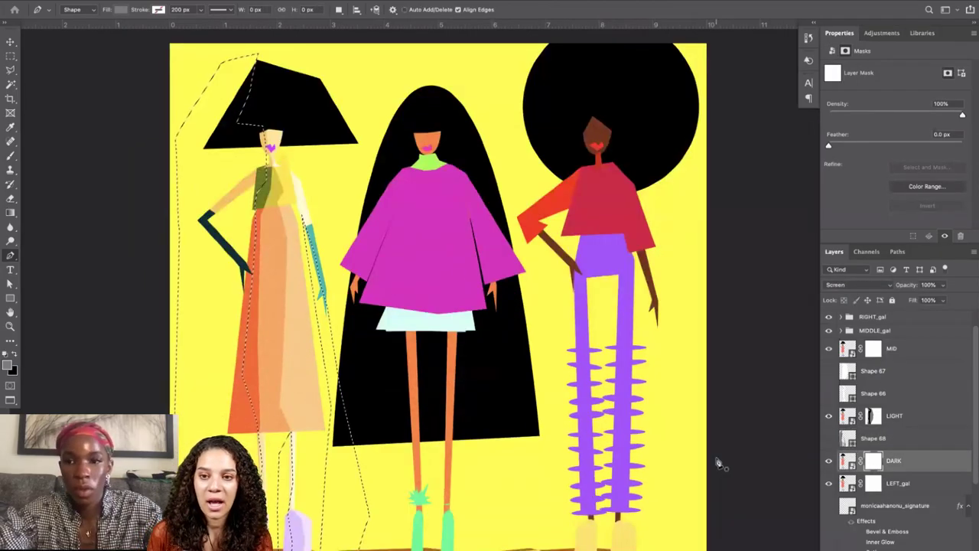
pyautogui.hotkey('alt', 'BackSpace')
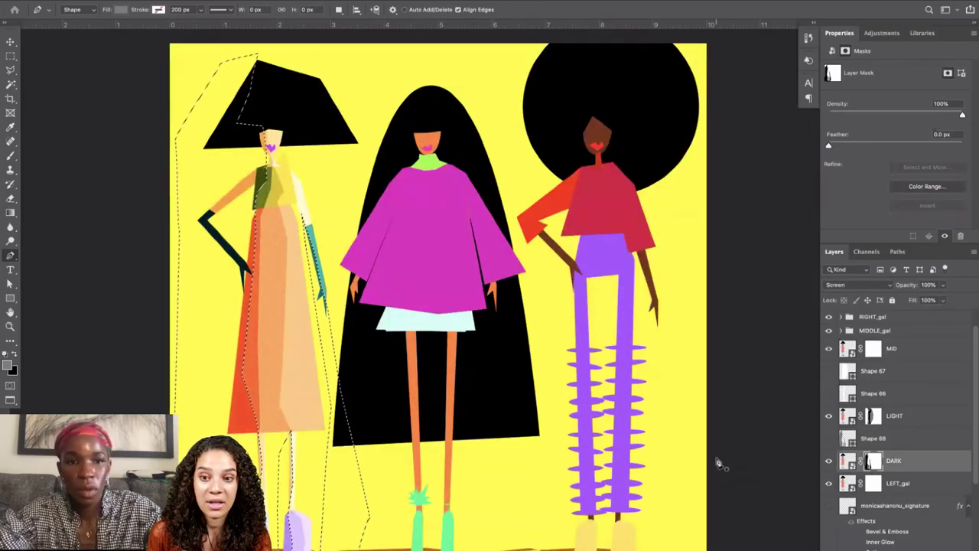
pyautogui.press('Return')
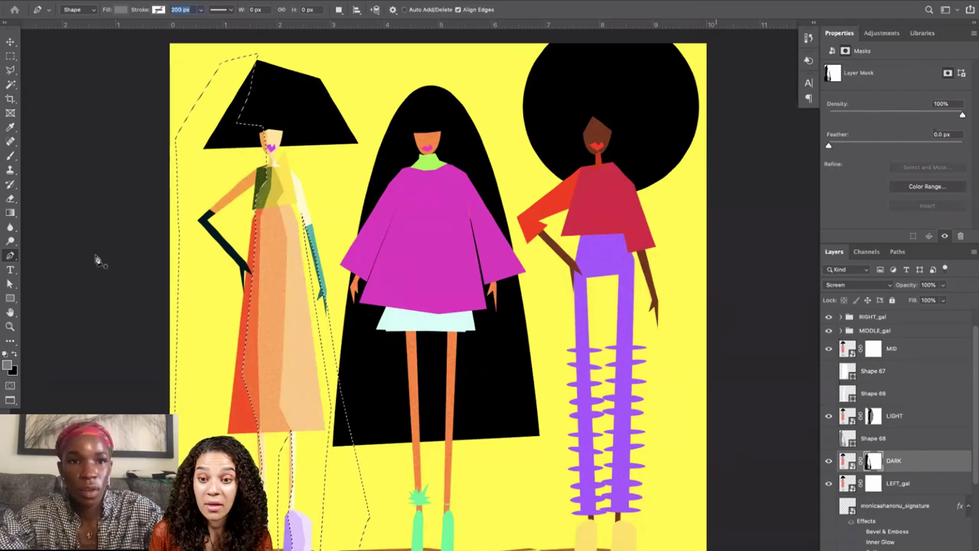
pyautogui.click(10, 85)
pyautogui.press('super+d')
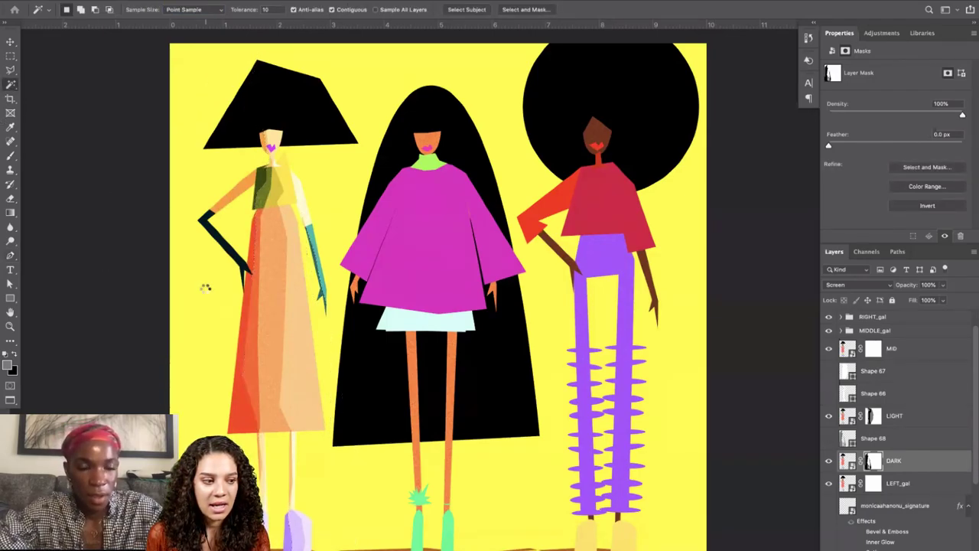
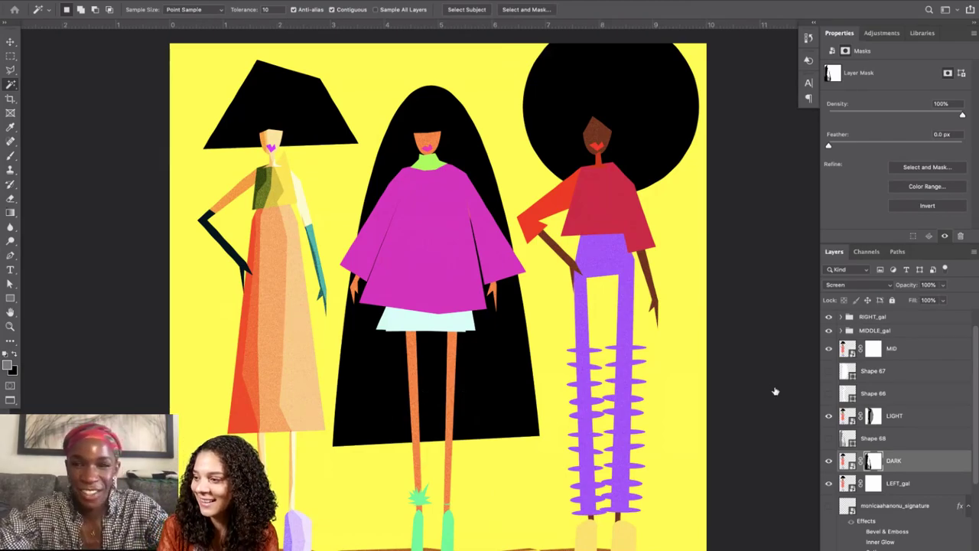
# Toggle the DARK layer off and on to compare its effect, and set its opacity to 50%.
pyautogui.click(829, 461)
pyautogui.click(828, 462)
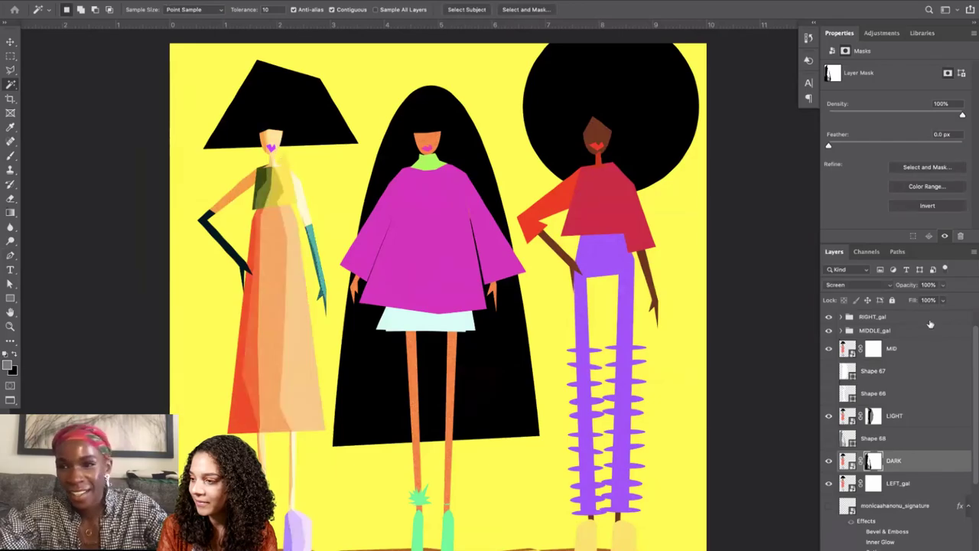
pyautogui.moveTo(929, 285); pyautogui.dragTo(902, 286)
pyautogui.write('5')
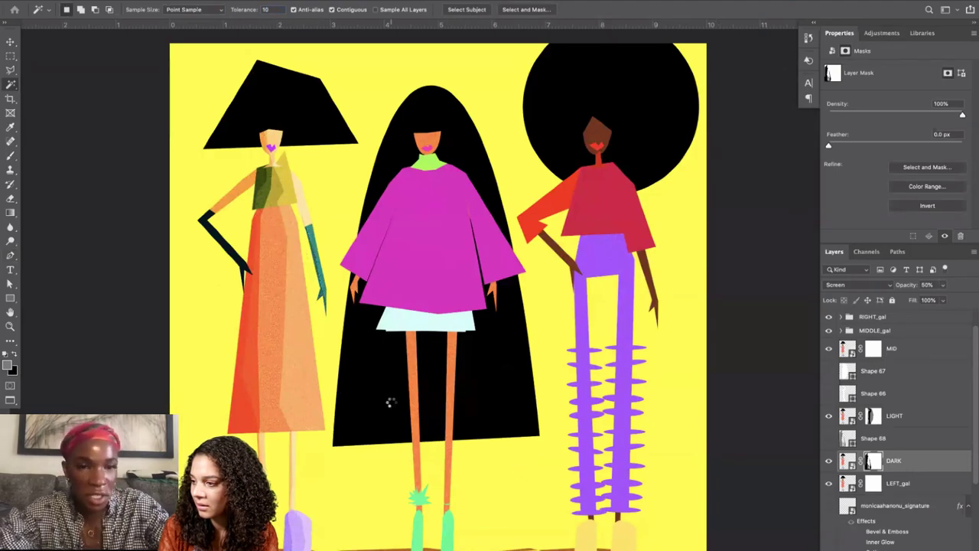
pyautogui.scroll(5, 392, 408)
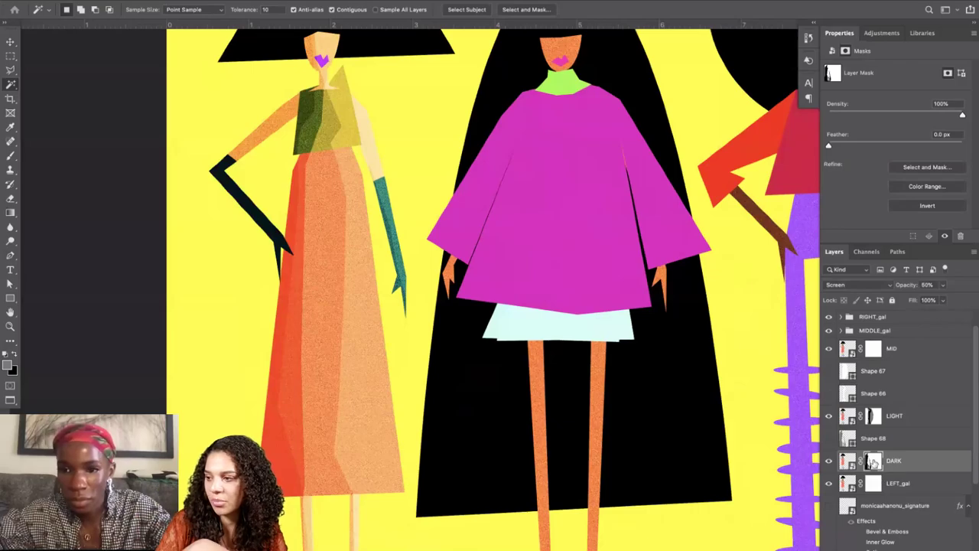
pyautogui.press('super+minus')
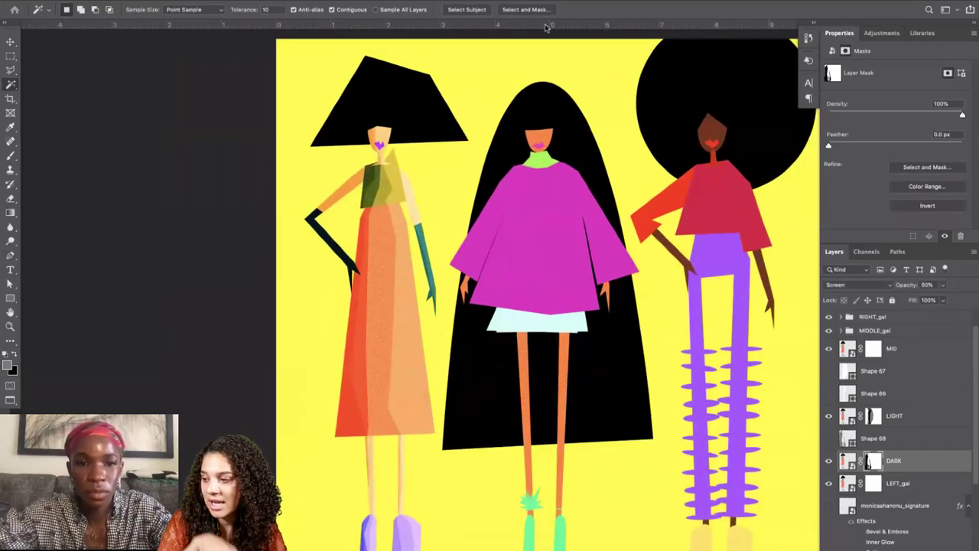
# Group the left figure's layers from LEFT_gal up to MID and name the group LEFT_all.
pyautogui.moveTo(436, 344); pyautogui.dragTo(263, 326)
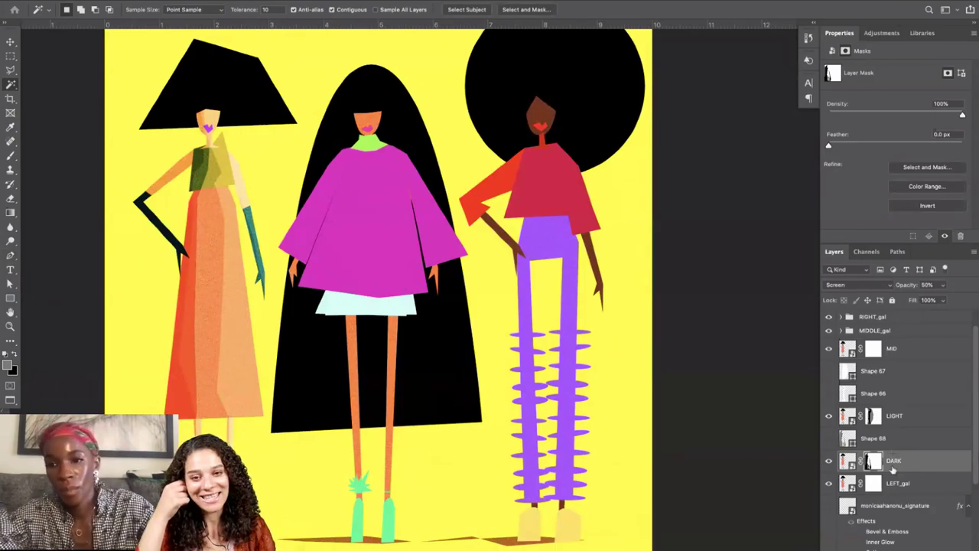
pyautogui.click(829, 482)
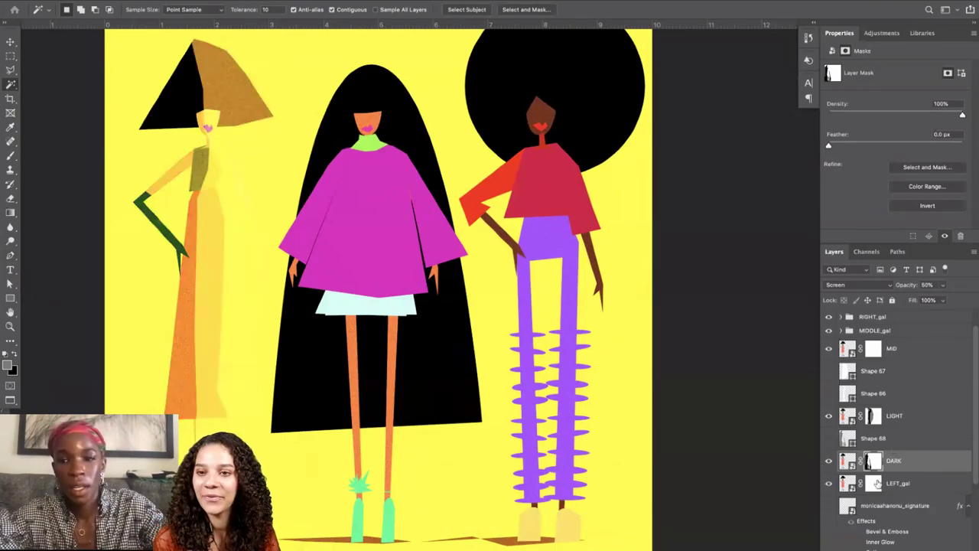
pyautogui.click(901, 482)
pyautogui.moveTo(903, 284); pyautogui.dragTo(963, 308)
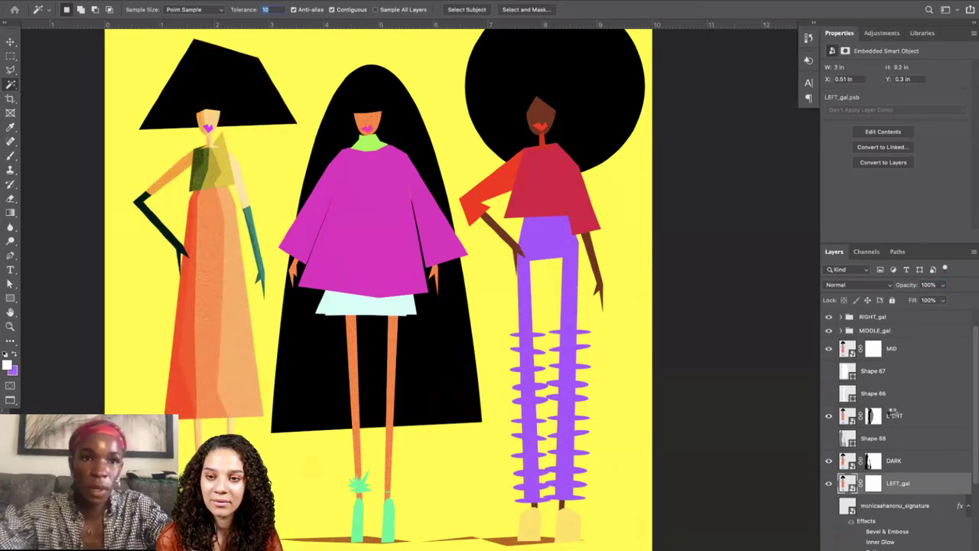
pyautogui.keyDown('shift'); pyautogui.click(894, 349); pyautogui.keyUp('shift')
pyautogui.hotkey('ctrl', 'g')
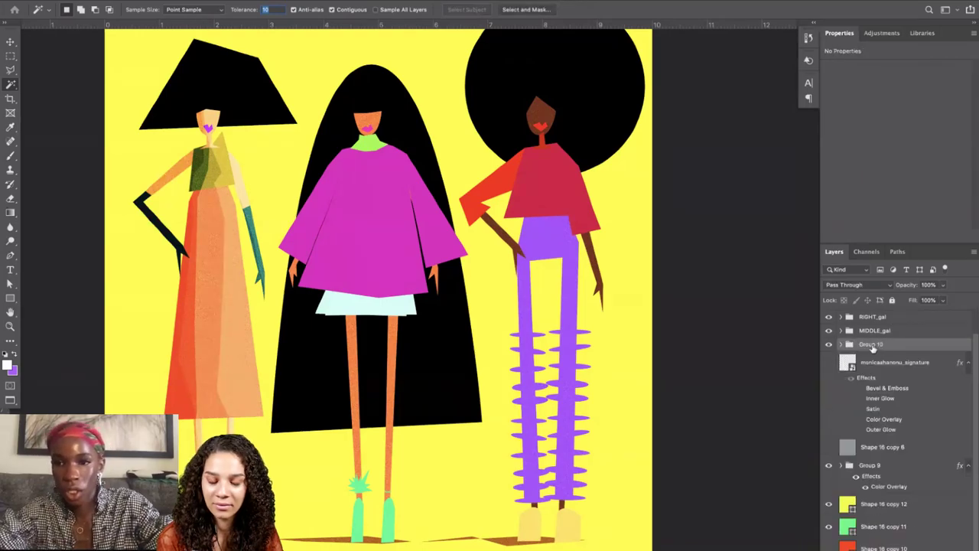
pyautogui.doubleClick(870, 344)
pyautogui.write('lef')
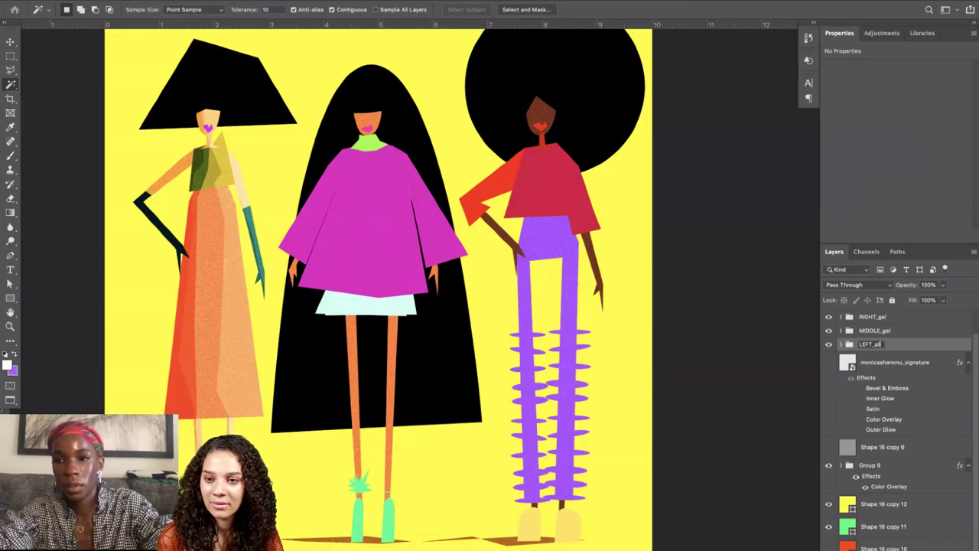
pyautogui.press('Return')
# Check which figure the MIDDLE_gal group holds by toggling its visibility, then convert the group to a smart object.
pyautogui.rightClick(871, 327)
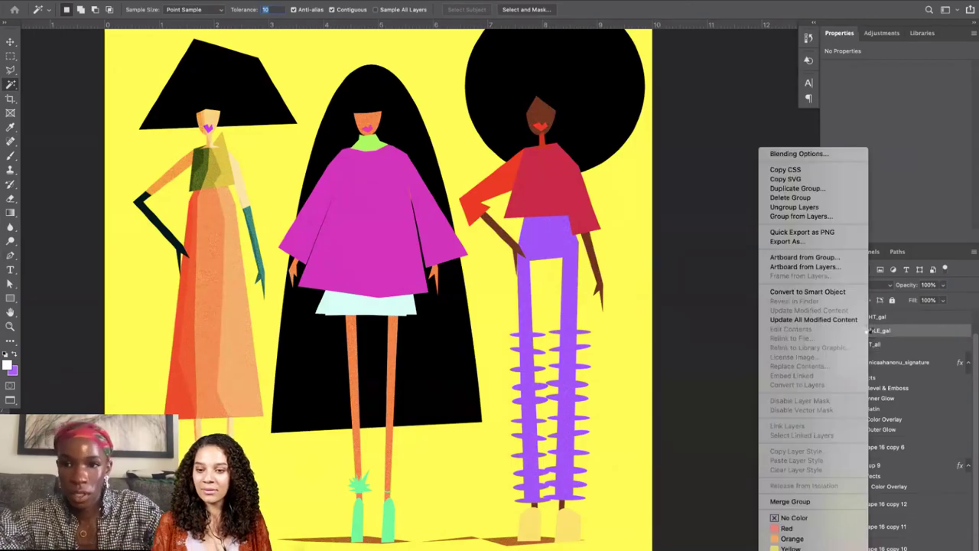
pyautogui.press('Escape')
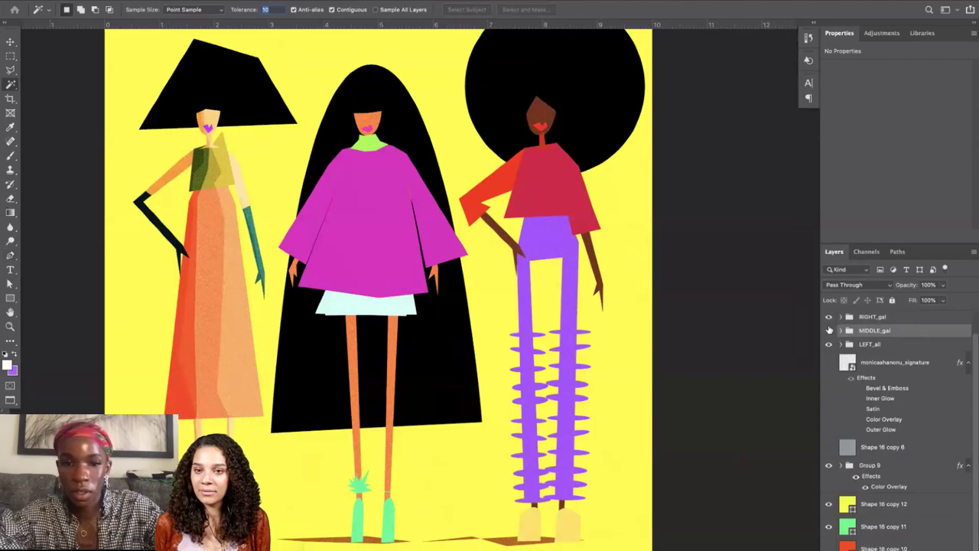
pyautogui.click(828, 330)
pyautogui.click(829, 330)
pyautogui.click(828, 330)
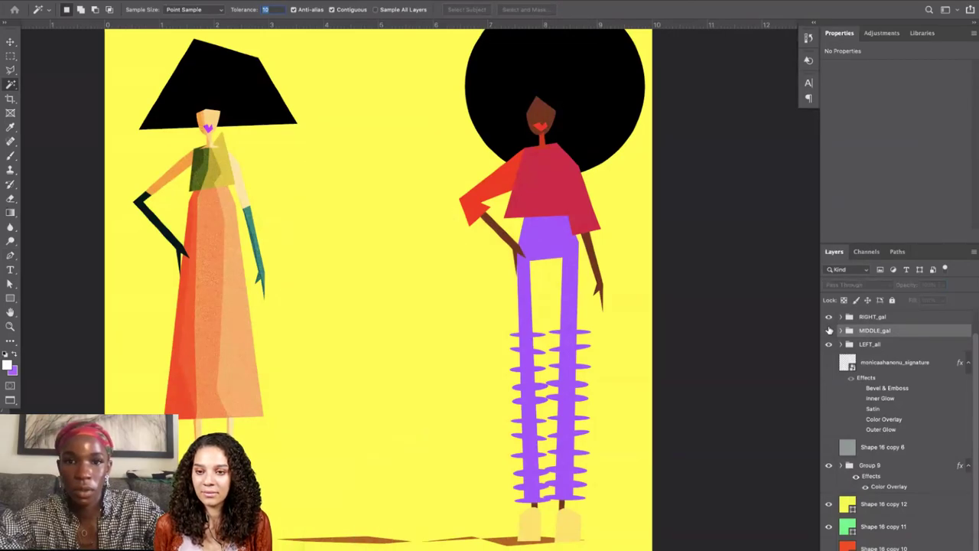
pyautogui.click(828, 330)
pyautogui.rightClick(863, 330)
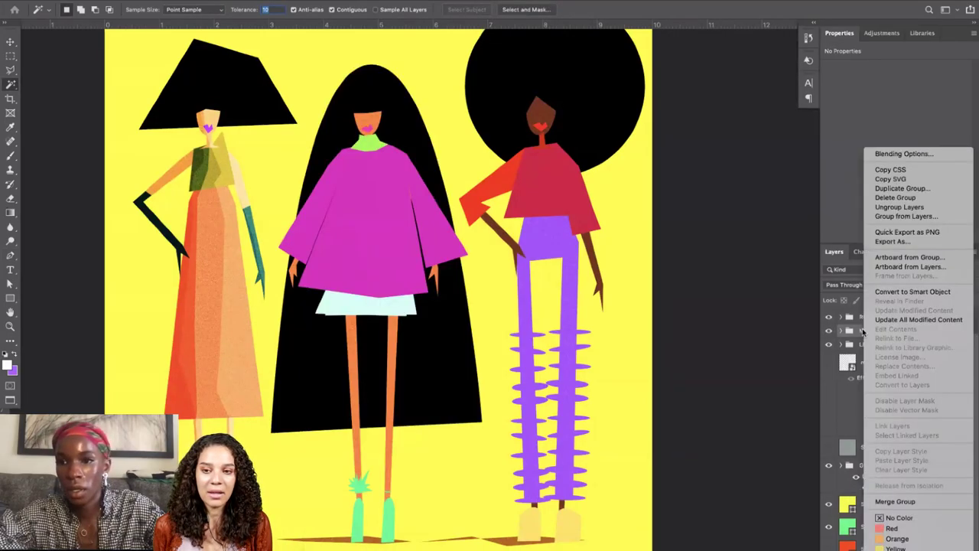
pyautogui.click(899, 295)
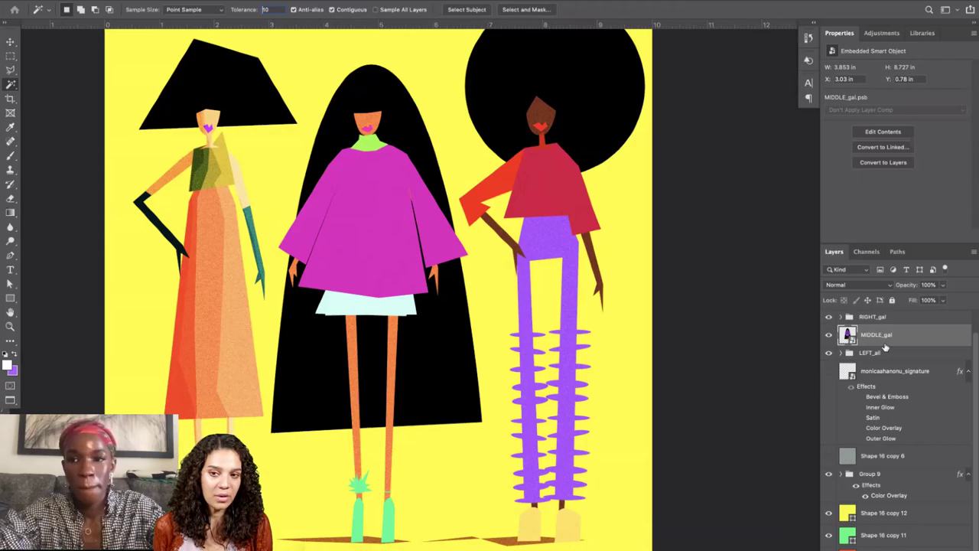
# Duplicate the MIDDLE_gal smart object three times and set the topmost copy's blend mode to Overlay.
pyautogui.hotkey('ctrl', 'j')
pyautogui.hotkey('ctrl', 'j')
pyautogui.hotkey('ctrl', 'j')
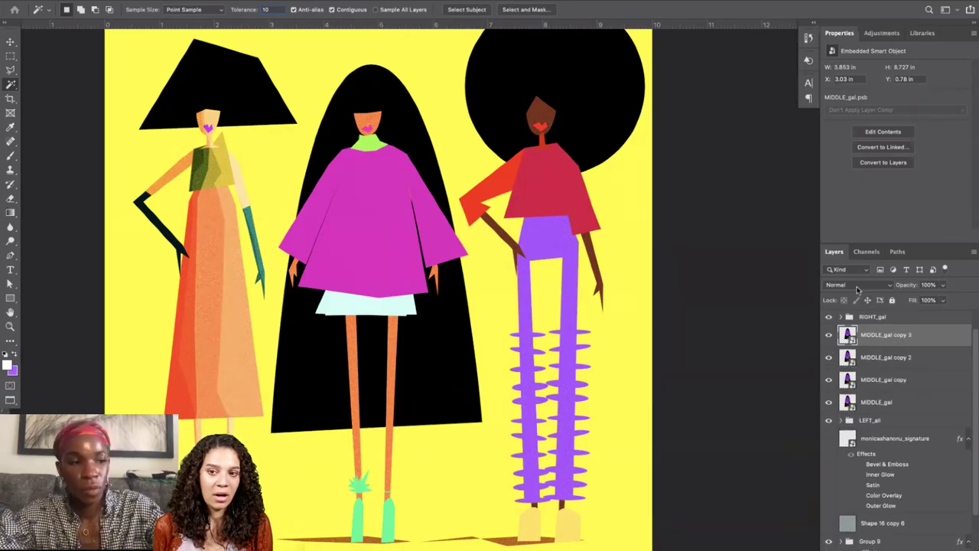
pyautogui.click(857, 286)
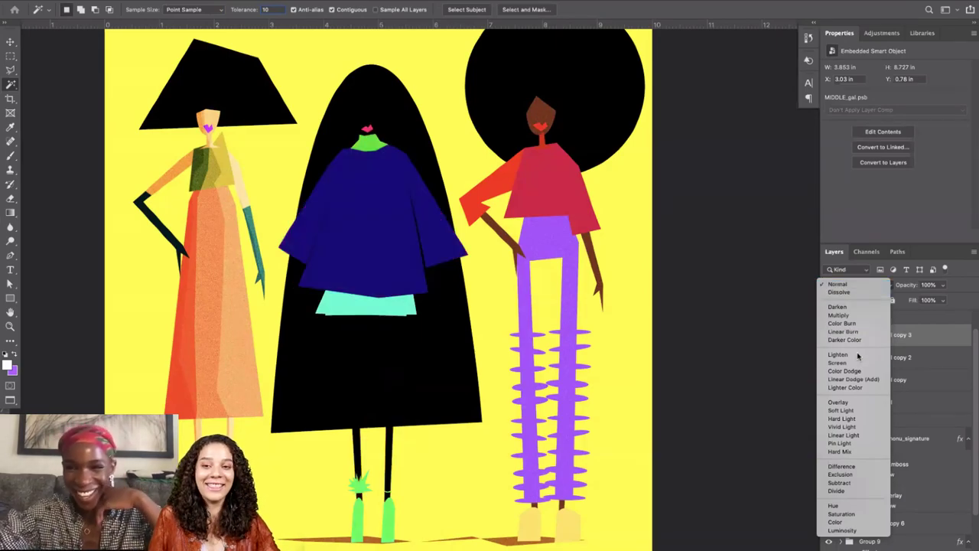
pyautogui.click(845, 402)
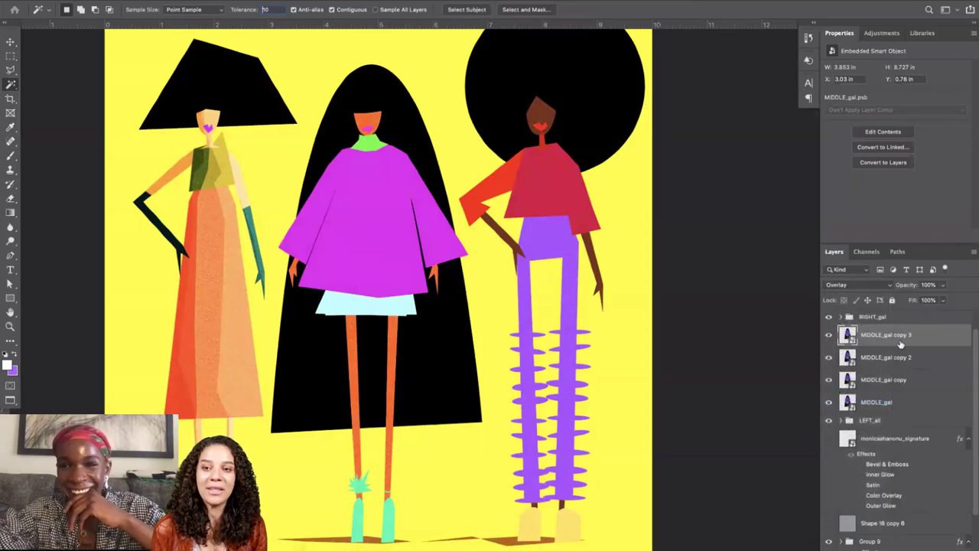
# Set the blend mode of MIDDLE_gal copy 2 to Multiply and that of MIDDLE_gal copy to Screen.
pyautogui.click(896, 358)
pyautogui.click(864, 285)
pyautogui.press('Escape')
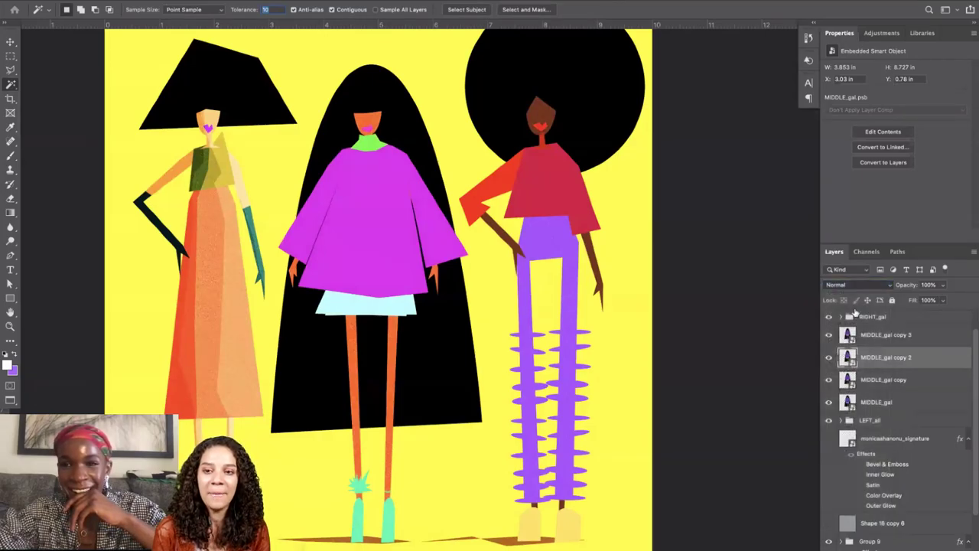
pyautogui.click(857, 285)
pyautogui.click(850, 314)
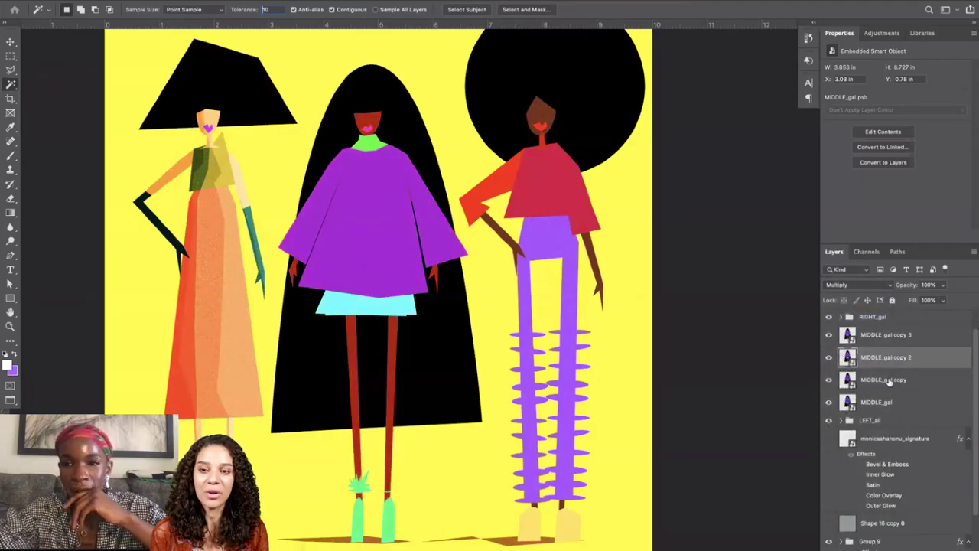
pyautogui.click(889, 381)
pyautogui.click(849, 285)
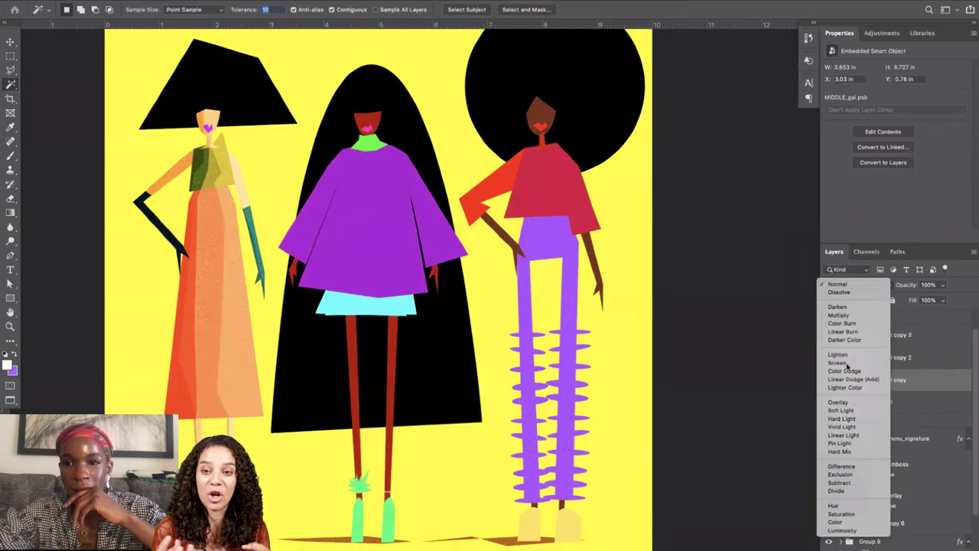
pyautogui.click(847, 366)
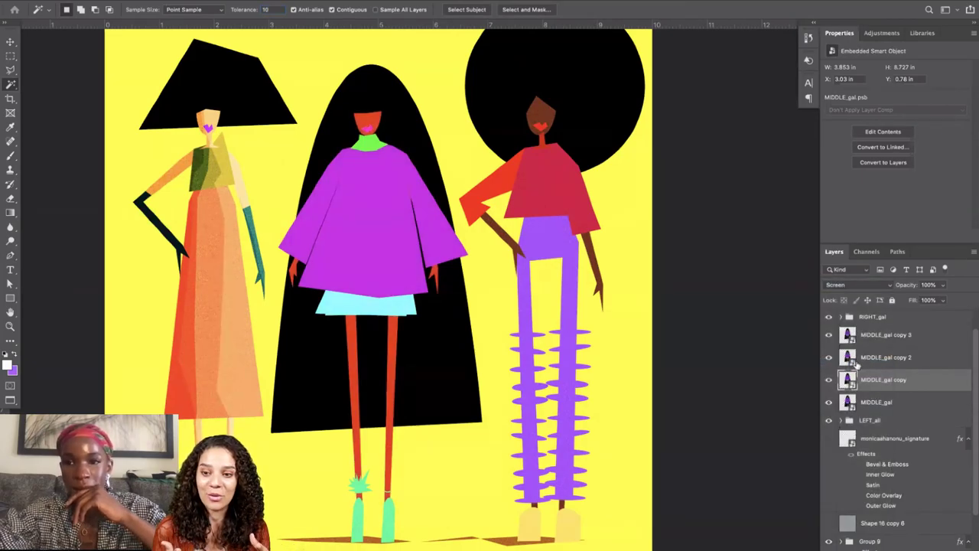
# Rename the Multiply copy of the middle figure as LIGHT and the Screen copy as DARK.
pyautogui.click(882, 343)
pyautogui.click(928, 284)
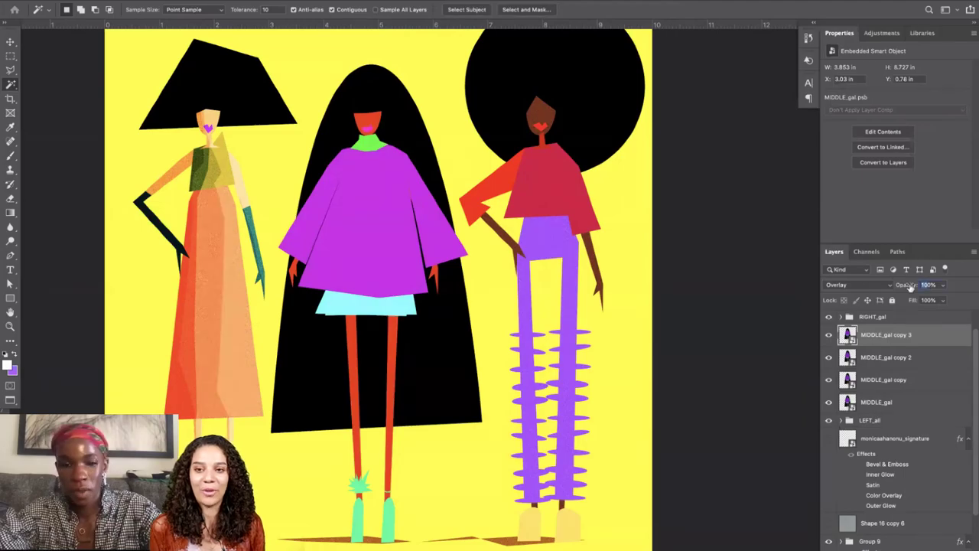
pyautogui.doubleClick(880, 357)
pyautogui.write('LIGHT')
pyautogui.press('Return')
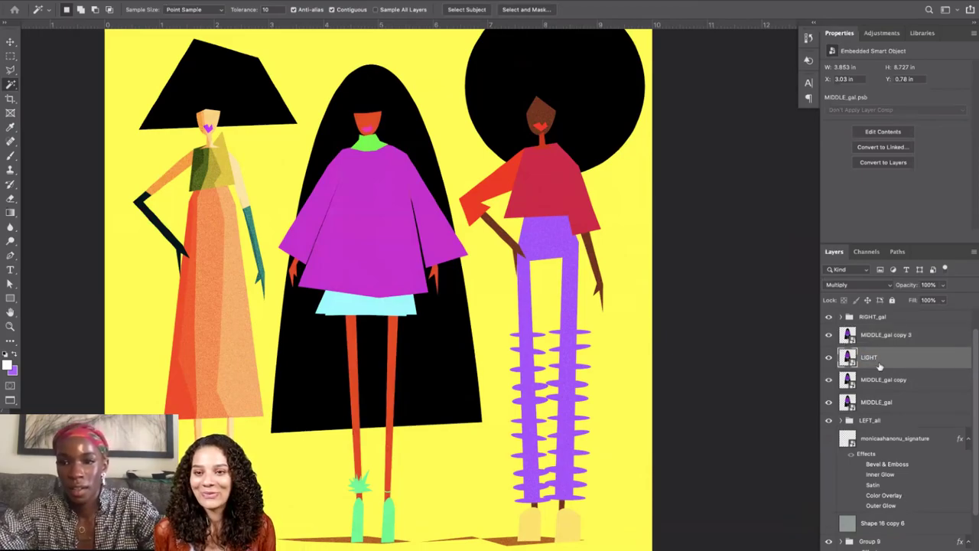
pyautogui.doubleClick(878, 380)
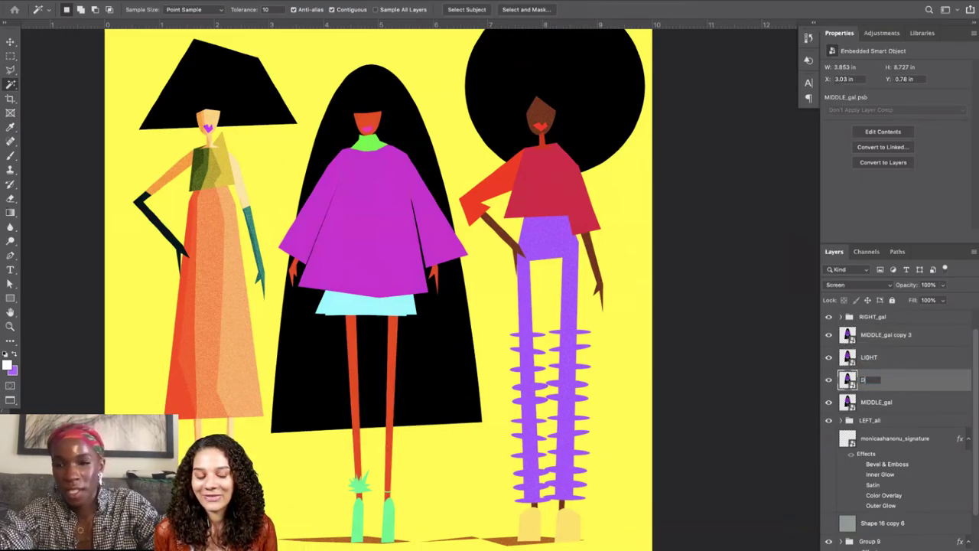
pyautogui.press('Return')
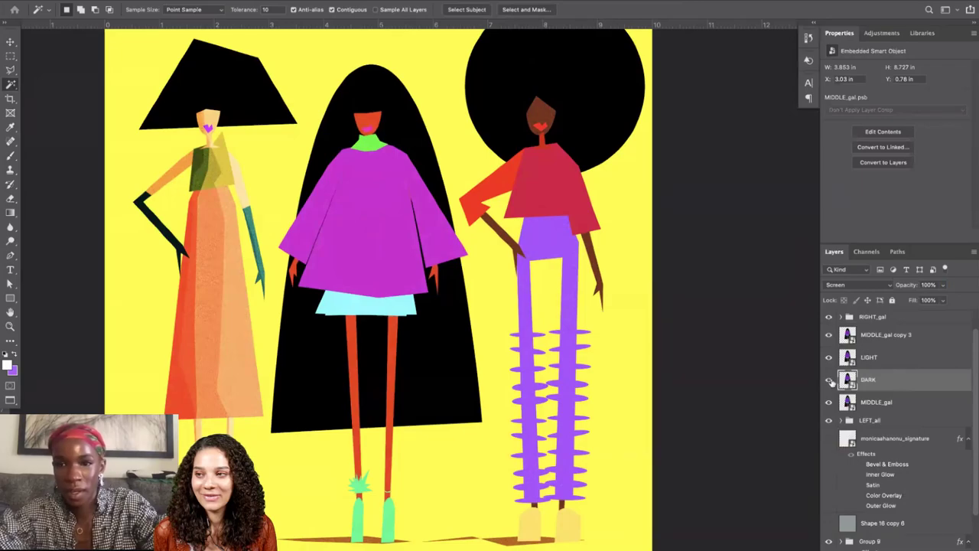
# Toggle the middle figure's DARK and LIGHT layers off and on to compare their effects.
pyautogui.click(829, 380)
pyautogui.click(830, 380)
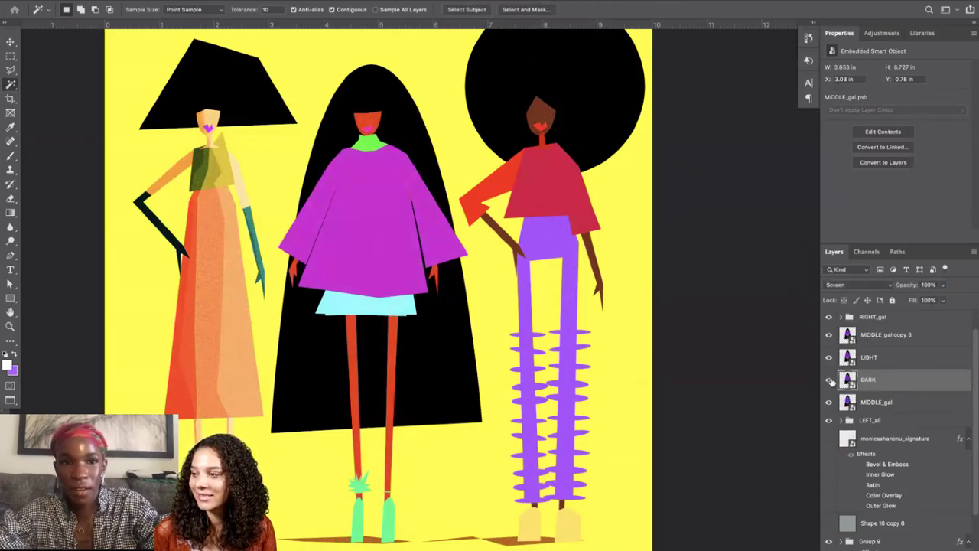
pyautogui.click(830, 380)
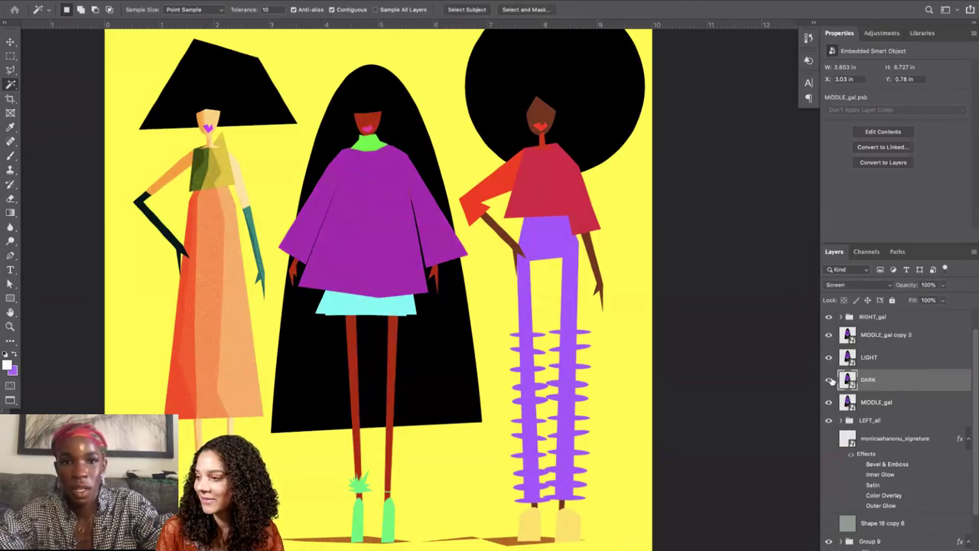
pyautogui.click(829, 380)
pyautogui.click(829, 358)
pyautogui.click(829, 358)
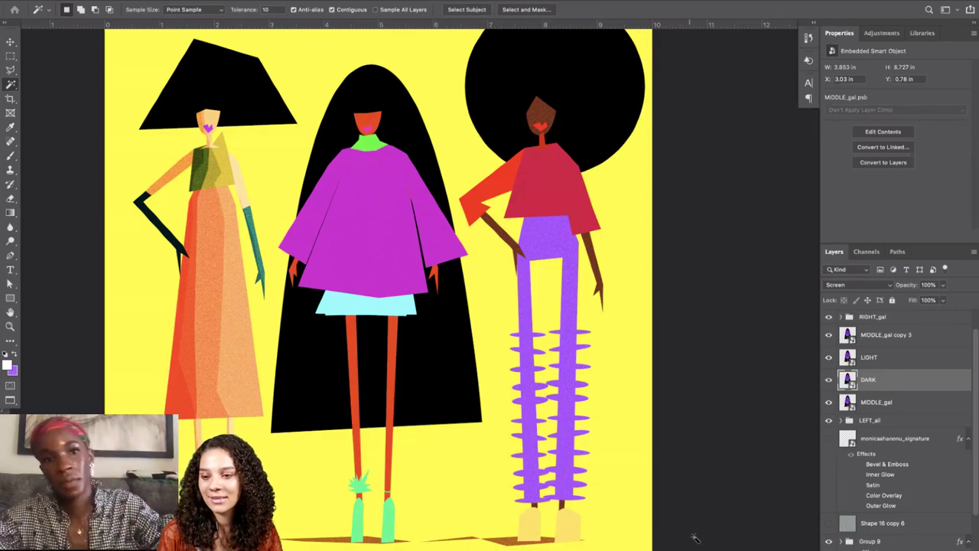
# Add layer masks to the middle figure's LIGHT and DARK layers, leaving the LIGHT mask active.
pyautogui.click(879, 358)
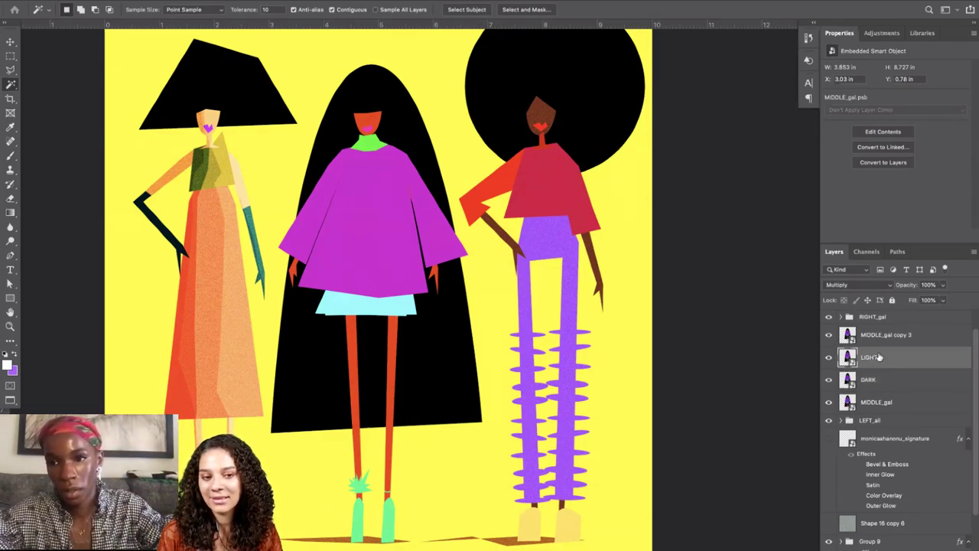
pyautogui.click(888, 550)
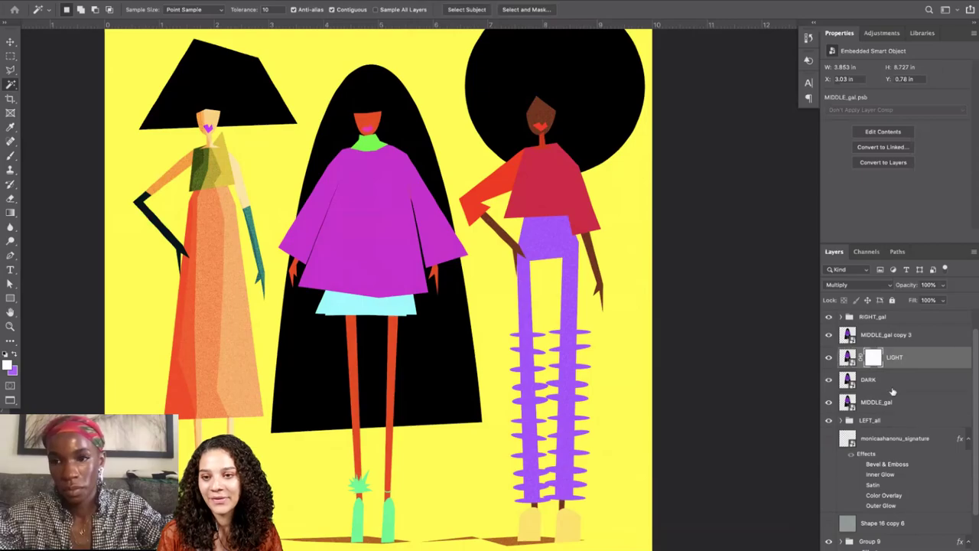
pyautogui.click(894, 384)
pyautogui.click(887, 549)
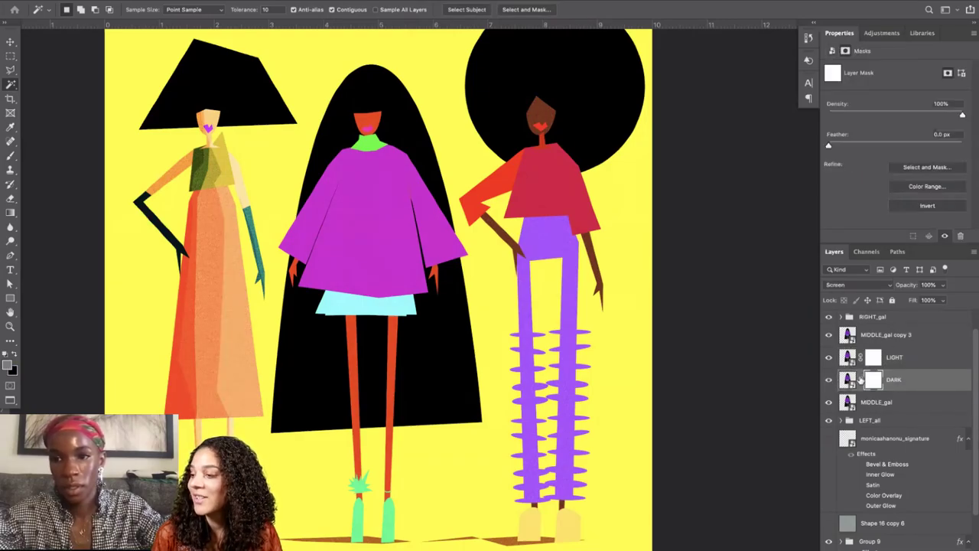
pyautogui.click(829, 357)
pyautogui.click(828, 358)
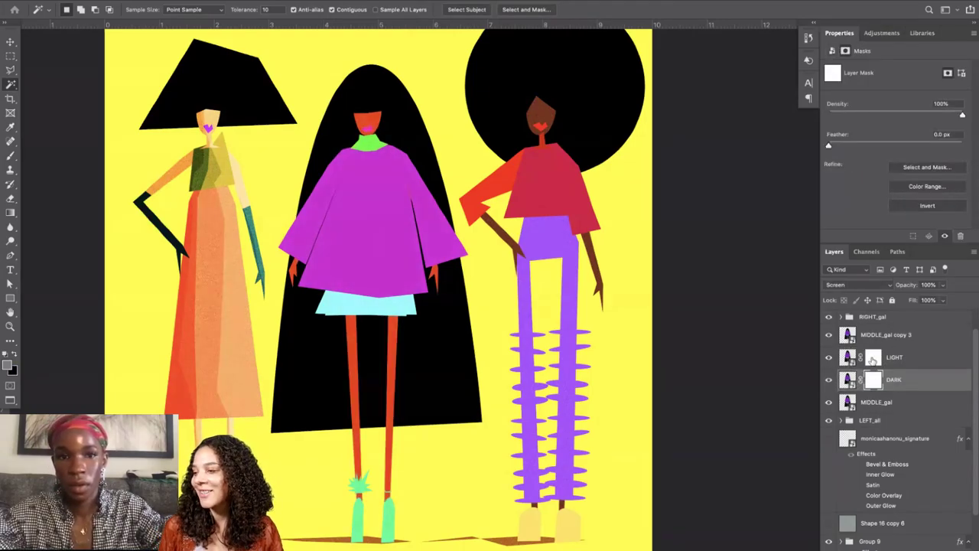
pyautogui.click(877, 359)
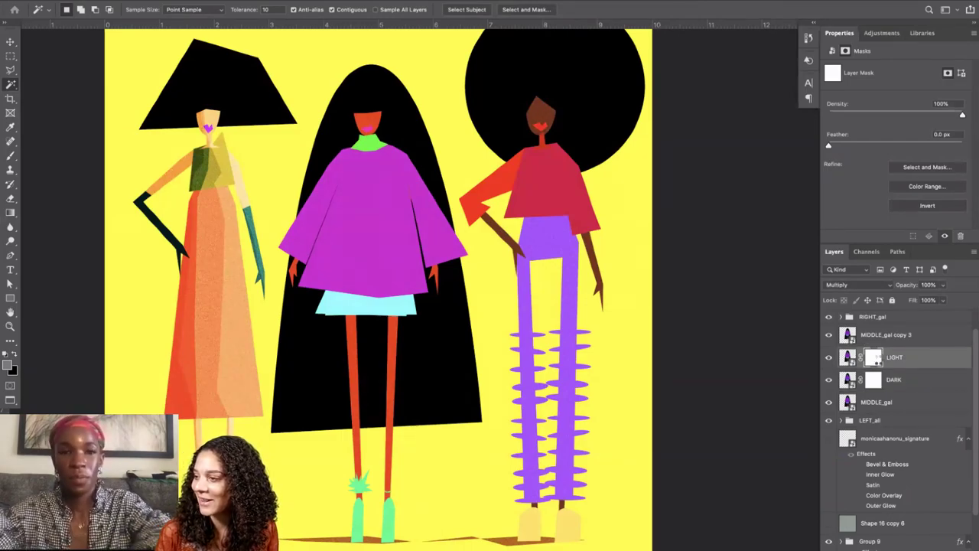
# Start a Pen tool shape above the middle figure's hair and run its edge down through the face and neck, about 78 x 515 px.
pyautogui.click(10, 255)
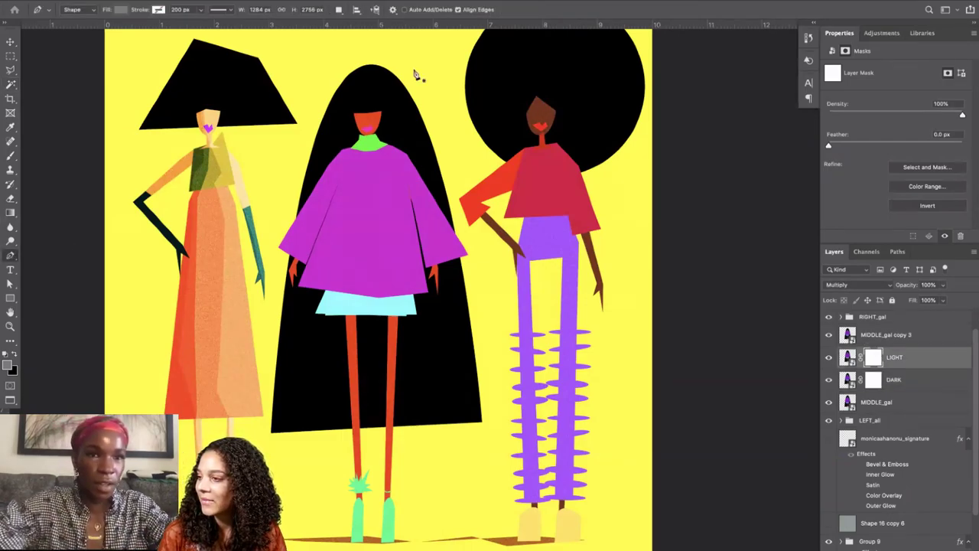
pyautogui.click(363, 62)
pyautogui.click(375, 74)
pyautogui.click(375, 101)
pyautogui.click(372, 113)
pyautogui.click(365, 123)
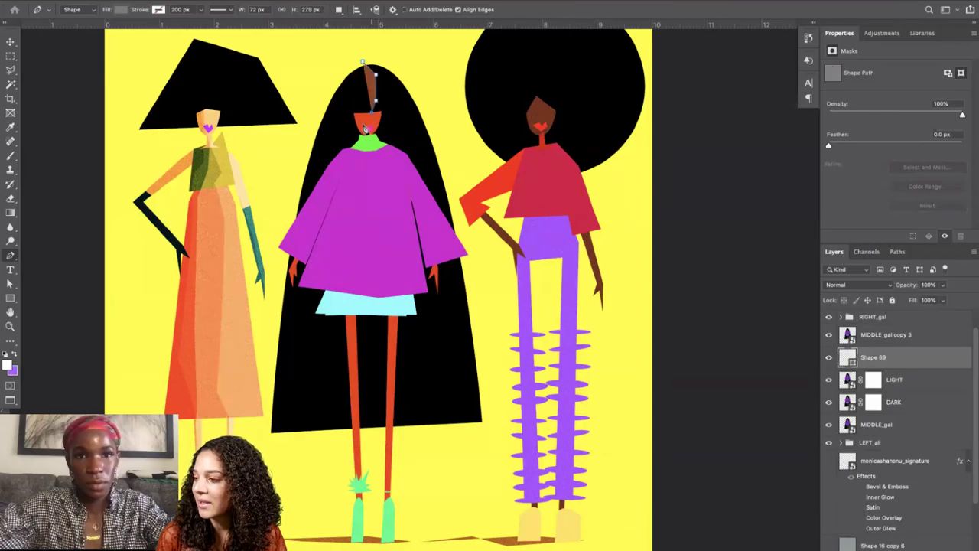
pyautogui.click(378, 153)
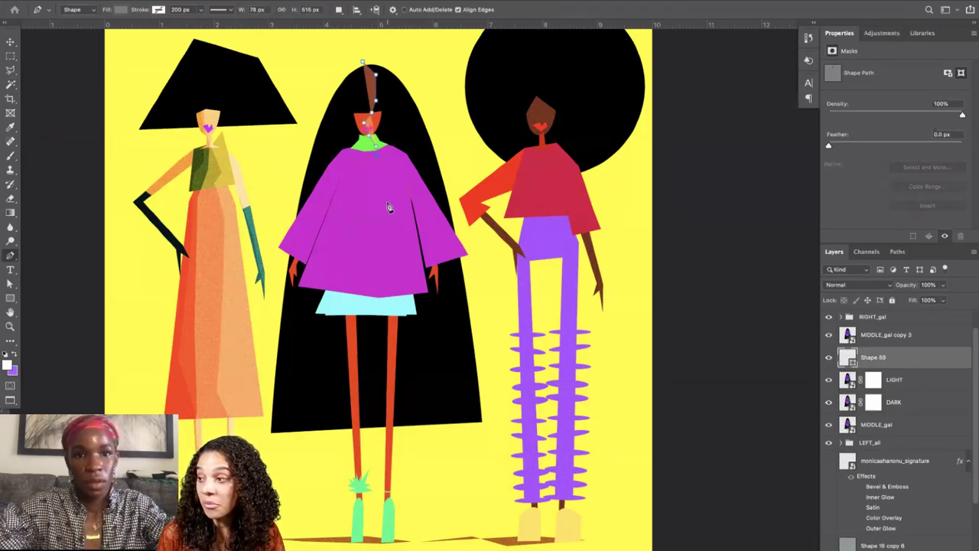
# Carry the pen outline down through the middle figure's sweater and light-blue skirt to the skirt's hem.
pyautogui.click(387, 202)
pyautogui.click(379, 264)
pyautogui.click(372, 284)
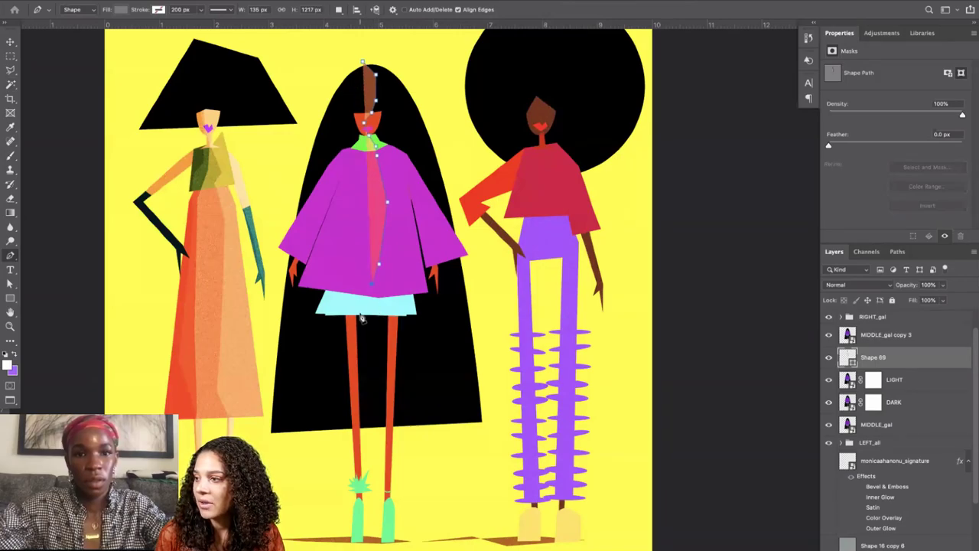
pyautogui.click(360, 313)
# Take the outline across the hem and down the other leg and shoe to below the foot, reaching about 171 x 2737 px.
pyautogui.click(389, 308)
pyautogui.click(388, 472)
pyautogui.click(388, 507)
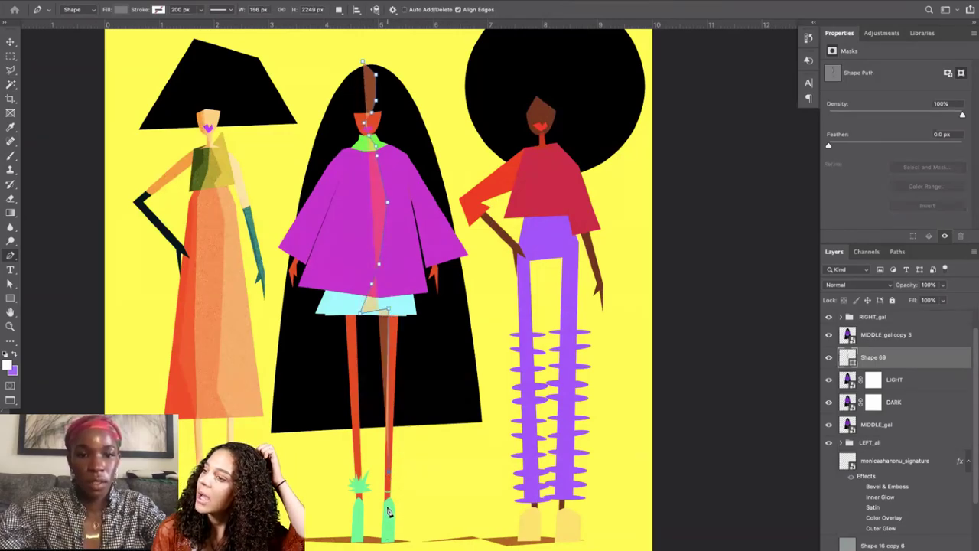
pyautogui.click(391, 525)
pyautogui.click(385, 549)
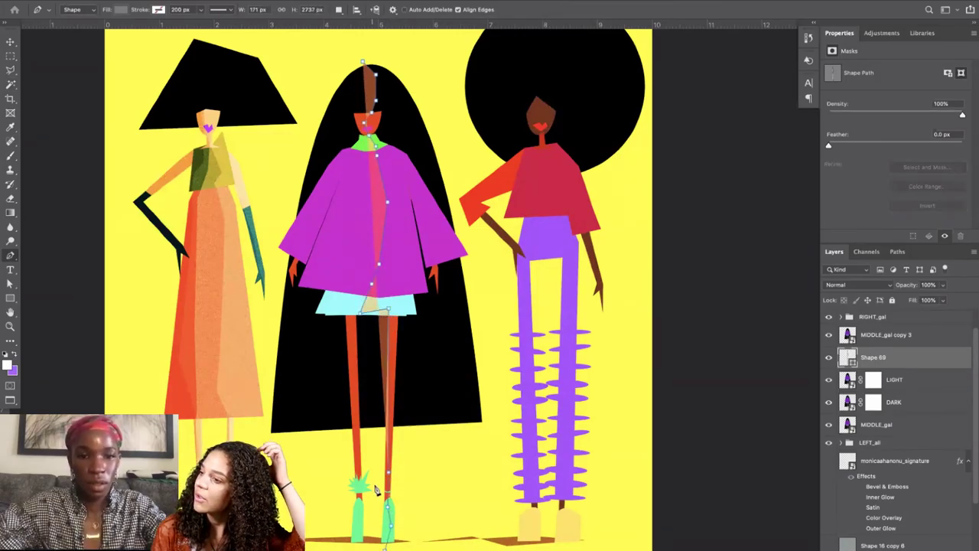
# Bring the pen outline up between the middle figure's legs to the skirt hem, and back down the other leg and shoe.
pyautogui.click(356, 323)
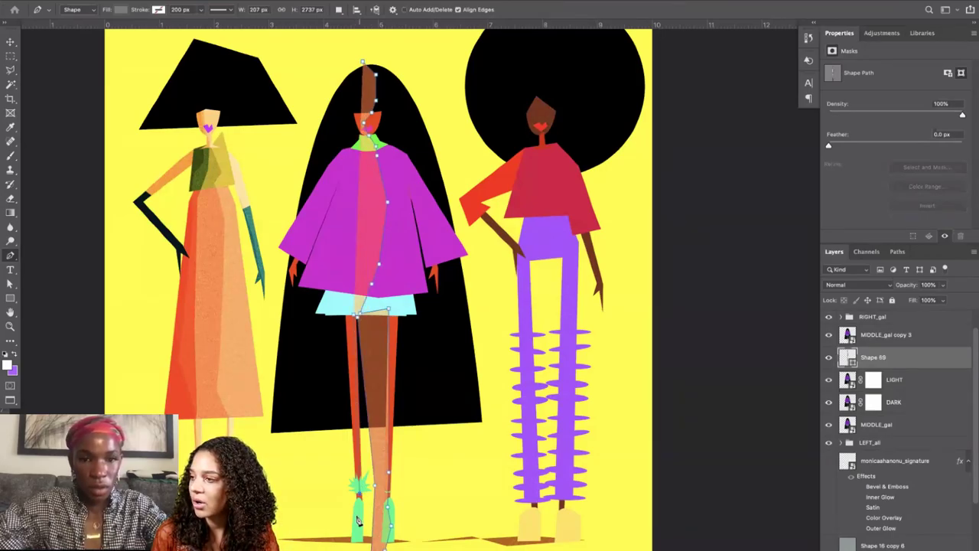
pyautogui.click(355, 501)
pyautogui.click(391, 549)
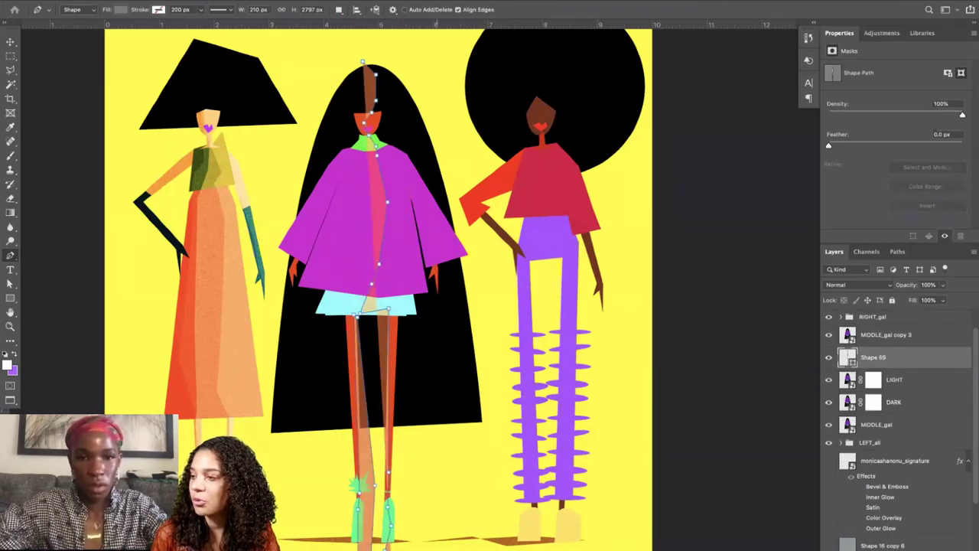
# Carry the outline around the outside of the middle figure's hair and finish it above the head, about 840 x 2878 px overall.
pyautogui.click(438, 549)
pyautogui.click(459, 462)
pyautogui.click(485, 316)
pyautogui.press('super+z')
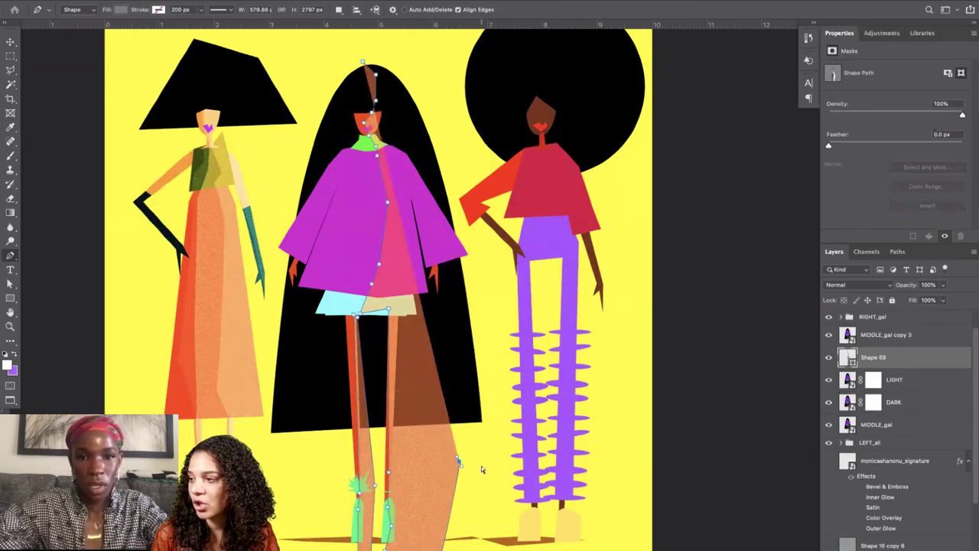
pyautogui.click(493, 475)
pyautogui.click(502, 394)
pyautogui.click(441, 100)
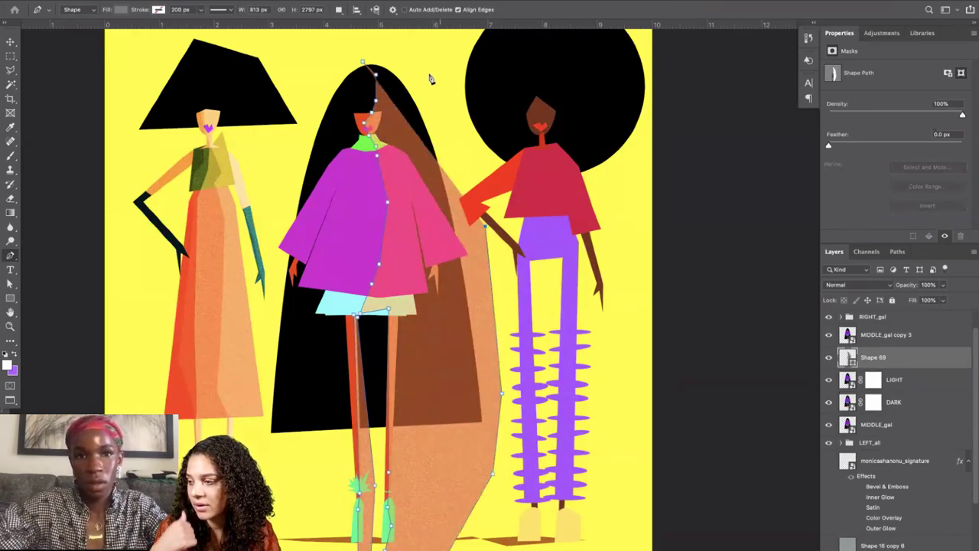
pyautogui.moveTo(393, 48); pyautogui.dragTo(348, 53)
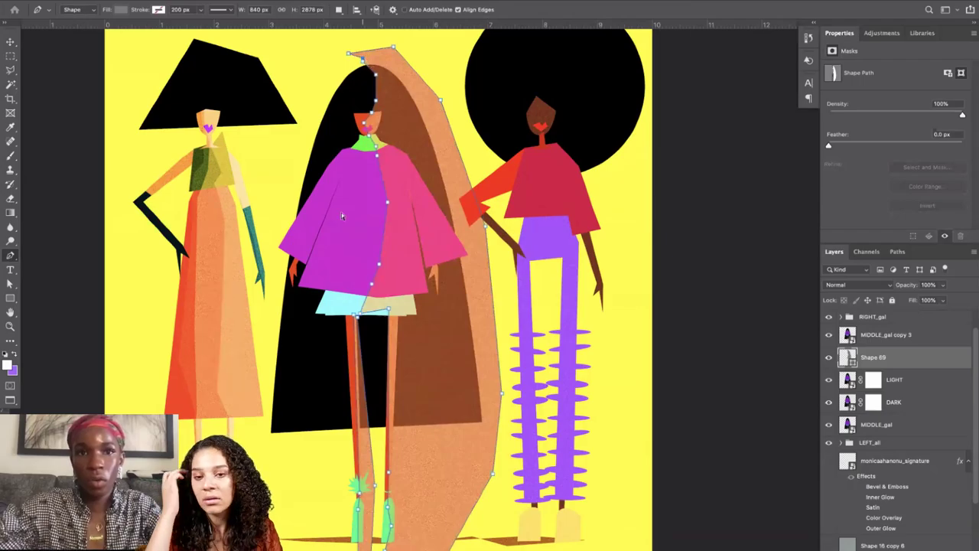
pyautogui.keyDown('super'); pyautogui.click(378, 43); pyautogui.keyUp('super')
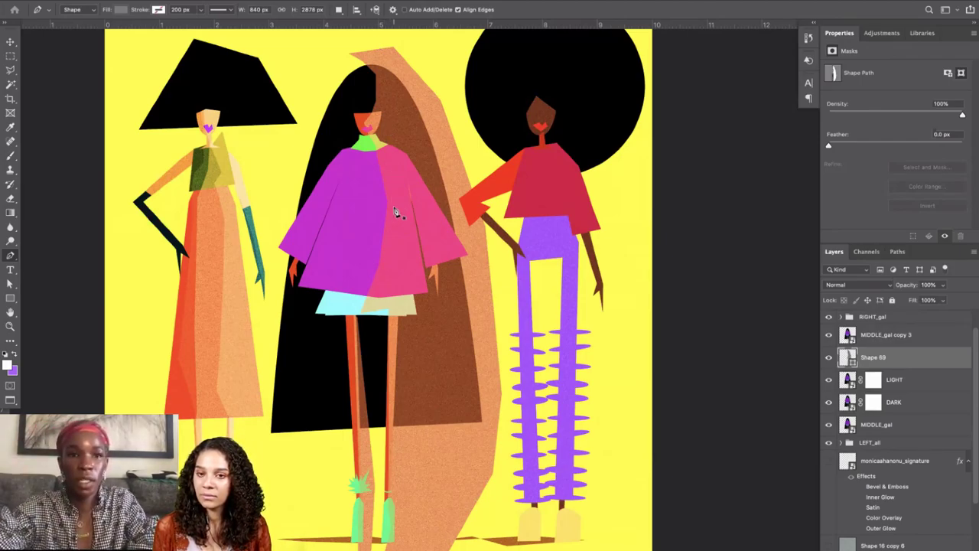
# Check the document's dimensions and resolution in Image Size and hide the shape's path outline.
pyautogui.click(132, 2)
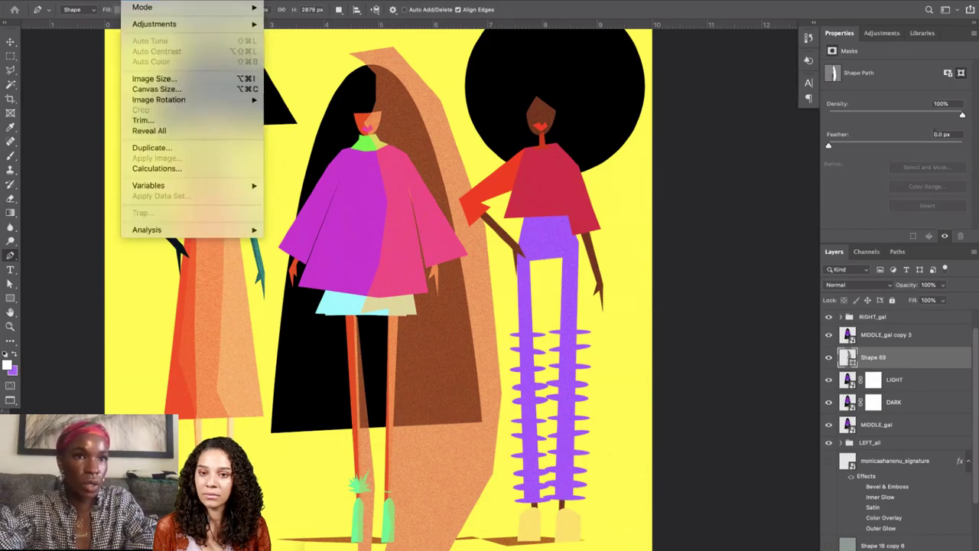
pyautogui.click(164, 78)
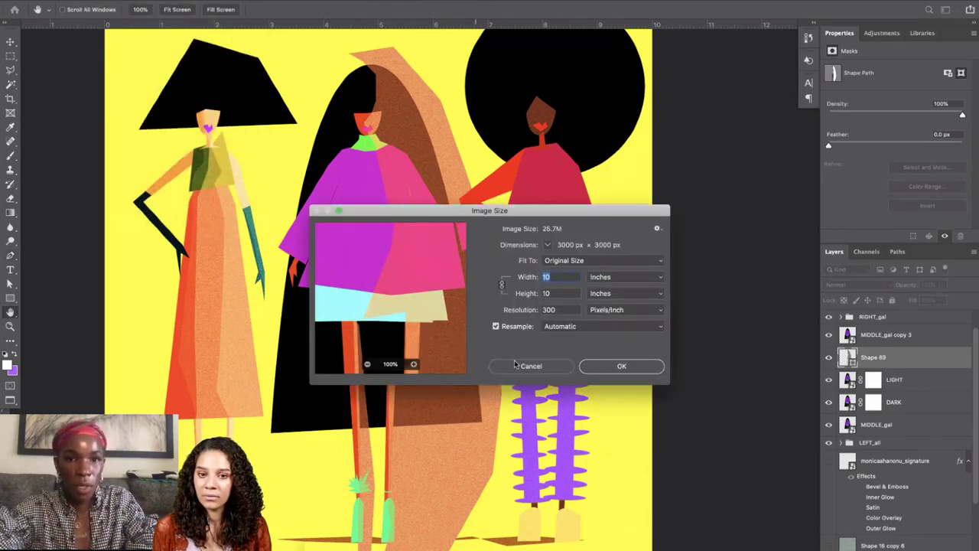
pyautogui.click(534, 366)
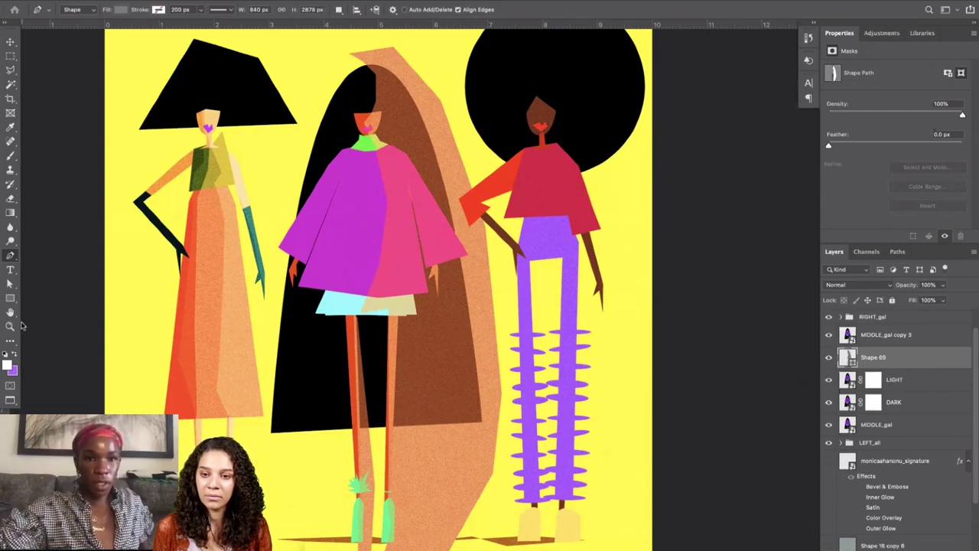
pyautogui.click(10, 283)
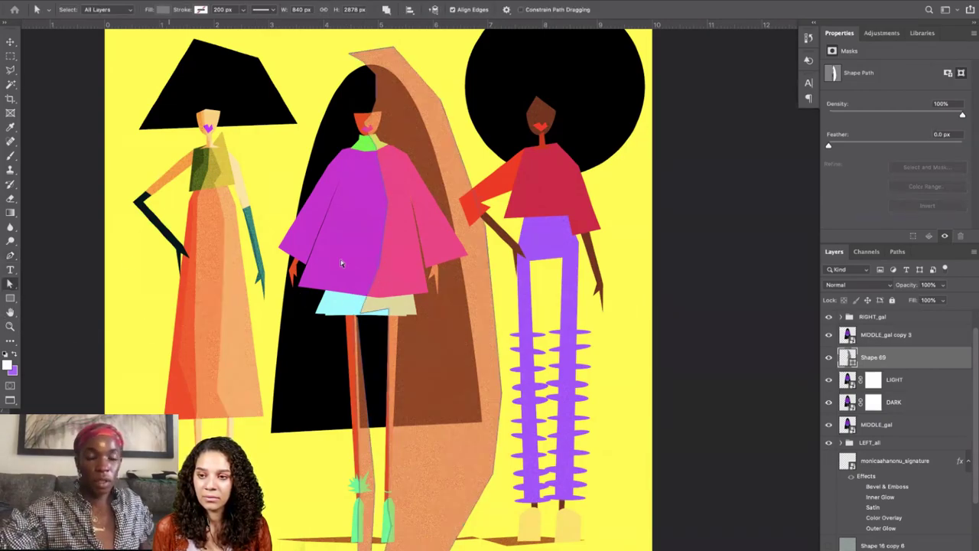
pyautogui.click(348, 185)
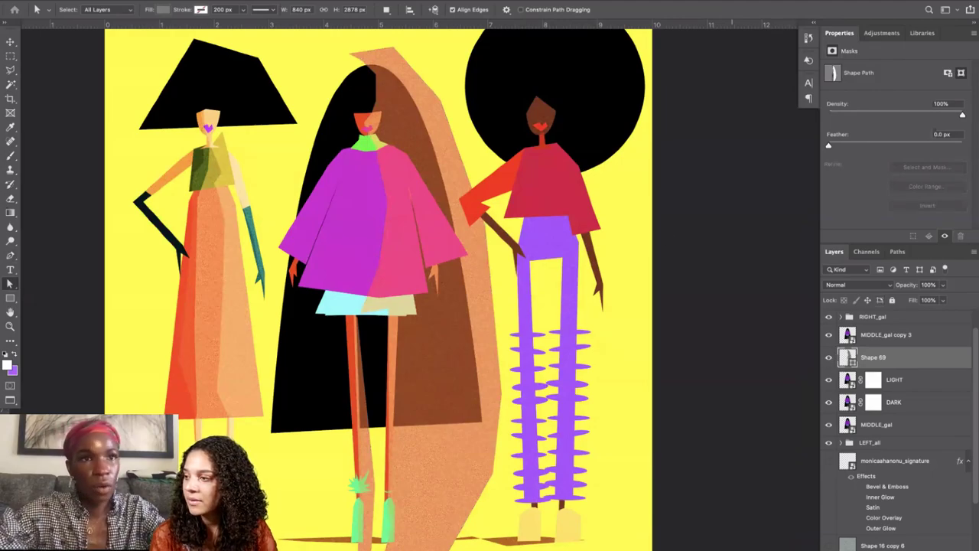
# Look through the file formats available for saving the document and leave without saving a copy.
pyautogui.click(87, 1)
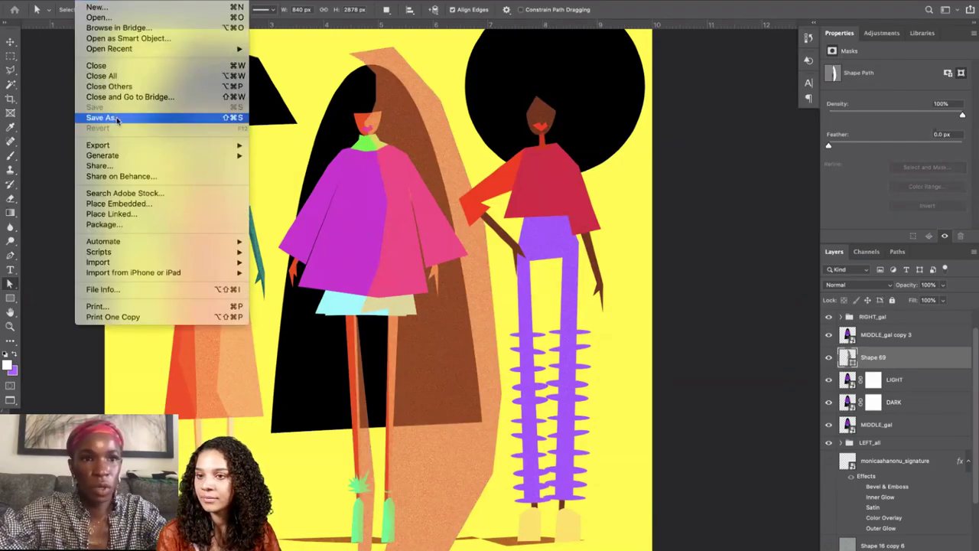
pyautogui.click(117, 119)
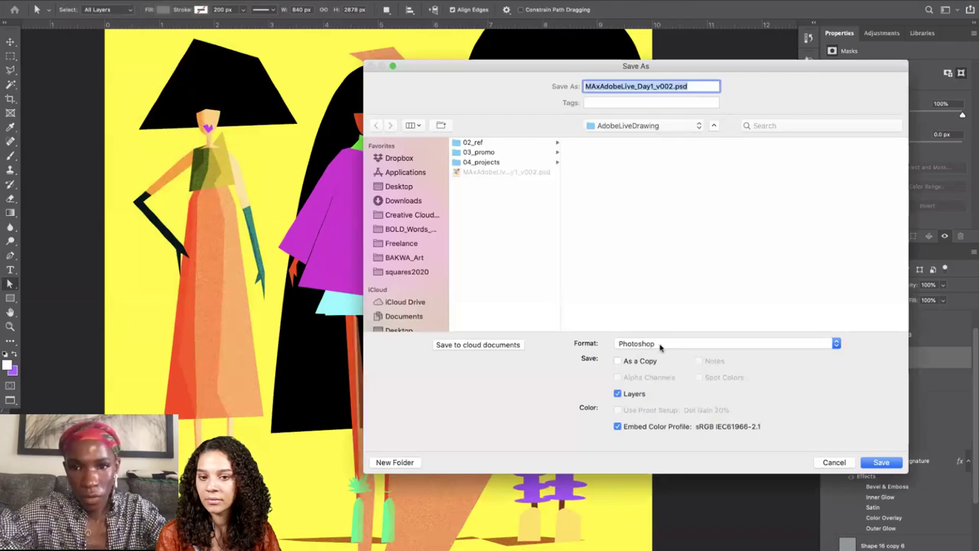
pyautogui.click(659, 345)
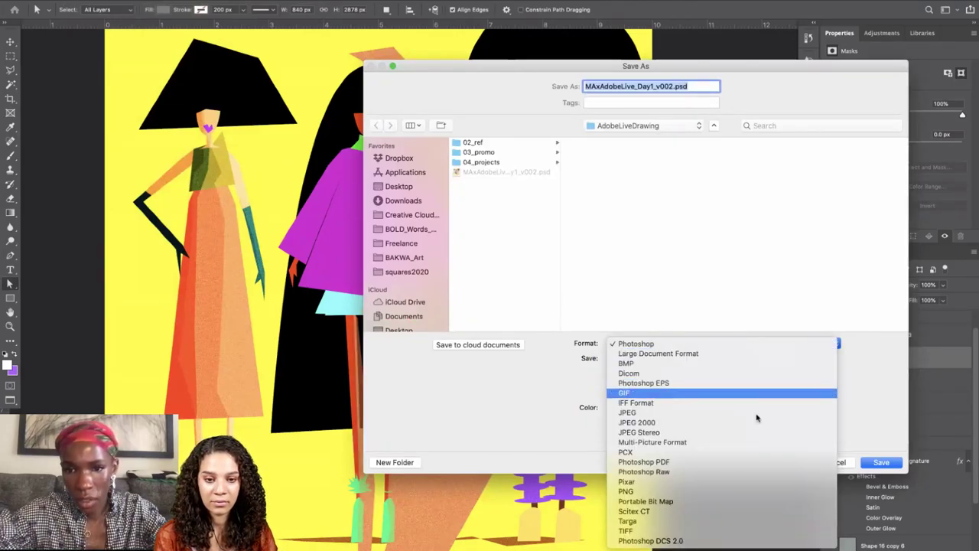
pyautogui.click(885, 393)
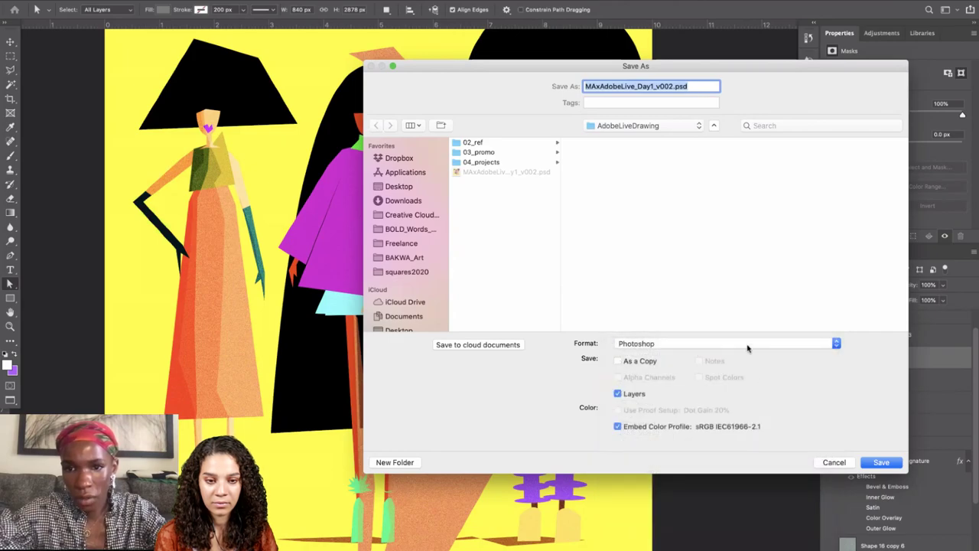
pyautogui.click(754, 345)
pyautogui.click(782, 345)
pyautogui.click(834, 462)
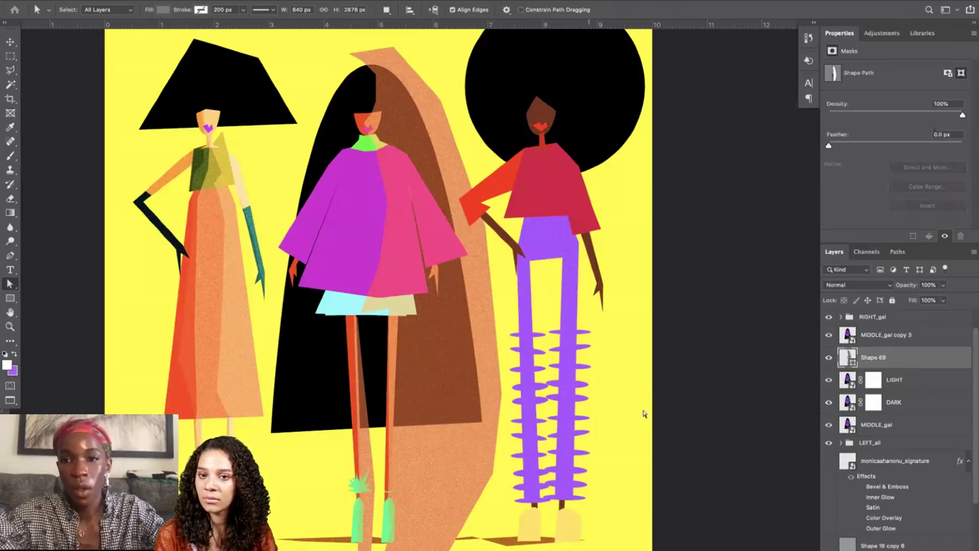
# Hide Shape 69, load its outline as a selection and fill that area on the middle figure's LIGHT layer mask.
pyautogui.click(829, 358)
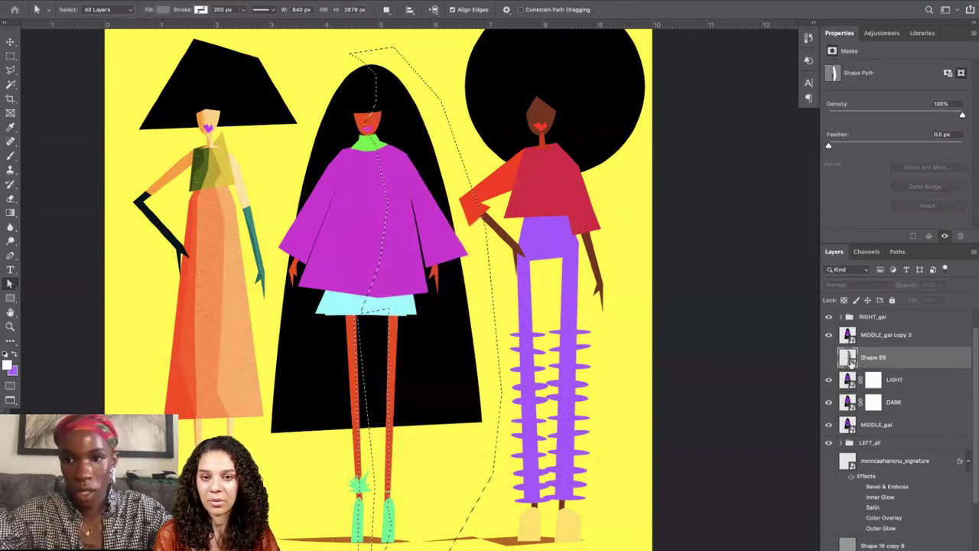
pyautogui.click(874, 380)
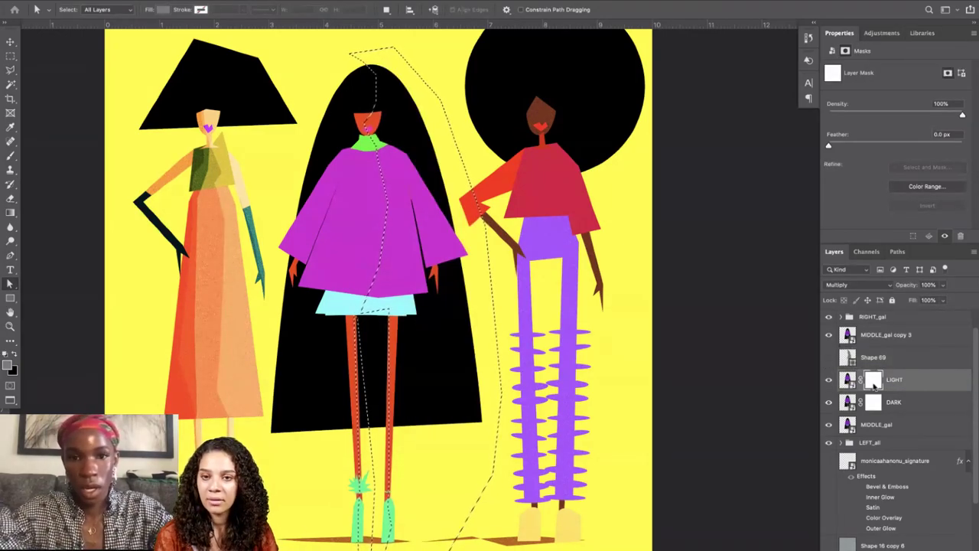
pyautogui.press('super+BackSpace')
pyautogui.hotkey('alt', 'BackSpace')
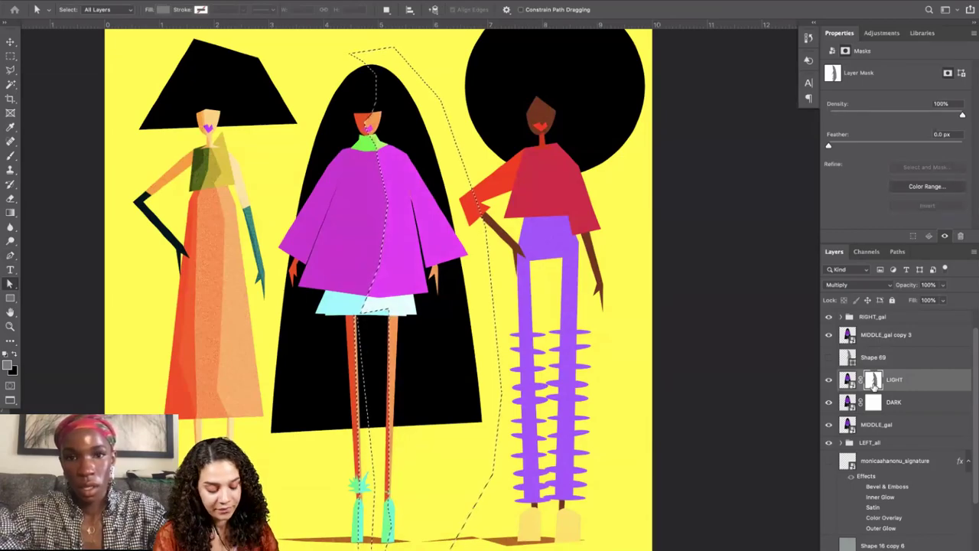
# Clear the selection and make the middle figure's LIGHT layer active.
pyautogui.click(764, 359)
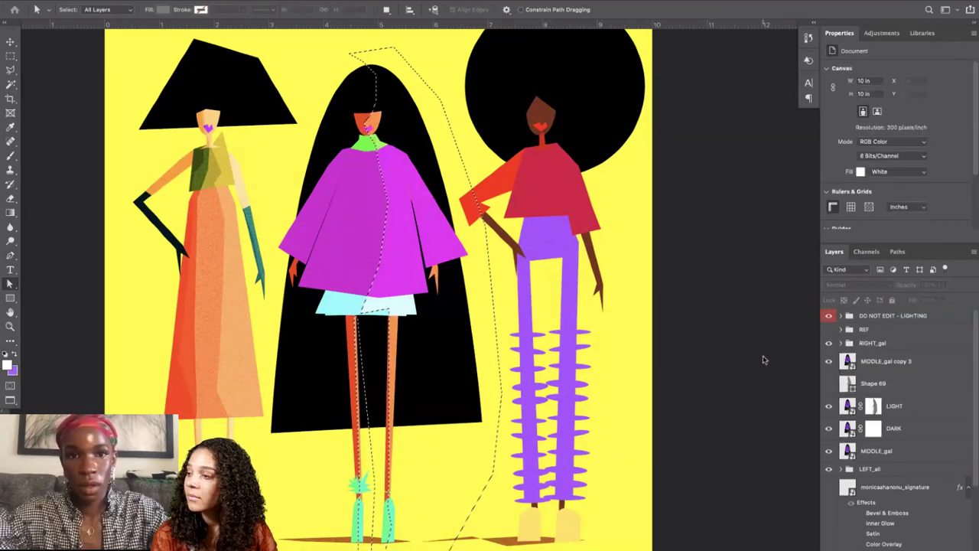
pyautogui.press('w')
pyautogui.click(67, 174)
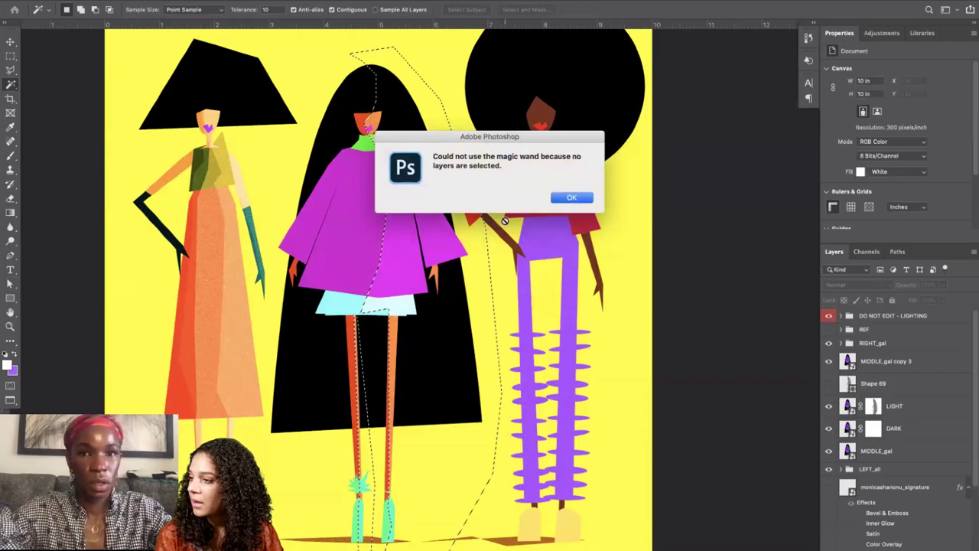
pyautogui.click(579, 199)
pyautogui.click(901, 387)
pyautogui.click(899, 411)
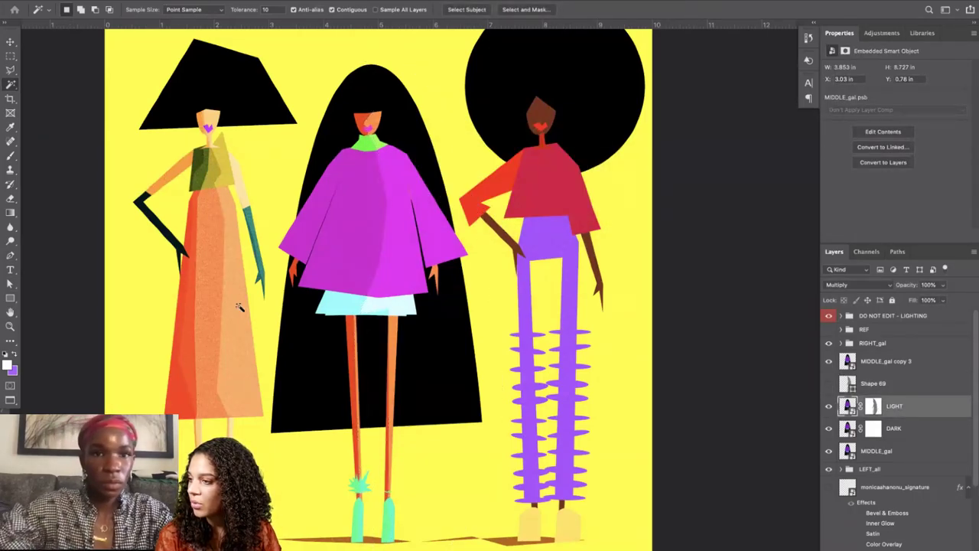
# Start a new Pen tool shape above the middle figure's hair and run its edge past the face and neck and down the sleeve.
pyautogui.click(11, 254)
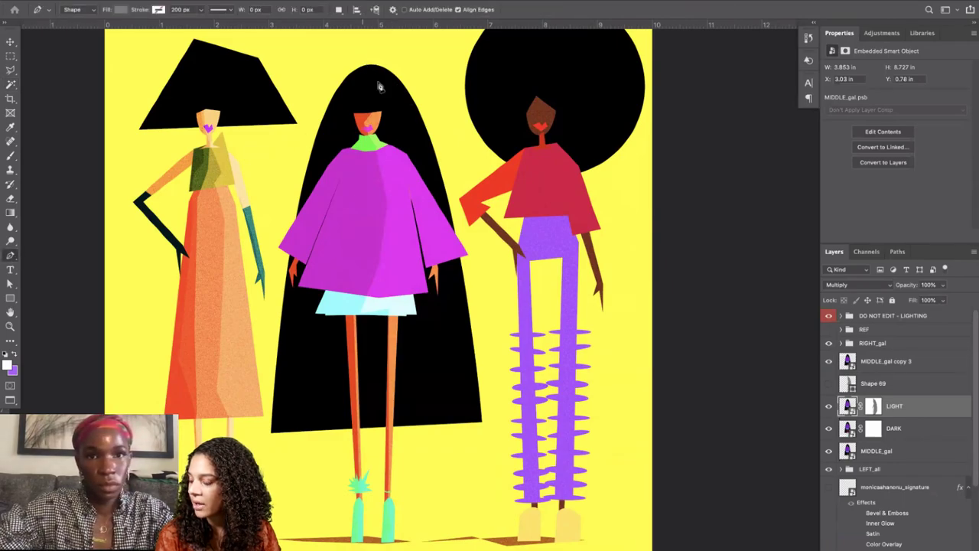
pyautogui.moveTo(377, 84); pyautogui.dragTo(388, 108)
pyautogui.click(376, 133)
pyautogui.click(381, 145)
pyautogui.click(394, 150)
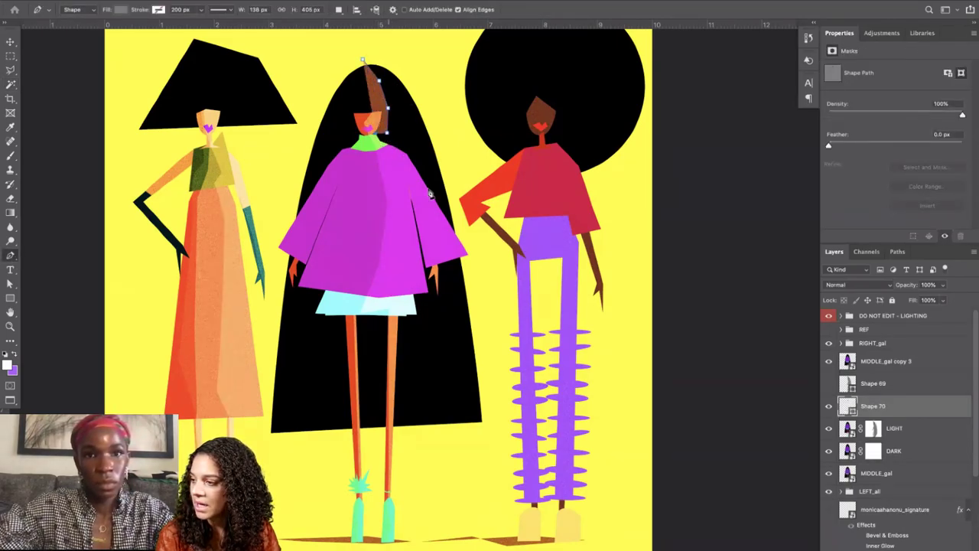
pyautogui.click(419, 188)
pyautogui.click(439, 238)
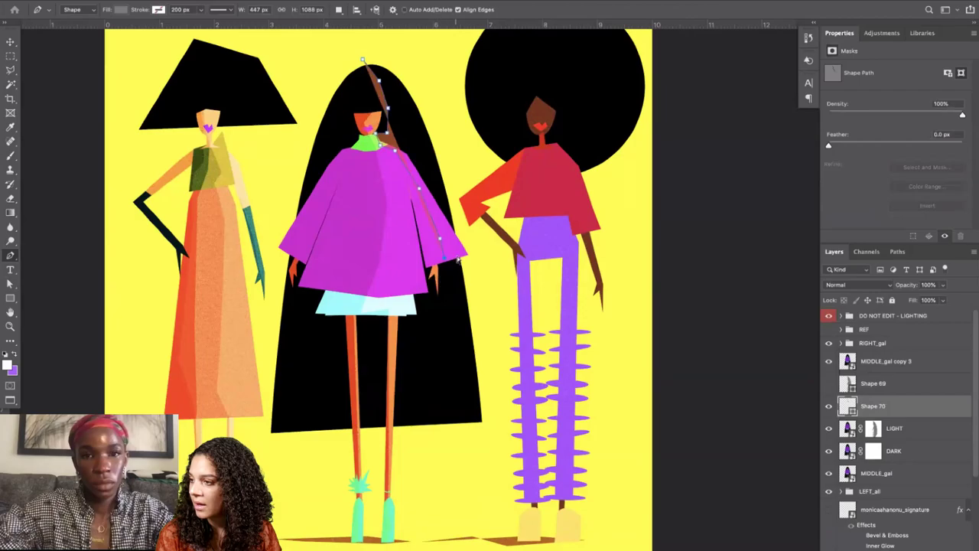
# Take the new outline around the sleeve's cuff and onto the hand, reaching about 492 x 1193 px.
pyautogui.click(452, 249)
pyautogui.click(432, 258)
pyautogui.click(425, 262)
pyautogui.click(432, 267)
pyautogui.click(431, 277)
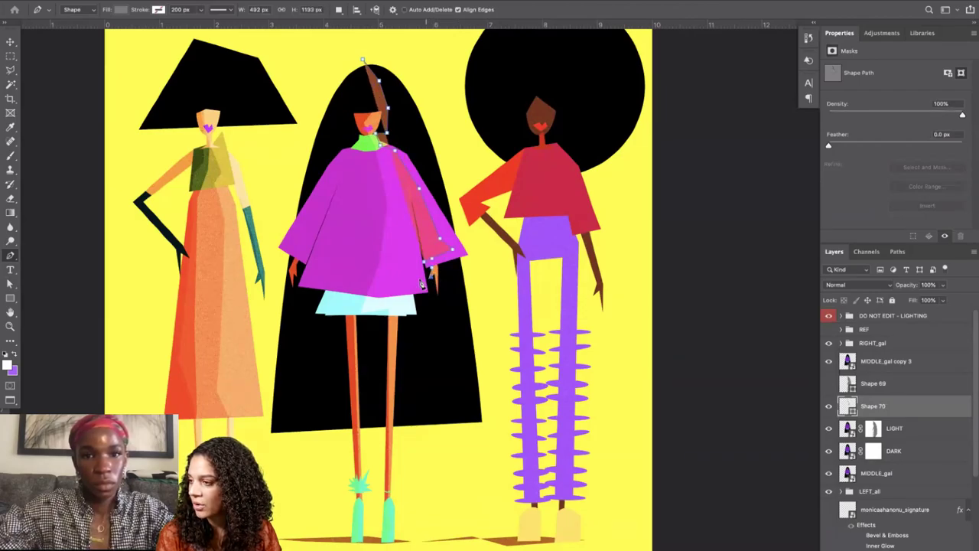
# Continue the outline back across the sweater's lower part and onto the light-blue skirt, reaching about 492 x 1328 px.
pyautogui.click(420, 261)
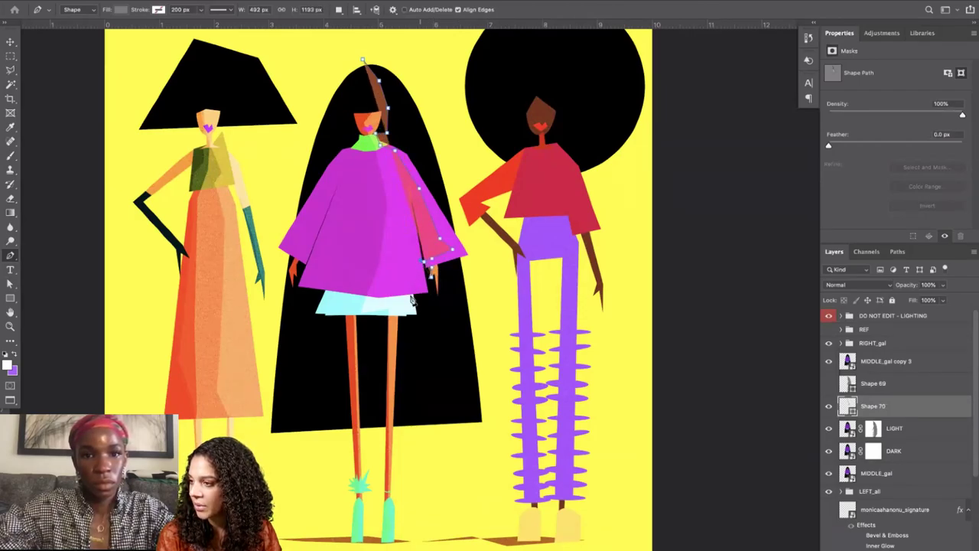
pyautogui.click(410, 263)
pyautogui.click(392, 287)
pyautogui.click(405, 301)
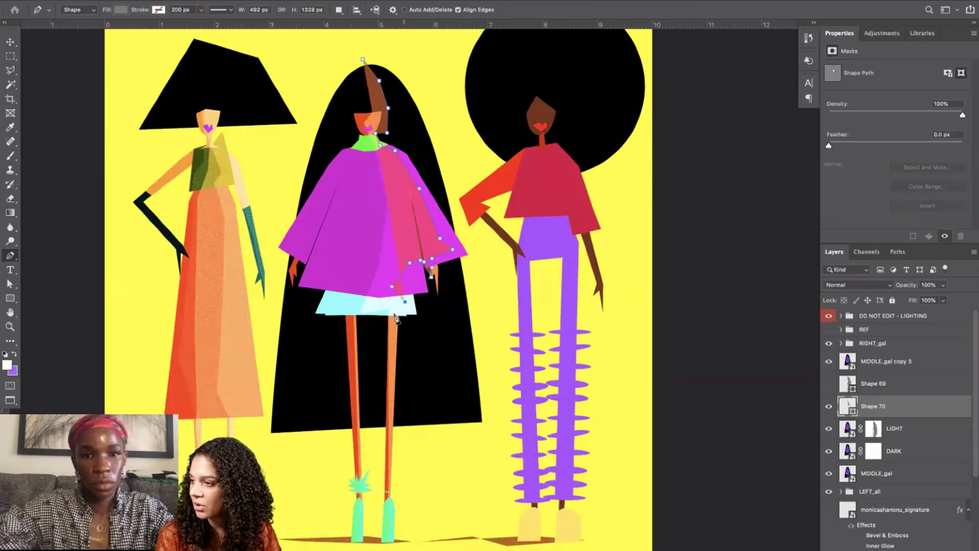
# Run the outline along the skirt hem, down the leg and shoe, and back up between the legs, about 492 x 2716 px overall.
pyautogui.click(404, 311)
pyautogui.click(393, 310)
pyautogui.click(388, 493)
pyautogui.click(389, 522)
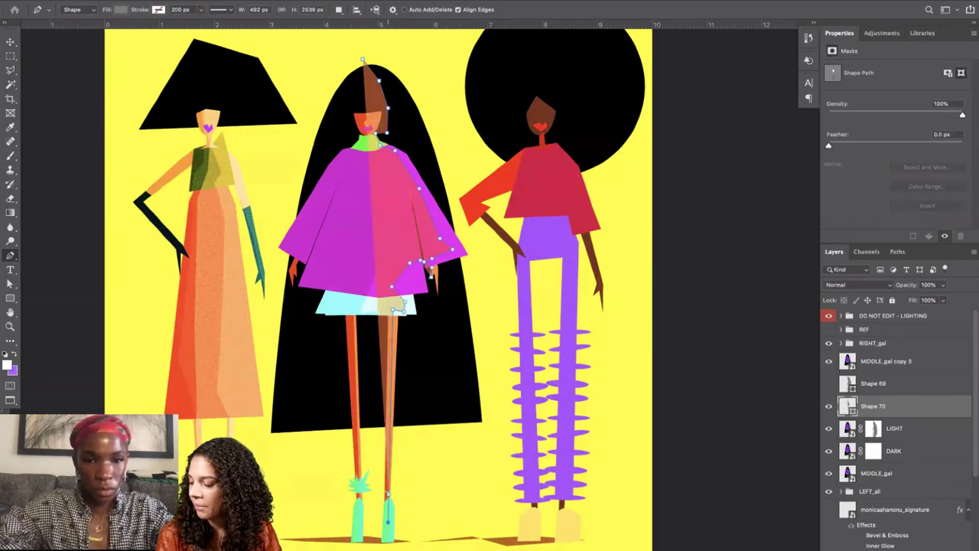
pyautogui.click(389, 546)
pyautogui.click(371, 550)
pyautogui.click(370, 495)
pyautogui.click(366, 441)
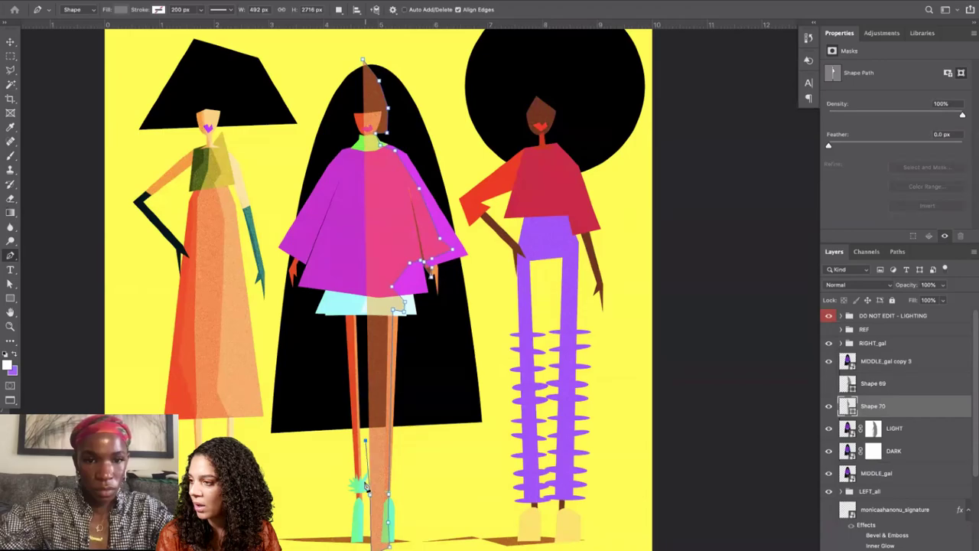
# Trace the outline down through the middle figure's other shoe to below the foot.
pyautogui.click(362, 498)
pyautogui.click(360, 507)
pyautogui.click(356, 533)
pyautogui.click(355, 550)
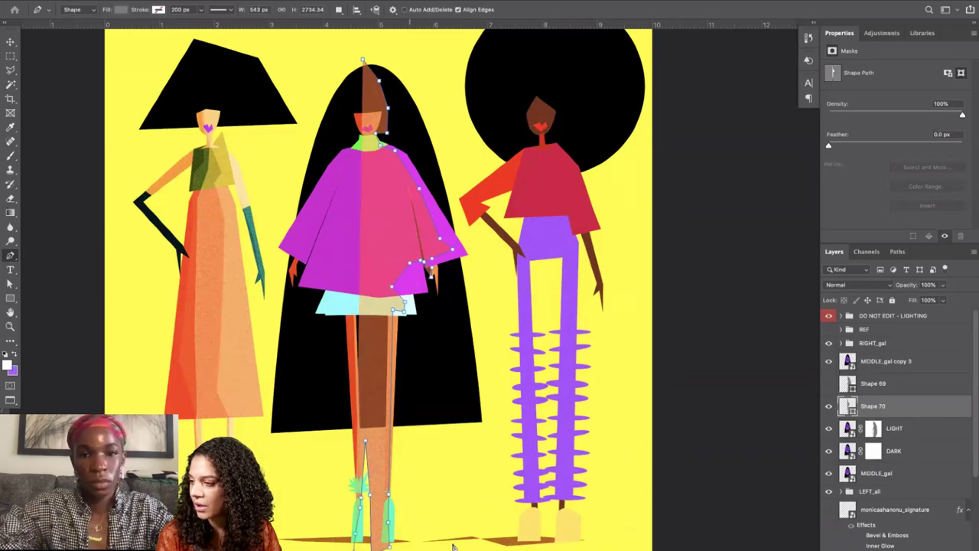
# Carry the outline around the outside of the hair and complete the shape above the head, about 855 x 2779 px overall.
pyautogui.click(452, 544)
pyautogui.click(499, 478)
pyautogui.click(490, 342)
pyautogui.click(457, 202)
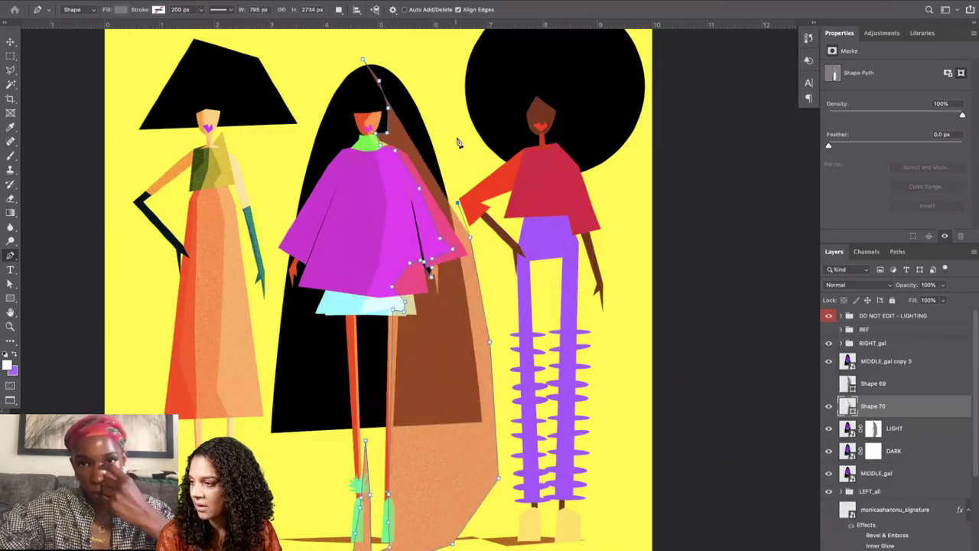
pyautogui.click(456, 134)
pyautogui.click(435, 81)
pyautogui.click(394, 52)
pyautogui.click(343, 52)
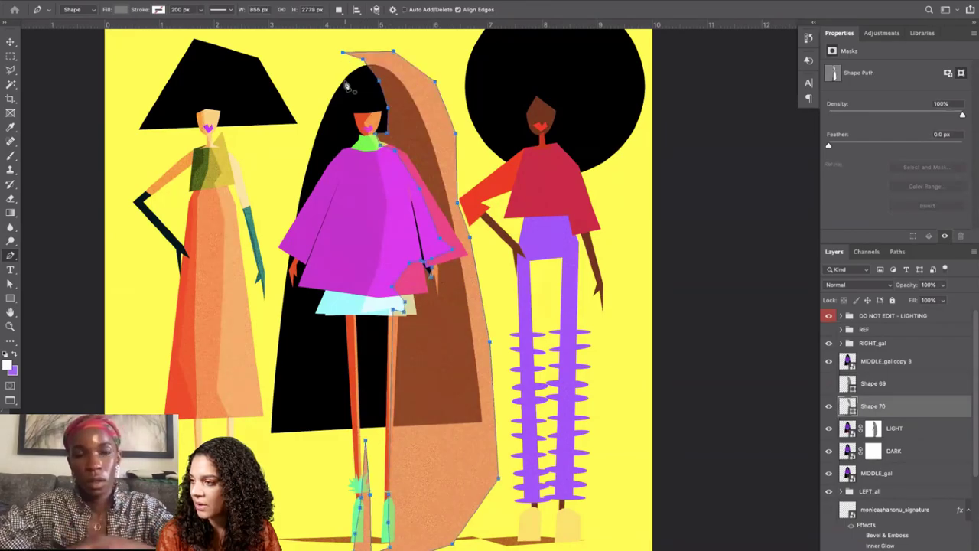
pyautogui.press('Return')
# Hide Shape 70, load its outline as a selection, and fill that area with black on the LIGHT layer's mask.
pyautogui.click(828, 406)
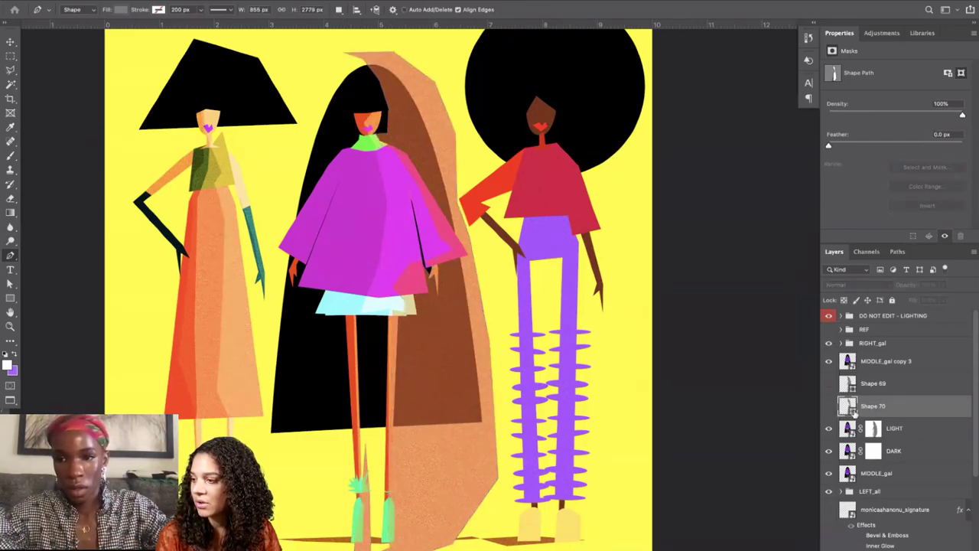
pyautogui.keyDown('ctrl'); pyautogui.click(849, 407); pyautogui.keyUp('ctrl')
pyautogui.click(871, 430)
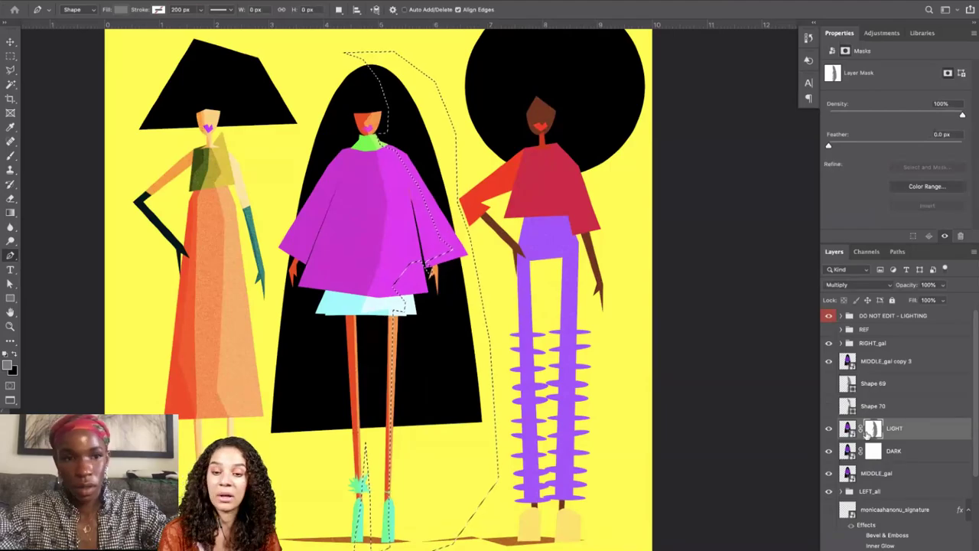
pyautogui.press('super+BackSpace')
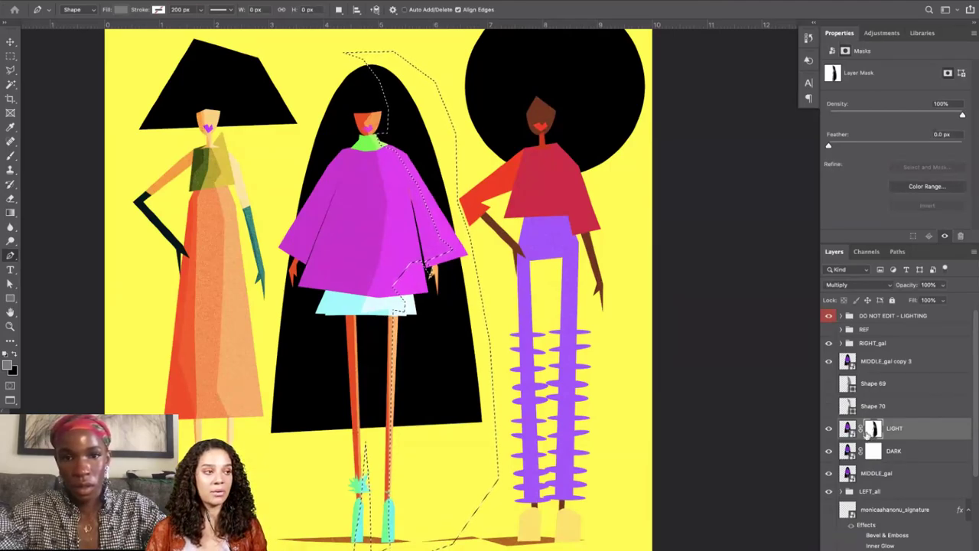
pyautogui.click(718, 327)
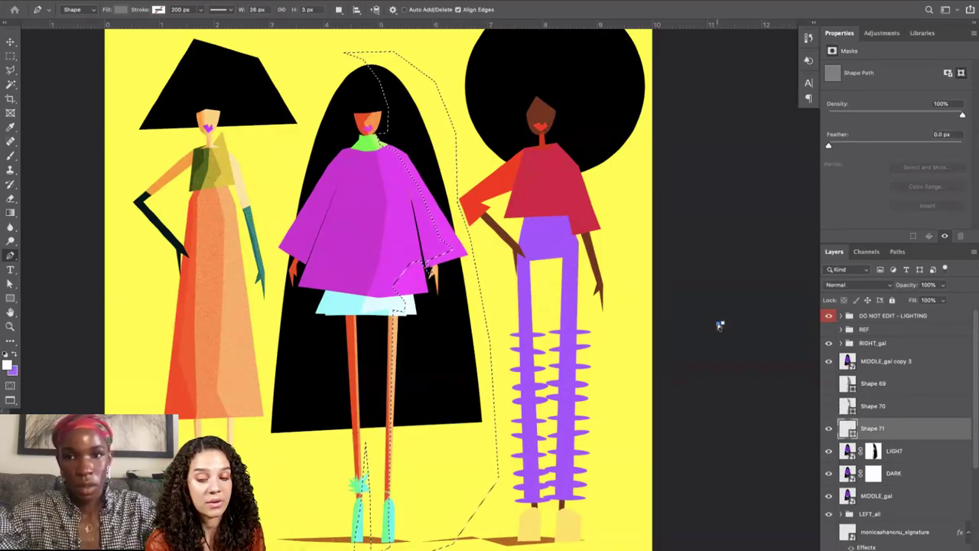
pyautogui.hotkey('ctrl', 'z')
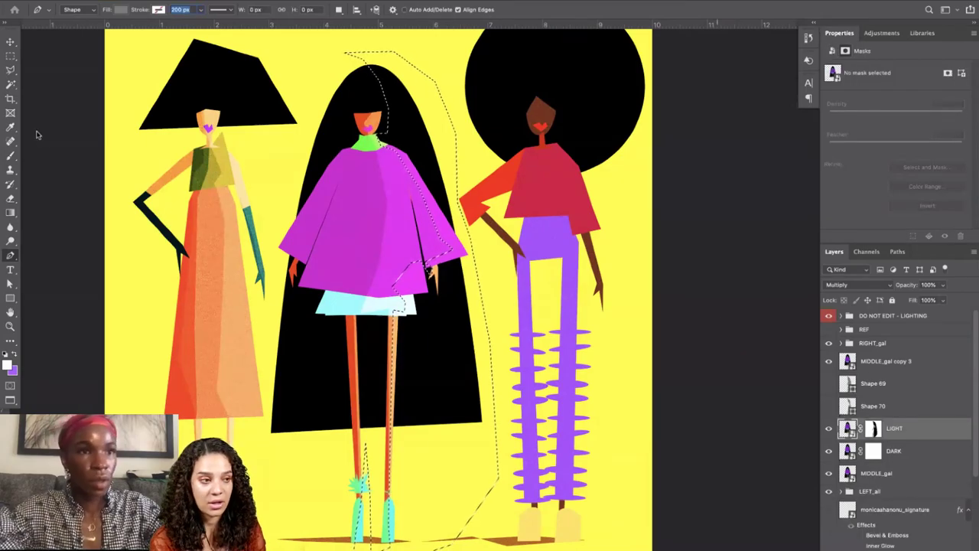
pyautogui.click(11, 84)
pyautogui.hotkey('ctrl', 'd')
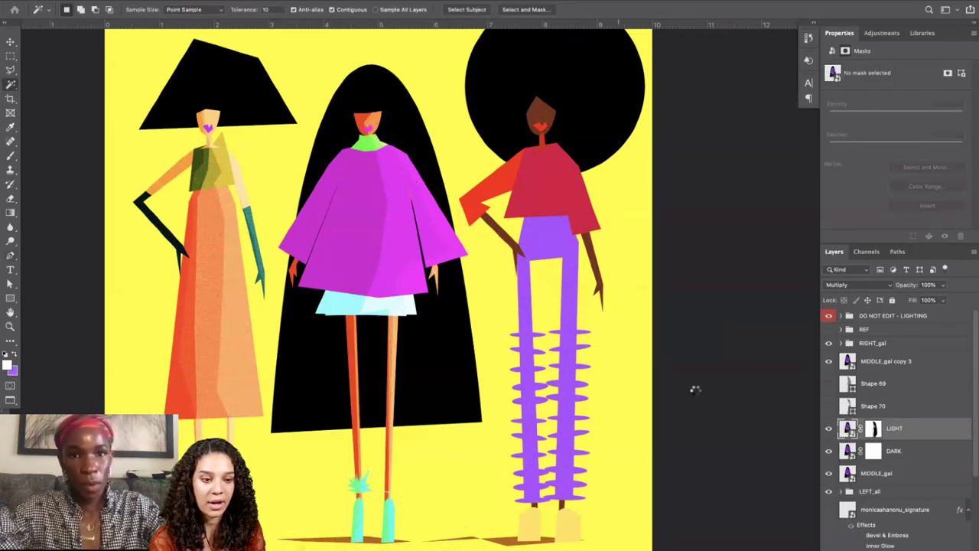
# Show Shape 70 again, clip it to the DARK layer, and set its blend mode to Overlay.
pyautogui.click(828, 406)
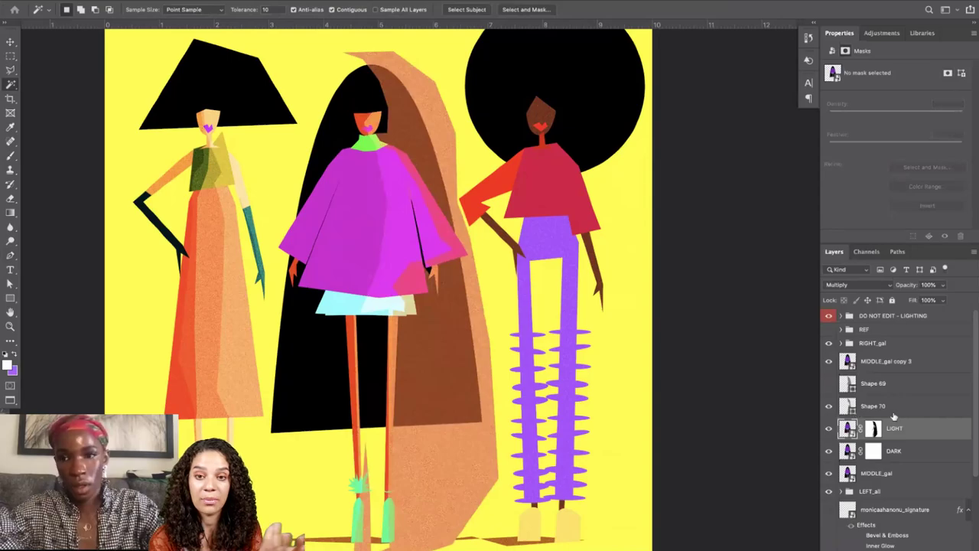
pyautogui.click(918, 412)
pyautogui.moveTo(918, 412); pyautogui.dragTo(906, 437)
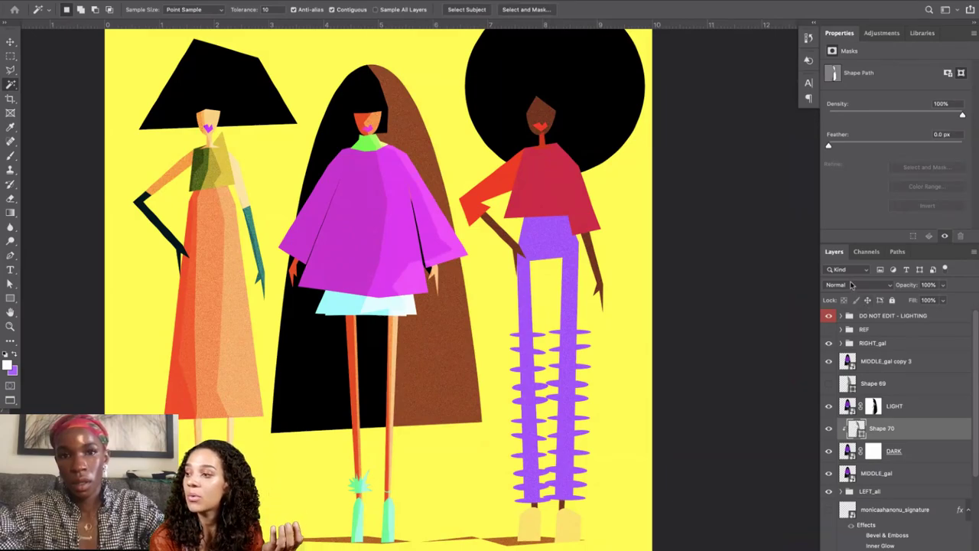
pyautogui.click(851, 285)
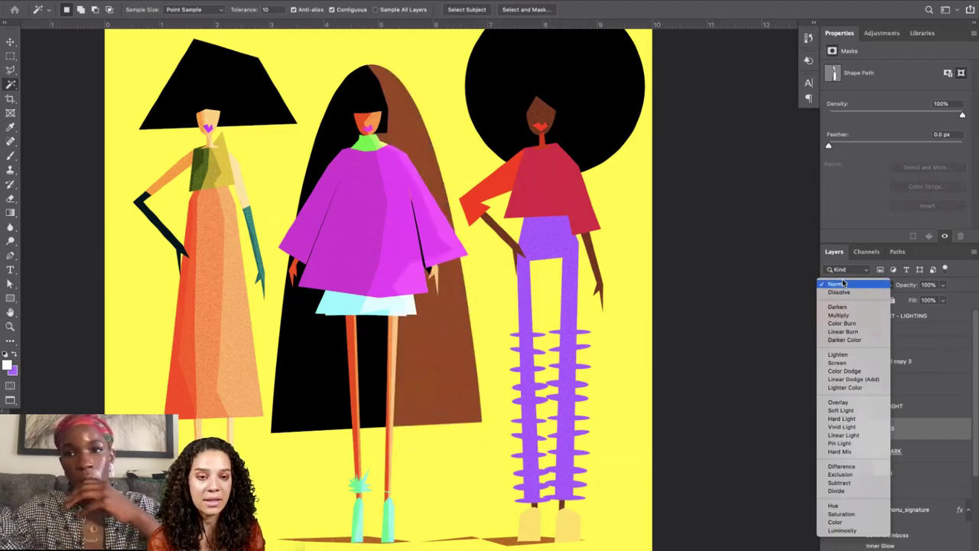
pyautogui.click(844, 284)
pyautogui.click(853, 285)
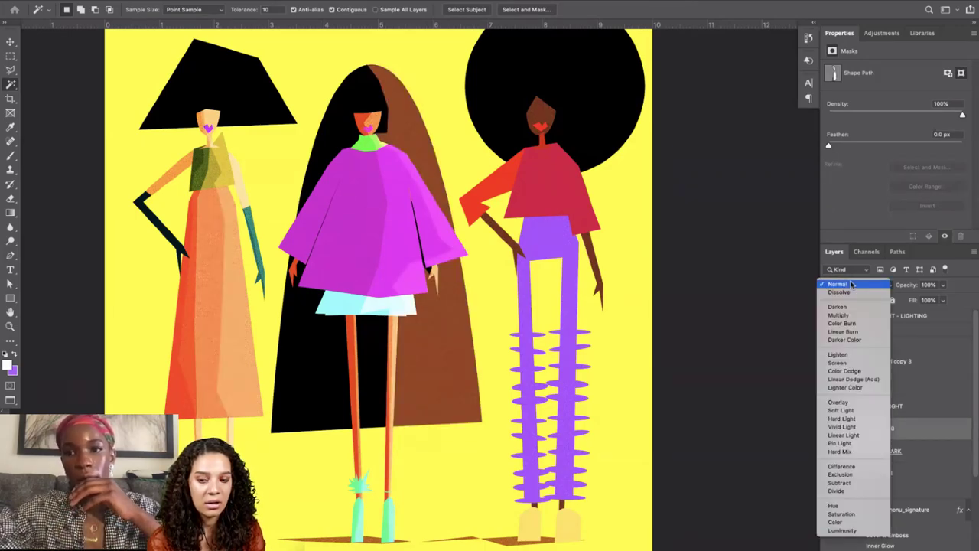
pyautogui.click(838, 402)
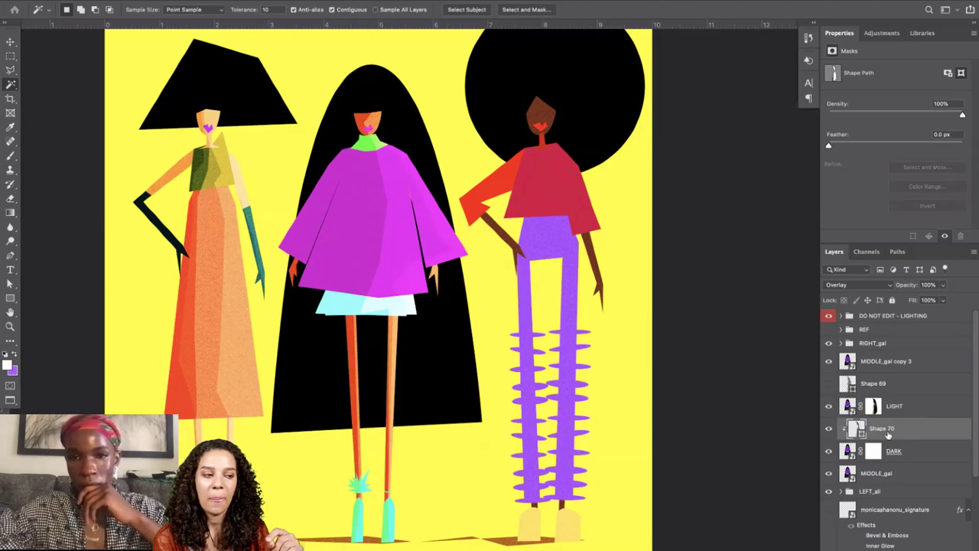
# Compare the artwork with and without Shape 70, try it beneath the DARK layer, and return it above LIGHT.
pyautogui.click(829, 431)
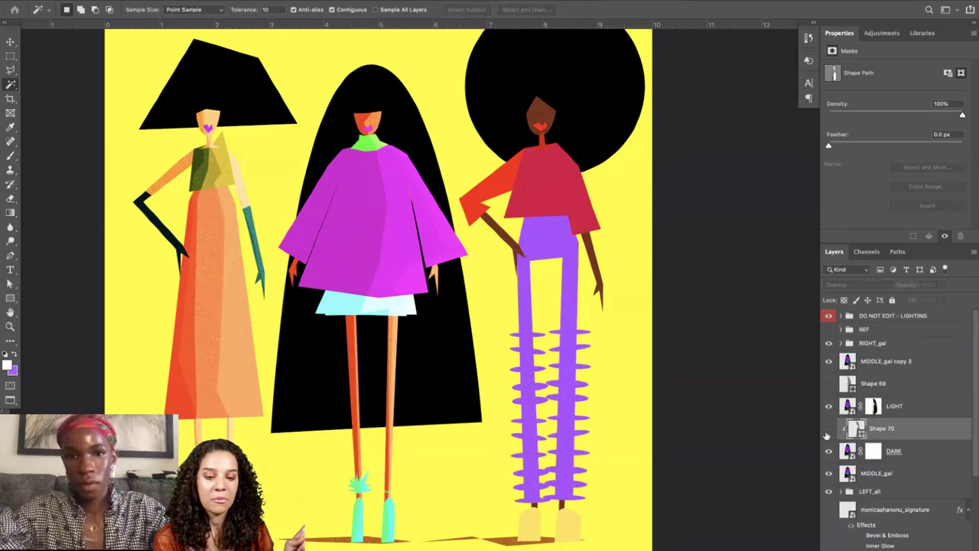
pyautogui.click(829, 431)
pyautogui.moveTo(901, 433); pyautogui.dragTo(909, 467)
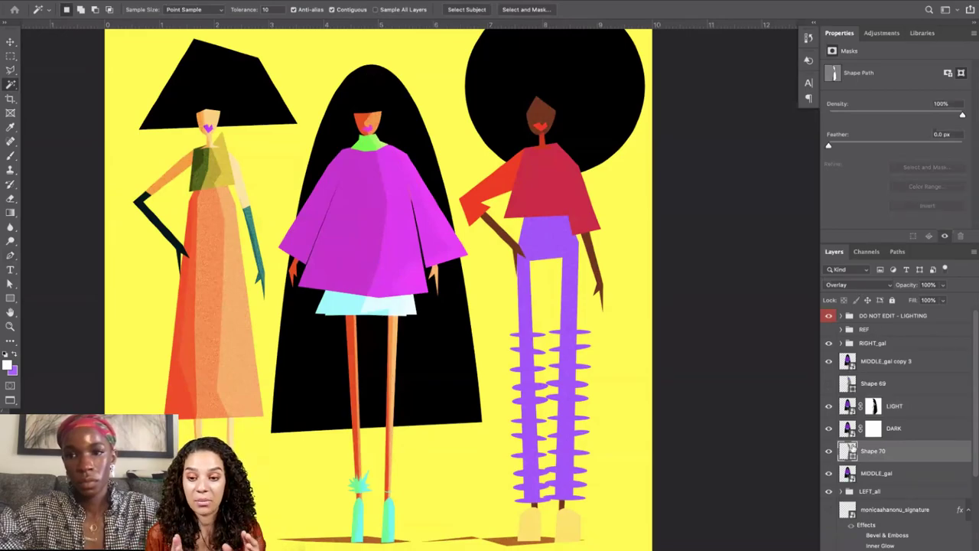
pyautogui.moveTo(882, 453); pyautogui.dragTo(879, 387)
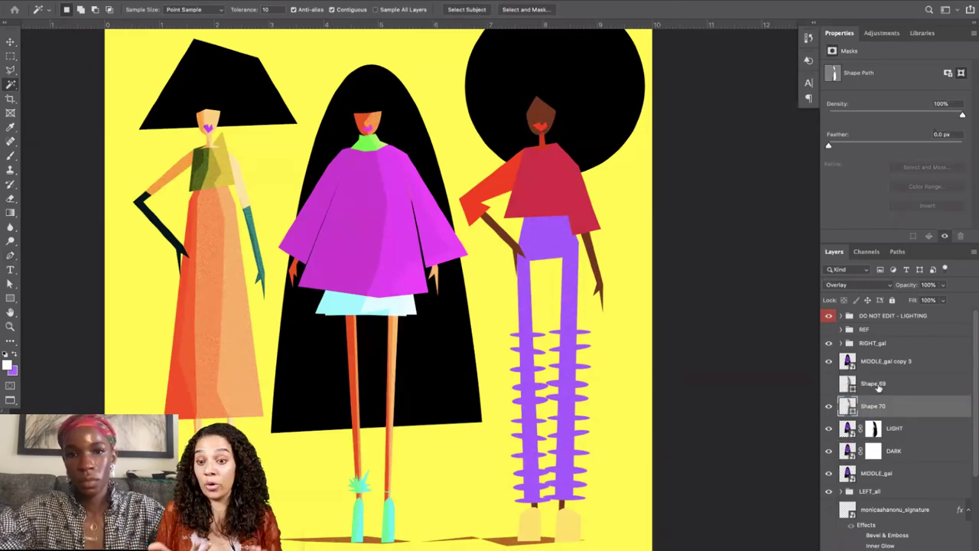
# Change Shape 70's fill to a light grey.
pyautogui.doubleClick(850, 411)
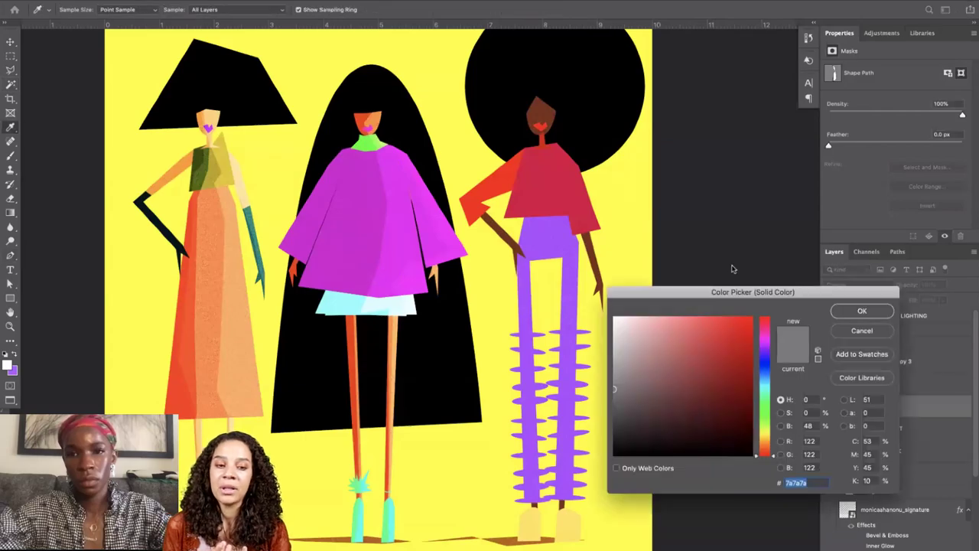
pyautogui.moveTo(620, 354); pyautogui.dragTo(613, 346)
pyautogui.click(862, 311)
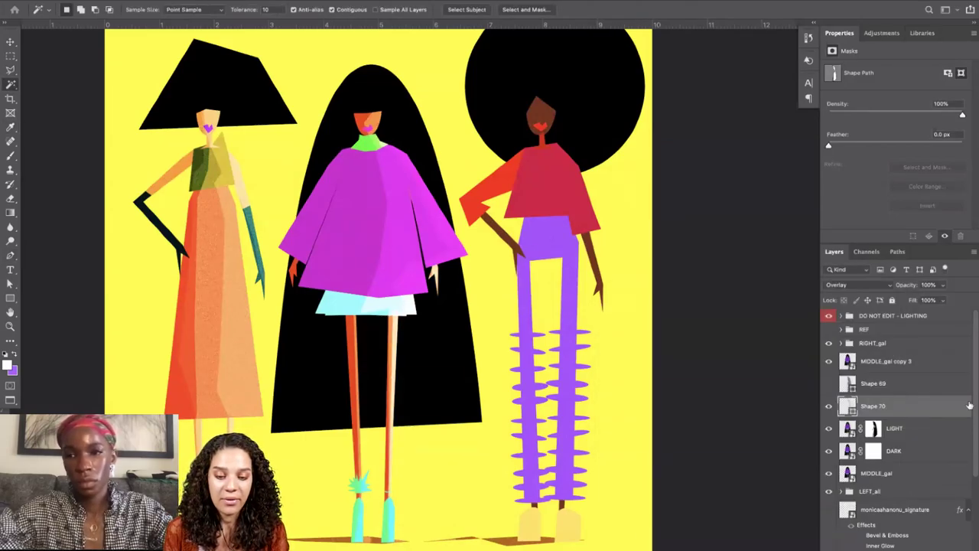
# Move Shape 70 above MIDDLE_gal copy 3 and set its blend mode to Hard Light.
pyautogui.moveTo(902, 407); pyautogui.dragTo(895, 349)
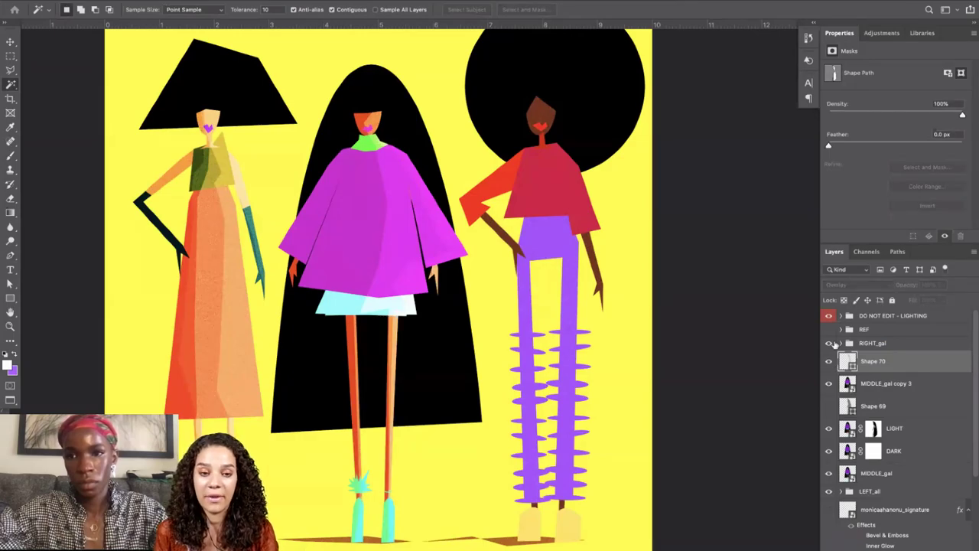
pyautogui.click(854, 286)
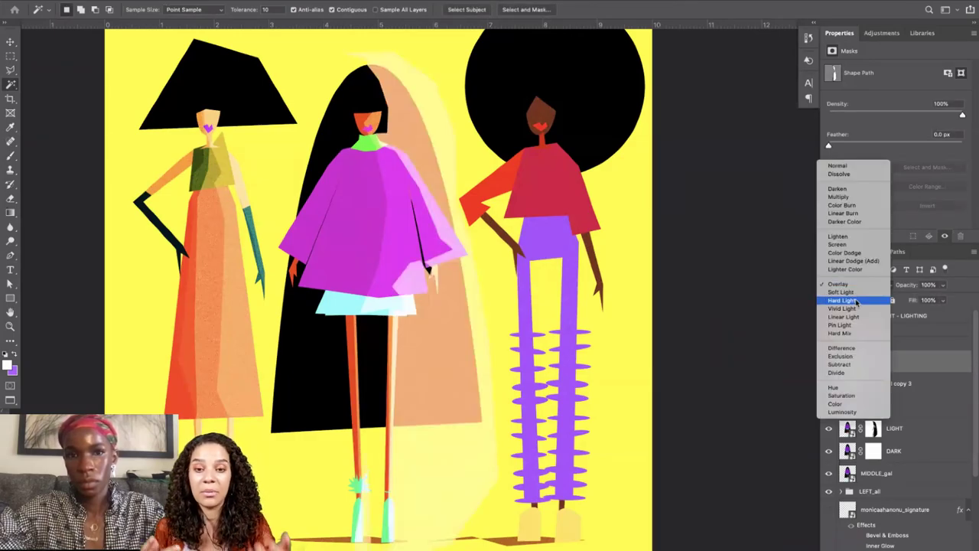
pyautogui.click(856, 301)
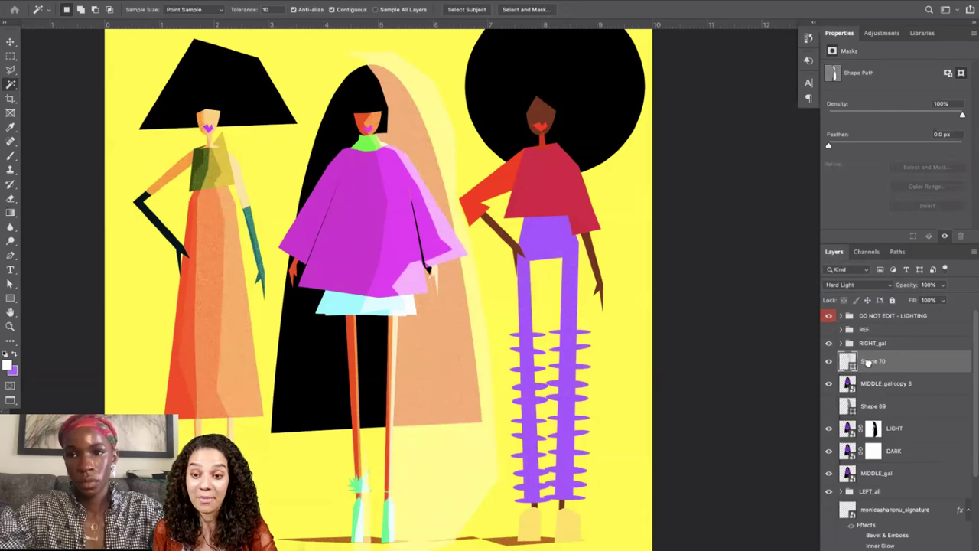
# Move Shape 70 beneath DARK, clip it to the MIDDLE_gal layer, and set its opacity to 30%.
pyautogui.moveTo(869, 365); pyautogui.dragTo(876, 396)
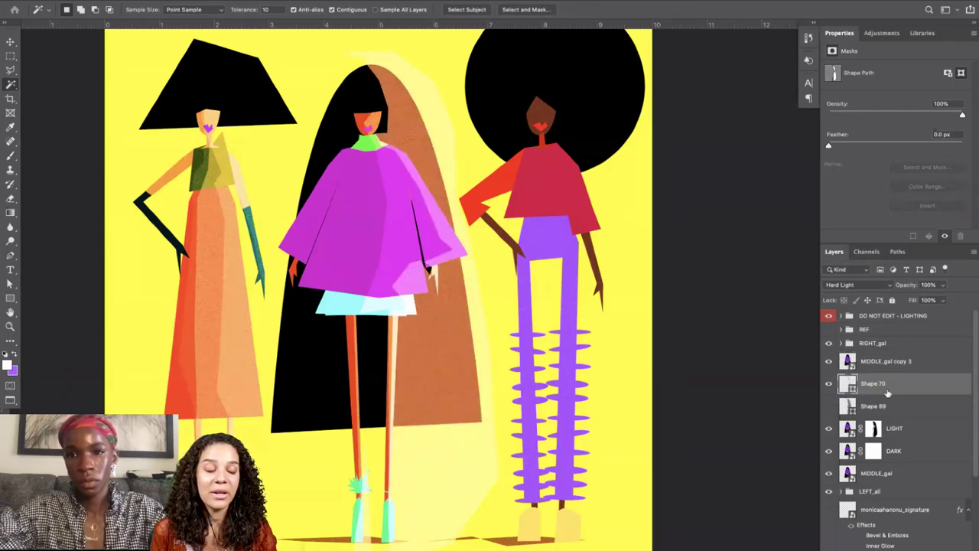
pyautogui.moveTo(887, 429); pyautogui.dragTo(918, 462)
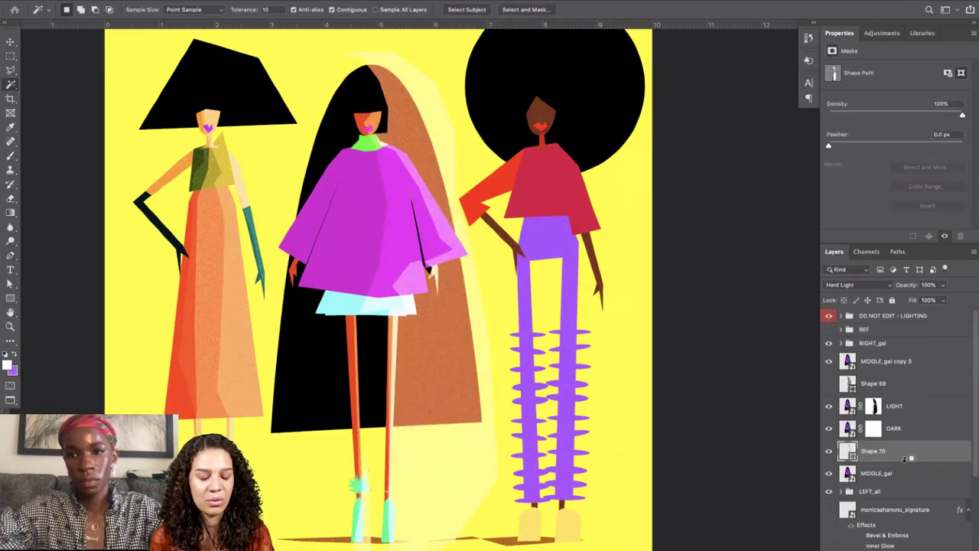
pyautogui.keyDown('alt'); pyautogui.click(905, 461); pyautogui.keyUp('alt')
pyautogui.click(921, 285)
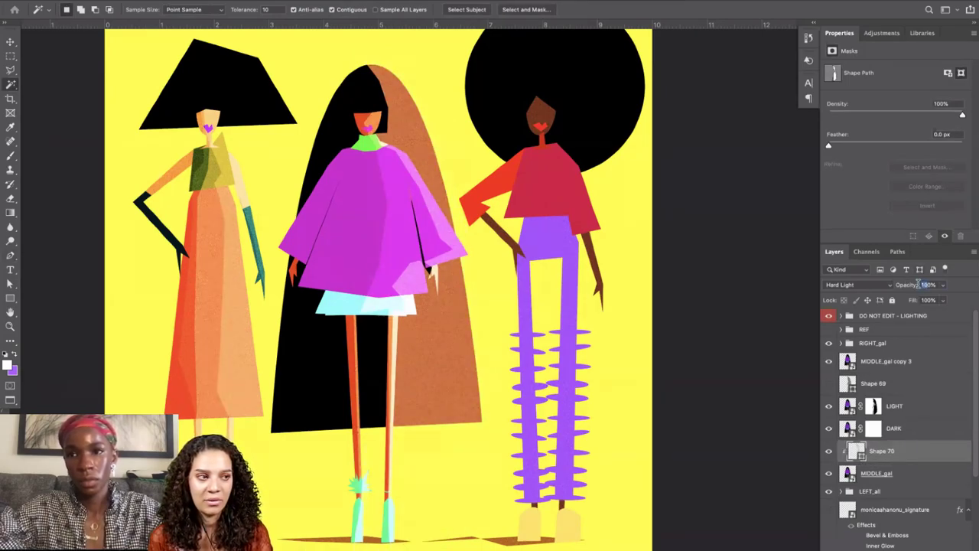
pyautogui.write('30')
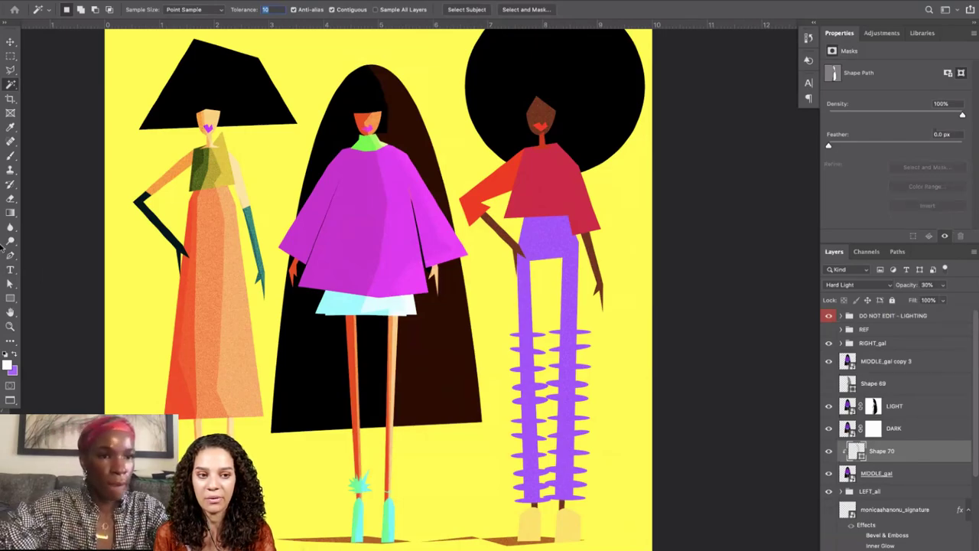
# Start a new pen shape above the middle figure's head, tracing down through the hair and face to the neck, about 90 x 408 px.
pyautogui.click(10, 255)
pyautogui.press('Return')
pyautogui.click(364, 62)
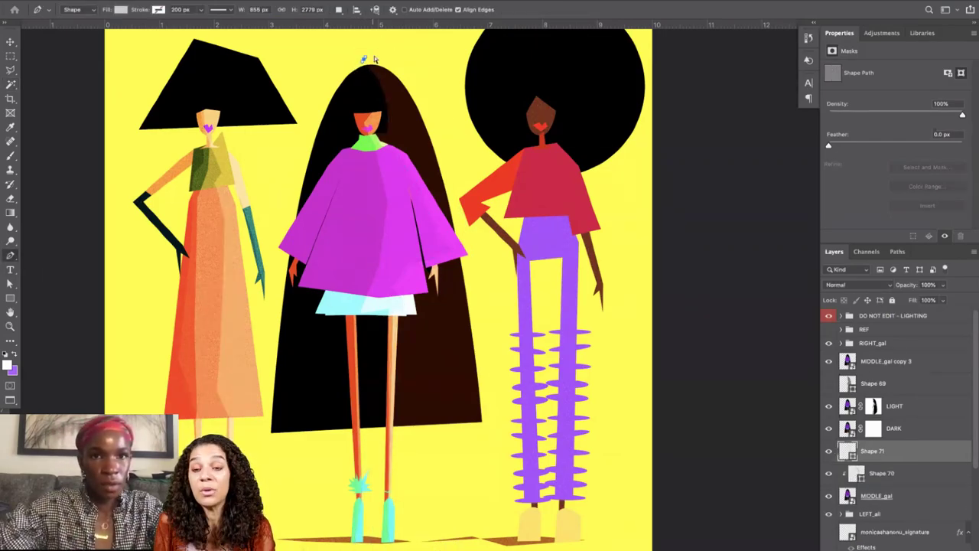
pyautogui.press('super+z')
pyautogui.press('Return')
pyautogui.click(374, 60)
pyautogui.click(369, 72)
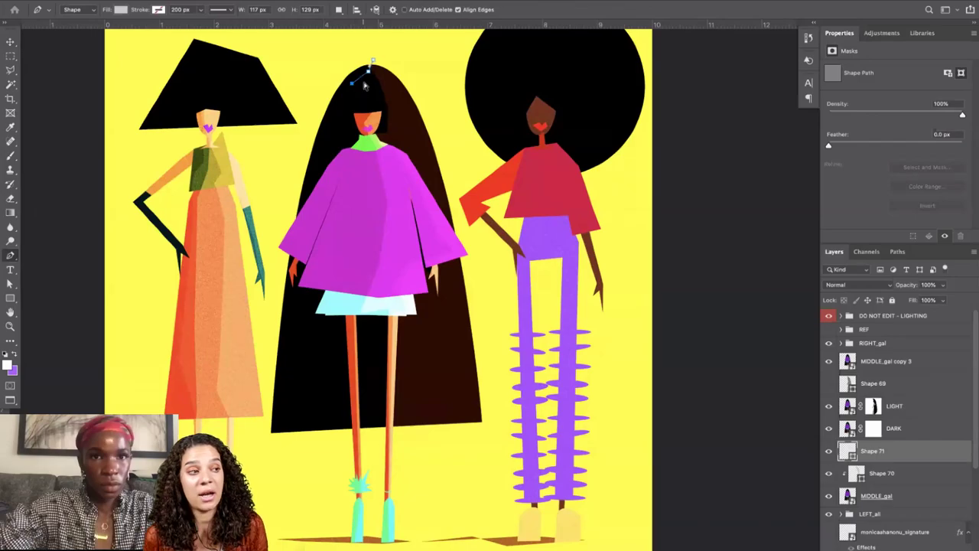
pyautogui.click(361, 79)
pyautogui.click(356, 100)
pyautogui.click(366, 139)
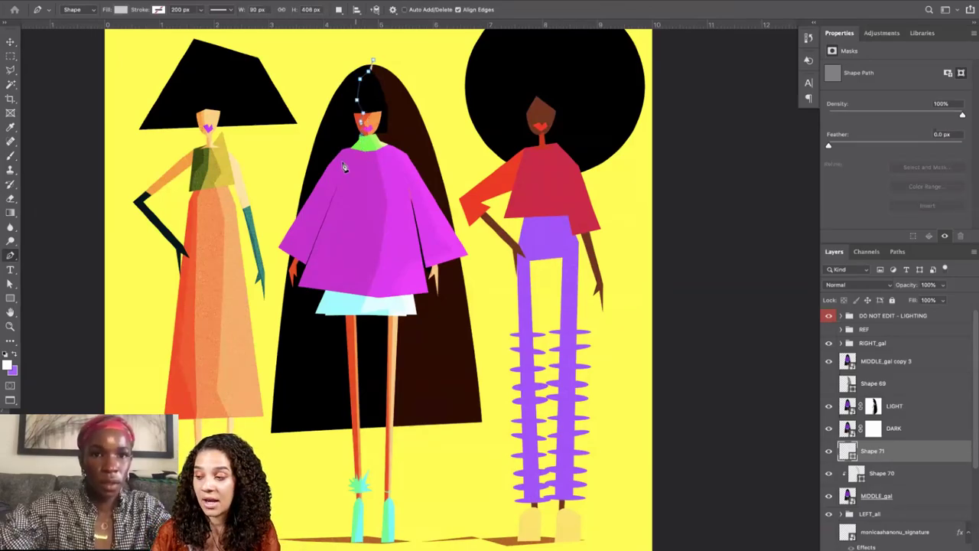
# Continue the outline down across the sweater to its lower corner and onto the light-blue skirt, reaching about 347 x 1352 px.
pyautogui.click(346, 160)
pyautogui.click(348, 207)
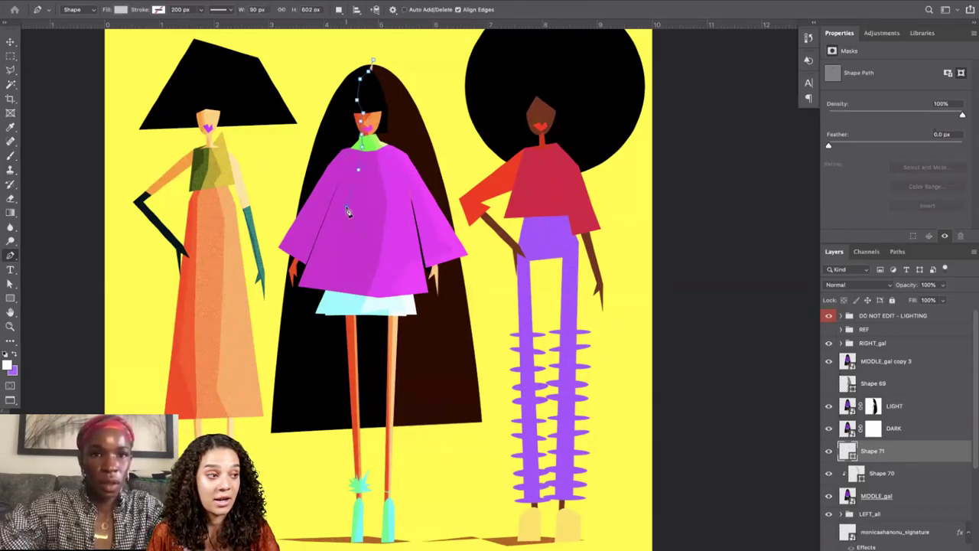
pyautogui.click(325, 260)
pyautogui.click(310, 276)
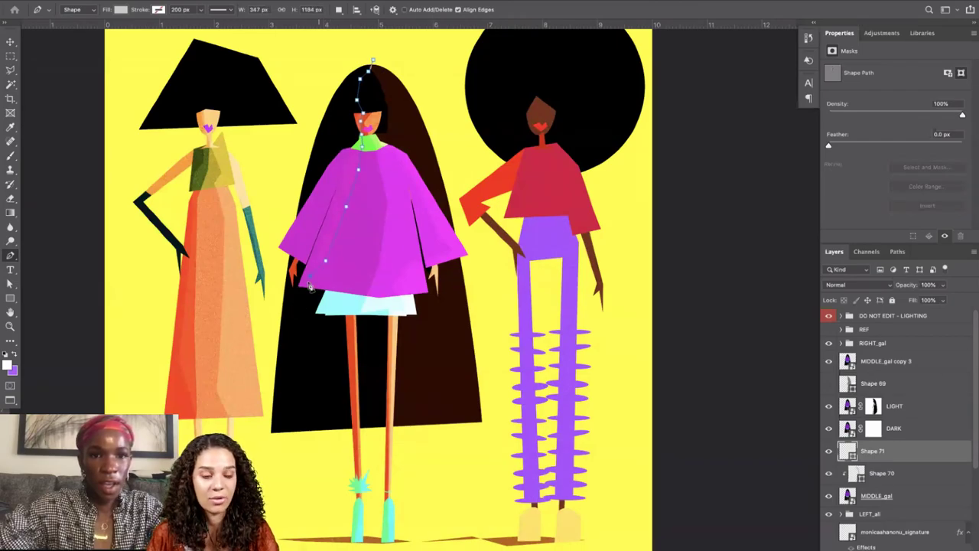
pyautogui.click(331, 306)
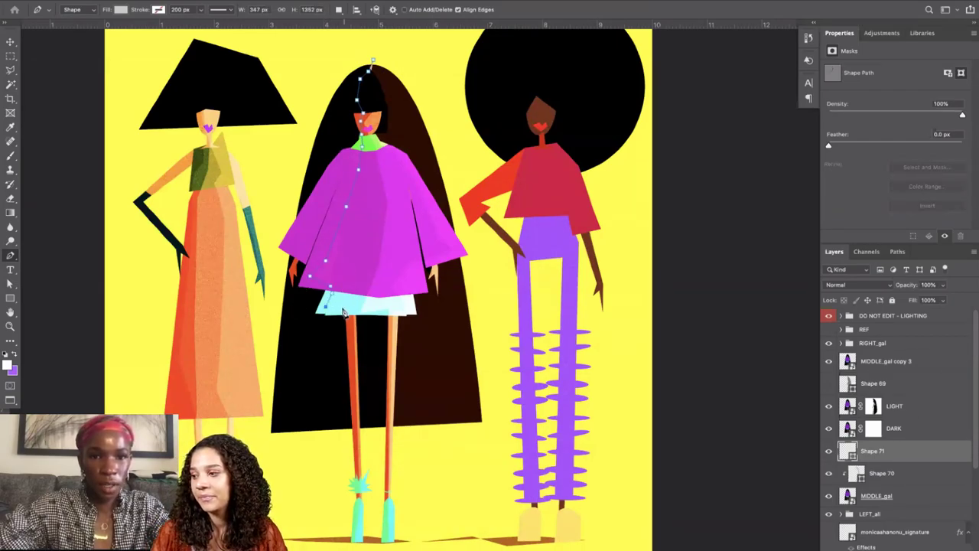
# Run the outline from the skirt down the first leg and shoe to the foot, reaching about 347 x 2602 px overall.
pyautogui.click(350, 337)
pyautogui.click(356, 463)
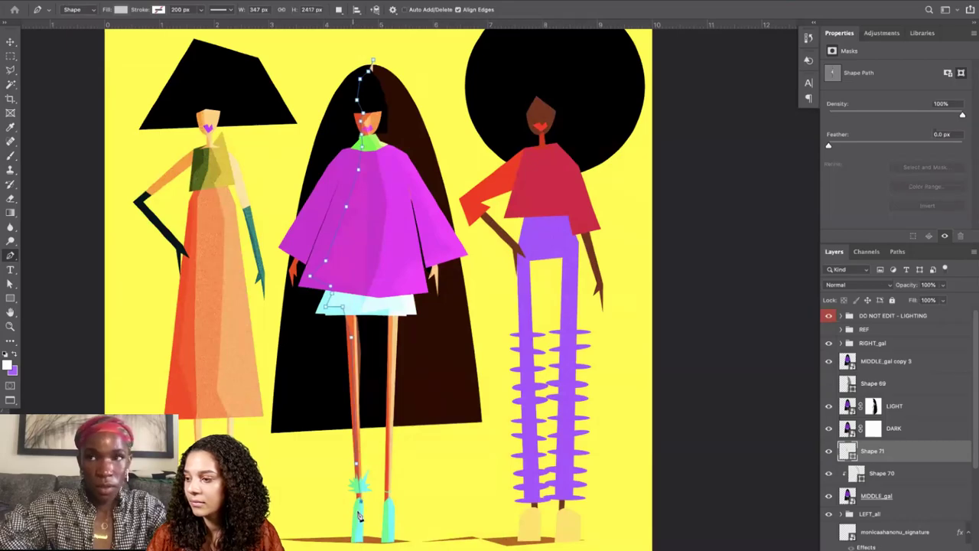
pyautogui.click(360, 504)
pyautogui.click(356, 545)
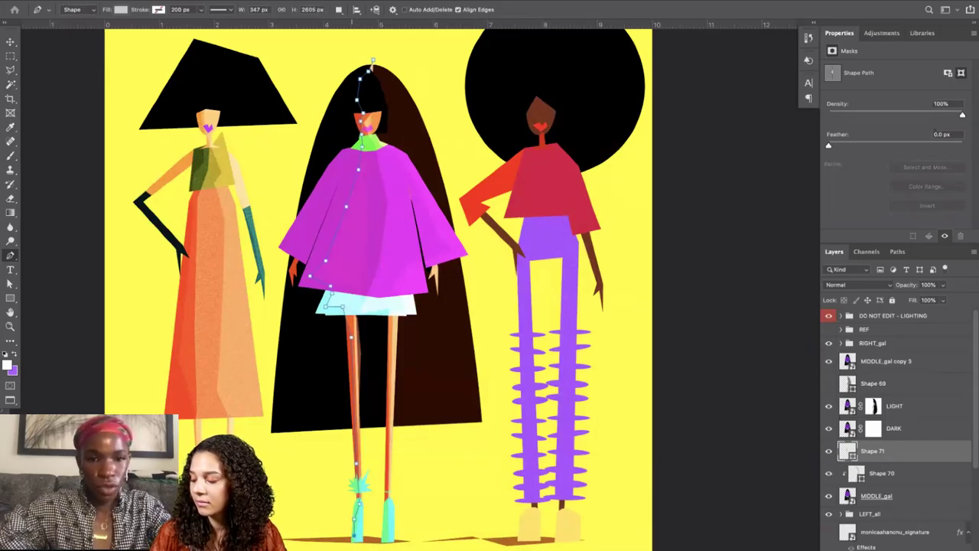
# Bring the outline up between the legs and down through the other shoe to below the foot, about 446 x 2725 px overall.
pyautogui.click(379, 442)
pyautogui.click(384, 499)
pyautogui.click(387, 510)
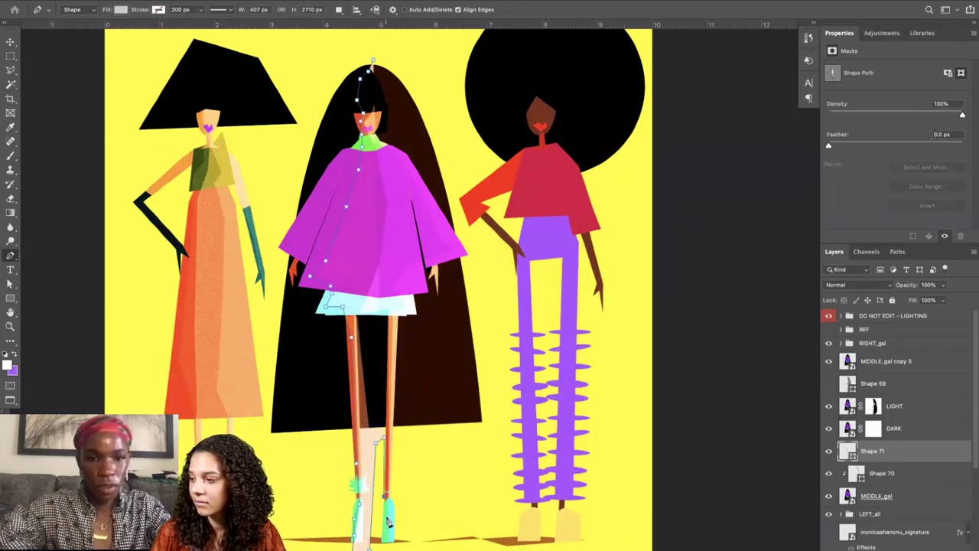
pyautogui.click(390, 531)
pyautogui.click(391, 549)
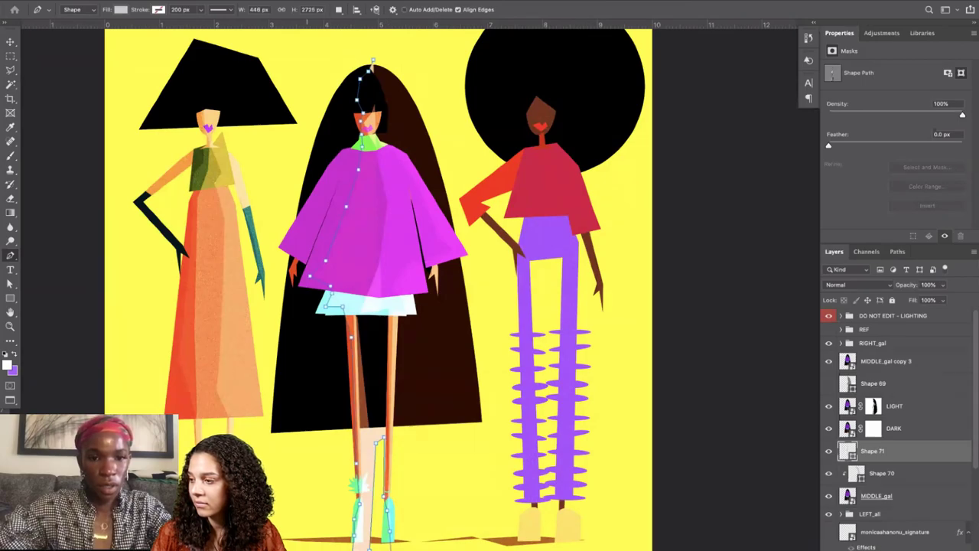
# Carry the outline up around the outside of the middle figure's hair to above the head, finishing the shape at about 710 x 2765 px.
pyautogui.click(302, 549)
pyautogui.click(270, 443)
pyautogui.click(262, 391)
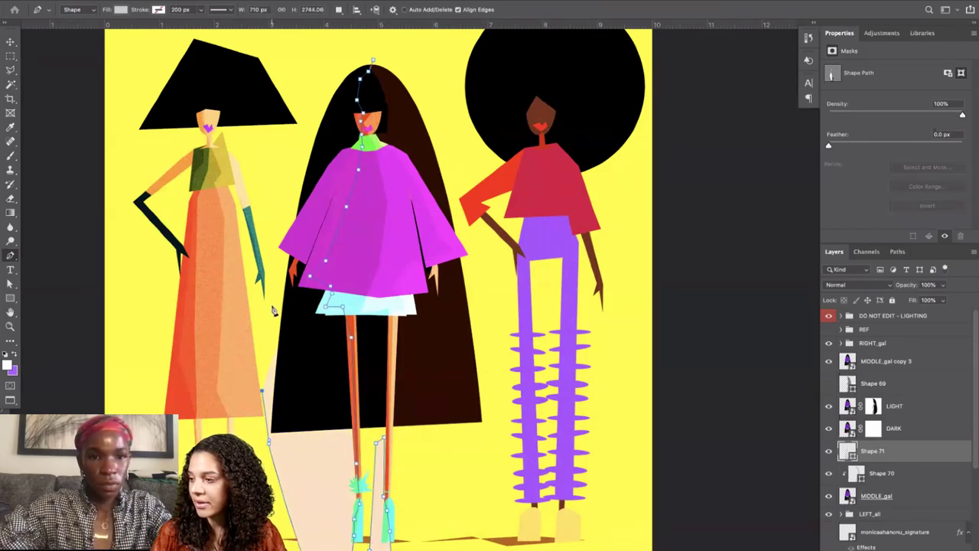
pyautogui.click(276, 252)
pyautogui.click(277, 184)
pyautogui.click(306, 102)
pyautogui.click(350, 64)
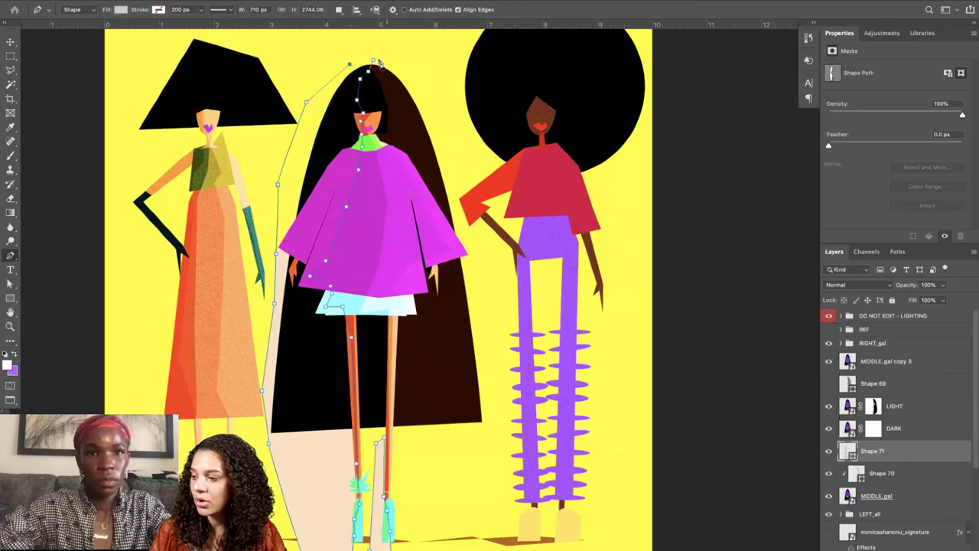
pyautogui.click(382, 56)
pyautogui.press('Return')
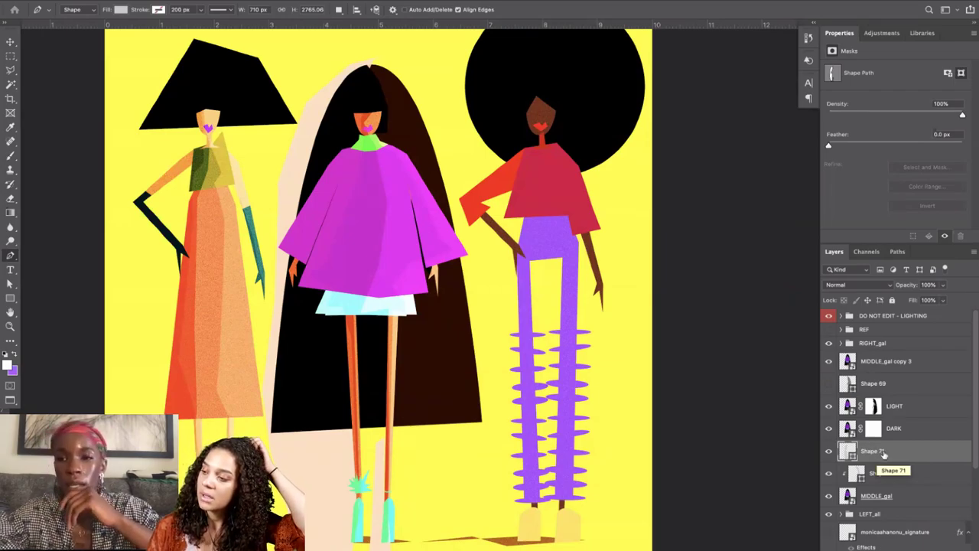
# Hide Shape 71, load its outline as a selection, and black out that area in the DARK layer's mask before deselecting.
pyautogui.moveTo(883, 452); pyautogui.dragTo(883, 449)
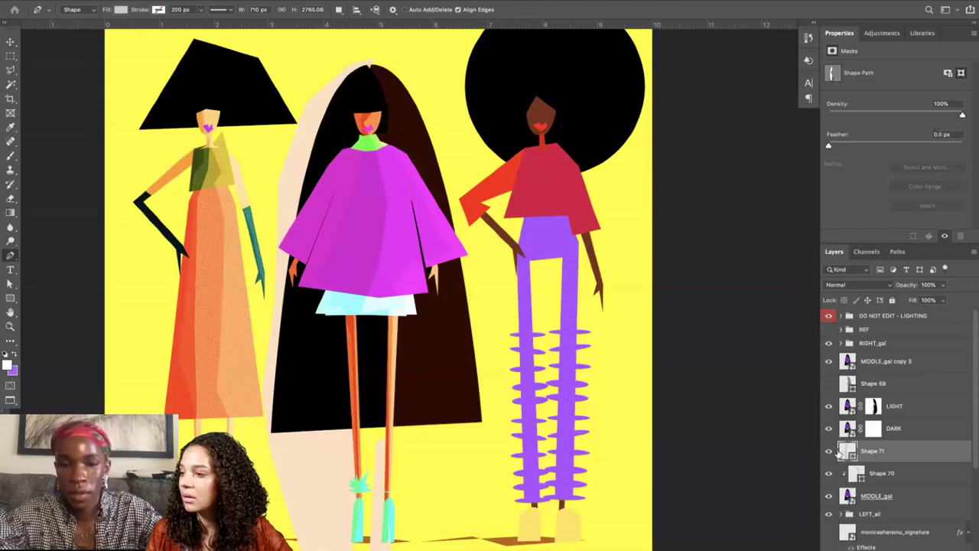
pyautogui.click(828, 451)
pyautogui.keyDown('ctrl'); pyautogui.click(849, 453); pyautogui.keyUp('ctrl')
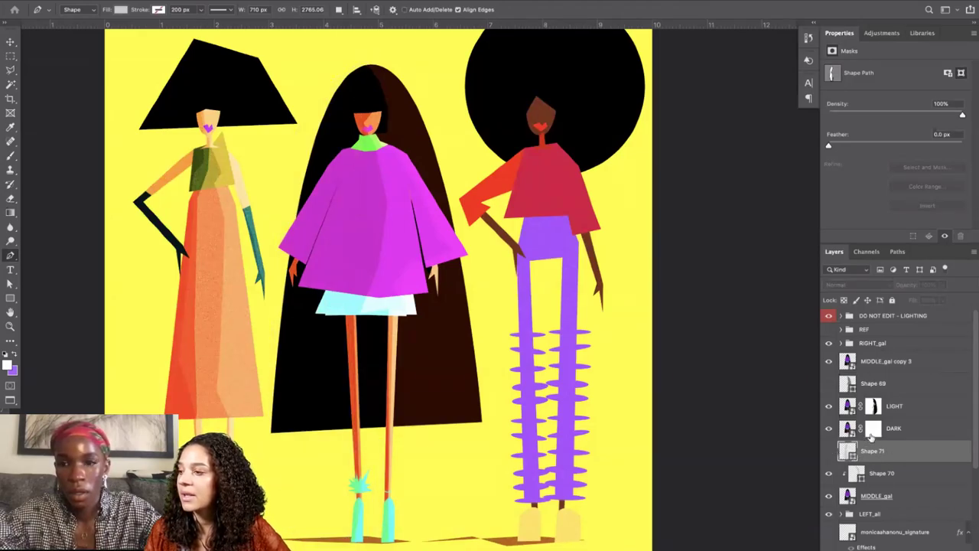
pyautogui.click(873, 430)
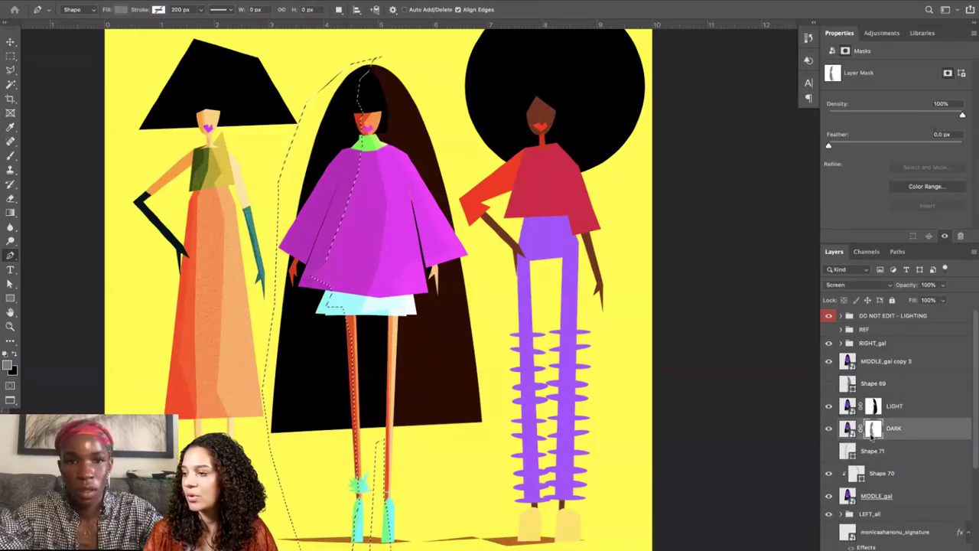
pyautogui.click(12, 84)
pyautogui.press('super+d')
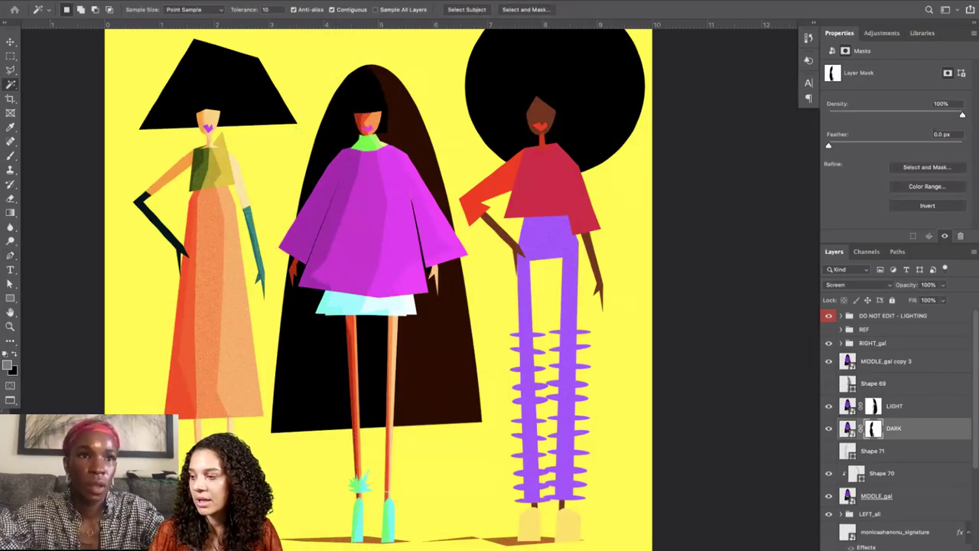
# View the file formats available in the Export As settings and leave without exporting.
pyautogui.click(88, 2)
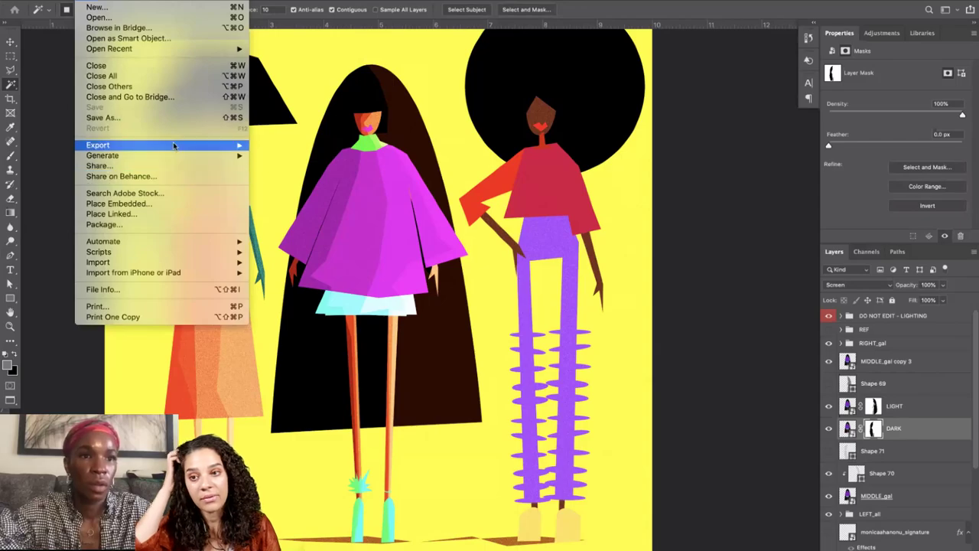
pyautogui.moveTo(174, 145)
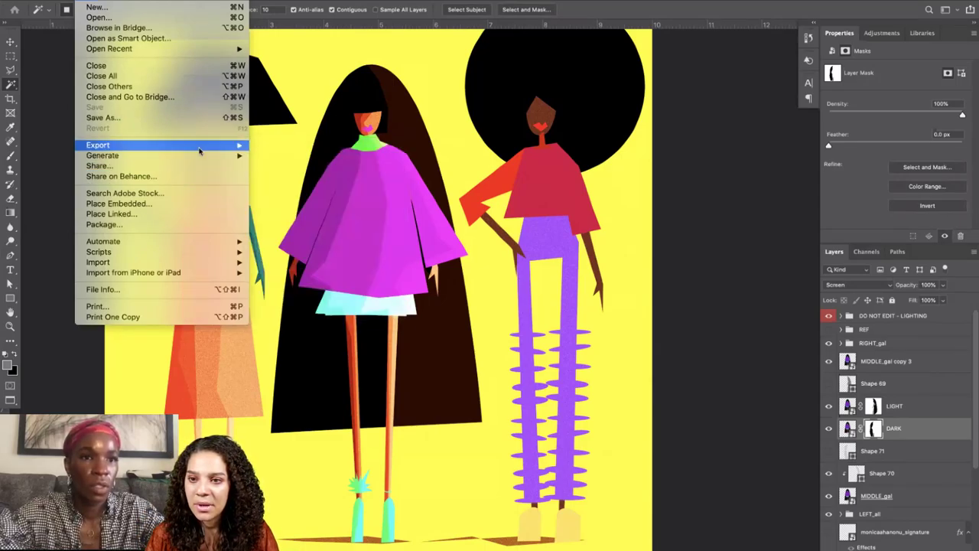
pyautogui.click(285, 156)
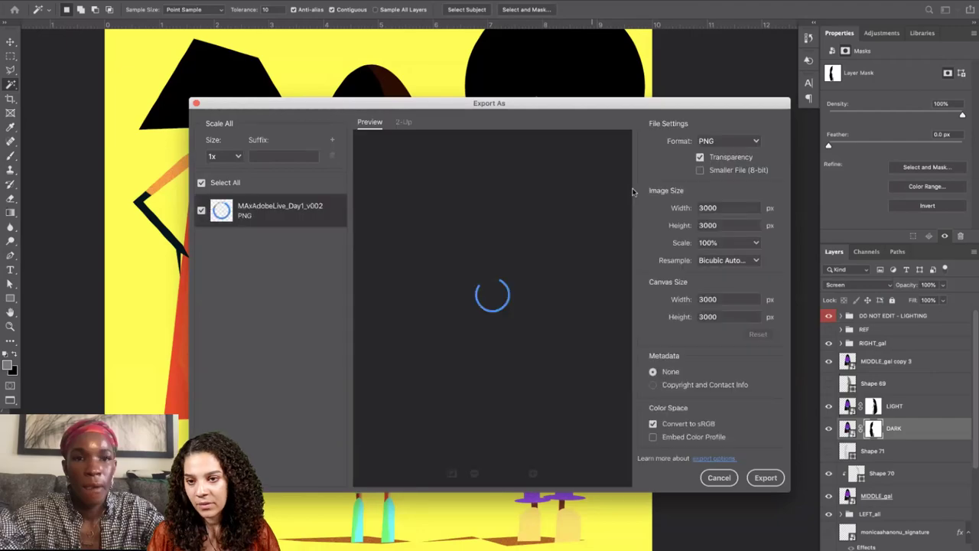
pyautogui.click(723, 142)
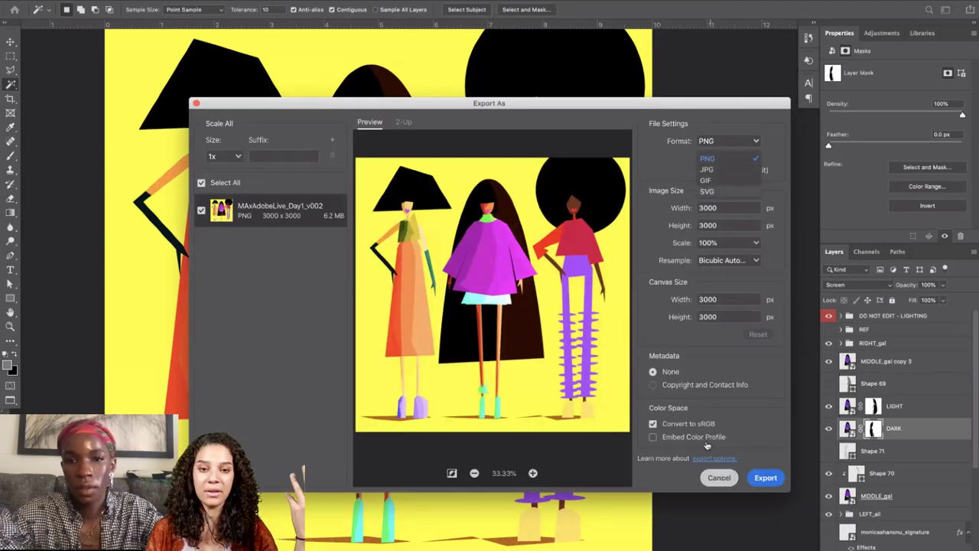
pyautogui.click(719, 478)
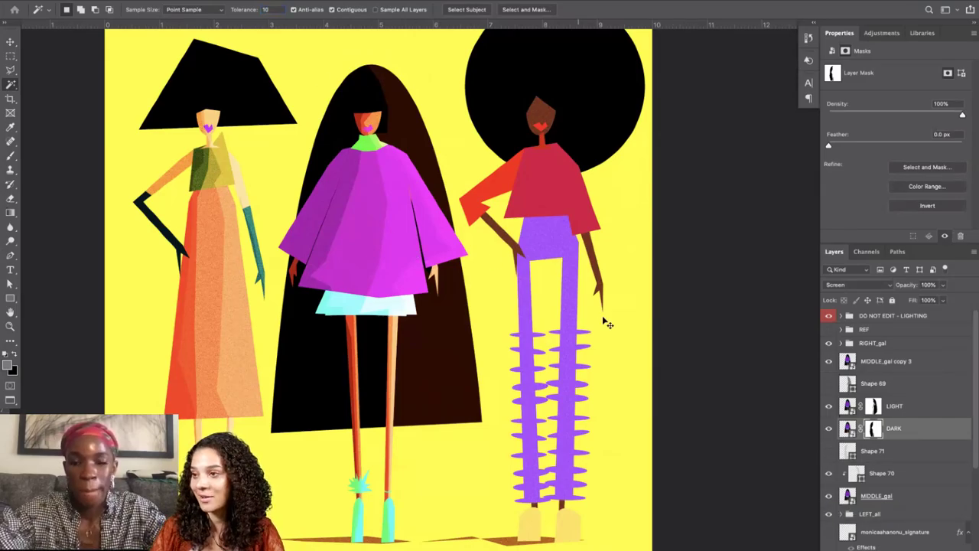
# Open the contents of the middle figure's LIGHT smart object for editing.
pyautogui.scroll(2, 606, 324)
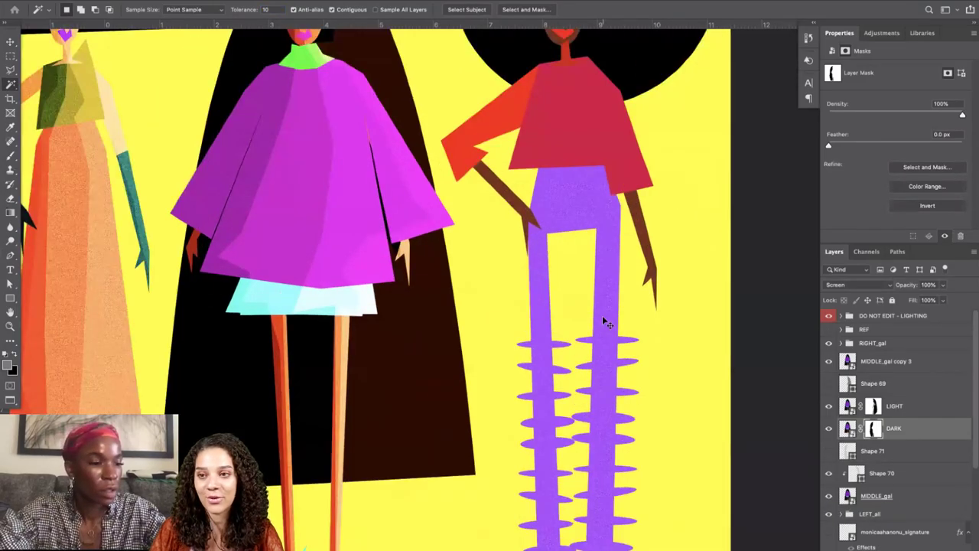
pyautogui.scroll(1, 603, 318)
pyautogui.press('super+plus')
pyautogui.press('super+plus')
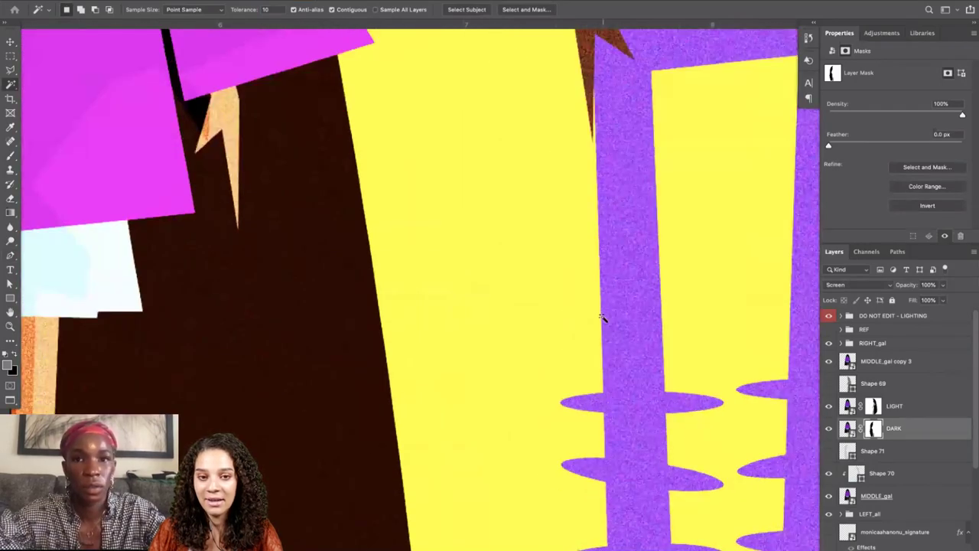
pyautogui.moveTo(559, 285); pyautogui.dragTo(747, 328)
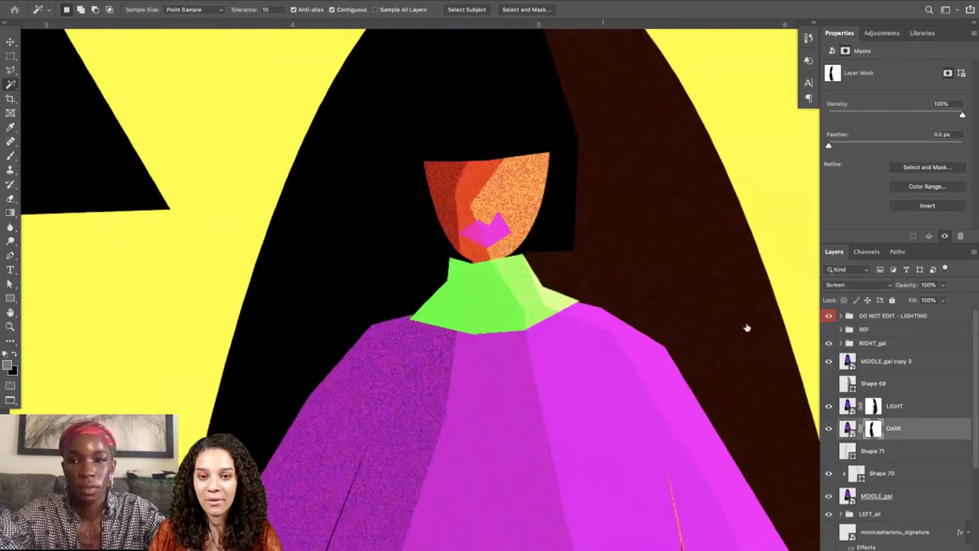
pyautogui.rightClick(901, 409)
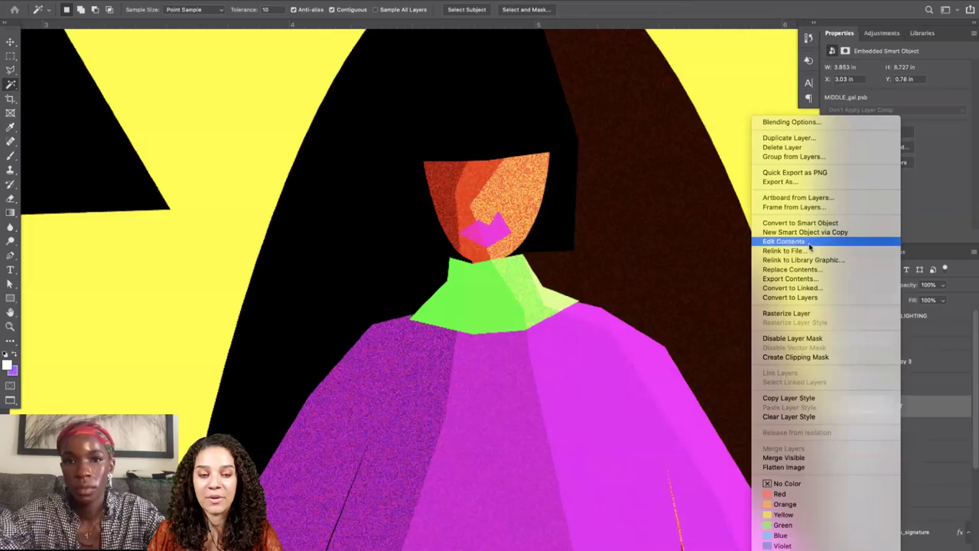
pyautogui.click(808, 244)
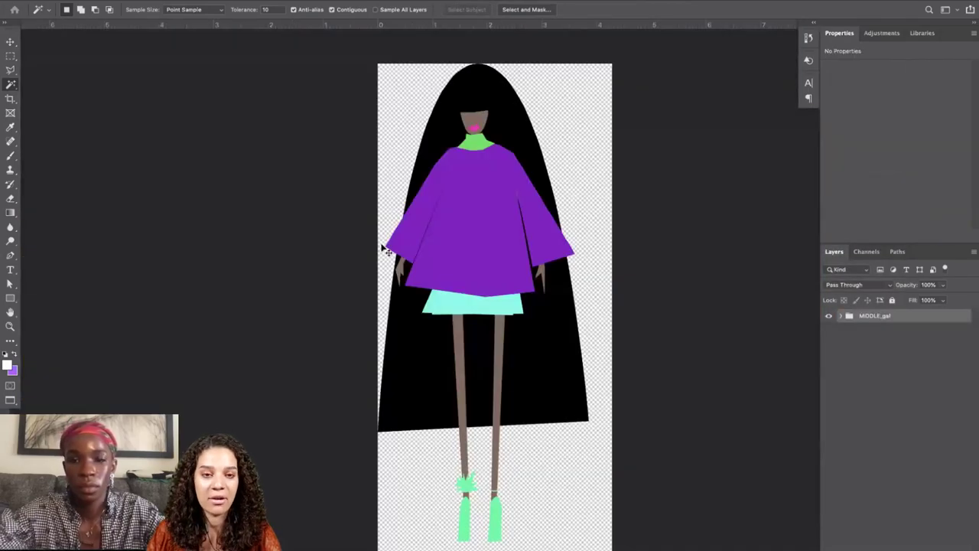
# Select the middle figure's lips shape and change its fill color to red.
pyautogui.press('super+plus')
pyautogui.press('super+plus')
pyautogui.click(10, 284)
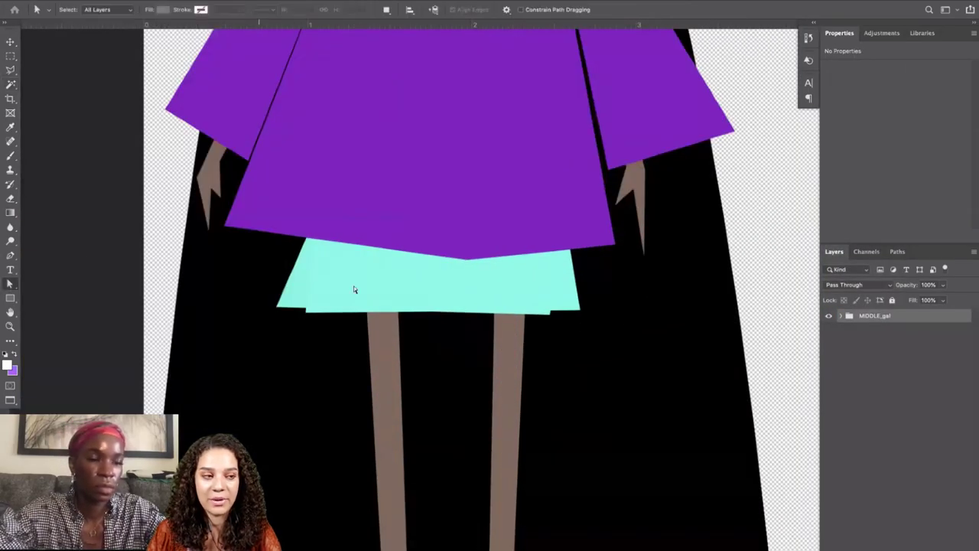
pyautogui.scroll(8, 354, 285)
pyautogui.scroll(2, 361, 253)
pyautogui.click(417, 172)
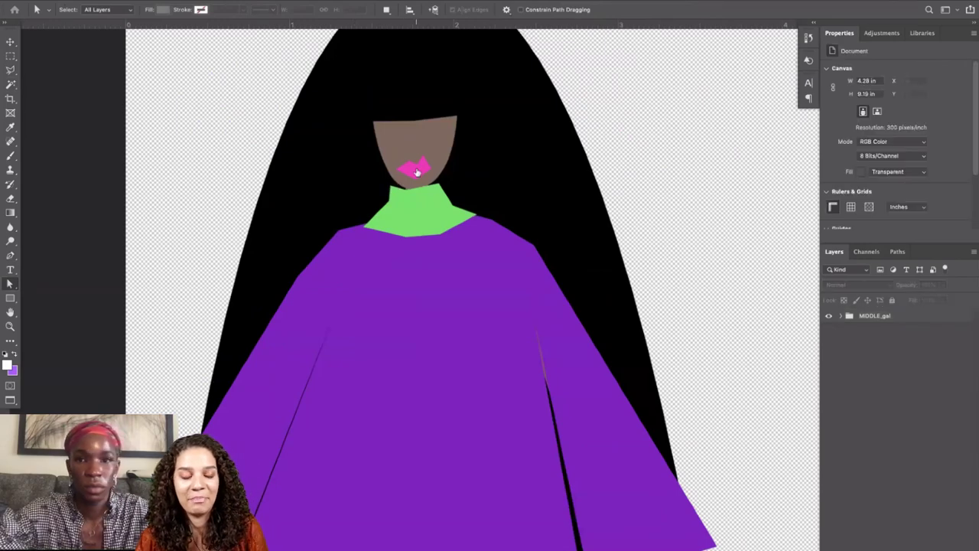
pyautogui.click(417, 172)
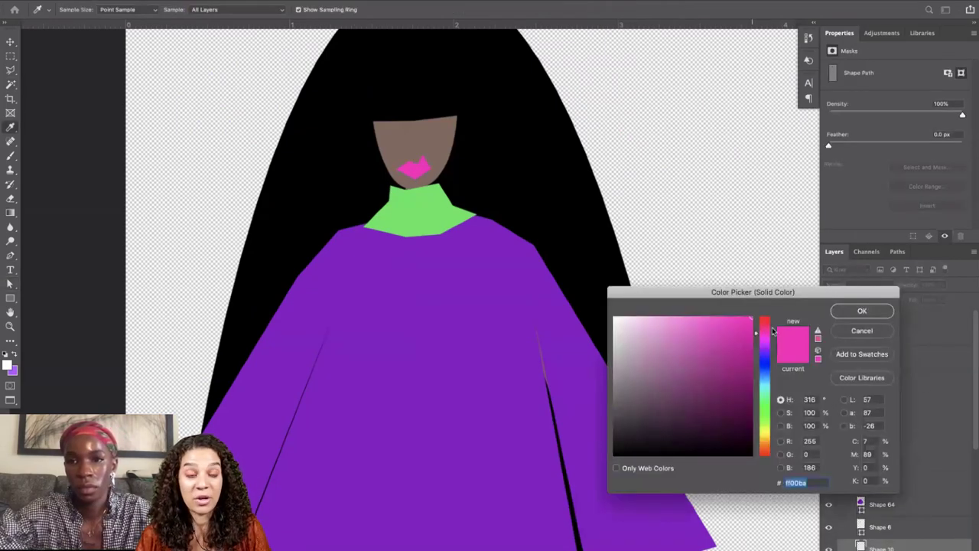
pyautogui.moveTo(764, 325); pyautogui.dragTo(764, 315)
pyautogui.press('Return')
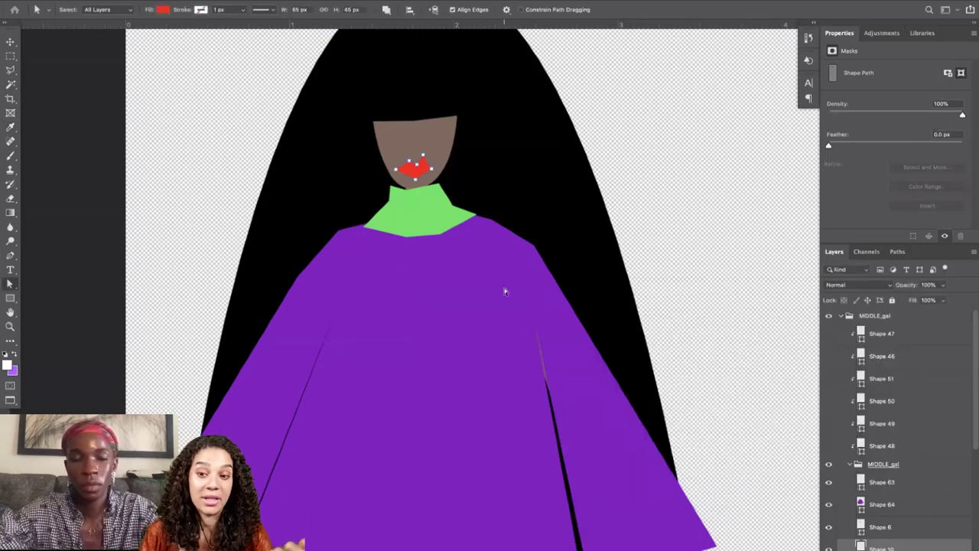
# Save MIDDLE_gal.psb and check the red lips in the MAxAdobeLive_Day1_v002.psd illustration.
pyautogui.press('super+minus')
pyautogui.press('super+minus')
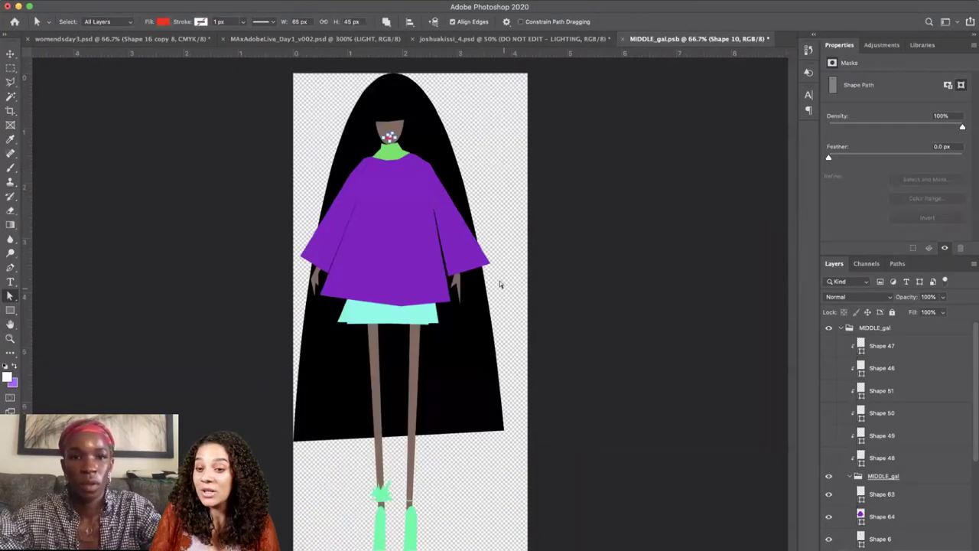
pyautogui.press('super+s')
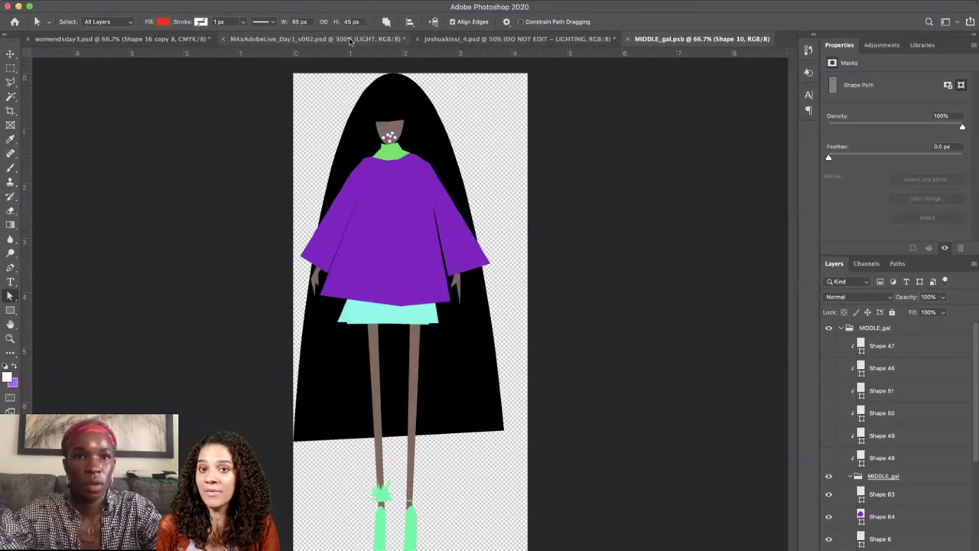
pyautogui.click(350, 39)
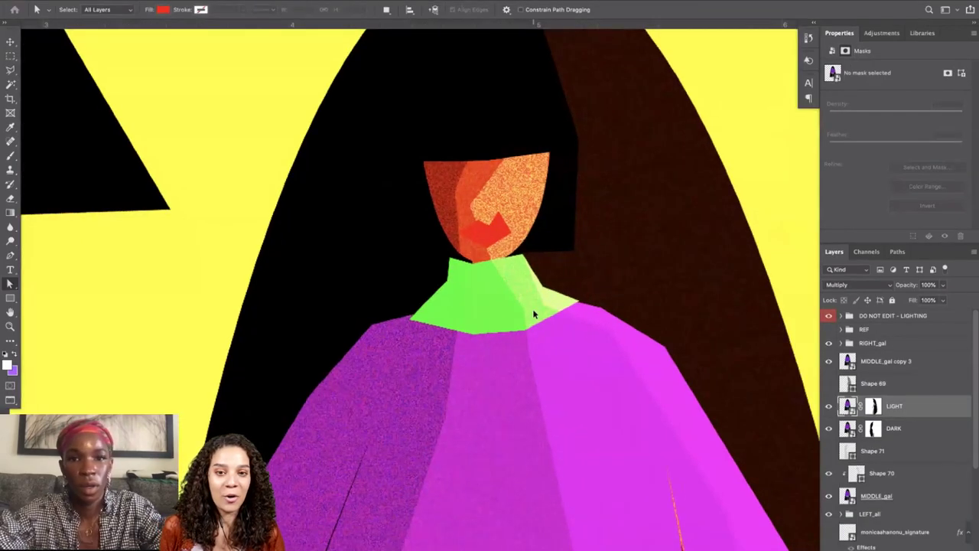
pyautogui.press('super+minus')
pyautogui.press('super+minus')
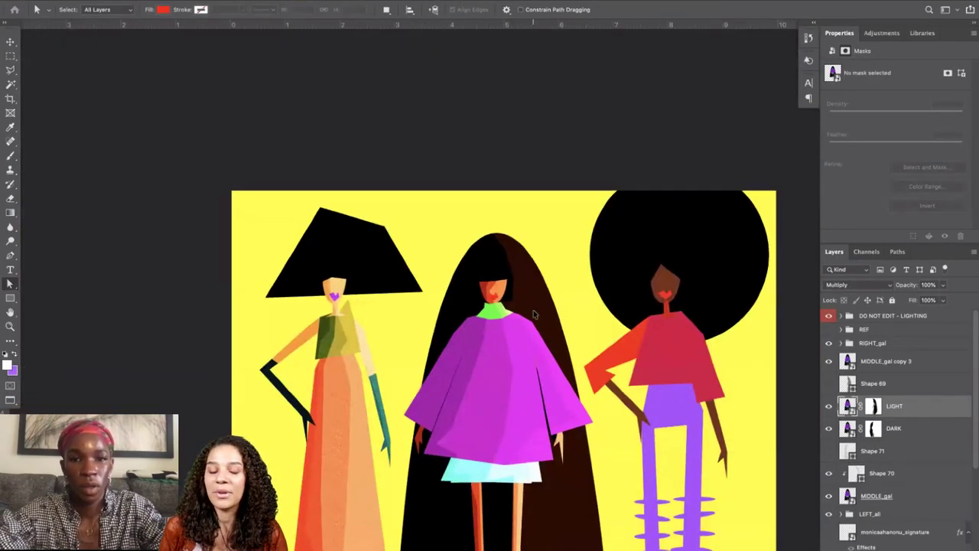
pyautogui.press('super+minus')
pyautogui.press('super+plus')
pyautogui.press('super+plus')
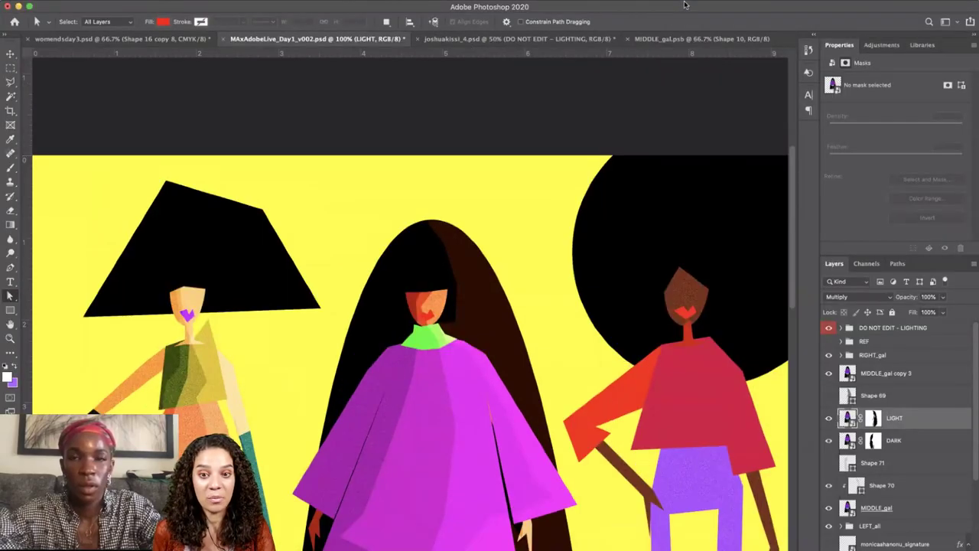
# Recolor the lips in MIDDLE_gal.psb to light pink fababa, save, and check them in MAxAdobeLive_Day1_v002.psd.
pyautogui.click(702, 38)
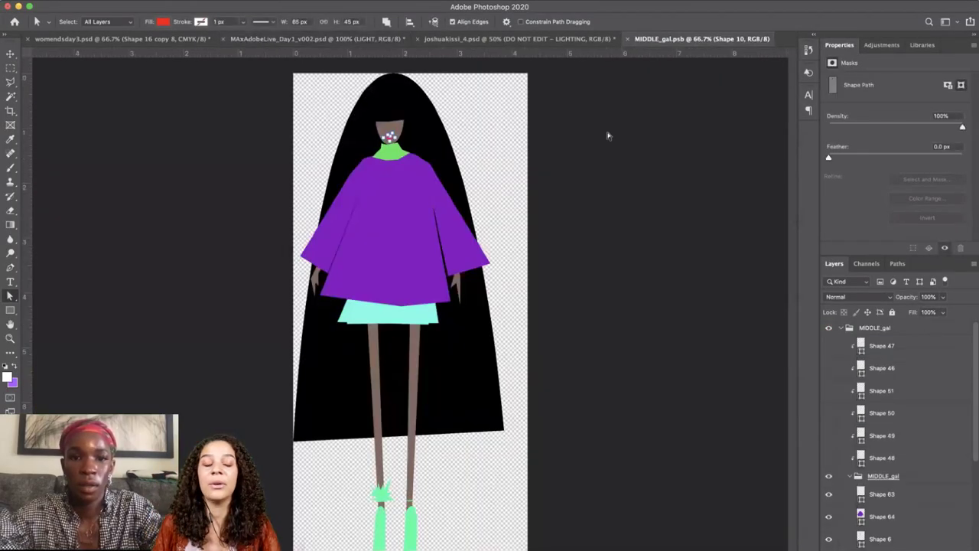
pyautogui.press('super+plus')
pyautogui.press('super+plus')
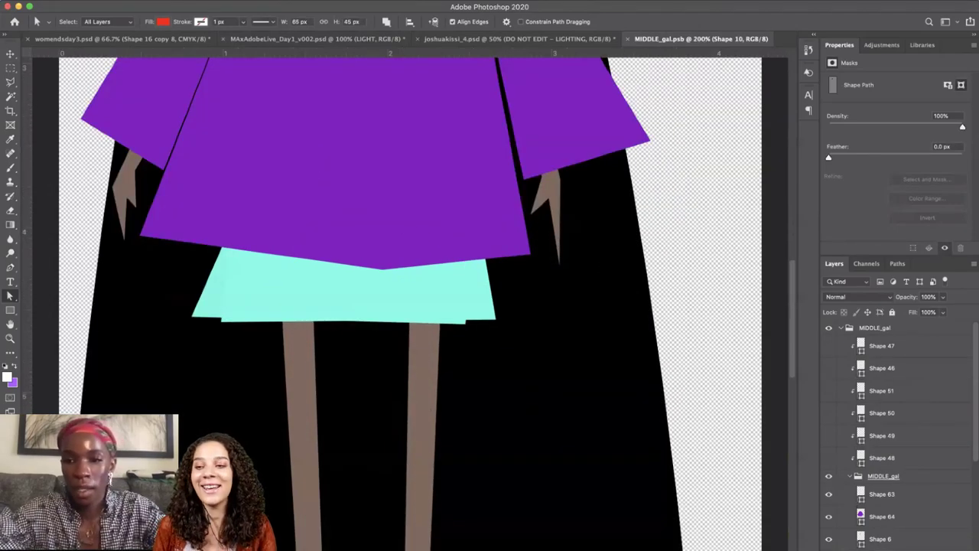
pyautogui.doubleClick(860, 346)
pyautogui.click(648, 318)
pyautogui.scroll(6, 382, 332)
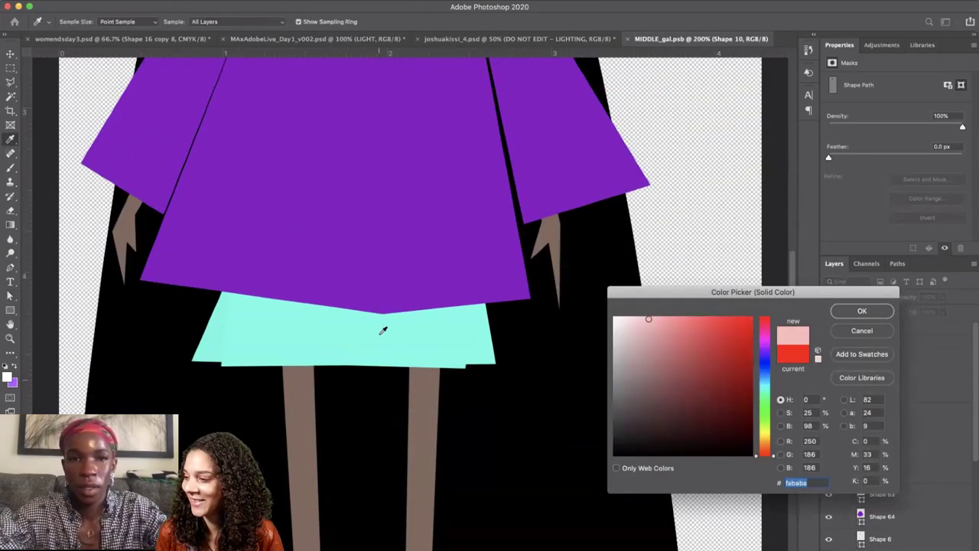
pyautogui.press('Return')
pyautogui.press('super+s')
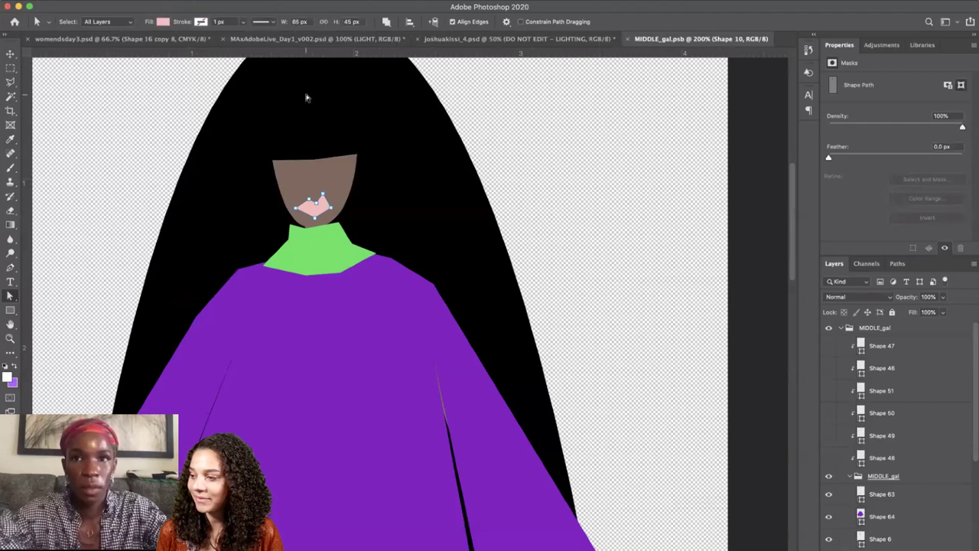
pyautogui.click(267, 38)
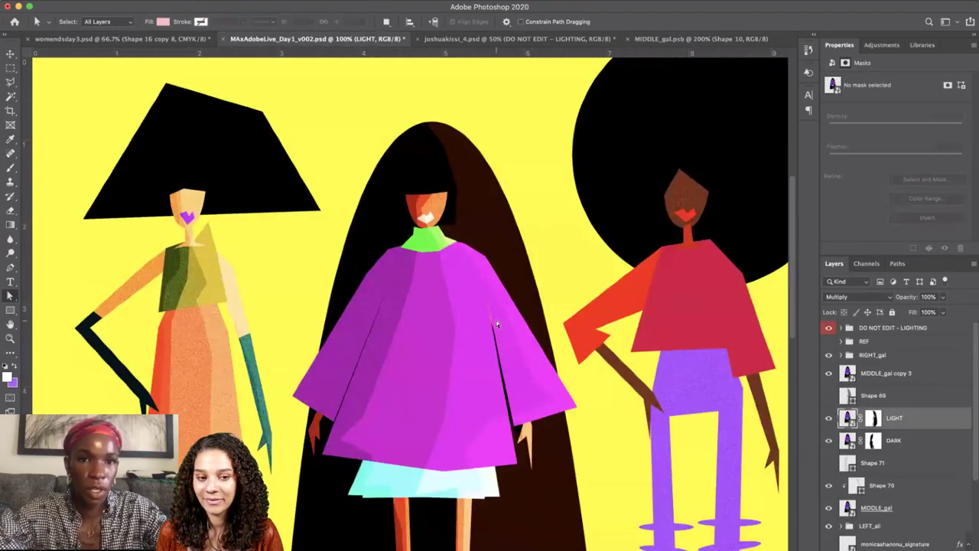
pyautogui.scroll(-3, 496, 324)
# Return to MIDDLE_gal.psb and set the lips' fill color to pink ff93e4.
pyautogui.click(704, 39)
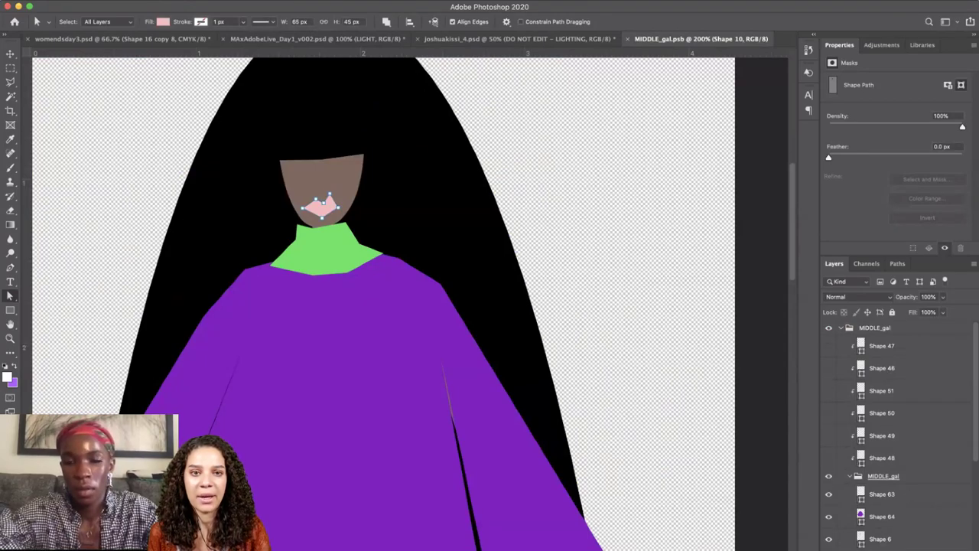
pyautogui.moveTo(673, 319); pyautogui.dragTo(673, 312)
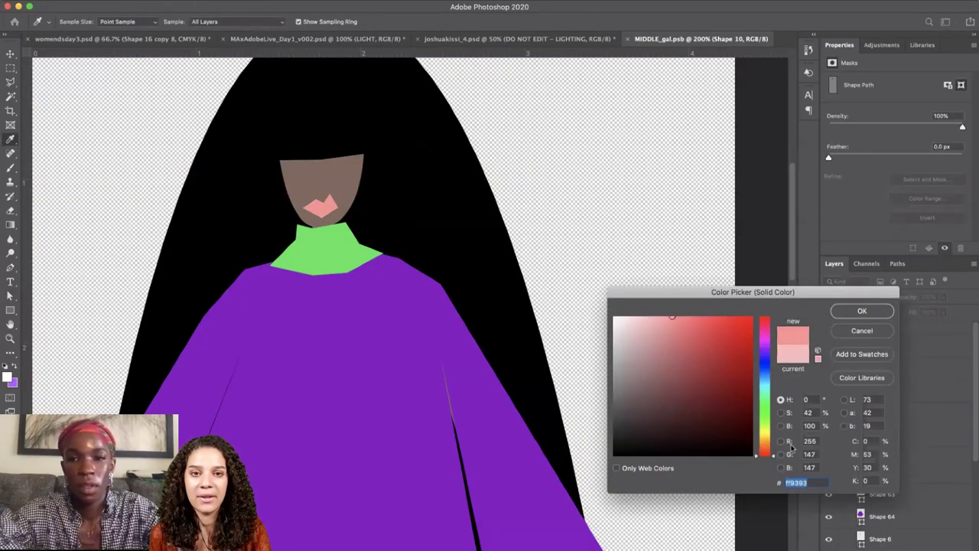
pyautogui.click(766, 334)
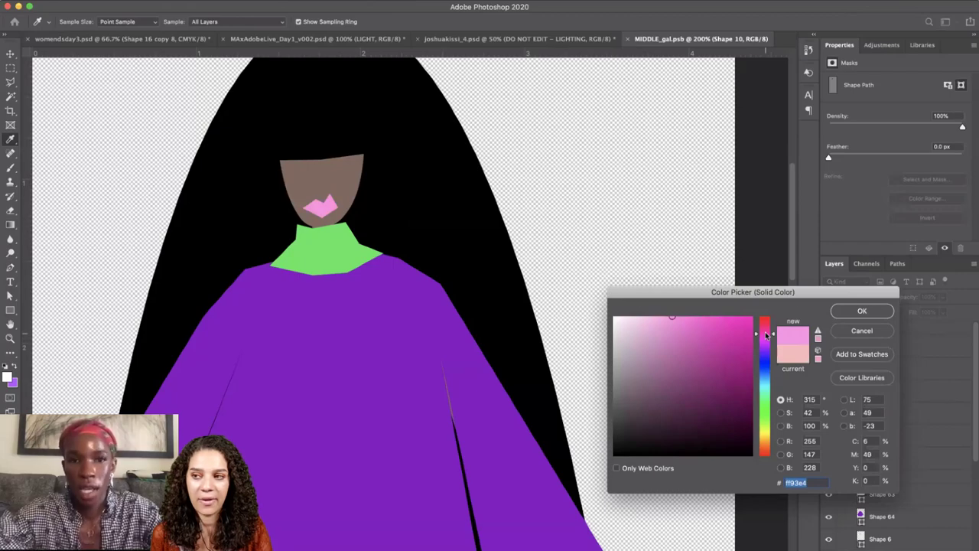
pyautogui.press('Return')
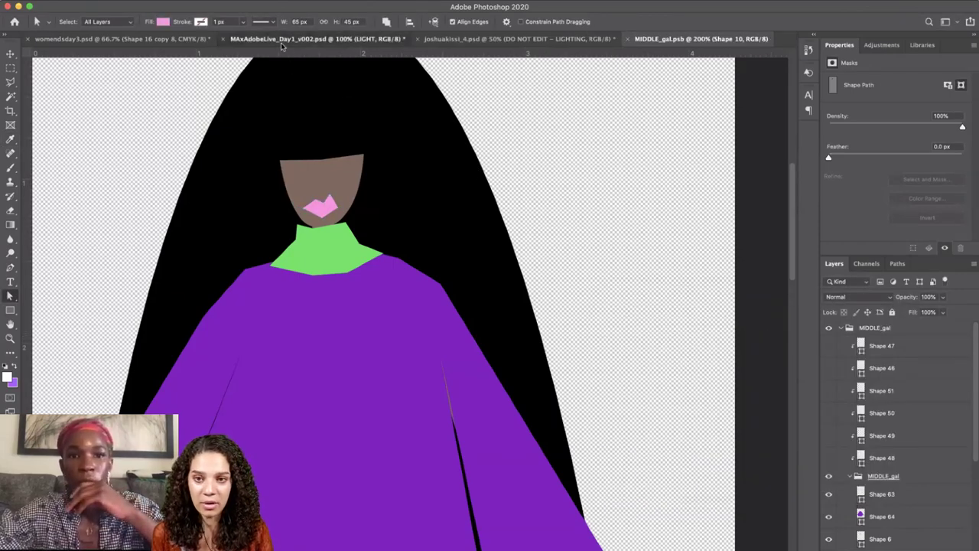
# Check the pink lips on the middle figure in MAxAdobeLive_Day1_v002.psd, viewing the whole illustration in full-screen mode.
pyautogui.click(281, 39)
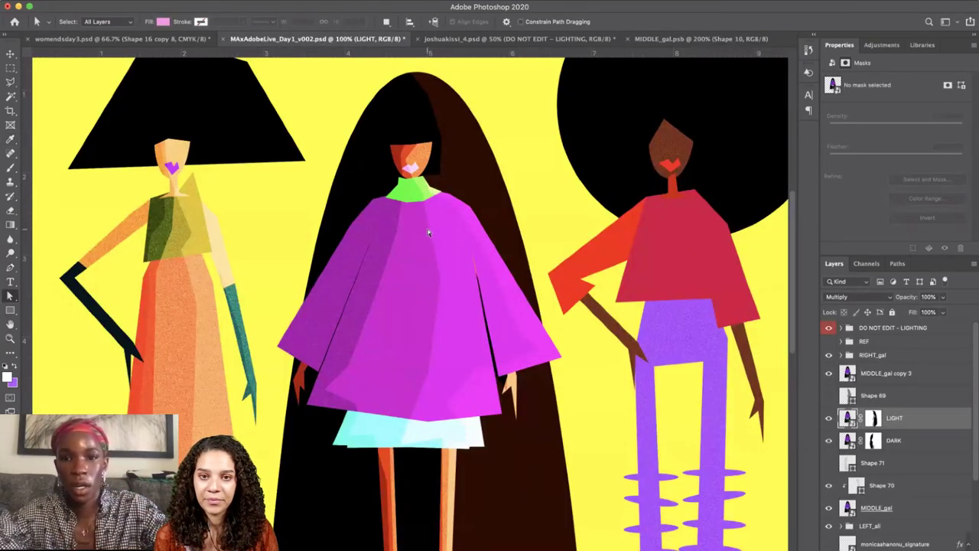
pyautogui.press('f')
pyautogui.press('super+minus')
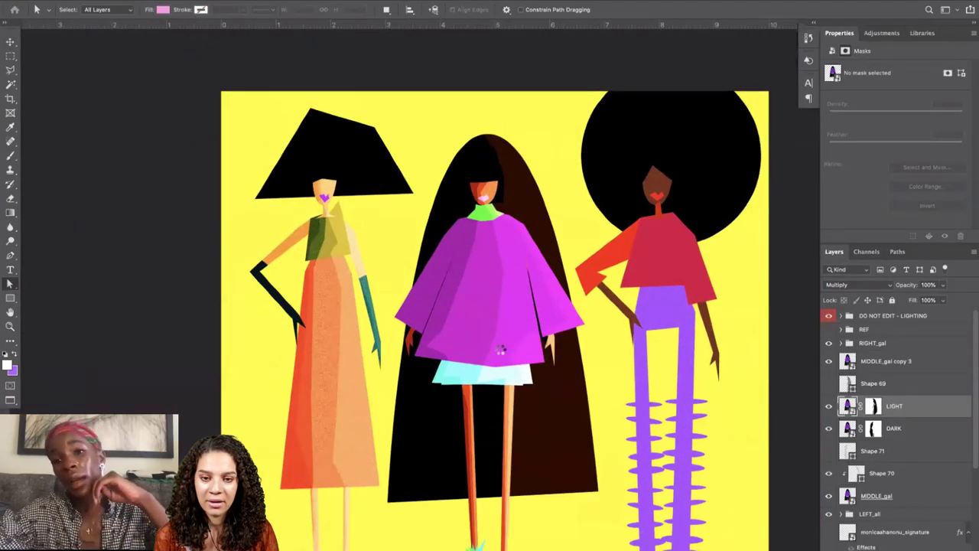
pyautogui.hscroll(2, 501, 350)
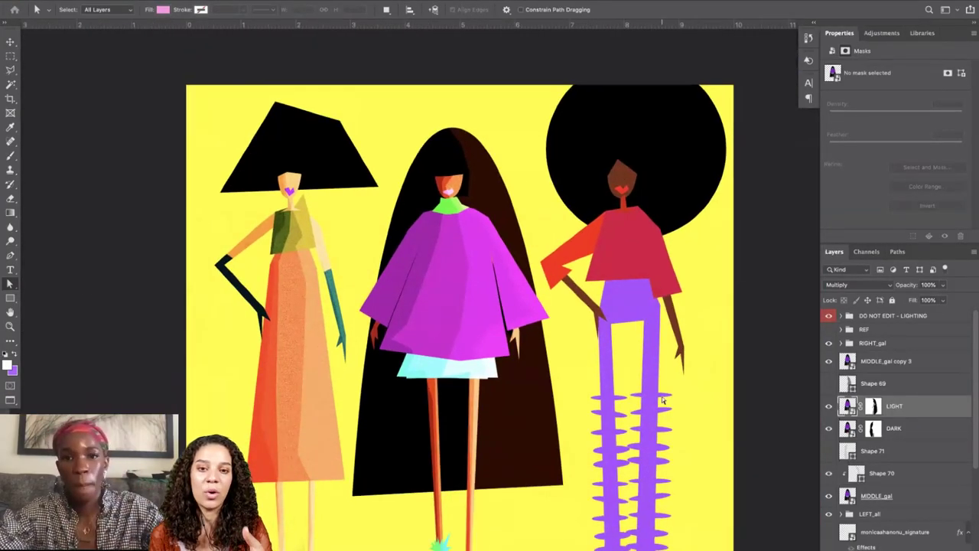
pyautogui.hscroll(2, 663, 399)
pyautogui.hscroll(3, 584, 345)
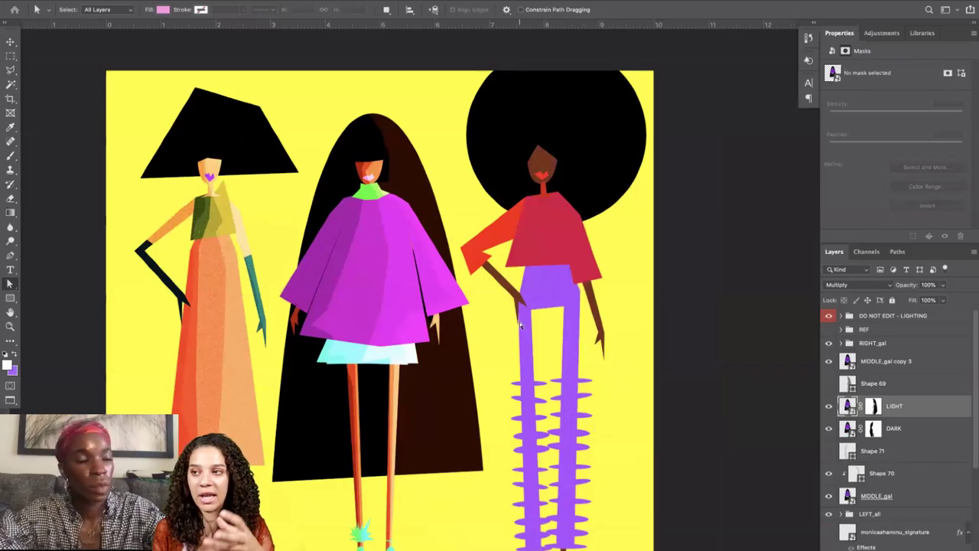
pyautogui.scroll(-2, 427, 315)
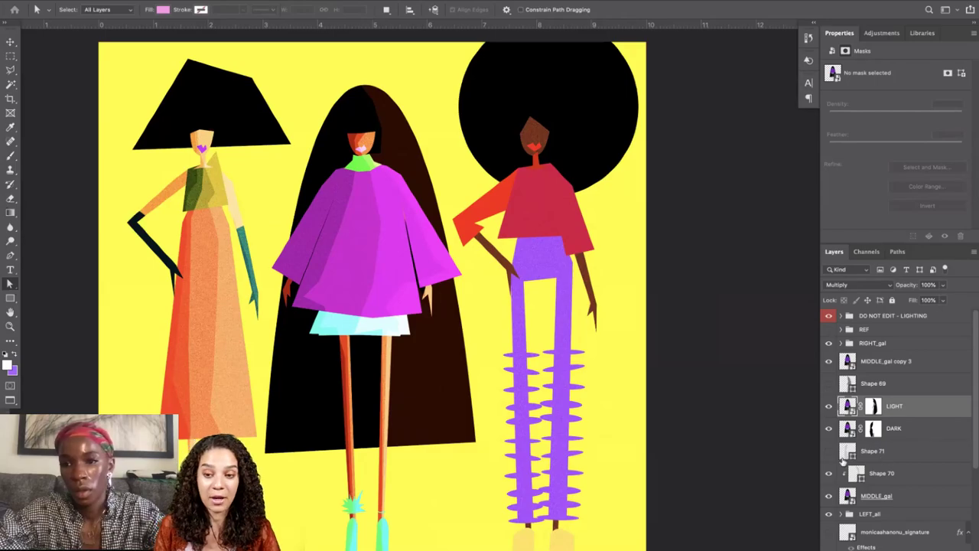
# Show the Shape 71 layer, set it to Multiply, clip it to the layers below and set its opacity to 20%.
pyautogui.click(829, 452)
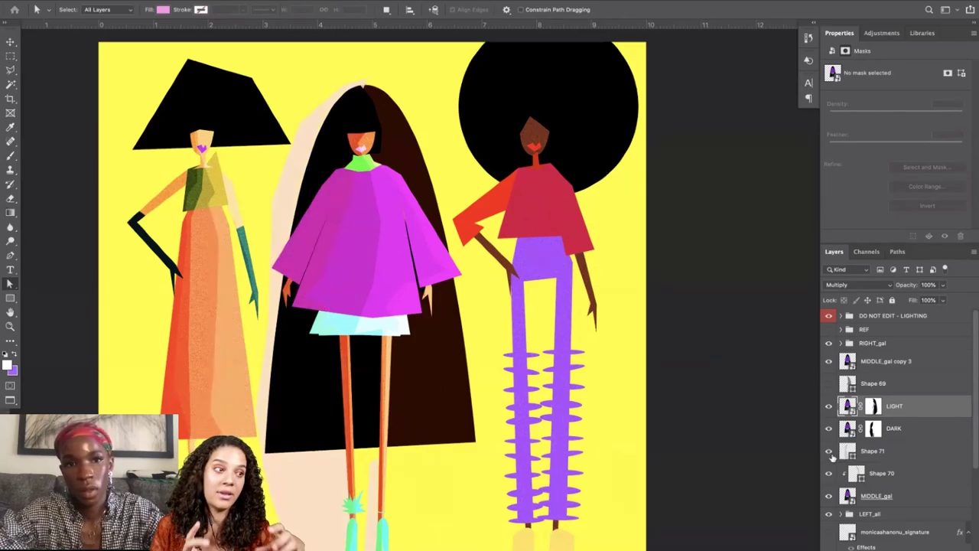
pyautogui.click(880, 453)
pyautogui.click(847, 288)
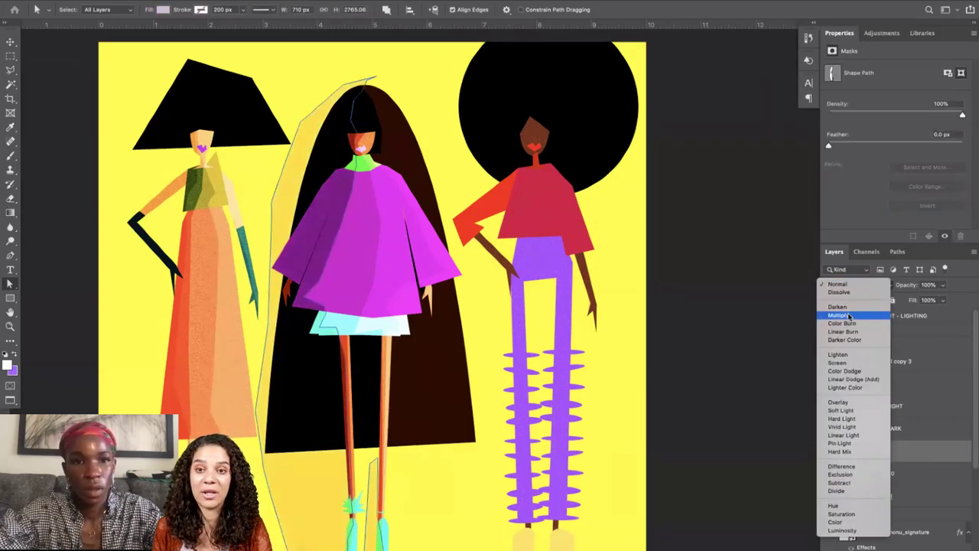
pyautogui.click(838, 316)
pyautogui.keyDown('alt'); pyautogui.click(900, 463); pyautogui.keyUp('alt')
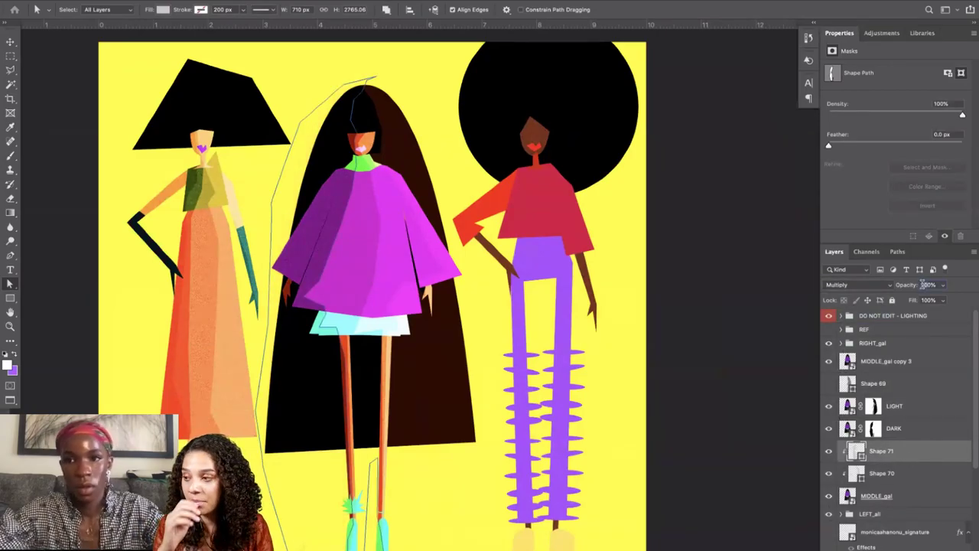
pyautogui.write('50')
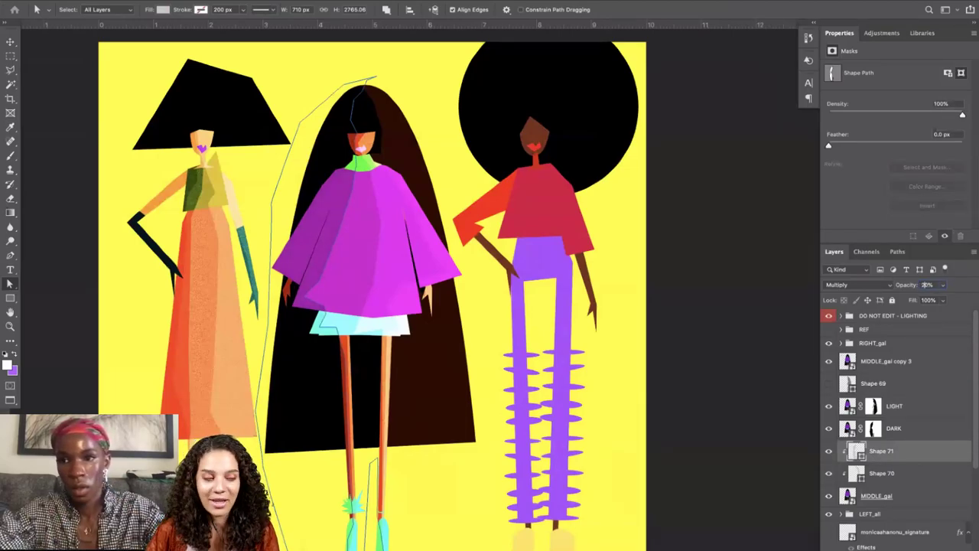
# Compare the middle figure with and without the Shape 71 shading and leave that layer hidden.
pyautogui.click(825, 453)
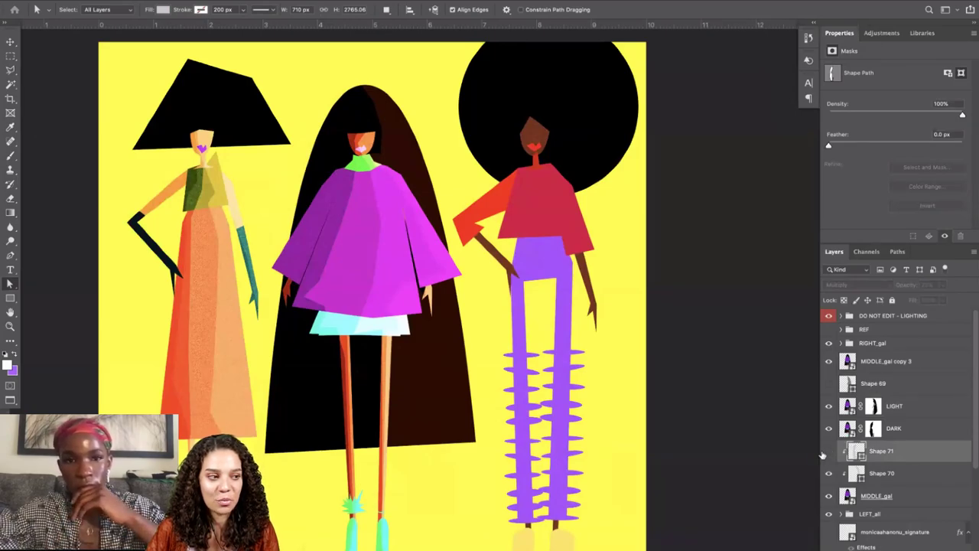
pyautogui.click(824, 452)
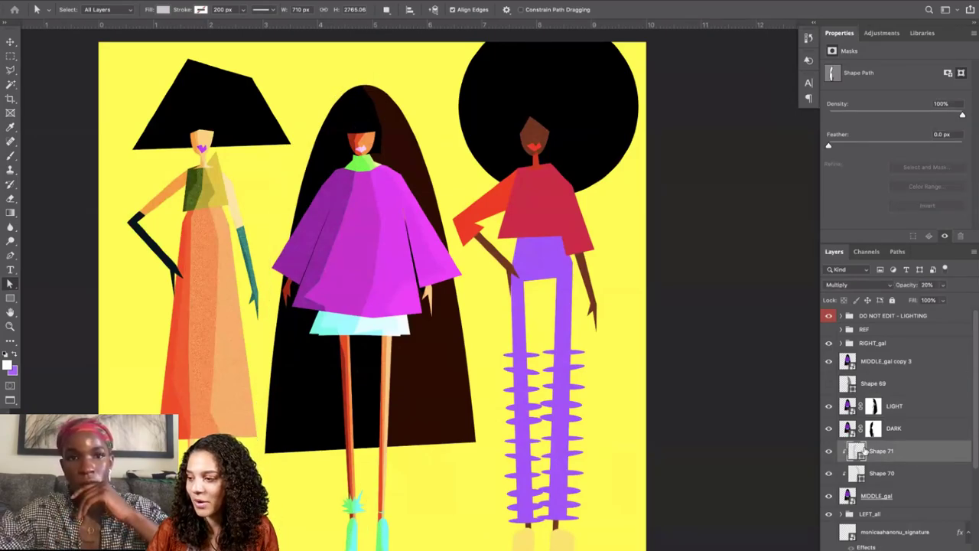
pyautogui.click(829, 453)
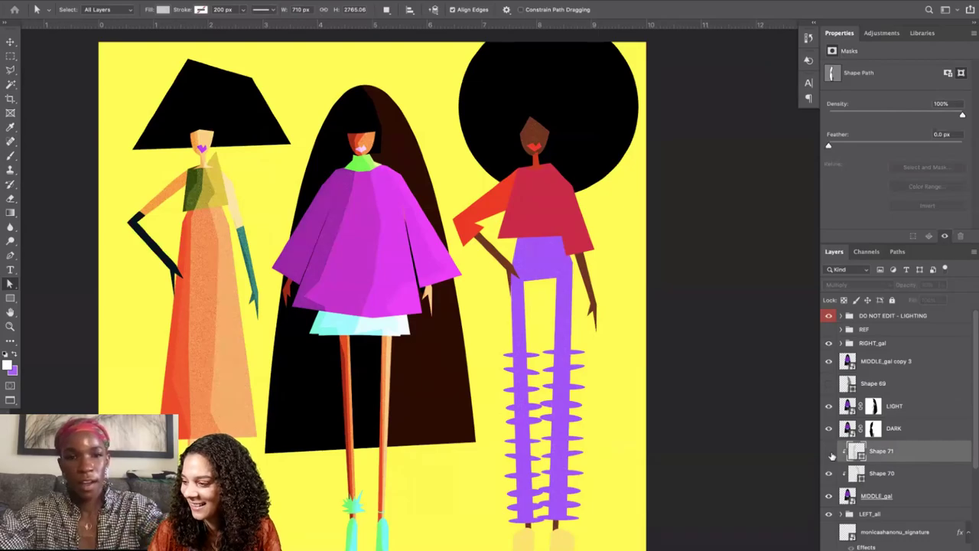
# With the Pen tool, start a new shadow shape from the middle figure's hair top down past face, sleeve, skirt hem and leg to the shoe.
pyautogui.click(11, 256)
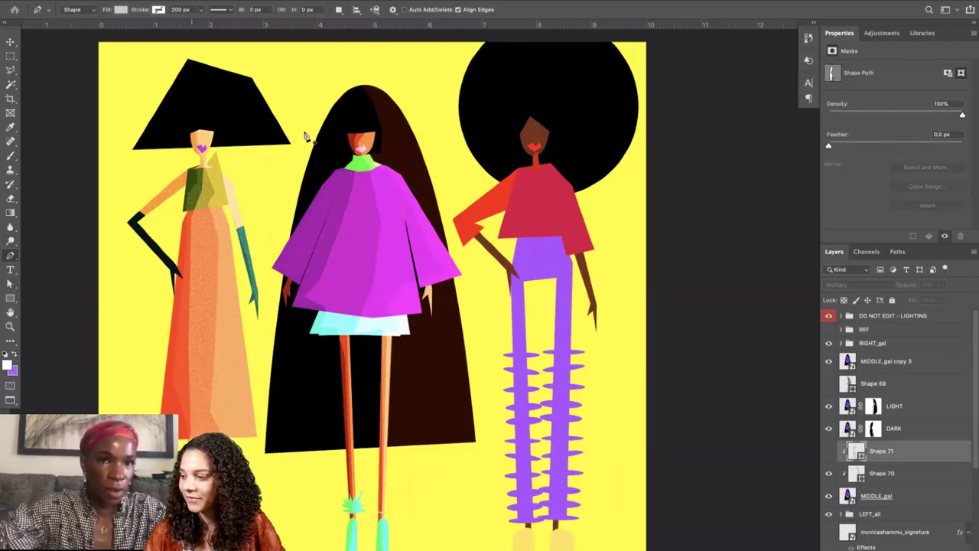
pyautogui.click(364, 80)
pyautogui.click(348, 95)
pyautogui.click(339, 113)
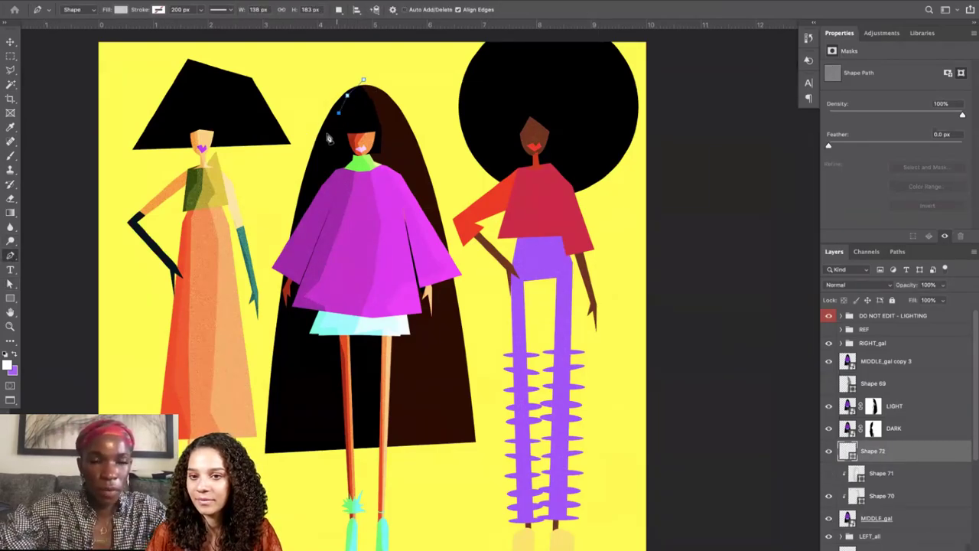
pyautogui.click(329, 134)
pyautogui.click(350, 146)
pyautogui.click(348, 162)
pyautogui.click(335, 175)
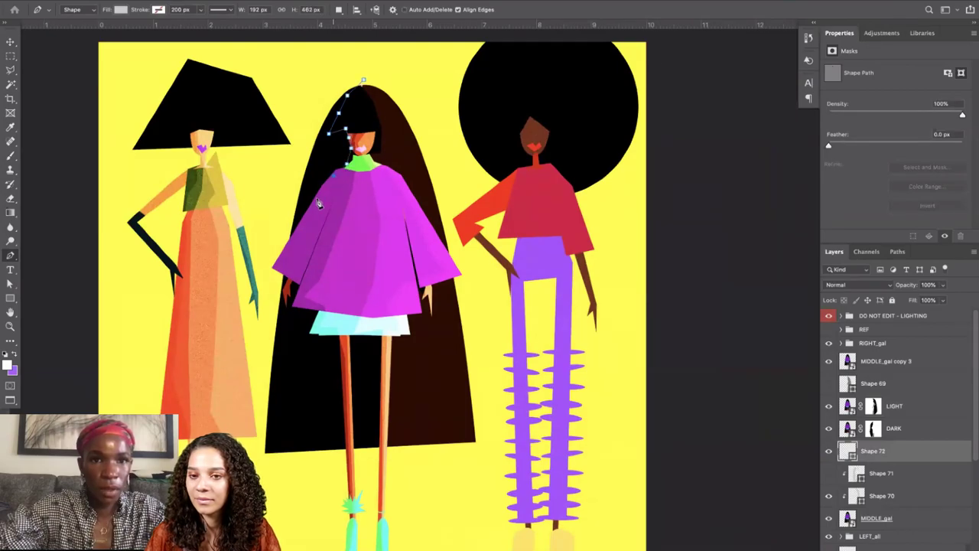
pyautogui.click(317, 199)
pyautogui.click(300, 236)
pyautogui.click(284, 261)
pyautogui.click(293, 274)
pyautogui.click(306, 278)
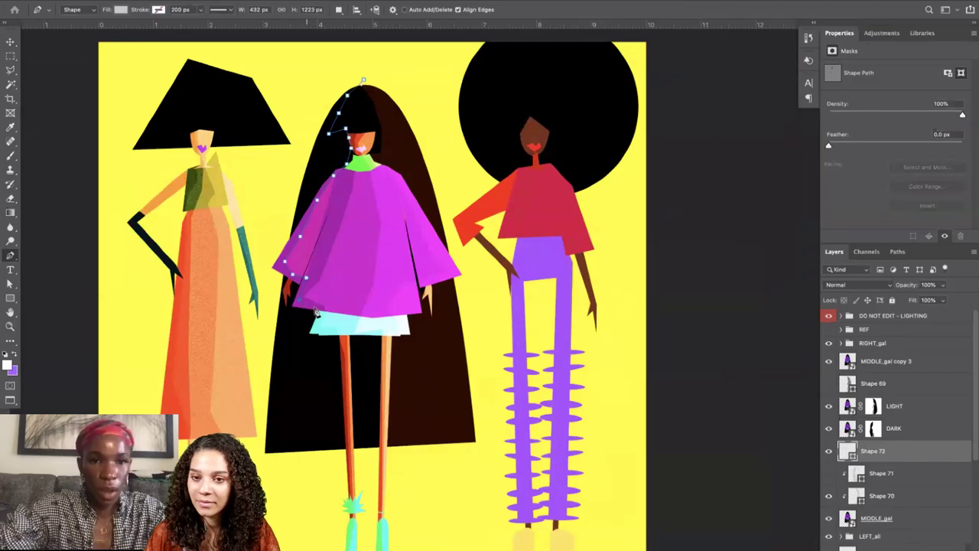
pyautogui.click(316, 327)
pyautogui.click(318, 308)
pyautogui.click(317, 325)
pyautogui.click(321, 331)
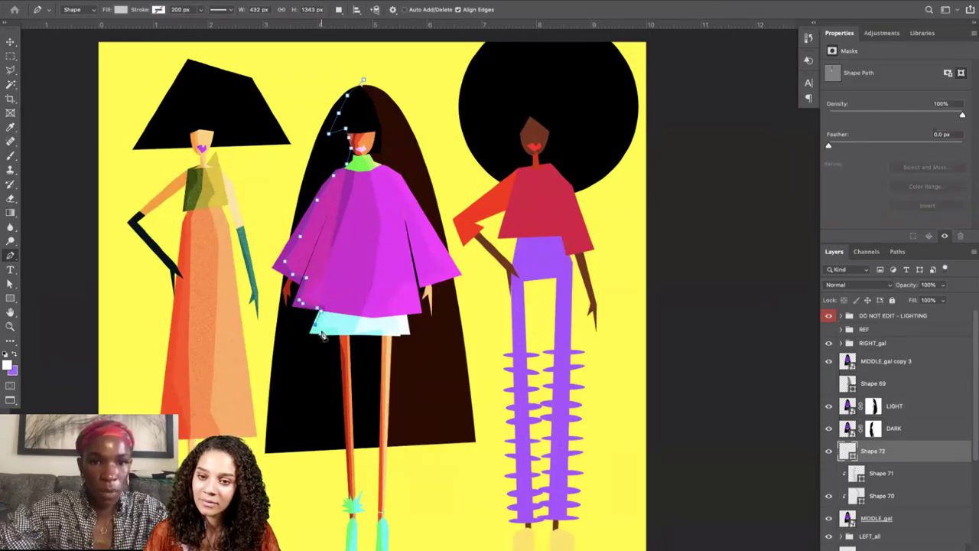
pyautogui.click(353, 511)
pyautogui.click(352, 539)
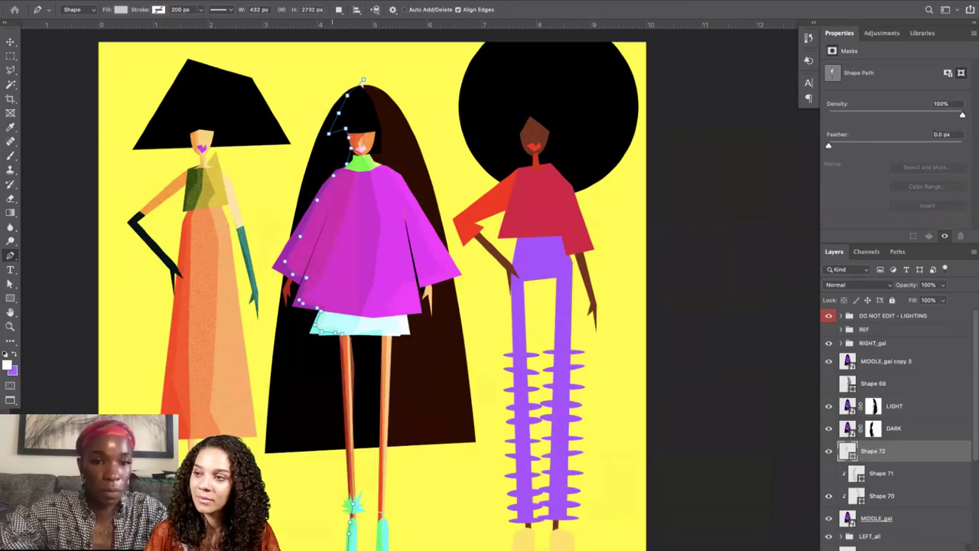
# Continue the shadow shape up around the outside of the middle figure's hair to its top, about 612 px wide and 2738 px high.
pyautogui.click(253, 498)
pyautogui.click(255, 446)
pyautogui.click(262, 324)
pyautogui.click(266, 279)
pyautogui.click(261, 228)
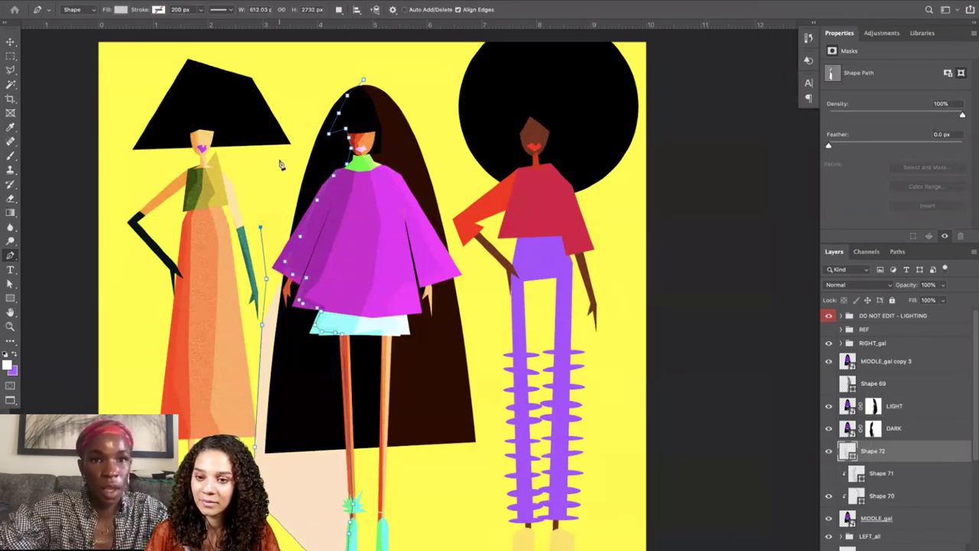
pyautogui.click(281, 165)
pyautogui.click(309, 105)
pyautogui.click(356, 80)
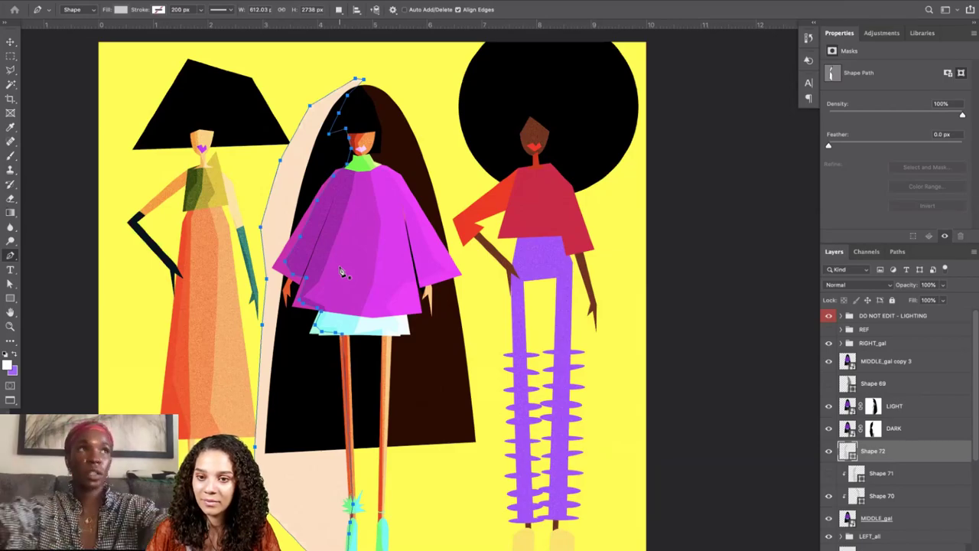
# Clip the new shadow shape to the middle figure and set its blend mode to Multiply.
pyautogui.keyDown('alt'); pyautogui.click(879, 463); pyautogui.keyUp('alt')
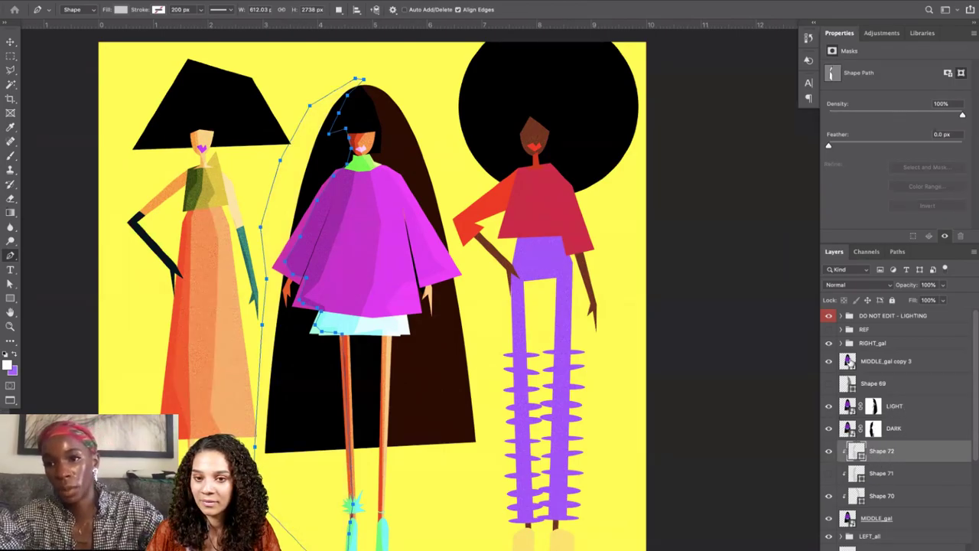
pyautogui.click(868, 344)
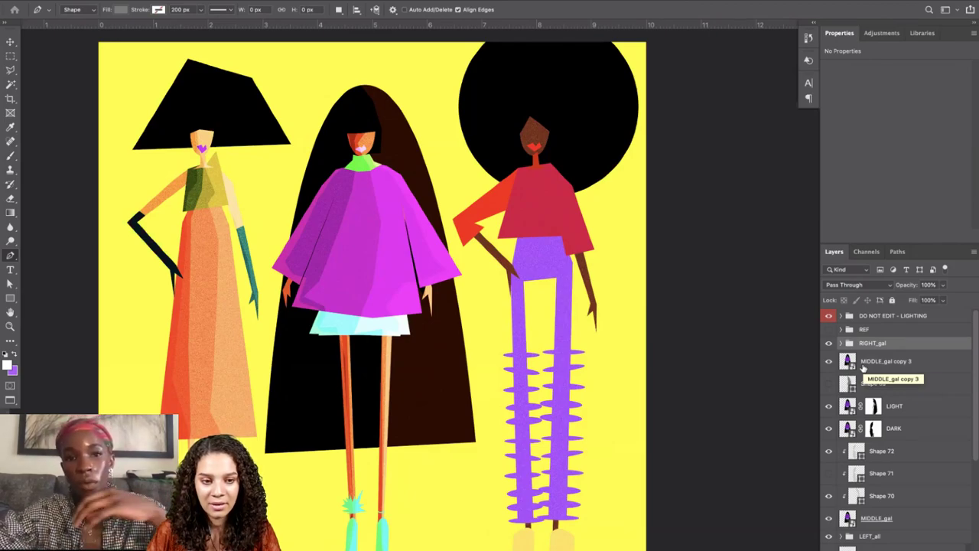
pyautogui.click(891, 505)
pyautogui.click(871, 454)
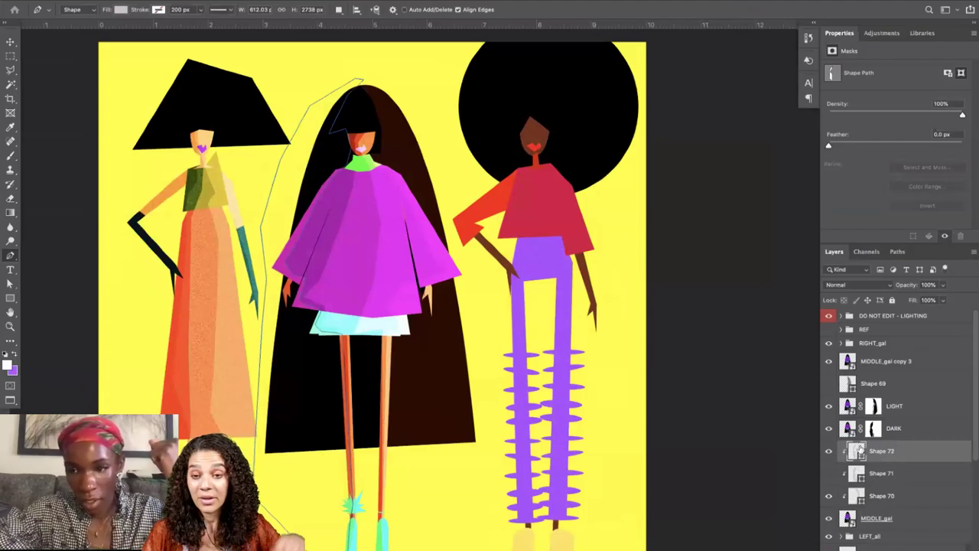
pyautogui.click(852, 285)
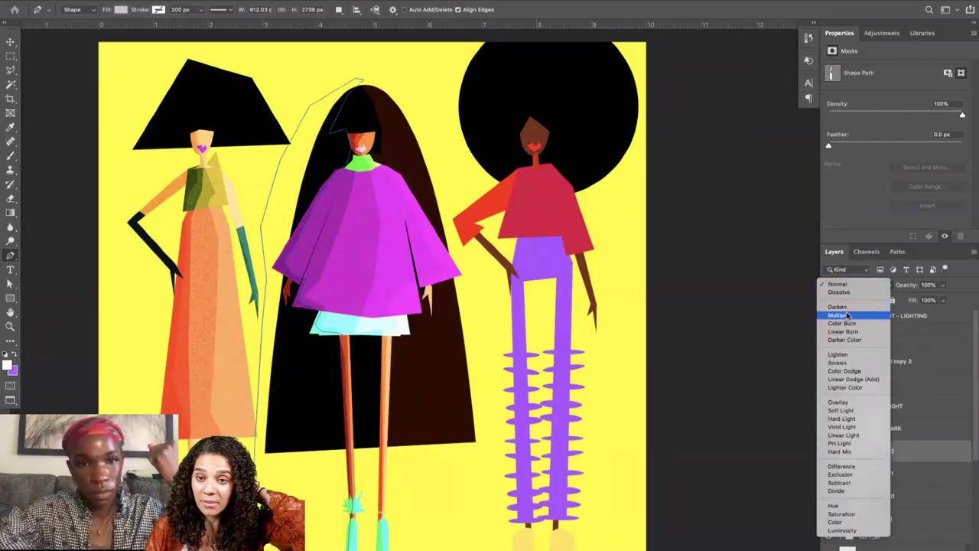
pyautogui.click(847, 315)
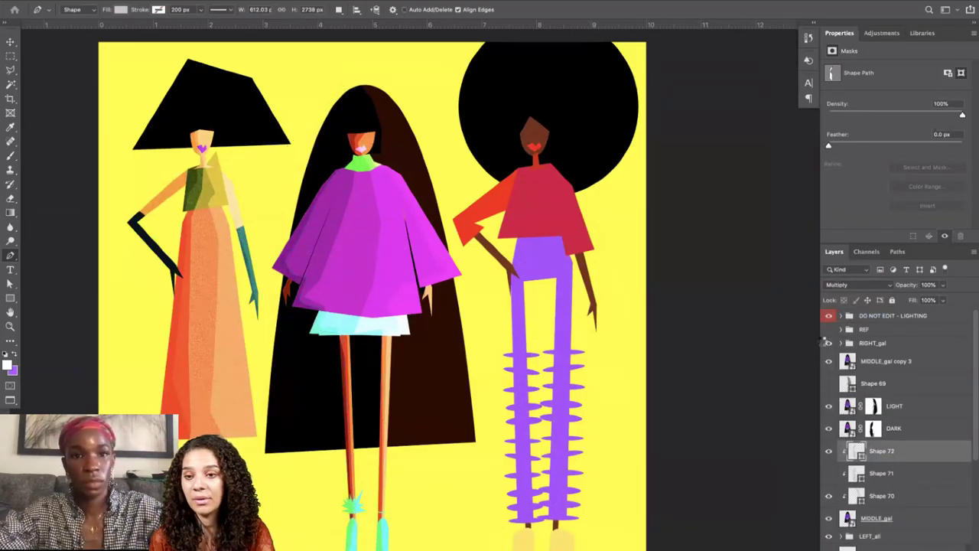
# Set the new shadow shape's opacity to 50%.
pyautogui.click(930, 284)
pyautogui.click(929, 286)
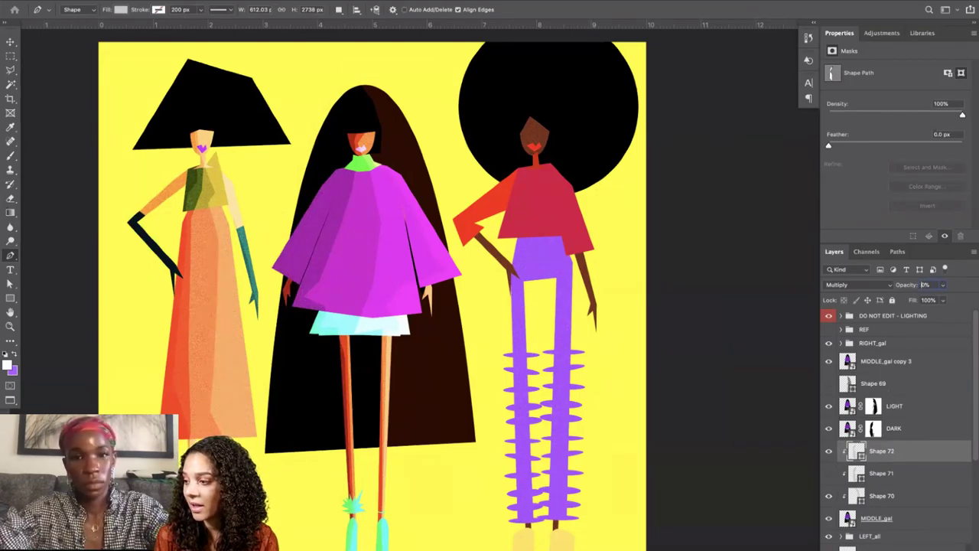
pyautogui.write('80')
pyautogui.press('Return')
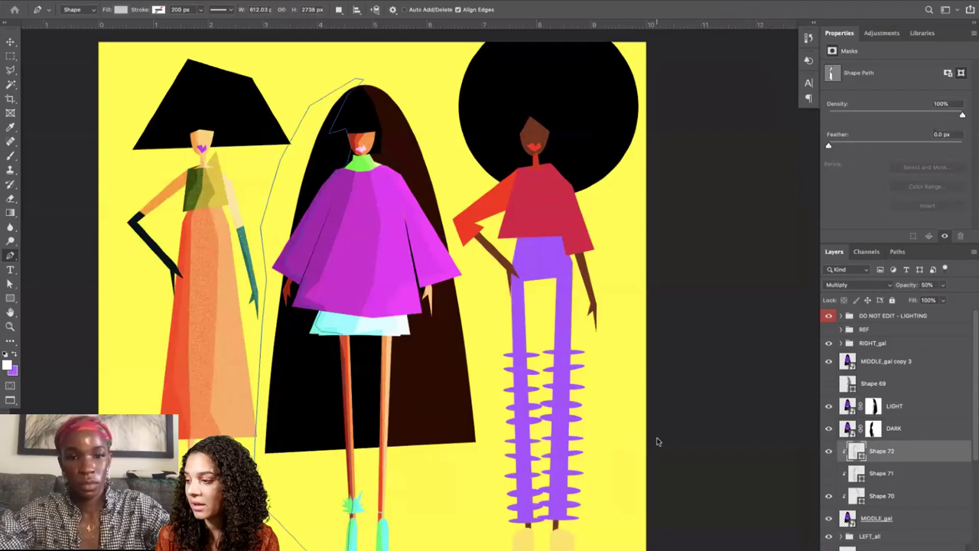
pyautogui.press('Return')
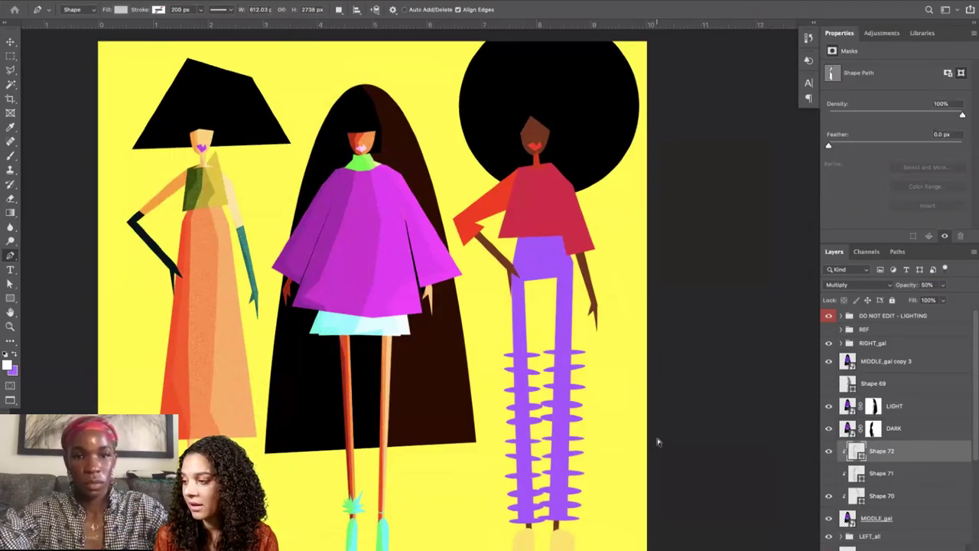
# Group all the middle figure's layers, from MIDDLE_gal copy 3 down to MIDDLE_gal, and name the group MIDDLE_all.
pyautogui.hscroll(-5, 656, 440)
pyautogui.scroll(-2, 657, 443)
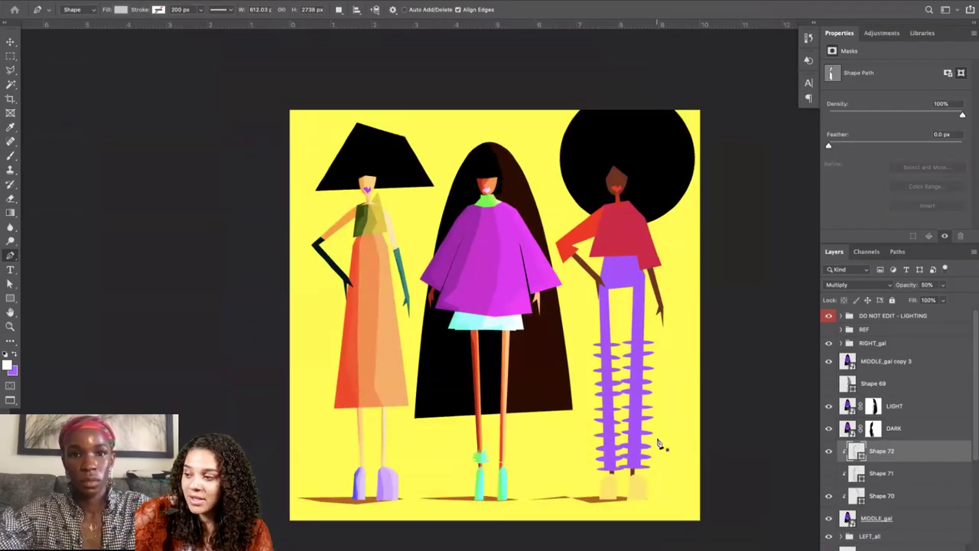
pyautogui.hscroll(5, 658, 444)
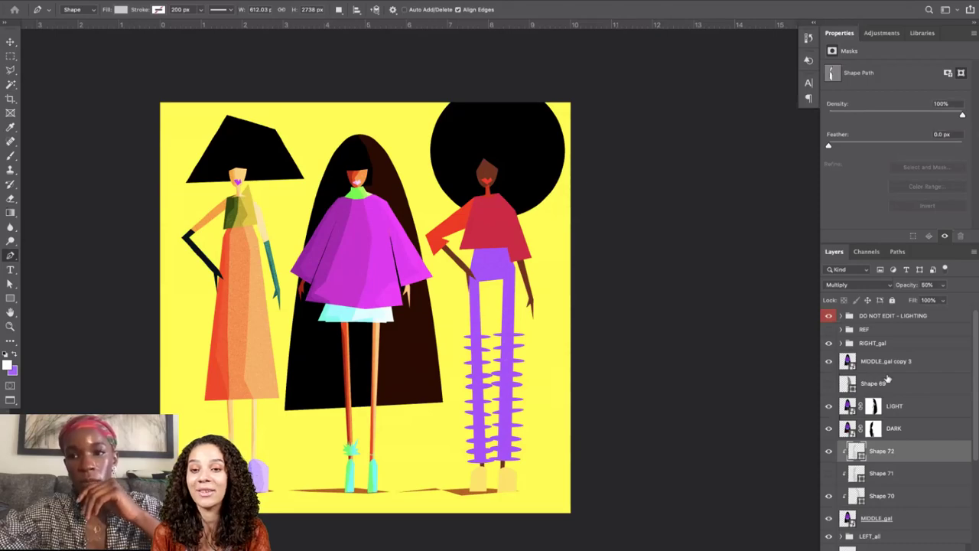
pyautogui.click(892, 366)
pyautogui.keyDown('shift'); pyautogui.click(894, 519); pyautogui.keyUp('shift')
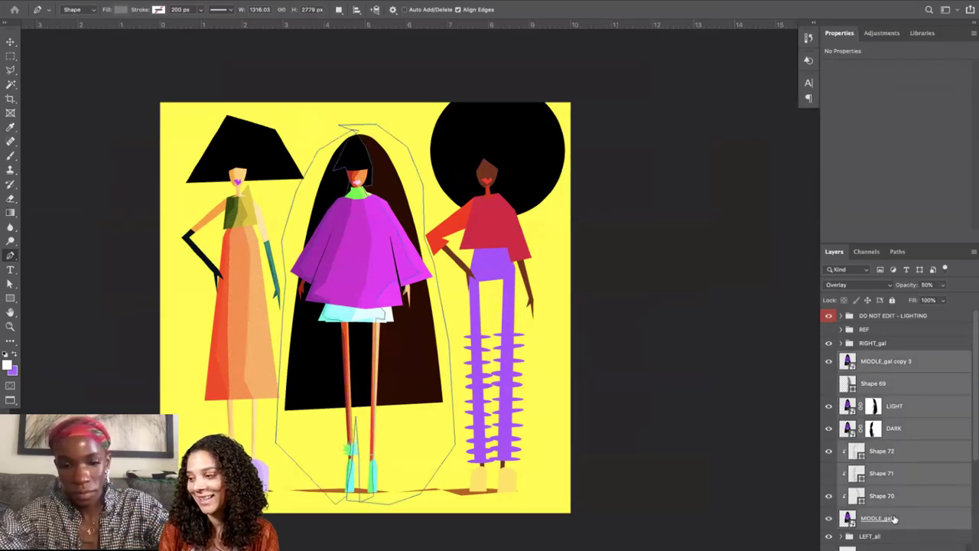
pyautogui.hotkey('ctrl', 'g')
pyautogui.doubleClick(867, 357)
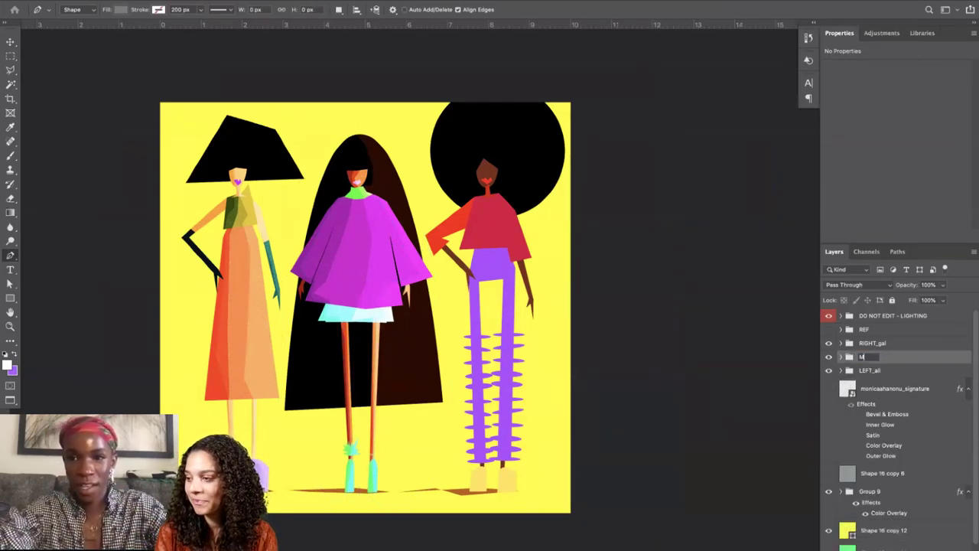
pyautogui.write('MIDDLE_')
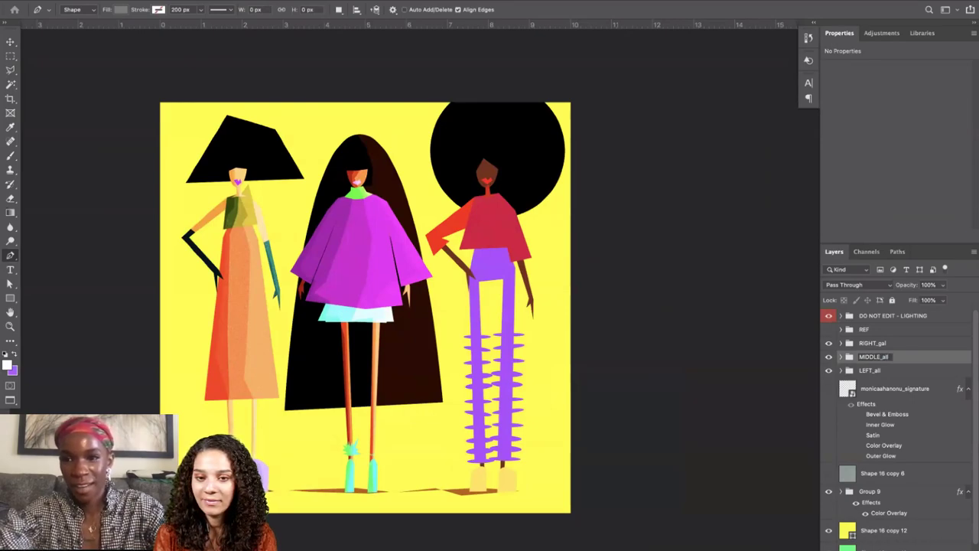
pyautogui.write('gal')
pyautogui.press('Return')
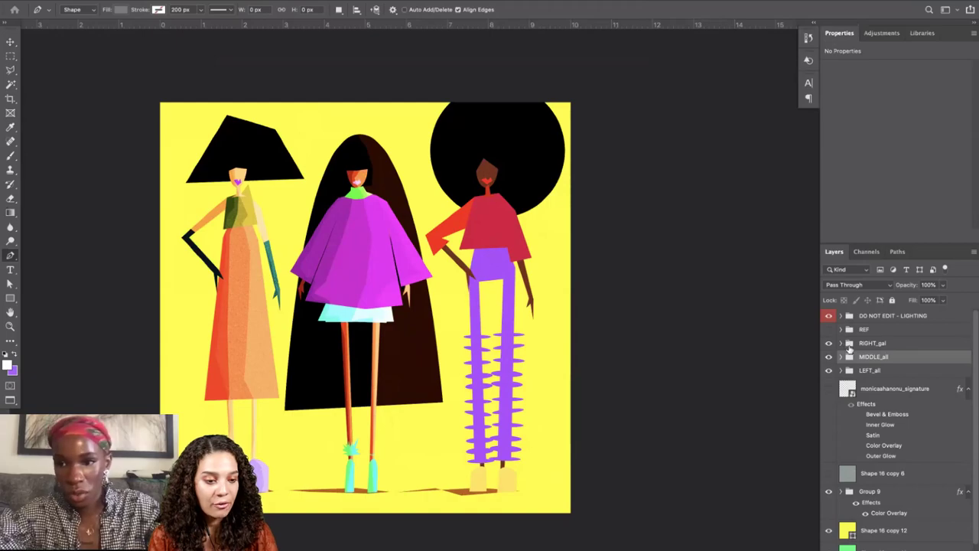
# Convert the RIGHT_gal group to a smart object and open its contents for editing.
pyautogui.rightClick(849, 344)
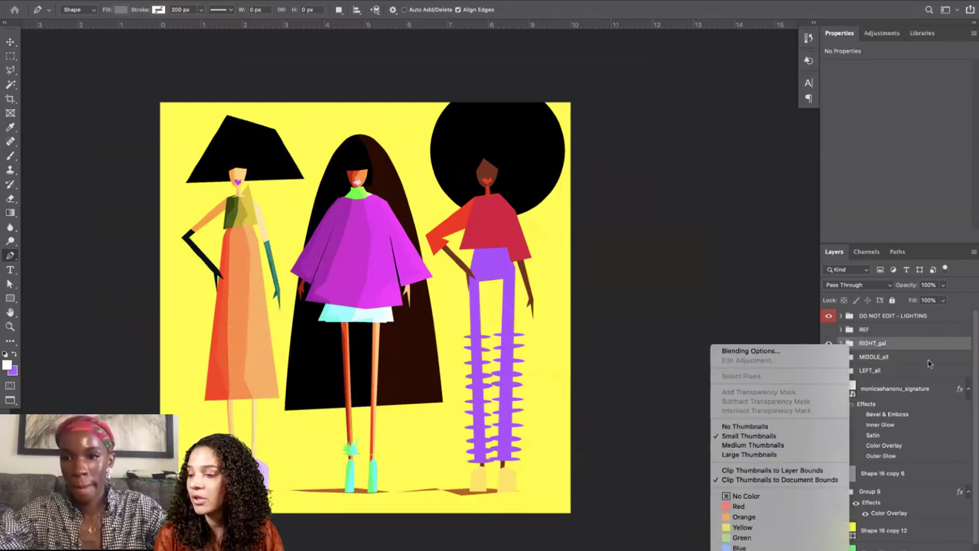
pyautogui.click(902, 355)
pyautogui.rightClick(873, 344)
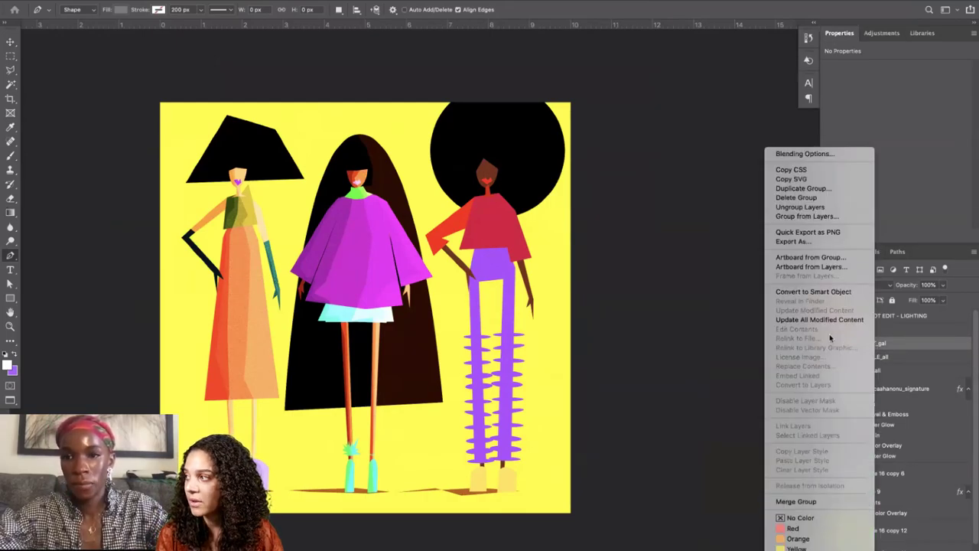
pyautogui.click(824, 294)
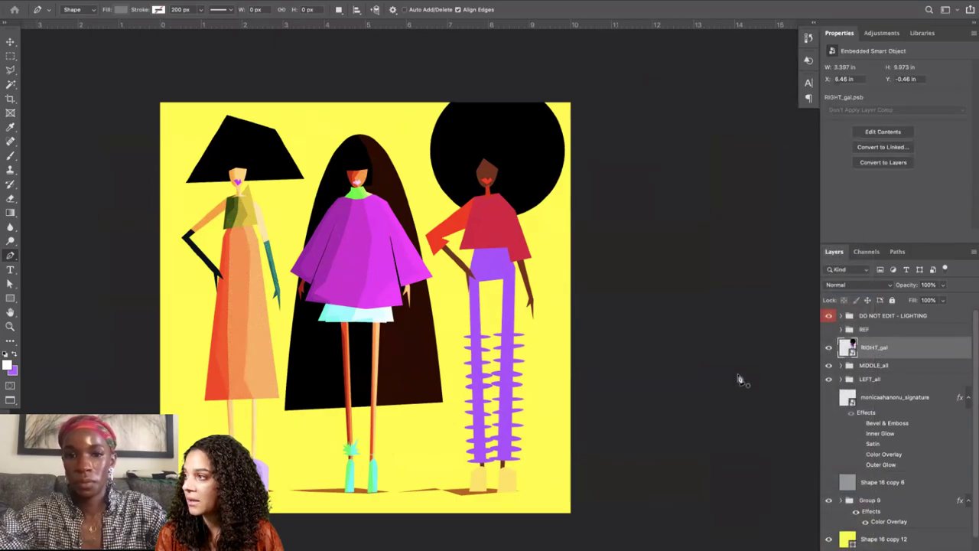
pyautogui.rightClick(867, 344)
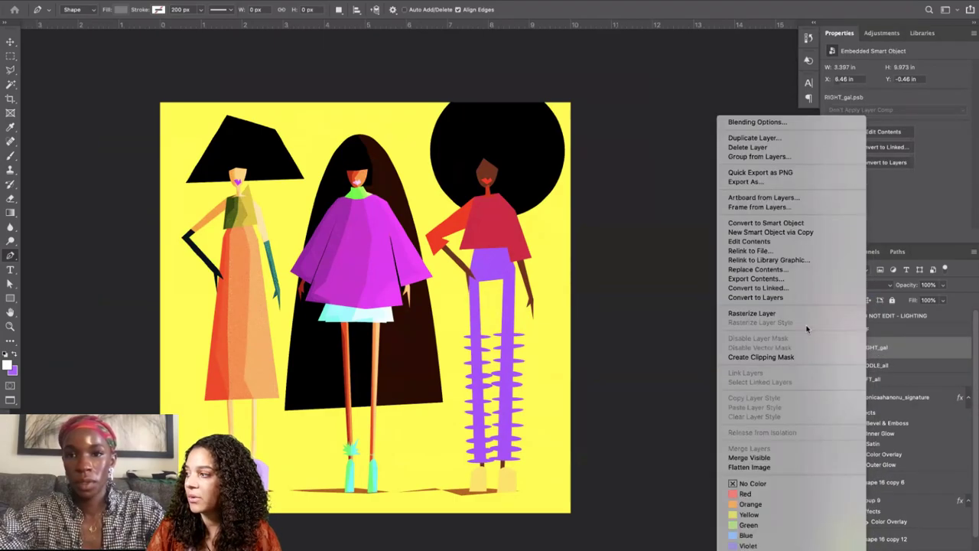
pyautogui.click(774, 243)
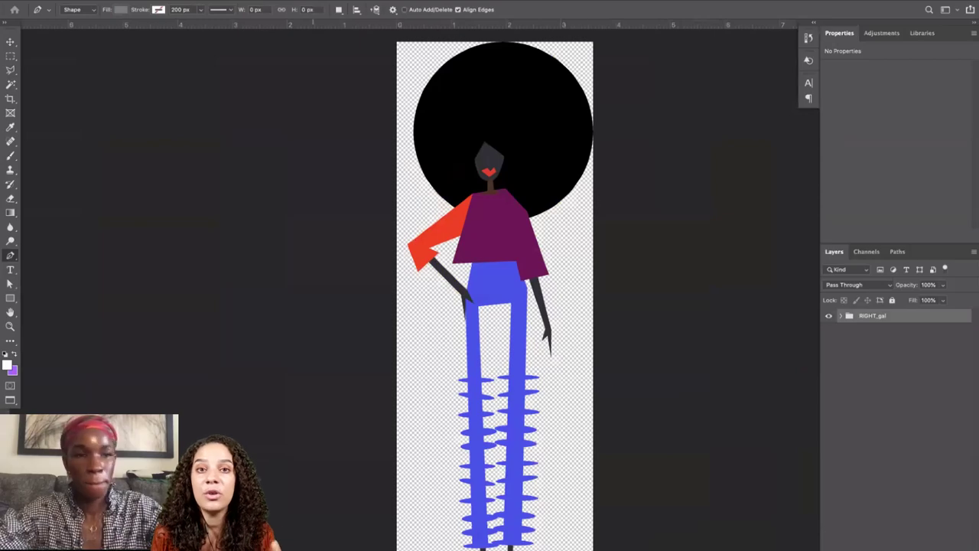
# Leave the full-screen view and close the MIDDLE_gal.psb document, returning to the MAxAdobeLive_Day1_v002.psd illustration.
pyautogui.click(10, 284)
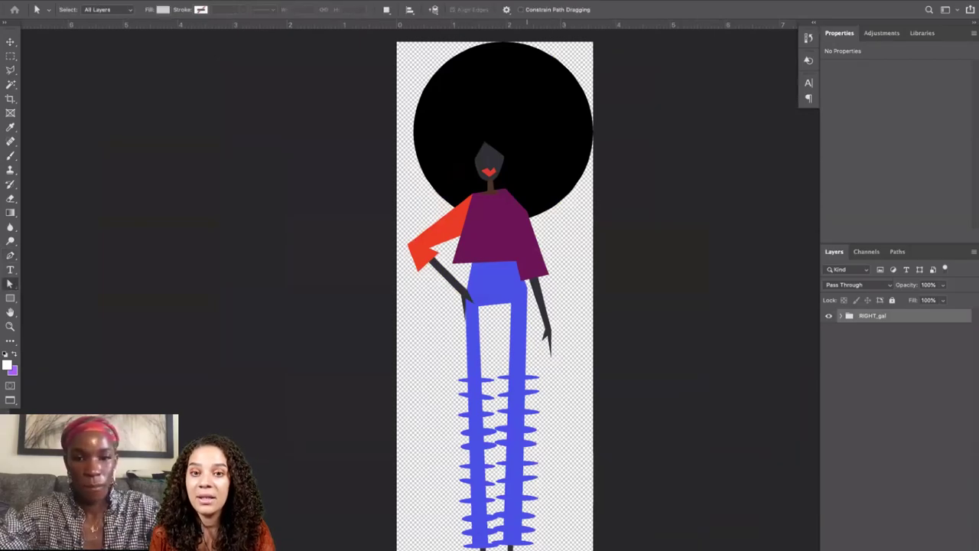
pyautogui.click(446, 442)
pyautogui.press('f')
pyautogui.press('f')
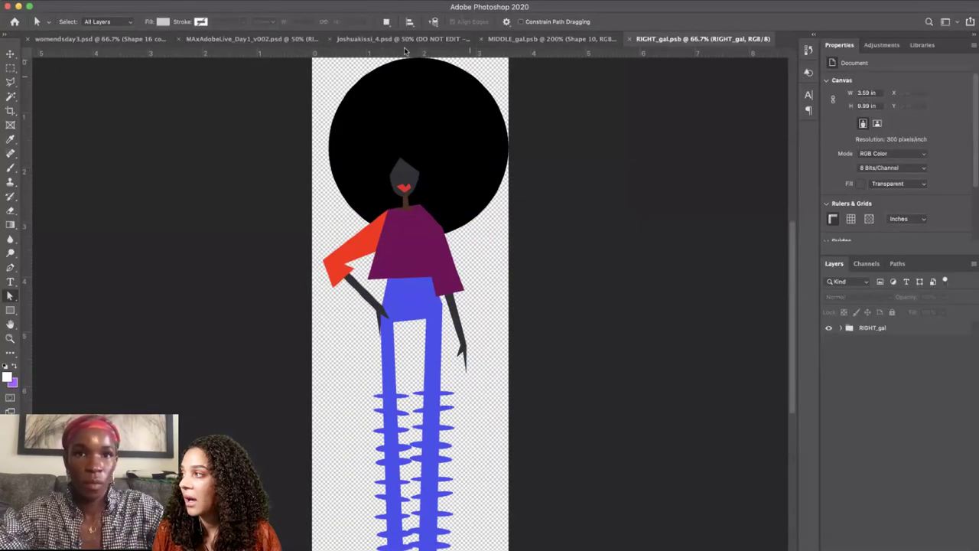
pyautogui.click(484, 40)
pyautogui.click(482, 39)
pyautogui.click(305, 42)
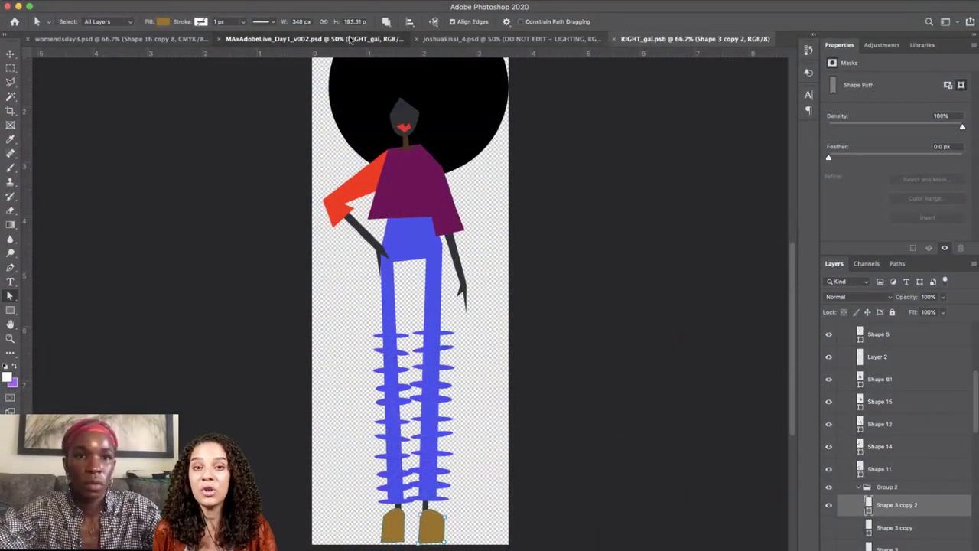
# Examine the right figure in the full MAxAdobeLive_Day1_v002.psd illustration and compare its colours with the RIGHT_gal.psb contents.
pyautogui.click(350, 39)
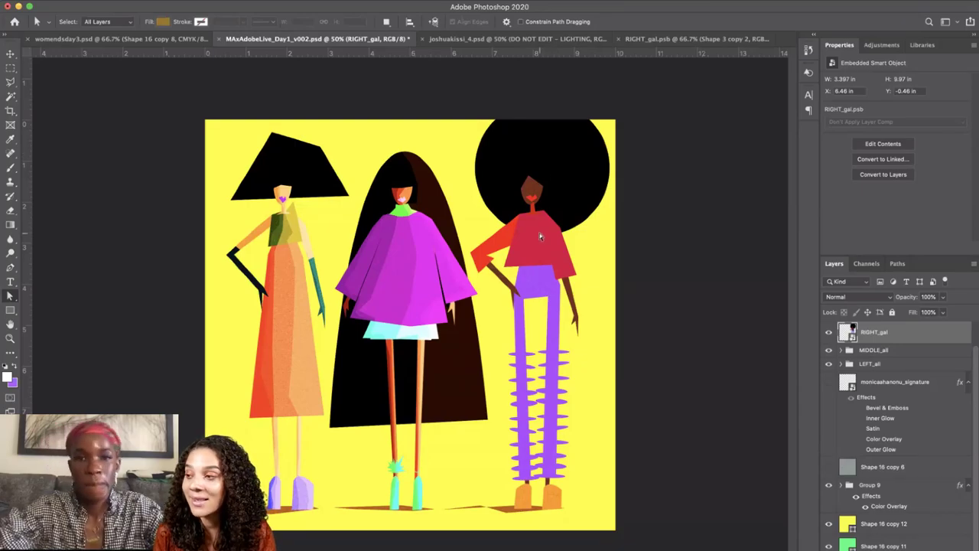
pyautogui.click(667, 39)
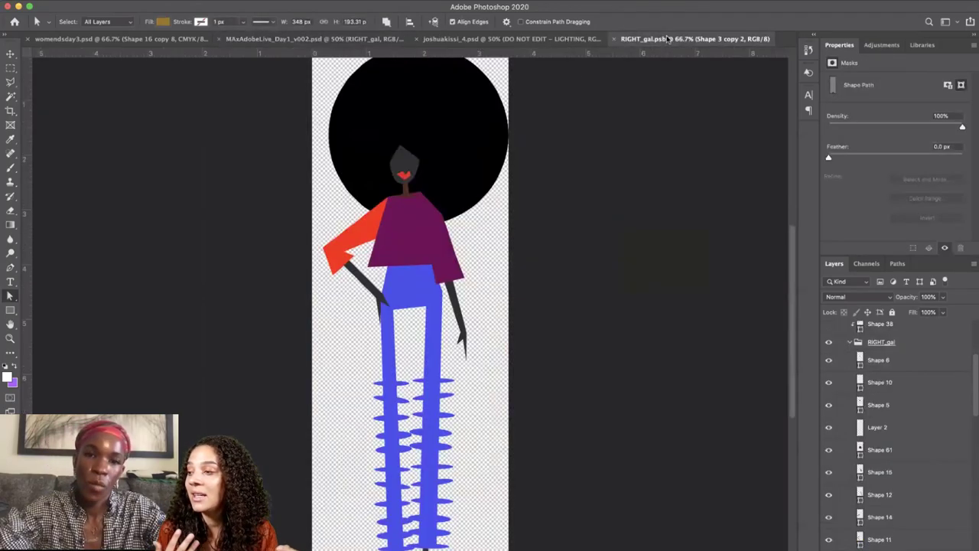
pyautogui.click(277, 40)
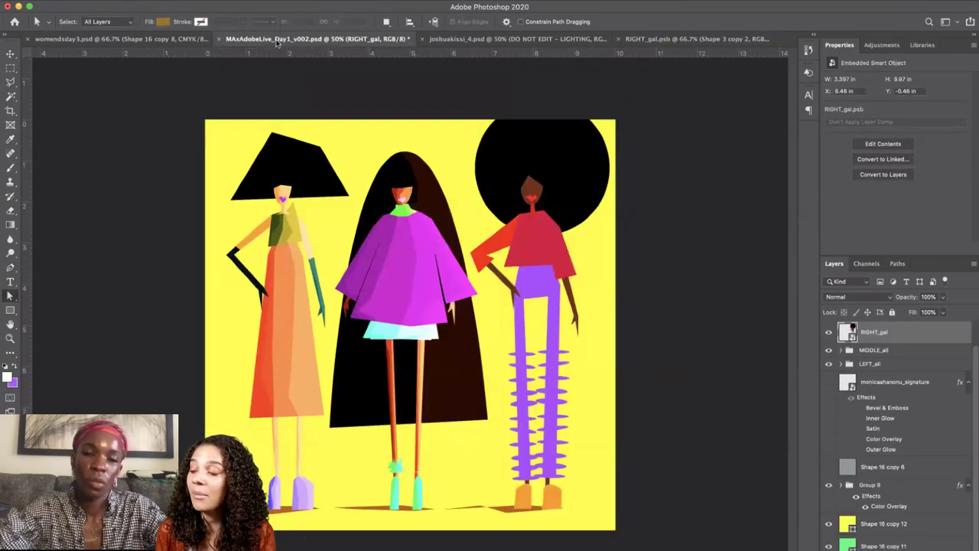
pyautogui.press('super+minus')
pyautogui.press('super+minus')
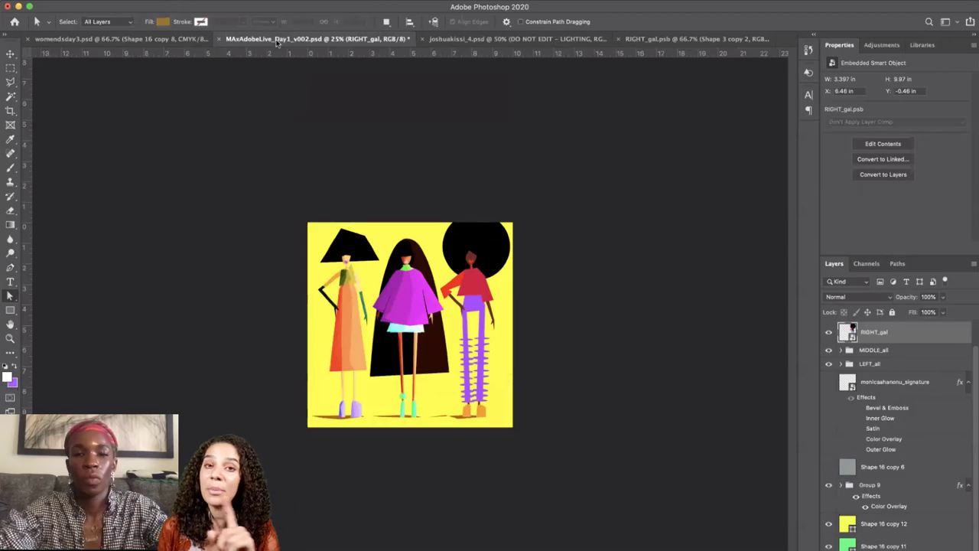
pyautogui.press('super+plus')
pyautogui.press('super+plus')
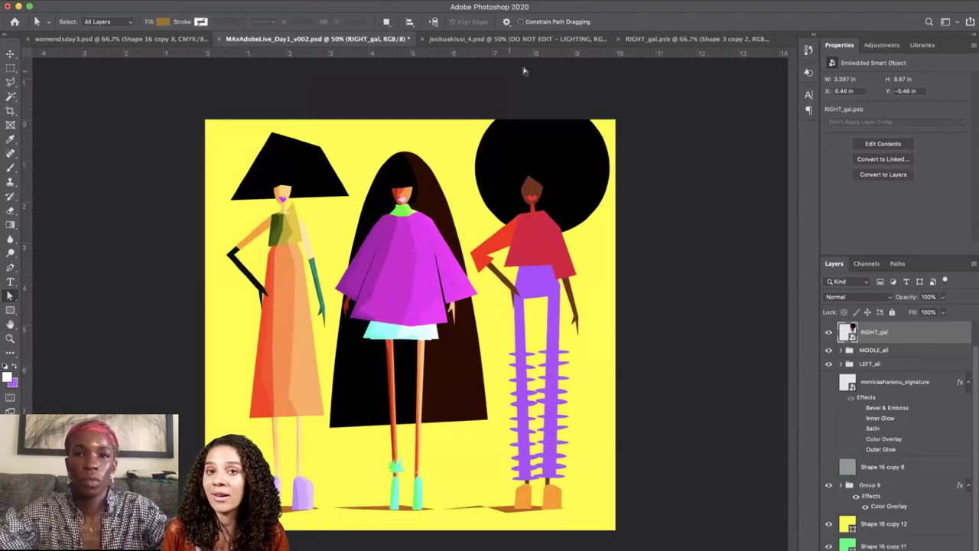
# In RIGHT_gal.psb, group the top's Shape 61 and Shape 15 layers and duplicate the group, hiding the original.
pyautogui.click(667, 39)
pyautogui.click(452, 273)
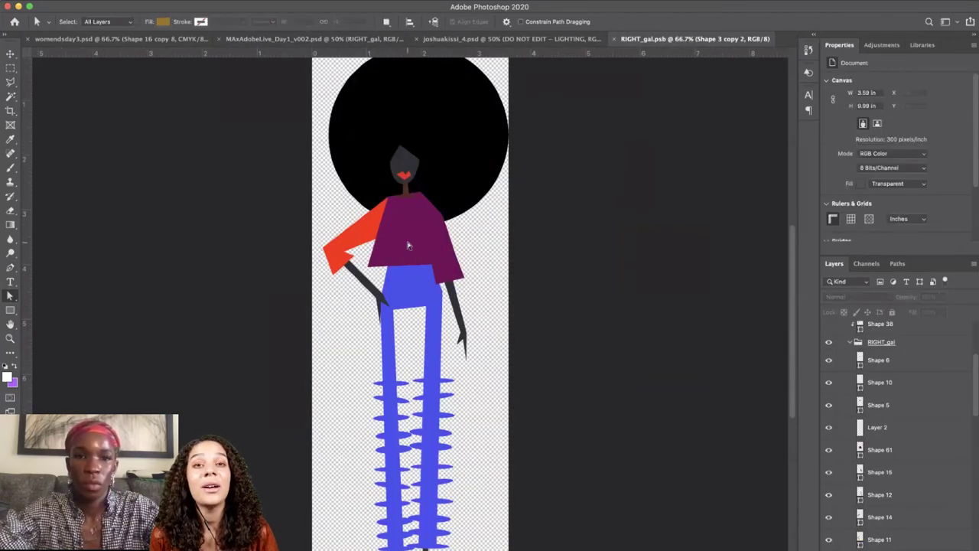
pyautogui.keyDown('shift'); pyautogui.click(882, 473); pyautogui.keyUp('shift')
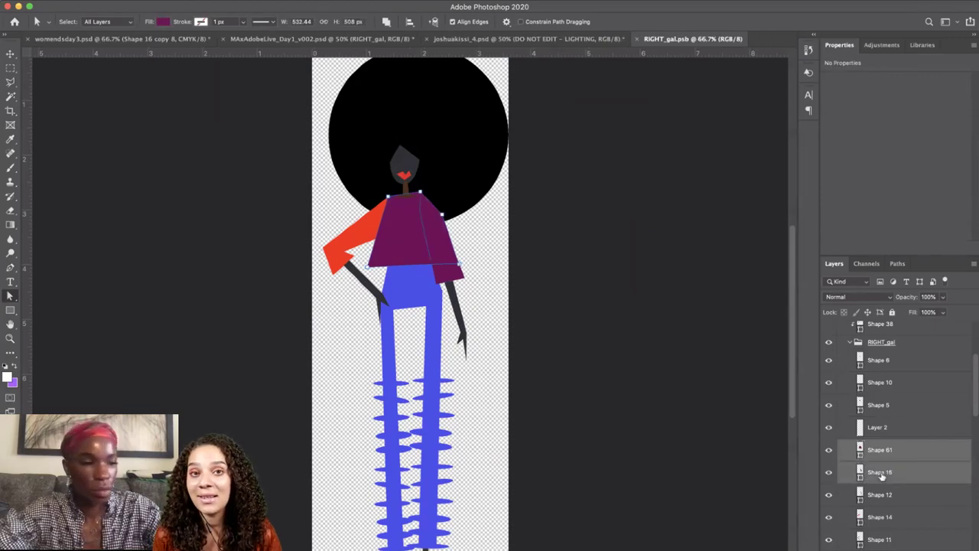
pyautogui.press('super+g')
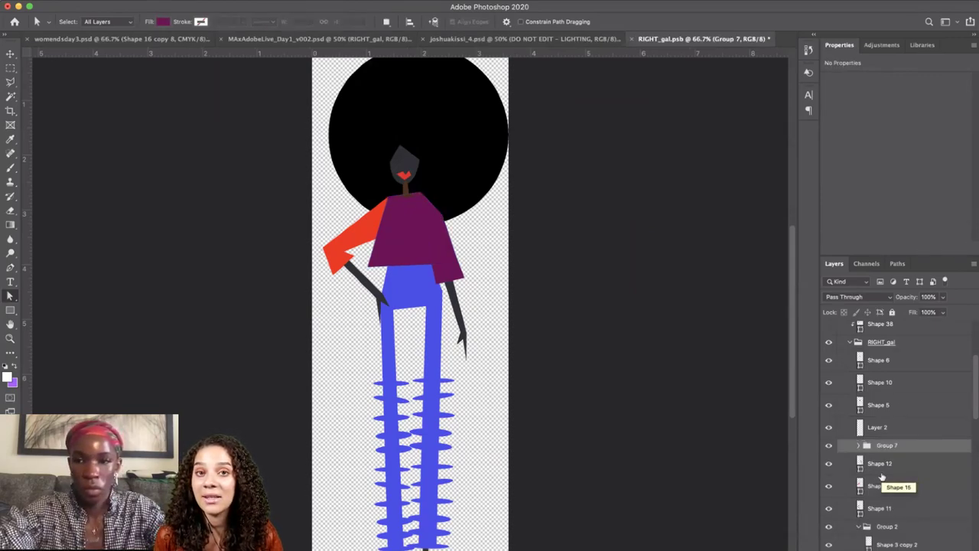
pyautogui.press('super+j')
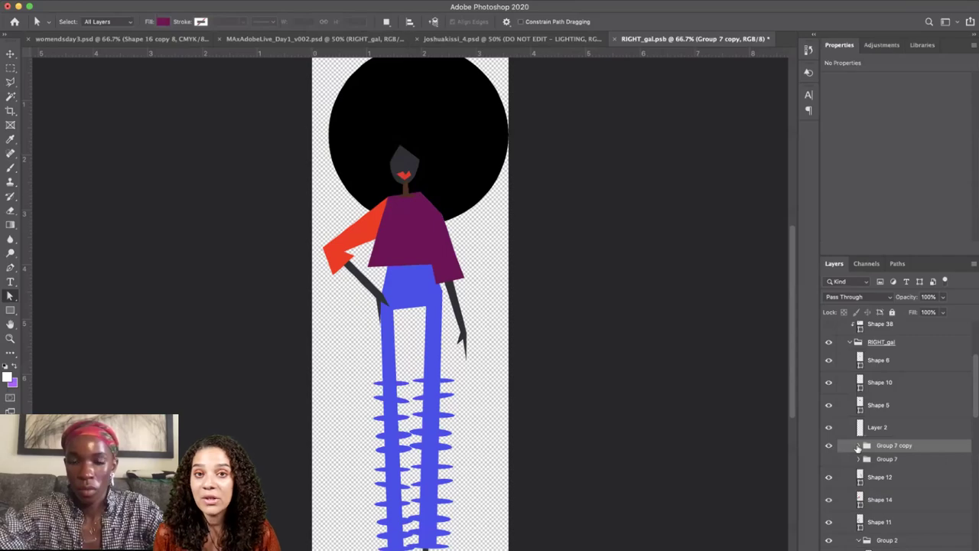
# Merge the two top shapes inside Group 7 copy into a single shape layer.
pyautogui.click(856, 448)
pyautogui.click(892, 468)
pyautogui.keyDown('shift'); pyautogui.click(891, 494); pyautogui.keyUp('shift')
pyautogui.rightClick(892, 496)
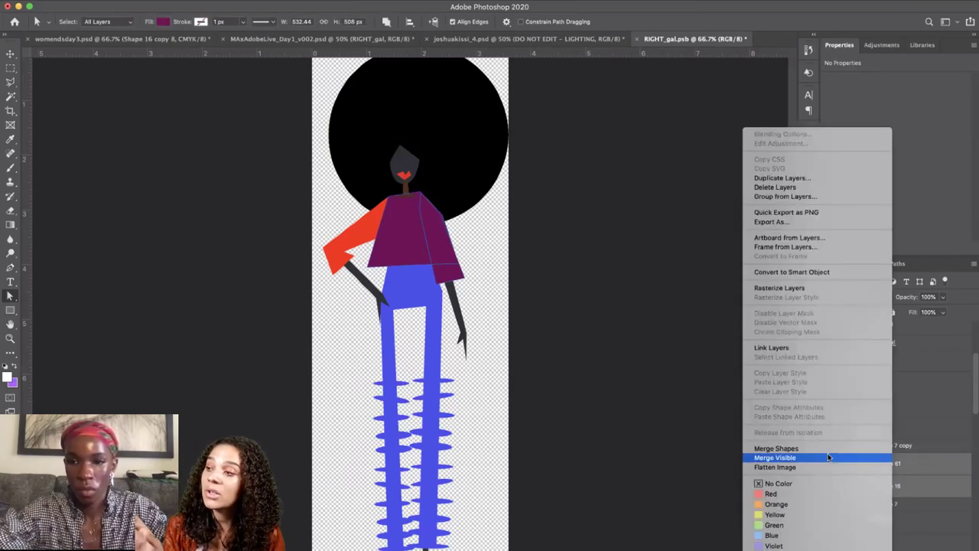
pyautogui.click(826, 448)
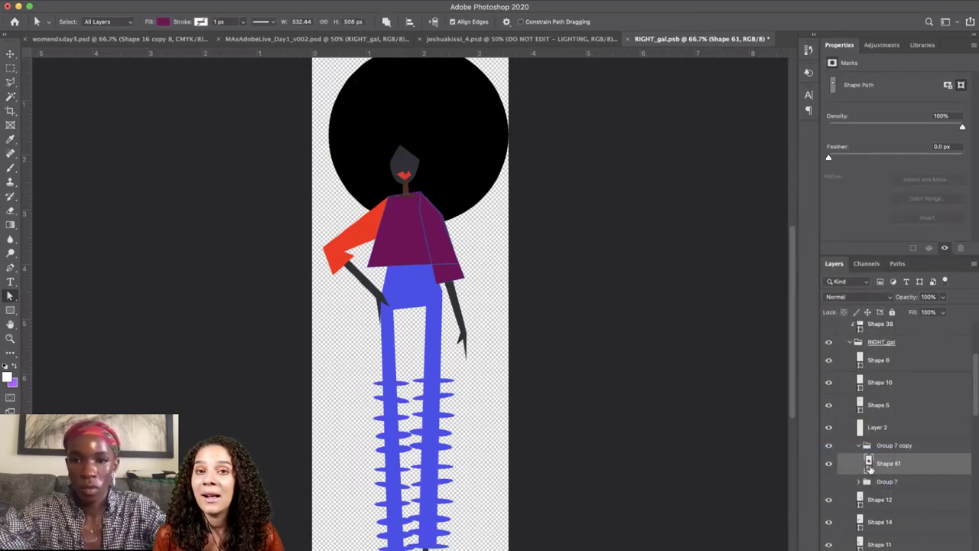
# Try pink da3db3 as the merged top's fill, save the smart object and check it in the full illustration.
pyautogui.doubleClick(869, 464)
pyautogui.click(713, 335)
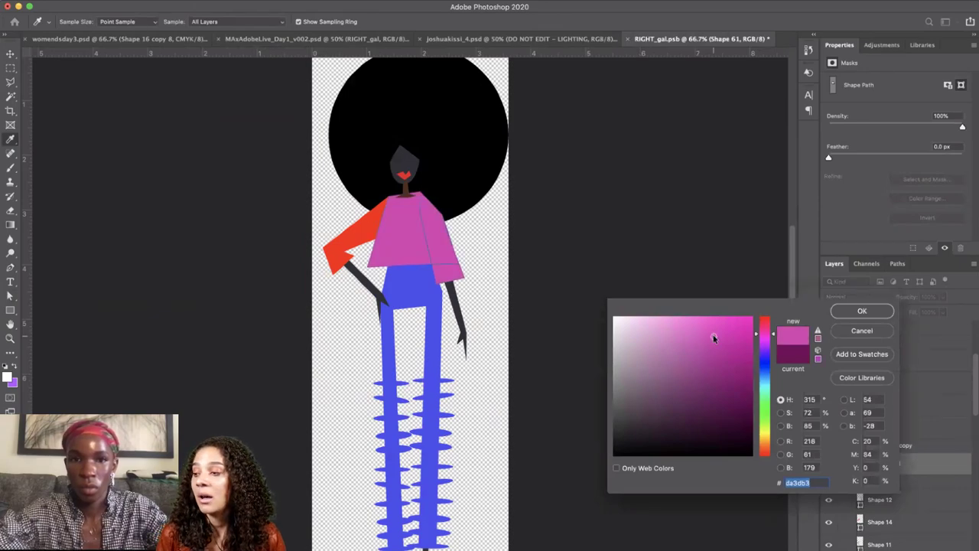
pyautogui.click(862, 311)
pyautogui.press('super+s')
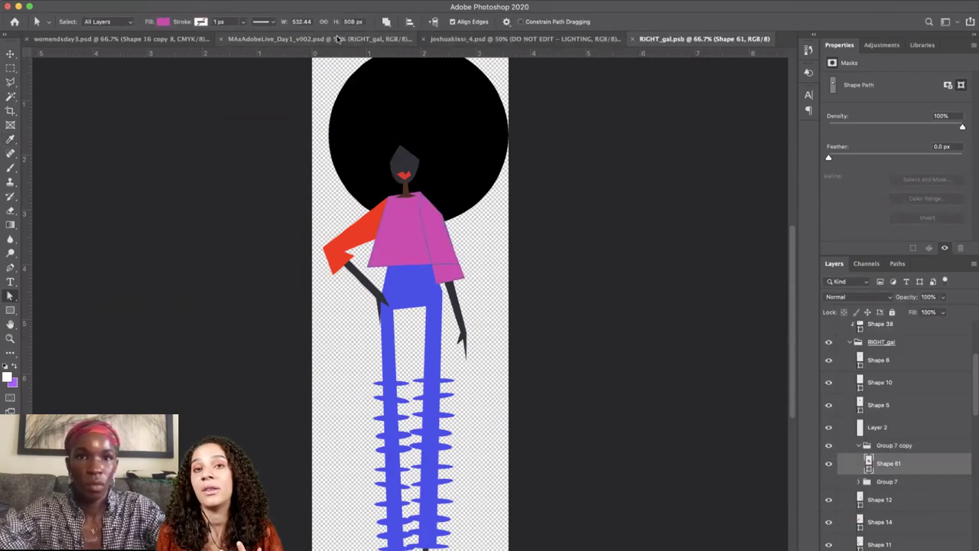
pyautogui.click(336, 38)
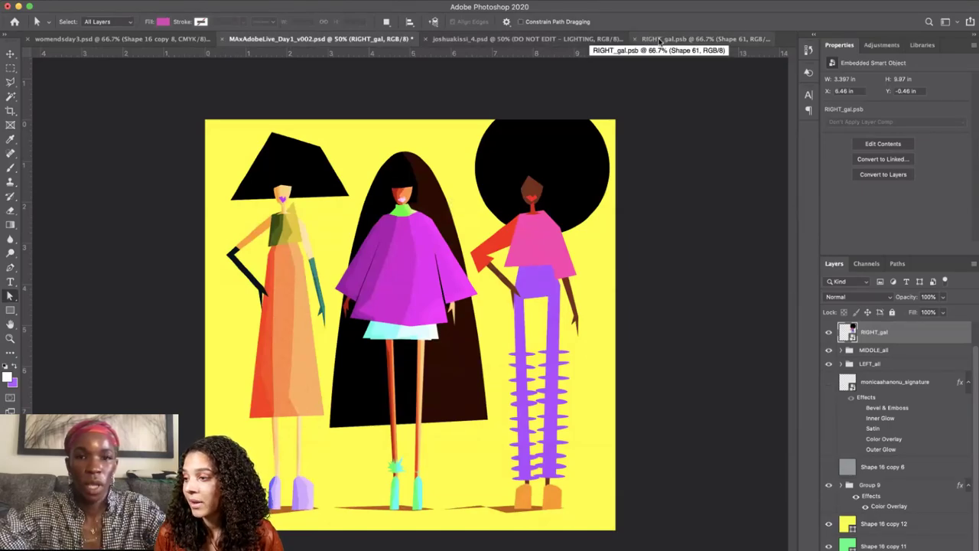
# Try dark teal 1c5a59 as the fill of the right figure's top and check it in the full illustration.
pyautogui.click(661, 40)
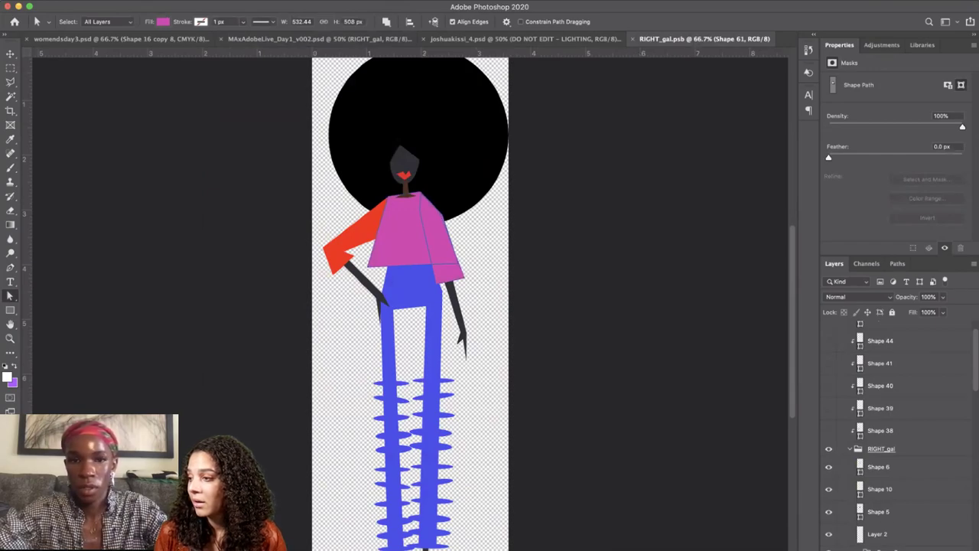
pyautogui.moveTo(763, 364); pyautogui.dragTo(766, 387)
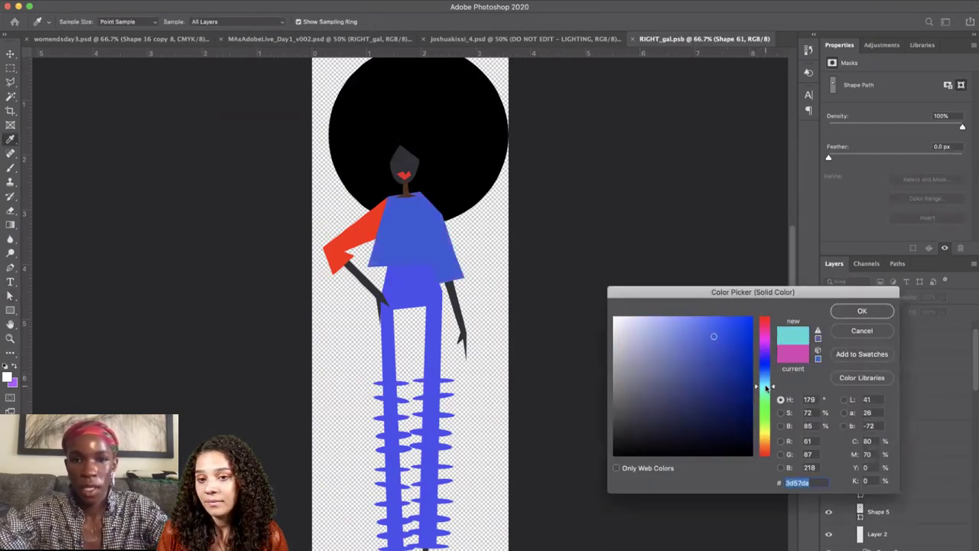
pyautogui.click(729, 409)
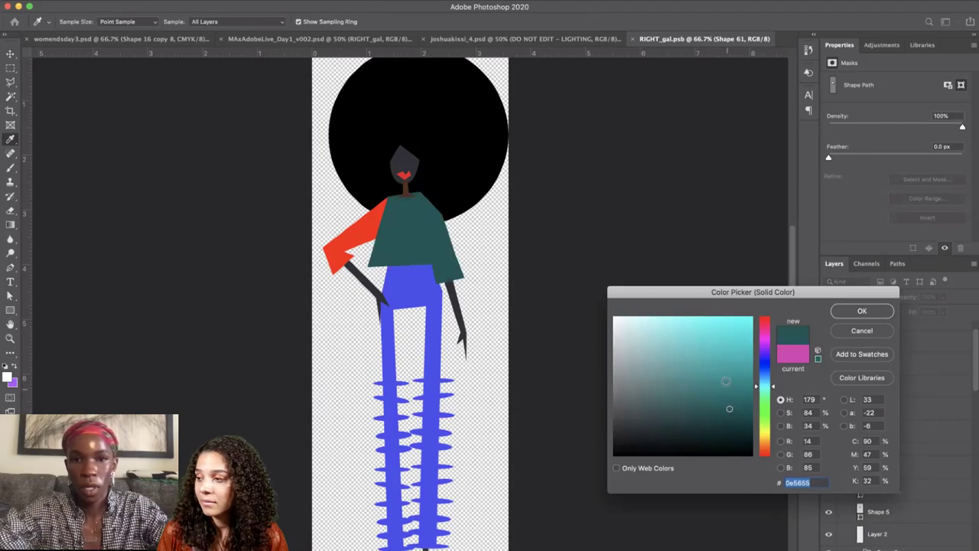
pyautogui.click(709, 407)
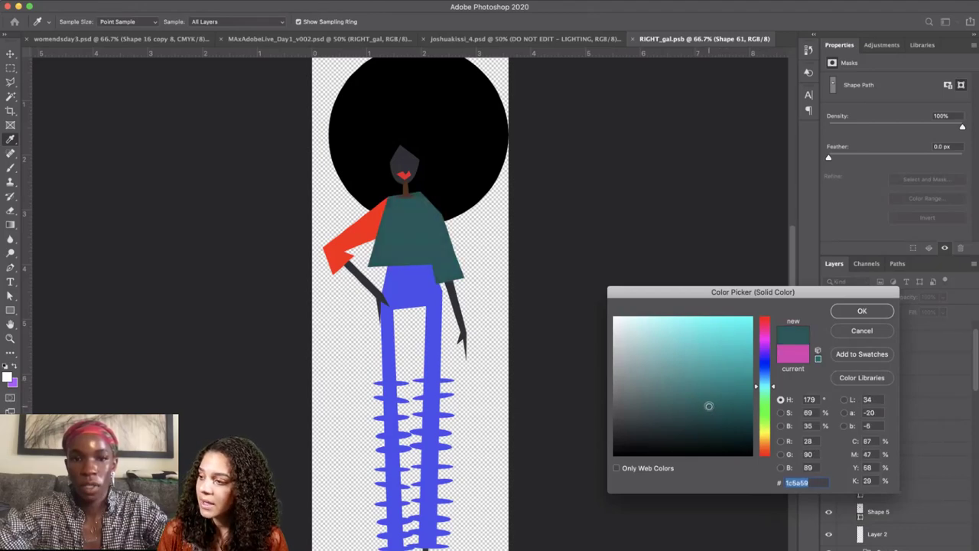
pyautogui.press('Return')
pyautogui.press('a')
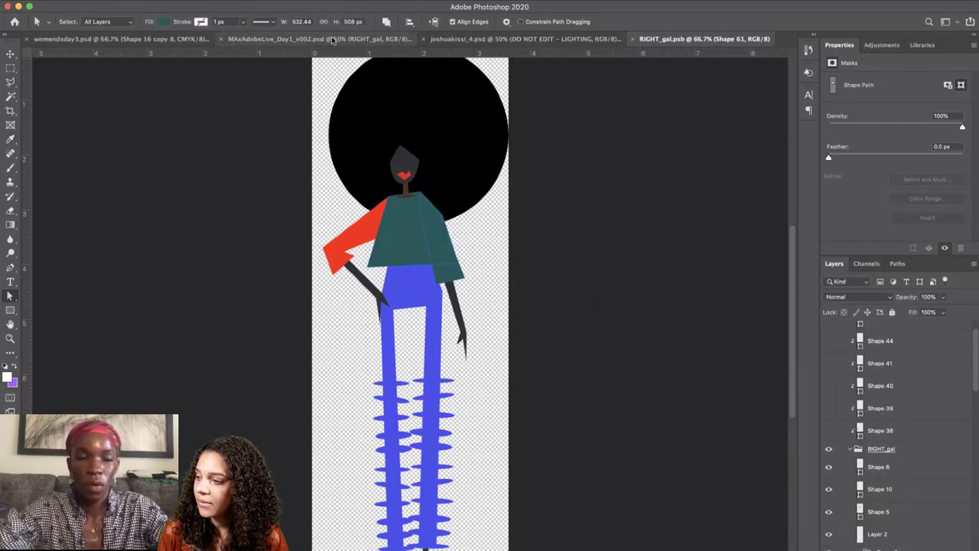
pyautogui.click(333, 40)
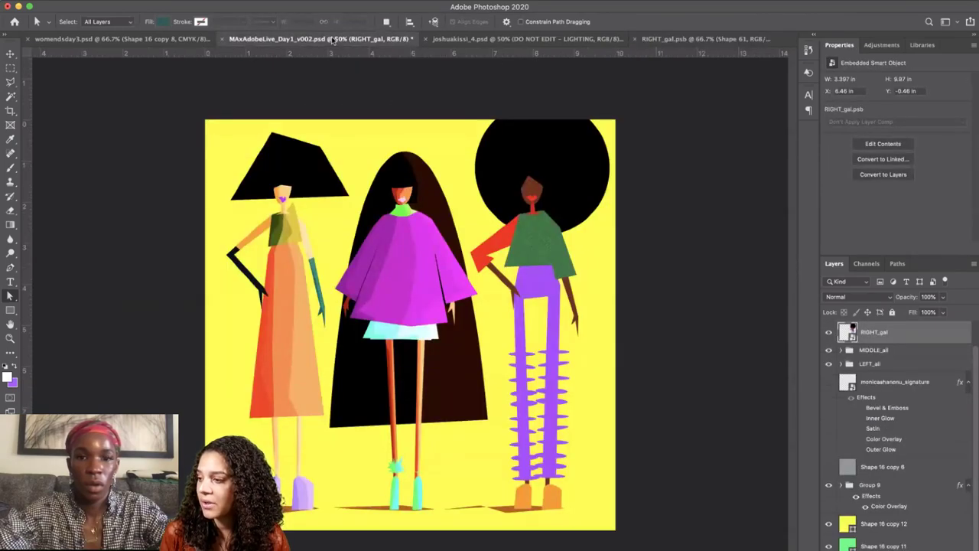
# Recolour the right figure's top light purple in RIGHT_gal.psb, save it and review it in the full illustration.
pyautogui.click(686, 39)
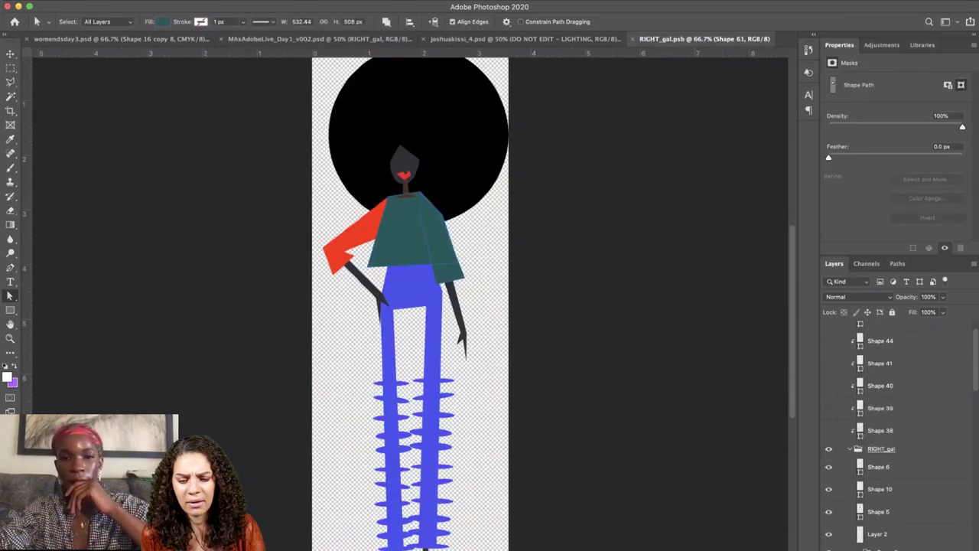
pyautogui.click(701, 349)
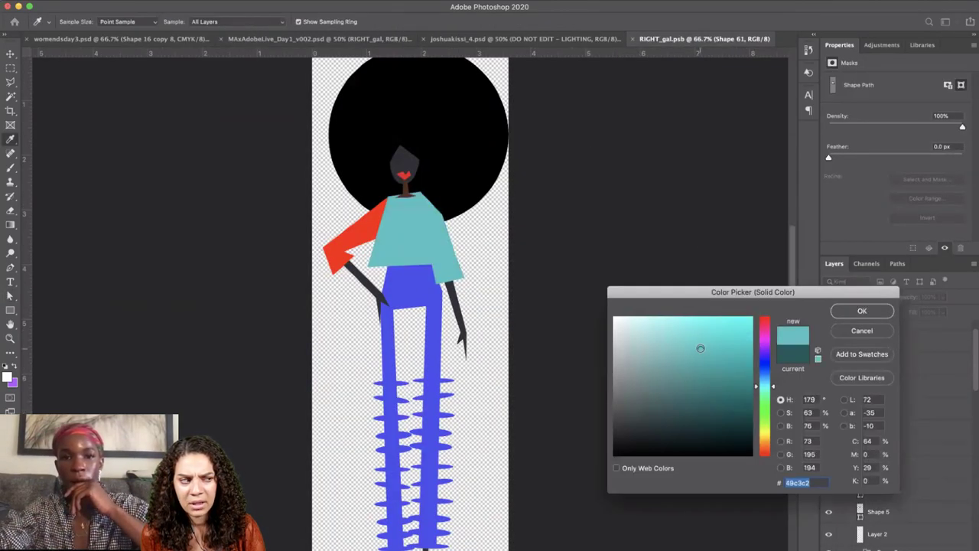
pyautogui.click(763, 354)
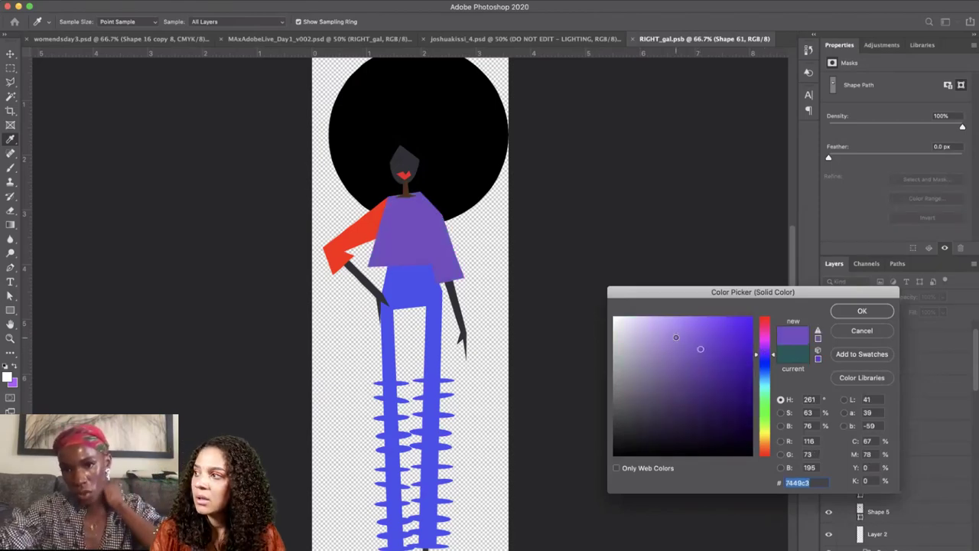
pyautogui.click(675, 337)
pyautogui.press('Return')
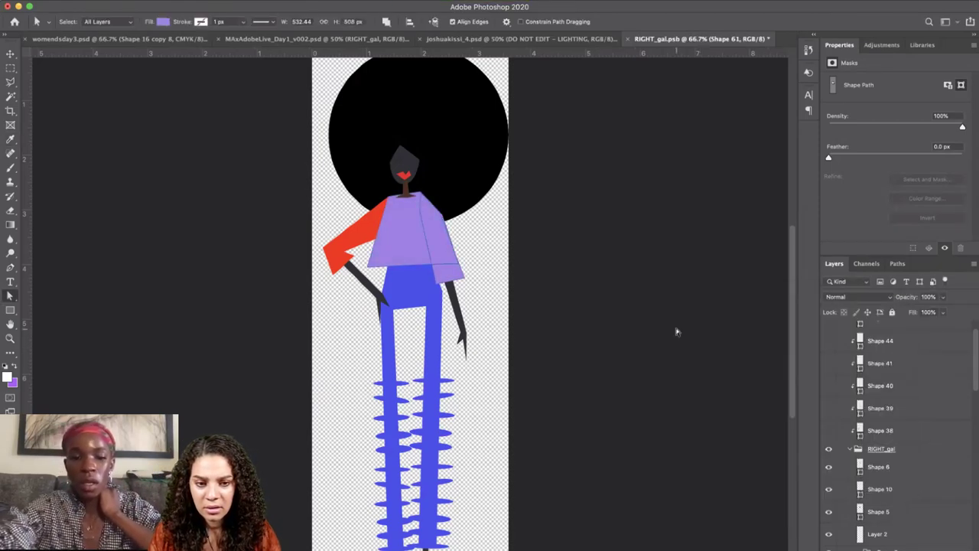
pyautogui.press('cmd+s')
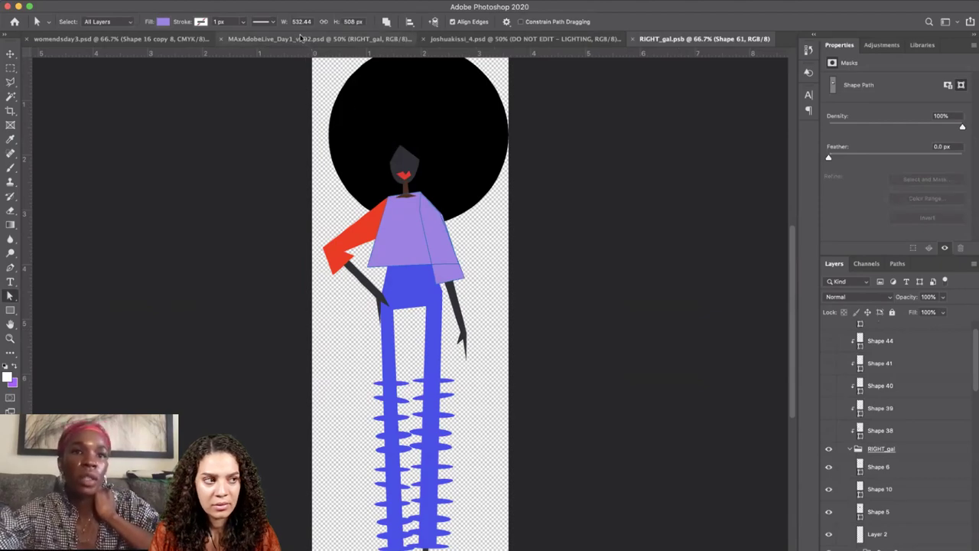
pyautogui.click(302, 39)
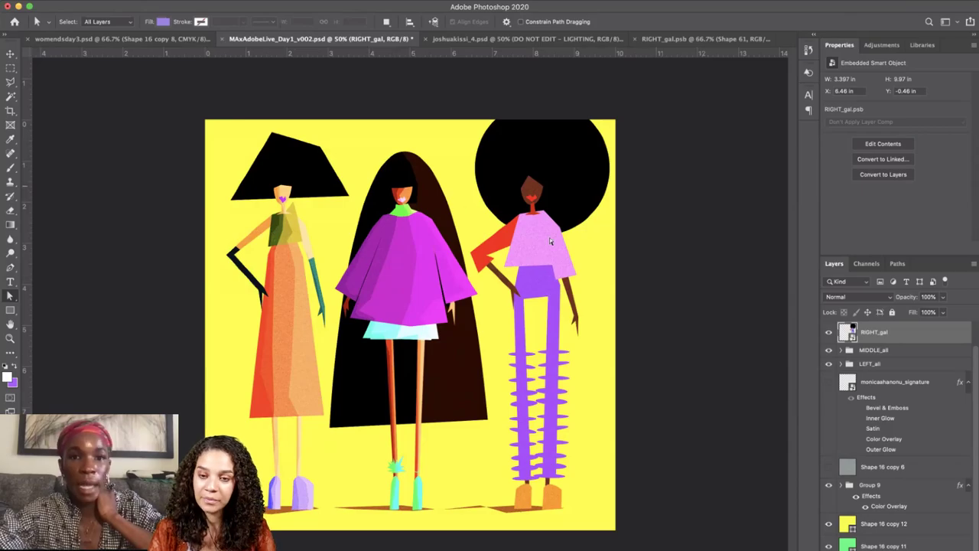
pyautogui.scroll(1, 885, 364)
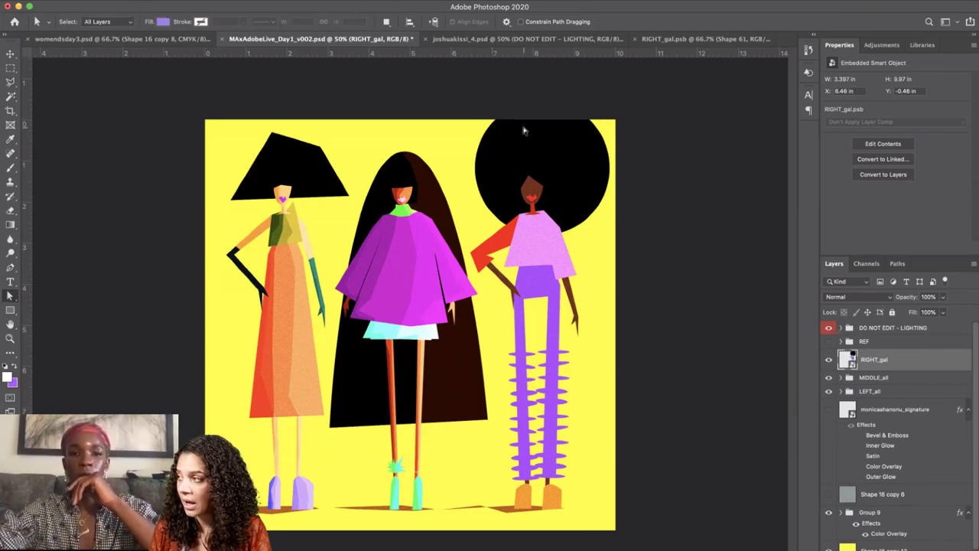
# Try dark green 145639 as the fill of the right figure's top in RIGHT_gal.psb, save it and check it in the full illustration.
pyautogui.click(683, 41)
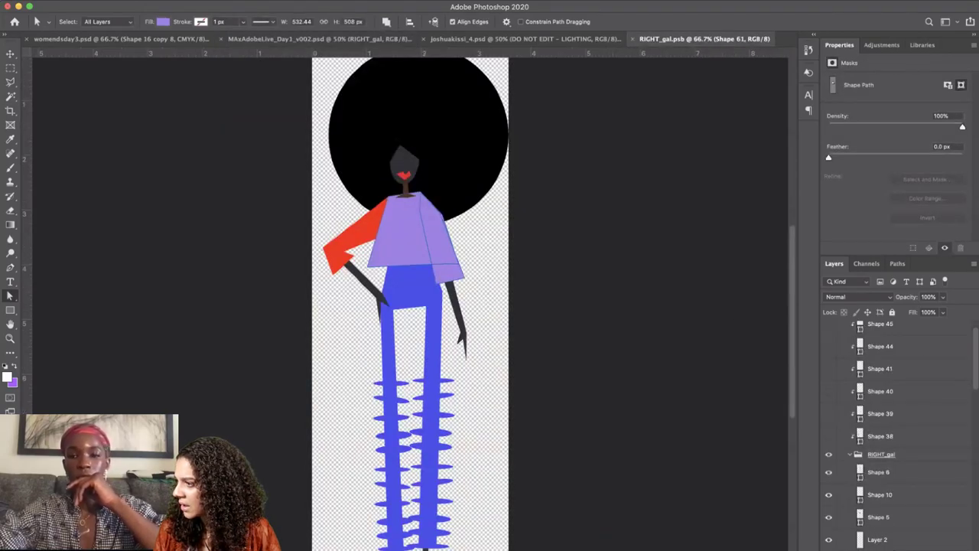
pyautogui.scroll(-1, 856, 538)
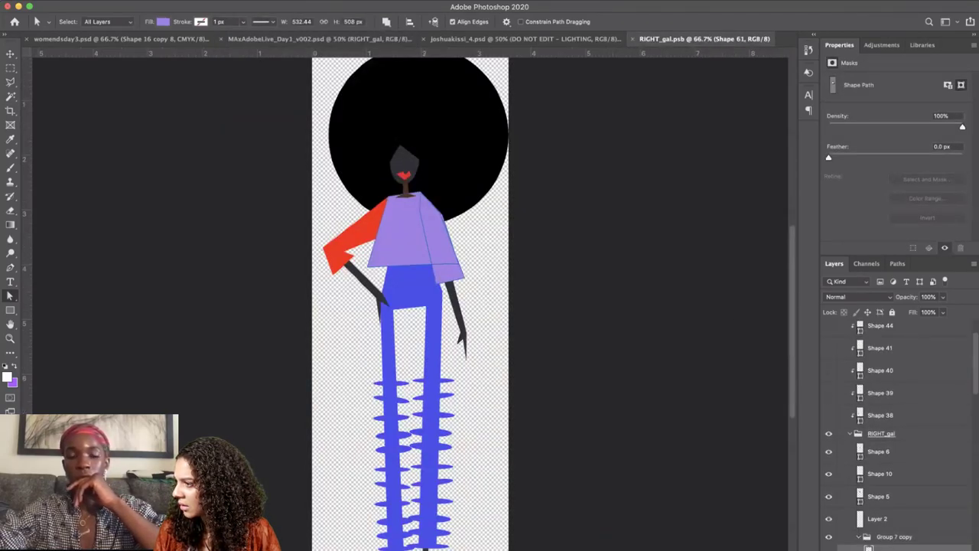
pyautogui.doubleClick(869, 547)
pyautogui.click(684, 397)
pyautogui.click(761, 384)
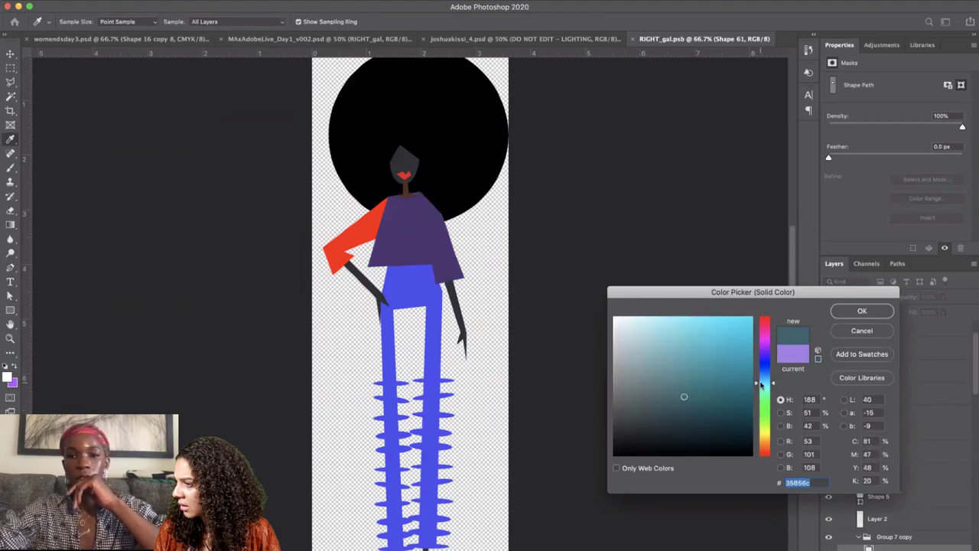
pyautogui.moveTo(761, 385)
pyautogui.mouseDown()
pyautogui.moveTo(761, 417)
pyautogui.moveTo(761, 396)
pyautogui.mouseUp()
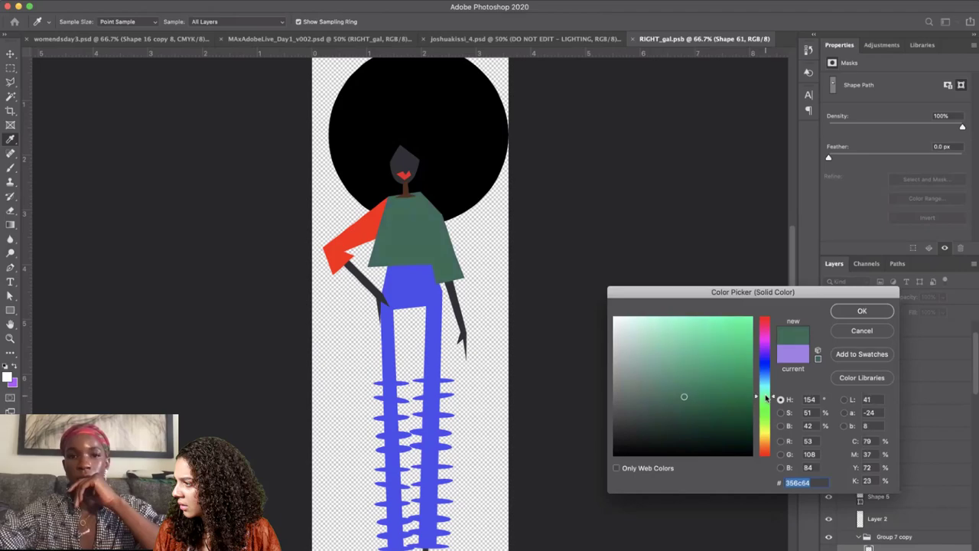
pyautogui.click(721, 406)
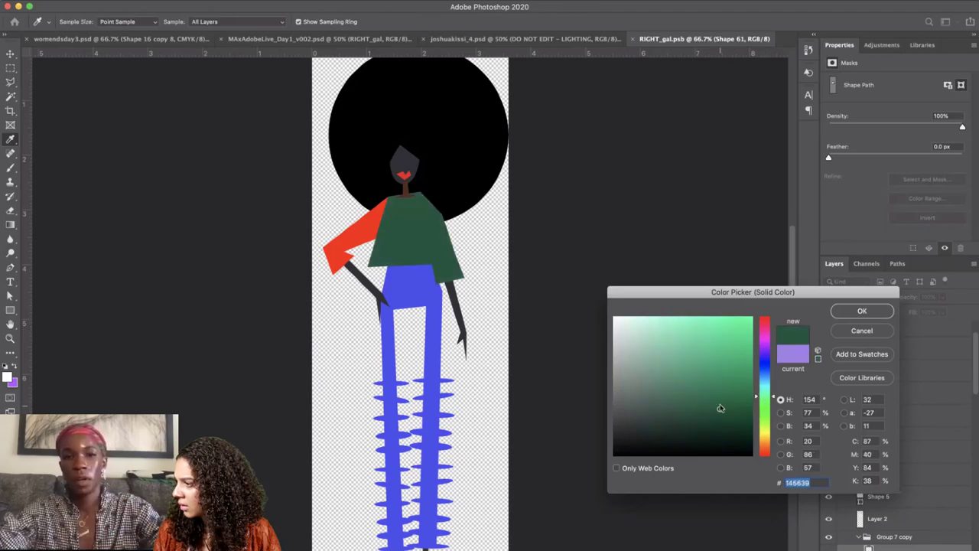
pyautogui.press('Return')
pyautogui.press('super+s')
pyautogui.click(302, 40)
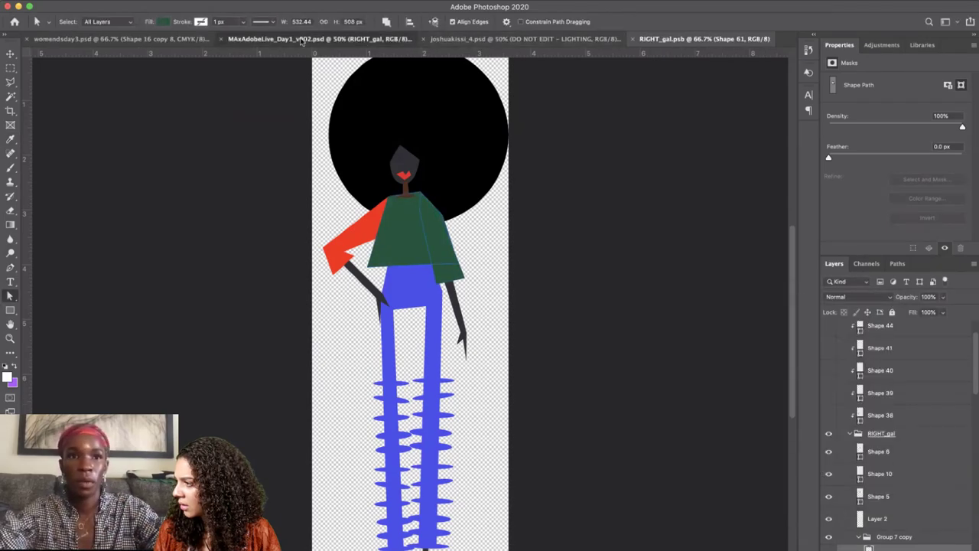
# Try dark blue-teal 144a56 as the fill of the right figure's top, save it and check it in the full illustration.
pyautogui.click(680, 39)
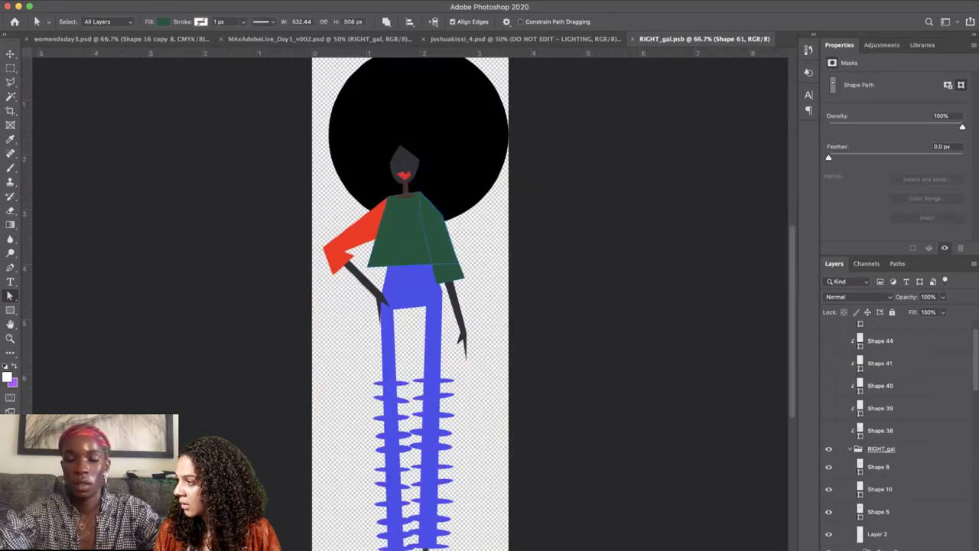
pyautogui.click(763, 382)
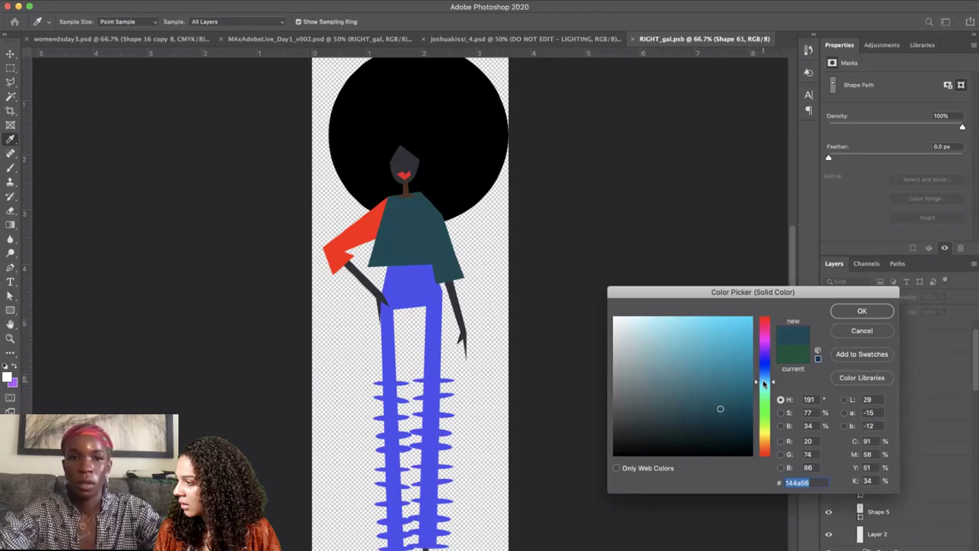
pyautogui.press('Return')
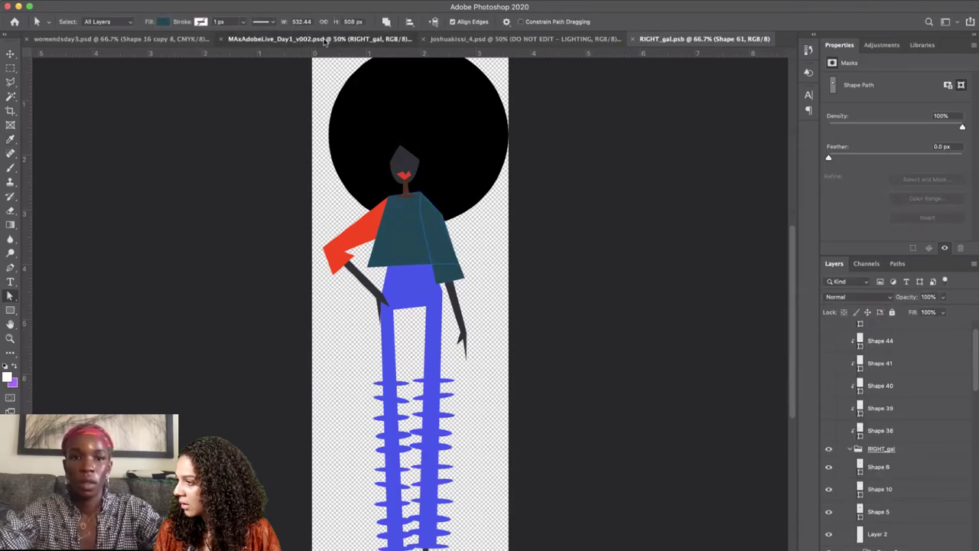
pyautogui.click(324, 40)
# Try navy 142d56 as the fill of the right figure's top, save it and check it in the full illustration.
pyautogui.click(698, 41)
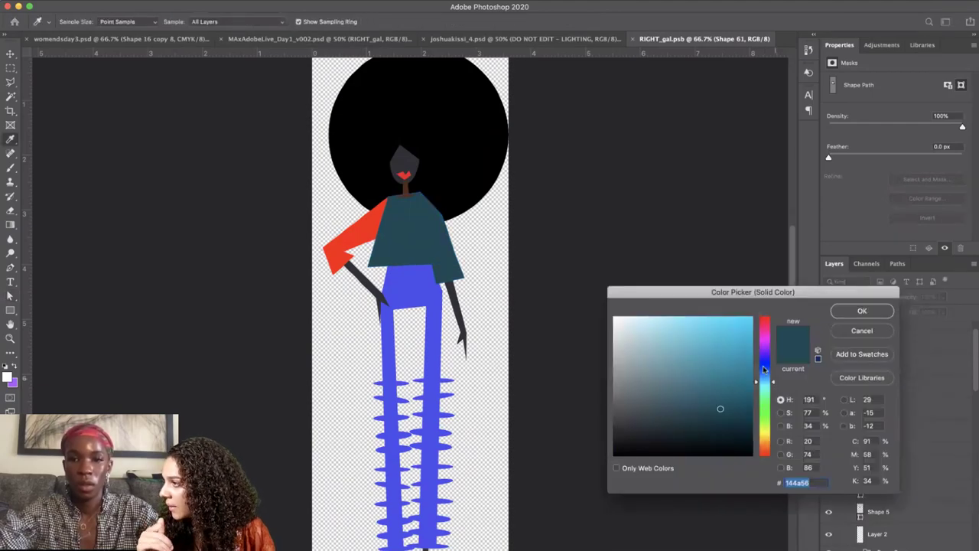
pyautogui.click(764, 370)
pyautogui.click(862, 311)
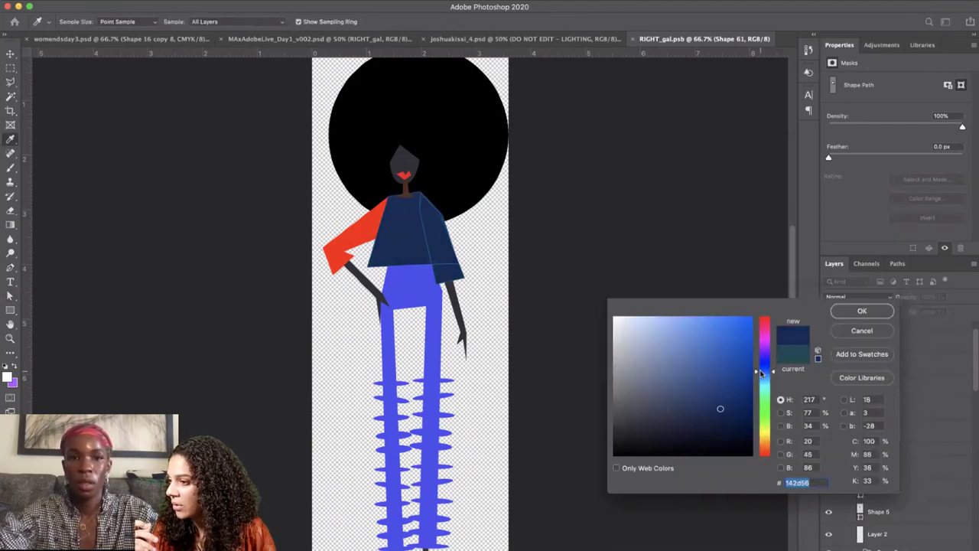
pyautogui.click(342, 38)
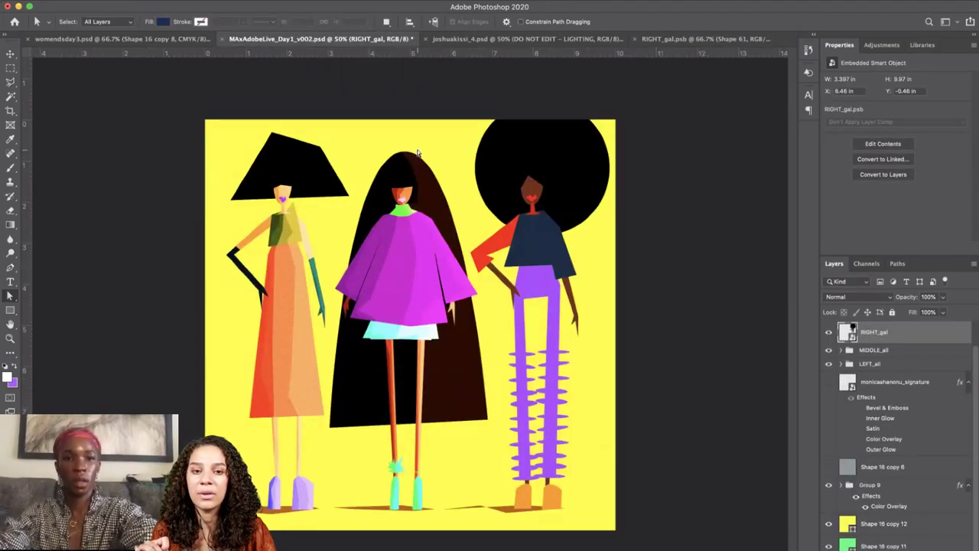
# Hide Group 7 copy and show Group 7 in RIGHT_gal.psb, save it and check the original top in the full illustration.
pyautogui.click(701, 40)
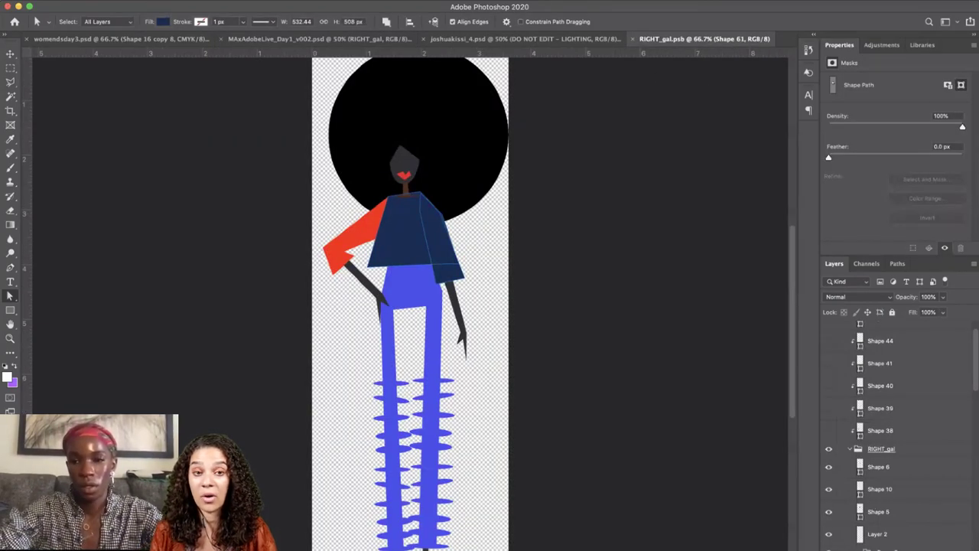
pyautogui.press('BackSpace')
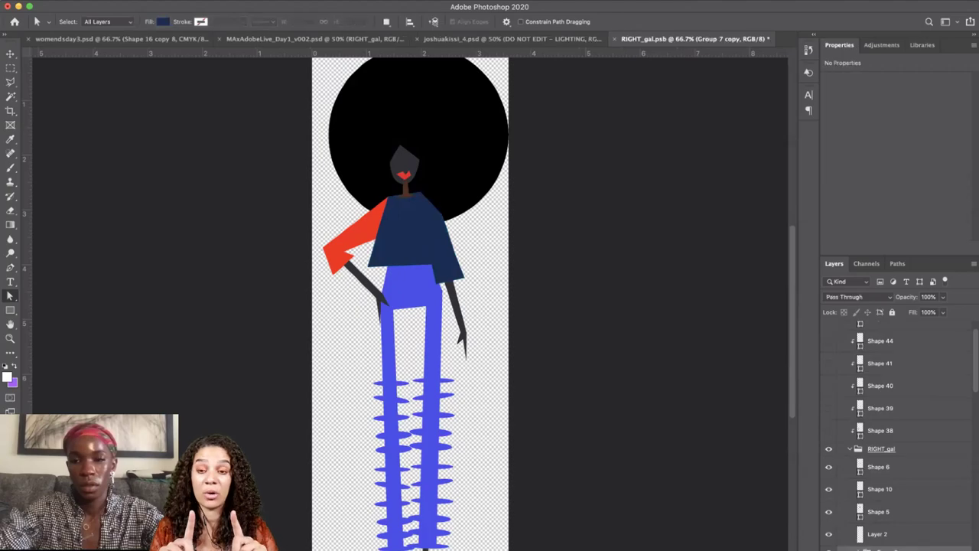
pyautogui.press('BackSpace')
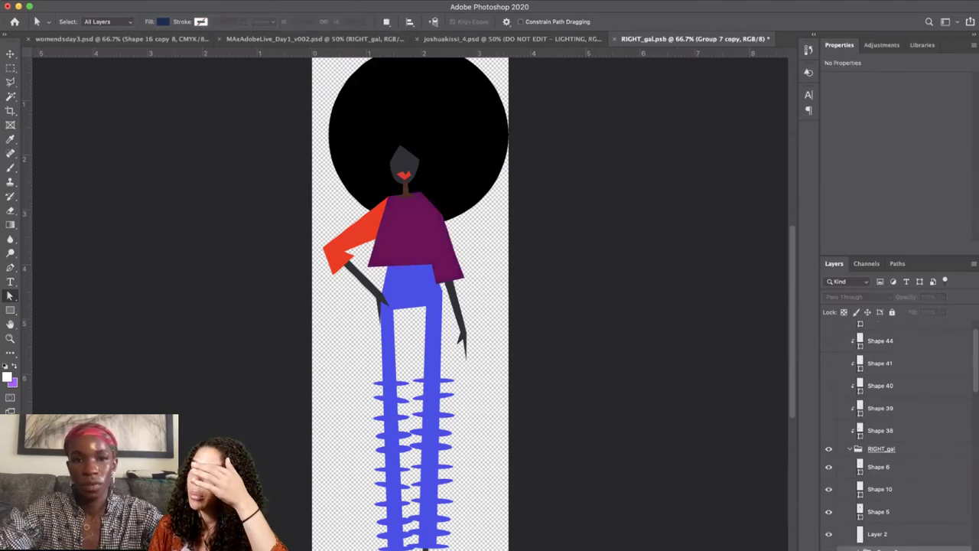
pyautogui.hotkey('ctrl', 's')
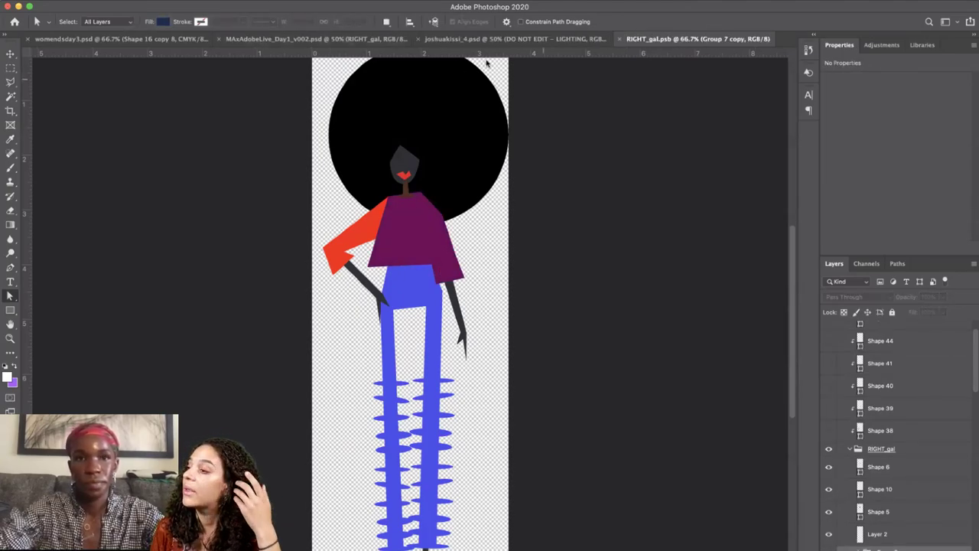
pyautogui.click(329, 38)
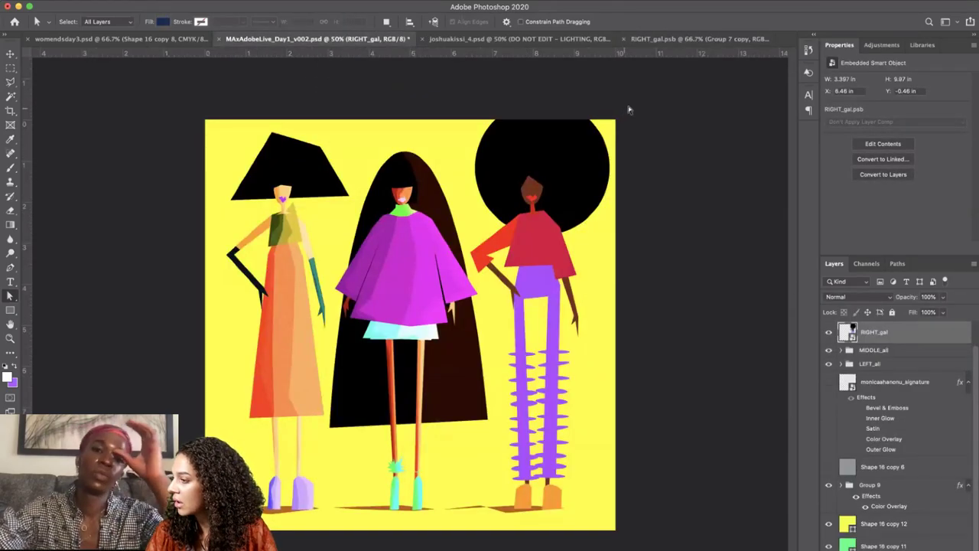
# Show Group 7 copy in place of Group 7 in RIGHT_gal.psb and expand it to reach the merged top shape.
pyautogui.click(679, 40)
pyautogui.scroll(-1, 880, 448)
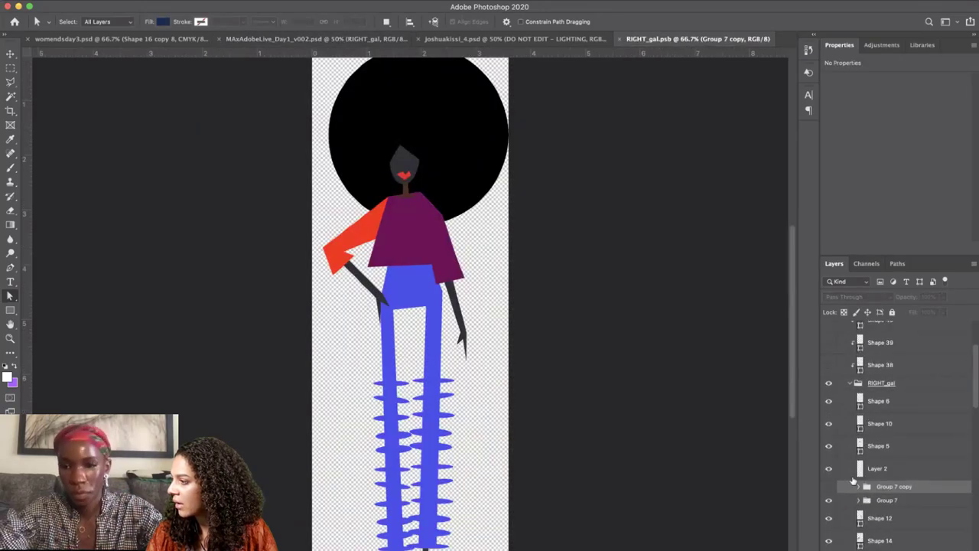
pyautogui.click(836, 490)
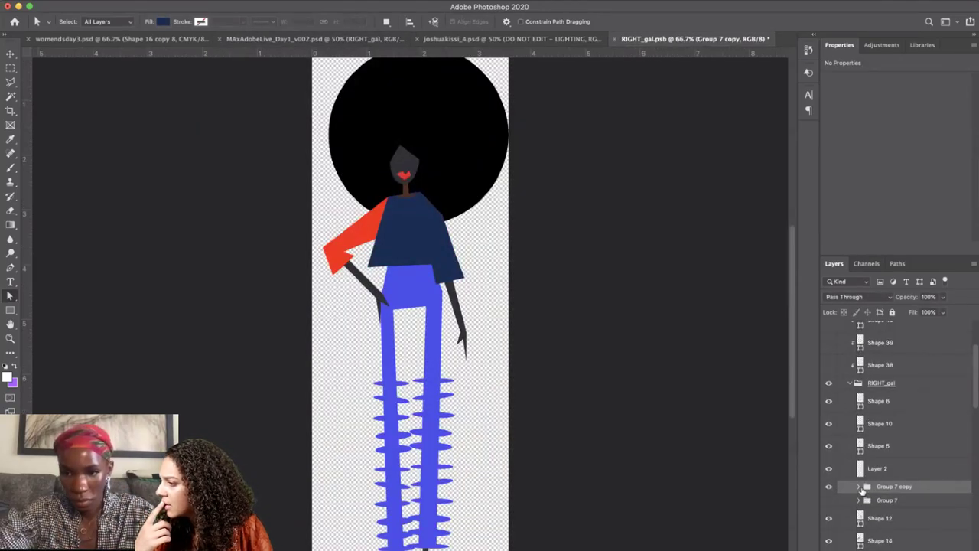
pyautogui.click(857, 490)
# Fill the merged top with the red sampled from the raised arm's sleeve, then save RIGHT_gal.psb and the full illustration.
pyautogui.doubleClick(868, 505)
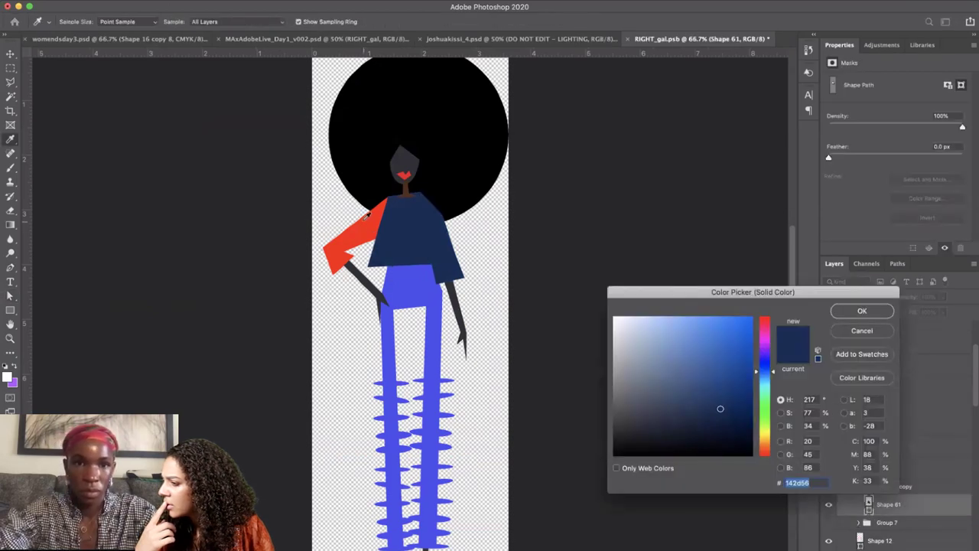
pyautogui.click(367, 218)
pyautogui.press('Return')
pyautogui.hotkey('ctrl', 's')
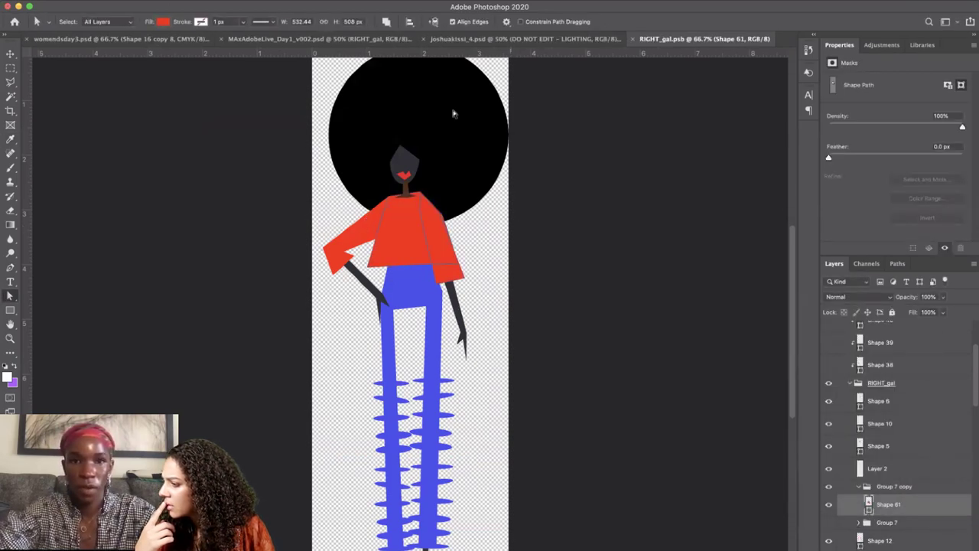
pyautogui.click(361, 40)
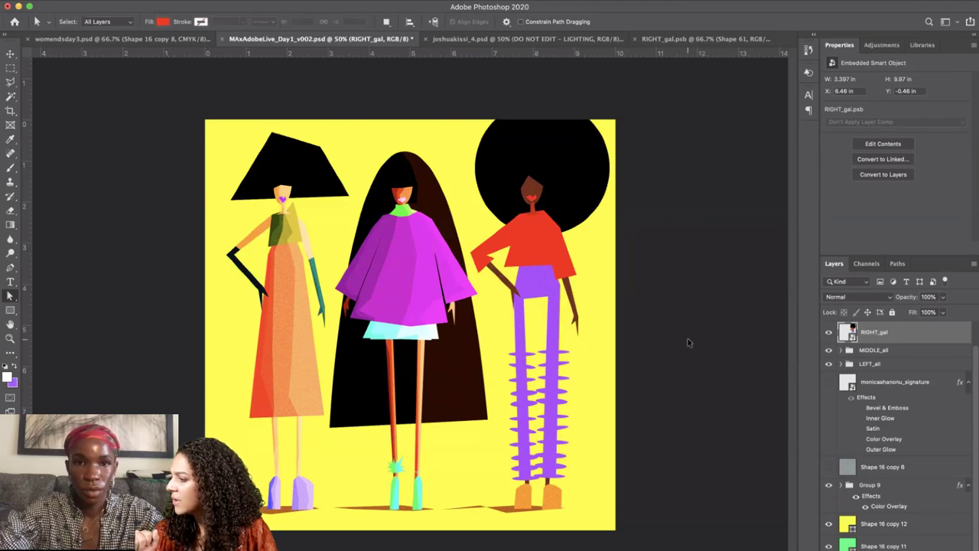
pyautogui.hotkey('ctrl', 's')
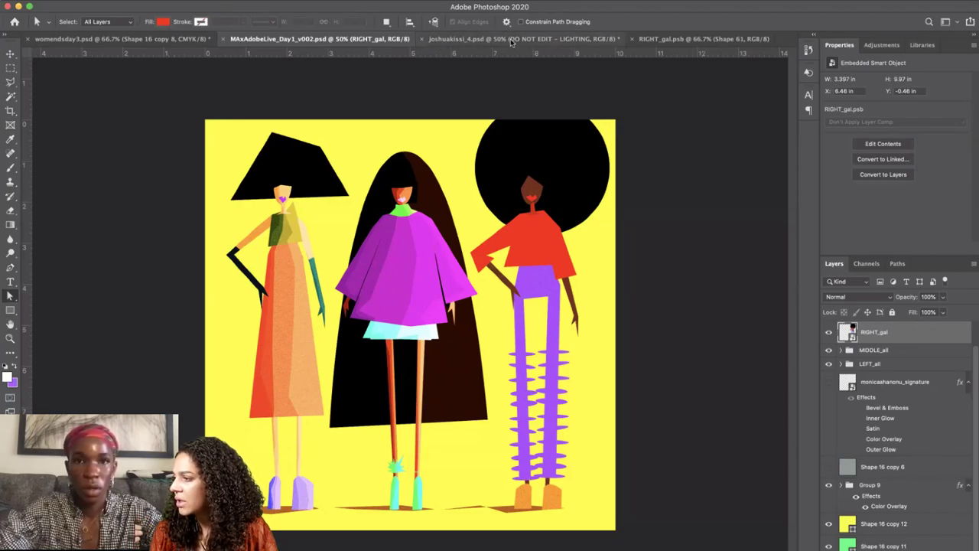
# Place the RIGHT_gal.psb document directly after MAxAdobeLive_Day1_v002.psd and bring up the right figure at 300%.
pyautogui.moveTo(657, 41); pyautogui.dragTo(460, 47)
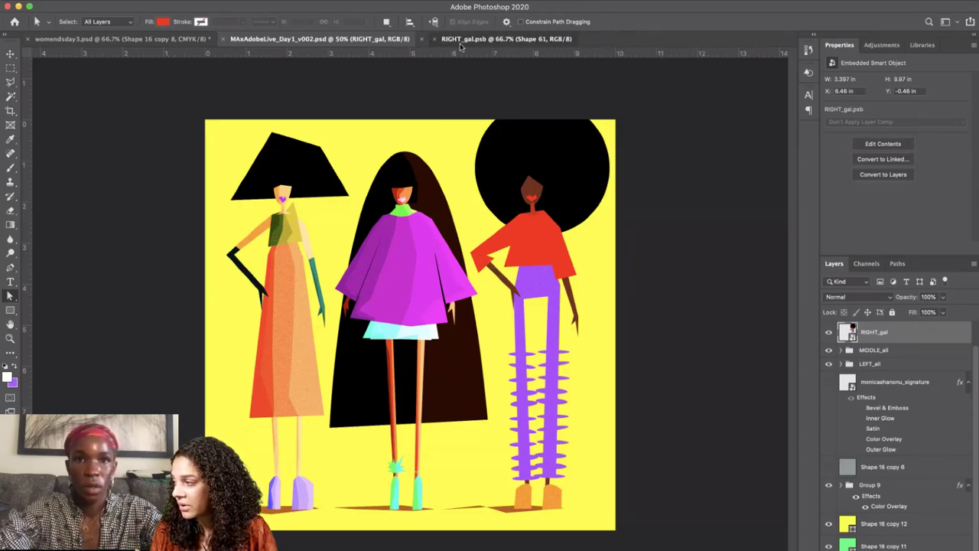
pyautogui.click(462, 40)
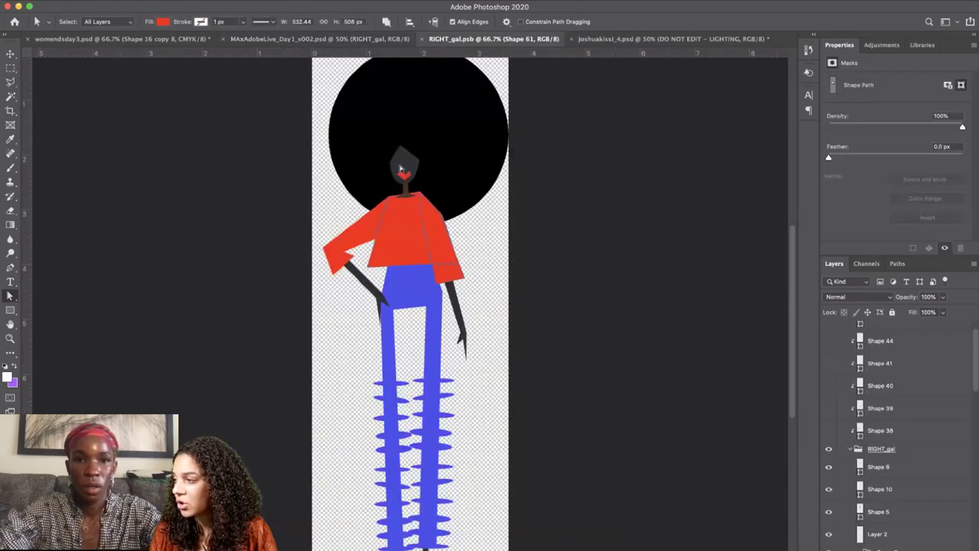
pyautogui.press('super+plus')
pyautogui.press('super+plus')
pyautogui.press('super+plus')
pyautogui.press('super+plus')
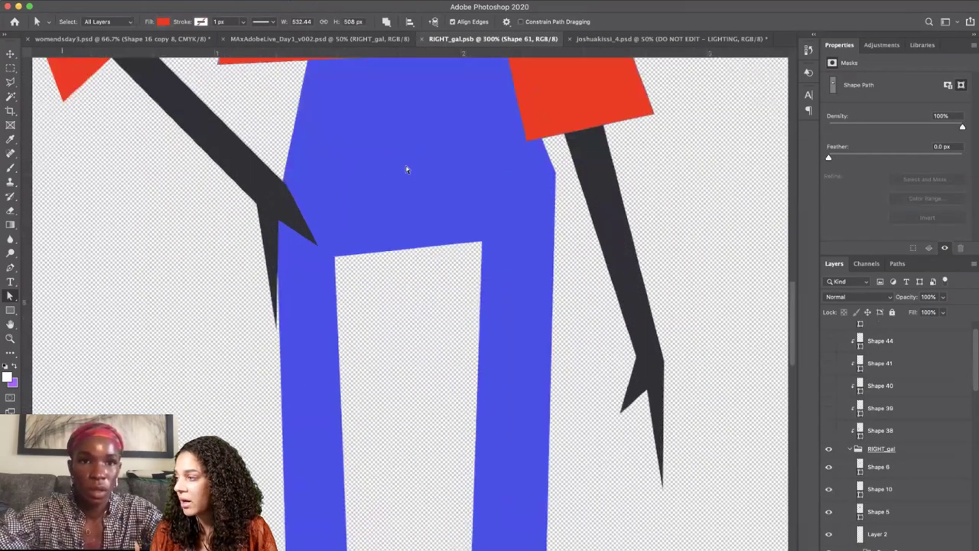
# Recolour the brown neck shape with dark grey #2f3135 sampled from the face.
pyautogui.scroll(7, 366, 219)
pyautogui.scroll(5, 365, 221)
pyautogui.click(365, 221)
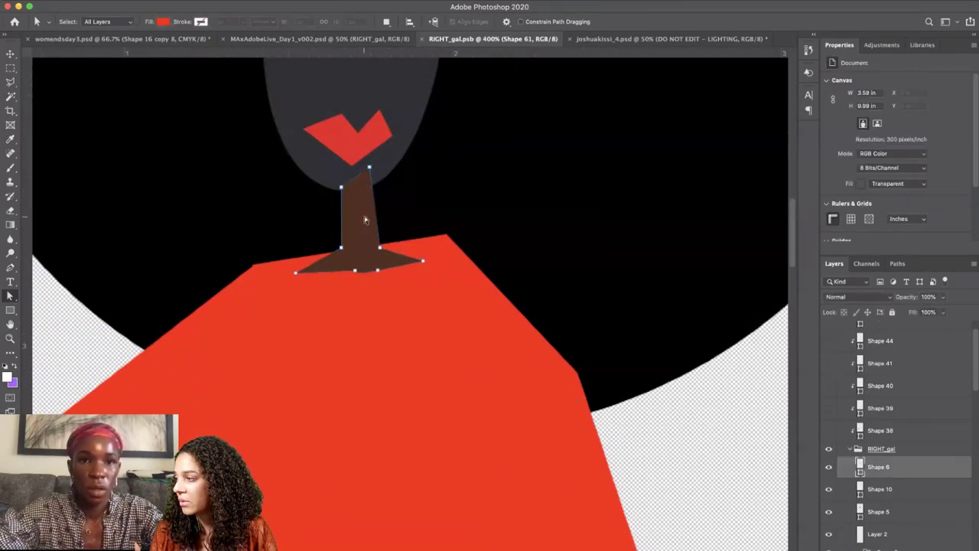
pyautogui.doubleClick(860, 472)
pyautogui.click(394, 78)
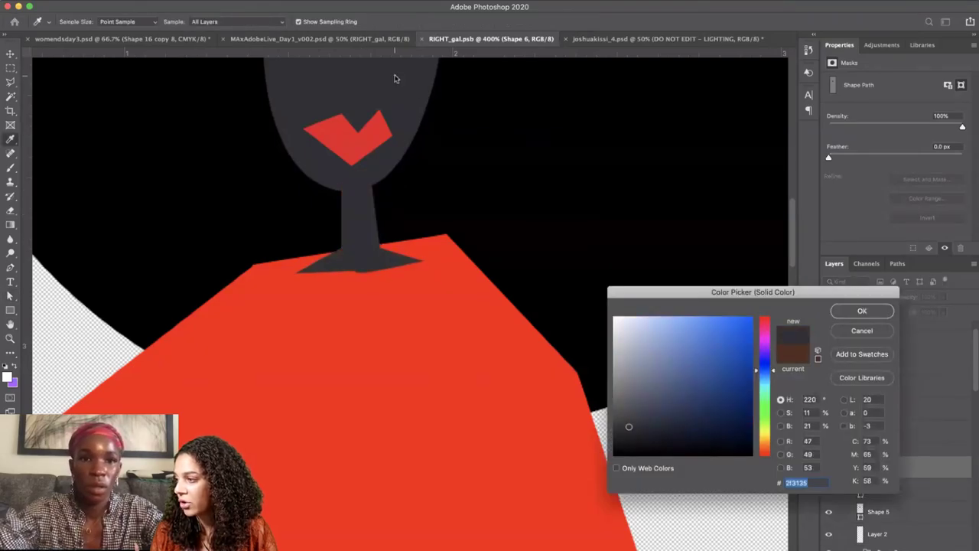
pyautogui.press('Return')
# Straighten the curved base of the neck shape with the Convert Point tool and deselect its path.
pyautogui.click(10, 267)
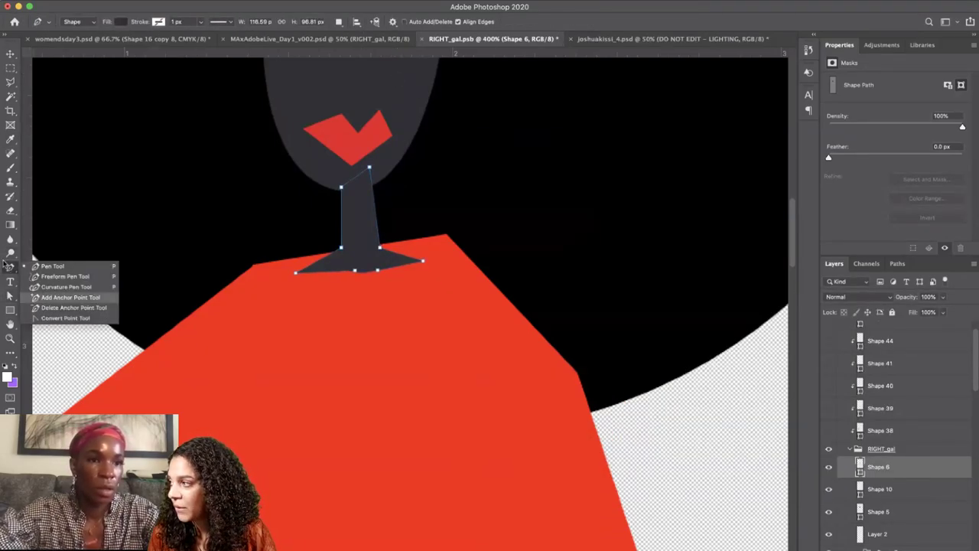
pyautogui.click(55, 318)
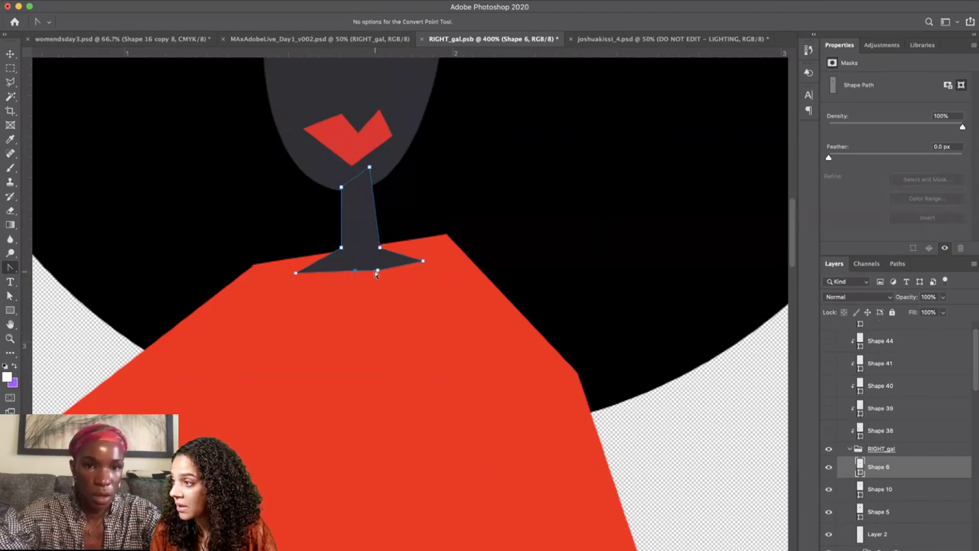
pyautogui.press('Return')
# Save RIGHT_gal.psb and switch to the MAxAdobeLive_Day1_v002.psd document.
pyautogui.press('super+minus')
pyautogui.press('super+minus')
pyautogui.press('super+minus')
pyautogui.press('super+minus')
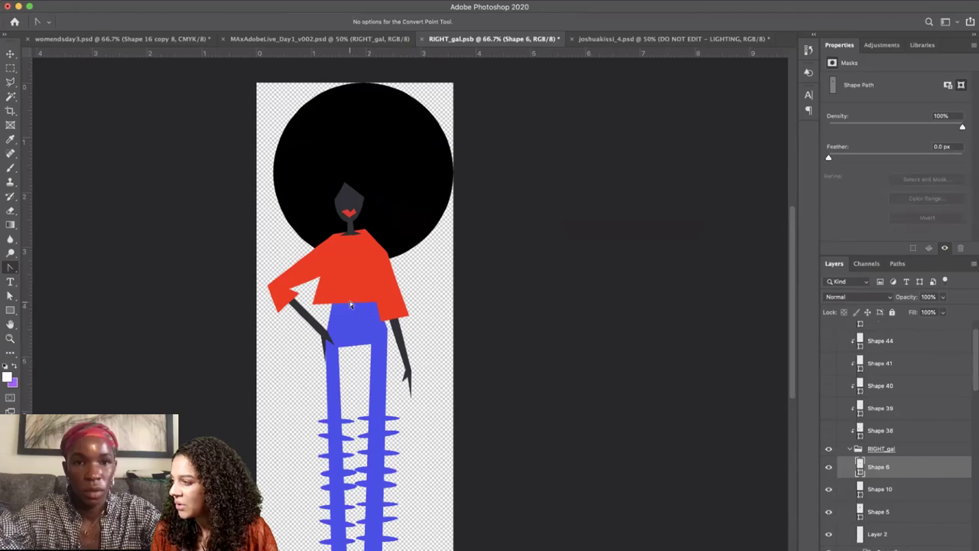
pyautogui.press('super+s')
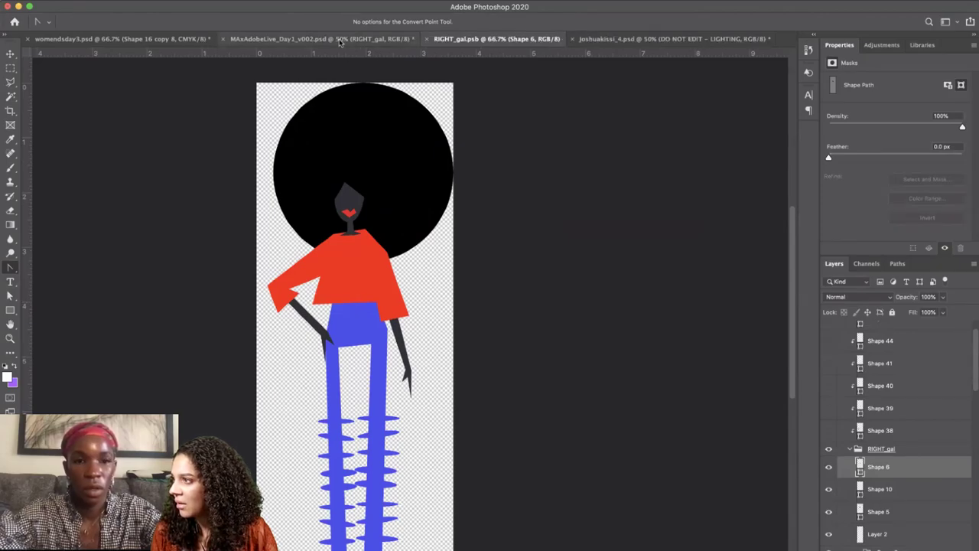
pyautogui.click(341, 42)
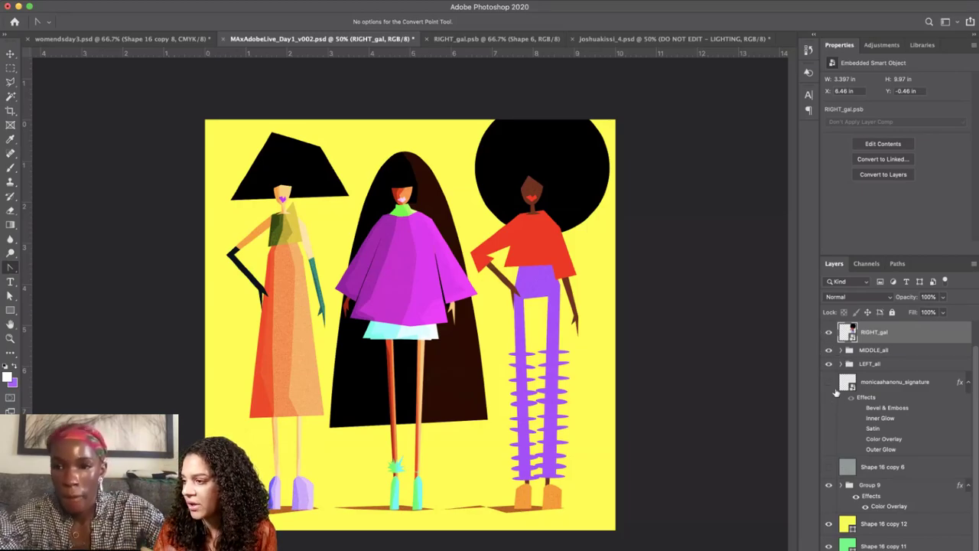
# Expand the REF group, move it above the DO NOT EDIT – LIGHTING group, and make it visible.
pyautogui.scroll(2, 837, 375)
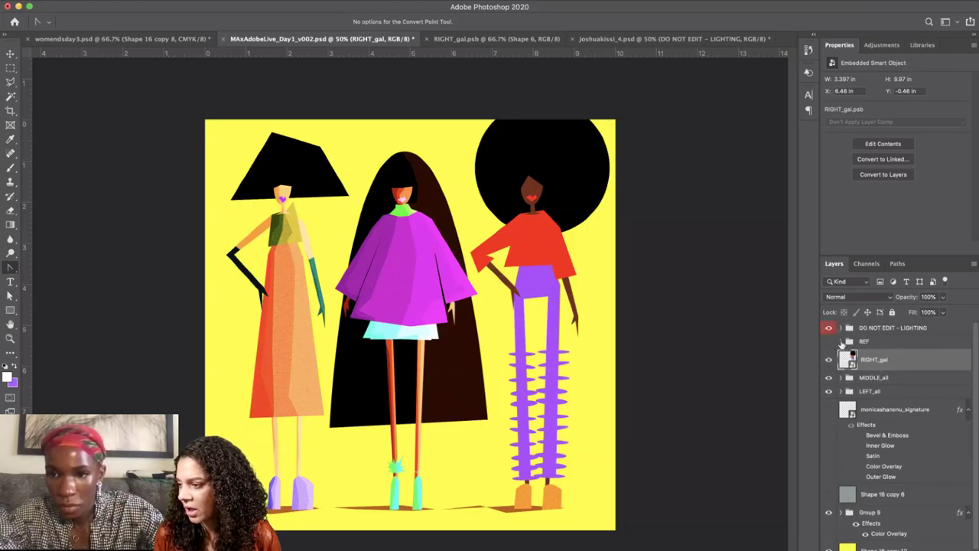
pyautogui.click(841, 341)
pyautogui.click(828, 341)
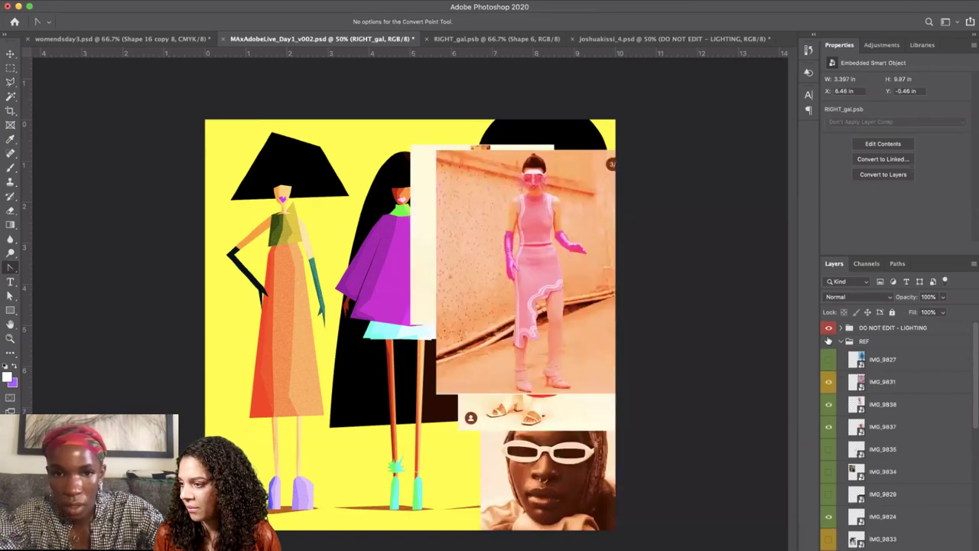
pyautogui.click(828, 341)
pyautogui.moveTo(855, 344); pyautogui.dragTo(856, 326)
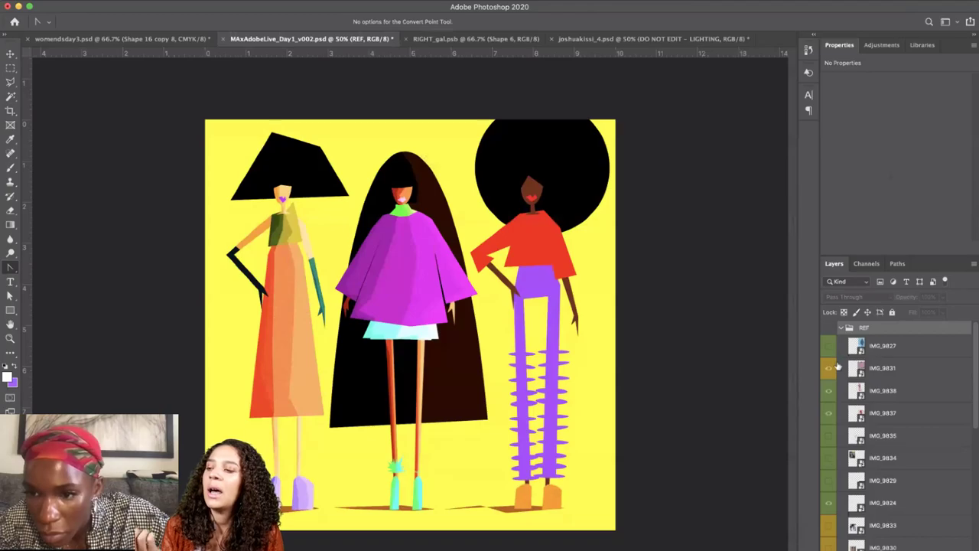
pyautogui.click(829, 328)
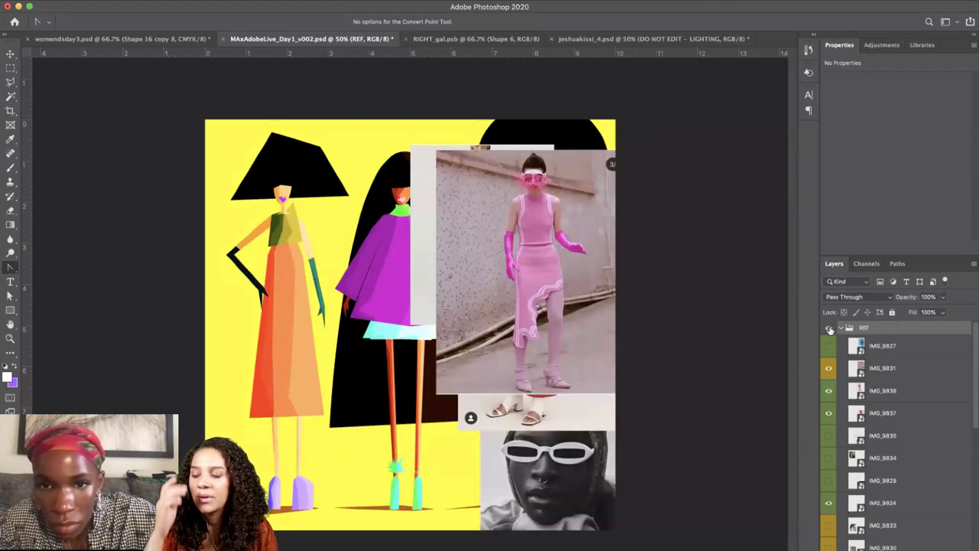
# Hide the visible reference images in the REF group and show only IMG_9834.
pyautogui.click(828, 391)
pyautogui.click(827, 414)
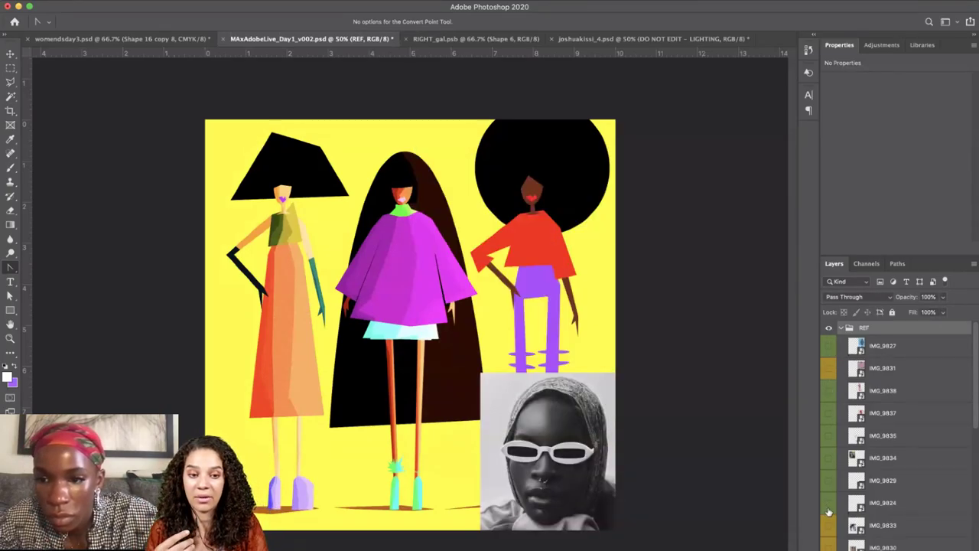
pyautogui.click(828, 504)
pyautogui.scroll(-2, 879, 536)
pyautogui.click(826, 437)
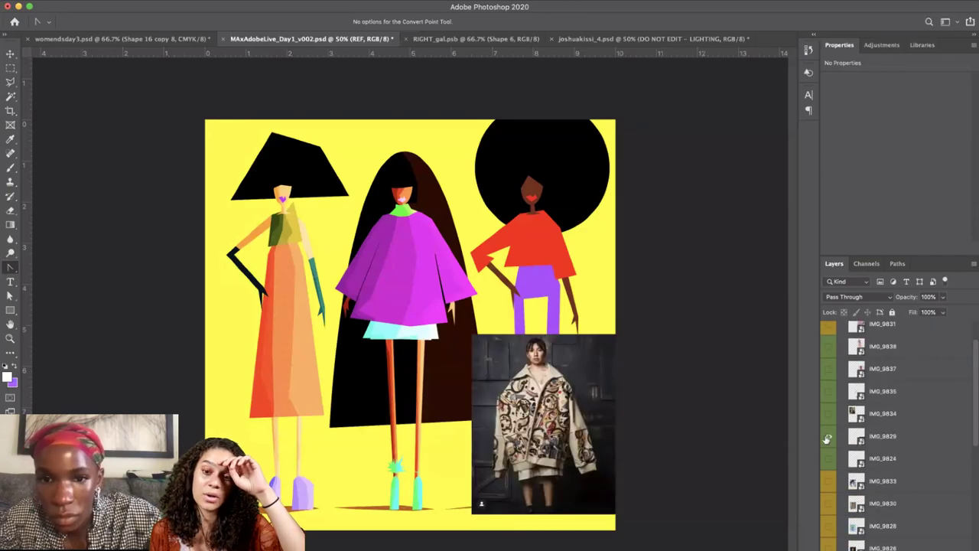
pyautogui.click(827, 438)
pyautogui.click(827, 414)
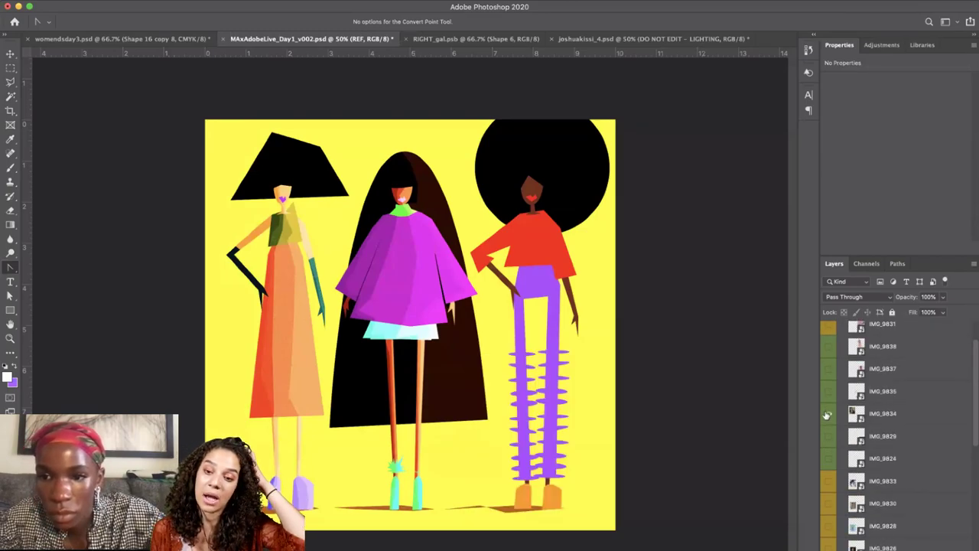
# Enlarge reference image IMG_9834 to about 6.16 × 7.73 in and position it beside the right-hand figure.
pyautogui.click(868, 416)
pyautogui.click(10, 53)
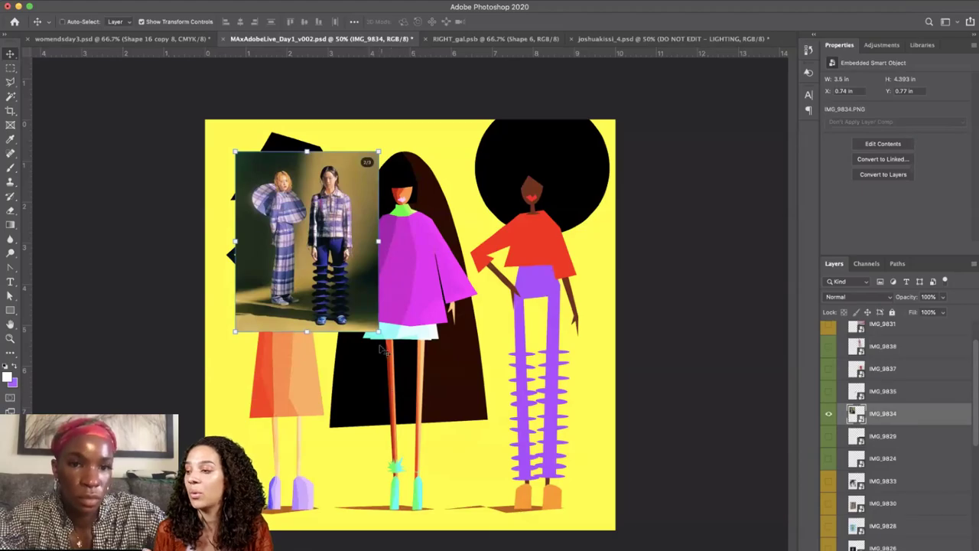
pyautogui.moveTo(377, 330); pyautogui.dragTo(431, 400)
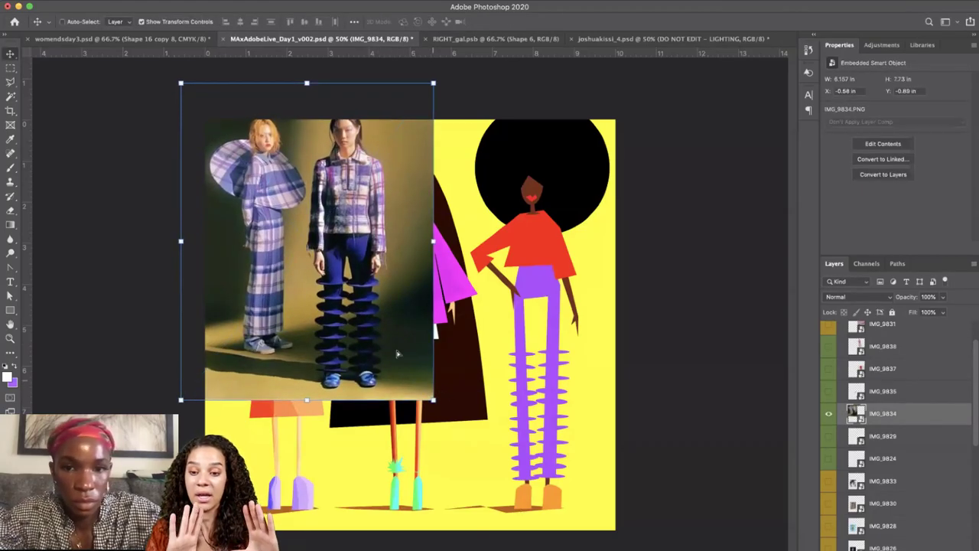
pyautogui.moveTo(398, 364); pyautogui.dragTo(436, 429)
pyautogui.press('super+plus')
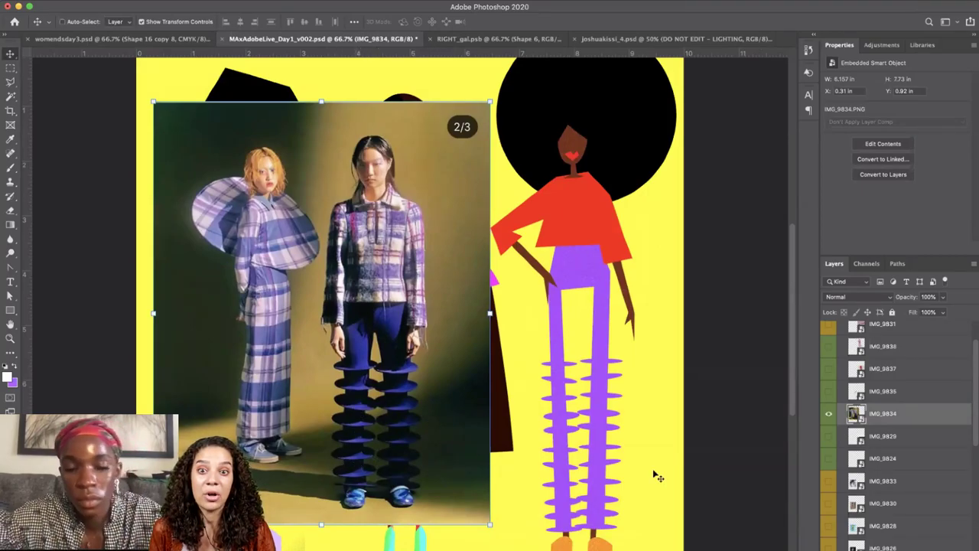
# Collapse the REF group and duplicate the RIGHT_gal layer three times.
pyautogui.scroll(2, 870, 385)
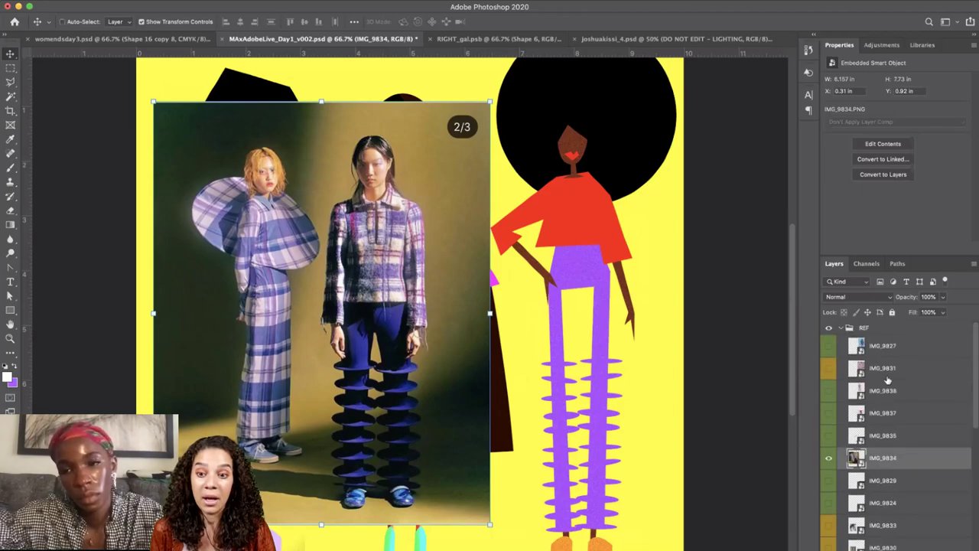
pyautogui.click(840, 327)
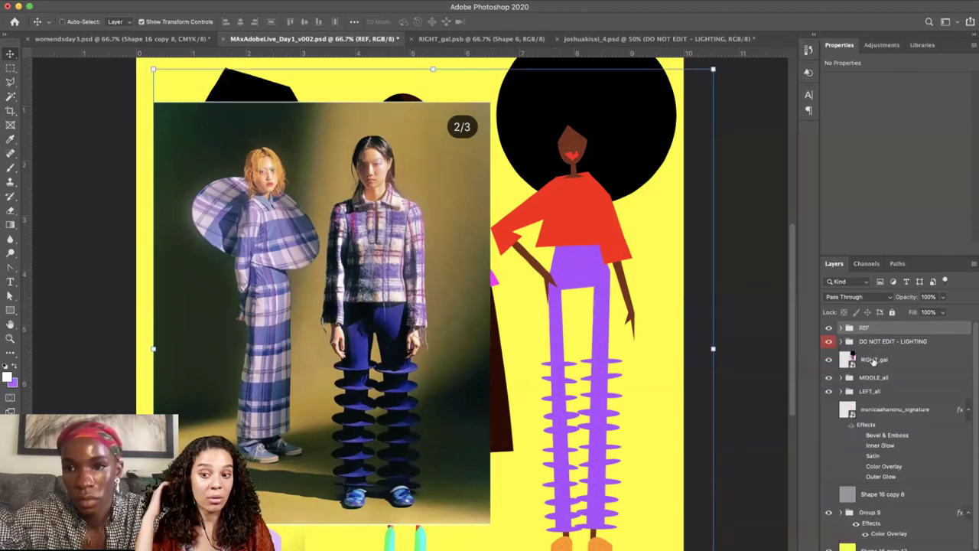
pyautogui.click(875, 361)
pyautogui.hotkey('ctrl', 'j')
pyautogui.hotkey('ctrl', 'j')
pyautogui.hotkey('ctrl', 'j')
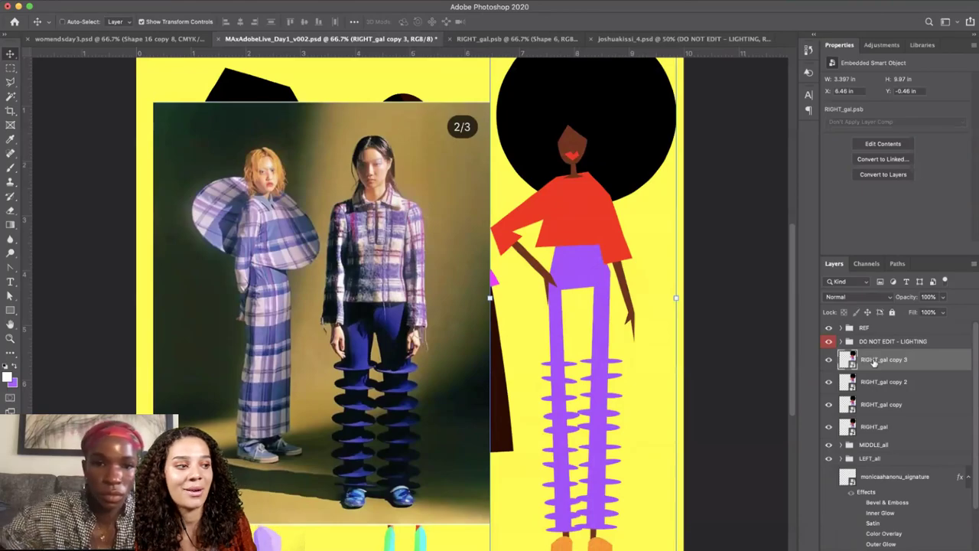
# Start a Pen tool shape on the purple trousers' left leg, running from the thigh around the left half of the first ruffle.
pyautogui.click(10, 267)
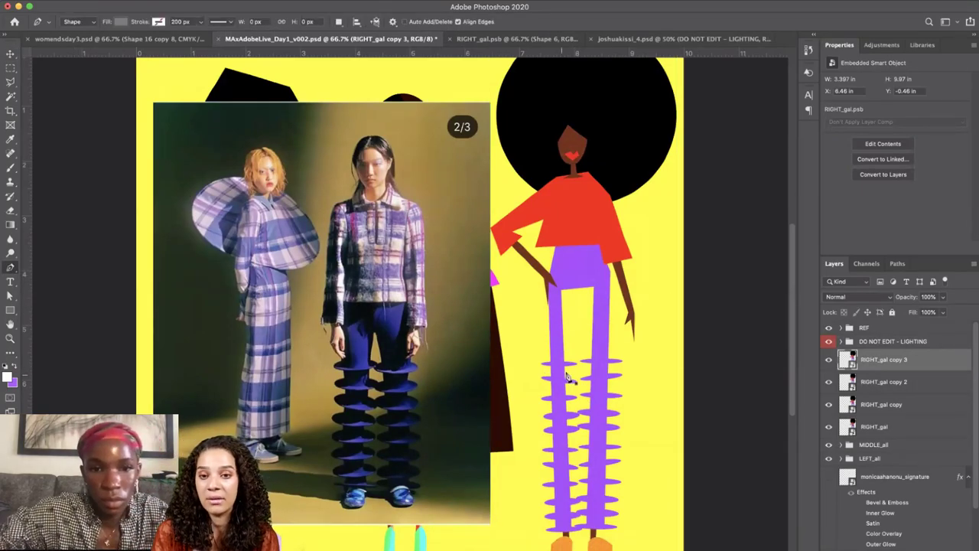
pyautogui.hotkey('ctrl', '+')
pyautogui.moveTo(645, 386); pyautogui.dragTo(524, 234)
pyautogui.scroll(2, 501, 133)
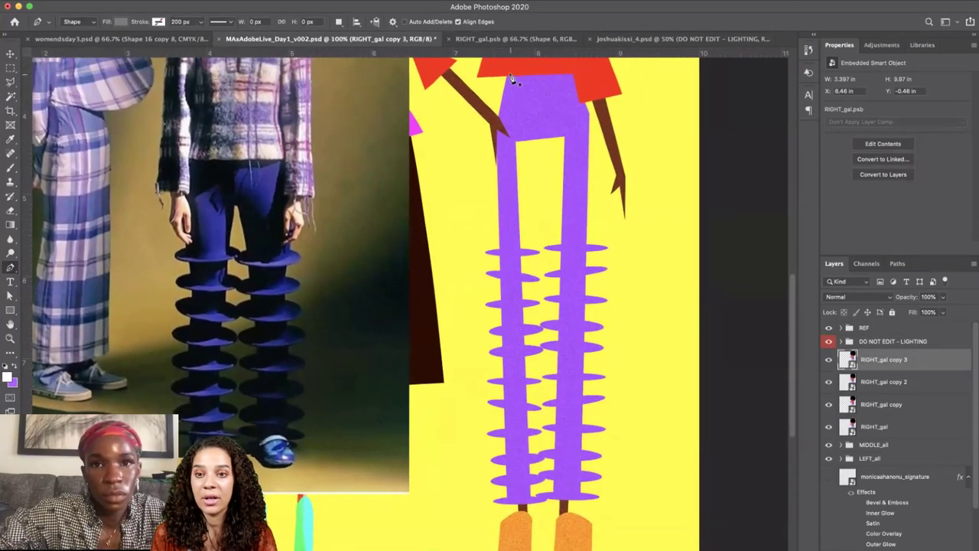
pyautogui.click(496, 162)
pyautogui.click(508, 253)
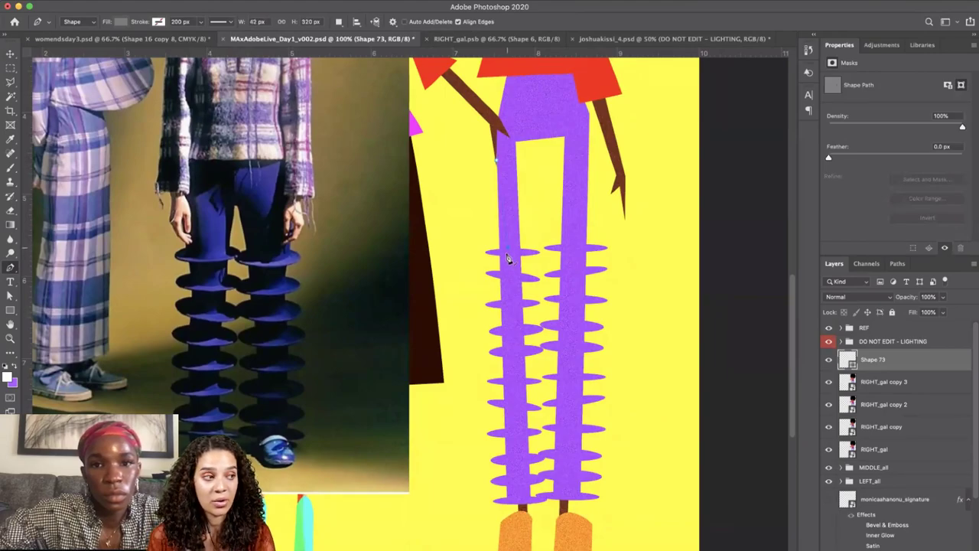
pyautogui.moveTo(513, 257)
pyautogui.mouseDown()
pyautogui.moveTo(489, 257)
pyautogui.moveTo(506, 266)
pyautogui.mouseUp()
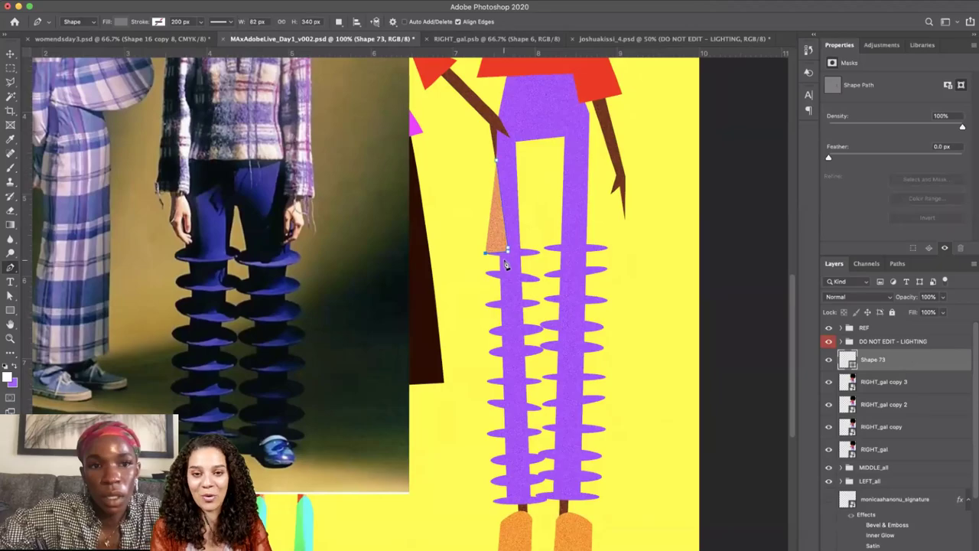
pyautogui.click(497, 256)
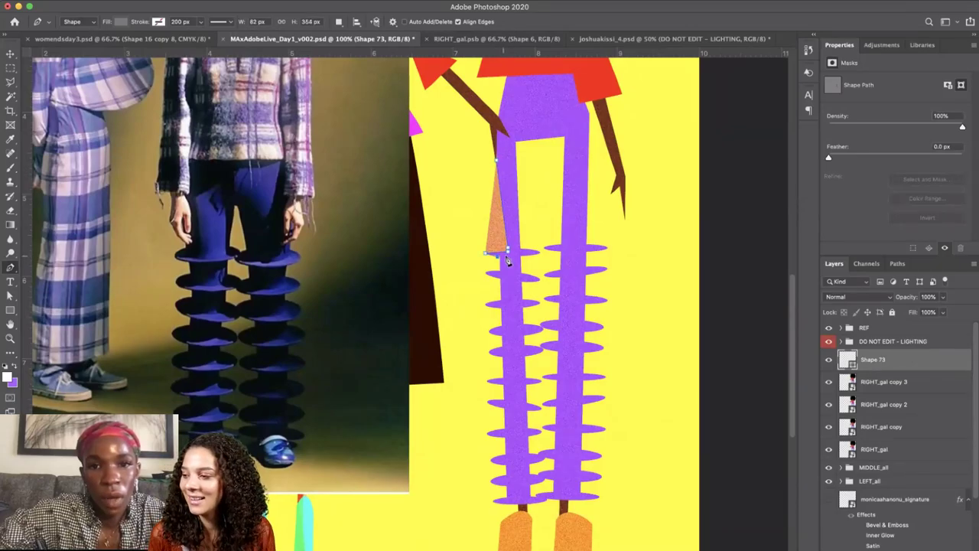
# Continue the shape's path down the left leg around the second ruffle to the outer tip of the third.
pyautogui.moveTo(507, 275); pyautogui.dragTo(508, 272)
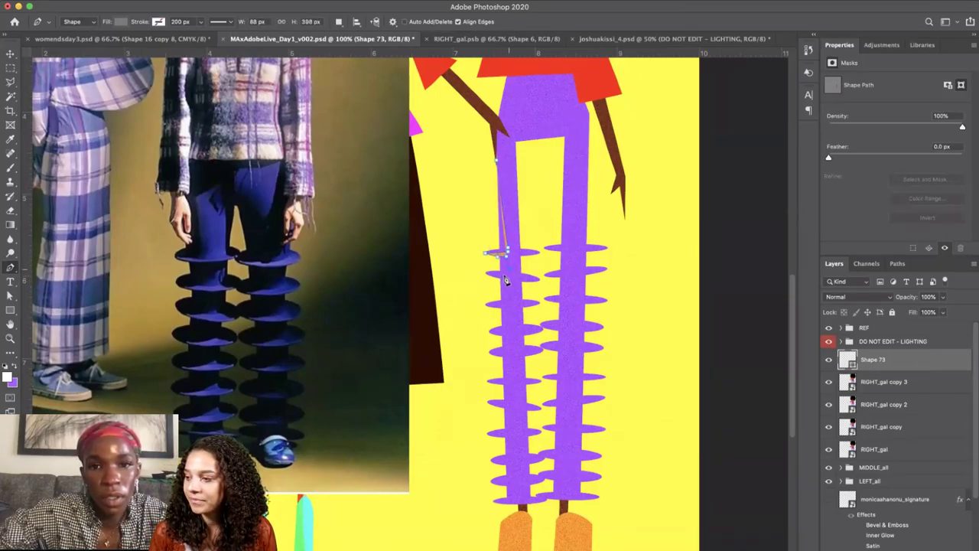
pyautogui.click(505, 276)
pyautogui.click(487, 274)
pyautogui.moveTo(499, 278); pyautogui.dragTo(509, 284)
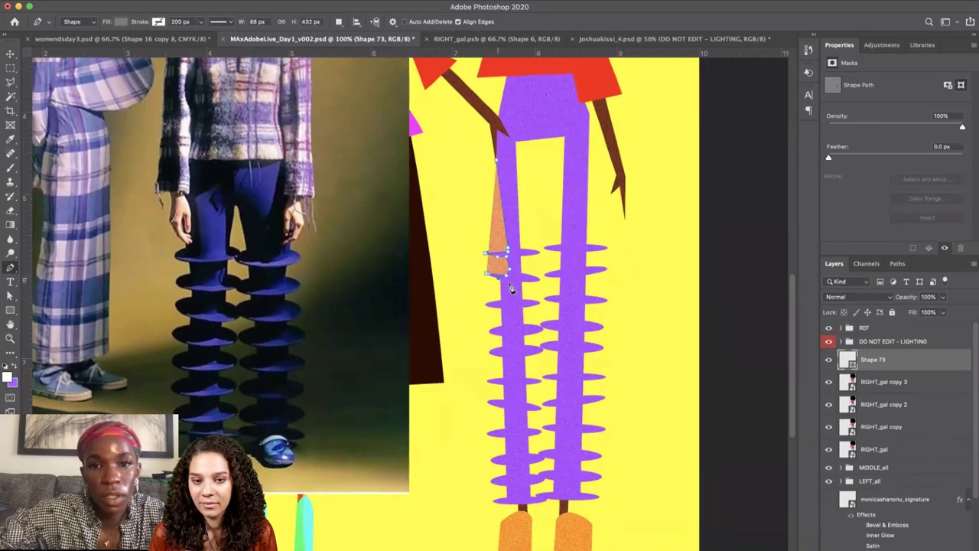
pyautogui.click(509, 282)
pyautogui.click(509, 301)
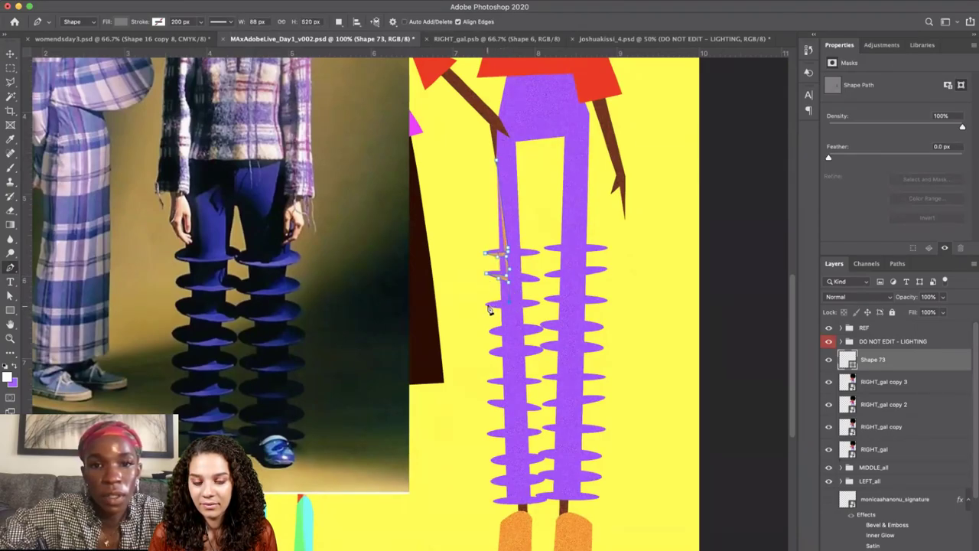
pyautogui.click(489, 306)
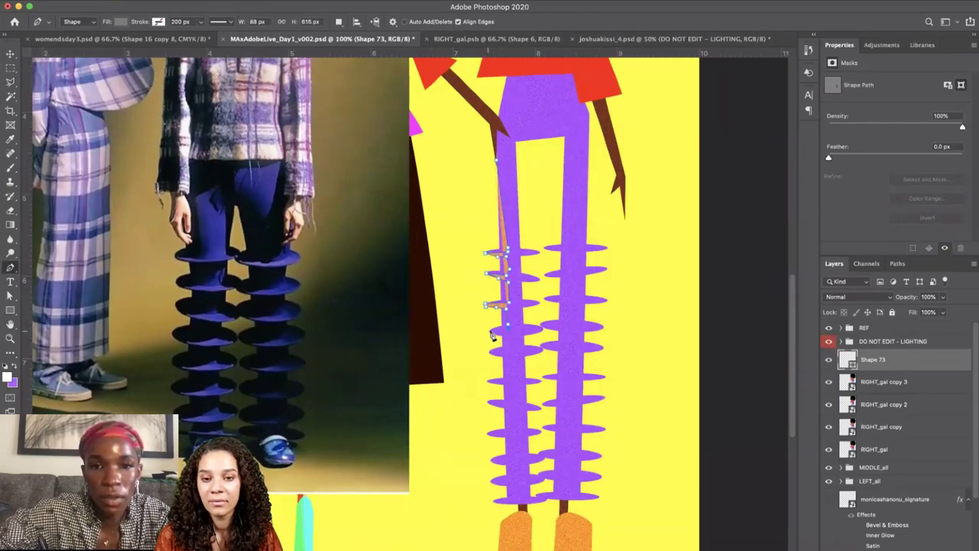
# Extend the path around the fourth ruffle to the outer tip of the fifth ruffle on the left leg.
pyautogui.click(492, 333)
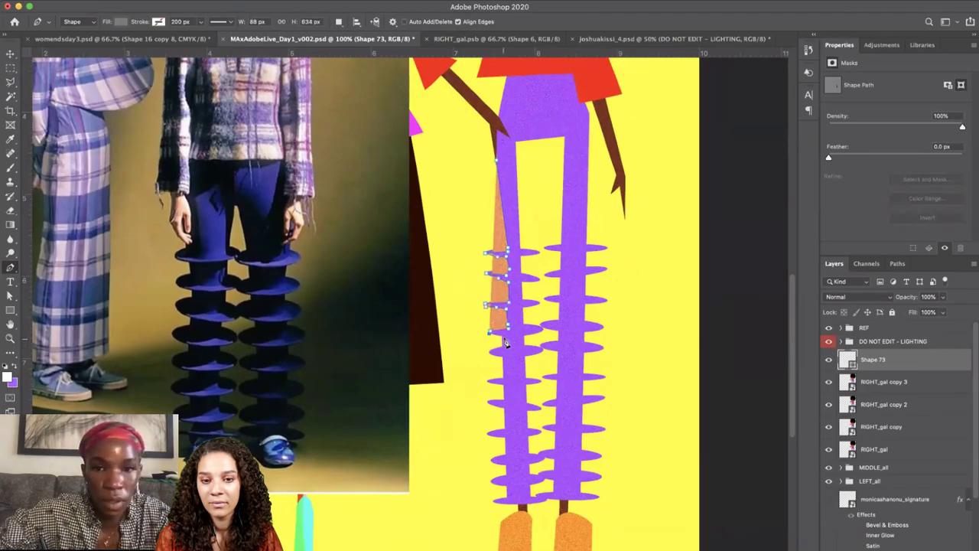
pyautogui.moveTo(497, 334); pyautogui.dragTo(505, 338)
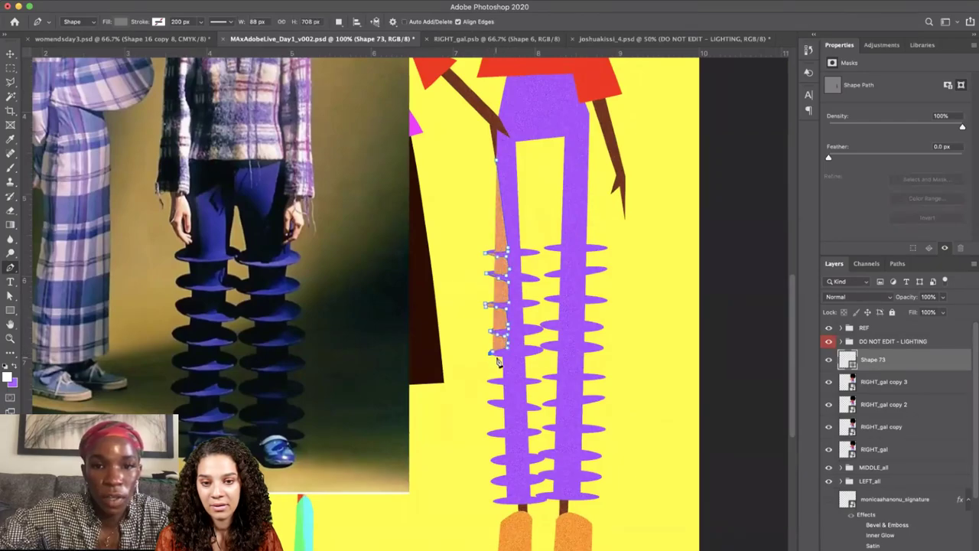
pyautogui.click(492, 354)
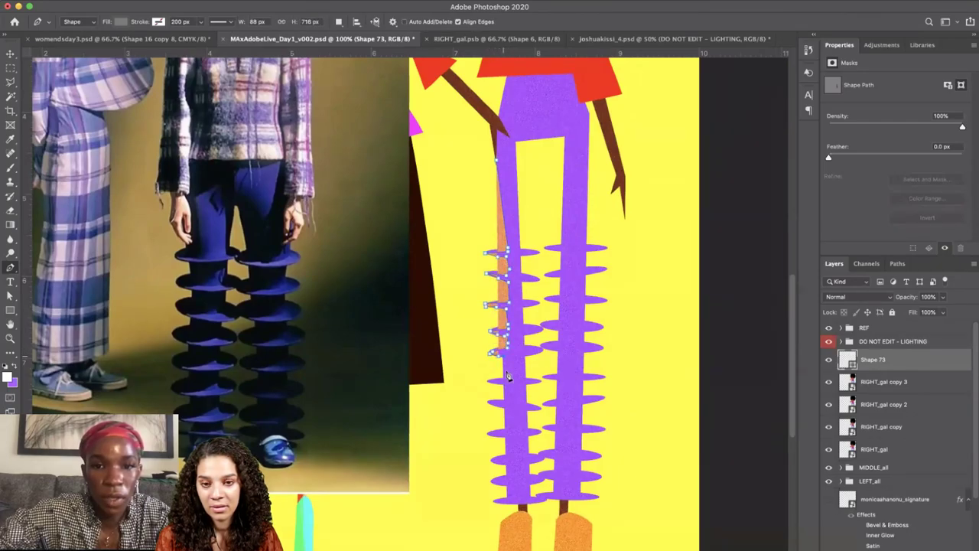
# Continue the shape's path down the left leg and around the left half of the sixth ruffle.
pyautogui.click(511, 370)
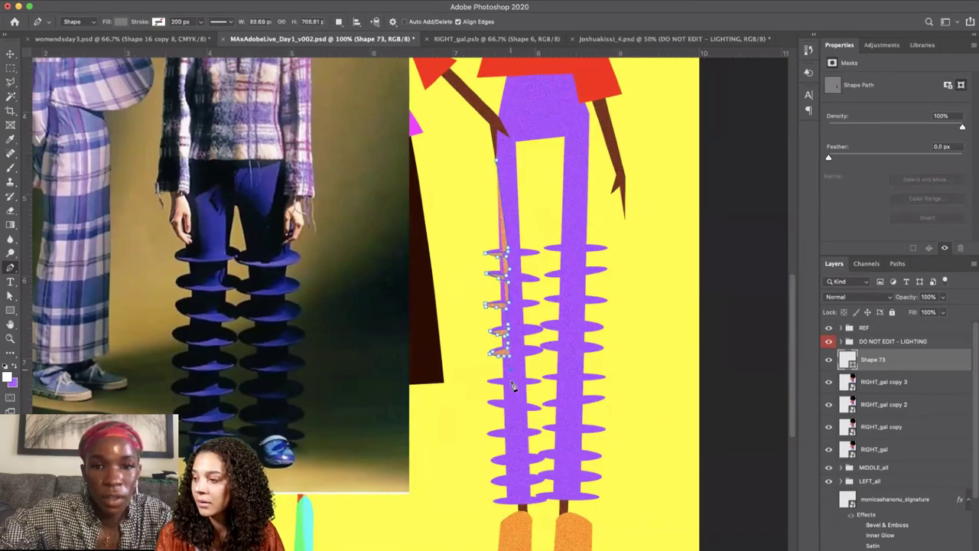
pyautogui.click(510, 378)
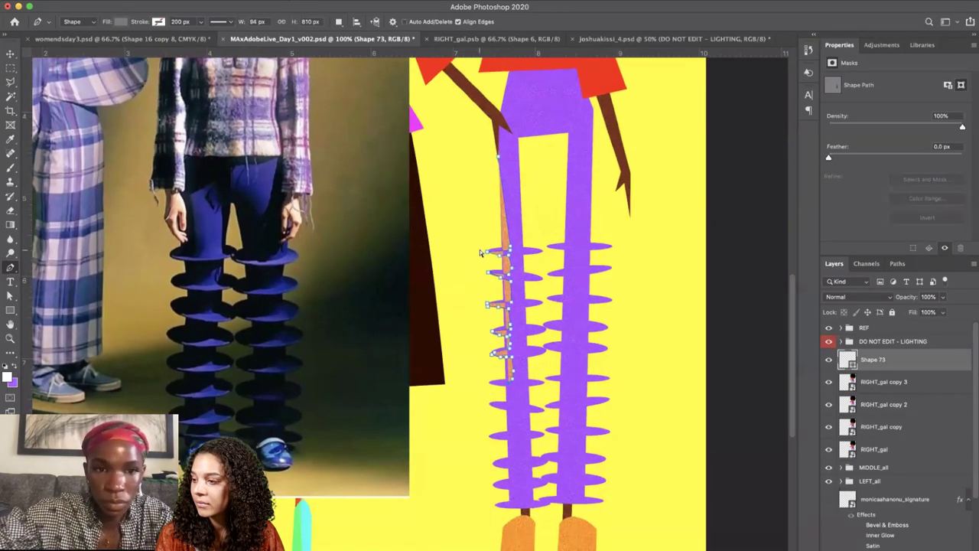
pyautogui.press('super+plus')
pyautogui.press('super+plus')
pyautogui.moveTo(444, 323); pyautogui.dragTo(391, 321)
pyautogui.click(356, 313)
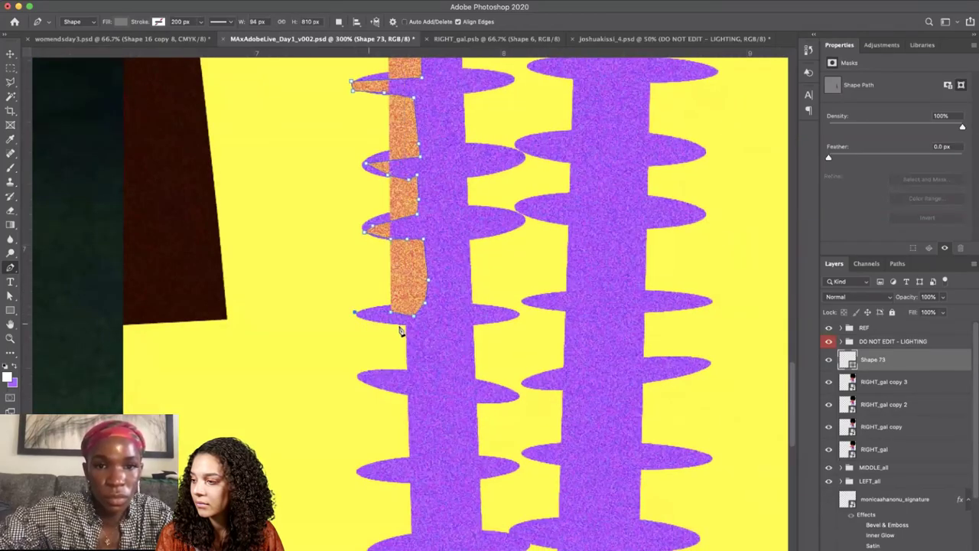
pyautogui.click(400, 327)
pyautogui.click(430, 349)
pyautogui.click(432, 372)
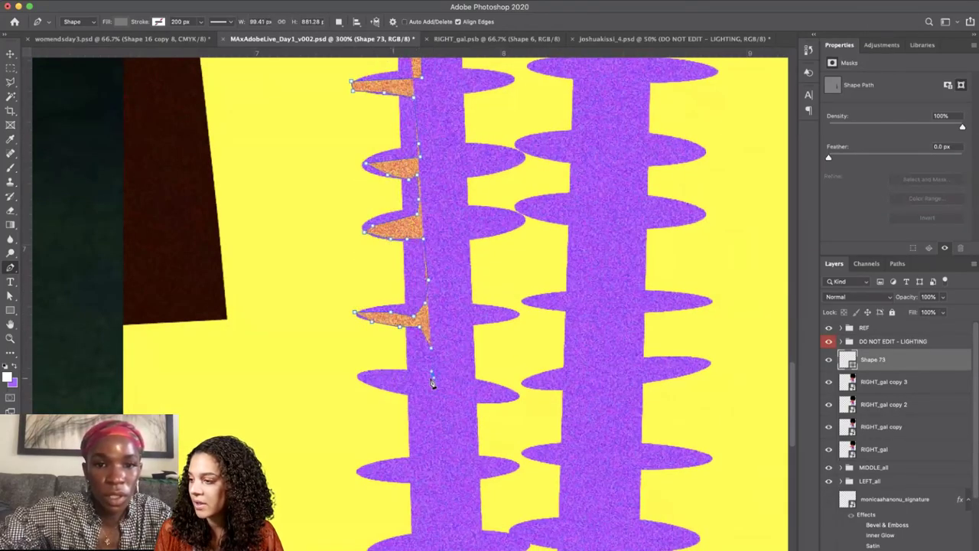
# Extend the path around the left halves of the seventh and eighth ruffles on the left leg.
pyautogui.click(356, 377)
pyautogui.click(387, 391)
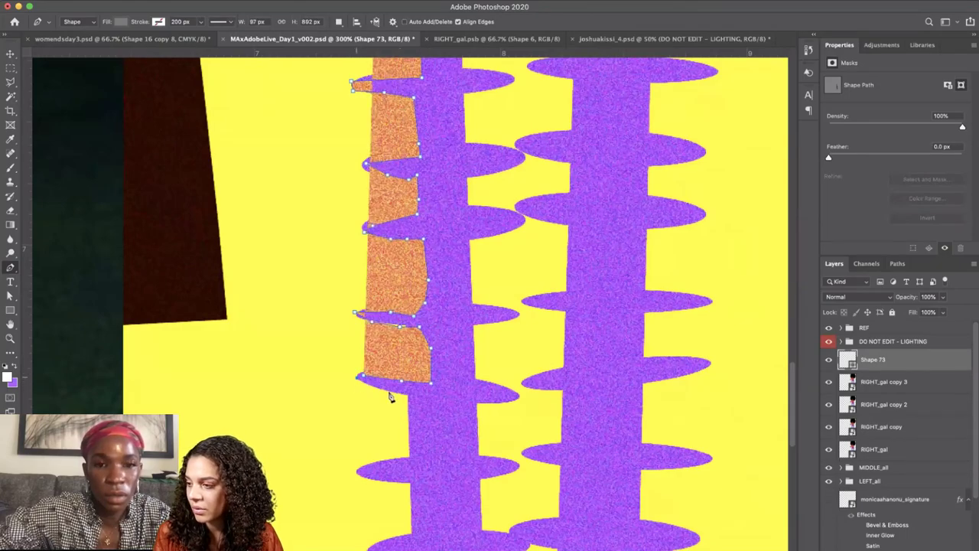
pyautogui.click(434, 407)
pyautogui.click(435, 461)
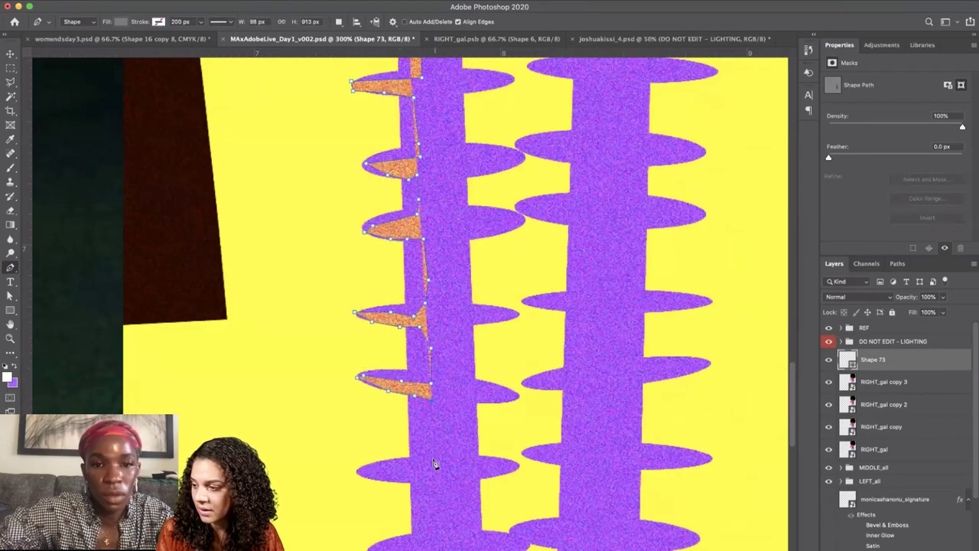
pyautogui.click(363, 473)
pyautogui.click(360, 474)
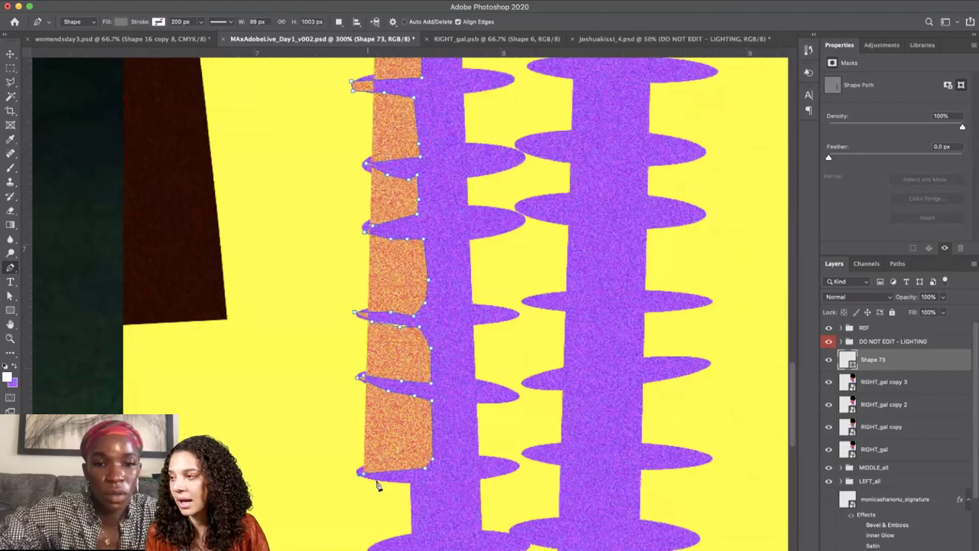
pyautogui.click(376, 480)
pyautogui.click(437, 515)
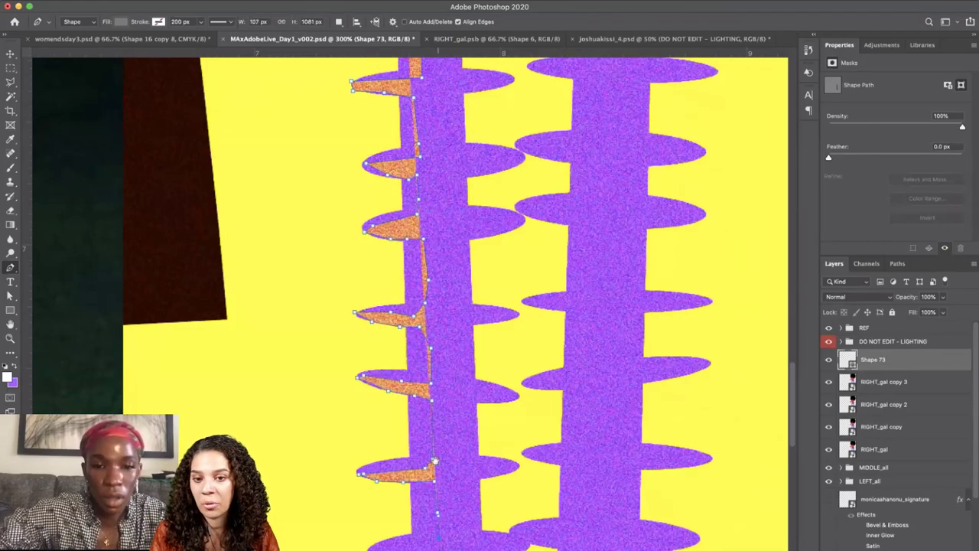
# Trace the path around the left half of the ninth ruffle, undoing and re-placing the points along its lower edge.
pyautogui.scroll(-5, 420, 380)
pyautogui.click(387, 379)
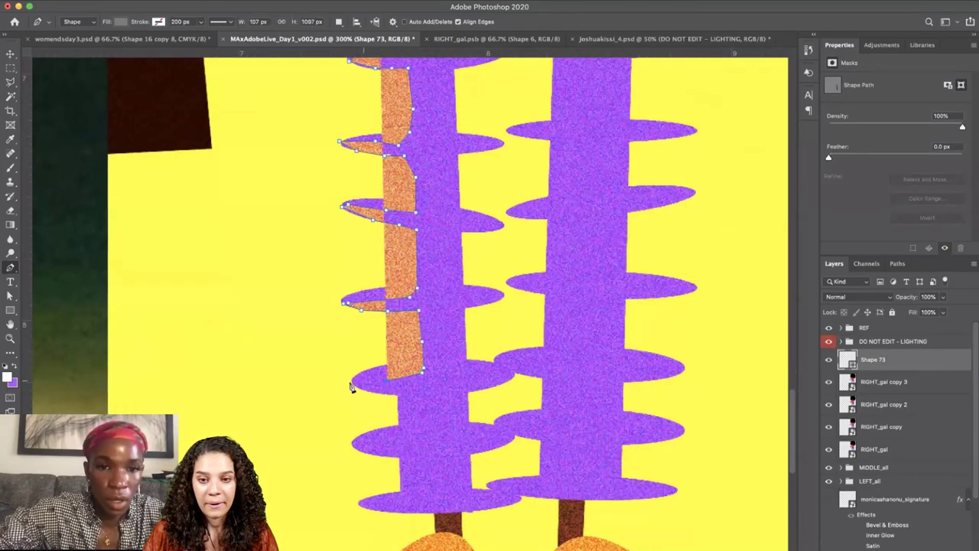
pyautogui.click(381, 391)
pyautogui.click(413, 394)
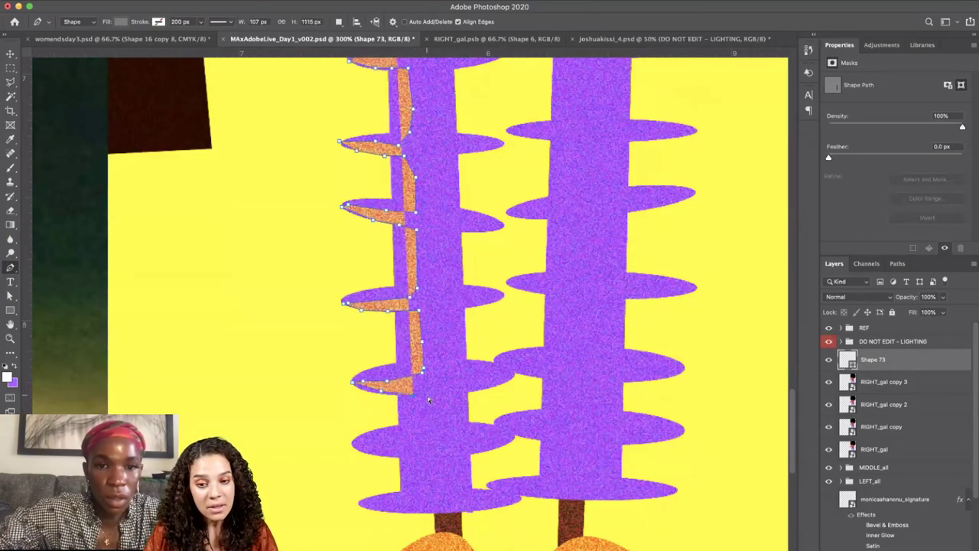
pyautogui.press('super+z')
pyautogui.press('super+z')
pyautogui.click(393, 392)
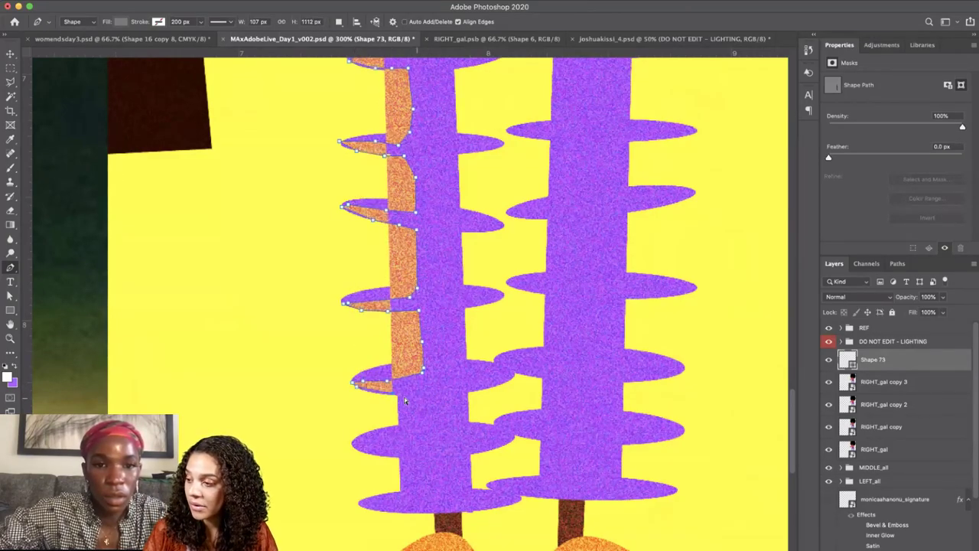
# Carry the path around the left halves of the tenth and eleventh ruffles to the hem of the left leg.
pyautogui.click(426, 434)
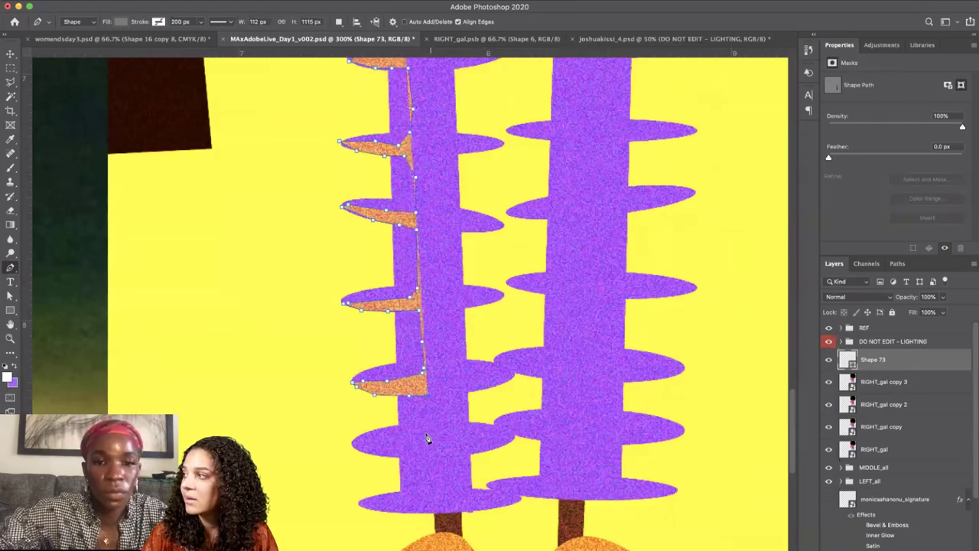
pyautogui.click(350, 443)
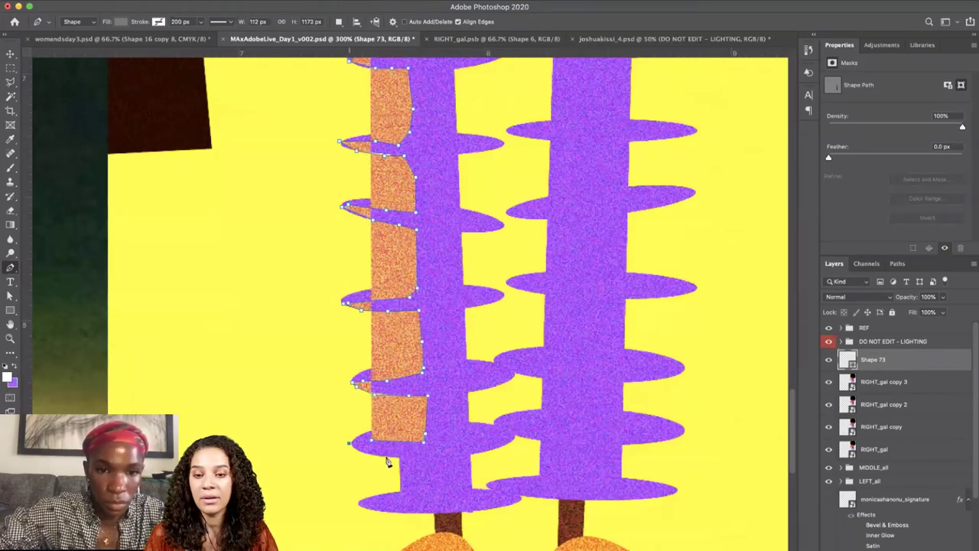
pyautogui.click(431, 478)
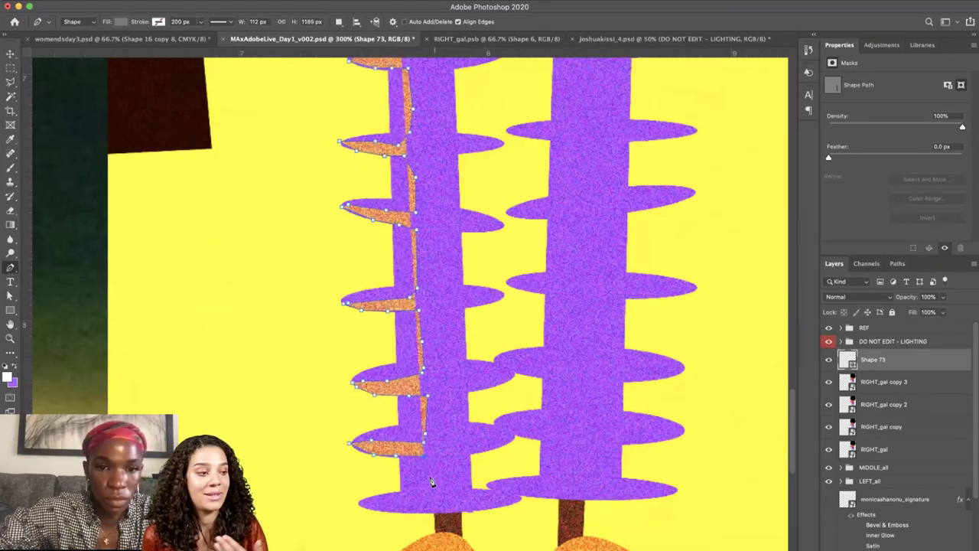
pyautogui.click(361, 505)
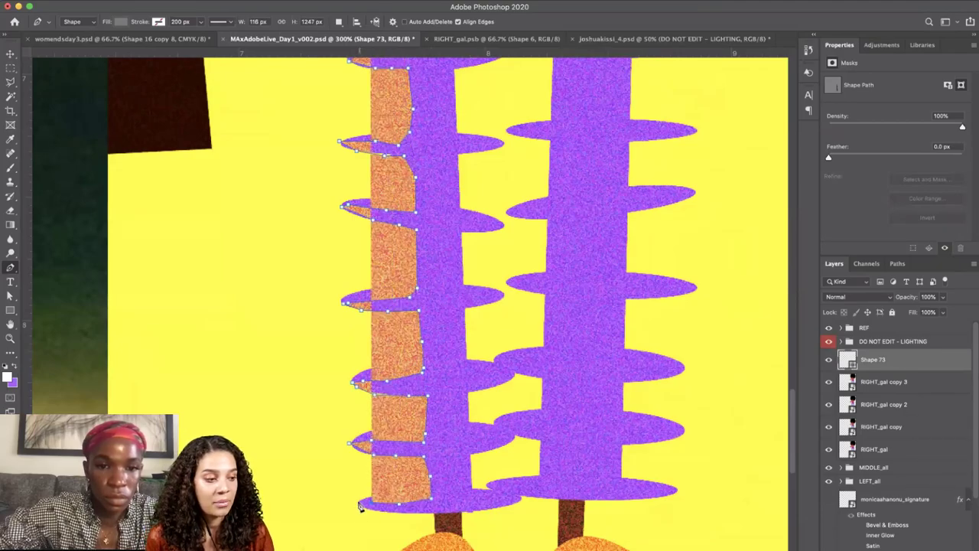
pyautogui.click(404, 514)
pyautogui.click(433, 513)
pyautogui.click(445, 518)
# Bring the path back up through the yellow background outside the leg and close the shape at the thigh.
pyautogui.click(414, 543)
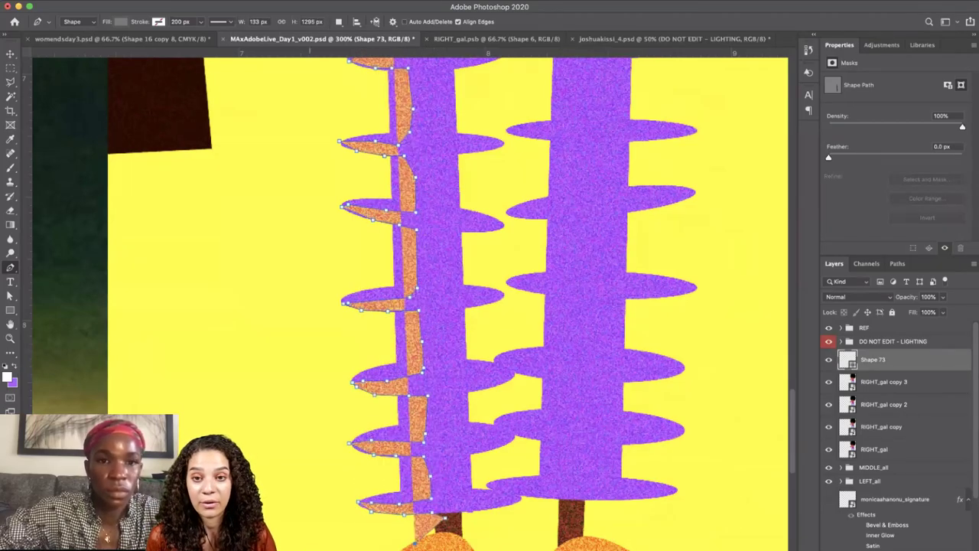
pyautogui.click(347, 549)
pyautogui.click(303, 550)
pyautogui.moveTo(299, 285); pyautogui.dragTo(323, 550)
pyautogui.click(286, 393)
pyautogui.click(286, 190)
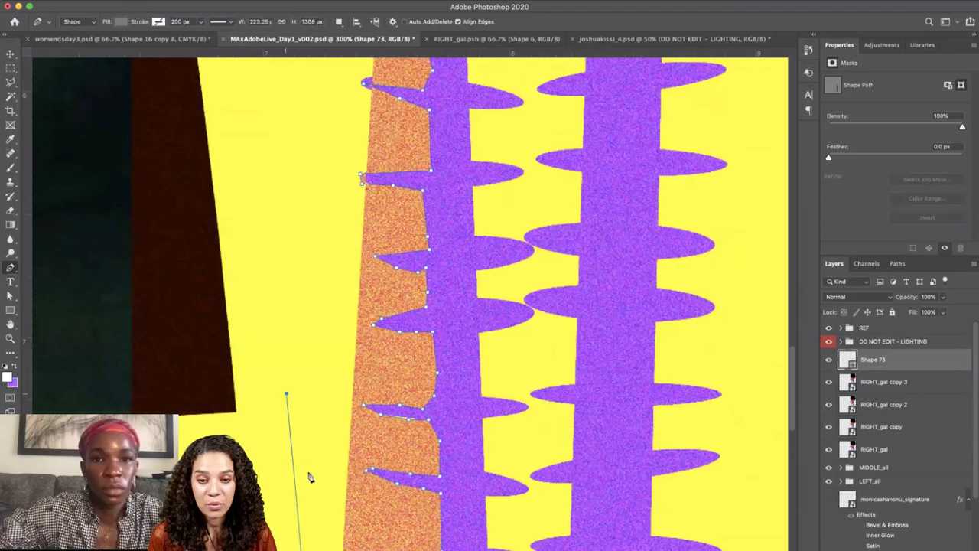
pyautogui.scroll(10, 330, 481)
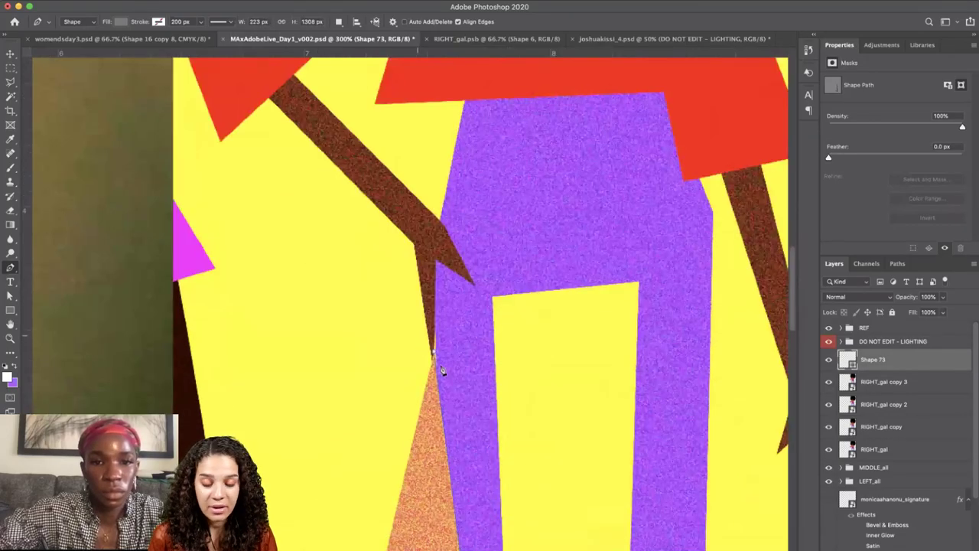
pyautogui.click(419, 338)
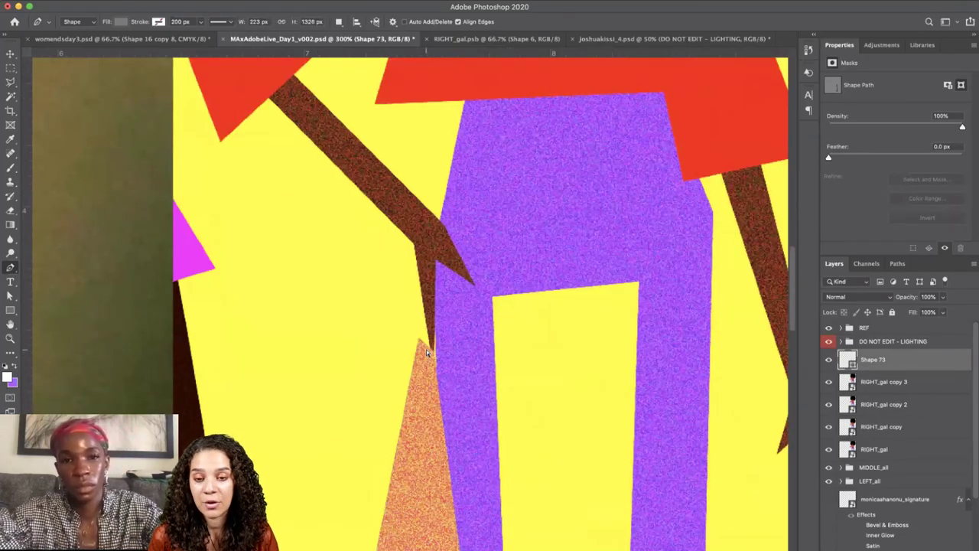
# Toggle Shape 73's visibility to compare the artwork, and clip it to the RIGHT_gal copy 3 layer.
pyautogui.press('super+minus')
pyautogui.press('super+minus')
pyautogui.press('super+minus')
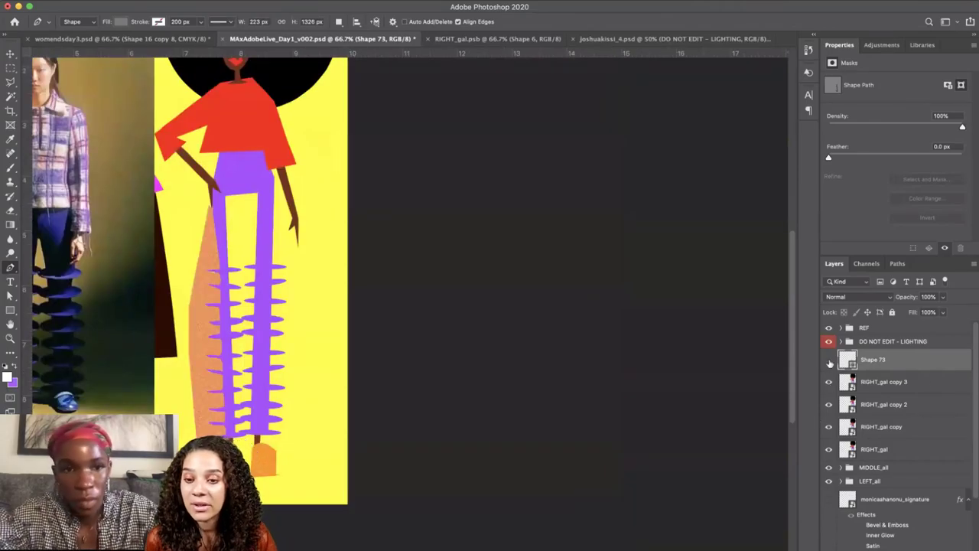
pyautogui.click(830, 361)
pyautogui.hscroll(-3, 601, 389)
pyautogui.click(828, 361)
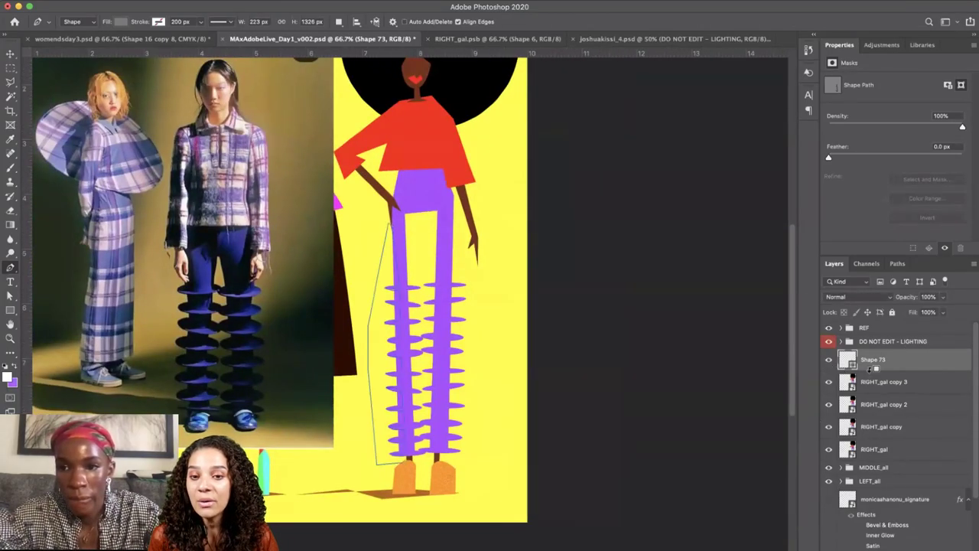
pyautogui.keyDown('alt'); pyautogui.click(873, 370); pyautogui.keyUp('alt')
# Set the Shape 73 layer's blend mode to Multiply and its opacity to 37%.
pyautogui.click(850, 298)
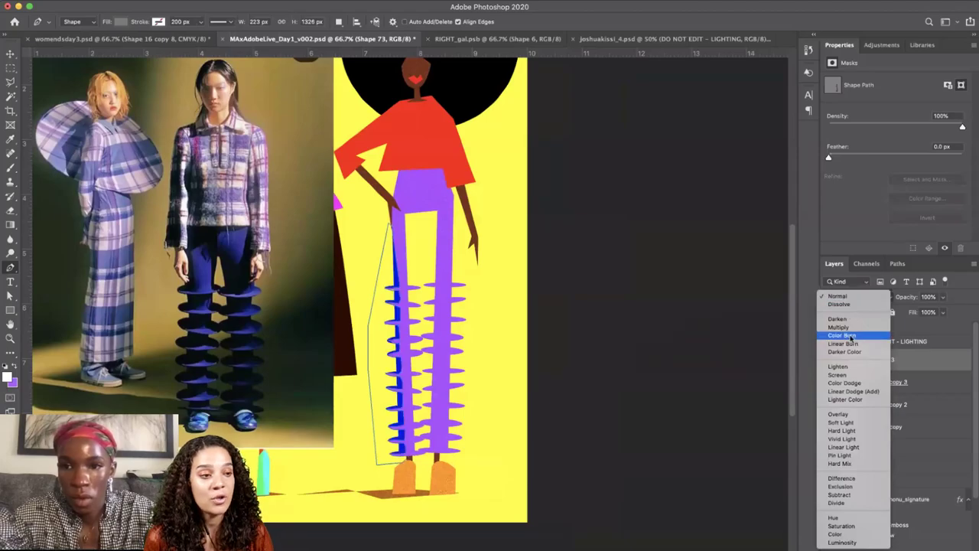
pyautogui.click(847, 331)
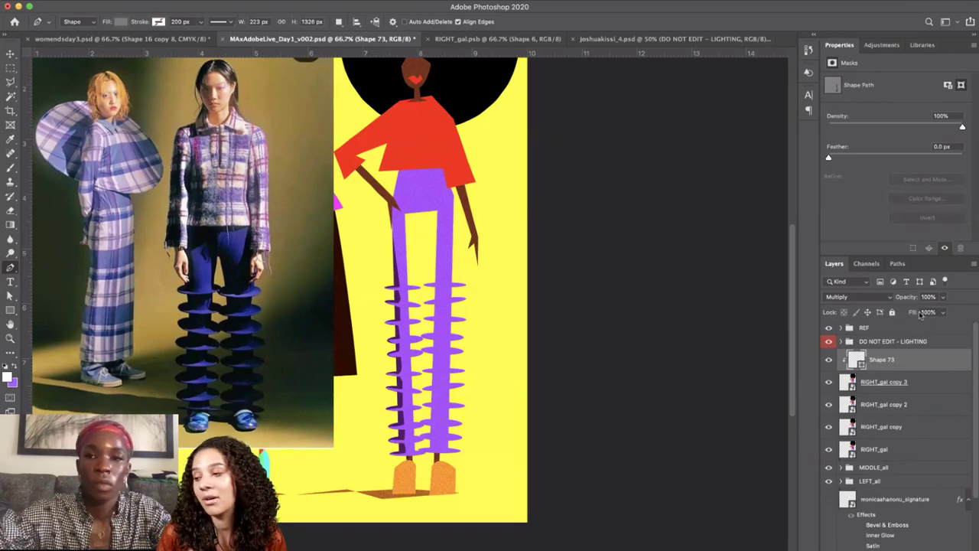
pyautogui.moveTo(908, 298); pyautogui.dragTo(869, 301)
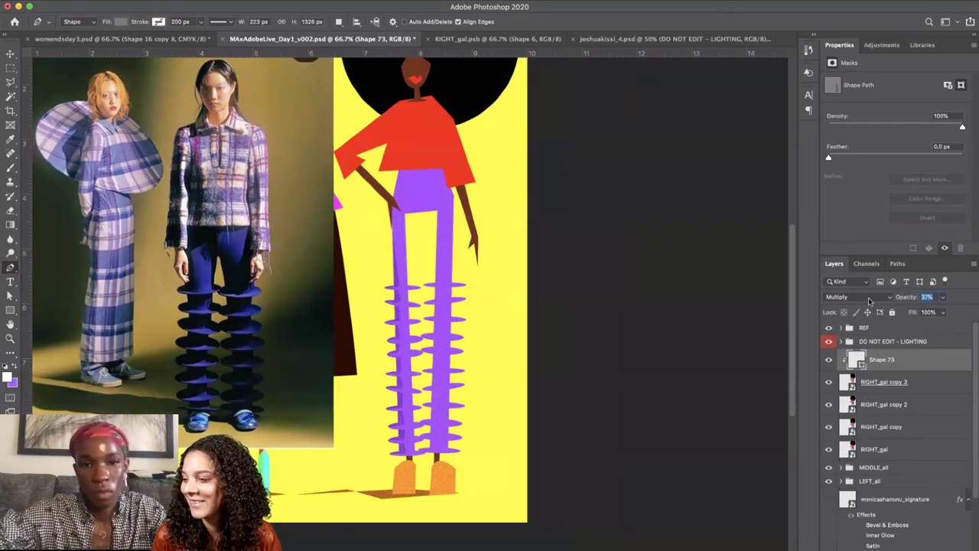
pyautogui.press('Return')
# Select the shading shape's path on the left leg's ruffles and isolate the Shape 73 layer.
pyautogui.press('super+plus')
pyautogui.press('super+plus')
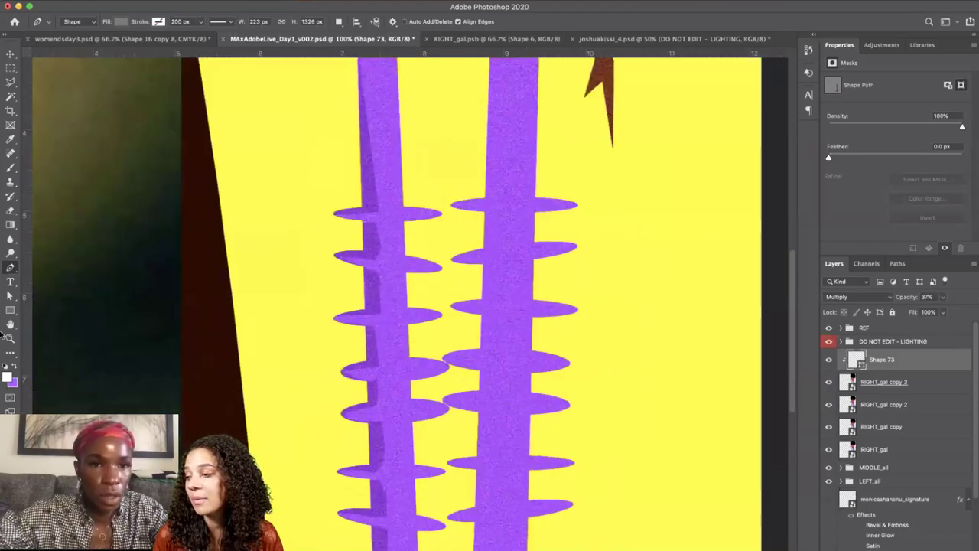
pyautogui.click(9, 295)
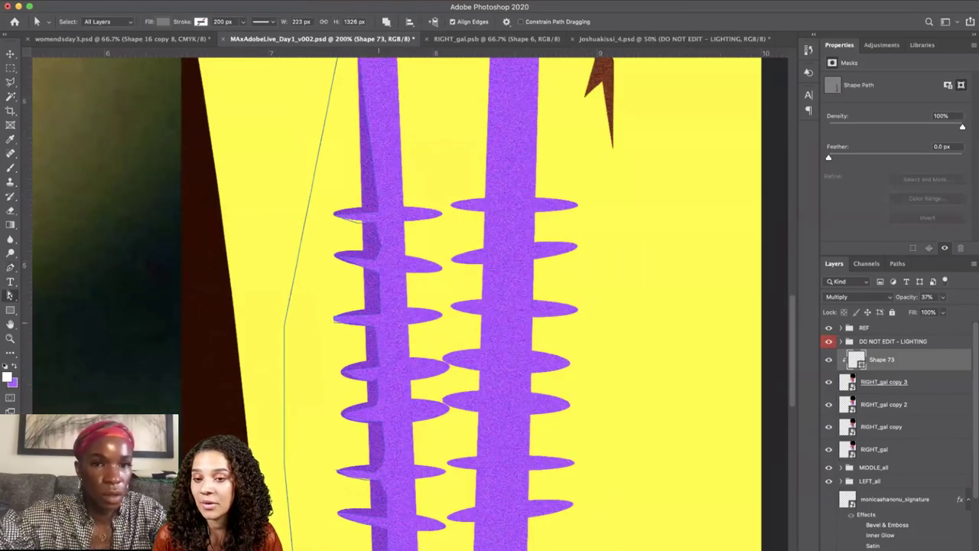
pyautogui.doubleClick(375, 246)
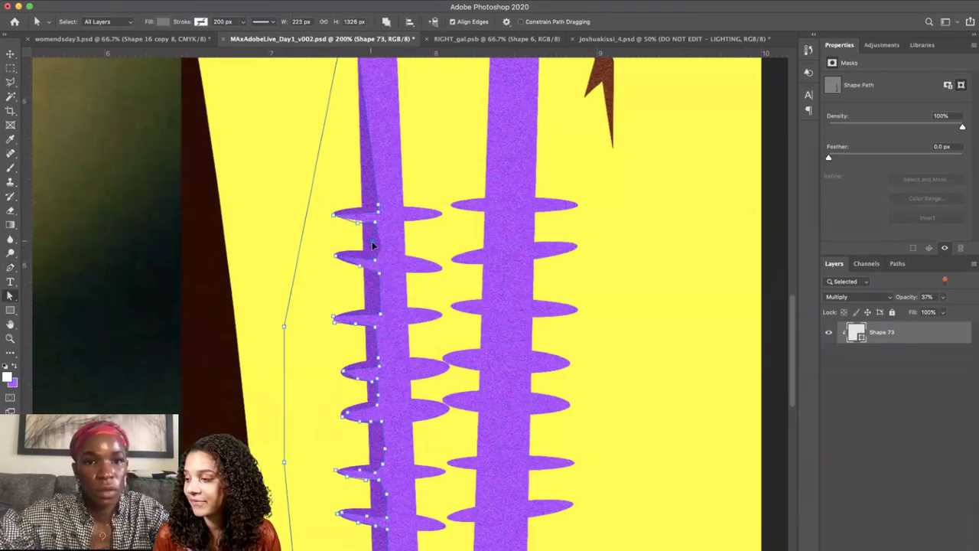
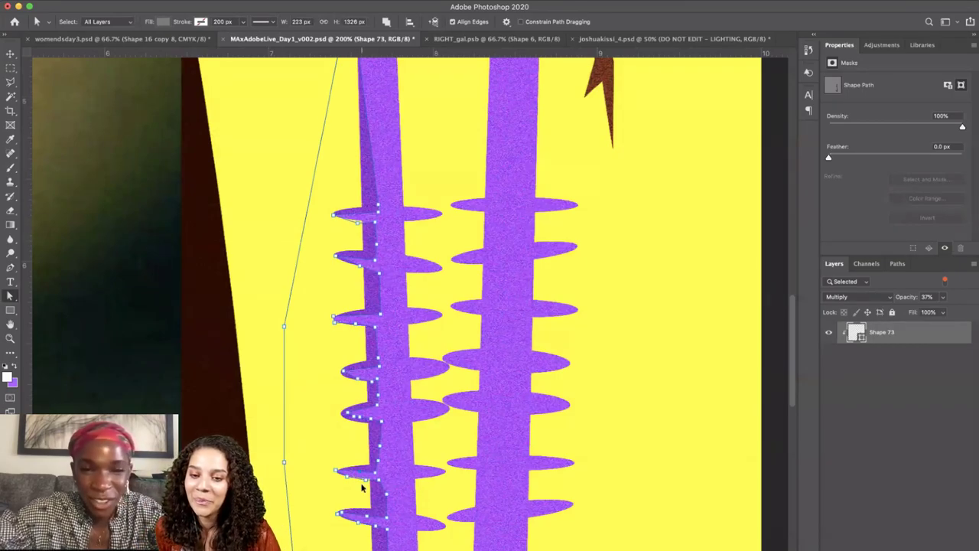
pyautogui.press('Return')
# Start a new pen shape at the crotch and run its path down the left leg's inner edge to the first ruffle.
pyautogui.press('super+minus')
pyautogui.scroll(-3, 362, 488)
pyautogui.scroll(1, 362, 487)
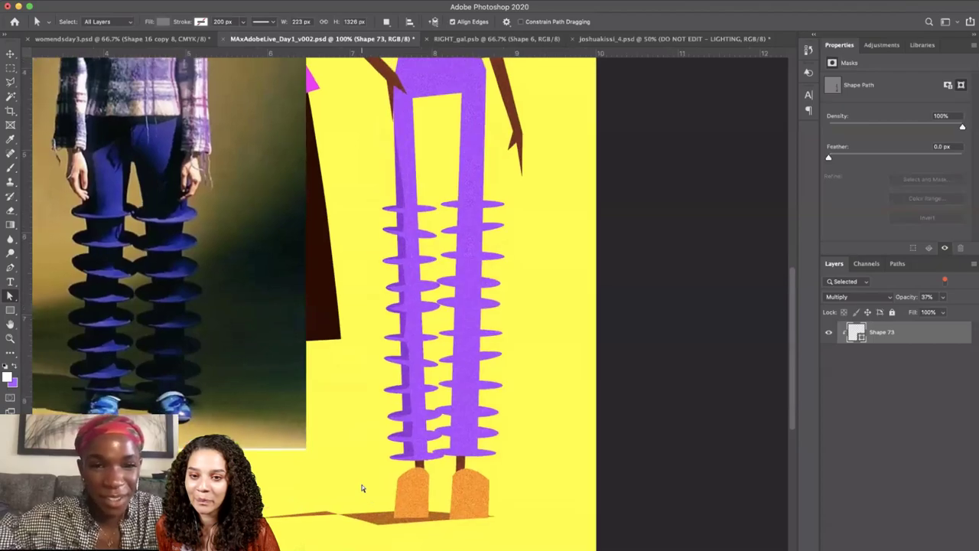
pyautogui.hscroll(-2, 362, 484)
pyautogui.scroll(1, 362, 485)
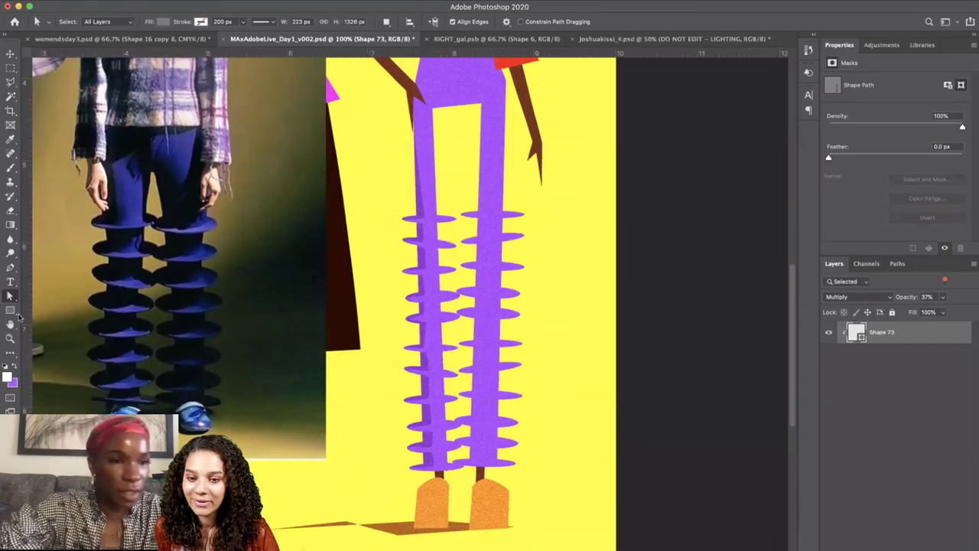
pyautogui.click(10, 267)
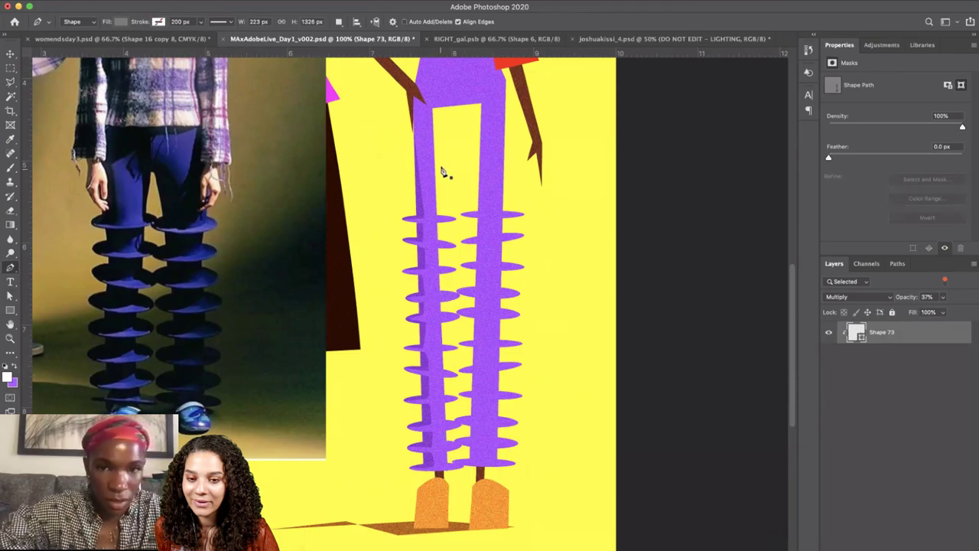
pyautogui.click(430, 112)
pyautogui.click(433, 212)
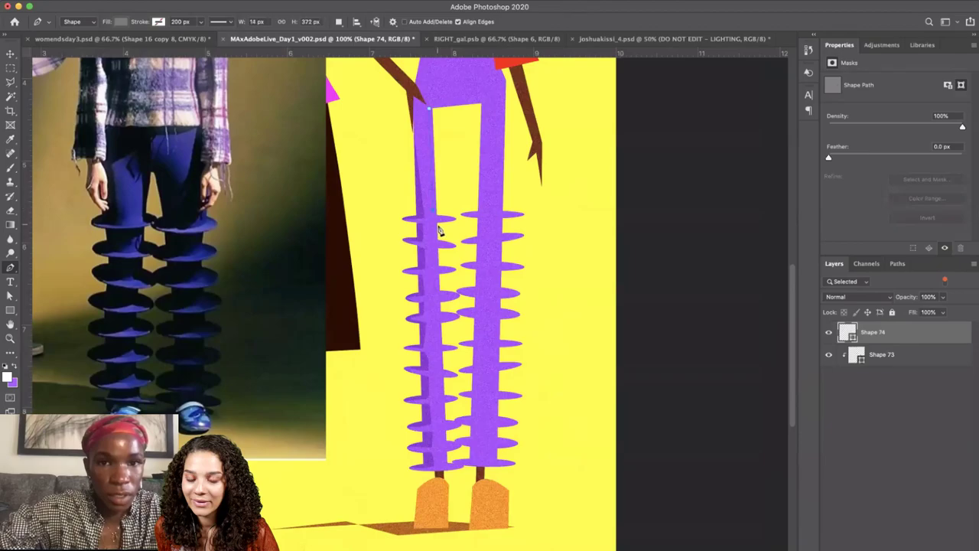
pyautogui.press('super+plus')
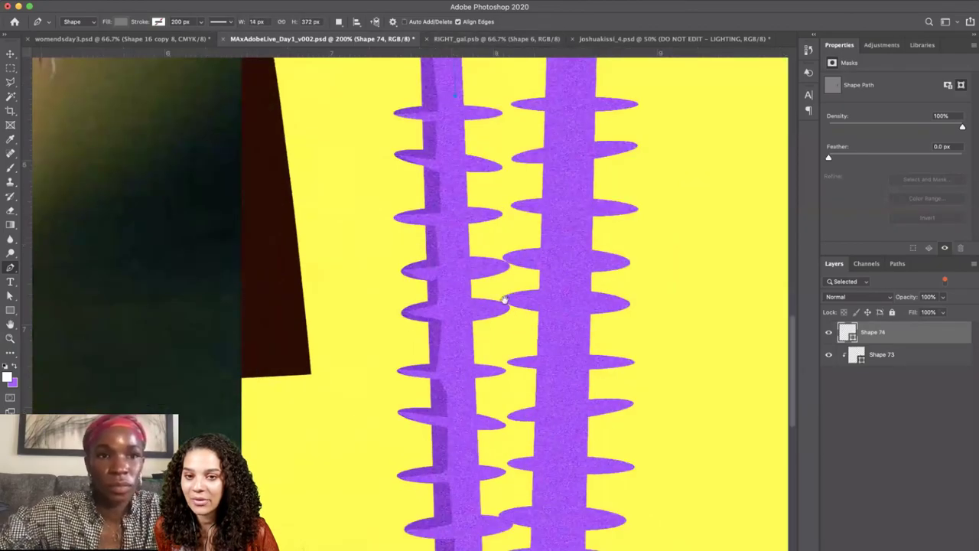
pyautogui.moveTo(525, 358); pyautogui.dragTo(656, 317)
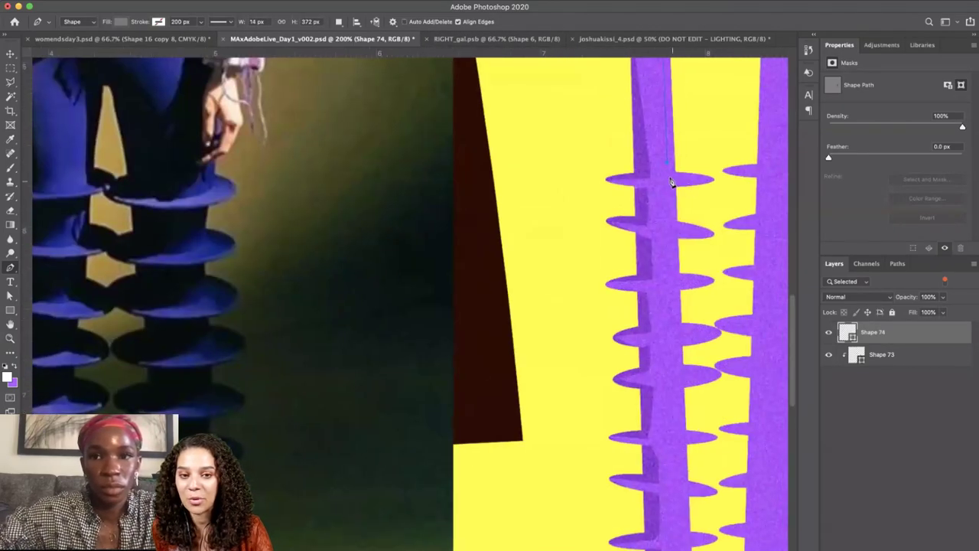
# Trace the path around the first ruffle's inner half and back along its underside to the leg's outer side.
pyautogui.click(693, 180)
pyautogui.click(700, 177)
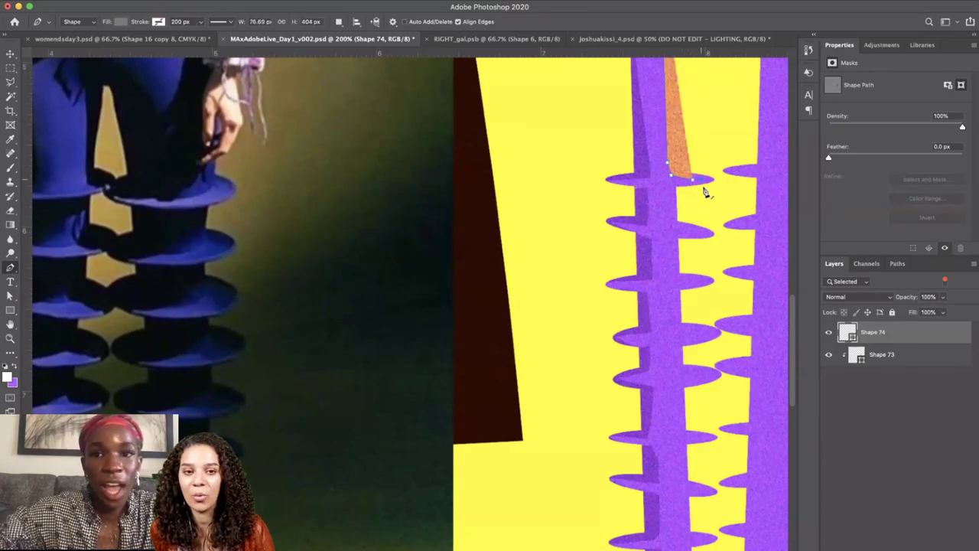
pyautogui.click(705, 183)
pyautogui.click(684, 187)
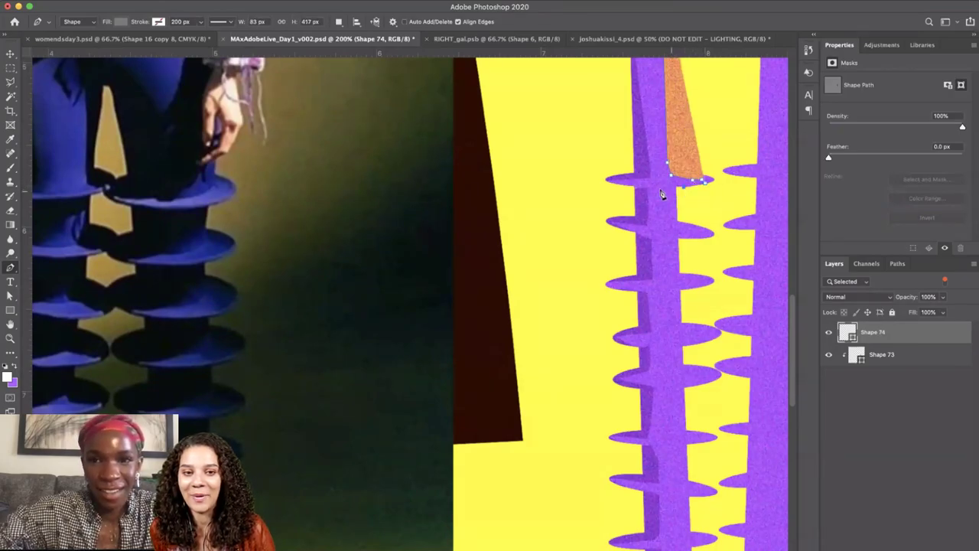
pyautogui.click(660, 186)
pyautogui.hscroll(-2, 655, 197)
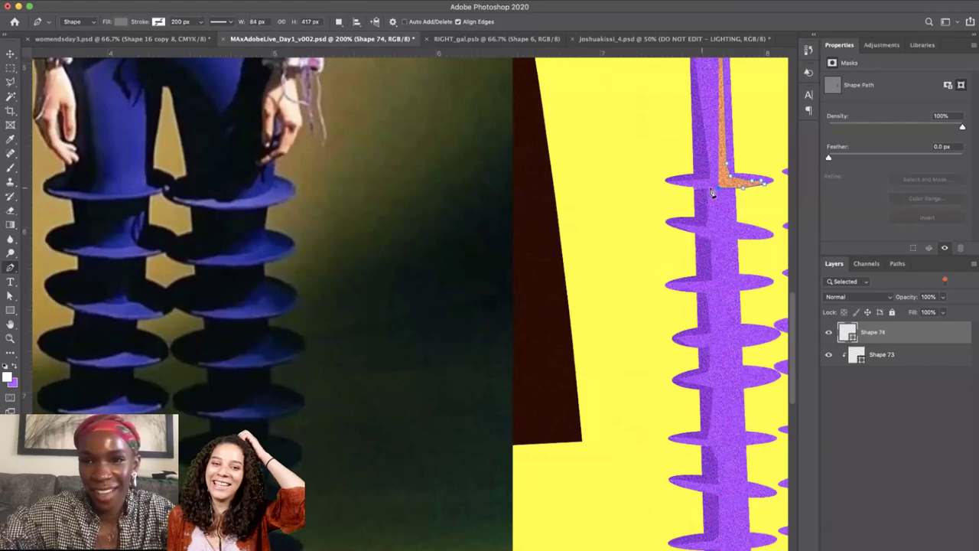
pyautogui.click(717, 195)
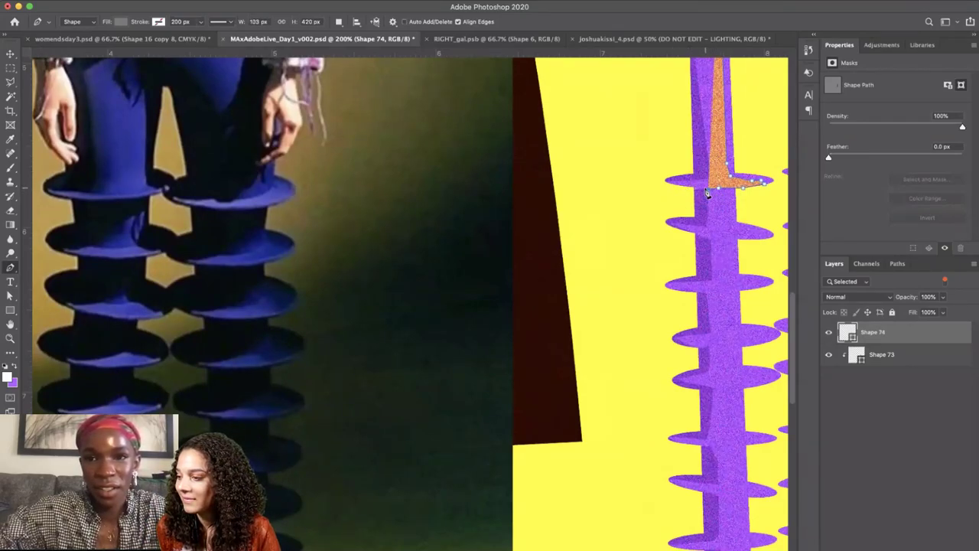
pyautogui.press('super+z')
pyautogui.click(703, 187)
pyautogui.click(687, 187)
# Continue the path down outside the leg, across the second ruffle to its inner tip, and back along its underside.
pyautogui.click(681, 206)
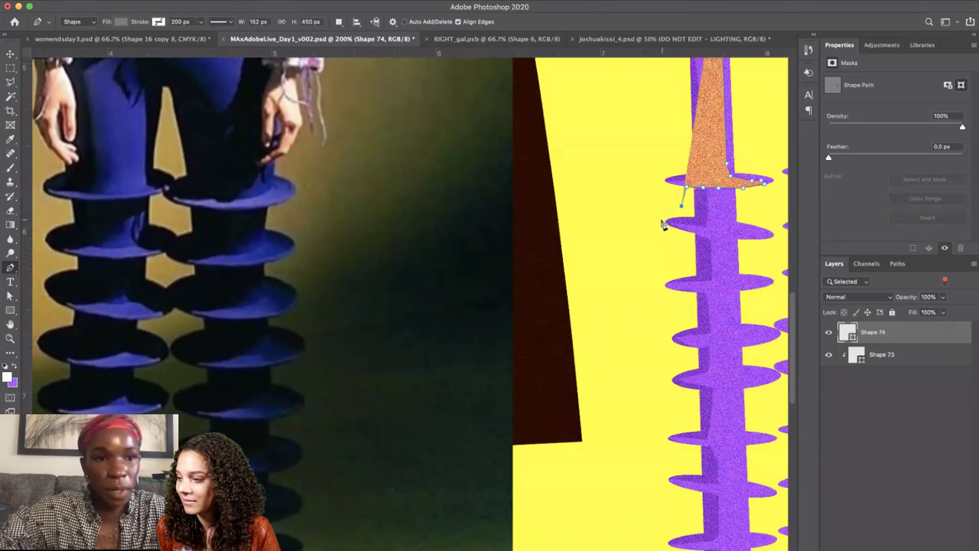
pyautogui.click(652, 217)
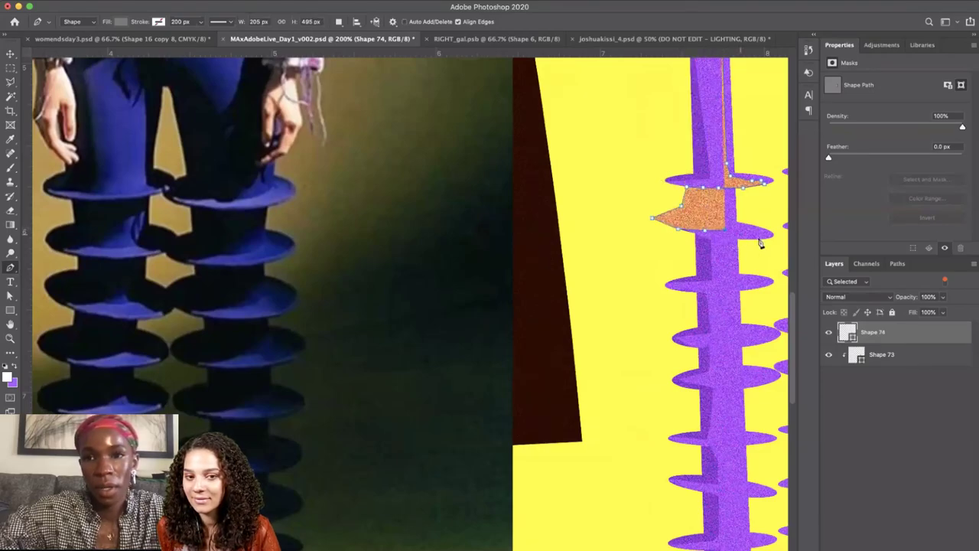
pyautogui.moveTo(746, 240); pyautogui.dragTo(680, 216)
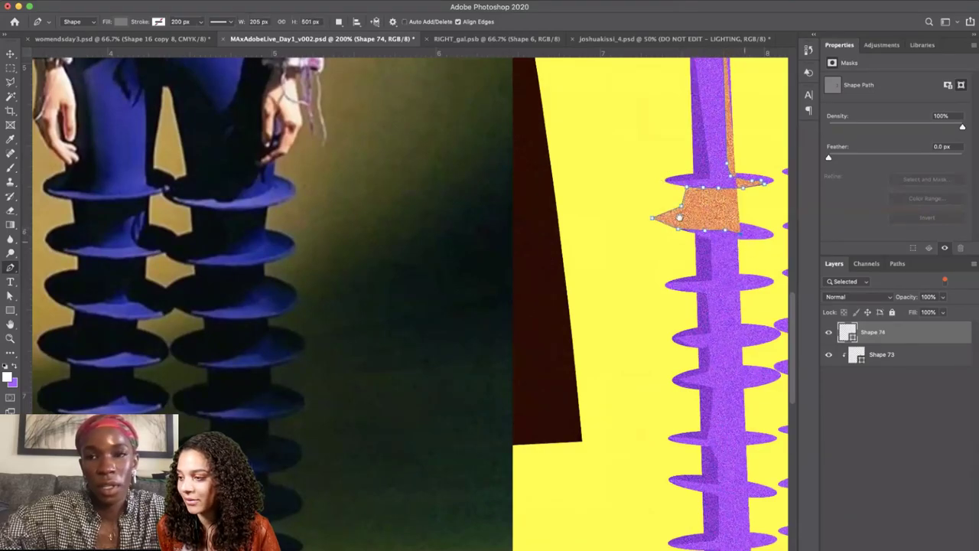
pyautogui.hscroll(3, 694, 219)
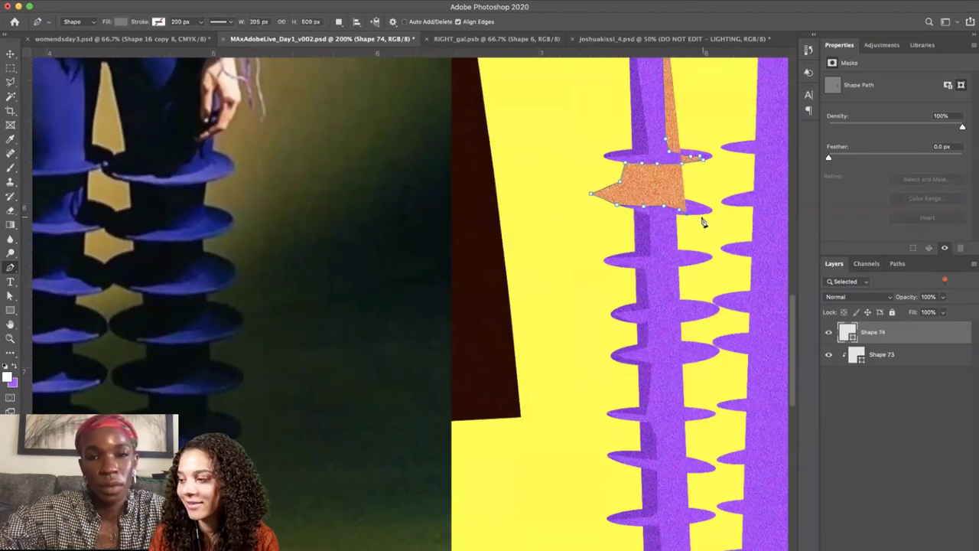
pyautogui.hscroll(-3, 693, 239)
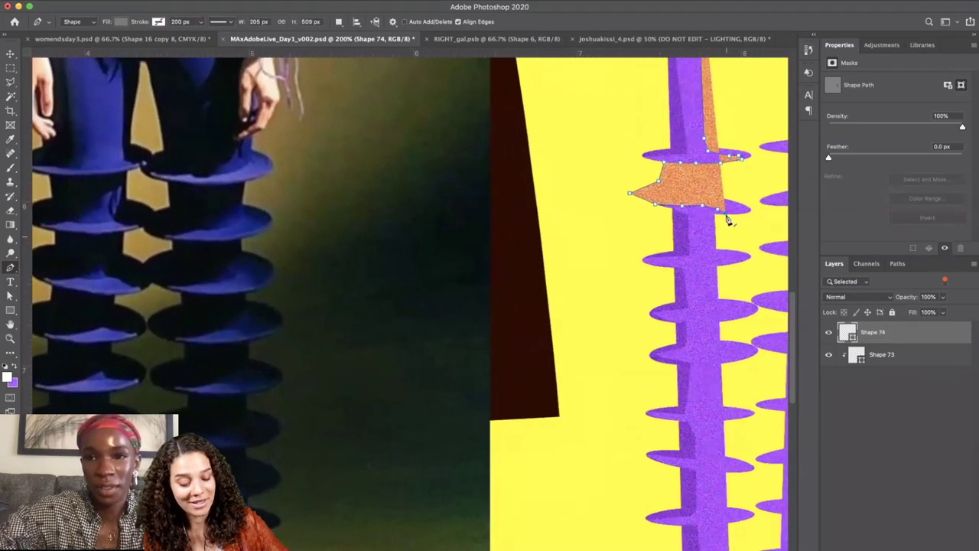
pyautogui.moveTo(755, 217); pyautogui.dragTo(670, 224)
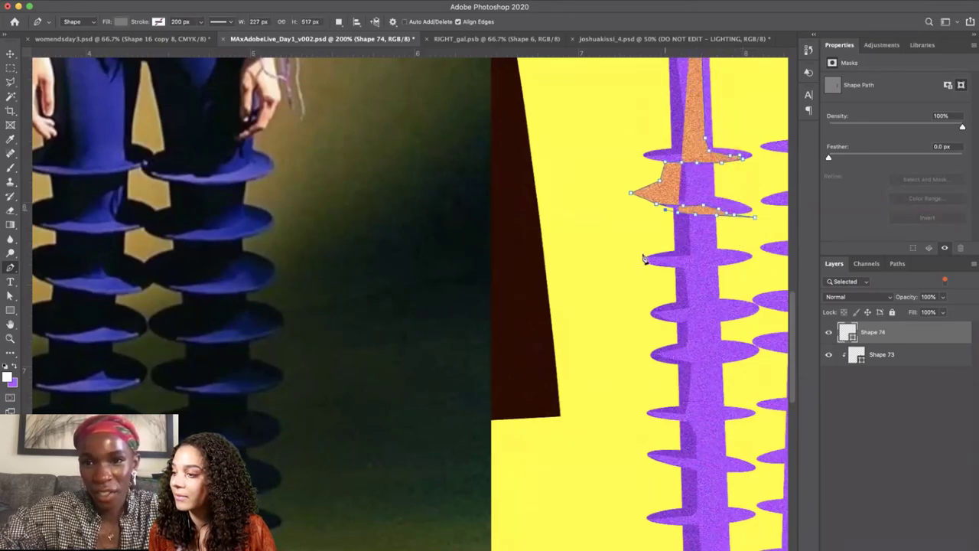
# Extend the path down to the third ruffle's outer tip and trace across the ruffle toward its inner tip.
pyautogui.moveTo(641, 253); pyautogui.dragTo(713, 265)
pyautogui.click(712, 259)
pyautogui.click(725, 256)
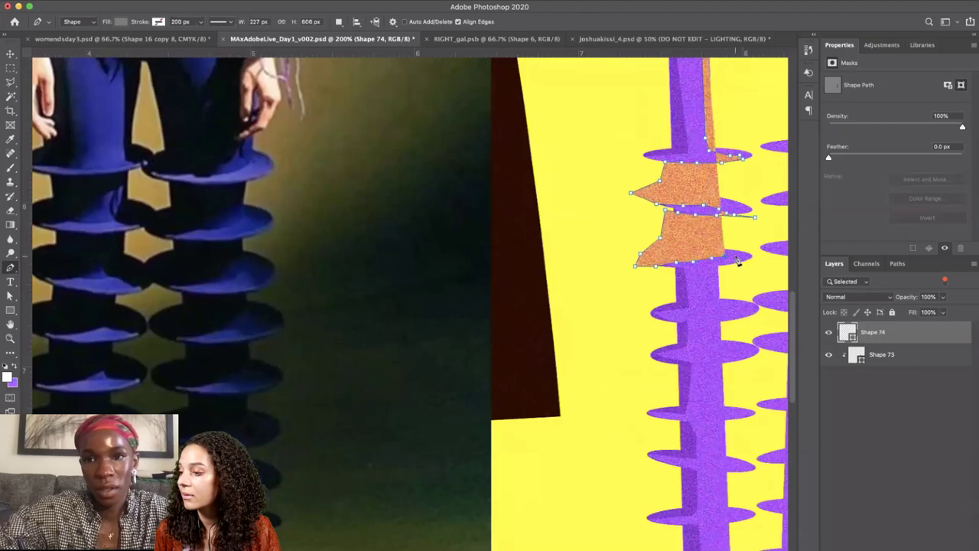
pyautogui.click(738, 258)
# Bring the path back up through the yellow gap between the legs and close the shape at the crotch.
pyautogui.click(767, 219)
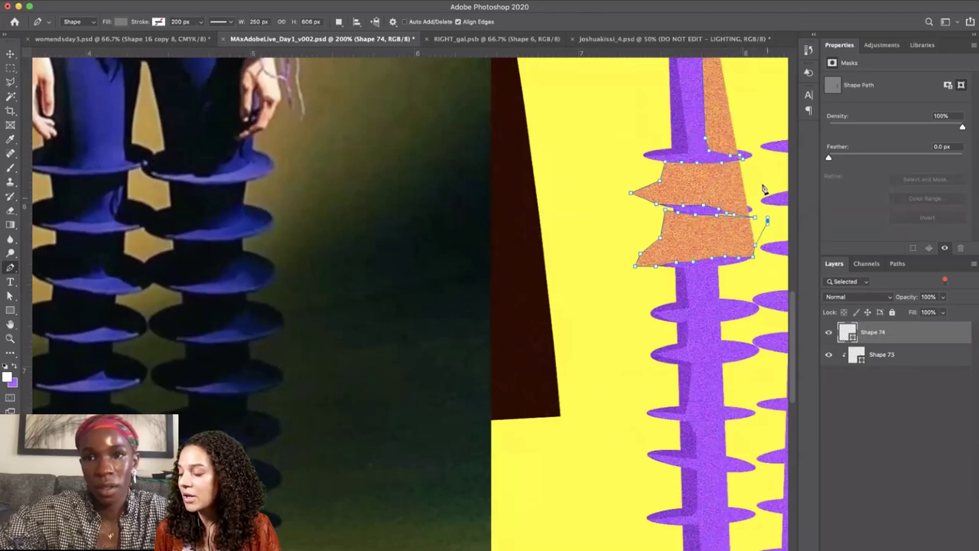
pyautogui.click(762, 160)
pyautogui.scroll(5, 698, 202)
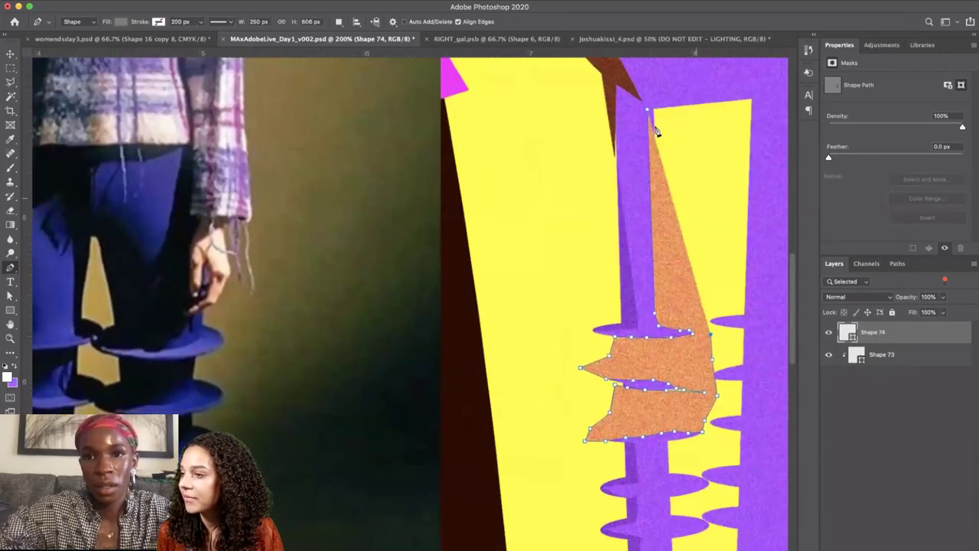
pyautogui.click(692, 188)
pyautogui.click(668, 146)
pyautogui.click(651, 109)
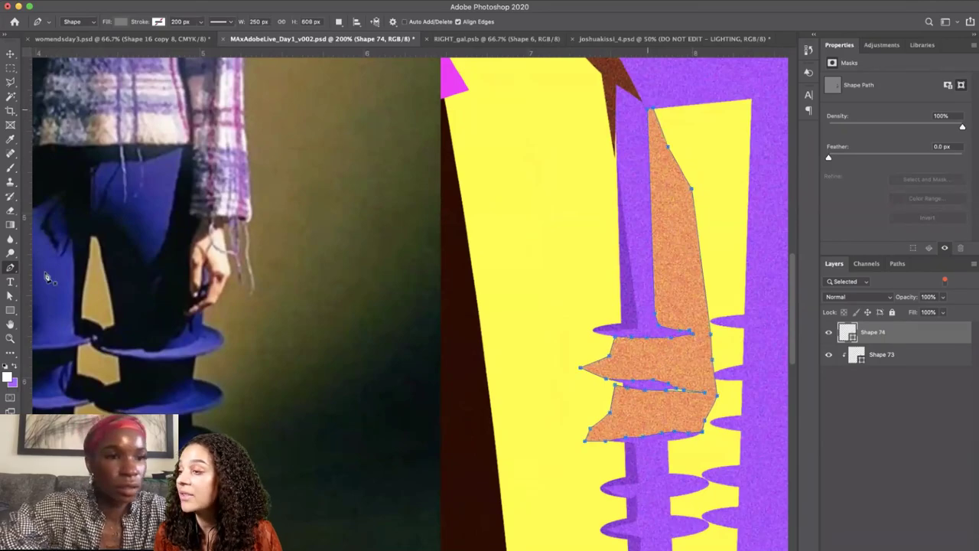
# Shift the shading shape's upper anchor points onto the left leg's inner edge at the crotch, and exit layer isolation.
pyautogui.press('a')
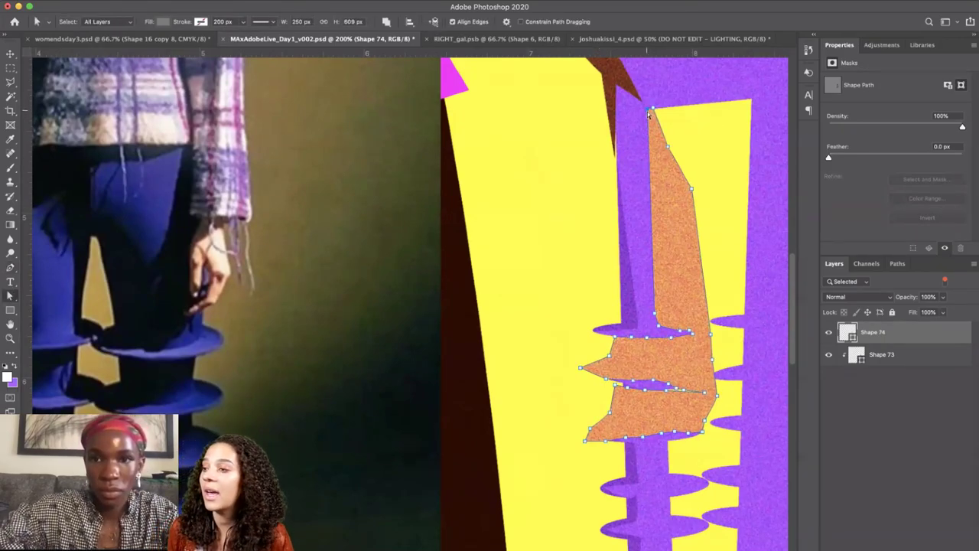
pyautogui.moveTo(649, 112); pyautogui.dragTo(654, 112)
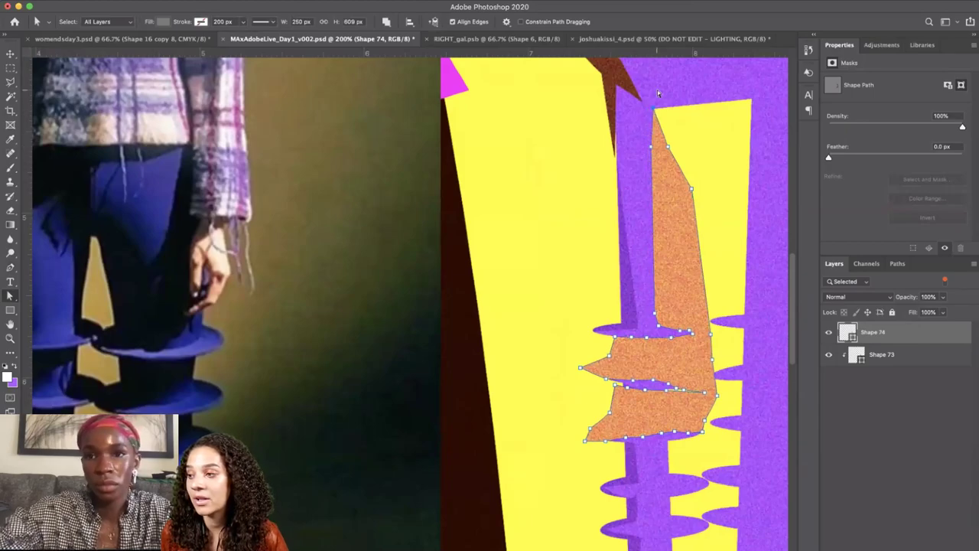
pyautogui.click(657, 90)
pyautogui.press('super+equal')
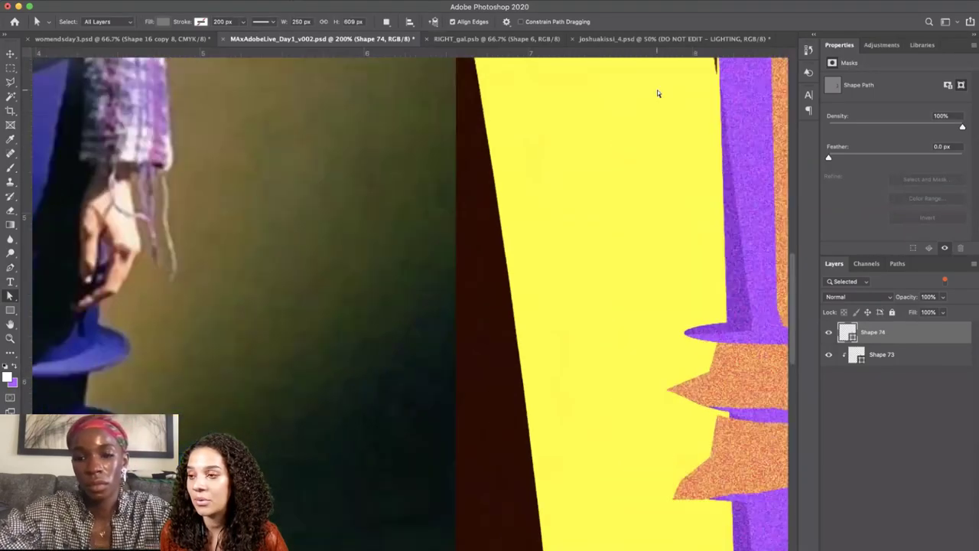
pyautogui.press('super+minus')
pyautogui.hotkey('ctrl', '-')
pyautogui.hotkey('ctrl', '-')
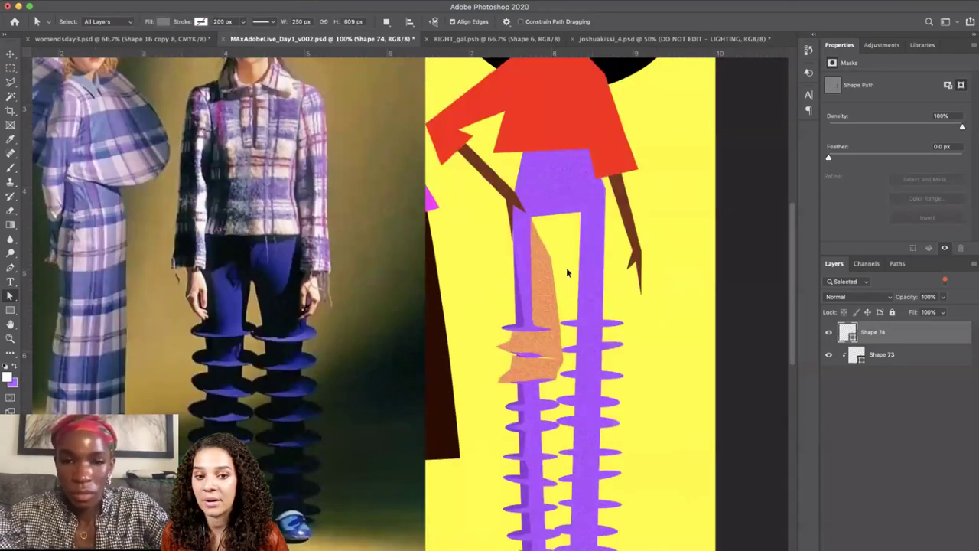
pyautogui.hotkey('ctrl', '=')
pyautogui.hotkey('ctrl', '=')
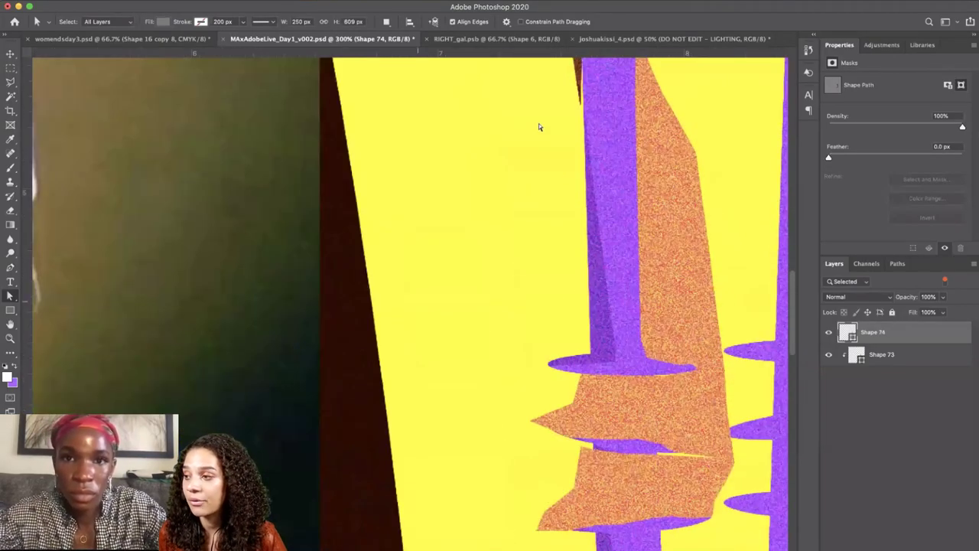
pyautogui.doubleClick(541, 129)
pyautogui.scroll(3, 540, 128)
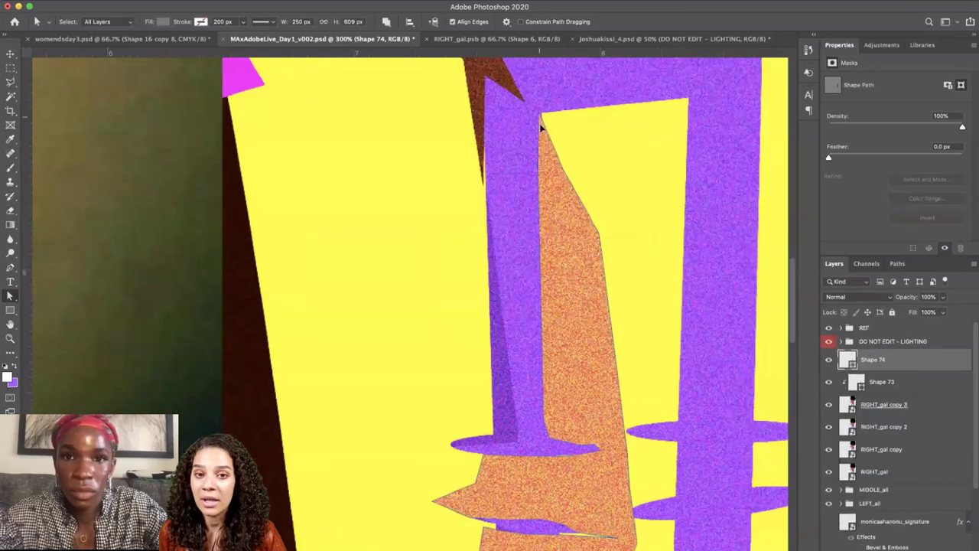
pyautogui.click(540, 128)
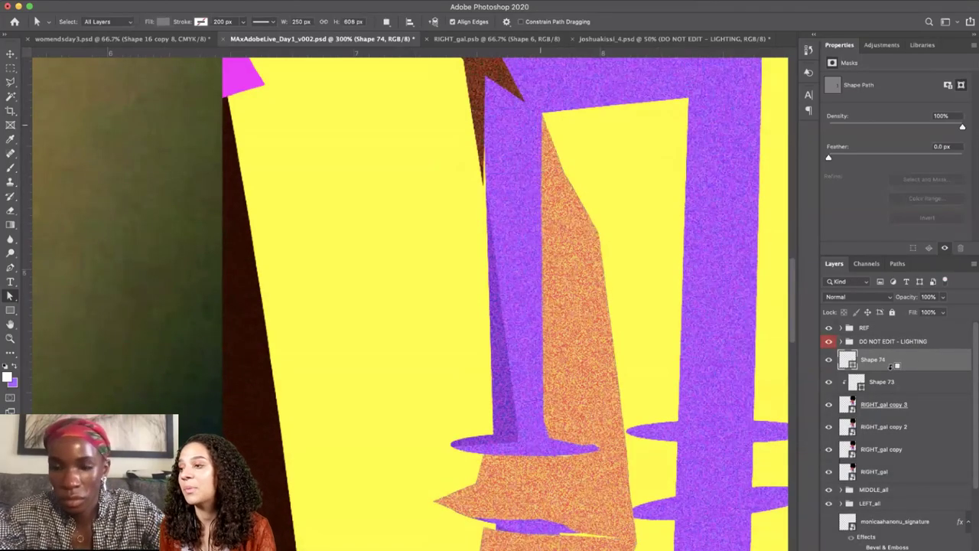
# Clip the Shape 74 layer to the RIGHT_gal copy 3 artwork and set its blend mode to Multiply.
pyautogui.hotkey('ctrl', '-')
pyautogui.hotkey('ctrl', '-')
pyautogui.hotkey('ctrl', '-')
pyautogui.hotkey('ctrl', '-')
pyautogui.click(858, 298)
pyautogui.click(860, 329)
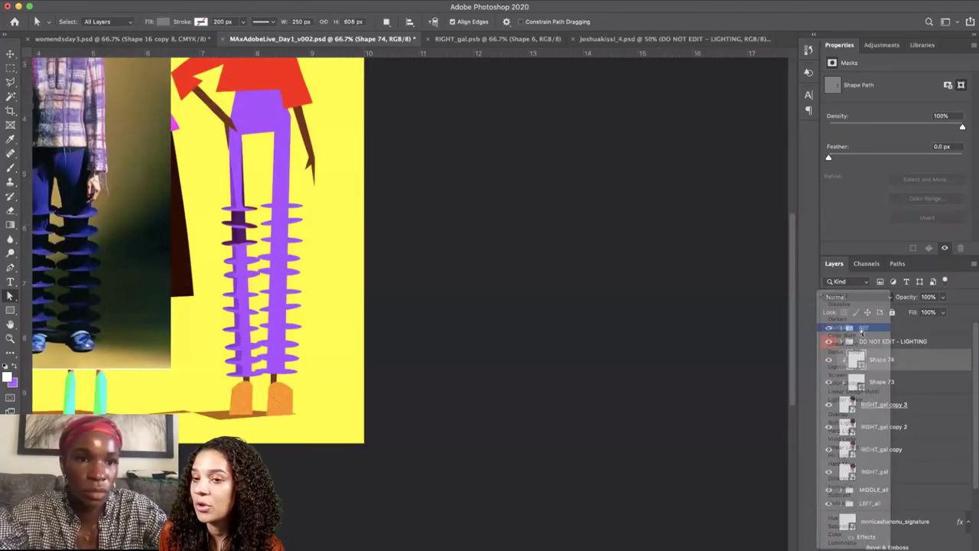
# Change Shape 74's fill colour to light grey #b5b5b5 and save the document.
pyautogui.hscroll(-5, 572, 365)
pyautogui.scroll(2, 686, 409)
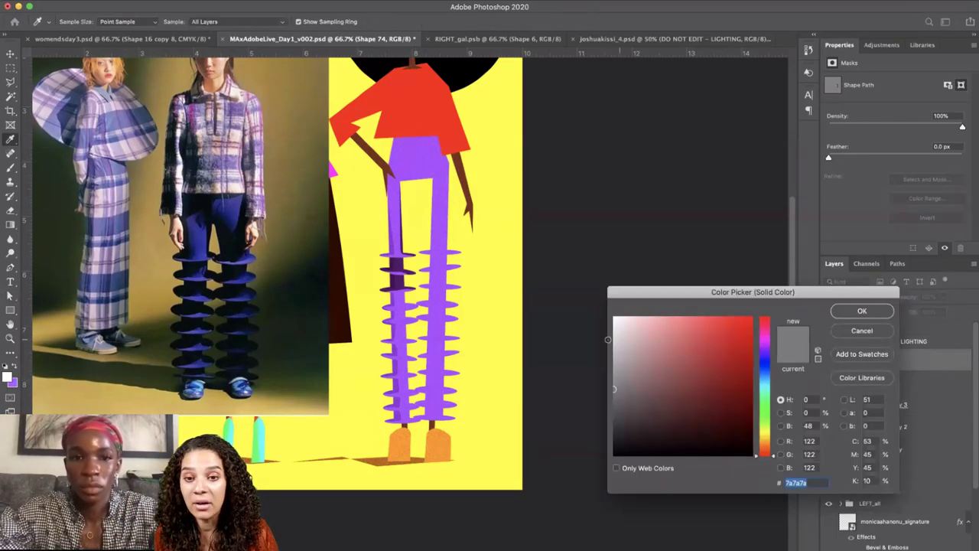
pyautogui.moveTo(614, 341); pyautogui.dragTo(609, 355)
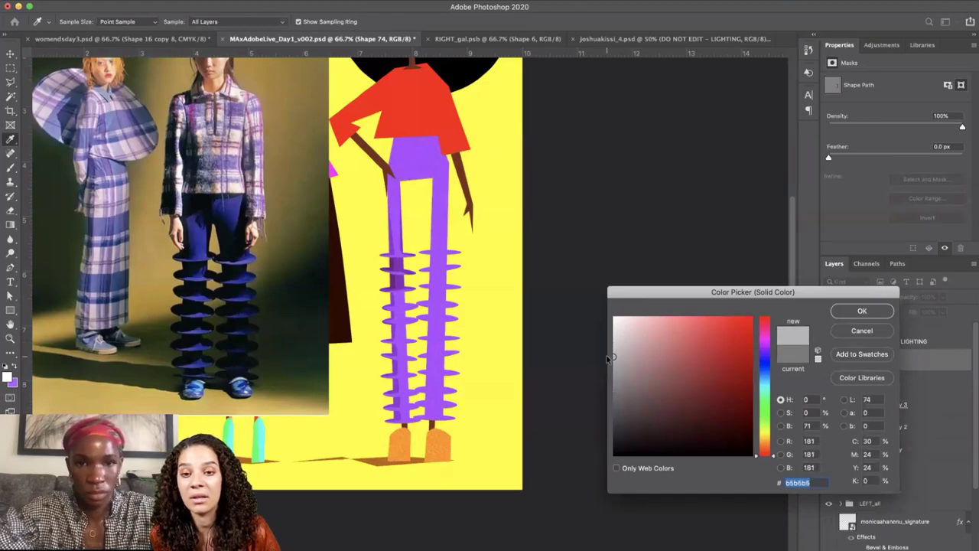
pyautogui.press('Return')
pyautogui.press('super+plus')
pyautogui.press('super+equal')
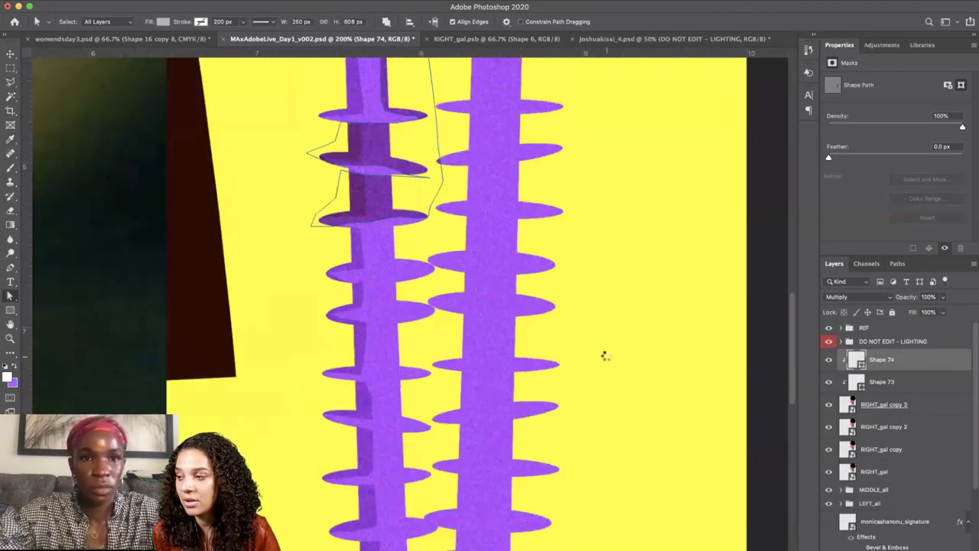
pyautogui.press('super+s')
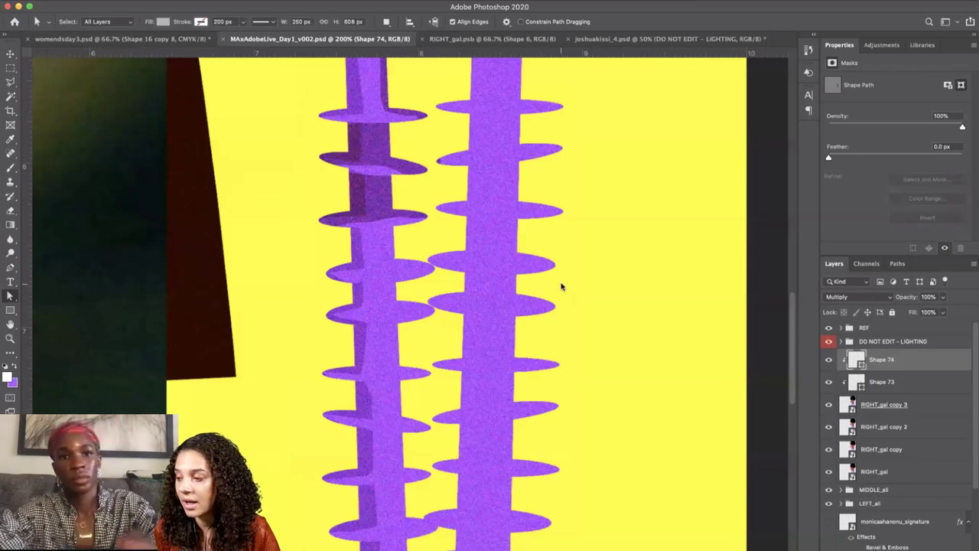
# Start a new Pen shape beneath the lowest darkened ruffle on the left leg, bringing its outer edge down past the next ruffle's left tip.
pyautogui.hscroll(-1, 560, 284)
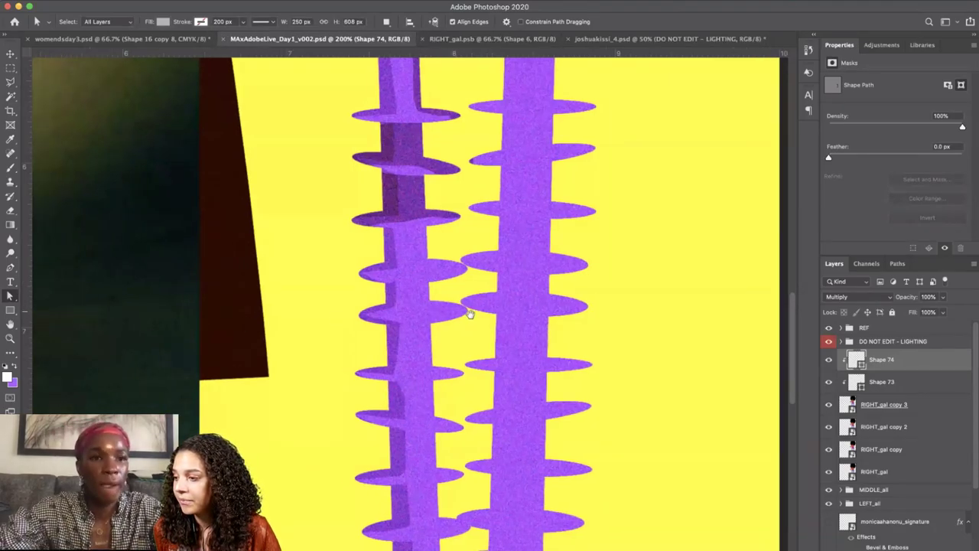
pyautogui.hscroll(-6, 470, 313)
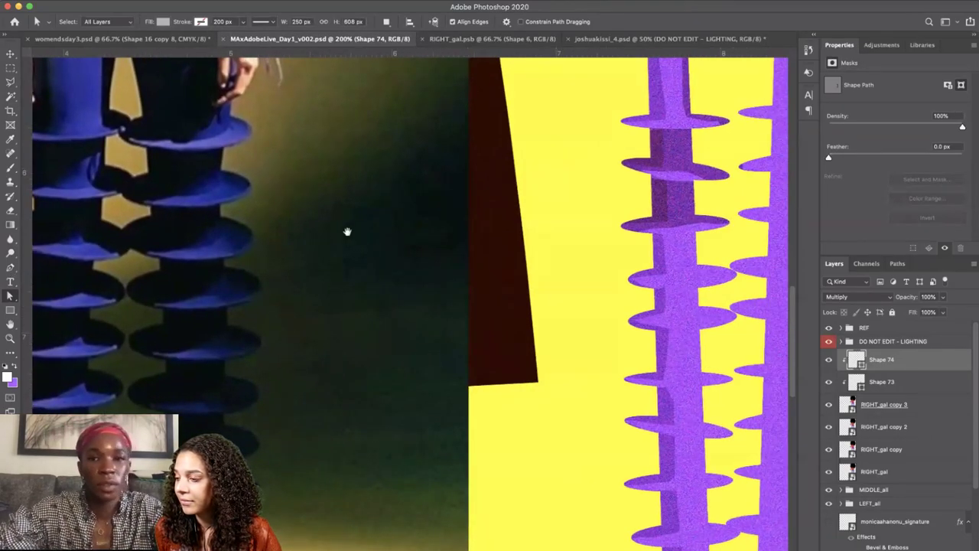
pyautogui.press('p')
pyautogui.hscroll(5, 531, 175)
pyautogui.scroll(-2, 531, 175)
pyautogui.click(495, 170)
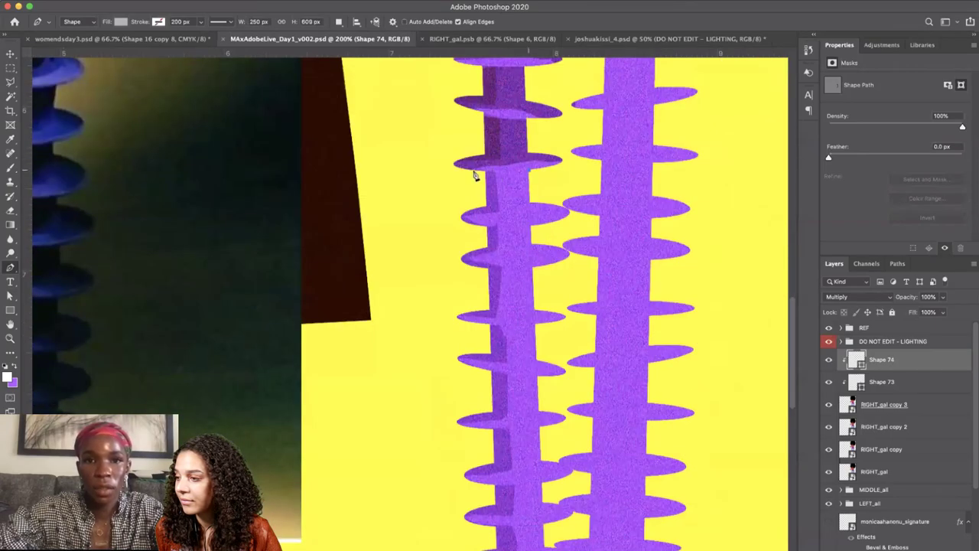
pyautogui.click(471, 168)
pyautogui.click(471, 198)
pyautogui.click(448, 220)
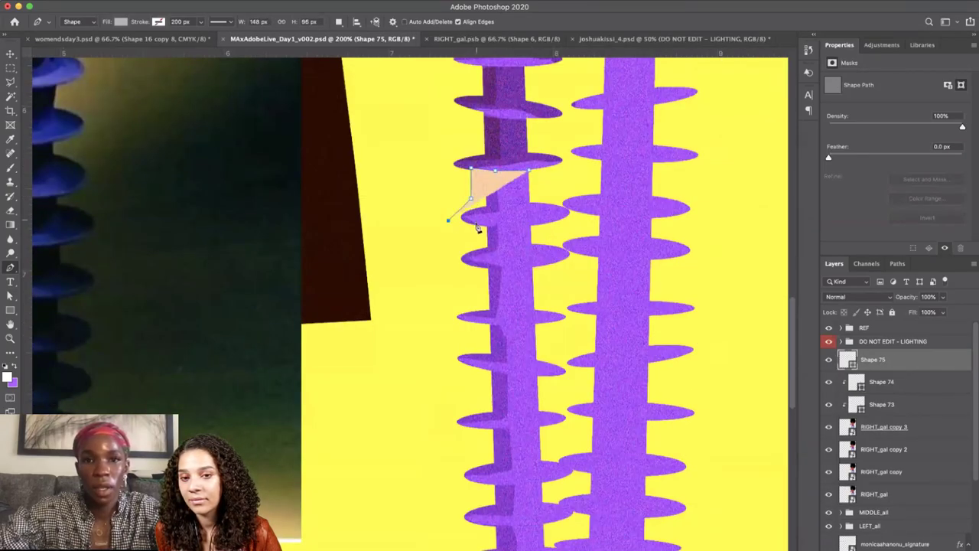
# Trace the path across the first ruffle below the darkened section to its right tip and back underneath, redoing the misplaced mid-leg points.
pyautogui.click(476, 223)
pyautogui.click(500, 217)
pyautogui.click(527, 214)
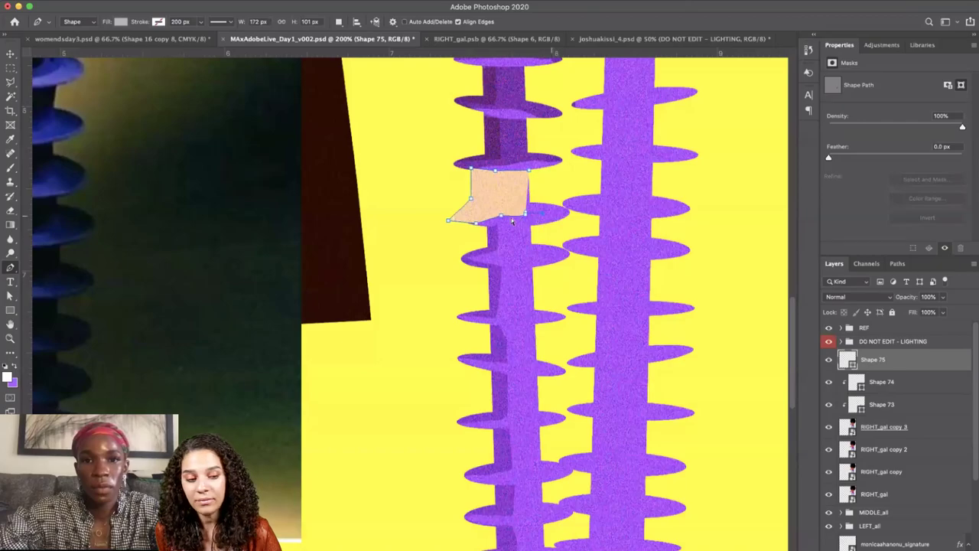
pyautogui.press('super+z')
pyautogui.press('super+z')
pyautogui.moveTo(496, 218); pyautogui.dragTo(524, 217)
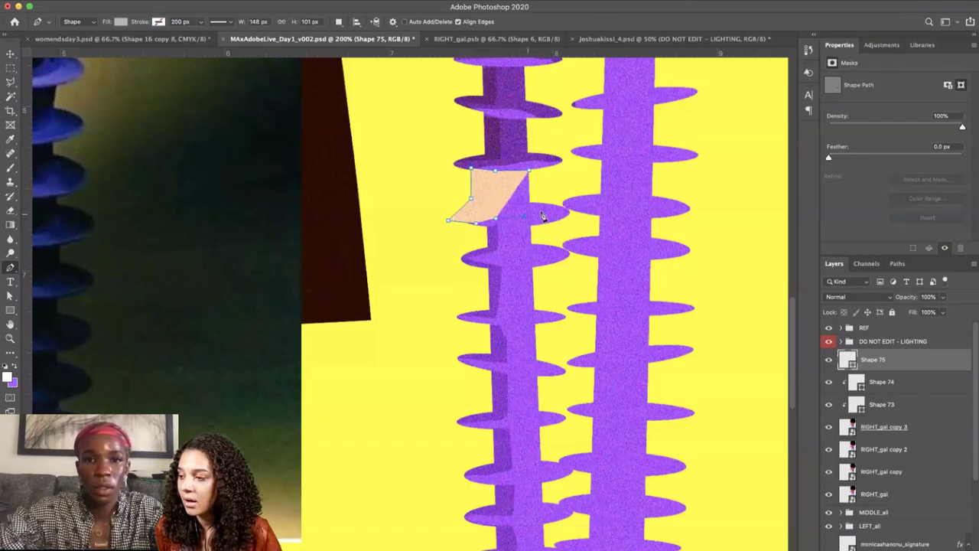
pyautogui.click(564, 216)
pyautogui.click(536, 225)
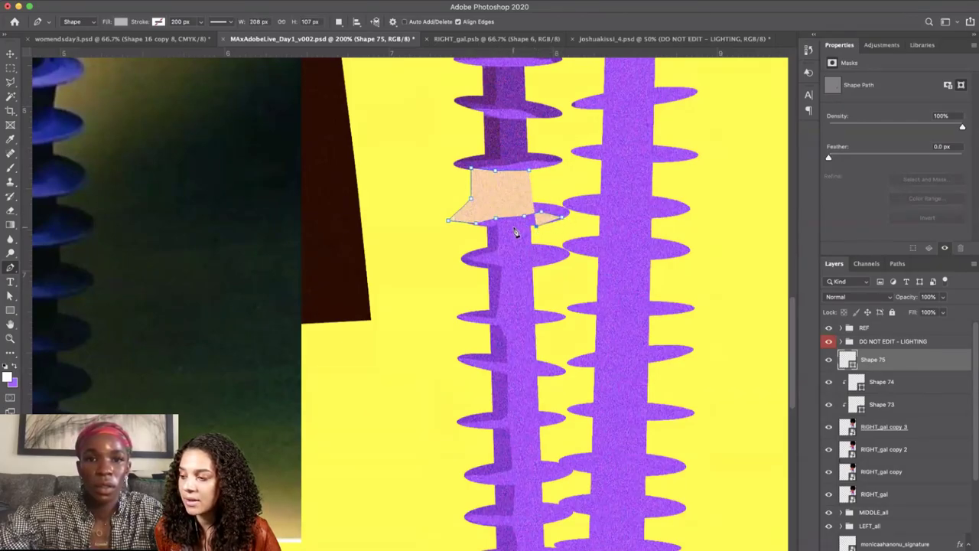
# Bring the path down beyond the second ruffle's left end and trace across the leg to just outside its right tip.
pyautogui.click(451, 259)
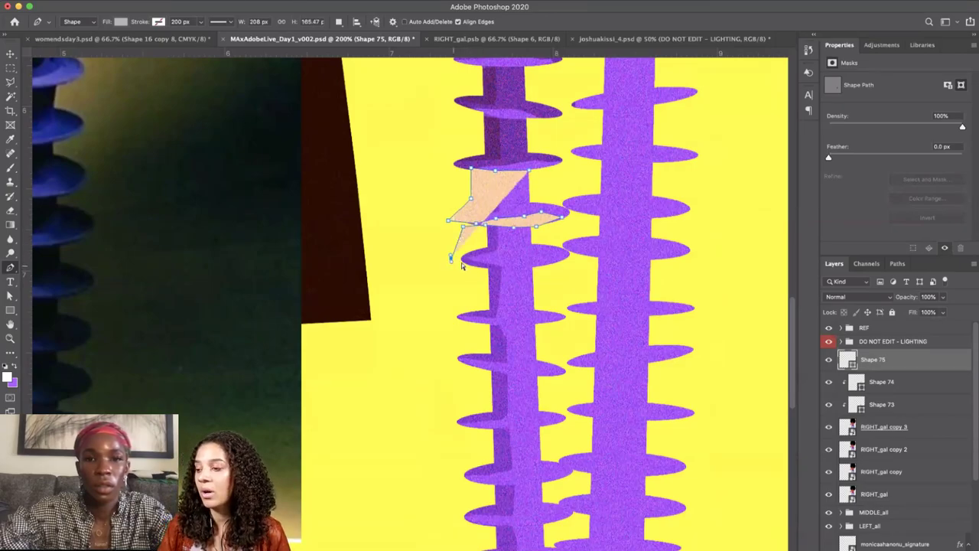
pyautogui.press('super+z')
pyautogui.click(442, 263)
pyautogui.click(471, 261)
pyautogui.click(505, 258)
pyautogui.click(529, 257)
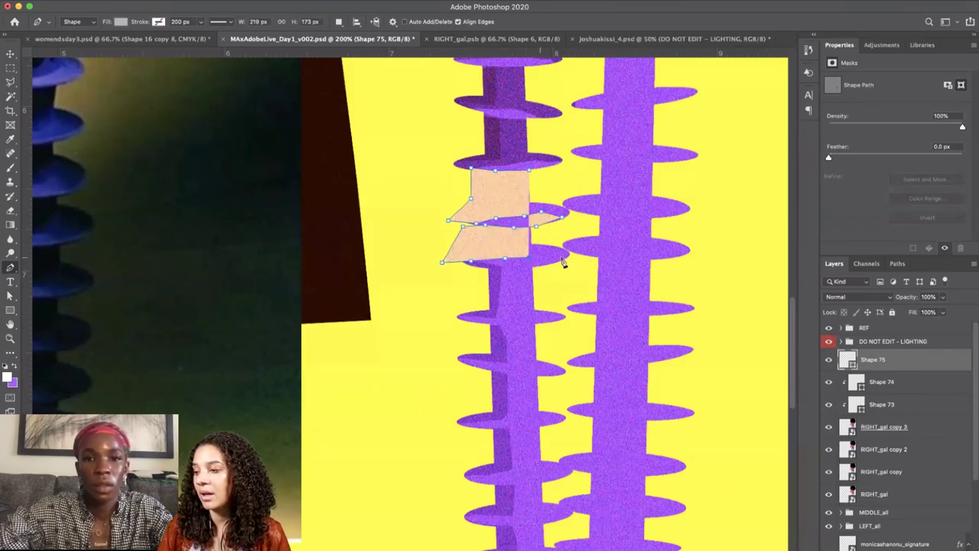
pyautogui.click(541, 257)
pyautogui.click(558, 257)
pyautogui.click(567, 254)
pyautogui.click(572, 251)
pyautogui.click(573, 271)
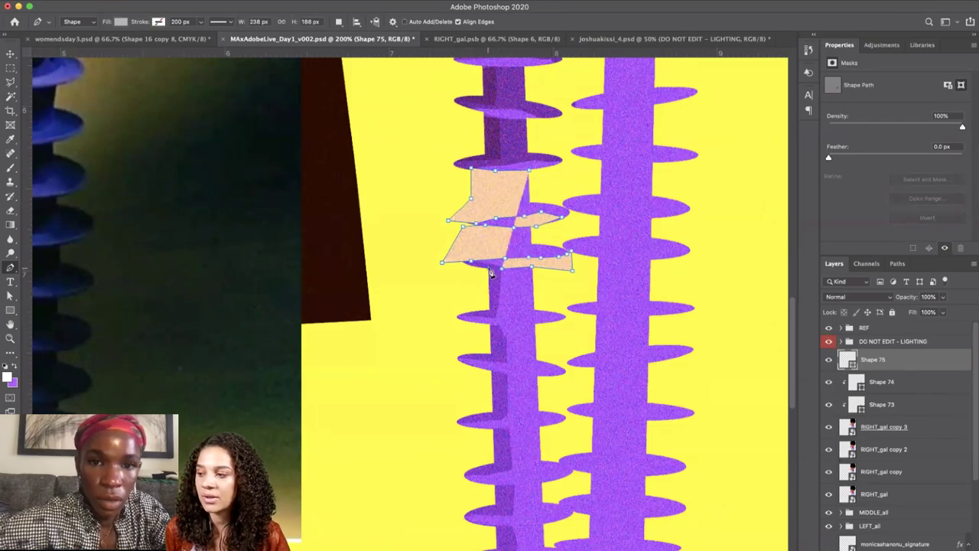
# Return the path beneath the second ruffle, then trace across the third ruffle to its right tip and back to mid-leg.
pyautogui.click(454, 288)
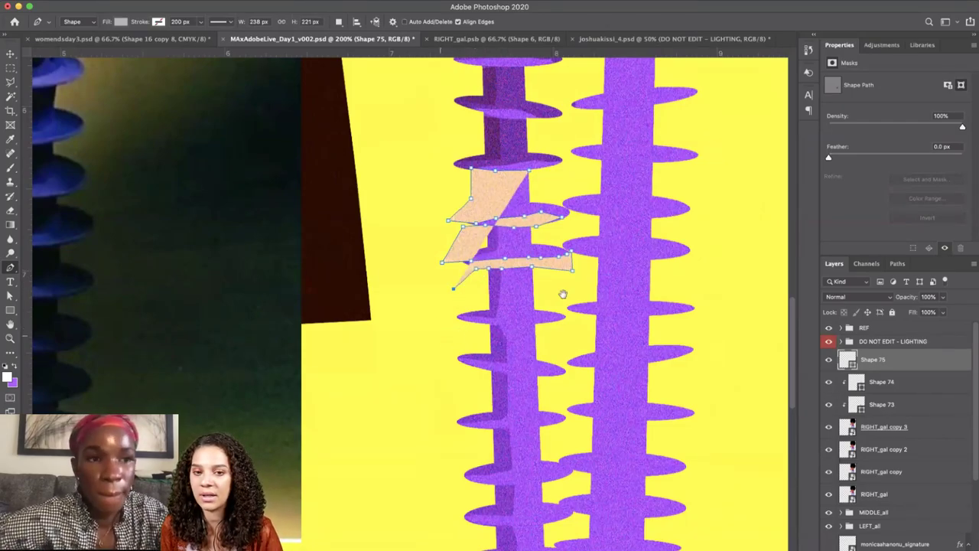
pyautogui.hscroll(-5, 562, 294)
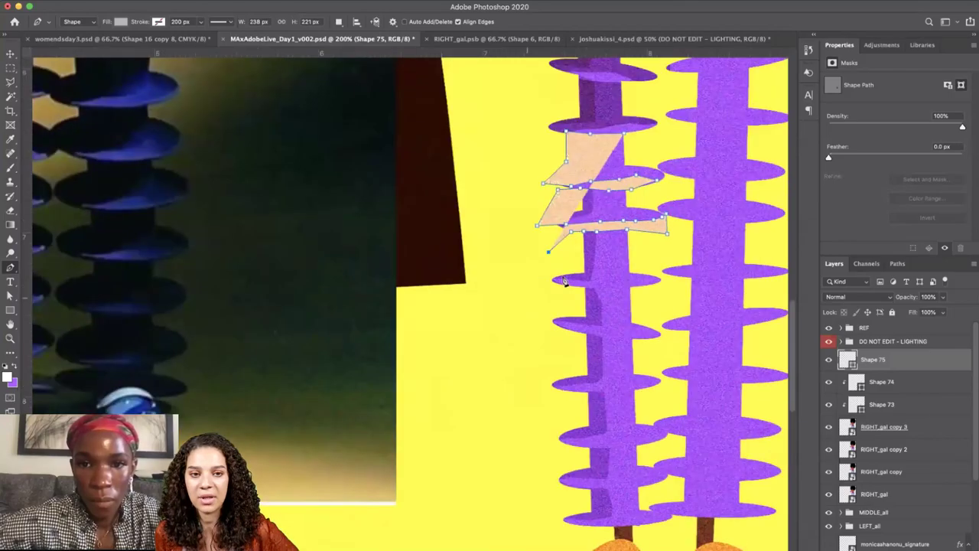
pyautogui.click(549, 282)
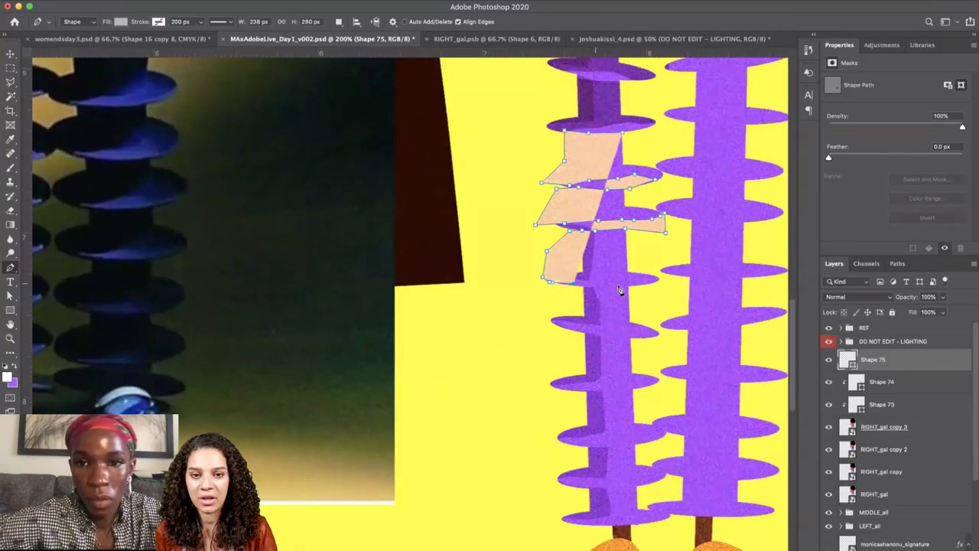
pyautogui.click(662, 282)
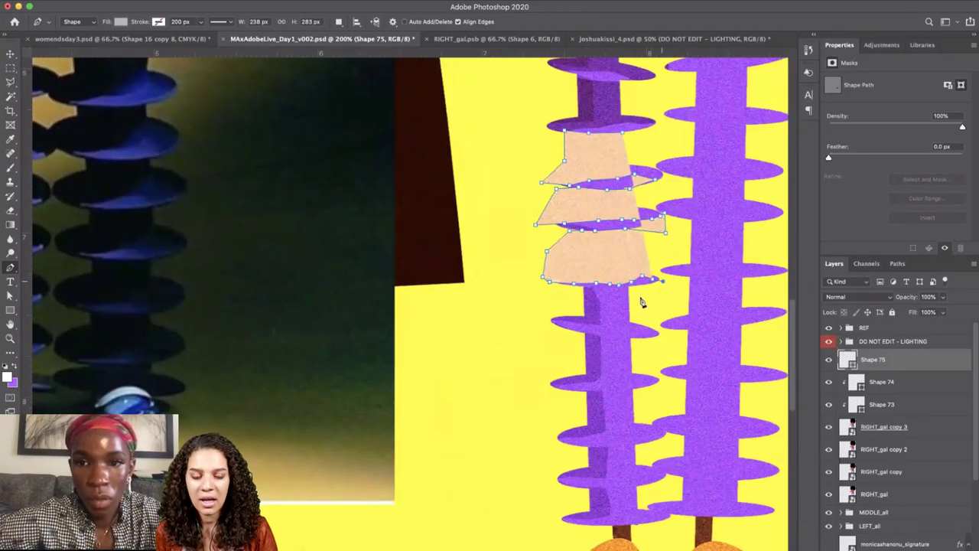
pyautogui.click(634, 284)
pyautogui.click(611, 286)
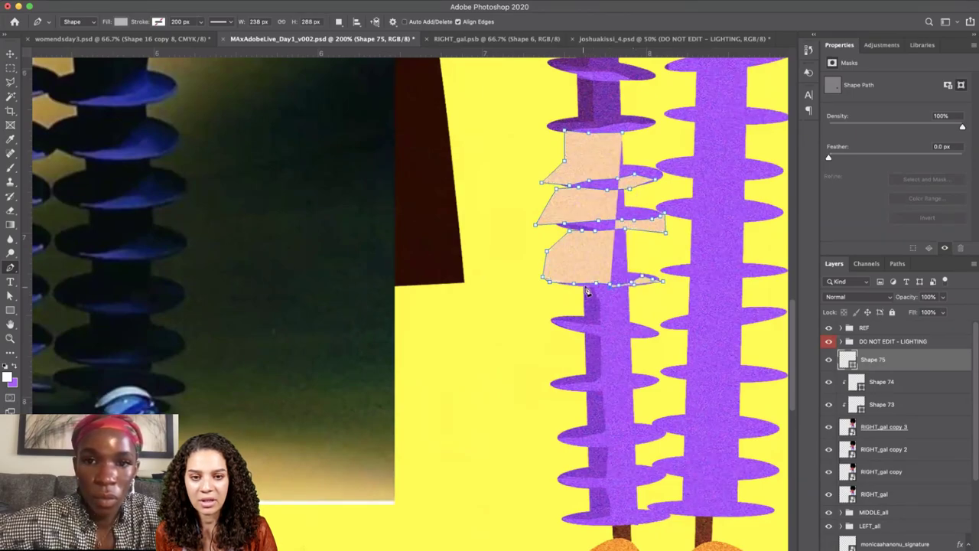
# Extend the path down to the fourth ruffle's left end and along it to the right tip, replacing the misplaced anchor points.
pyautogui.click(540, 317)
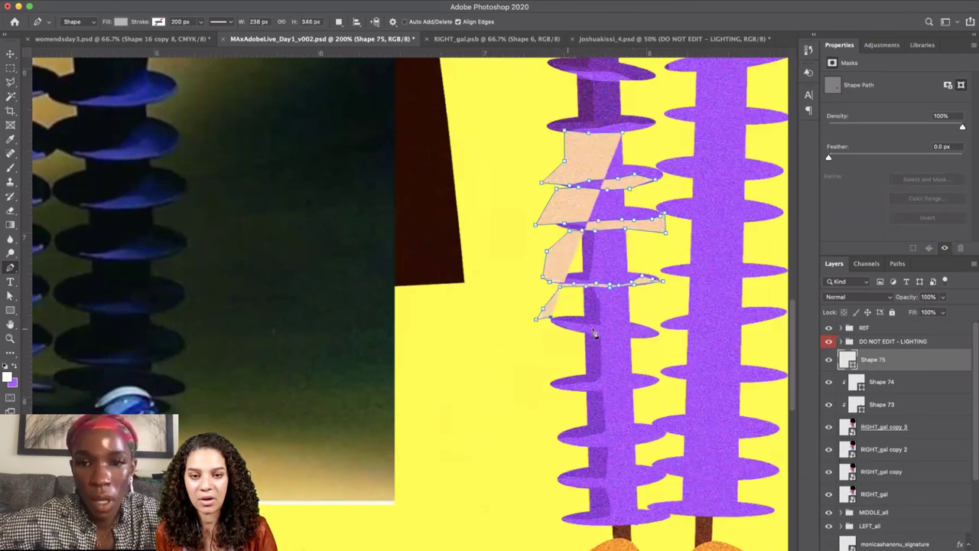
pyautogui.click(593, 332)
pyautogui.press('super+z')
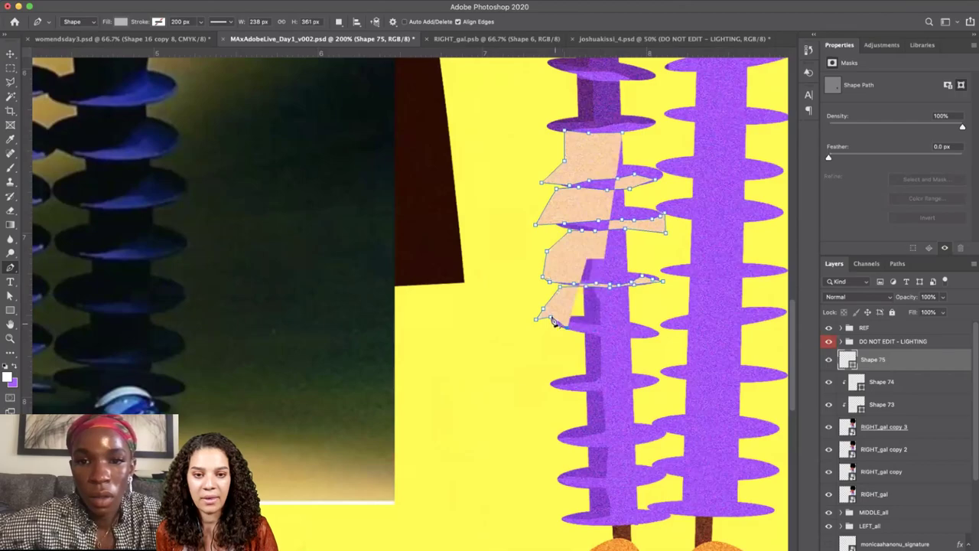
pyautogui.press('super+z')
pyautogui.press('super+z')
pyautogui.click(548, 319)
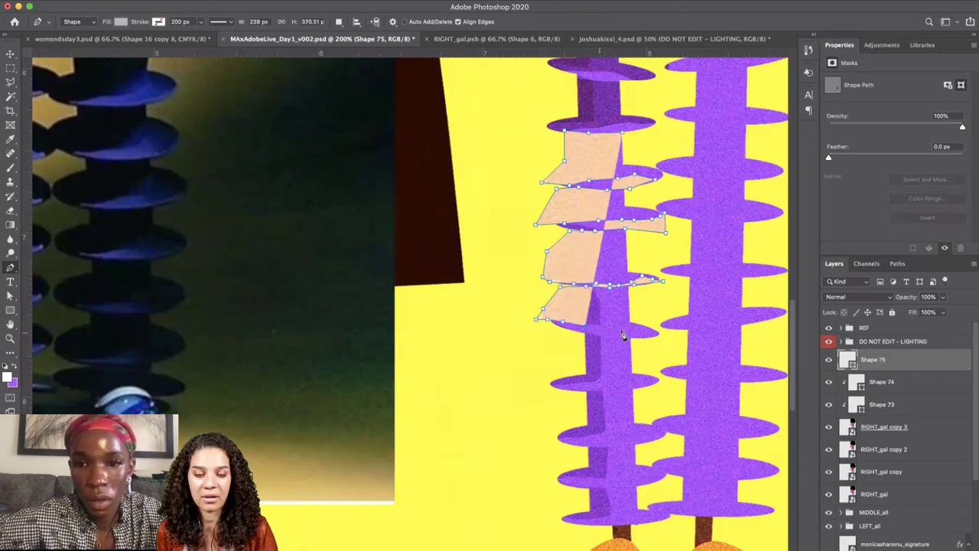
pyautogui.click(629, 328)
pyautogui.click(658, 335)
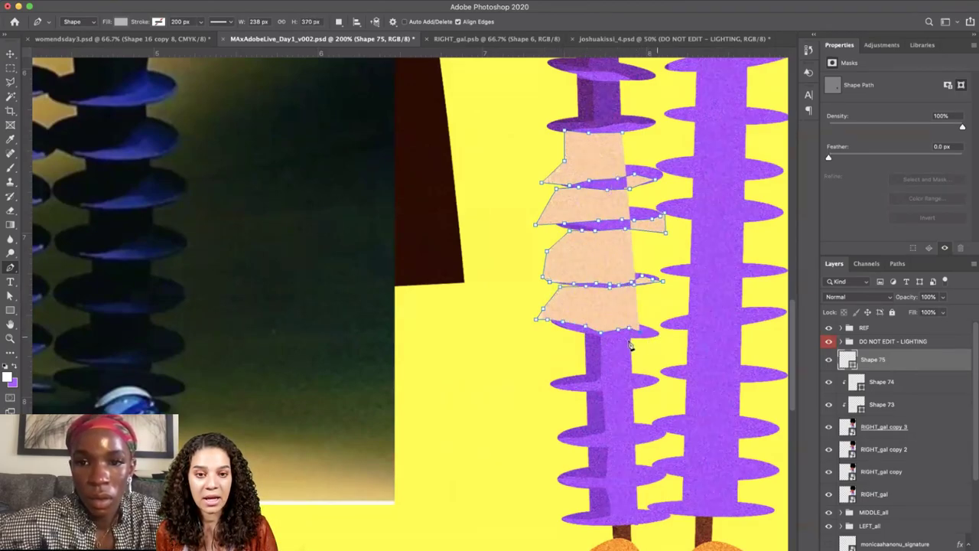
pyautogui.press('super+z')
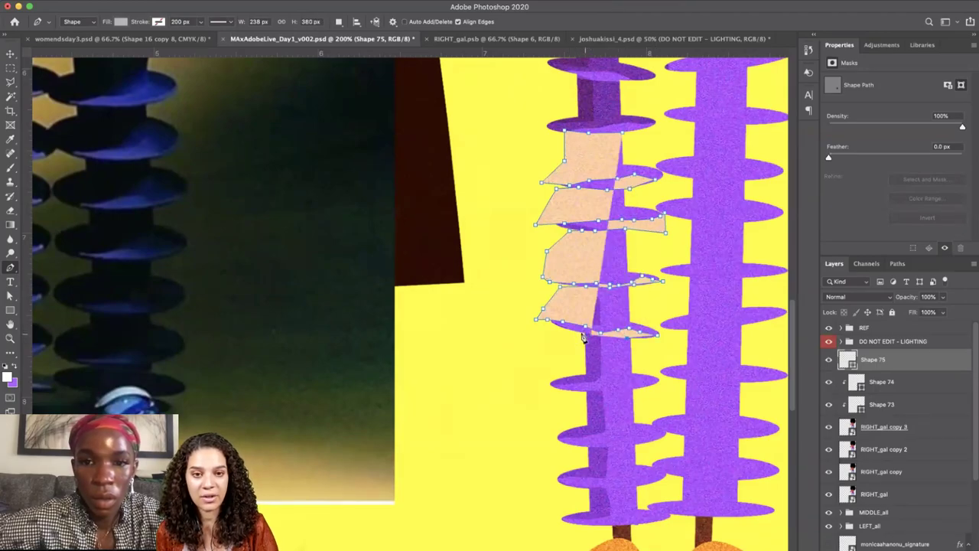
# Return the path beneath the fourth ruffle, bring it down outside the fifth ruffle's left end, and continue across to mid-leg.
pyautogui.click(583, 332)
pyautogui.click(561, 327)
pyautogui.click(542, 349)
pyautogui.click(525, 380)
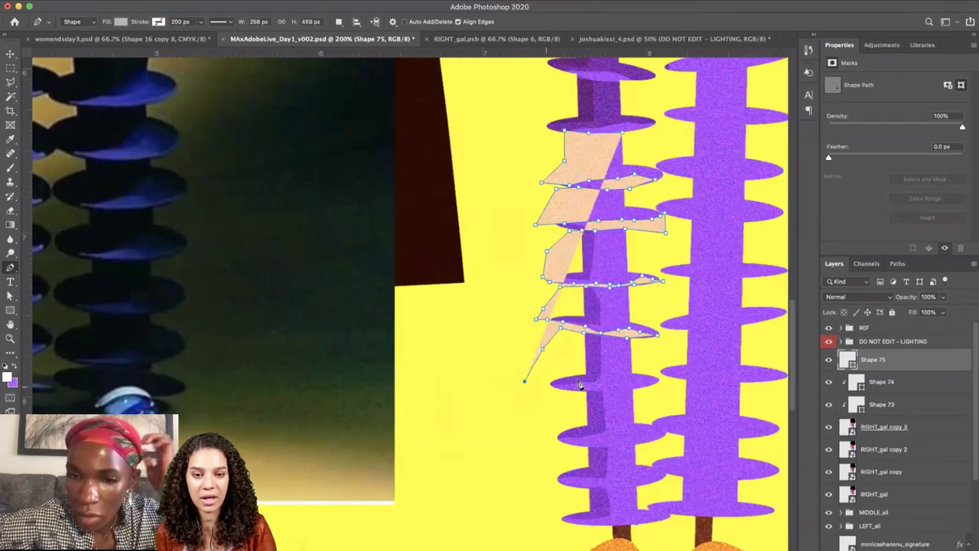
pyautogui.click(579, 383)
pyautogui.click(609, 383)
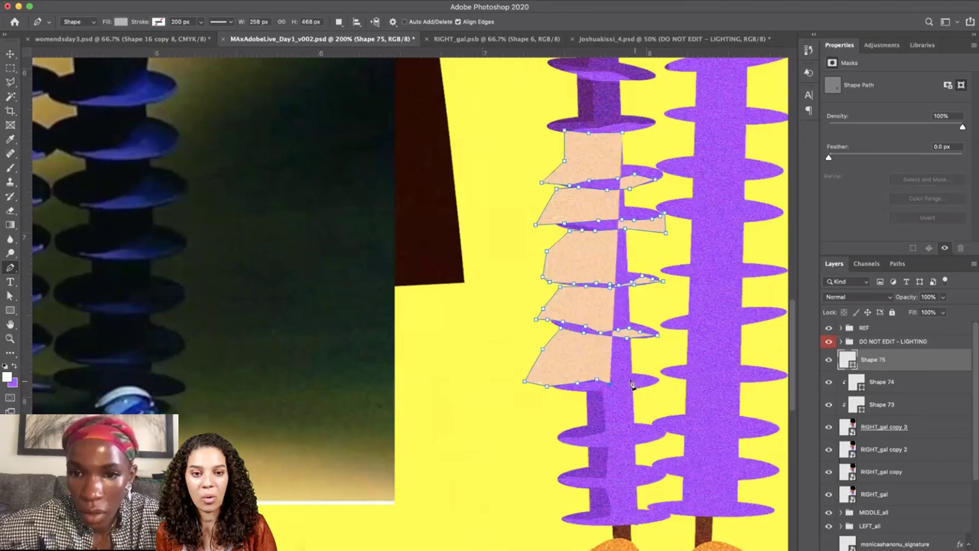
# Trace the rest of the fifth ruffle to its right tip and bring the path back underneath to the leg's outer side.
pyautogui.click(630, 381)
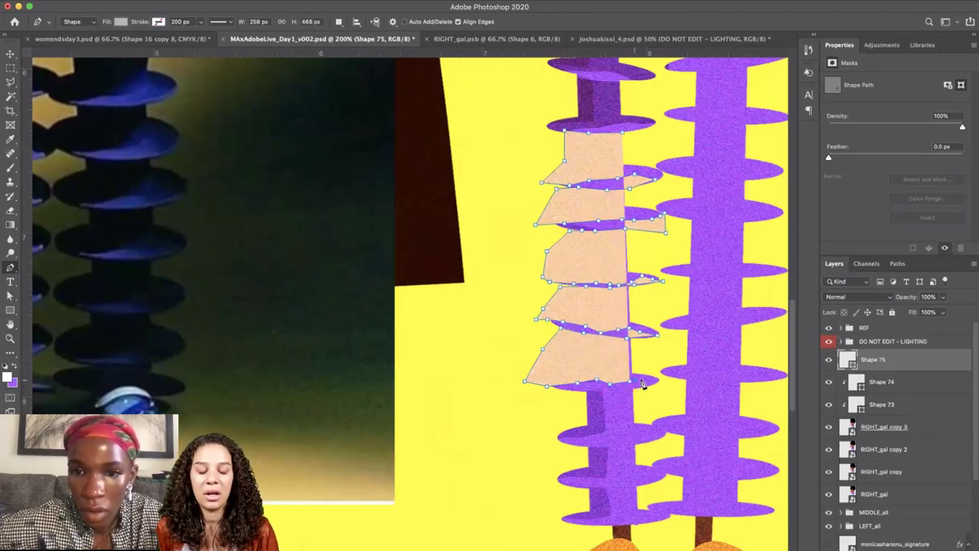
pyautogui.click(640, 382)
pyautogui.click(649, 381)
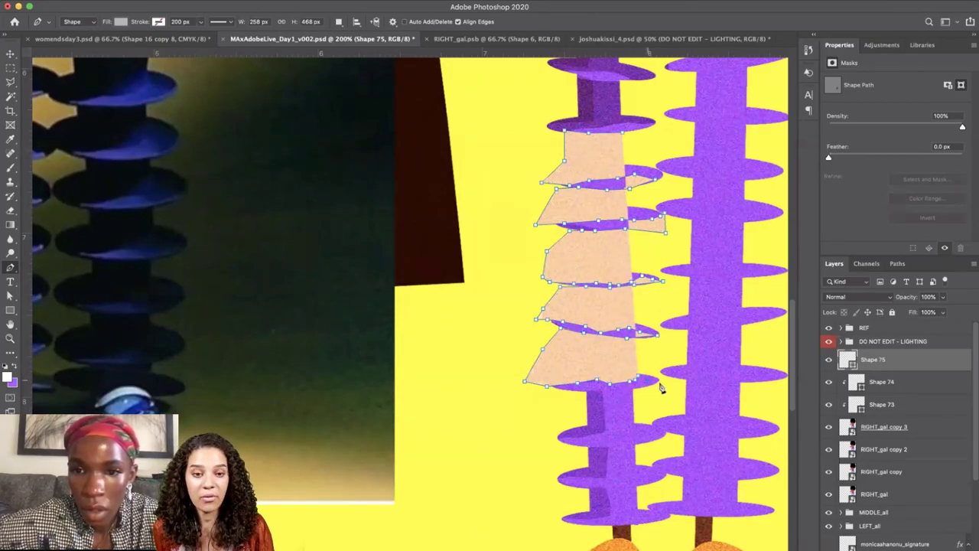
pyautogui.click(661, 383)
pyautogui.click(643, 387)
pyautogui.press('super+z')
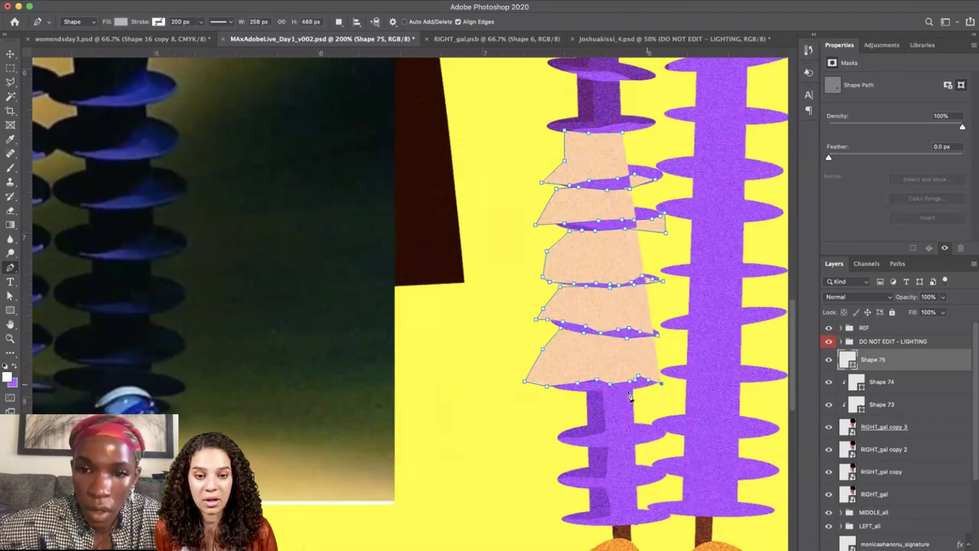
pyautogui.click(635, 393)
pyautogui.click(608, 395)
pyautogui.click(592, 394)
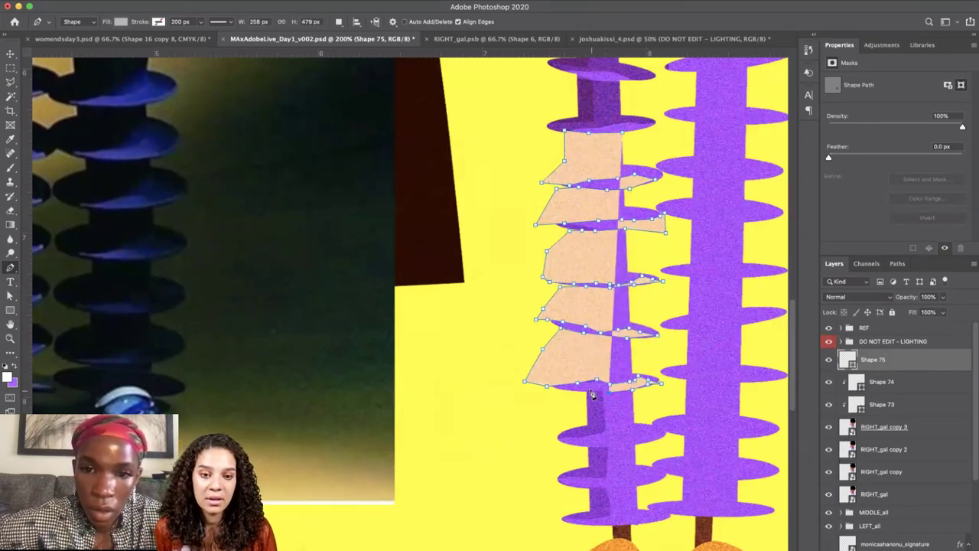
pyautogui.click(551, 394)
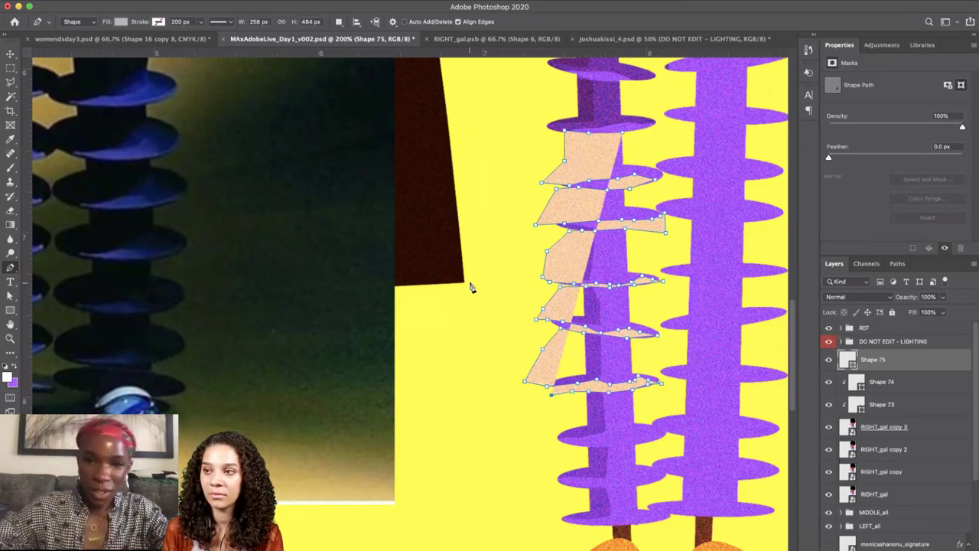
# Extend the path down past the sixth ruffle's left end, across to its right tip, and back underneath to the outer side.
pyautogui.click(529, 442)
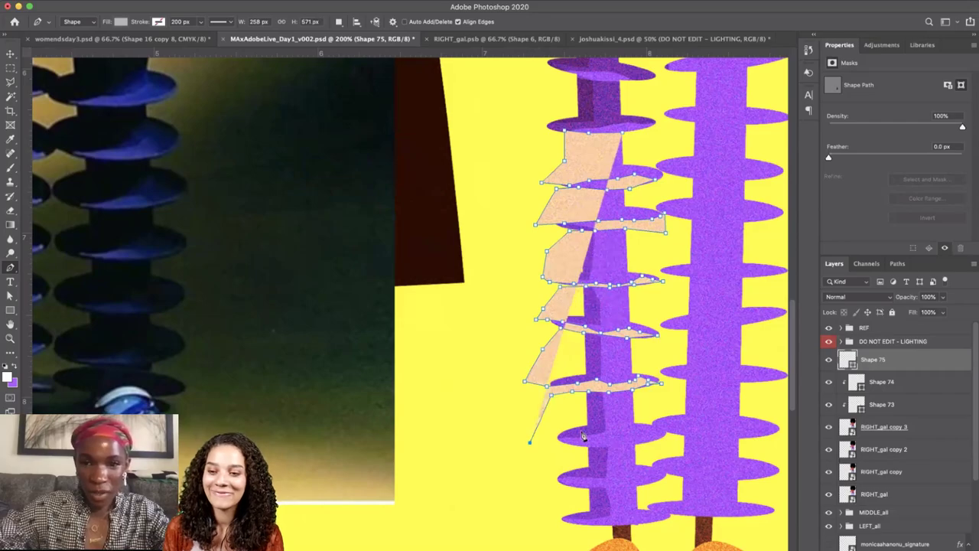
pyautogui.click(527, 463)
pyautogui.click(553, 448)
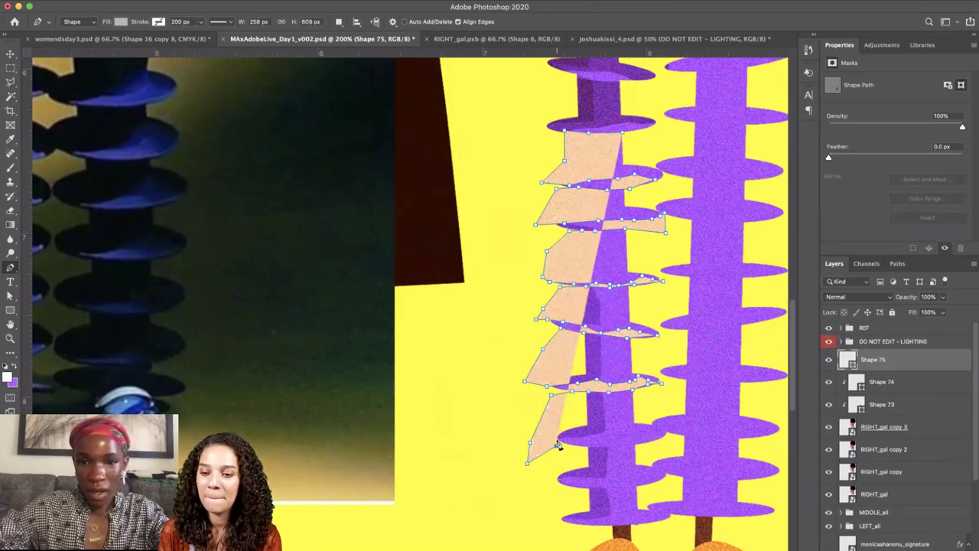
pyautogui.click(560, 437)
pyautogui.click(581, 438)
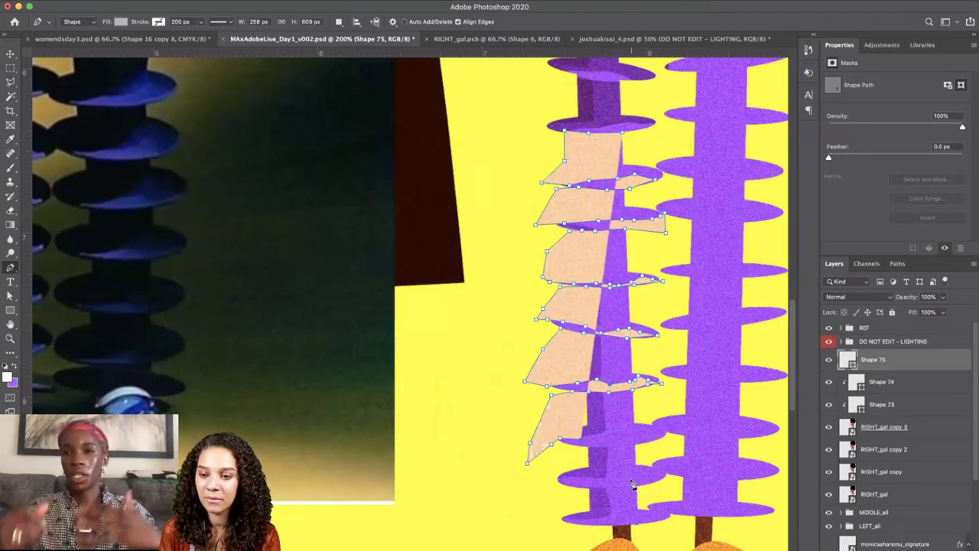
pyautogui.moveTo(629, 440)
pyautogui.mouseDown()
pyautogui.moveTo(670, 442)
pyautogui.moveTo(528, 470)
pyautogui.mouseUp()
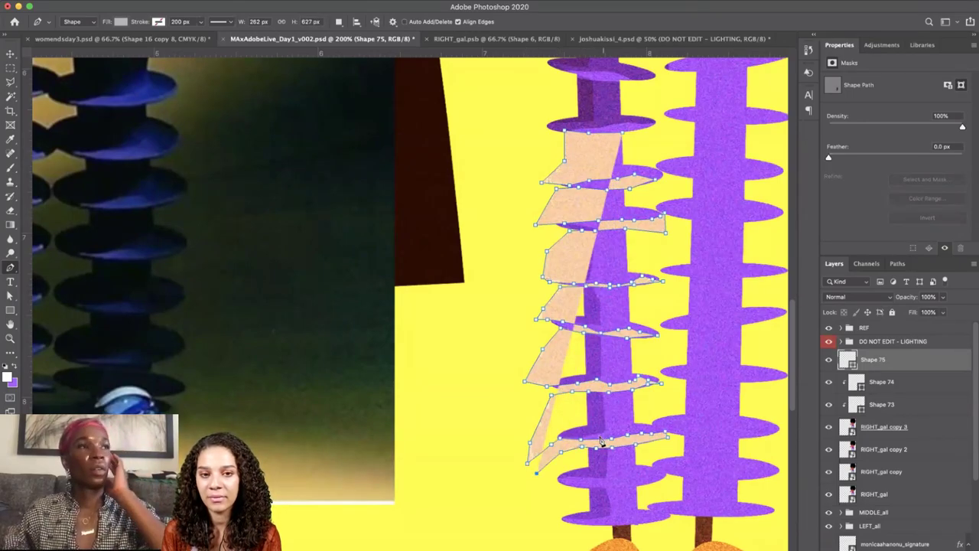
# Place the path's anchor points outside and on the left end of the second-to-last ruffle, undoing the misplaced ones.
pyautogui.click(527, 489)
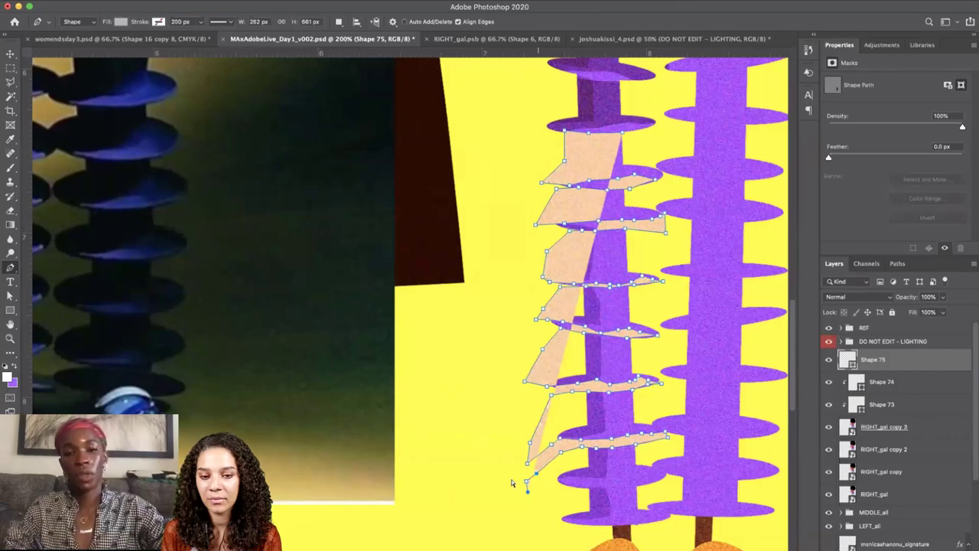
pyautogui.press('super+z')
pyautogui.click(567, 481)
pyautogui.press('super+z')
pyautogui.click(558, 482)
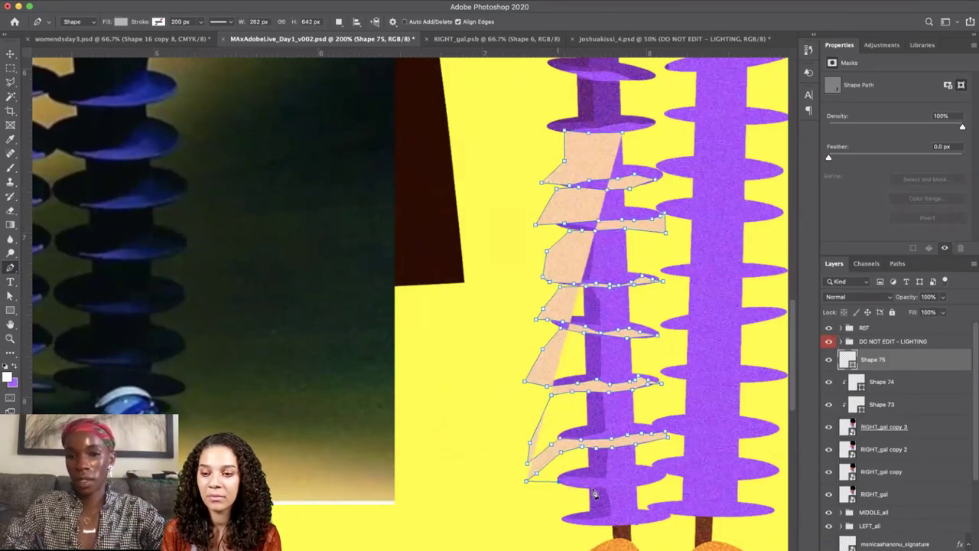
# Trace the second-to-last ruffle across to its right tip and return the path beneath it to the leg's outer side.
pyautogui.click(589, 483)
pyautogui.click(609, 480)
pyautogui.click(621, 474)
pyautogui.click(640, 470)
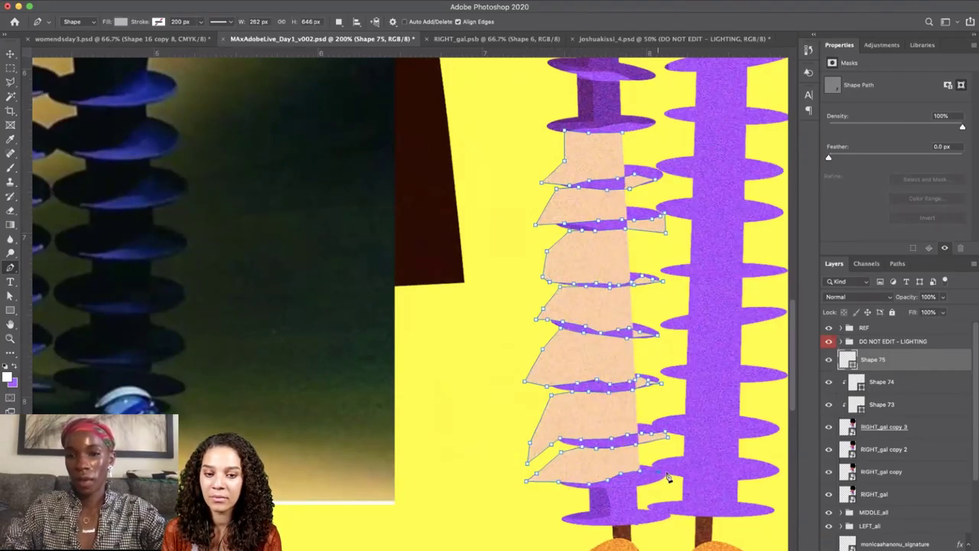
pyautogui.click(667, 474)
pyautogui.click(648, 479)
pyautogui.click(626, 487)
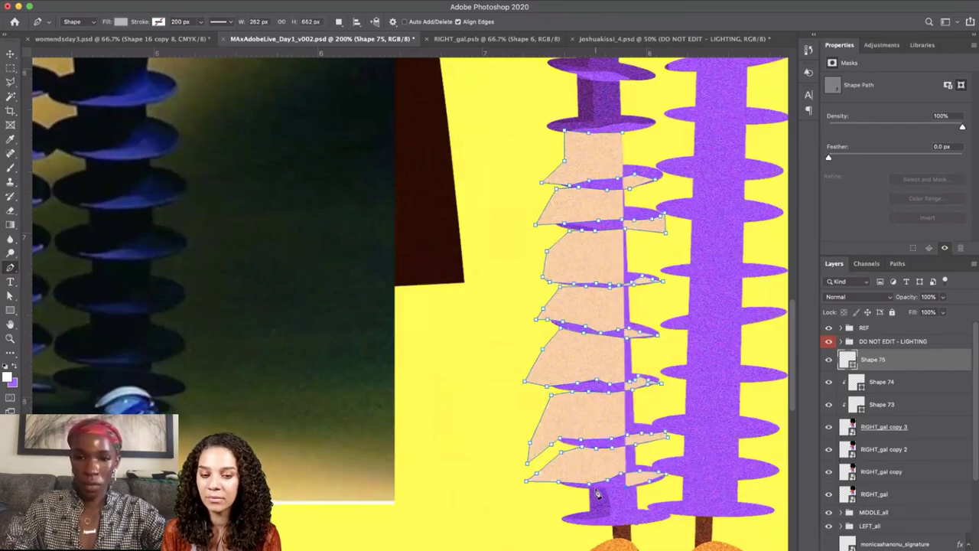
pyautogui.click(597, 486)
pyautogui.click(581, 488)
pyautogui.click(552, 492)
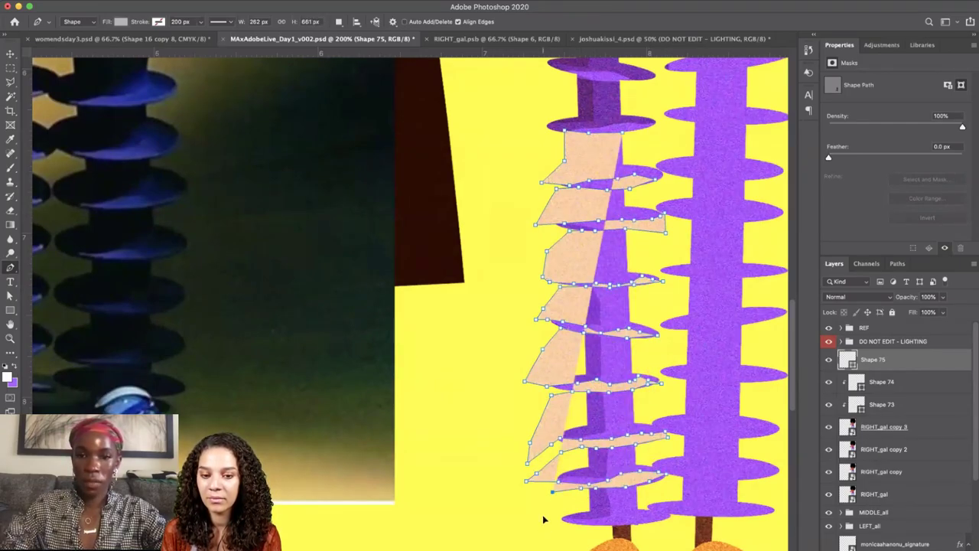
# Trace the bottom ruffle to its right tip, loop the path underneath, and bring it up along the ruffles' inner side.
pyautogui.click(540, 520)
pyautogui.click(549, 523)
pyautogui.click(624, 516)
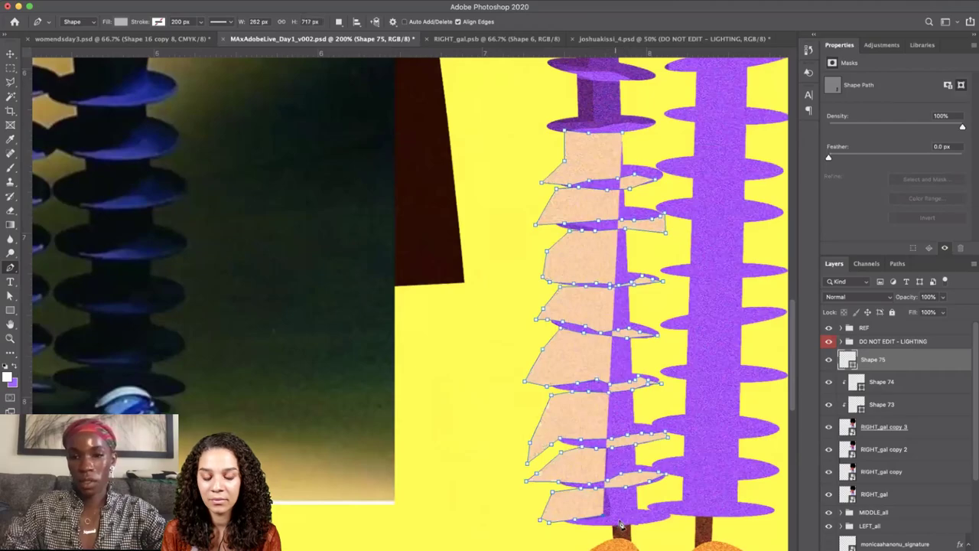
pyautogui.click(642, 520)
pyautogui.click(670, 519)
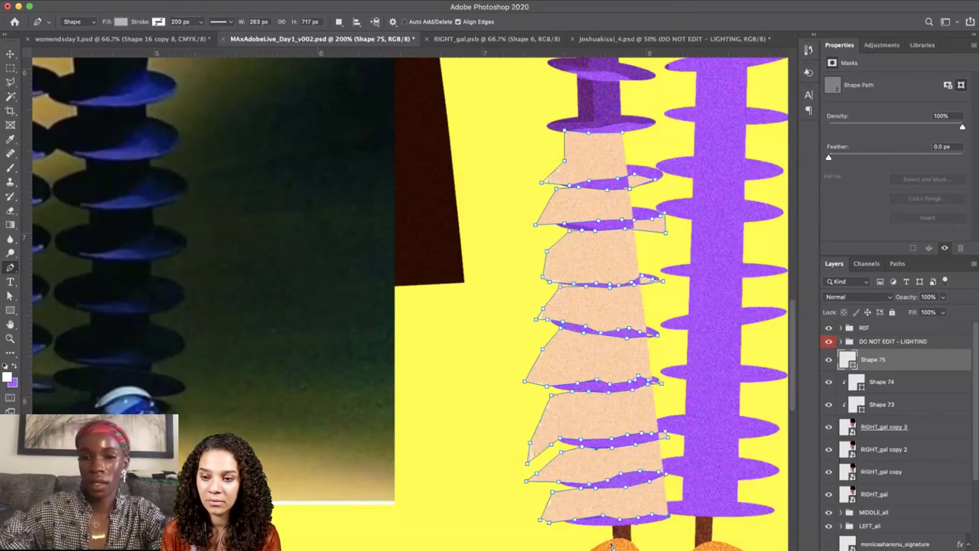
pyautogui.moveTo(641, 529)
pyautogui.mouseDown()
pyautogui.moveTo(557, 532)
pyautogui.moveTo(572, 545)
pyautogui.moveTo(674, 526)
pyautogui.moveTo(673, 477)
pyautogui.moveTo(658, 457)
pyautogui.moveTo(677, 440)
pyautogui.moveTo(661, 429)
pyautogui.moveTo(668, 382)
pyautogui.moveTo(656, 310)
pyautogui.mouseUp()
pyautogui.press('super+z')
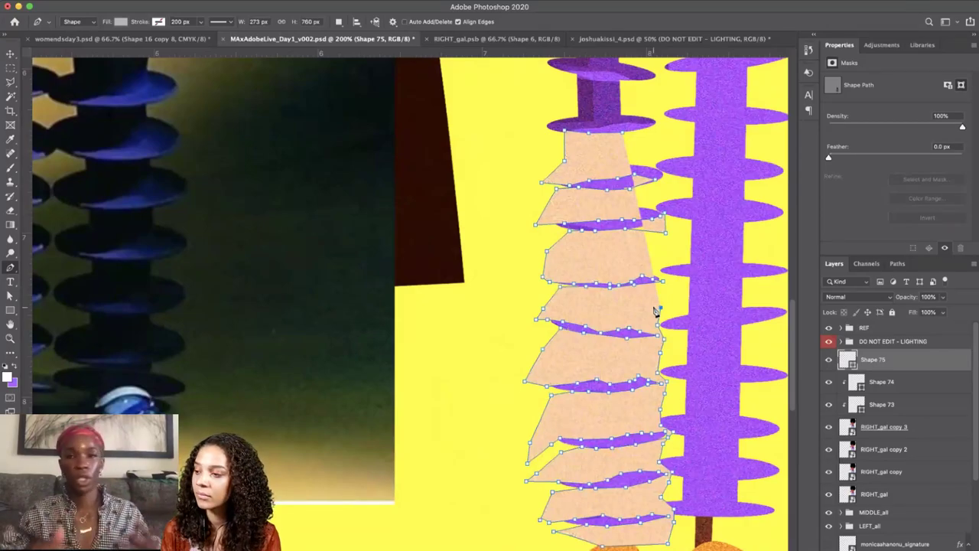
# Continue the path up the leg's inner side past the upper ruffles and close the shading shape at its start.
pyautogui.moveTo(657, 310)
pyautogui.mouseDown()
pyautogui.moveTo(671, 293)
pyautogui.moveTo(654, 270)
pyautogui.moveTo(672, 223)
pyautogui.moveTo(650, 153)
pyautogui.moveTo(657, 110)
pyautogui.mouseUp()
pyautogui.moveTo(684, 253); pyautogui.dragTo(634, 371)
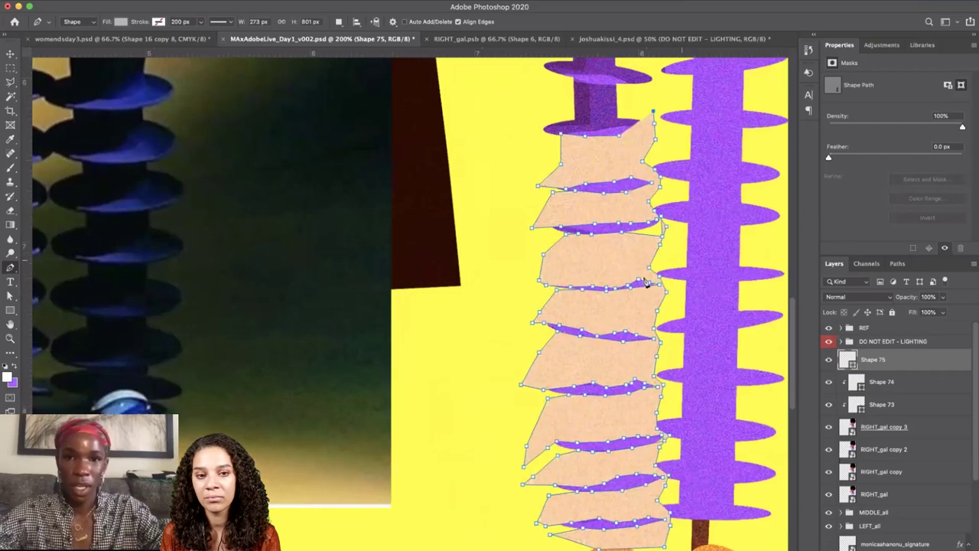
pyautogui.click(610, 203)
pyautogui.click(602, 188)
pyautogui.moveTo(605, 225)
pyautogui.mouseDown()
pyautogui.moveTo(602, 258)
pyautogui.moveTo(605, 252)
pyautogui.moveTo(579, 255)
pyautogui.moveTo(579, 247)
pyautogui.mouseUp()
pyautogui.press('super+minus')
pyautogui.press('super+minus')
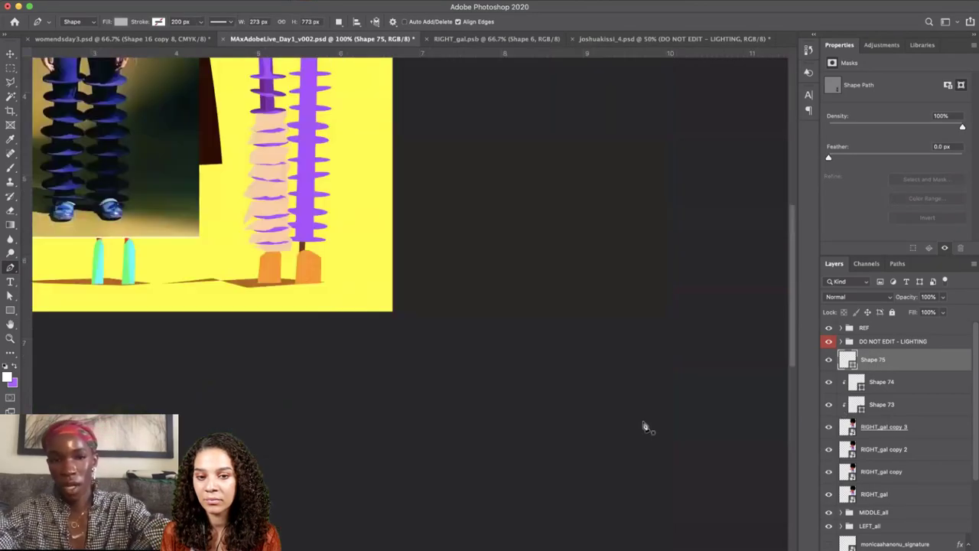
pyautogui.moveTo(643, 425); pyautogui.dragTo(700, 515)
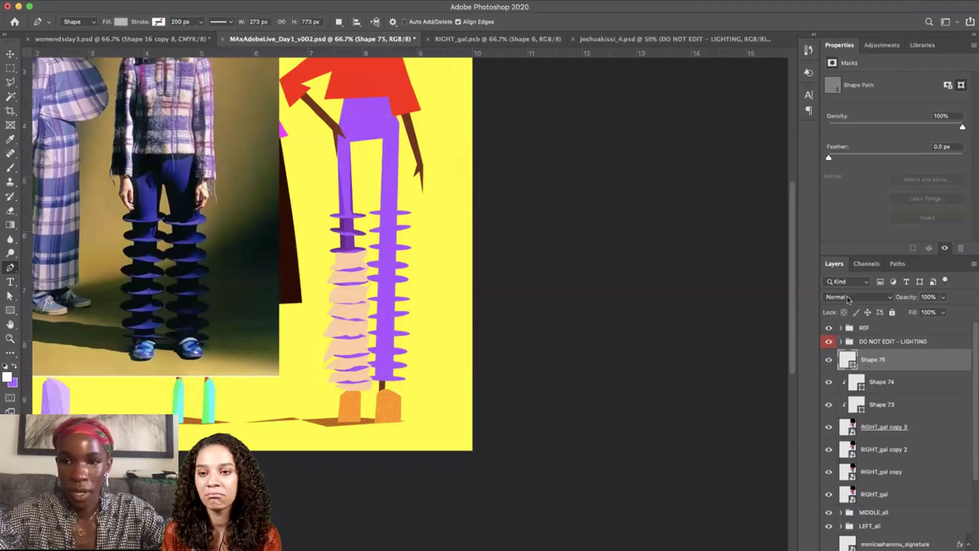
# Clip the new shading shape to the figure with the Multiply blend mode, keep its fill colour, and save the document.
pyautogui.press('super+alt+g')
pyautogui.click(858, 297)
pyautogui.click(862, 330)
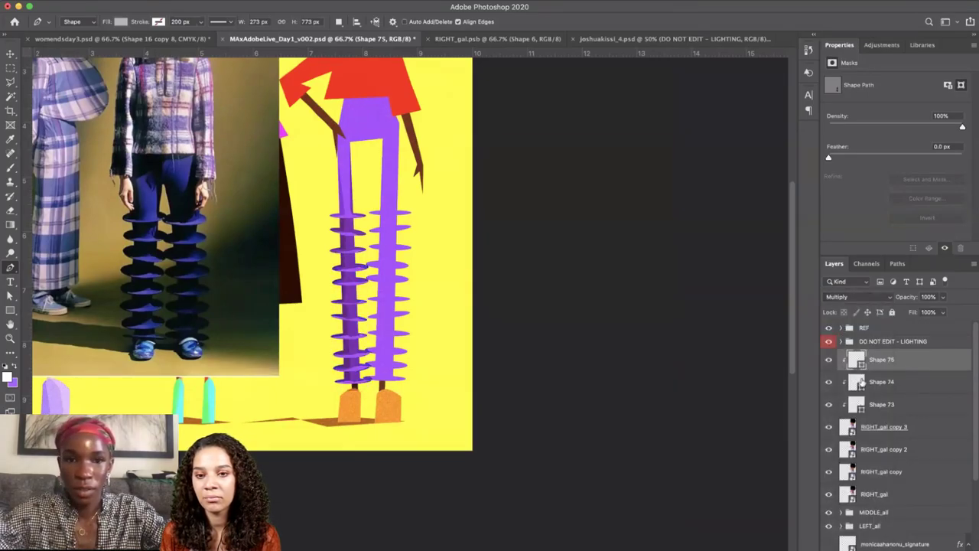
pyautogui.doubleClick(856, 360)
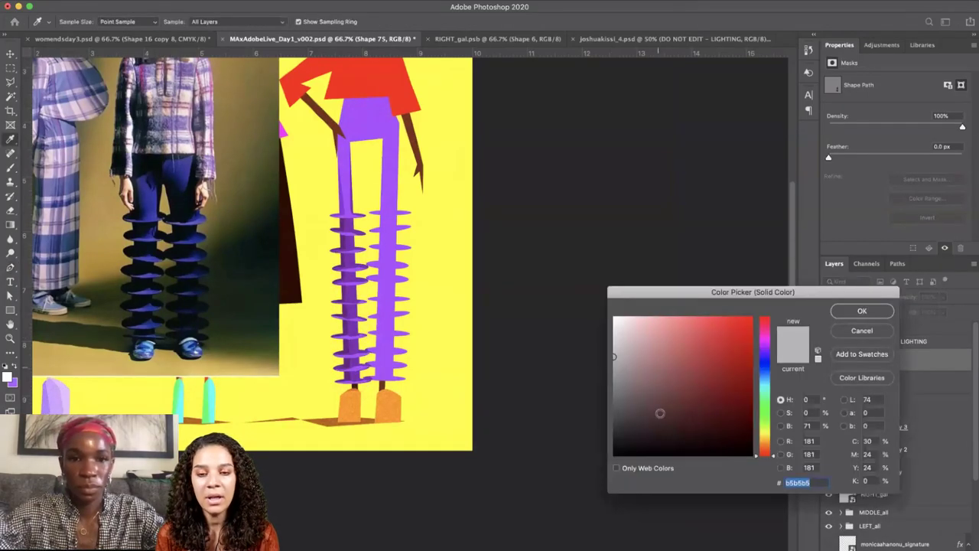
pyautogui.press('Escape')
pyautogui.hotkey('ctrl', 's')
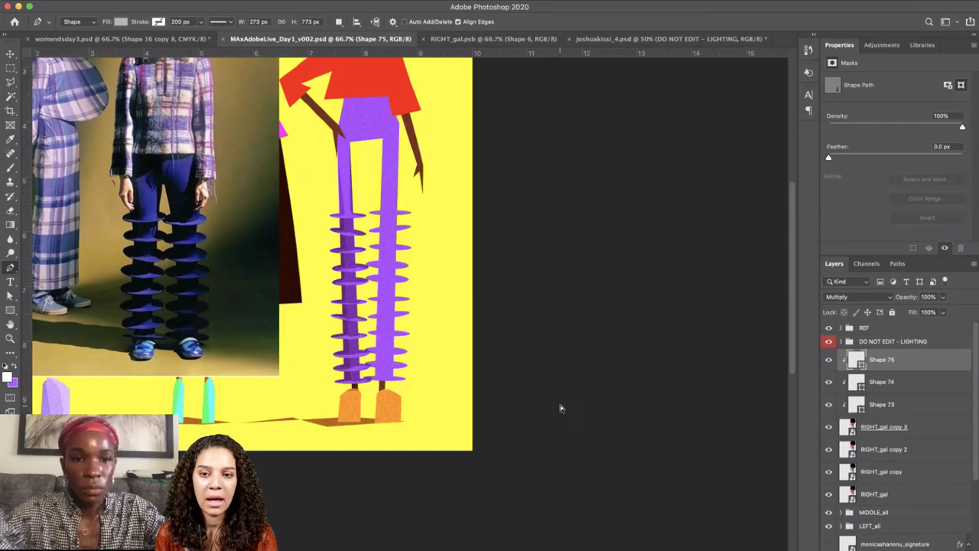
# Hide the REF group to check the whole illustration, show it again, and save the document.
pyautogui.press('super+minus')
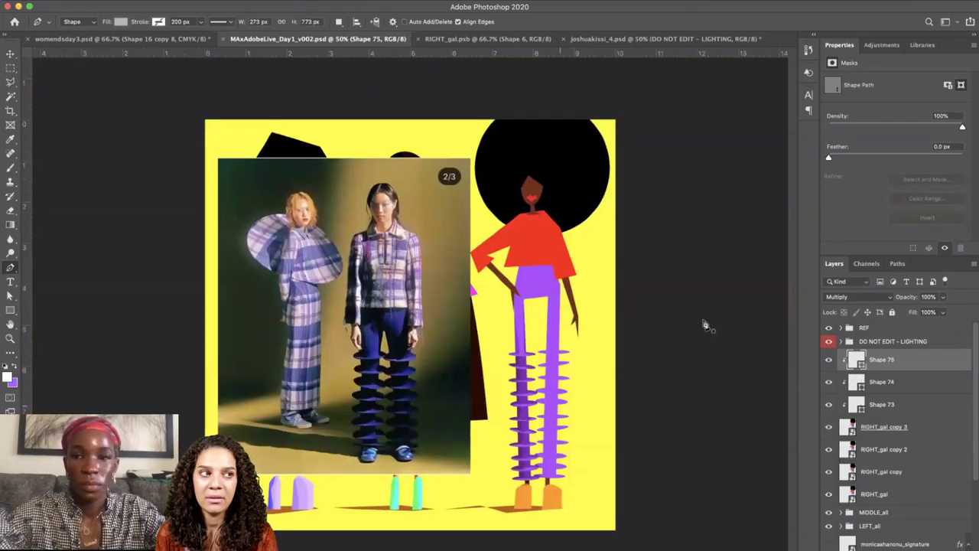
pyautogui.click(829, 328)
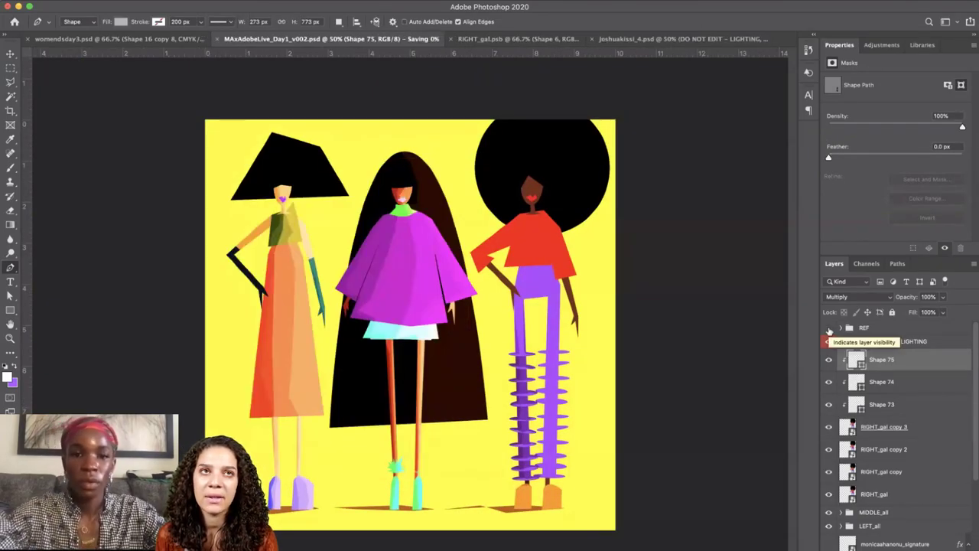
pyautogui.press('super+plus')
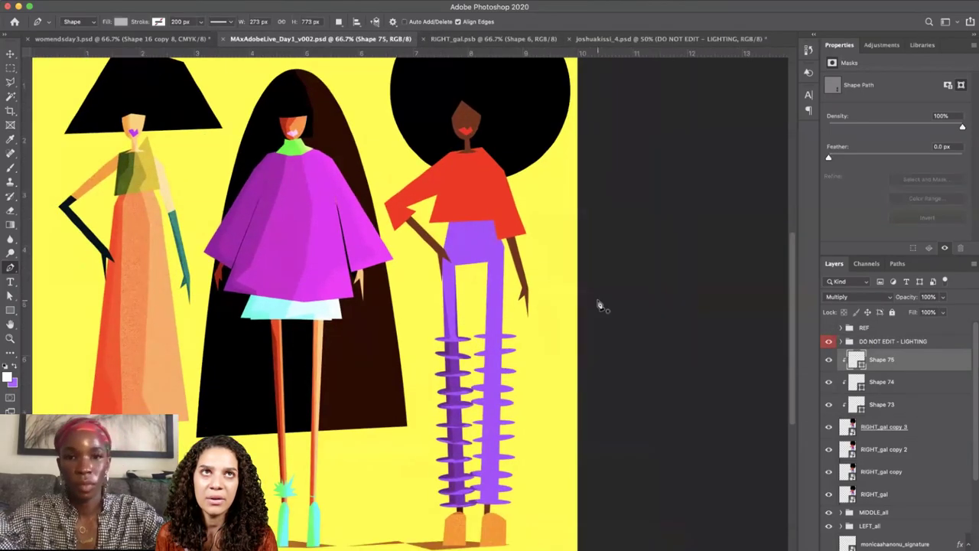
pyautogui.click(829, 328)
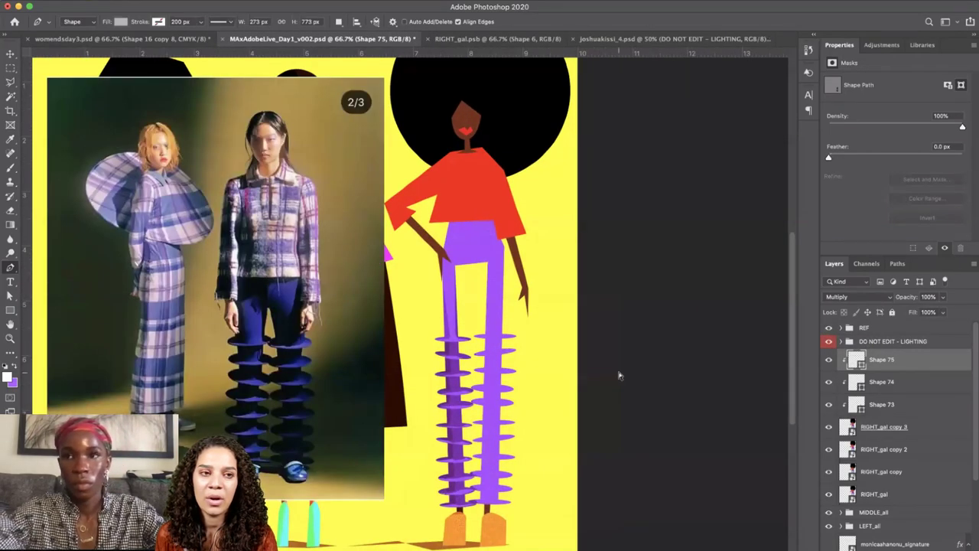
pyautogui.press('super+s')
# Duplicate the three shading layers Shape 73, Shape 74 and Shape 75.
pyautogui.press('super+plus')
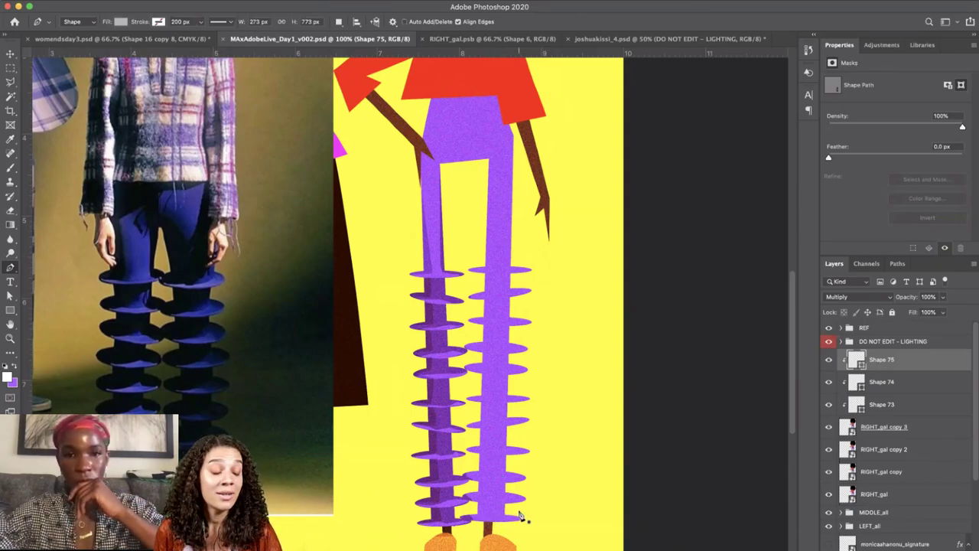
pyautogui.keyDown('shift'); pyautogui.click(890, 405); pyautogui.keyUp('shift')
pyautogui.press('super+j')
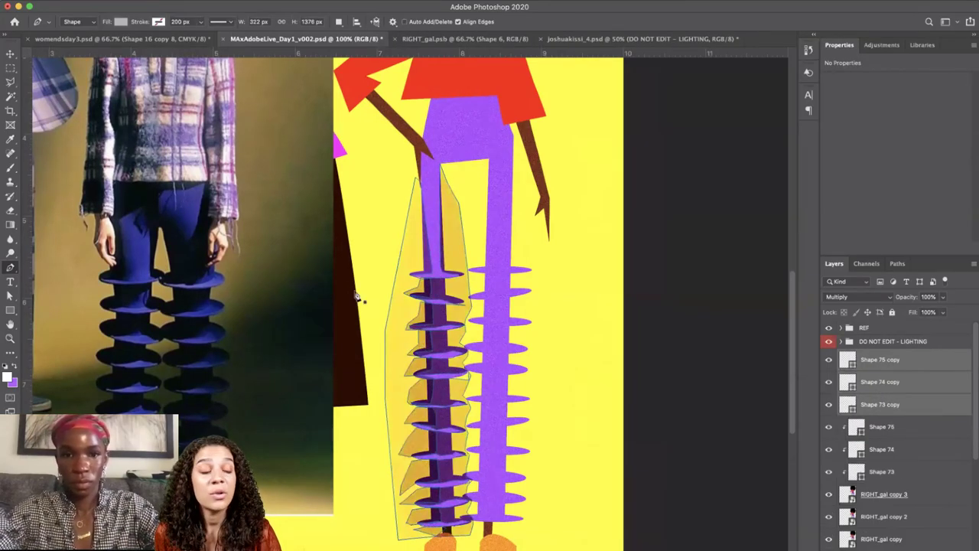
# Flip the three copied shading shapes horizontally and move them over the figure's other leg.
pyautogui.click(10, 54)
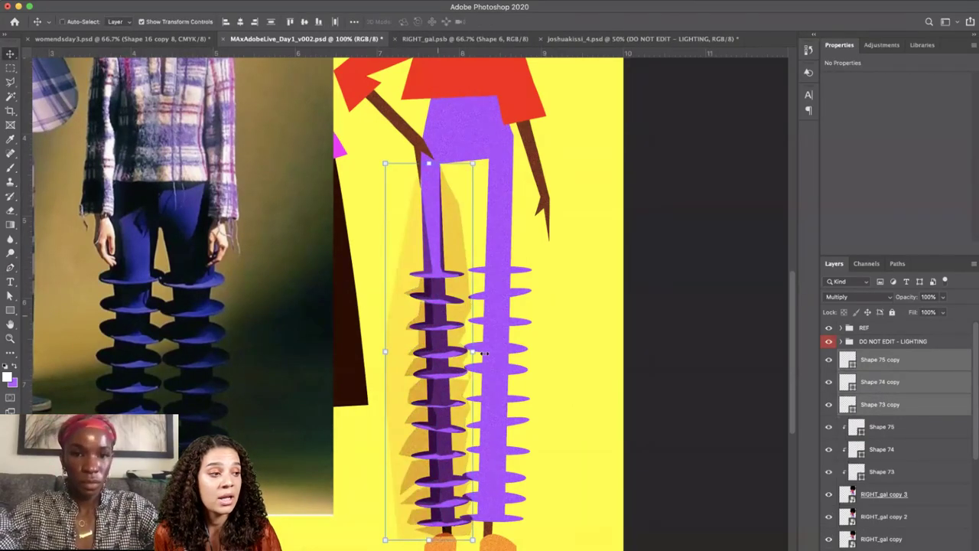
pyautogui.hotkey('ctrl', 't')
pyautogui.rightClick(448, 366)
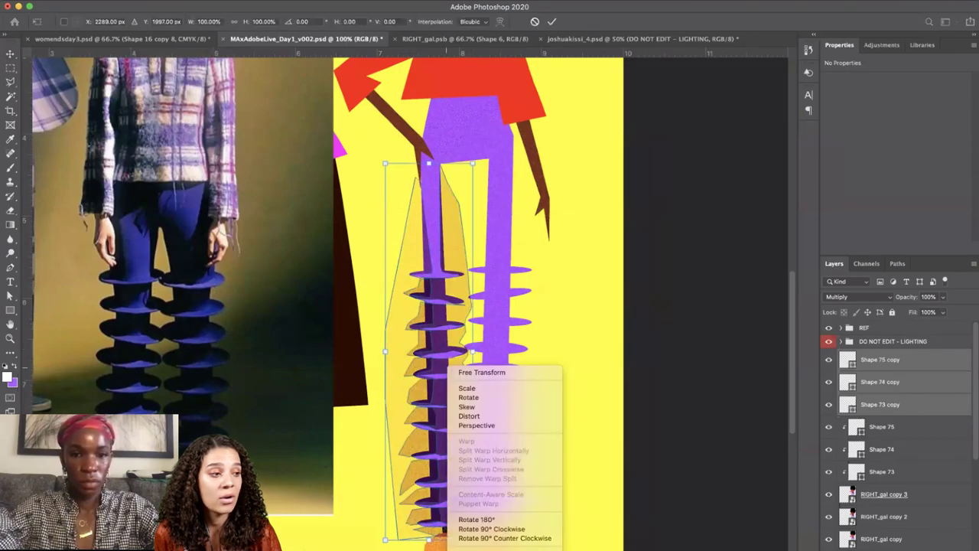
pyautogui.click(482, 549)
pyautogui.moveTo(470, 459); pyautogui.dragTo(493, 459)
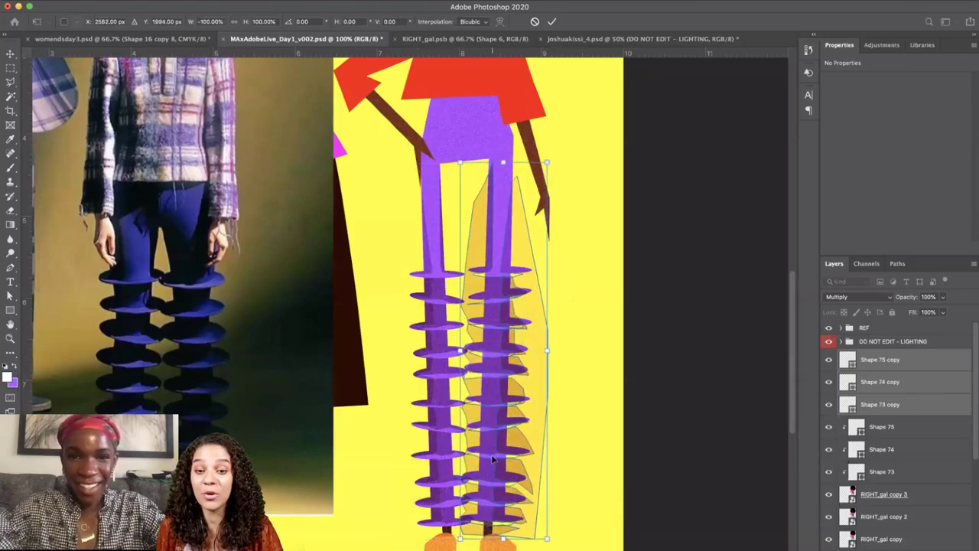
# Nudge the flipped copies to X 2573 px, Y 1977 px, lining them up with the ruffles of the right-hand leg.
pyautogui.press('super+plus')
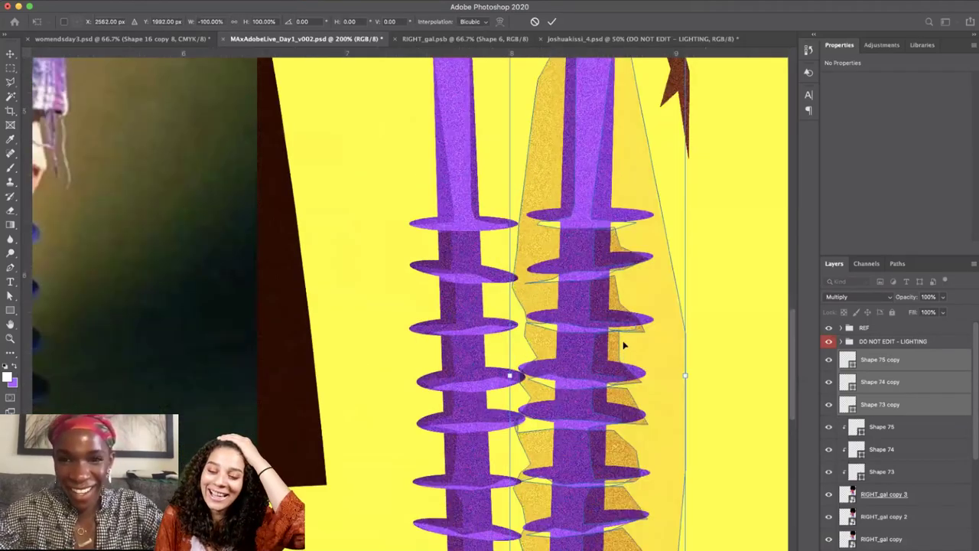
pyautogui.press('Up')
pyautogui.press('Up')
pyautogui.press('Up')
pyautogui.press('Up')
pyautogui.press('Up')
pyautogui.press('Up')
pyautogui.press('Up')
pyautogui.press('Up')
pyautogui.press('Up')
pyautogui.press('Up')
pyautogui.press('Up')
pyautogui.press('Up')
pyautogui.press('Up')
pyautogui.press('Up')
pyautogui.press('Up')
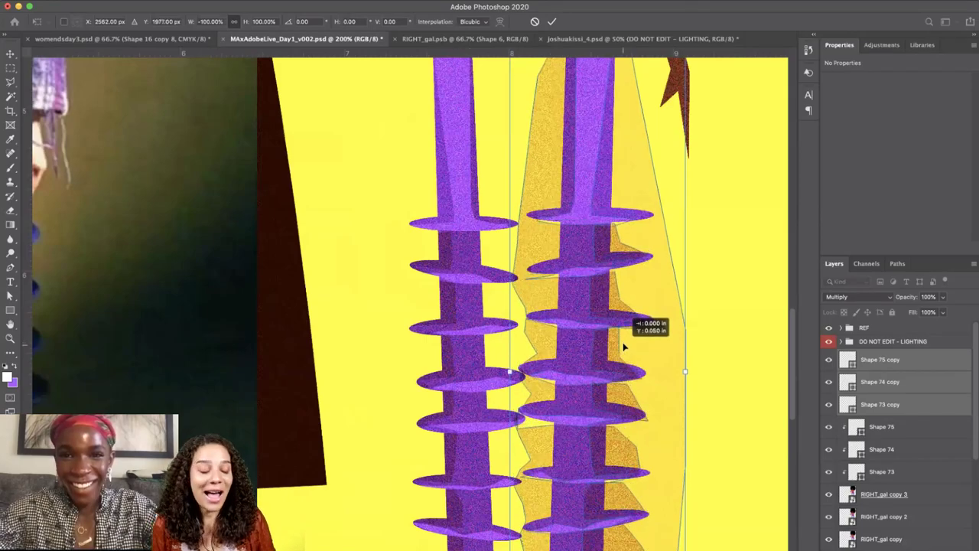
pyautogui.press('Down')
pyautogui.press('Down')
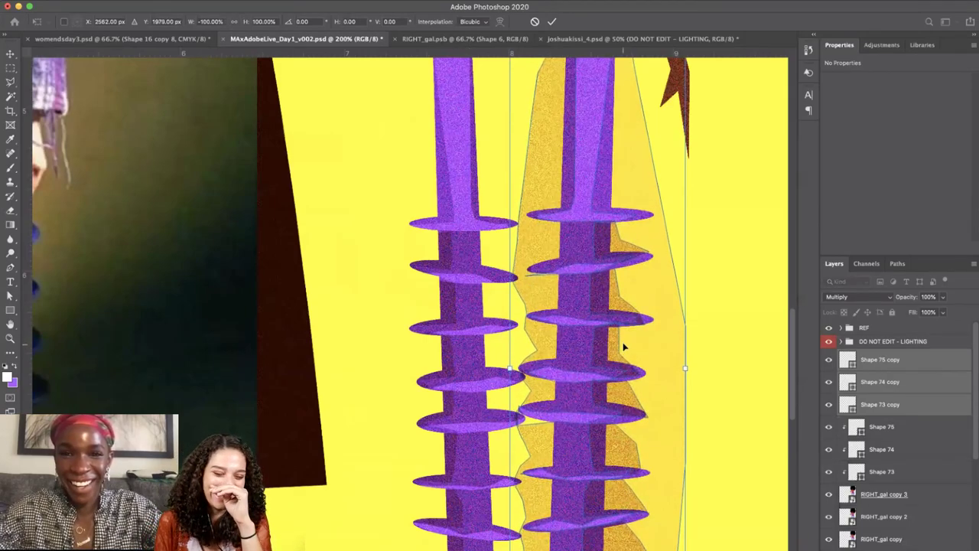
pyautogui.press('Right')
pyautogui.press('Right')
pyautogui.press('Right')
pyautogui.press('Right')
pyautogui.press('Right')
pyautogui.press('Right')
pyautogui.press('Right')
pyautogui.press('Right')
pyautogui.press('Right')
pyautogui.press('Right')
pyautogui.press('Right')
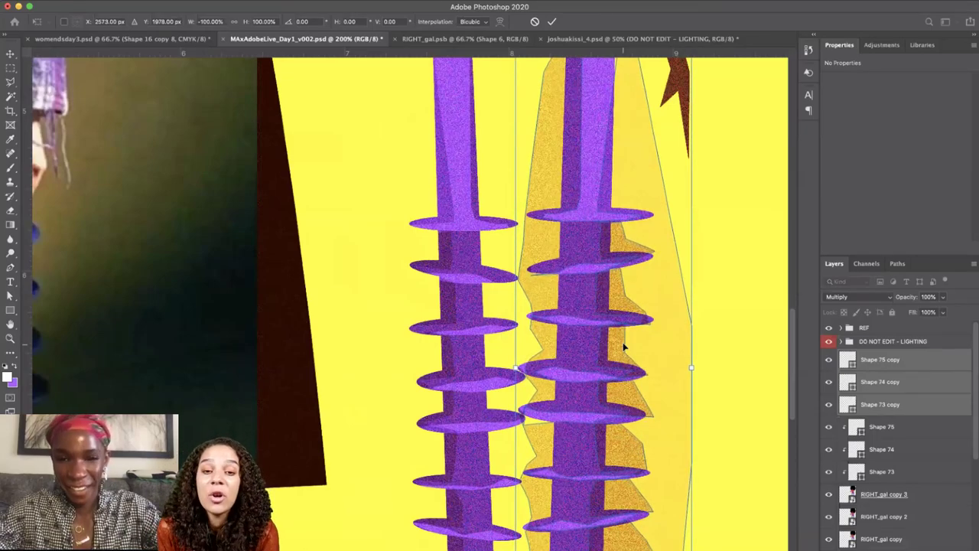
pyautogui.press('Up')
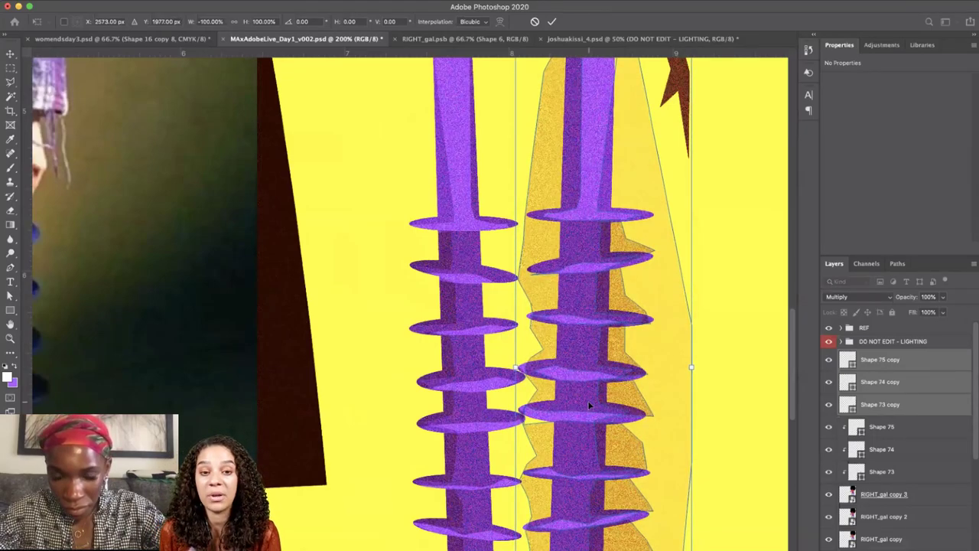
# Apply the transform and move the three copies below Shape 73 in the layer stack, clipped to the figure.
pyautogui.scroll(-2, 589, 405)
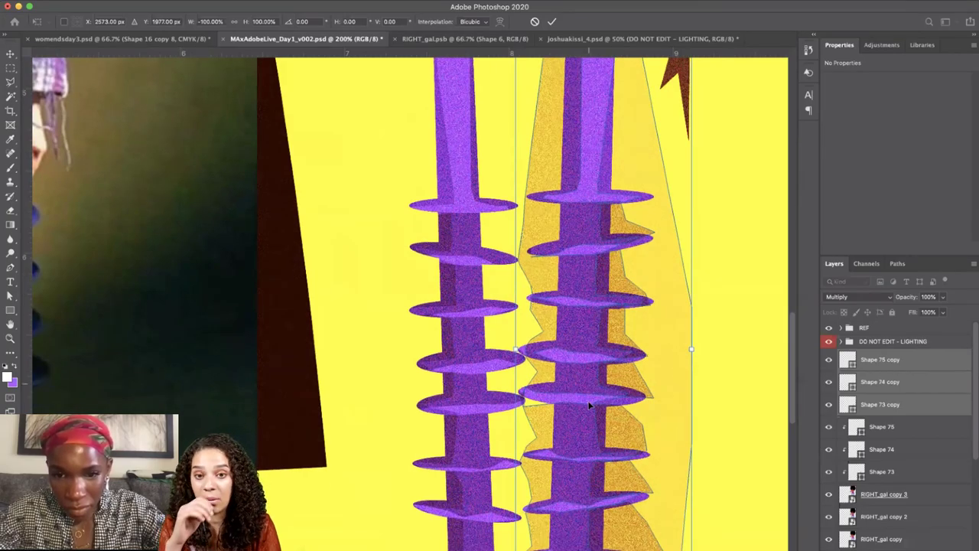
pyautogui.scroll(-6, 589, 405)
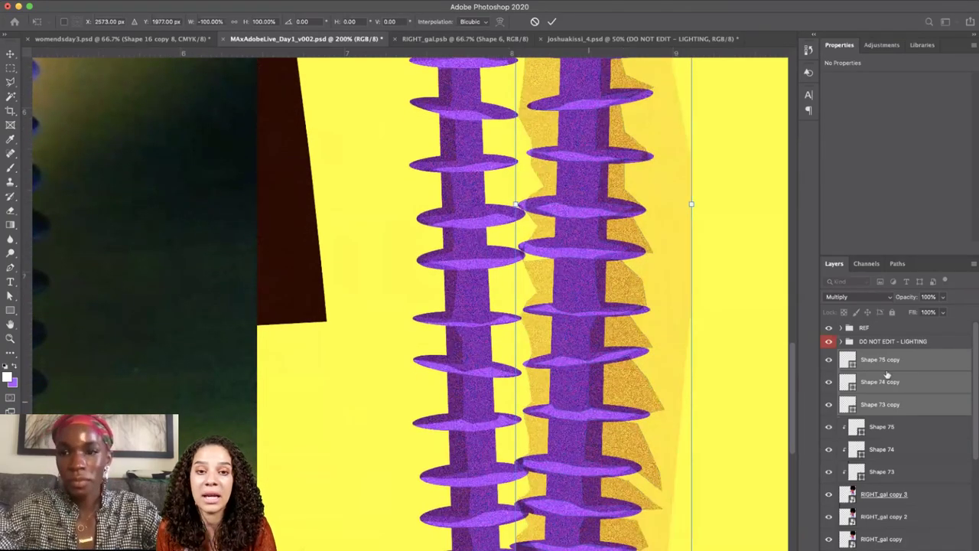
pyautogui.press('Return')
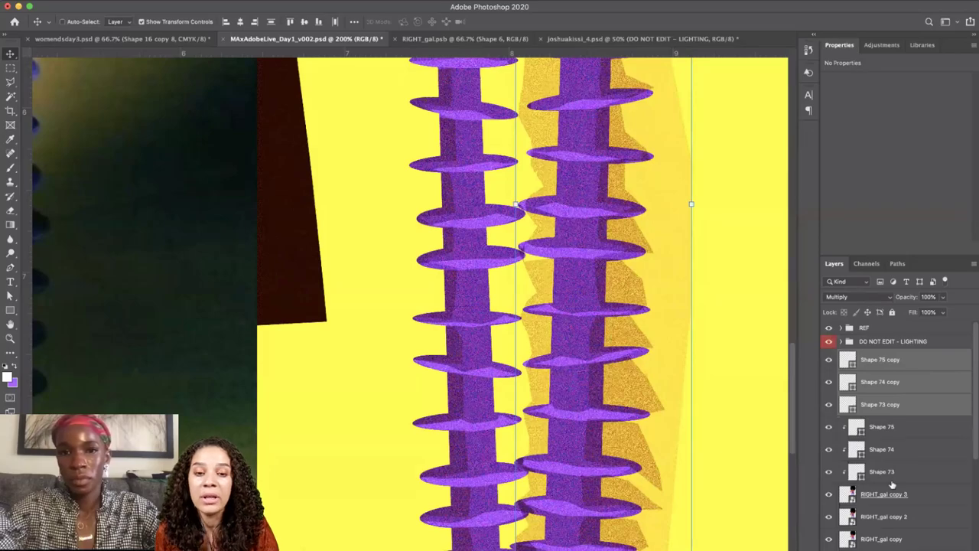
pyautogui.moveTo(891, 484); pyautogui.dragTo(892, 484)
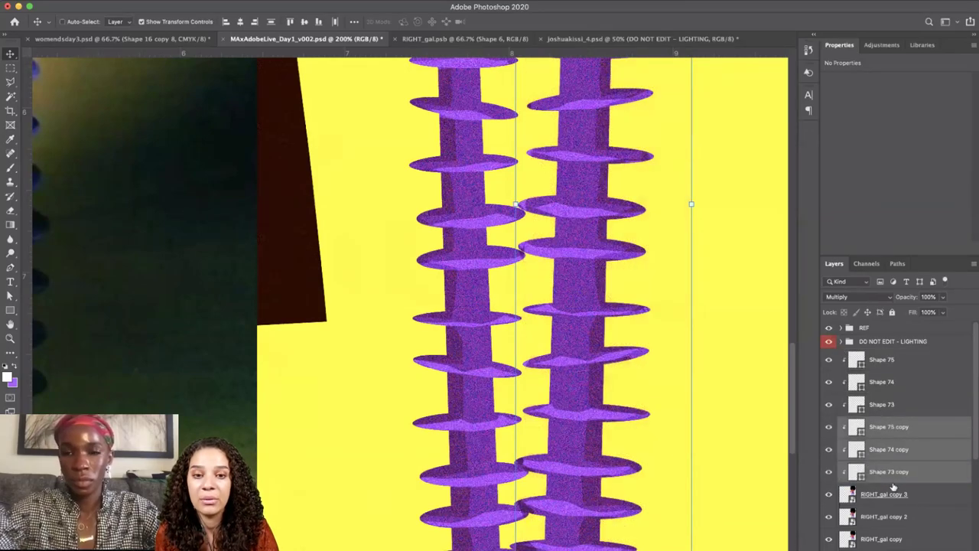
# Check the mirrored shading against the reference and the whole figure, selecting the paths of Shape 75 copy and Shape 74 copy.
pyautogui.click(13, 296)
pyautogui.click(524, 210)
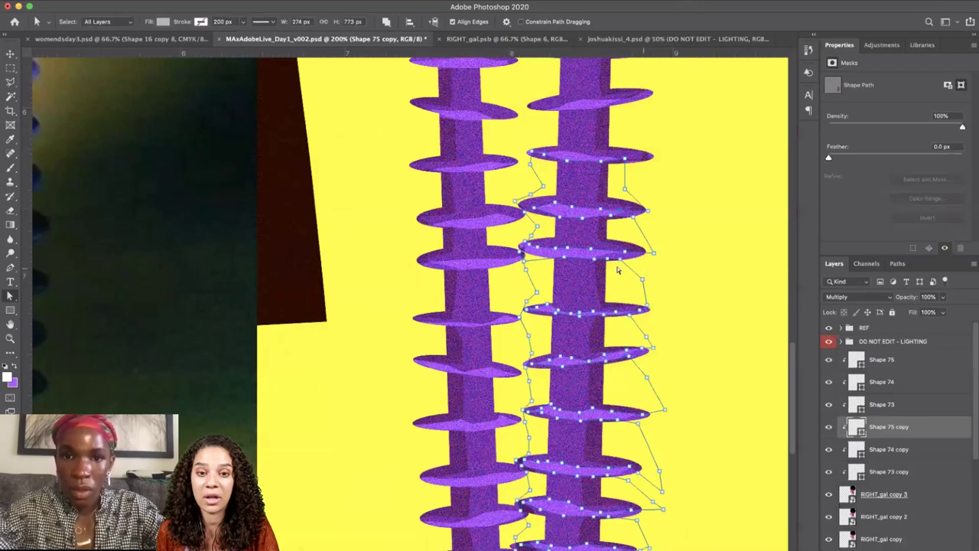
pyautogui.hscroll(-4, 593, 282)
pyautogui.scroll(1, 592, 280)
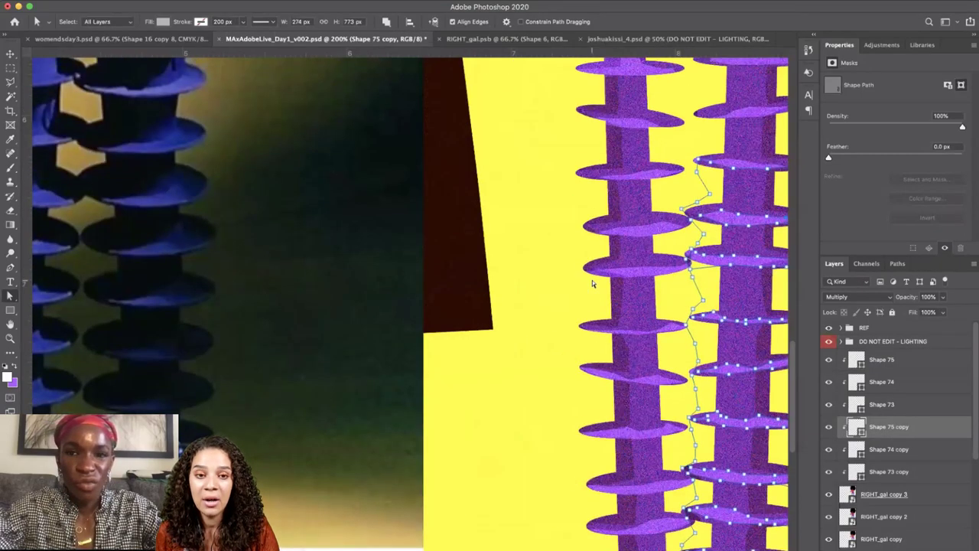
pyautogui.hscroll(2, 592, 280)
pyautogui.press('super+0')
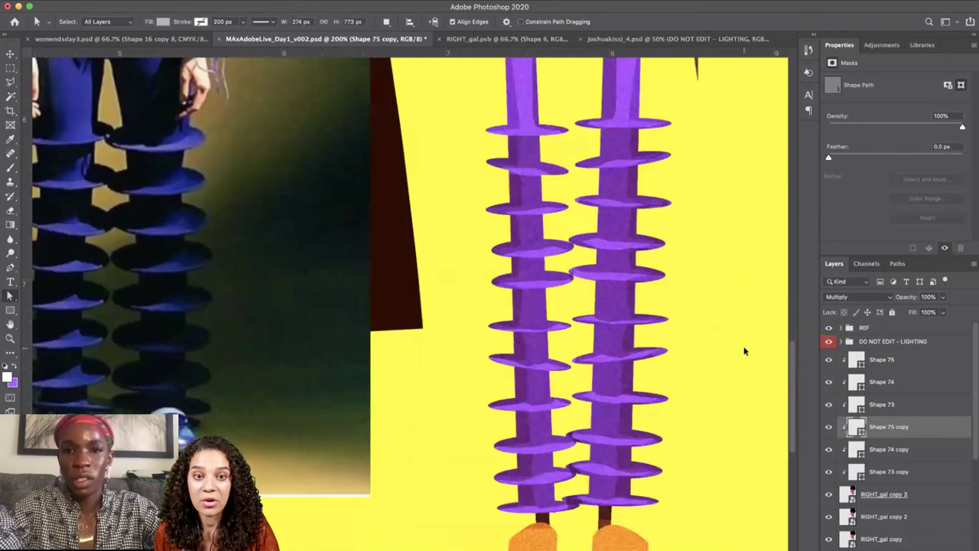
pyautogui.press('super+minus')
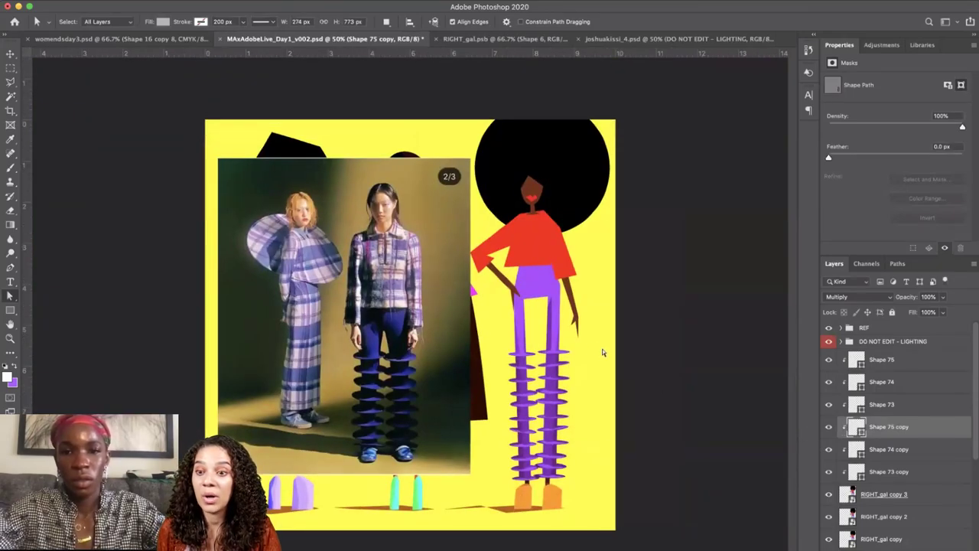
pyautogui.click(550, 322)
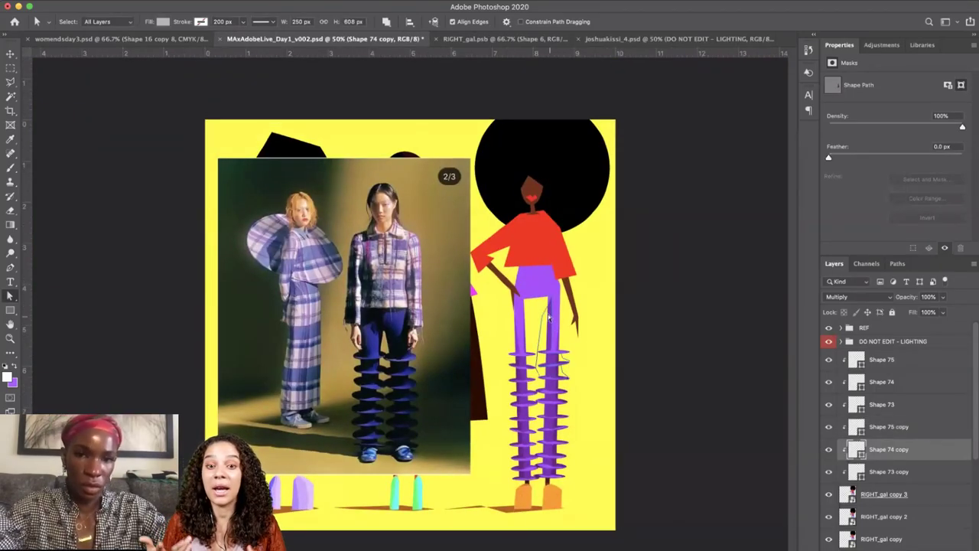
# Reshape the upper inner-leg edge of Shape 74 copy by moving its path's anchor points to refine the thigh shading.
pyautogui.click(547, 320)
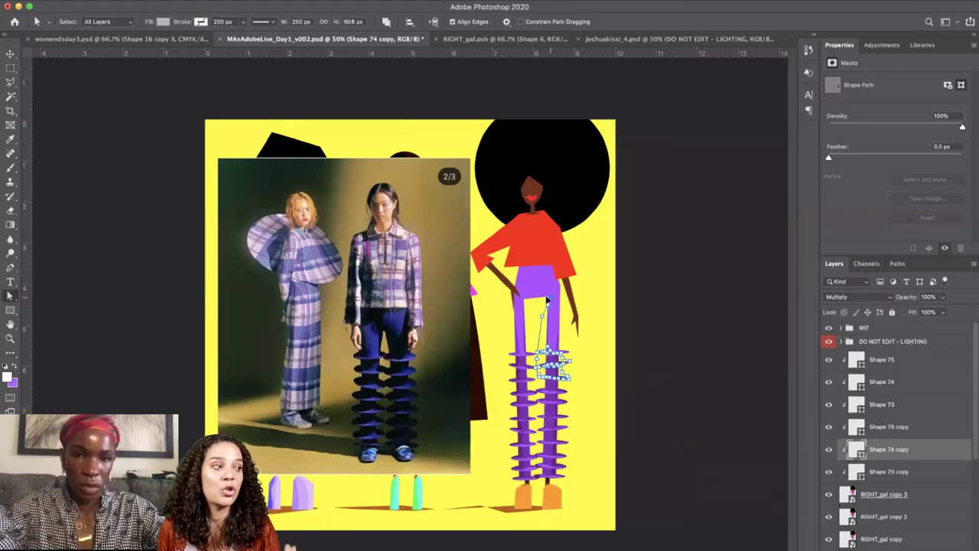
pyautogui.moveTo(546, 299); pyautogui.dragTo(546, 300)
pyautogui.press('super+plus')
pyautogui.press('super+plus')
pyautogui.press('super+plus')
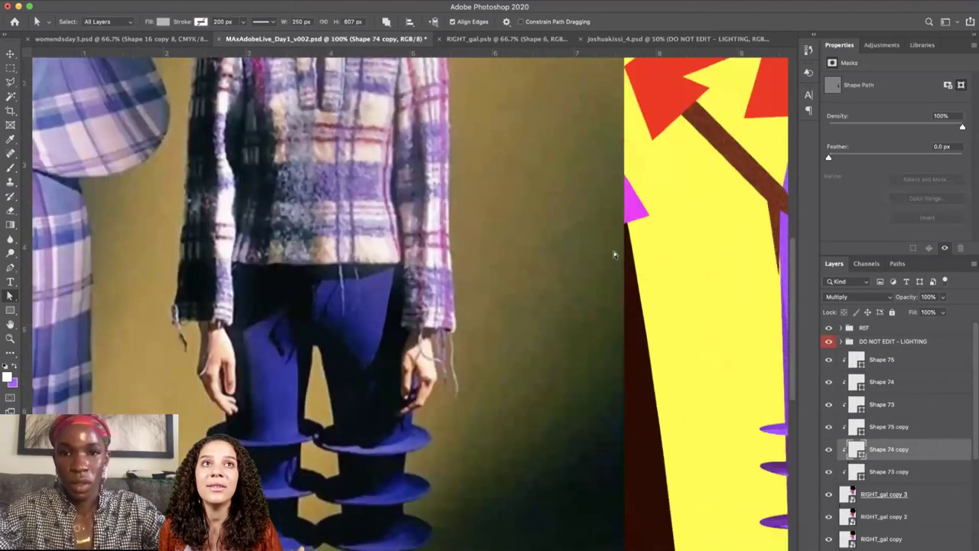
pyautogui.hscroll(10, 438, 198)
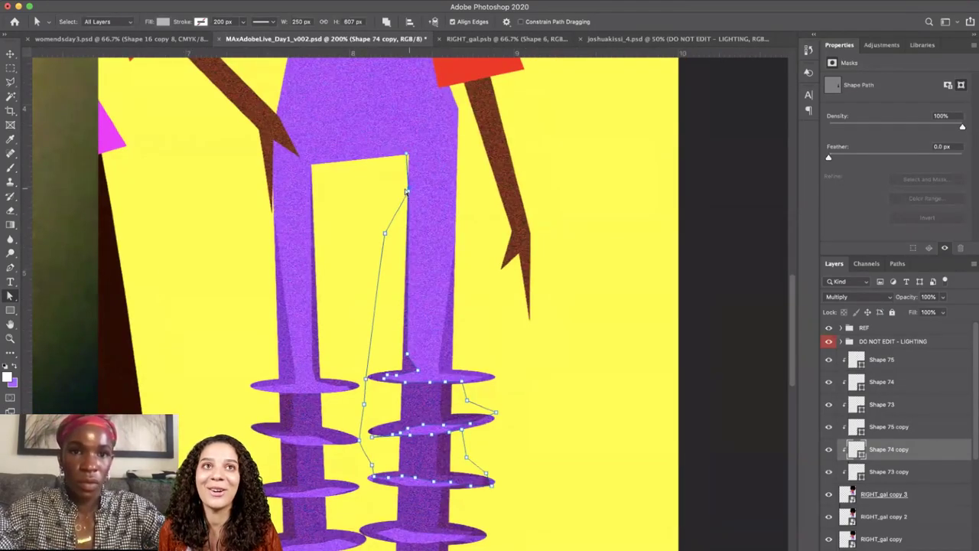
pyautogui.moveTo(407, 192); pyautogui.dragTo(396, 193)
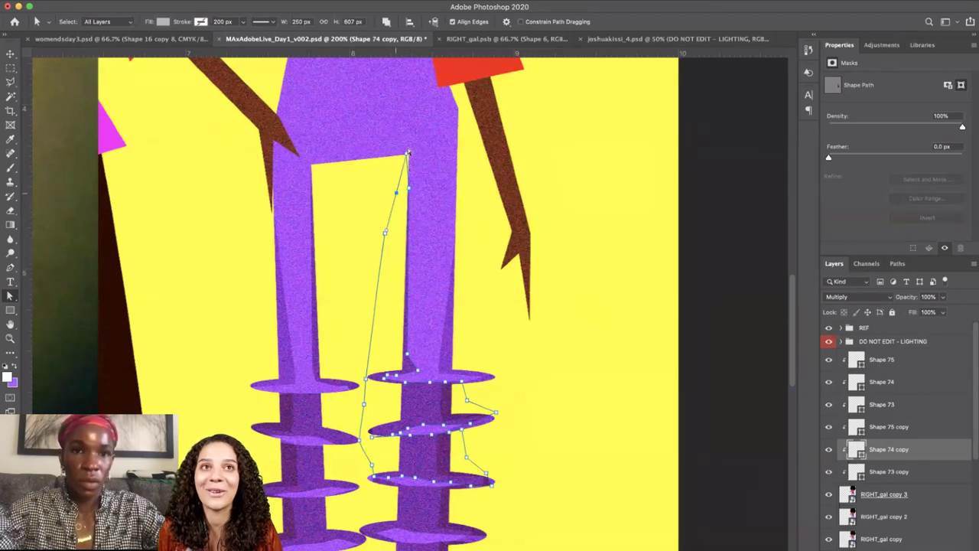
pyautogui.press('Return')
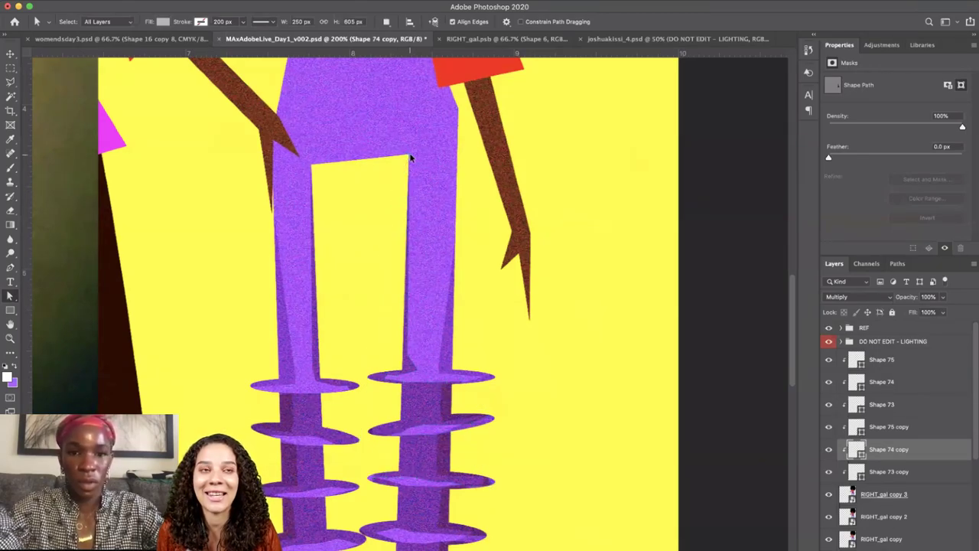
# Compare the trouser shading with the reference photo and inspect the outlines of Shape 73 copy and Shape 73.
pyautogui.press('super+minus')
pyautogui.press('super+minus')
pyautogui.scroll(-4, 410, 157)
pyautogui.hscroll(5, 410, 157)
pyautogui.hscroll(-3, 410, 158)
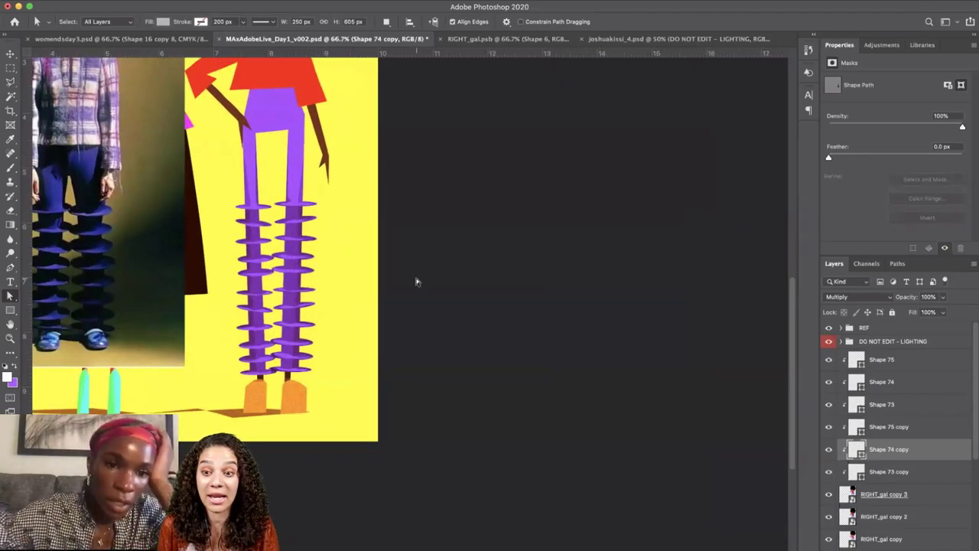
pyautogui.hscroll(-5, 416, 280)
pyautogui.scroll(1, 416, 282)
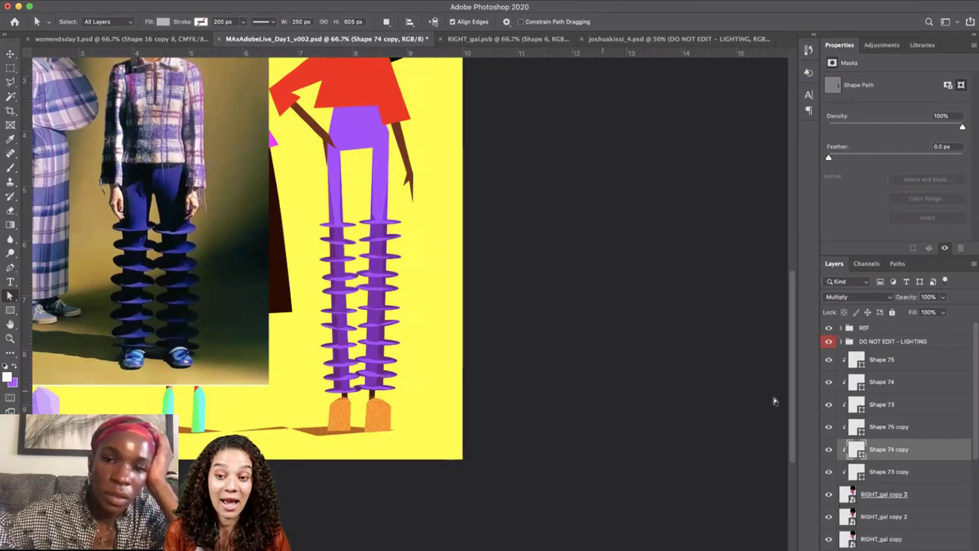
pyautogui.click(858, 473)
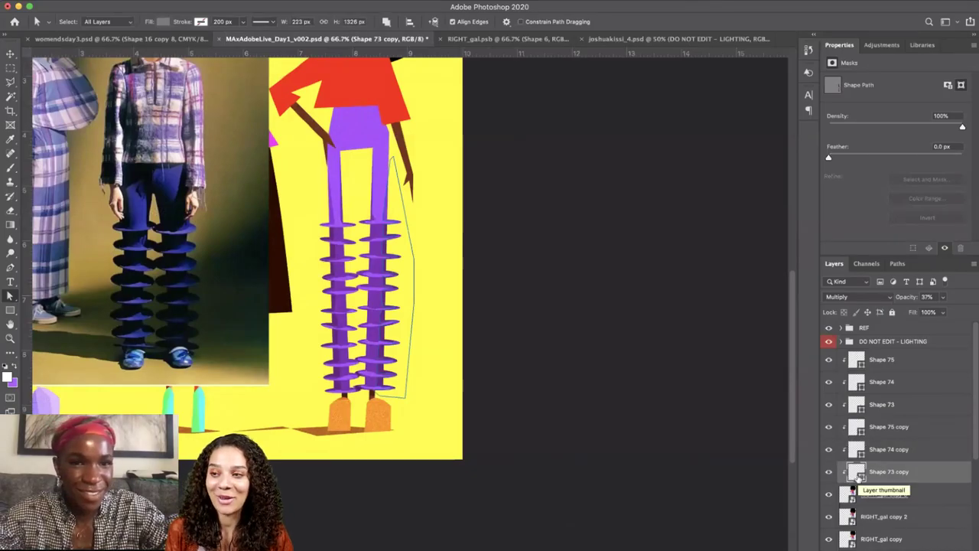
pyautogui.doubleClick(858, 406)
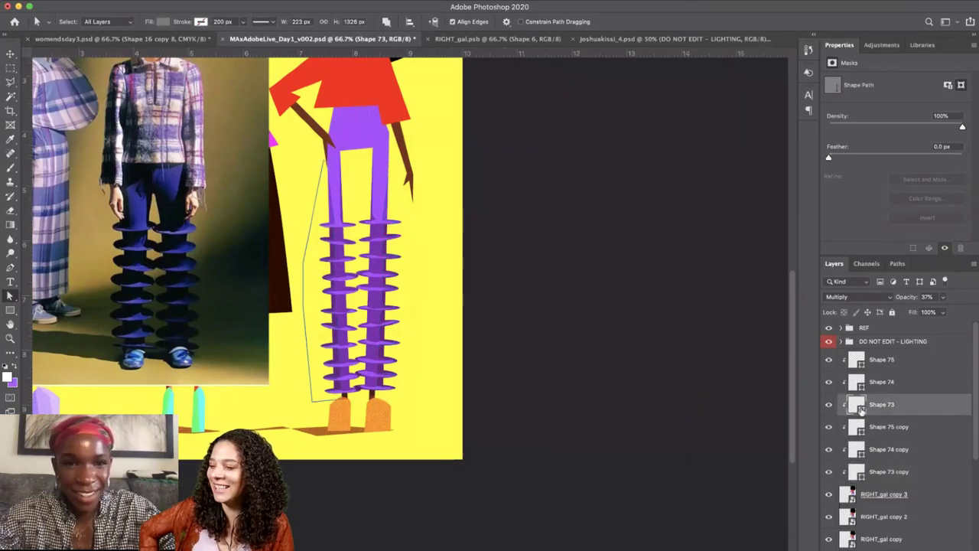
pyautogui.press('Escape')
pyautogui.click(601, 417)
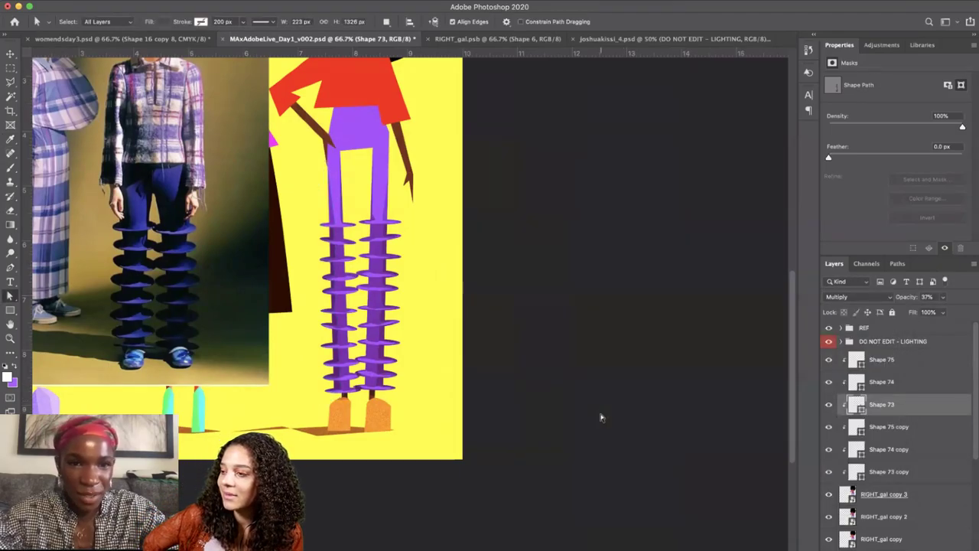
# Hide the REF group to reveal the full illustration and save the document.
pyautogui.press('super+s')
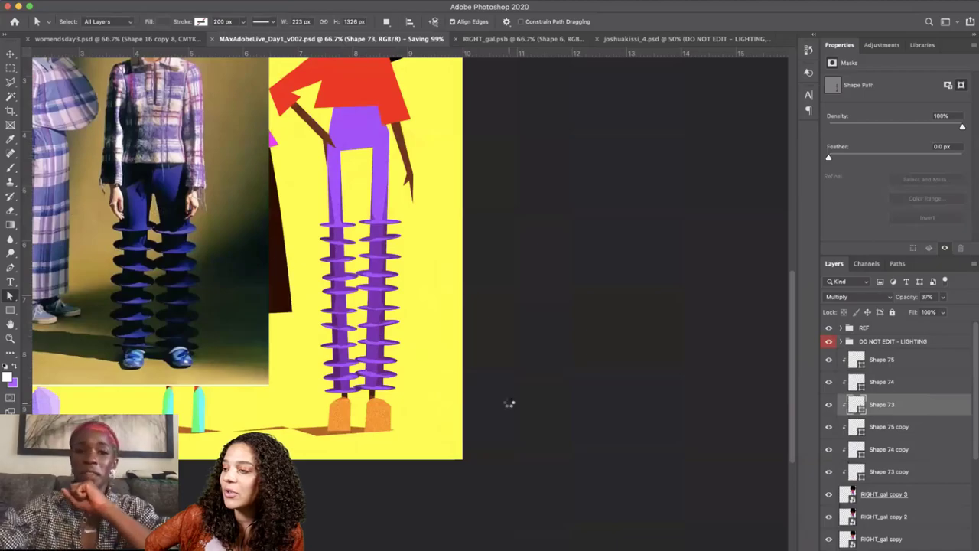
pyautogui.hscroll(-3, 509, 405)
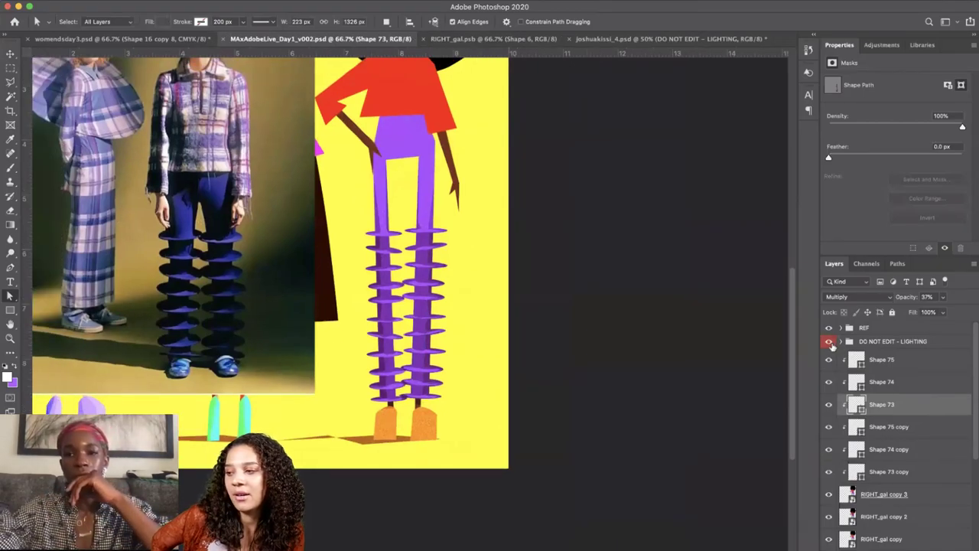
pyautogui.click(829, 329)
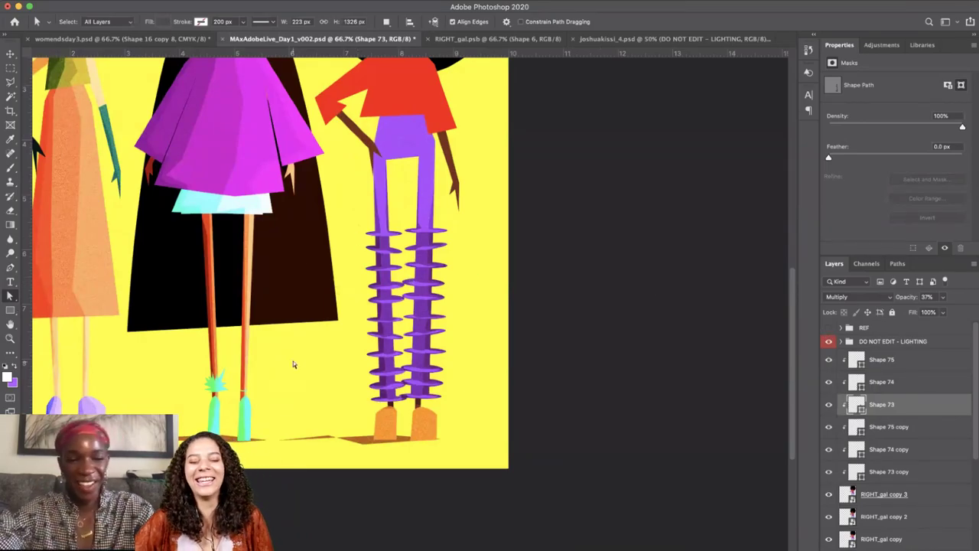
pyautogui.press('super+s')
pyautogui.press('super+minus')
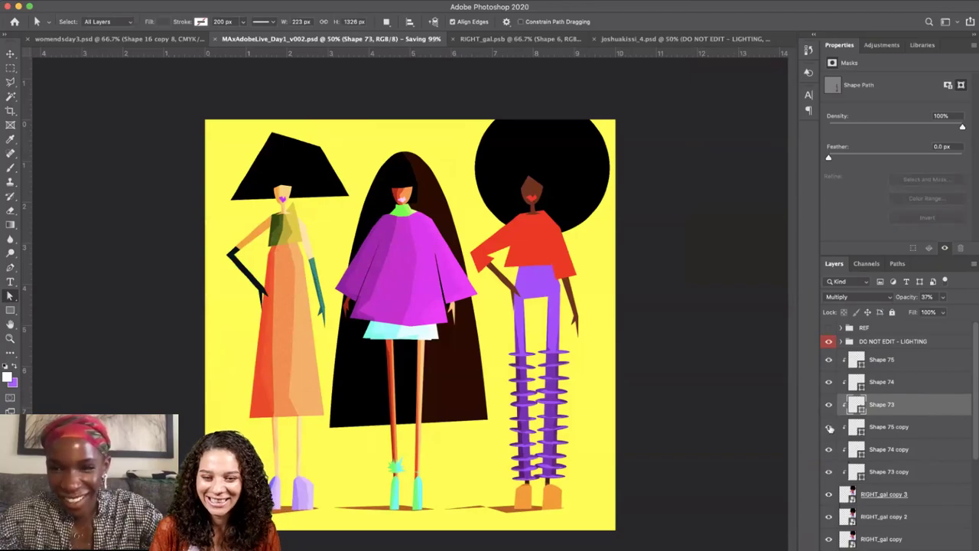
# Select the RIGHT_gal copy 3 layer and view its available blend modes.
pyautogui.click(886, 495)
pyautogui.click(889, 517)
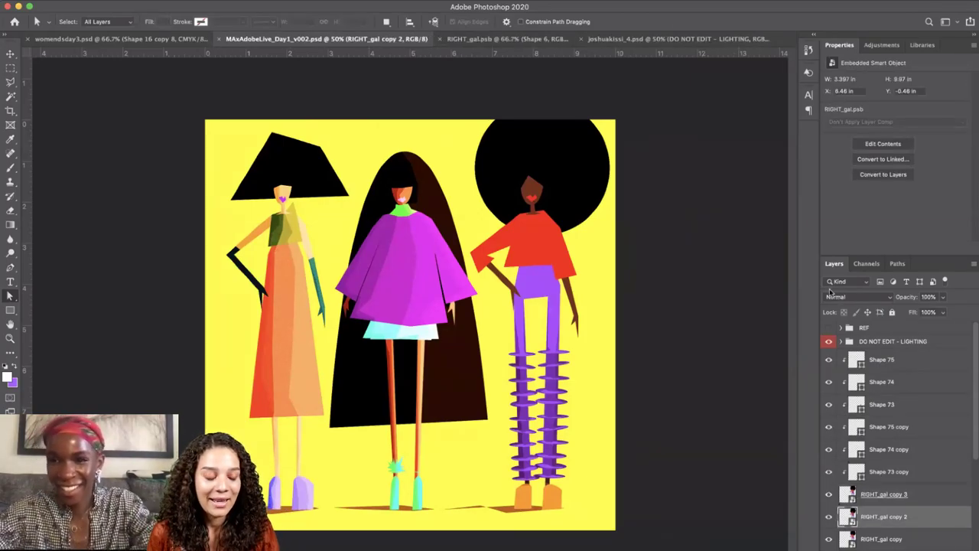
pyautogui.click(892, 496)
pyautogui.click(849, 296)
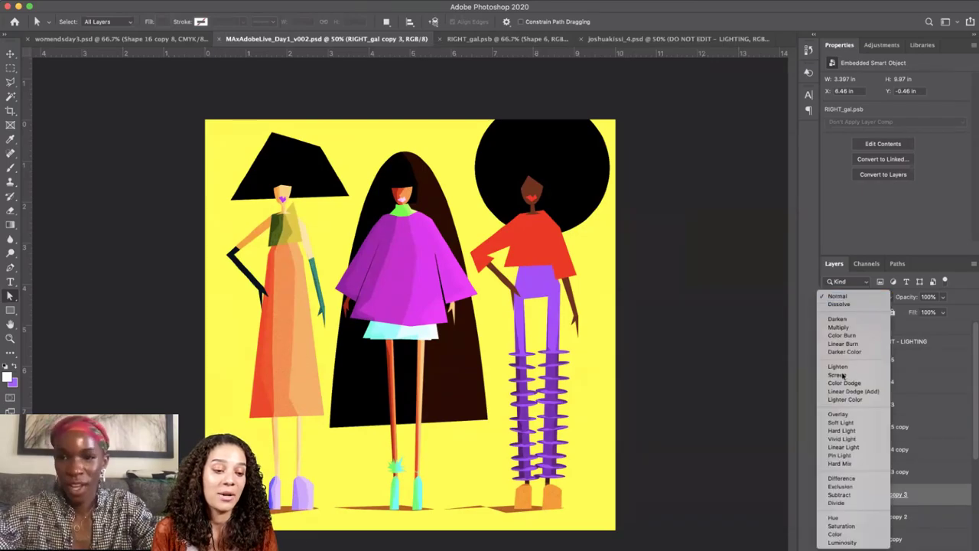
pyautogui.press('Escape')
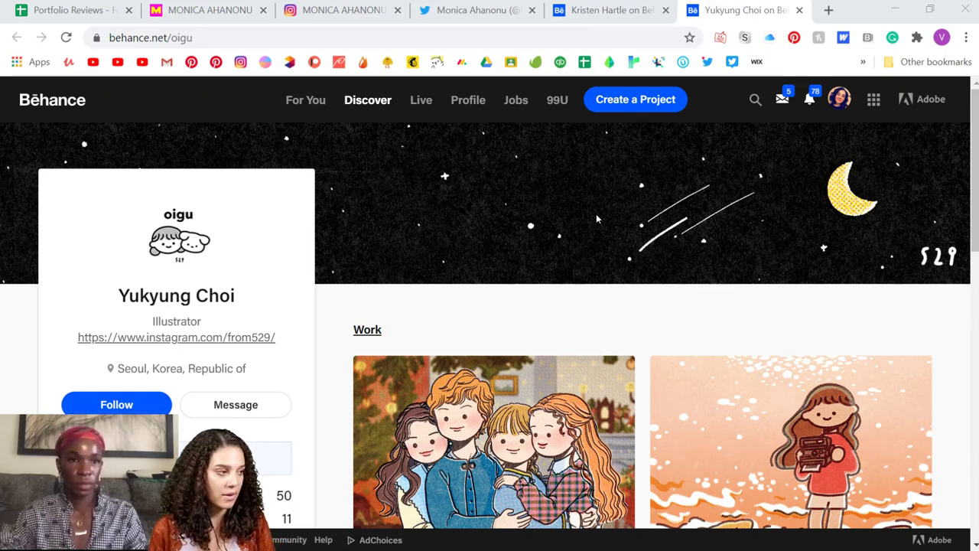
# Switch to the illustrator's Behance profile in the browser and look through all the project covers.
pyautogui.scroll(-2, 616, 291)
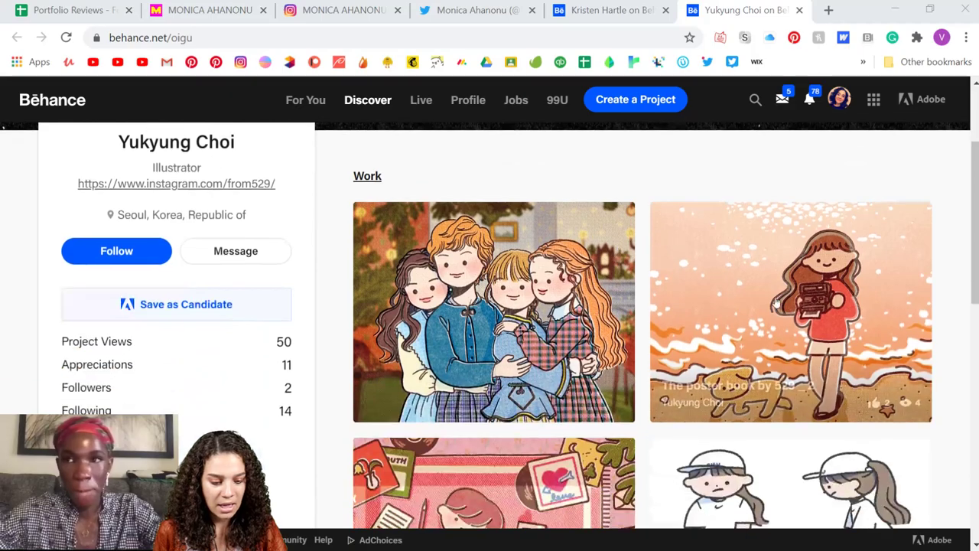
pyautogui.scroll(-4, 828, 284)
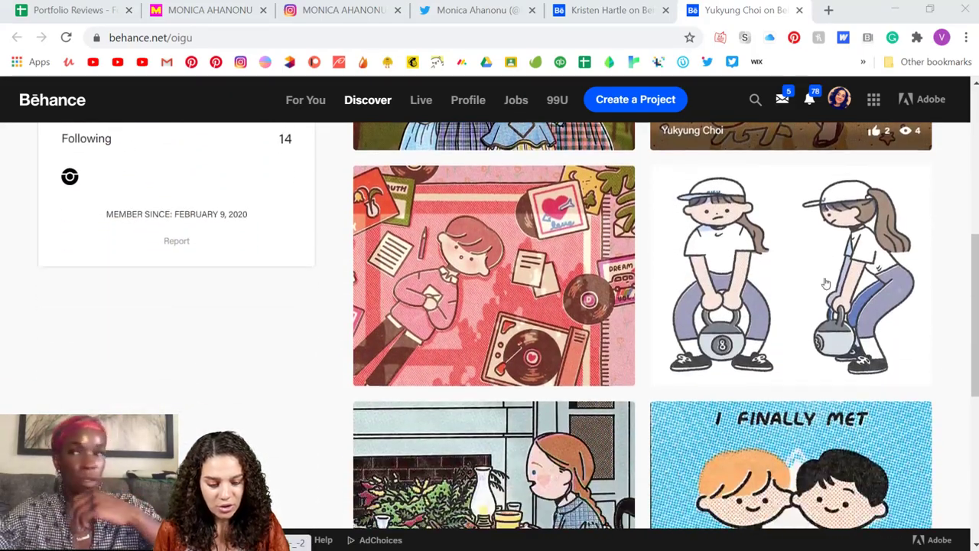
pyautogui.scroll(-5, 827, 284)
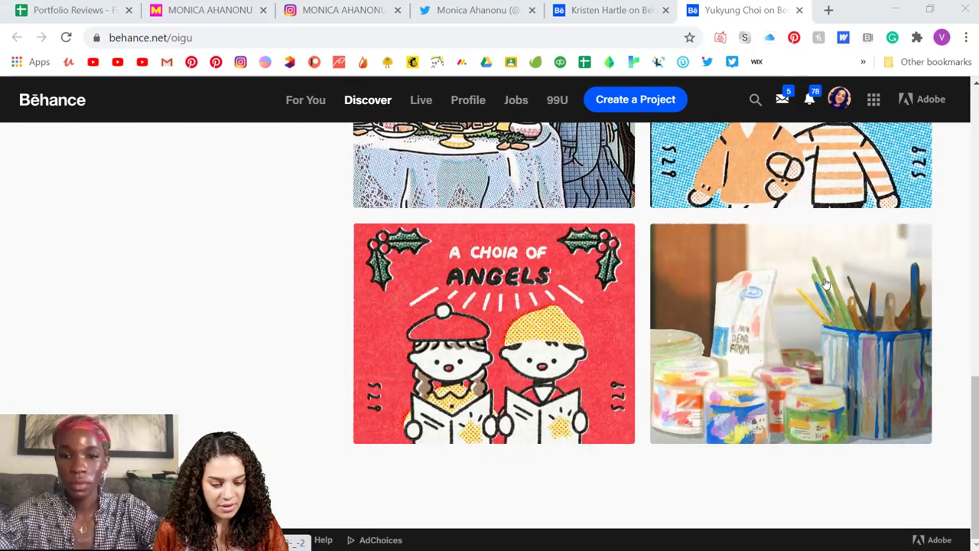
pyautogui.scroll(12, 827, 284)
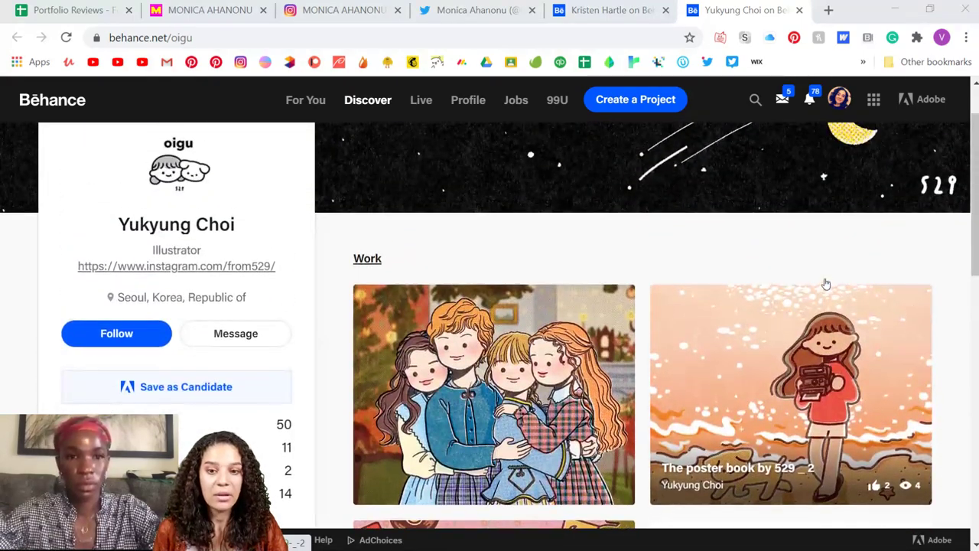
pyautogui.scroll(-9, 826, 284)
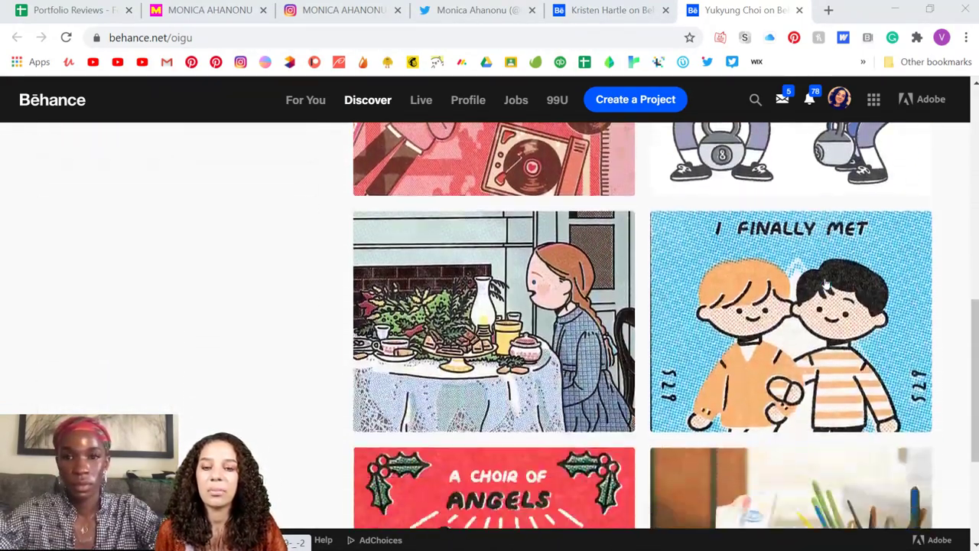
pyautogui.scroll(11, 826, 284)
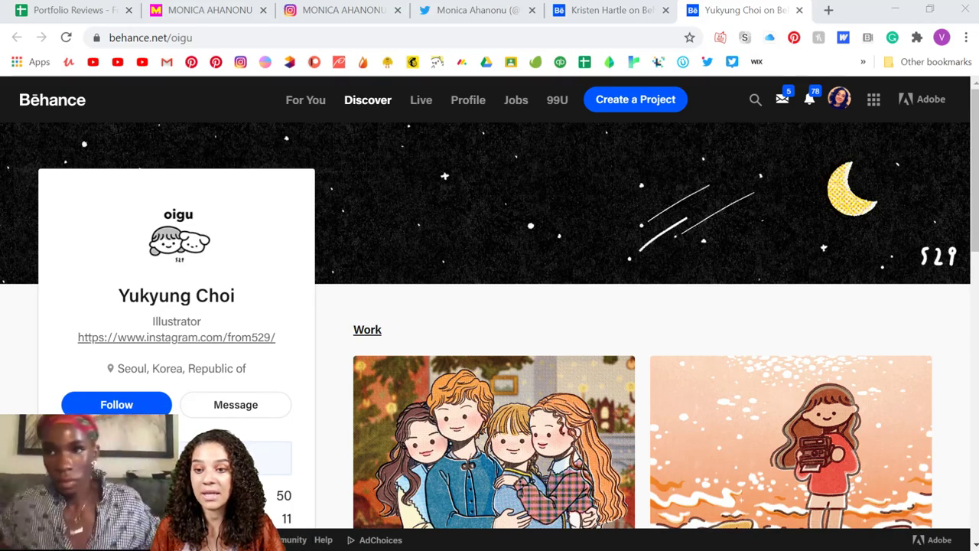
# Examine the profile card's bio, Instagram link and statistics alongside the first projects.
pyautogui.scroll(-3, 202, 320)
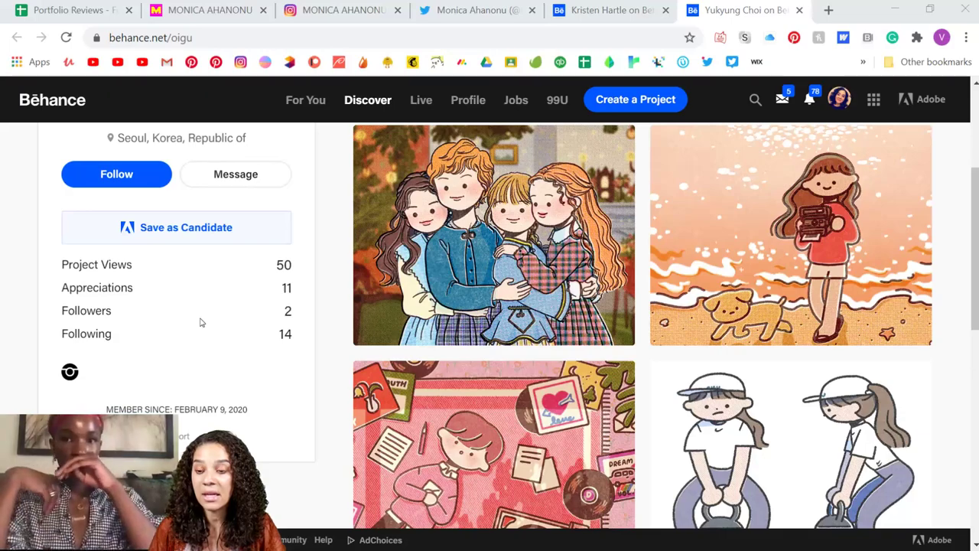
pyautogui.scroll(1, 210, 316)
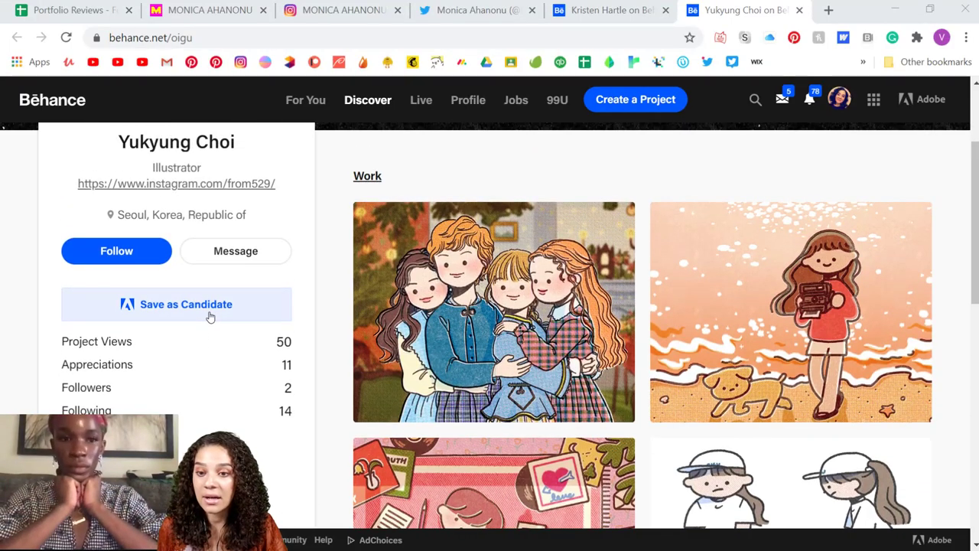
pyautogui.scroll(-1, 221, 316)
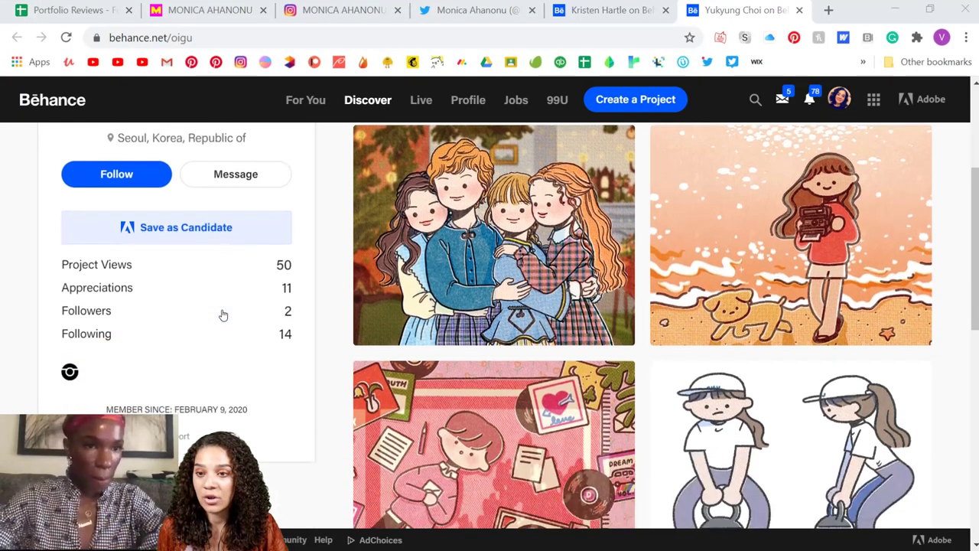
pyautogui.scroll(-1, 222, 314)
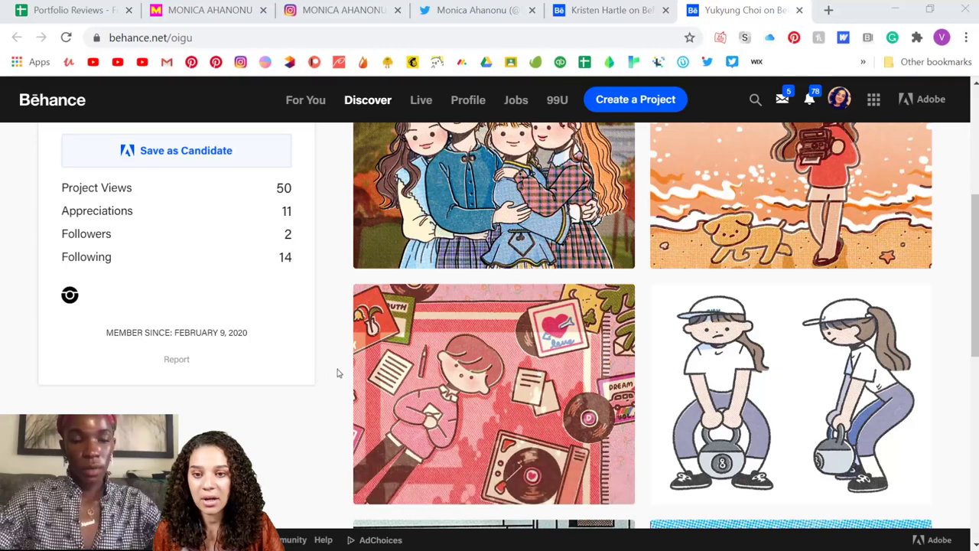
pyautogui.scroll(4, 337, 374)
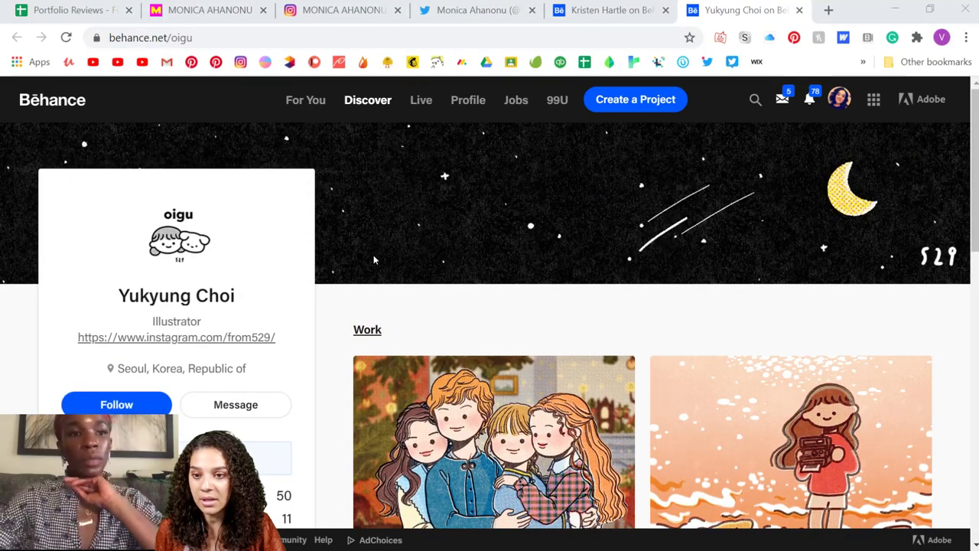
pyautogui.scroll(-1, 328, 335)
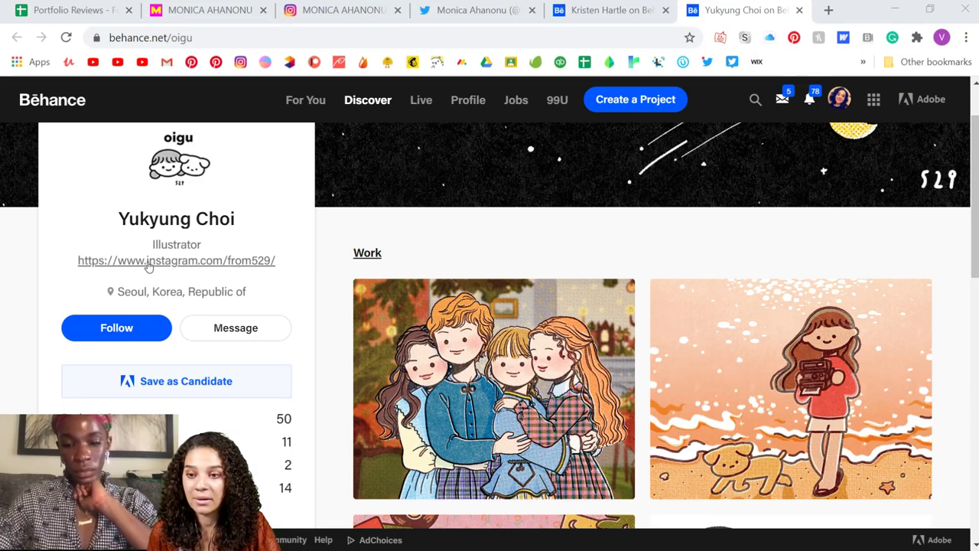
pyautogui.scroll(-1, 272, 284)
pyautogui.scroll(-2, 276, 283)
pyautogui.scroll(4, 280, 282)
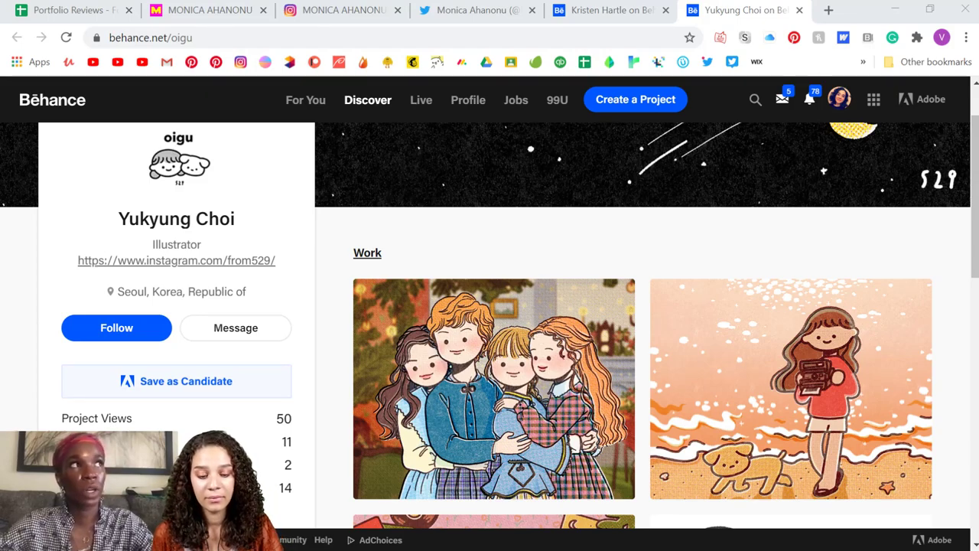
# Review the whole project grid again, comparing the oldest works at its end with the newest ones.
pyautogui.scroll(-10, 687, 360)
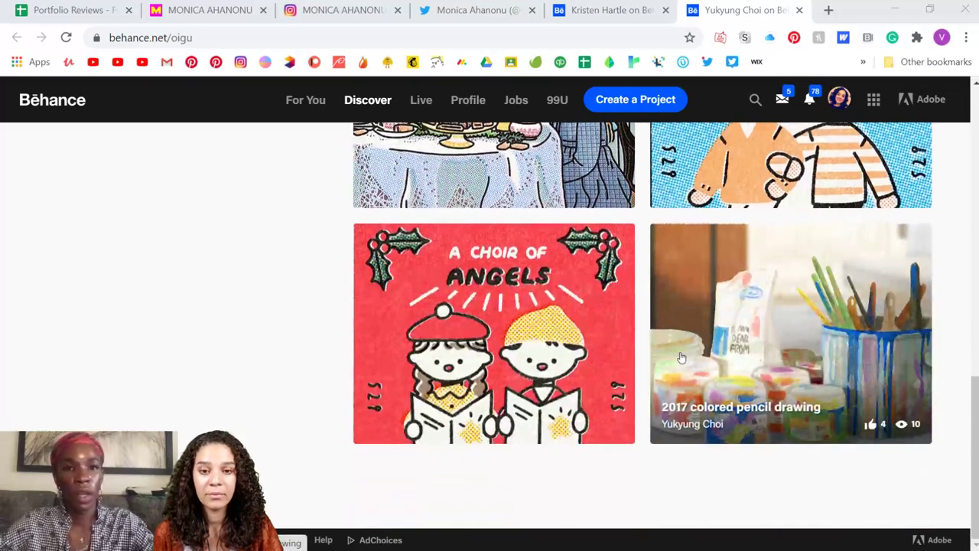
pyautogui.scroll(10, 681, 357)
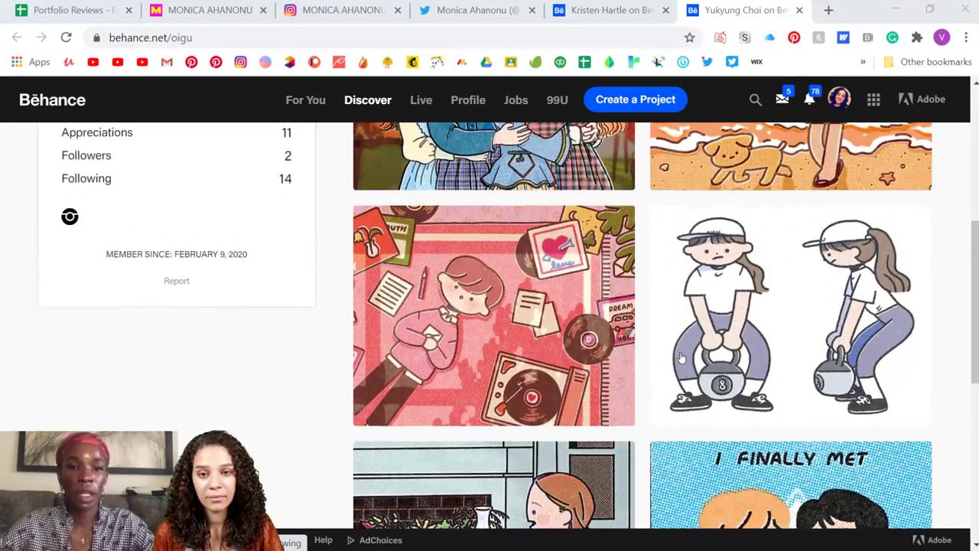
pyautogui.scroll(1, 681, 357)
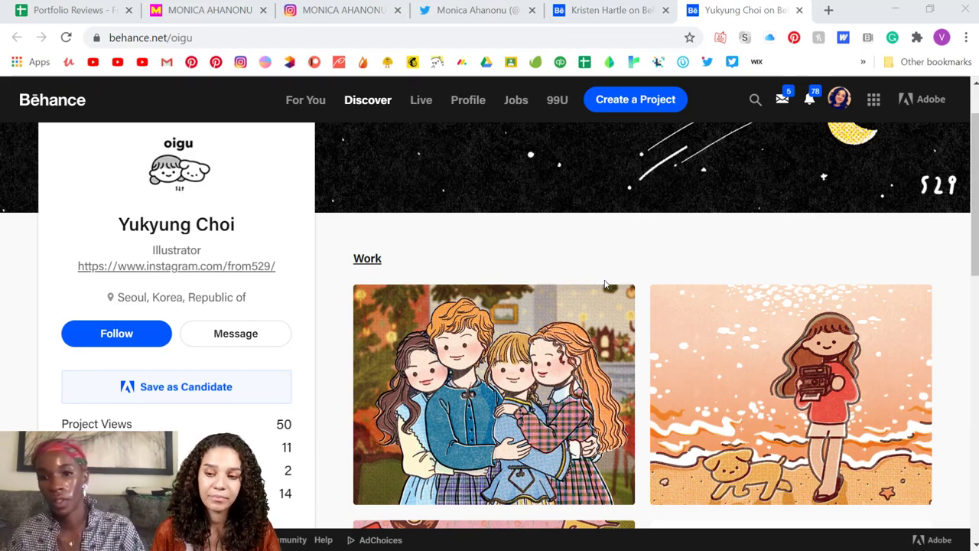
pyautogui.scroll(1, 527, 319)
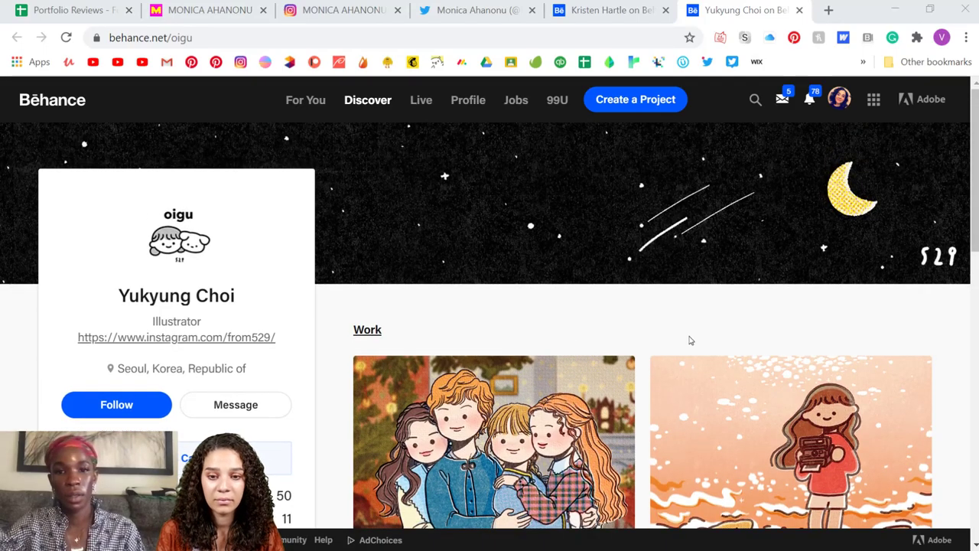
pyautogui.scroll(-5, 691, 339)
pyautogui.scroll(-10, 691, 340)
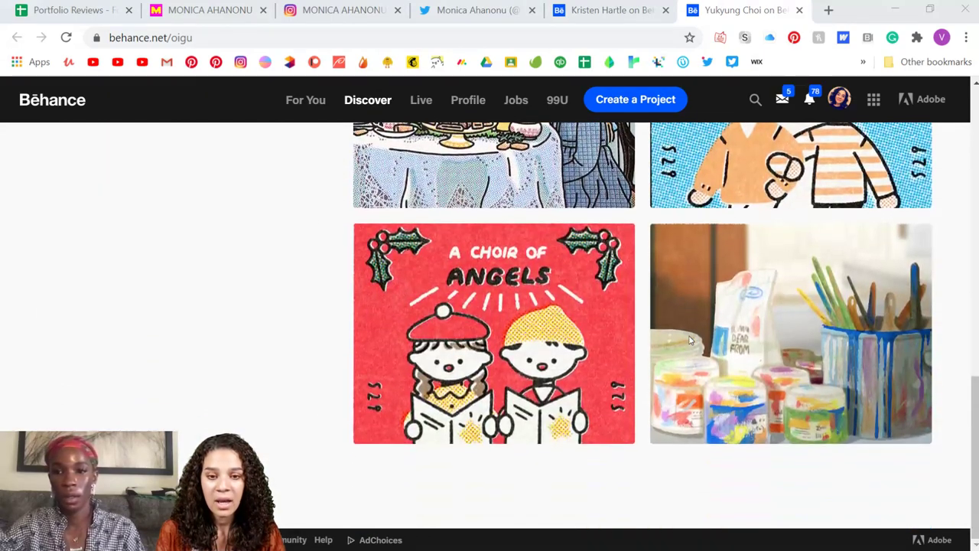
# Look over the illustrator's project covers again, from the profile header down to the painted art supplies and back.
pyautogui.scroll(5, 615, 357)
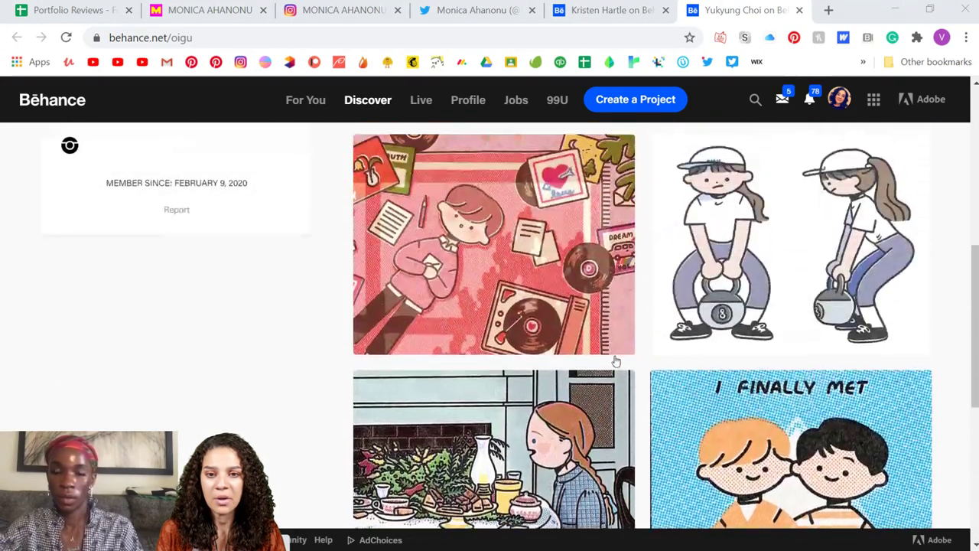
pyautogui.scroll(5, 615, 361)
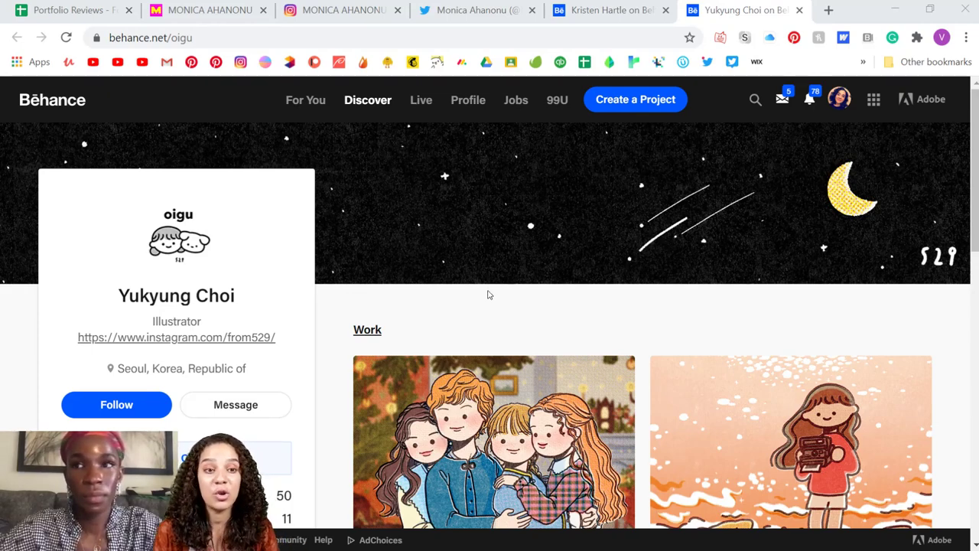
pyautogui.scroll(-2, 504, 222)
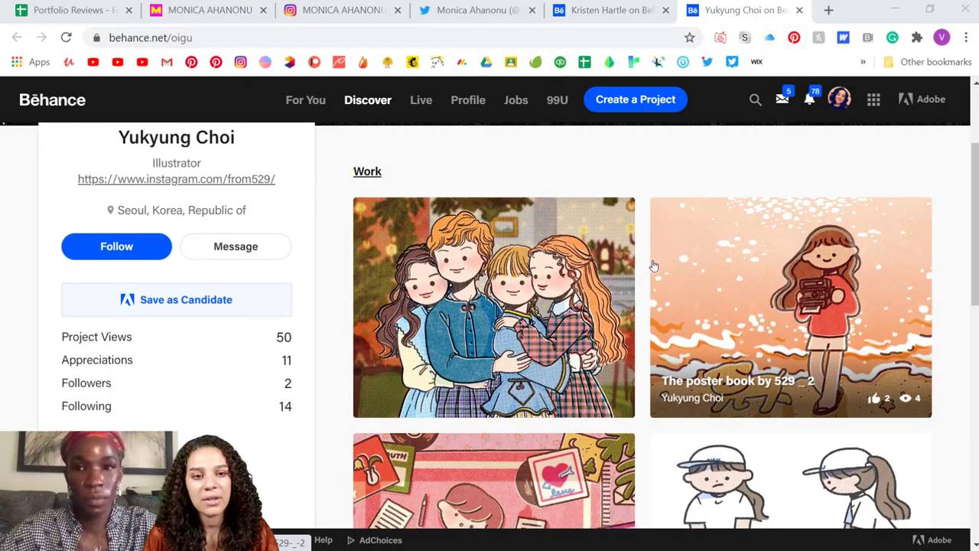
pyautogui.scroll(-2, 653, 266)
pyautogui.scroll(-6, 654, 265)
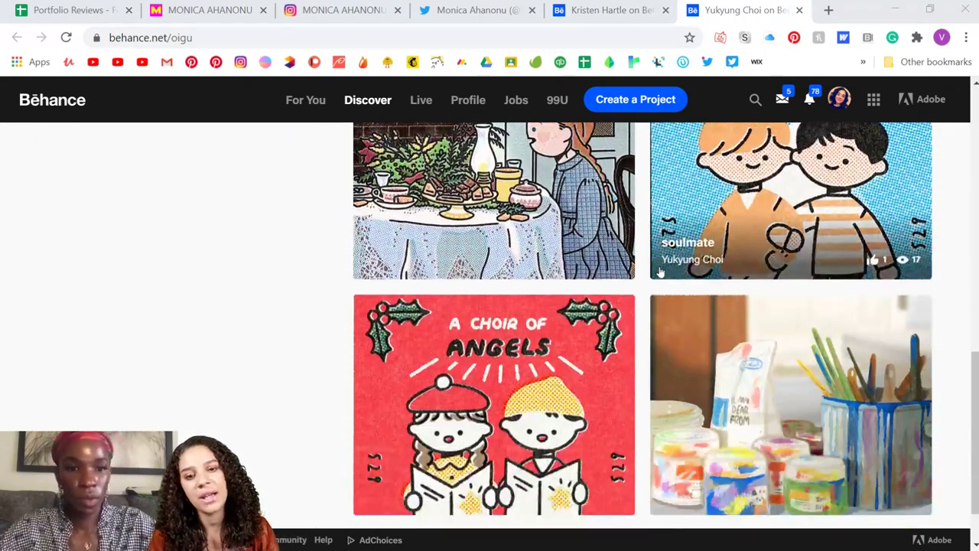
pyautogui.scroll(-1, 661, 271)
pyautogui.scroll(4, 661, 274)
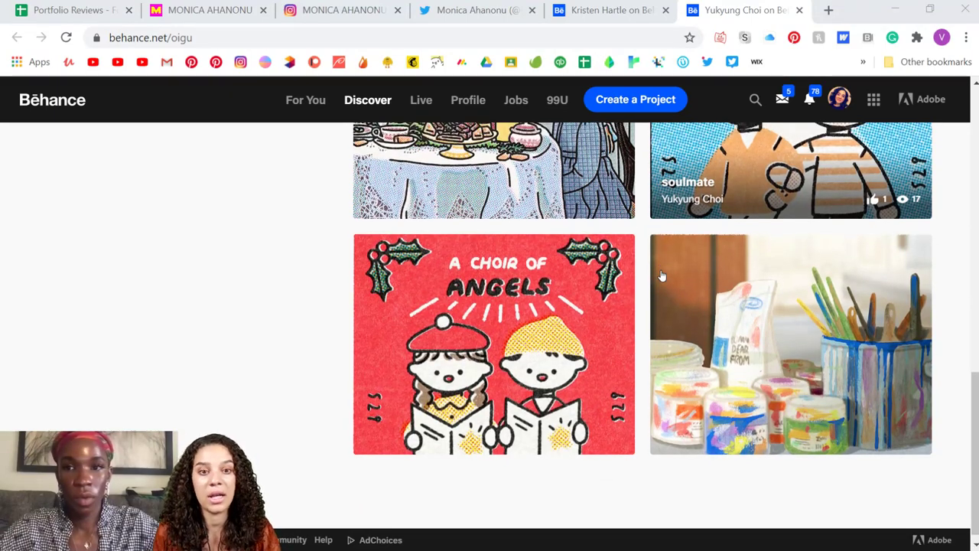
pyautogui.scroll(4, 661, 275)
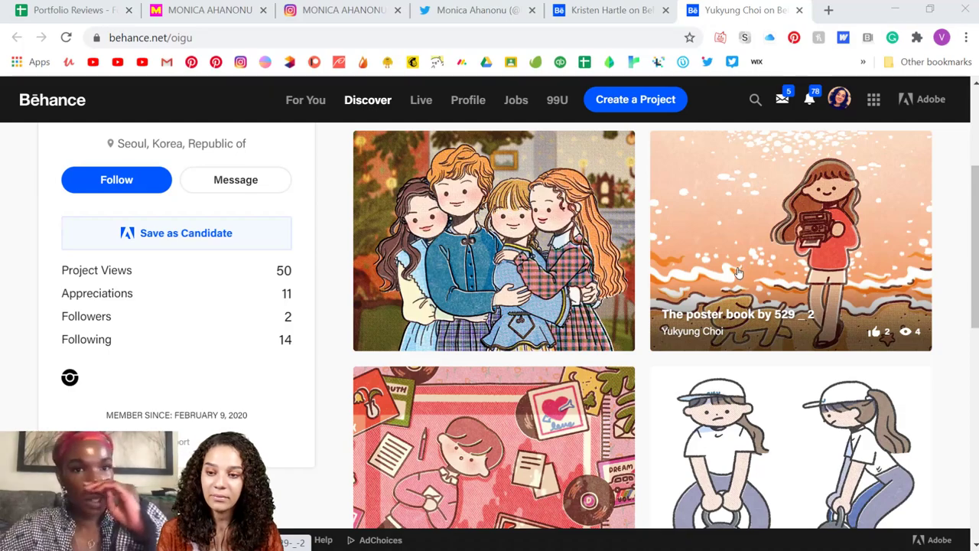
# Open the "Litte Women, 2019" project and look through its illustration, comments, tools and tags.
pyautogui.click(512, 223)
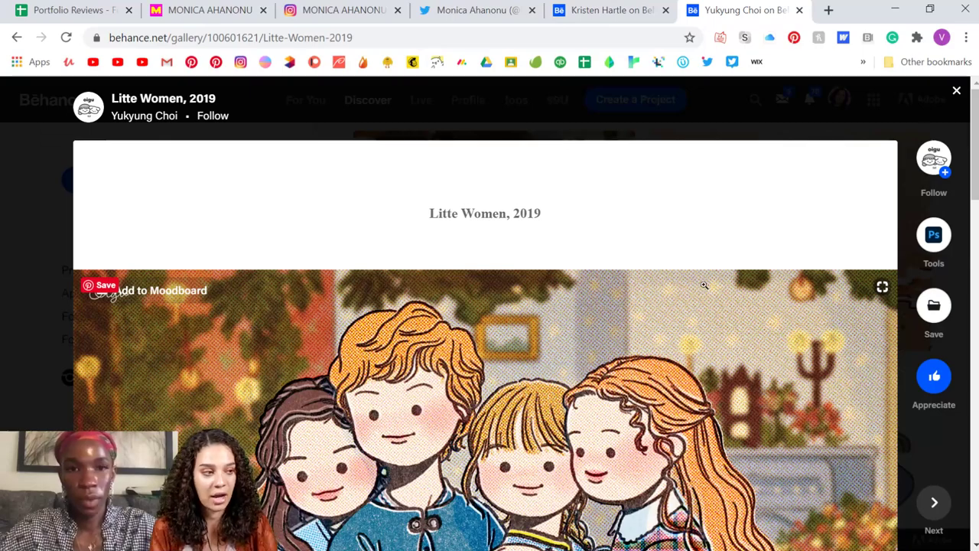
pyautogui.scroll(-15, 703, 286)
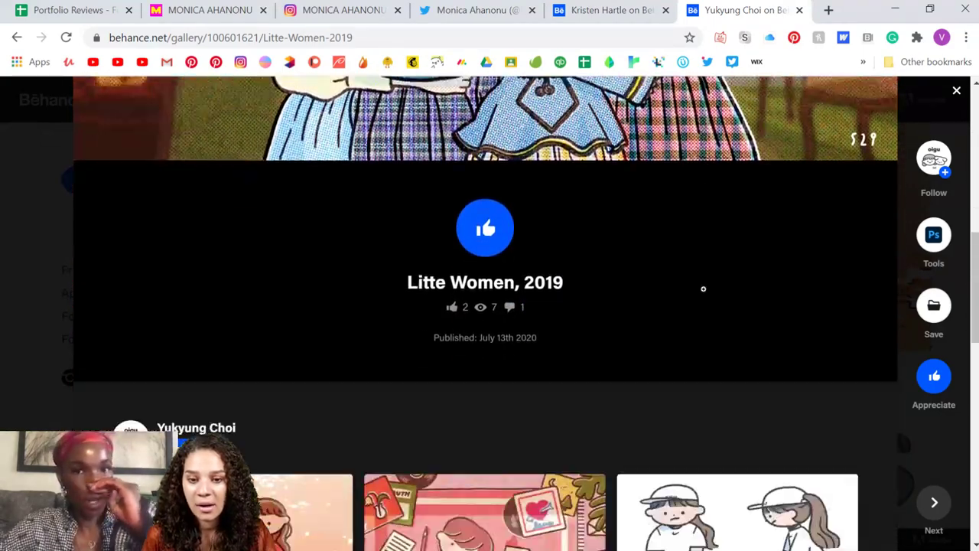
pyautogui.scroll(10, 702, 290)
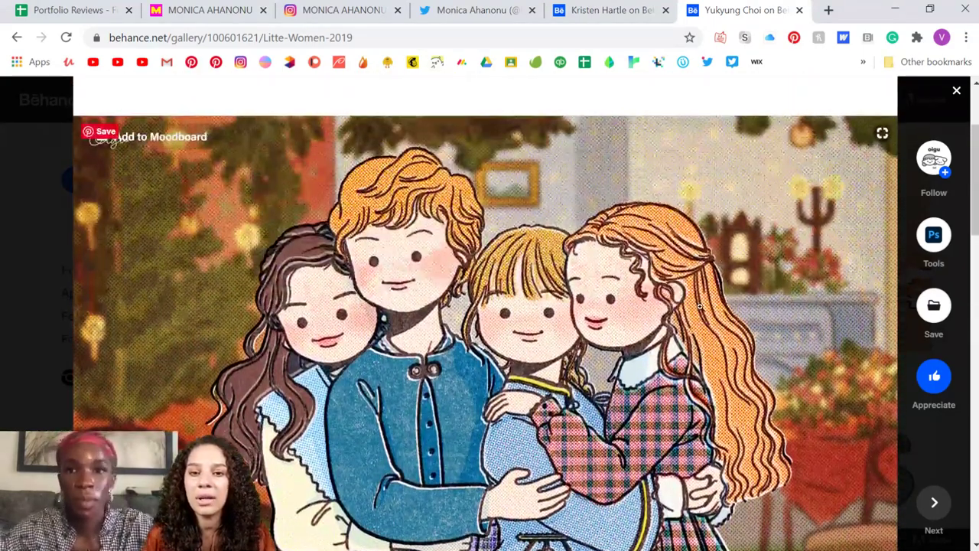
pyautogui.scroll(-2, 699, 306)
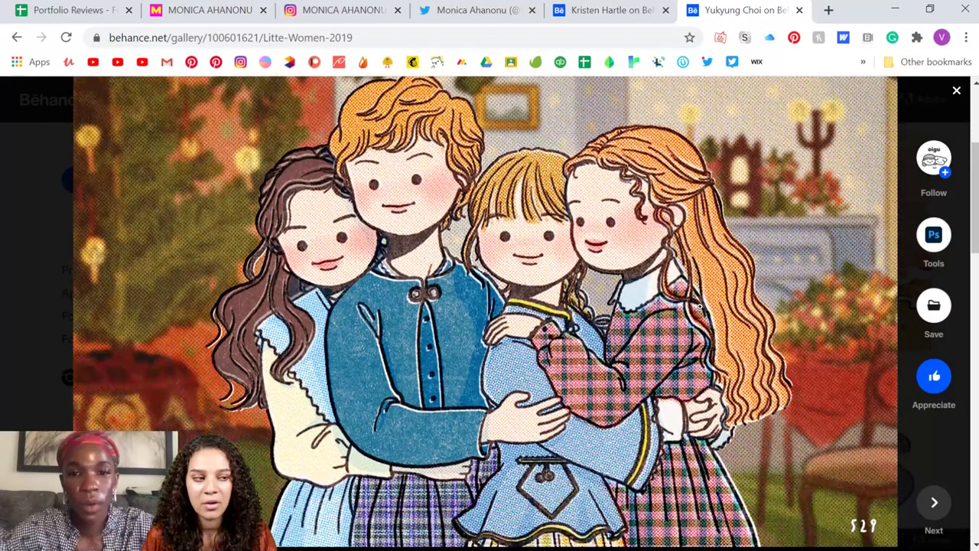
pyautogui.scroll(-12, 699, 306)
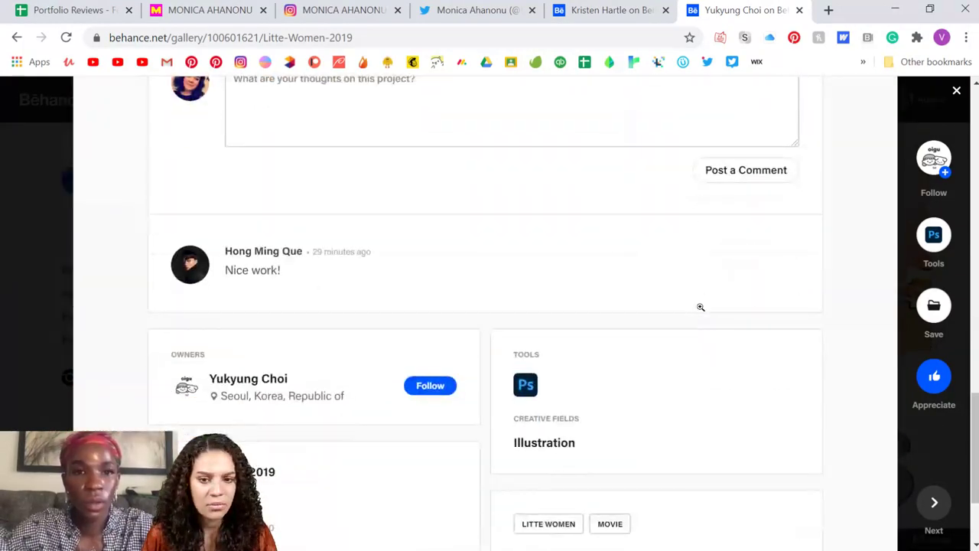
pyautogui.scroll(-1, 700, 309)
pyautogui.scroll(6, 700, 311)
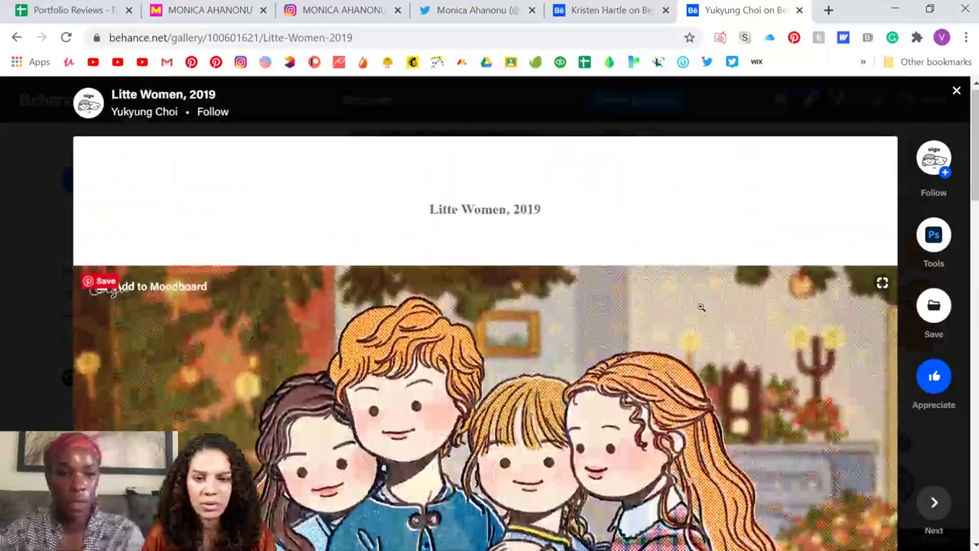
# Examine the four embracing figures, their patterned clothing and the room background in the "Litte Women, 2019" illustration.
pyautogui.scroll(-3, 700, 306)
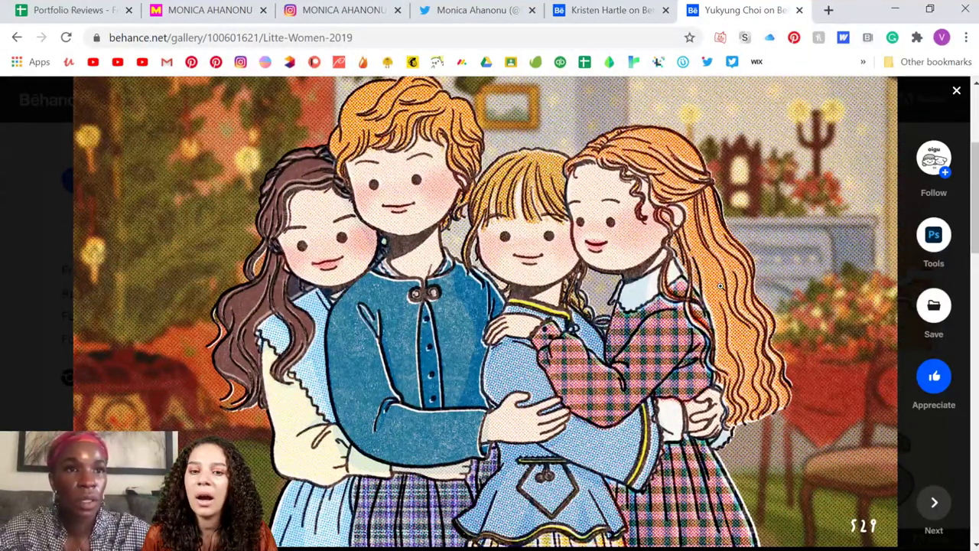
pyautogui.scroll(1, 720, 286)
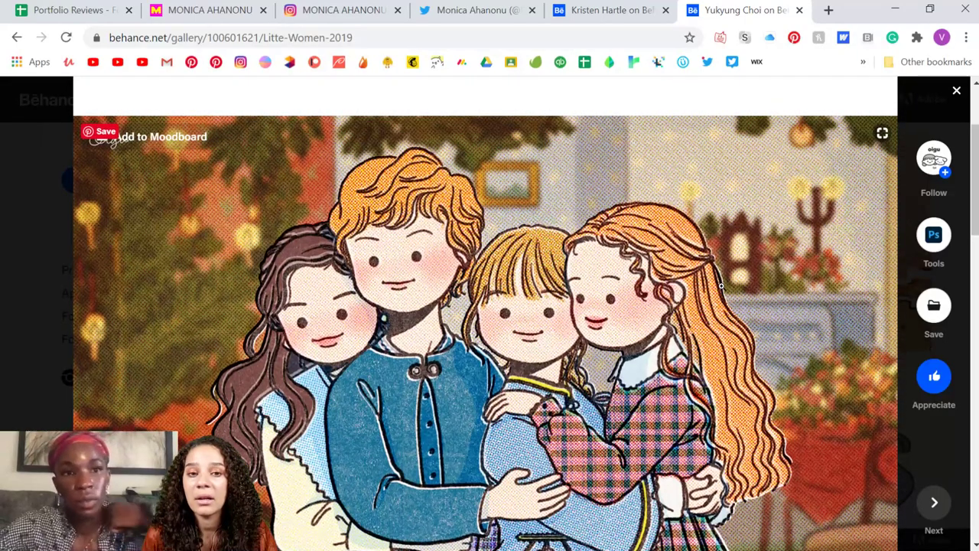
pyautogui.scroll(-1, 720, 287)
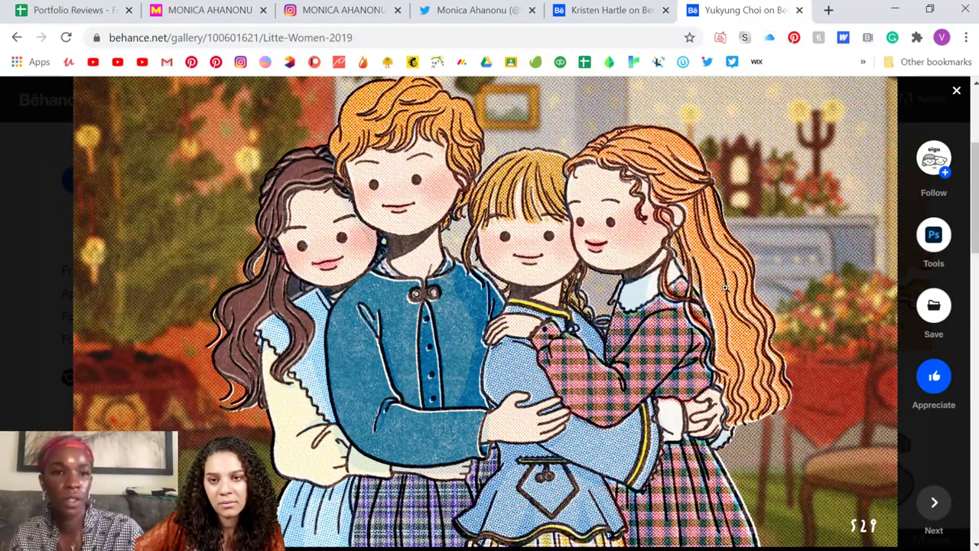
pyautogui.scroll(1, 666, 448)
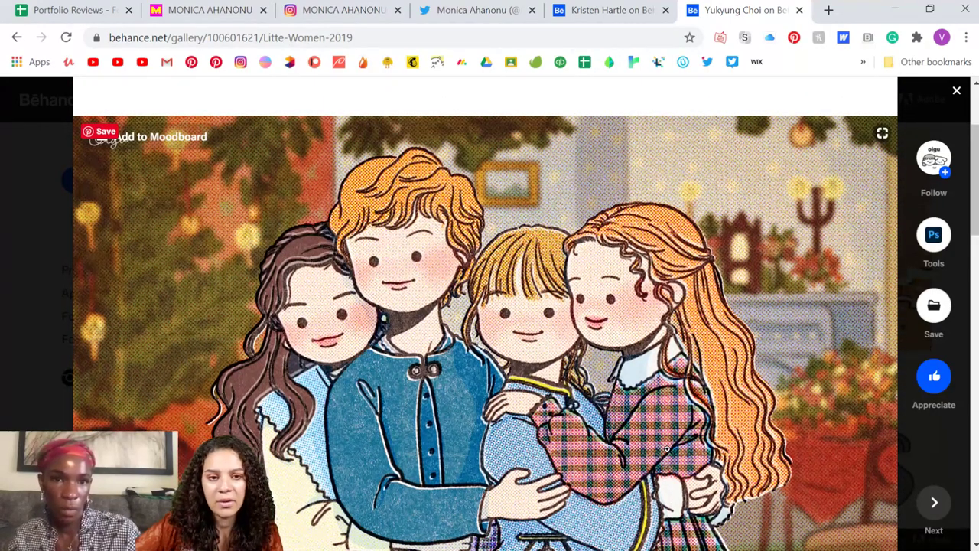
pyautogui.scroll(-1, 366, 207)
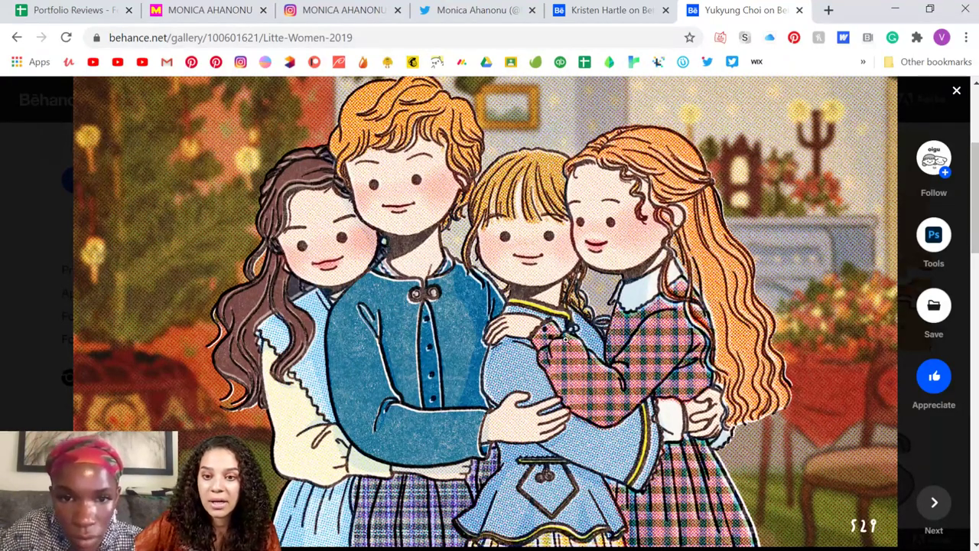
pyautogui.scroll(1, 560, 339)
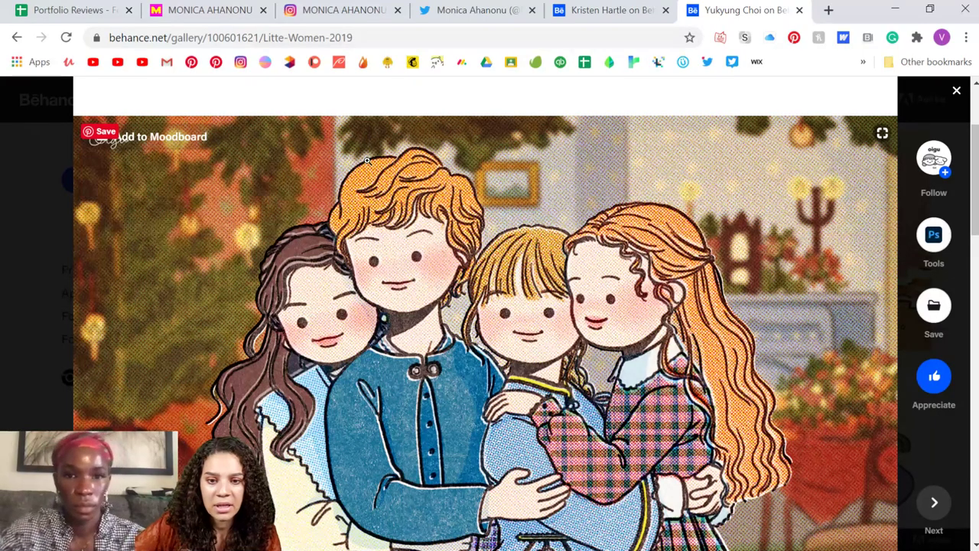
pyautogui.scroll(-1, 568, 270)
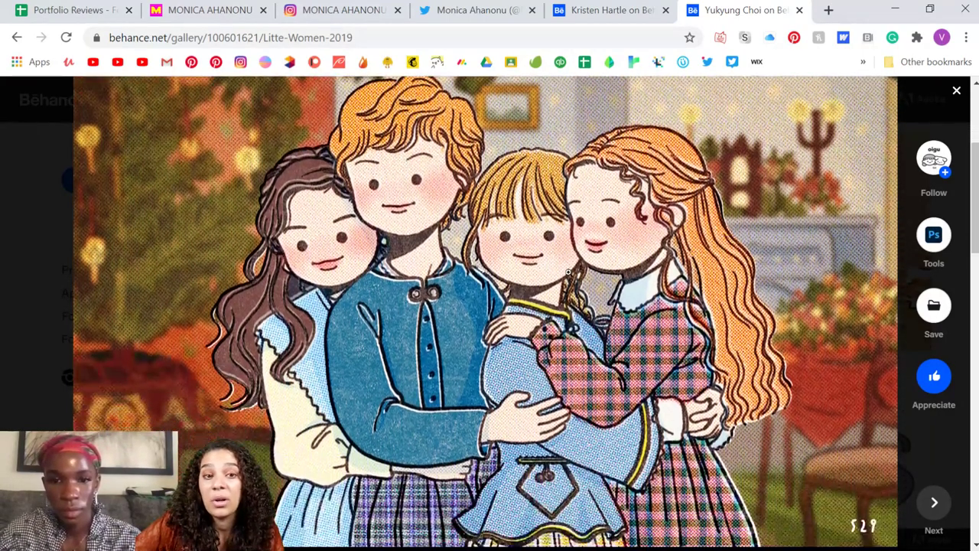
pyautogui.scroll(-1, 568, 271)
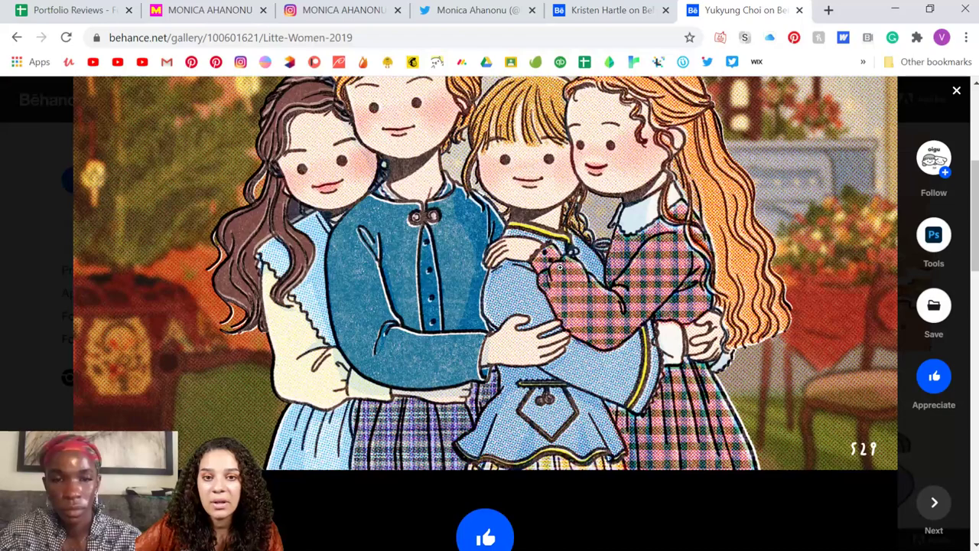
pyautogui.scroll(1, 561, 266)
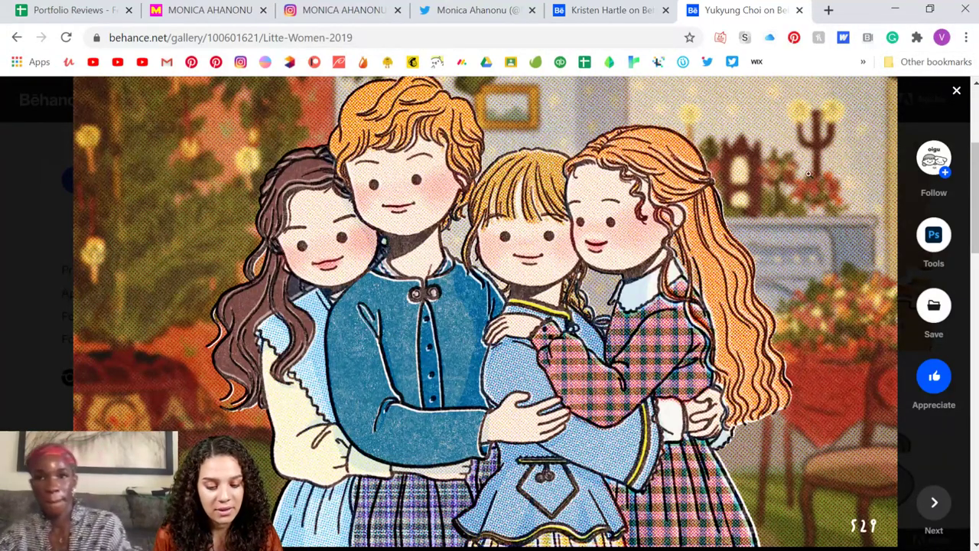
# Close the current project and open "The poster book by 529 _ 1" to examine its first illustration and handwritten caption.
pyautogui.click(956, 94)
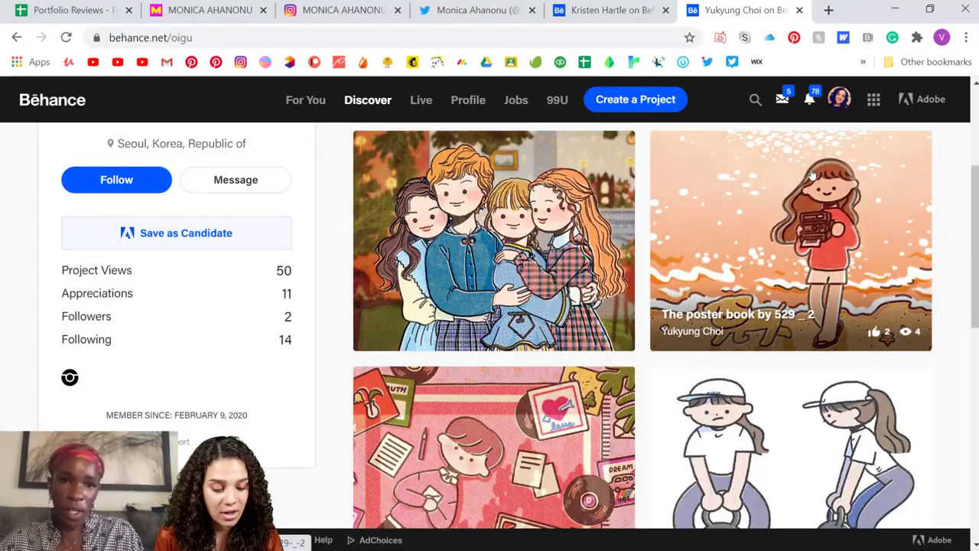
pyautogui.scroll(-3, 462, 310)
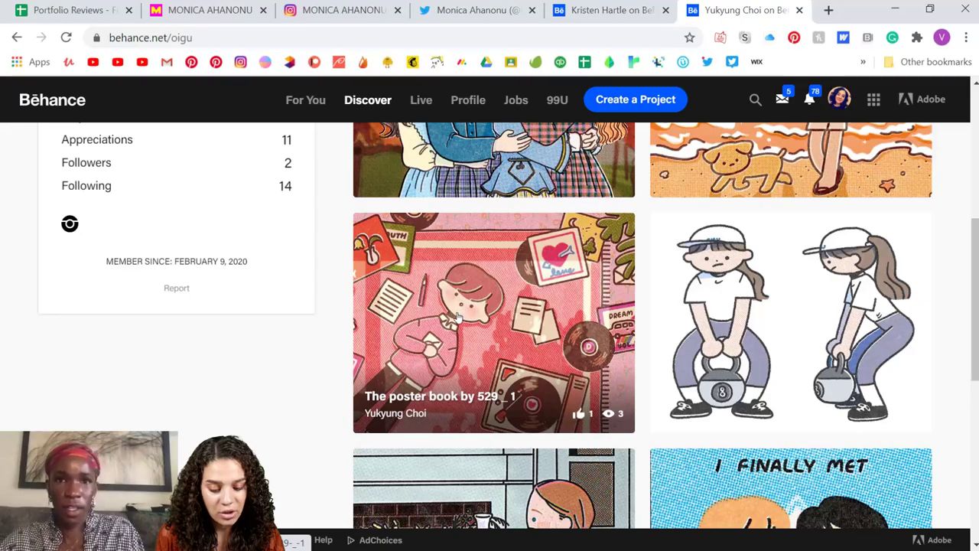
pyautogui.click(513, 307)
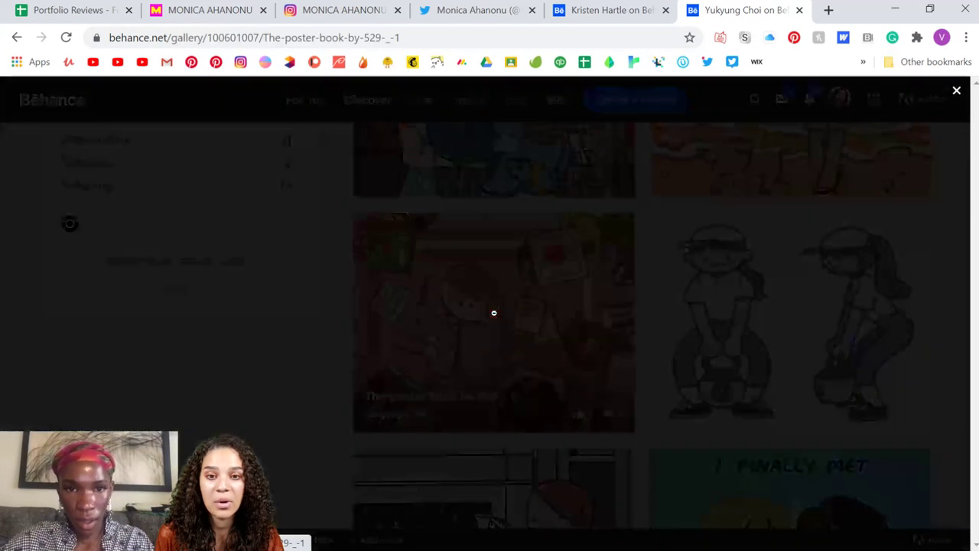
pyautogui.scroll(-3, 759, 344)
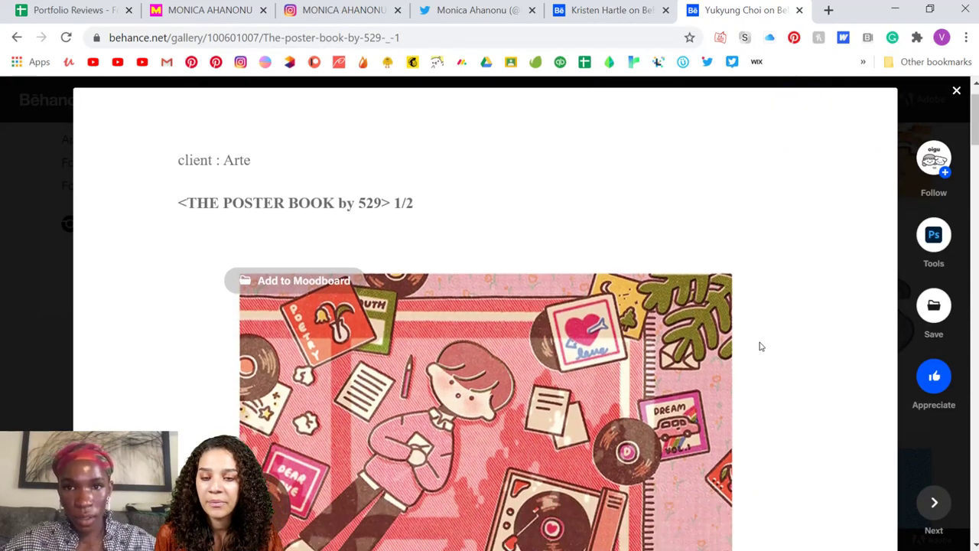
pyautogui.scroll(-2, 760, 347)
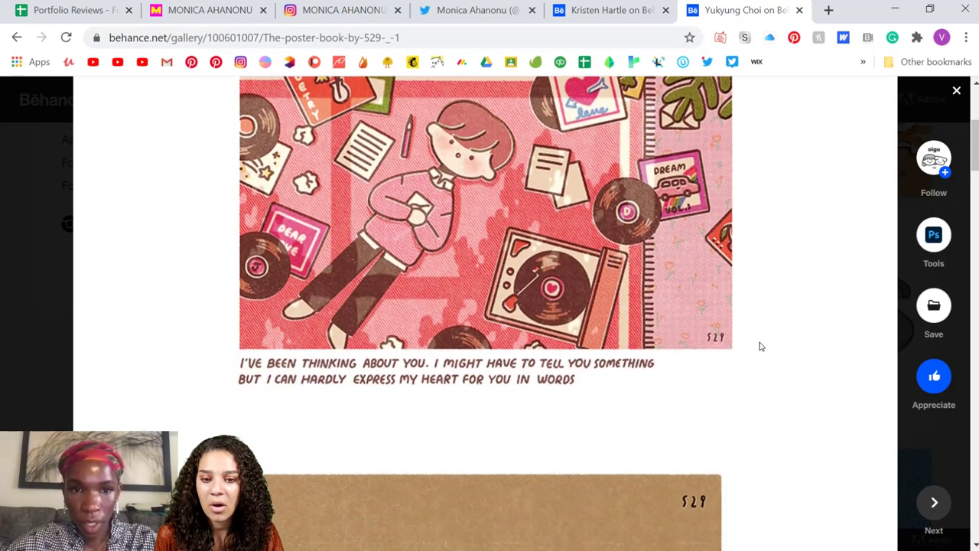
pyautogui.scroll(2, 760, 346)
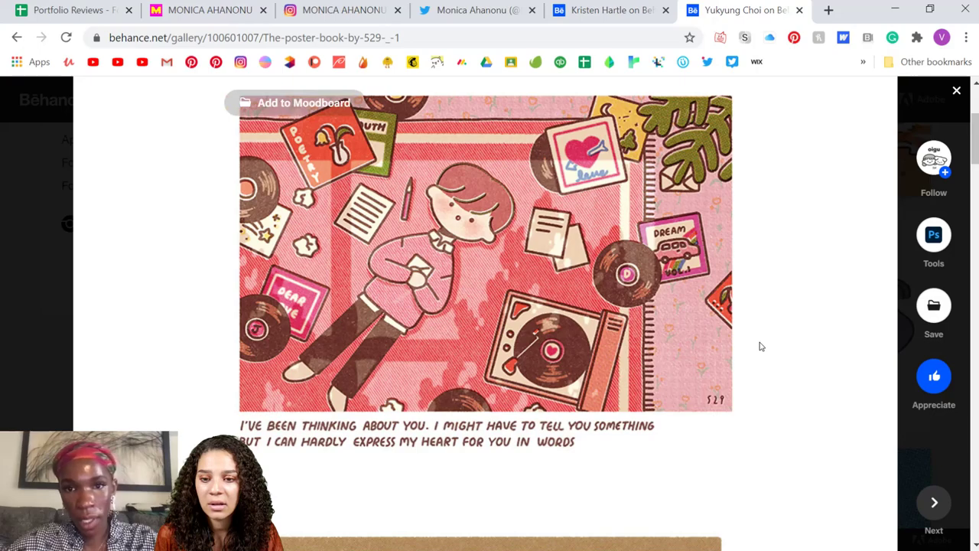
pyautogui.scroll(-1, 760, 347)
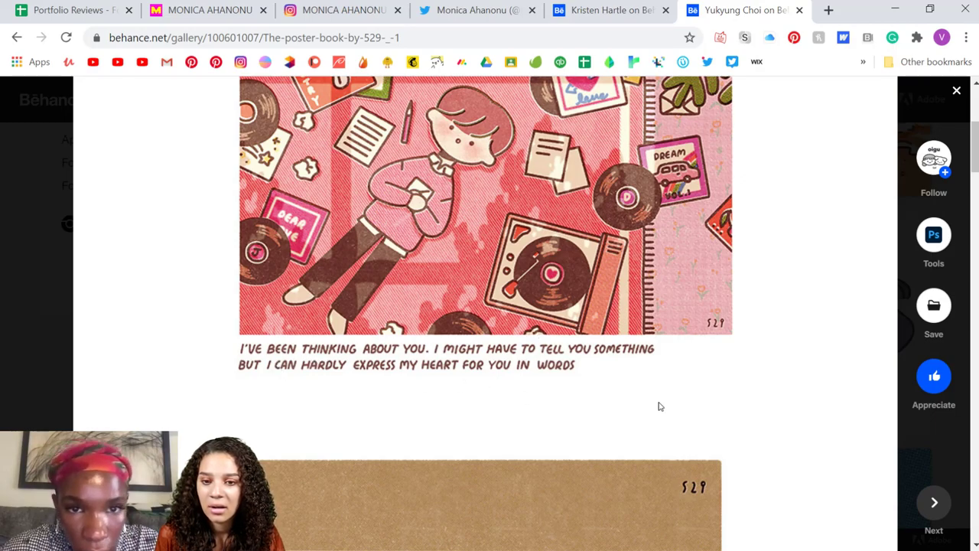
# Look through the poster book's train window and beach illustrations and its cover mockup, returning to the first poster.
pyautogui.scroll(-10, 660, 406)
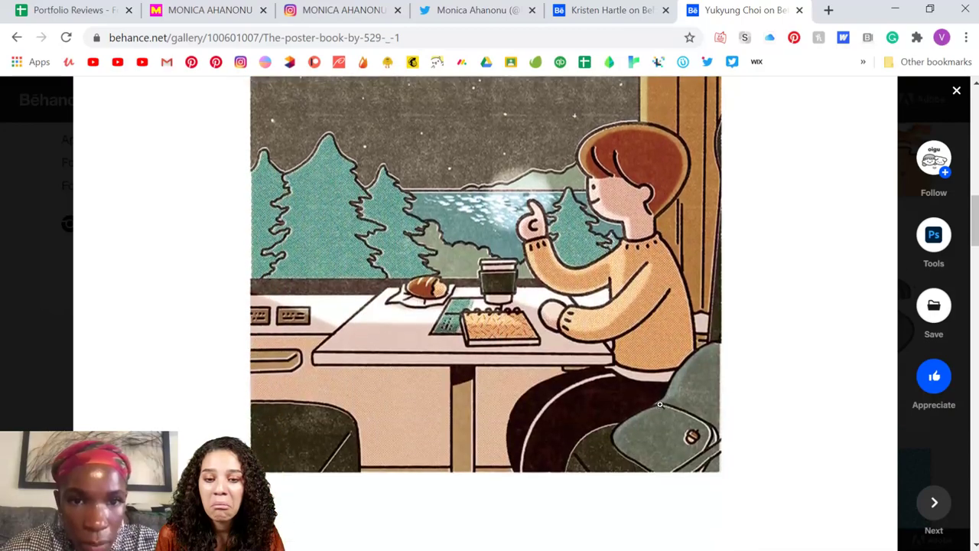
pyautogui.scroll(-9, 659, 405)
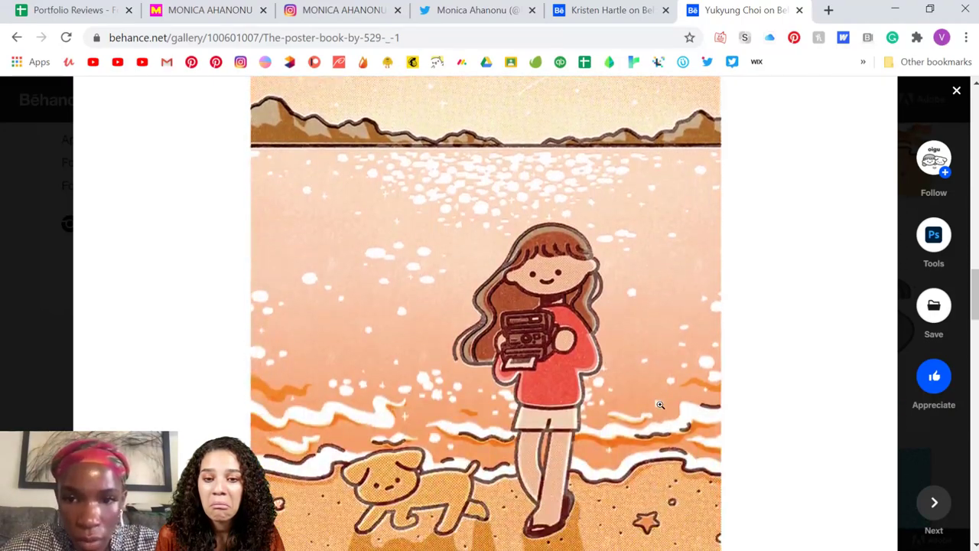
pyautogui.scroll(-10, 659, 405)
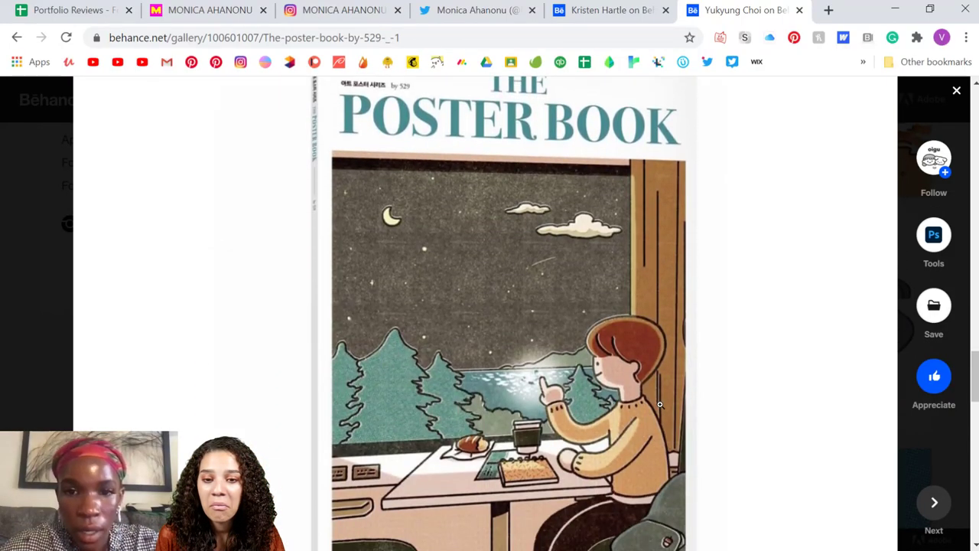
pyautogui.scroll(-5, 659, 404)
pyautogui.scroll(6, 659, 405)
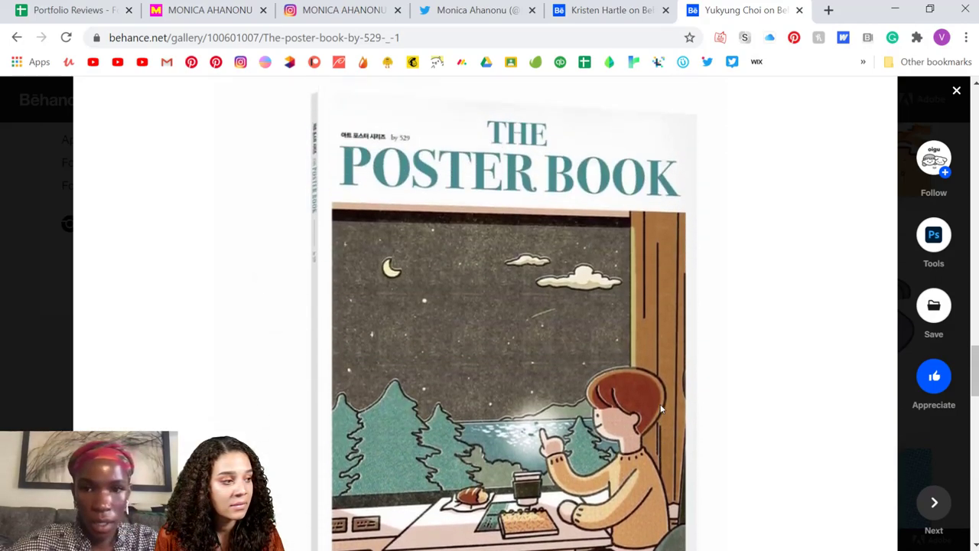
pyautogui.scroll(10, 663, 409)
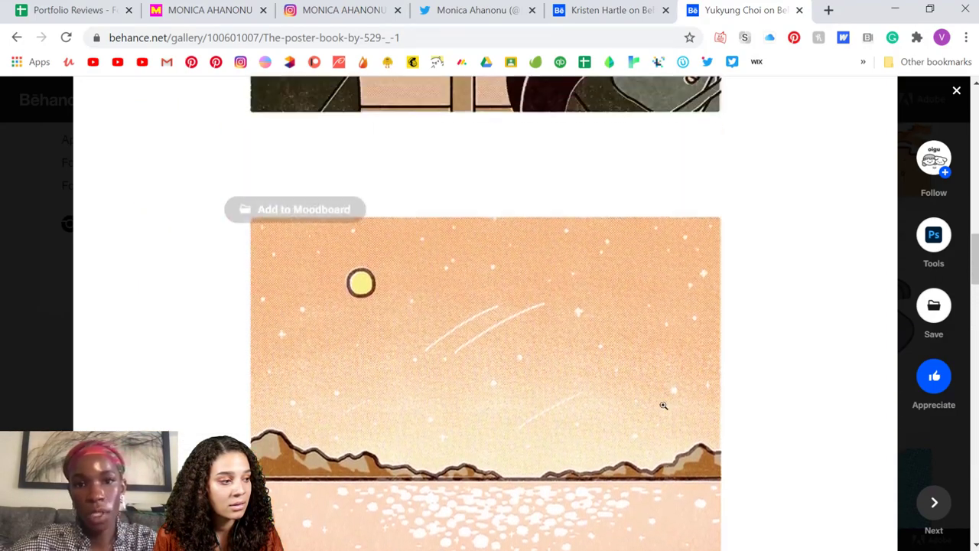
pyautogui.scroll(5, 663, 405)
pyautogui.scroll(4, 663, 406)
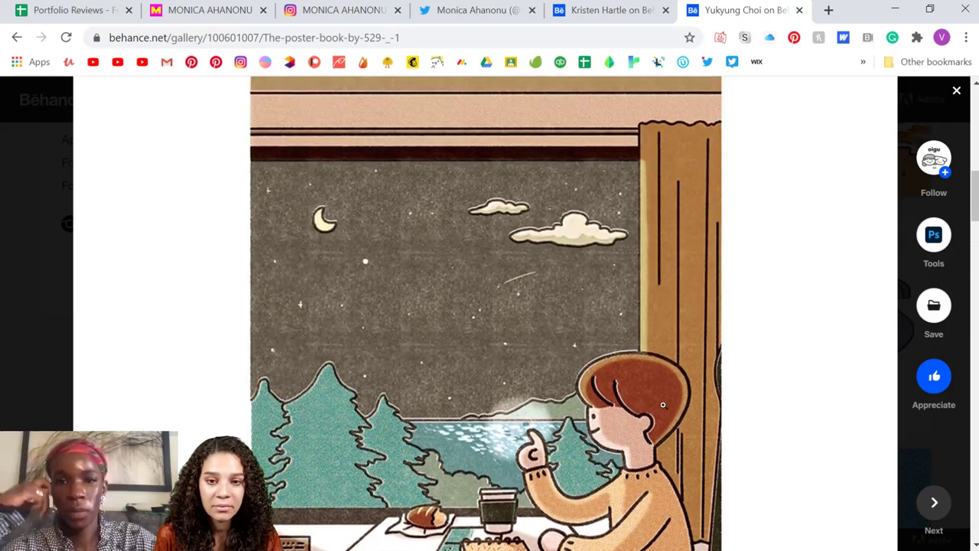
pyautogui.scroll(5, 663, 405)
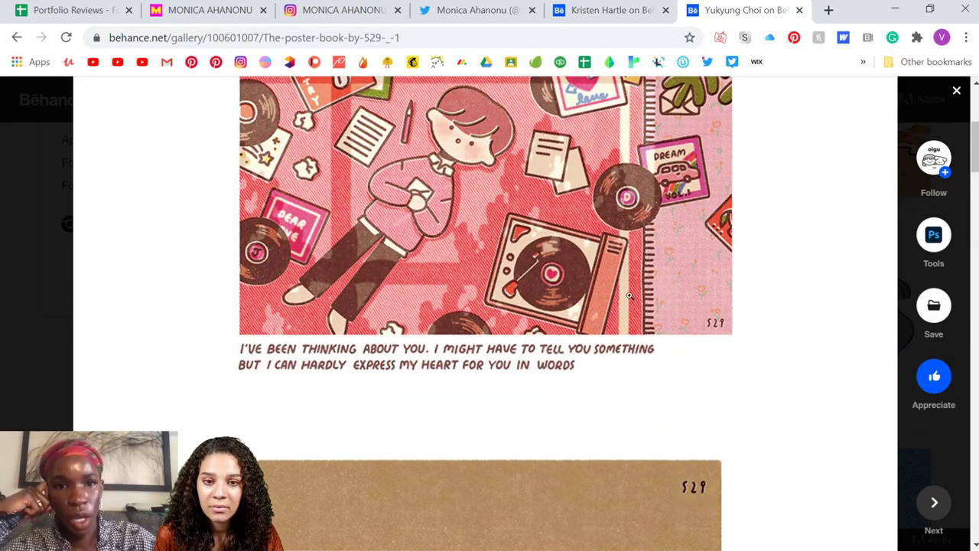
# Compare the poster book's record player, night train window and beach illustrations, going back to the train window scene.
pyautogui.scroll(1, 629, 295)
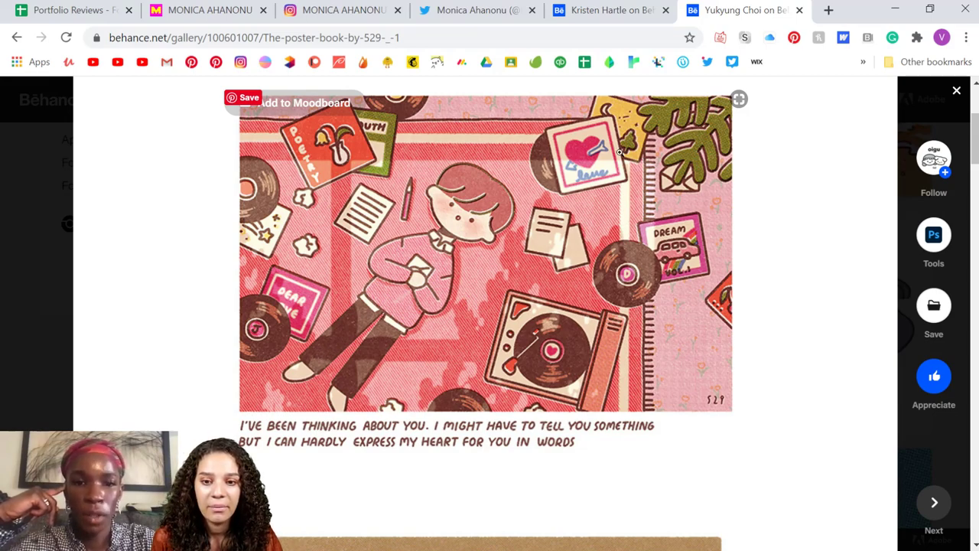
pyautogui.scroll(-1, 627, 302)
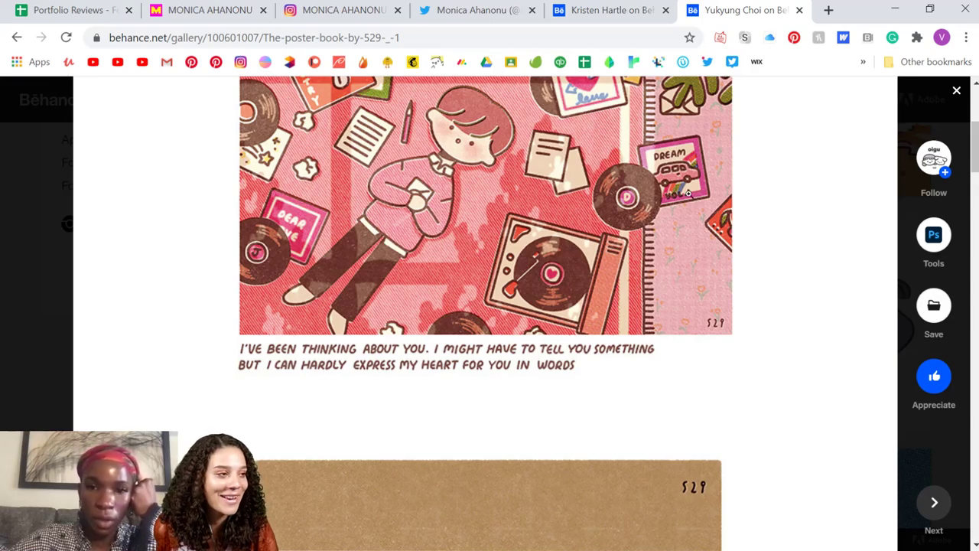
pyautogui.scroll(-6, 681, 275)
pyautogui.scroll(-2, 684, 260)
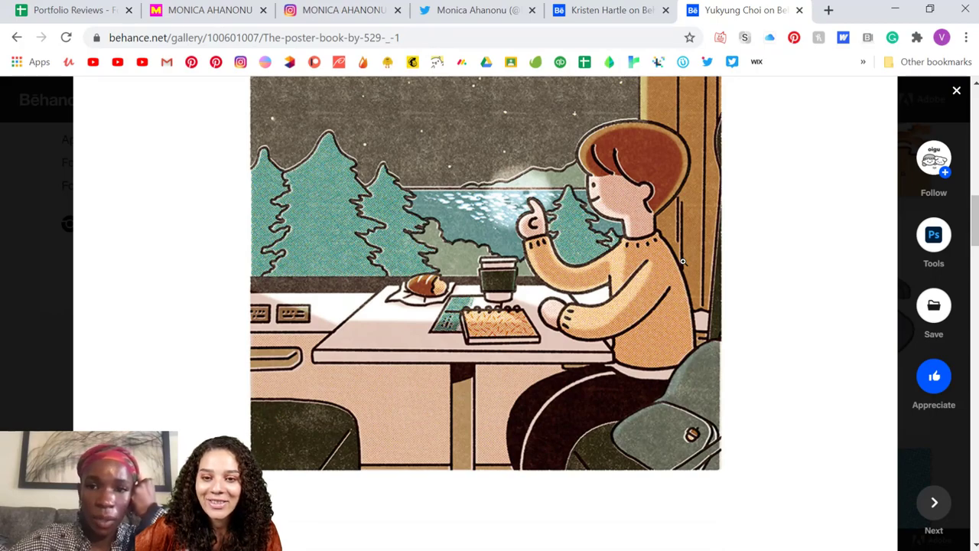
pyautogui.scroll(-8, 684, 261)
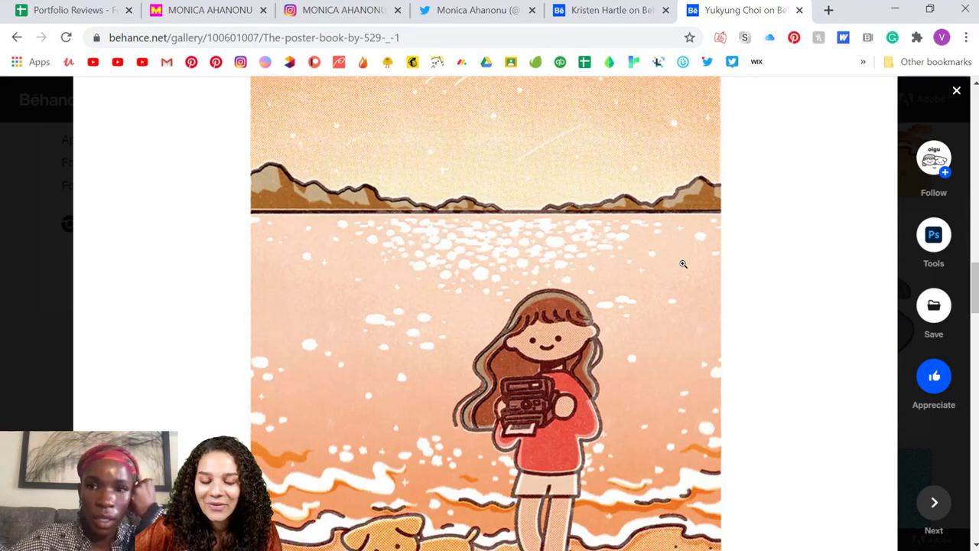
pyautogui.scroll(-7, 683, 264)
pyautogui.scroll(5, 682, 263)
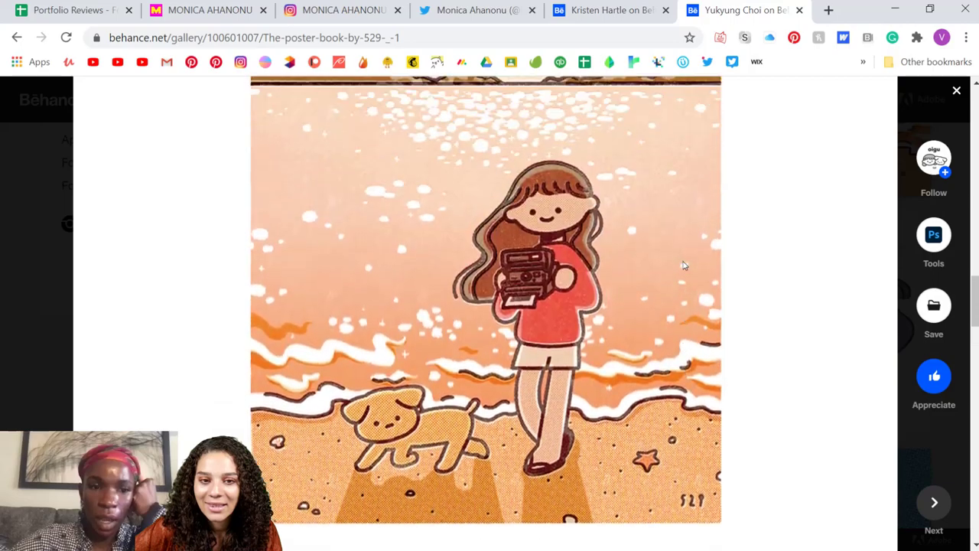
pyautogui.scroll(10, 684, 265)
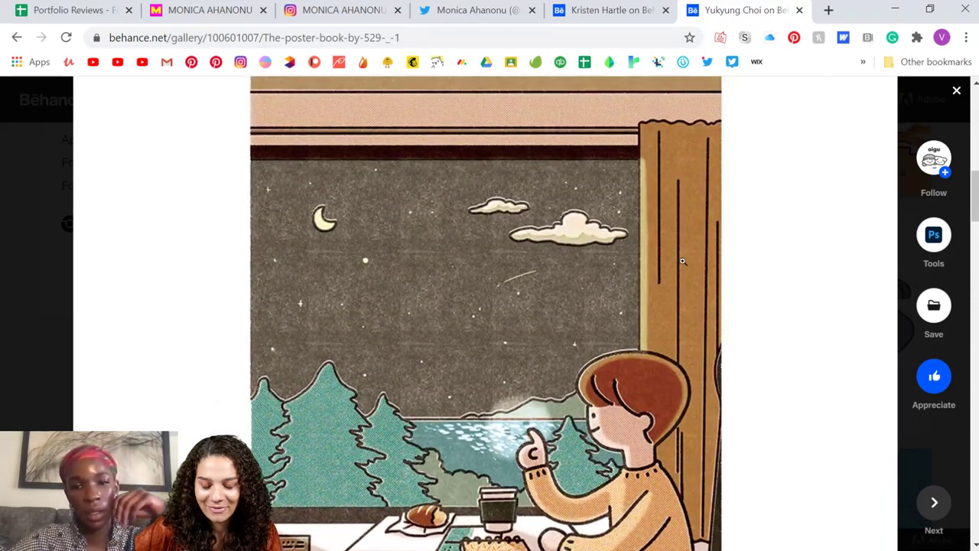
pyautogui.scroll(-1, 683, 261)
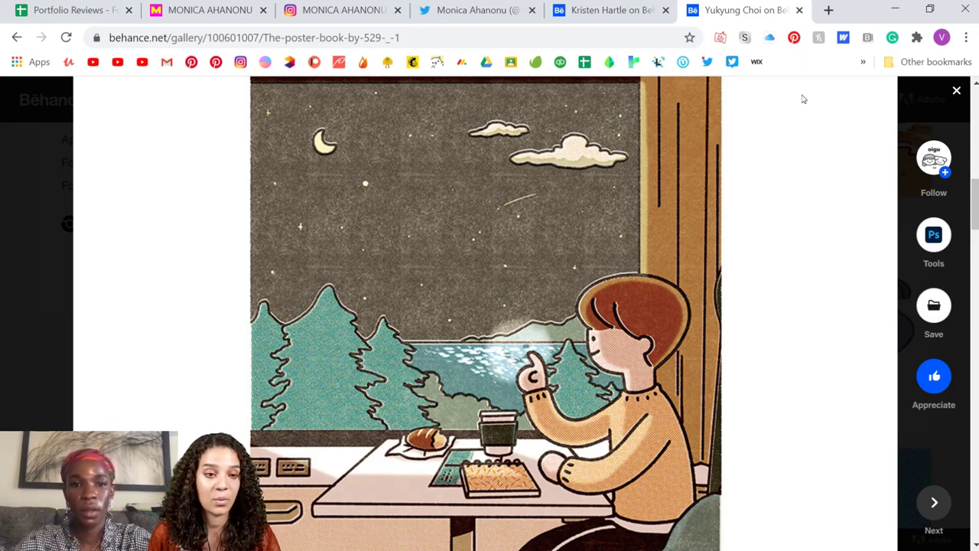
# Switch to the Seattle illustrator's Behance profile and read its statistics, top tools and About Me text.
pyautogui.click(614, 16)
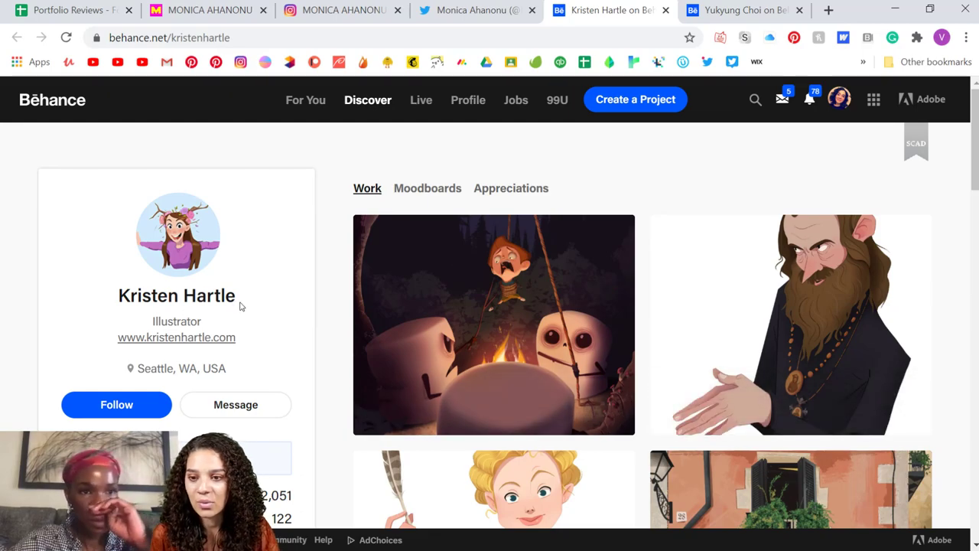
pyautogui.scroll(-8, 251, 290)
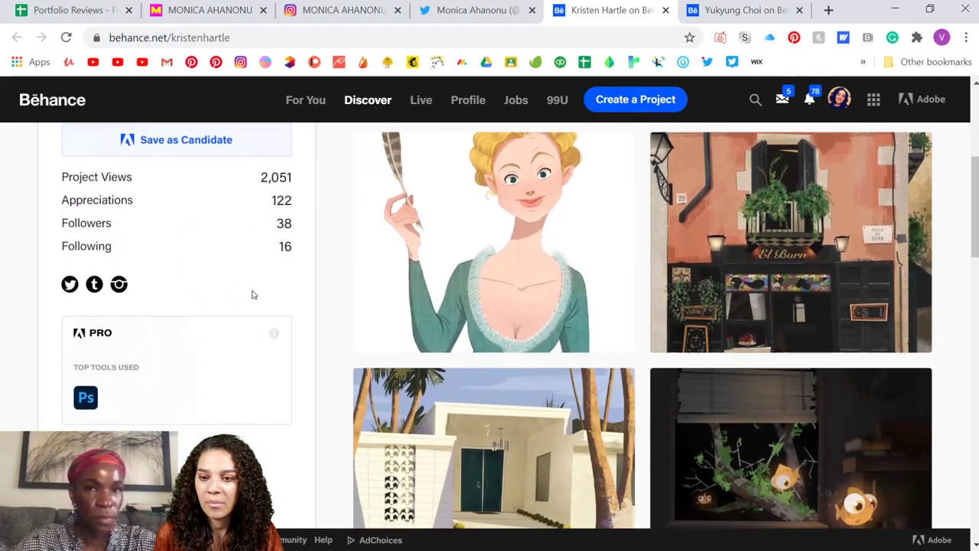
pyautogui.scroll(5, 302, 329)
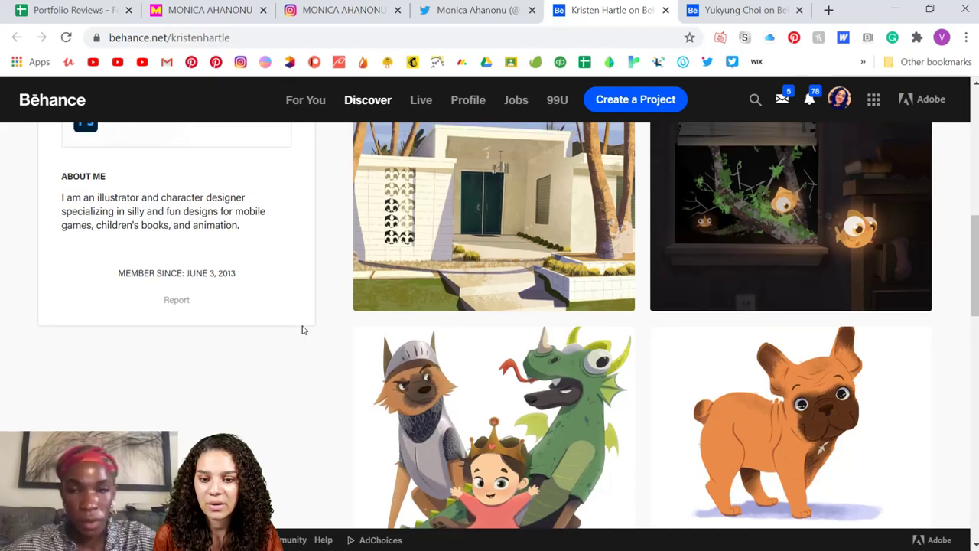
pyautogui.scroll(3, 302, 329)
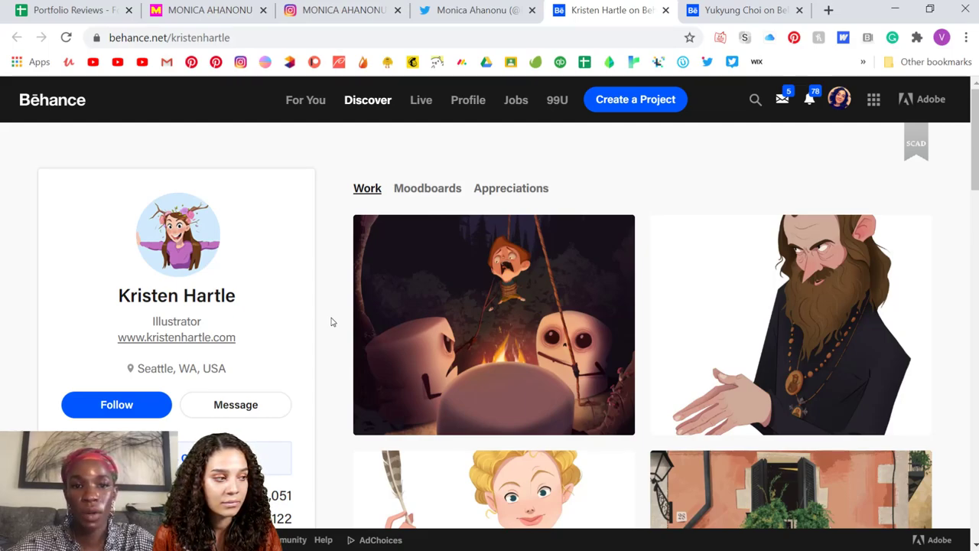
# Look through the illustrator's full project grid, from the campfire scene to the Leapturtle piece, and return to its start.
pyautogui.scroll(-6, 332, 321)
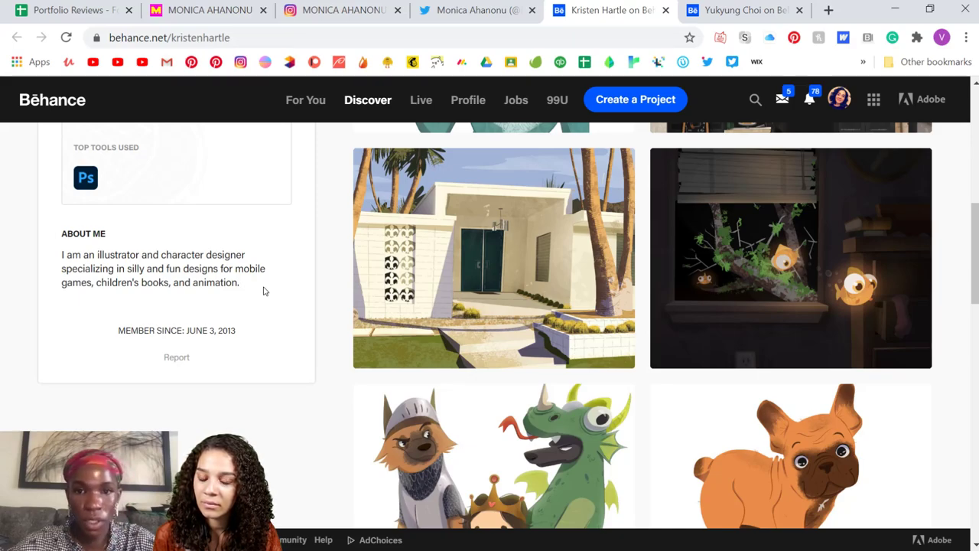
pyautogui.scroll(-4, 841, 422)
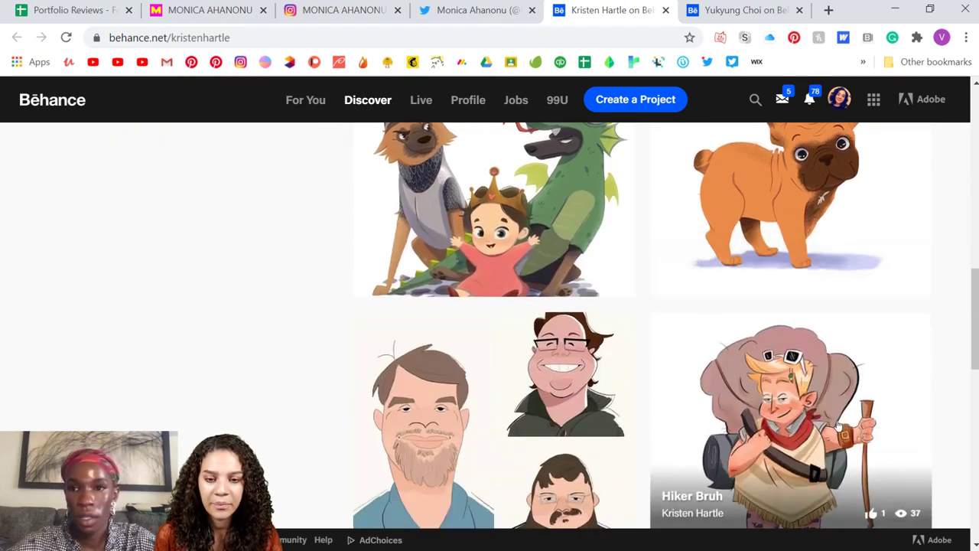
pyautogui.scroll(-7, 838, 423)
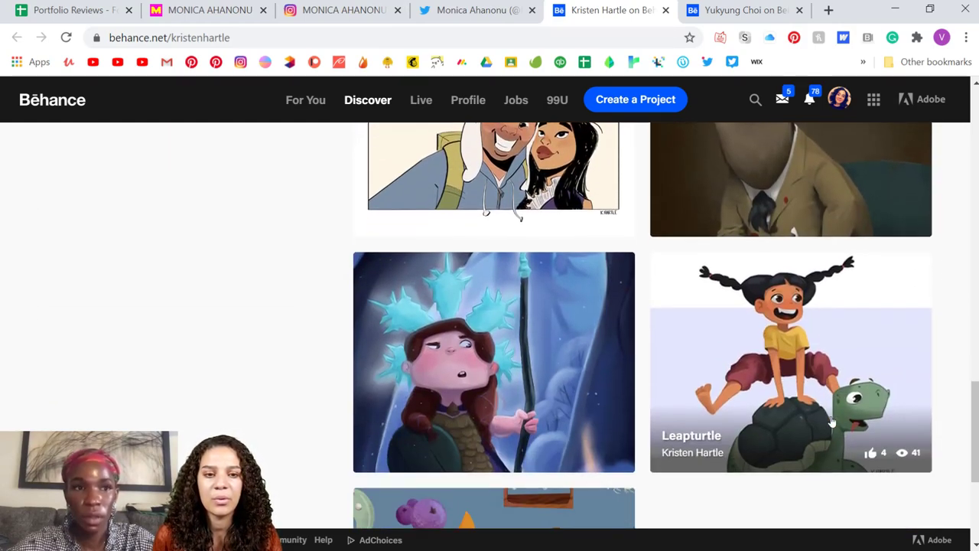
pyautogui.scroll(-2, 832, 421)
pyautogui.scroll(8, 831, 420)
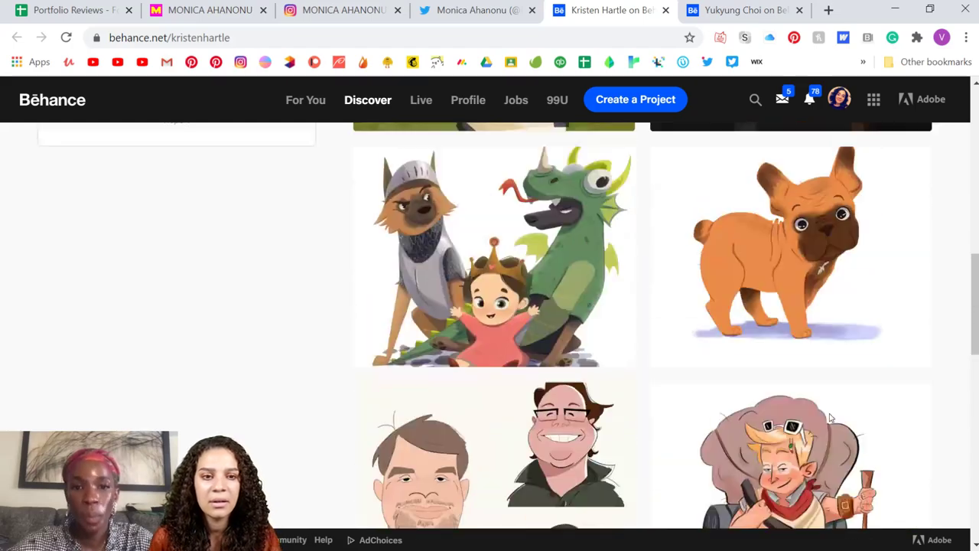
pyautogui.scroll(10, 830, 419)
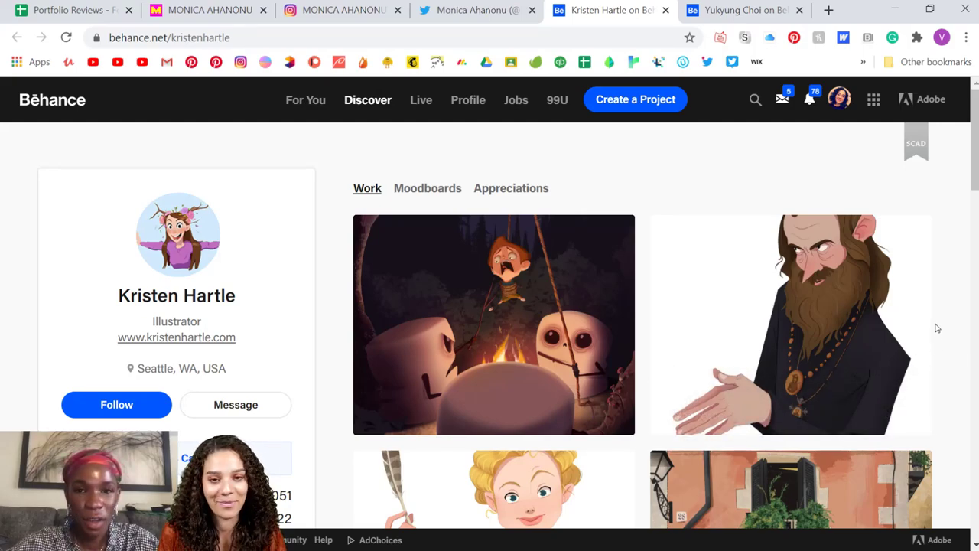
# Review the project grid again, comparing the character and animal pieces with the environment studies.
pyautogui.scroll(-8, 901, 321)
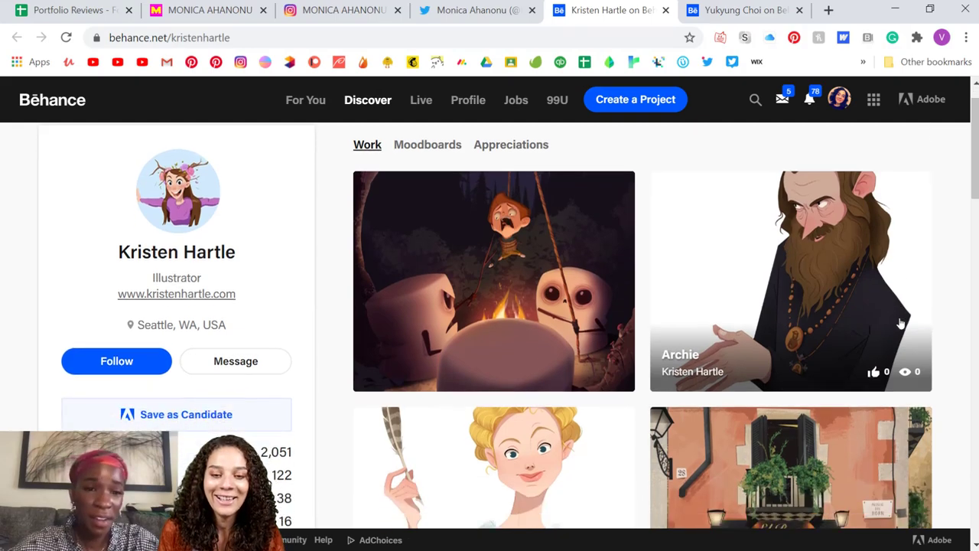
pyautogui.scroll(-4, 902, 324)
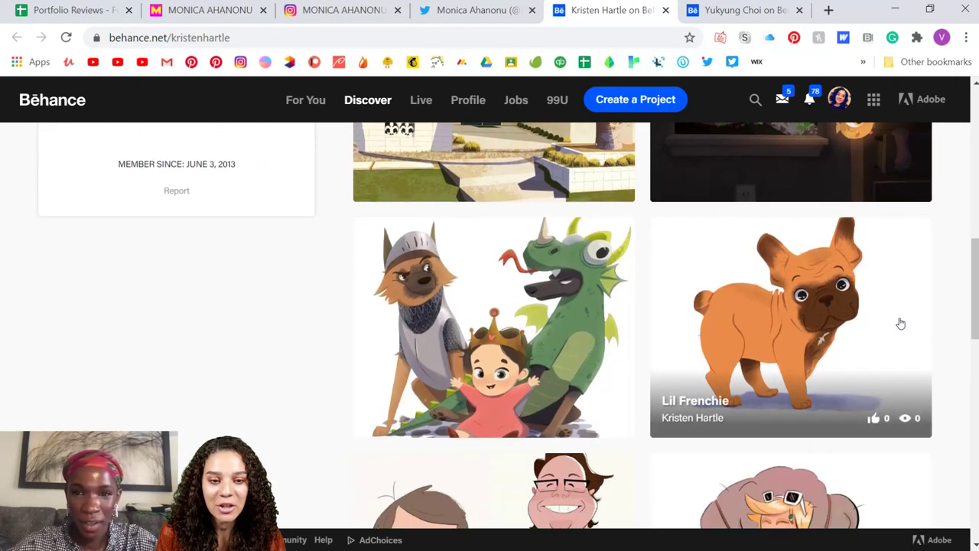
pyautogui.scroll(-6, 901, 324)
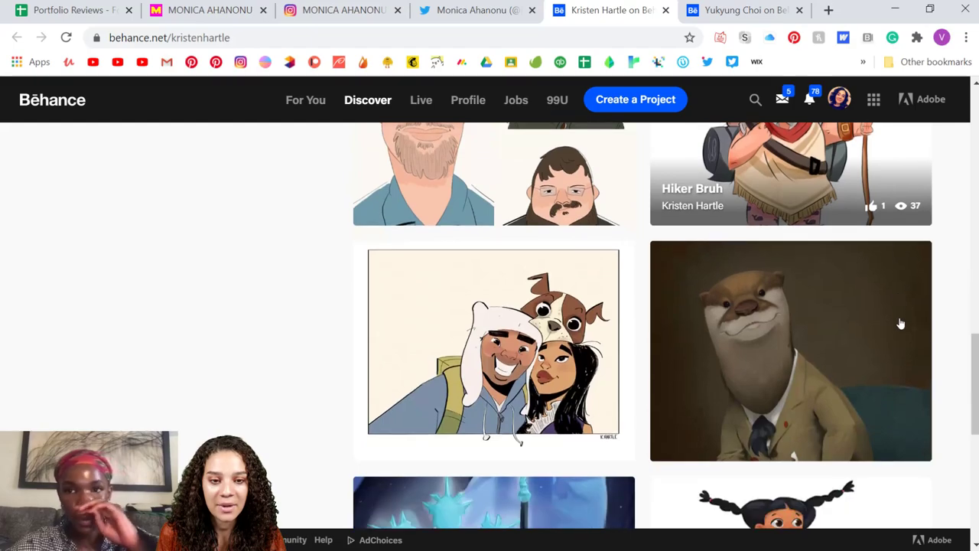
pyautogui.scroll(-1, 901, 324)
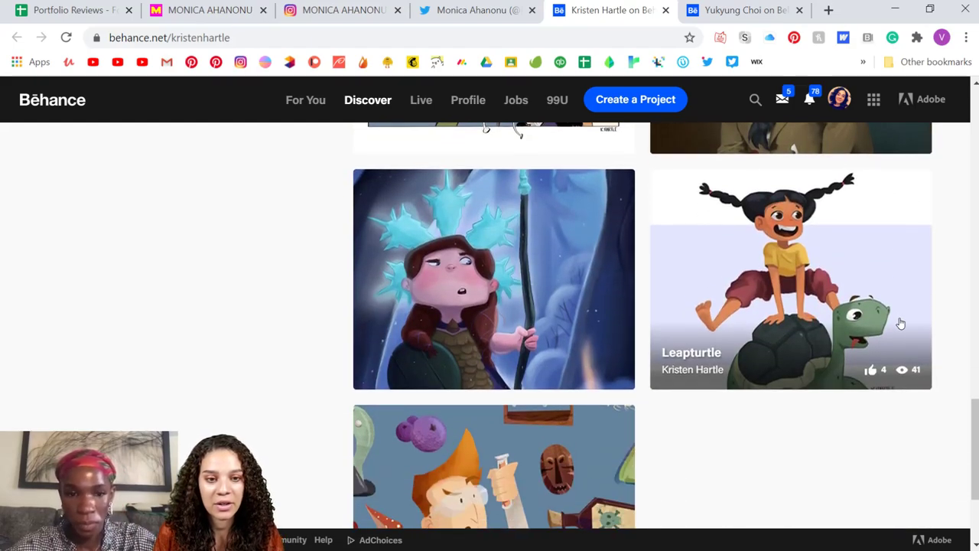
pyautogui.scroll(6, 911, 326)
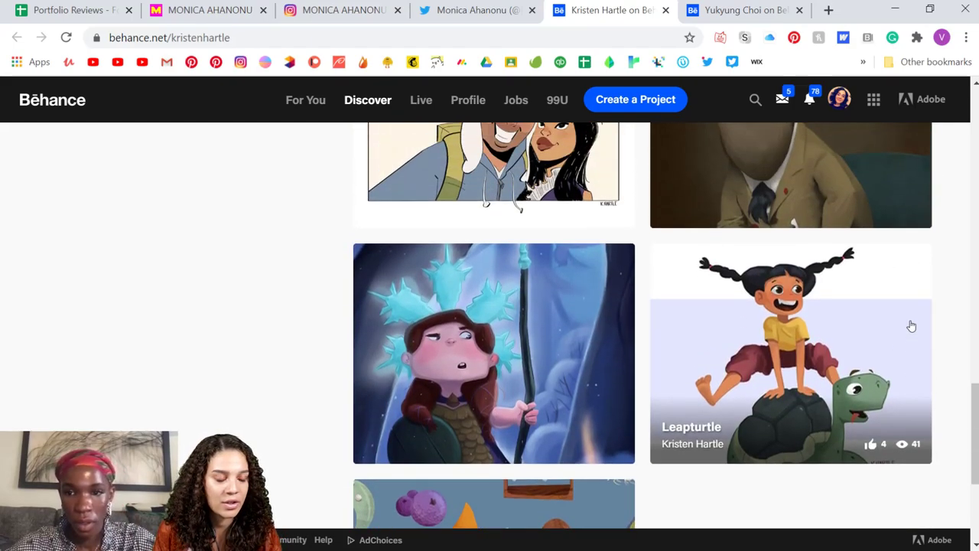
pyautogui.scroll(-2, 911, 322)
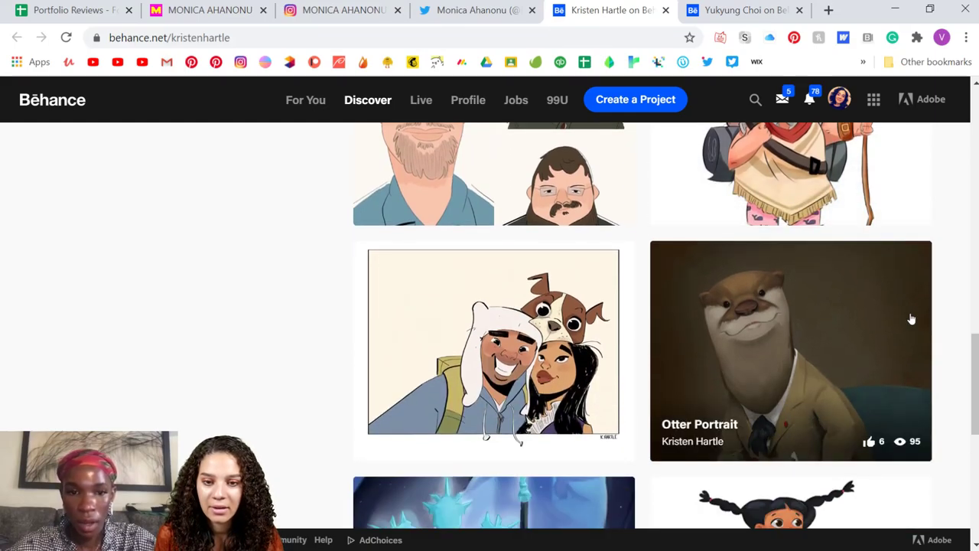
pyautogui.scroll(8, 911, 319)
pyautogui.scroll(2, 911, 319)
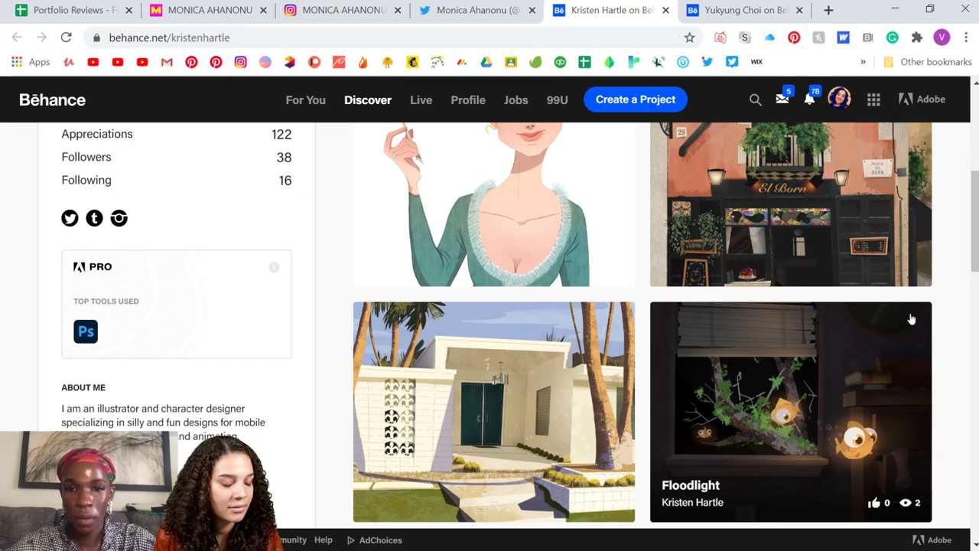
pyautogui.scroll(4, 911, 319)
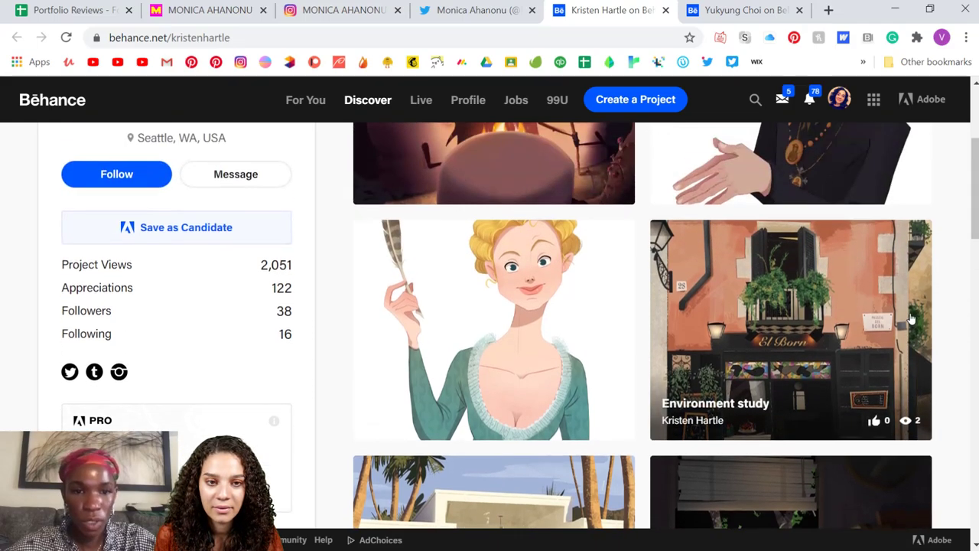
pyautogui.scroll(-5, 911, 319)
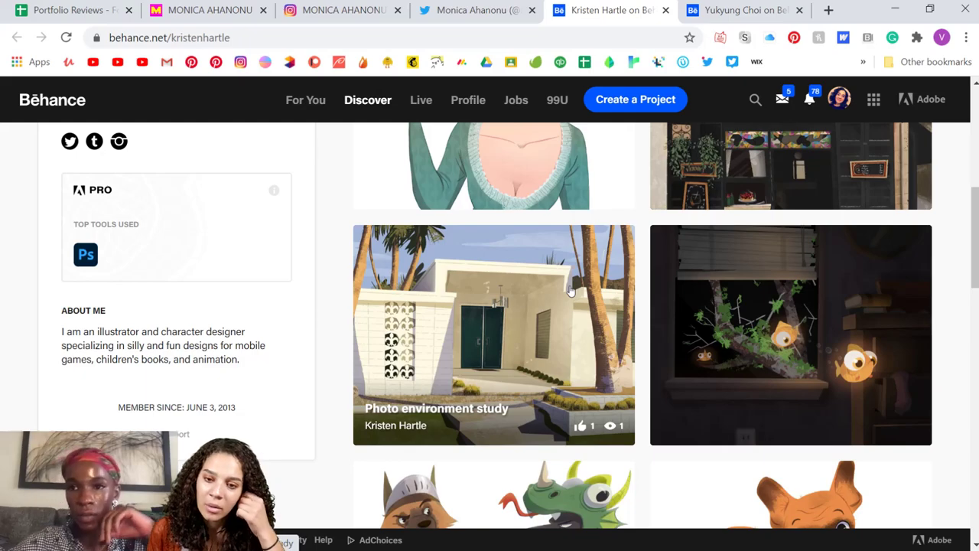
# Open the "Photo environment study" project and look through its illustration and project details.
pyautogui.click(469, 329)
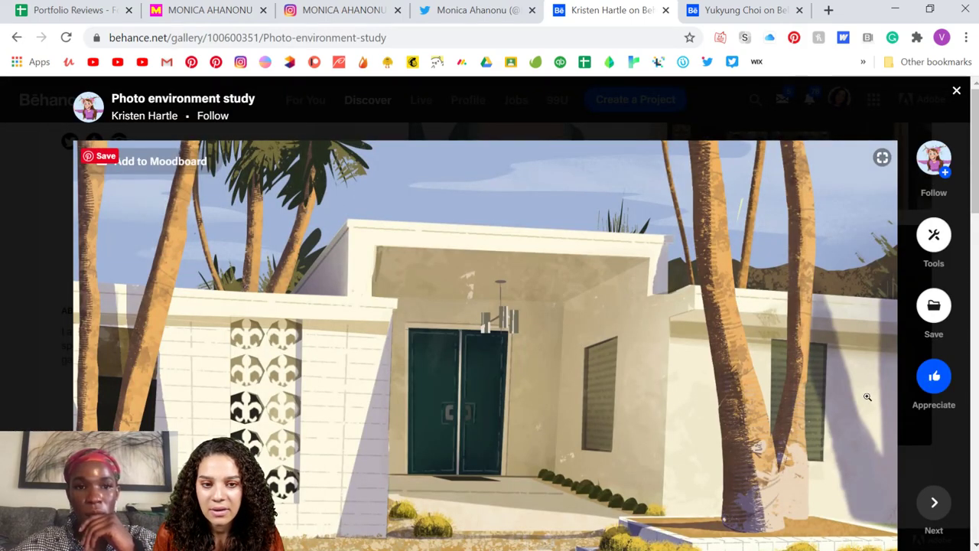
pyautogui.scroll(-4, 863, 396)
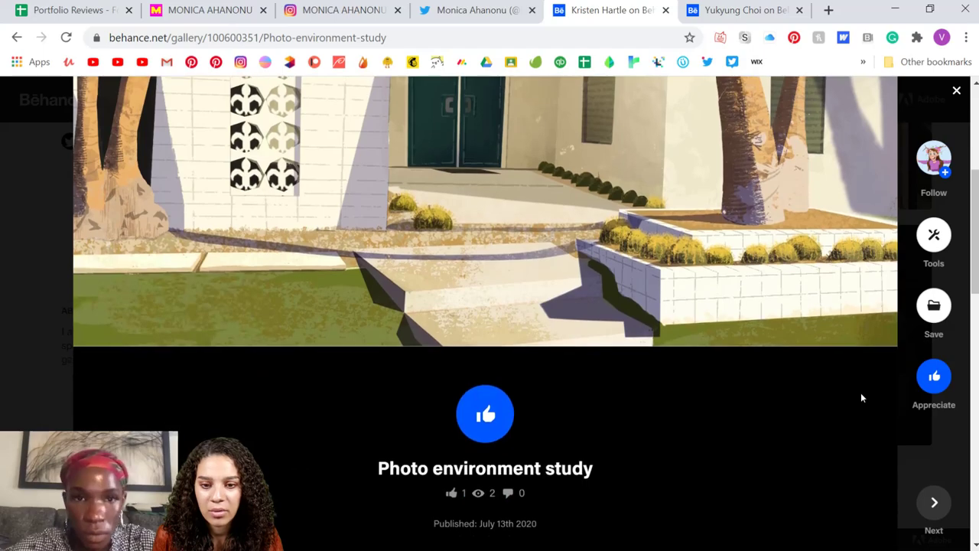
pyautogui.scroll(-3, 861, 393)
pyautogui.scroll(5, 861, 393)
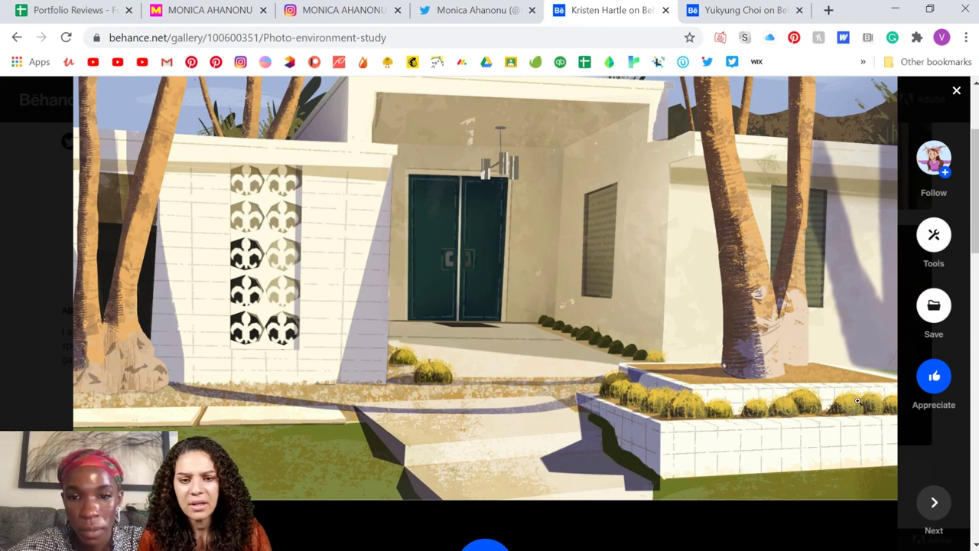
pyautogui.scroll(2, 811, 414)
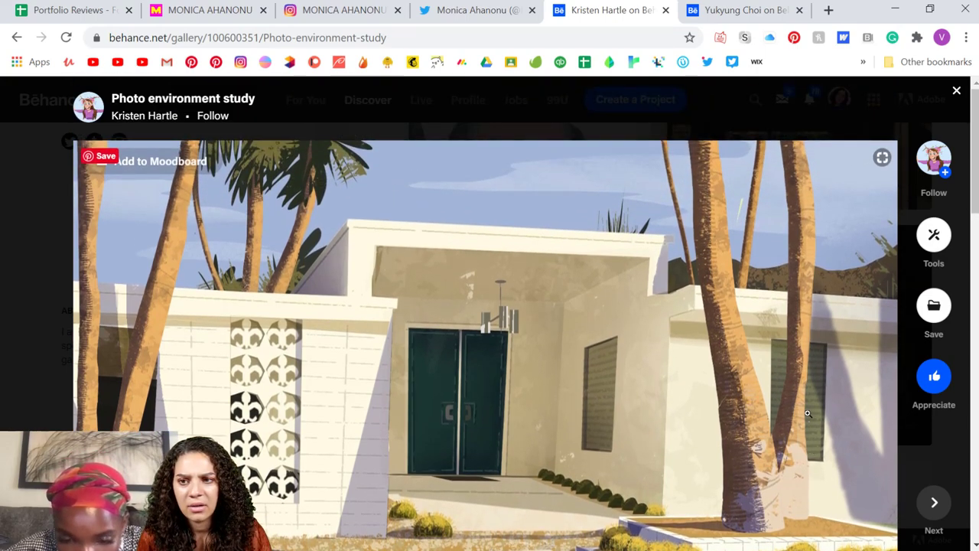
# Examine the house, palm trees and shadows in the environment study, and close the project.
pyautogui.scroll(-1, 809, 414)
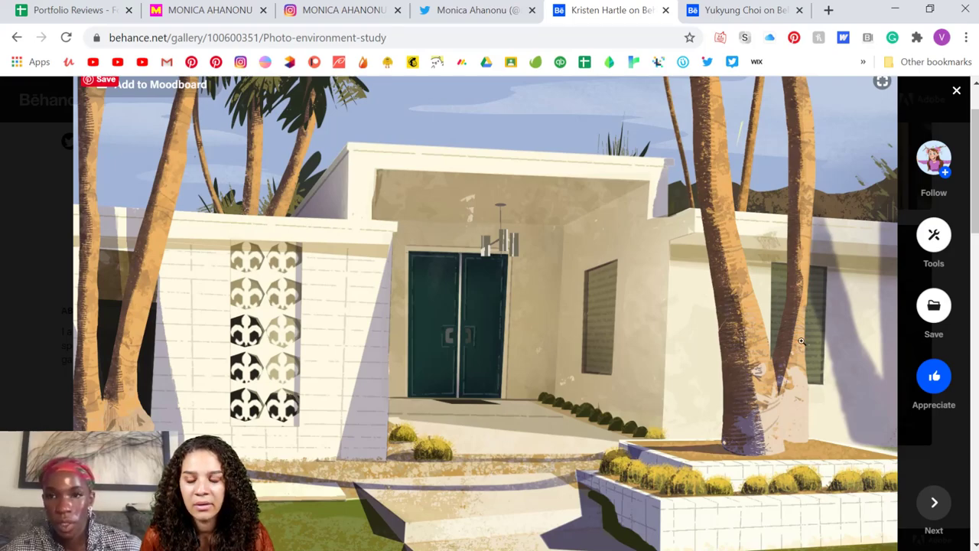
pyautogui.scroll(1, 830, 337)
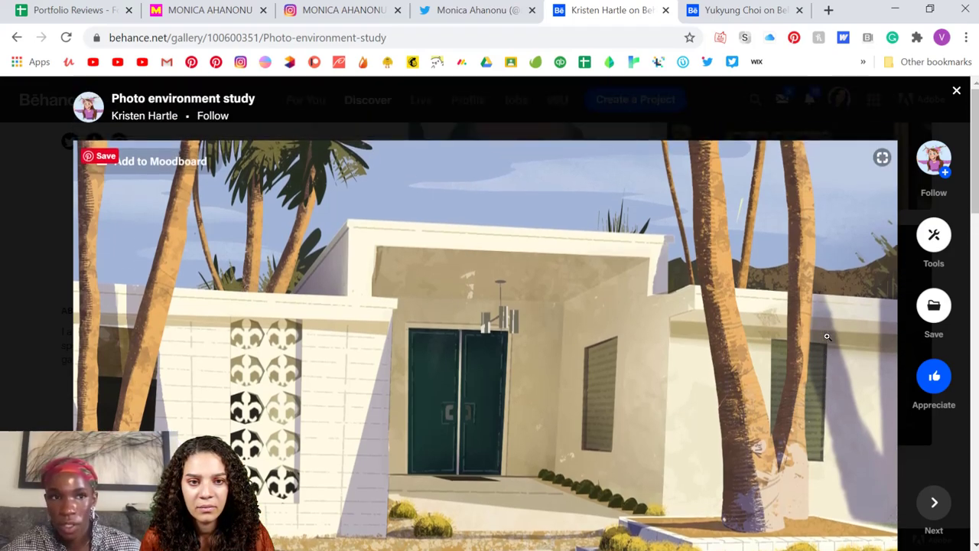
pyautogui.scroll(-2, 829, 336)
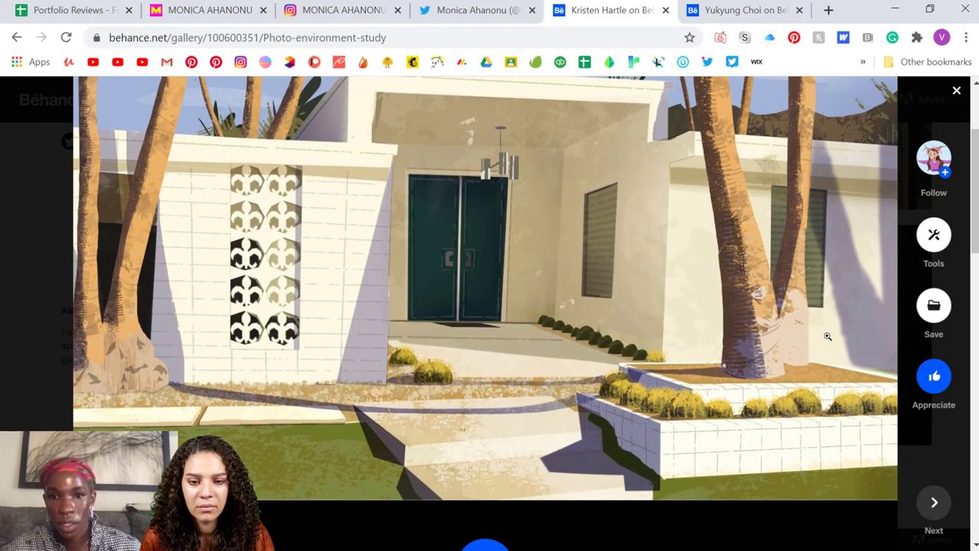
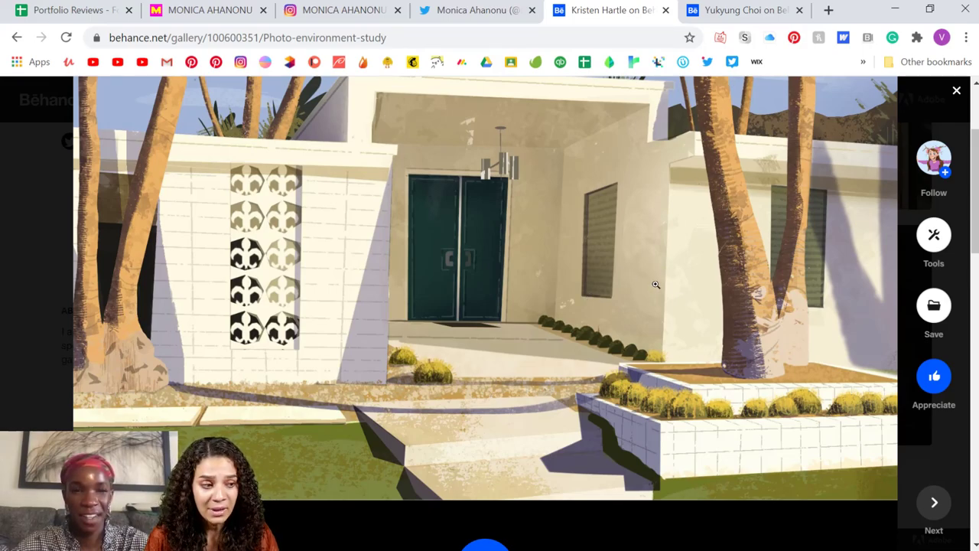
pyautogui.click(655, 284)
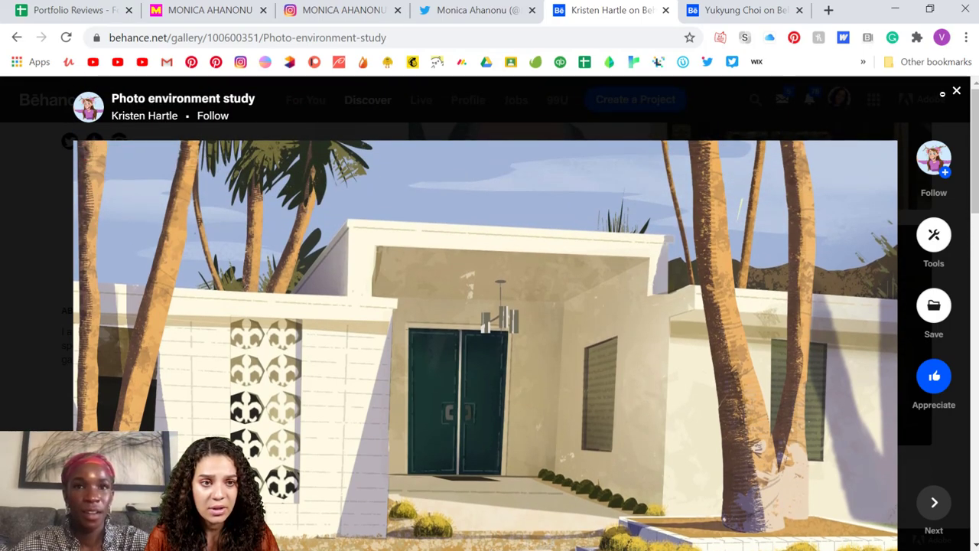
pyautogui.click(957, 92)
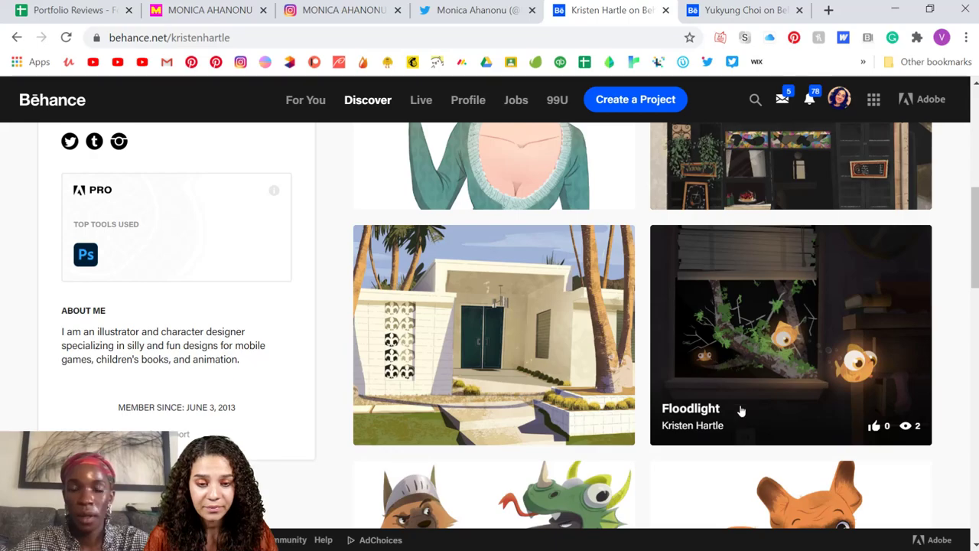
# Open the "Floodlight" project from the project grid and look through its illustration and project details.
pyautogui.scroll(-2, 741, 411)
pyautogui.scroll(-1, 740, 411)
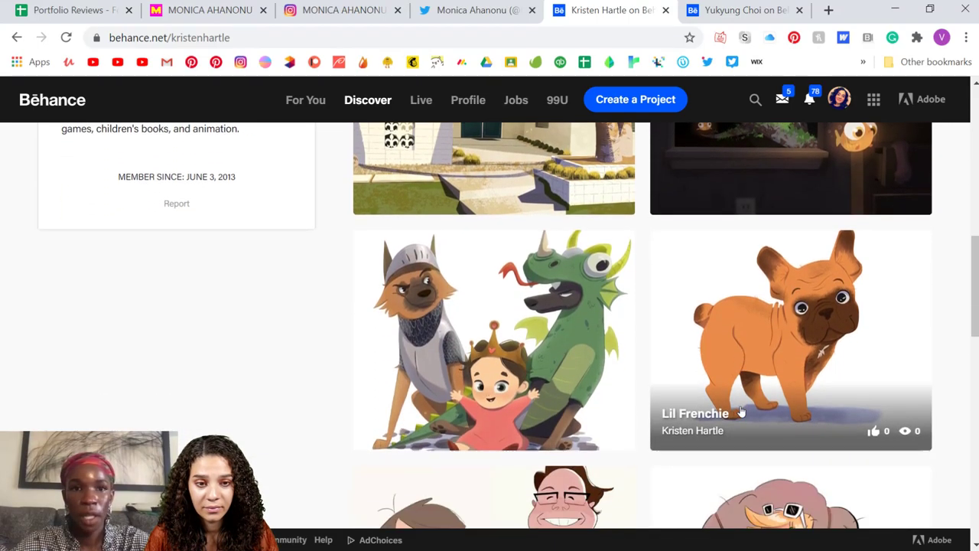
pyautogui.scroll(2, 741, 411)
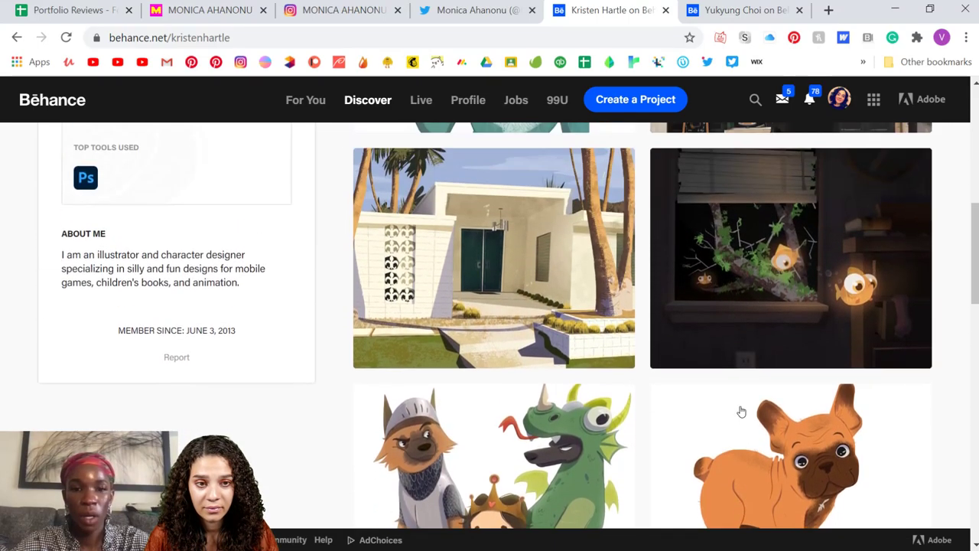
pyautogui.click(807, 238)
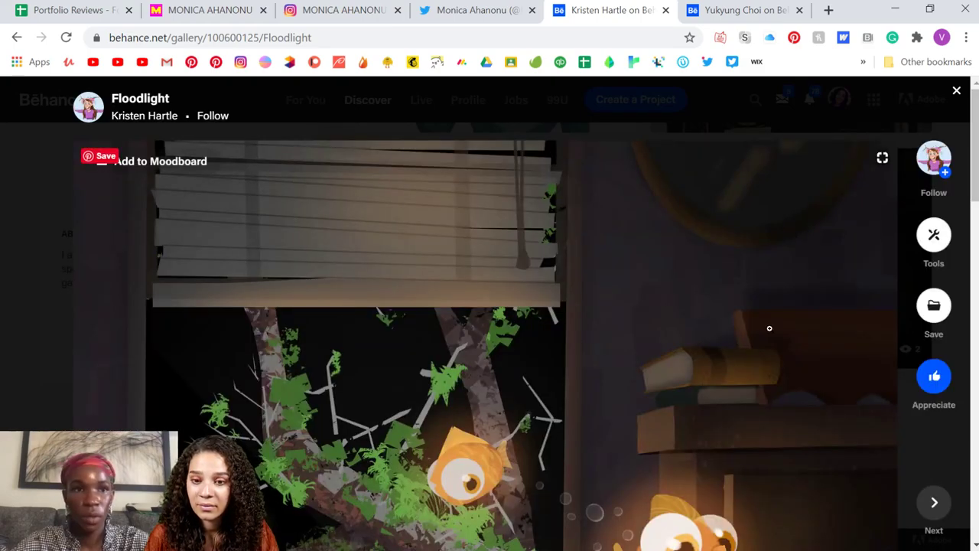
pyautogui.scroll(-2, 770, 329)
pyautogui.scroll(-1, 782, 326)
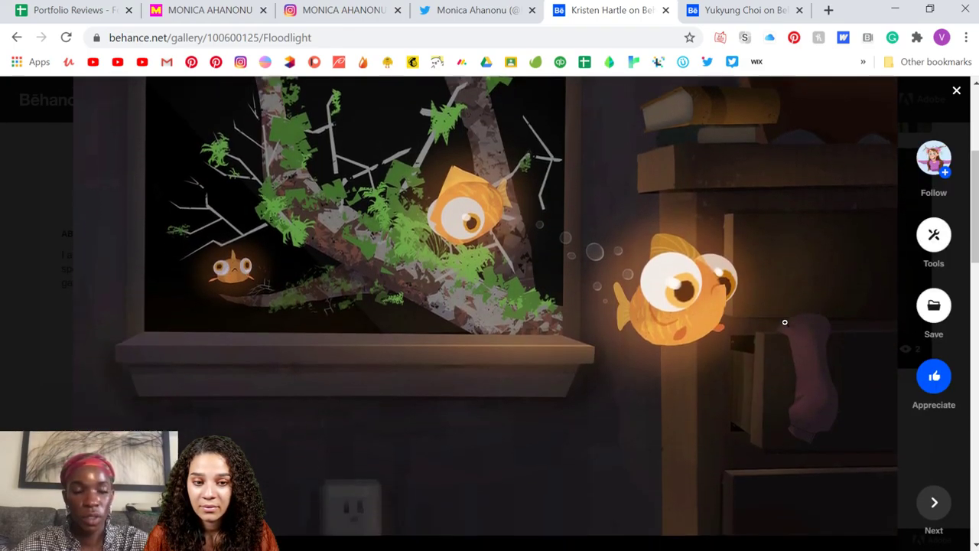
pyautogui.scroll(-2, 835, 352)
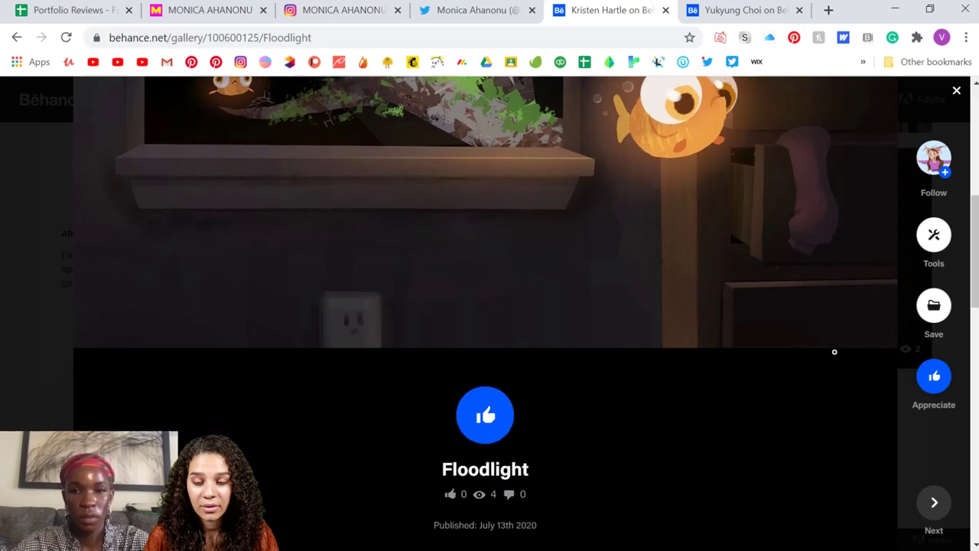
pyautogui.scroll(-2, 834, 351)
pyautogui.scroll(5, 834, 351)
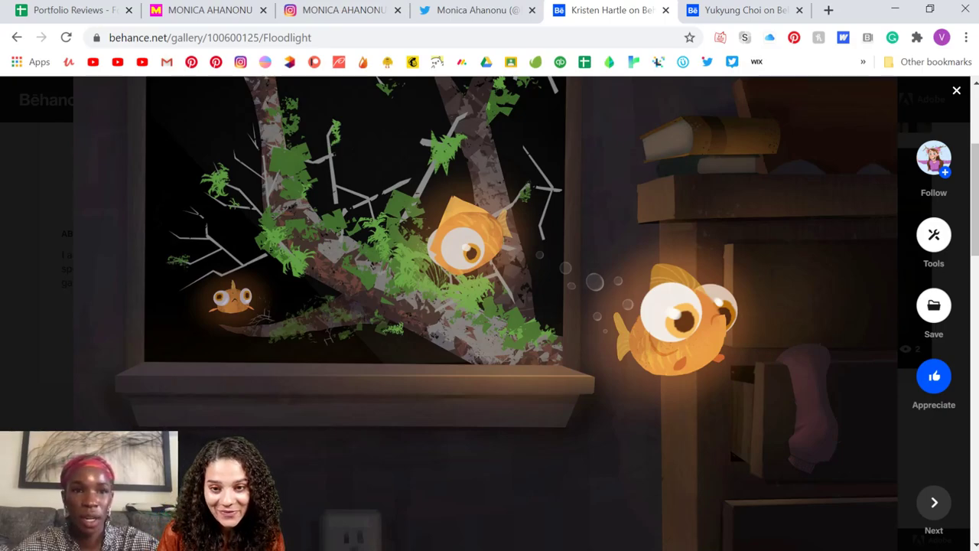
pyautogui.scroll(3, 590, 349)
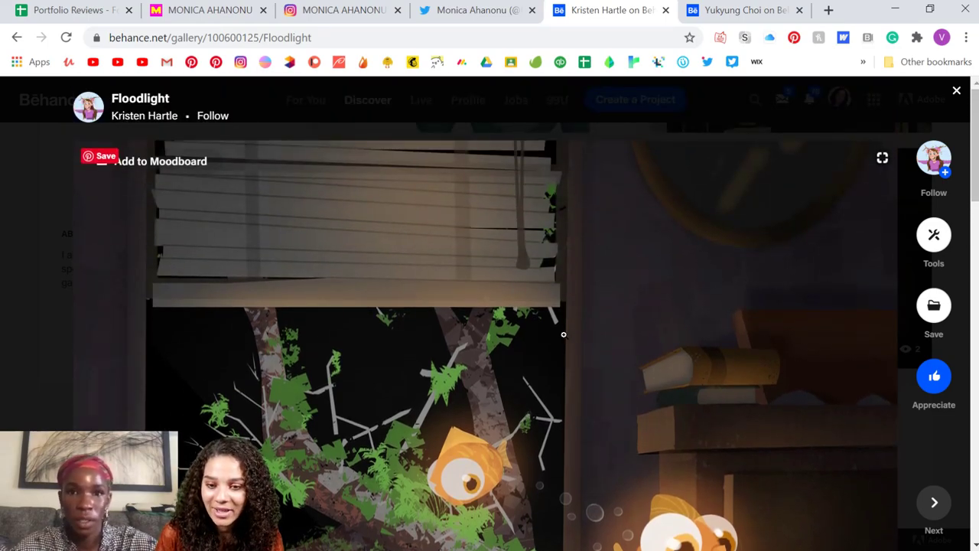
# Examine the glowing fish, window and branches in the enlarged Floodlight illustration, and close the project.
pyautogui.scroll(-2, 614, 341)
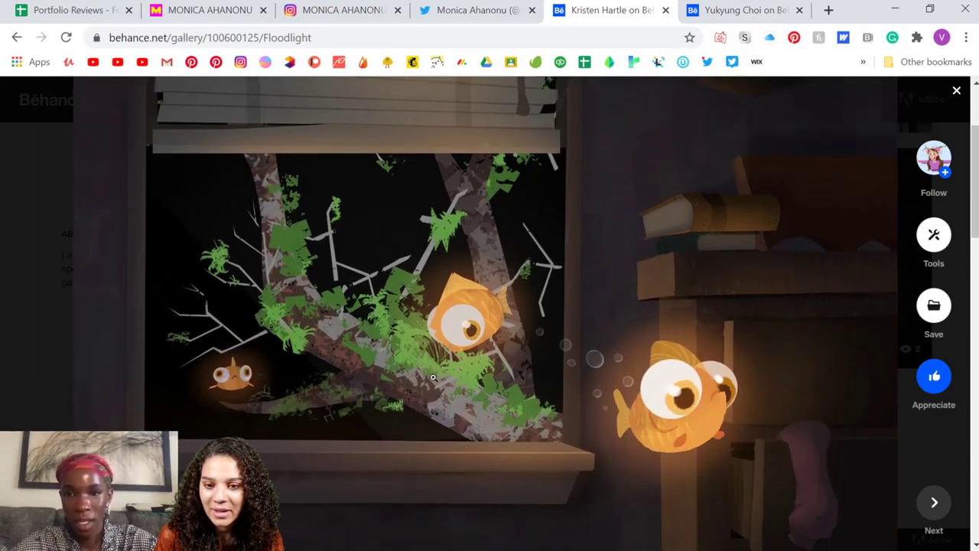
pyautogui.click(394, 329)
pyautogui.click(408, 328)
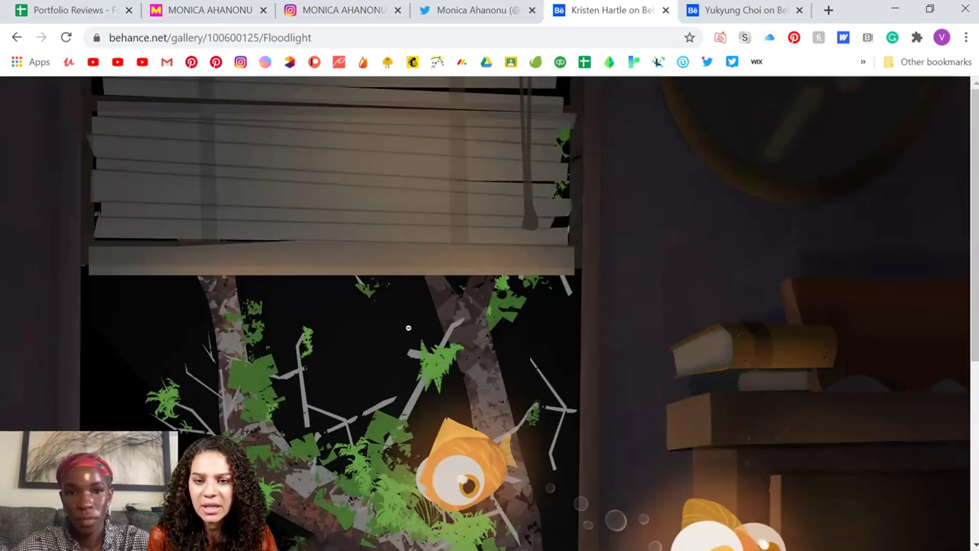
pyautogui.scroll(-2, 437, 349)
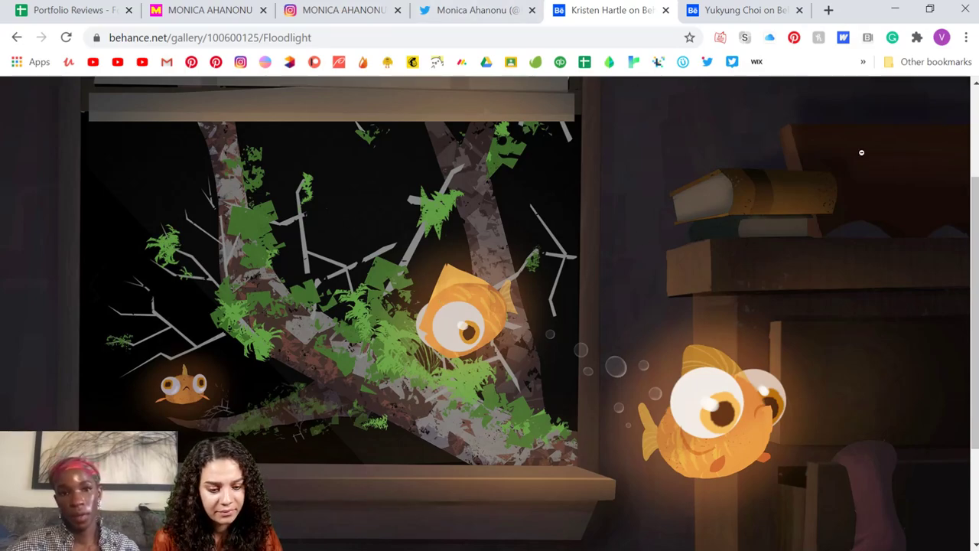
pyautogui.click(667, 151)
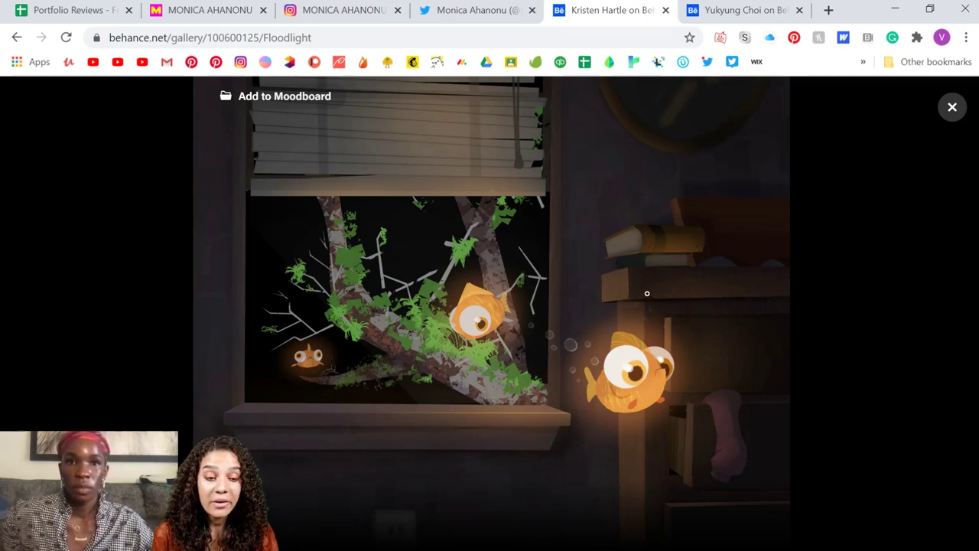
pyautogui.click(952, 109)
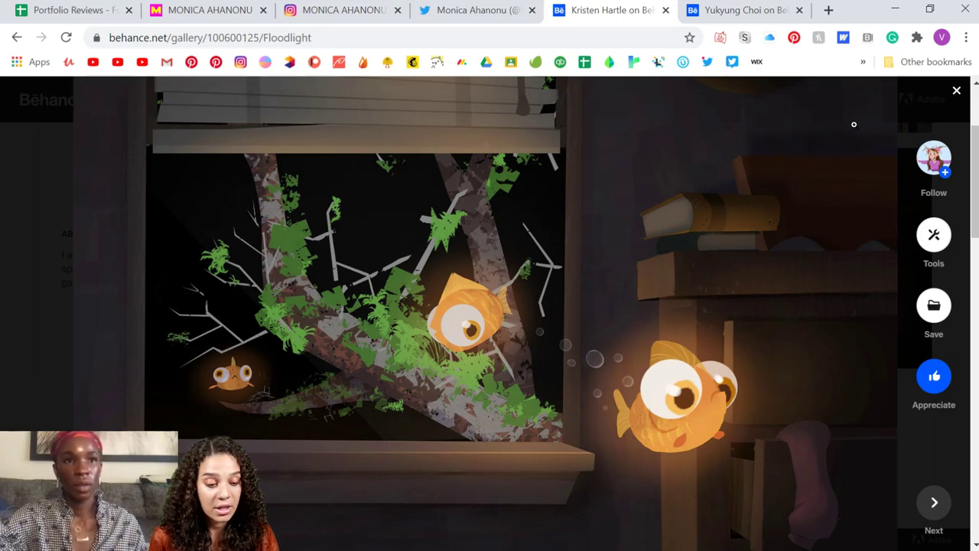
pyautogui.click(956, 90)
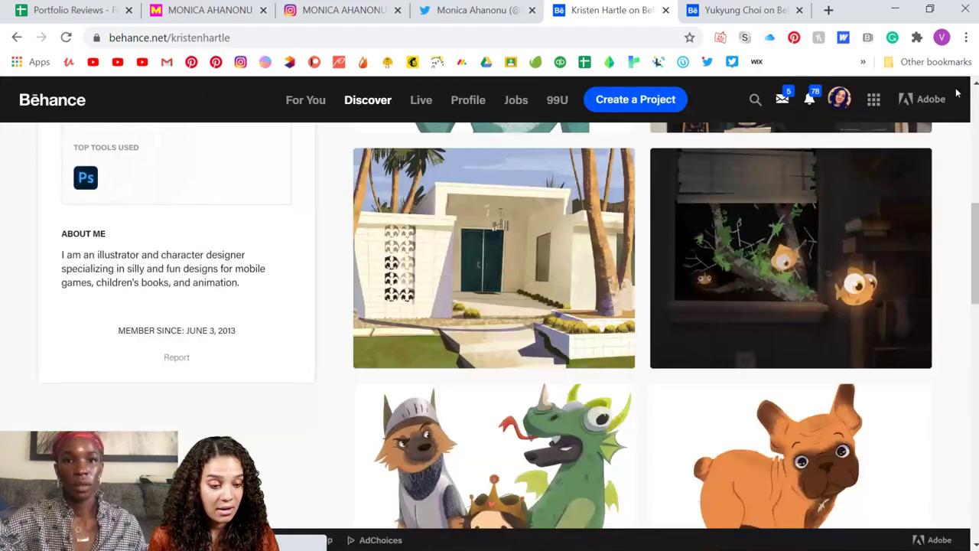
pyautogui.scroll(7, 702, 354)
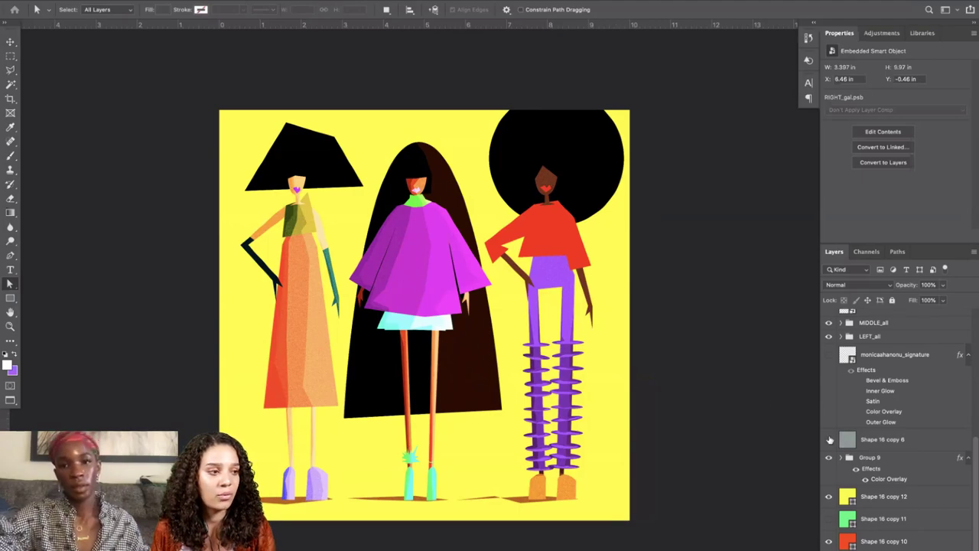
# Group the RIGHT_gal copy 3 layer with the shading shapes above it, up to Shape 76, and name the group MID.
pyautogui.scroll(5, 863, 448)
pyautogui.scroll(2, 863, 447)
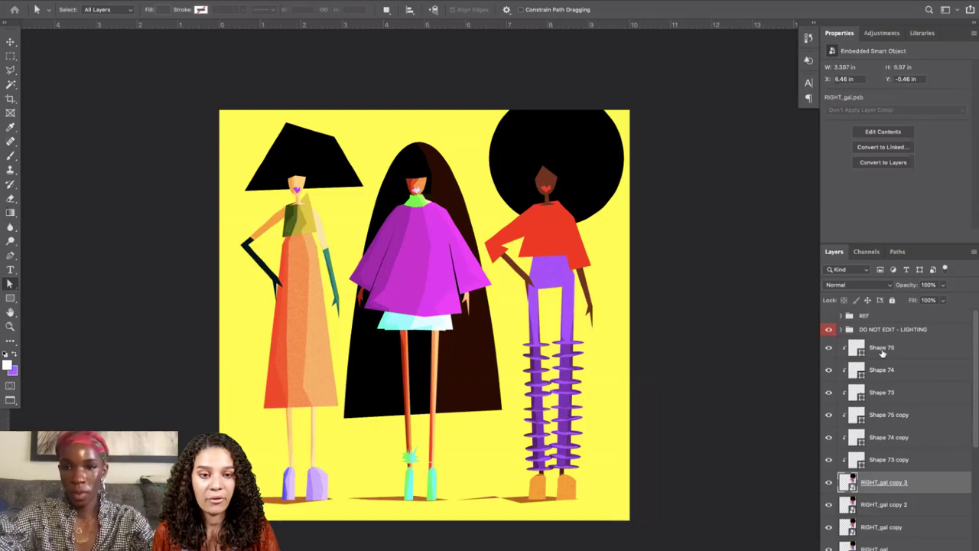
pyautogui.keyDown('shift'); pyautogui.click(882, 351); pyautogui.keyUp('shift')
pyautogui.hotkey('ctrl', 'g')
pyautogui.doubleClick(872, 343)
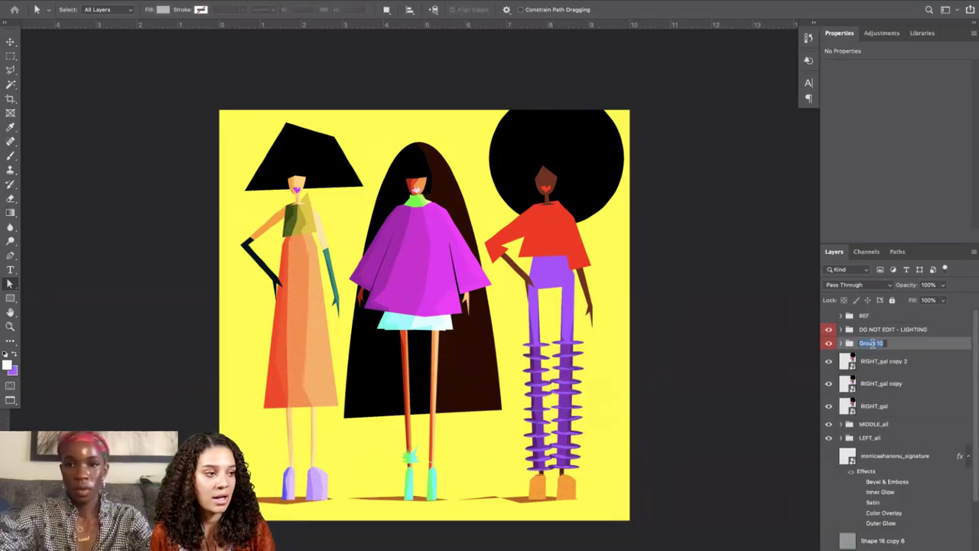
pyautogui.write('mid')
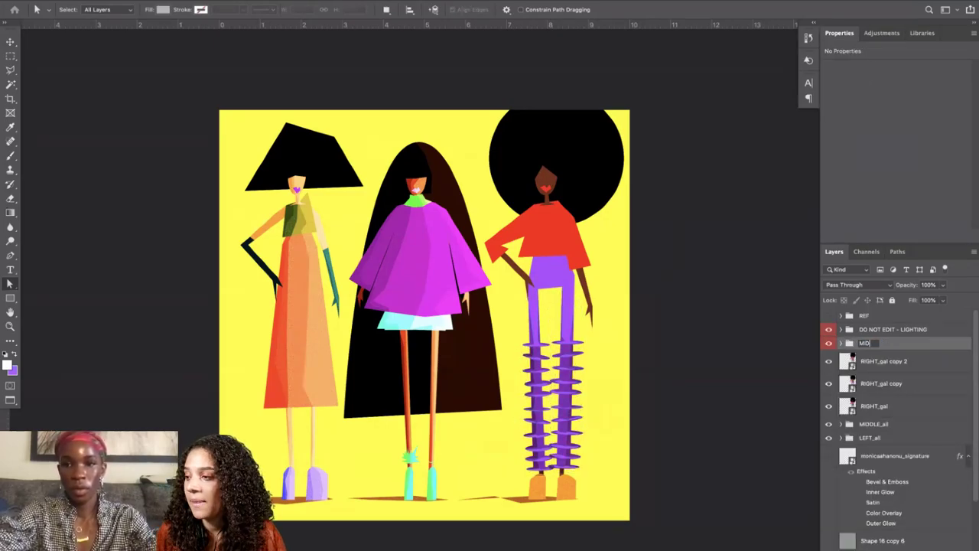
pyautogui.press('Return')
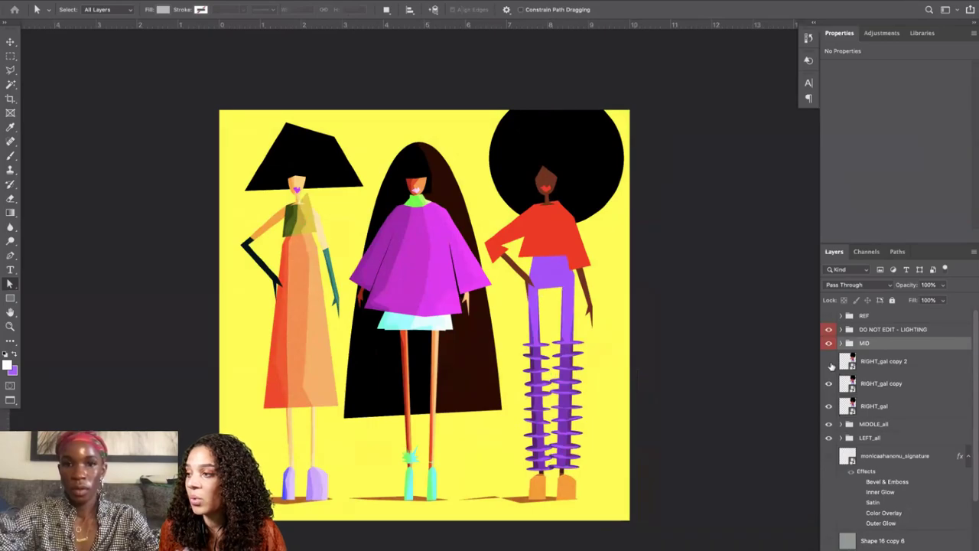
# Set the blend mode of RIGHT_gal copy 2 to Multiply and that of RIGHT_gal copy to Screen.
pyautogui.click(887, 363)
pyautogui.click(857, 285)
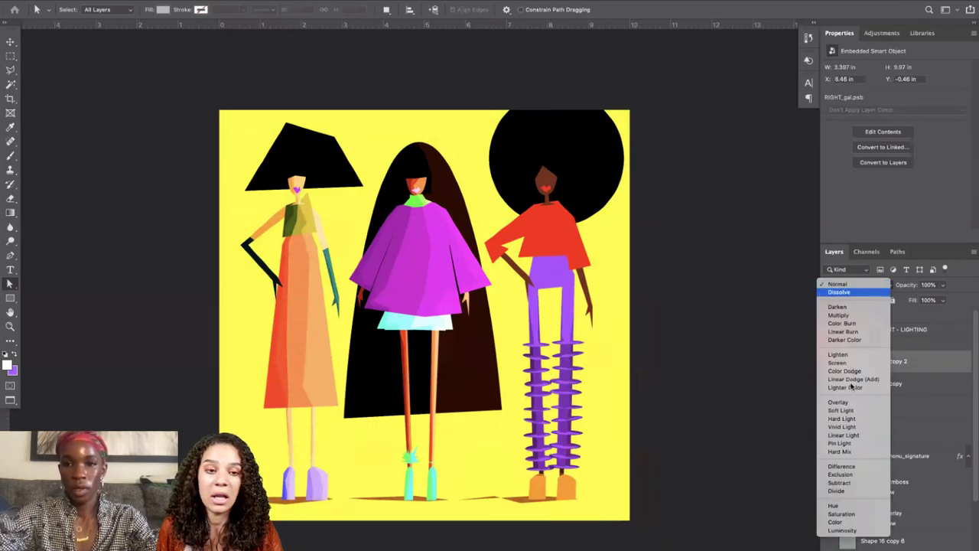
pyautogui.click(900, 389)
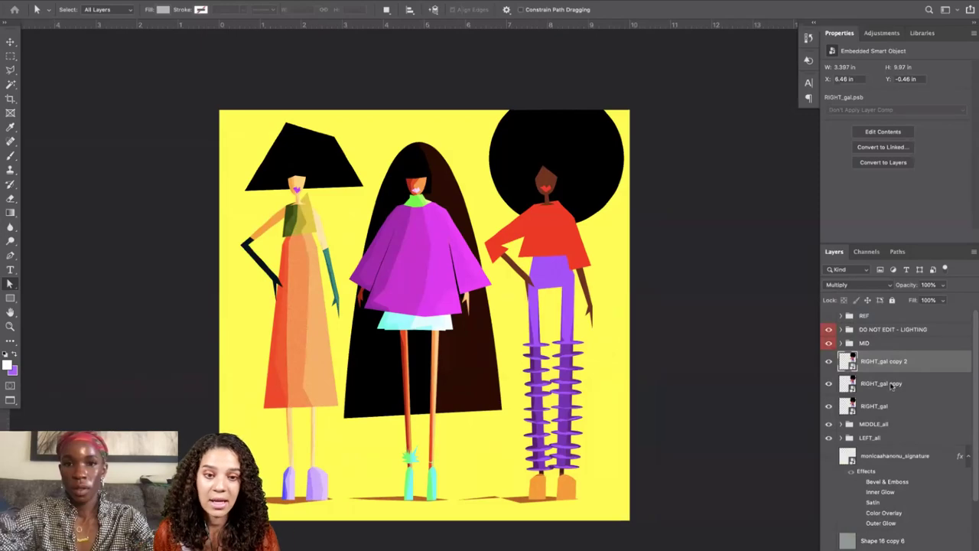
pyautogui.click(893, 386)
pyautogui.click(850, 289)
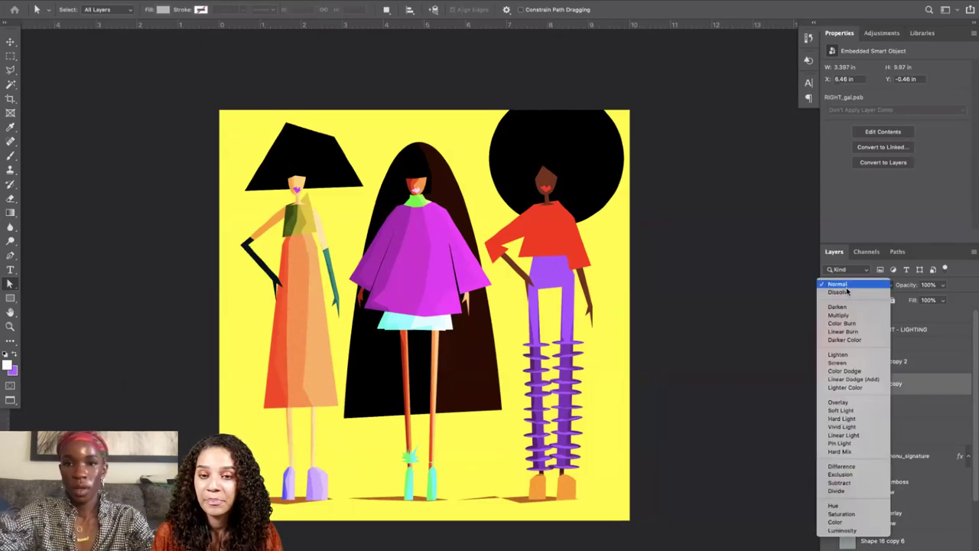
pyautogui.click(840, 363)
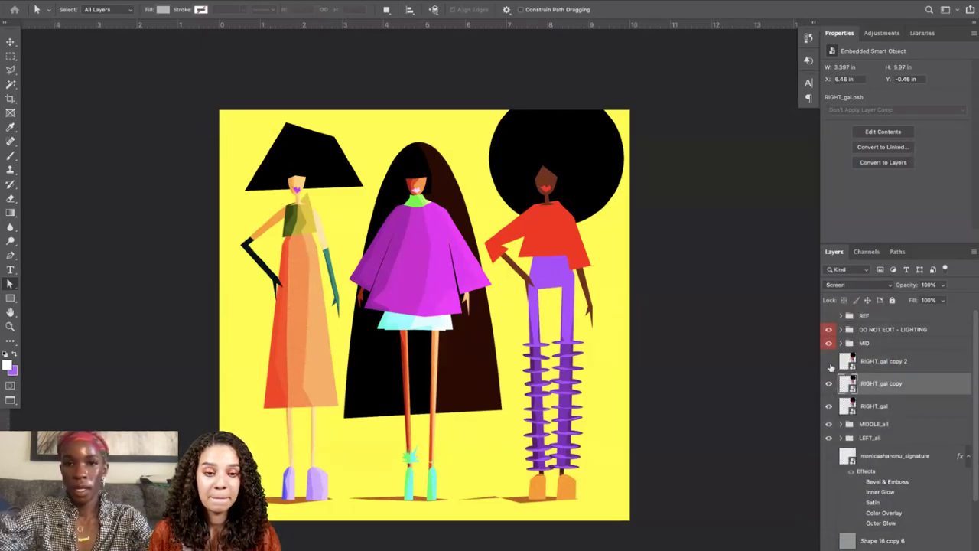
# Compare the illustration with and without the RIGHT_gal copy 2 layer, and select RIGHT_gal copy.
pyautogui.click(877, 364)
pyautogui.press('v')
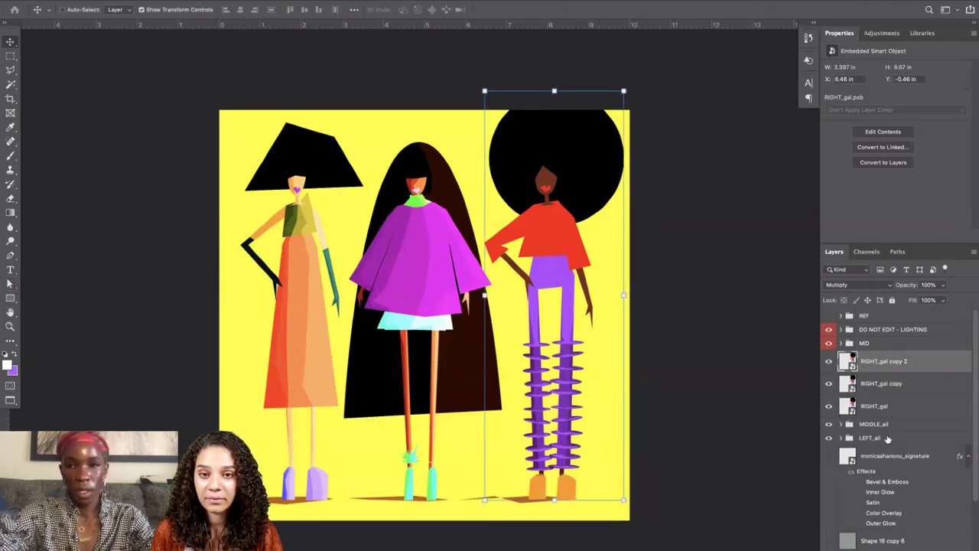
pyautogui.click(828, 361)
pyautogui.click(828, 361)
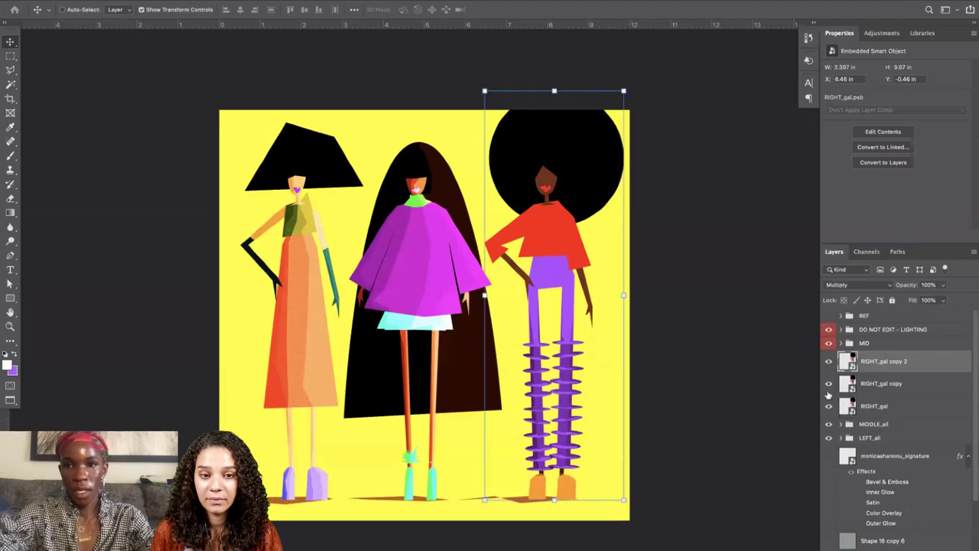
pyautogui.click(876, 386)
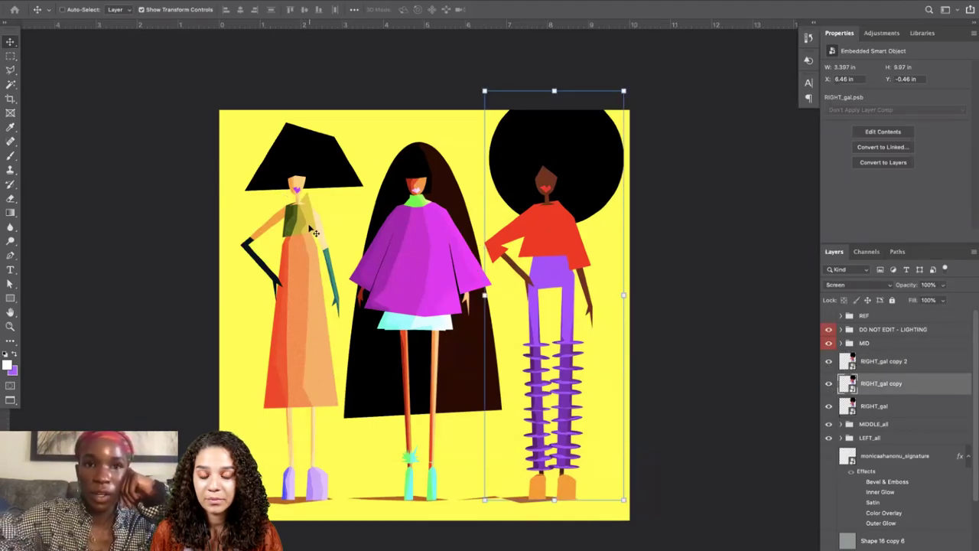
# Leave the full-screen view, look at the womendsday3.psd illustration, and return to MAxAdobeLive_Day1_v002.psd.
pyautogui.press('f')
pyautogui.press('f')
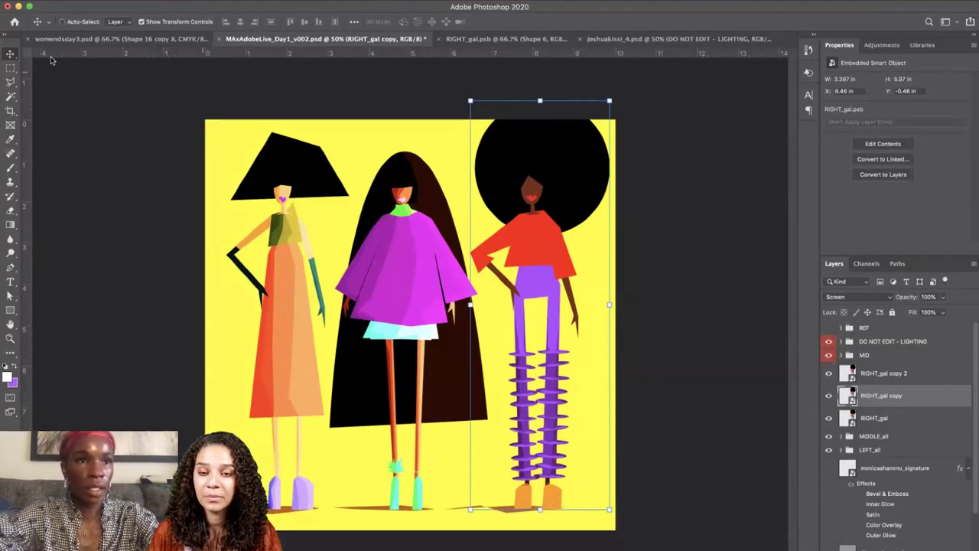
pyautogui.click(122, 39)
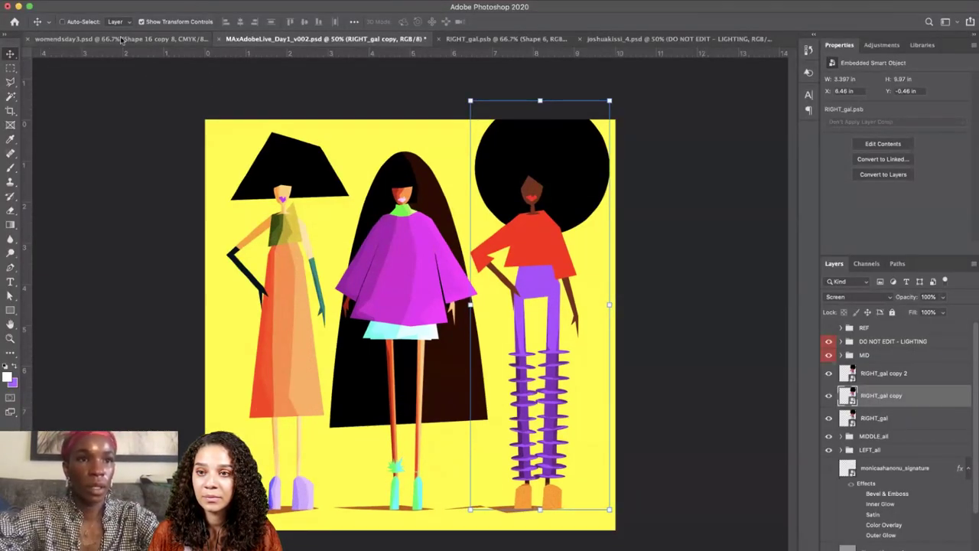
pyautogui.click(309, 40)
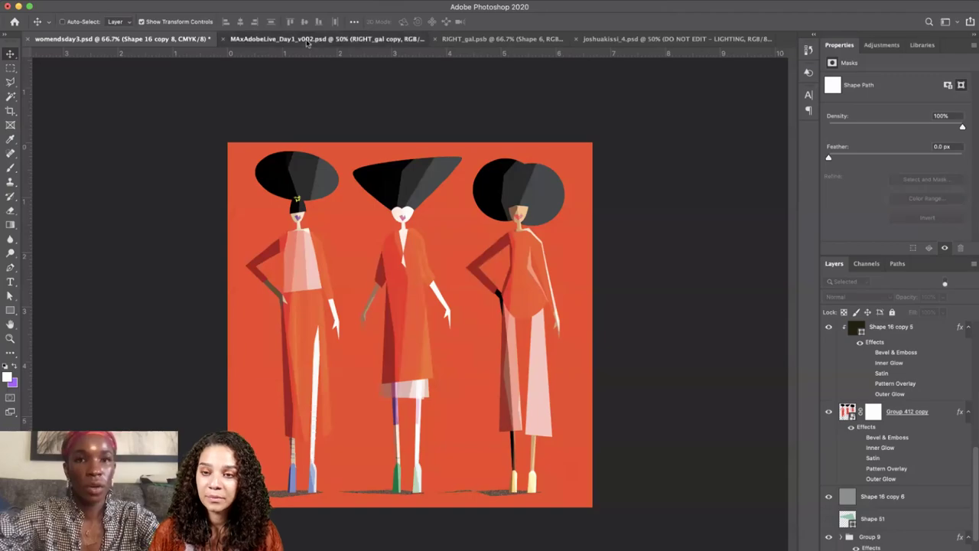
pyautogui.scroll(1, 851, 403)
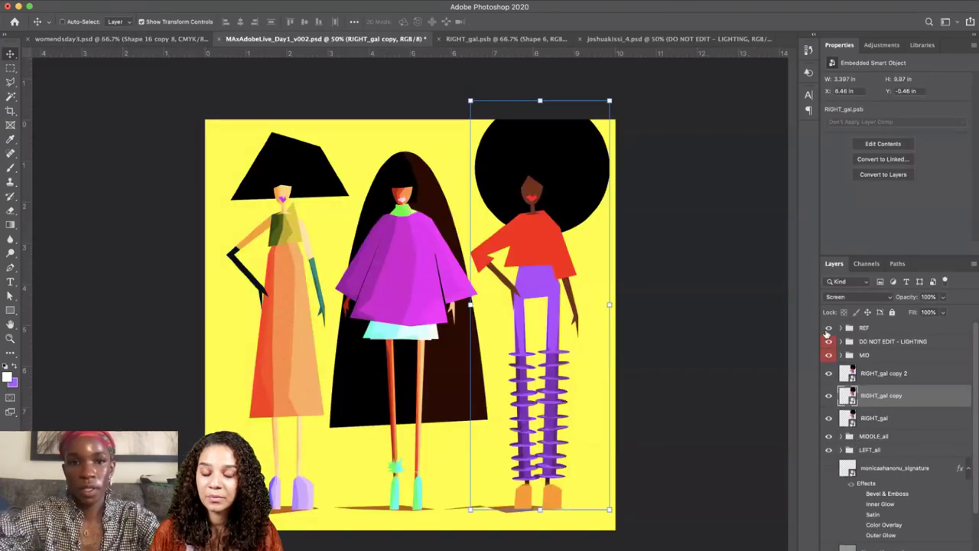
# Show the REF group, hide its IMG_9834 photo, and briefly view the IMG_9824 reference.
pyautogui.click(828, 329)
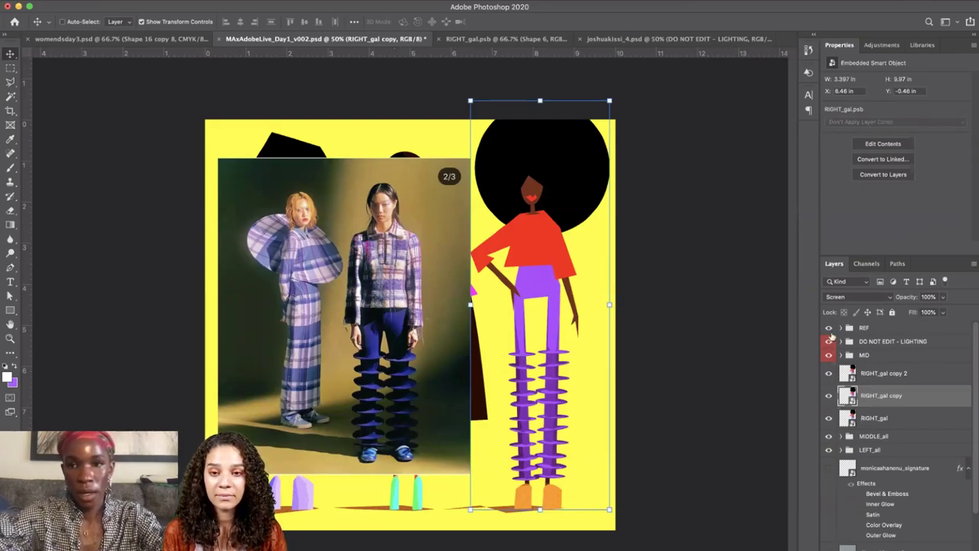
pyautogui.click(840, 329)
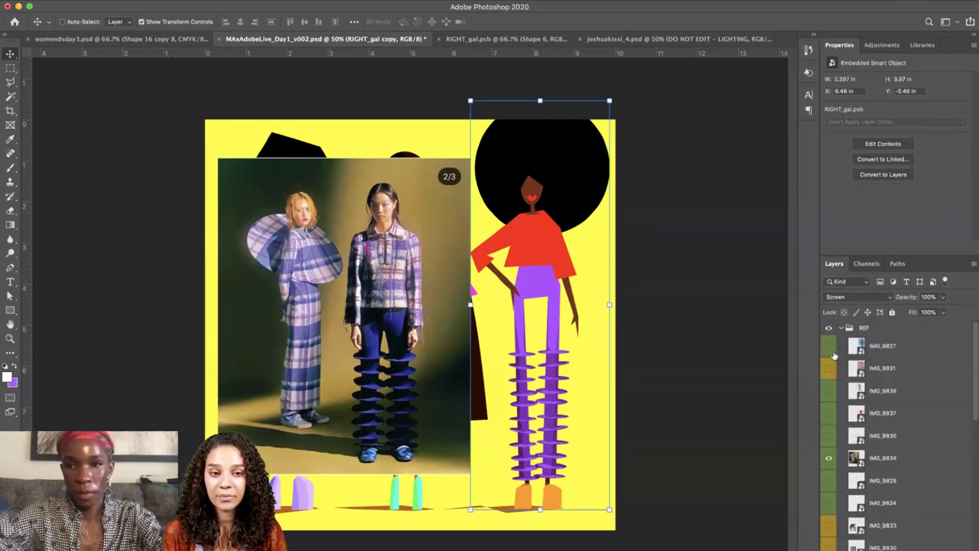
pyautogui.click(829, 457)
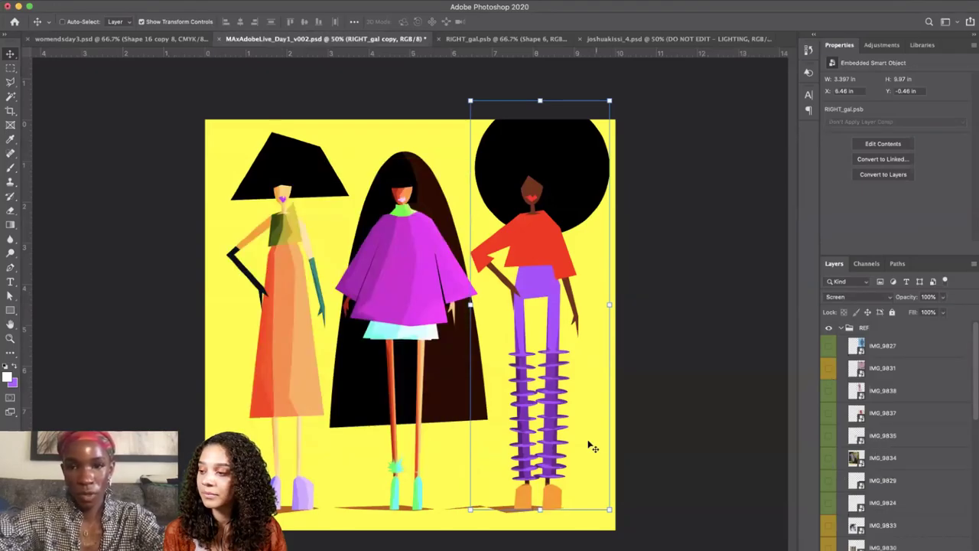
pyautogui.scroll(-2, 879, 520)
pyautogui.click(827, 468)
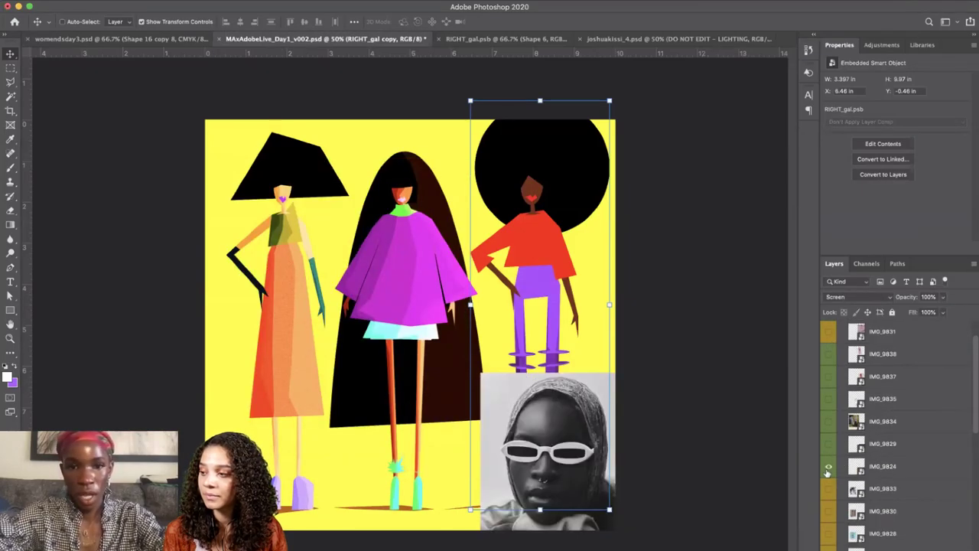
pyautogui.click(828, 468)
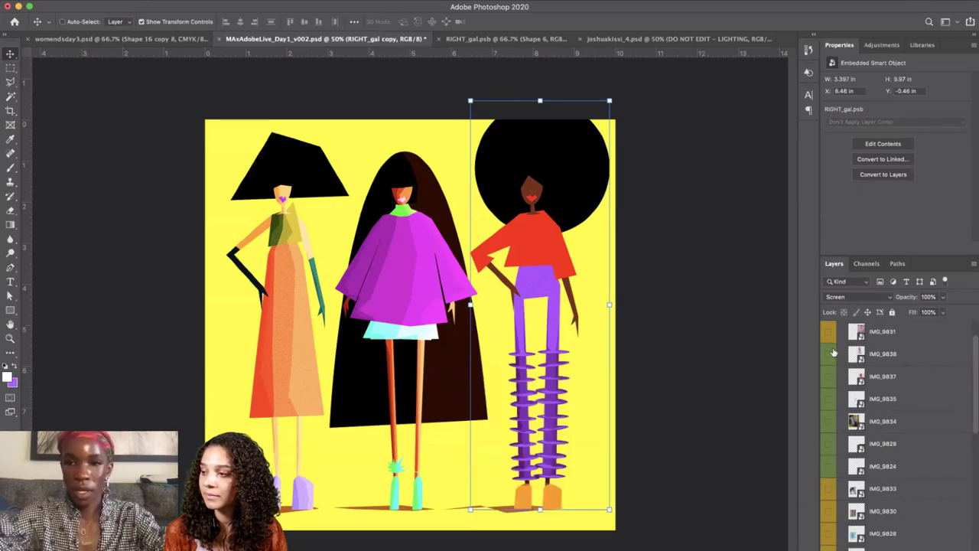
# View references IMG_9831 and IMG_9827, move IMG_9827 down over the red-topped figure, hide both photos and collapse the REF group.
pyautogui.scroll(2, 834, 466)
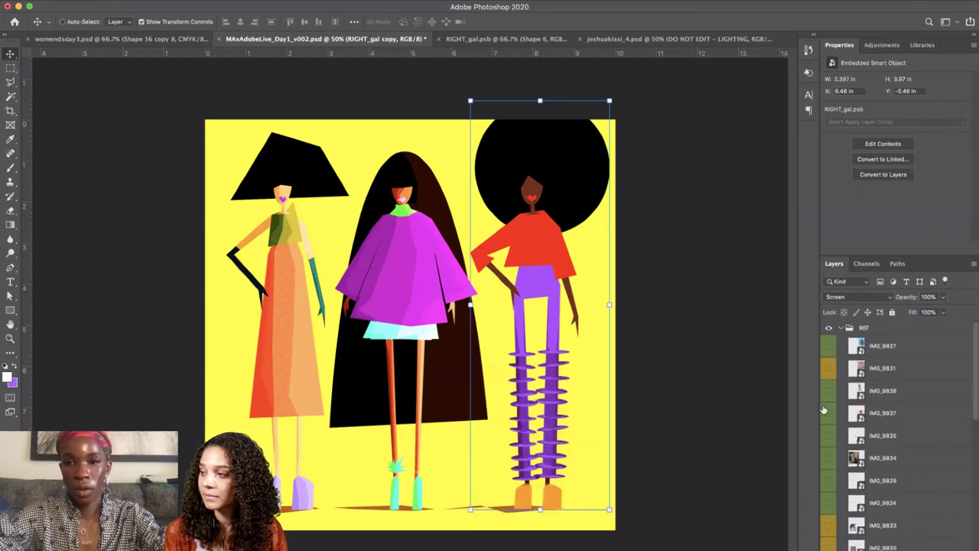
pyautogui.click(829, 369)
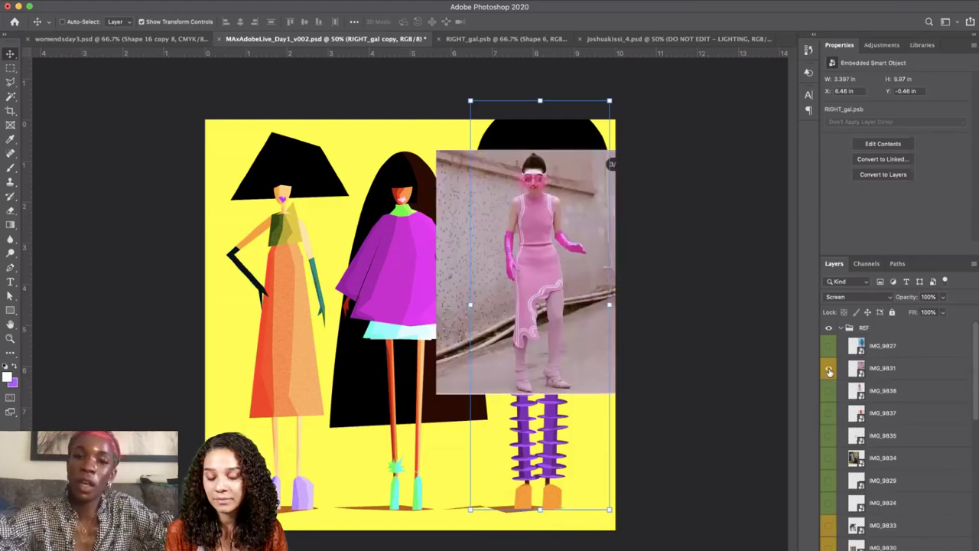
pyautogui.click(829, 369)
pyautogui.click(828, 352)
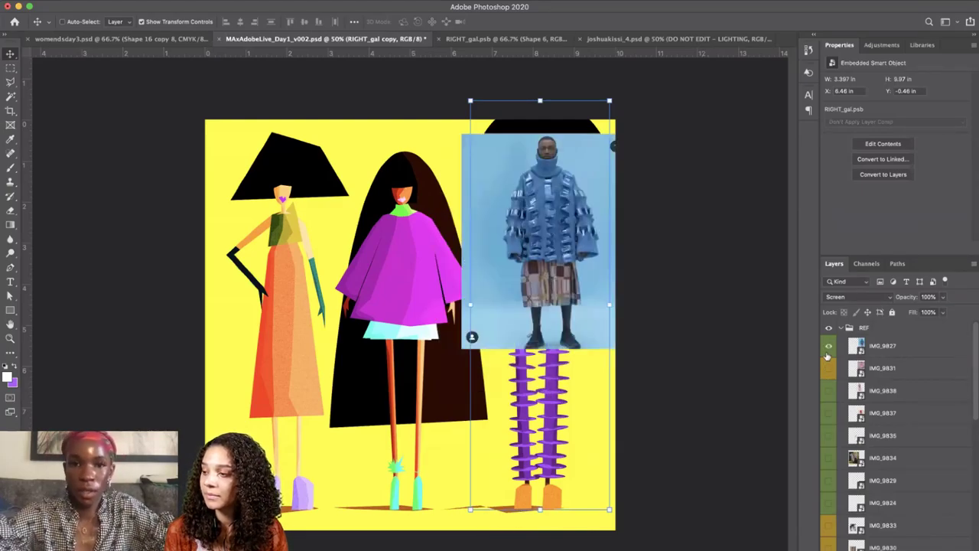
pyautogui.click(903, 348)
pyautogui.moveTo(518, 265); pyautogui.dragTo(538, 327)
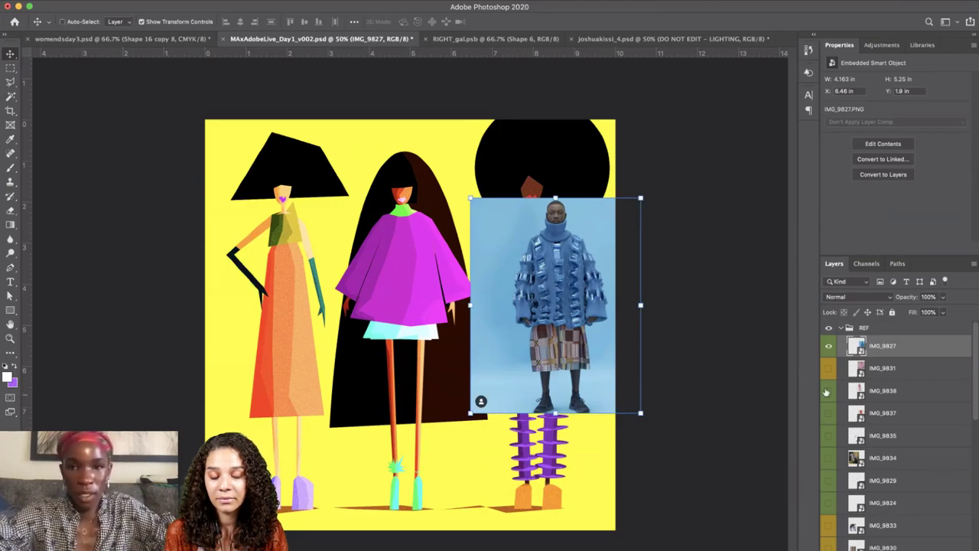
pyautogui.click(829, 346)
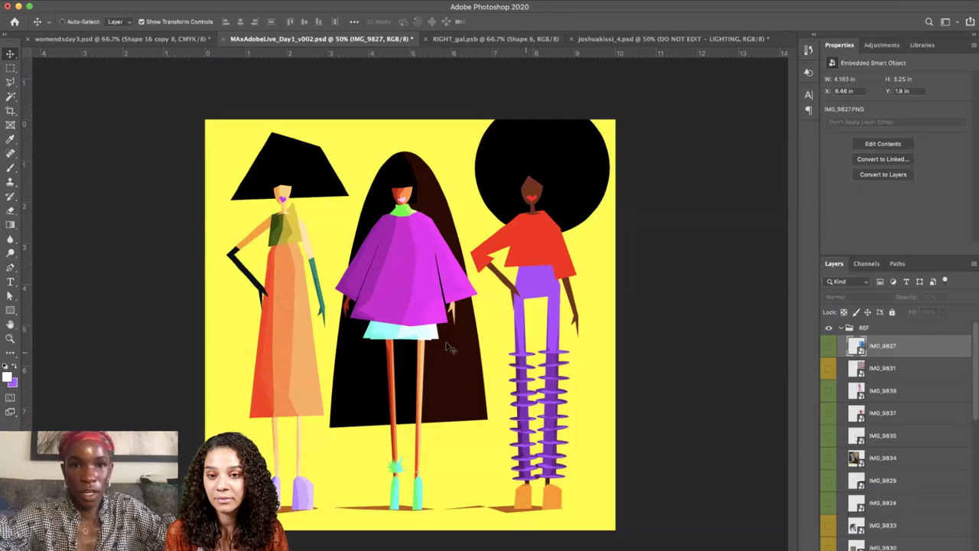
pyautogui.click(841, 329)
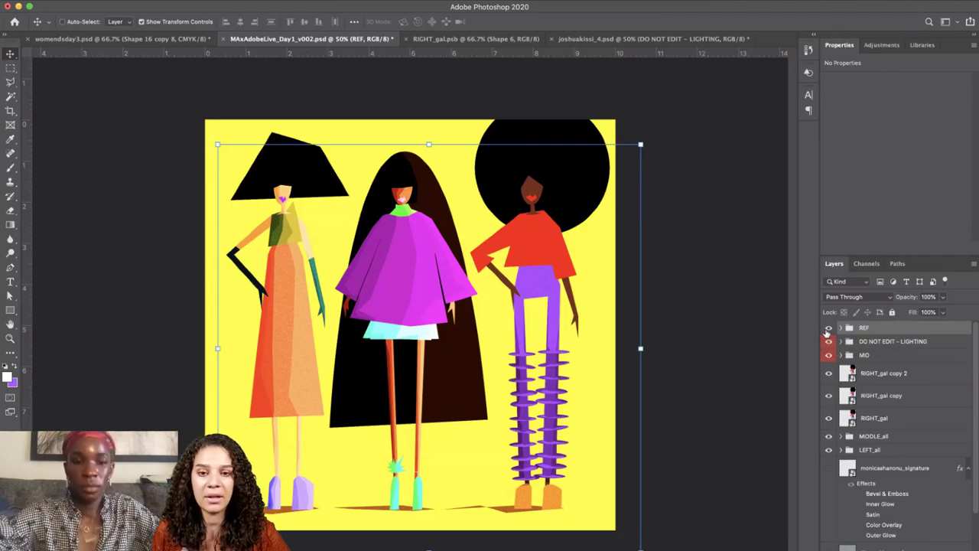
# Show the illustration in the full-screen view and check the RIGHT_gal copy and RIGHT_gal copy 2 layers.
pyautogui.press('f')
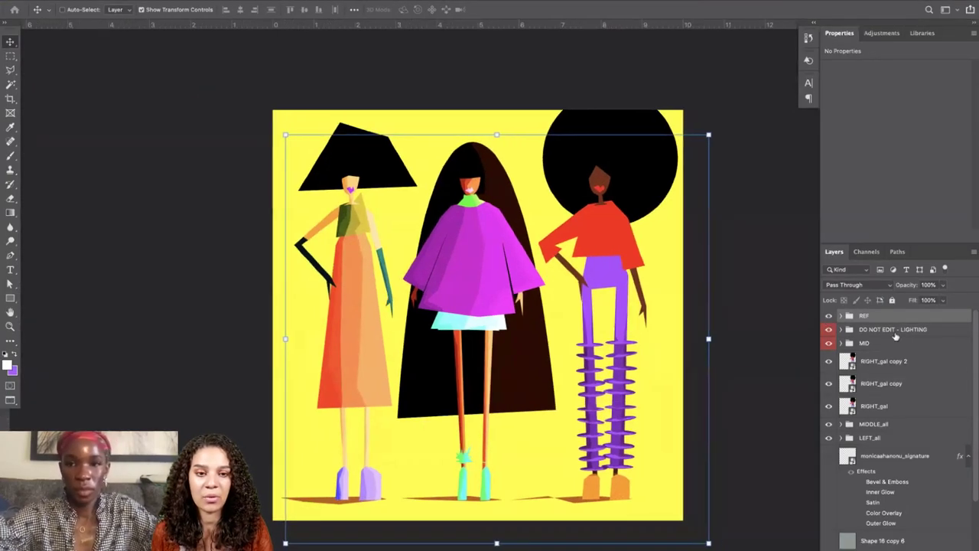
pyautogui.click(888, 361)
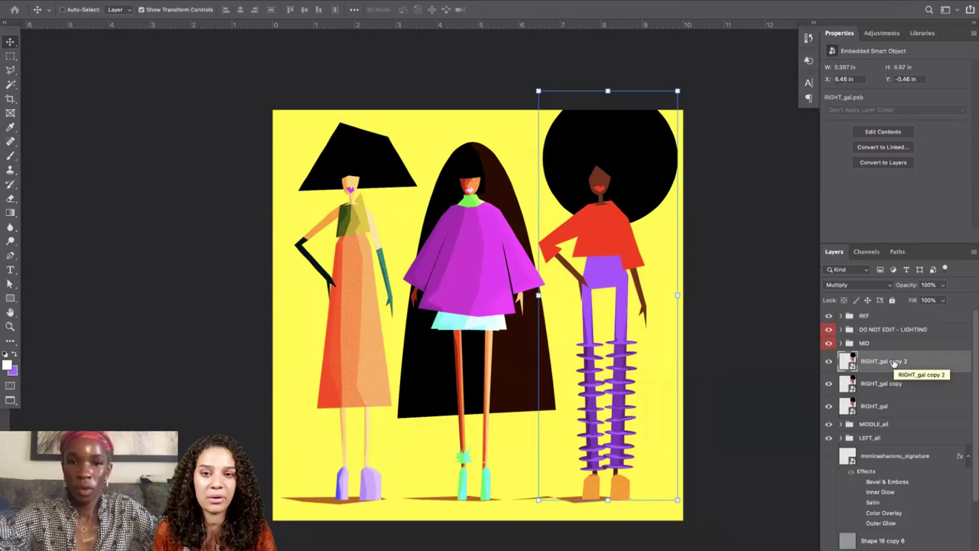
pyautogui.click(881, 385)
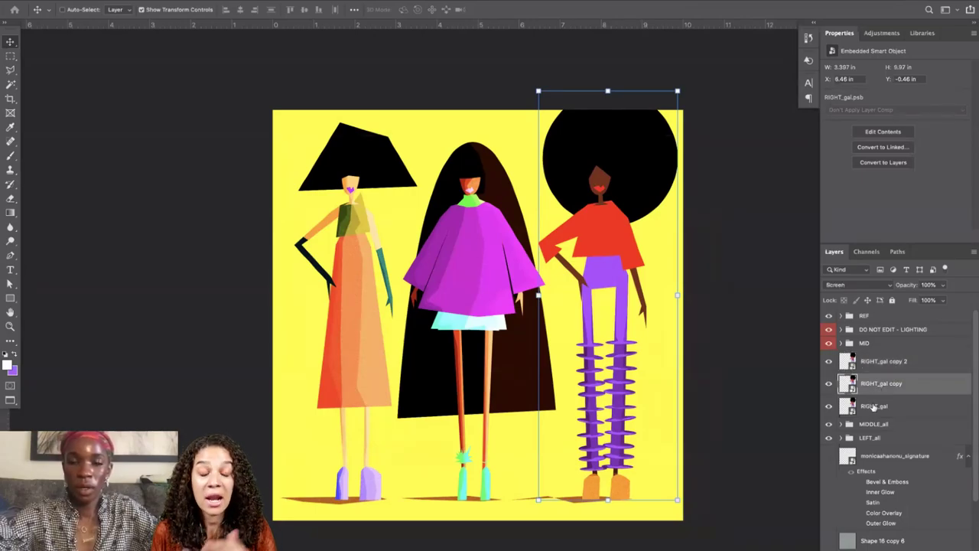
pyautogui.click(881, 449)
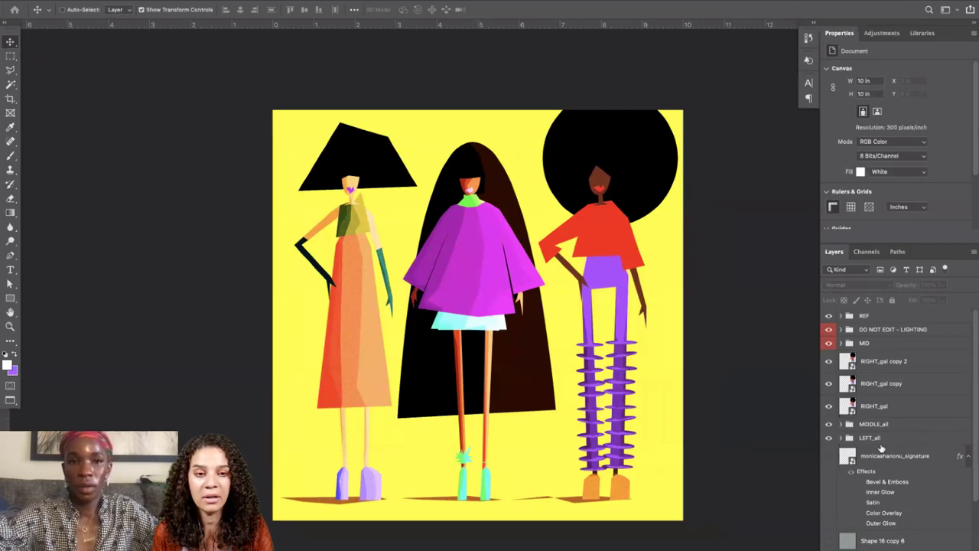
pyautogui.click(872, 363)
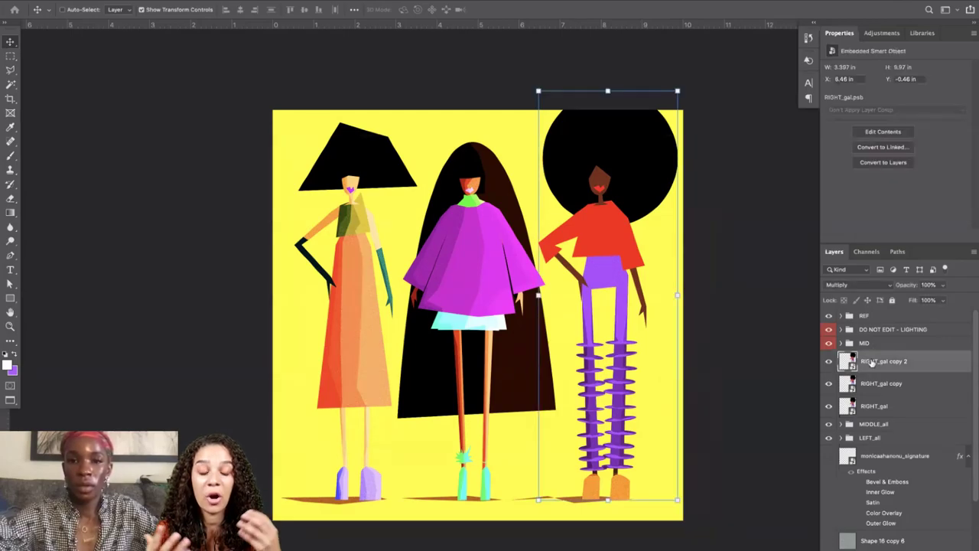
# Expand the MIDDLE_all group, open the smart object contents of MIDDLE_gal copy 3, and return to the standard screen view.
pyautogui.click(842, 424)
pyautogui.click(885, 445)
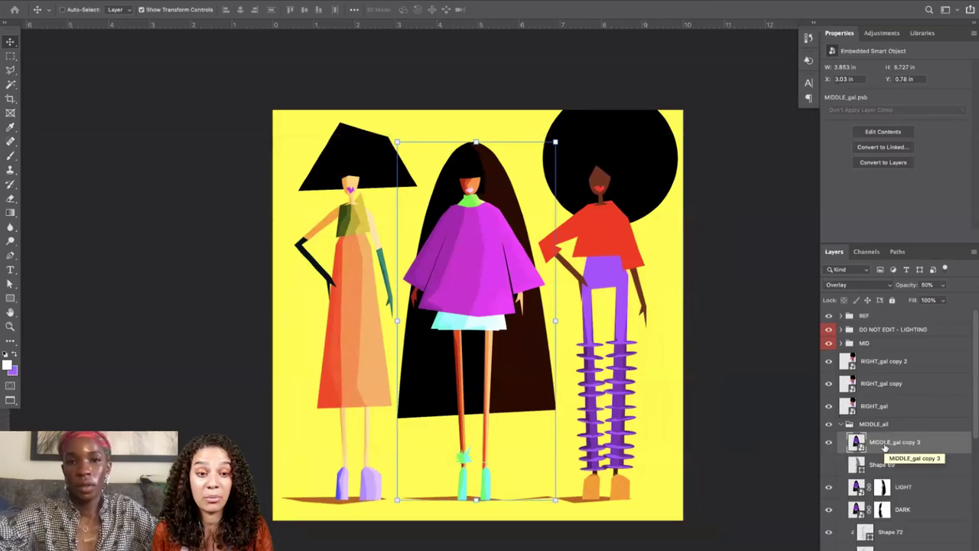
pyautogui.rightClick(885, 447)
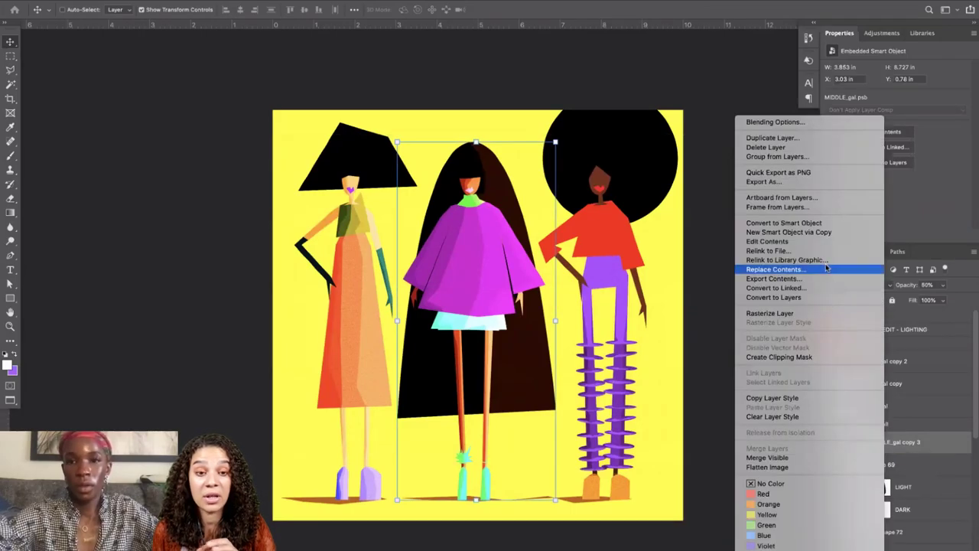
pyautogui.click(808, 241)
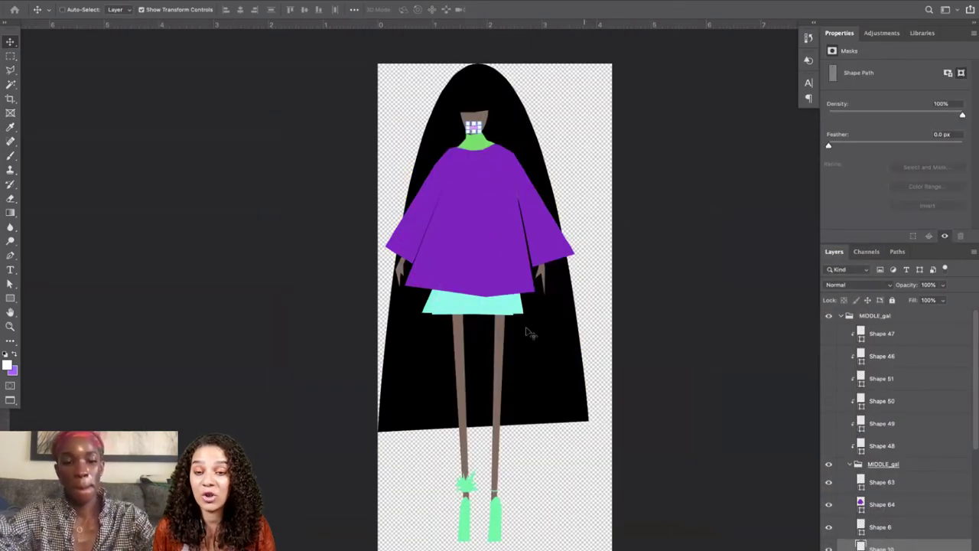
pyautogui.press('f')
pyautogui.press('f')
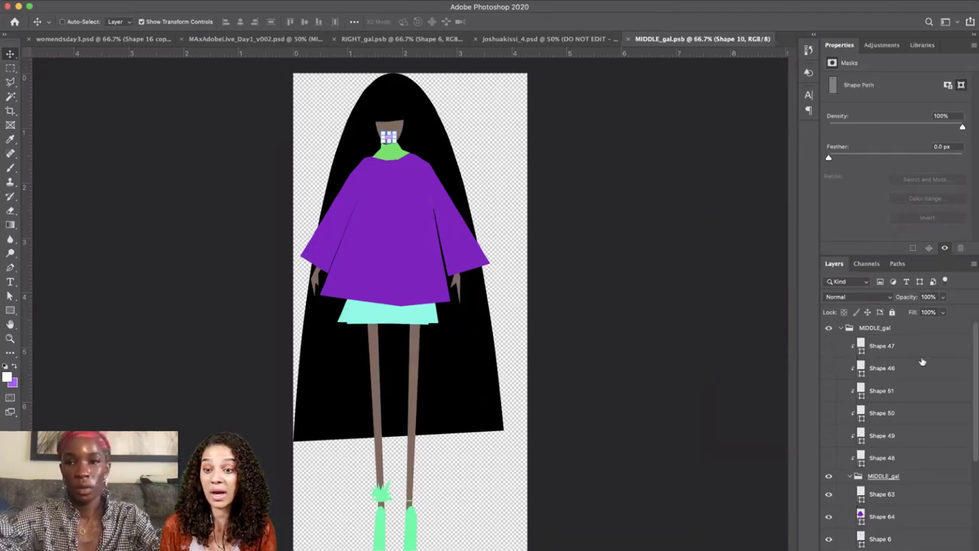
# Examine the middle figure's collar, purple top and black hair shapes with the Path Selection tool, and leave layer isolation.
pyautogui.click(889, 499)
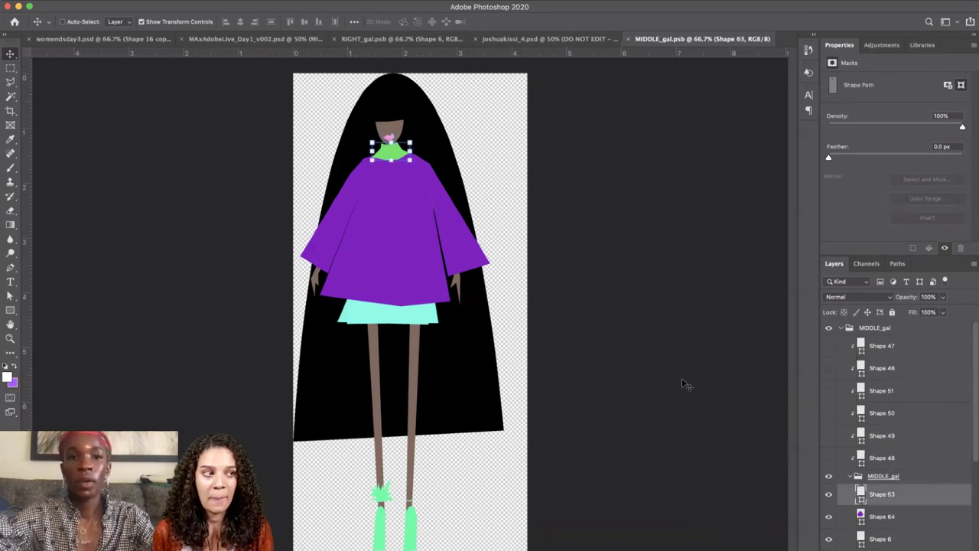
pyautogui.press('a')
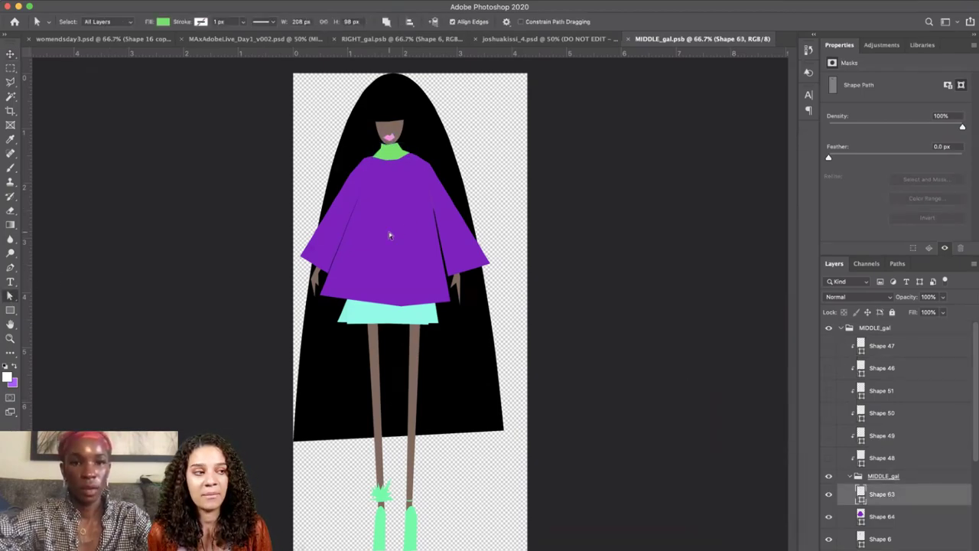
pyautogui.click(389, 231)
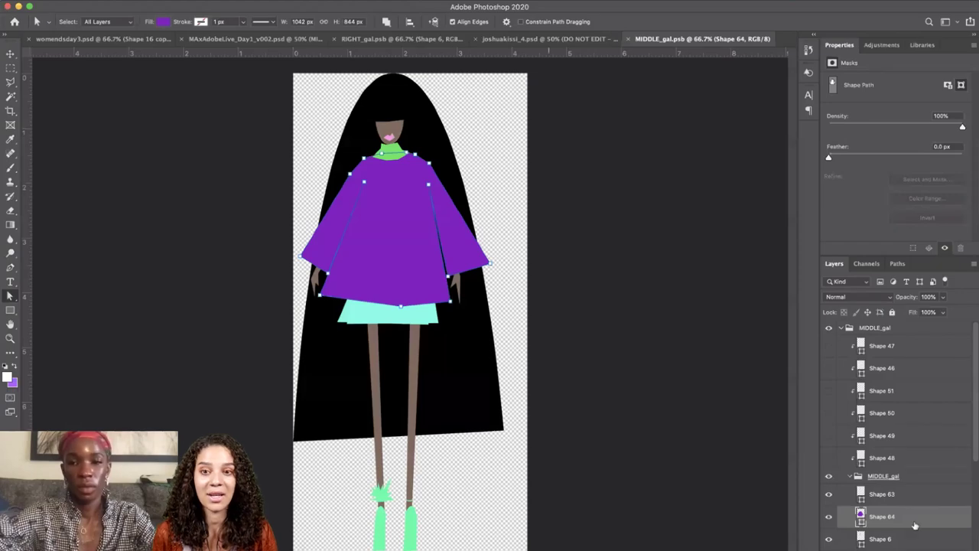
pyautogui.click(404, 324)
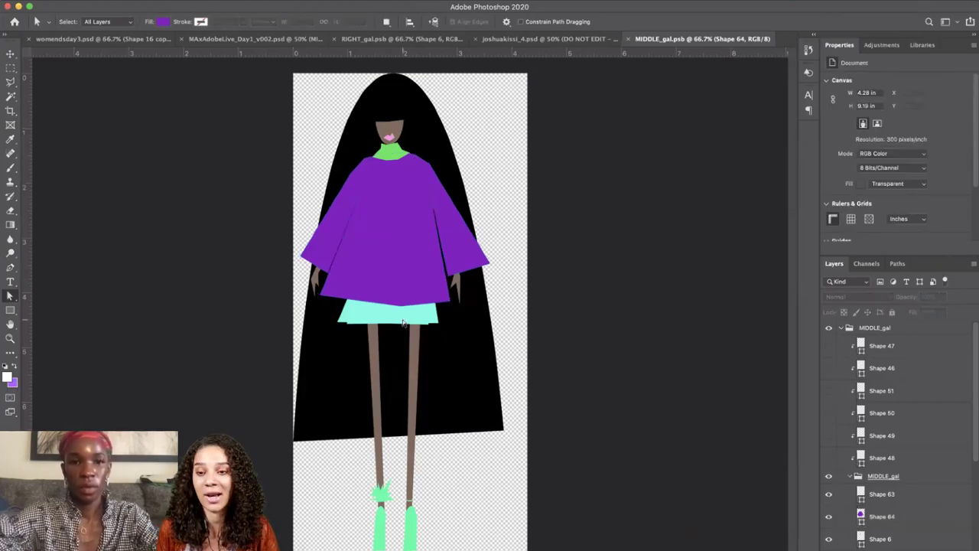
pyautogui.click(404, 324)
pyautogui.click(459, 402)
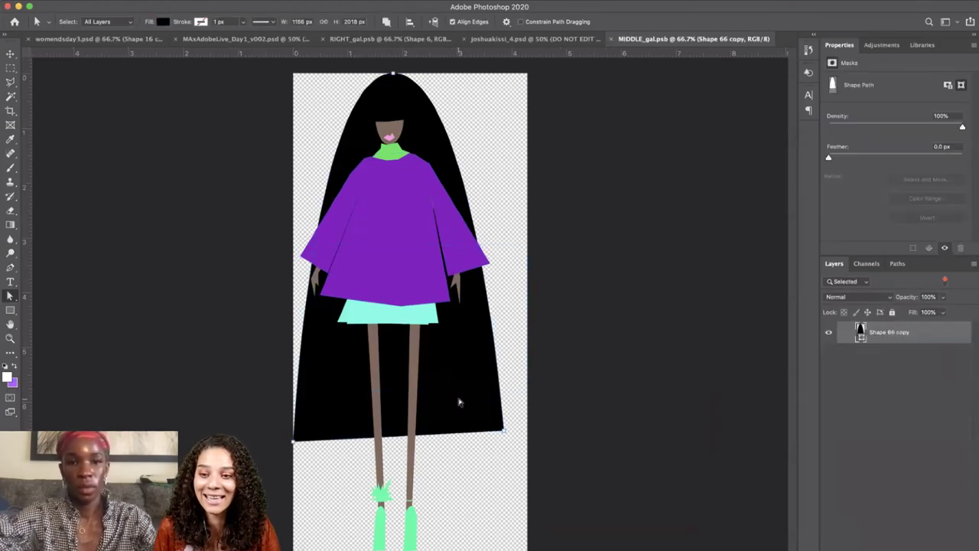
pyautogui.click(946, 284)
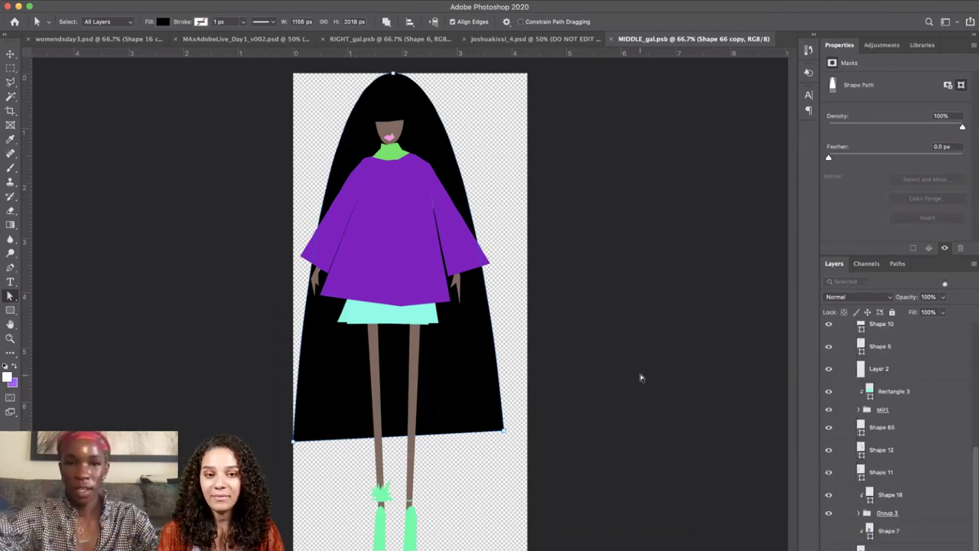
# Shorten the middle figure's black hair shape to about 1157 × 1323 px, save the smart object, and view the main illustration.
pyautogui.click(408, 316)
pyautogui.doubleClick(466, 432)
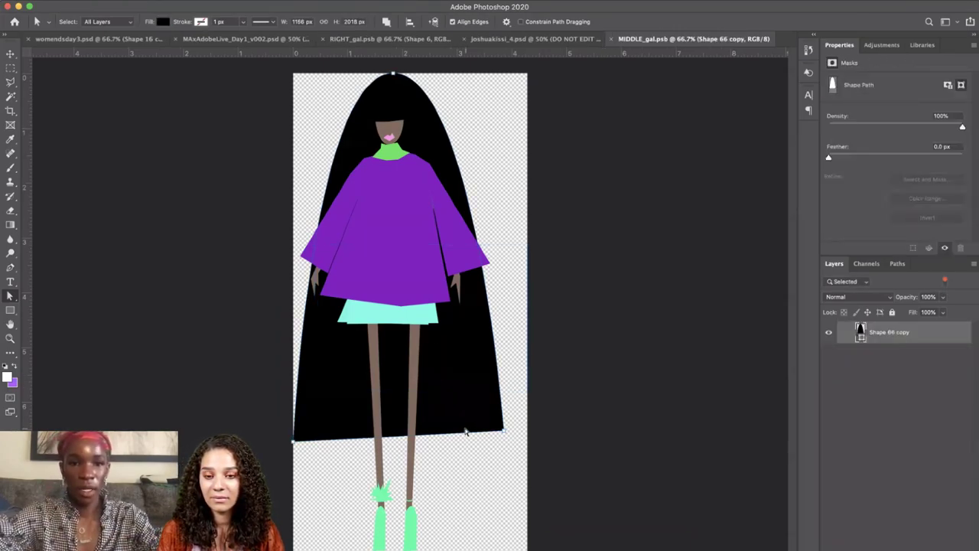
pyautogui.moveTo(433, 435); pyautogui.dragTo(440, 310)
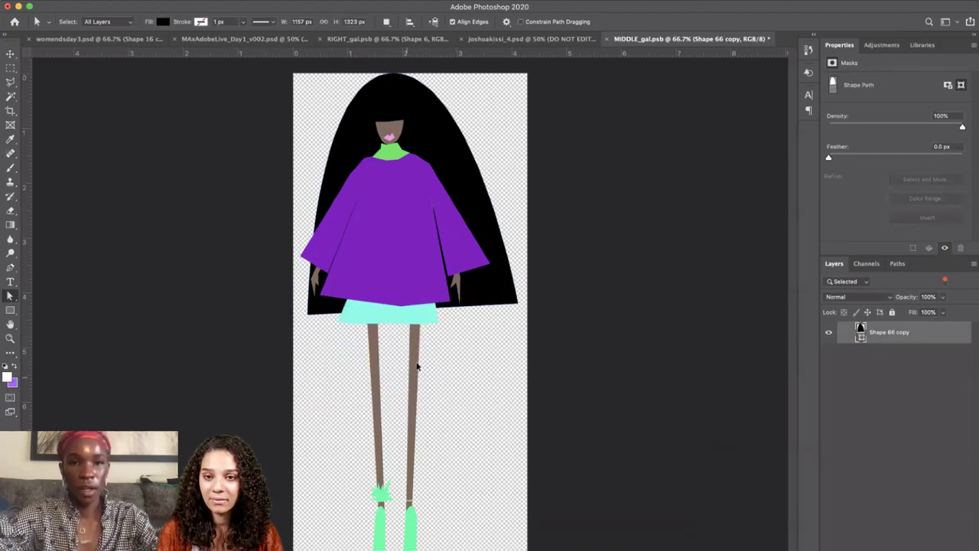
pyautogui.hotkey('ctrl', 's')
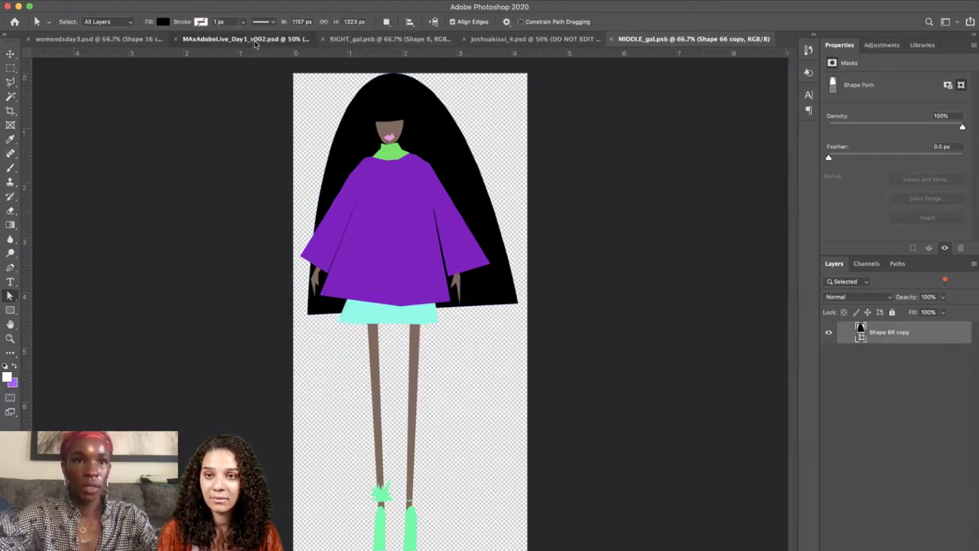
pyautogui.click(258, 41)
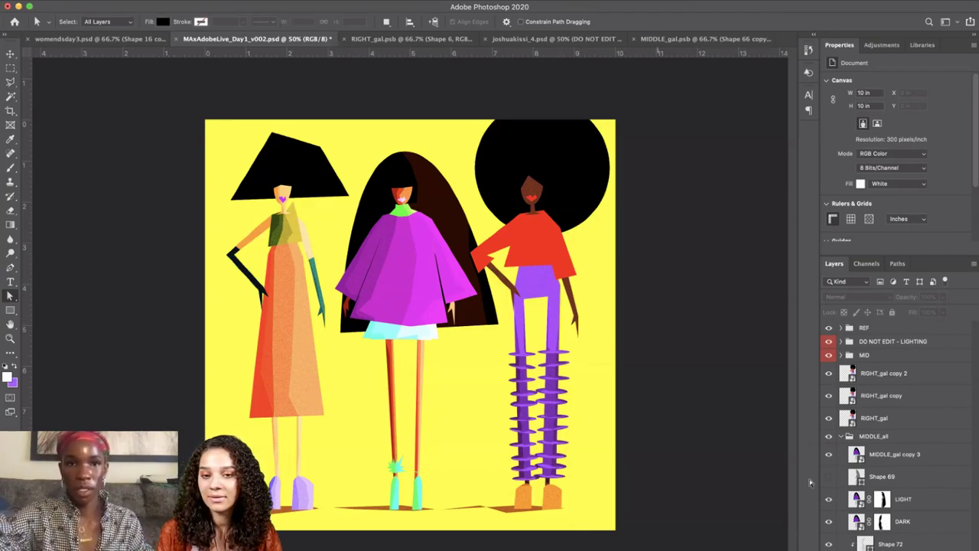
# In RIGHT_gal.psb, select the trouser ruffles, try bending the red top's path, and undo the bend.
pyautogui.click(352, 40)
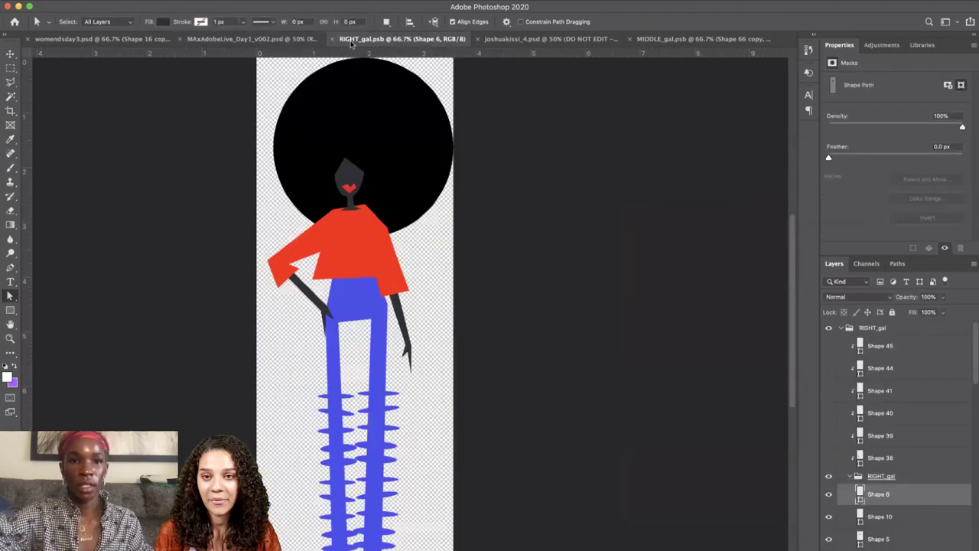
pyautogui.click(380, 406)
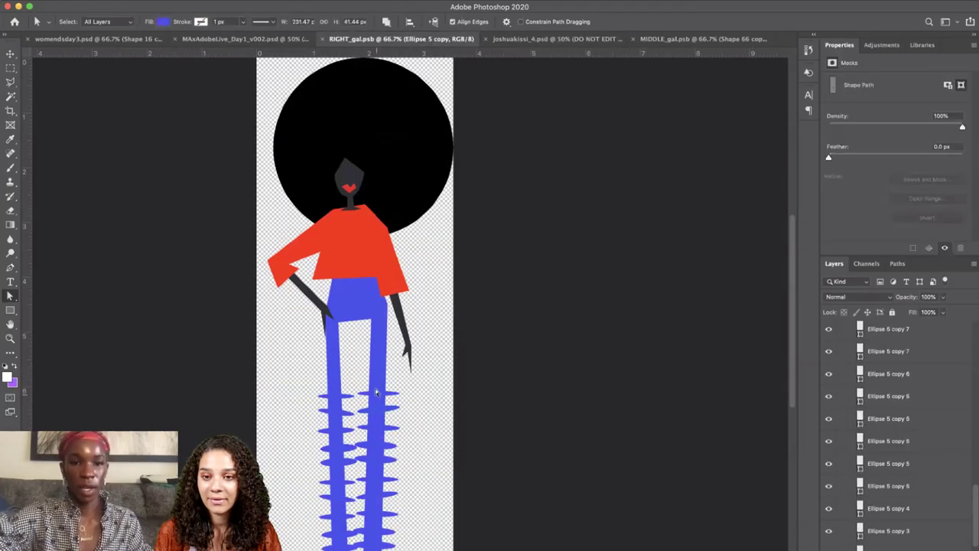
pyautogui.click(376, 391)
pyautogui.click(357, 371)
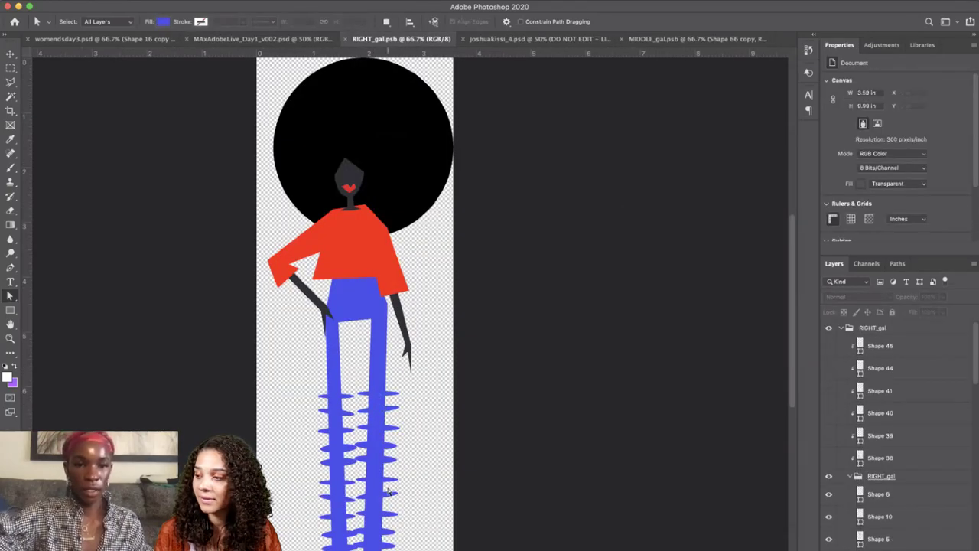
pyautogui.click(354, 260)
pyautogui.click(361, 245)
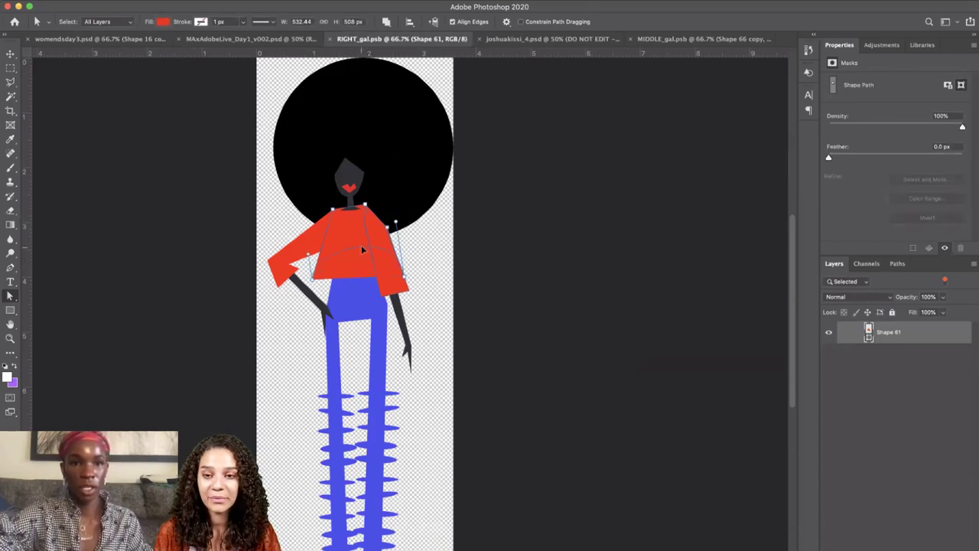
pyautogui.press('super+z')
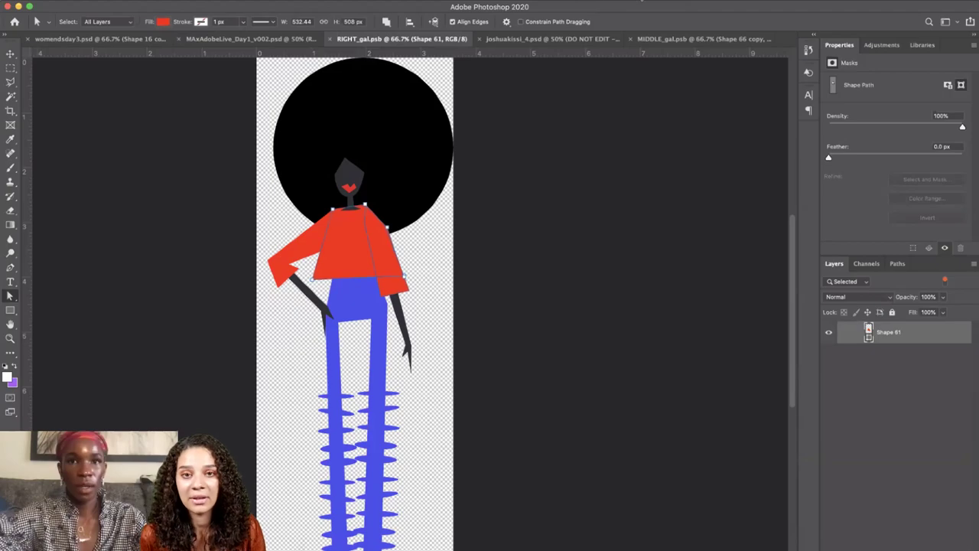
# Undo the hair shortening in MIDDLE_gal.psb, save it, and return to MAxAdobeLive_Day1_v002.psd.
pyautogui.click(673, 39)
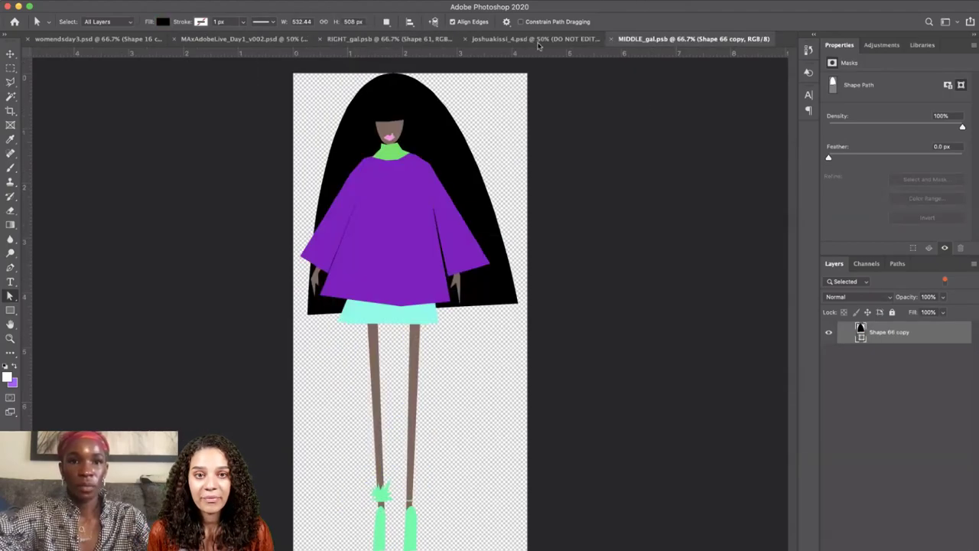
pyautogui.press('super+z')
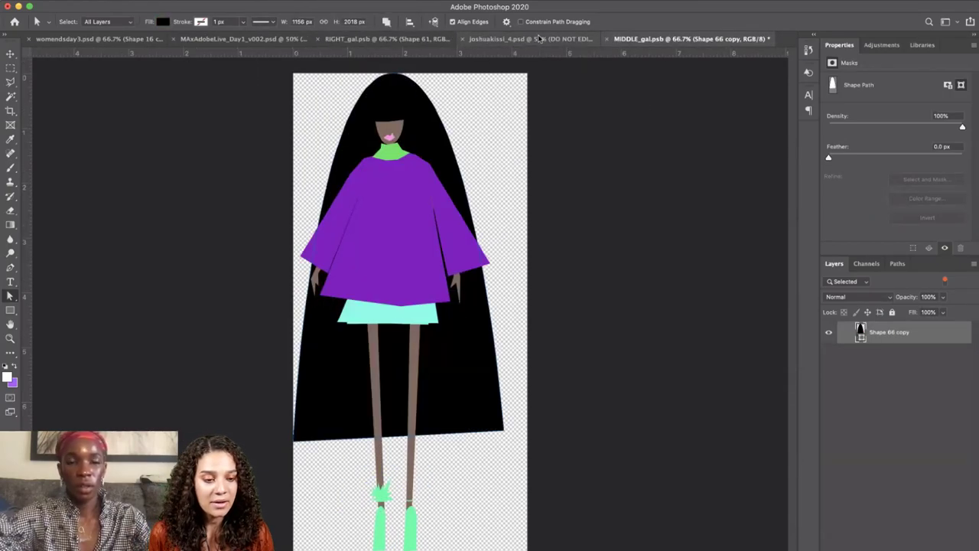
pyautogui.press('super+s')
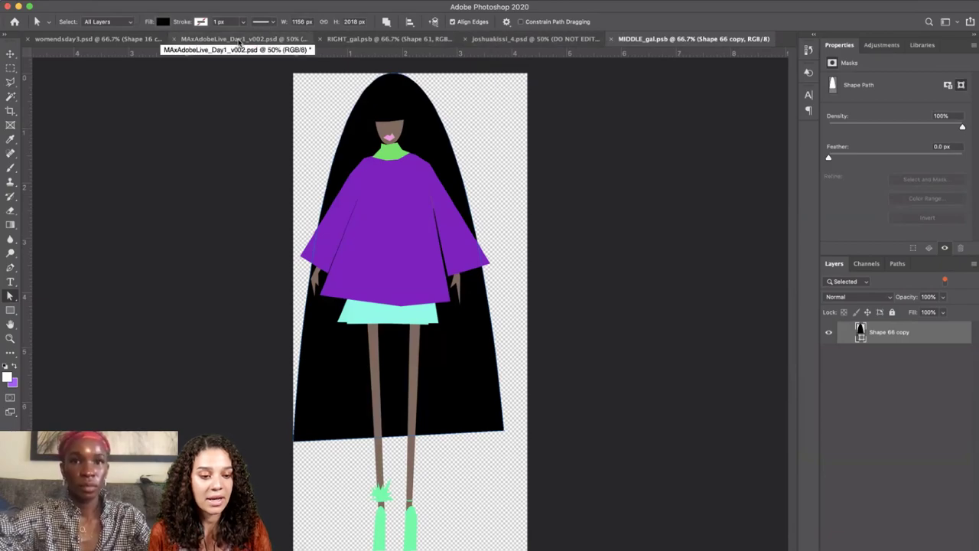
pyautogui.click(238, 39)
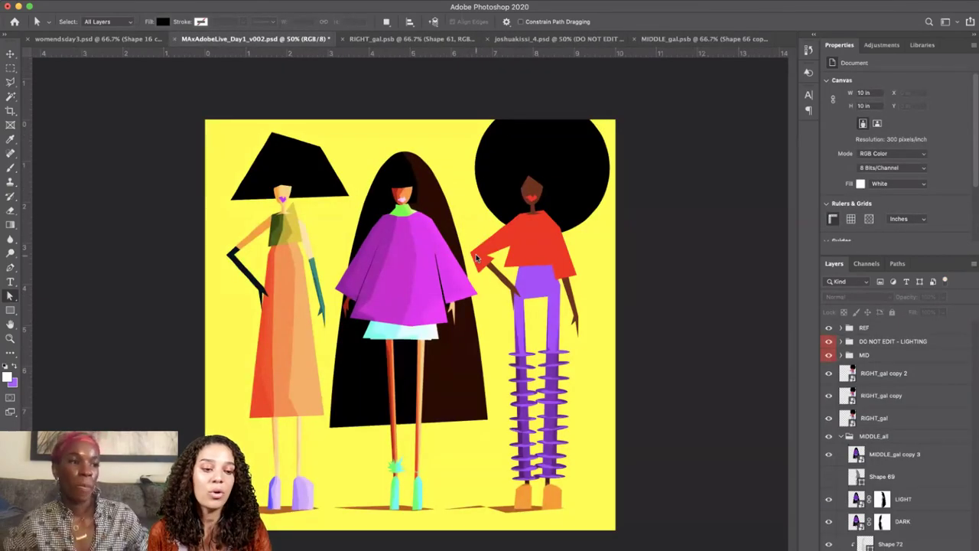